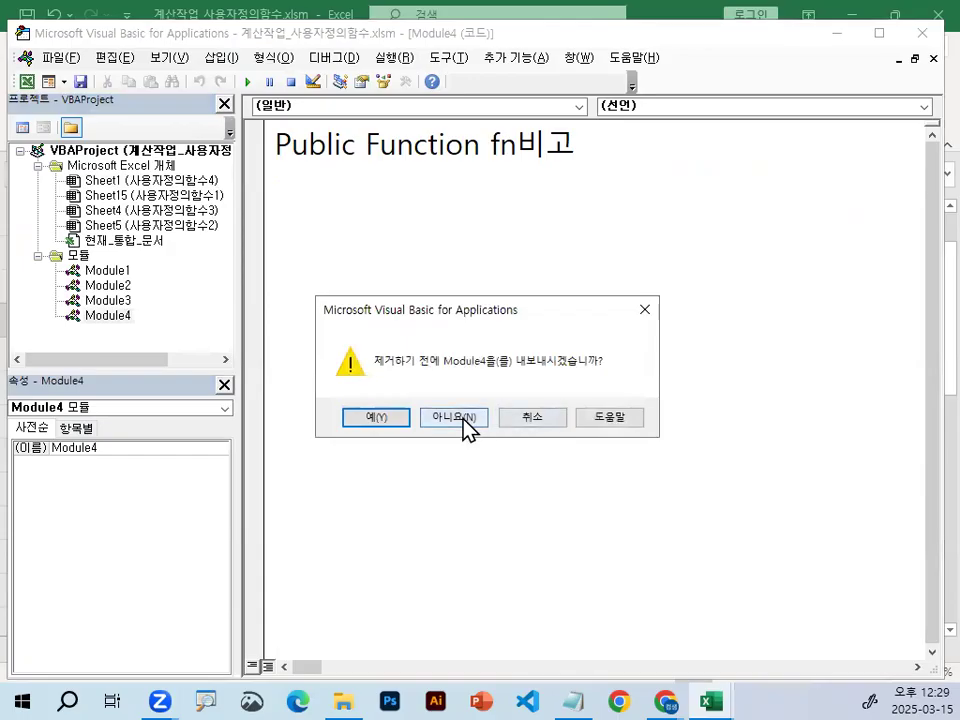
- Insert a new code module and begin its first line with Public Function fn비고
{"action": "left_click", "coordinate": [125, 287]}
{"action": "left_click", "coordinate": [115, 300]}
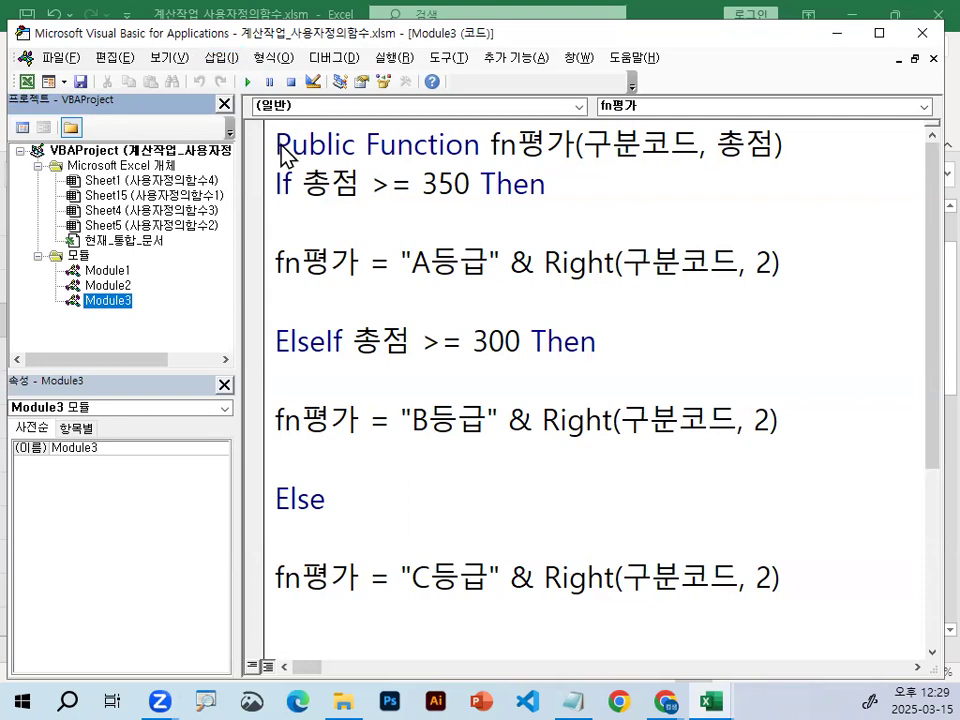
{"action": "left_click", "coordinate": [220, 57]}
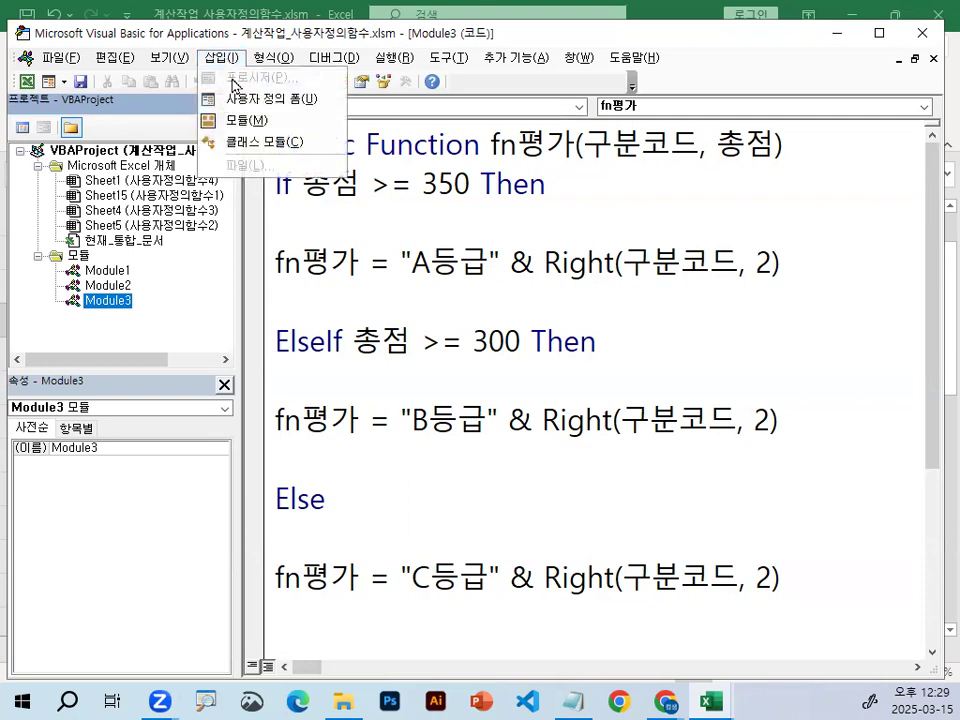
{"action": "left_click", "coordinate": [241, 120]}
{"action": "type", "text": "Public Function fn빅도"}
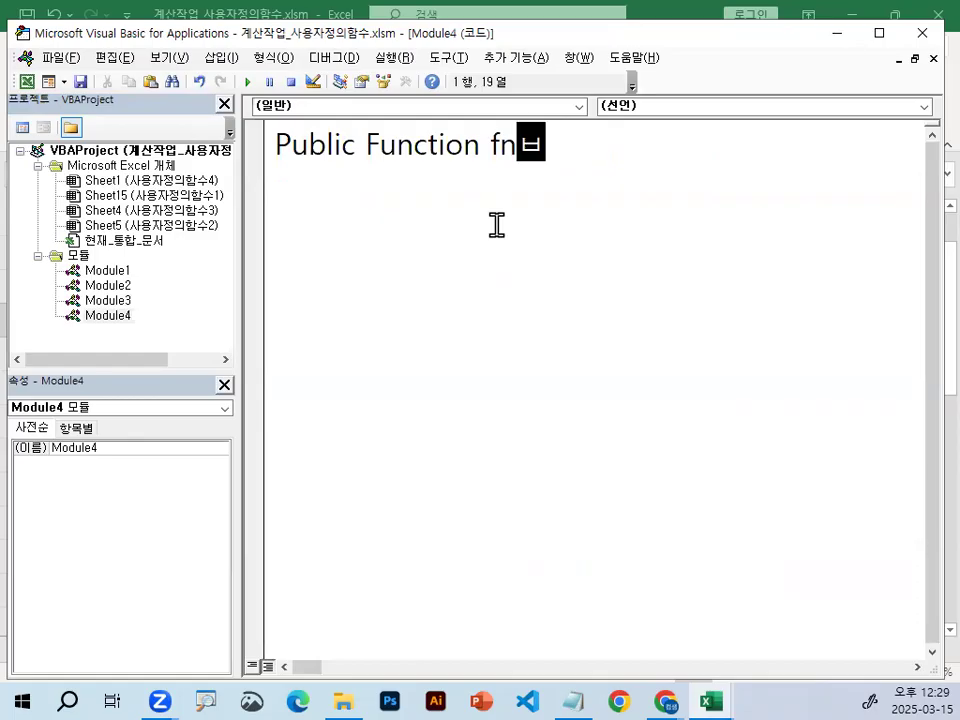
{"action": "key", "text": "BackSpace"}
{"action": "key", "text": "BackSpace"}
{"action": "key", "text": "BackSpace"}
{"action": "type", "text": "비고"}
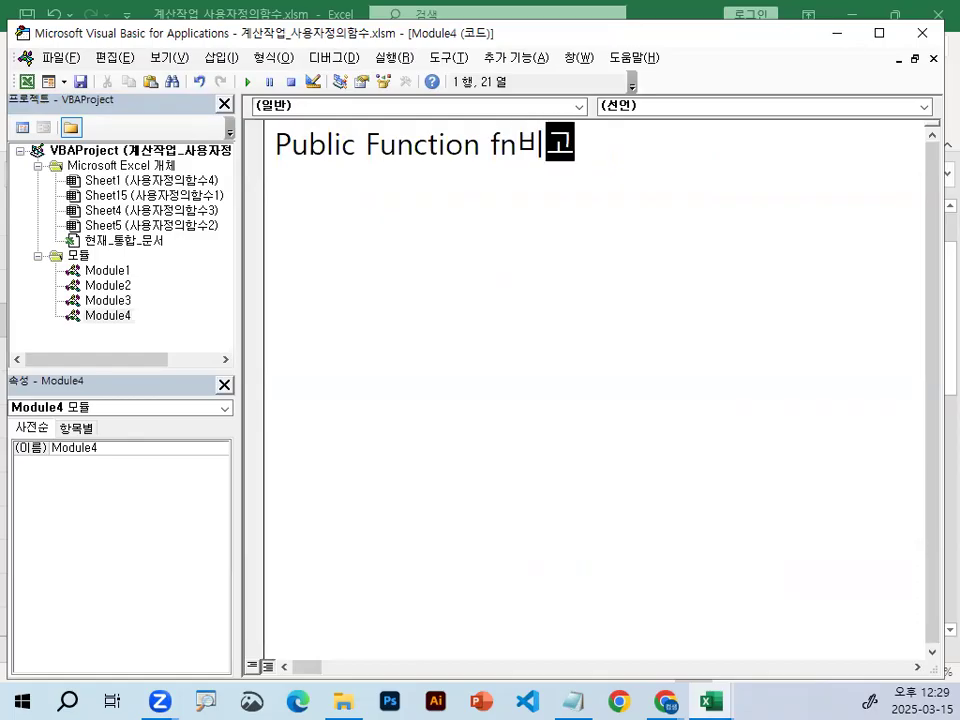
- Give the fn비고 function the parameters 영어, 논술 and 상식, completing its declaration with blank lines for the body
{"action": "type", "text": "(영어,눈수"}
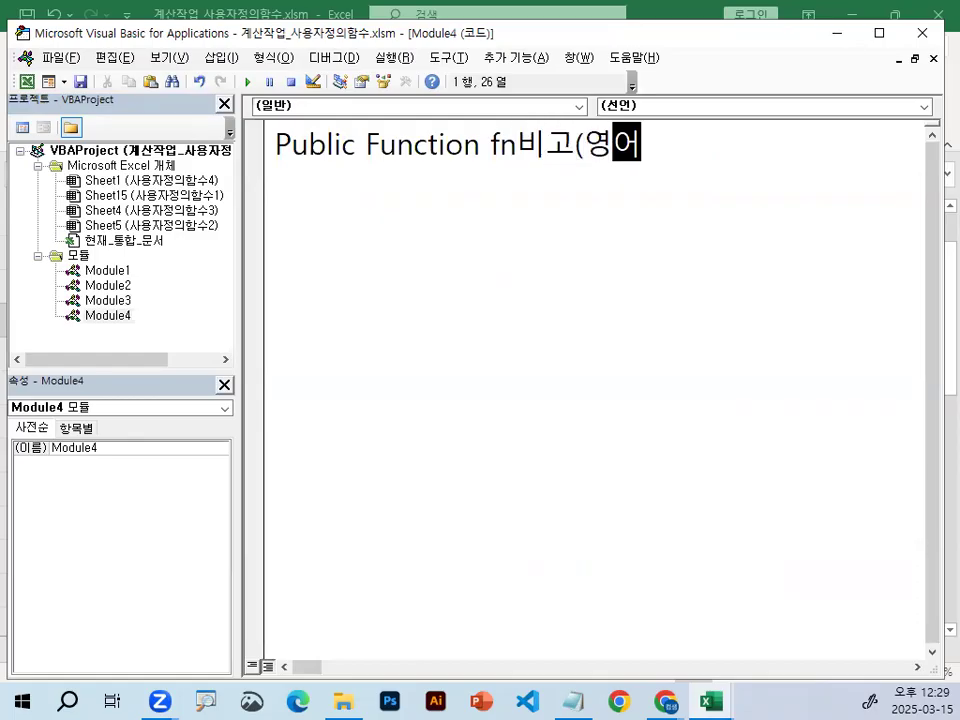
{"action": "key", "text": "BackSpace"}
{"action": "key", "text": "BackSpace"}
{"action": "type", "text": "논수ㄹ,상시)"}
{"action": "key", "text": "Return"}
{"action": "key", "text": "Return"}
{"action": "key", "text": "Return"}
{"action": "key", "text": "Return"}
{"action": "key", "text": "Return"}
{"action": "key", "text": "Return"}
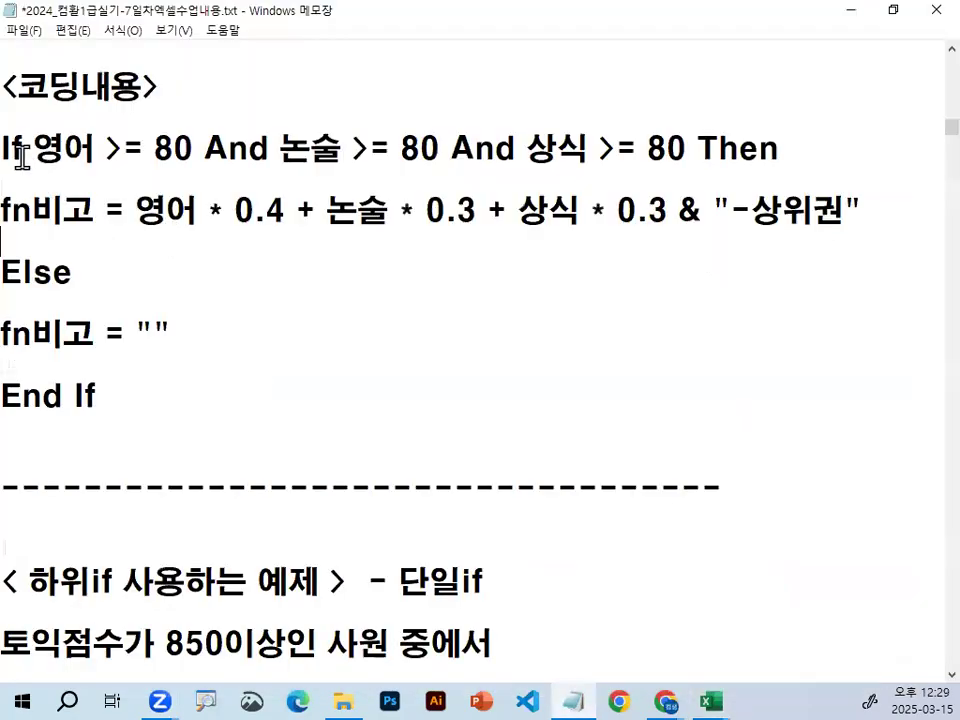
- Copy the If–Else–End If block for fn비고 from the Notepad notes into the function body and return to the worksheet
{"action": "left_click_drag", "start_coordinate": [8, 150], "coordinate": [114, 383]}
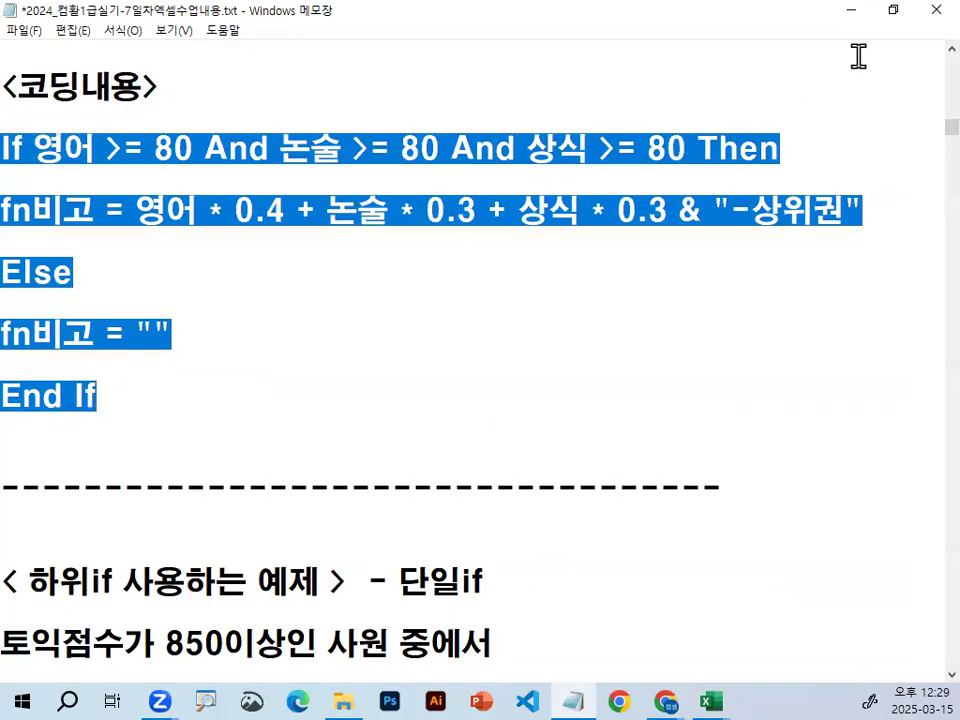
{"action": "left_click", "coordinate": [851, 10]}
{"action": "key", "text": "ctrl+v"}
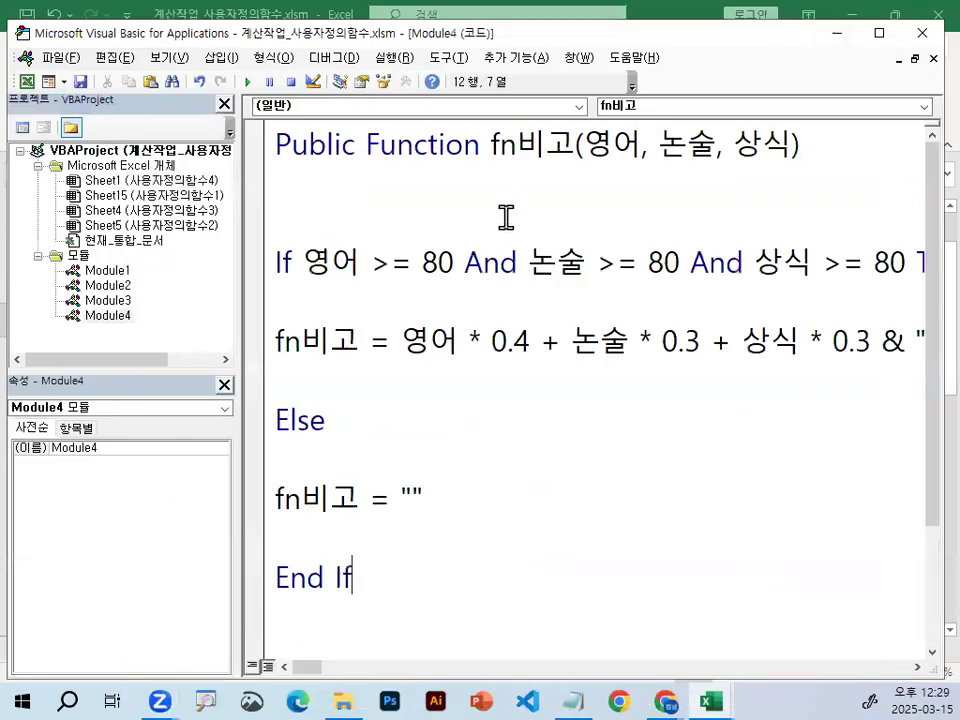
{"action": "left_click", "coordinate": [918, 36]}
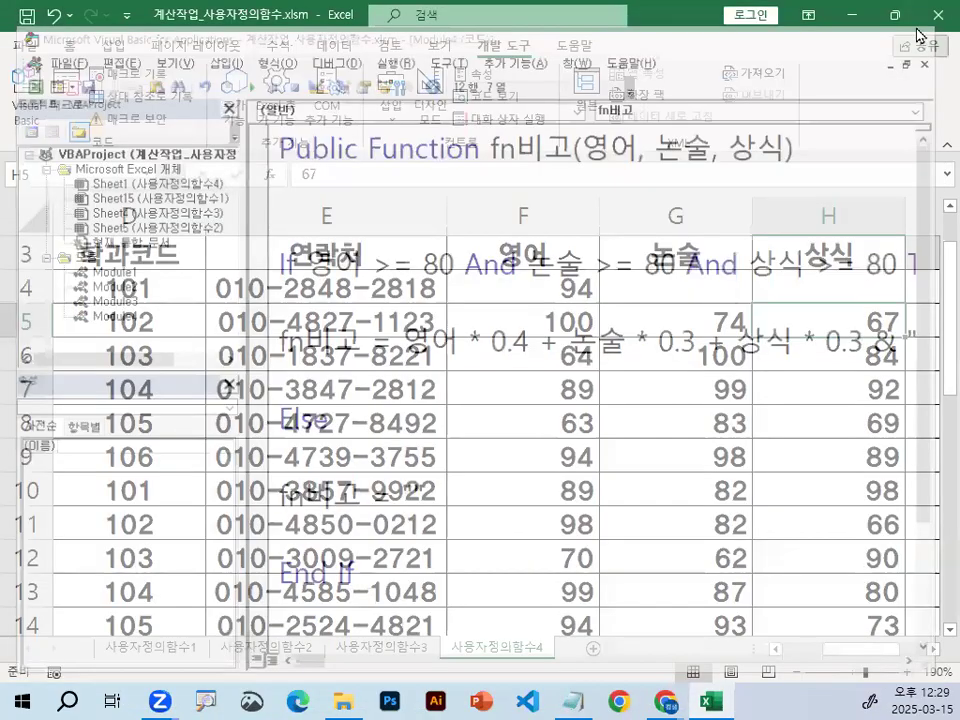
- Clear the contents of cell J4 in the 비고 column of the 사용자정의함수4 sheet
{"action": "left_click", "coordinate": [756, 422]}
{"action": "left_click", "coordinate": [934, 652]}
{"action": "left_click", "coordinate": [934, 652]}
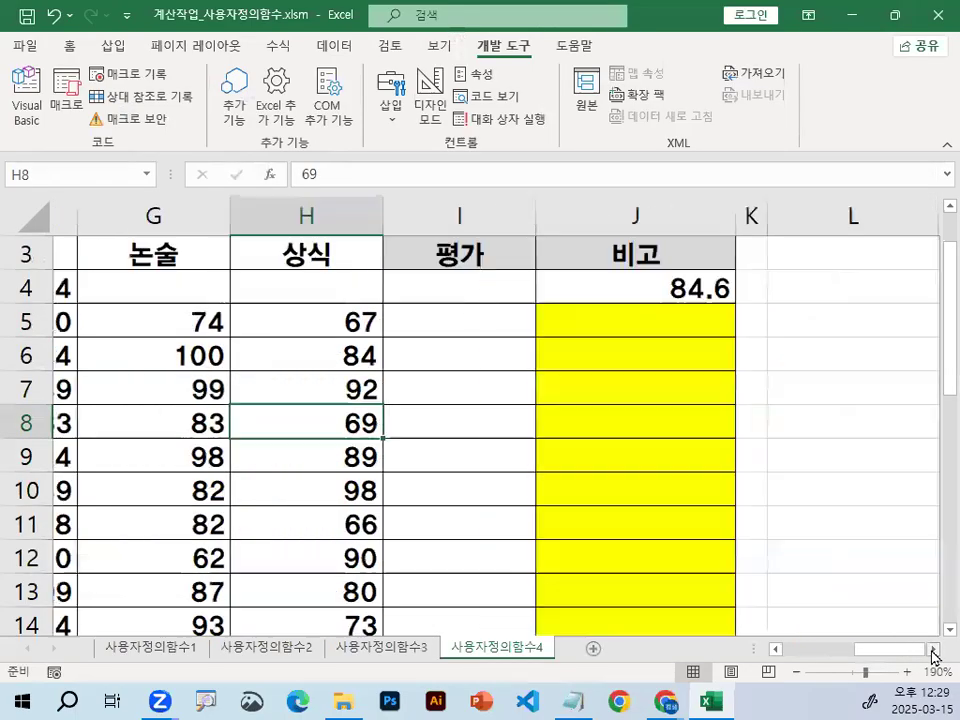
{"action": "left_click", "coordinate": [934, 652]}
{"action": "left_click", "coordinate": [525, 277]}
{"action": "key", "text": "Delete"}
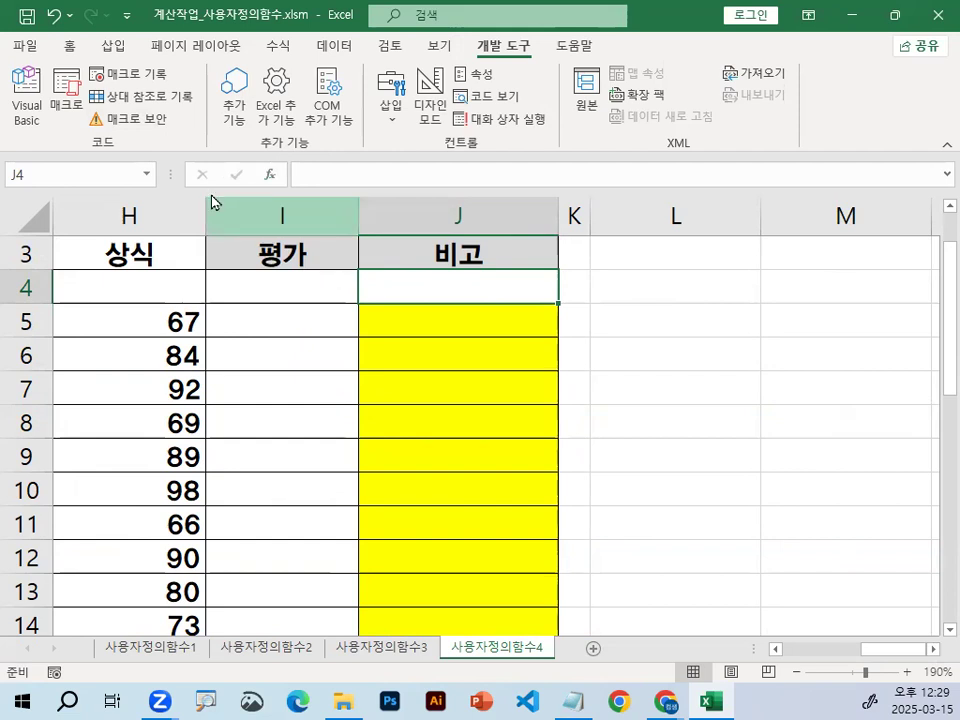
- Insert the user-defined function fn비고 in J4 with 영어 set to F4, 논술 to G4 and 상식 to H4
{"action": "left_click", "coordinate": [269, 174]}
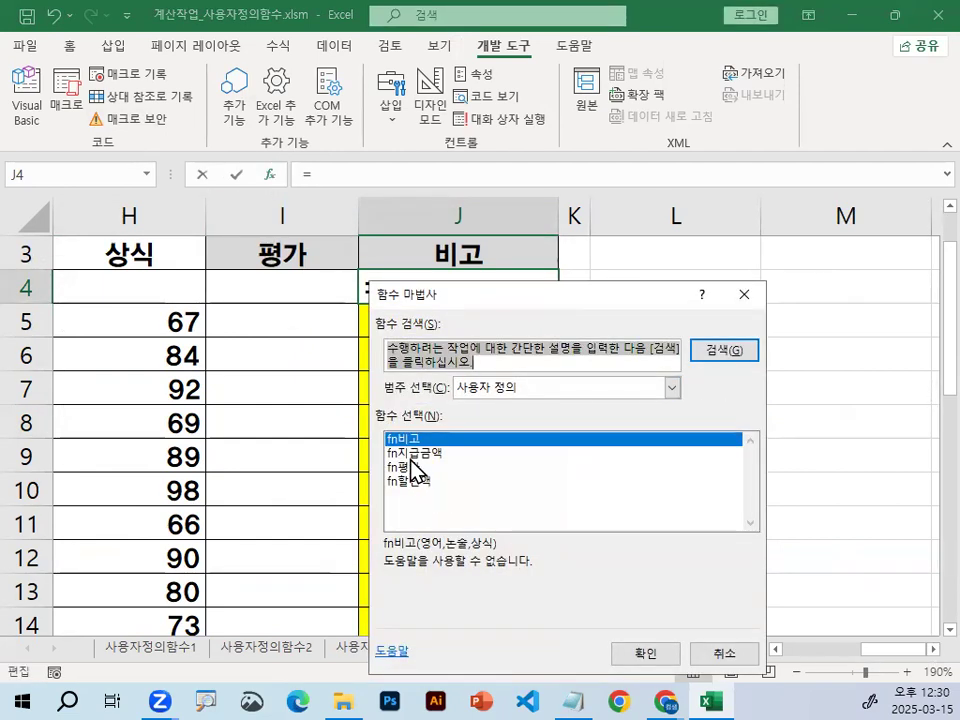
{"action": "left_click", "coordinate": [664, 654]}
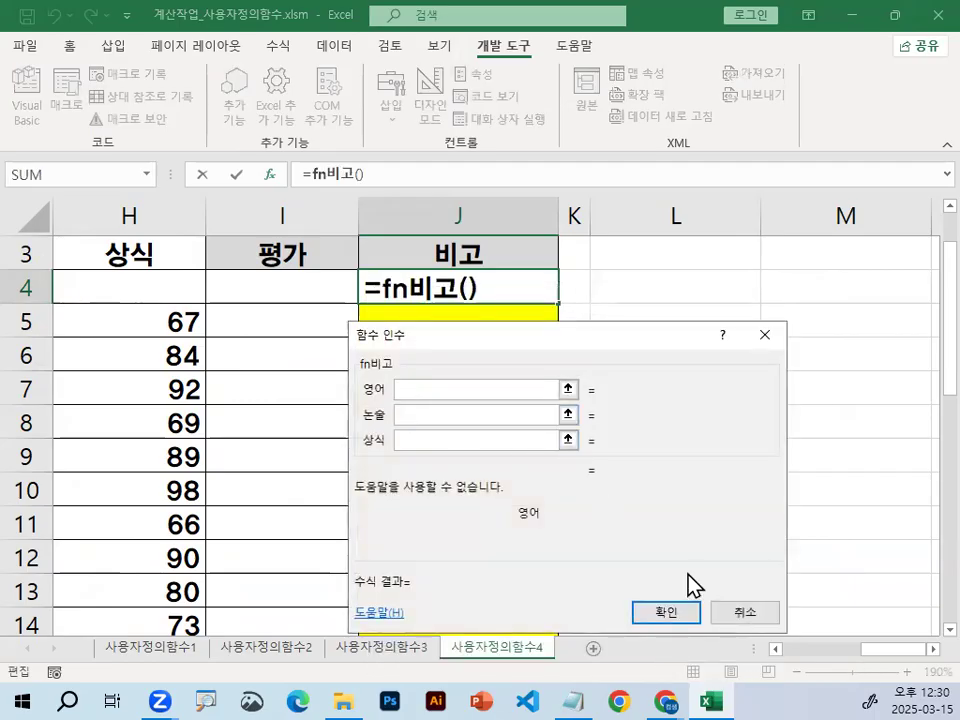
{"action": "left_click_drag", "start_coordinate": [893, 658], "coordinate": [804, 664]}
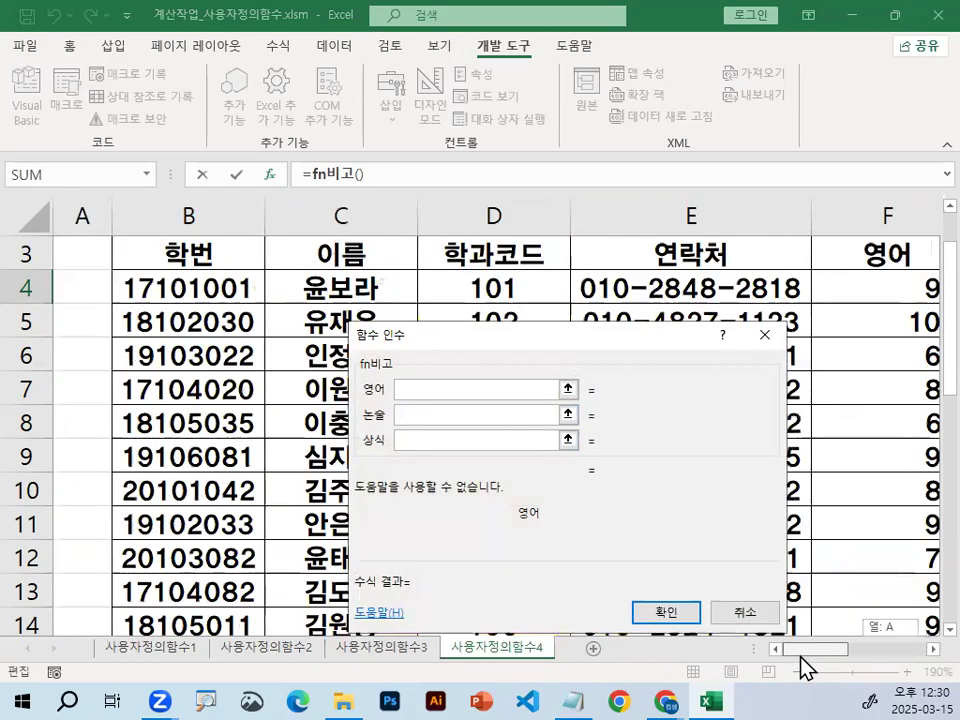
{"action": "left_click", "coordinate": [887, 293]}
{"action": "left_click", "coordinate": [930, 650]}
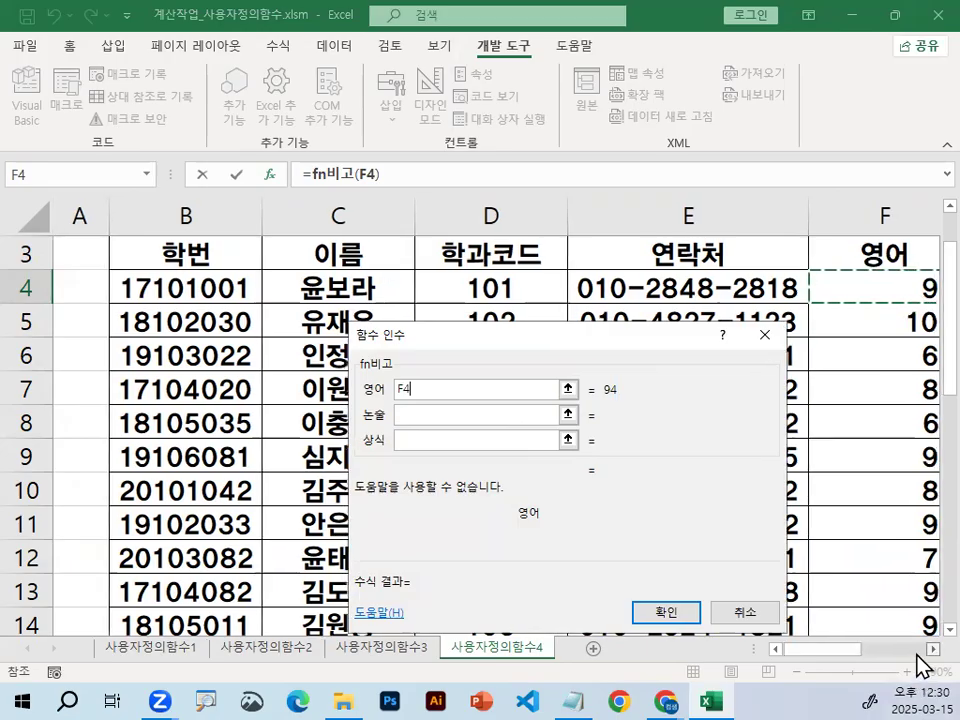
{"action": "left_click", "coordinate": [923, 650]}
{"action": "left_click", "coordinate": [407, 413]}
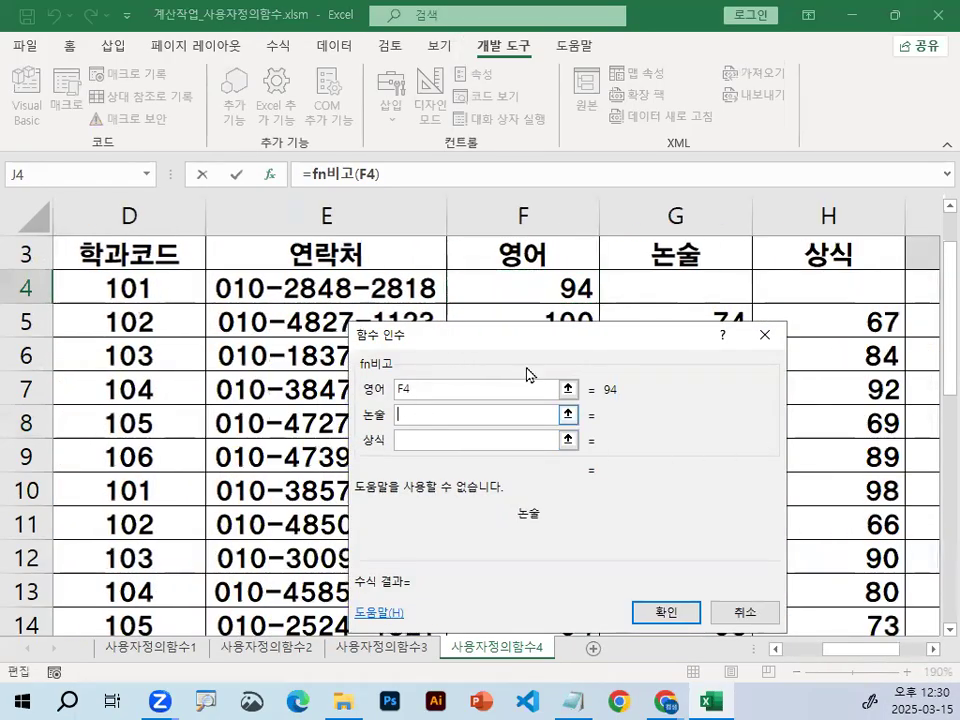
{"action": "left_click", "coordinate": [675, 285]}
{"action": "left_click", "coordinate": [448, 439]}
{"action": "left_click", "coordinate": [857, 287]}
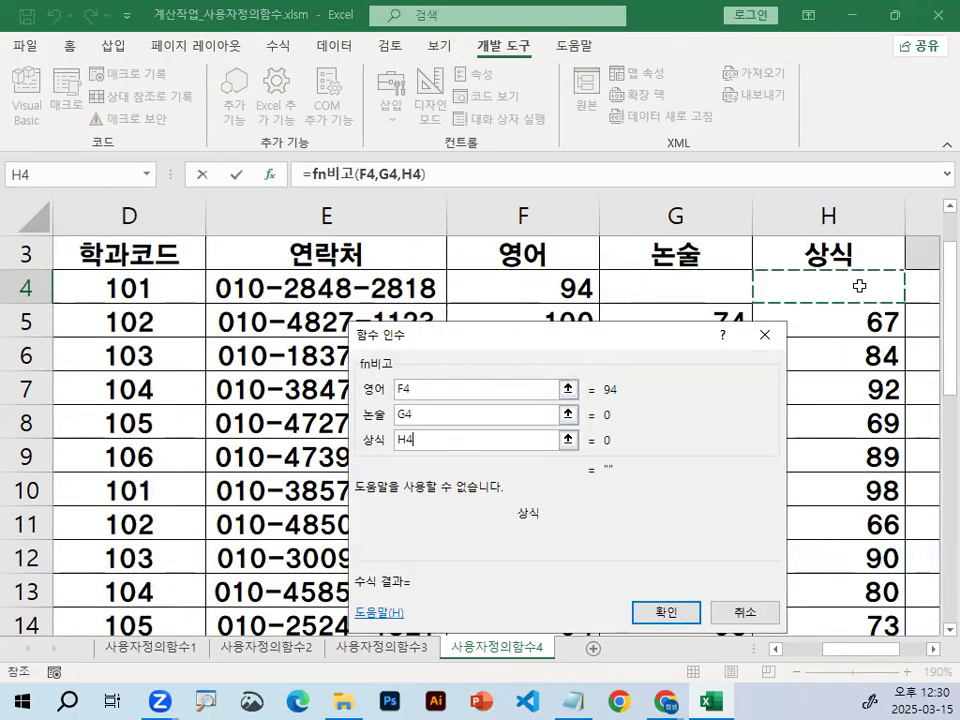
{"action": "left_click", "coordinate": [682, 611]}
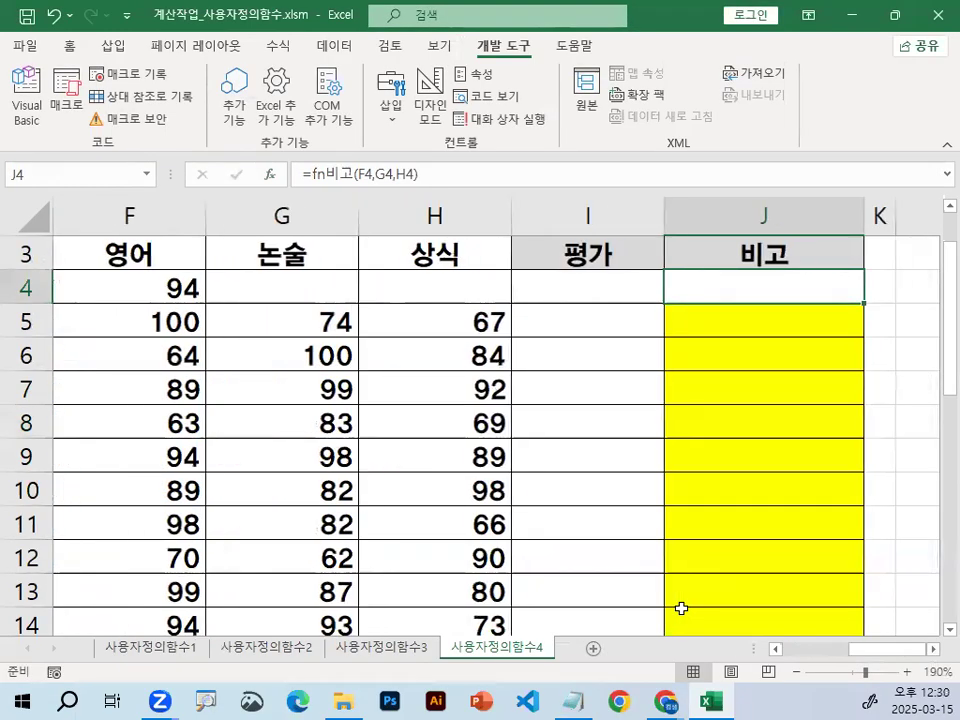
- Fill the fn비고 formula in J4 down through the rest of the 비고 column
{"action": "left_click_drag", "start_coordinate": [300, 286], "coordinate": [479, 288]}
{"action": "left_click", "coordinate": [621, 287]}
{"action": "left_click", "coordinate": [855, 283]}
{"action": "double_click", "coordinate": [857, 298]}
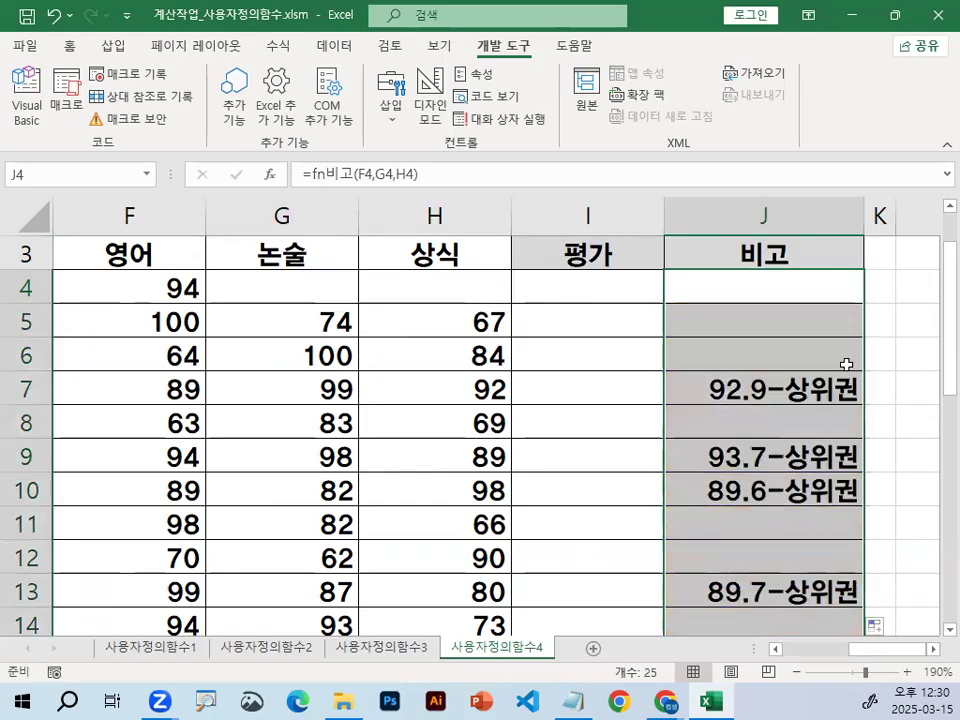
- Examine the 비고 results, marking the score and grade text in J7 and J9 with the red pen
{"action": "left_click", "coordinate": [801, 316]}
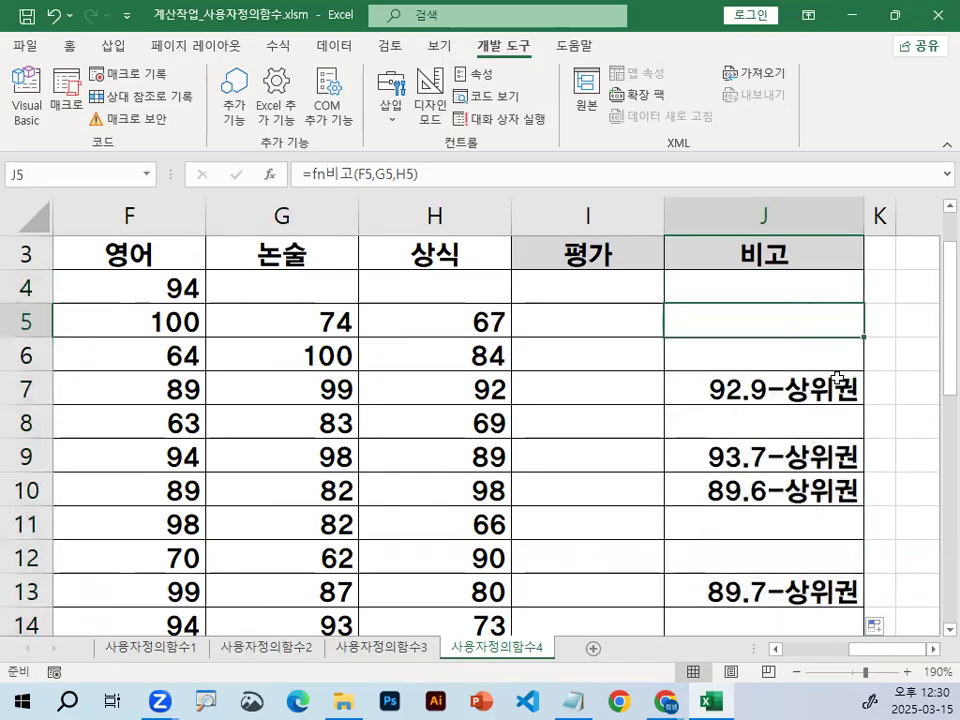
{"action": "left_click_drag", "start_coordinate": [290, 287], "coordinate": [488, 289]}
{"action": "left_click", "coordinate": [679, 319]}
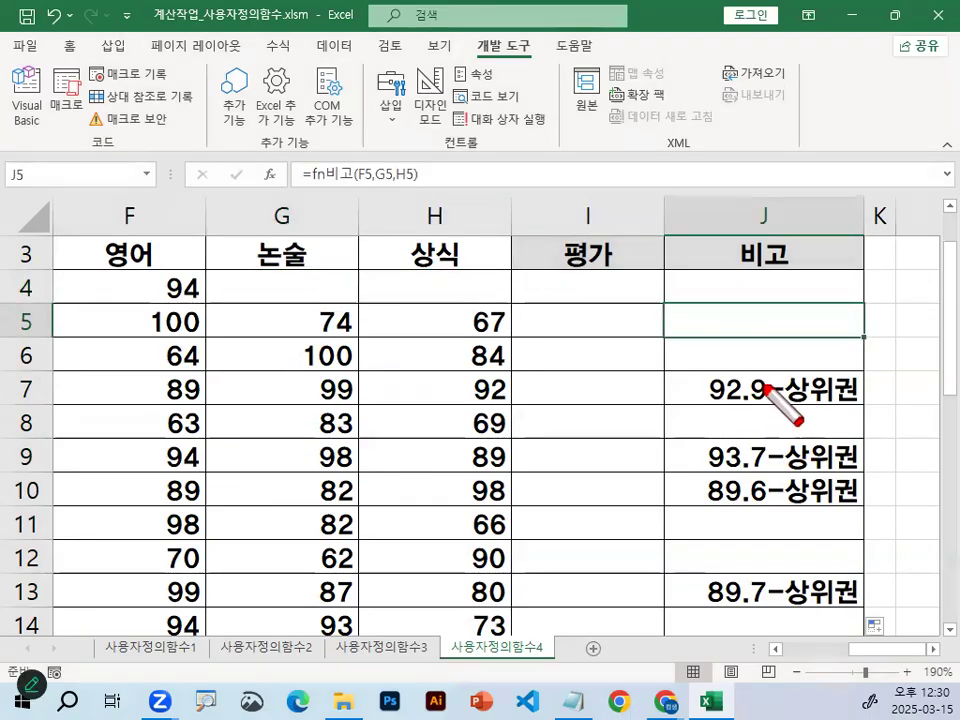
{"action": "left_click_drag", "start_coordinate": [716, 405], "coordinate": [760, 405]}
{"action": "mouse_move", "coordinate": [850, 413]}
{"action": "left_mouse_down"}
{"action": "mouse_move", "coordinate": [850, 392]}
{"action": "mouse_move", "coordinate": [708, 420]}
{"action": "mouse_move", "coordinate": [812, 353]}
{"action": "left_mouse_up"}
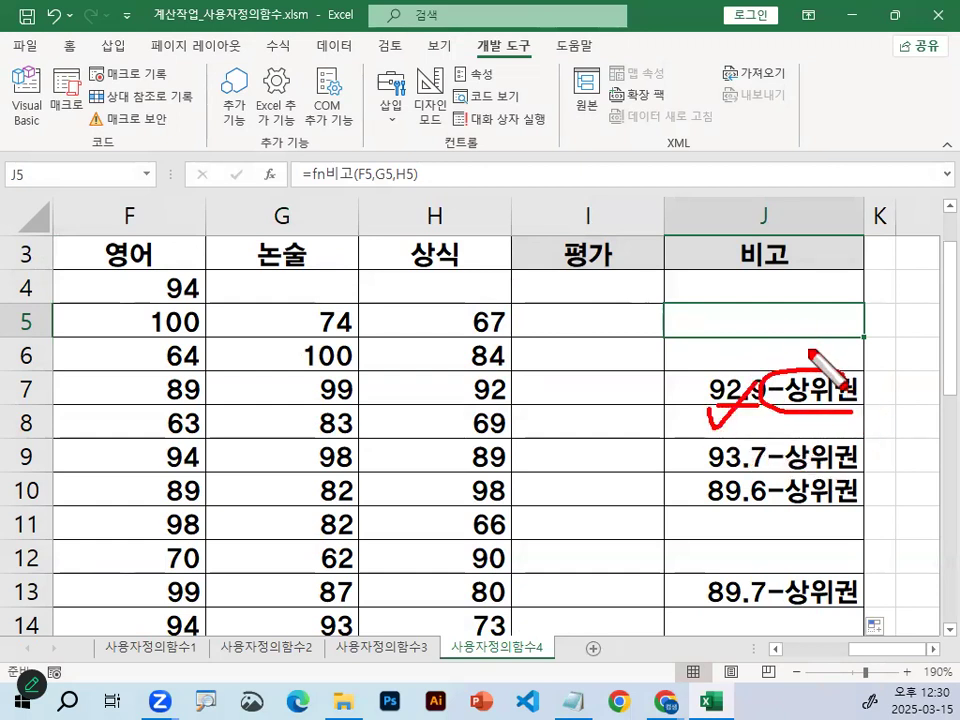
{"action": "mouse_move", "coordinate": [700, 466]}
{"action": "left_mouse_down"}
{"action": "mouse_move", "coordinate": [862, 466]}
{"action": "mouse_move", "coordinate": [853, 466]}
{"action": "left_mouse_up"}
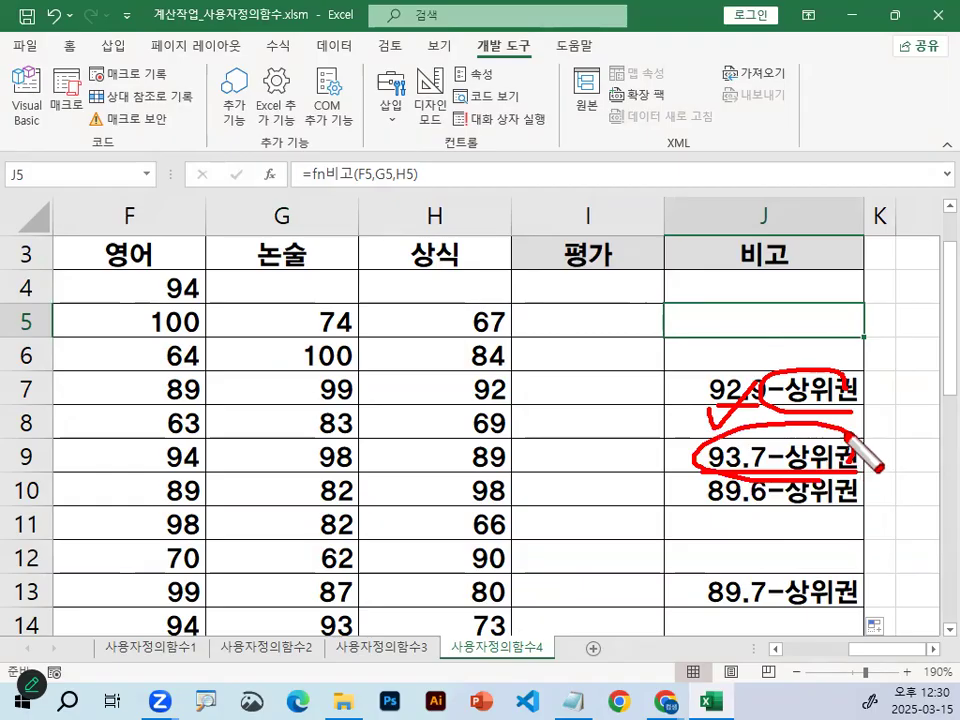
{"action": "key", "text": "Escape"}
- Close the workbook 계산작업_사용자정의함수.xlsm
{"action": "left_click", "coordinate": [643, 320]}
{"action": "key", "text": "Up"}
{"action": "key", "text": "Left"}
{"action": "key", "text": "Left"}
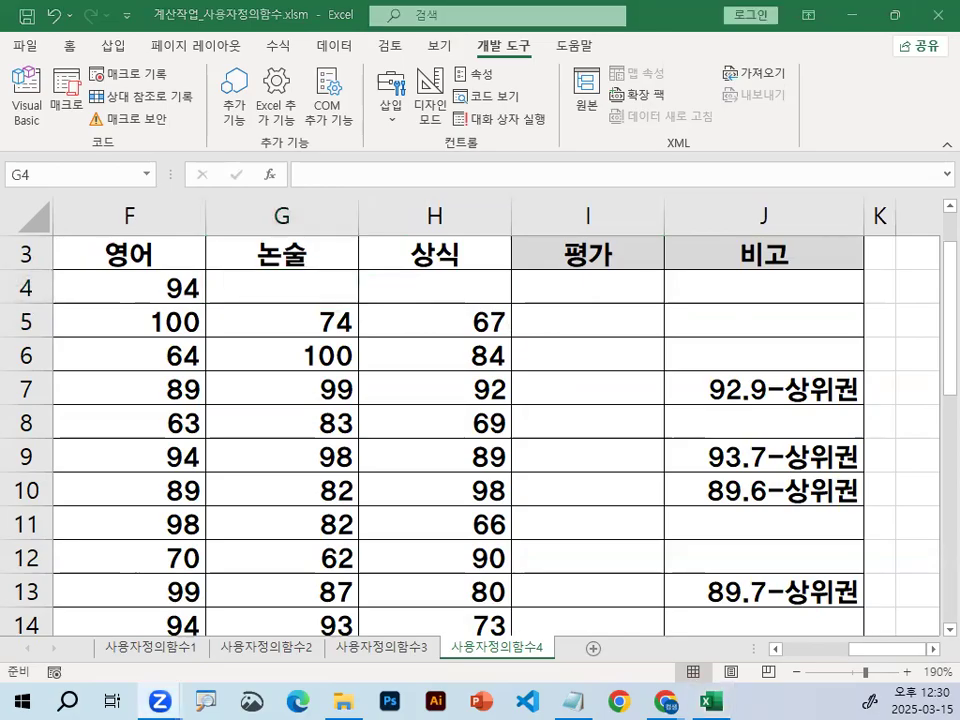
{"action": "key", "text": "alt+F4"}
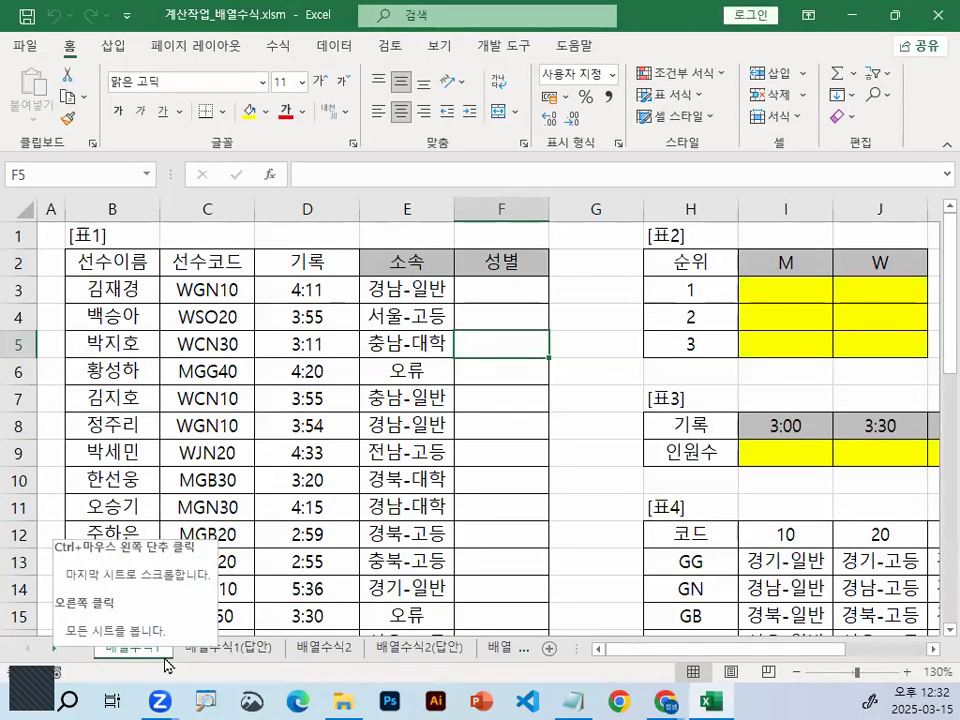
- Group the sheets 배열수식1 through 배열수식5(답안), set the font of all cells to a견고딕, and zoom to 175%
{"action": "left_click", "coordinate": [55, 654]}
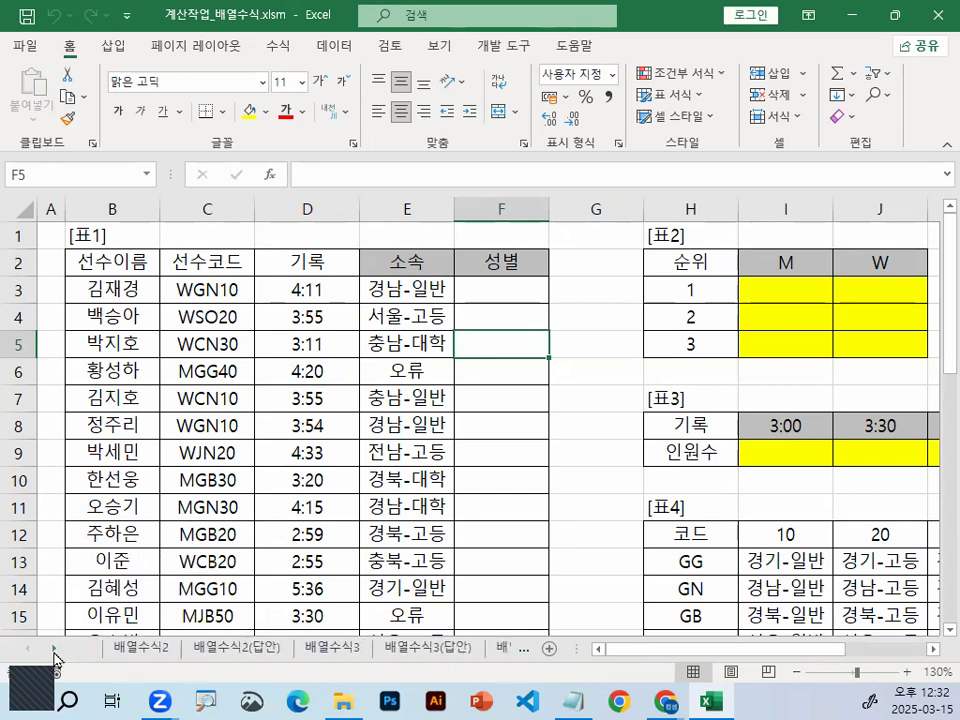
{"action": "left_click", "coordinate": [425, 650], "text": "shift"}
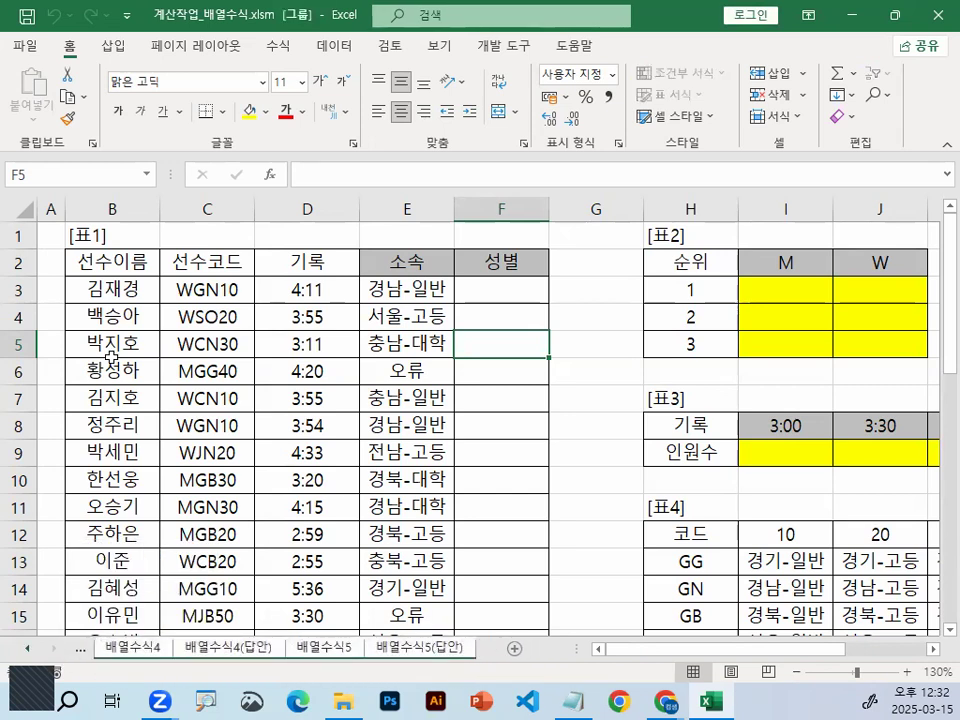
{"action": "left_click", "coordinate": [18, 208]}
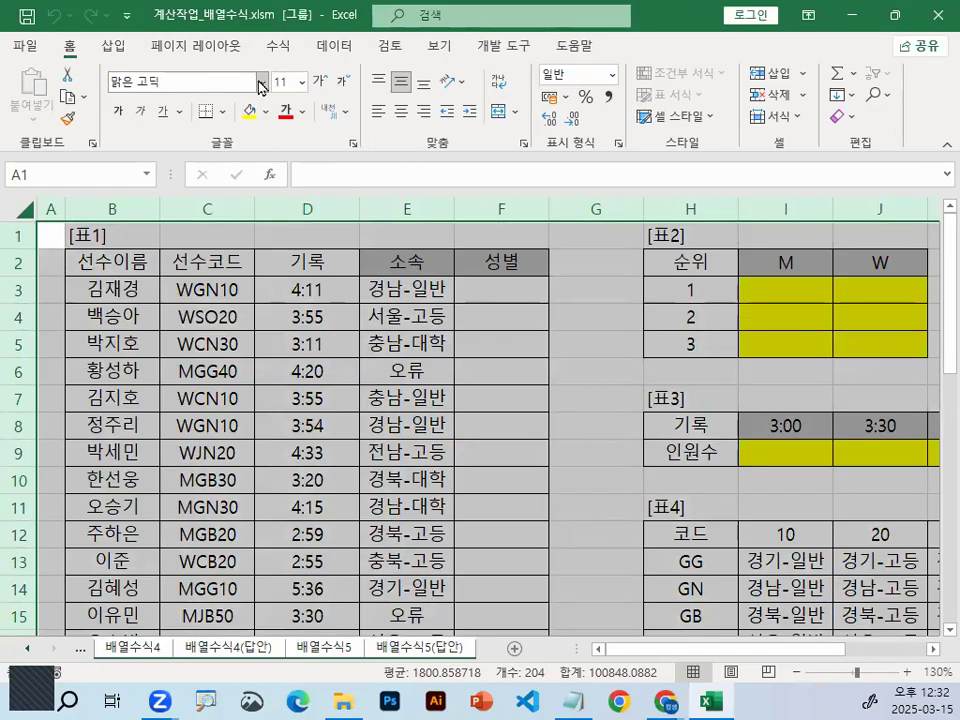
{"action": "left_click", "coordinate": [262, 88]}
{"action": "scroll", "coordinate": [176, 513], "scroll_direction": "down", "scroll_amount": 5}
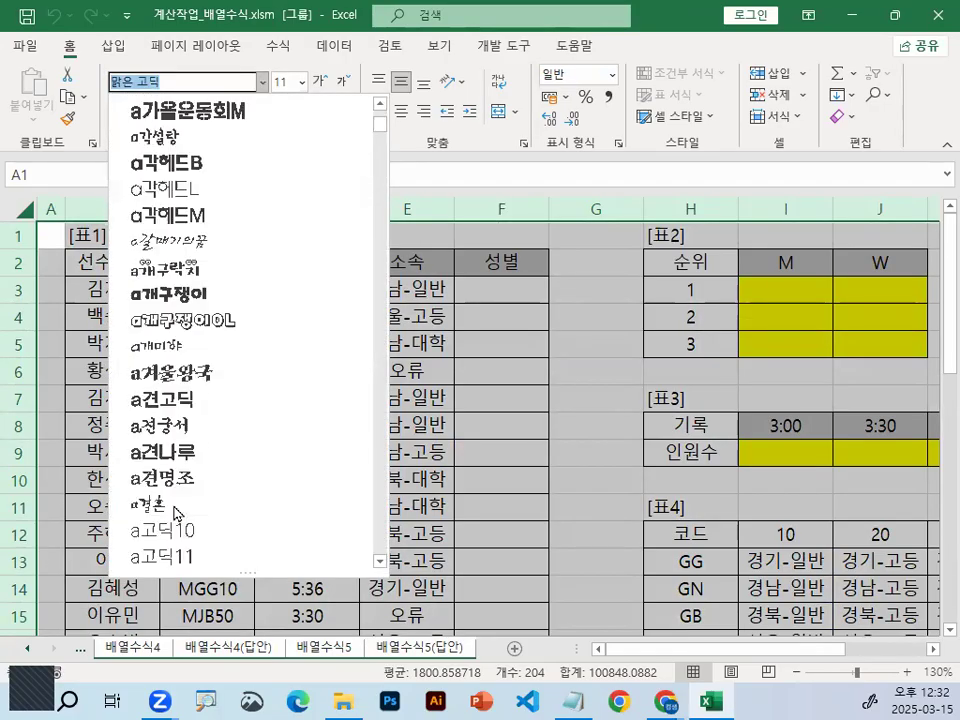
{"action": "left_click", "coordinate": [165, 399]}
{"action": "left_click", "coordinate": [307, 351]}
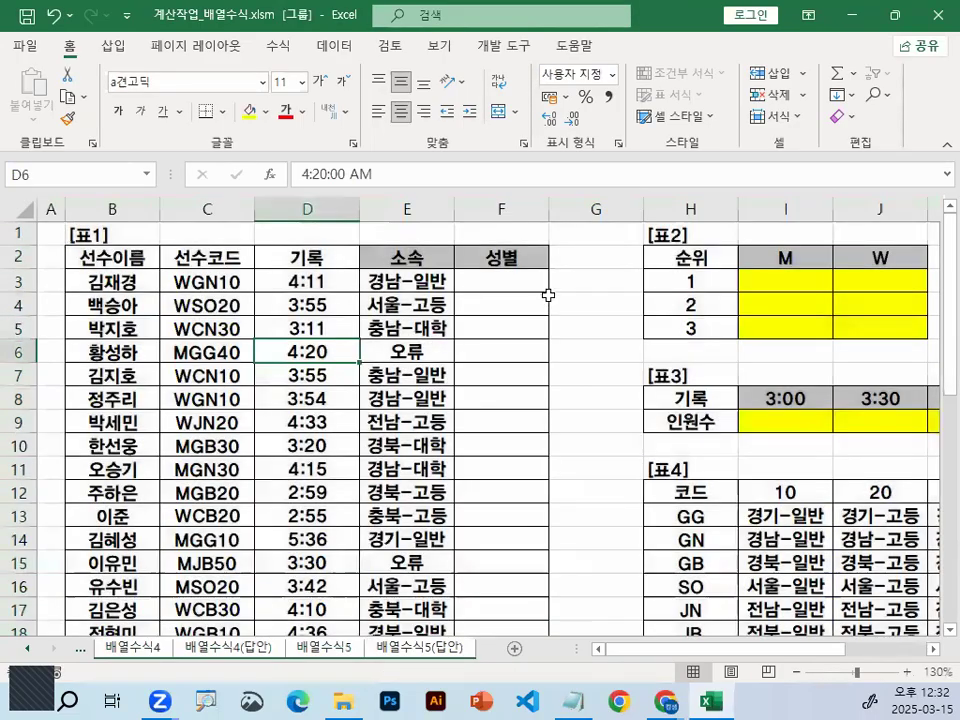
{"action": "left_click", "coordinate": [546, 293]}
{"action": "scroll", "coordinate": [521, 375], "scroll_direction": "up", "scroll_amount": 3, "text": "ctrl"}
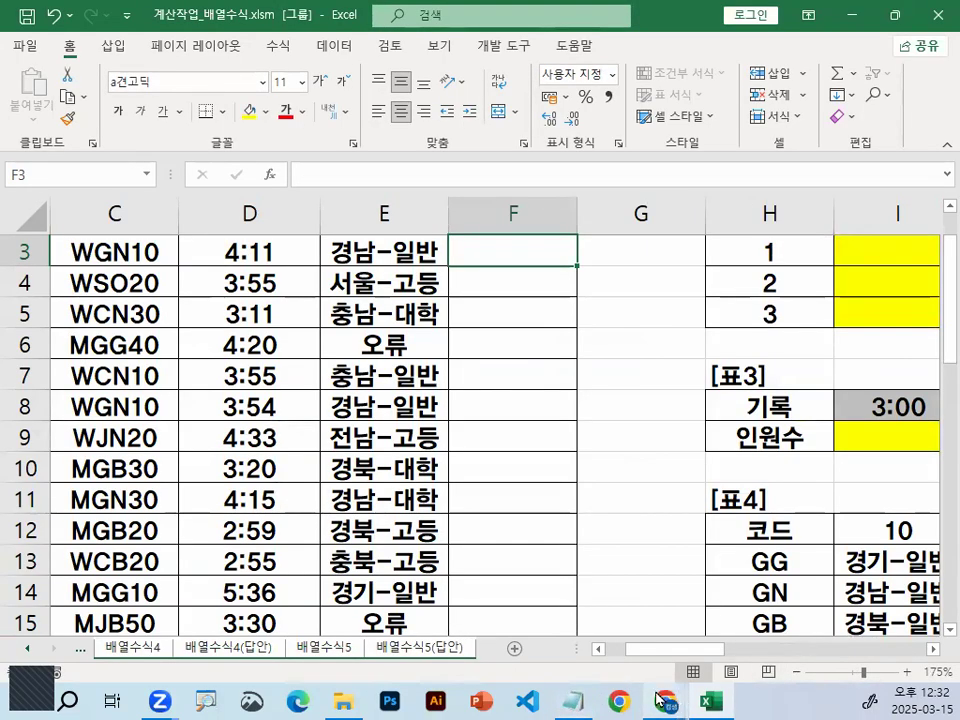
- In the Notepad lesson notes, delete everything between the separator below the fn비고 code and the <배열수식문제> heading
{"action": "left_click", "coordinate": [573, 701]}
{"action": "left_click", "coordinate": [77, 521]}
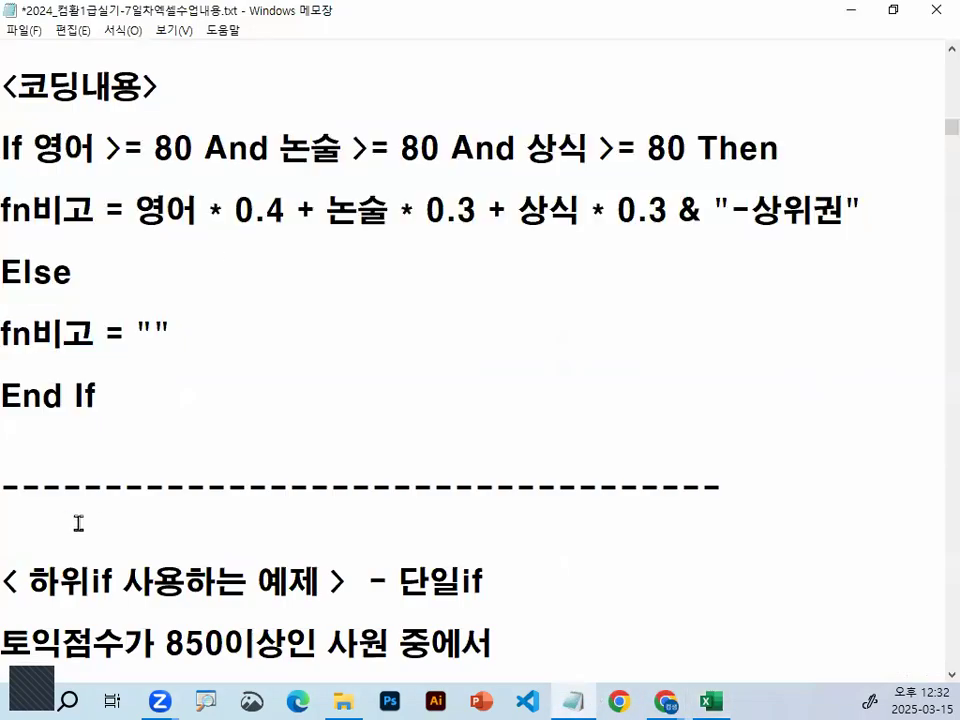
{"action": "scroll", "coordinate": [77, 521], "scroll_direction": "down", "scroll_amount": 3}
{"action": "left_click_drag", "start_coordinate": [950, 150], "coordinate": [935, 287]}
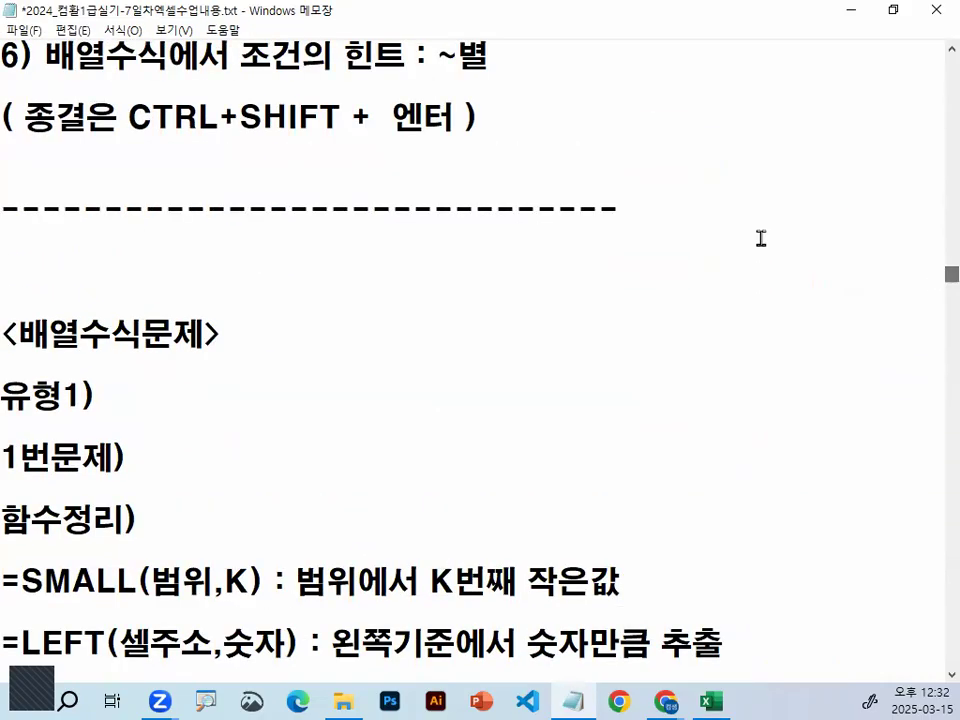
{"action": "left_click", "coordinate": [720, 219], "text": "shift"}
{"action": "key", "text": "Delete"}
- Insert three more blank lines above the <배열수식문제> heading in the notes
{"action": "key", "text": "Up"}
{"action": "key", "text": "Up"}
{"action": "key", "text": "Up"}
{"action": "key", "text": "Up"}
{"action": "key", "text": "Up"}
{"action": "key", "text": "Up"}
{"action": "key", "text": "Up"}
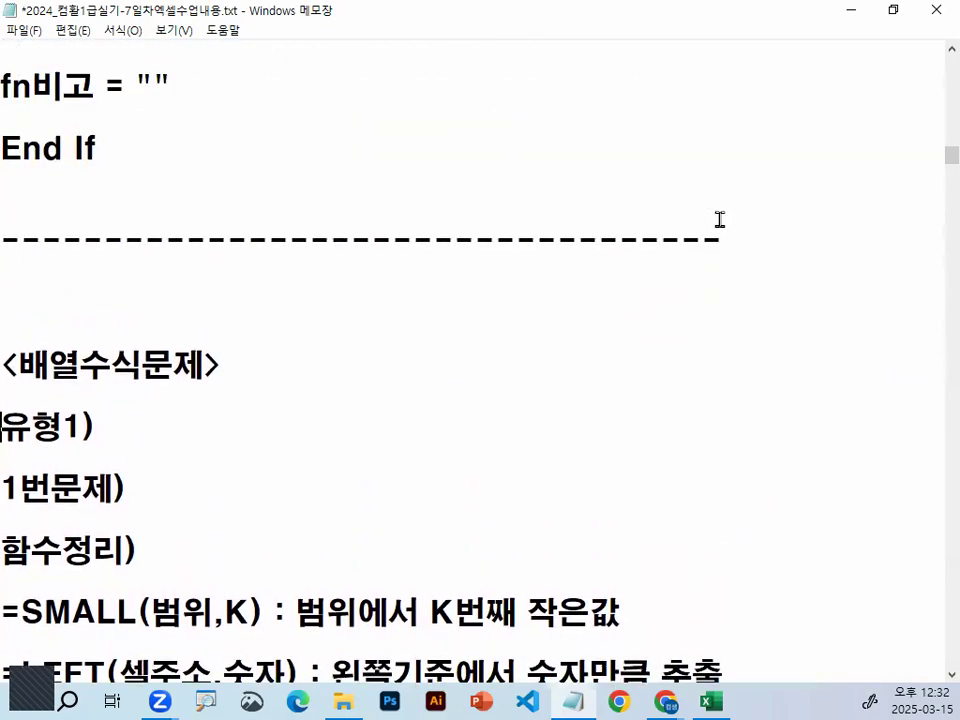
{"action": "key", "text": "Up"}
{"action": "key", "text": "Return"}
{"action": "key", "text": "Return"}
{"action": "key", "text": "Return"}
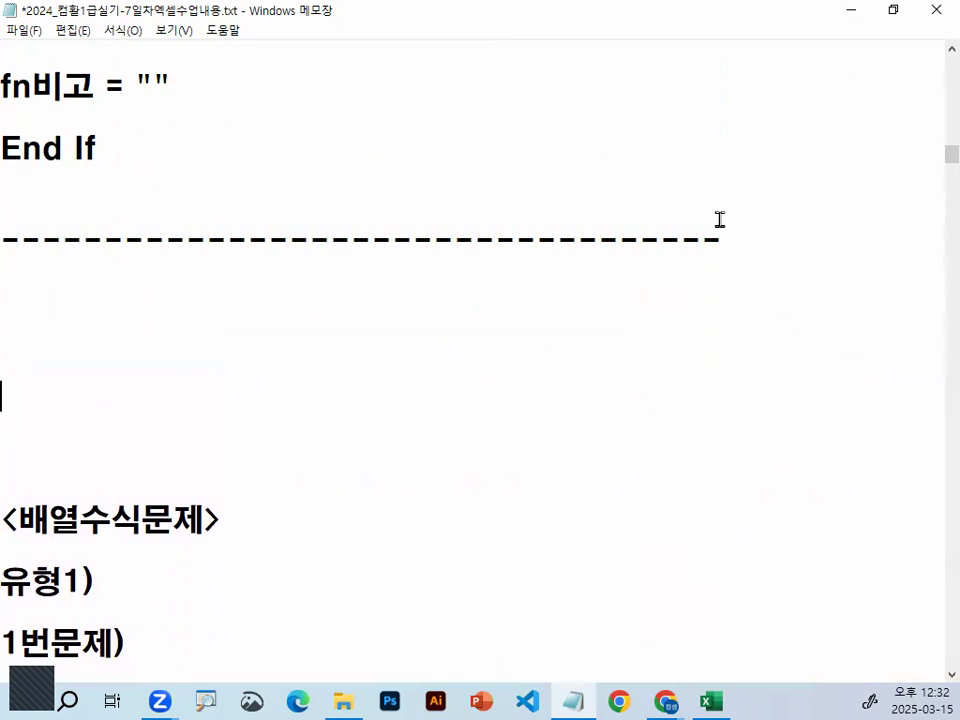
- Below the separator in the notes, write "배열수식 : 배열수식으로만 이루진 문제" and, on the following line, "일반함수 배열수식 포함된 문제"
{"action": "type", "text": "배열수식 "}
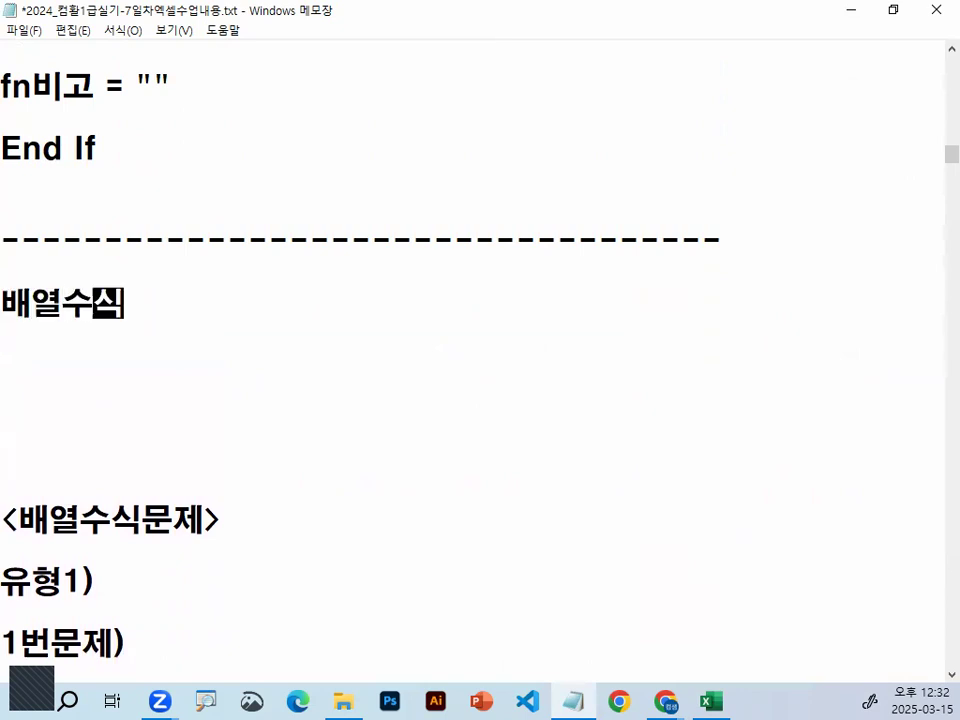
{"action": "type", "text": ": 배열수식으로만"}
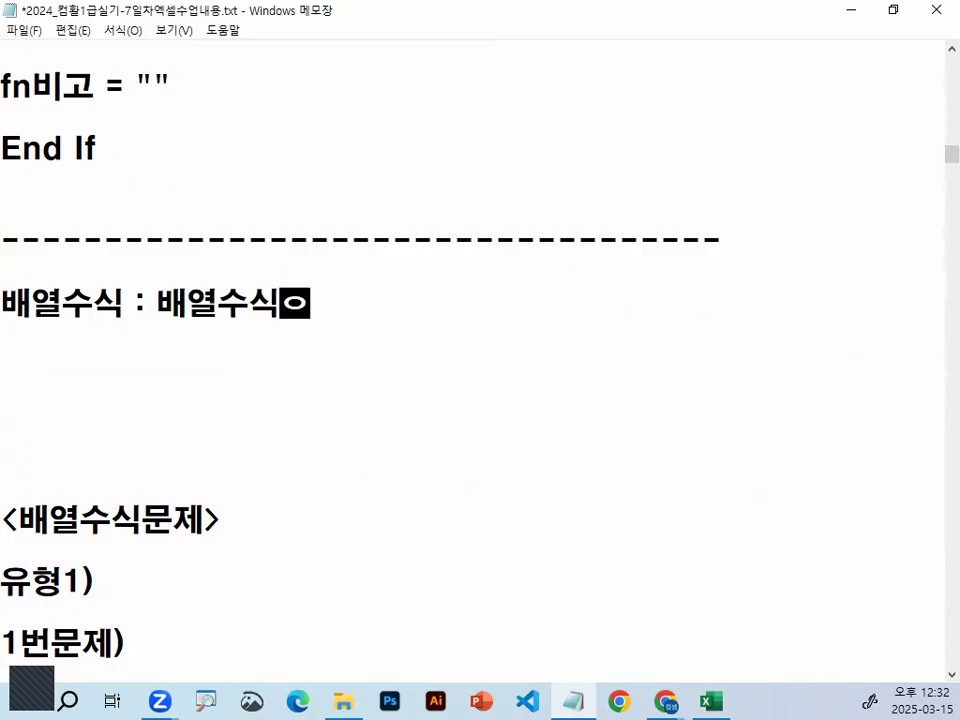
{"action": "type", "text": " 이루진 문"}
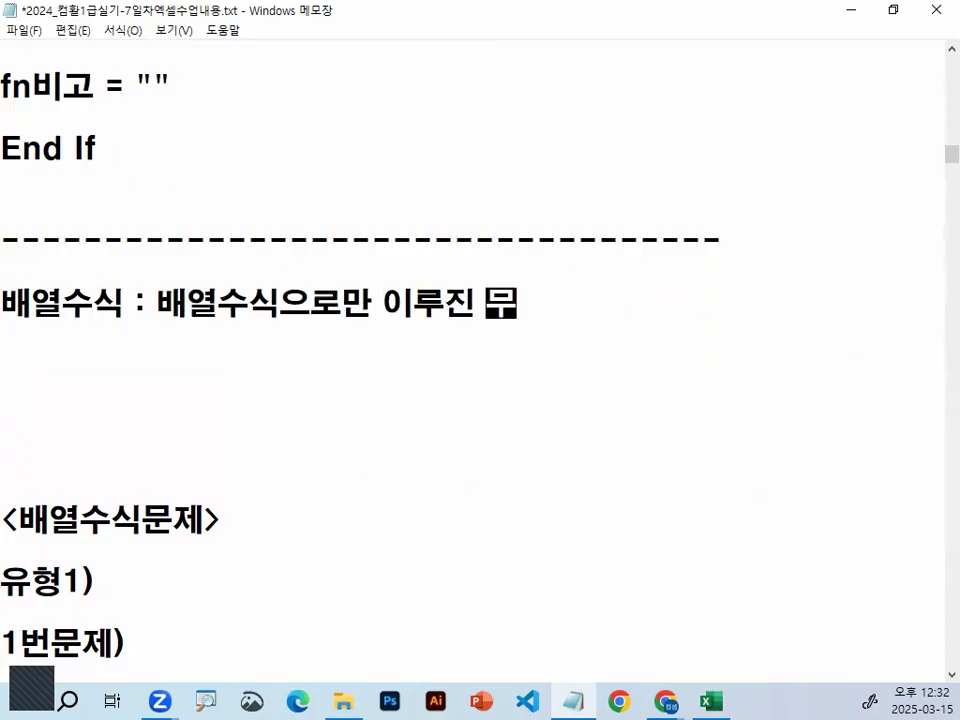
{"action": "type", "text": "제"}
{"action": "key", "text": "Return"}
{"action": "type", "text": "일반함수 배여"}
{"action": "type", "text": "열수식 포함된 무"}
{"action": "type", "text": "문제"}
{"action": "key", "text": "Return"}
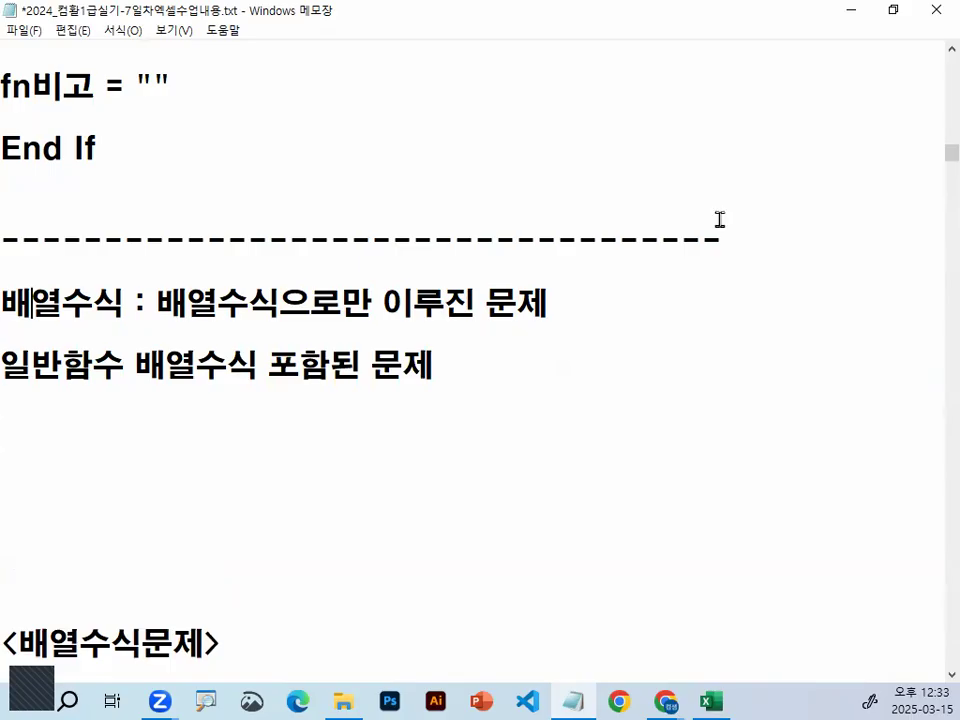
- Break the line after "배열수식 :" and prefix both problem-type lines with "- " as list items
{"action": "key", "text": "Return"}
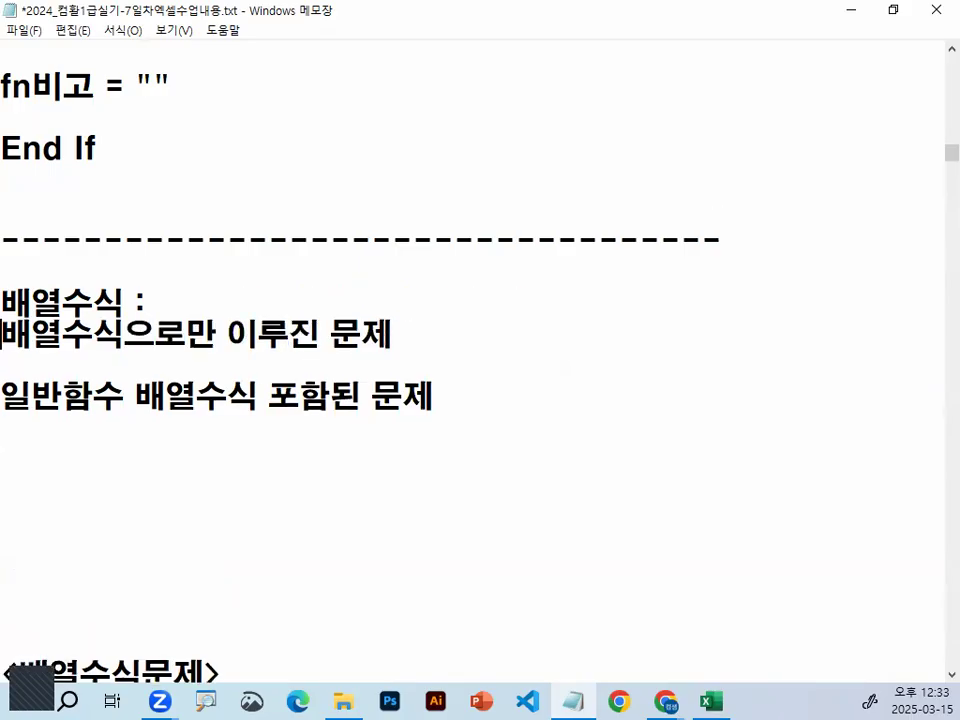
{"action": "type", "text": "- "}
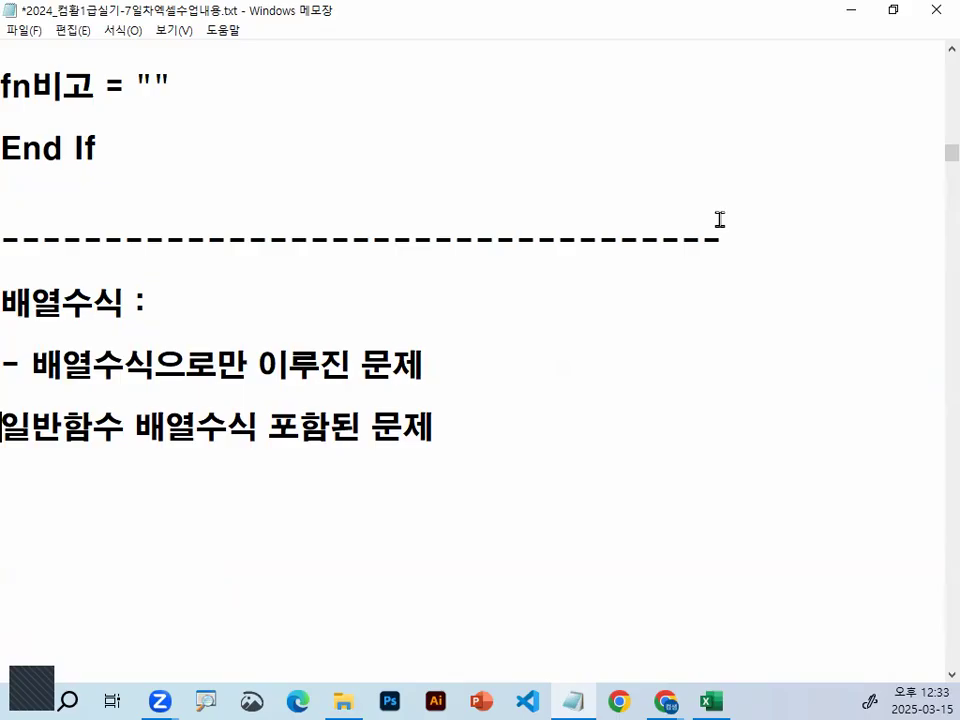
{"action": "type", "text": "- "}
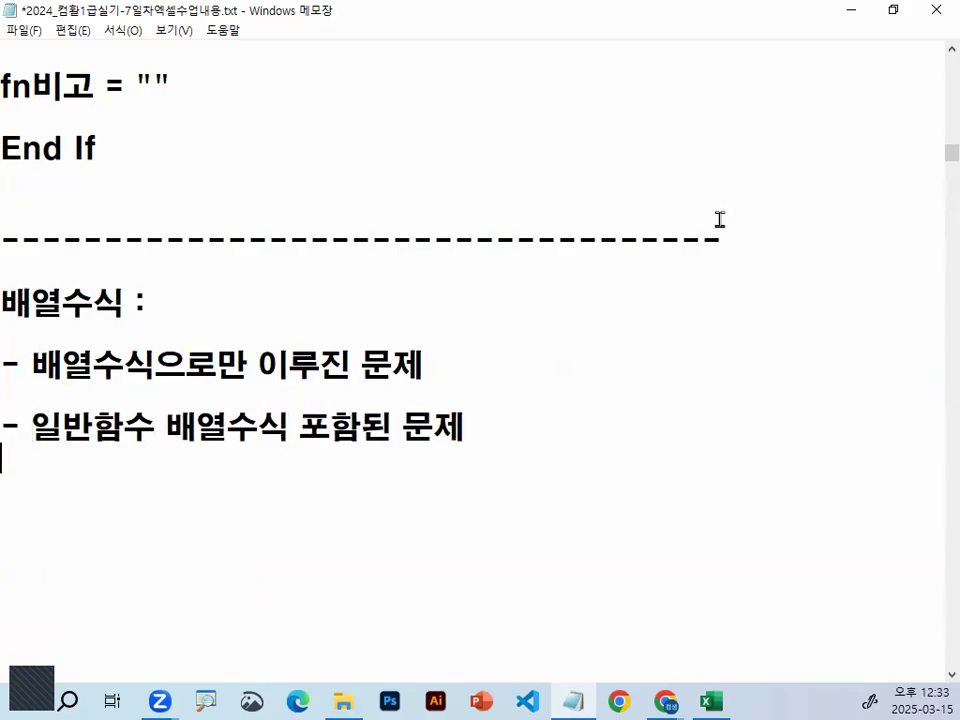
- Add the line "종결 :ctrl + shift + 엔터" below the two list items
{"action": "type", "text": "종결 :c"}
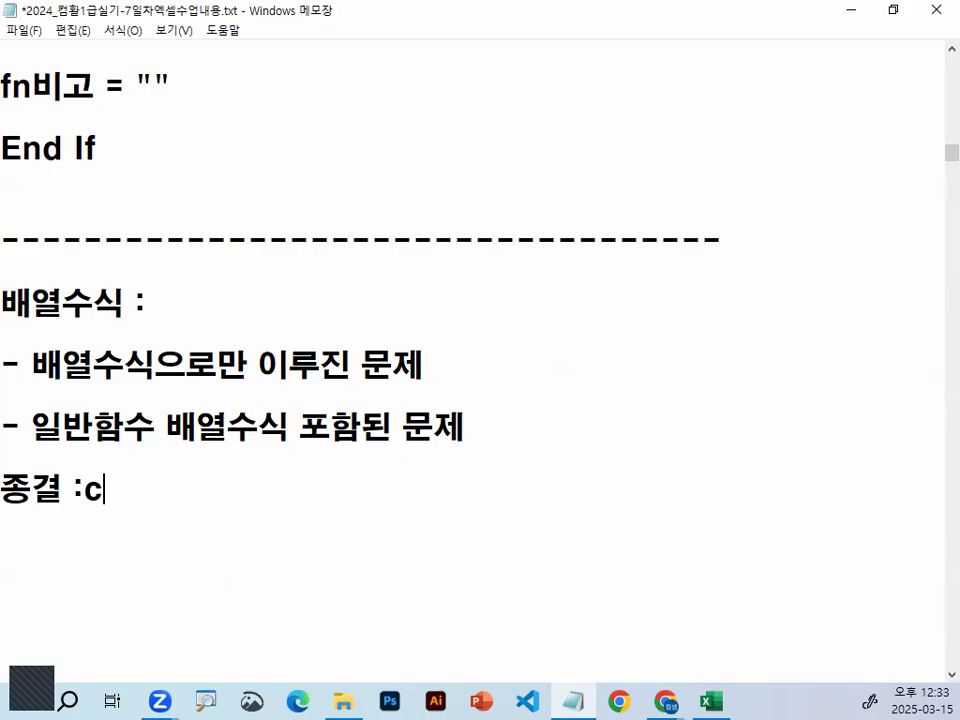
{"action": "type", "text": "trl 6+"}
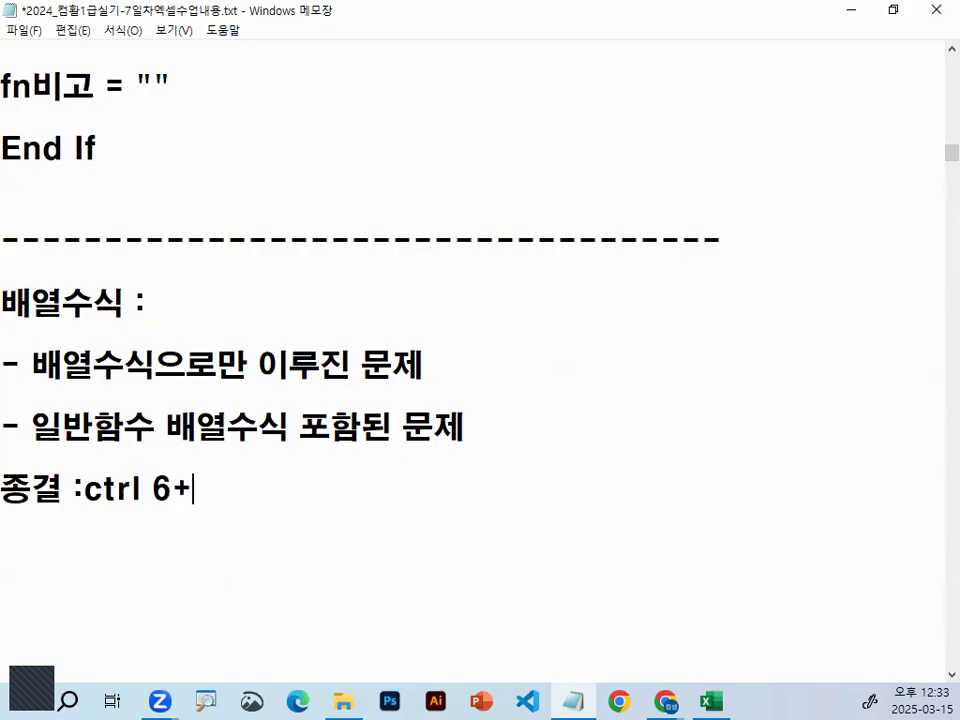
{"action": "key", "text": "BackSpace"}
{"action": "type", "text": "shi"}
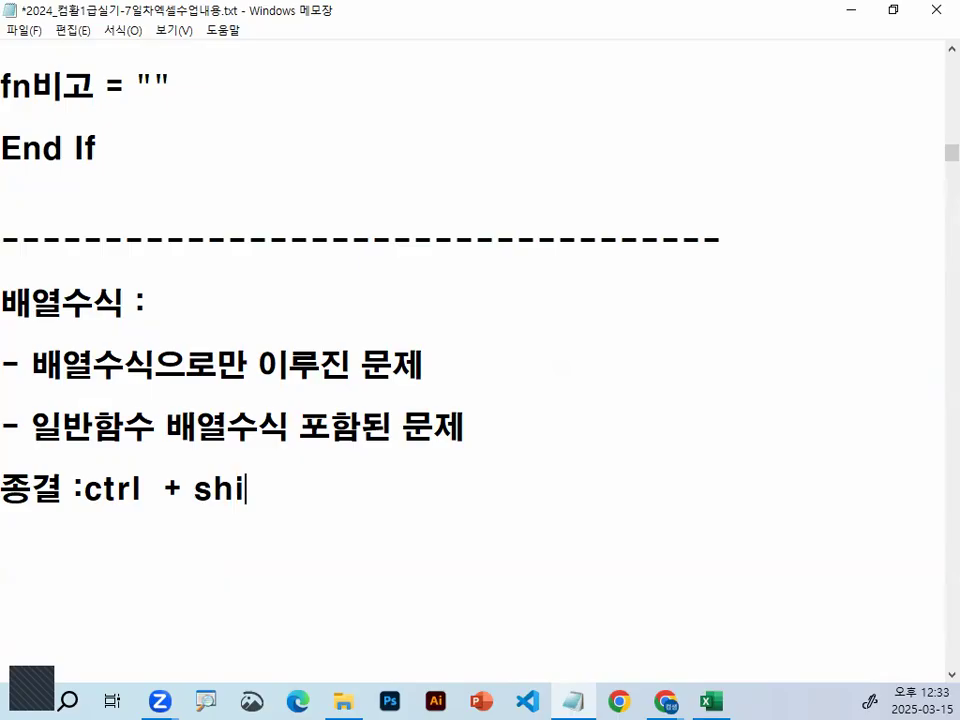
{"action": "type", "text": "ft + 엔터"}
{"action": "key", "text": "Return"}
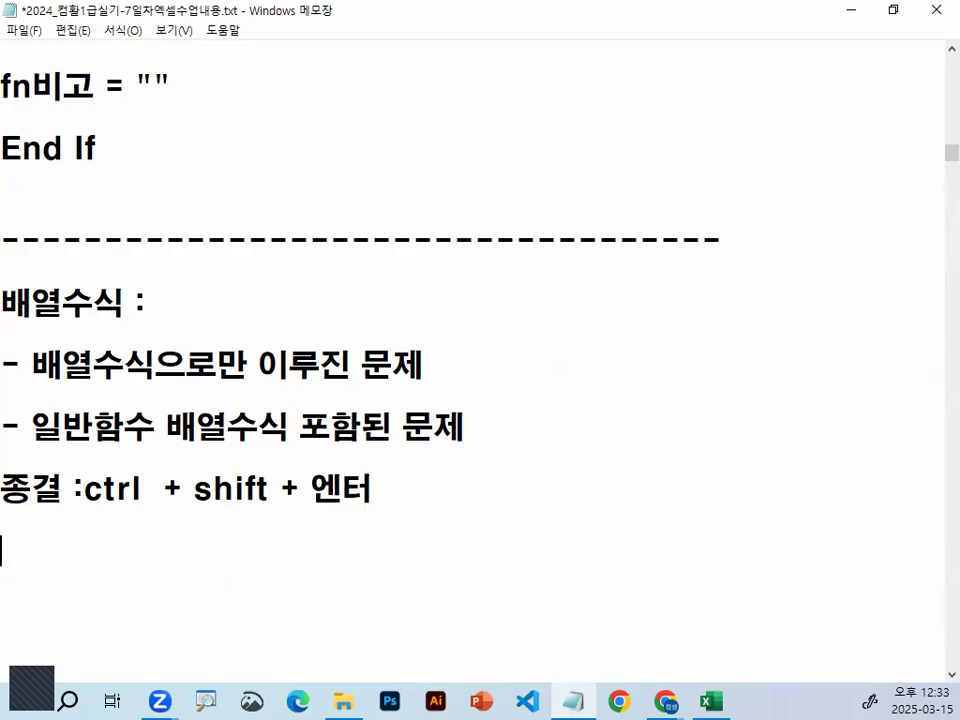
- Restore the Notepad window from full screen, then move and resize it to cover most of the Excel sheet, leaving the sheet tabs visible
{"action": "double_click", "coordinate": [651, 22]}
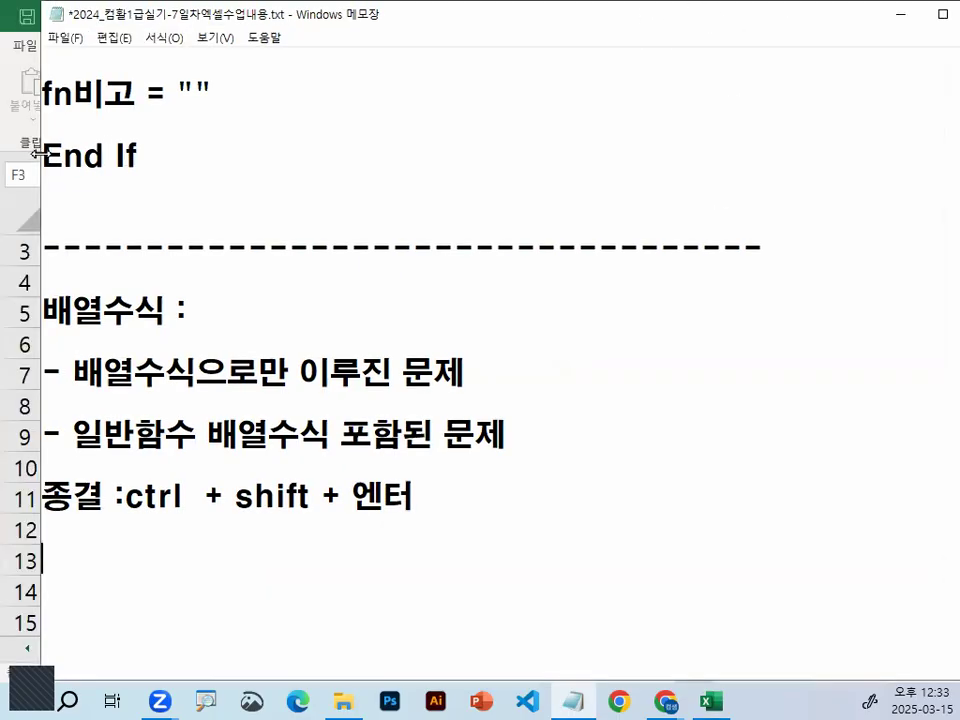
{"action": "left_click_drag", "start_coordinate": [36, 152], "coordinate": [117, 152]}
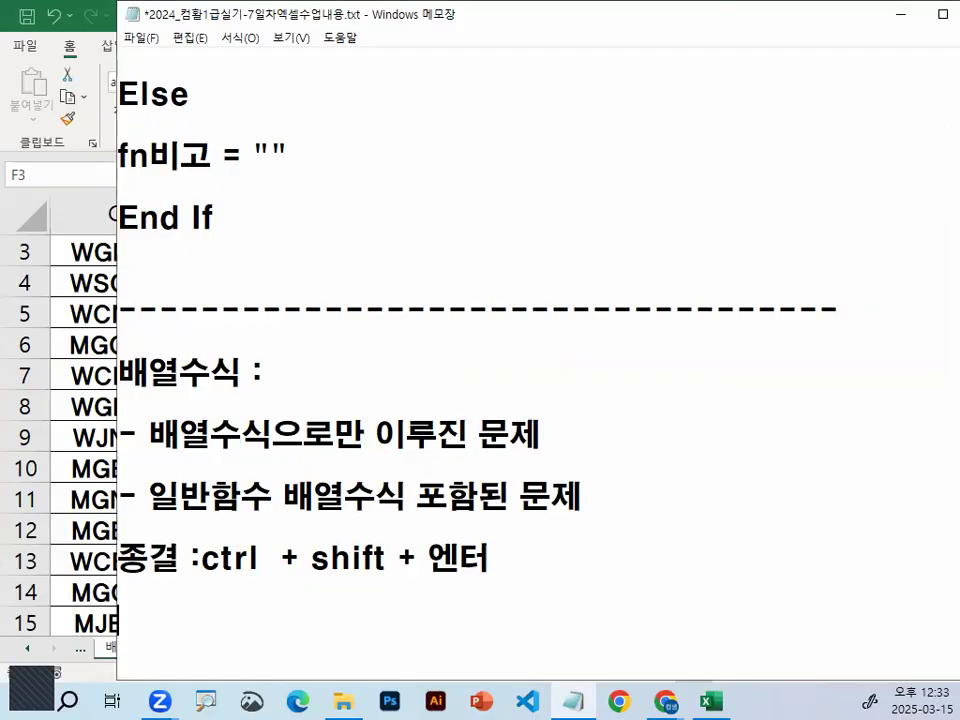
{"action": "left_click_drag", "start_coordinate": [959, 152], "coordinate": [943, 152]}
{"action": "left_click_drag", "start_coordinate": [722, 12], "coordinate": [610, 22]}
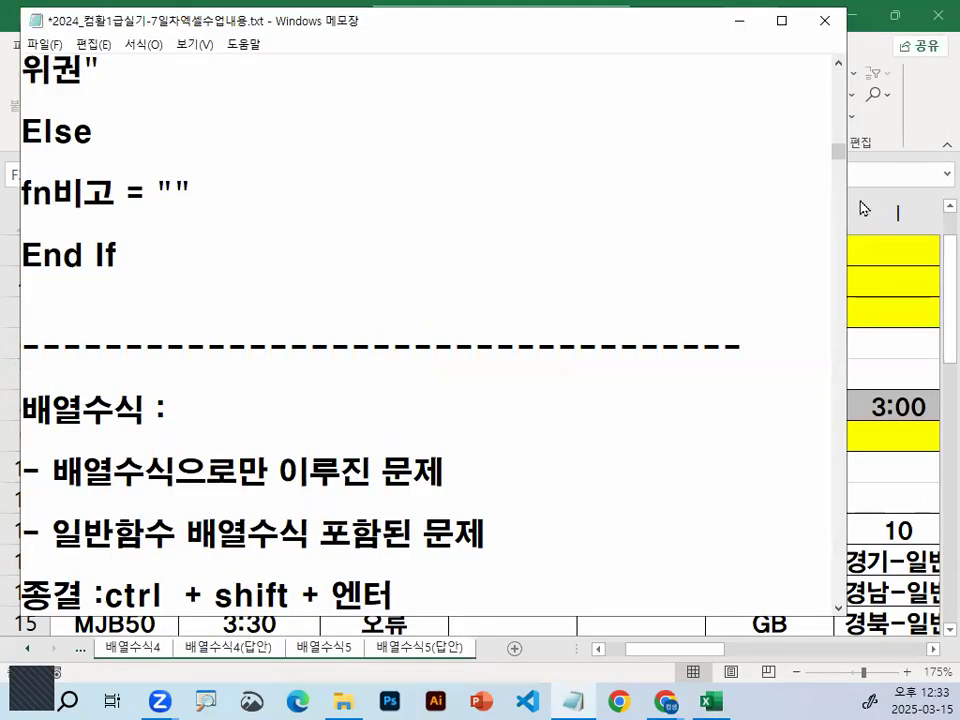
{"action": "left_click_drag", "start_coordinate": [847, 199], "coordinate": [943, 199]}
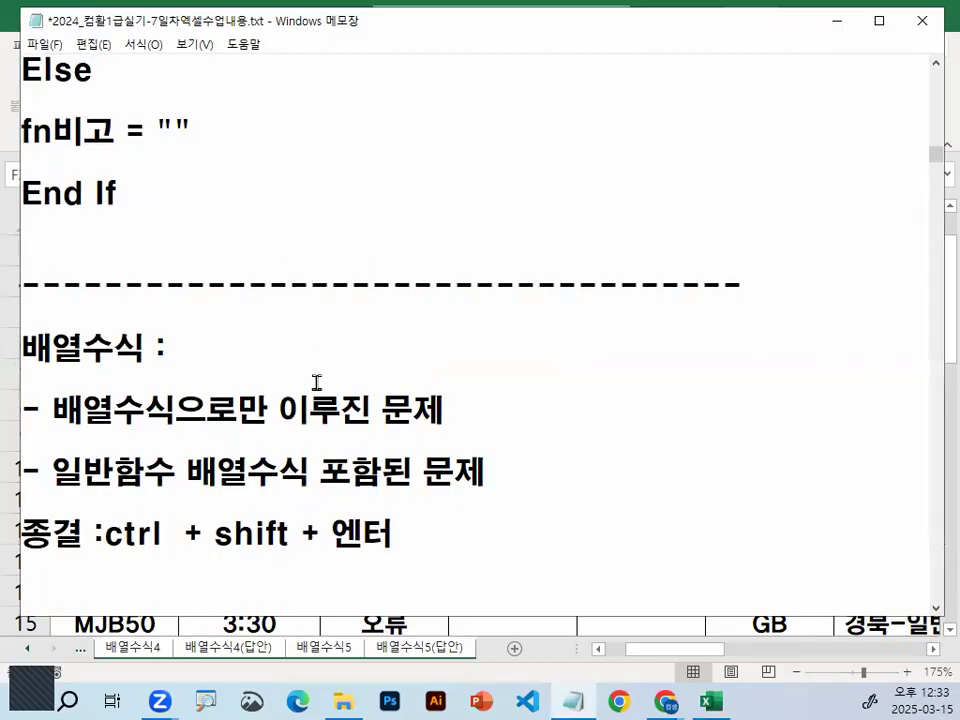
- Add a dashed separator line below the 종결 line, followed by a block of blank lines, and return to the first blank line
{"action": "scroll", "coordinate": [316, 382], "scroll_direction": "down", "scroll_amount": 1}
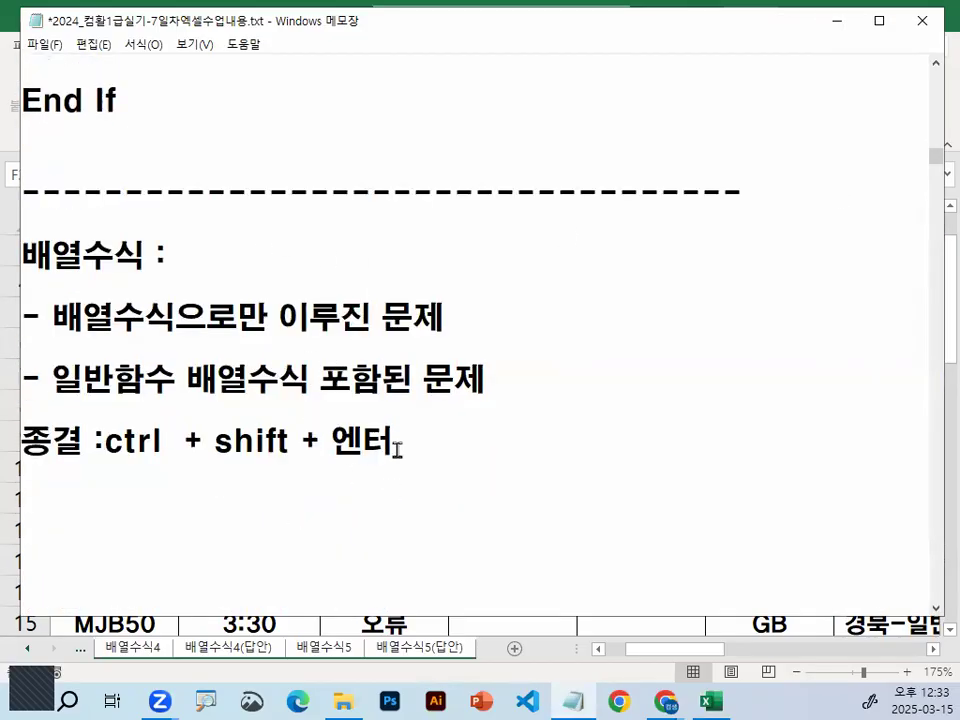
{"action": "scroll", "coordinate": [397, 450], "scroll_direction": "down", "scroll_amount": 1}
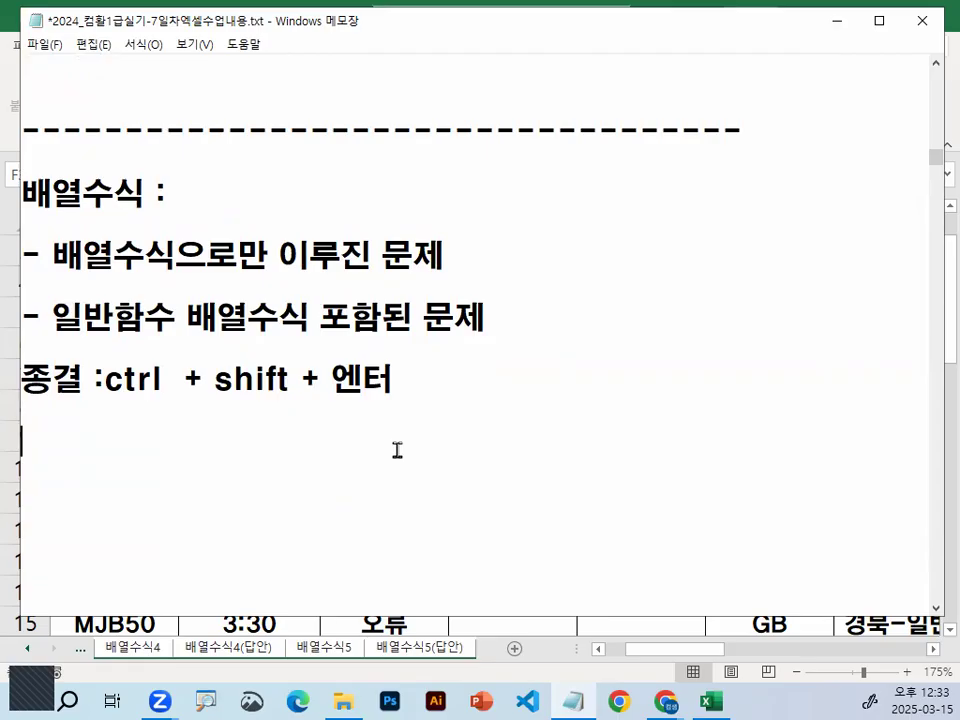
{"action": "type", "text": "-----------------------------"}
{"action": "key", "text": "Return"}
{"action": "key", "text": "Return"}
{"action": "key", "text": "Return"}
{"action": "key", "text": "Return"}
{"action": "key", "text": "Return"}
{"action": "key", "text": "Return"}
{"action": "key", "text": "Return"}
{"action": "key", "text": "Return"}
{"action": "key", "text": "Return"}
{"action": "key", "text": "Return"}
{"action": "key", "text": "Return"}
{"action": "key", "text": "Return"}
{"action": "key", "text": "Return"}
{"action": "key", "text": "Return"}
{"action": "key", "text": "Return"}
{"action": "key", "text": "Up"}
{"action": "key", "text": "Up"}
{"action": "key", "text": "Up"}
{"action": "key", "text": "Up"}
{"action": "key", "text": "Up"}
{"action": "key", "text": "Up"}
{"action": "key", "text": "Up"}
{"action": "key", "text": "Up"}
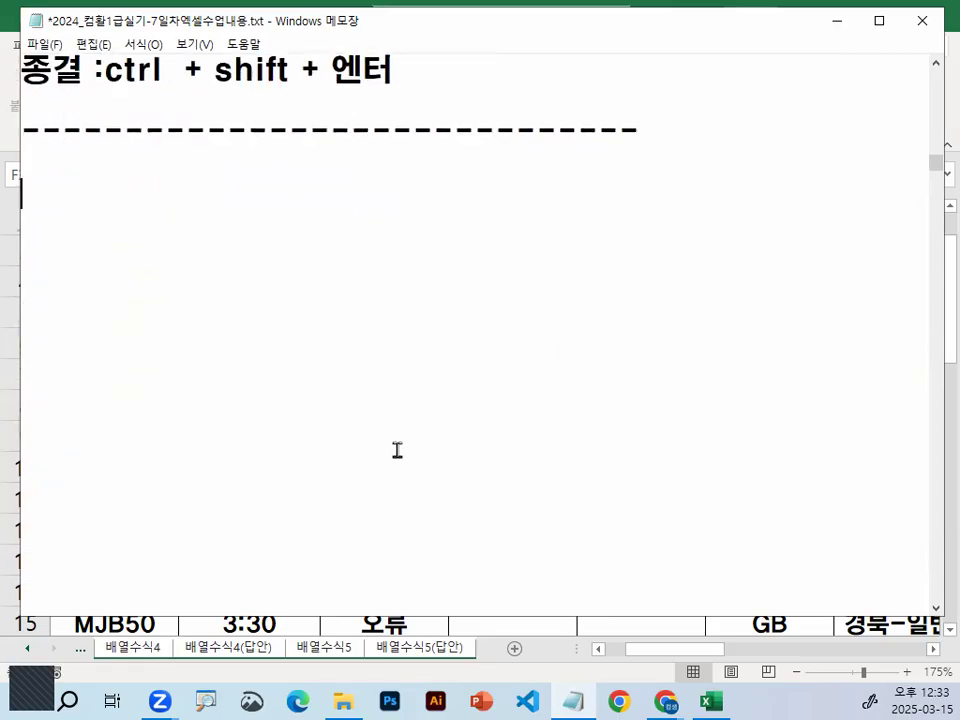
- Write the heading "배열수식 공식" below the new separator
{"action": "type", "text": "ㄱㅇ"}
{"action": "key", "text": "BackSpace"}
{"action": "key", "text": "BackSpace"}
{"action": "type", "text": "ㄱㅇ"}
{"action": "key", "text": "BackSpace"}
{"action": "key", "text": "BackSpace"}
{"action": "type", "text": "공식"}
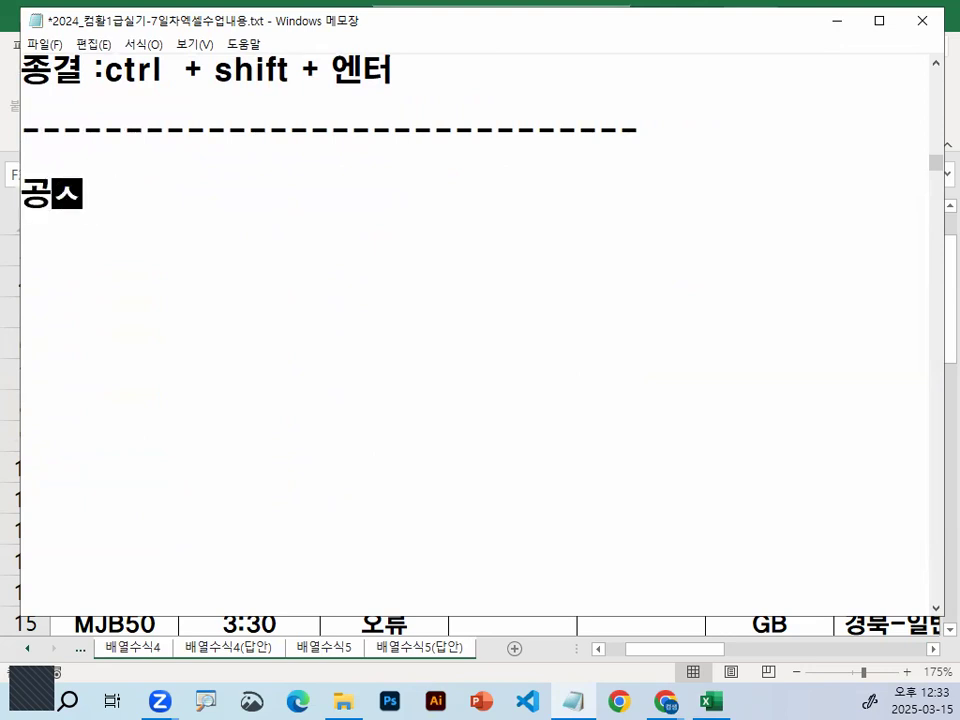
{"action": "key", "text": "Return"}
{"action": "key", "text": "Up"}
{"action": "type", "text": "베여"}
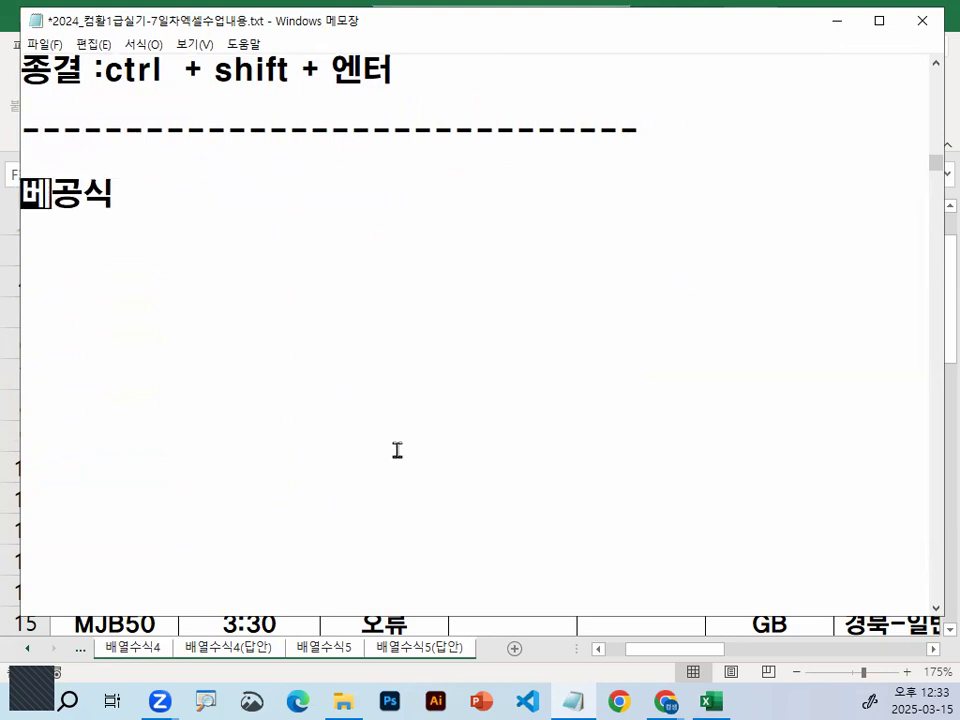
{"action": "key", "text": "BackSpace"}
{"action": "key", "text": "BackSpace"}
{"action": "key", "text": "BackSpace"}
{"action": "type", "text": "배열"}
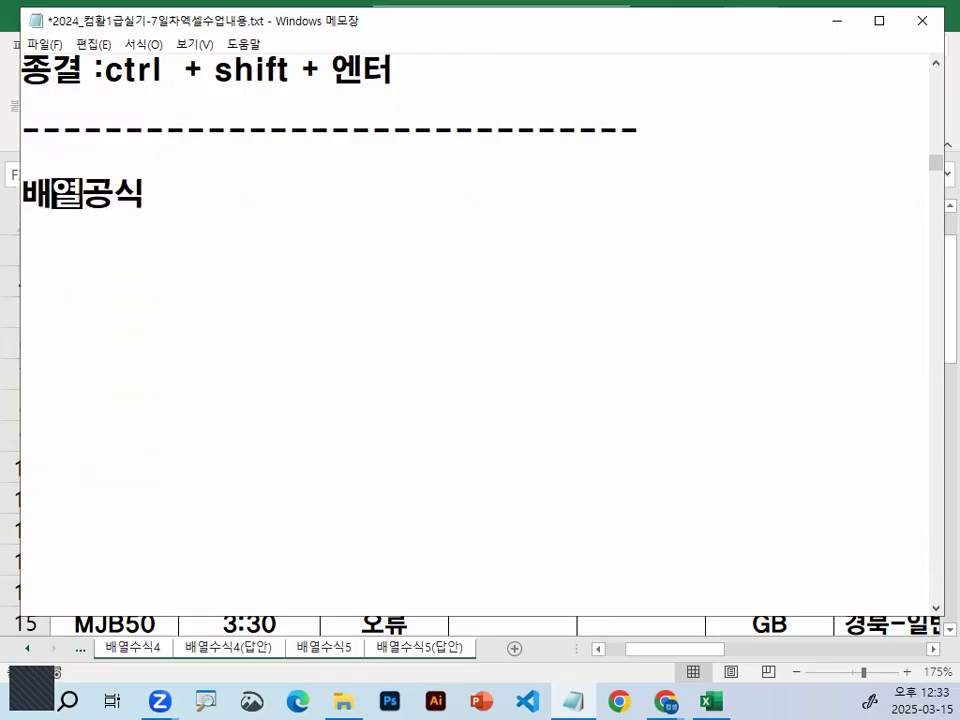
{"action": "type", "text": "수식"}
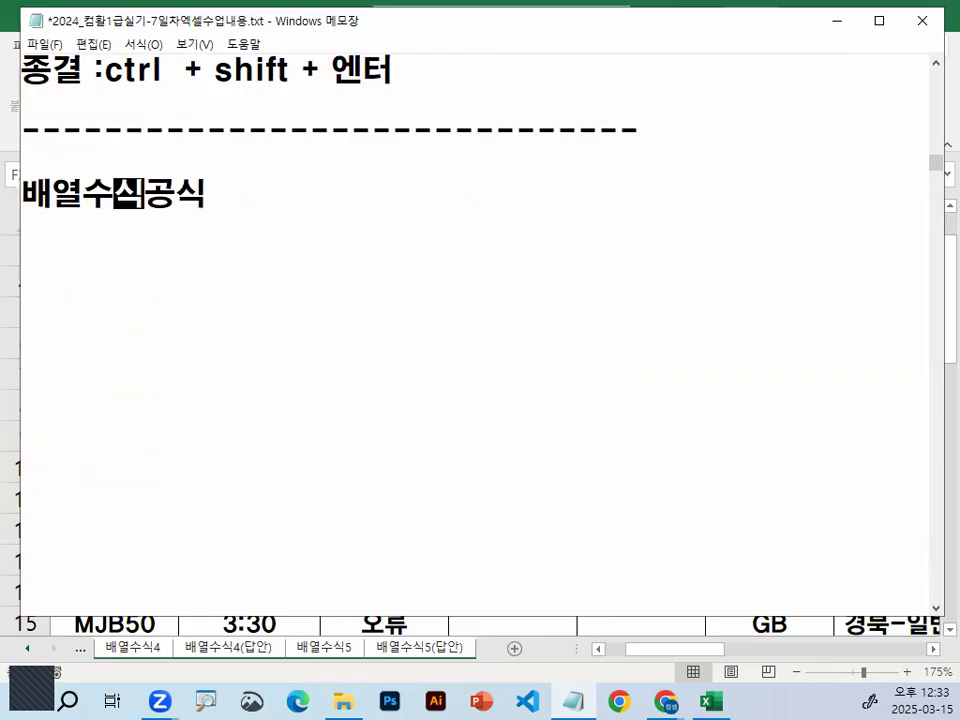
- Append "(if 사용 / if 사용하지 않는냐?)" to the 배열수식 공식 heading
{"action": "type", "text": "("}
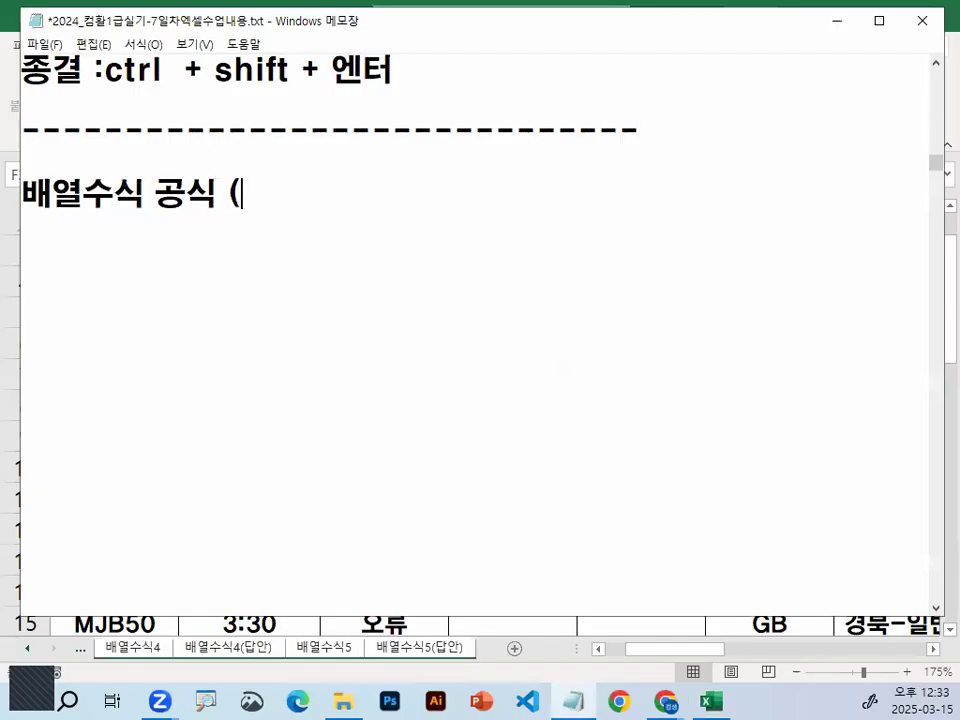
{"action": "type", "text": "if 사"}
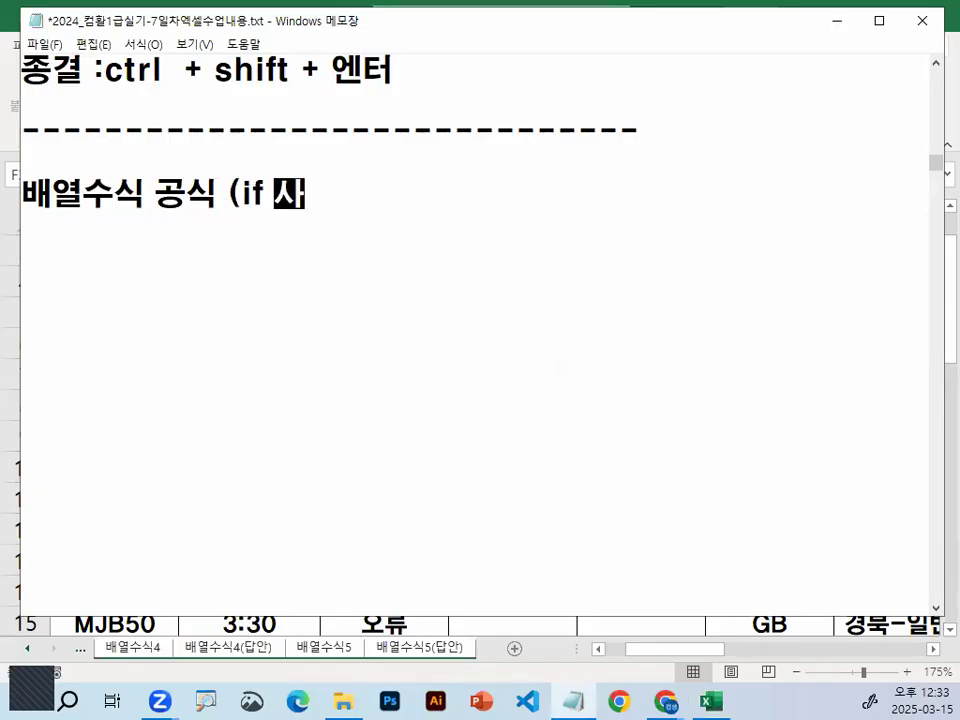
{"action": "type", "text": "용 / if tkd"}
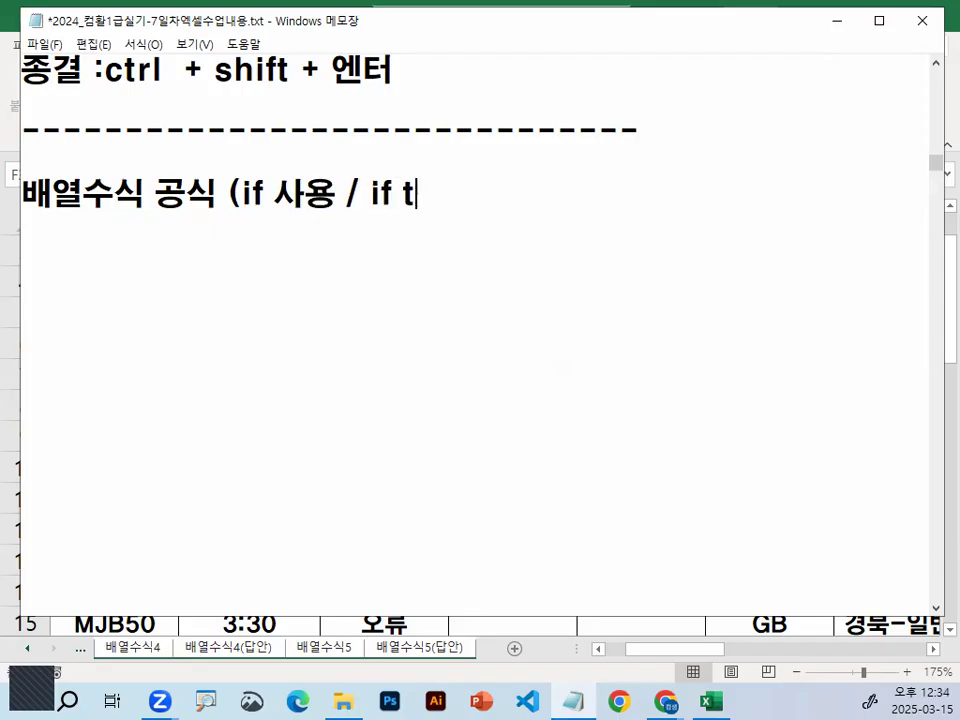
{"action": "key", "text": "BackSpace"}
{"action": "key", "text": "BackSpace"}
{"action": "key", "text": "BackSpace"}
{"action": "key", "text": "Hangul"}
{"action": "type", "text": "송"}
{"action": "key", "text": "BackSpace"}
{"action": "key", "text": "BackSpace"}
{"action": "key", "text": "BackSpace"}
{"action": "type", "text": "사용하느"}
{"action": "key", "text": "BackSpace"}
{"action": "key", "text": "BackSpace"}
{"action": "key", "text": "BackSpace"}
{"action": "type", "text": "자 ㅇ"}
{"action": "key", "text": "BackSpace"}
{"action": "key", "text": "BackSpace"}
{"action": "key", "text": "BackSpace"}
{"action": "key", "text": "BackSpace"}
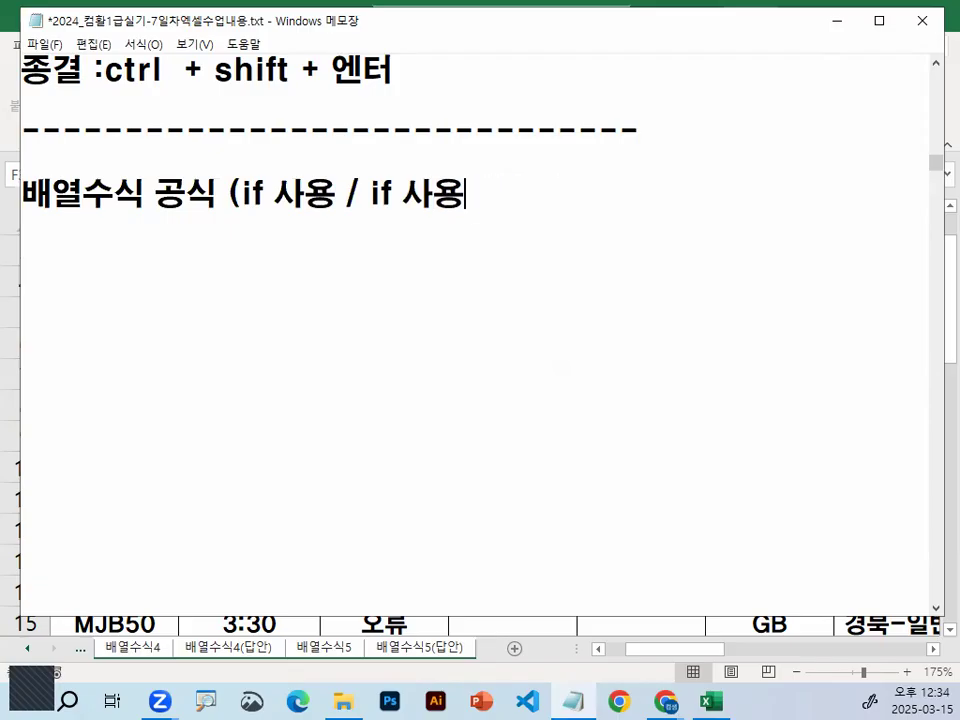
{"action": "type", "text": "하지 않는"}
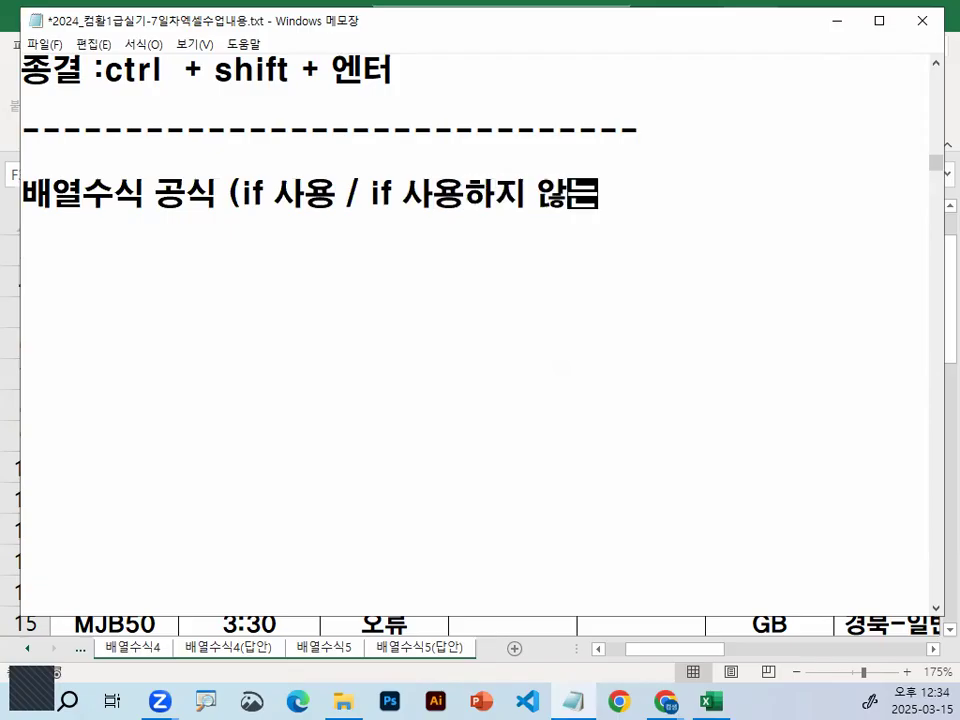
{"action": "type", "text": "ㄴㅑ?"}
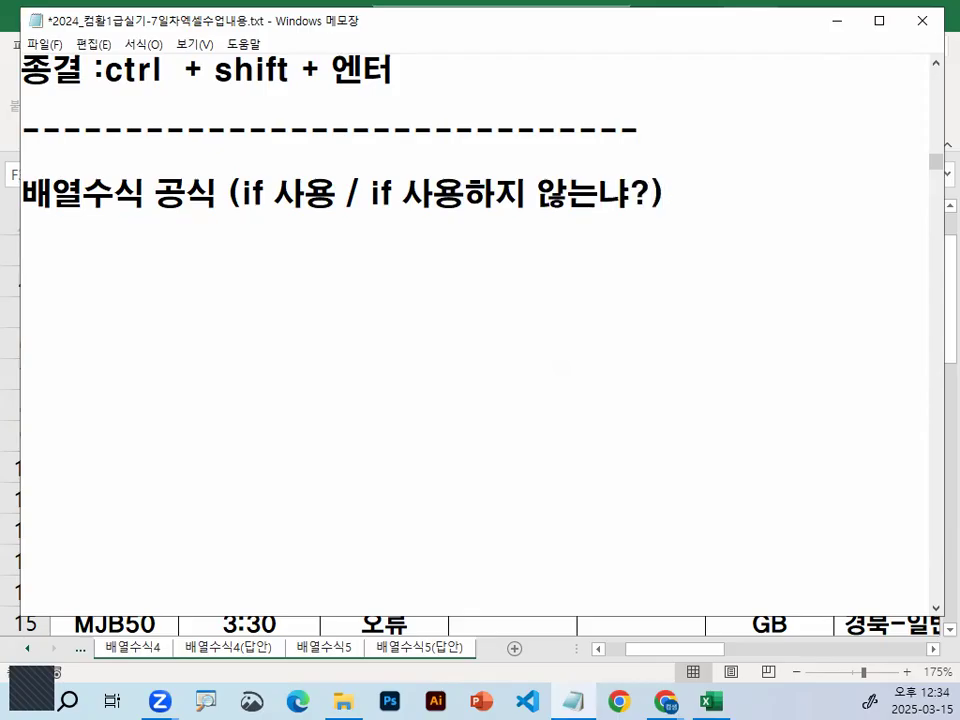
- Add the subheading "<계산범위>" under the 배열수식 공식 heading
{"action": "type", "text": "="}
{"action": "key", "text": "BackSpace"}
{"action": "type", "text": "<계산ㅂㅁ"}
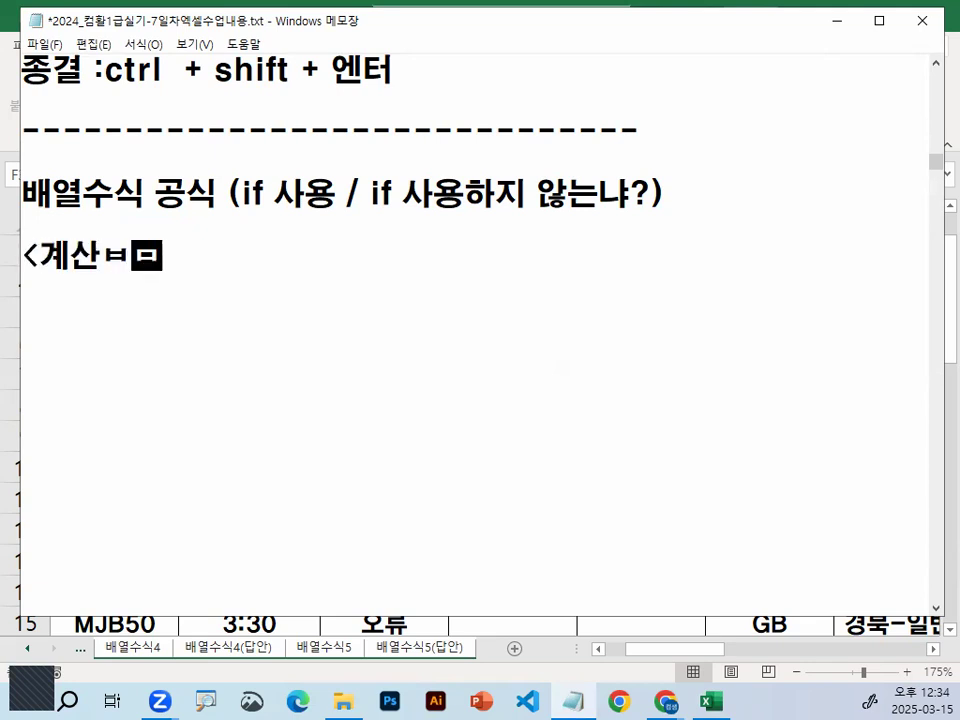
{"action": "key", "text": "BackSpace"}
{"action": "type", "text": "범위>"}
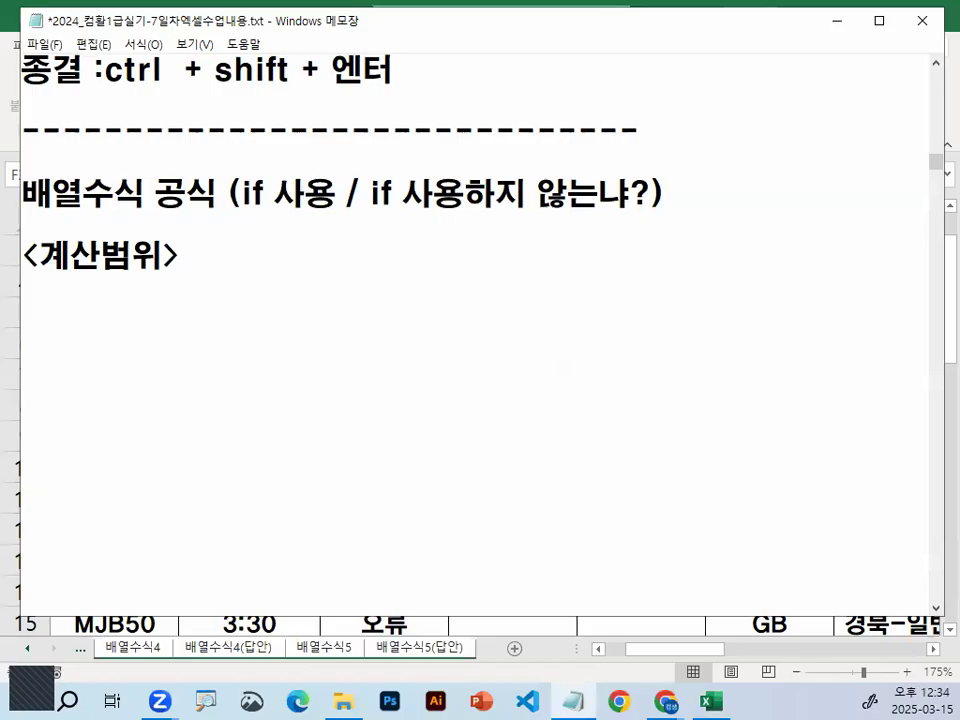
- Start the formula pattern under <계산범위> with "=함수명(if(("
{"action": "type", "text": "함수명"}
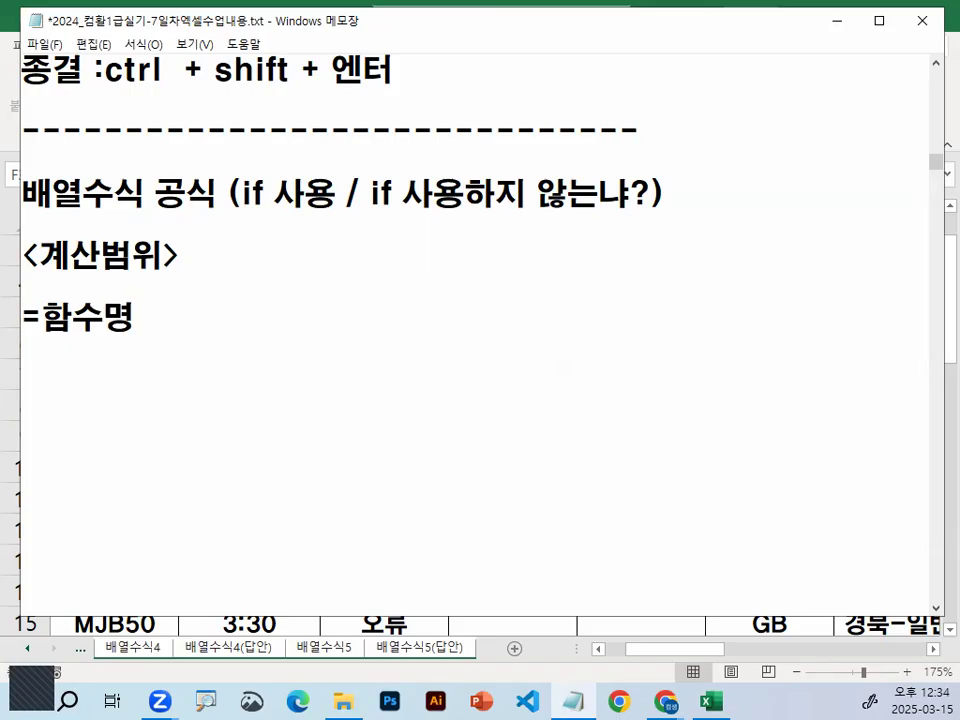
{"action": "type", "text": "(if"}
{"action": "key", "text": "BackSpace"}
{"action": "key", "text": "BackSpace"}
{"action": "key", "text": "Hangul"}
{"action": "type", "text": "if(("}
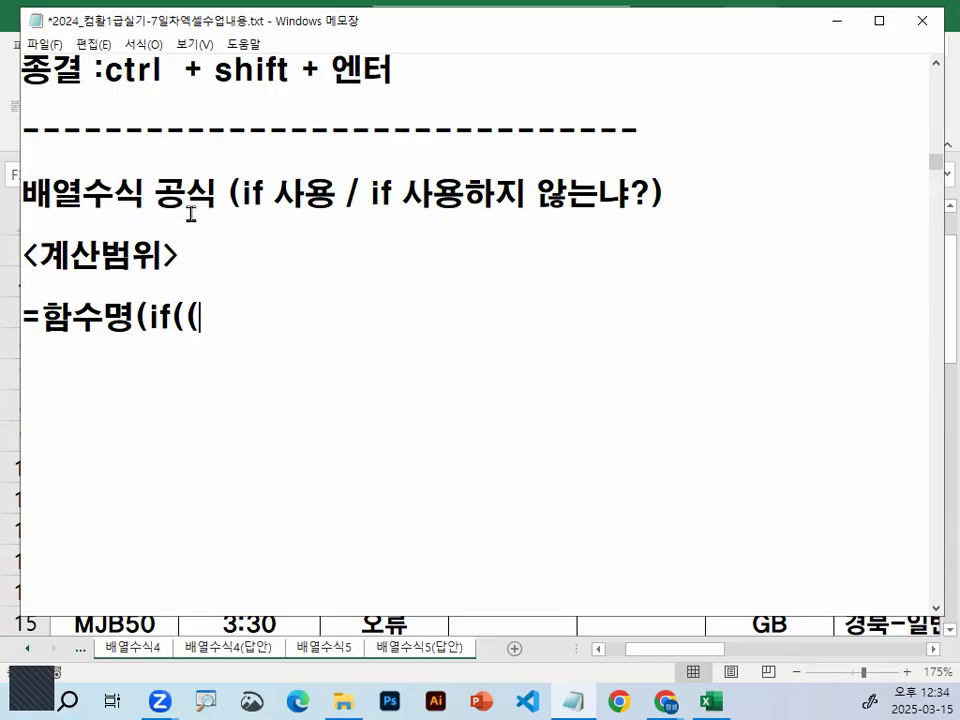
{"action": "left_click_drag", "start_coordinate": [22, 193], "coordinate": [136, 192]}
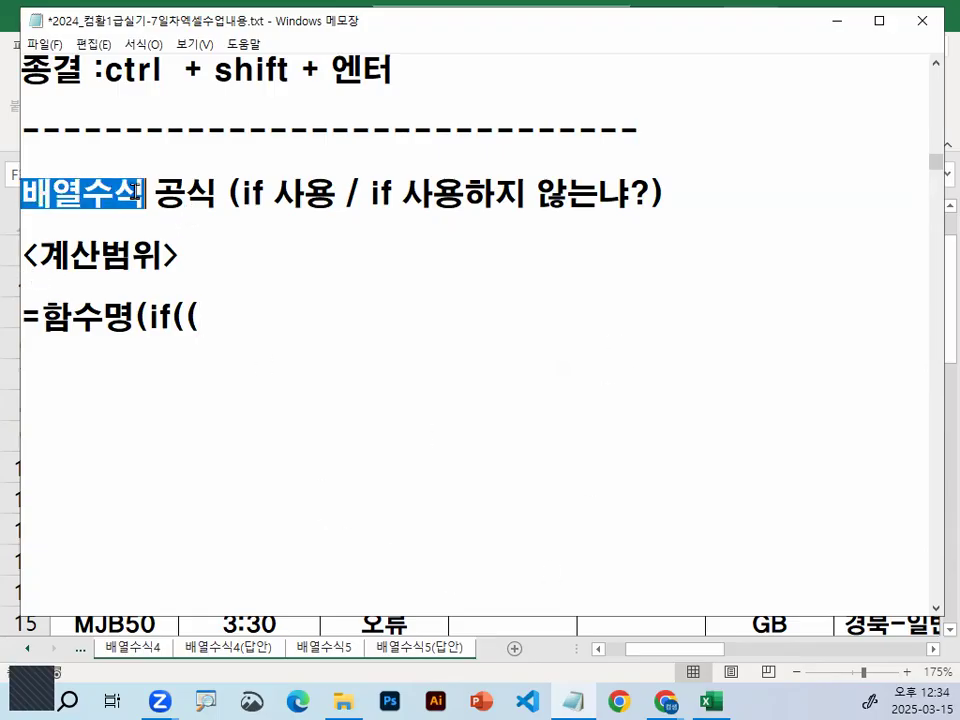
{"action": "left_click_drag", "start_coordinate": [171, 318], "coordinate": [205, 316]}
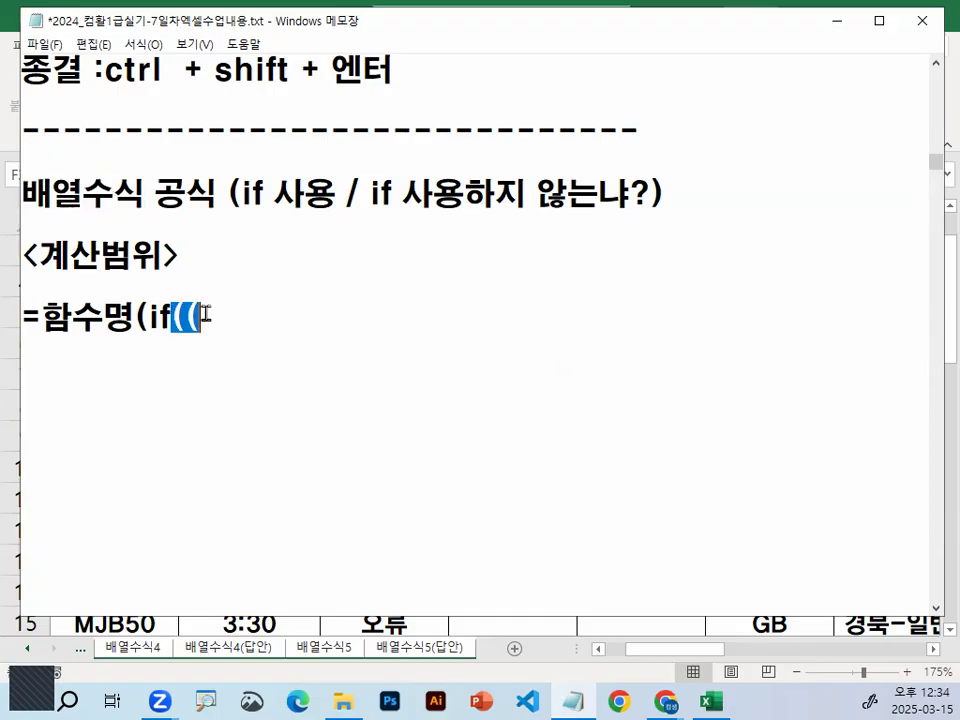
{"action": "left_click", "coordinate": [615, 332]}
{"action": "key", "text": "ctrl+2"}
{"action": "mouse_move", "coordinate": [531, 310]}
{"action": "left_mouse_down"}
{"action": "mouse_move", "coordinate": [545, 349]}
{"action": "mouse_move", "coordinate": [583, 366]}
{"action": "left_mouse_up"}
{"action": "key", "text": "Escape"}
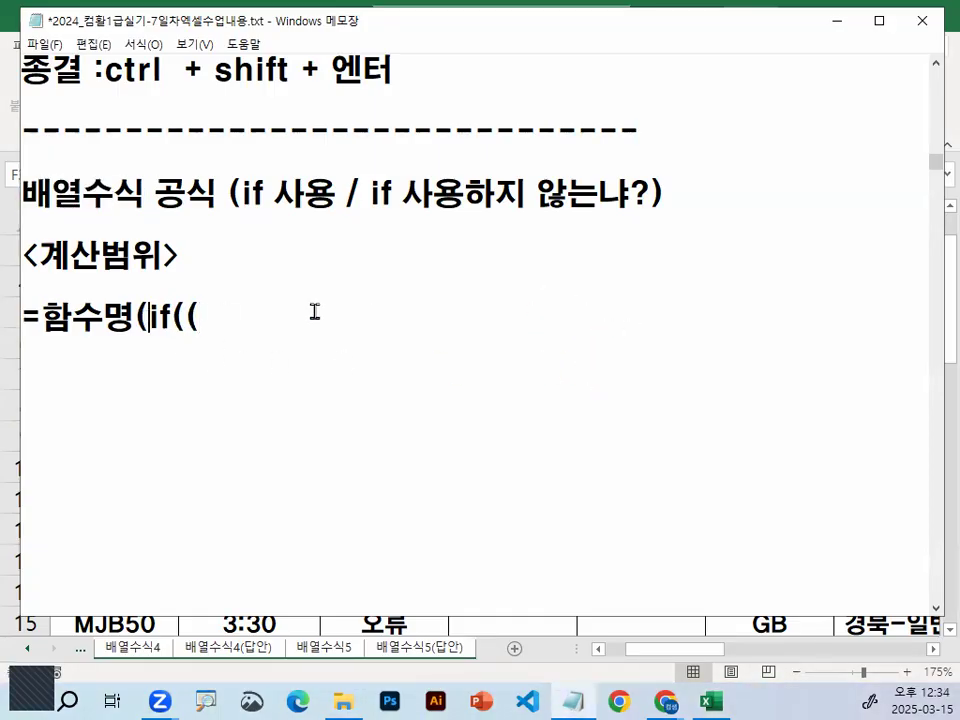
- Replace the lowercase "if" in the formula pattern under <계산범위> with uppercase "IF"
{"action": "left_click", "coordinate": [148, 318]}
{"action": "type", "text": "IF"}
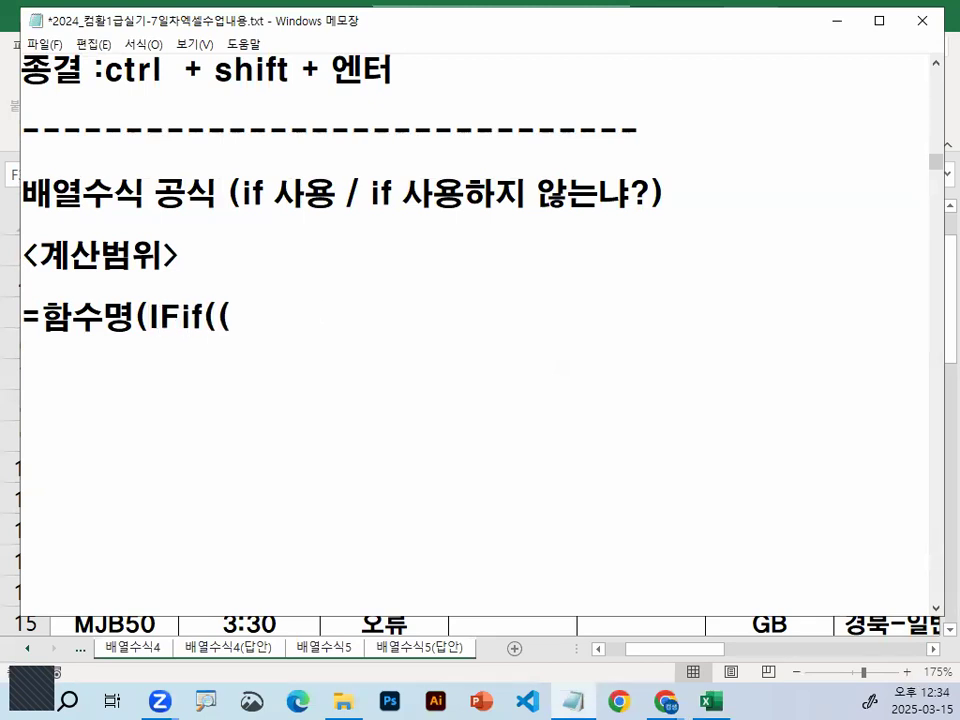
{"action": "key", "text": "Delete"}
{"action": "key", "text": "Delete"}
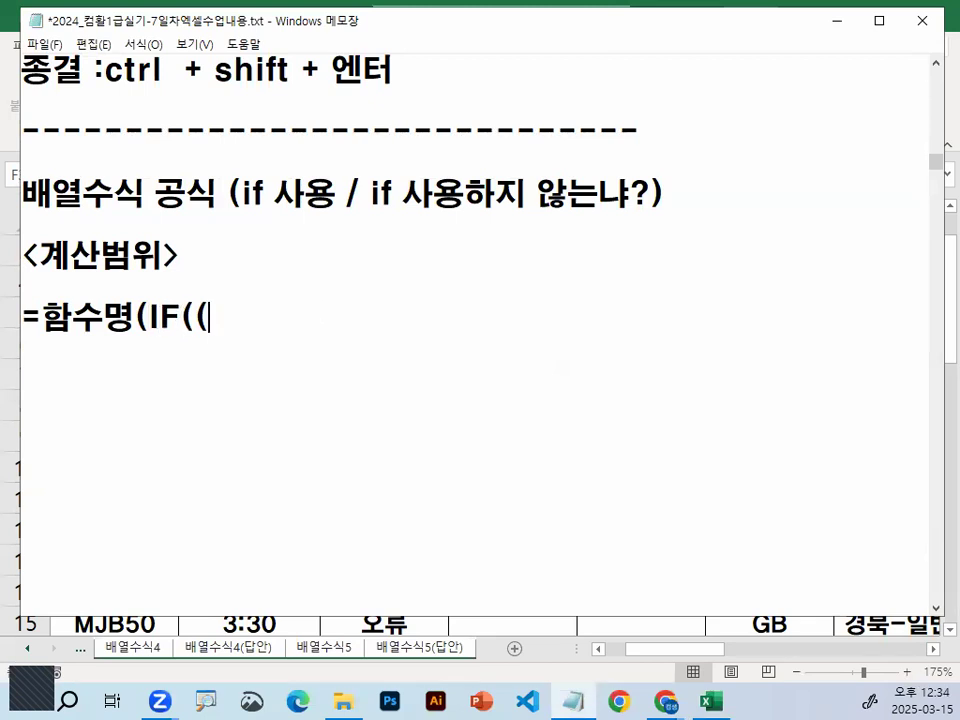
- Extend the formula pattern after "=함수명(IF((" with the two conditions "조건1)*(조건2)"
{"action": "type", "text": "WH"}
{"action": "key", "text": "BackSpace"}
{"action": "key", "text": "BackSpace"}
{"action": "type", "text": "족건1ㅁ)"}
{"action": "key", "text": "BackSpace"}
{"action": "key", "text": "BackSpace"}
{"action": "type", "text": ")*(조건"}
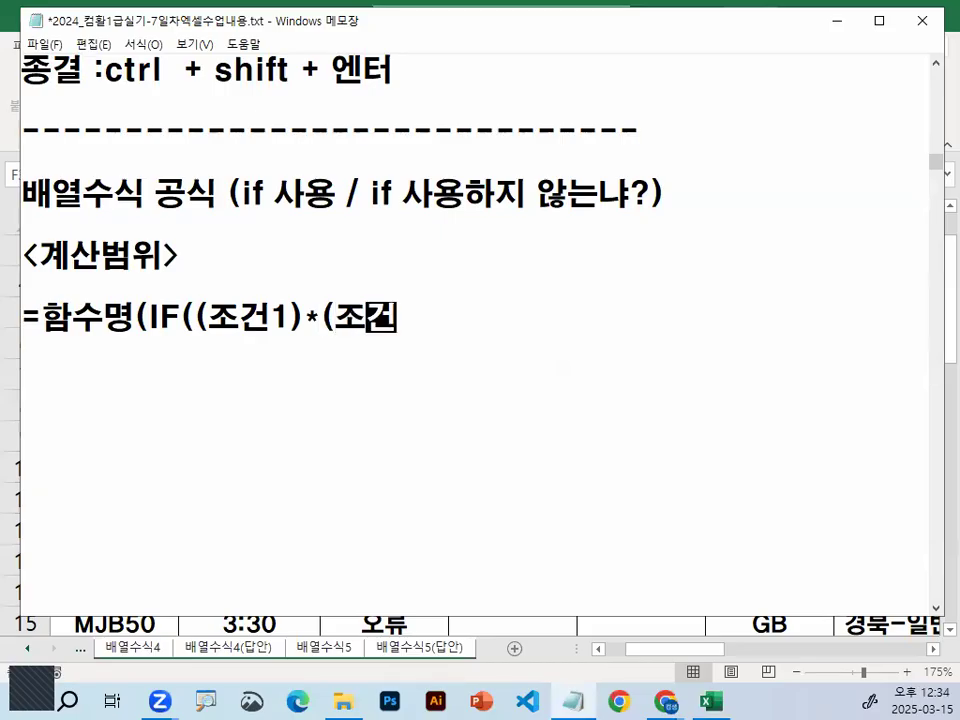
{"action": "type", "text": "2)"}
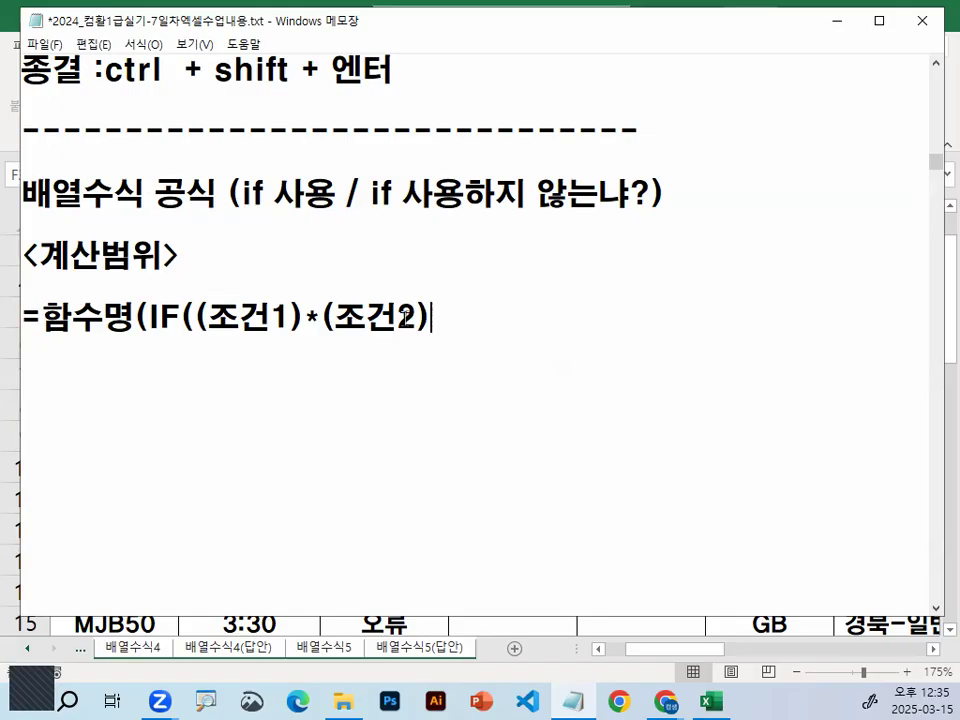
- Highlight the * between the two conditions, mark the brackets around 조건1 and 조건2 in ink, and clear the marks
{"action": "double_click", "coordinate": [315, 318]}
{"action": "left_click_drag", "start_coordinate": [301, 306], "coordinate": [316, 312]}
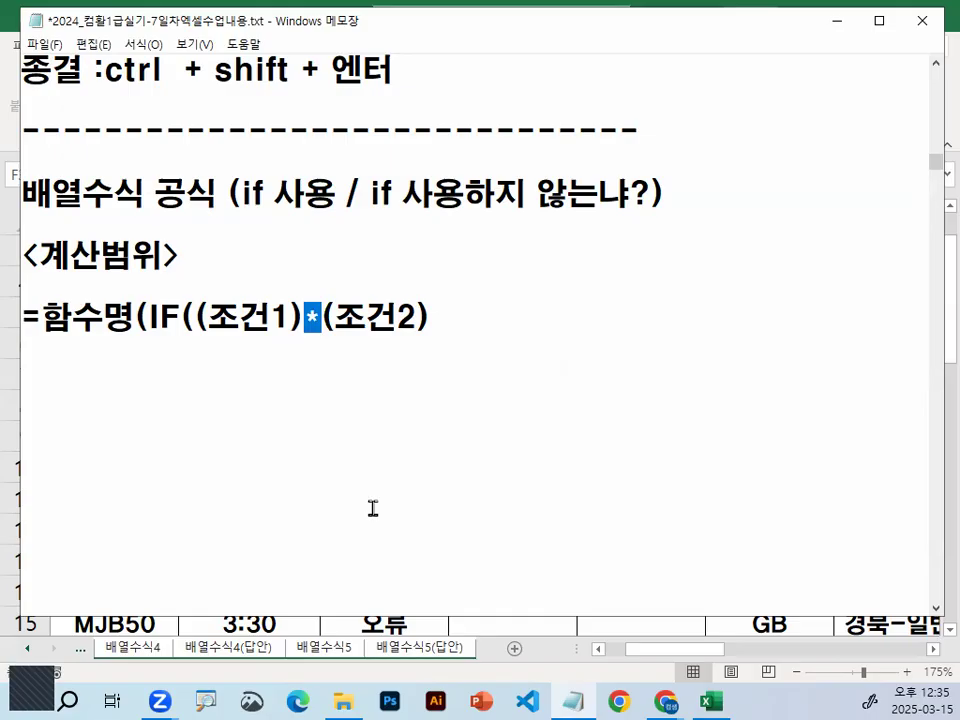
{"action": "left_click", "coordinate": [303, 354]}
{"action": "left_click_drag", "start_coordinate": [221, 293], "coordinate": [205, 348]}
{"action": "left_click_drag", "start_coordinate": [286, 294], "coordinate": [296, 346]}
{"action": "left_click_drag", "start_coordinate": [338, 302], "coordinate": [329, 336]}
{"action": "mouse_move", "coordinate": [405, 278]}
{"action": "left_mouse_down"}
{"action": "mouse_move", "coordinate": [430, 333]}
{"action": "mouse_move", "coordinate": [422, 337]}
{"action": "left_mouse_up"}
{"action": "key", "text": "Escape"}
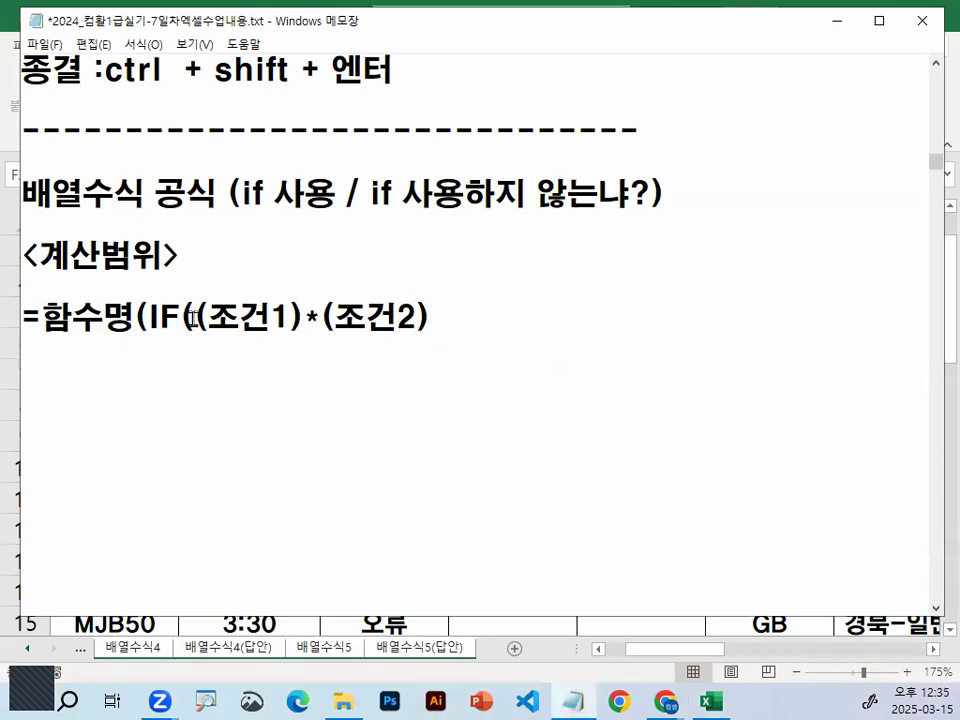
- Complete the IF formula pattern by appending ",계산범위))" after the second condition
{"action": "left_click", "coordinate": [478, 316]}
{"action": "type", "text": ",계산범"}
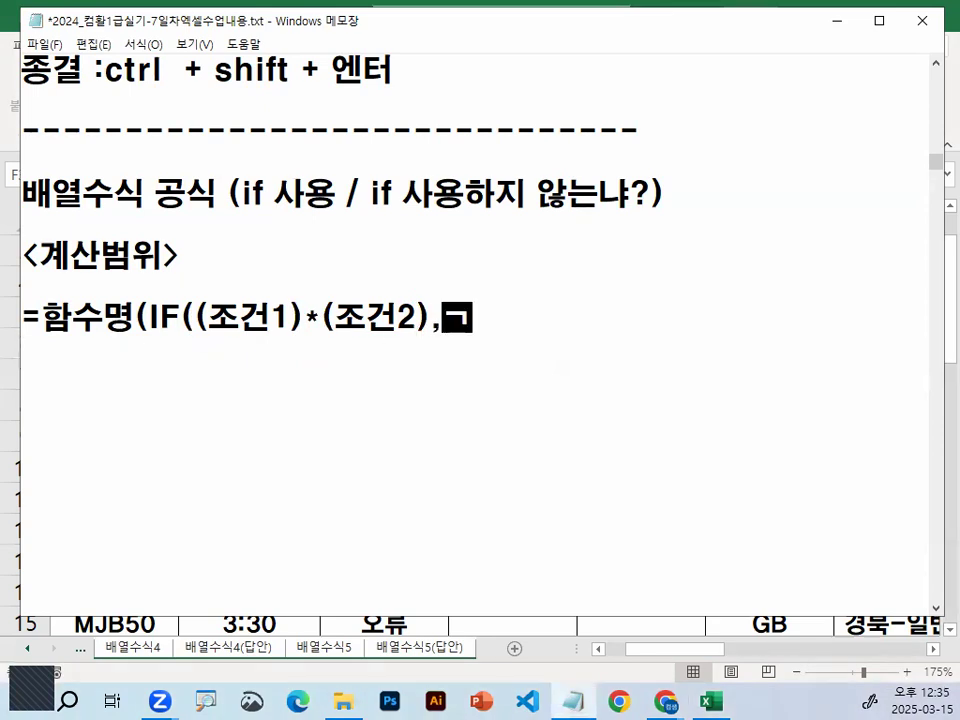
{"action": "type", "text": "위"}
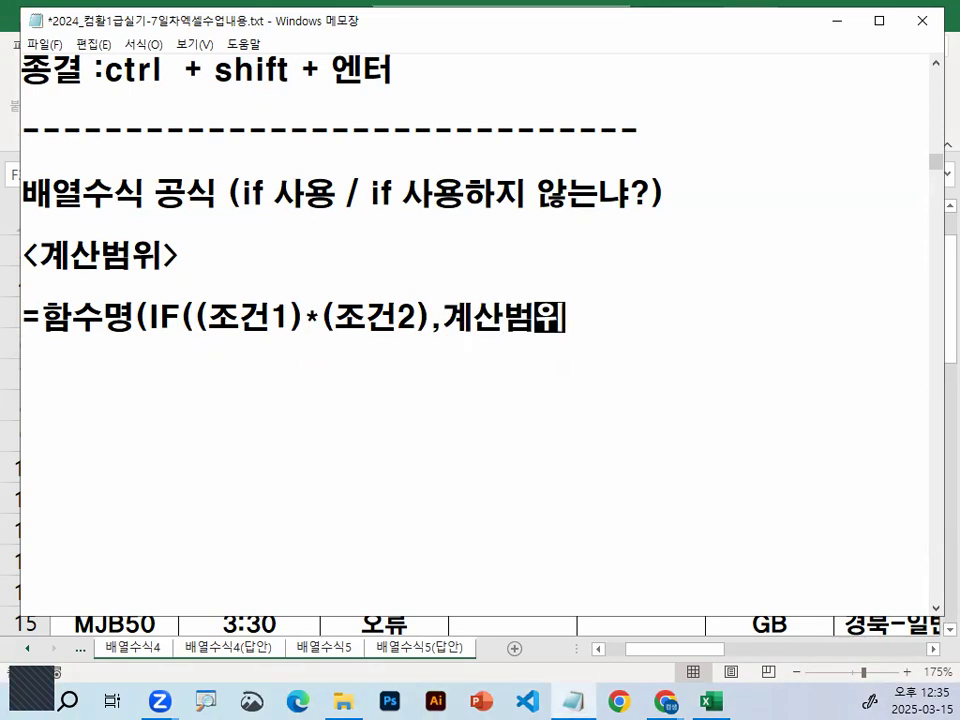
{"action": "type", "text": ",0"}
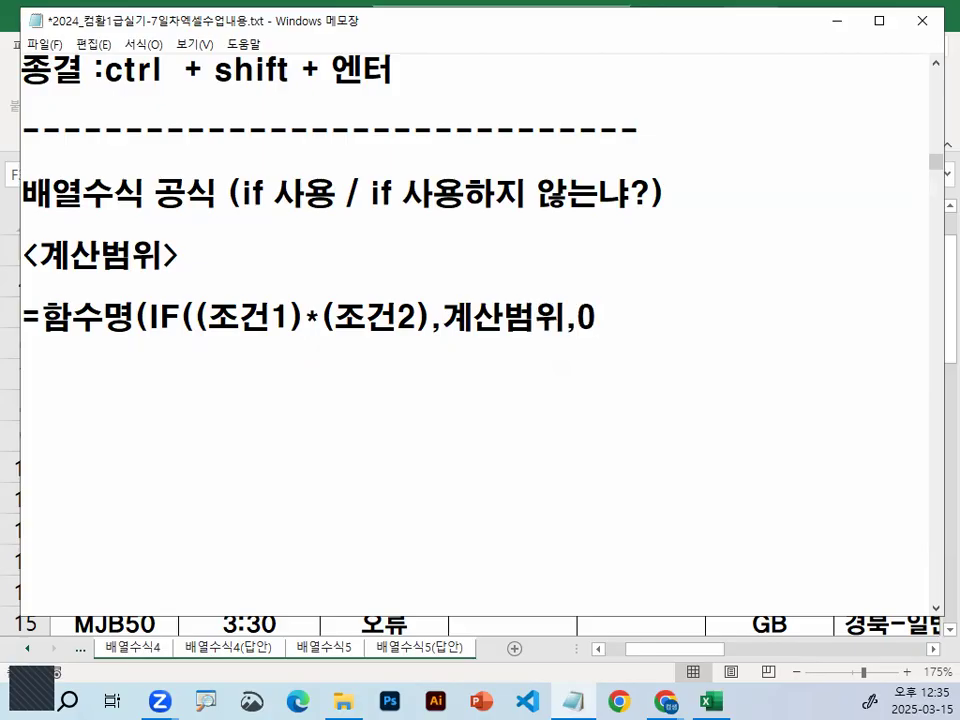
{"action": "key", "text": "BackSpace"}
{"action": "key", "text": "BackSpace"}
{"action": "type", "text": "))"}
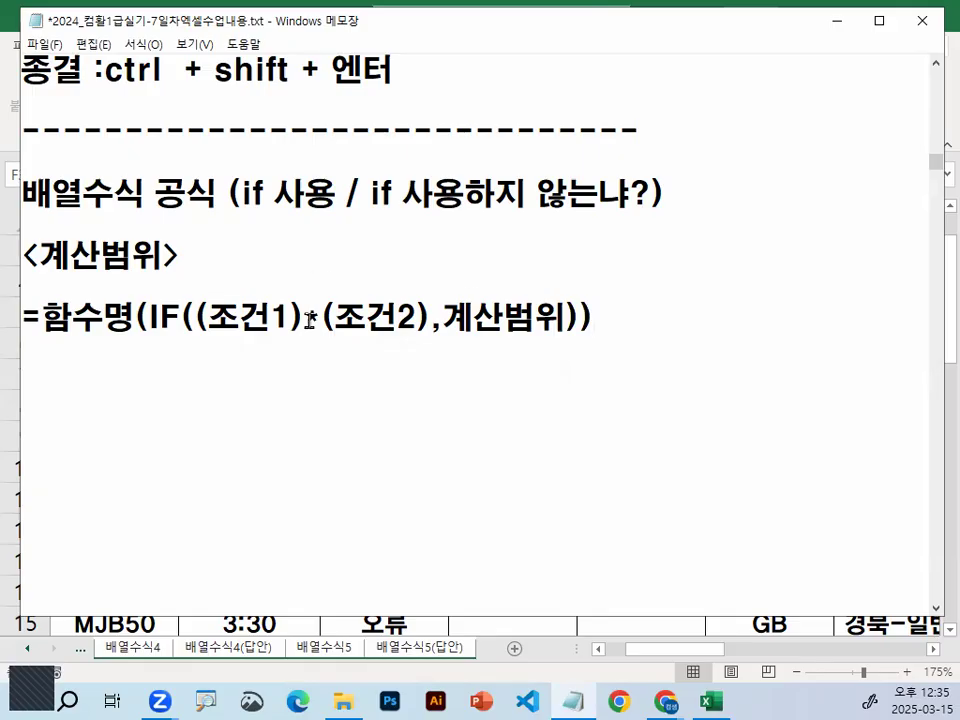
- Mark 함수명, 조건1 and 조건2 in the IF pattern with red ink underlines, a circle and check marks, and clear the ink
{"action": "key", "text": "ctrl+2"}
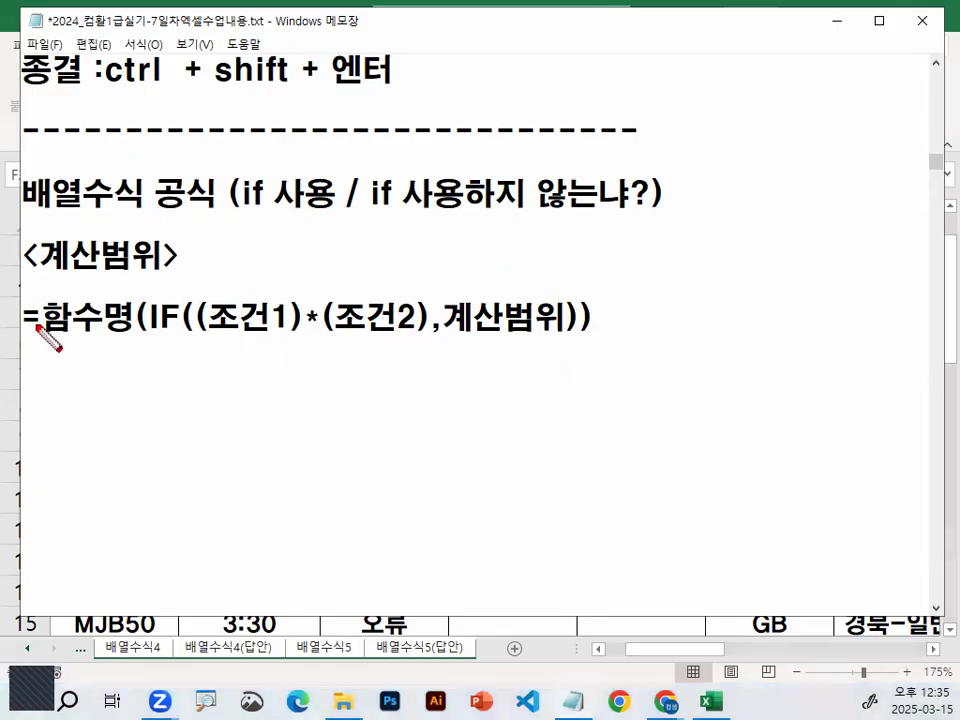
{"action": "left_click_drag", "start_coordinate": [44, 336], "coordinate": [133, 336]}
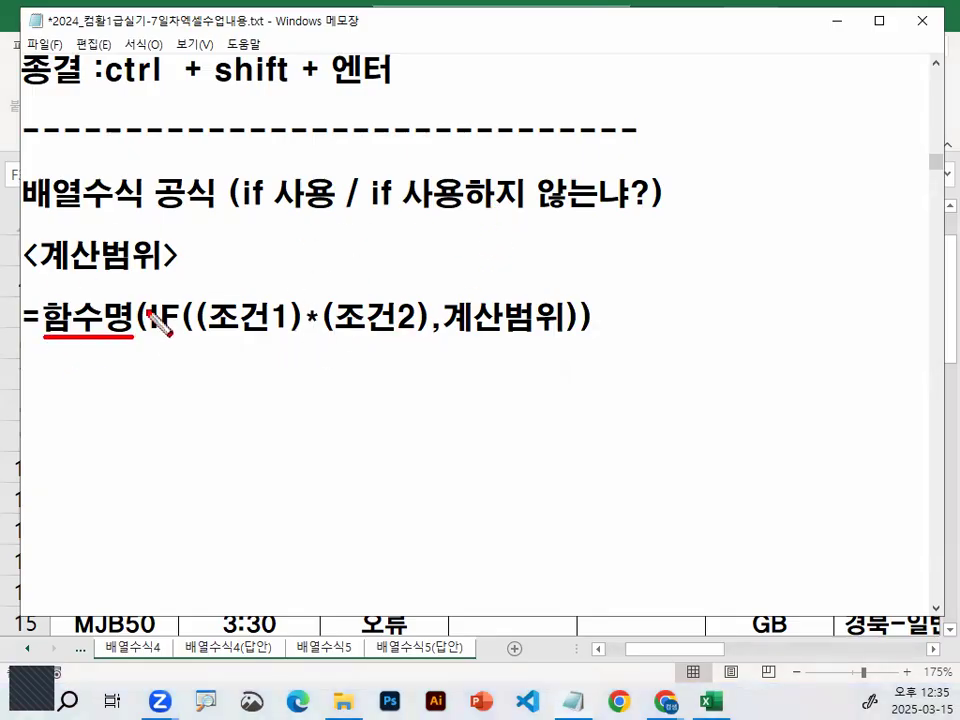
{"action": "left_click_drag", "start_coordinate": [80, 281], "coordinate": [124, 242]}
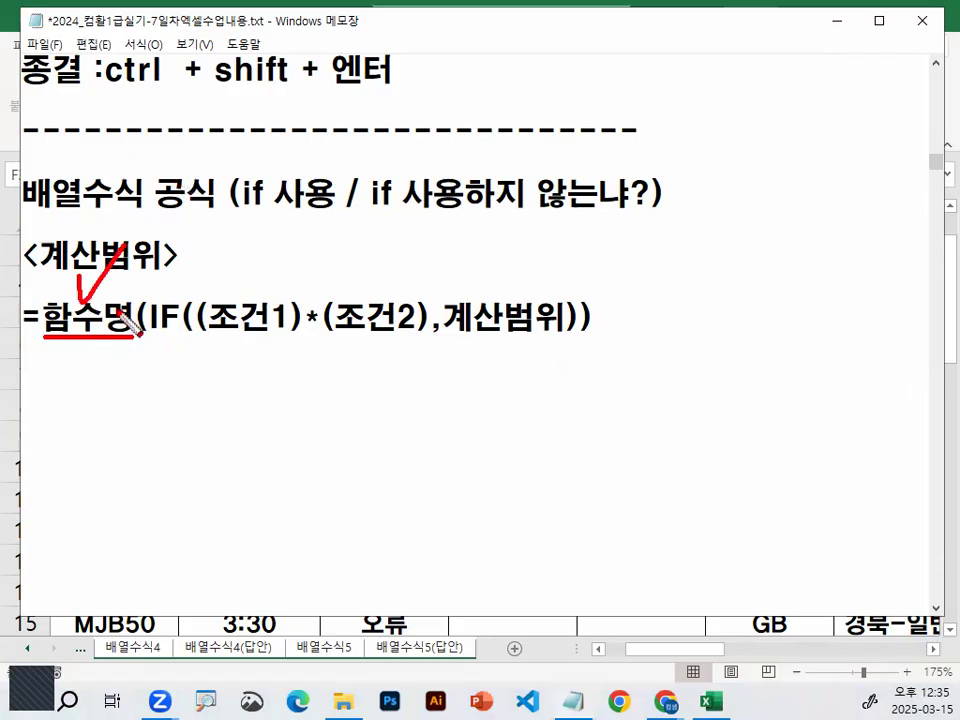
{"action": "left_click_drag", "start_coordinate": [105, 300], "coordinate": [138, 348]}
{"action": "left_click_drag", "start_coordinate": [205, 336], "coordinate": [424, 337]}
{"action": "left_click_drag", "start_coordinate": [228, 270], "coordinate": [277, 265]}
{"action": "left_click_drag", "start_coordinate": [360, 277], "coordinate": [418, 220]}
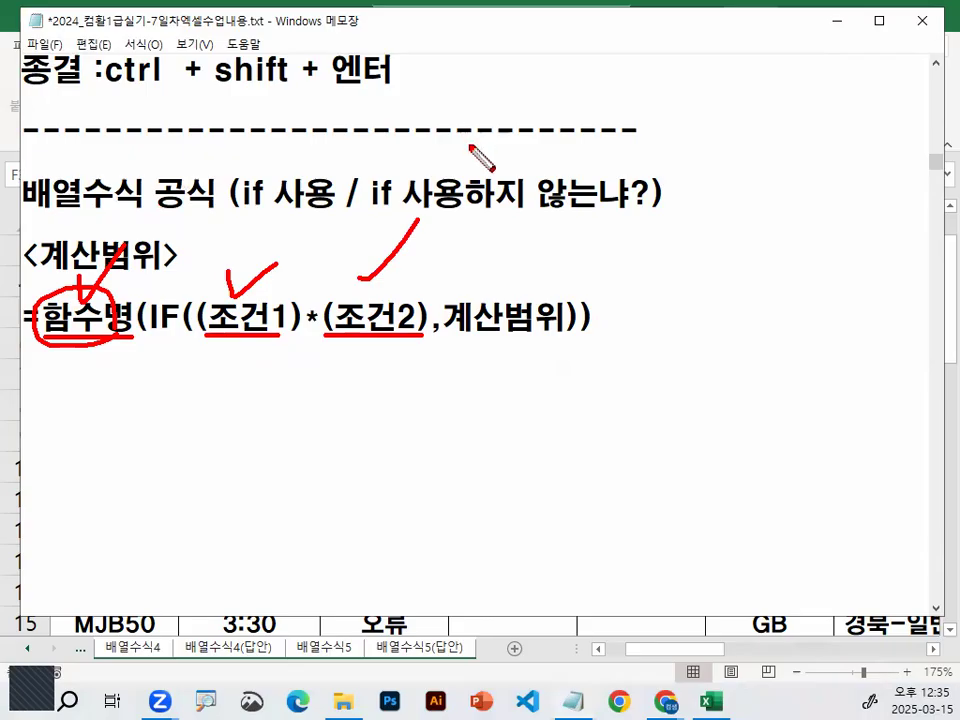
{"action": "key", "text": "Escape"}
- Underline 계산범위, circle the two conditions, sketch "T" and "T값" notes below the IF pattern in red ink, and clear the ink
{"action": "left_click_drag", "start_coordinate": [450, 320], "coordinate": [577, 318]}
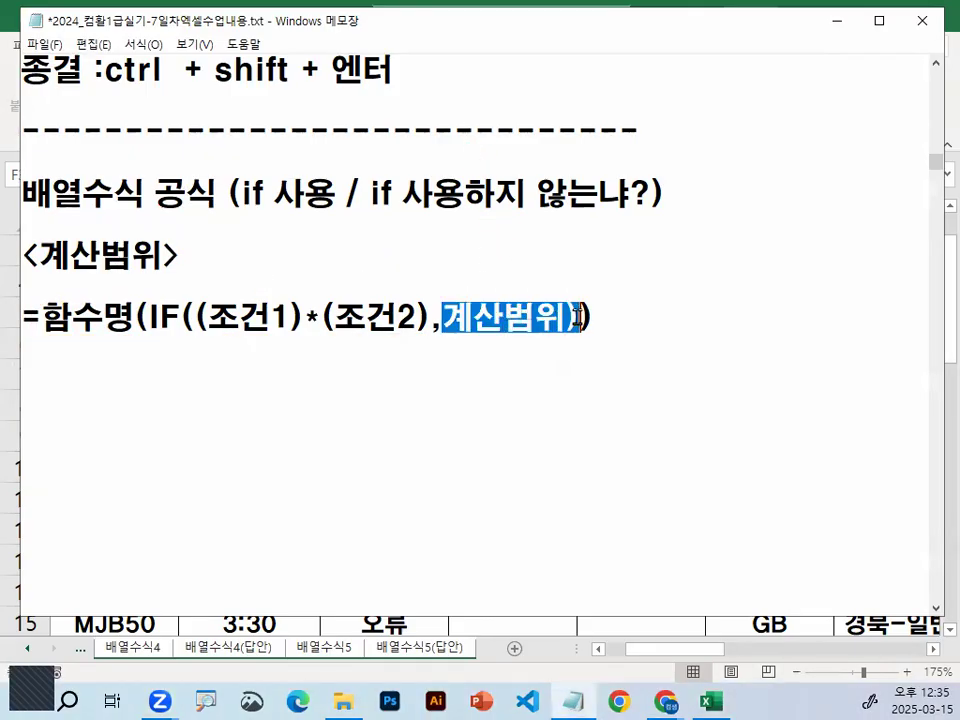
{"action": "left_click", "coordinate": [577, 318]}
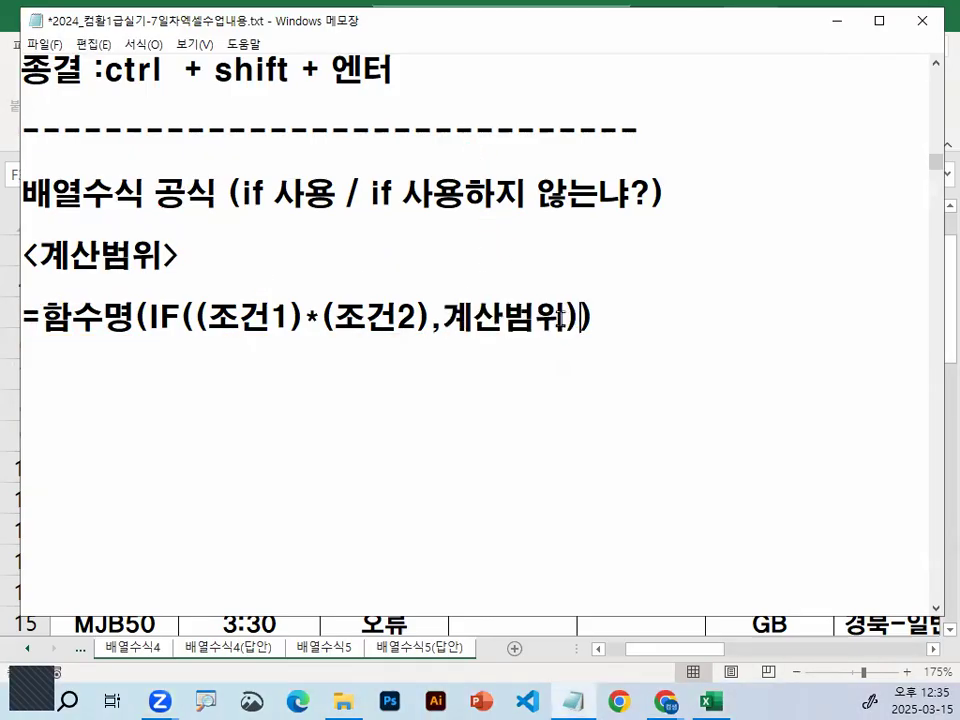
{"action": "key", "text": "ctrl+2"}
{"action": "left_click_drag", "start_coordinate": [452, 330], "coordinate": [574, 331]}
{"action": "mouse_move", "coordinate": [332, 350]}
{"action": "left_mouse_down"}
{"action": "mouse_move", "coordinate": [214, 335]}
{"action": "mouse_move", "coordinate": [401, 302]}
{"action": "mouse_move", "coordinate": [222, 325]}
{"action": "mouse_move", "coordinate": [375, 302]}
{"action": "left_mouse_up"}
{"action": "mouse_move", "coordinate": [282, 386]}
{"action": "left_mouse_down"}
{"action": "mouse_move", "coordinate": [338, 386]}
{"action": "mouse_move", "coordinate": [320, 432]}
{"action": "left_mouse_up"}
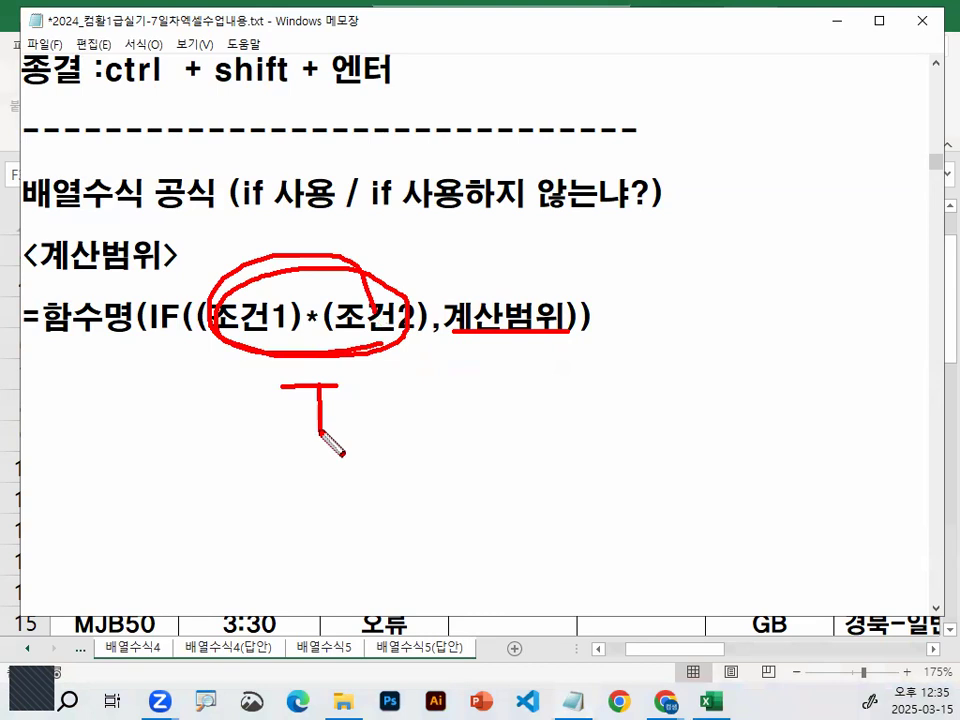
{"action": "mouse_move", "coordinate": [508, 349]}
{"action": "left_mouse_down"}
{"action": "mouse_move", "coordinate": [548, 349]}
{"action": "mouse_move", "coordinate": [540, 392]}
{"action": "mouse_move", "coordinate": [577, 385]}
{"action": "left_mouse_up"}
{"action": "left_click_drag", "start_coordinate": [600, 343], "coordinate": [600, 380]}
{"action": "mouse_move", "coordinate": [602, 358]}
{"action": "left_mouse_down"}
{"action": "mouse_move", "coordinate": [620, 356]}
{"action": "mouse_move", "coordinate": [590, 388]}
{"action": "left_mouse_up"}
{"action": "left_click_drag", "start_coordinate": [596, 370], "coordinate": [607, 386]}
{"action": "mouse_move", "coordinate": [505, 288]}
{"action": "left_mouse_down"}
{"action": "mouse_move", "coordinate": [515, 300]}
{"action": "mouse_move", "coordinate": [535, 268]}
{"action": "left_mouse_up"}
{"action": "mouse_move", "coordinate": [318, 296]}
{"action": "left_mouse_down"}
{"action": "mouse_move", "coordinate": [446, 297]}
{"action": "mouse_move", "coordinate": [430, 322]}
{"action": "left_mouse_up"}
{"action": "left_click_drag", "start_coordinate": [433, 372], "coordinate": [433, 403]}
{"action": "left_click_drag", "start_coordinate": [421, 448], "coordinate": [422, 478]}
{"action": "left_click_drag", "start_coordinate": [462, 522], "coordinate": [460, 545]}
{"action": "left_click_drag", "start_coordinate": [455, 592], "coordinate": [490, 612]}
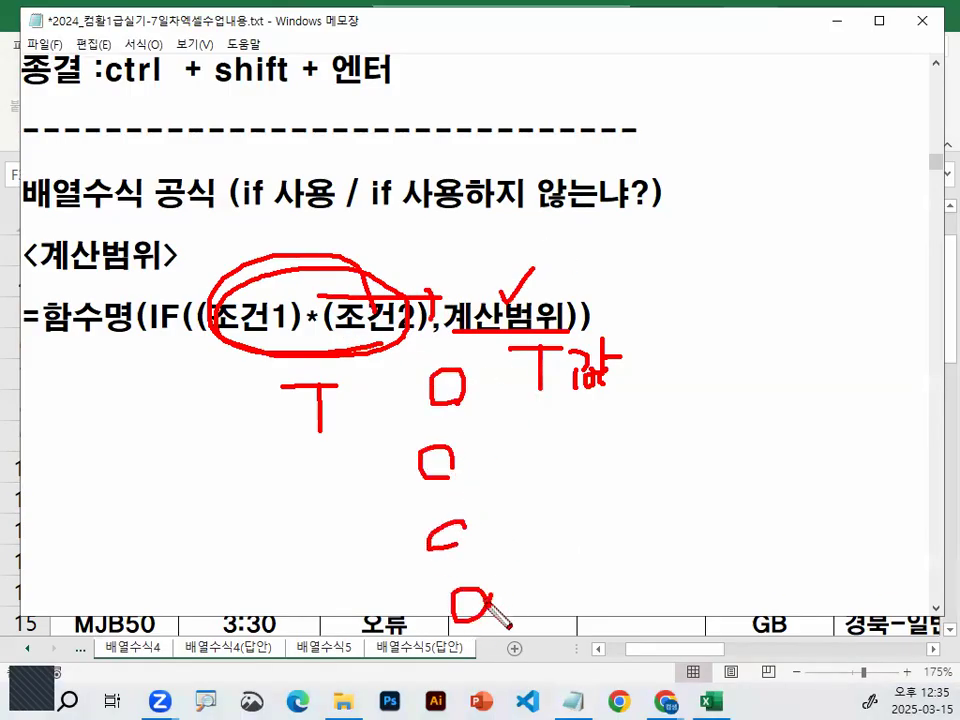
{"action": "key", "text": "Escape"}
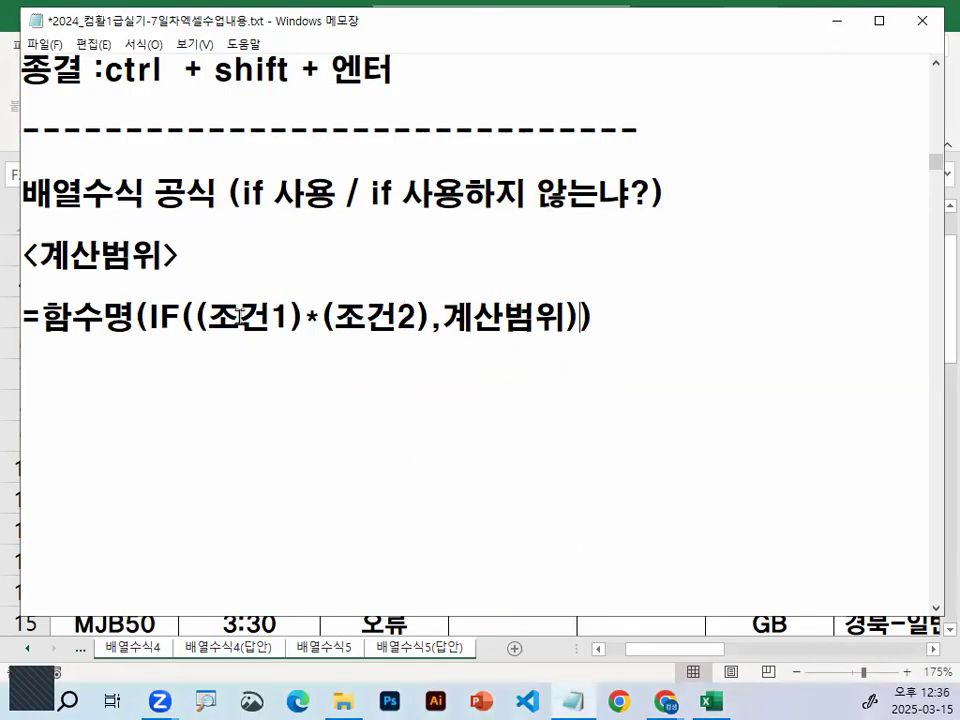
{"action": "key", "text": "shift+Right"}
{"action": "key", "text": "shift+Right"}
{"action": "key", "text": "shift+Right"}
{"action": "key", "text": "shift+Right"}
{"action": "key", "text": "shift+Right"}
{"action": "key", "text": "shift+Right"}
{"action": "key", "text": "shift+Right"}
{"action": "left_click", "coordinate": [567, 318]}
- Circle 함수명 in red ink, sketch a circled, crossed-out note beside the IF pattern, and clear the ink
{"action": "mouse_move", "coordinate": [40, 334]}
{"action": "left_mouse_down"}
{"action": "mouse_move", "coordinate": [125, 331]}
{"action": "mouse_move", "coordinate": [45, 348]}
{"action": "mouse_move", "coordinate": [137, 317]}
{"action": "left_mouse_up"}
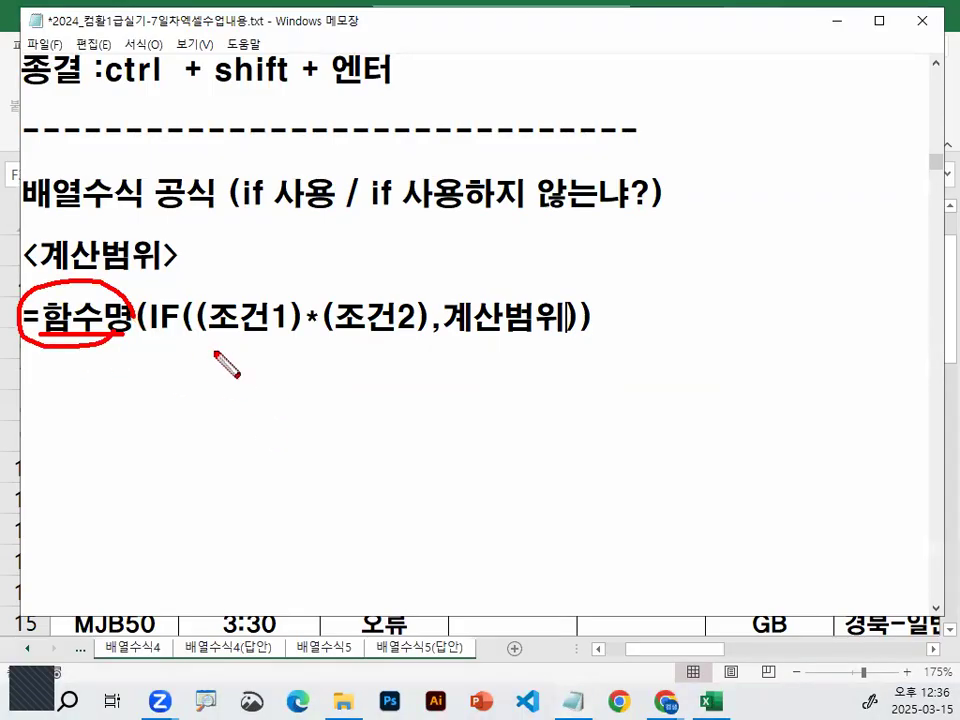
{"action": "mouse_move", "coordinate": [670, 265]}
{"action": "left_mouse_down"}
{"action": "mouse_move", "coordinate": [720, 285]}
{"action": "mouse_move", "coordinate": [729, 266]}
{"action": "mouse_move", "coordinate": [753, 288]}
{"action": "left_mouse_up"}
{"action": "mouse_move", "coordinate": [614, 376]}
{"action": "left_mouse_down"}
{"action": "mouse_move", "coordinate": [776, 311]}
{"action": "mouse_move", "coordinate": [793, 326]}
{"action": "mouse_move", "coordinate": [800, 290]}
{"action": "mouse_move", "coordinate": [826, 300]}
{"action": "left_mouse_up"}
{"action": "left_click_drag", "start_coordinate": [826, 256], "coordinate": [812, 300]}
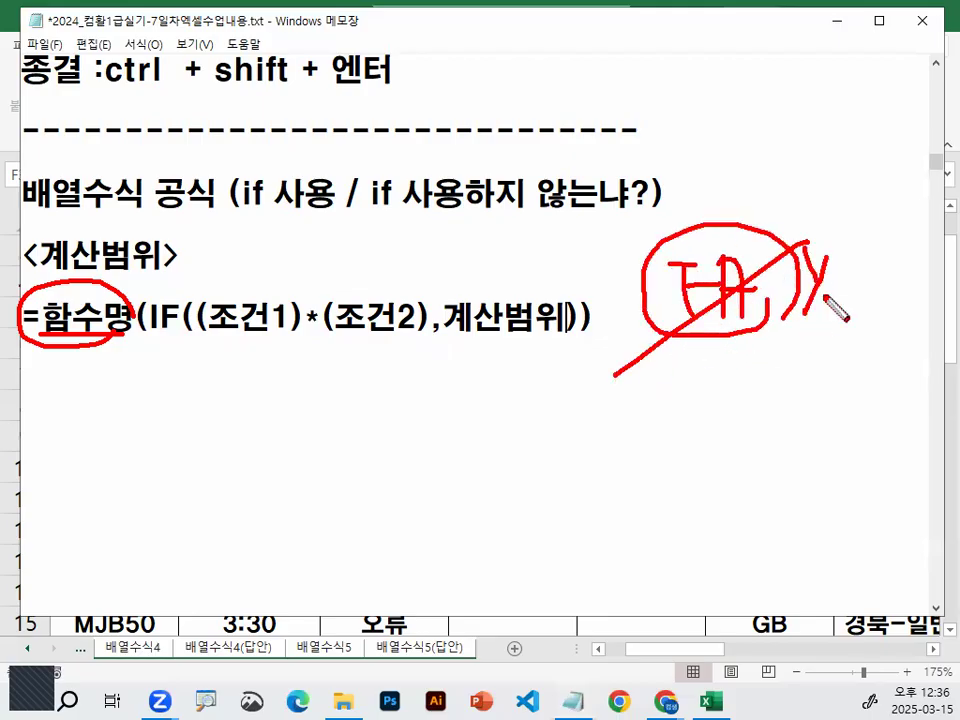
{"action": "left_click_drag", "start_coordinate": [50, 345], "coordinate": [160, 340]}
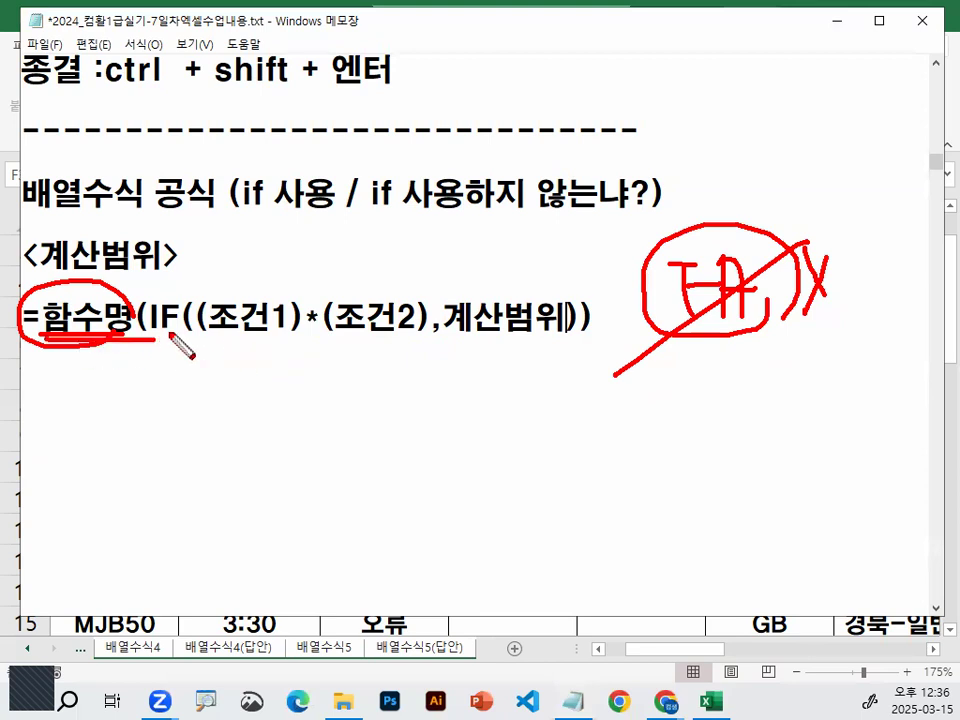
{"action": "key", "text": "Escape"}
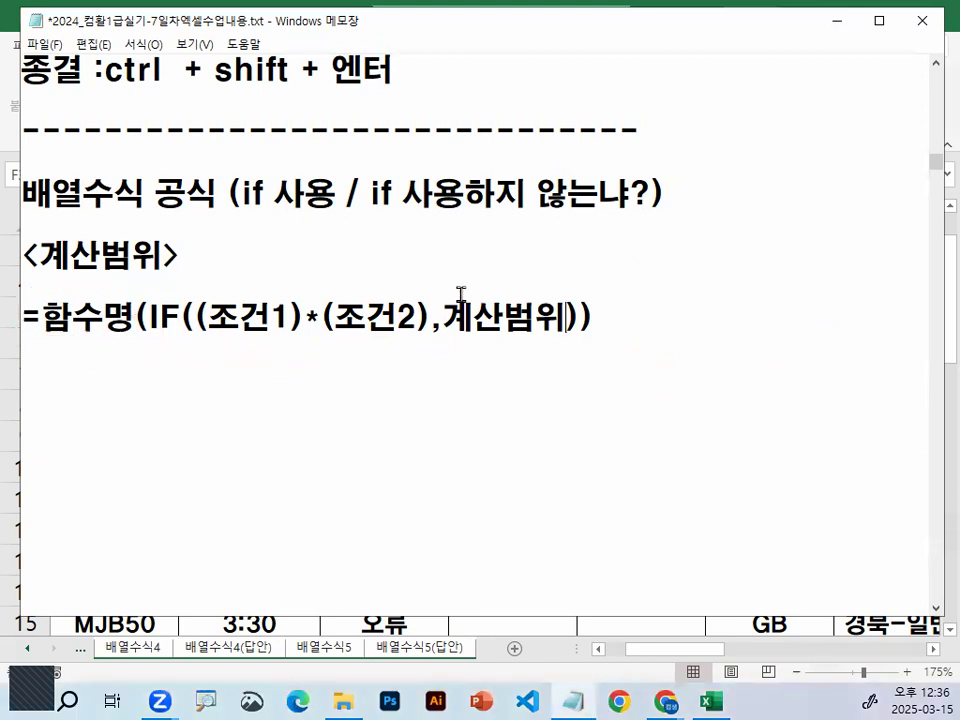
- Add the pattern without IF, "=함수명((조건1)*(조건2)*계산범위)", on a new line below the IF pattern
{"action": "left_click", "coordinate": [718, 313]}
{"action": "key", "text": "Return"}
{"action": "type", "text": "="}
{"action": "key", "text": "BackSpace"}
{"action": "type", "text": "=함수"}
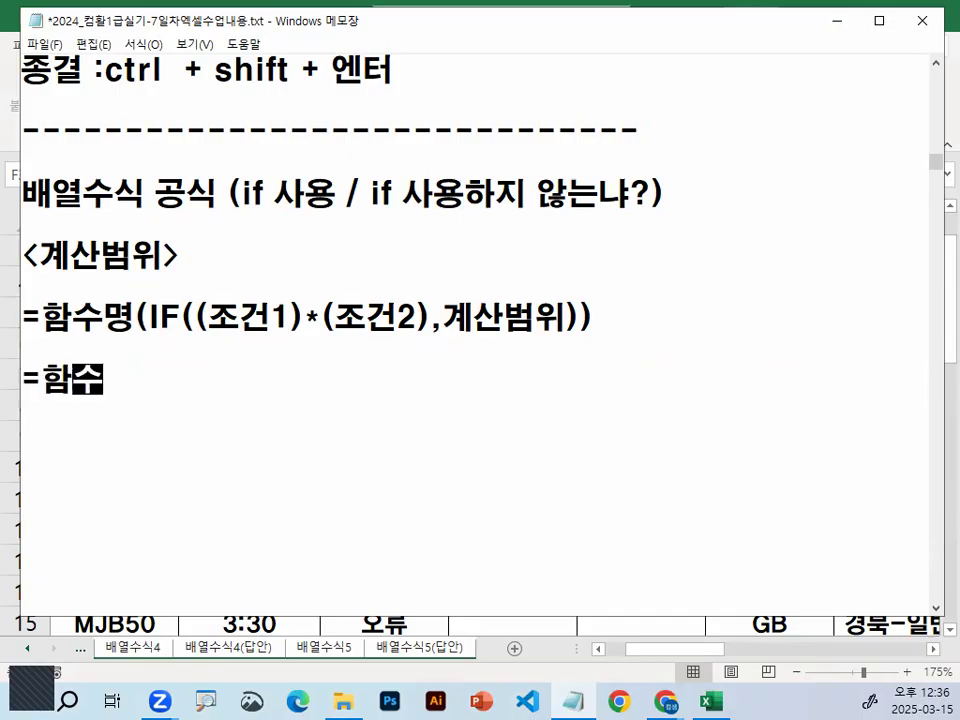
{"action": "type", "text": "명(("}
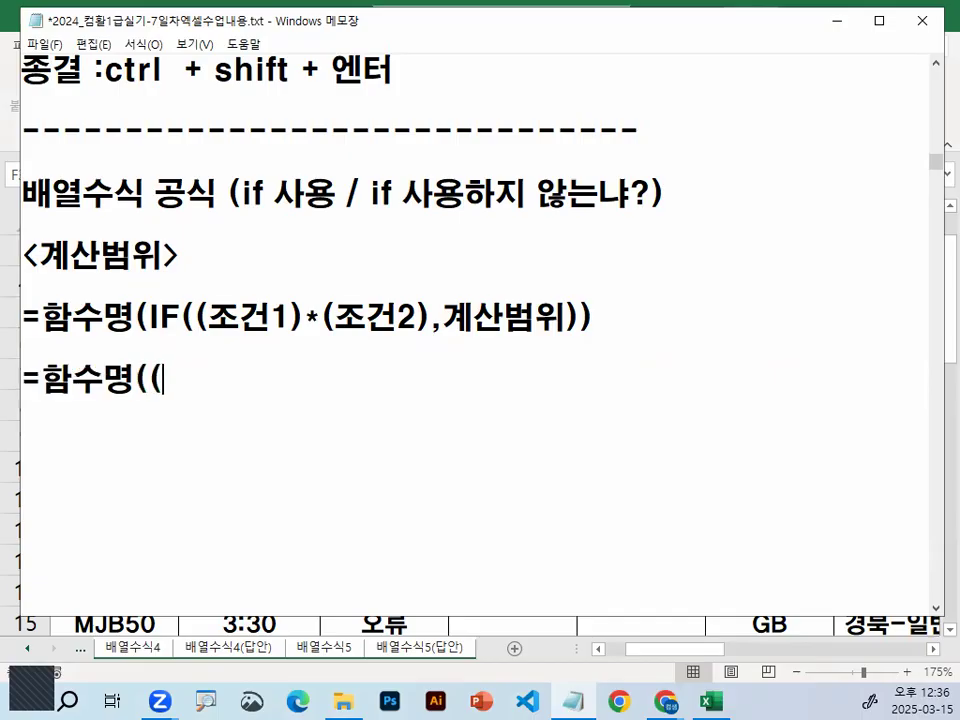
{"action": "type", "text": "조건1)*(조건"}
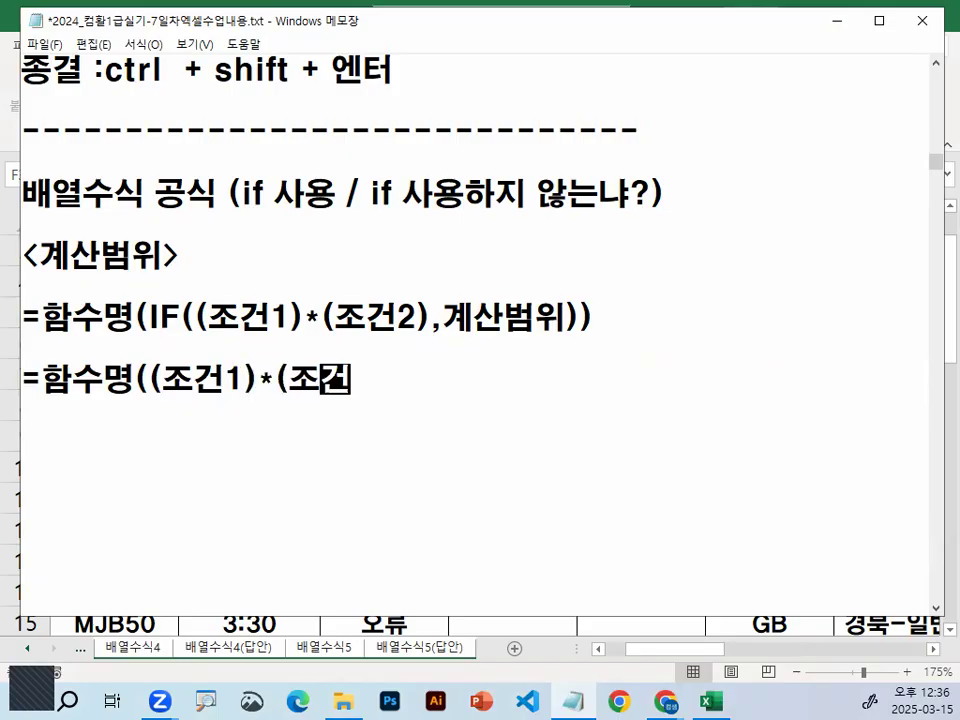
{"action": "type", "text": "2)"}
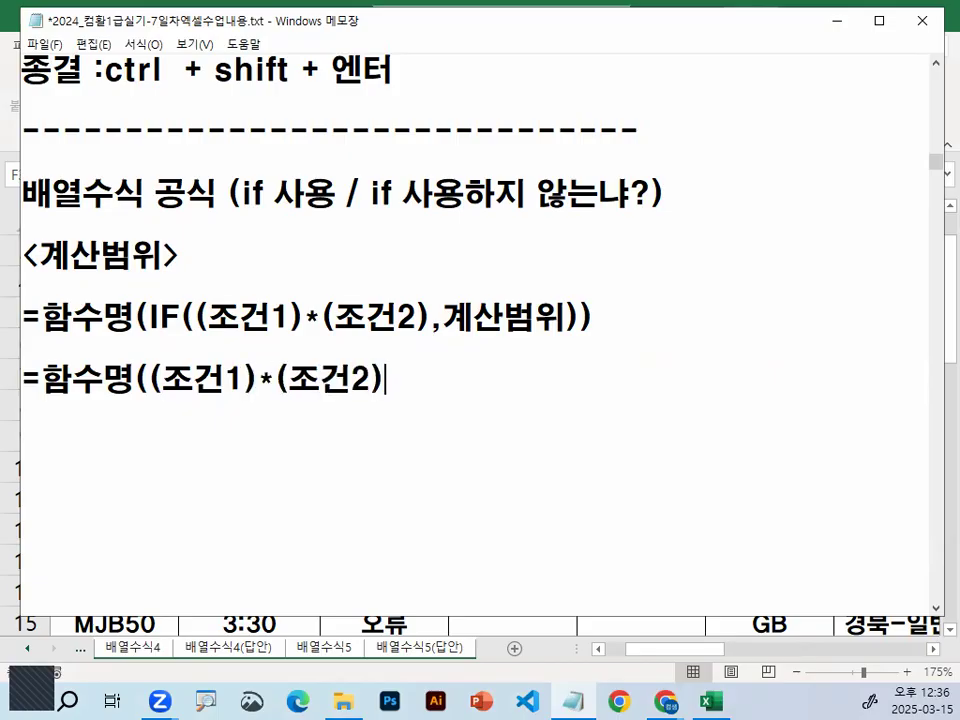
{"action": "type", "text": "*ㄱ"}
{"action": "type", "text": "계산범위"}
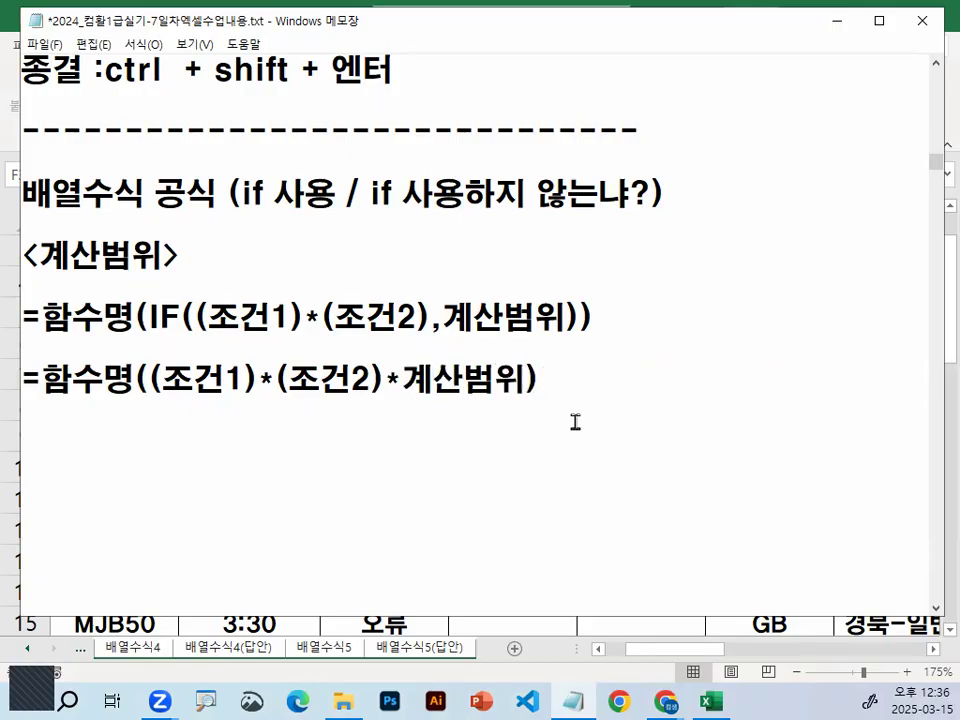
- Highlight the second pattern's outer brackets, mark <계산범위>, 조건1 and the IF pattern's 계산범위 in red ink, and clear the ink
{"action": "left_click_drag", "start_coordinate": [135, 380], "coordinate": [158, 381]}
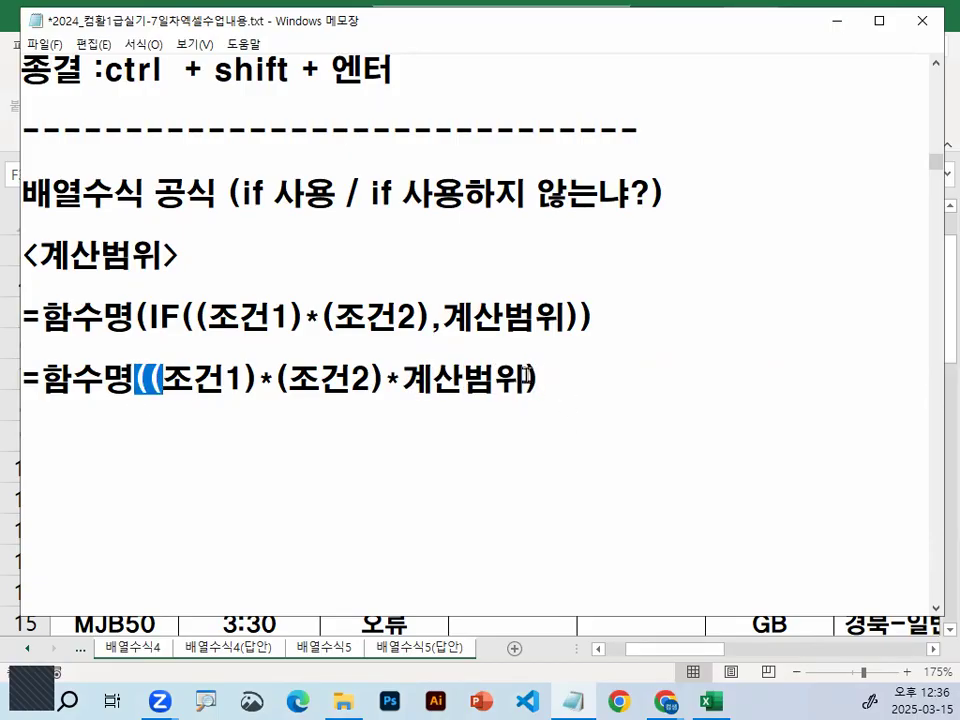
{"action": "left_click_drag", "start_coordinate": [526, 380], "coordinate": [548, 378]}
{"action": "key", "text": "ctrl+2"}
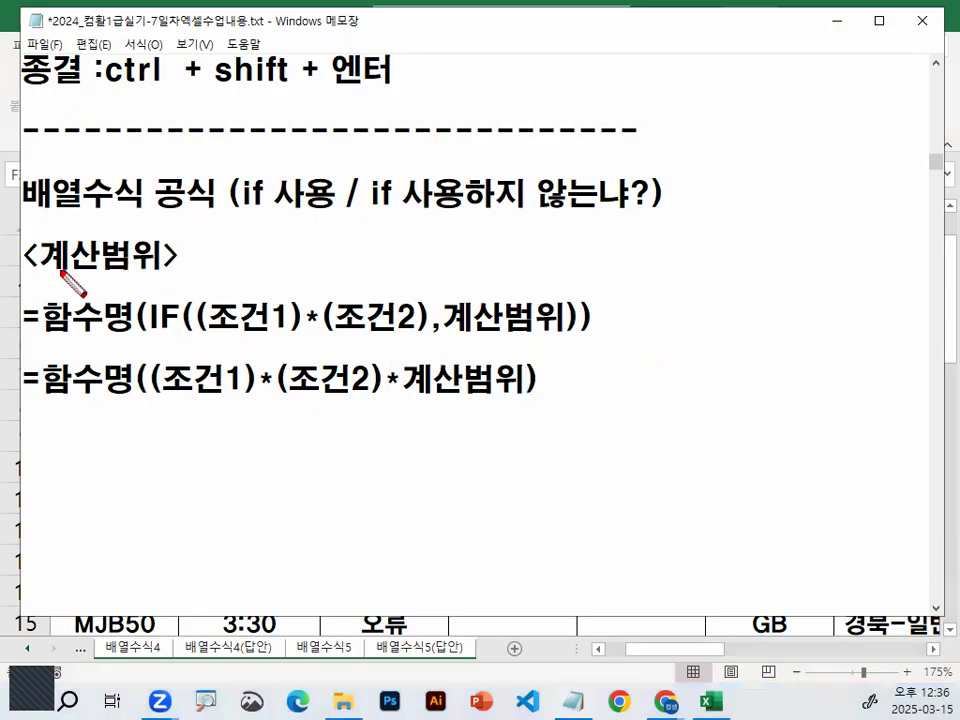
{"action": "left_click_drag", "start_coordinate": [28, 275], "coordinate": [128, 276]}
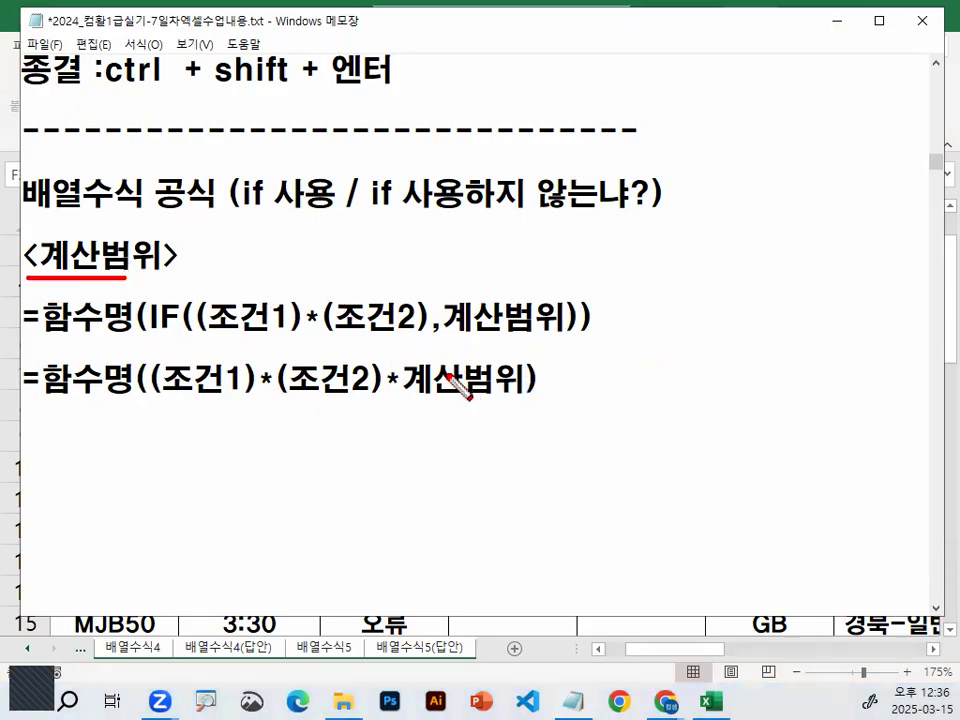
{"action": "left_click_drag", "start_coordinate": [210, 296], "coordinate": [212, 340]}
{"action": "left_click_drag", "start_coordinate": [273, 293], "coordinate": [300, 335]}
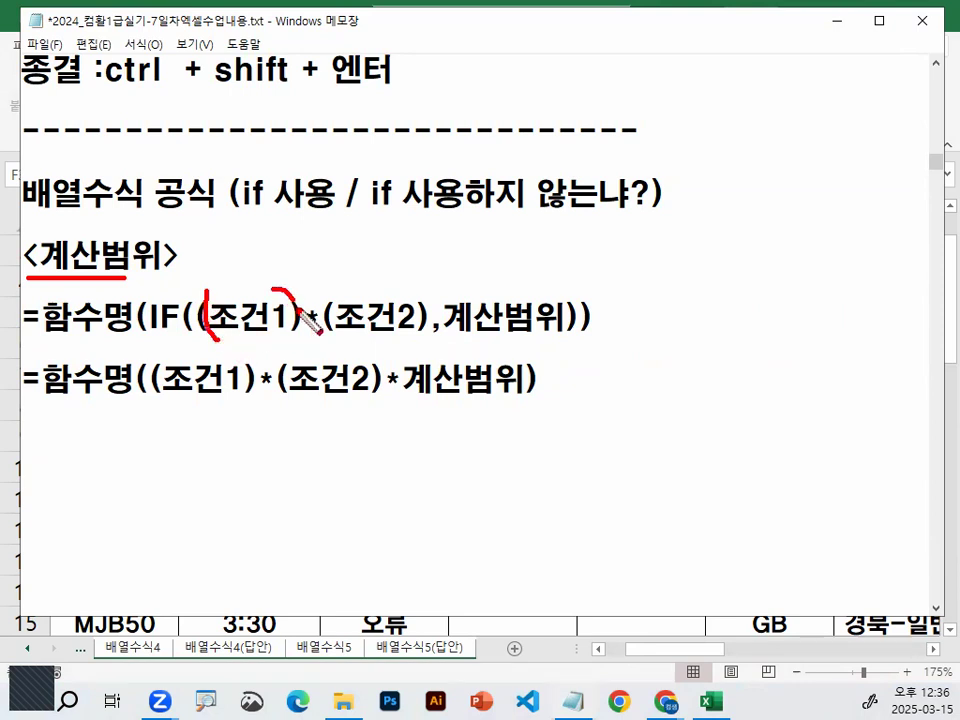
{"action": "left_click_drag", "start_coordinate": [450, 292], "coordinate": [457, 333]}
{"action": "left_click_drag", "start_coordinate": [551, 289], "coordinate": [556, 347]}
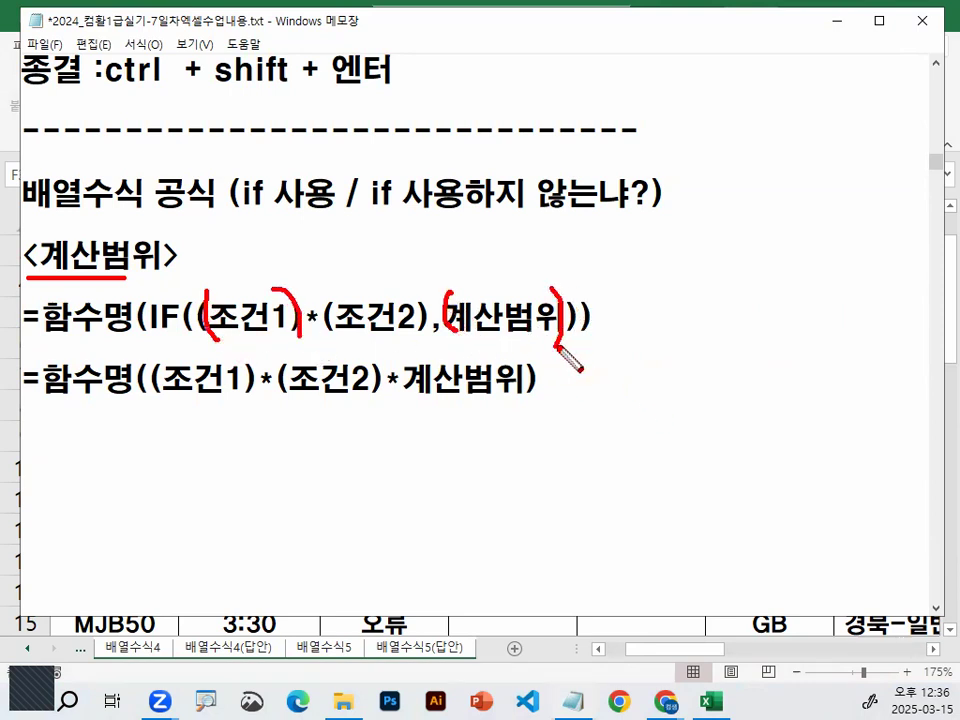
{"action": "key", "text": "Escape"}
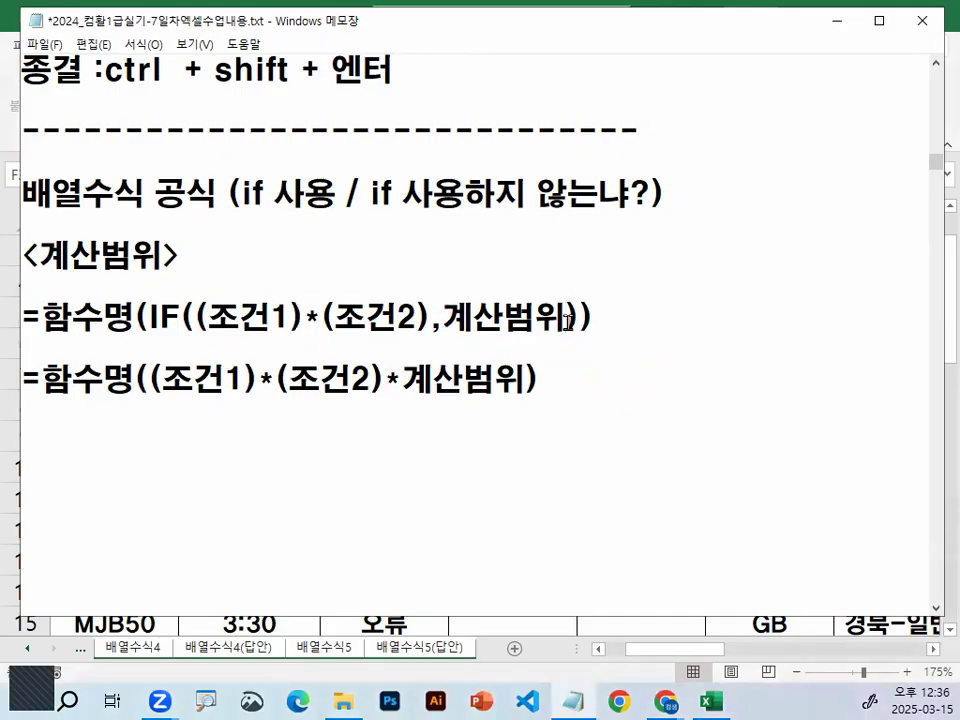
- Circle the IF pattern's 계산범위 in red ink, mark it with vertical strokes, and clear the ink
{"action": "left_click_drag", "start_coordinate": [549, 336], "coordinate": [575, 325]}
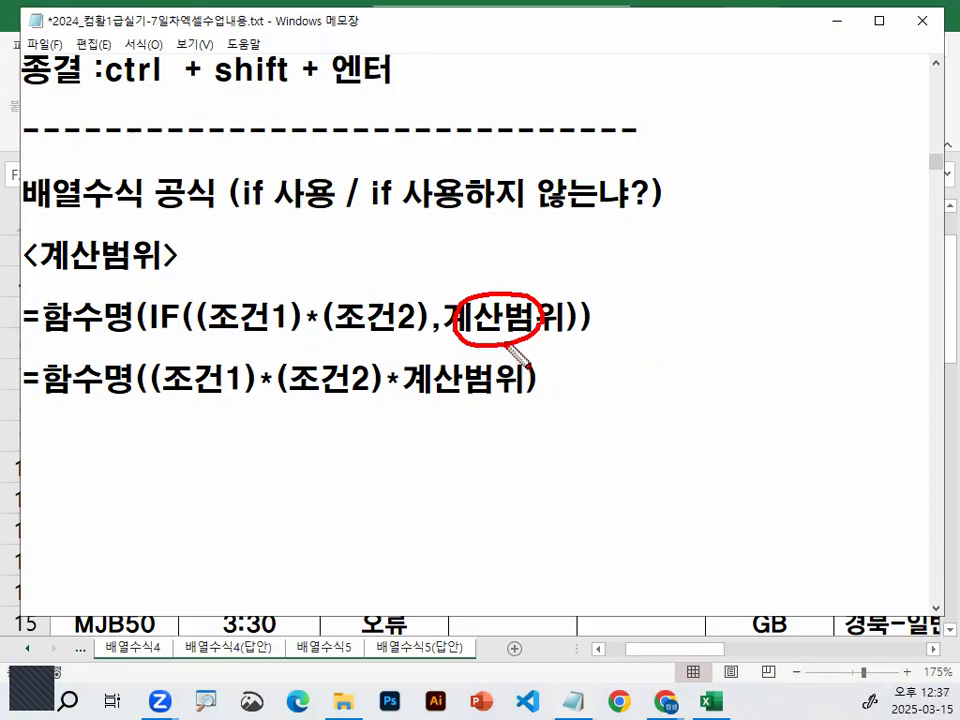
{"action": "key", "text": "Escape"}
{"action": "left_click_drag", "start_coordinate": [447, 310], "coordinate": [440, 345]}
{"action": "left_click_drag", "start_coordinate": [481, 305], "coordinate": [474, 345]}
{"action": "left_click_drag", "start_coordinate": [506, 279], "coordinate": [502, 350]}
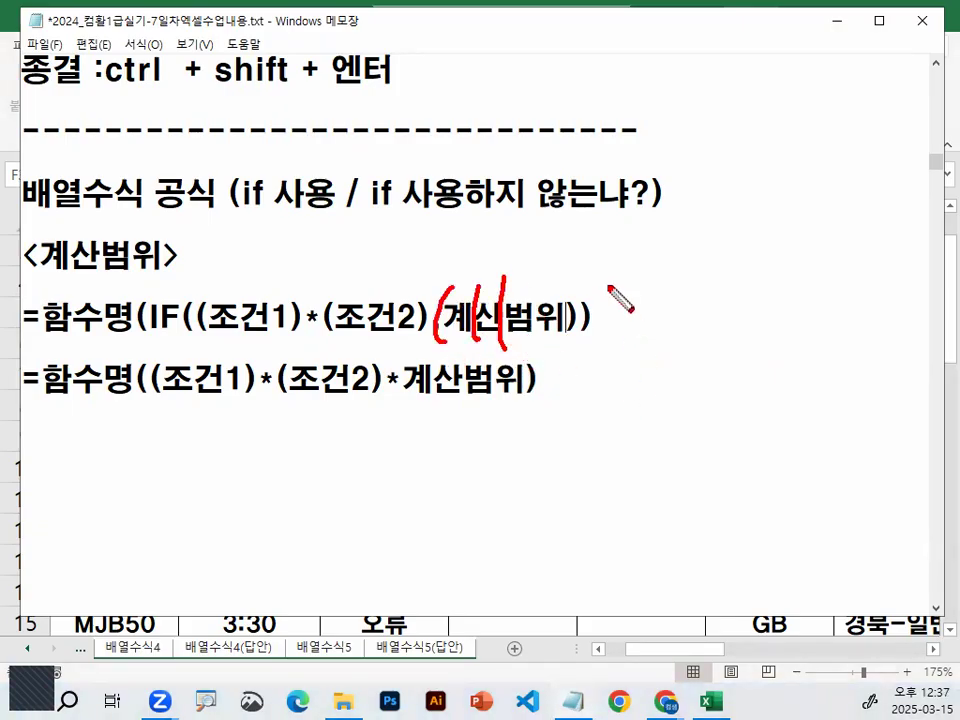
{"action": "key", "text": "Escape"}
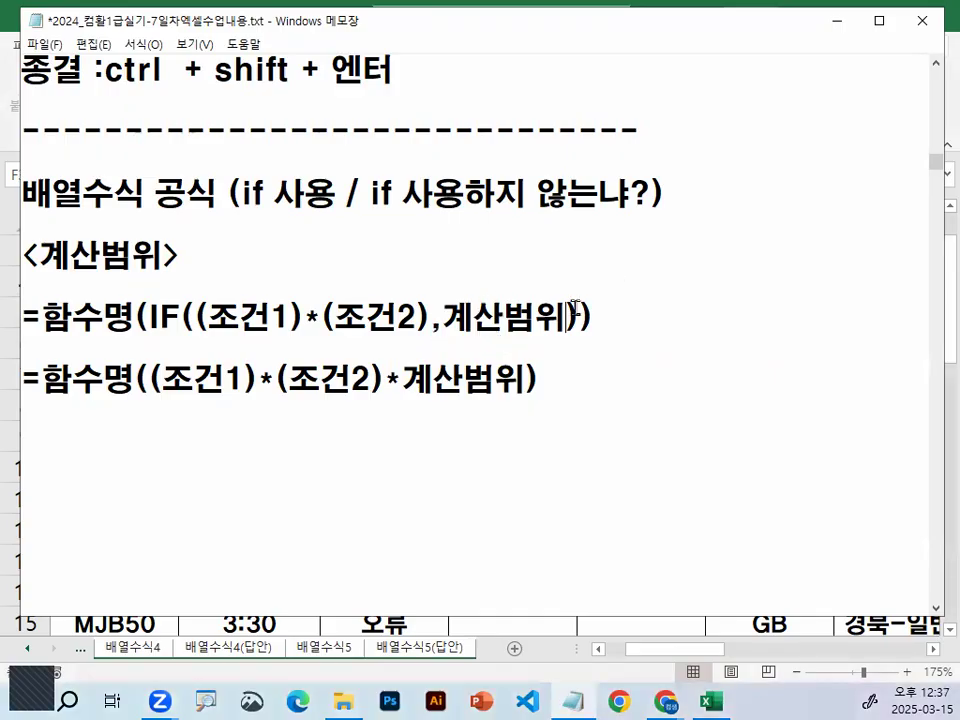
- Circle the opening double brackets and the closing brackets of both 계산범위 patterns in red ink, and clear the ink
{"action": "key", "text": "ctrl+2"}
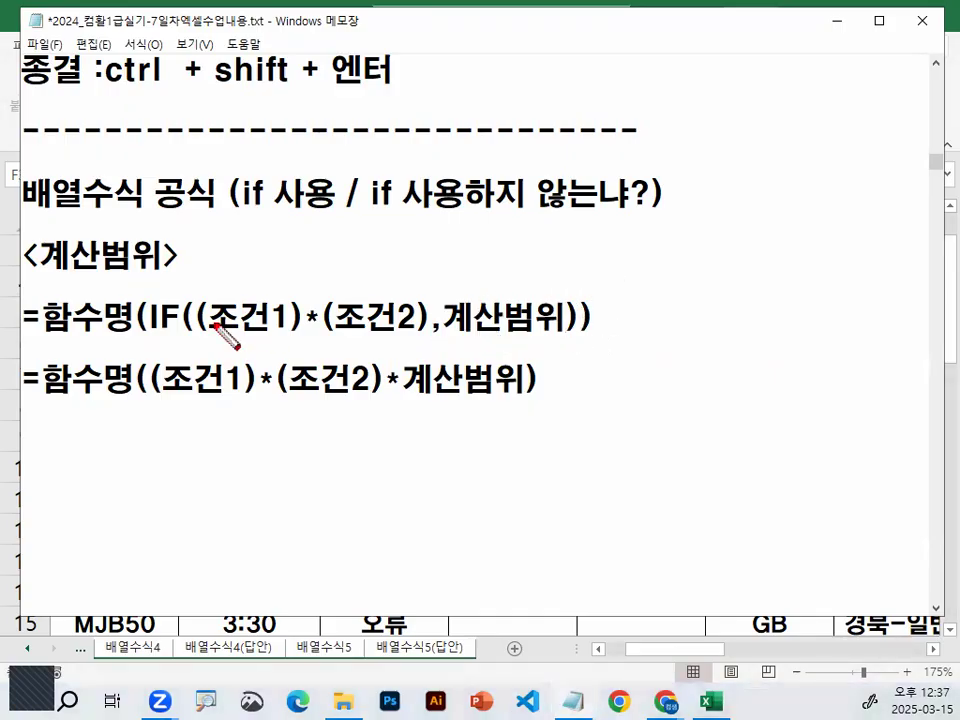
{"action": "mouse_move", "coordinate": [214, 326]}
{"action": "left_mouse_down"}
{"action": "mouse_move", "coordinate": [184, 318]}
{"action": "mouse_move", "coordinate": [218, 314]}
{"action": "left_mouse_up"}
{"action": "left_click_drag", "start_coordinate": [560, 292], "coordinate": [604, 314]}
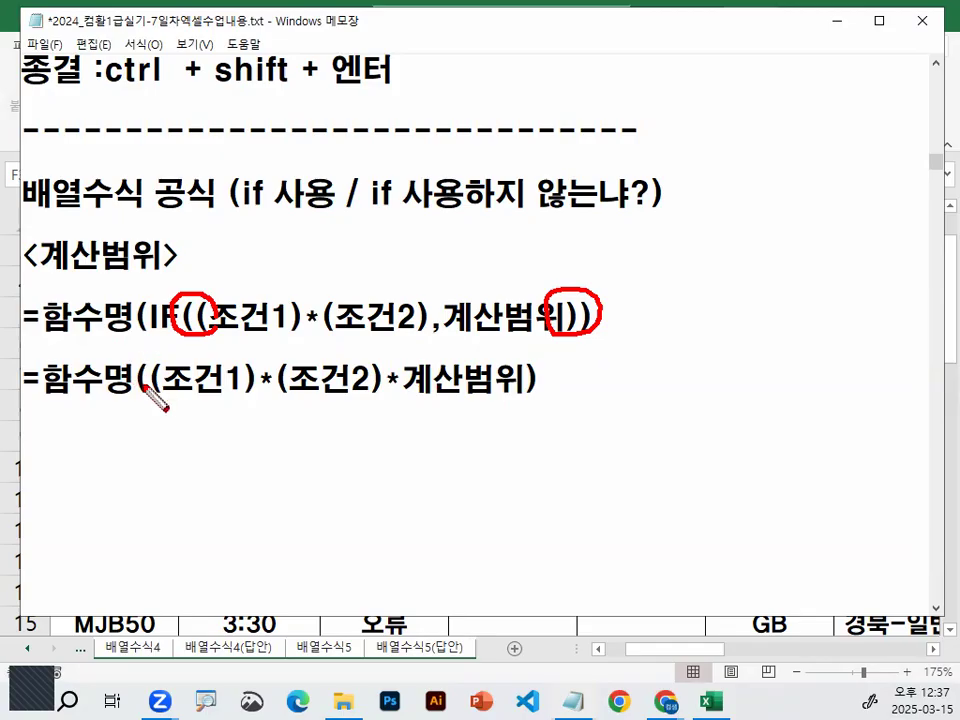
{"action": "mouse_move", "coordinate": [162, 368]}
{"action": "left_mouse_down"}
{"action": "mouse_move", "coordinate": [140, 396]}
{"action": "mouse_move", "coordinate": [172, 388]}
{"action": "left_mouse_up"}
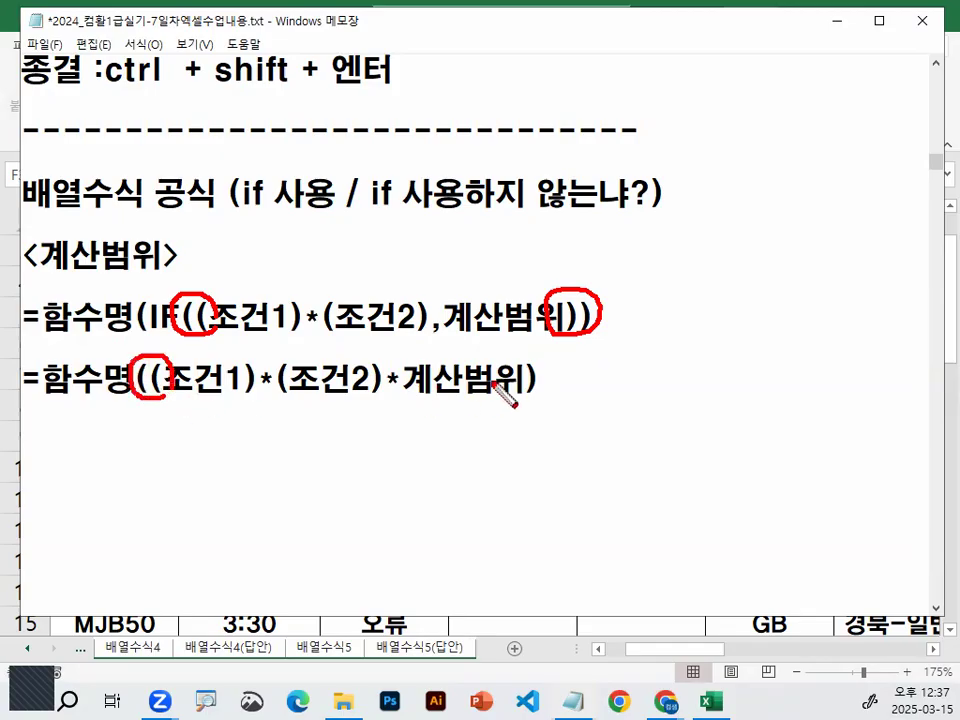
{"action": "left_click_drag", "start_coordinate": [535, 357], "coordinate": [549, 385]}
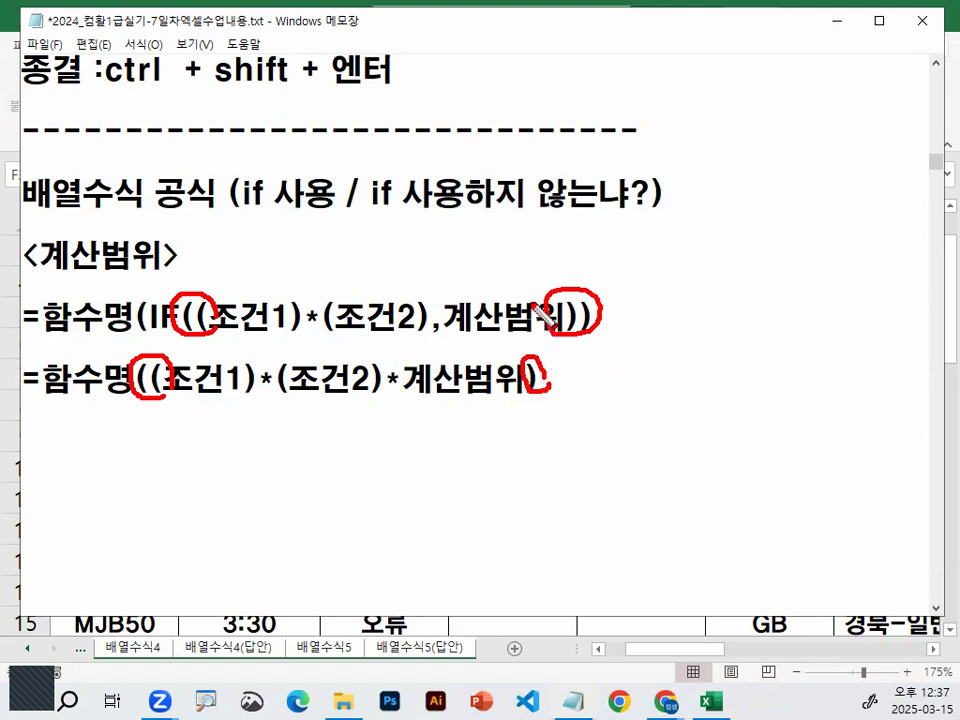
{"action": "key", "text": "Escape"}
- Underline the IF part of the first pattern, circle its double opening bracket in red ink, and clear the ink
{"action": "key", "text": "ctrl+2"}
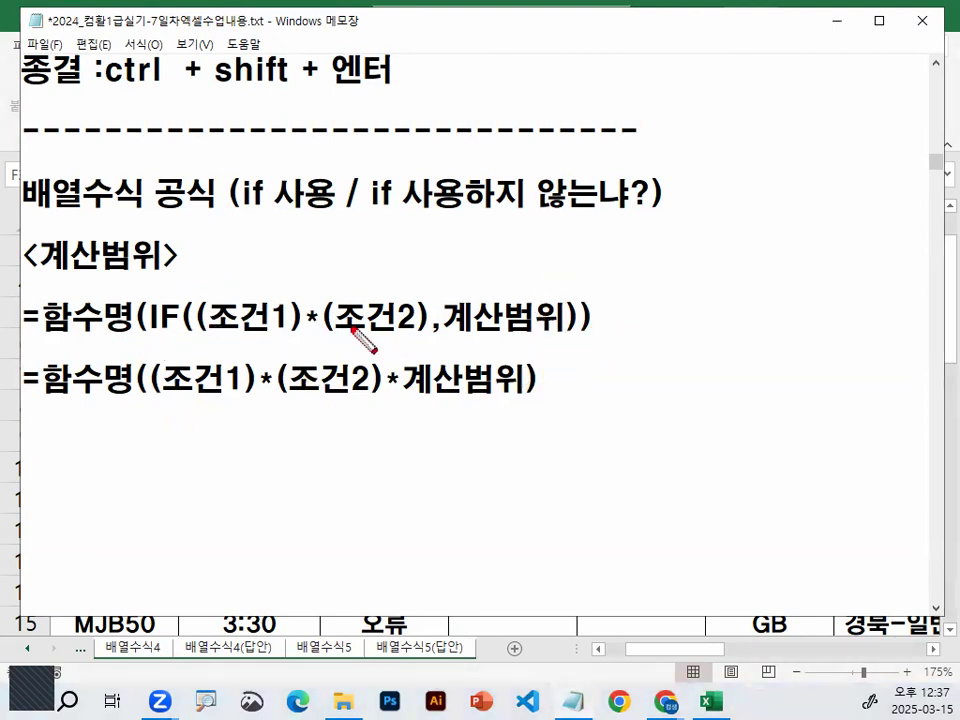
{"action": "left_click_drag", "start_coordinate": [125, 338], "coordinate": [473, 338]}
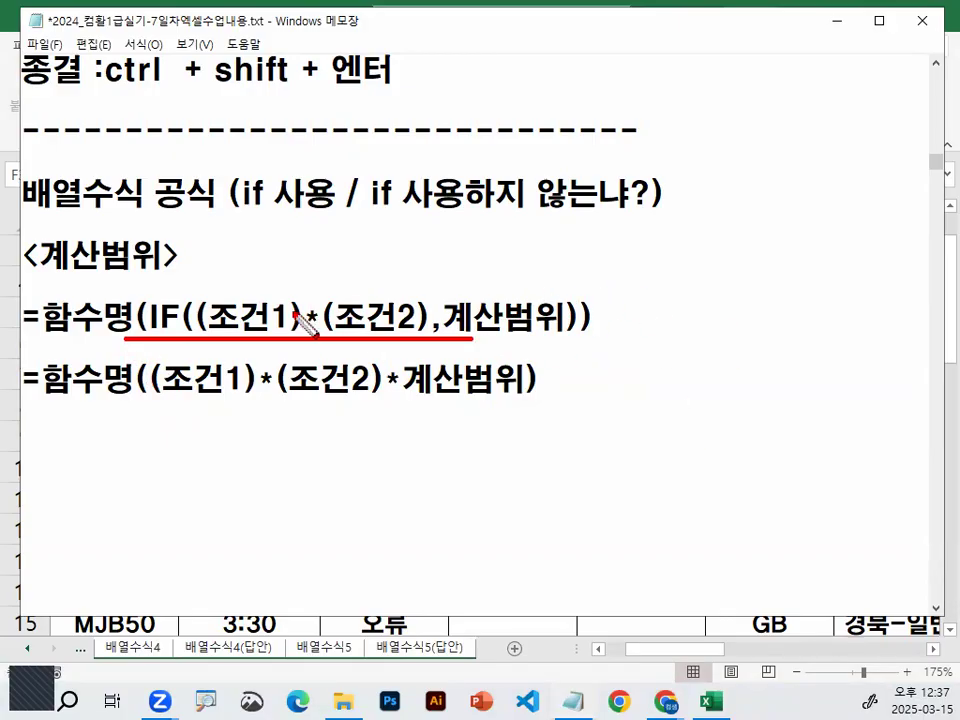
{"action": "mouse_move", "coordinate": [218, 330]}
{"action": "left_mouse_down"}
{"action": "mouse_move", "coordinate": [200, 297]}
{"action": "mouse_move", "coordinate": [225, 330]}
{"action": "left_mouse_up"}
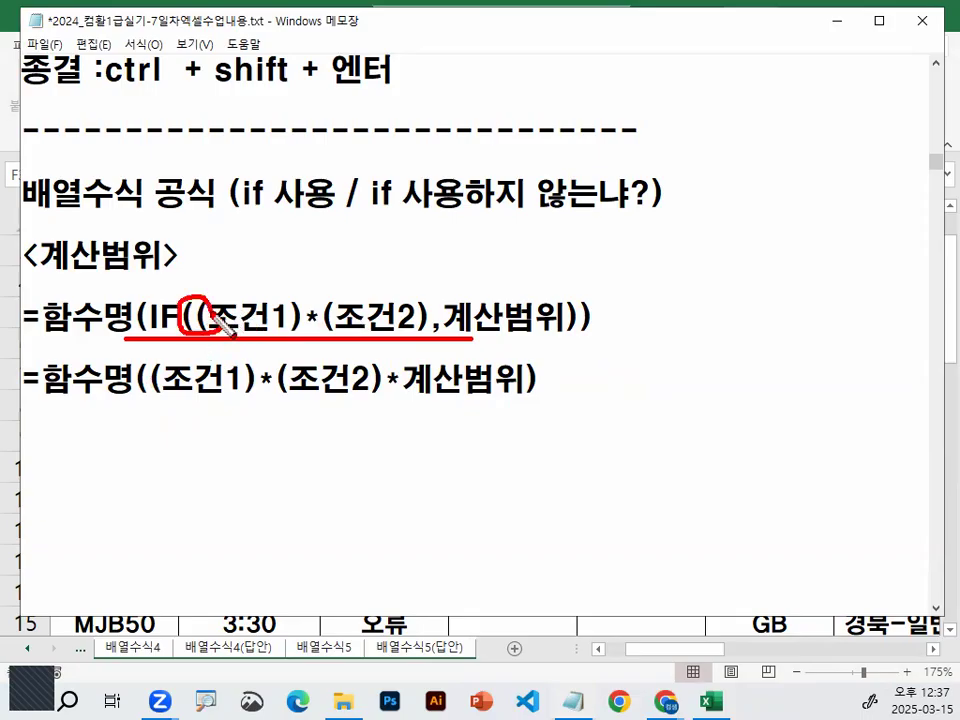
{"action": "key", "text": "Escape"}
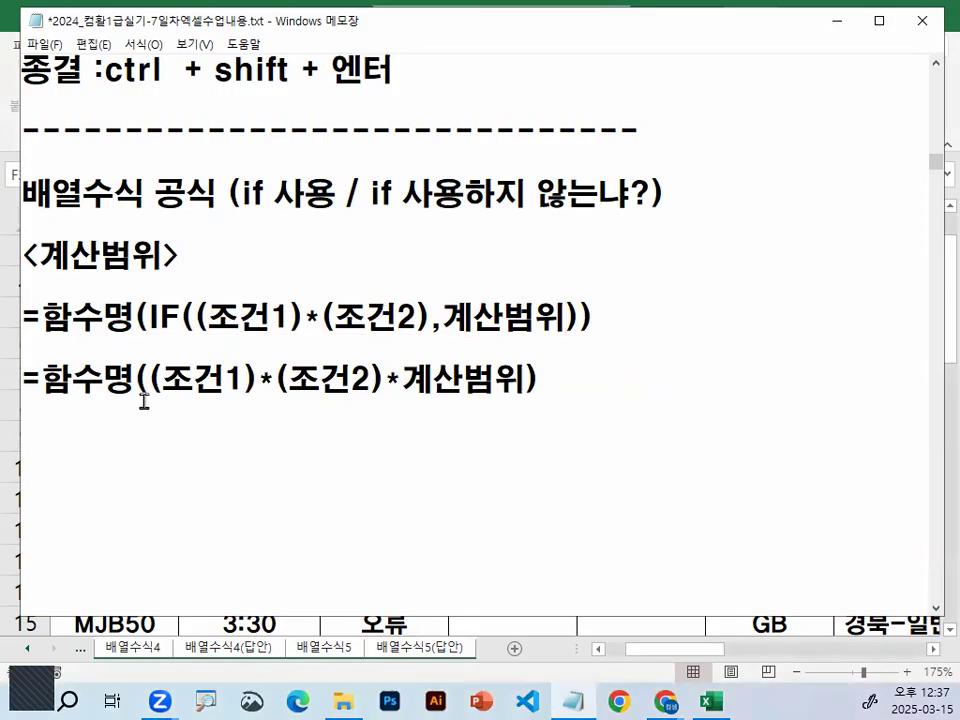
- Add a dashed divider line below the two patterns and the heading "<개수,인원수>" under it
{"action": "type", "text": "----------------------------"}
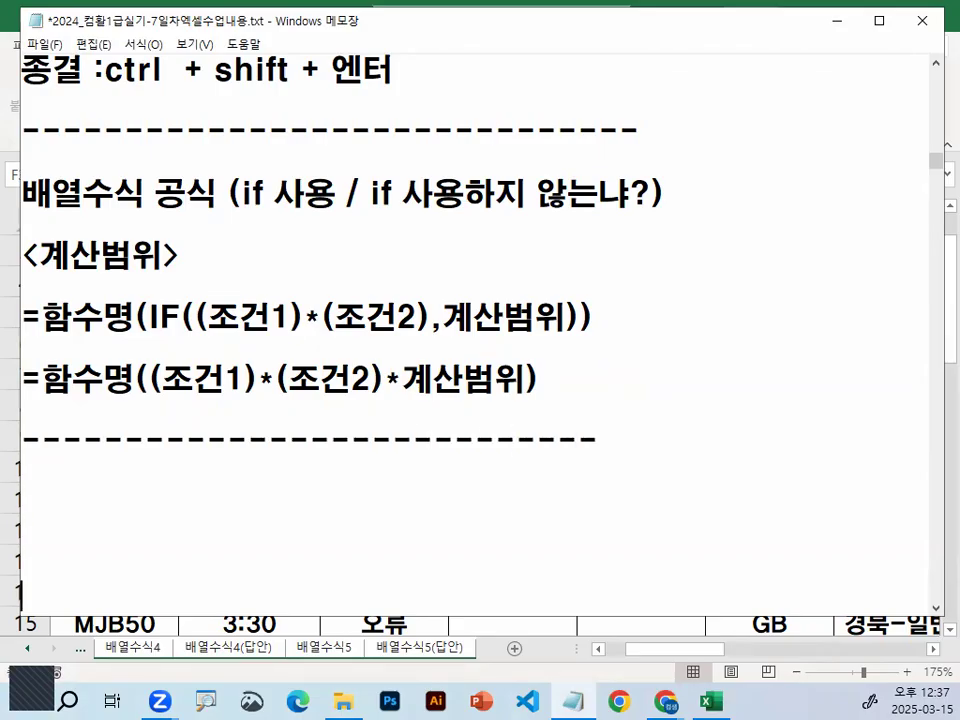
{"action": "scroll", "coordinate": [480, 330], "scroll_direction": "down", "scroll_amount": 1}
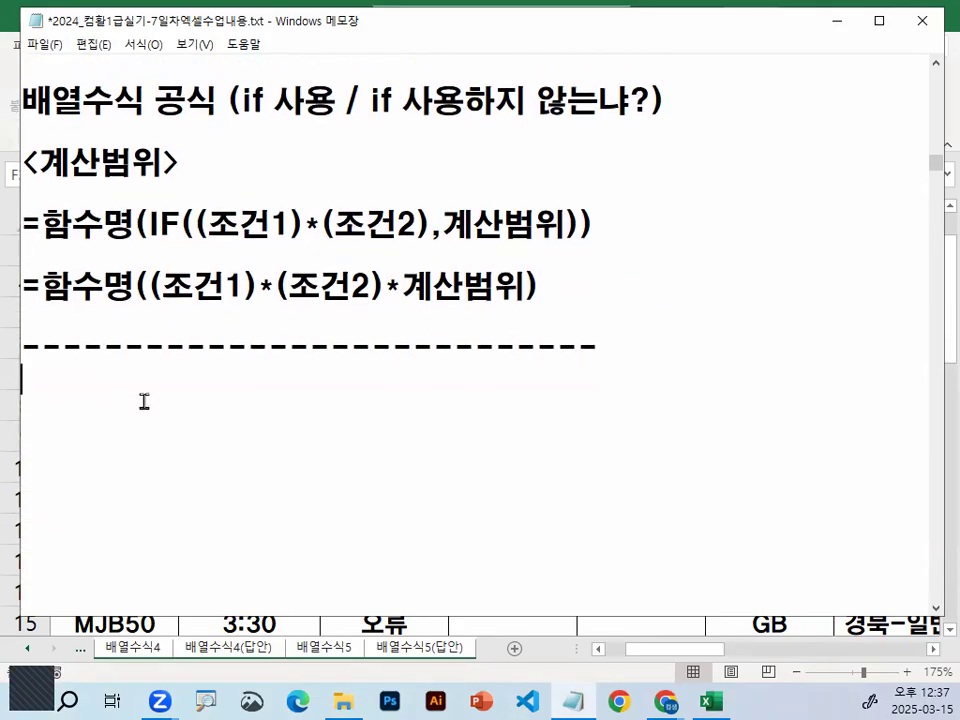
{"action": "type", "text": "개수"}
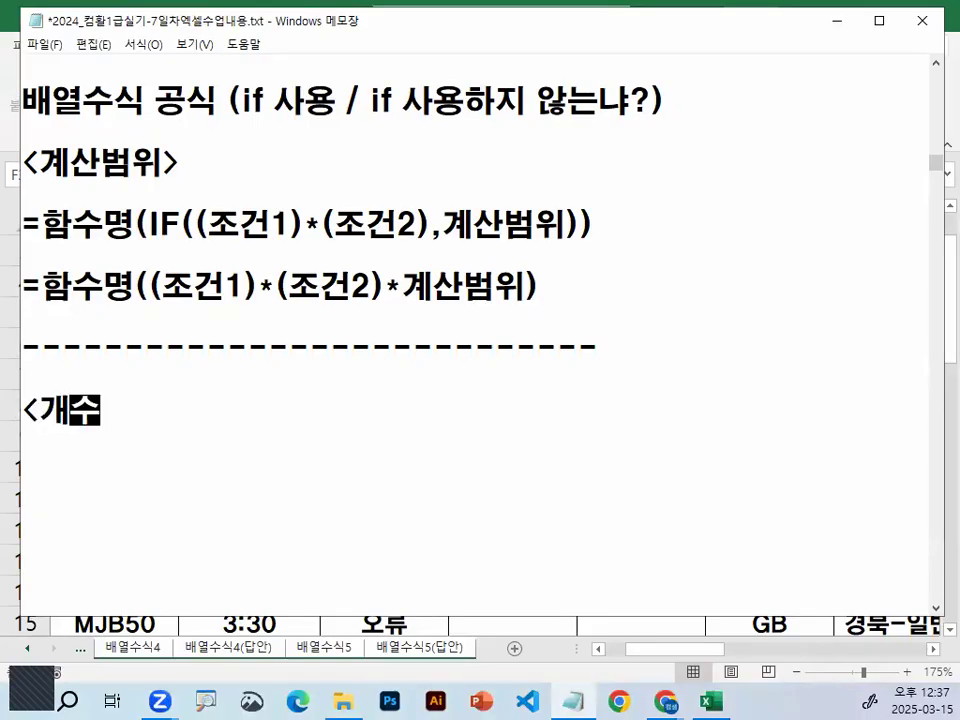
{"action": "type", "text": ",ㅇ원수>"}
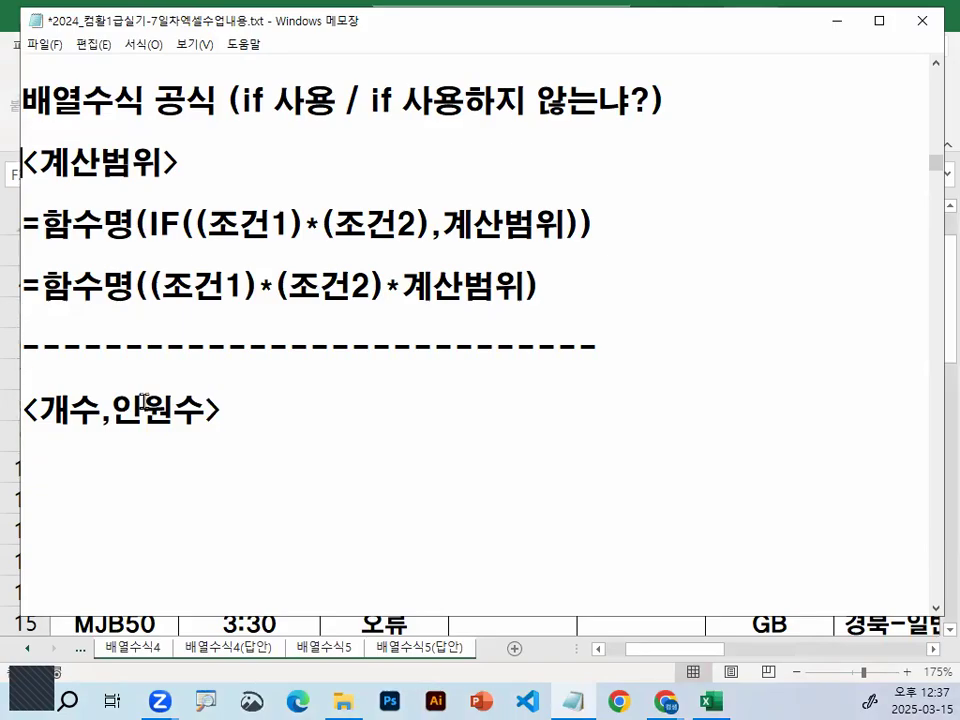
- Copy the two 계산범위 formula patterns and paste them under the <개수,인원수> heading
{"action": "key", "text": "shift+Down"}
{"action": "key", "text": "shift+Down"}
{"action": "key", "text": "ctrl+c"}
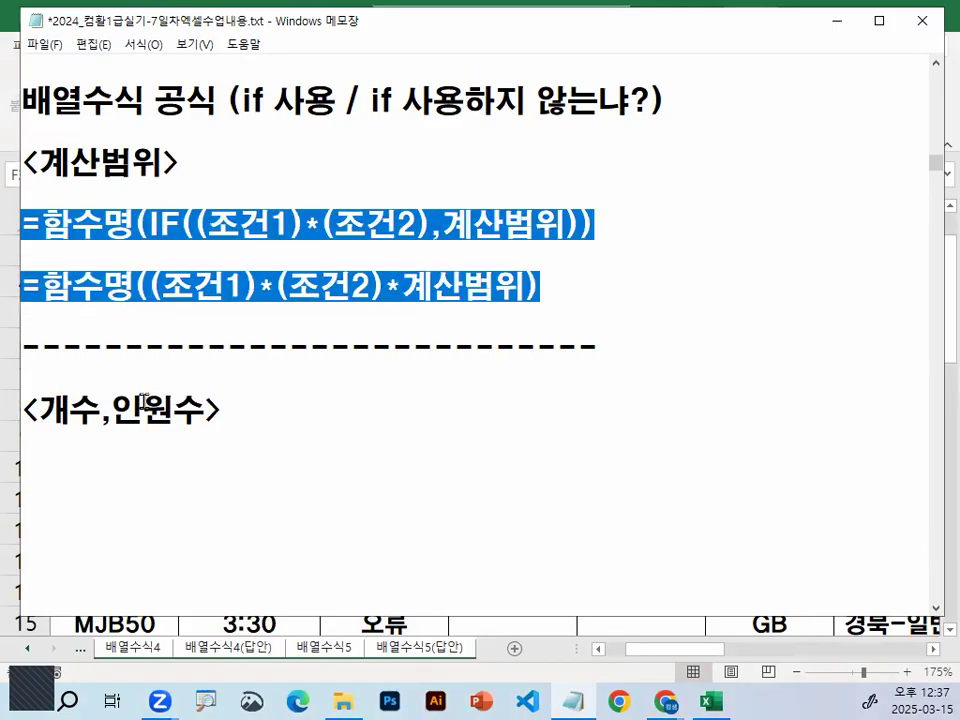
{"action": "key", "text": "Down"}
{"action": "key", "text": "Down"}
{"action": "key", "text": "ctrl+v"}
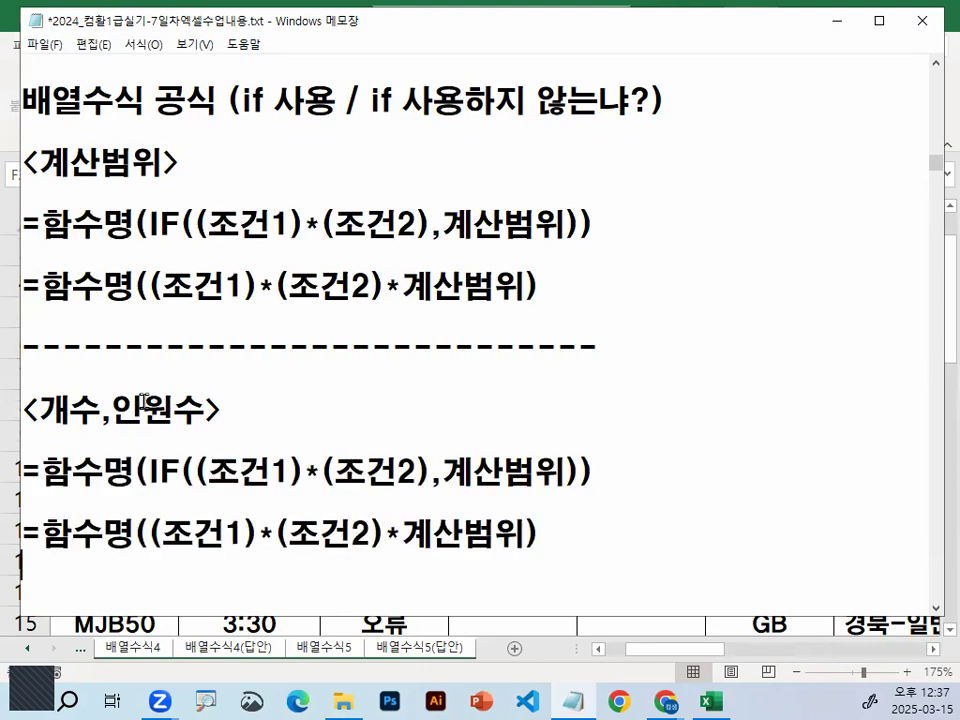
- Replace 계산범위 with 1 in both patterns under <개수,인원수>
{"action": "left_click_drag", "start_coordinate": [446, 475], "coordinate": [563, 461]}
{"action": "type", "text": "1"}
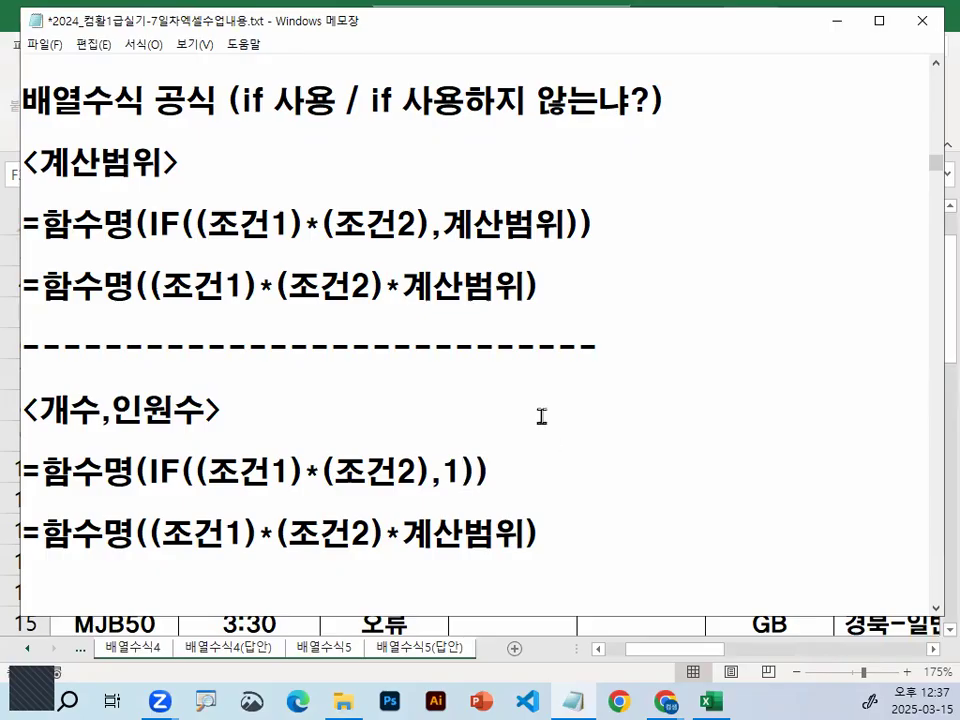
{"action": "scroll", "coordinate": [541, 416], "scroll_direction": "down", "scroll_amount": 1}
{"action": "left_click_drag", "start_coordinate": [405, 350], "coordinate": [516, 347]}
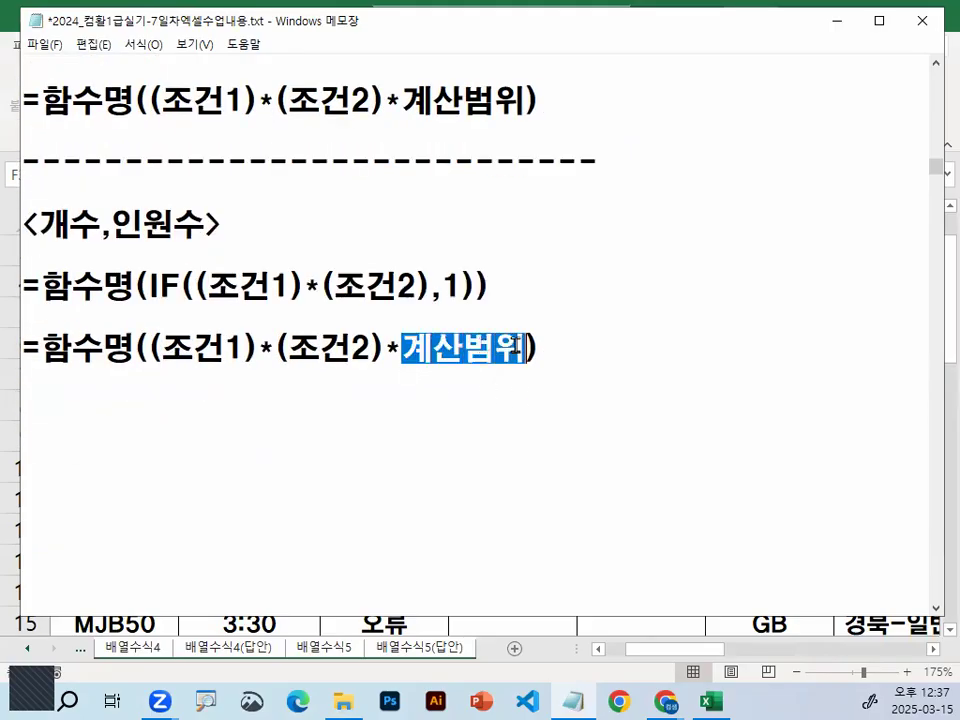
{"action": "type", "text": "1"}
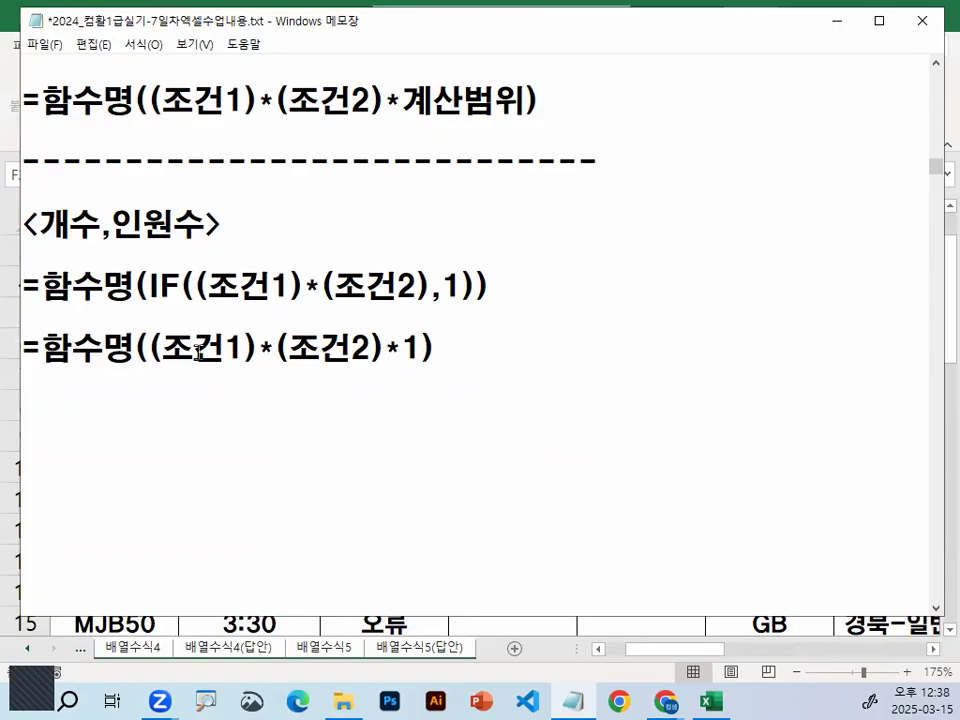
- Duplicate the <개수,인원수> pattern without IF, shorten the copy to "=함수명((조건1)*1)", and reduce the original to "=함수명((조건1)*(조건2))"
{"action": "left_click_drag", "start_coordinate": [147, 348], "coordinate": [5, 350]}
{"action": "key", "text": "ctrl+c"}
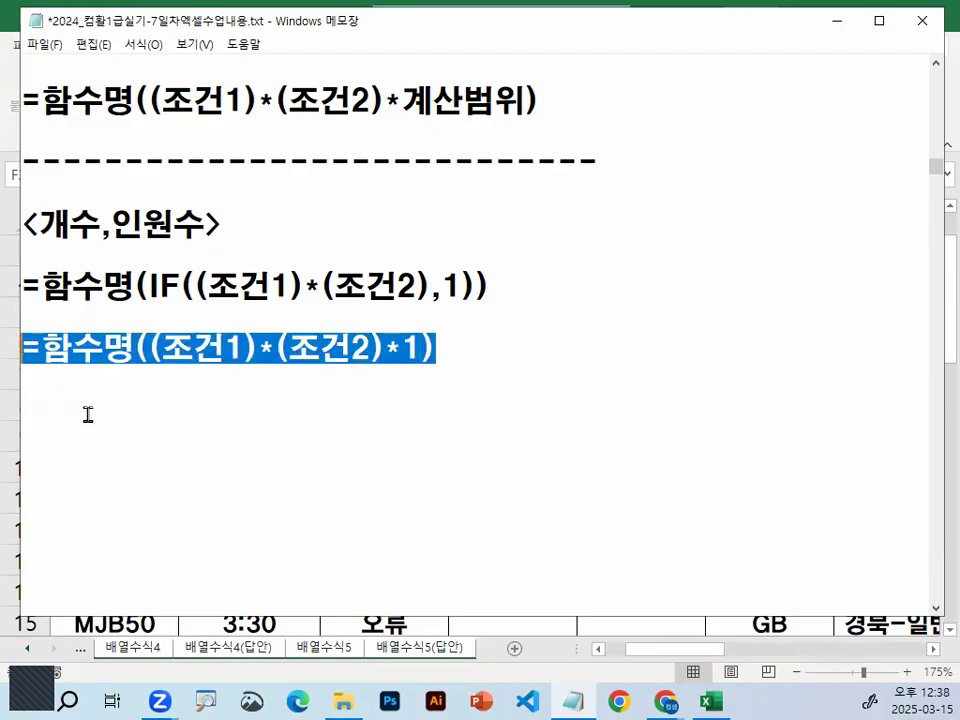
{"action": "left_click", "coordinate": [140, 397]}
{"action": "key", "text": "ctrl+v"}
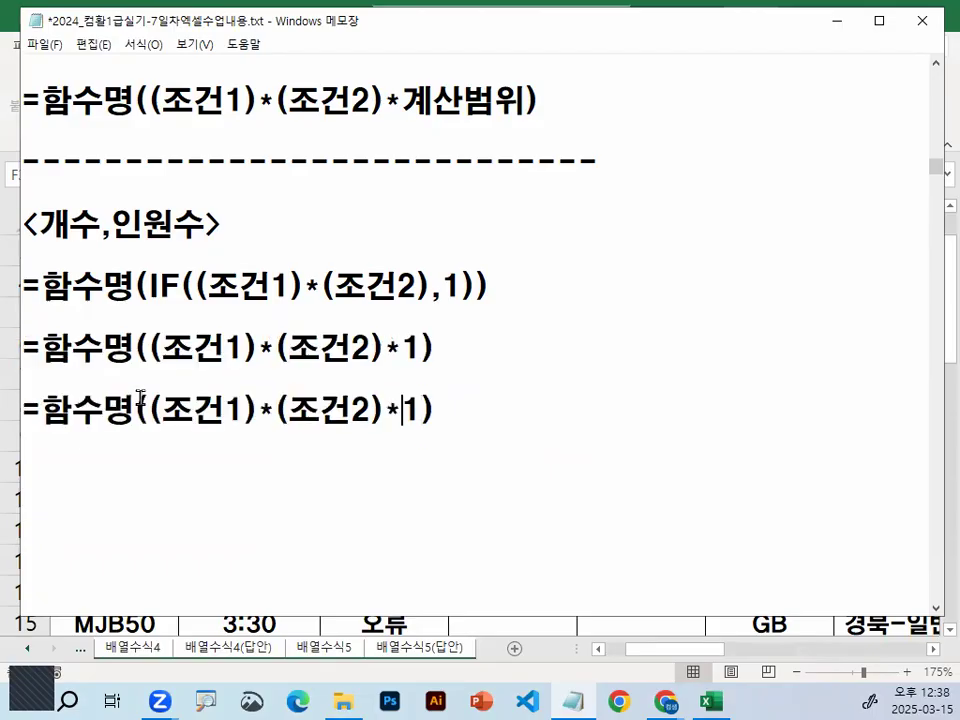
{"action": "key", "text": "Delete"}
{"action": "key", "text": "Delete"}
{"action": "key", "text": "Delete"}
{"action": "key", "text": "Delete"}
{"action": "key", "text": "Delete"}
{"action": "key", "text": "Delete"}
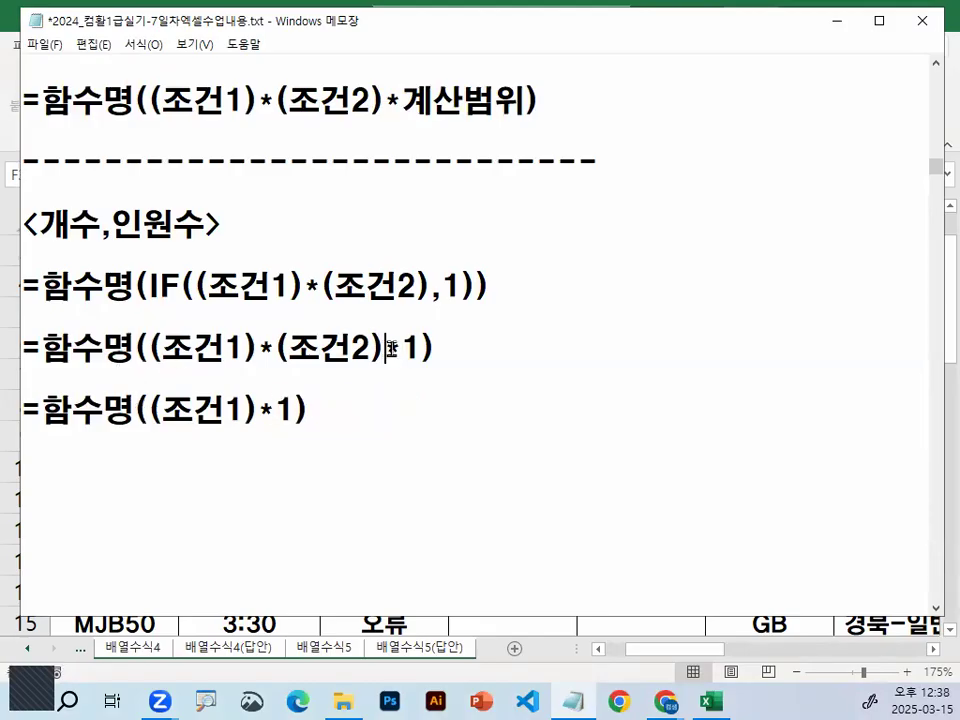
{"action": "key", "text": "Delete"}
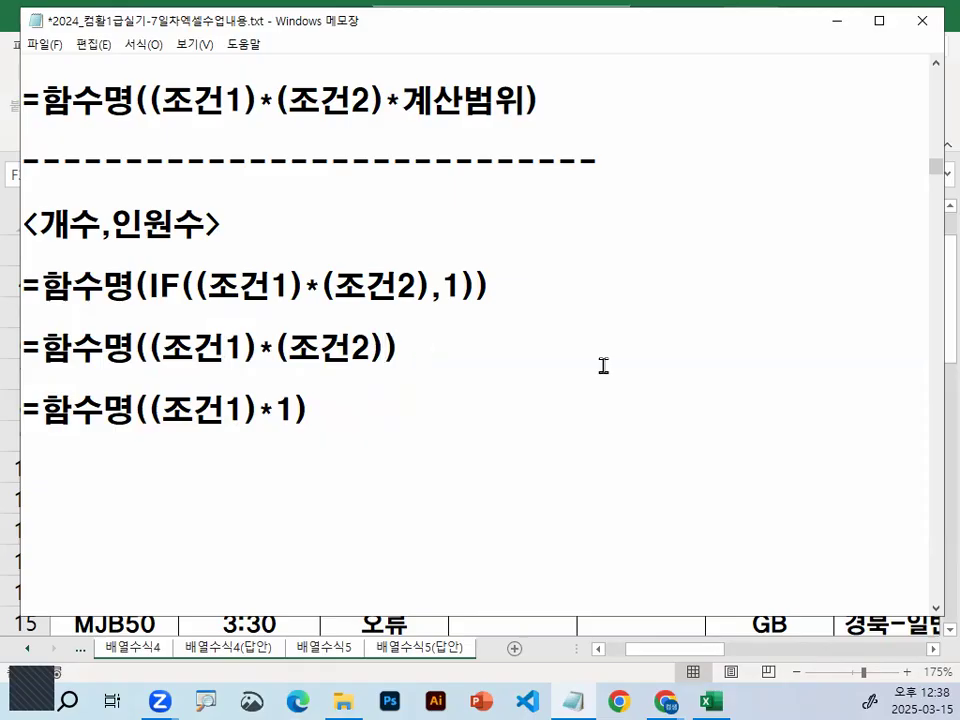
- Circle 조건1 in the first three patterns, underline the conditions in the last two, sketch a mark beside them in red ink, and clear the ink
{"action": "scroll", "coordinate": [382, 318], "scroll_direction": "up", "scroll_amount": 1}
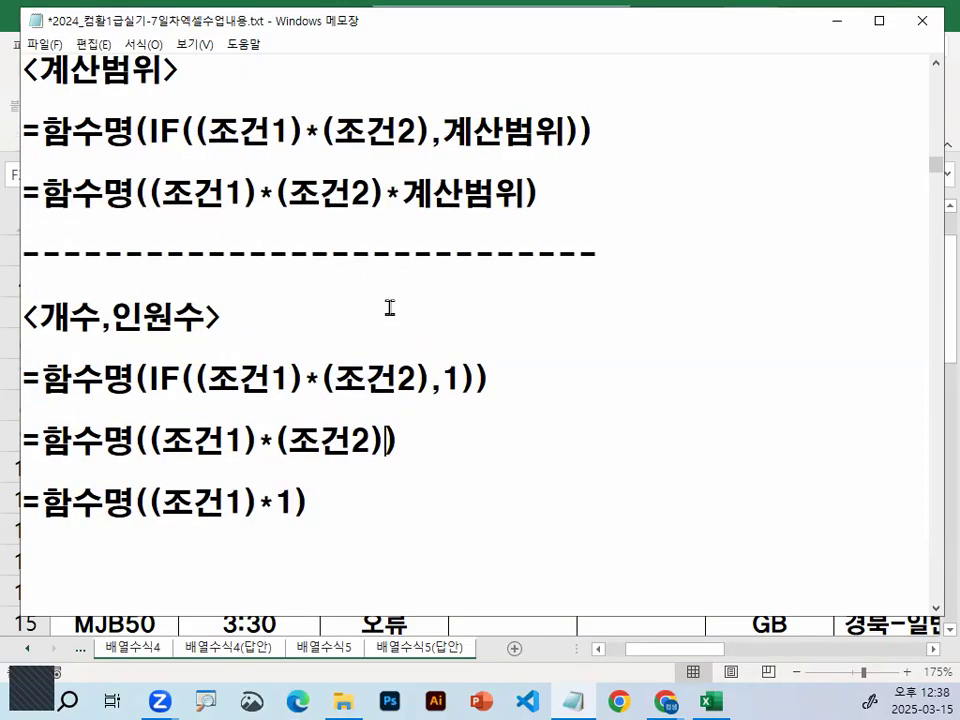
{"action": "left_click_drag", "start_coordinate": [245, 103], "coordinate": [268, 128]}
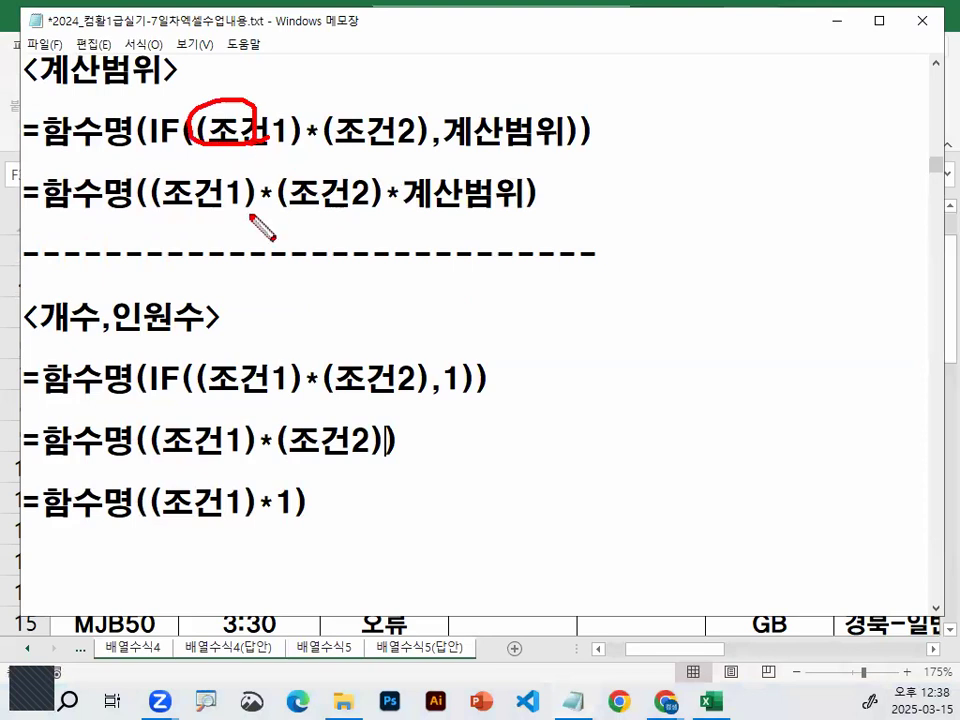
{"action": "left_click_drag", "start_coordinate": [255, 172], "coordinate": [274, 214]}
{"action": "left_click_drag", "start_coordinate": [221, 360], "coordinate": [252, 380]}
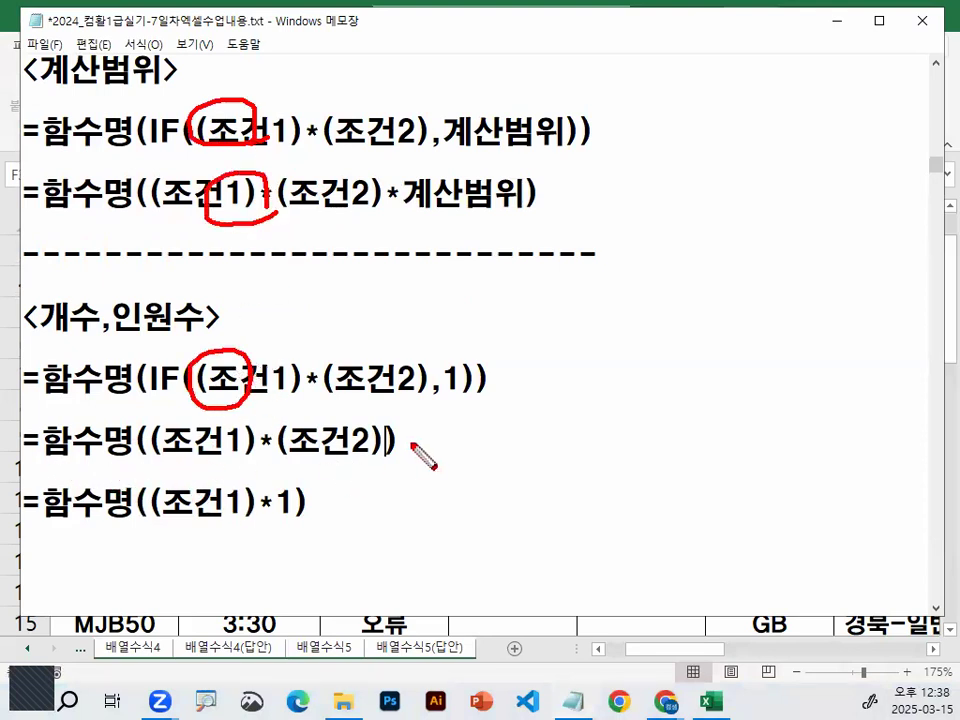
{"action": "left_click_drag", "start_coordinate": [163, 458], "coordinate": [384, 453]}
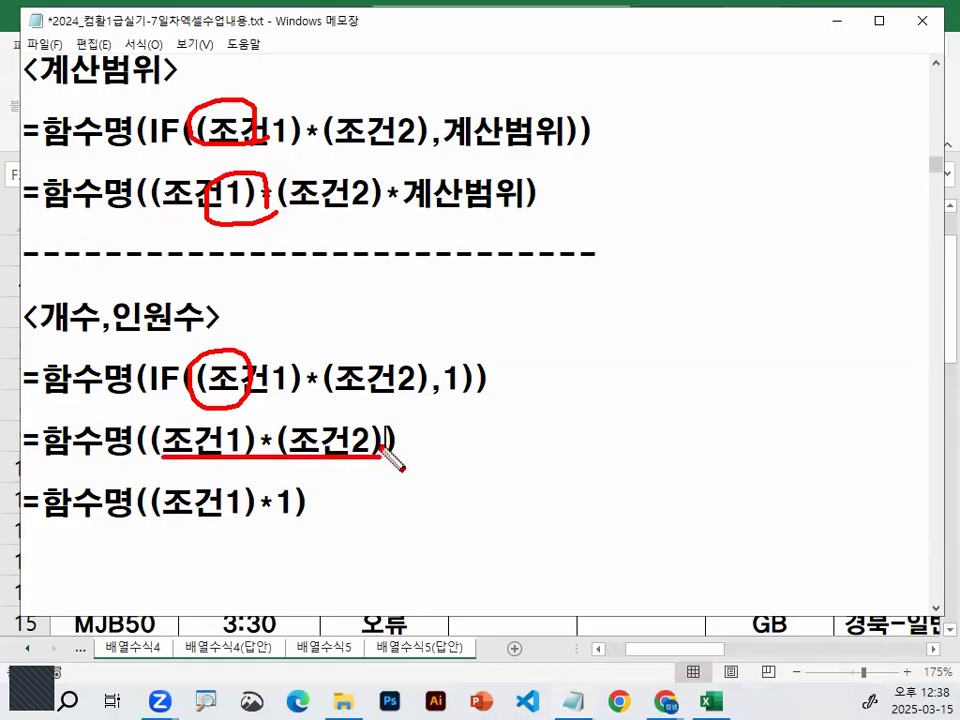
{"action": "left_click_drag", "start_coordinate": [165, 519], "coordinate": [246, 517]}
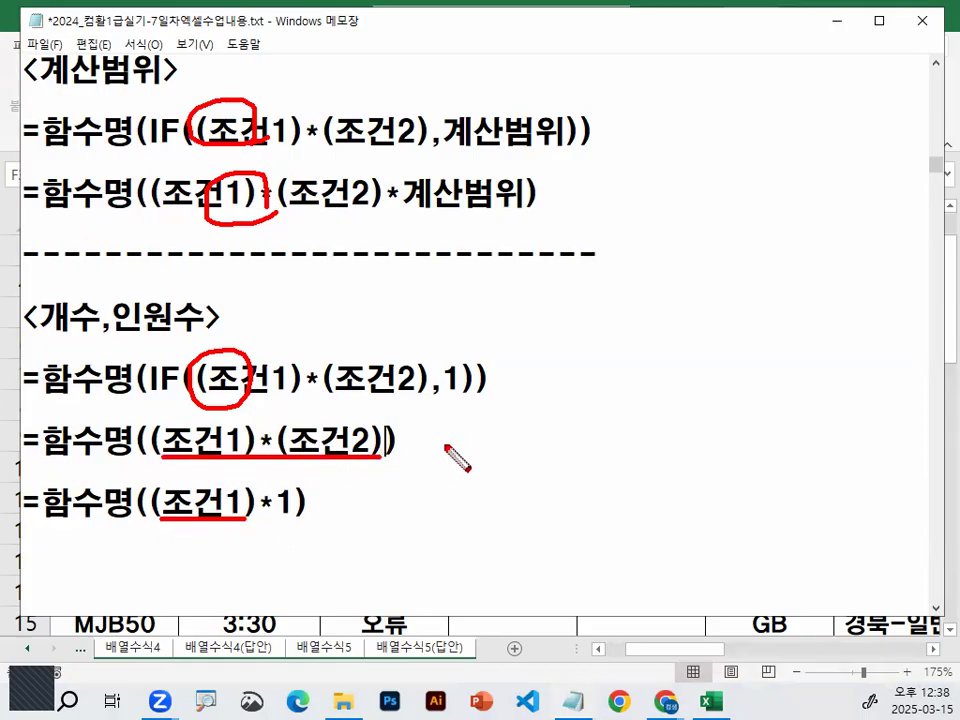
{"action": "mouse_move", "coordinate": [439, 440]}
{"action": "left_mouse_down"}
{"action": "mouse_move", "coordinate": [482, 467]}
{"action": "mouse_move", "coordinate": [490, 452]}
{"action": "left_mouse_up"}
{"action": "left_click_drag", "start_coordinate": [492, 438], "coordinate": [492, 467]}
{"action": "key", "text": "Escape"}
- Append the note "- 조건2개이상인경우 *1 생략가능" to the two-condition pattern without IF under <개수,인원수>
{"action": "key", "text": "End"}
{"action": "type", "text": "- 조건"}
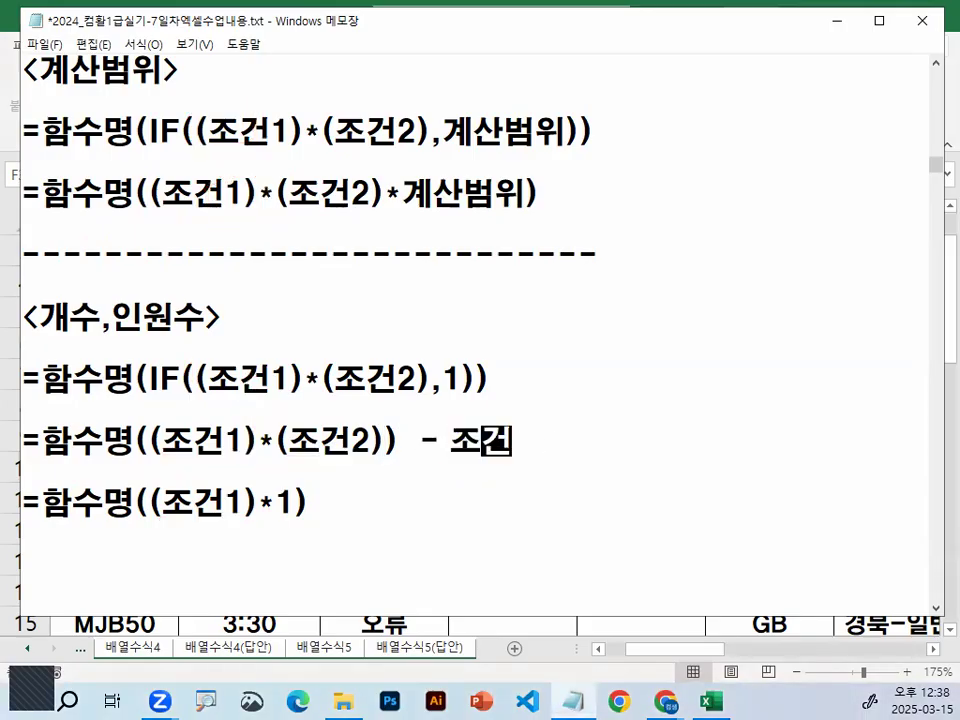
{"action": "type", "text": "2개"}
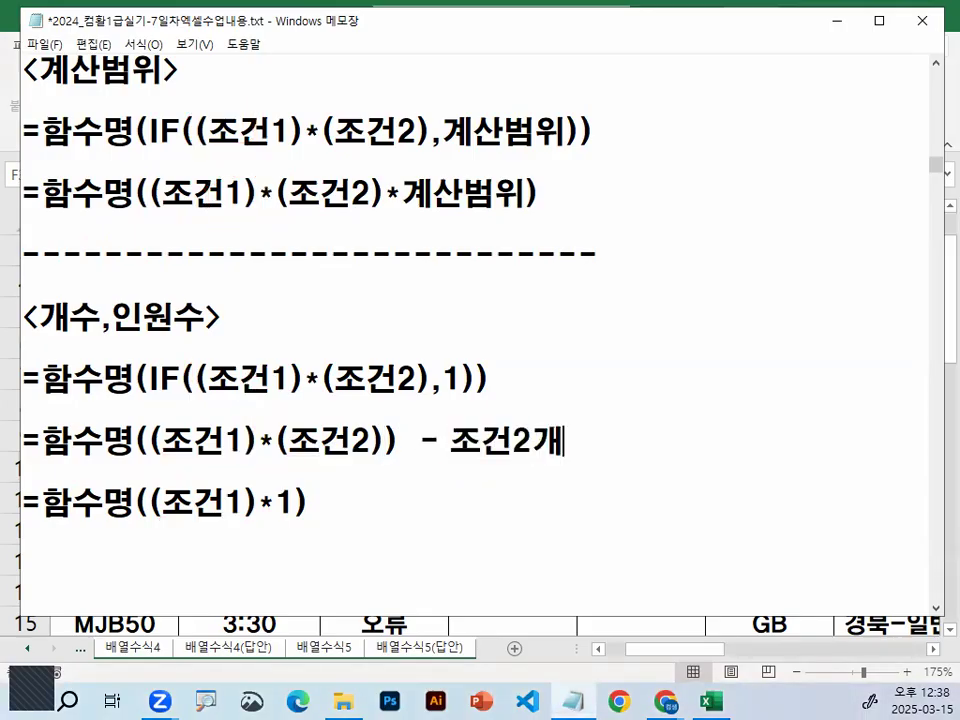
{"action": "type", "text": "이상이ㄴ경우 "}
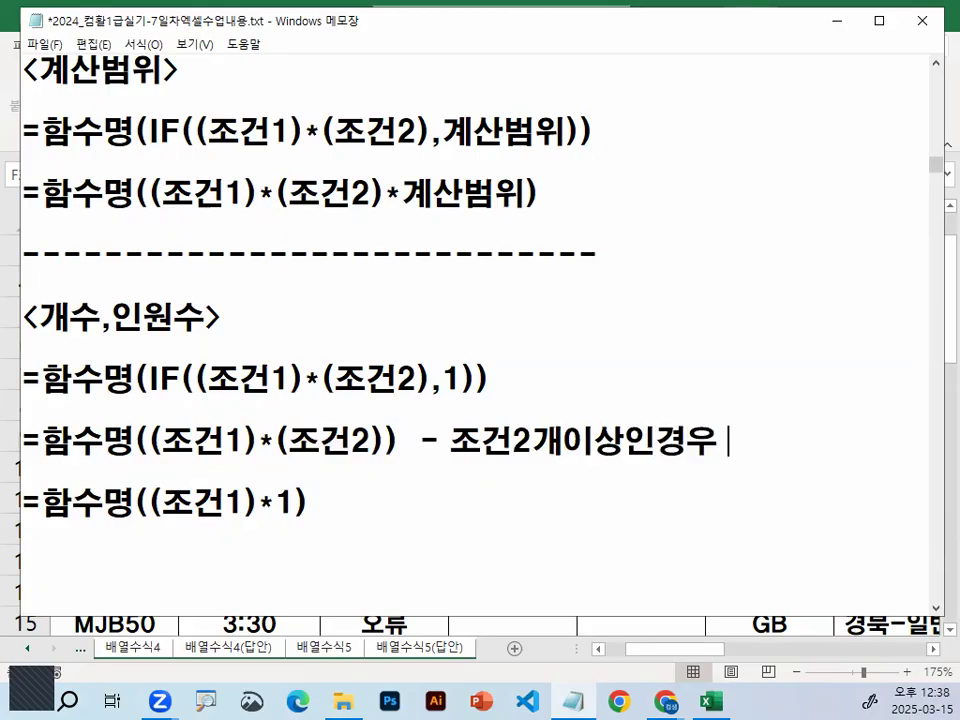
{"action": "type", "text": "*1 새ㅇ"}
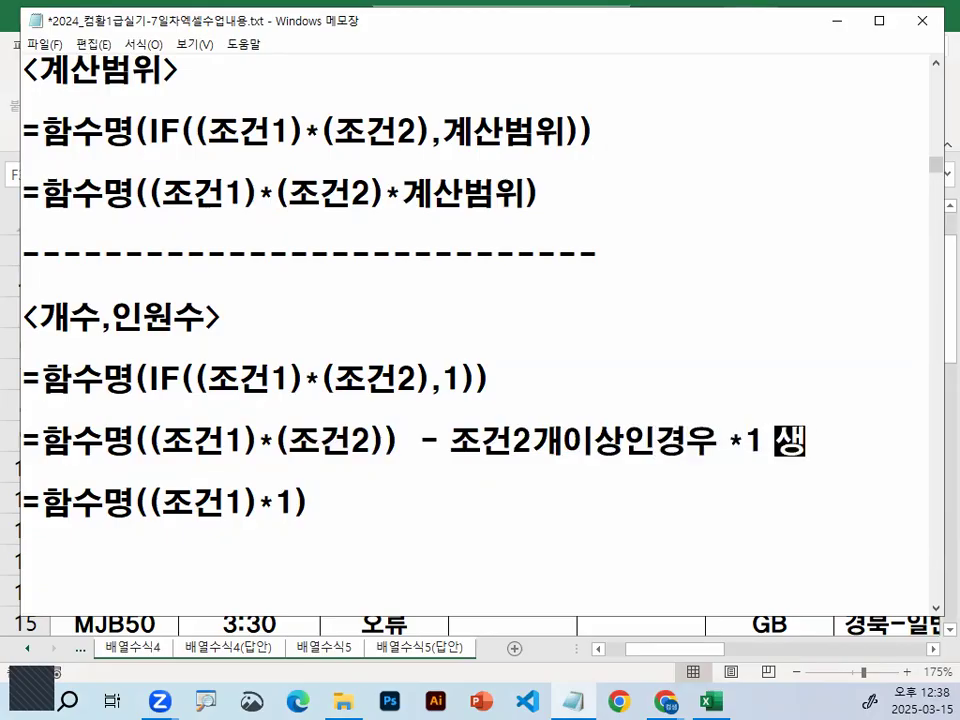
{"action": "type", "text": "략가느"}
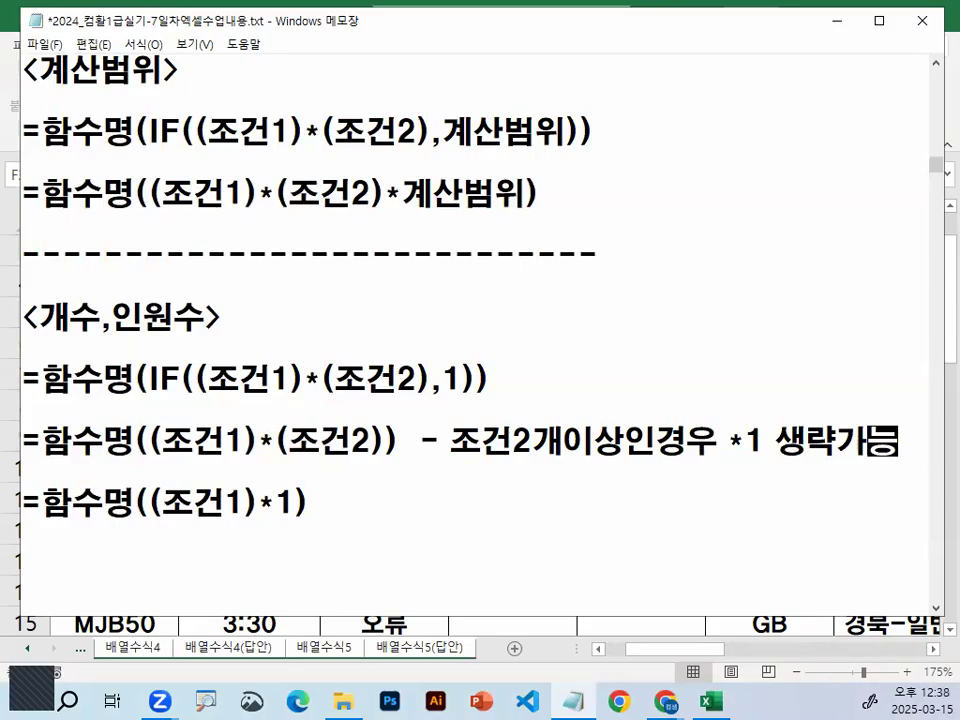
- Highlight *1 and (조건1) in the single-condition pattern, and sketch "T*1 → 1" below it in red ink
{"action": "scroll", "coordinate": [593, 388], "scroll_direction": "down", "scroll_amount": 1}
{"action": "left_click_drag", "start_coordinate": [260, 412], "coordinate": [290, 410]}
{"action": "left_click_drag", "start_coordinate": [150, 410], "coordinate": [258, 410]}
{"action": "mouse_move", "coordinate": [182, 447]}
{"action": "left_mouse_down"}
{"action": "mouse_move", "coordinate": [226, 441]}
{"action": "mouse_move", "coordinate": [208, 474]}
{"action": "mouse_move", "coordinate": [180, 469]}
{"action": "mouse_move", "coordinate": [219, 426]}
{"action": "mouse_move", "coordinate": [266, 472]}
{"action": "mouse_move", "coordinate": [250, 472]}
{"action": "mouse_move", "coordinate": [372, 462]}
{"action": "mouse_move", "coordinate": [364, 476]}
{"action": "left_mouse_up"}
{"action": "left_click_drag", "start_coordinate": [403, 438], "coordinate": [402, 485]}
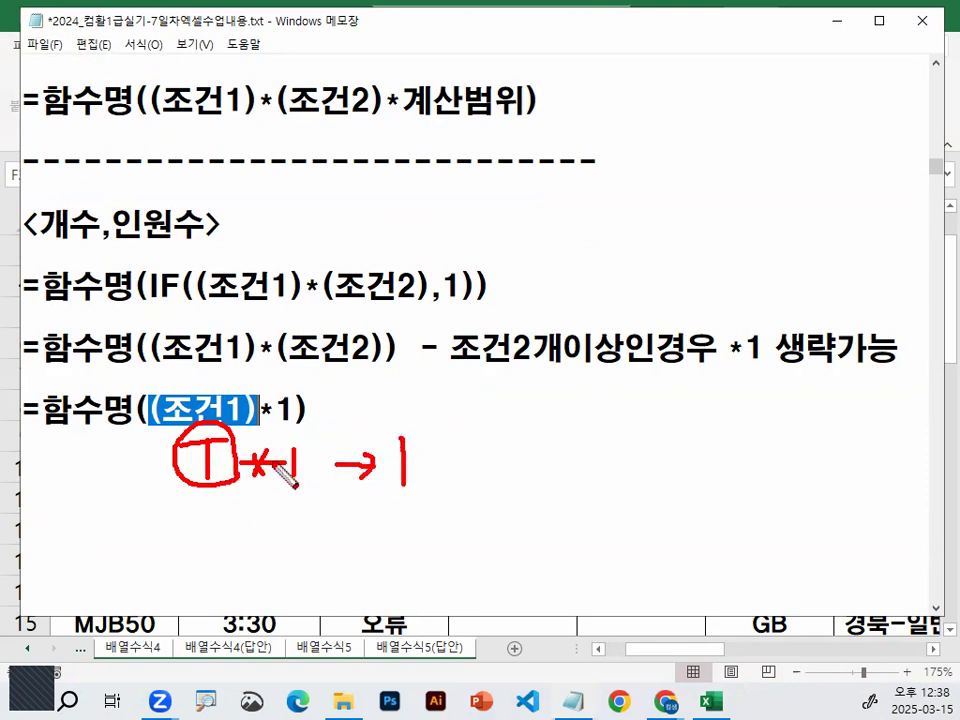
- Circle *1 and T in the red sketch below the single-condition pattern, and clear the ink
{"action": "mouse_move", "coordinate": [262, 442]}
{"action": "left_mouse_down"}
{"action": "mouse_move", "coordinate": [238, 468]}
{"action": "mouse_move", "coordinate": [288, 490]}
{"action": "mouse_move", "coordinate": [298, 463]}
{"action": "left_mouse_up"}
{"action": "mouse_move", "coordinate": [226, 440]}
{"action": "left_mouse_down"}
{"action": "mouse_move", "coordinate": [176, 460]}
{"action": "mouse_move", "coordinate": [237, 468]}
{"action": "left_mouse_up"}
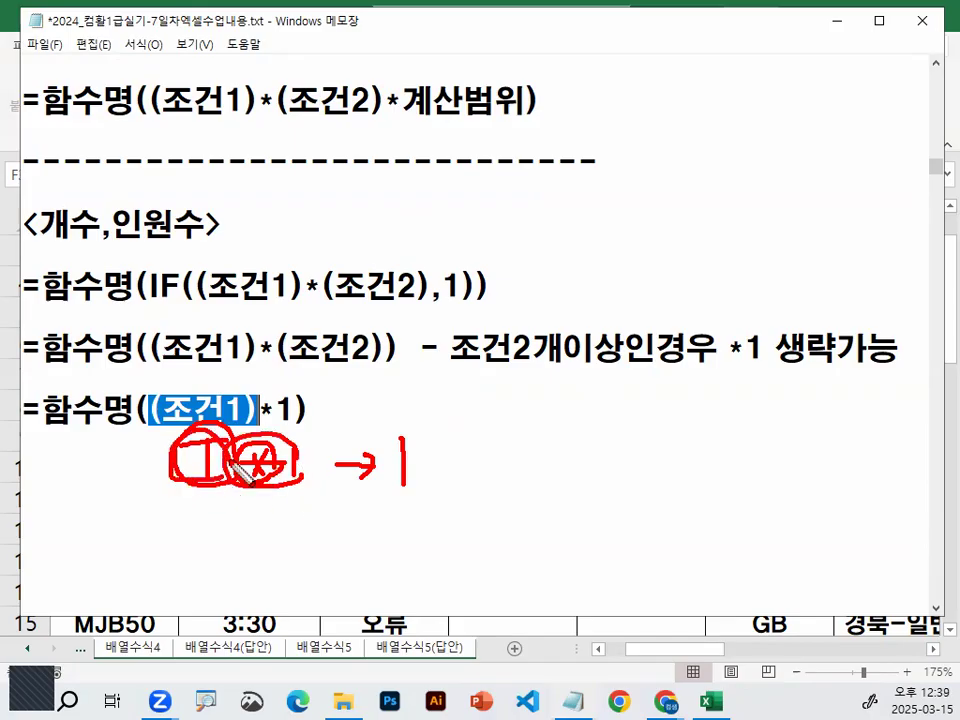
{"action": "left_click_drag", "start_coordinate": [444, 497], "coordinate": [410, 440]}
{"action": "key", "text": "Escape"}
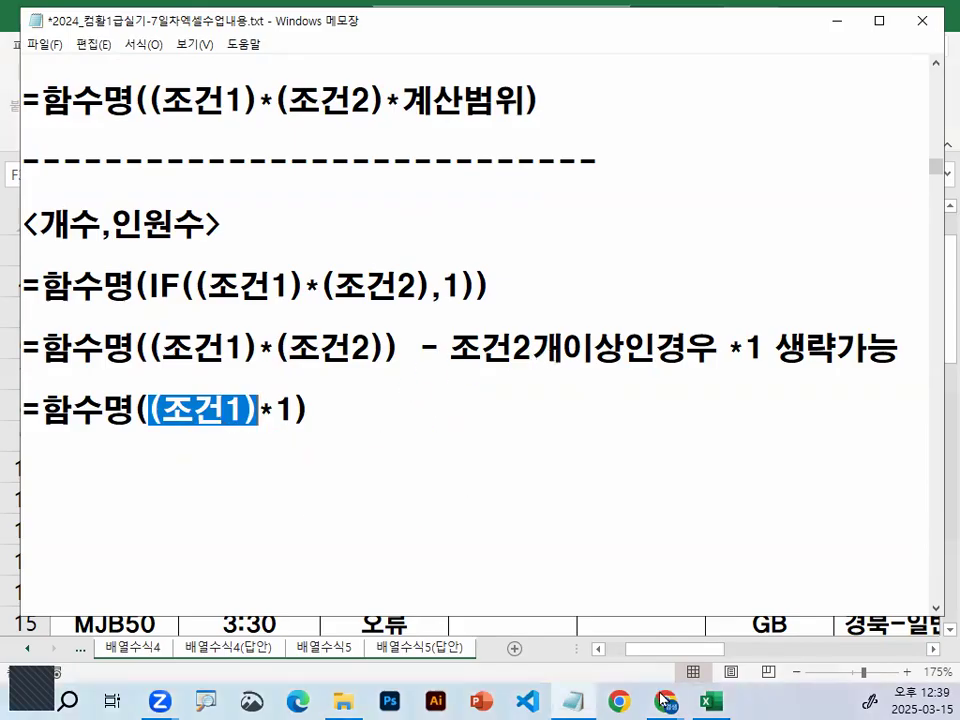
- Switch to Excel and enter TRUE, FALSE and TRUE in the empty cells E50:E52
{"action": "left_click", "coordinate": [714, 700]}
{"action": "scroll", "coordinate": [555, 433], "scroll_direction": "down", "scroll_amount": 15}
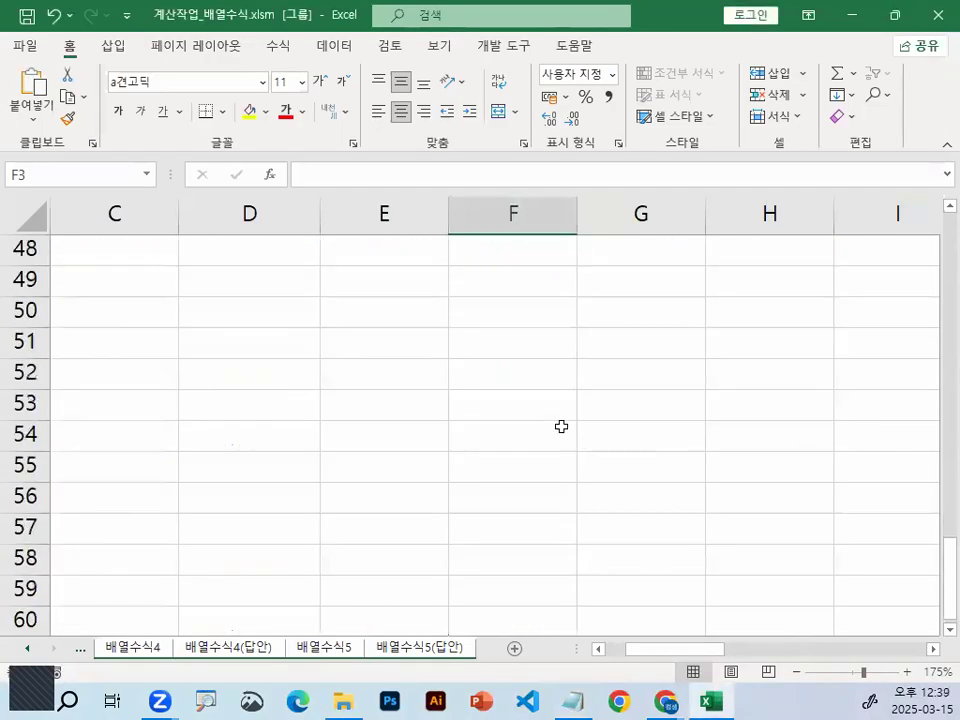
{"action": "left_click", "coordinate": [366, 318]}
{"action": "type", "text": "true"}
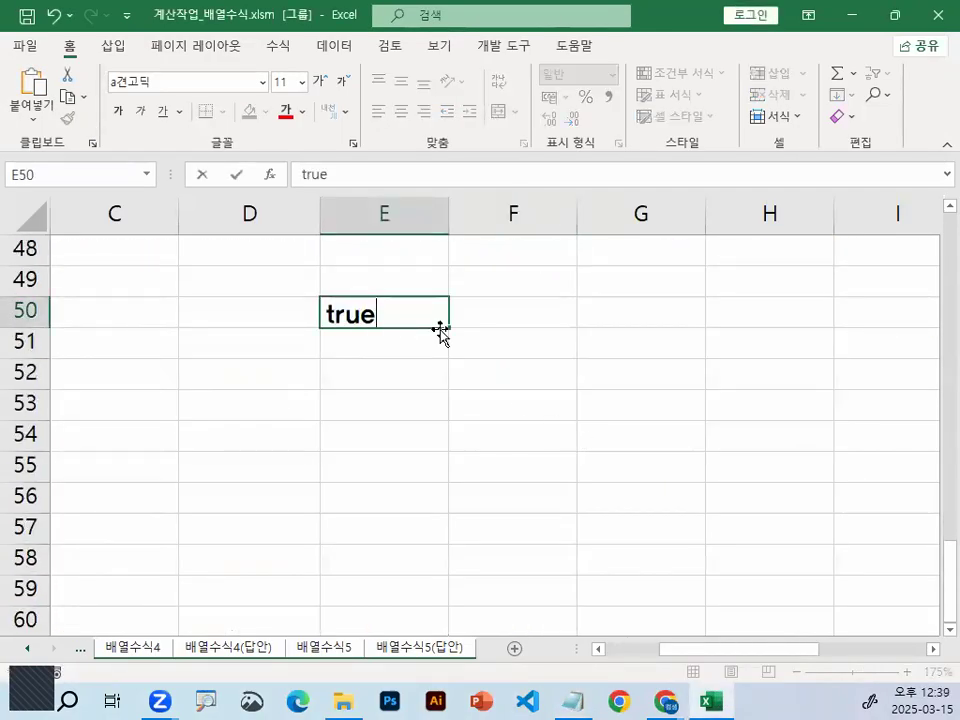
{"action": "key", "text": "Return"}
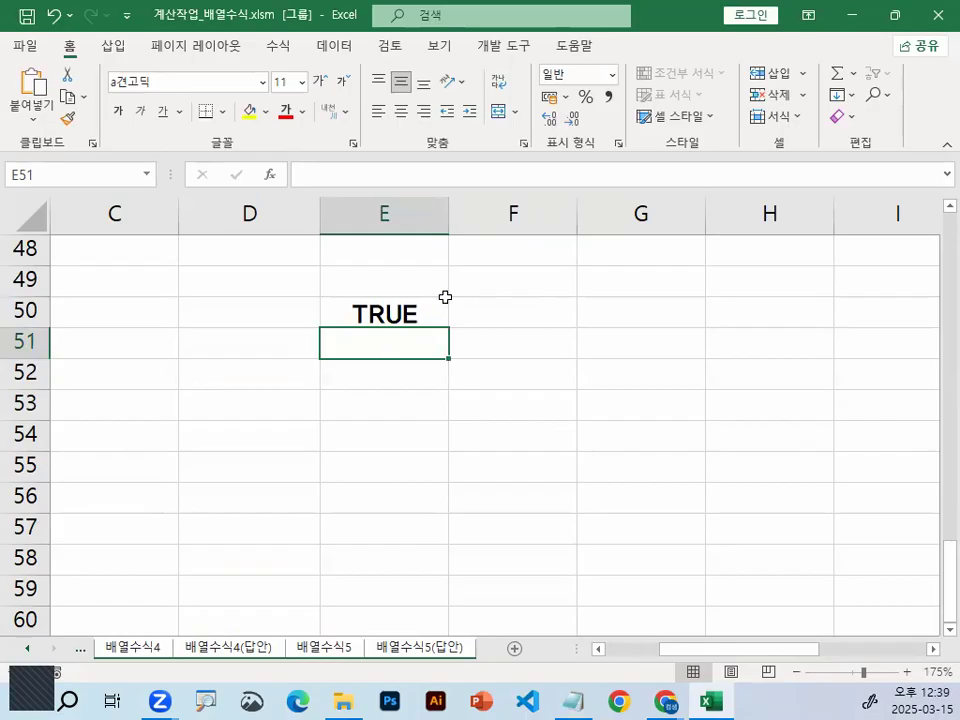
{"action": "left_click", "coordinate": [476, 313]}
{"action": "left_click", "coordinate": [366, 313]}
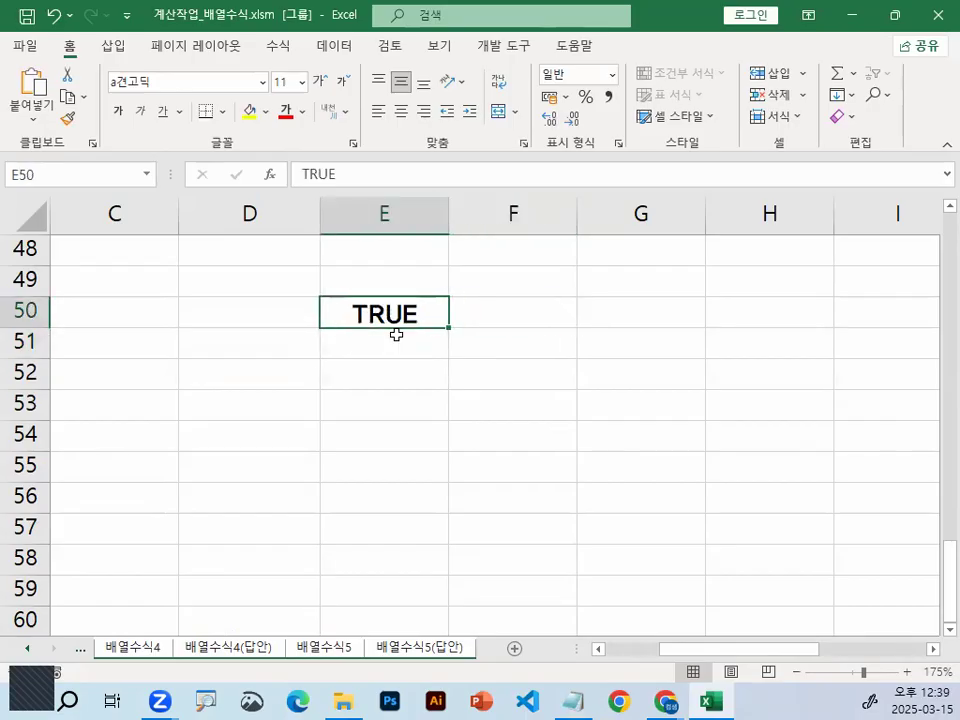
{"action": "left_click_drag", "start_coordinate": [447, 328], "coordinate": [446, 399]}
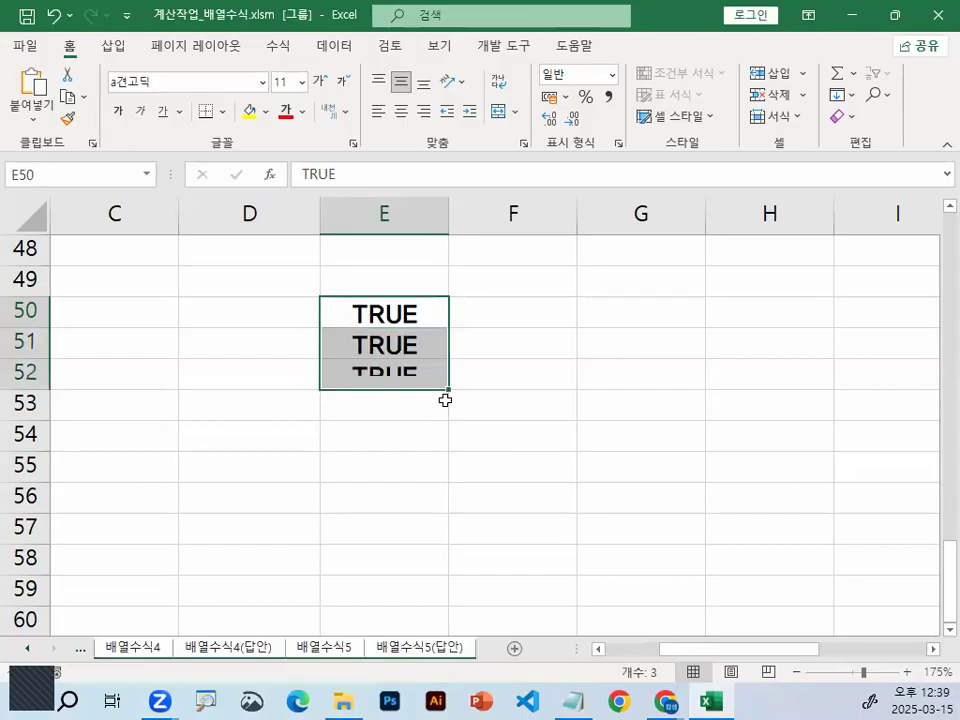
{"action": "left_click", "coordinate": [390, 344]}
{"action": "type", "text": "f"}
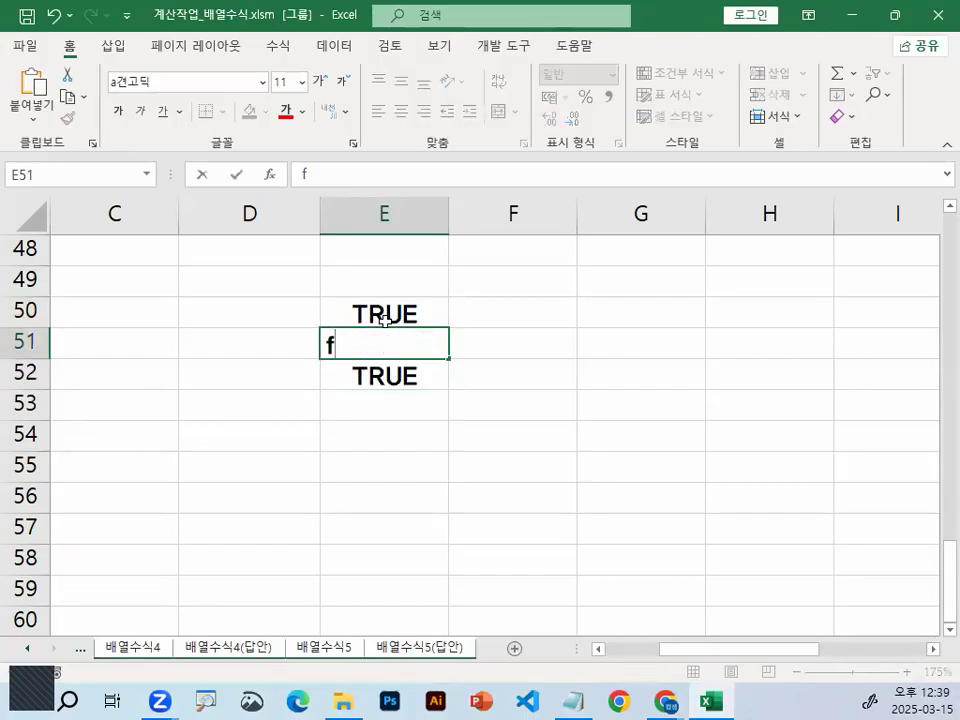
{"action": "type", "text": "alse"}
{"action": "key", "text": "Return"}
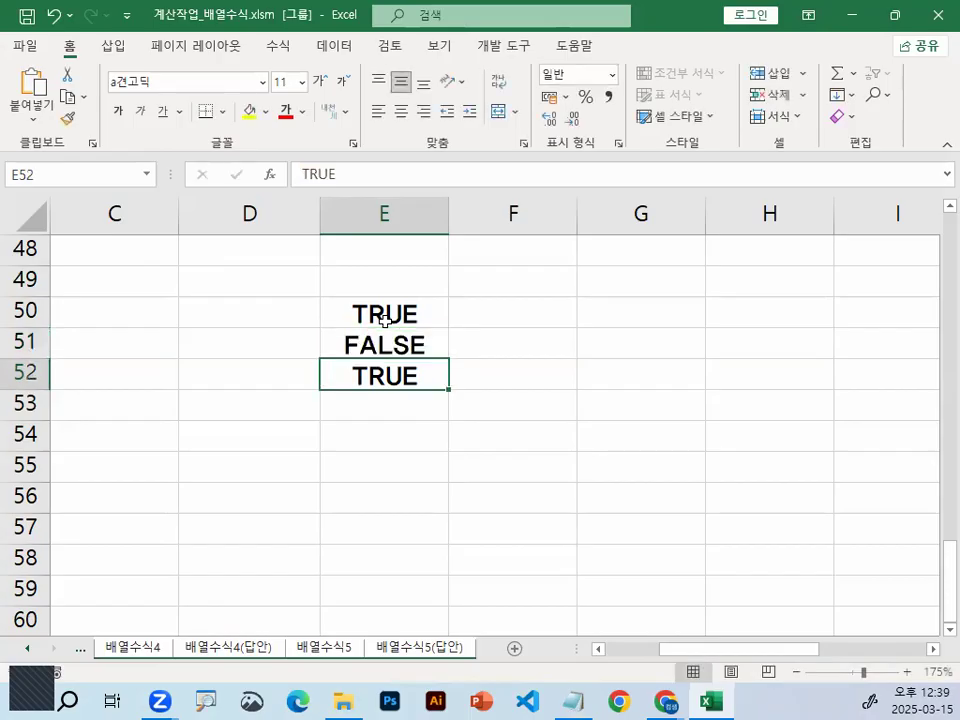
- Select E50:E52, box the range and tick its two TRUE values in red ink, and clear the ink
{"action": "left_click_drag", "start_coordinate": [368, 314], "coordinate": [374, 366]}
{"action": "mouse_move", "coordinate": [311, 298]}
{"action": "left_mouse_down"}
{"action": "mouse_move", "coordinate": [457, 306]}
{"action": "mouse_move", "coordinate": [416, 390]}
{"action": "mouse_move", "coordinate": [302, 390]}
{"action": "left_mouse_up"}
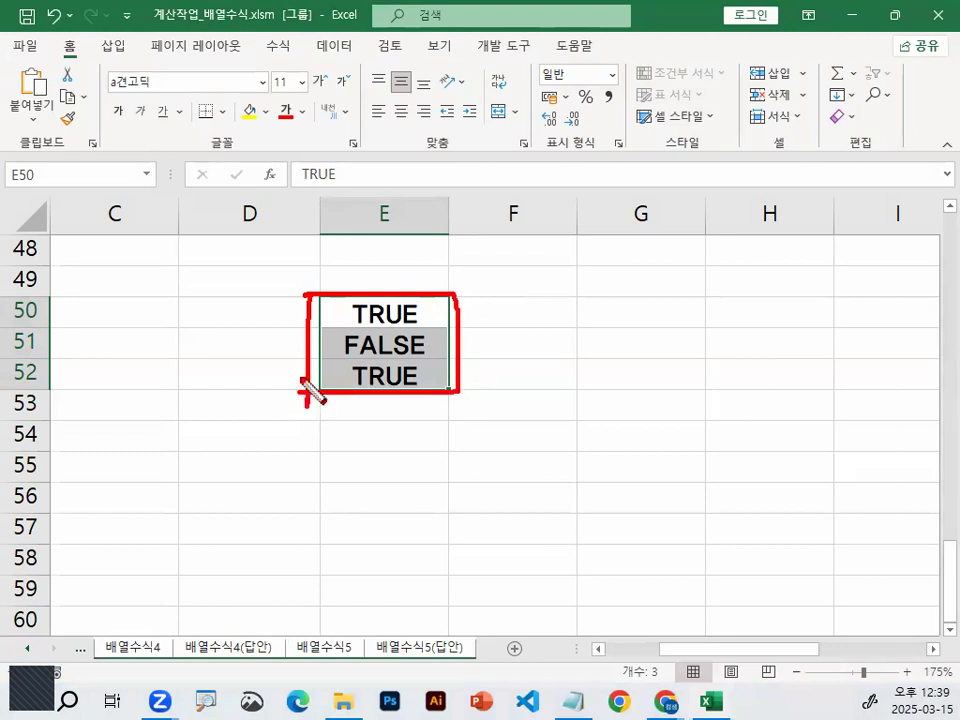
{"action": "left_click_drag", "start_coordinate": [338, 279], "coordinate": [412, 252]}
{"action": "left_click_drag", "start_coordinate": [345, 377], "coordinate": [372, 325]}
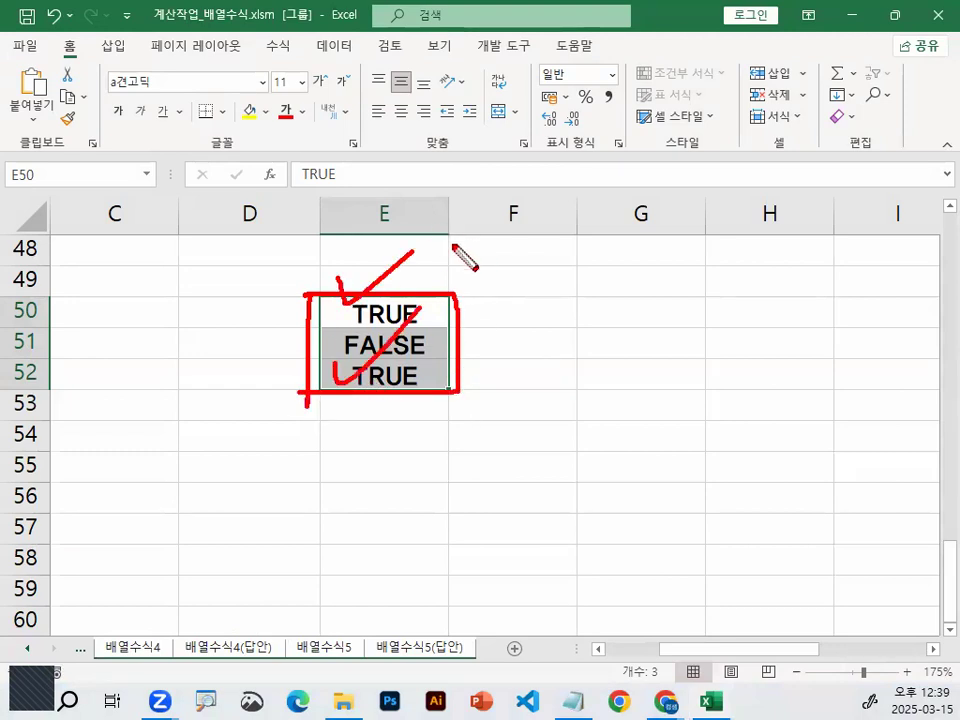
{"action": "key", "text": "Escape"}
- Enter =SUM(E50:E52) in D54, marking the TRUE values and crossing out the formula in temporary red ink while composing it
{"action": "left_click", "coordinate": [230, 428]}
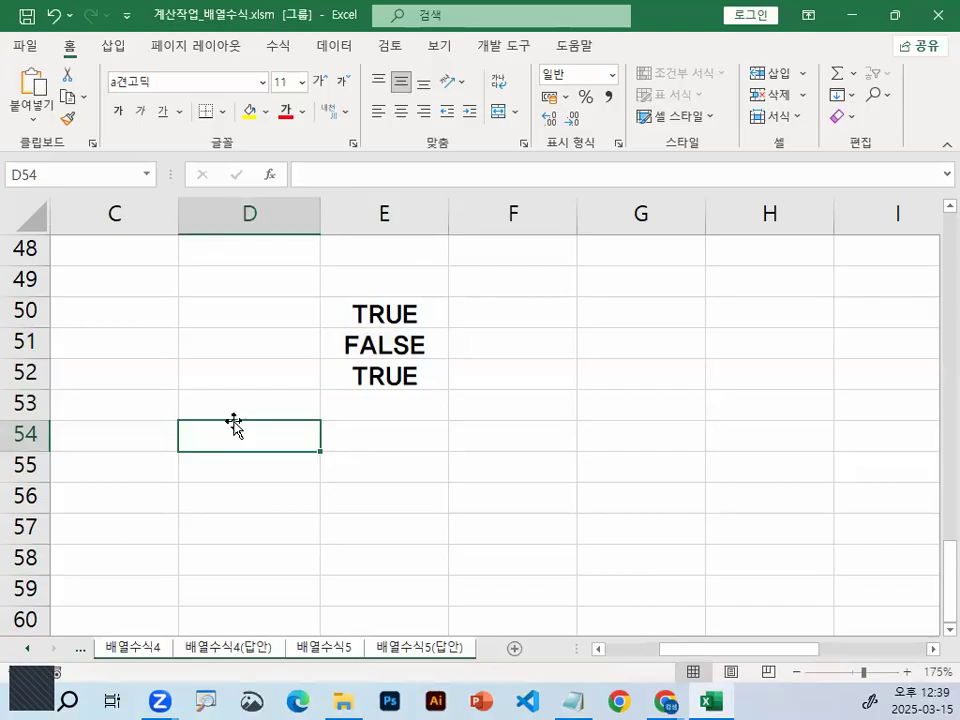
{"action": "type", "text": "=sum"}
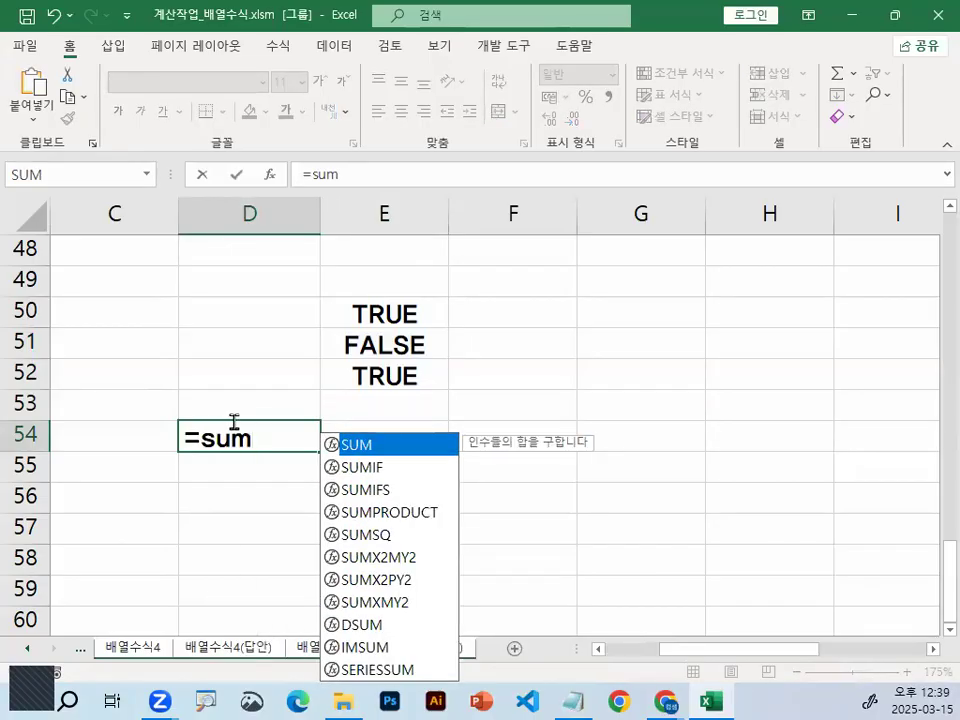
{"action": "type", "text": "("}
{"action": "mouse_move", "coordinate": [390, 315]}
{"action": "left_mouse_down"}
{"action": "mouse_move", "coordinate": [388, 370]}
{"action": "mouse_move", "coordinate": [334, 365]}
{"action": "mouse_move", "coordinate": [444, 353]}
{"action": "left_mouse_up"}
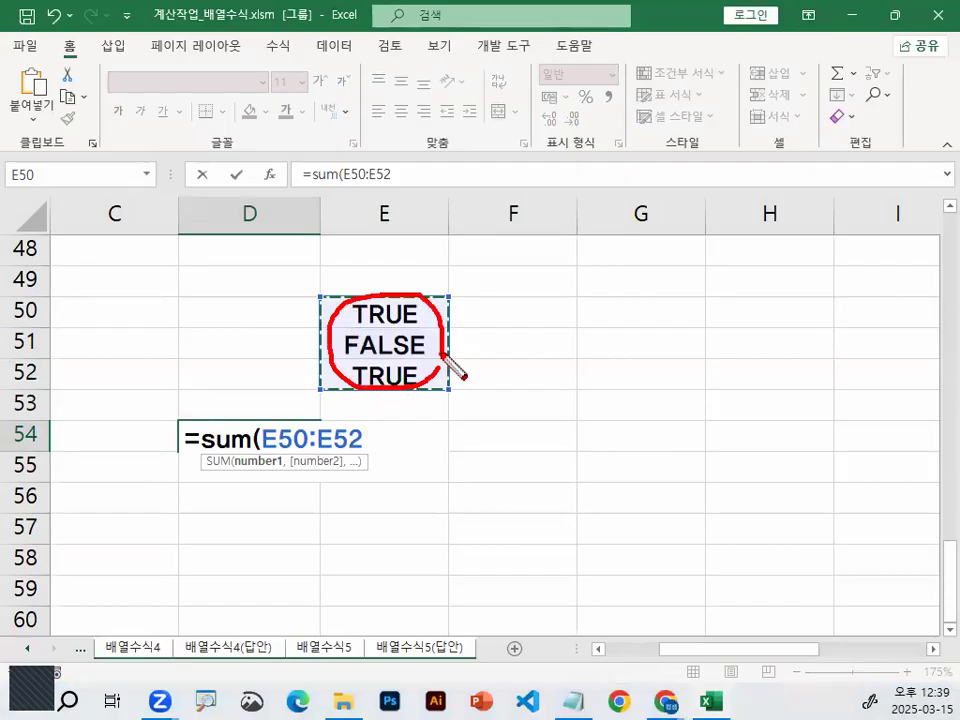
{"action": "key", "text": "e"}
{"action": "left_click_drag", "start_coordinate": [343, 306], "coordinate": [380, 250]}
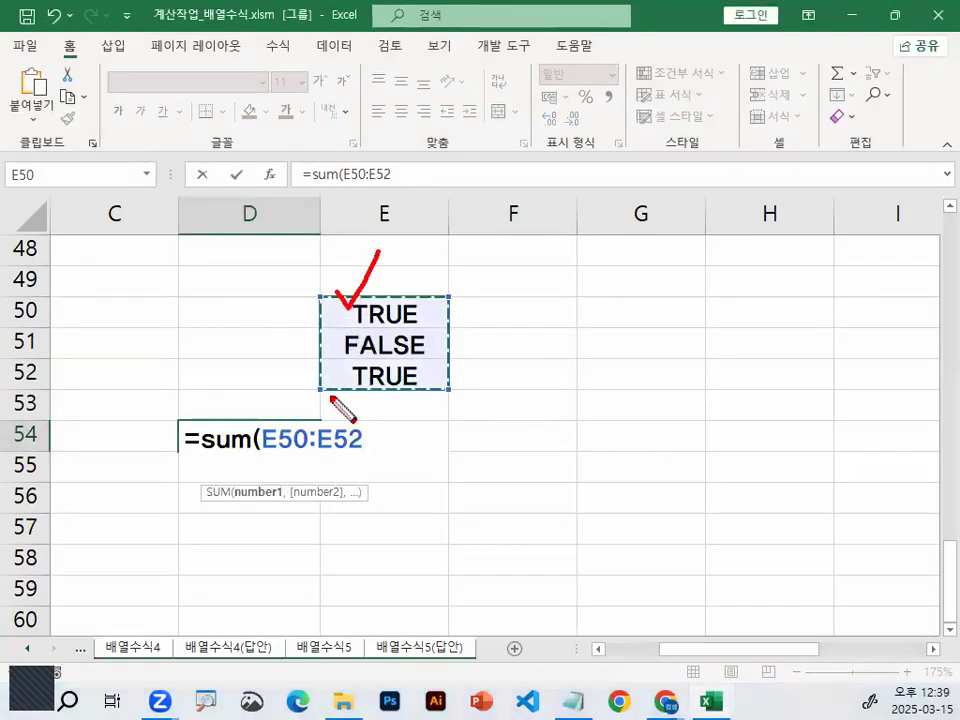
{"action": "left_click_drag", "start_coordinate": [331, 368], "coordinate": [372, 322]}
{"action": "left_click_drag", "start_coordinate": [199, 461], "coordinate": [250, 458]}
{"action": "mouse_move", "coordinate": [330, 462]}
{"action": "left_mouse_down"}
{"action": "mouse_move", "coordinate": [275, 460]}
{"action": "mouse_move", "coordinate": [388, 454]}
{"action": "left_mouse_up"}
{"action": "left_click_drag", "start_coordinate": [437, 405], "coordinate": [405, 454]}
{"action": "left_click_drag", "start_coordinate": [402, 408], "coordinate": [437, 459]}
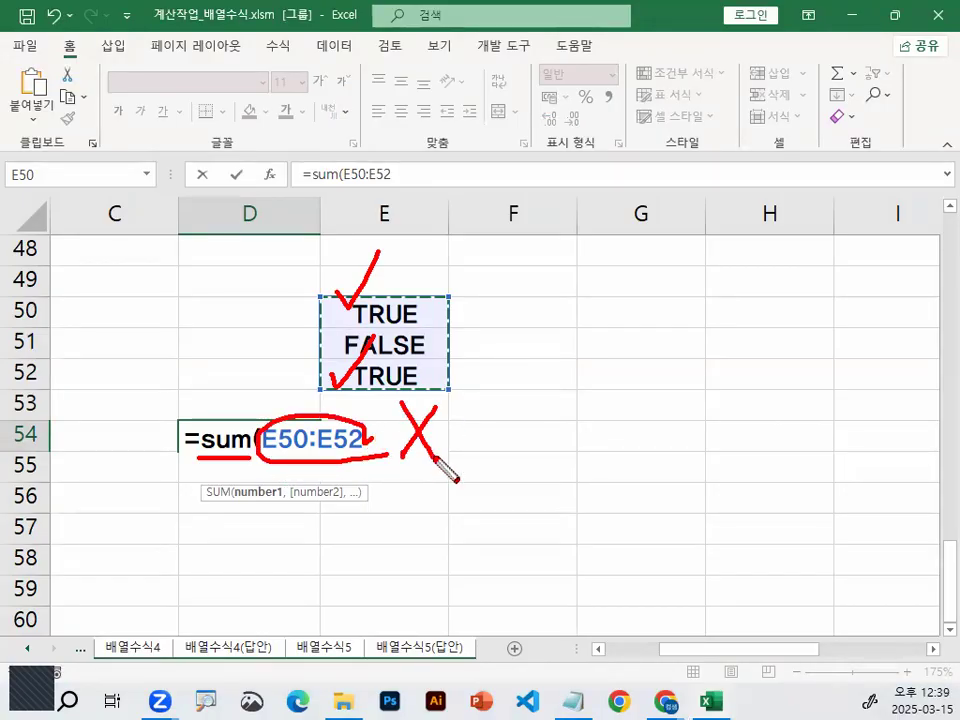
{"action": "key", "text": "Escape"}
{"action": "type", "text": ")"}
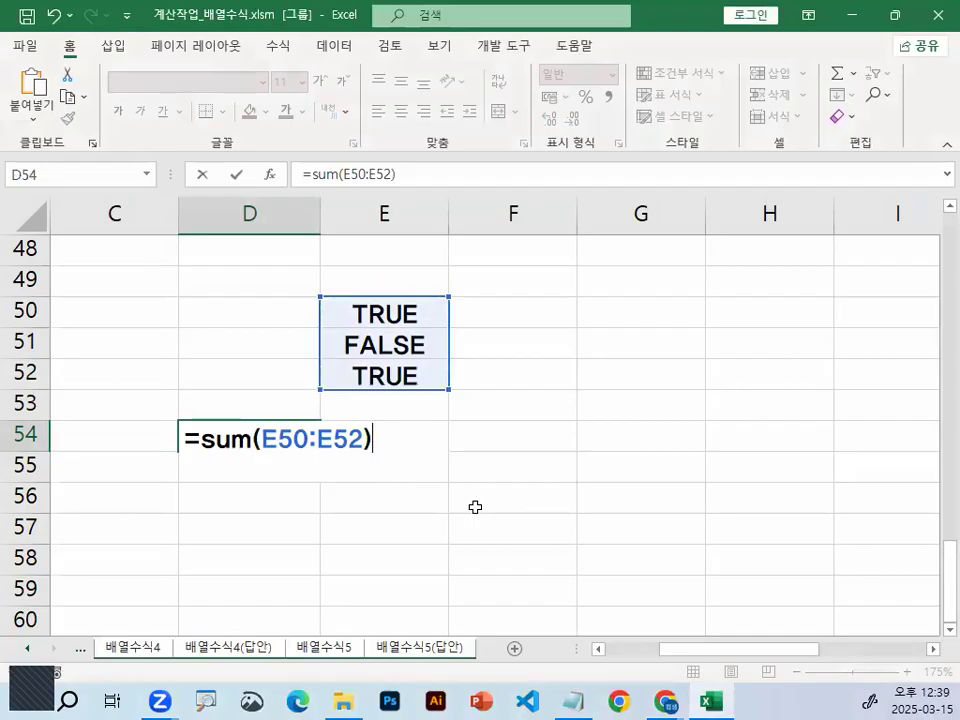
{"action": "key", "text": "Return"}
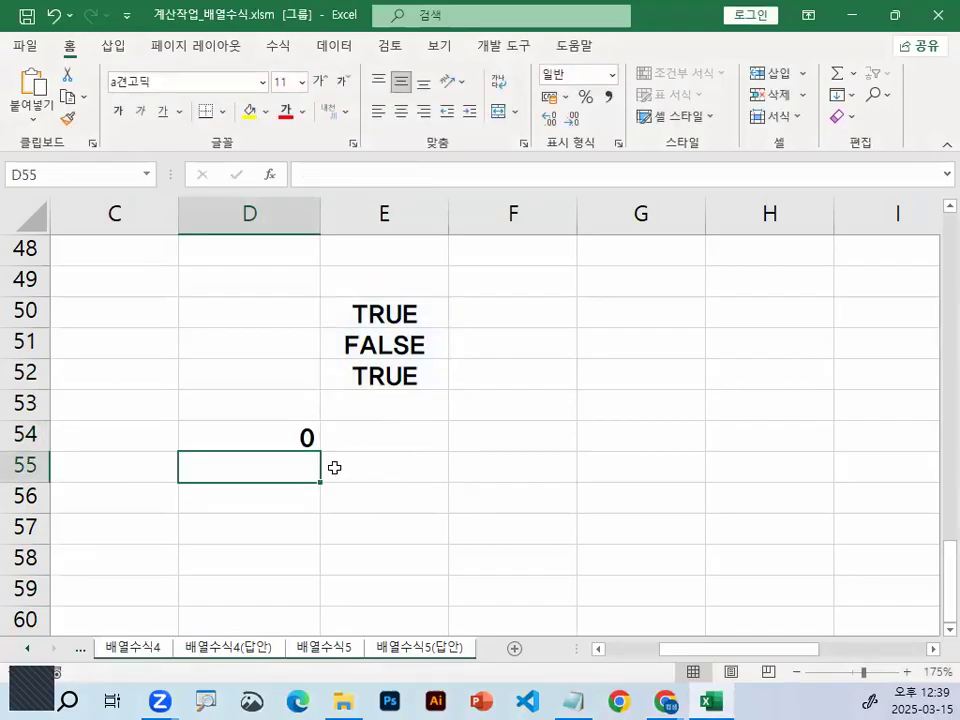
- Enter 1 in each of the cells F50:F52 beside the logical values
{"action": "left_click", "coordinate": [296, 437]}
{"action": "double_click", "coordinate": [519, 307]}
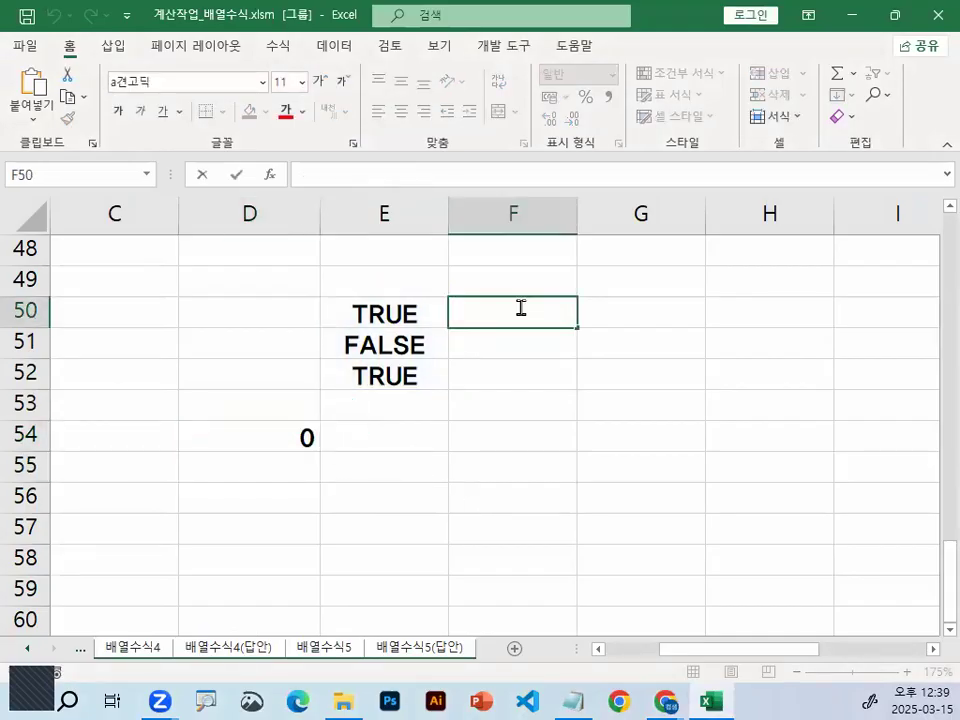
{"action": "key", "text": "Return"}
{"action": "type", "text": "1"}
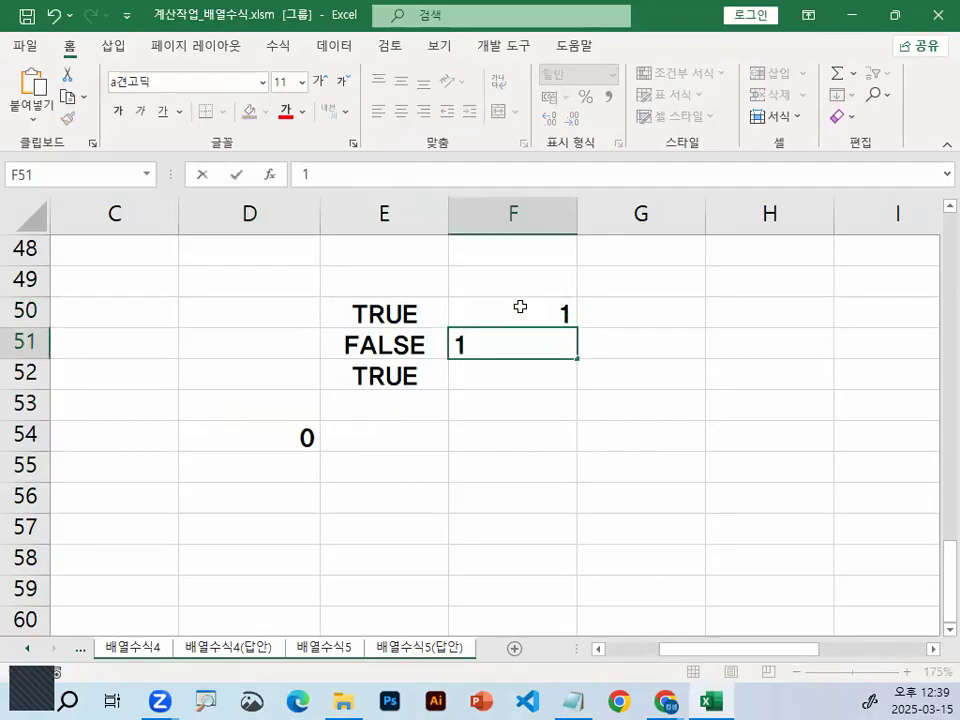
{"action": "key", "text": "Return"}
{"action": "type", "text": "1"}
{"action": "key", "text": "Return"}
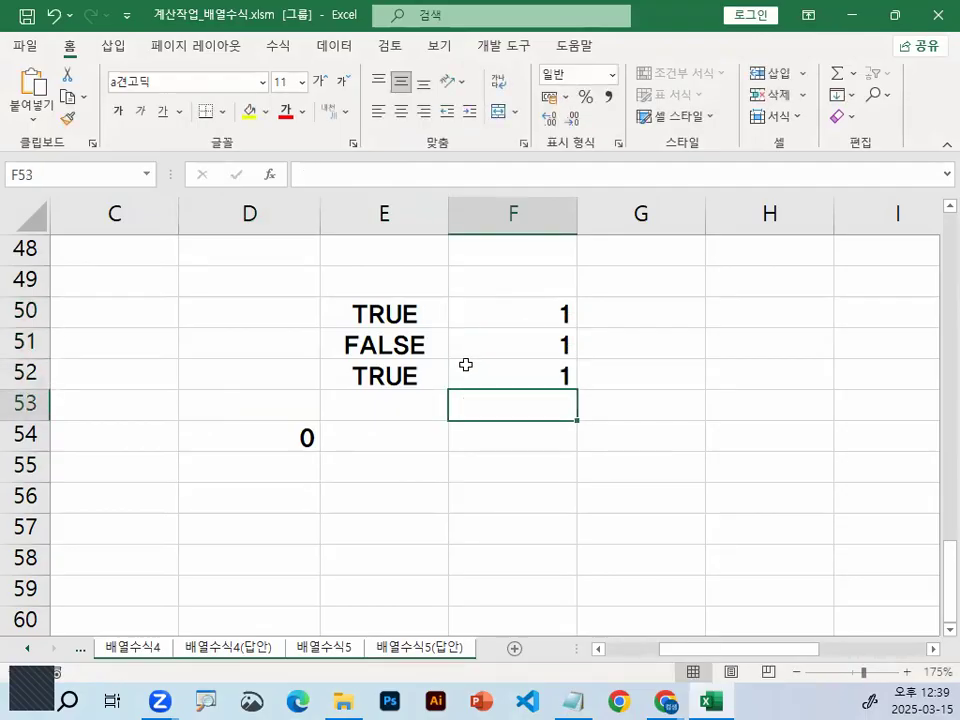
- Bracket the logical values and sketch a multiplication mark before the ones in red ink, and clear the ink
{"action": "mouse_move", "coordinate": [341, 288]}
{"action": "left_mouse_down"}
{"action": "mouse_move", "coordinate": [333, 330]}
{"action": "mouse_move", "coordinate": [345, 376]}
{"action": "left_mouse_up"}
{"action": "left_click_drag", "start_coordinate": [420, 283], "coordinate": [460, 387]}
{"action": "mouse_move", "coordinate": [482, 302]}
{"action": "left_mouse_down"}
{"action": "mouse_move", "coordinate": [498, 318]}
{"action": "mouse_move", "coordinate": [487, 321]}
{"action": "left_mouse_up"}
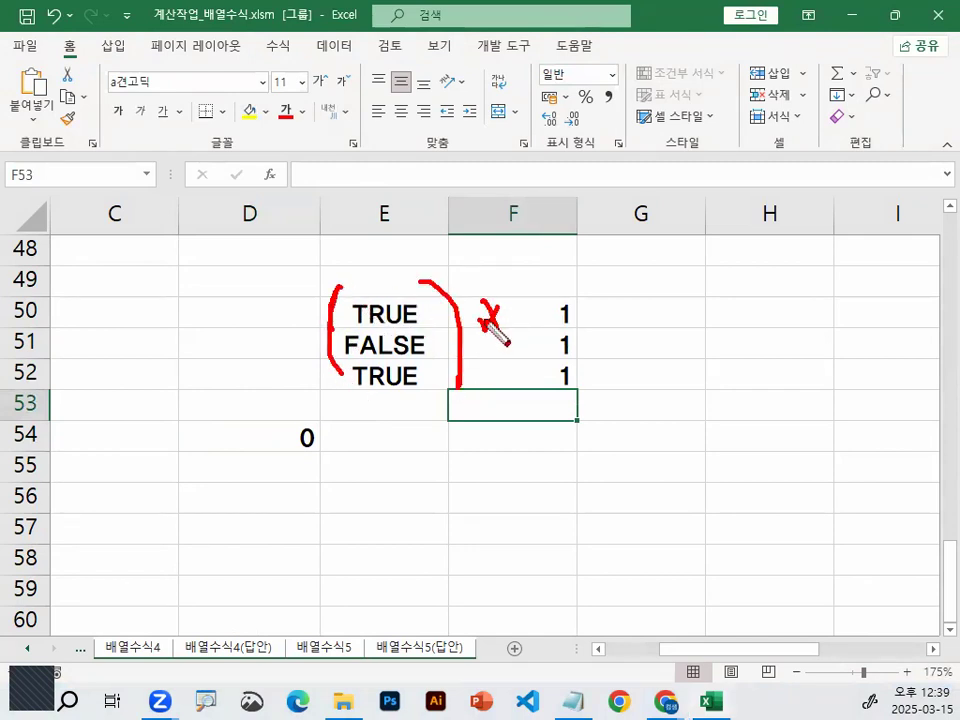
{"action": "key", "text": "Escape"}
- Enter =E50*F50 in G50 and fill the formula down to G52
{"action": "left_click", "coordinate": [683, 301]}
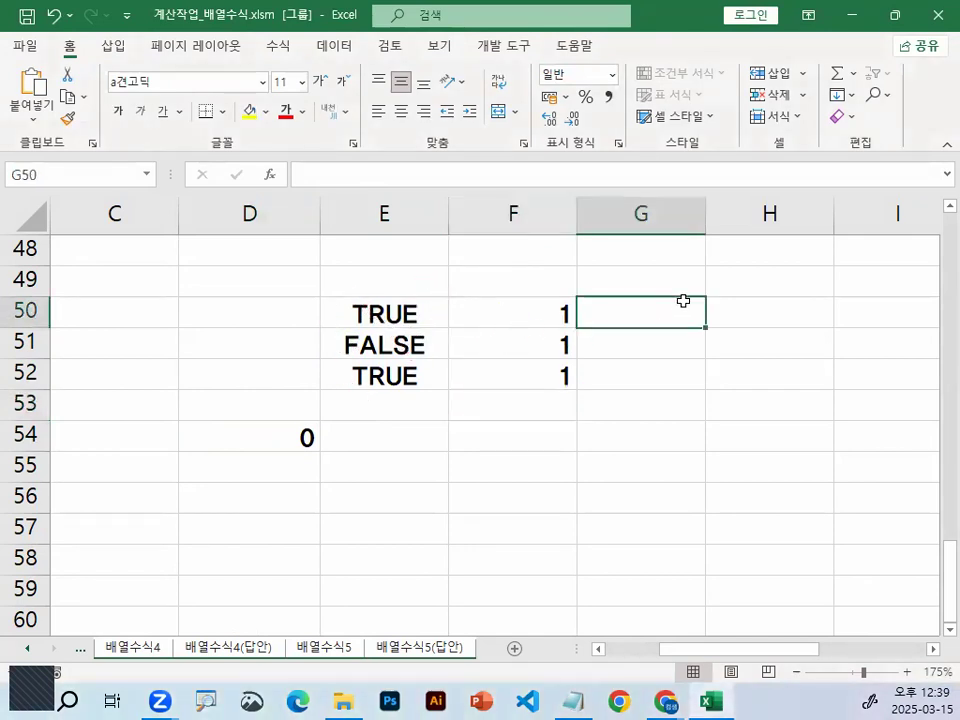
{"action": "type", "text": "="}
{"action": "left_click", "coordinate": [391, 315]}
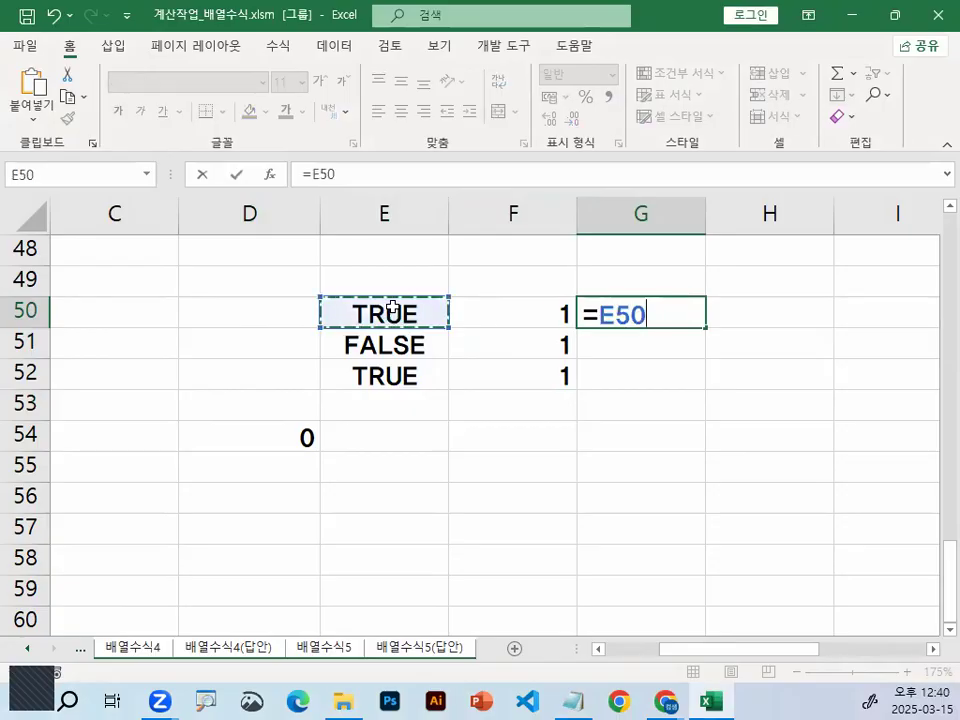
{"action": "type", "text": "*"}
{"action": "left_click", "coordinate": [525, 318]}
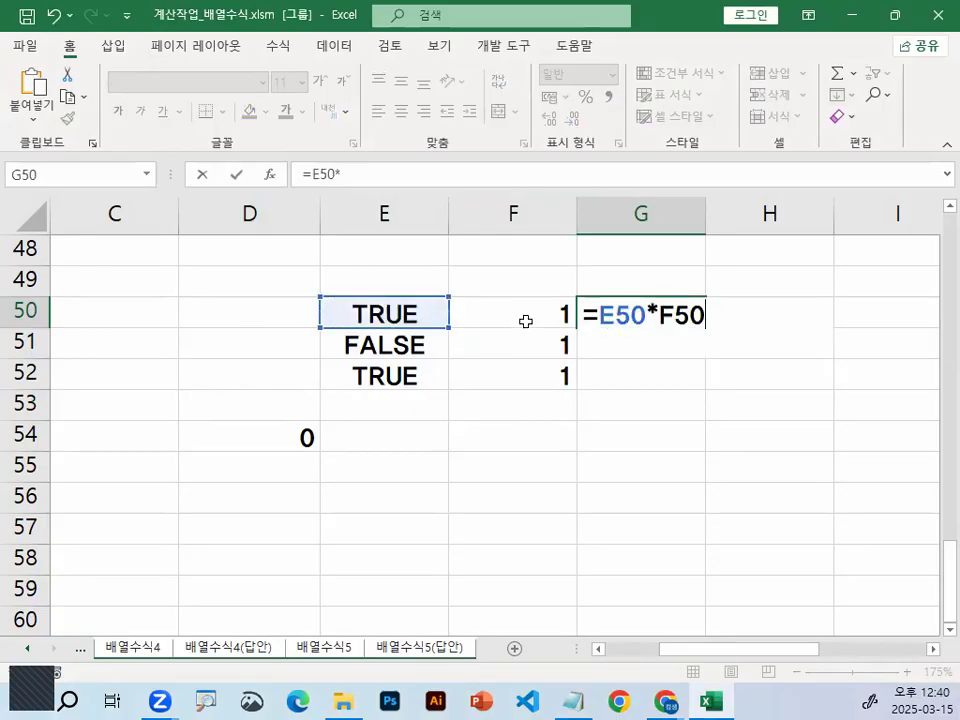
{"action": "key", "text": "Return"}
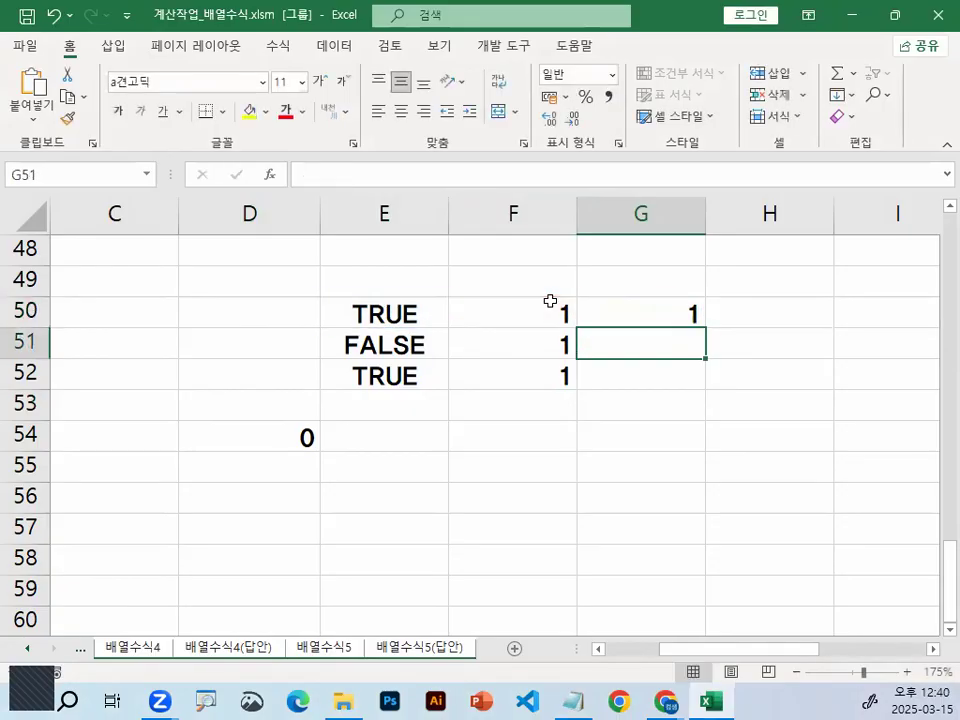
{"action": "left_click", "coordinate": [397, 344]}
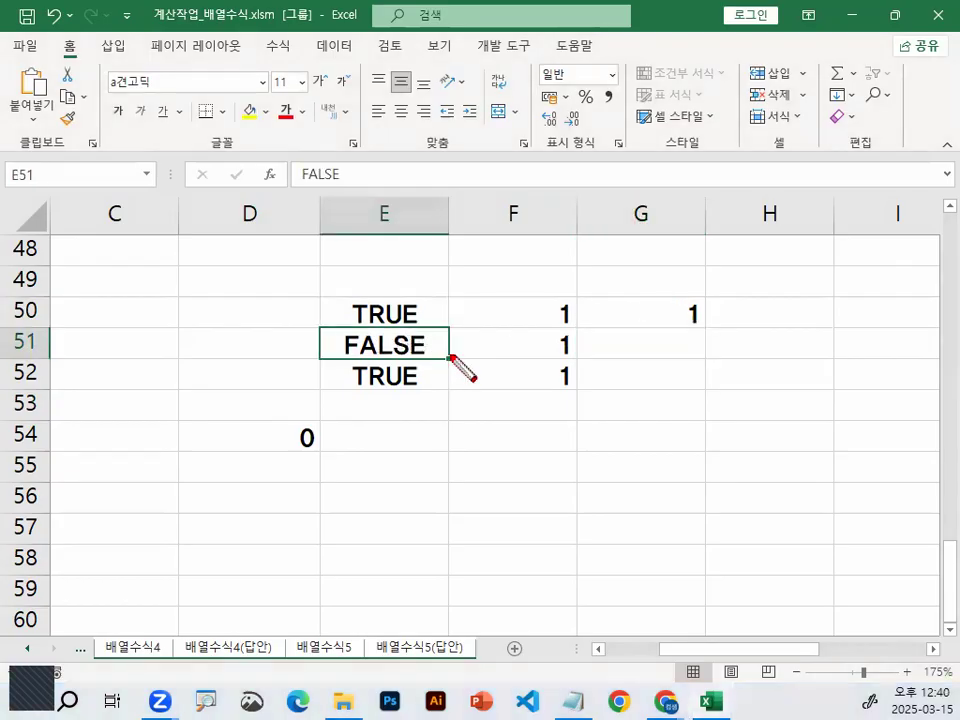
{"action": "left_click", "coordinate": [674, 318]}
{"action": "mouse_move", "coordinate": [704, 330]}
{"action": "left_mouse_down"}
{"action": "mouse_move", "coordinate": [702, 388]}
{"action": "mouse_move", "coordinate": [664, 401]}
{"action": "mouse_move", "coordinate": [739, 306]}
{"action": "mouse_move", "coordinate": [756, 381]}
{"action": "mouse_move", "coordinate": [697, 322]}
{"action": "mouse_move", "coordinate": [649, 364]}
{"action": "mouse_move", "coordinate": [690, 304]}
{"action": "mouse_move", "coordinate": [735, 400]}
{"action": "left_mouse_up"}
{"action": "key", "text": "Escape"}
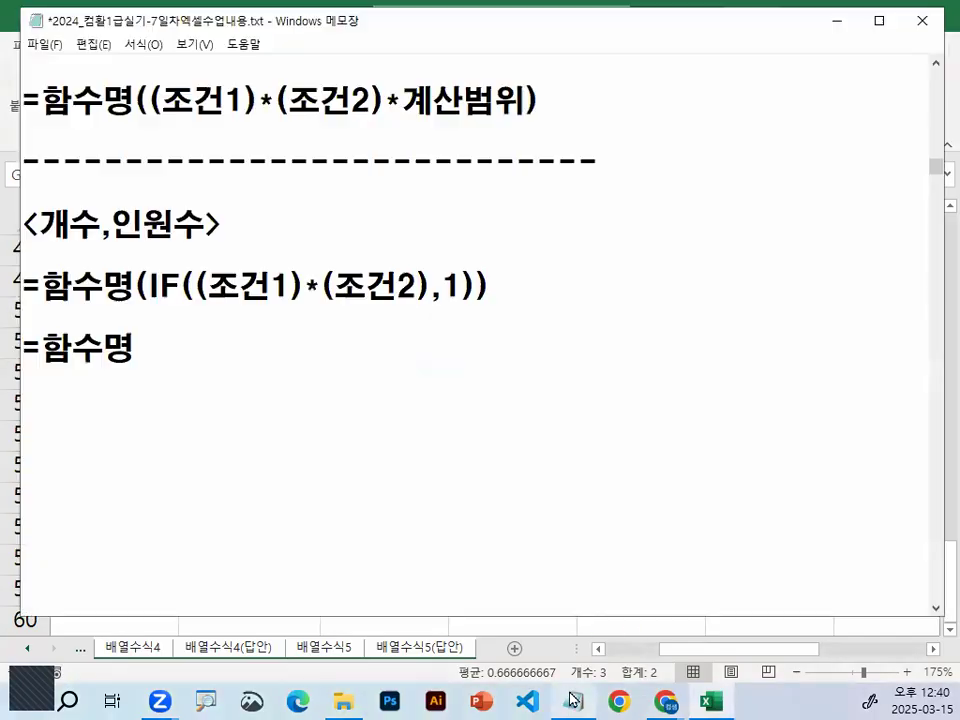
- Switch to Notepad, highlight (조건1)*1, underline it, circle 함수명 and sketch below it in red ink, and clear the ink
{"action": "key", "text": "alt+Tab"}
{"action": "left_click_drag", "start_coordinate": [146, 406], "coordinate": [289, 406]}
{"action": "key", "text": "ctrl+2"}
{"action": "left_click_drag", "start_coordinate": [160, 428], "coordinate": [295, 428]}
{"action": "mouse_move", "coordinate": [128, 418]}
{"action": "left_mouse_down"}
{"action": "mouse_move", "coordinate": [50, 372]}
{"action": "mouse_move", "coordinate": [131, 410]}
{"action": "left_mouse_up"}
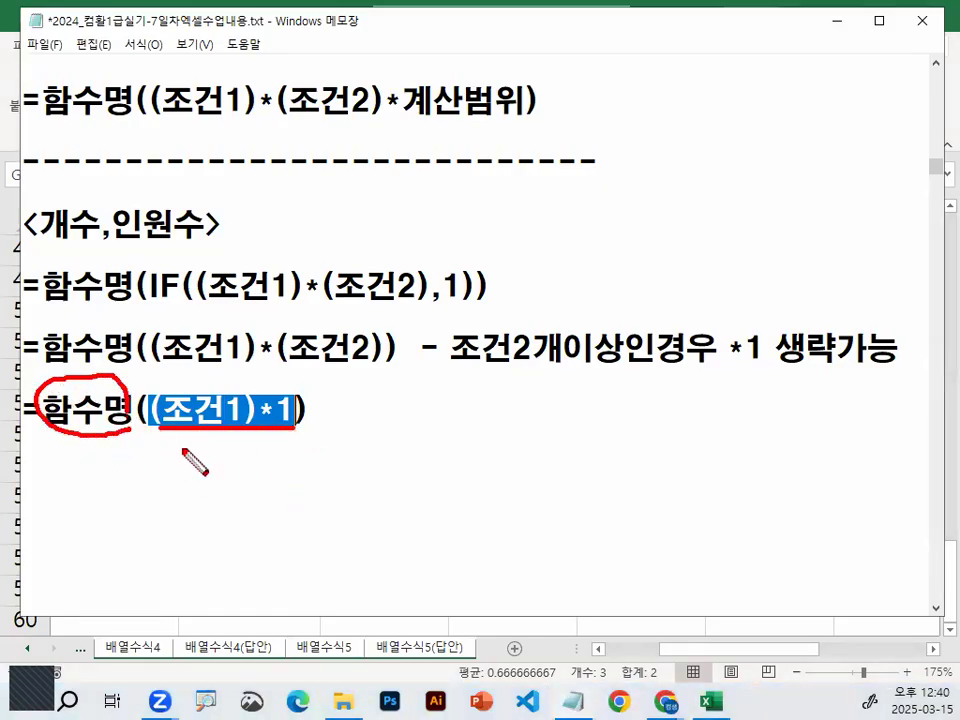
{"action": "mouse_move", "coordinate": [172, 446]}
{"action": "left_mouse_down"}
{"action": "mouse_move", "coordinate": [180, 486]}
{"action": "mouse_move", "coordinate": [252, 472]}
{"action": "mouse_move", "coordinate": [255, 492]}
{"action": "left_mouse_up"}
{"action": "left_click_drag", "start_coordinate": [283, 444], "coordinate": [285, 490]}
{"action": "mouse_move", "coordinate": [168, 507]}
{"action": "left_mouse_down"}
{"action": "mouse_move", "coordinate": [305, 502]}
{"action": "mouse_move", "coordinate": [312, 440]}
{"action": "mouse_move", "coordinate": [362, 484]}
{"action": "mouse_move", "coordinate": [390, 487]}
{"action": "left_mouse_up"}
{"action": "key", "text": "Escape"}
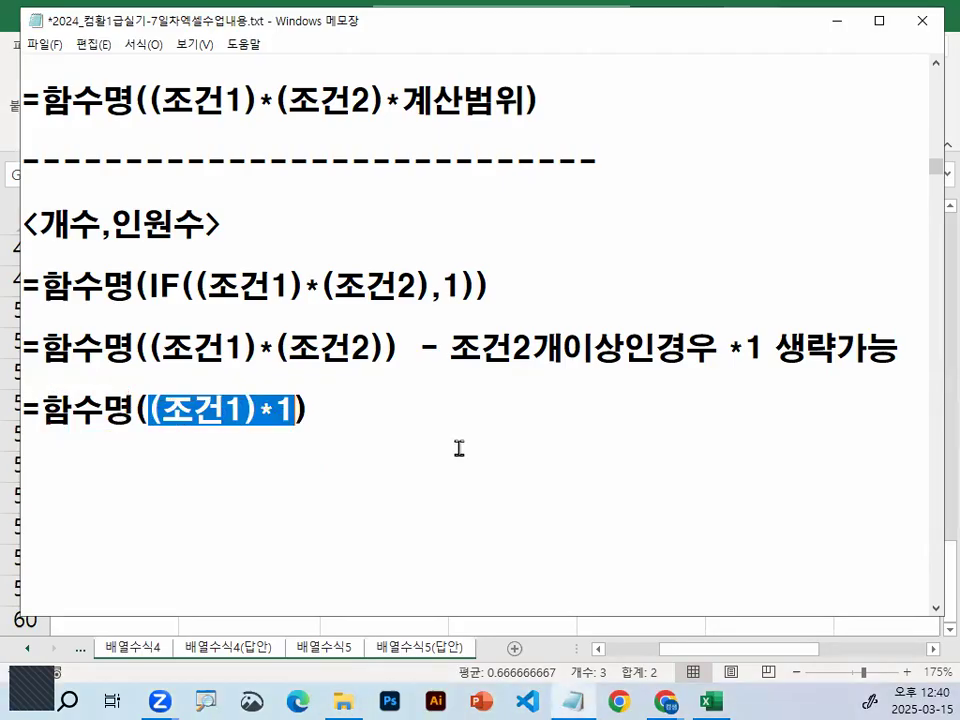
- Reopen D54's SUM formula in Excel, underline its range, circle the TRUE values and sketch *1 in red, clear the ink, and return to Notepad
{"action": "left_click", "coordinate": [724, 700]}
{"action": "left_click", "coordinate": [686, 377]}
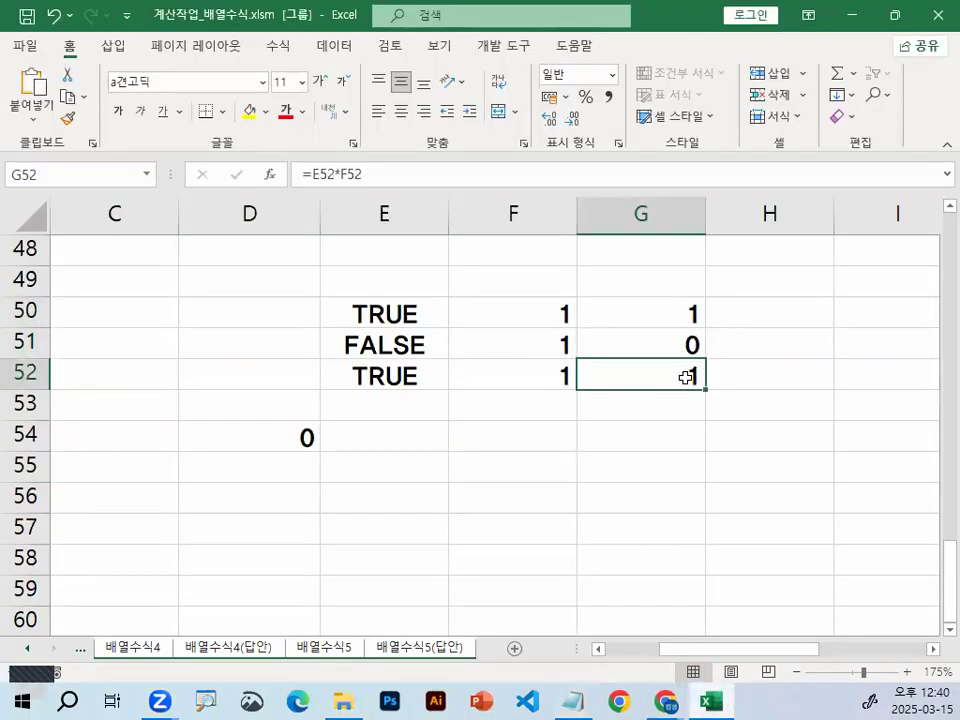
{"action": "left_click", "coordinate": [387, 377]}
{"action": "left_click", "coordinate": [291, 426]}
{"action": "double_click", "coordinate": [292, 428]}
{"action": "left_click_drag", "start_coordinate": [261, 451], "coordinate": [415, 451]}
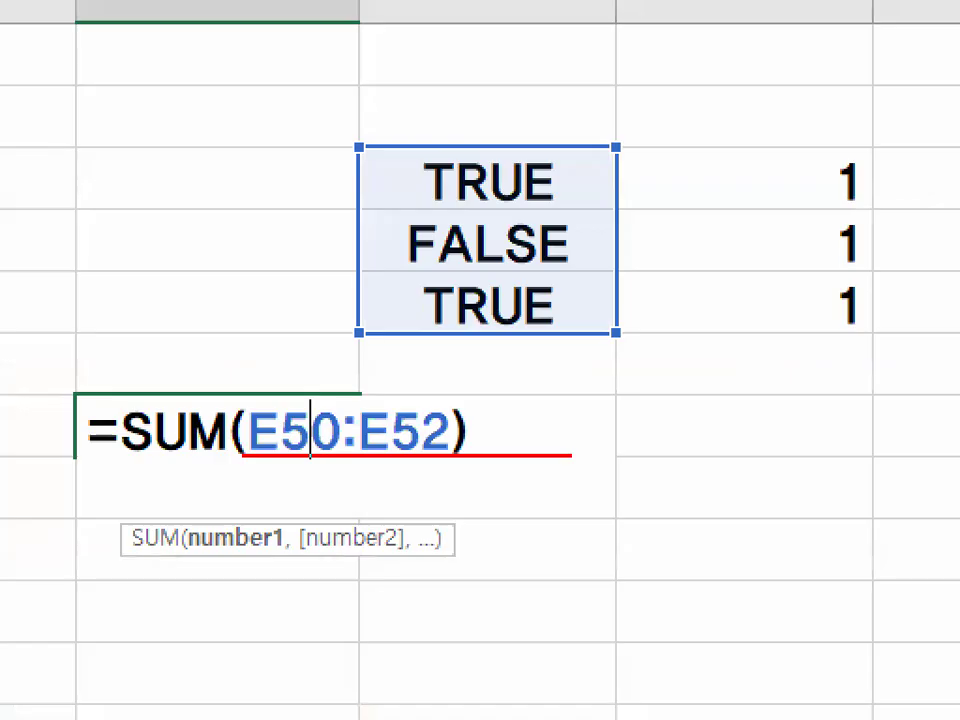
{"action": "mouse_move", "coordinate": [598, 193]}
{"action": "left_mouse_down"}
{"action": "mouse_move", "coordinate": [585, 205]}
{"action": "mouse_move", "coordinate": [598, 186]}
{"action": "left_mouse_up"}
{"action": "mouse_move", "coordinate": [572, 318]}
{"action": "left_mouse_down"}
{"action": "mouse_move", "coordinate": [552, 333]}
{"action": "mouse_move", "coordinate": [565, 295]}
{"action": "left_mouse_up"}
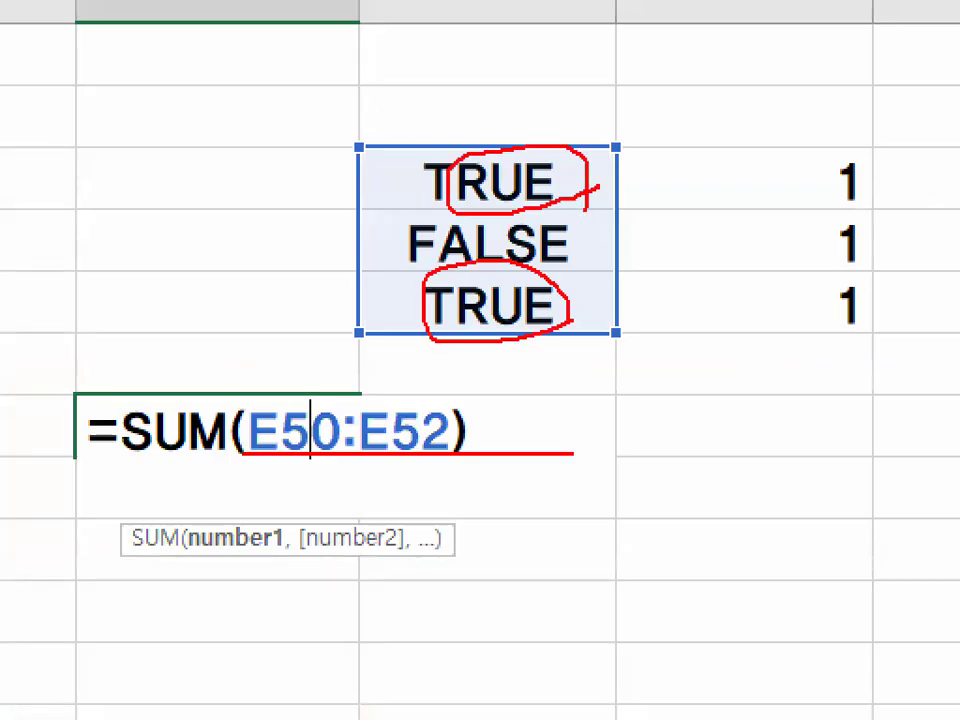
{"action": "left_click_drag", "start_coordinate": [570, 385], "coordinate": [598, 447]}
{"action": "mouse_move", "coordinate": [552, 405]}
{"action": "left_mouse_down"}
{"action": "mouse_move", "coordinate": [640, 398]}
{"action": "mouse_move", "coordinate": [662, 382]}
{"action": "left_mouse_up"}
{"action": "left_click_drag", "start_coordinate": [682, 345], "coordinate": [682, 440]}
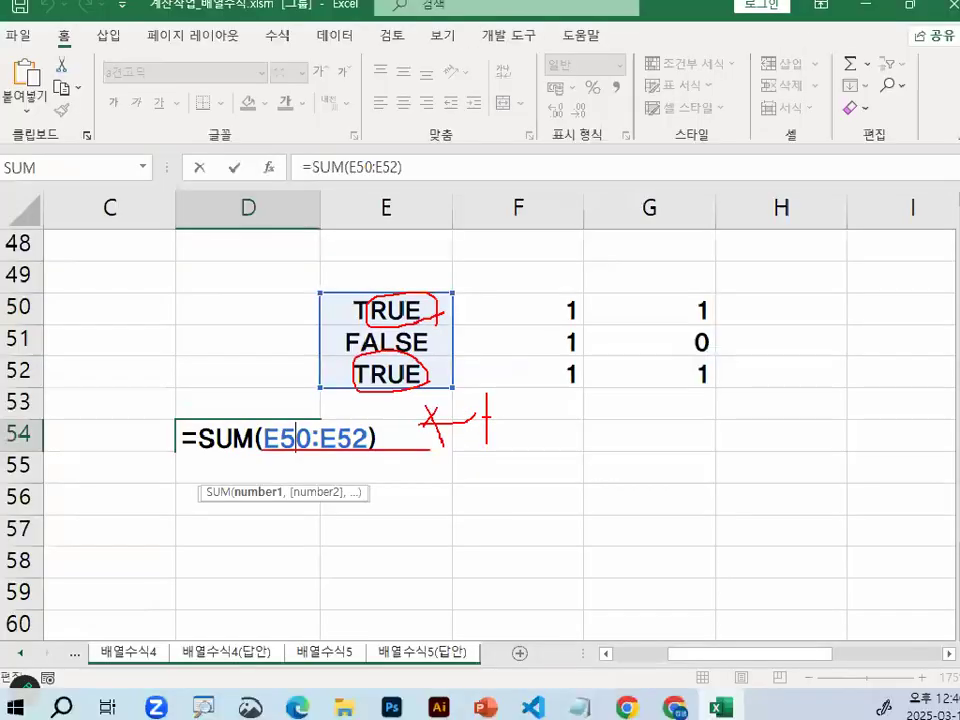
{"action": "key", "text": "Escape"}
{"action": "left_click", "coordinate": [578, 698]}
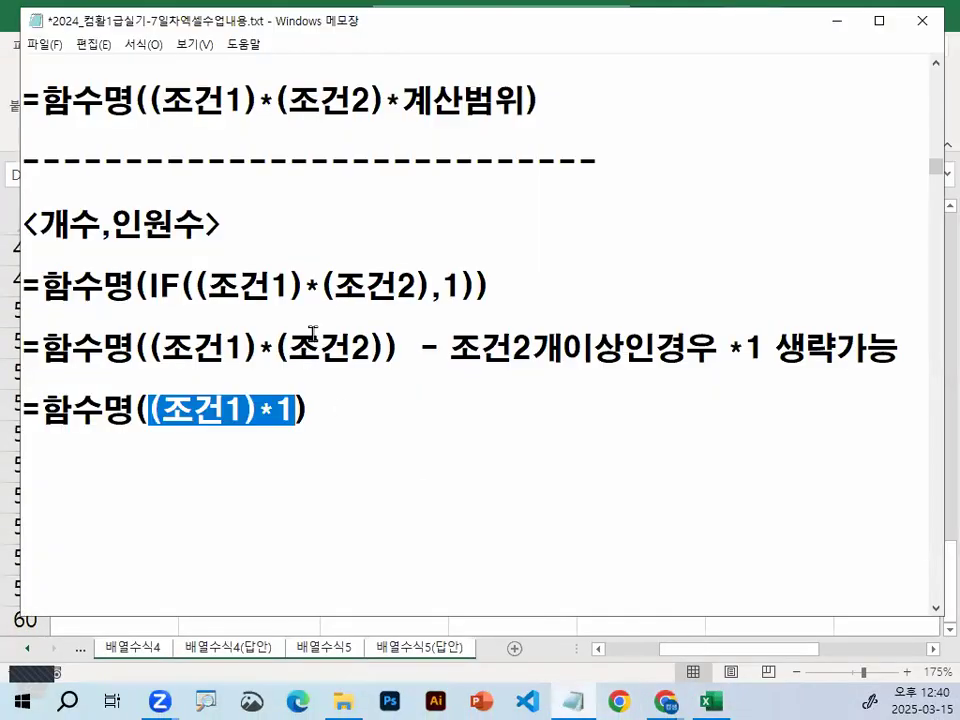
- Highlight (조건1)*(조건2) and the value 1 in the IF formula under <개수,인원수>
{"action": "left_click", "coordinate": [318, 290]}
{"action": "left_click_drag", "start_coordinate": [199, 287], "coordinate": [437, 282]}
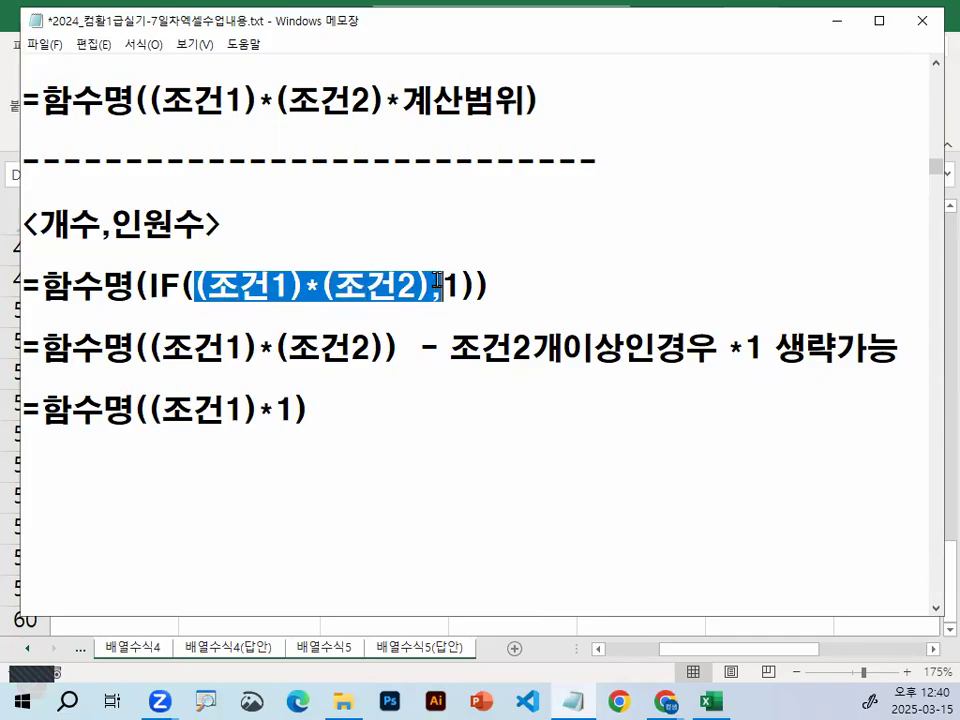
{"action": "left_click", "coordinate": [447, 285]}
{"action": "double_click", "coordinate": [455, 286]}
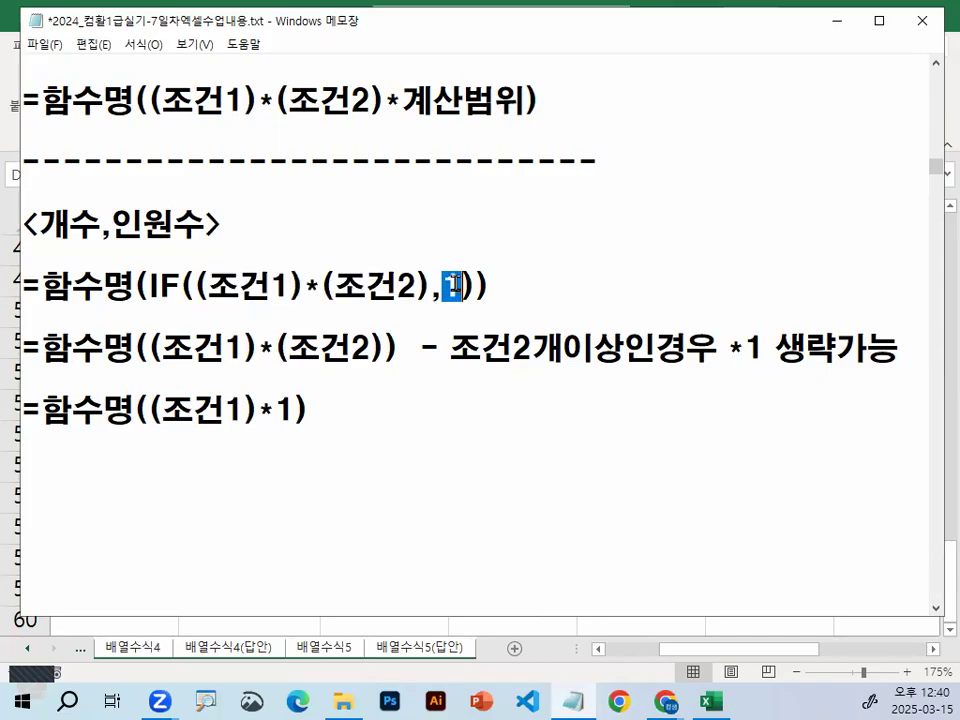
- Sketch a circled list of 1, F, 1, F beside the IF formula in red ink, strike out both Fs, and clear the ink
{"action": "mouse_move", "coordinate": [575, 228]}
{"action": "left_mouse_down"}
{"action": "mouse_move", "coordinate": [571, 283]}
{"action": "mouse_move", "coordinate": [597, 285]}
{"action": "left_mouse_up"}
{"action": "left_click_drag", "start_coordinate": [632, 241], "coordinate": [700, 240]}
{"action": "mouse_move", "coordinate": [658, 242]}
{"action": "left_mouse_down"}
{"action": "mouse_move", "coordinate": [658, 286]}
{"action": "mouse_move", "coordinate": [690, 264]}
{"action": "mouse_move", "coordinate": [714, 288]}
{"action": "mouse_move", "coordinate": [709, 297]}
{"action": "left_mouse_up"}
{"action": "mouse_move", "coordinate": [749, 228]}
{"action": "left_mouse_down"}
{"action": "mouse_move", "coordinate": [750, 291]}
{"action": "mouse_move", "coordinate": [772, 297]}
{"action": "left_mouse_up"}
{"action": "mouse_move", "coordinate": [813, 235]}
{"action": "left_mouse_down"}
{"action": "mouse_move", "coordinate": [868, 244]}
{"action": "mouse_move", "coordinate": [815, 262]}
{"action": "mouse_move", "coordinate": [817, 288]}
{"action": "left_mouse_up"}
{"action": "left_click_drag", "start_coordinate": [818, 222], "coordinate": [848, 215]}
{"action": "mouse_move", "coordinate": [910, 262]}
{"action": "left_mouse_down"}
{"action": "mouse_move", "coordinate": [489, 180]}
{"action": "mouse_move", "coordinate": [900, 285]}
{"action": "left_mouse_up"}
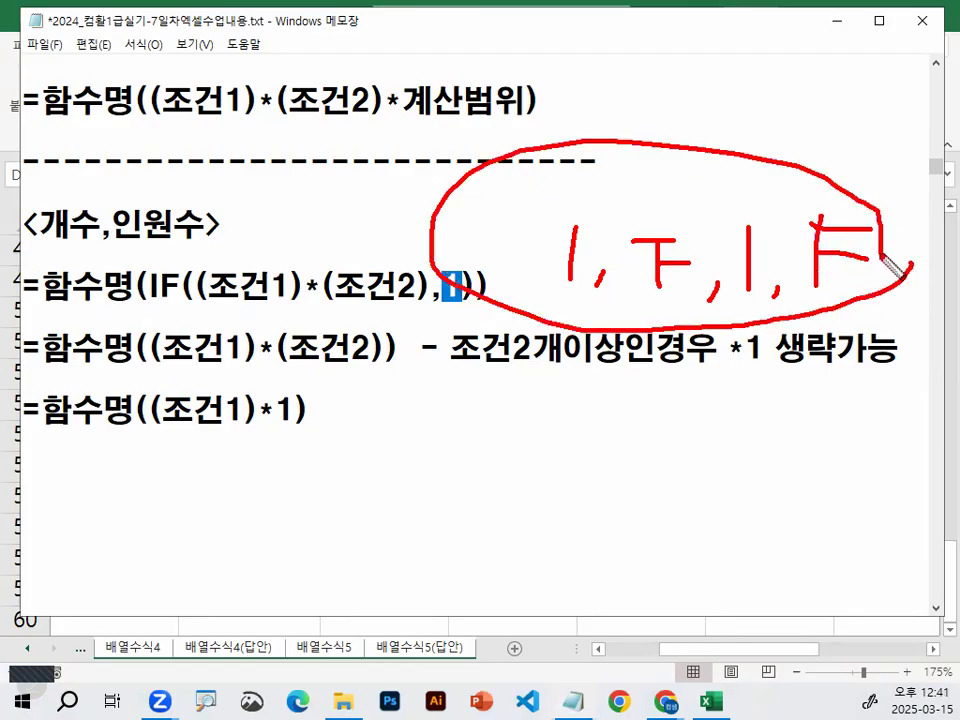
{"action": "left_click_drag", "start_coordinate": [880, 207], "coordinate": [768, 312]}
{"action": "left_click_drag", "start_coordinate": [728, 196], "coordinate": [578, 330]}
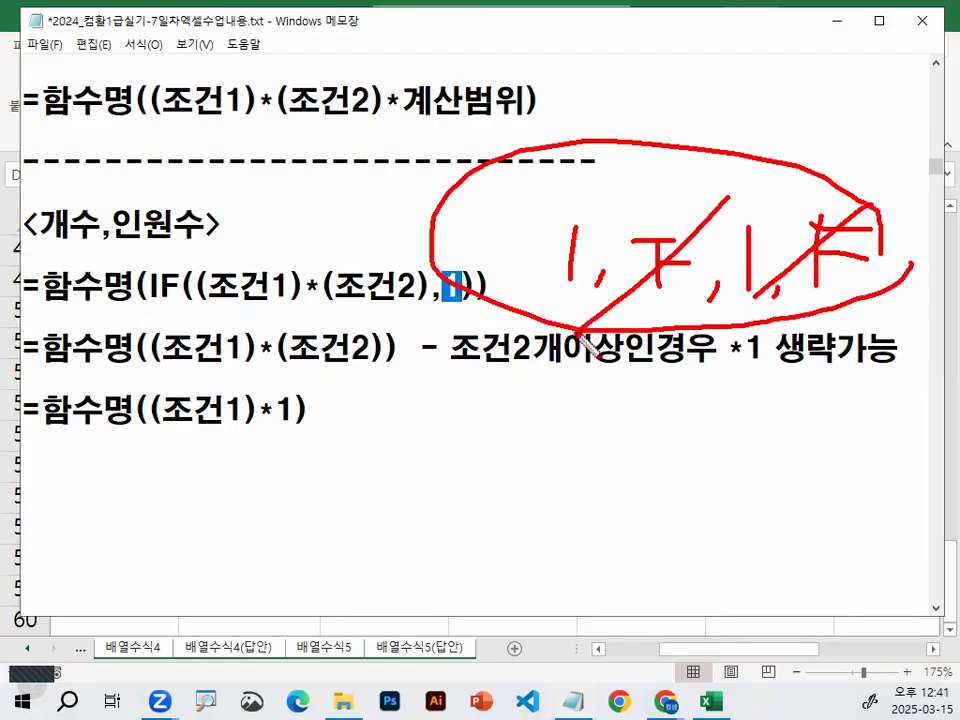
{"action": "mouse_move", "coordinate": [604, 240]}
{"action": "left_mouse_down"}
{"action": "mouse_move", "coordinate": [606, 274]}
{"action": "mouse_move", "coordinate": [624, 262]}
{"action": "mouse_move", "coordinate": [748, 275]}
{"action": "left_mouse_up"}
{"action": "key", "text": "Escape"}
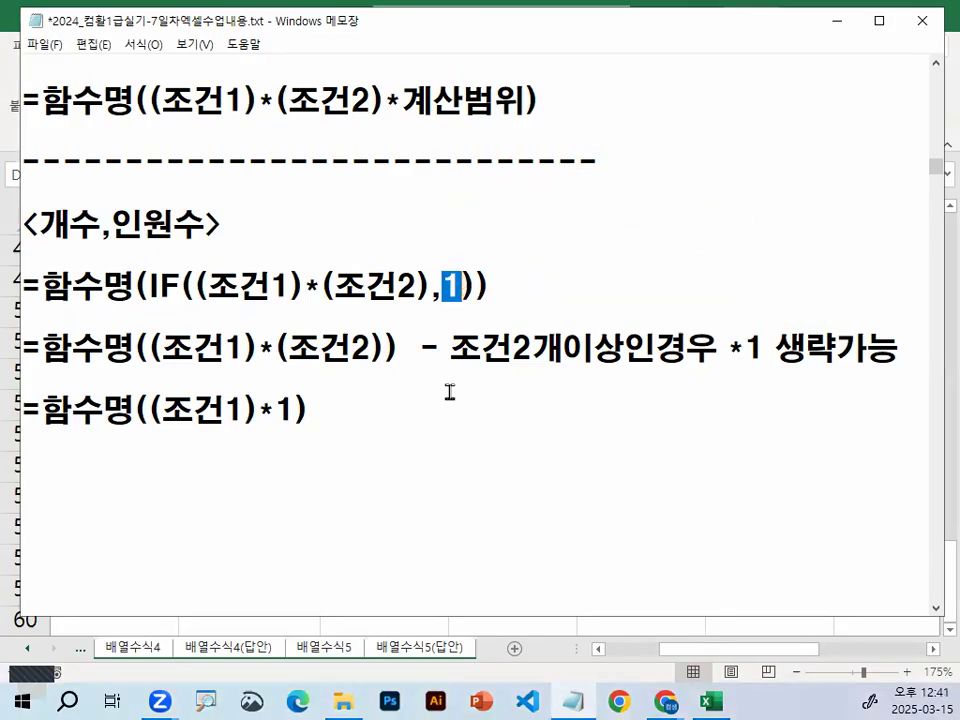
- Underline the * in the (조건1)*1 formula and IF and ,1 in the IF formula in red ink, and clear the ink
{"action": "left_click", "coordinate": [440, 350]}
{"action": "left_click_drag", "start_coordinate": [252, 427], "coordinate": [281, 428]}
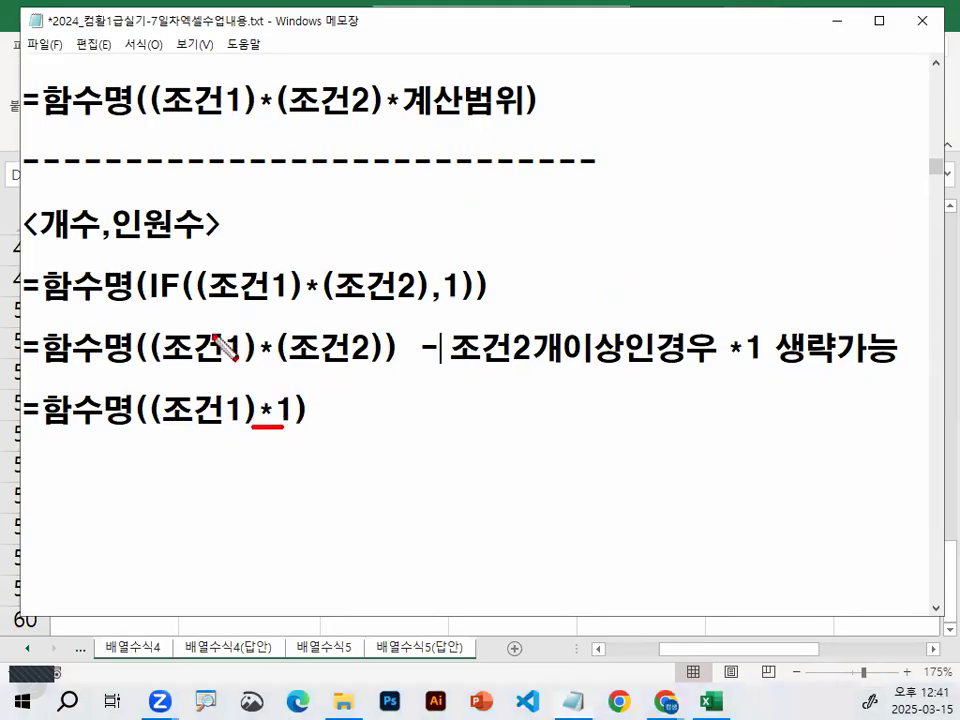
{"action": "left_click_drag", "start_coordinate": [147, 301], "coordinate": [175, 301]}
{"action": "left_click_drag", "start_coordinate": [418, 301], "coordinate": [458, 302]}
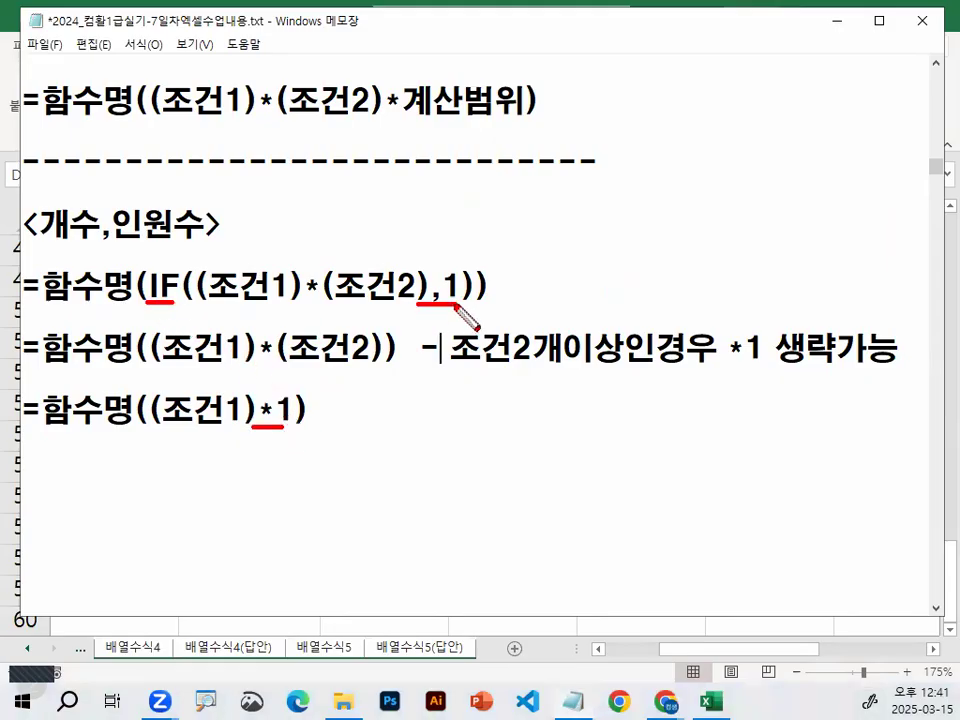
{"action": "key", "text": "Escape"}
- Bracket the full set of <계산범위> and <개수,인원수> formulas in red ink on both sides, and clear the ink
{"action": "scroll", "coordinate": [425, 440], "scroll_direction": "up", "scroll_amount": 1}
{"action": "mouse_move", "coordinate": [490, 145]}
{"action": "left_mouse_down"}
{"action": "mouse_move", "coordinate": [610, 222]}
{"action": "mouse_move", "coordinate": [664, 612]}
{"action": "mouse_move", "coordinate": [648, 632]}
{"action": "left_mouse_up"}
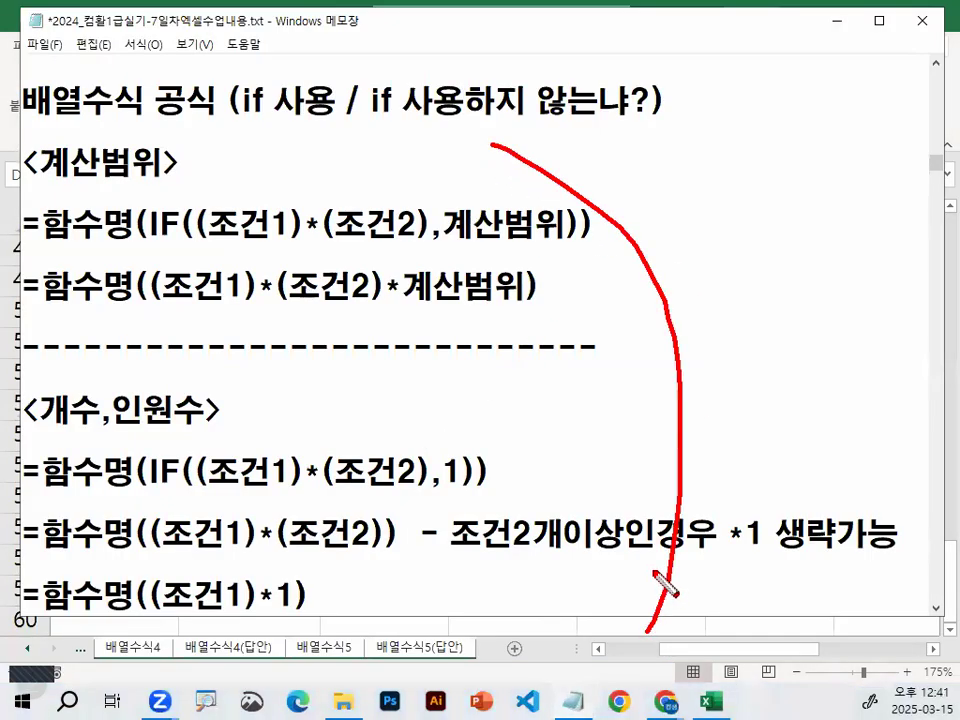
{"action": "left_click_drag", "start_coordinate": [50, 208], "coordinate": [42, 556]}
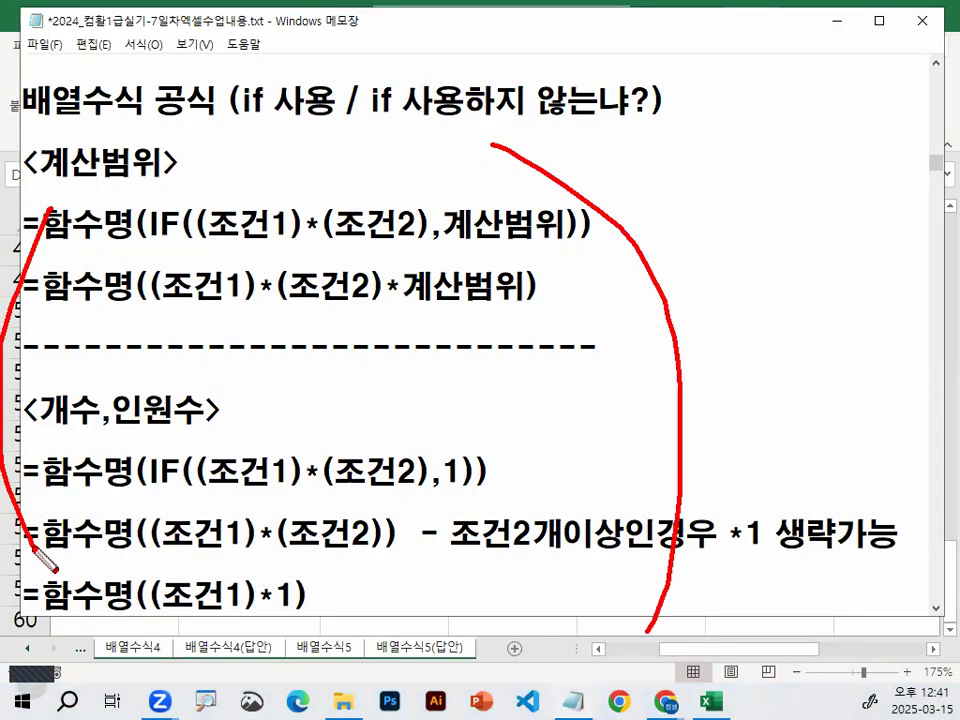
{"action": "key", "text": "Escape"}
- Highlight 일반함수 in the note above the formulas and (조건1)* in the 계산범위 IF formula
{"action": "scroll", "coordinate": [230, 258], "scroll_direction": "up", "scroll_amount": 1}
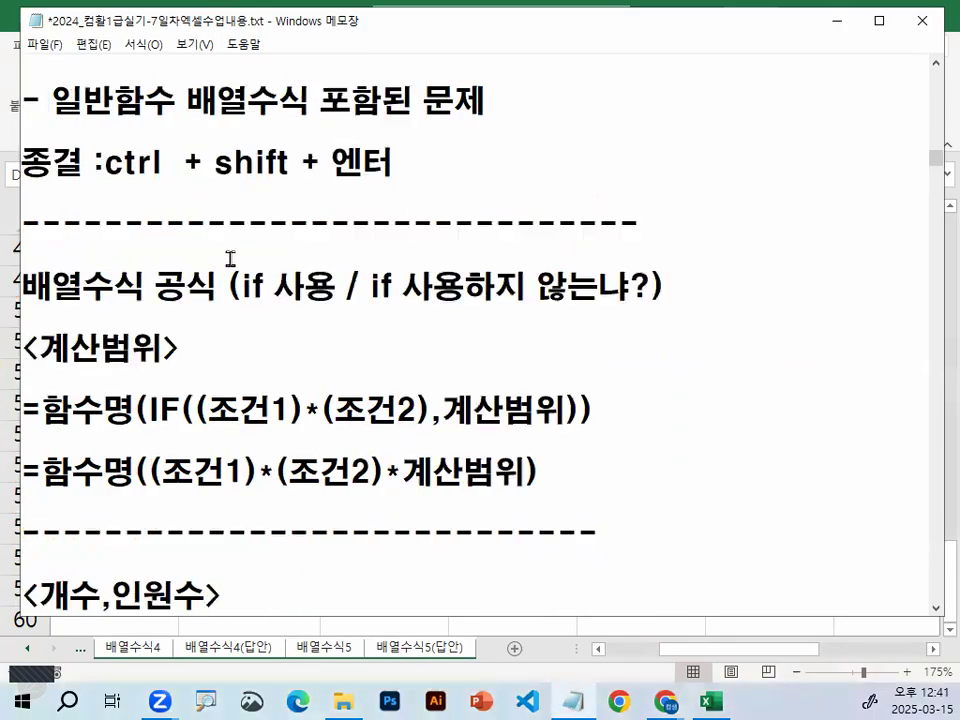
{"action": "left_click_drag", "start_coordinate": [53, 95], "coordinate": [177, 96]}
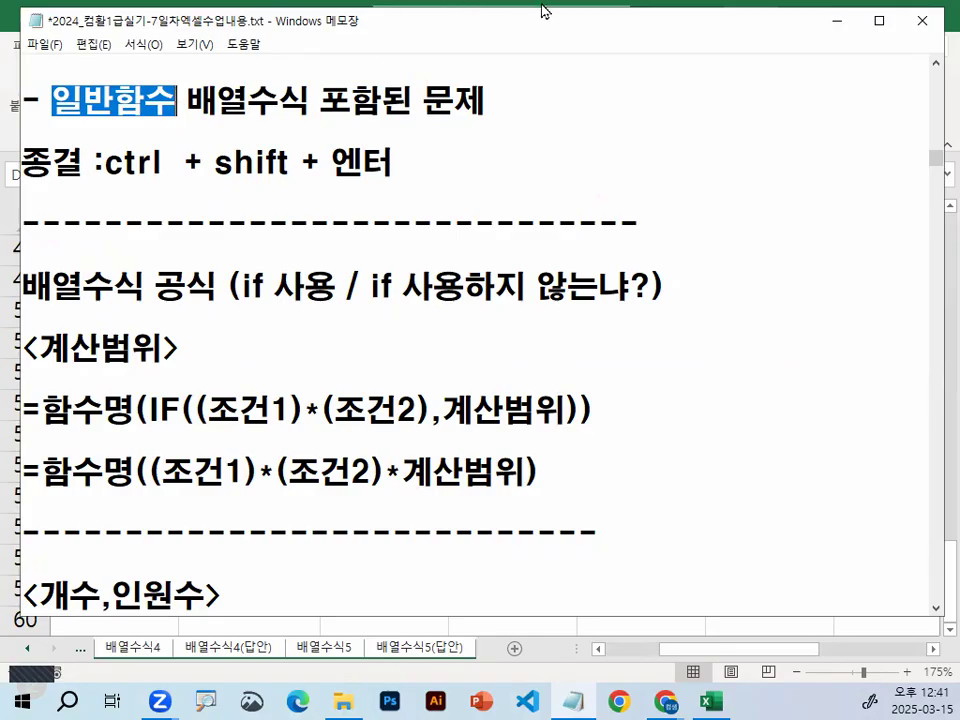
{"action": "left_click_drag", "start_coordinate": [184, 409], "coordinate": [321, 409]}
- Add a dashed divider line and the heading <배열수식 입력순서> below the (조건1)*1 formula
{"action": "scroll", "coordinate": [377, 398], "scroll_direction": "down", "scroll_amount": 2}
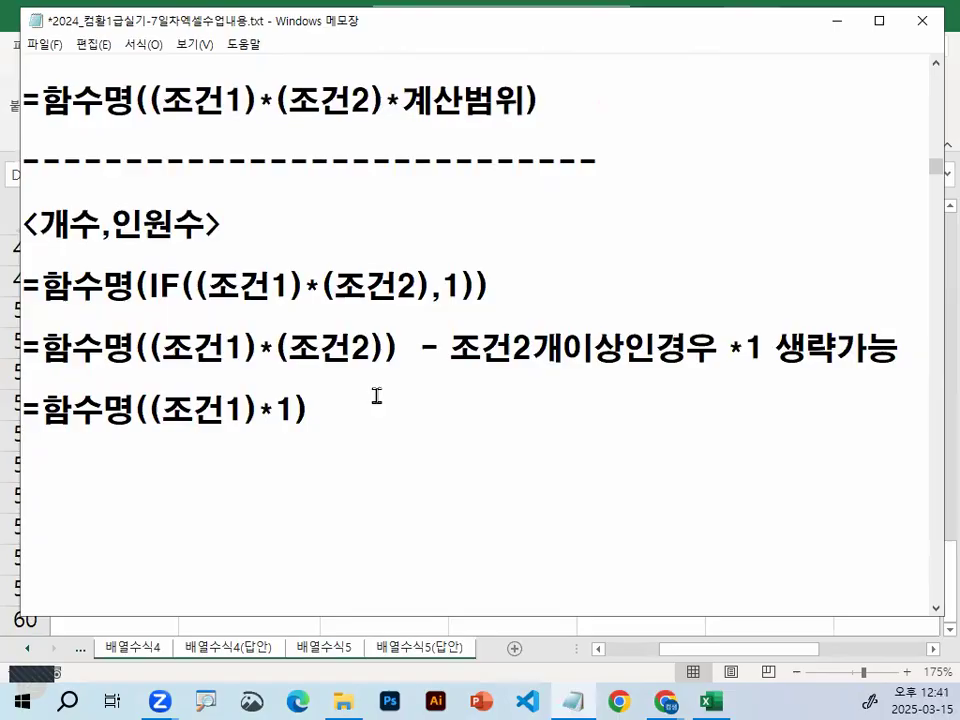
{"action": "scroll", "coordinate": [377, 396], "scroll_direction": "down", "scroll_amount": 1}
{"action": "type", "text": "----------------------------"}
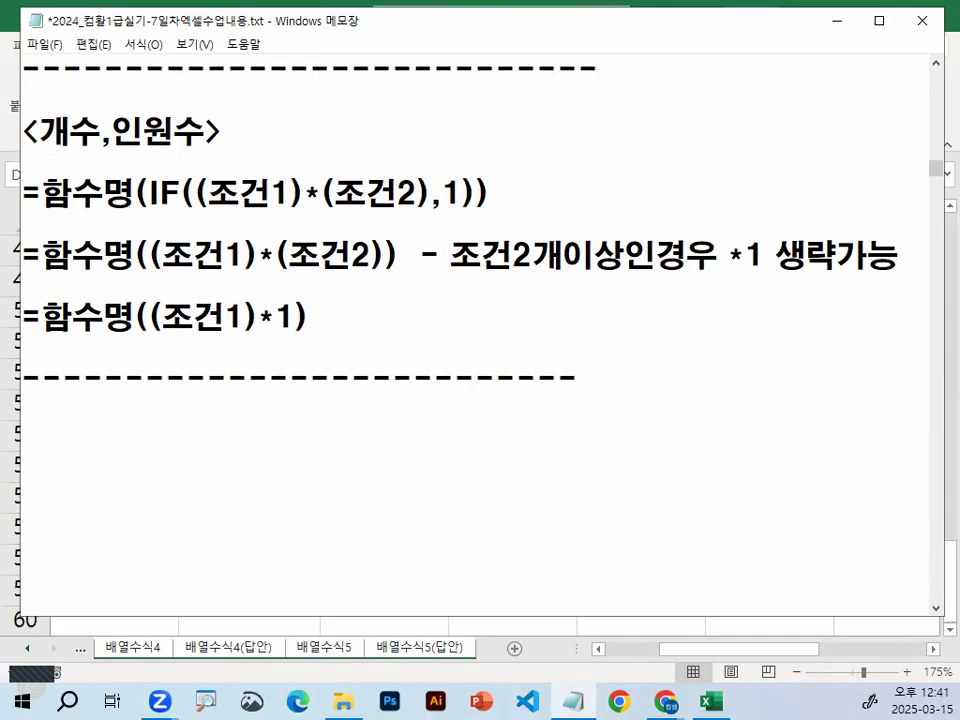
{"action": "type", "text": "ㅂ"}
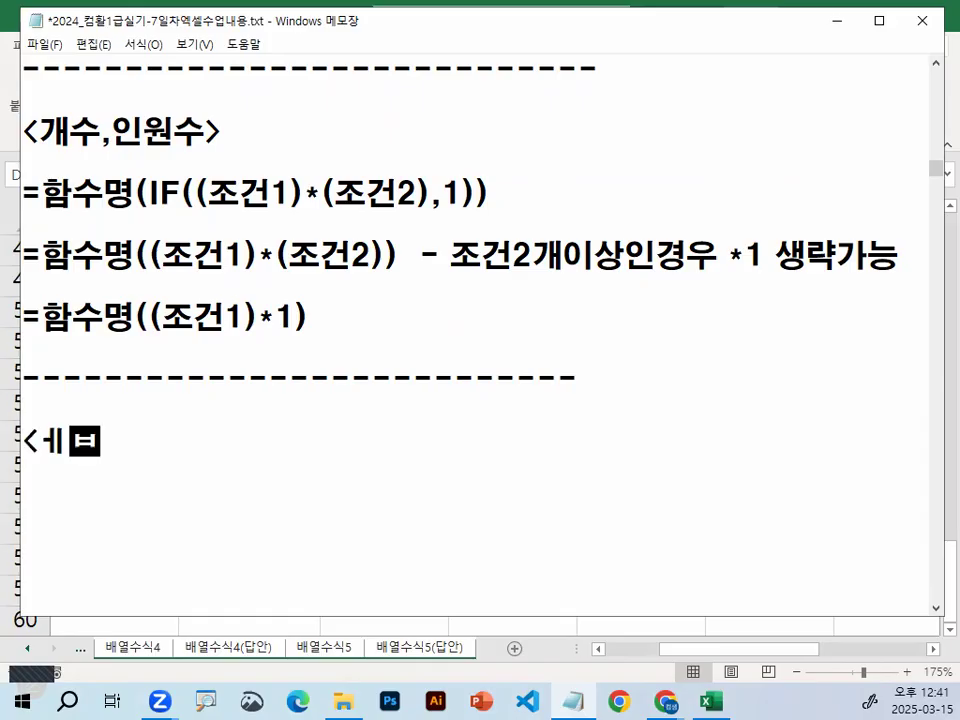
{"action": "type", "text": "ㅐ열수식"}
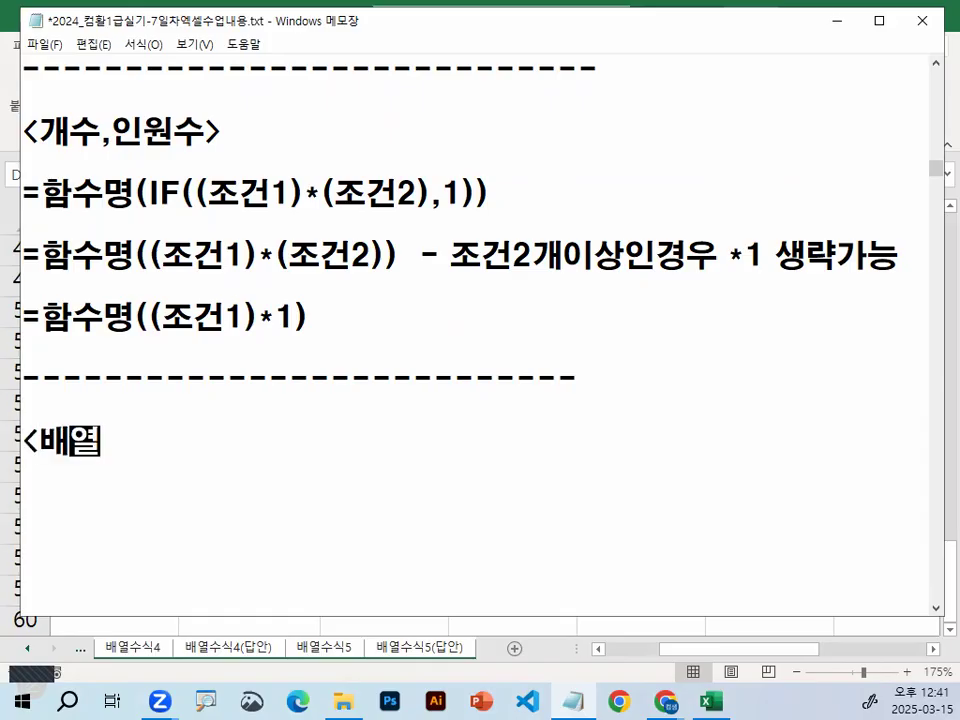
{"action": "type", "text": " 입"}
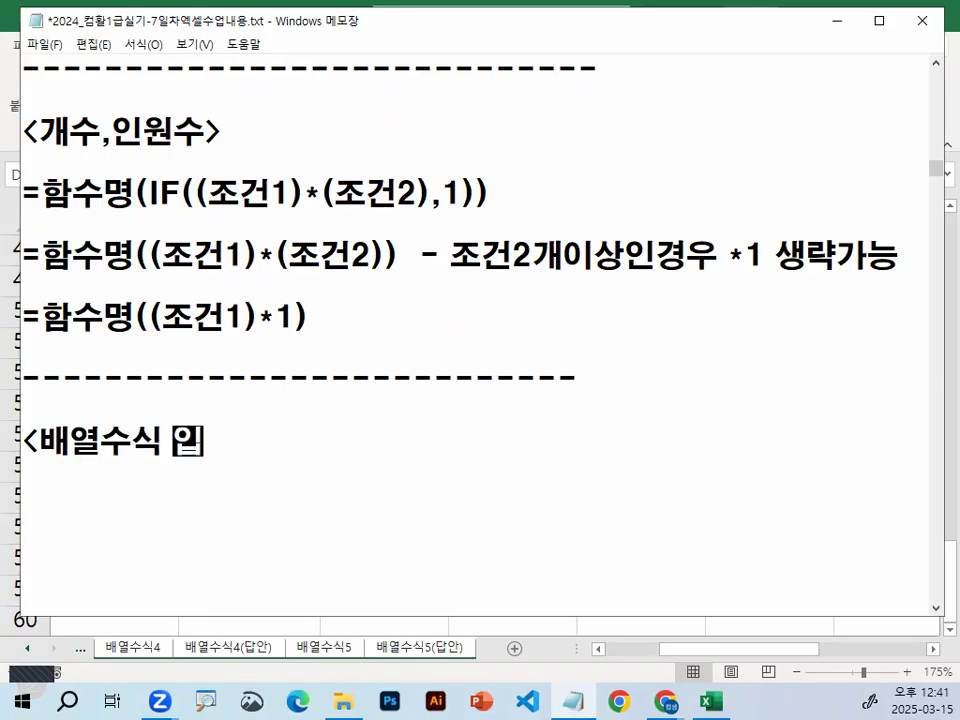
{"action": "type", "text": "력수ㄴ서"}
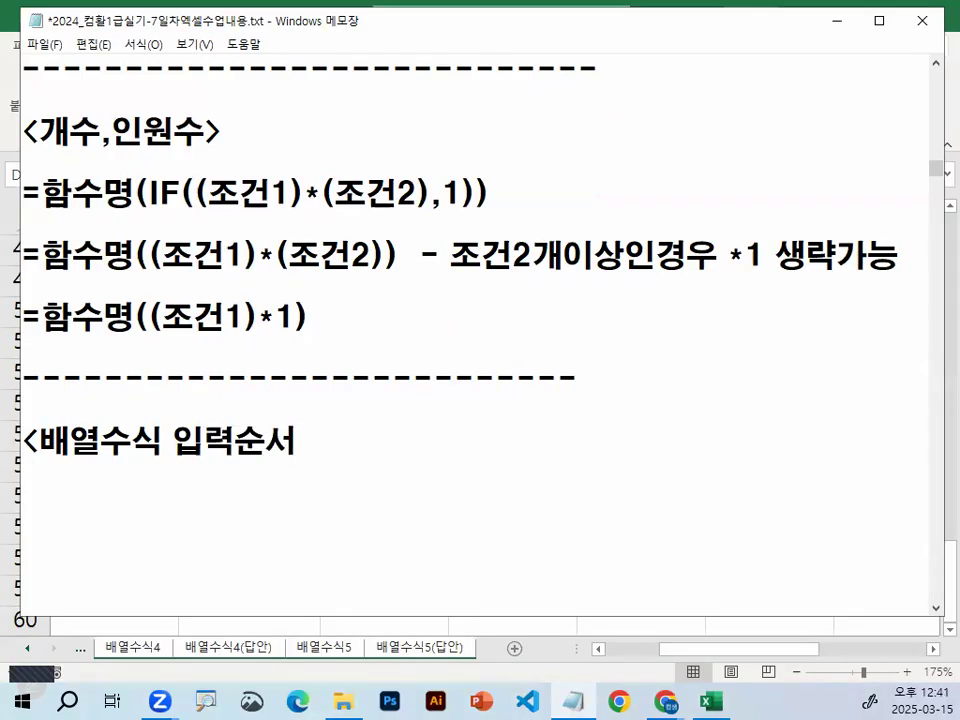
{"action": "scroll", "coordinate": [480, 340], "scroll_direction": "down", "scroll_amount": 3}
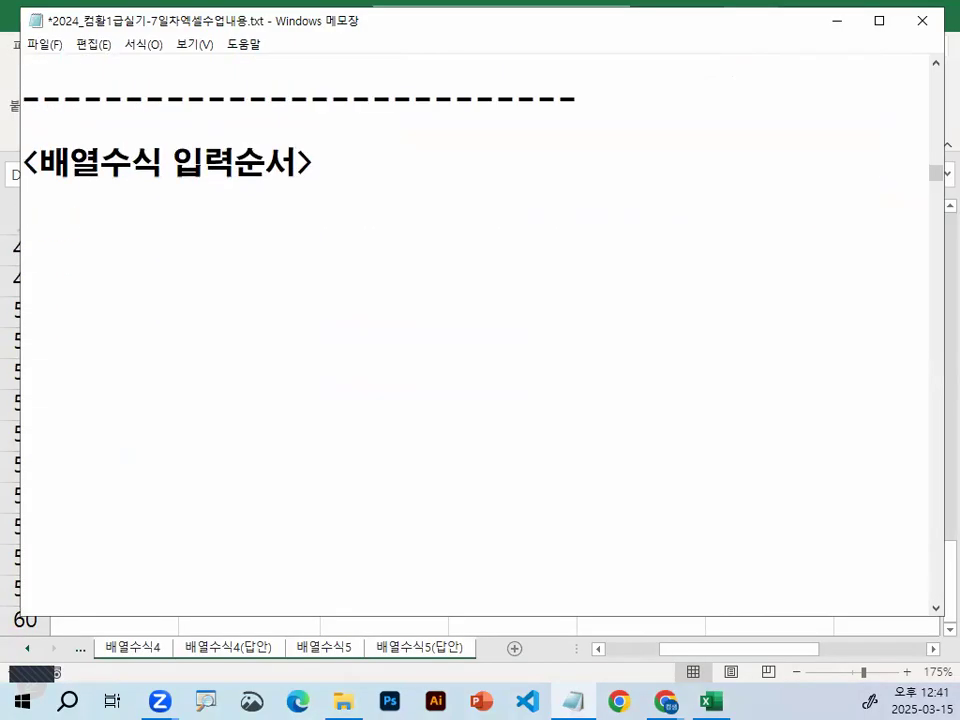
- Write the line 일반함수 : 셀주소 비교연산자 비교값 under the <배열수식 입력순서> heading
{"action": "key", "text": "Return"}
{"action": "type", "text": "이립"}
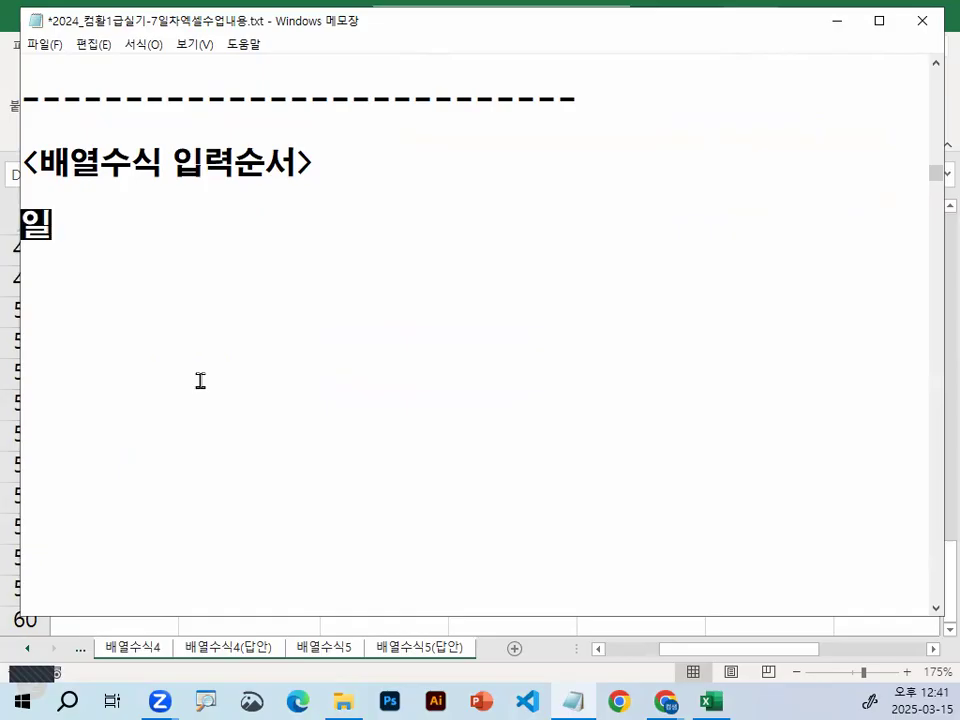
{"action": "key", "text": "BackSpace"}
{"action": "key", "text": "BackSpace"}
{"action": "key", "text": "BackSpace"}
{"action": "type", "text": "ㅂㅂ"}
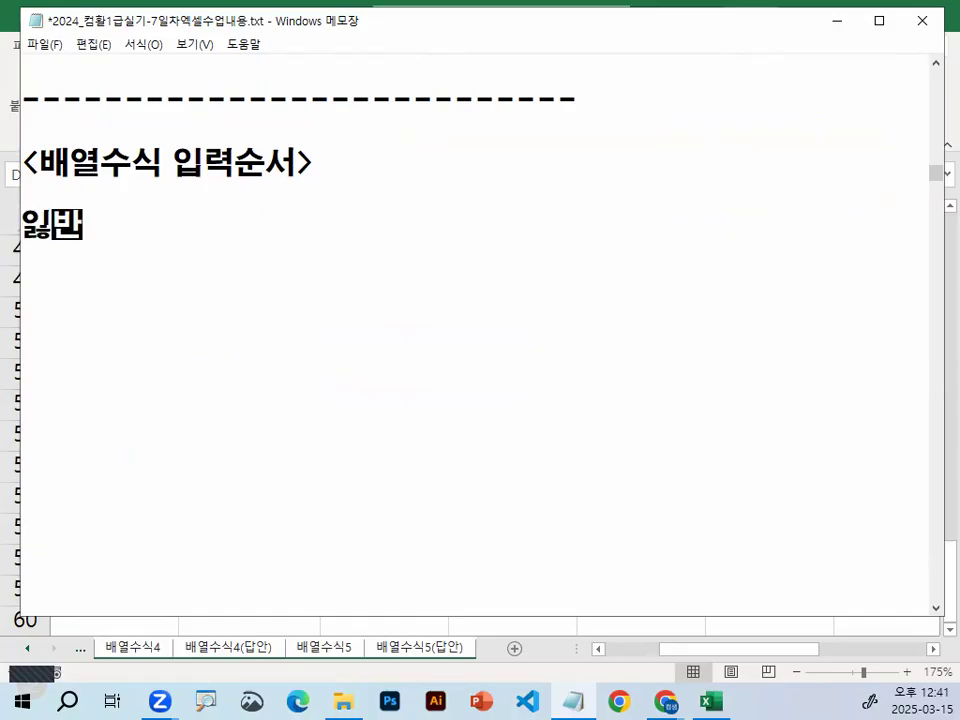
{"action": "key", "text": "BackSpace"}
{"action": "key", "text": "BackSpace"}
{"action": "key", "text": "BackSpace"}
{"action": "key", "text": "BackSpace"}
{"action": "type", "text": "일반함수 : 셀주"}
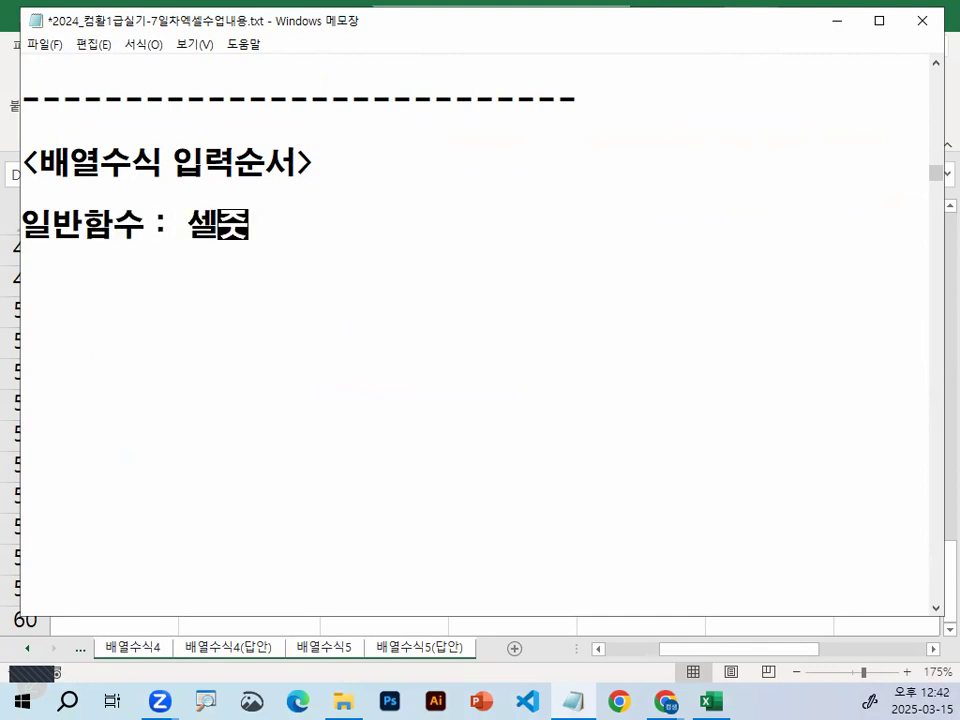
{"action": "type", "text": "소 비교여ㄴ산"}
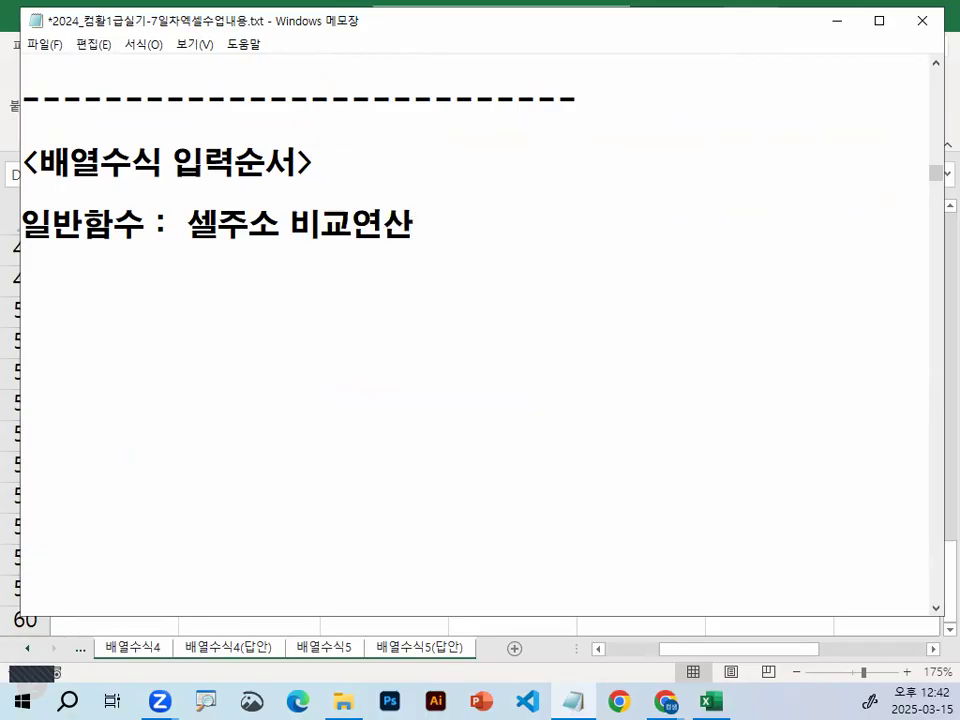
{"action": "type", "text": "자 비교갈"}
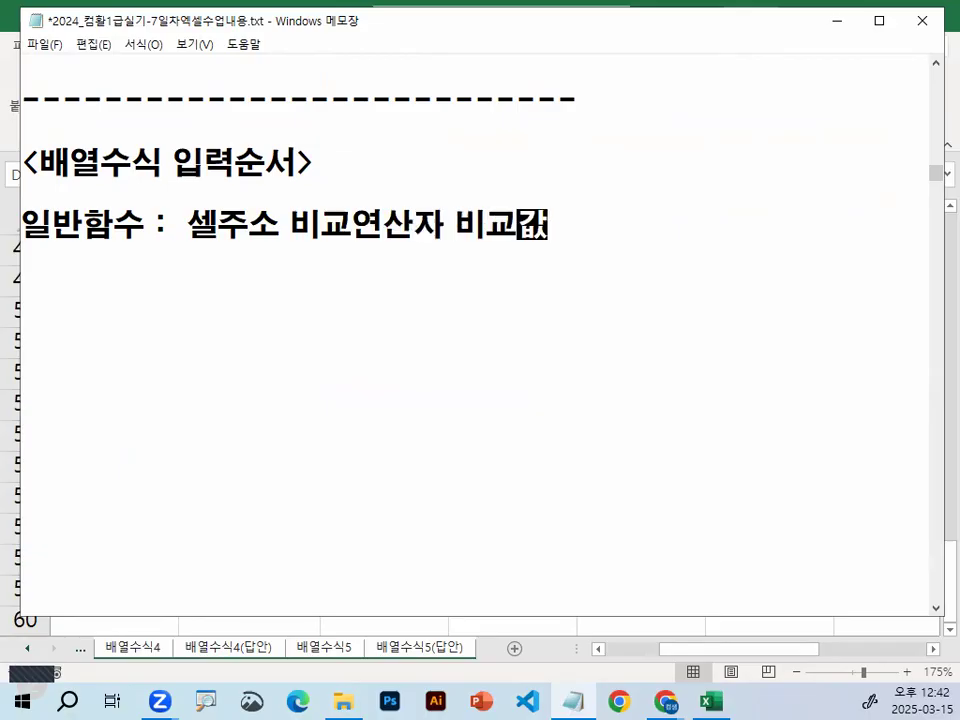
- Start a second line reading 배열수식 : and insert 조건식 after 일반함수 in the first line
{"action": "key", "text": "Return"}
{"action": "type", "text": "배열수식 :"}
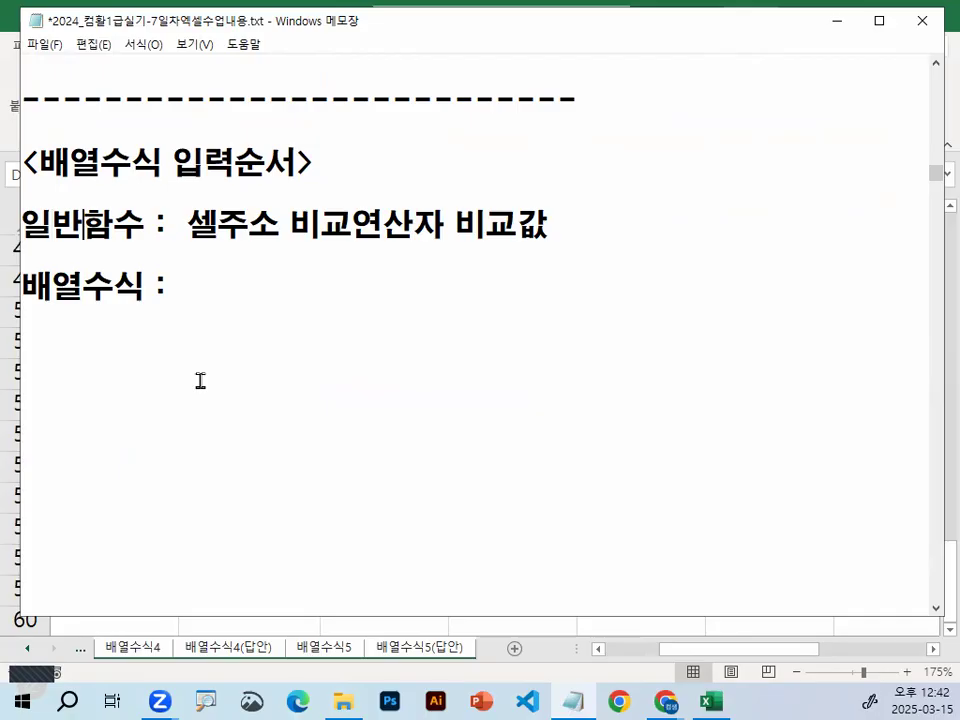
{"action": "type", "text": "  조건"}
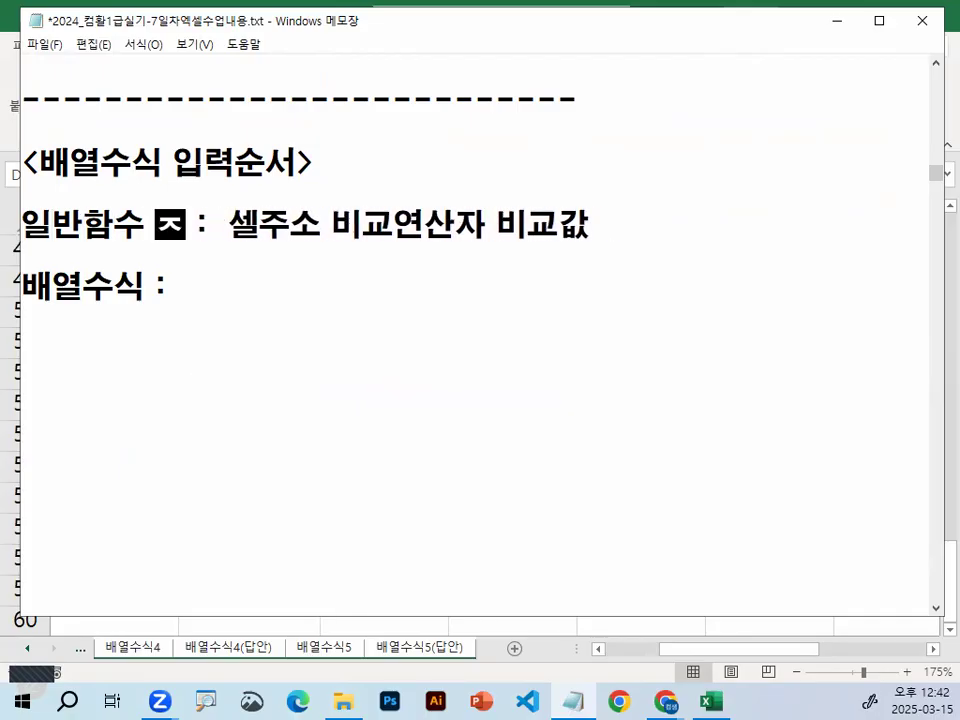
{"action": "type", "text": "식 "}
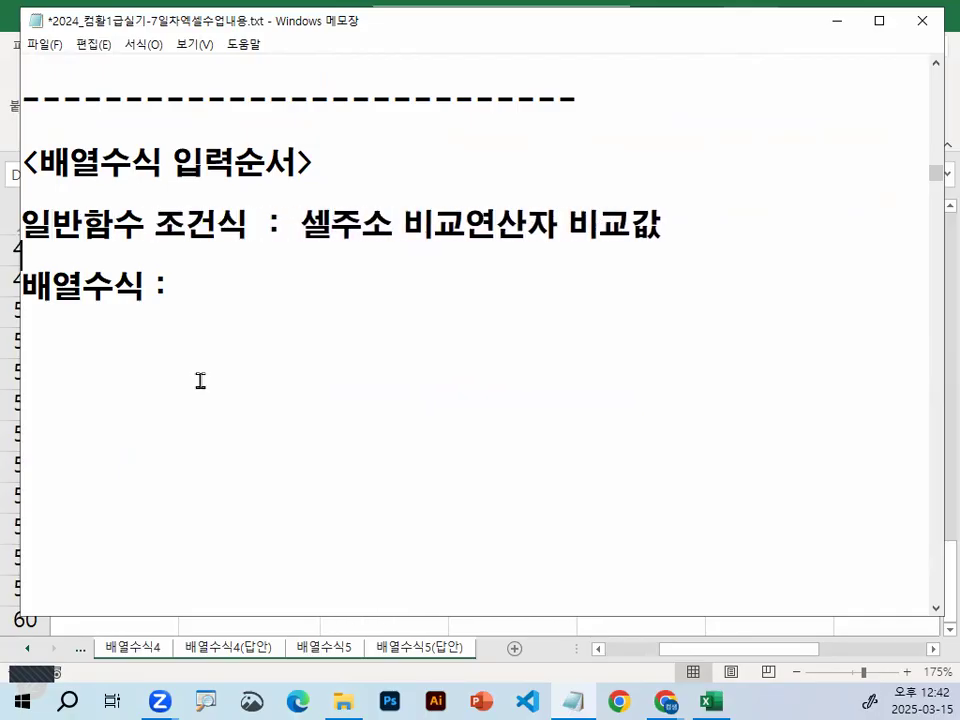
- Insert 조건식 after 배열수식 in the second line and write 참조범위 after its colon
{"action": "type", "text": "조"}
{"action": "key", "text": "BackSpace"}
{"action": "key", "text": "BackSpace"}
{"action": "key", "text": "BackSpace"}
{"action": "key", "text": "BackSpace"}
{"action": "type", "text": "조건식 "}
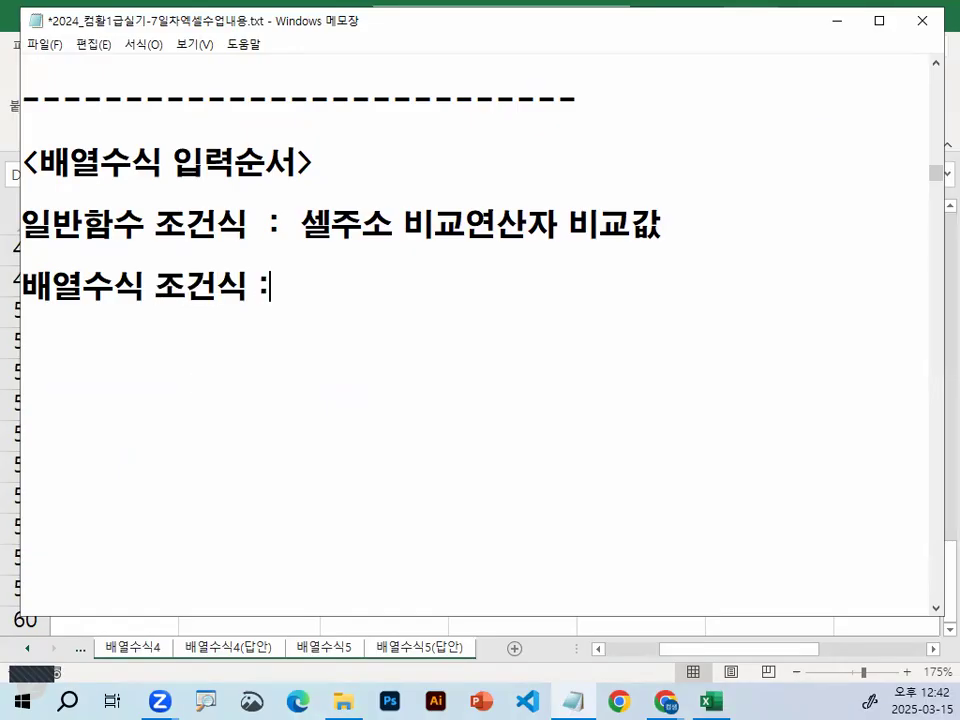
{"action": "type", "text": ": 참조범위"}
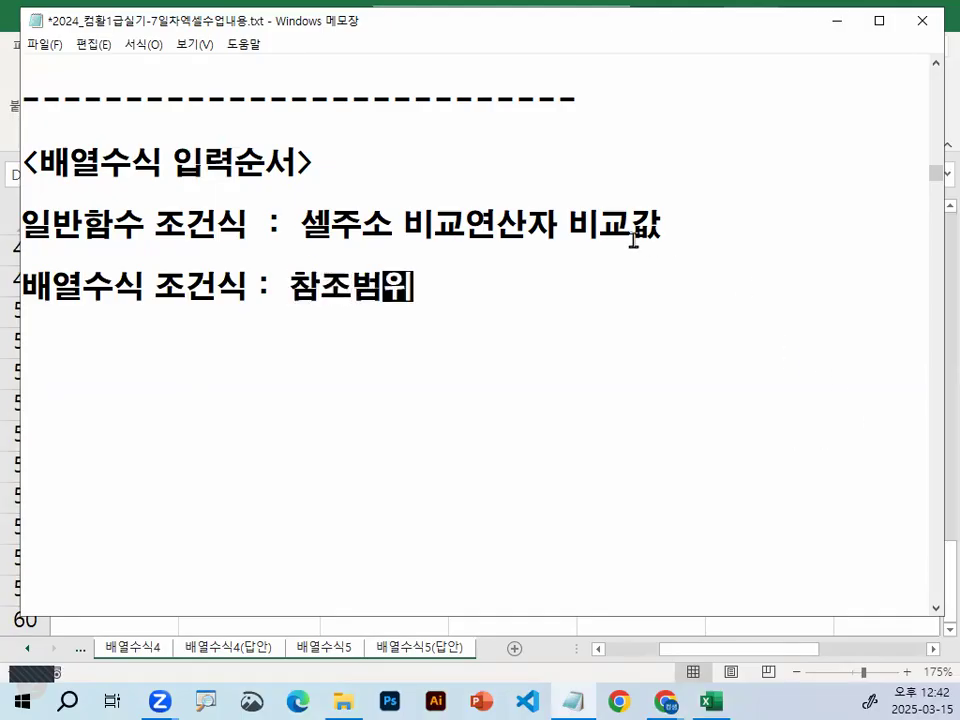
- Underline 비교값, draw an arrow to 셀주소, sketch cell boxes below, underline 참조범위 in red ink, and clear the ink
{"action": "mouse_move", "coordinate": [578, 238]}
{"action": "left_mouse_down"}
{"action": "mouse_move", "coordinate": [650, 240]}
{"action": "mouse_move", "coordinate": [476, 156]}
{"action": "mouse_move", "coordinate": [365, 222]}
{"action": "left_mouse_up"}
{"action": "left_click_drag", "start_coordinate": [358, 274], "coordinate": [380, 325]}
{"action": "left_click_drag", "start_coordinate": [355, 412], "coordinate": [382, 418]}
{"action": "mouse_move", "coordinate": [356, 490]}
{"action": "left_mouse_down"}
{"action": "mouse_move", "coordinate": [381, 461]}
{"action": "mouse_move", "coordinate": [402, 478]}
{"action": "left_mouse_up"}
{"action": "mouse_move", "coordinate": [405, 520]}
{"action": "left_mouse_down"}
{"action": "mouse_move", "coordinate": [408, 545]}
{"action": "mouse_move", "coordinate": [428, 551]}
{"action": "left_mouse_up"}
{"action": "left_click_drag", "start_coordinate": [396, 592], "coordinate": [416, 603]}
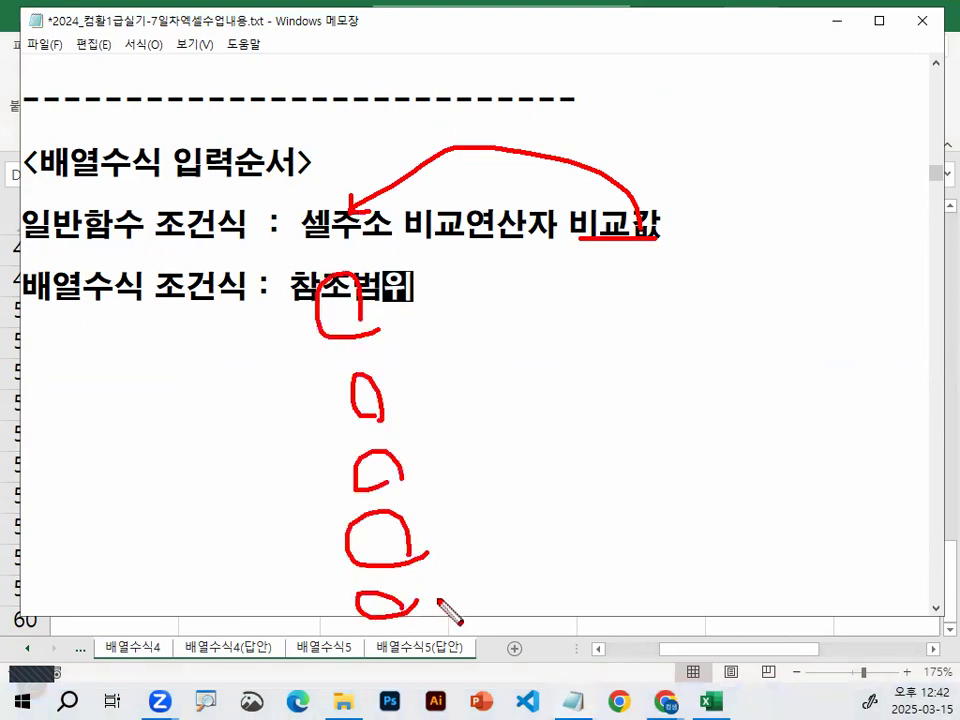
{"action": "left_click_drag", "start_coordinate": [285, 306], "coordinate": [430, 306]}
{"action": "key", "text": "Escape"}
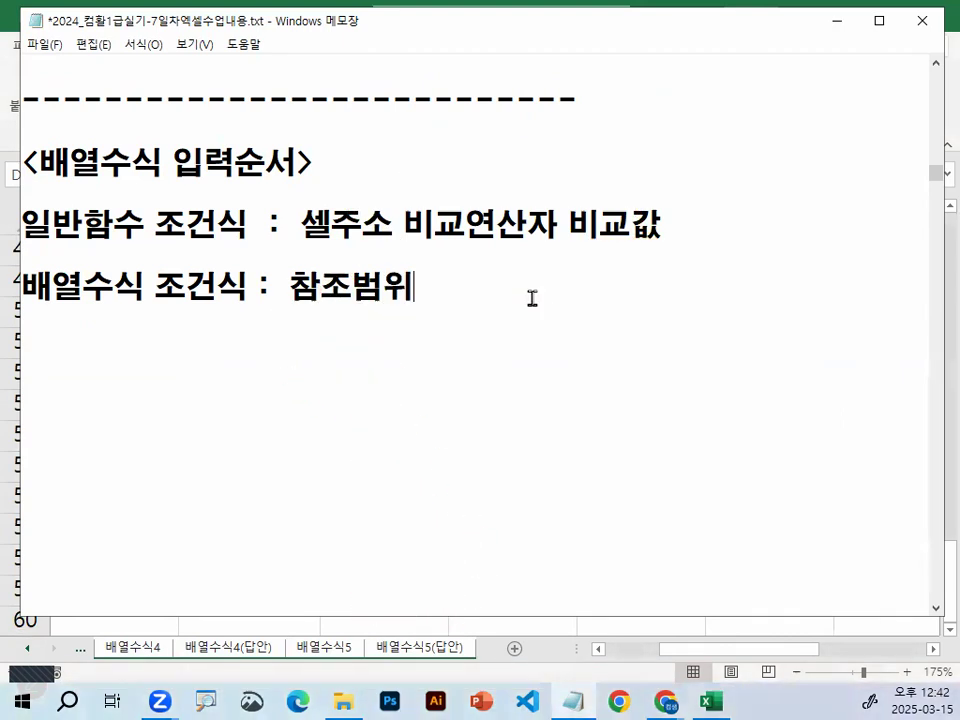
- Highlight 참조범위 and 셀주소 in turn to compare the two condition formats
{"action": "left_click_drag", "start_coordinate": [281, 287], "coordinate": [400, 276]}
{"action": "left_click_drag", "start_coordinate": [301, 224], "coordinate": [347, 224]}
{"action": "left_click_drag", "start_coordinate": [290, 287], "coordinate": [385, 285]}
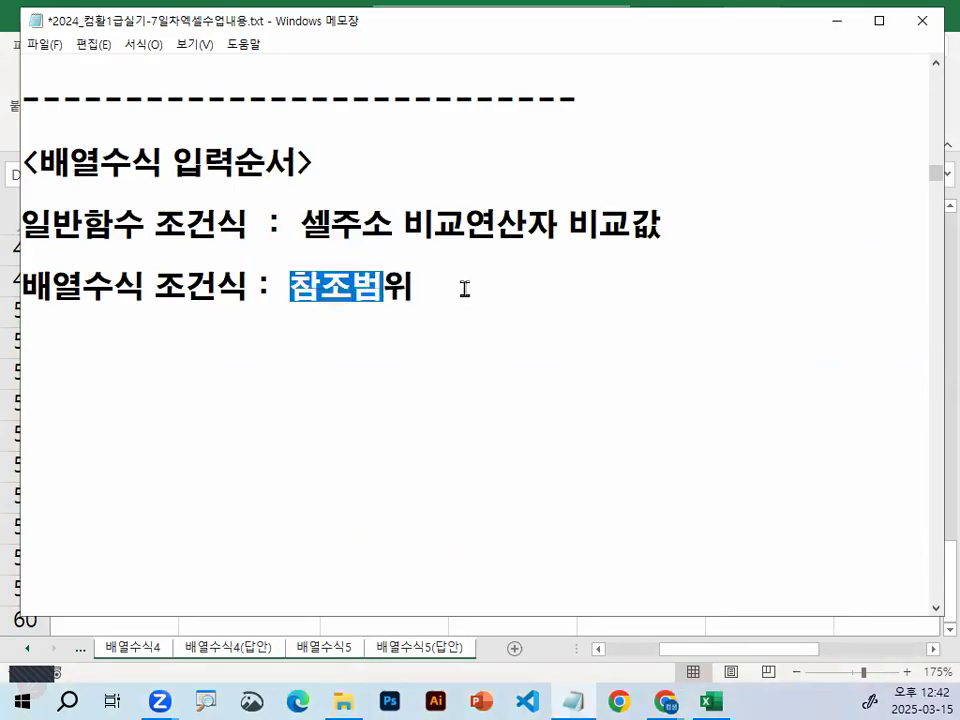
- Sketch a tall column divided into rows beside 참조범위 in red ink
{"action": "key", "text": "ctrl+2"}
{"action": "left_click_drag", "start_coordinate": [452, 243], "coordinate": [451, 577]}
{"action": "mouse_move", "coordinate": [432, 210]}
{"action": "left_mouse_down"}
{"action": "mouse_move", "coordinate": [584, 211]}
{"action": "mouse_move", "coordinate": [420, 578]}
{"action": "left_mouse_up"}
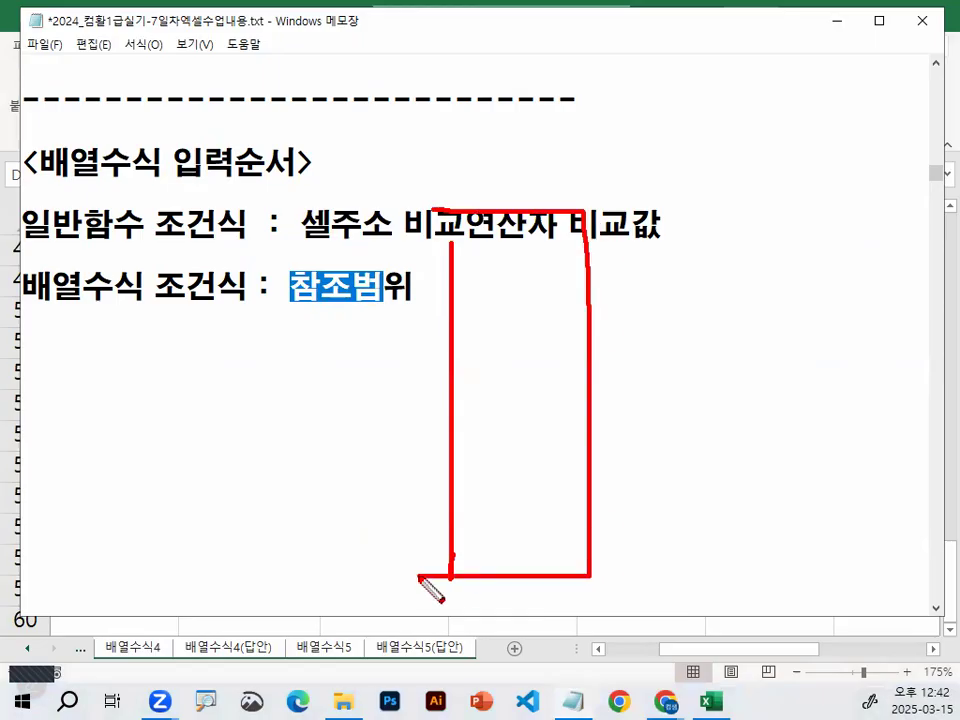
{"action": "left_click_drag", "start_coordinate": [463, 300], "coordinate": [565, 298]}
{"action": "left_click_drag", "start_coordinate": [472, 371], "coordinate": [597, 371]}
{"action": "left_click_drag", "start_coordinate": [513, 422], "coordinate": [595, 426]}
{"action": "left_click_drag", "start_coordinate": [477, 495], "coordinate": [555, 508]}
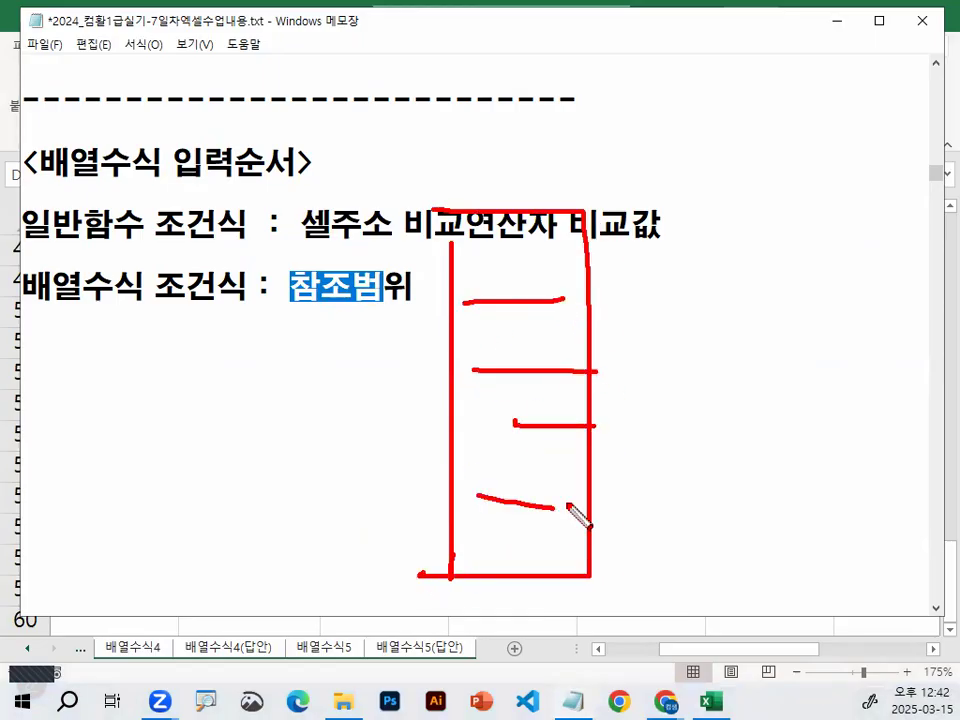
- Sketch a circled comparison value with an arrow to the column, tick its rows, letter T, F, T, clear the ink, and place the cursor after 참조범위
{"action": "mouse_move", "coordinate": [790, 296]}
{"action": "left_mouse_down"}
{"action": "mouse_move", "coordinate": [799, 334]}
{"action": "mouse_move", "coordinate": [840, 312]}
{"action": "mouse_move", "coordinate": [720, 152]}
{"action": "mouse_move", "coordinate": [626, 240]}
{"action": "left_mouse_up"}
{"action": "left_click_drag", "start_coordinate": [490, 240], "coordinate": [545, 242]}
{"action": "left_click_drag", "start_coordinate": [500, 300], "coordinate": [548, 297]}
{"action": "mouse_move", "coordinate": [512, 372]}
{"action": "left_mouse_down"}
{"action": "mouse_move", "coordinate": [512, 407]}
{"action": "mouse_move", "coordinate": [550, 383]}
{"action": "left_mouse_up"}
{"action": "mouse_move", "coordinate": [590, 250]}
{"action": "left_mouse_down"}
{"action": "mouse_move", "coordinate": [680, 250]}
{"action": "mouse_move", "coordinate": [636, 300]}
{"action": "mouse_move", "coordinate": [675, 326]}
{"action": "left_mouse_up"}
{"action": "mouse_move", "coordinate": [609, 332]}
{"action": "left_mouse_down"}
{"action": "mouse_move", "coordinate": [609, 375]}
{"action": "mouse_move", "coordinate": [660, 355]}
{"action": "left_mouse_up"}
{"action": "left_click_drag", "start_coordinate": [614, 403], "coordinate": [705, 403]}
{"action": "left_click_drag", "start_coordinate": [650, 403], "coordinate": [650, 462]}
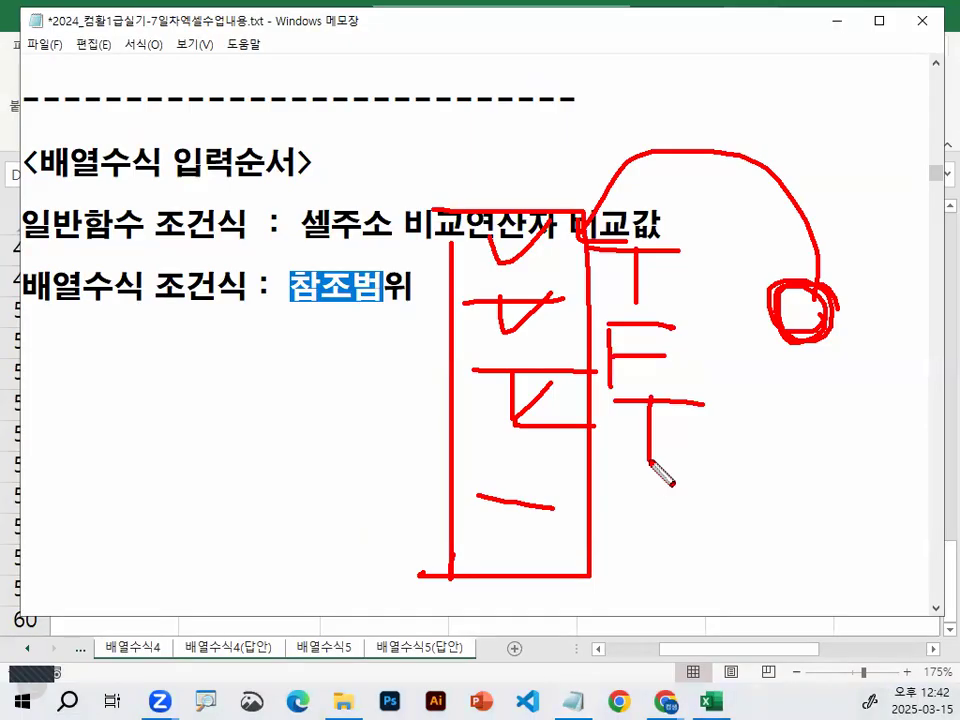
{"action": "mouse_move", "coordinate": [780, 546]}
{"action": "left_mouse_down"}
{"action": "mouse_move", "coordinate": [400, 380]}
{"action": "mouse_move", "coordinate": [598, 202]}
{"action": "mouse_move", "coordinate": [754, 432]}
{"action": "mouse_move", "coordinate": [723, 558]}
{"action": "left_mouse_up"}
{"action": "mouse_move", "coordinate": [866, 435]}
{"action": "left_mouse_down"}
{"action": "mouse_move", "coordinate": [618, 446]}
{"action": "mouse_move", "coordinate": [668, 470]}
{"action": "left_mouse_up"}
{"action": "key", "text": "Escape"}
{"action": "left_click_drag", "start_coordinate": [290, 288], "coordinate": [452, 279]}
{"action": "left_click", "coordinate": [452, 279]}
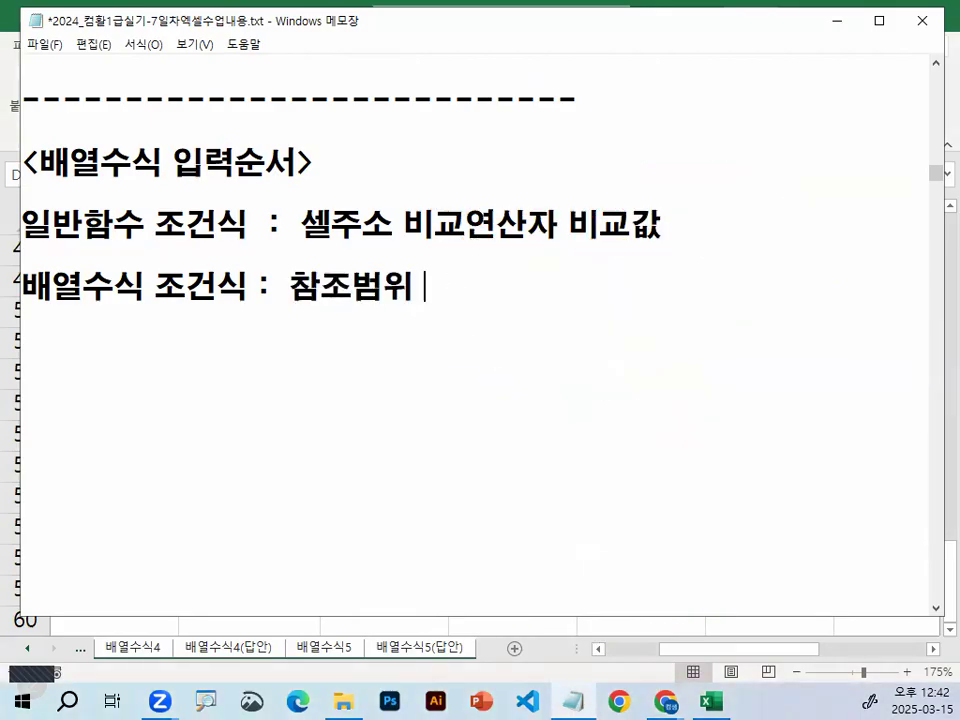
- Complete the 배열수식 조건식 line with "비교연산자 셀주소" after 참조범위
{"action": "type", "text": "비교연ㅅㄴ"}
{"action": "type", "text": "산자 비교갑"}
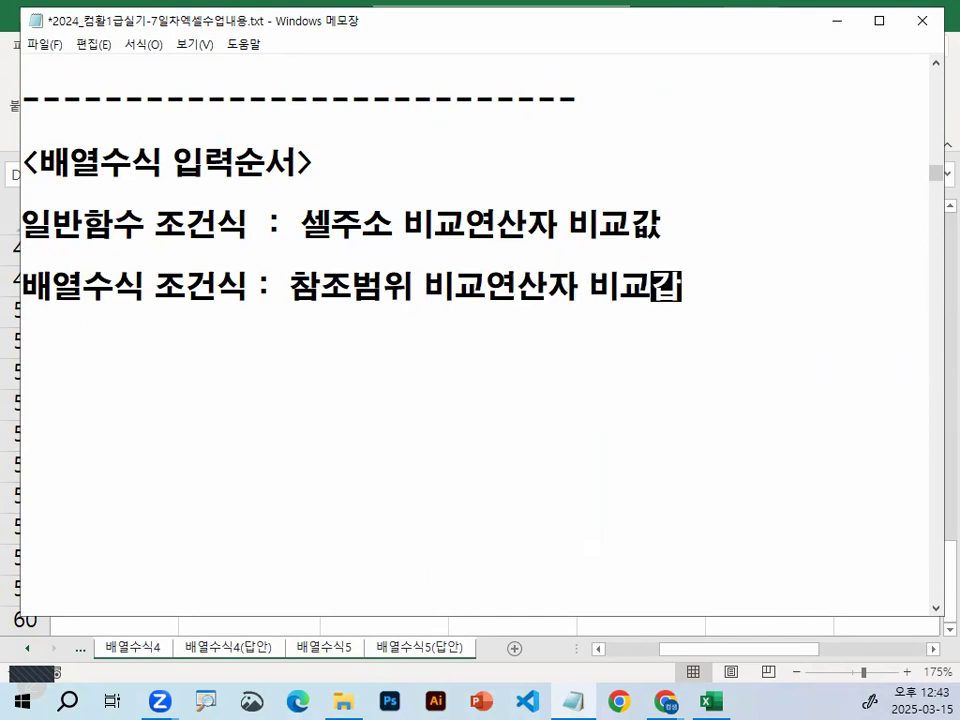
{"action": "key", "text": "BackSpace"}
{"action": "key", "text": "BackSpace"}
{"action": "key", "text": "BackSpace"}
{"action": "key", "text": "BackSpace"}
{"action": "key", "text": "BackSpace"}
{"action": "key", "text": "BackSpace"}
{"action": "type", "text": "셀주소"}
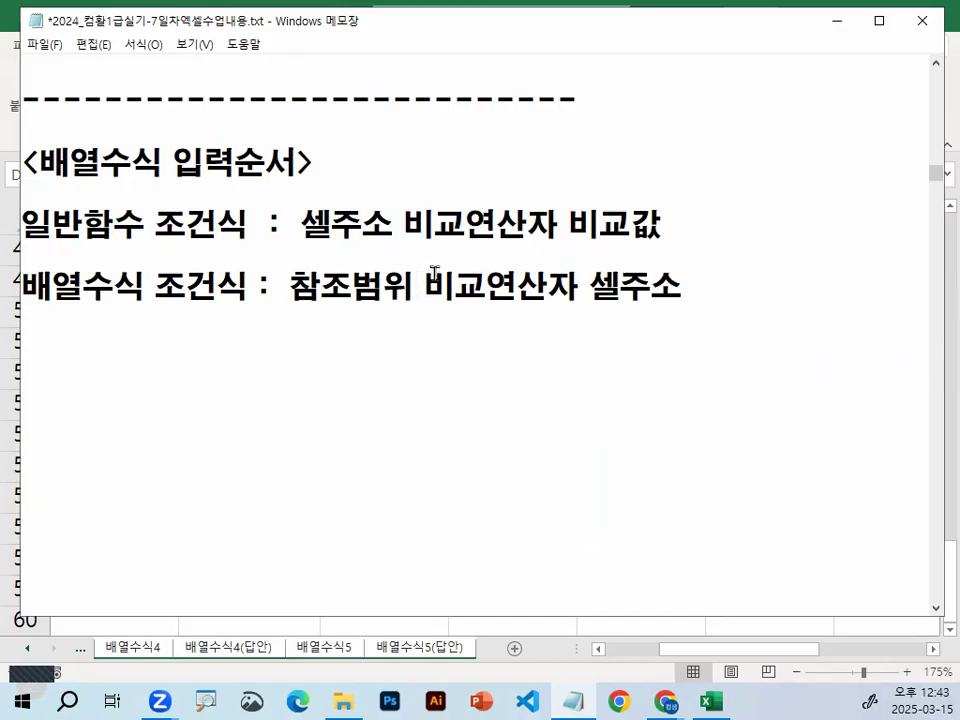
- Underline 셀주소 in the array-formula line in red ink, draw an arrow from it to 참조범위, and clear the ink
{"action": "key", "text": "ctrl+2"}
{"action": "mouse_move", "coordinate": [593, 296]}
{"action": "left_mouse_down"}
{"action": "mouse_move", "coordinate": [671, 298]}
{"action": "mouse_move", "coordinate": [634, 256]}
{"action": "mouse_move", "coordinate": [355, 265]}
{"action": "left_mouse_up"}
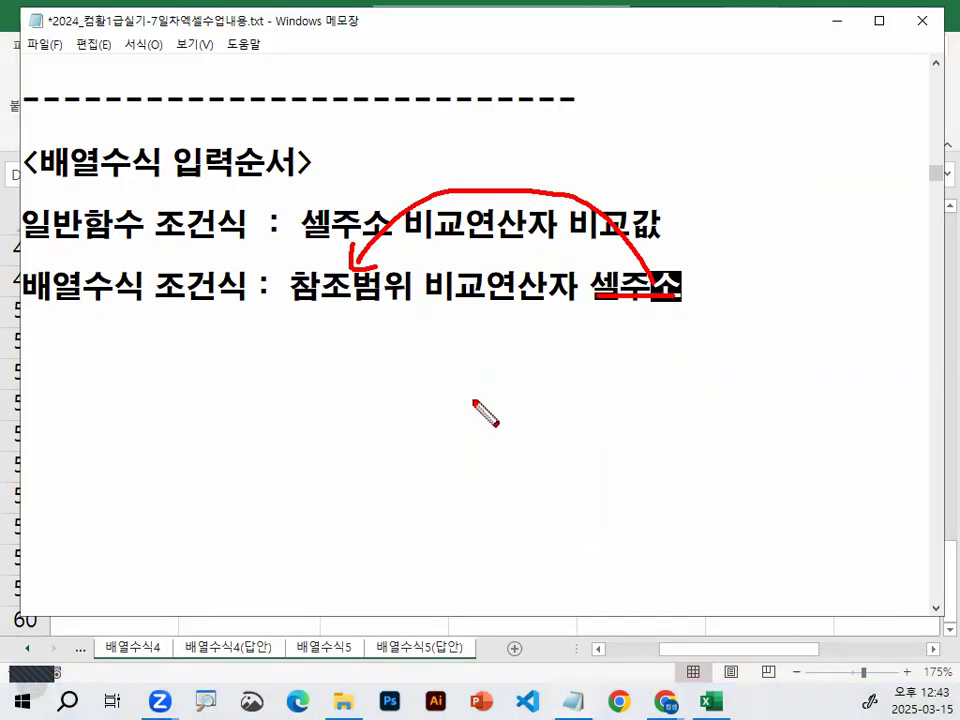
{"action": "key", "text": "Escape"}
- Switch to the Excel workbook and apply all borders to the empty cells E61:E63
{"action": "key", "text": "alt+Tab"}
{"action": "left_click", "coordinate": [395, 452]}
{"action": "scroll", "coordinate": [395, 452], "scroll_direction": "down", "scroll_amount": 4}
{"action": "left_click_drag", "start_coordinate": [358, 285], "coordinate": [353, 321]}
{"action": "left_click", "coordinate": [222, 111]}
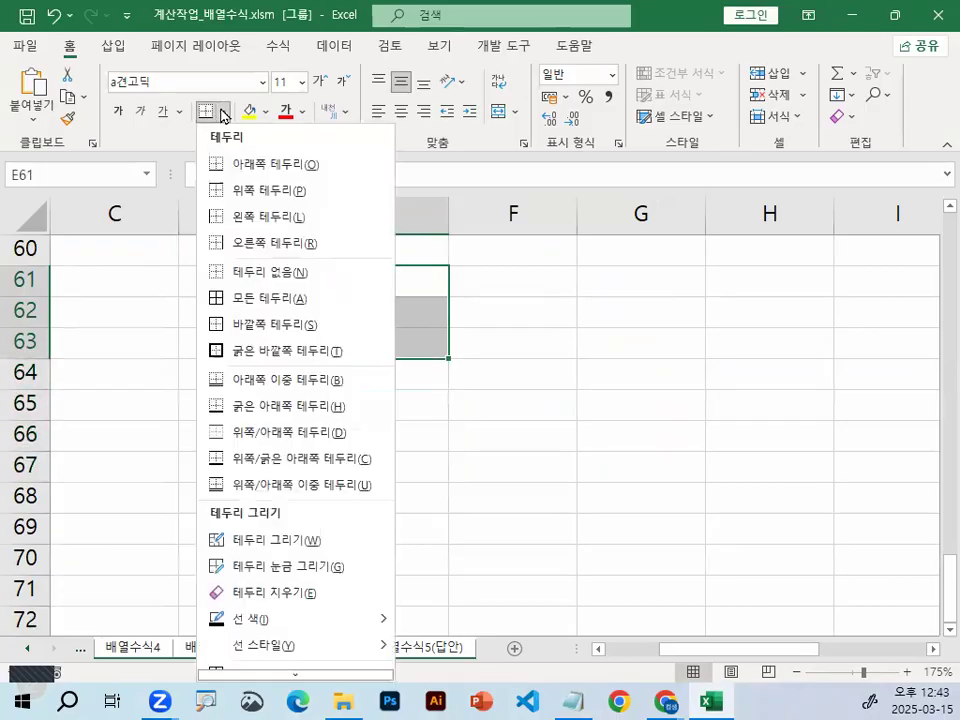
{"action": "left_click", "coordinate": [261, 302]}
- Enter 가, 나 and 다 in cells E61 to E63
{"action": "left_click", "coordinate": [391, 286]}
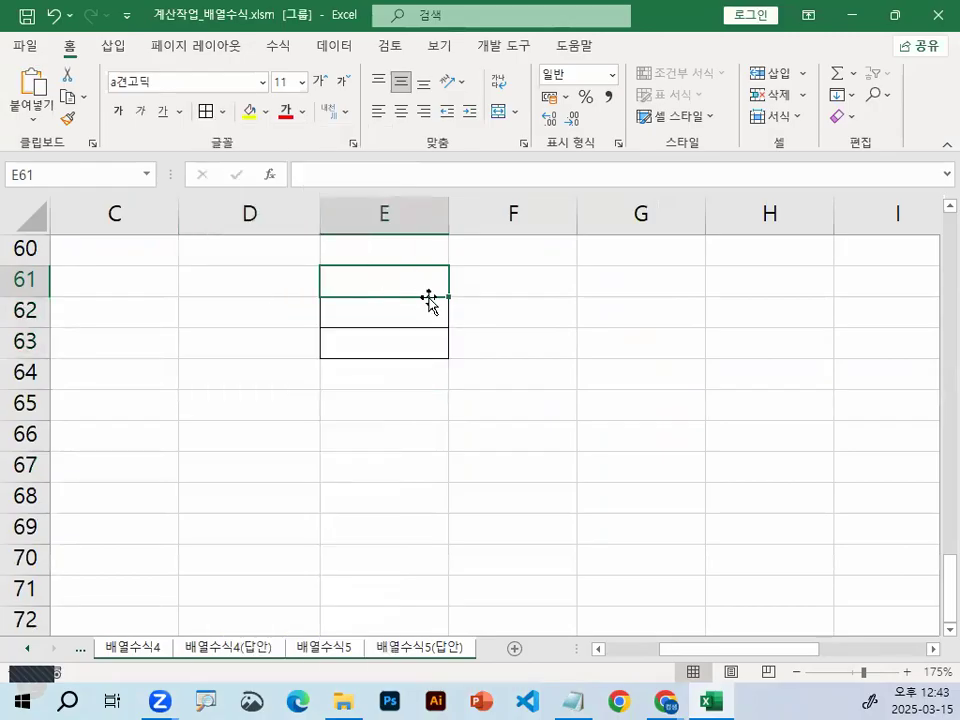
{"action": "type", "text": "r"}
{"action": "type", "text": "가"}
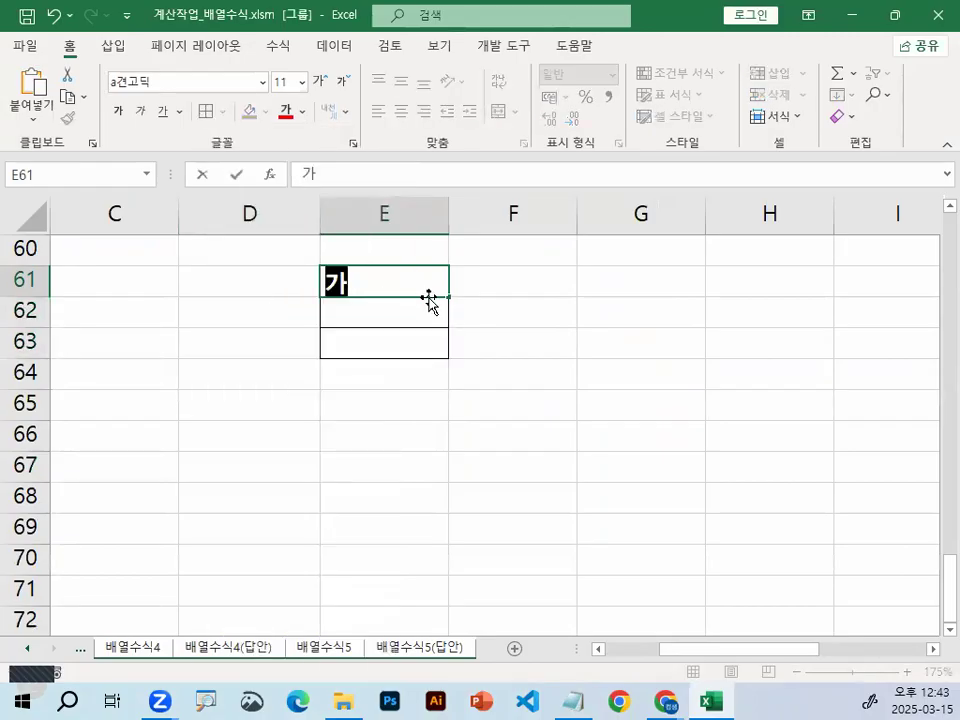
{"action": "key", "text": "Return"}
{"action": "type", "text": "나"}
{"action": "key", "text": "Return"}
{"action": "type", "text": "다"}
{"action": "key", "text": "Return"}
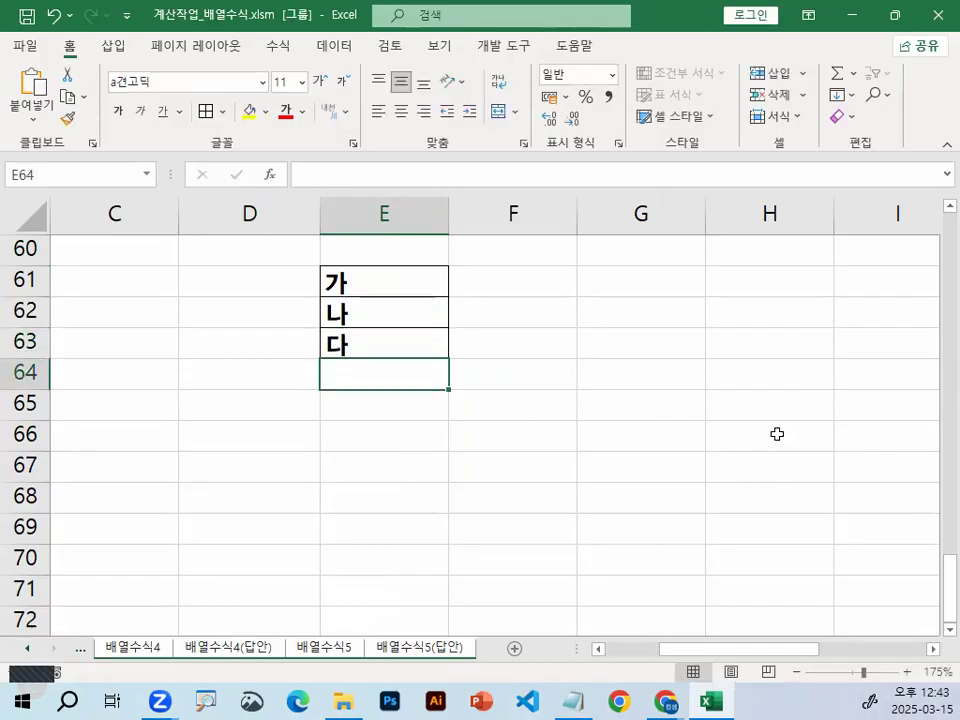
{"action": "left_click", "coordinate": [527, 279]}
{"action": "mouse_move", "coordinate": [527, 279]}
{"action": "left_mouse_down"}
{"action": "mouse_move", "coordinate": [529, 340]}
{"action": "mouse_move", "coordinate": [476, 264]}
{"action": "mouse_move", "coordinate": [579, 358]}
{"action": "left_mouse_up"}
{"action": "key", "text": "ctrl+2"}
{"action": "key", "text": "Escape"}
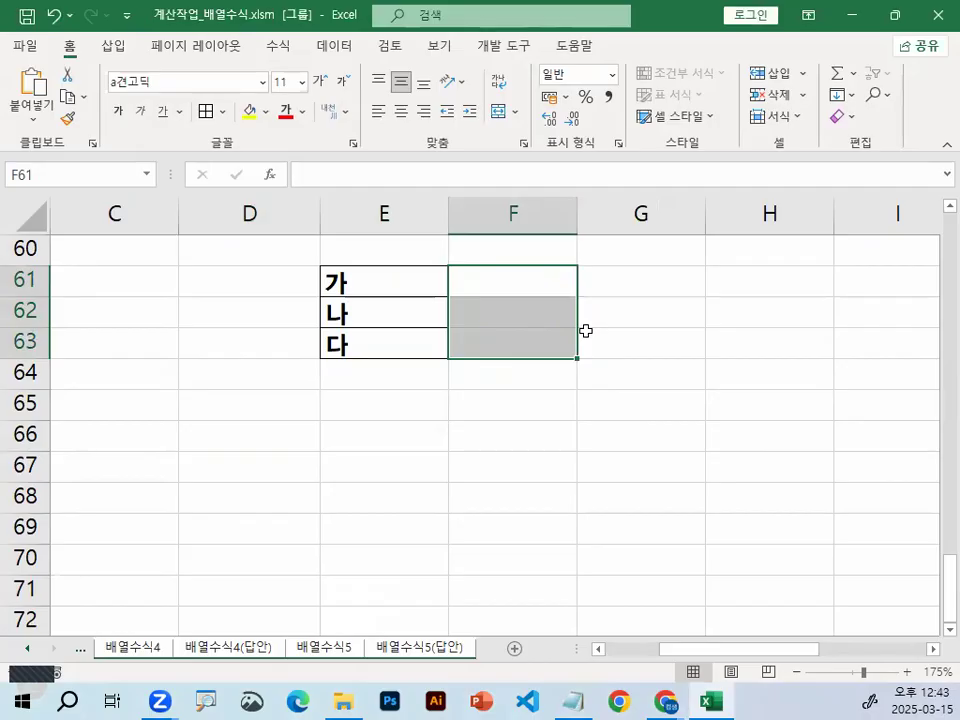
{"action": "type", "text": "="}
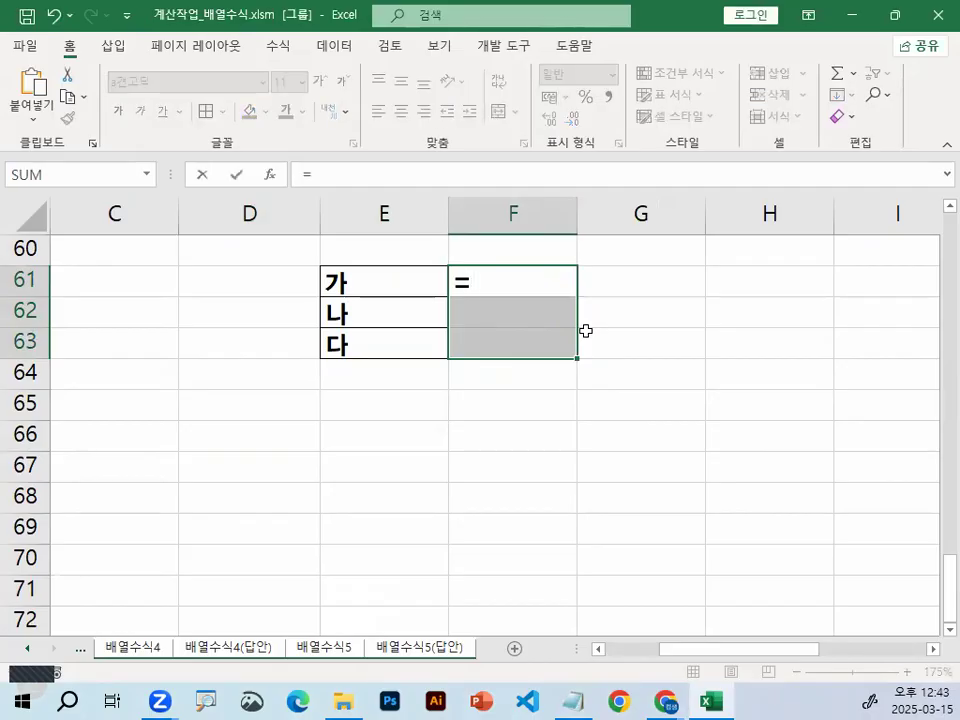
{"action": "left_click_drag", "start_coordinate": [366, 281], "coordinate": [362, 349]}
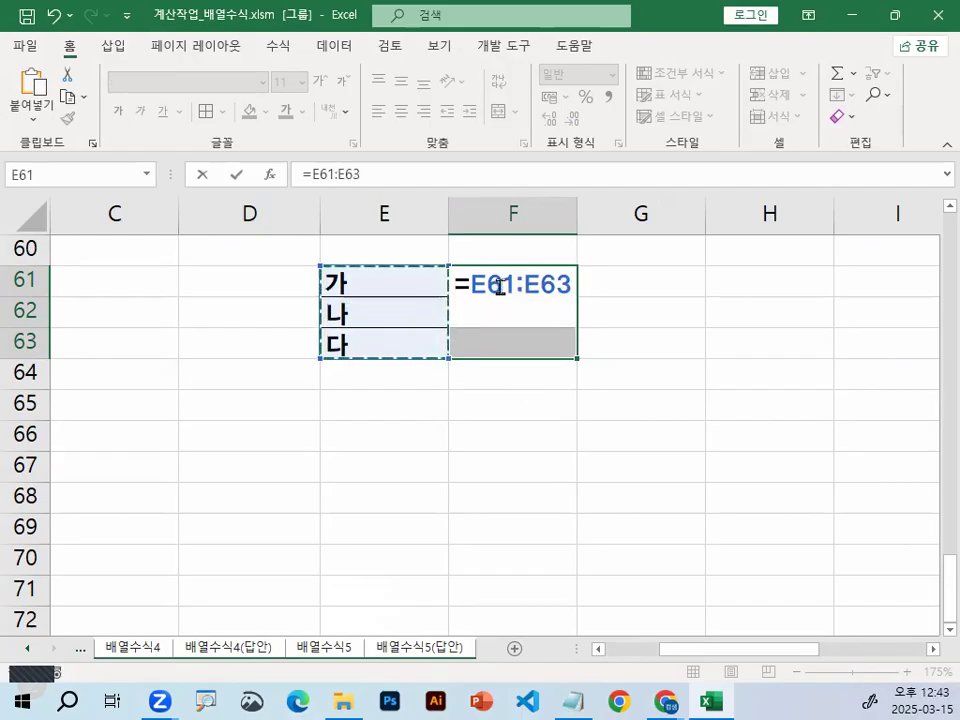
{"action": "key", "text": "F4"}
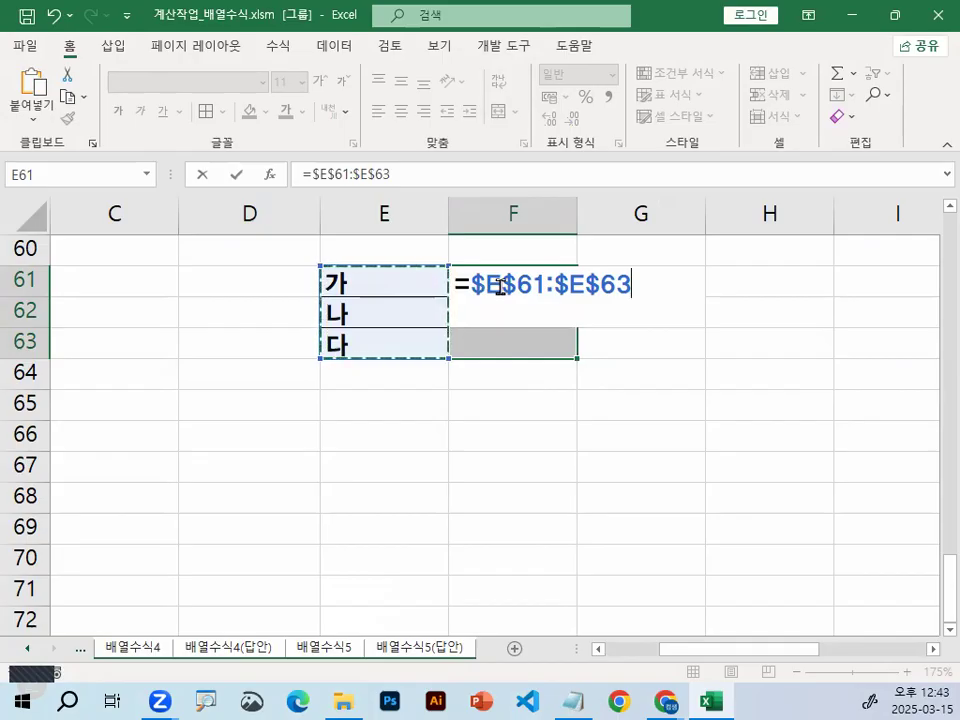
{"action": "type", "text": "="}
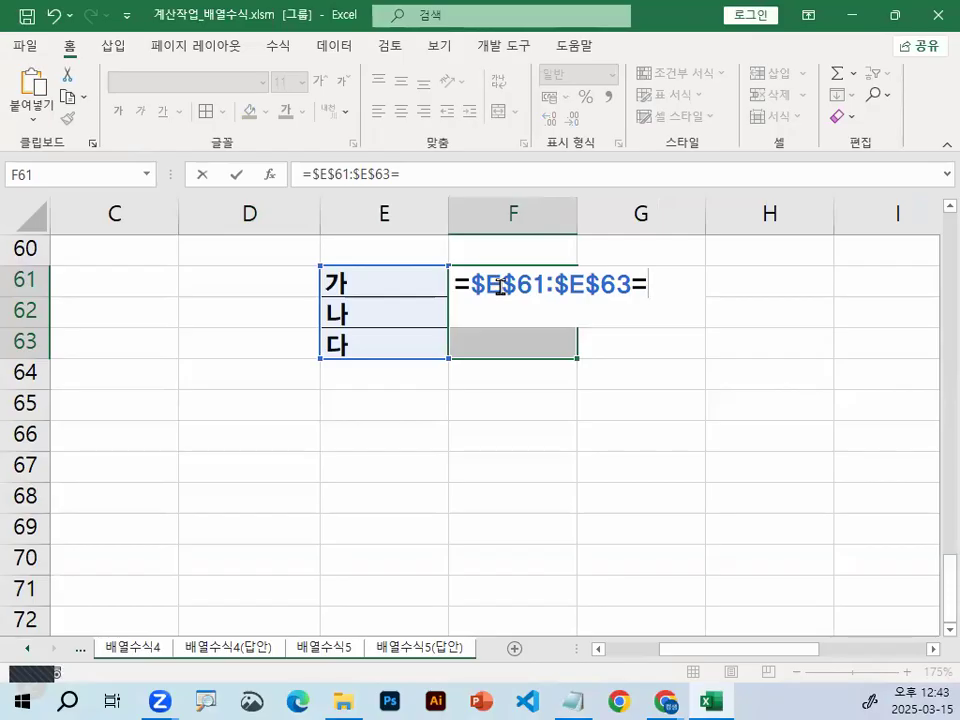
{"action": "left_click_drag", "start_coordinate": [486, 449], "coordinate": [481, 478]}
{"action": "left_click", "coordinate": [497, 455]}
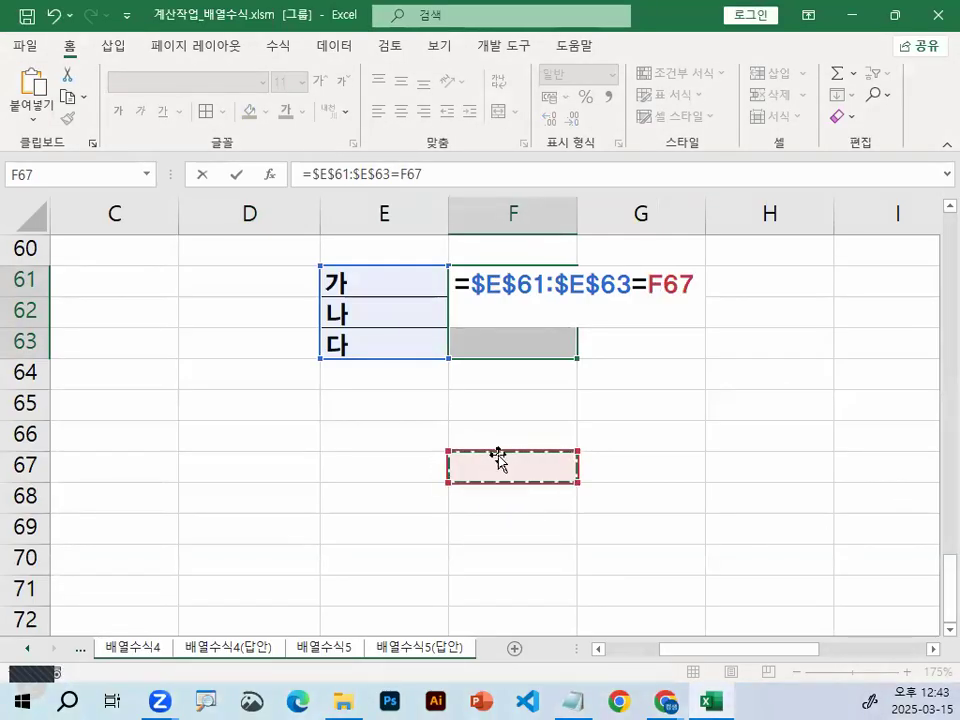
{"action": "key", "text": "Escape"}
- Enter the comparison value 가 in cell F68
{"action": "left_click", "coordinate": [460, 486]}
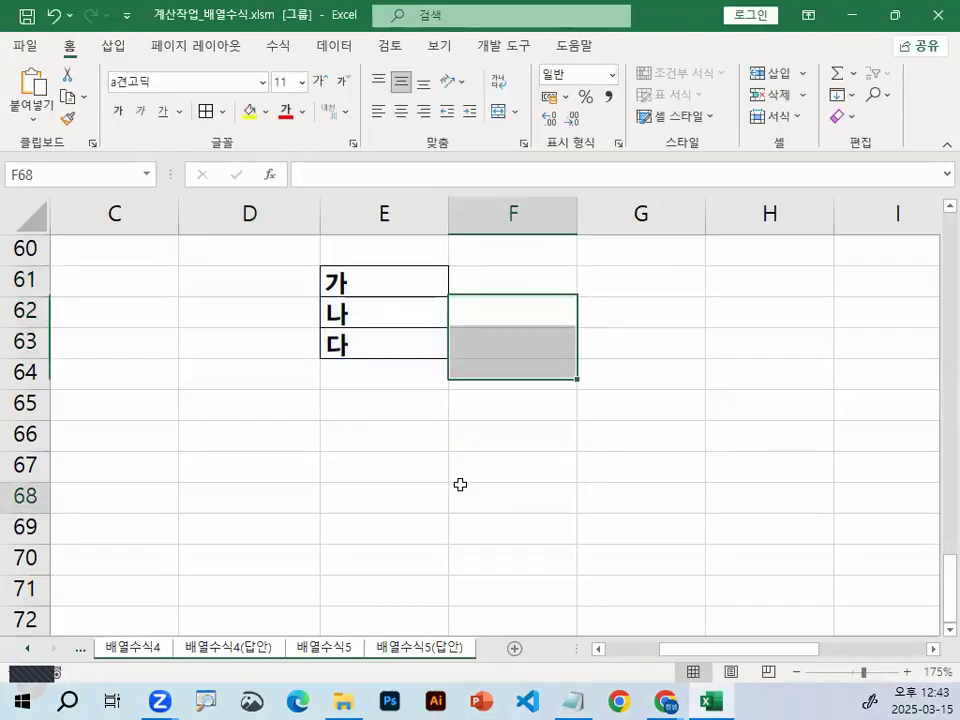
{"action": "type", "text": "가"}
{"action": "key", "text": "Return"}
{"action": "key", "text": "Up"}
{"action": "key", "text": "Right"}
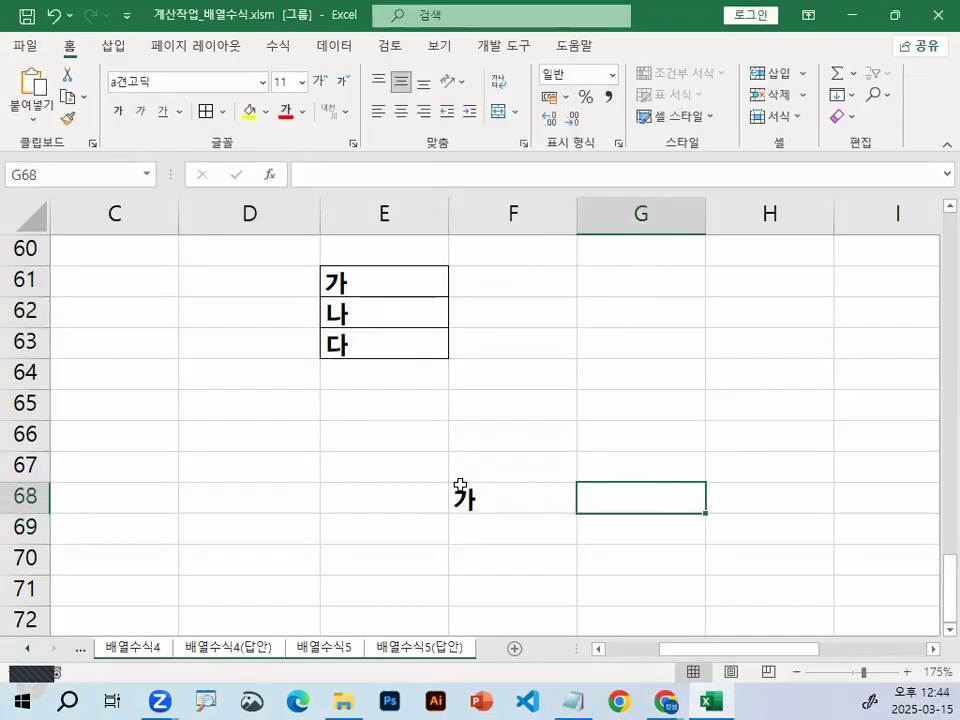
- Enter the array formula =$E$61:$E$63=F68 across F61:F63, comparing the fixed range with the comparison value cell
{"action": "scroll", "coordinate": [762, 432], "scroll_direction": "down", "scroll_amount": 1}
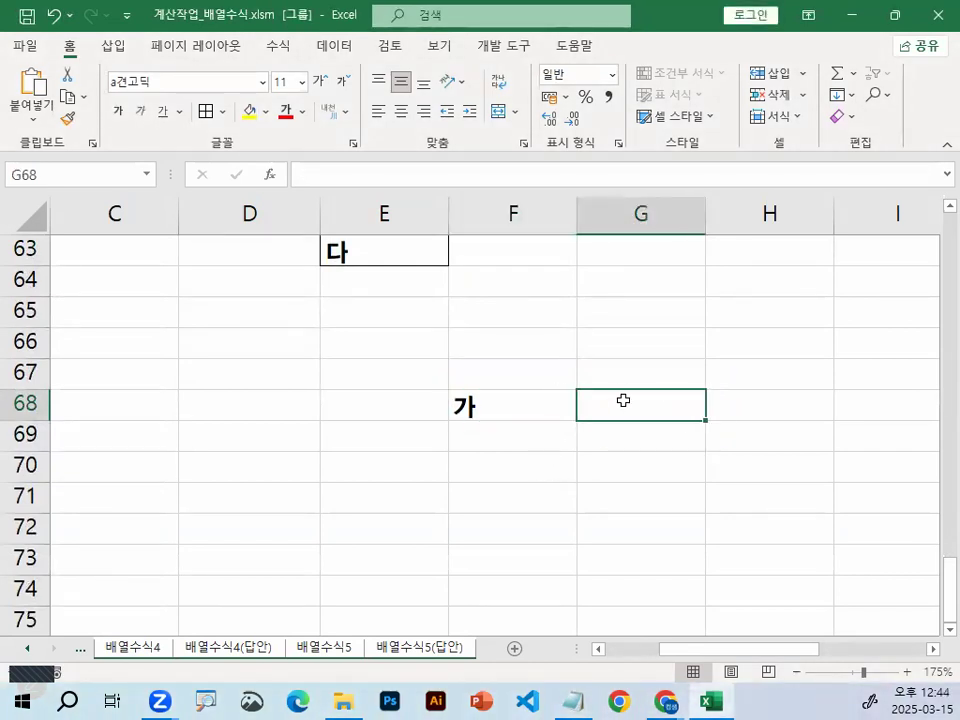
{"action": "scroll", "coordinate": [500, 390], "scroll_direction": "up", "scroll_amount": 1}
{"action": "left_click_drag", "start_coordinate": [565, 280], "coordinate": [505, 342]}
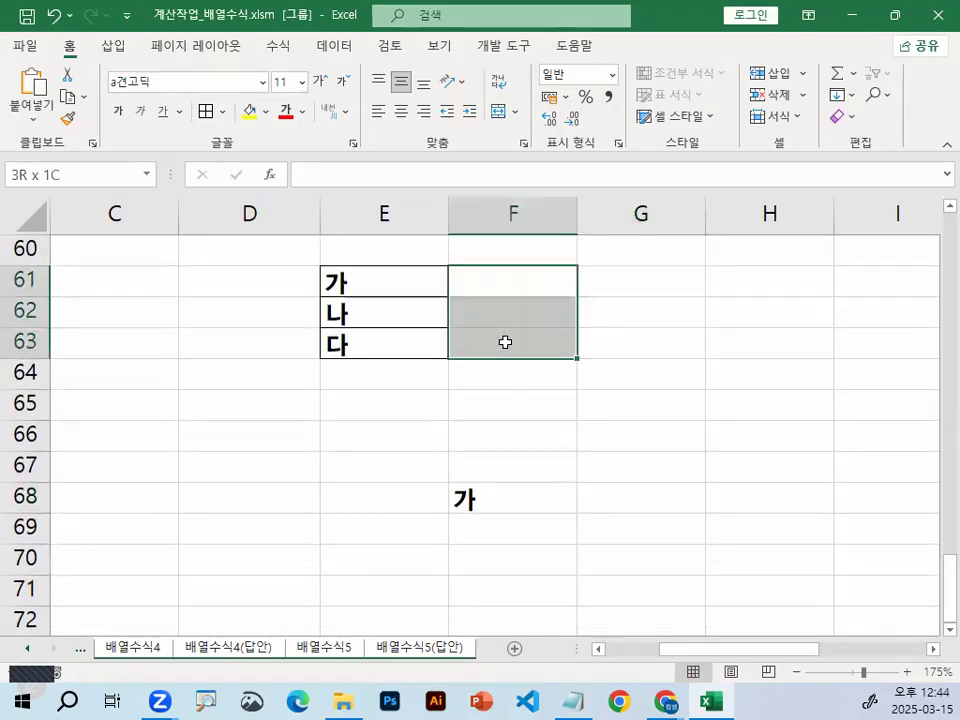
{"action": "type", "text": "\\"}
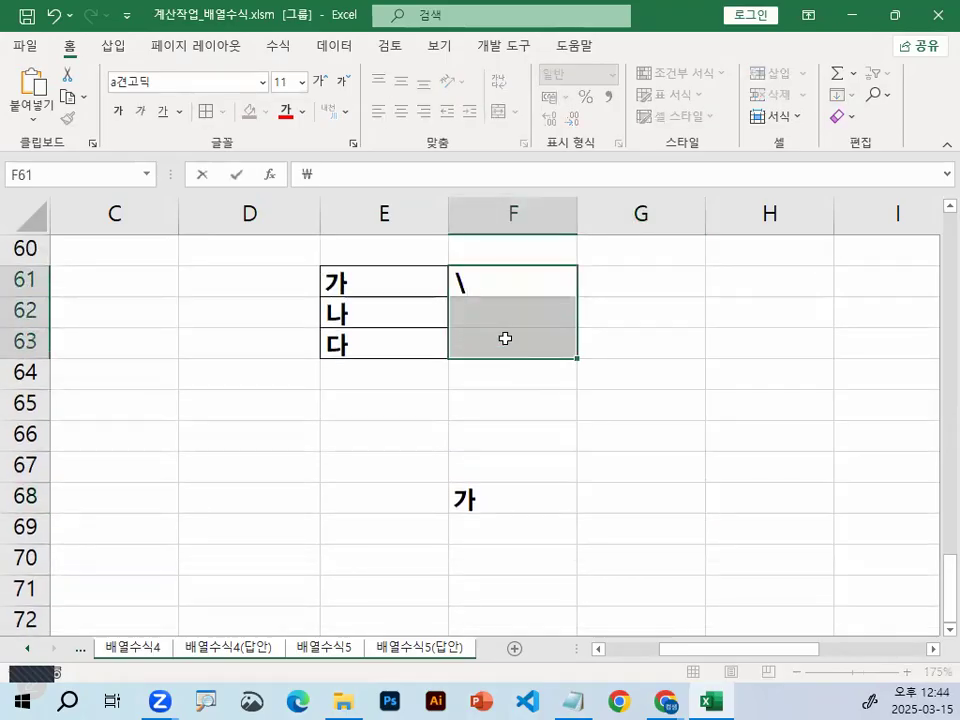
{"action": "type", "text": "="}
{"action": "left_click_drag", "start_coordinate": [373, 277], "coordinate": [364, 326]}
{"action": "key", "text": "F4"}
{"action": "type", "text": "-"}
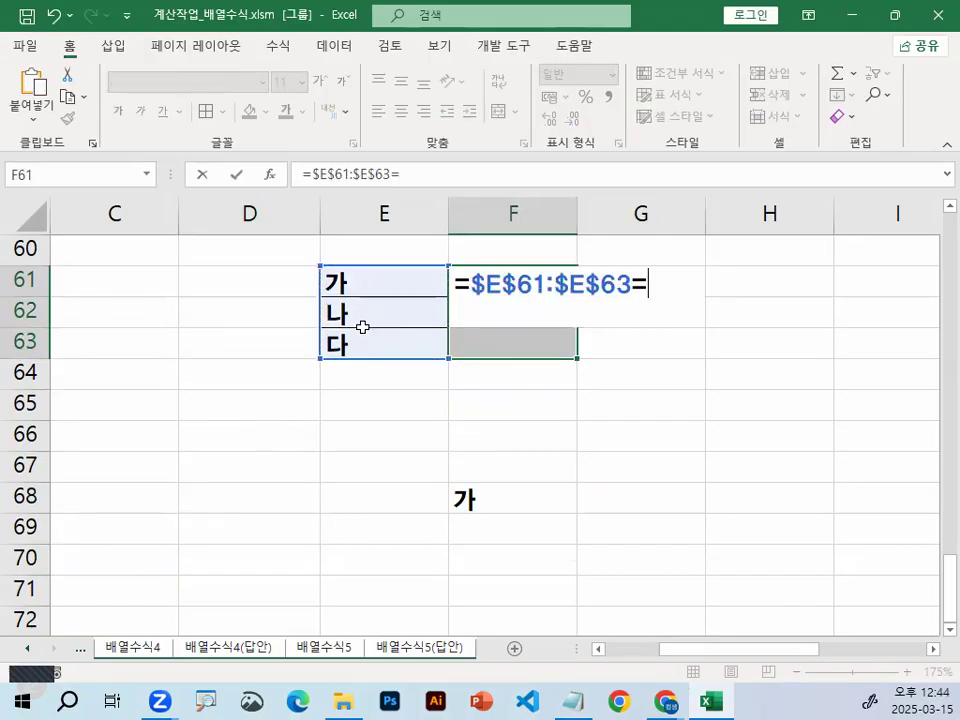
{"action": "left_click", "coordinate": [467, 499]}
{"action": "mouse_move", "coordinate": [581, 699]}
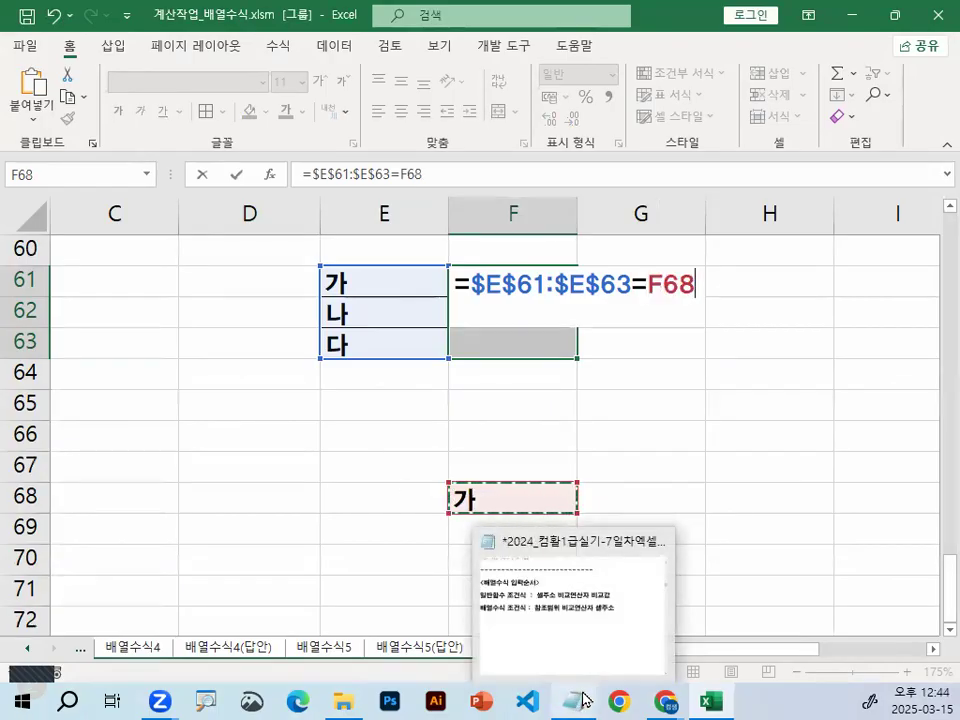
{"action": "key", "text": "ctrl+shift+Return"}
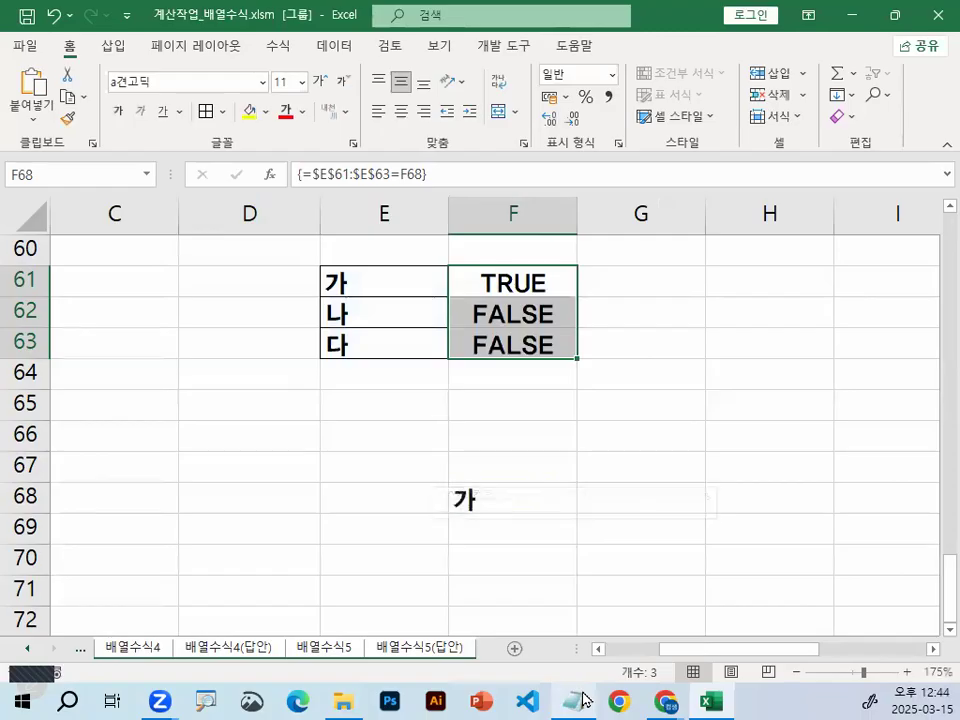
- Circle cell G68 and the F61:F63 results in red ink, add a check mark beside the results, and clear the ink
{"action": "mouse_move", "coordinate": [686, 512]}
{"action": "left_mouse_down"}
{"action": "mouse_move", "coordinate": [630, 523]}
{"action": "mouse_move", "coordinate": [686, 489]}
{"action": "mouse_move", "coordinate": [692, 511]}
{"action": "left_mouse_up"}
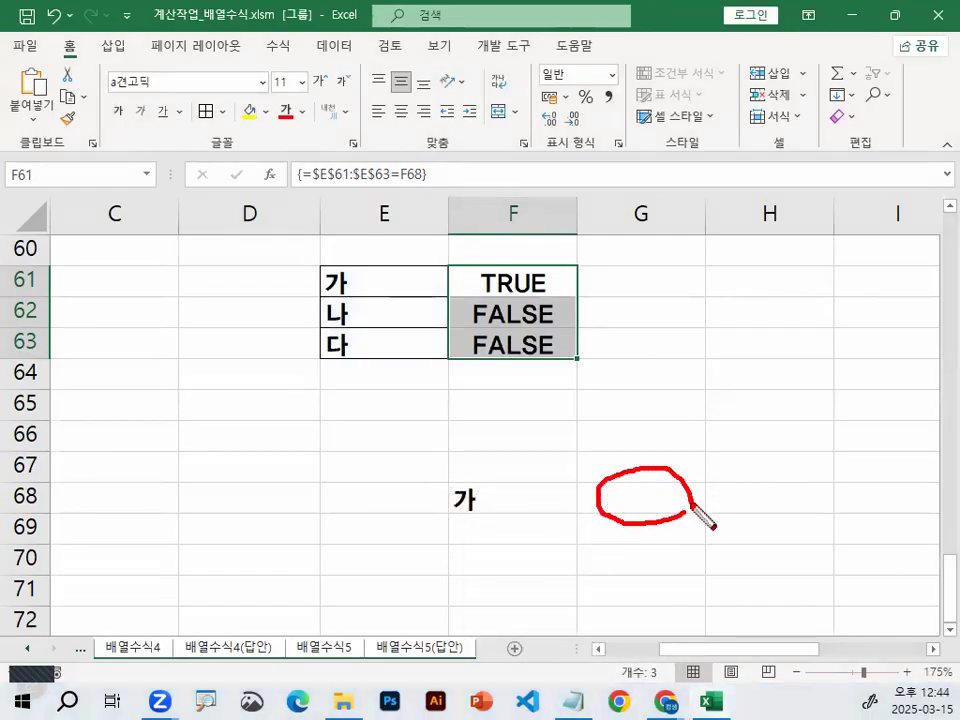
{"action": "mouse_move", "coordinate": [576, 333]}
{"action": "left_mouse_down"}
{"action": "mouse_move", "coordinate": [579, 362]}
{"action": "mouse_move", "coordinate": [488, 352]}
{"action": "mouse_move", "coordinate": [493, 261]}
{"action": "mouse_move", "coordinate": [568, 354]}
{"action": "left_mouse_up"}
{"action": "mouse_move", "coordinate": [724, 508]}
{"action": "left_mouse_down"}
{"action": "mouse_move", "coordinate": [630, 522]}
{"action": "mouse_move", "coordinate": [691, 482]}
{"action": "left_mouse_up"}
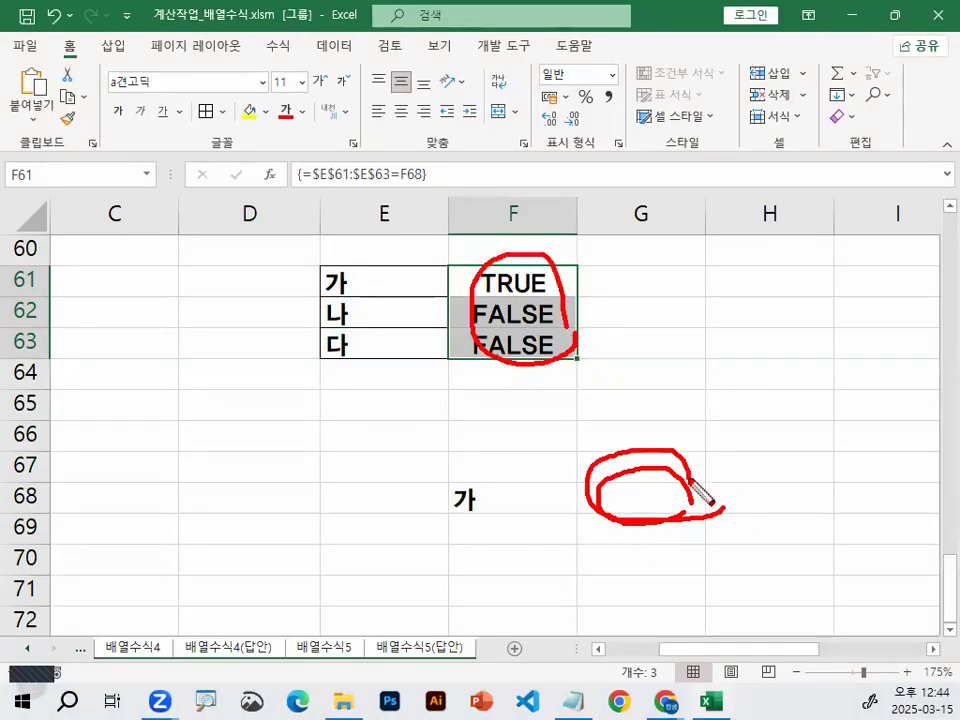
{"action": "left_click_drag", "start_coordinate": [537, 305], "coordinate": [603, 240]}
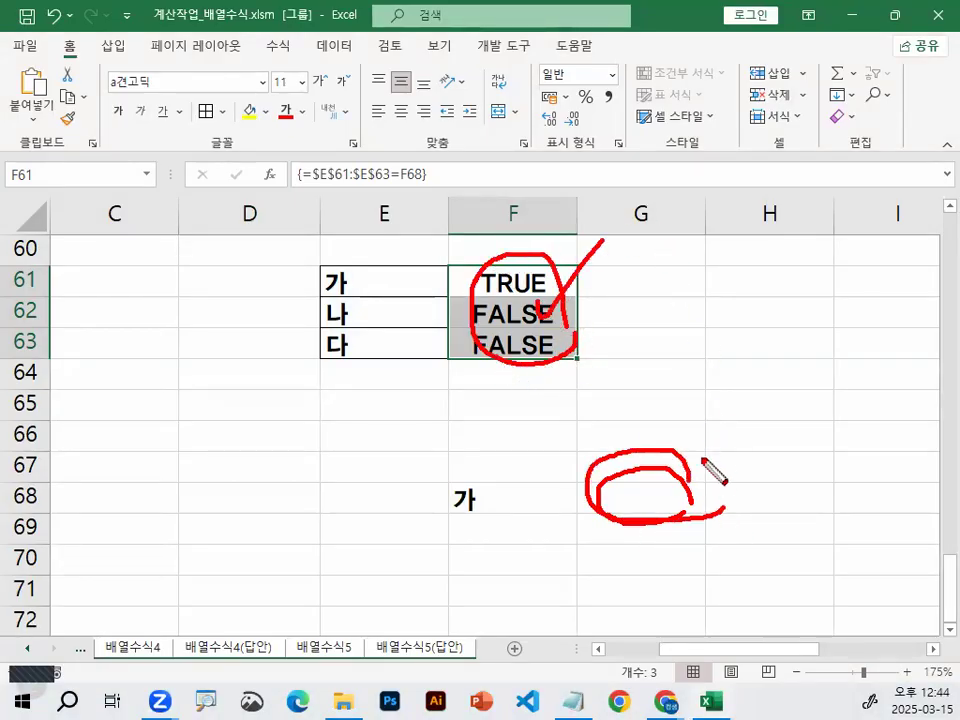
{"action": "key", "text": "Escape"}
- Open the formula in F61, mark $E$61:$E$63 and F68 in red ink with an arrow between them, and recommit the array formula
{"action": "left_click", "coordinate": [524, 277]}
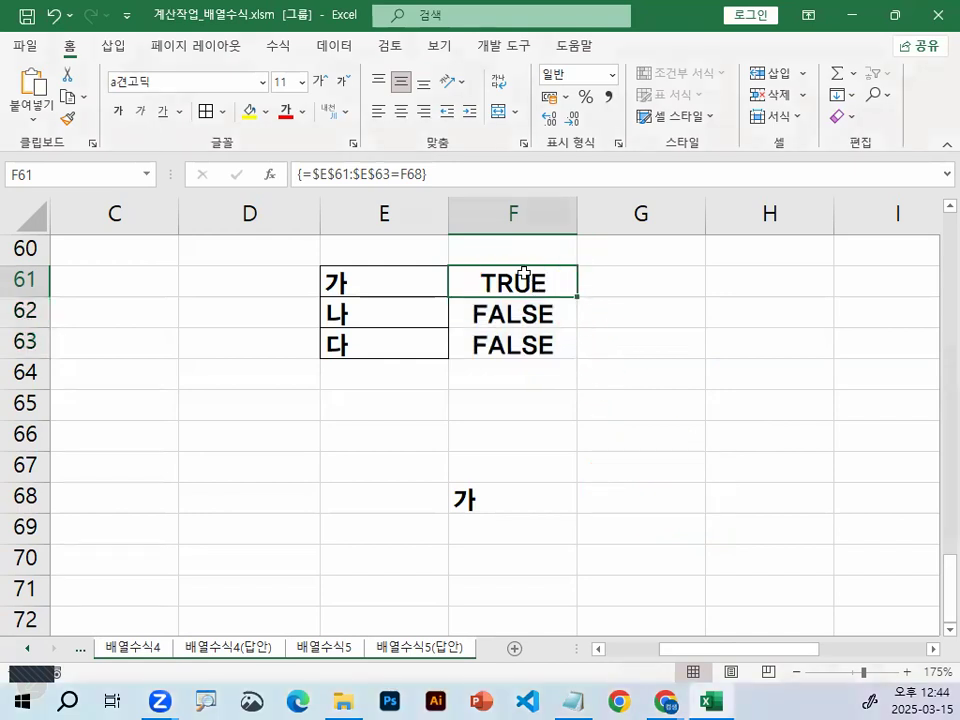
{"action": "double_click", "coordinate": [524, 277]}
{"action": "left_click_drag", "start_coordinate": [450, 318], "coordinate": [715, 316]}
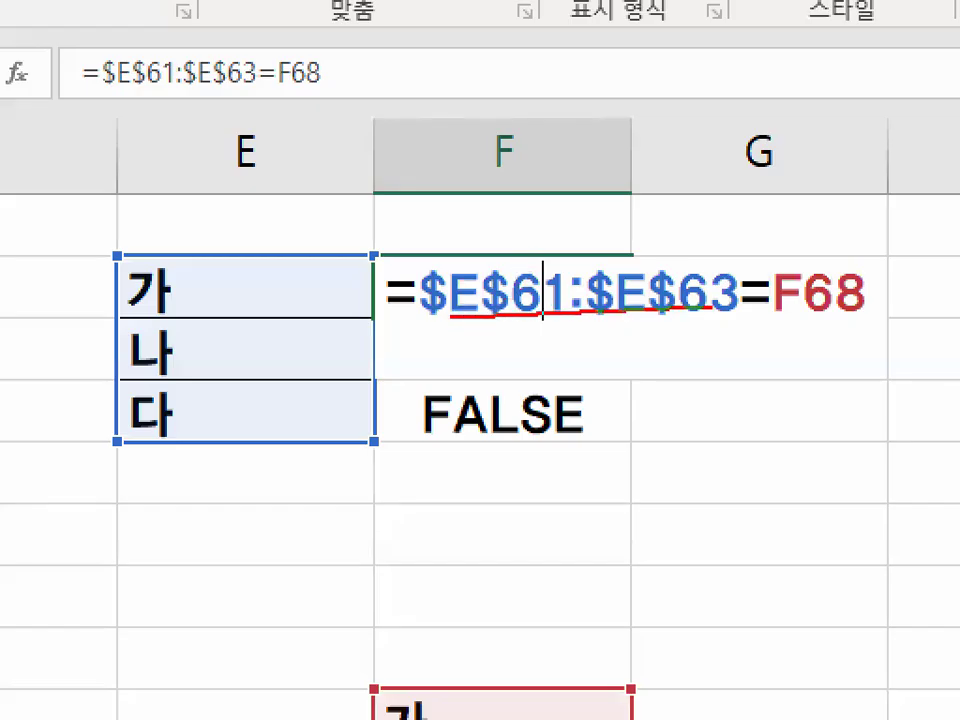
{"action": "left_click_drag", "start_coordinate": [910, 297], "coordinate": [868, 285]}
{"action": "mouse_move", "coordinate": [683, 133]}
{"action": "left_mouse_down"}
{"action": "mouse_move", "coordinate": [845, 275]}
{"action": "mouse_move", "coordinate": [348, 208]}
{"action": "left_mouse_up"}
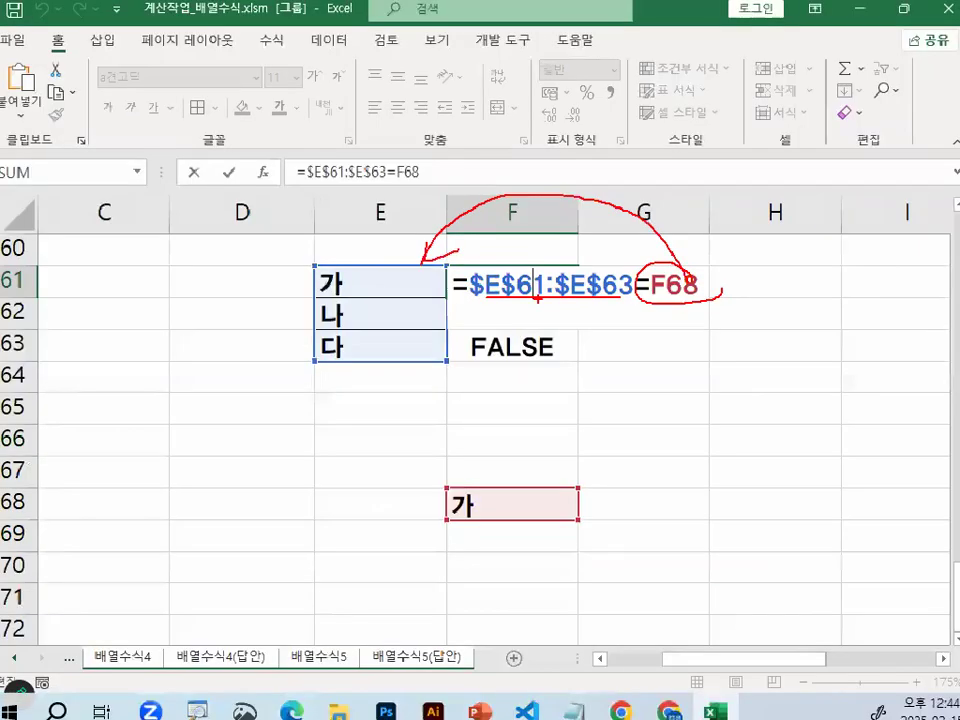
{"action": "key", "text": "ctrl+shift+Return"}
- Circle the empty cell G68 twice in red ink and clear the ink
{"action": "left_click_drag", "start_coordinate": [624, 274], "coordinate": [605, 255]}
{"action": "left_click_drag", "start_coordinate": [848, 695], "coordinate": [816, 668]}
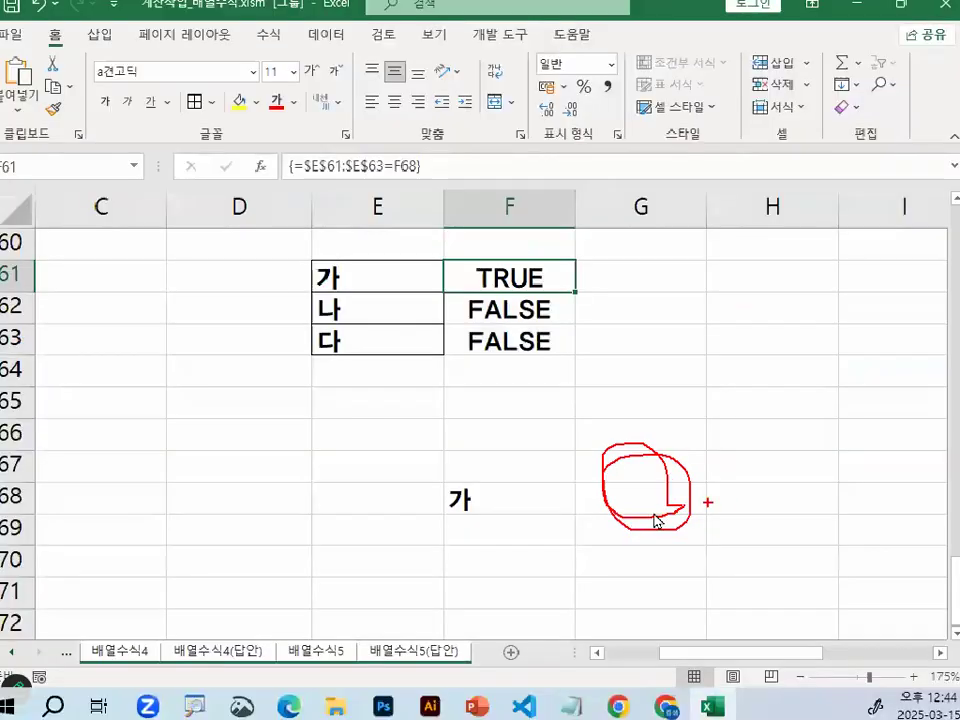
{"action": "key", "text": "Escape"}
- Switch to the Notepad notes, underline 참조범위 and circle 셀주소 in red ink, and draw a line beneath the array condition
{"action": "left_click", "coordinate": [590, 699]}
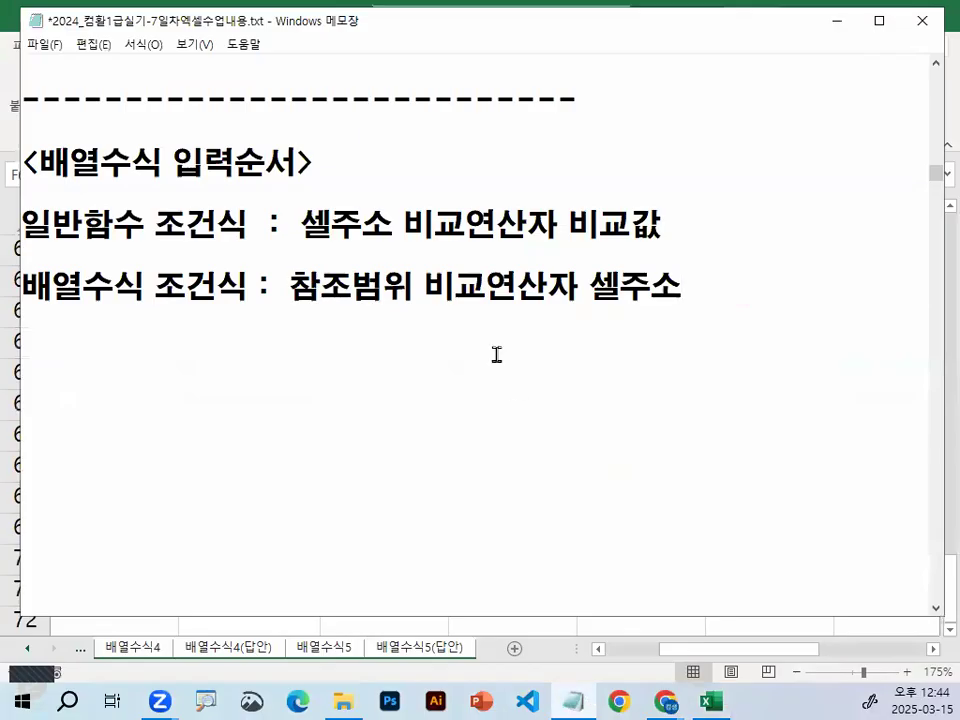
{"action": "left_click_drag", "start_coordinate": [284, 292], "coordinate": [392, 283]}
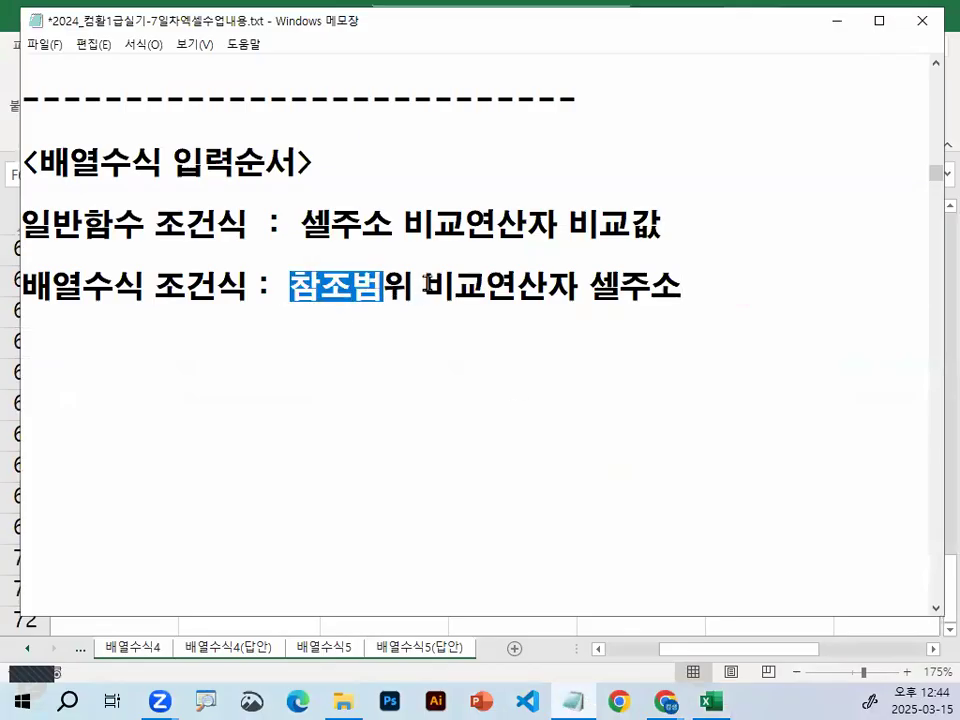
{"action": "left_click", "coordinate": [428, 284]}
{"action": "key", "text": "ctrl+2"}
{"action": "left_click_drag", "start_coordinate": [294, 303], "coordinate": [396, 305]}
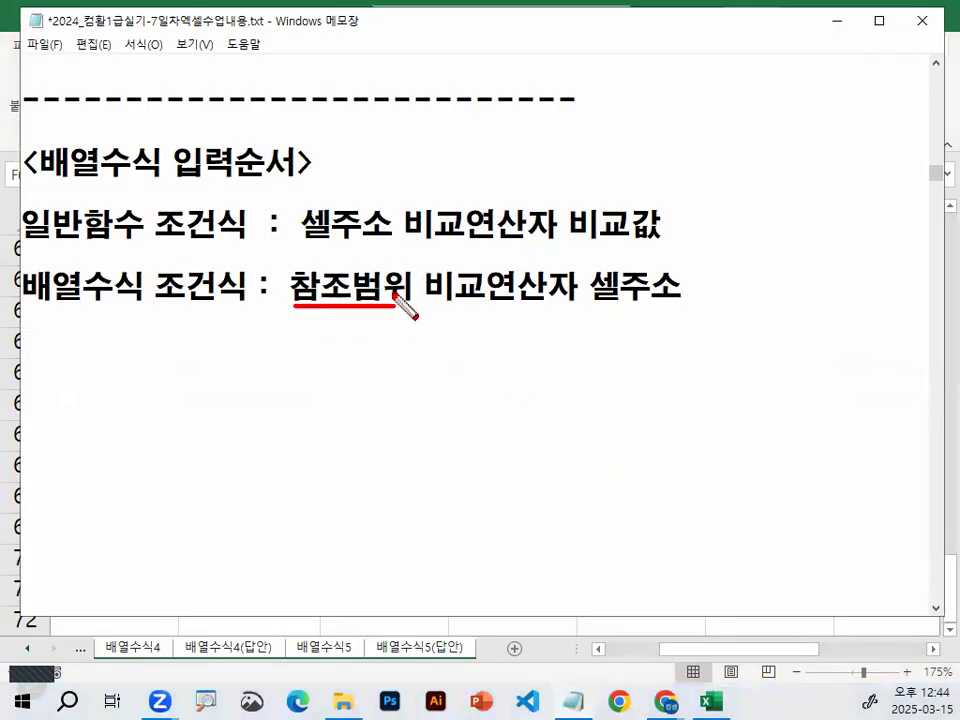
{"action": "mouse_move", "coordinate": [672, 292]}
{"action": "left_mouse_down"}
{"action": "mouse_move", "coordinate": [574, 274]}
{"action": "mouse_move", "coordinate": [652, 308]}
{"action": "left_mouse_up"}
{"action": "left_click_drag", "start_coordinate": [345, 318], "coordinate": [627, 319]}
- Underline 배열수식 조건식 and cross out 셀주소 in the 일반함수 line, clear the ink, and highlight 셀주소 in the array-formula line
{"action": "left_click_drag", "start_coordinate": [28, 310], "coordinate": [180, 311]}
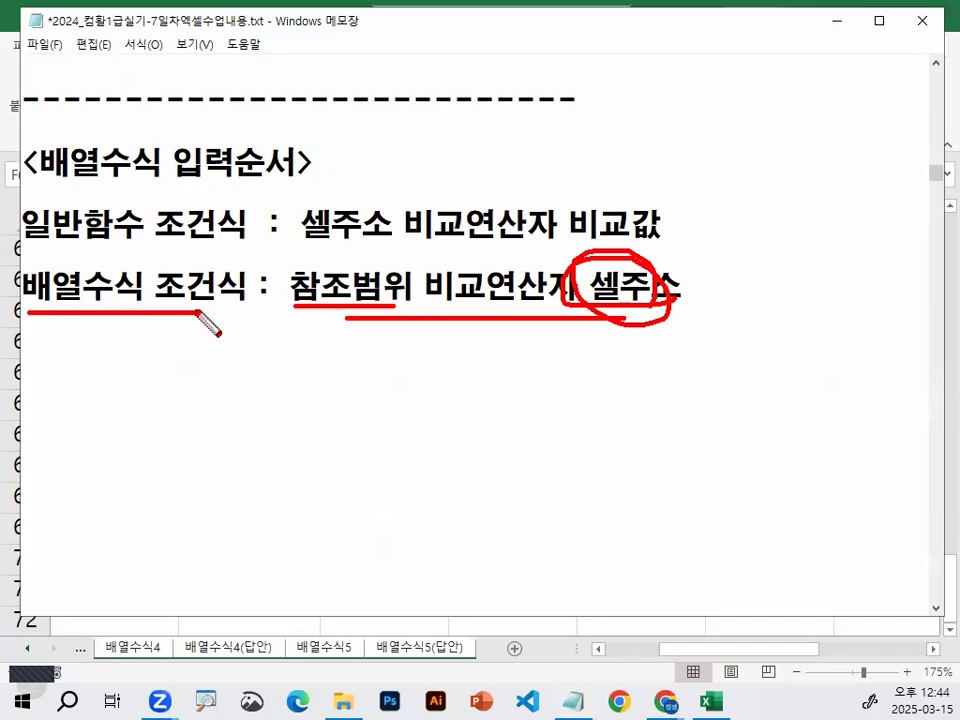
{"action": "mouse_move", "coordinate": [403, 180]}
{"action": "left_mouse_down"}
{"action": "mouse_move", "coordinate": [364, 246]}
{"action": "mouse_move", "coordinate": [314, 267]}
{"action": "left_mouse_up"}
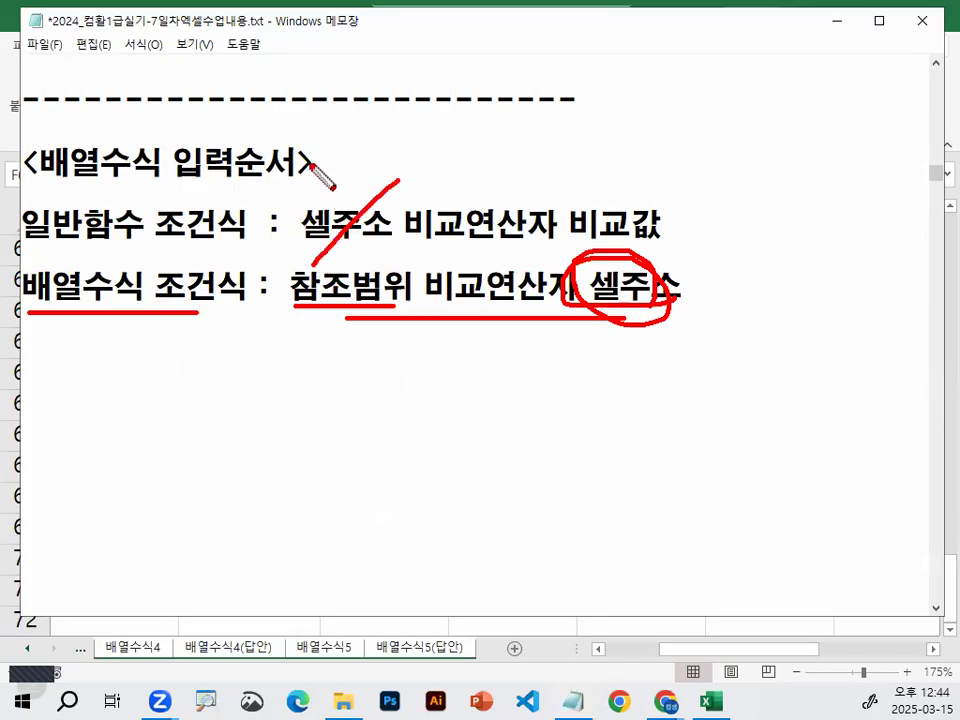
{"action": "left_click_drag", "start_coordinate": [312, 162], "coordinate": [358, 238]}
{"action": "key", "text": "Escape"}
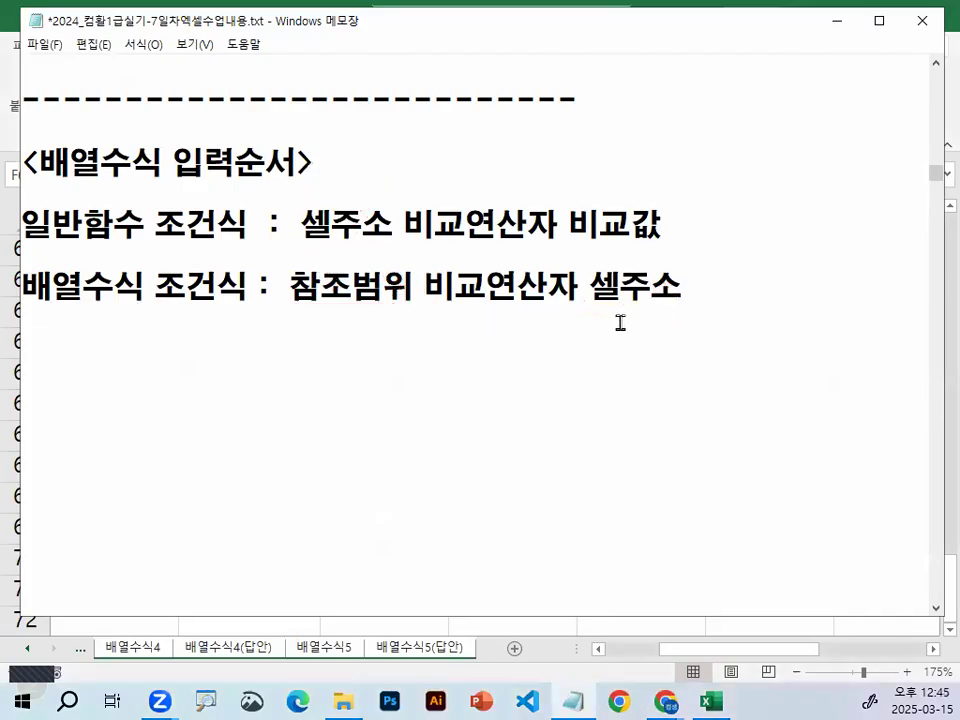
{"action": "left_click_drag", "start_coordinate": [589, 287], "coordinate": [683, 288]}
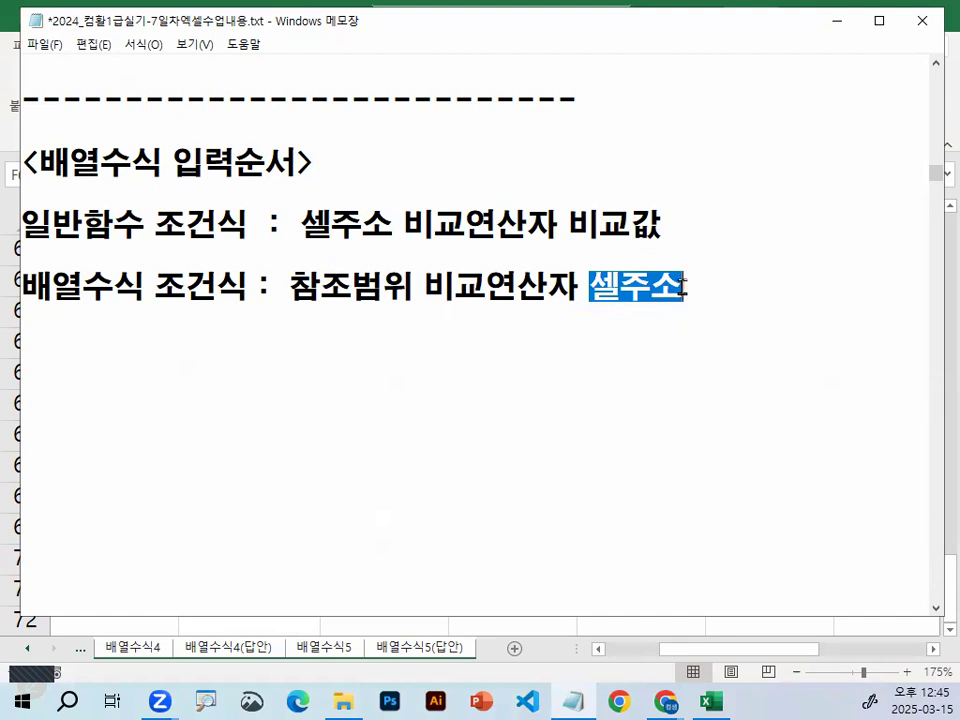
- Append (문자,숫자) directly after 셀주소 in the 배열수식 조건식 line
{"action": "left_click_drag", "start_coordinate": [600, 284], "coordinate": [685, 286]}
{"action": "left_click", "coordinate": [685, 286]}
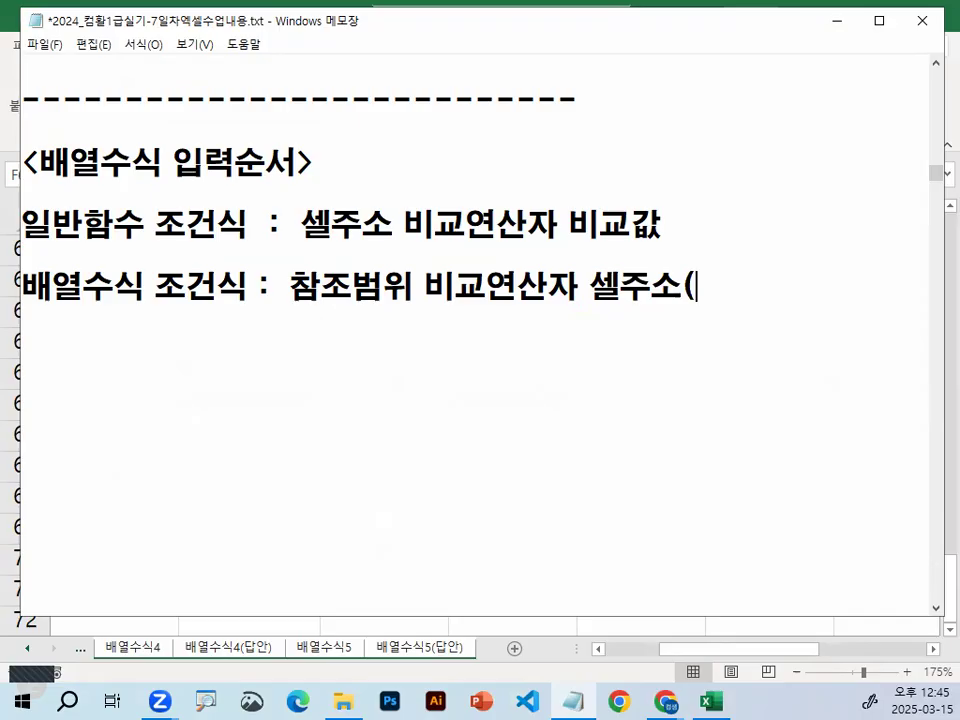
{"action": "type", "text": "(문자,ㅅ수자"}
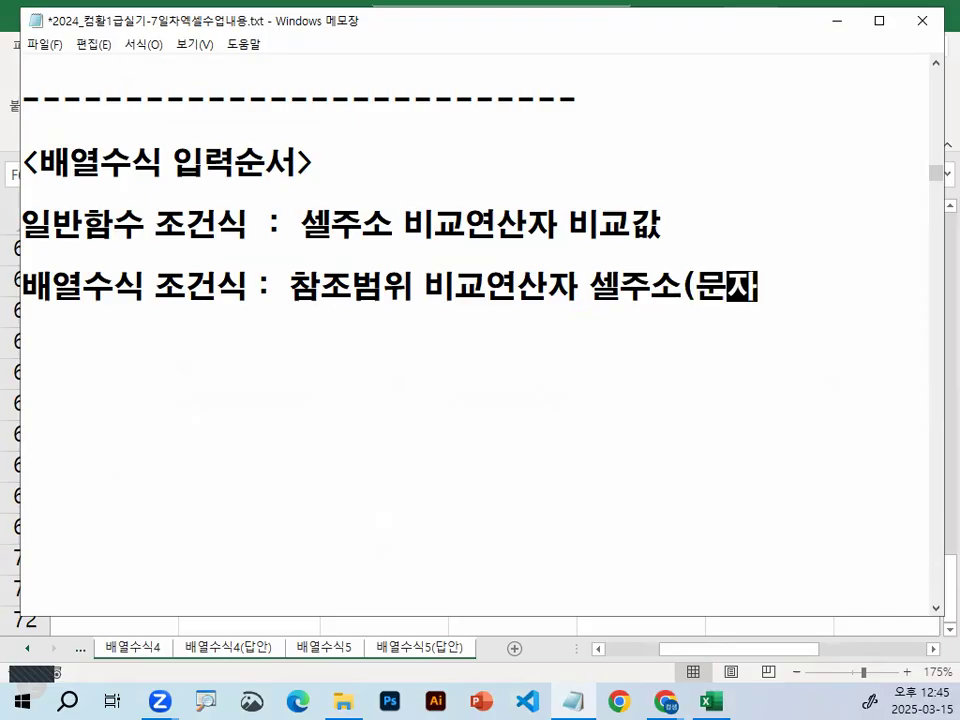
{"action": "key", "text": "BackSpace"}
{"action": "key", "text": "BackSpace"}
{"action": "key", "text": "BackSpace"}
{"action": "type", "text": "숫자"}
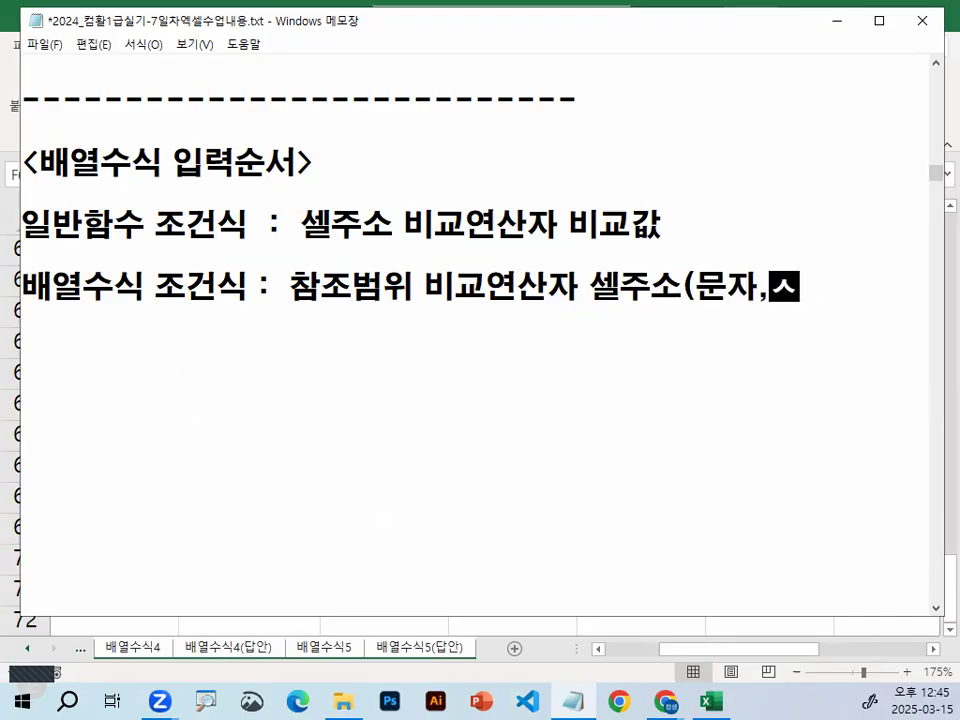
{"action": "type", "text": ")"}
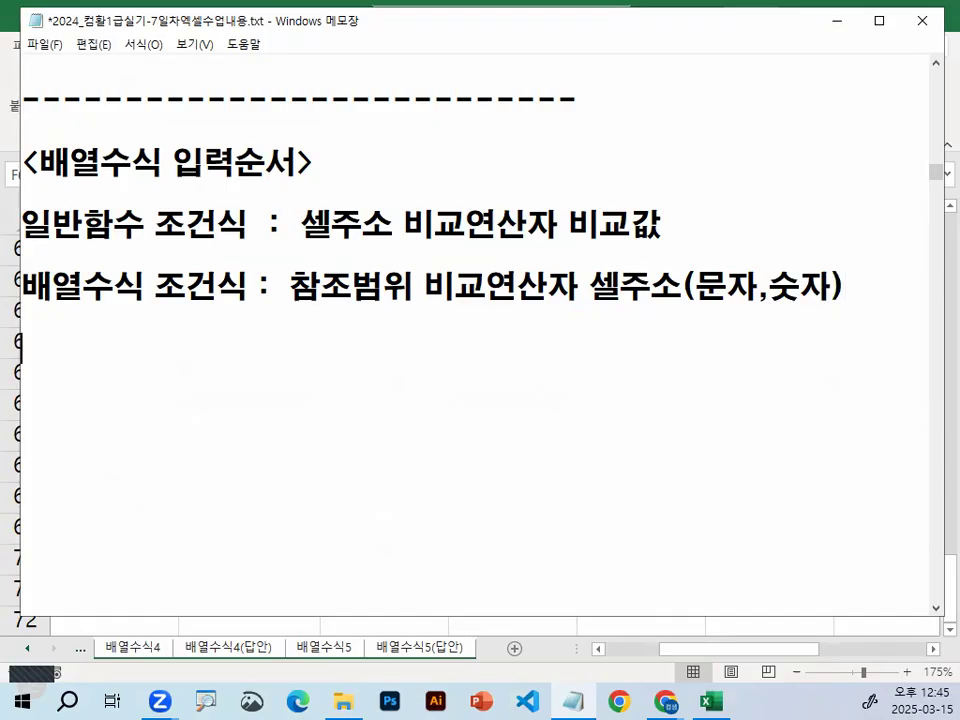
- Add a new line reading 참조범위 비교연산자 일반함수(결과값) below the 배열수식 조건식 line
{"action": "key", "text": "Return"}
{"action": "type", "text": "참조범위 "}
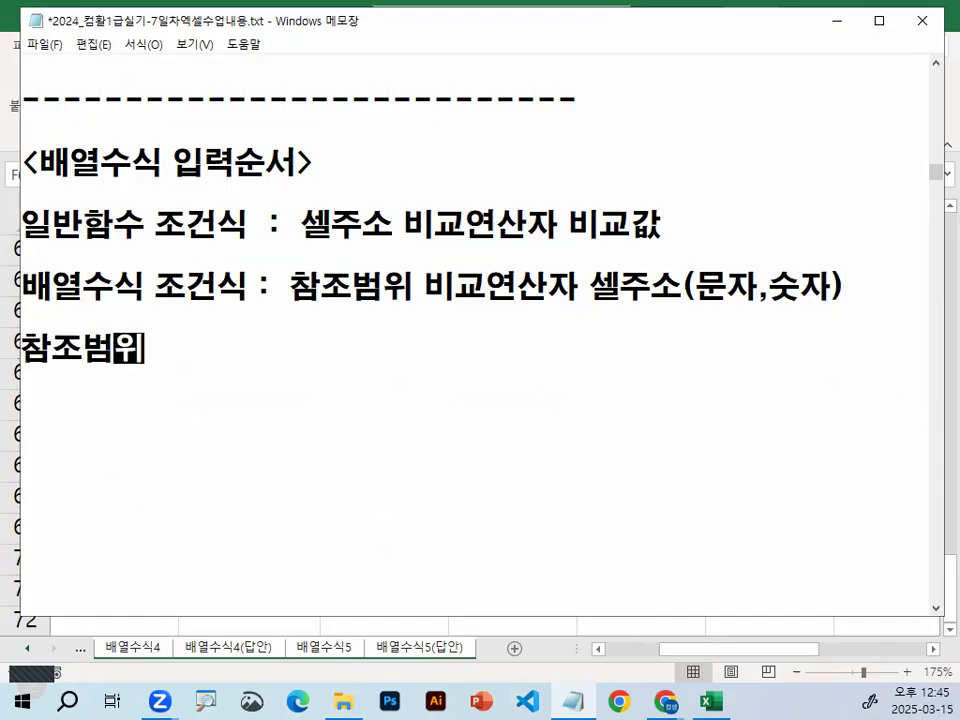
{"action": "type", "text": "비교"}
{"action": "key", "text": "BackSpace"}
{"action": "key", "text": "BackSpace"}
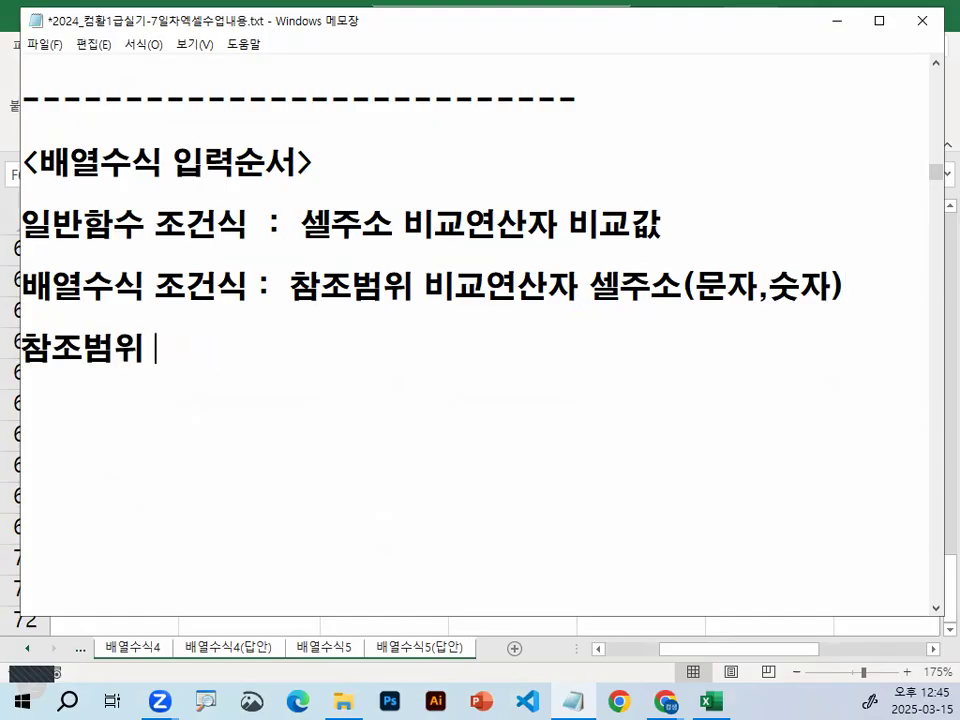
{"action": "type", "text": "비"}
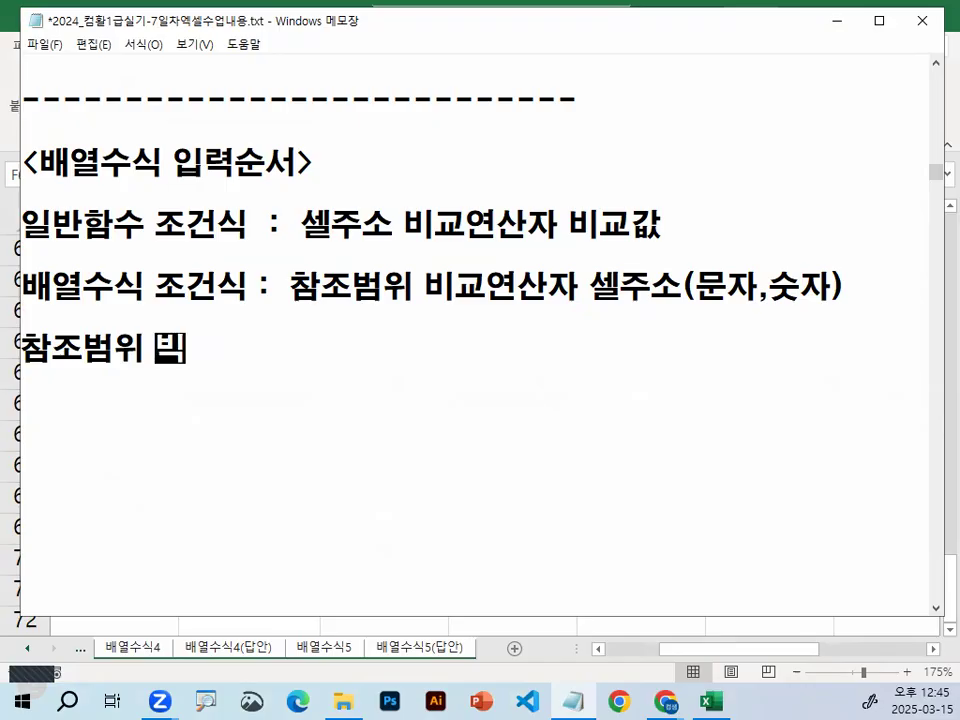
{"action": "type", "text": "교연산자 열"}
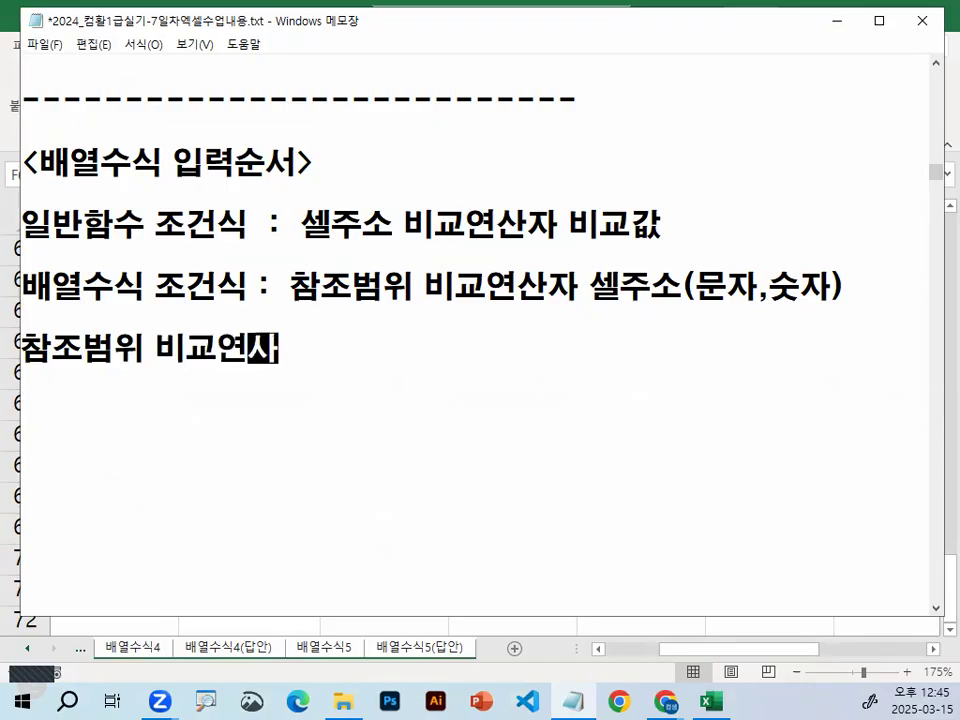
{"action": "type", "text": "한"}
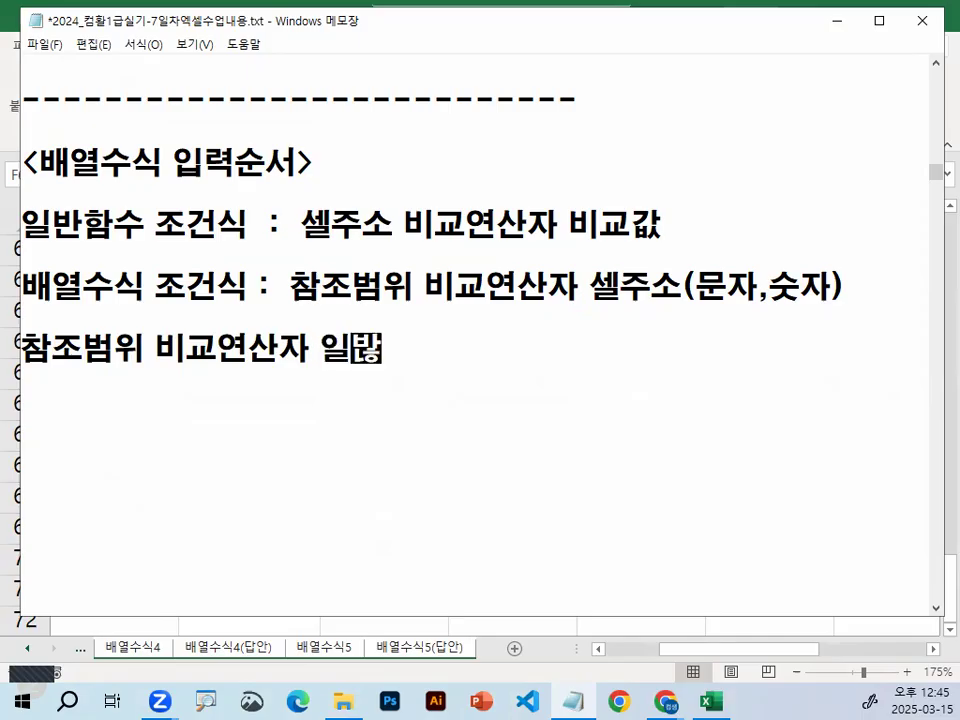
{"action": "type", "text": "함수"}
{"action": "type", "text": "결"}
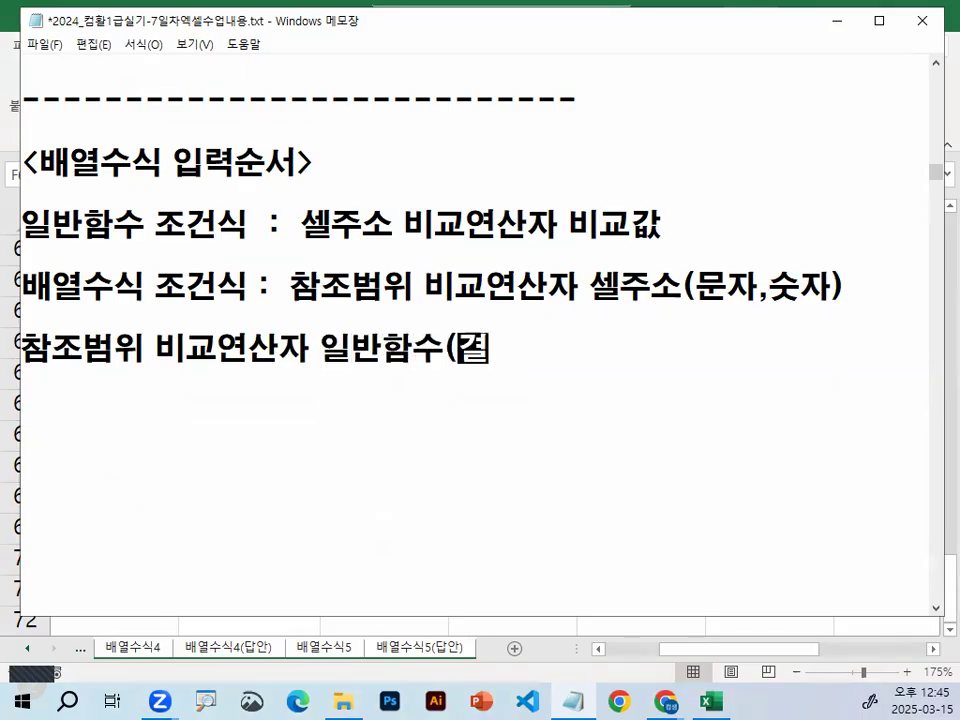
{"action": "type", "text": "과값)"}
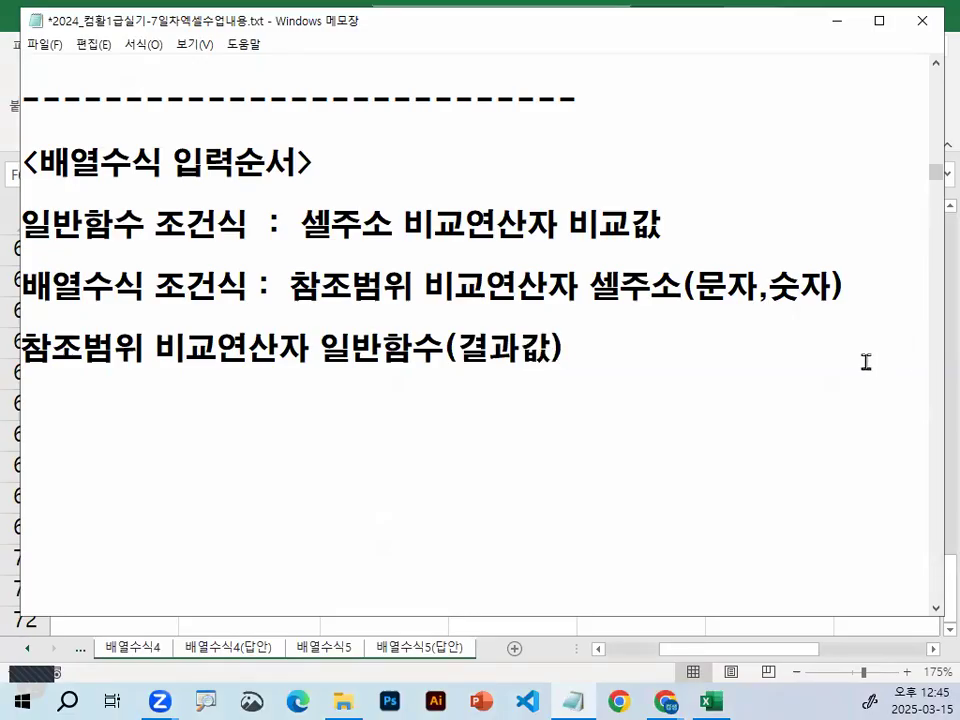
- Underline 참조범위 in the 일반함수(결과값) line and arrow back to it in red ink, clear the ink, and highlight that word
{"action": "left_click_drag", "start_coordinate": [24, 371], "coordinate": [122, 371]}
{"action": "mouse_move", "coordinate": [470, 325]}
{"action": "left_mouse_down"}
{"action": "mouse_move", "coordinate": [240, 253]}
{"action": "mouse_move", "coordinate": [120, 322]}
{"action": "mouse_move", "coordinate": [160, 323]}
{"action": "left_mouse_up"}
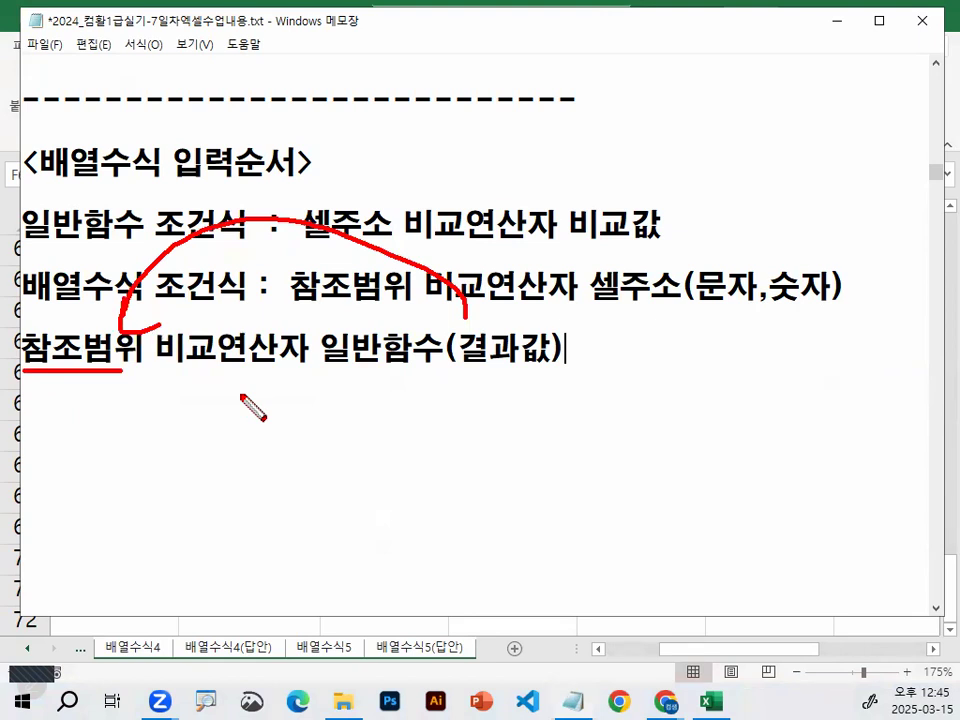
{"action": "key", "text": "Escape"}
{"action": "mouse_move", "coordinate": [22, 350]}
{"action": "left_mouse_down"}
{"action": "mouse_move", "coordinate": [146, 350]}
{"action": "mouse_move", "coordinate": [34, 366]}
{"action": "mouse_move", "coordinate": [58, 328]}
{"action": "mouse_move", "coordinate": [133, 352]}
{"action": "left_mouse_up"}
{"action": "key", "text": "Escape"}
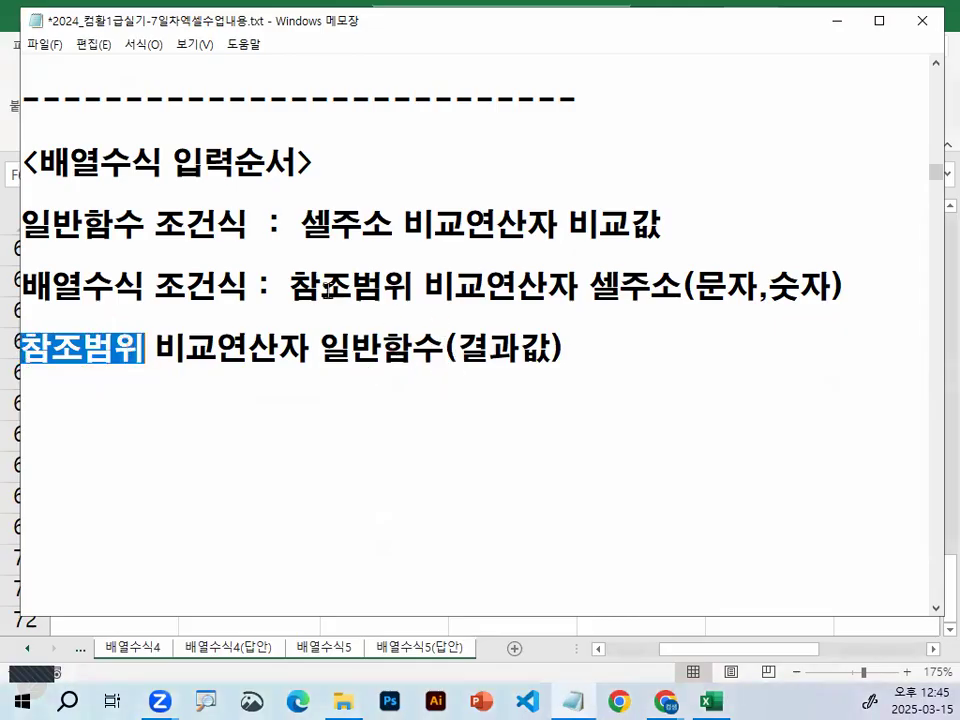
- Put 참조범위 비교연산자 셀주소(문자,숫자) on its own line under 배열수식 조건식 : and add a blank line beneath it
{"action": "left_click_drag", "start_coordinate": [290, 287], "coordinate": [357, 287]}
{"action": "left_click", "coordinate": [285, 289]}
{"action": "key", "text": "Return"}
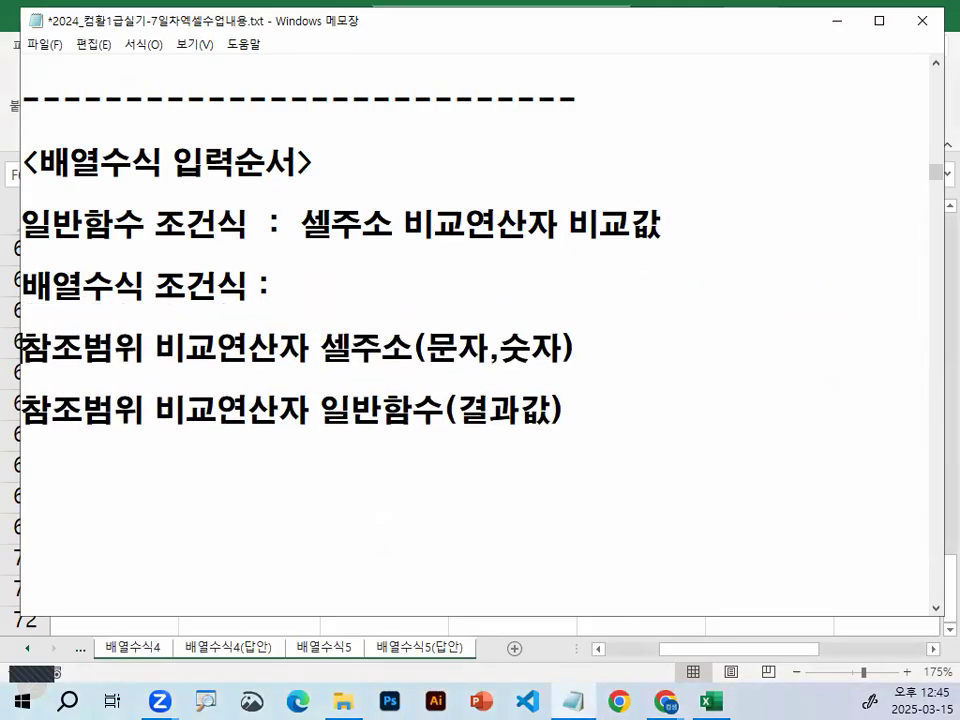
{"action": "key", "text": "Down"}
{"action": "key", "text": "Return"}
- Underline 셀주소 in red ink with an arrow to 참조범위 and an X, clear the ink, and highlight 셀주소
{"action": "mouse_move", "coordinate": [318, 364]}
{"action": "left_mouse_down"}
{"action": "mouse_move", "coordinate": [408, 364]}
{"action": "mouse_move", "coordinate": [128, 293]}
{"action": "mouse_move", "coordinate": [66, 336]}
{"action": "left_mouse_up"}
{"action": "mouse_move", "coordinate": [150, 366]}
{"action": "left_mouse_down"}
{"action": "mouse_move", "coordinate": [172, 392]}
{"action": "mouse_move", "coordinate": [160, 392]}
{"action": "left_mouse_up"}
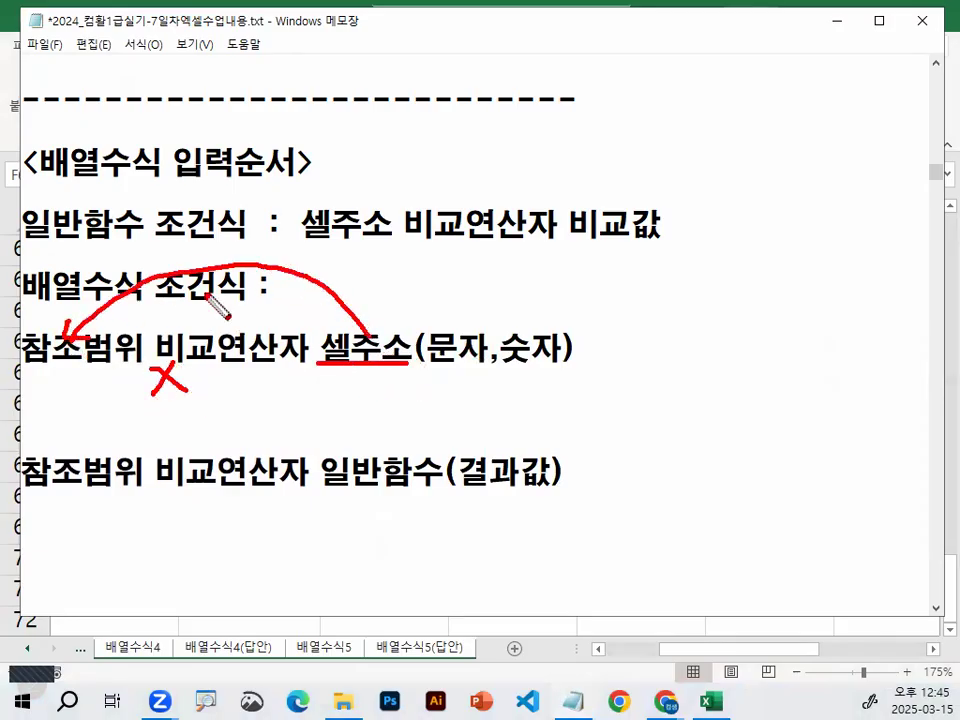
{"action": "key", "text": "Escape"}
{"action": "left_click_drag", "start_coordinate": [319, 350], "coordinate": [422, 342]}
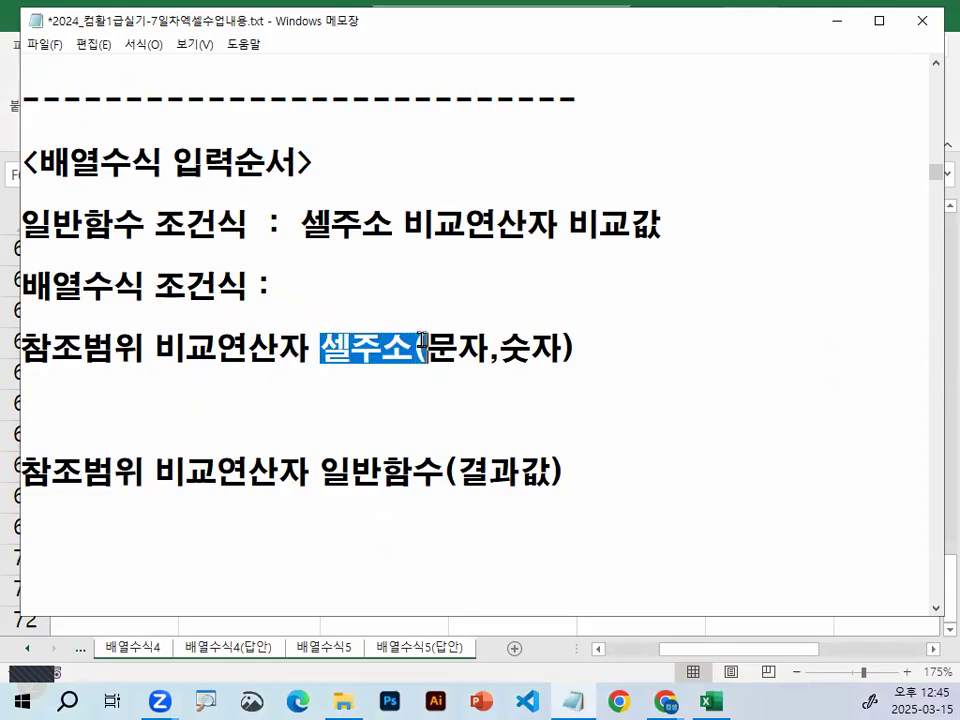
- In red ink, underline 참조범위 and sketch a three-cell column headed A containing A001, B001 and C001
{"action": "key", "text": "ctrl+2"}
{"action": "mouse_move", "coordinate": [666, 355]}
{"action": "left_mouse_down"}
{"action": "mouse_move", "coordinate": [666, 296]}
{"action": "mouse_move", "coordinate": [697, 338]}
{"action": "left_mouse_up"}
{"action": "left_click_drag", "start_coordinate": [24, 367], "coordinate": [150, 364]}
{"action": "mouse_move", "coordinate": [600, 368]}
{"action": "left_mouse_down"}
{"action": "mouse_move", "coordinate": [611, 657]}
{"action": "mouse_move", "coordinate": [740, 370]}
{"action": "mouse_move", "coordinate": [770, 643]}
{"action": "mouse_move", "coordinate": [614, 645]}
{"action": "left_mouse_up"}
{"action": "left_click_drag", "start_coordinate": [596, 465], "coordinate": [758, 464]}
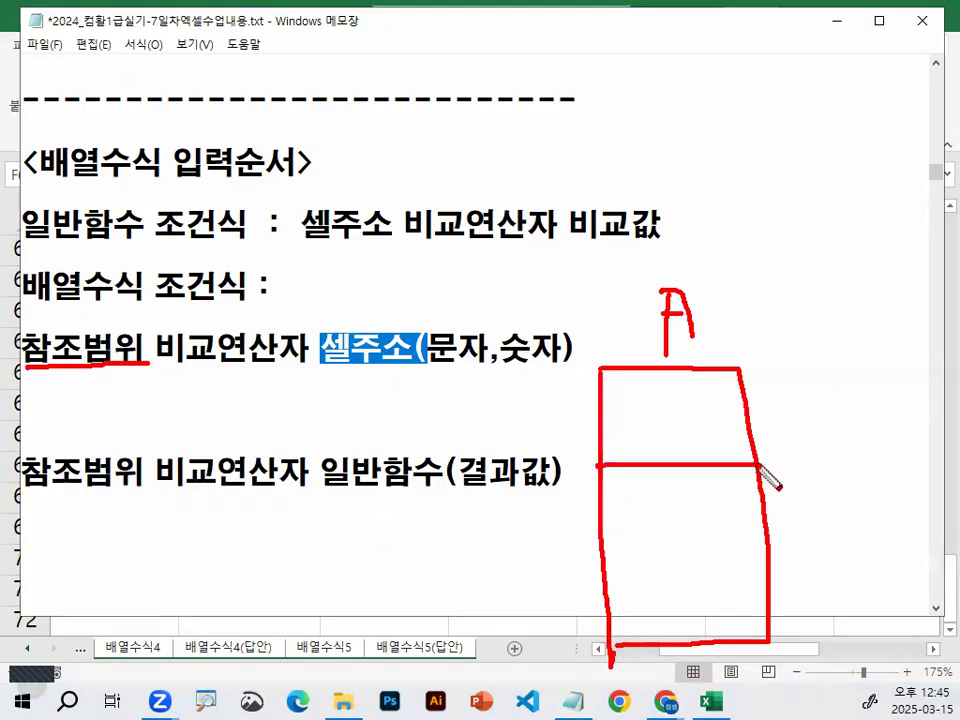
{"action": "left_click_drag", "start_coordinate": [596, 549], "coordinate": [747, 549]}
{"action": "mouse_move", "coordinate": [636, 450]}
{"action": "left_mouse_down"}
{"action": "mouse_move", "coordinate": [638, 421]}
{"action": "mouse_move", "coordinate": [650, 447]}
{"action": "mouse_move", "coordinate": [655, 432]}
{"action": "mouse_move", "coordinate": [688, 443]}
{"action": "mouse_move", "coordinate": [703, 428]}
{"action": "mouse_move", "coordinate": [738, 446]}
{"action": "left_mouse_up"}
{"action": "mouse_move", "coordinate": [636, 535]}
{"action": "left_mouse_down"}
{"action": "mouse_move", "coordinate": [645, 510]}
{"action": "mouse_move", "coordinate": [647, 540]}
{"action": "mouse_move", "coordinate": [674, 514]}
{"action": "mouse_move", "coordinate": [701, 520]}
{"action": "left_mouse_up"}
{"action": "left_click_drag", "start_coordinate": [715, 503], "coordinate": [717, 538]}
{"action": "mouse_move", "coordinate": [672, 589]}
{"action": "left_mouse_down"}
{"action": "mouse_move", "coordinate": [675, 610]}
{"action": "mouse_move", "coordinate": [700, 600]}
{"action": "mouse_move", "coordinate": [738, 610]}
{"action": "left_mouse_up"}
- Outline the sketched column, circle its A header, underline A001, and draw an arrow and an X beside the column
{"action": "mouse_move", "coordinate": [603, 375]}
{"action": "left_mouse_down"}
{"action": "mouse_move", "coordinate": [606, 640]}
{"action": "mouse_move", "coordinate": [617, 396]}
{"action": "left_mouse_up"}
{"action": "mouse_move", "coordinate": [740, 372]}
{"action": "left_mouse_down"}
{"action": "mouse_move", "coordinate": [703, 645]}
{"action": "mouse_move", "coordinate": [587, 645]}
{"action": "left_mouse_up"}
{"action": "left_click_drag", "start_coordinate": [738, 330], "coordinate": [707, 285]}
{"action": "left_click_drag", "start_coordinate": [578, 300], "coordinate": [620, 302]}
{"action": "left_click_drag", "start_coordinate": [884, 199], "coordinate": [776, 390]}
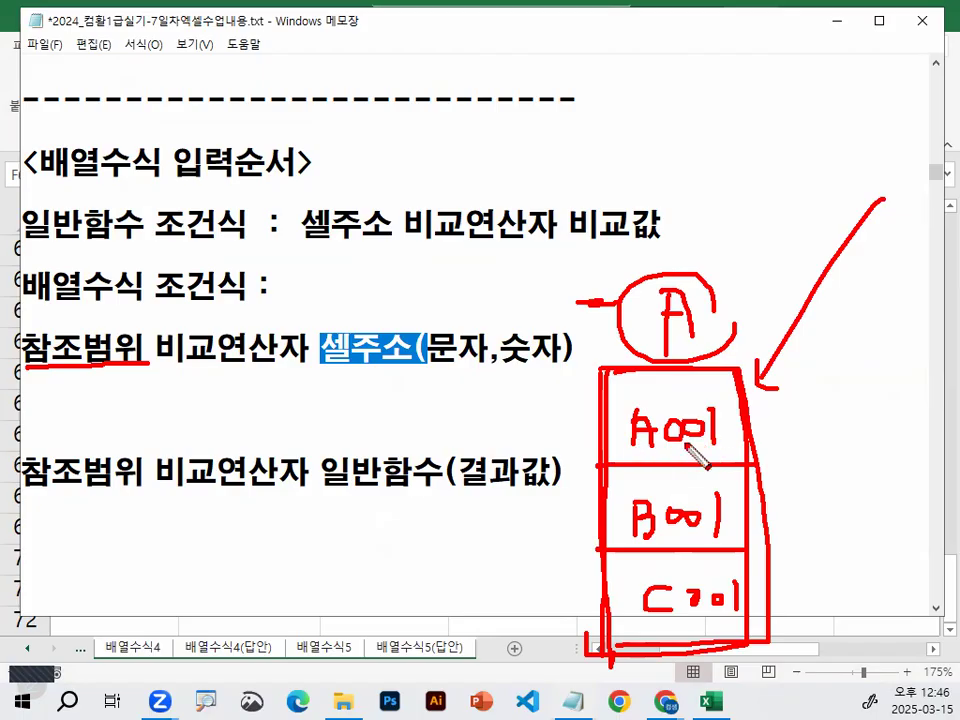
{"action": "left_click_drag", "start_coordinate": [614, 461], "coordinate": [733, 461]}
{"action": "mouse_move", "coordinate": [832, 393]}
{"action": "left_mouse_down"}
{"action": "mouse_move", "coordinate": [810, 432]}
{"action": "mouse_move", "coordinate": [838, 436]}
{"action": "left_mouse_up"}
{"action": "left_click_drag", "start_coordinate": [612, 312], "coordinate": [712, 300]}
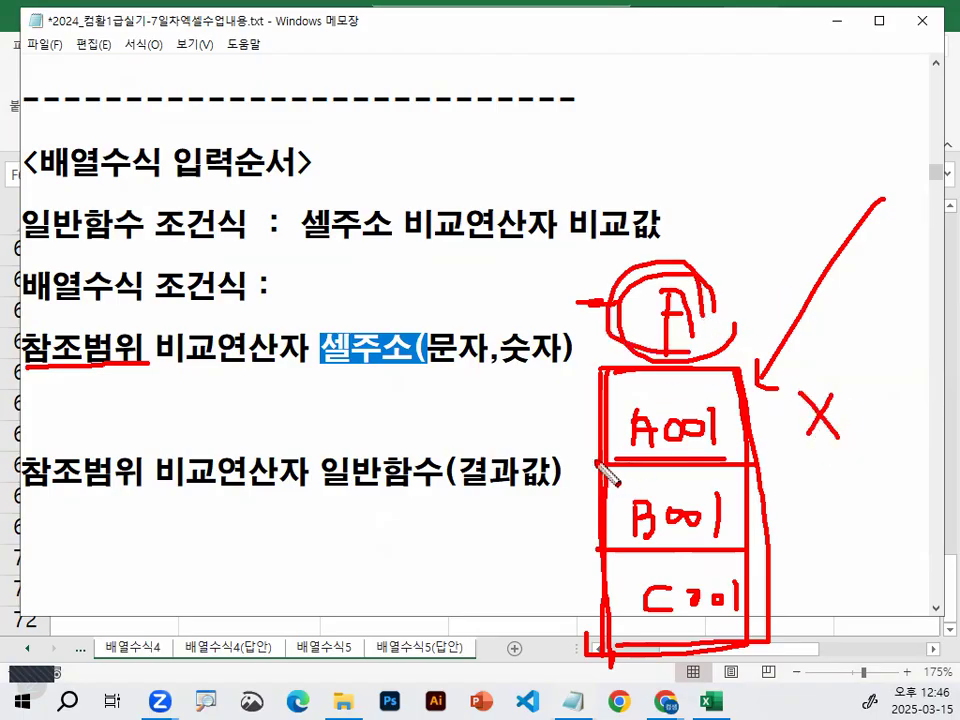
- Mark the leading letters of A001, B001 and C001 in the sketch and loop around them, and clear the ink
{"action": "left_click_drag", "start_coordinate": [674, 605], "coordinate": [672, 464]}
{"action": "left_click_drag", "start_coordinate": [613, 405], "coordinate": [580, 432]}
{"action": "left_click_drag", "start_coordinate": [630, 483], "coordinate": [607, 512]}
{"action": "mouse_move", "coordinate": [665, 564]}
{"action": "left_mouse_down"}
{"action": "mouse_move", "coordinate": [641, 593]}
{"action": "mouse_move", "coordinate": [674, 432]}
{"action": "left_mouse_up"}
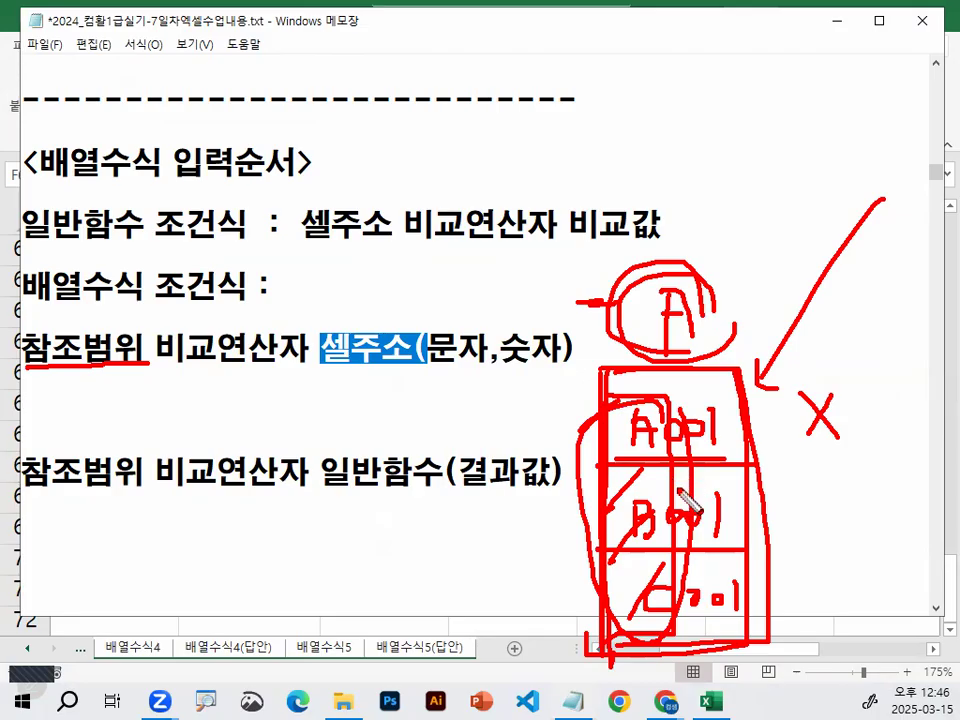
{"action": "key", "text": "Escape"}
- Insert 새로운 before 참조범위 in the 셀주소(문자,숫자) line and add a row of dashes beneath 새로운 참조범위
{"action": "left_click", "coordinate": [125, 380]}
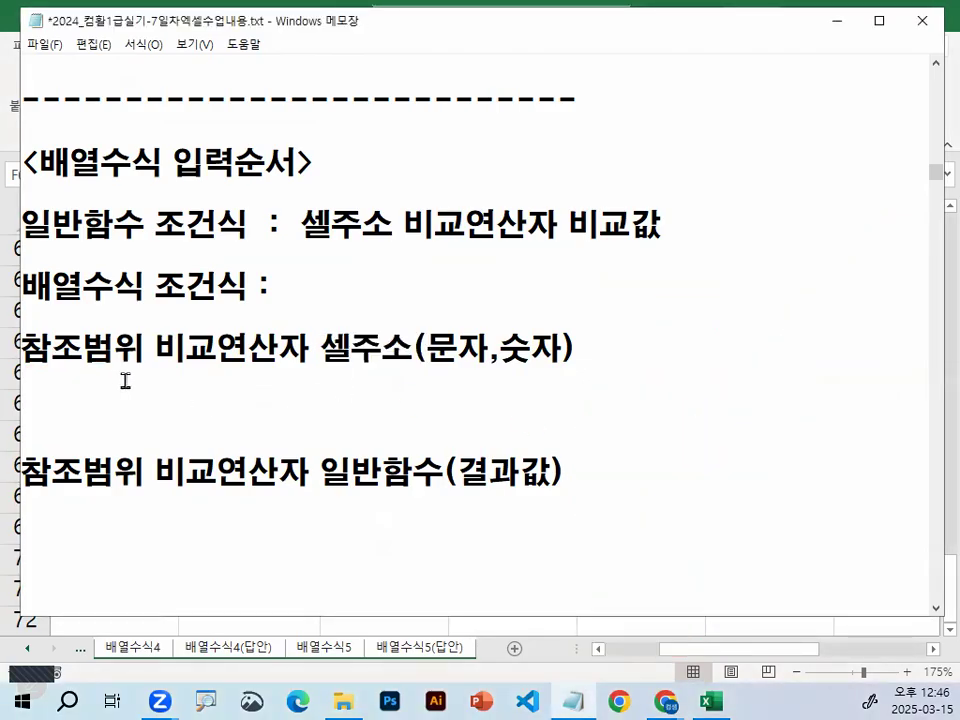
{"action": "key", "text": "Up"}
{"action": "type", "text": "새"}
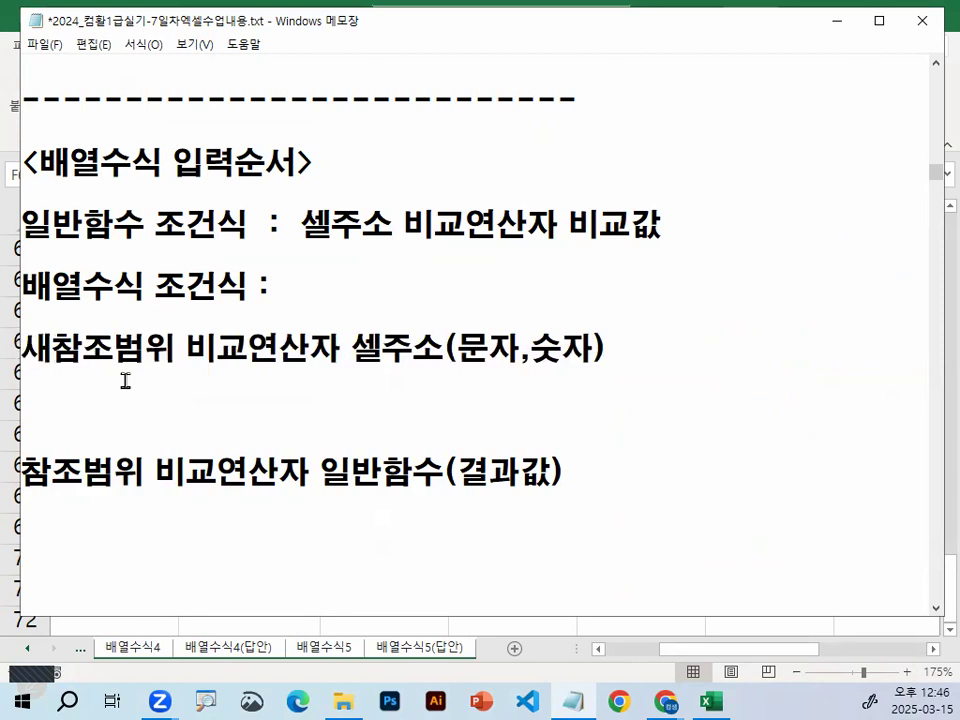
{"action": "type", "text": "로운"}
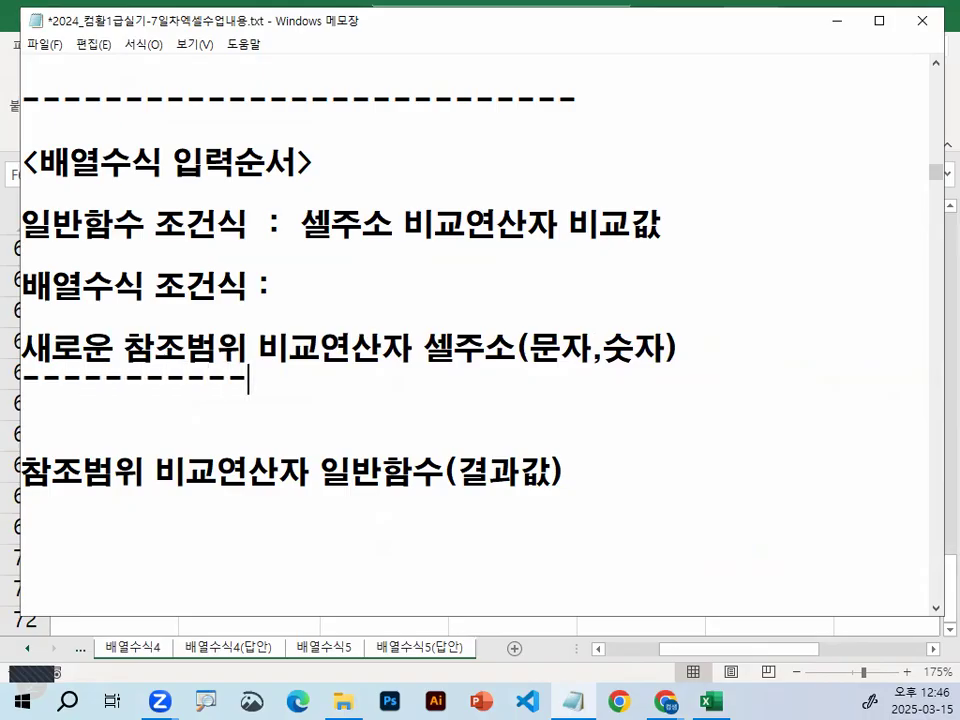
{"action": "key", "text": "Return"}
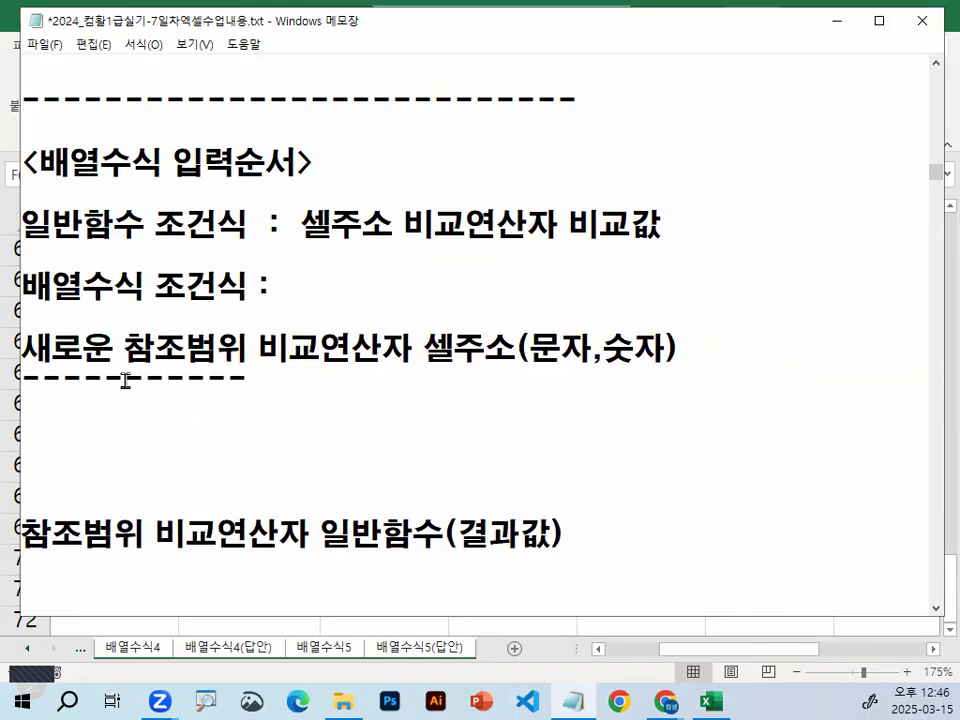
- Write 일반함수(참조범위사용) - 일부분만 추출해서 참조범위로 사용 below the dashes
{"action": "type", "text": "이ㄹ반함수"}
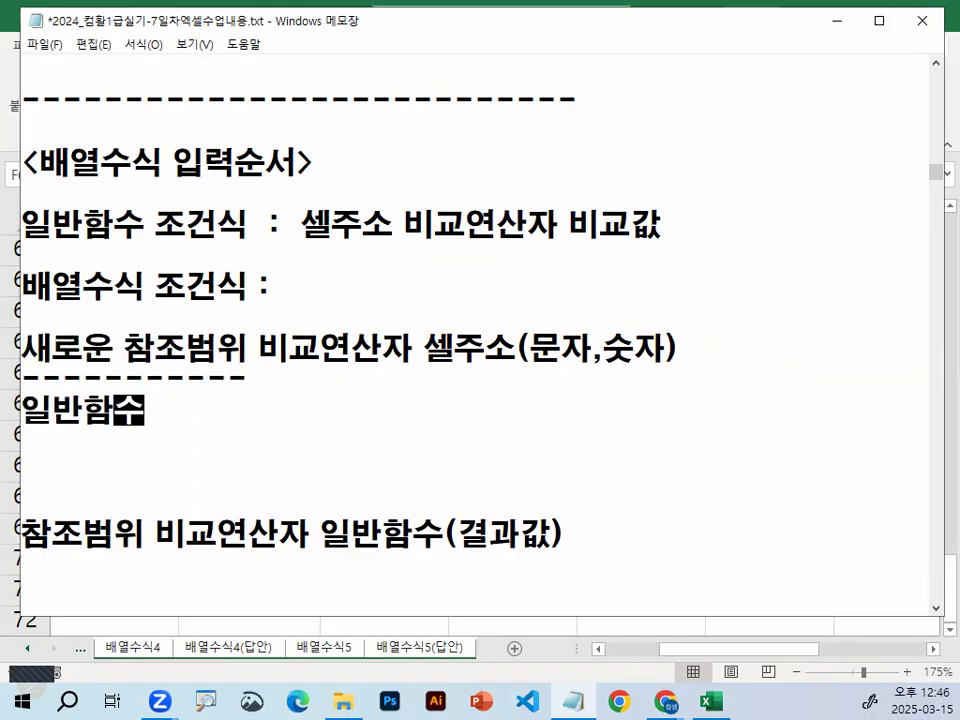
{"action": "type", "text": "(참조"}
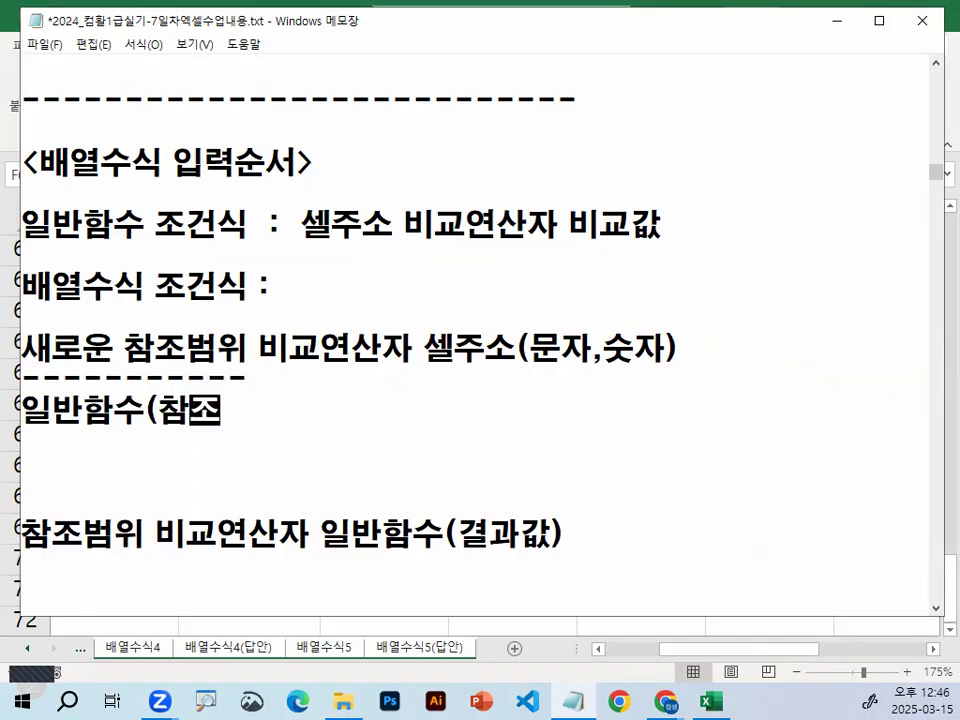
{"action": "type", "text": "범위사용) - 일부분남 추추"}
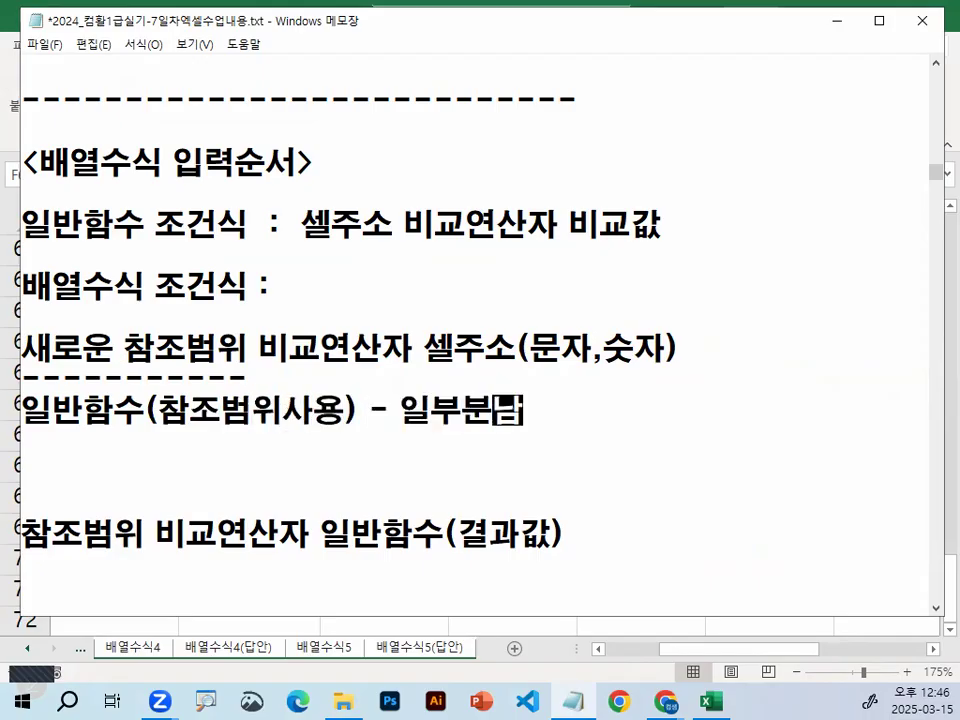
{"action": "key", "text": "BackSpace"}
{"action": "key", "text": "BackSpace"}
{"action": "key", "text": "BackSpace"}
{"action": "key", "text": "BackSpace"}
{"action": "key", "text": "BackSpace"}
{"action": "type", "text": "만 "}
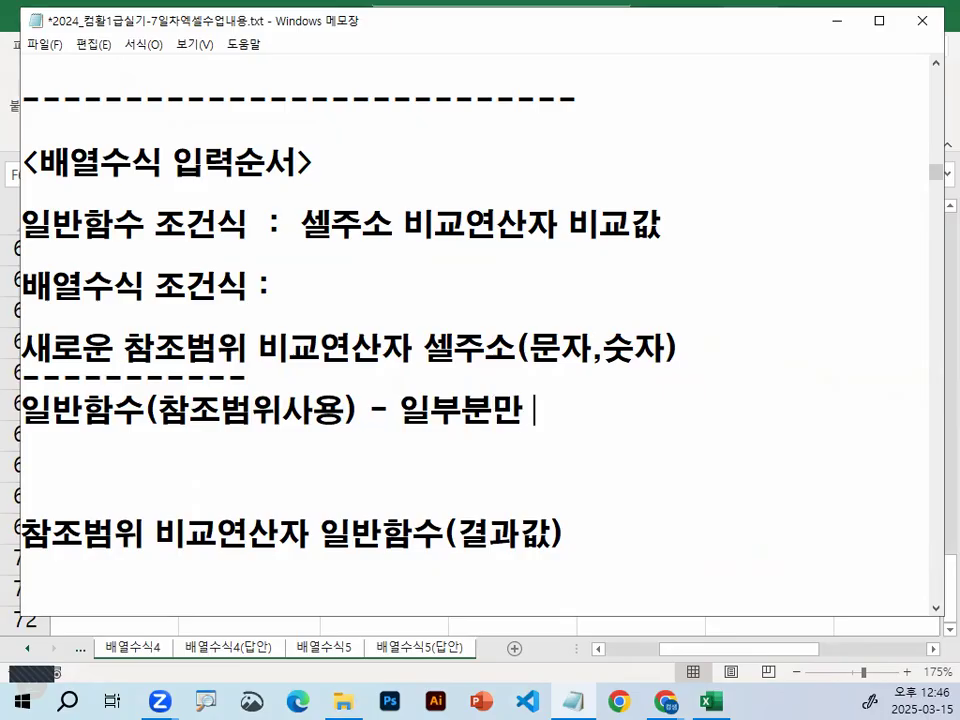
{"action": "type", "text": "추출해서 참조"}
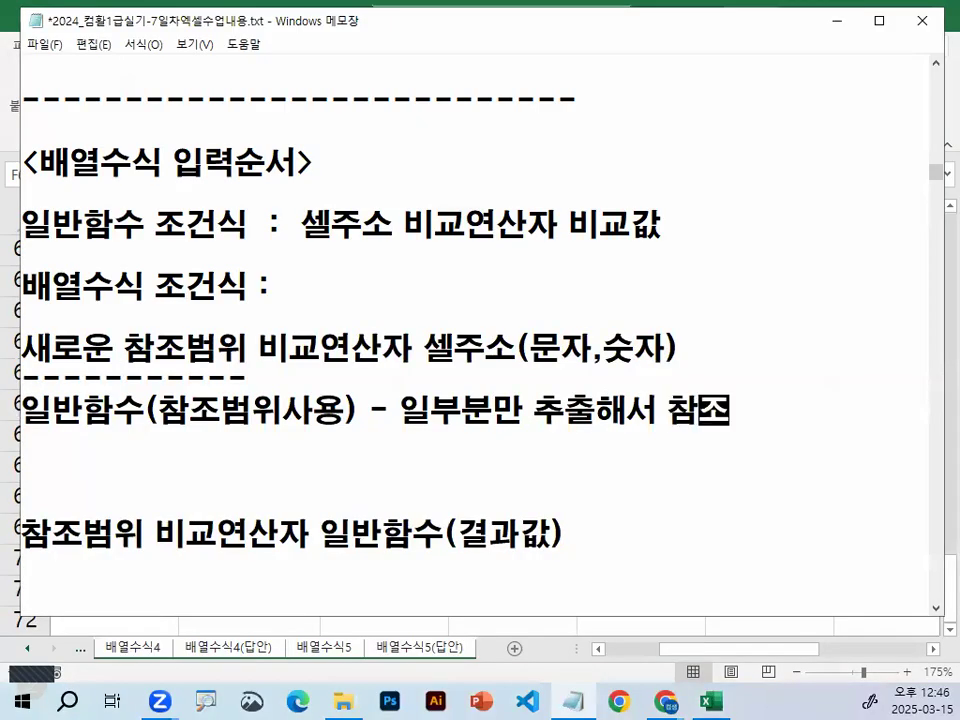
{"action": "type", "text": "범위로 사용"}
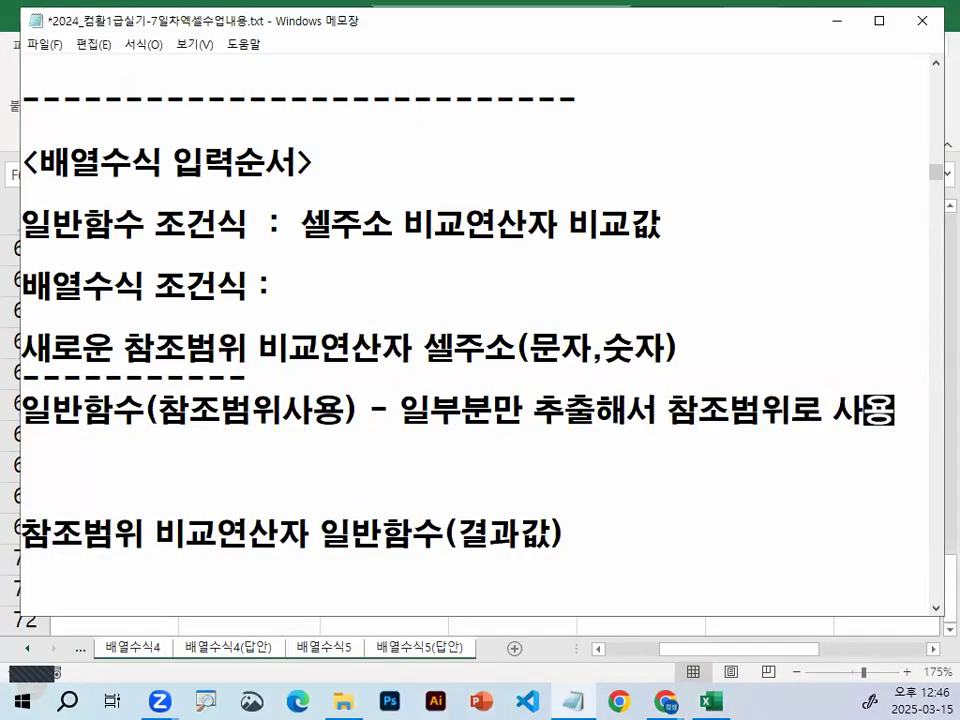
{"action": "key", "text": "ctrl+2"}
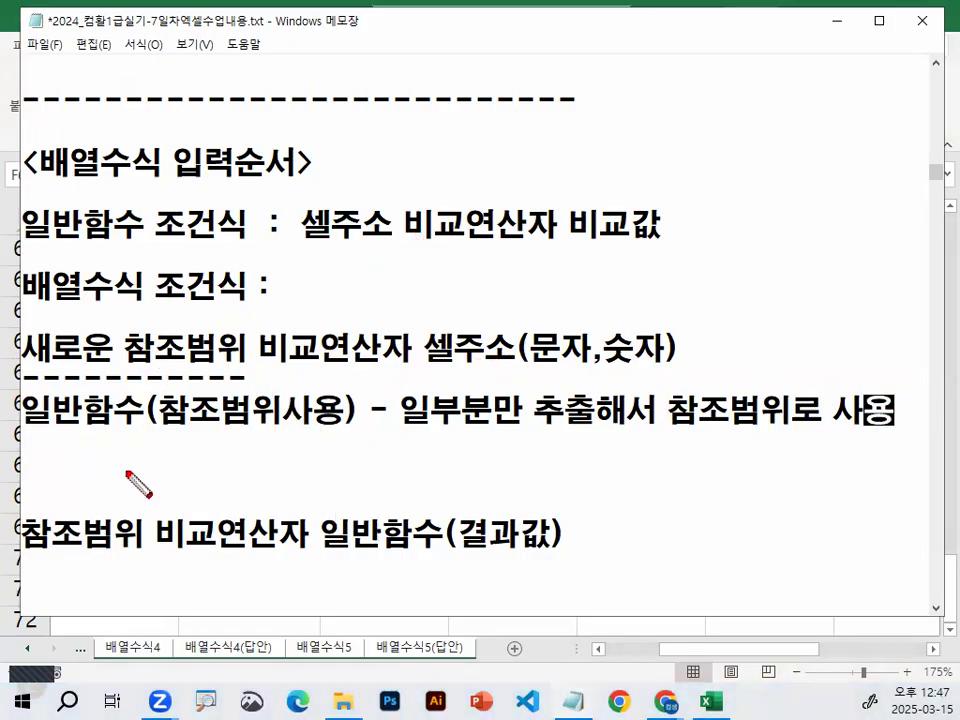
{"action": "key", "text": "Escape"}
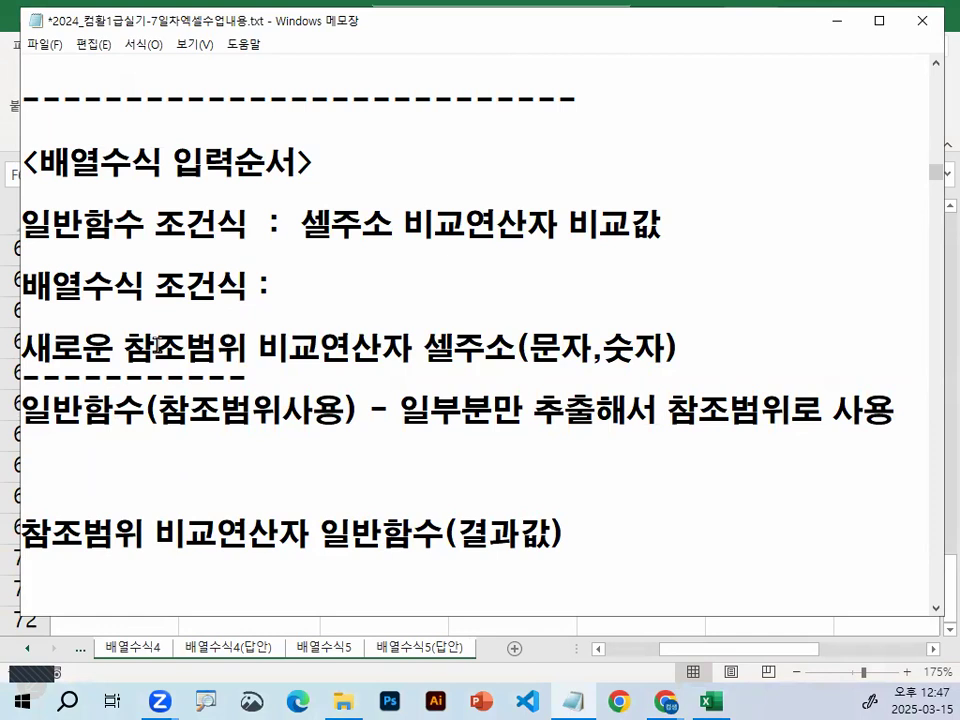
- Duplicate the 새로운 참조범위 line above itself after a blank line and remove 새로운 from the upper copy
{"action": "triple_click", "coordinate": [158, 345]}
{"action": "key", "text": "ctrl+c"}
{"action": "left_click", "coordinate": [158, 345]}
{"action": "key", "text": "Return"}
{"action": "key", "text": "Return"}
{"action": "key", "text": "Return"}
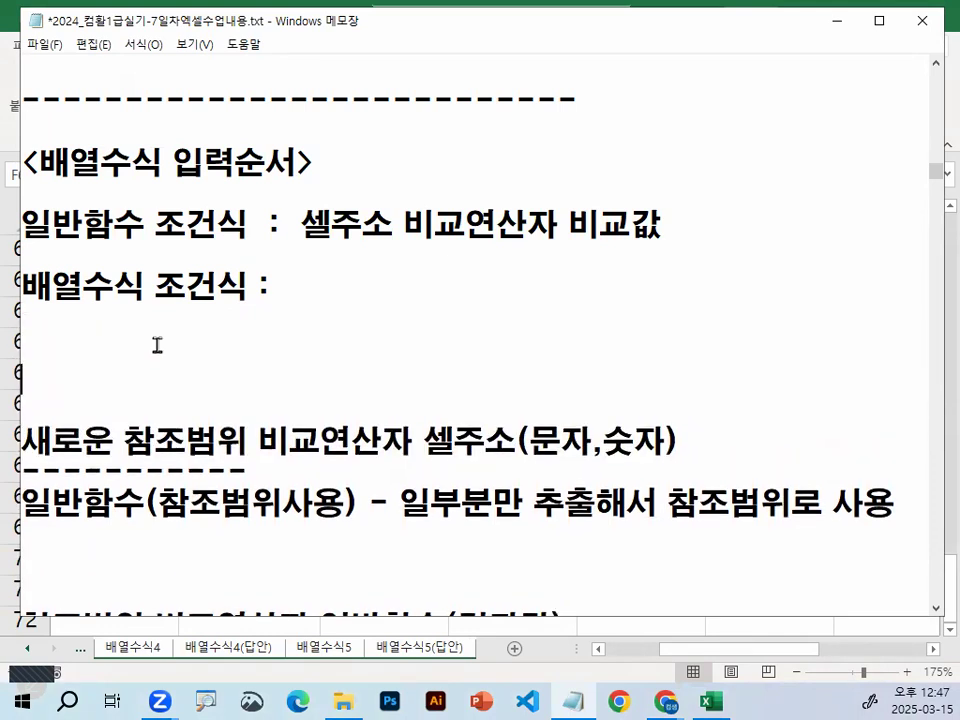
{"action": "key", "text": "ctrl+v"}
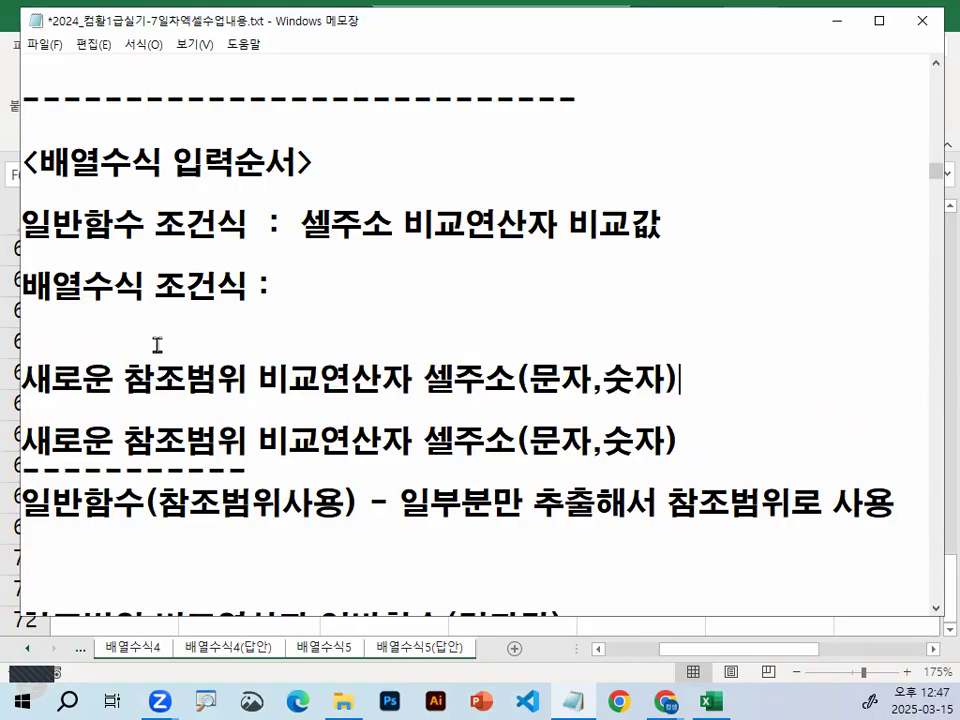
{"action": "key", "text": "Home"}
{"action": "key", "text": "Delete"}
{"action": "key", "text": "Delete"}
{"action": "key", "text": "Delete"}
{"action": "key", "text": "Delete"}
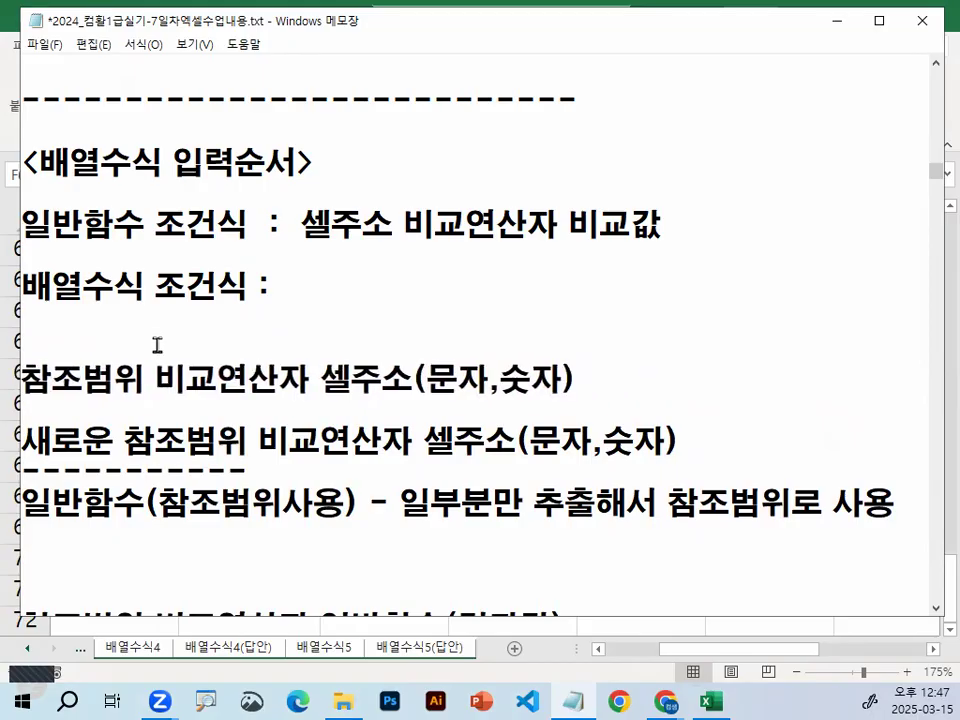
- Remove (문자,숫자) from the end of the 참조범위 비교연산자 셀주소 line
{"action": "key", "text": "shift+End"}
{"action": "key", "text": "Delete"}
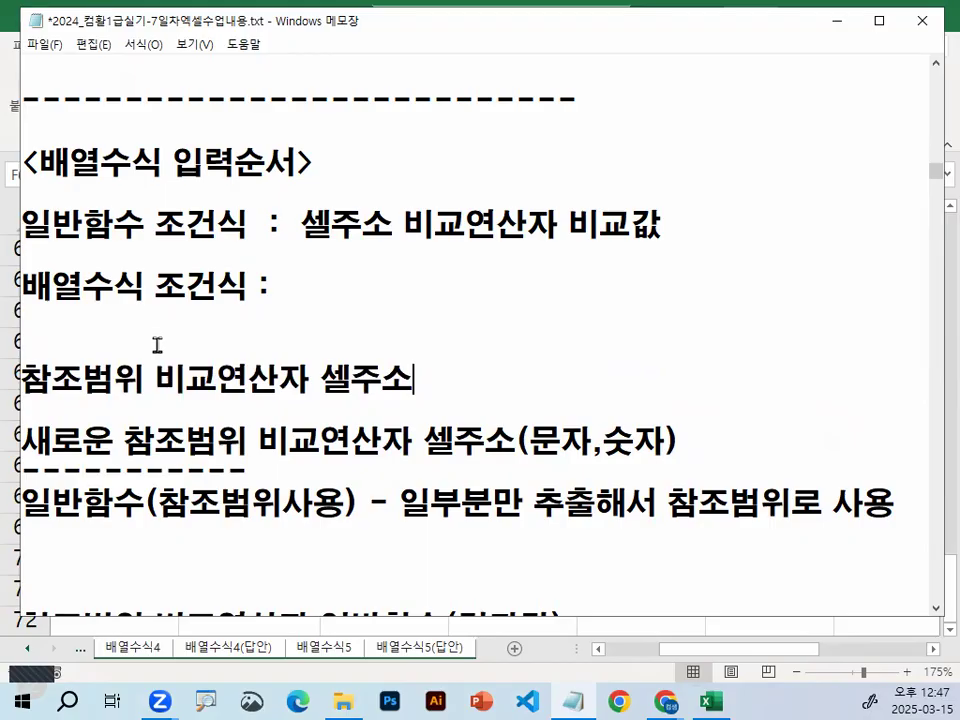
- Underline the 참조범위 비교연산자 셀주소 and 일반함수(참조범위사용) lines in red ink, loop around them, and clear the ink
{"action": "scroll", "coordinate": [238, 330], "scroll_direction": "down", "scroll_amount": 1}
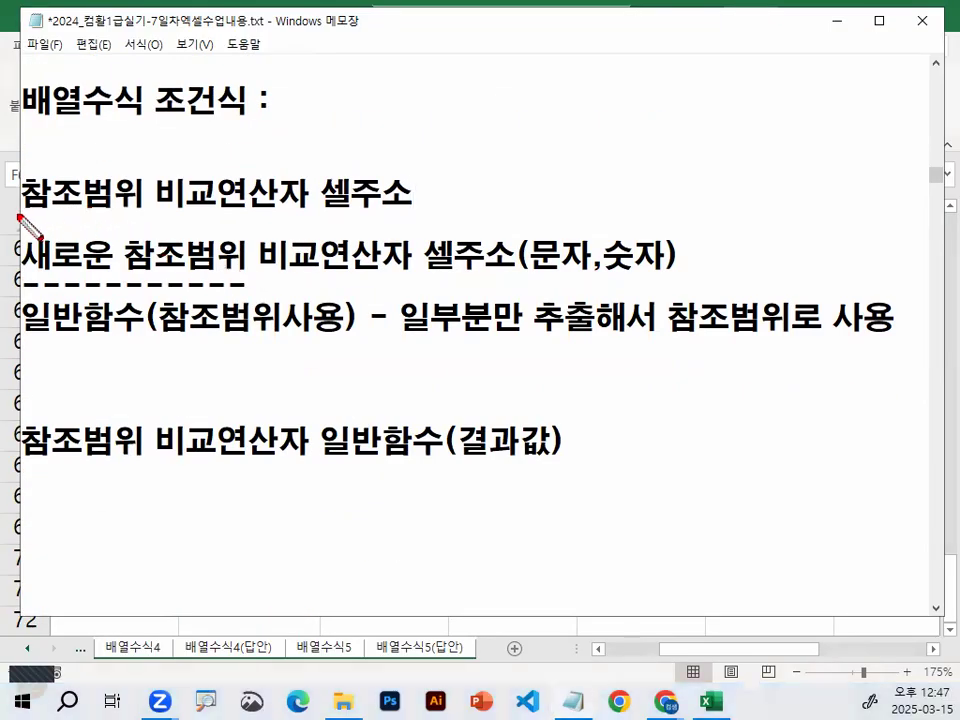
{"action": "left_click_drag", "start_coordinate": [21, 214], "coordinate": [430, 214]}
{"action": "left_click_drag", "start_coordinate": [21, 330], "coordinate": [684, 332]}
{"action": "mouse_move", "coordinate": [413, 292]}
{"action": "left_mouse_down"}
{"action": "mouse_move", "coordinate": [319, 364]}
{"action": "mouse_move", "coordinate": [436, 210]}
{"action": "mouse_move", "coordinate": [463, 371]}
{"action": "left_mouse_up"}
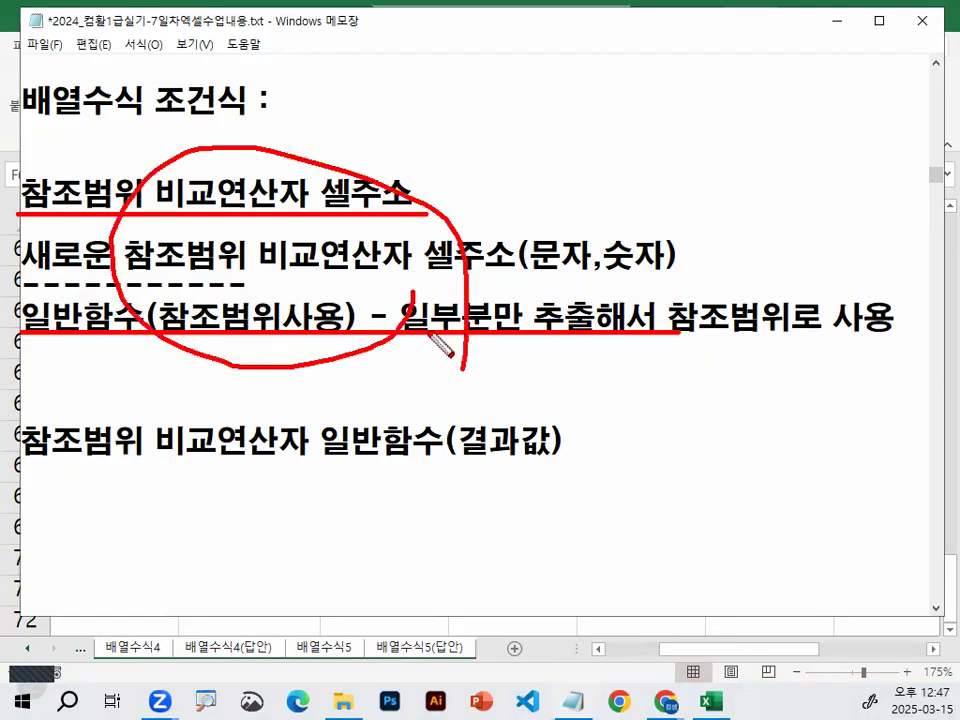
{"action": "key", "text": "Escape"}
- Highlight the start of 추출해서 and 참조범위 in the explanation line, underline 일반함수 in red ink, and clear the ink
{"action": "left_click_drag", "start_coordinate": [535, 318], "coordinate": [567, 318]}
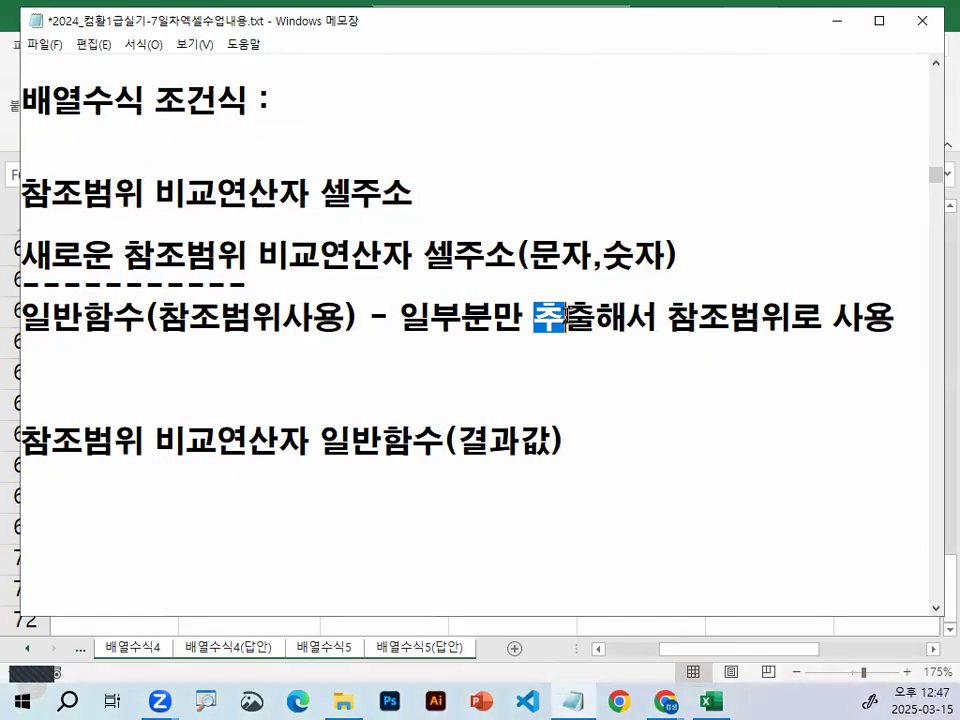
{"action": "left_click_drag", "start_coordinate": [669, 318], "coordinate": [791, 312]}
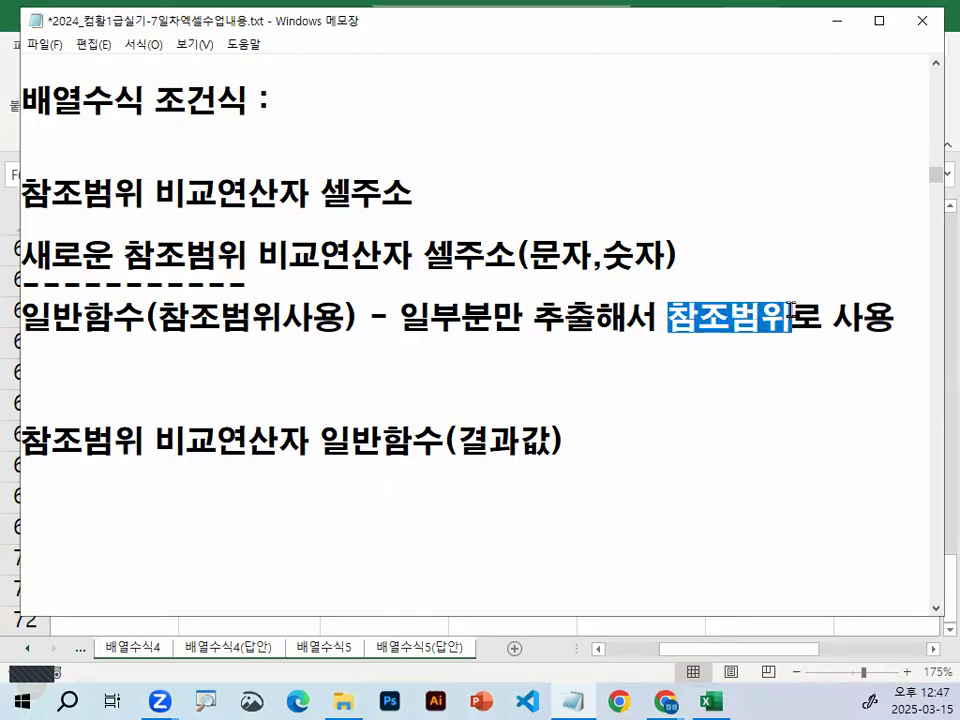
{"action": "key", "text": "ctrl+2"}
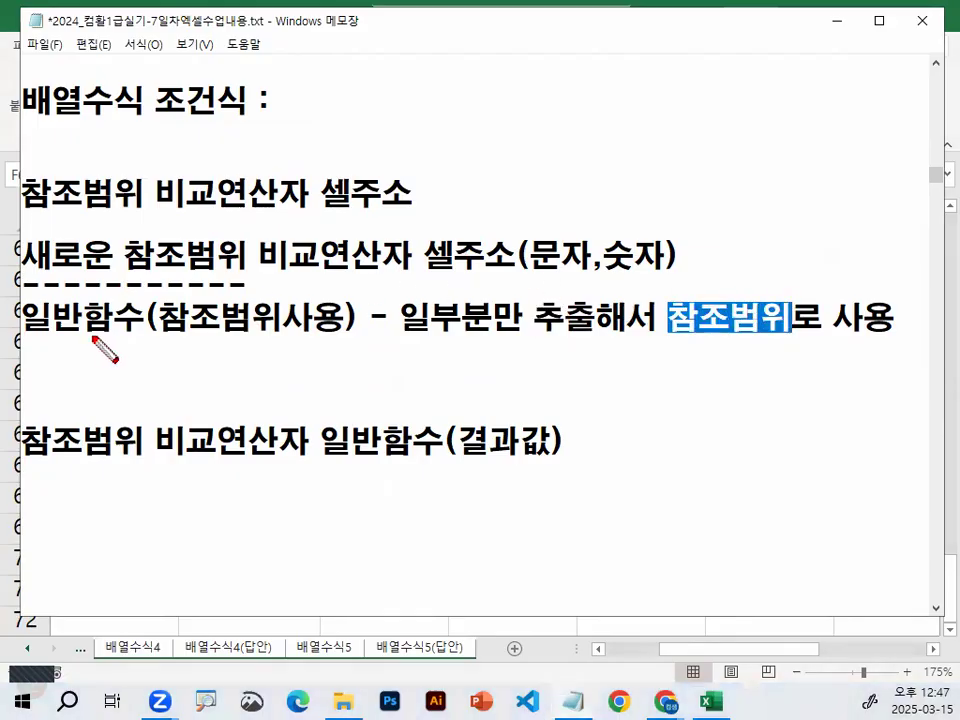
{"action": "mouse_move", "coordinate": [30, 335]}
{"action": "left_mouse_down"}
{"action": "mouse_move", "coordinate": [123, 334]}
{"action": "mouse_move", "coordinate": [55, 352]}
{"action": "mouse_move", "coordinate": [146, 364]}
{"action": "left_mouse_up"}
{"action": "key", "text": "Escape"}
- Add blank lines below the 일반함수(참조범위사용) line and write LEFT(셀주소,숫자) -> there
{"action": "left_click", "coordinate": [146, 373]}
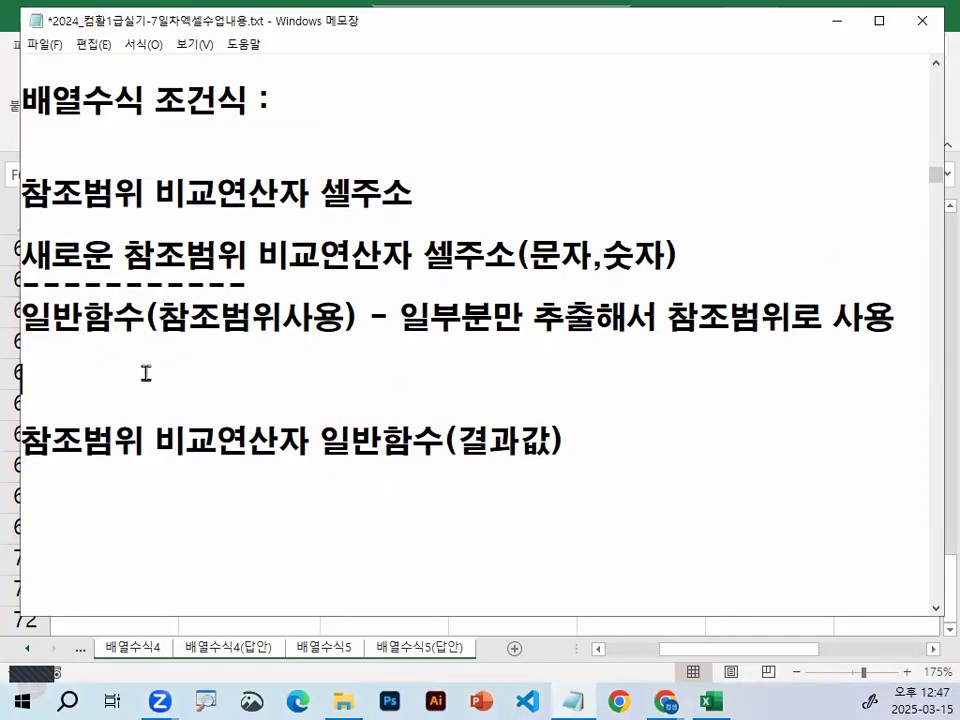
{"action": "key", "text": "Return"}
{"action": "key", "text": "Return"}
{"action": "key", "text": "Return"}
{"action": "key", "text": "Up"}
{"action": "key", "text": "Up"}
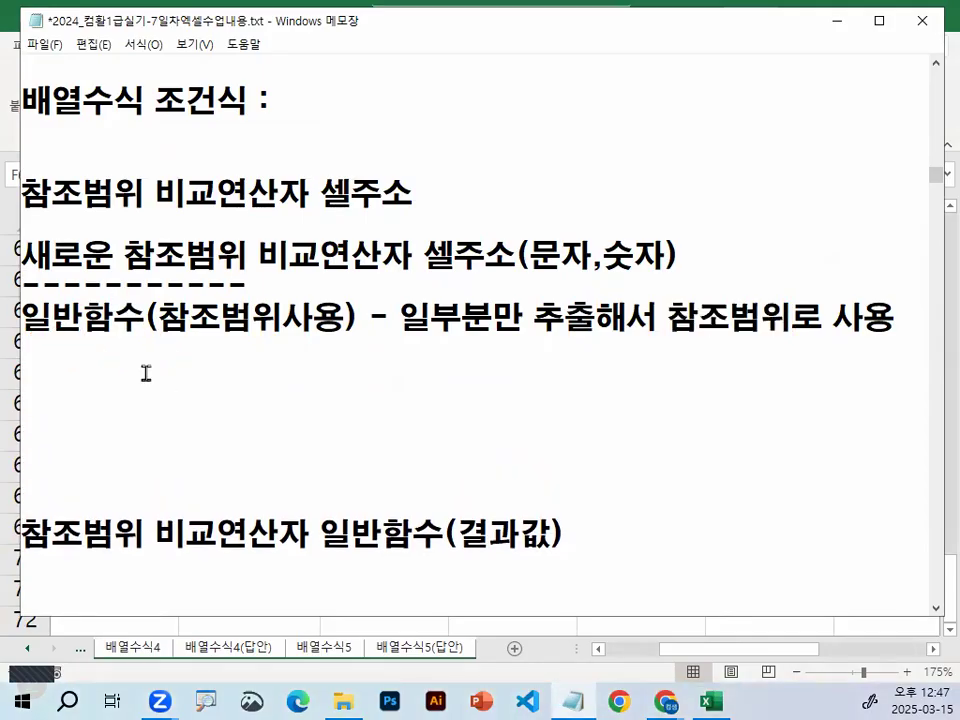
{"action": "type", "text": "left"}
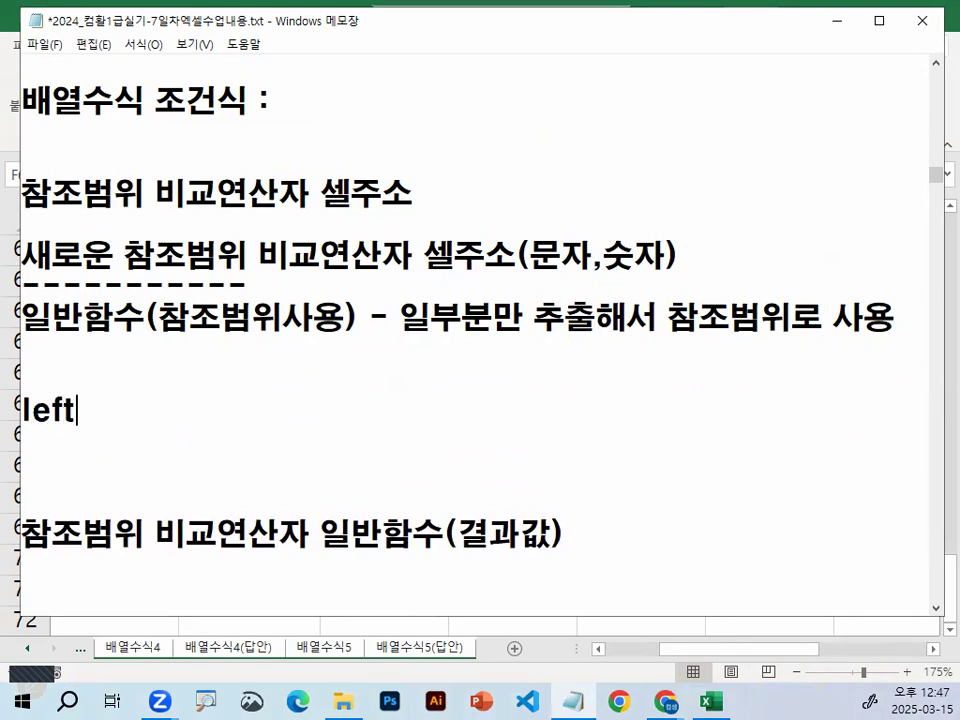
{"action": "key", "text": "BackSpace"}
{"action": "key", "text": "BackSpace"}
{"action": "key", "text": "BackSpace"}
{"action": "key", "text": "BackSpace"}
{"action": "type", "text": "LEFT"}
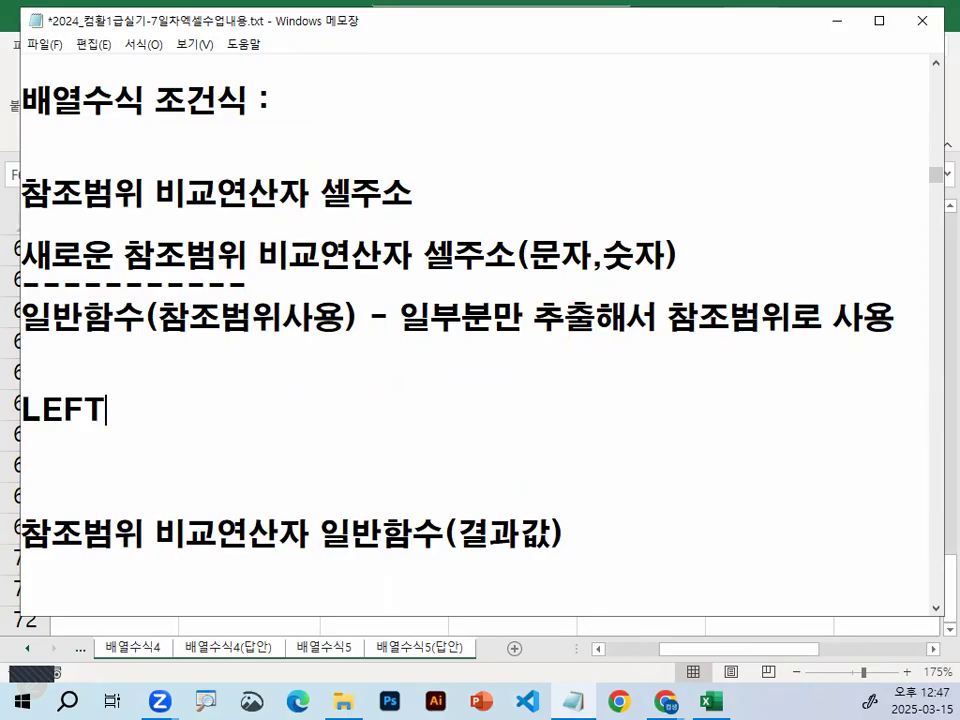
{"action": "type", "text": "(셀주소,숫자) ->"}
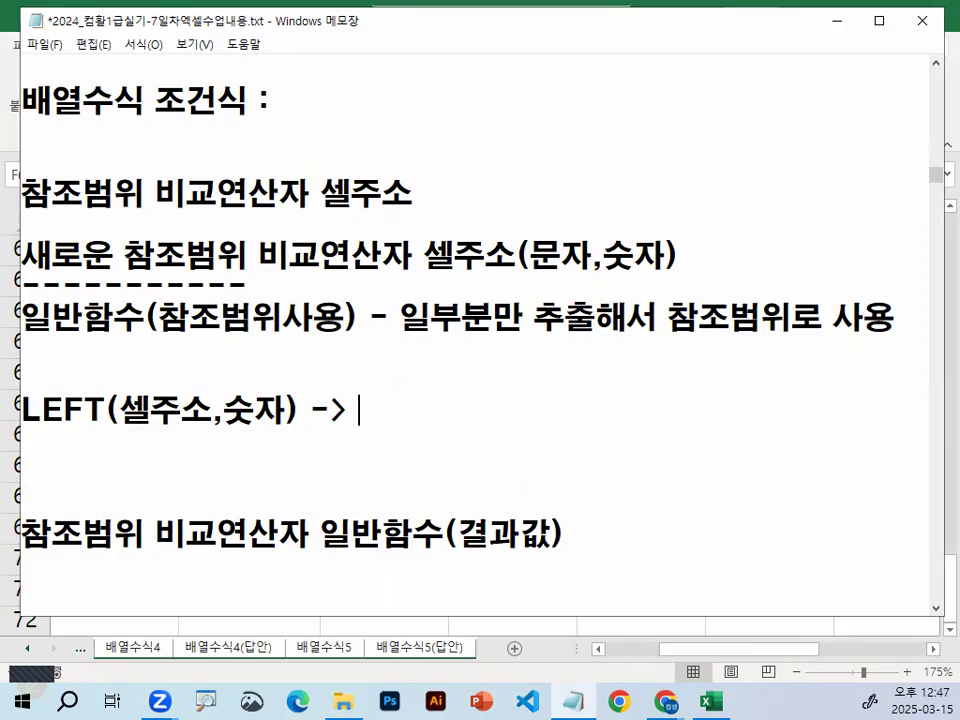
- Copy LEFT(셀주소,숫자) to after the arrow and change 셀주소 in the copy to 참조범위
{"action": "left_click_drag", "start_coordinate": [24, 409], "coordinate": [297, 410]}
{"action": "key", "text": "ctrl+c"}
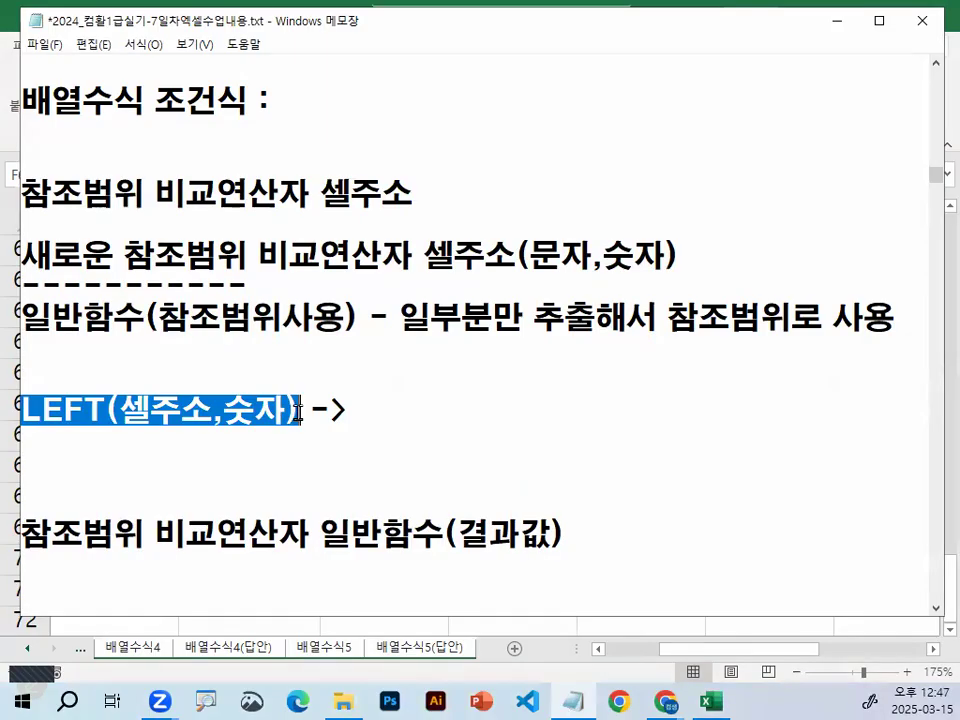
{"action": "left_click", "coordinate": [435, 416]}
{"action": "key", "text": "ctrl+v"}
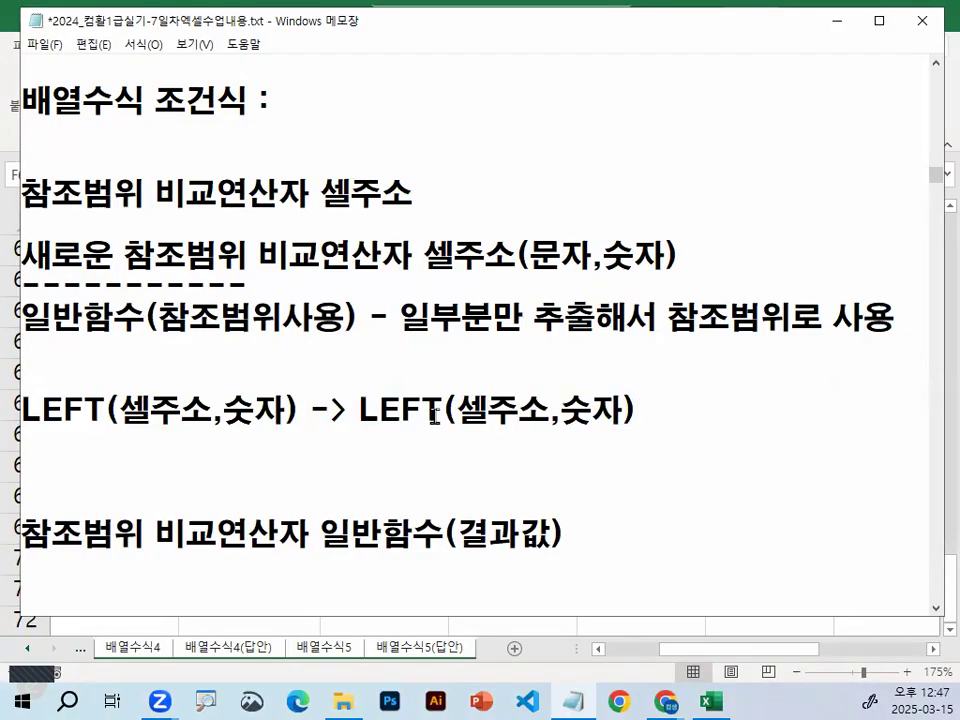
{"action": "left_click_drag", "start_coordinate": [120, 409], "coordinate": [228, 407]}
{"action": "left_click_drag", "start_coordinate": [457, 410], "coordinate": [548, 410]}
{"action": "type", "text": "참조범위"}
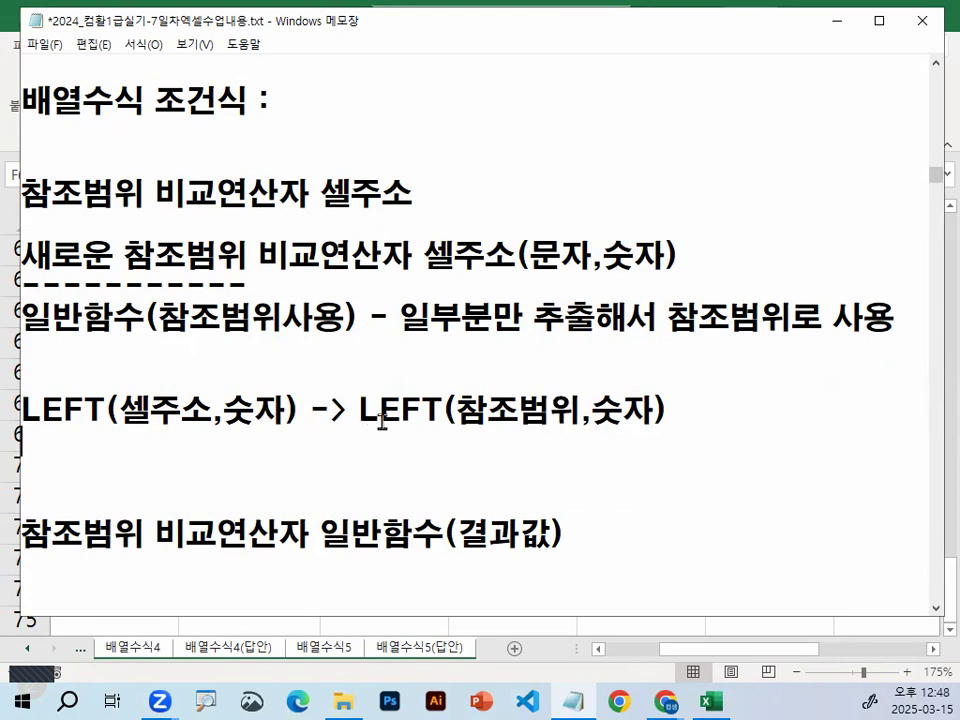
- Insert 배열수식에서 사용시 before LEFT(참조범위,숫자), spaced apart from it, and move the arrow text onto its own line
{"action": "type", "text": "배열수식ㅇ"}
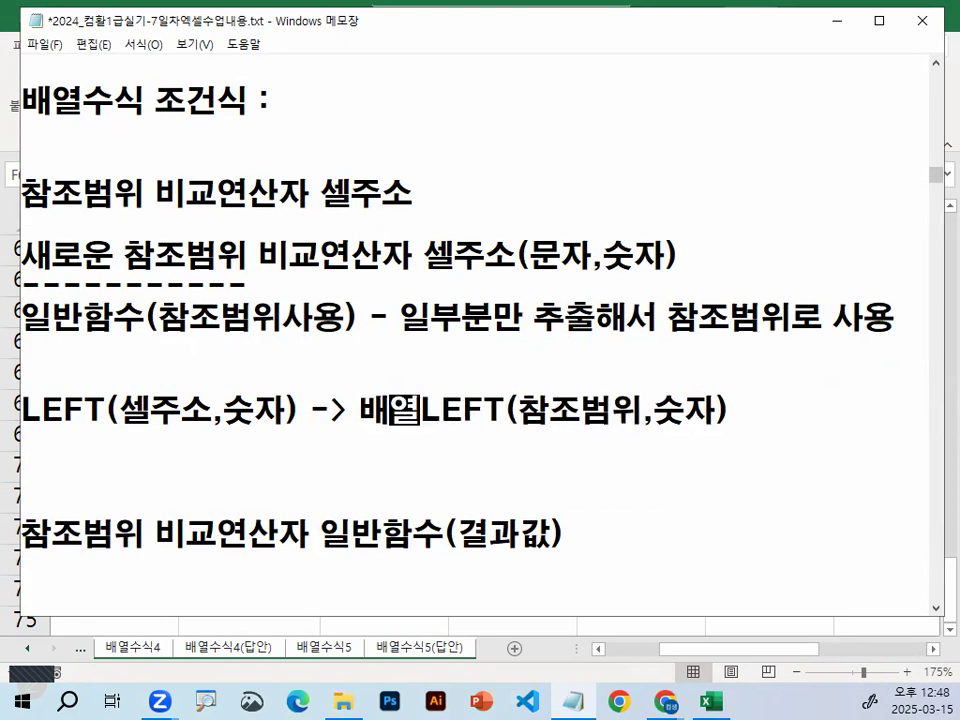
{"action": "type", "text": "에서 사용ㅅ"}
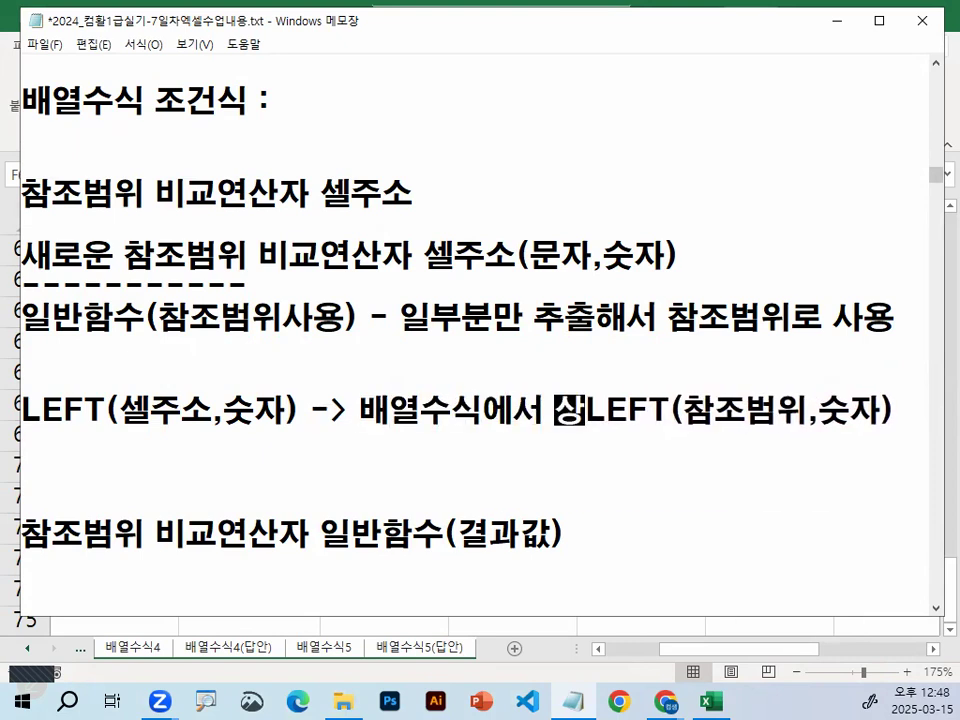
{"action": "type", "text": "ㅣ"}
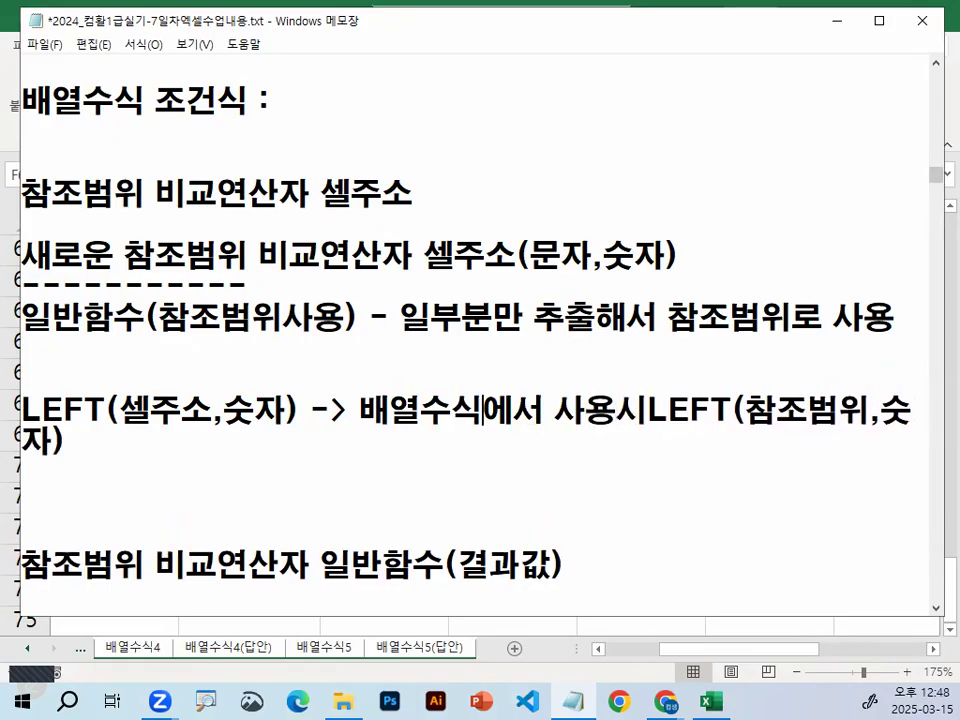
{"action": "left_click", "coordinate": [312, 410]}
{"action": "key", "text": "Return"}
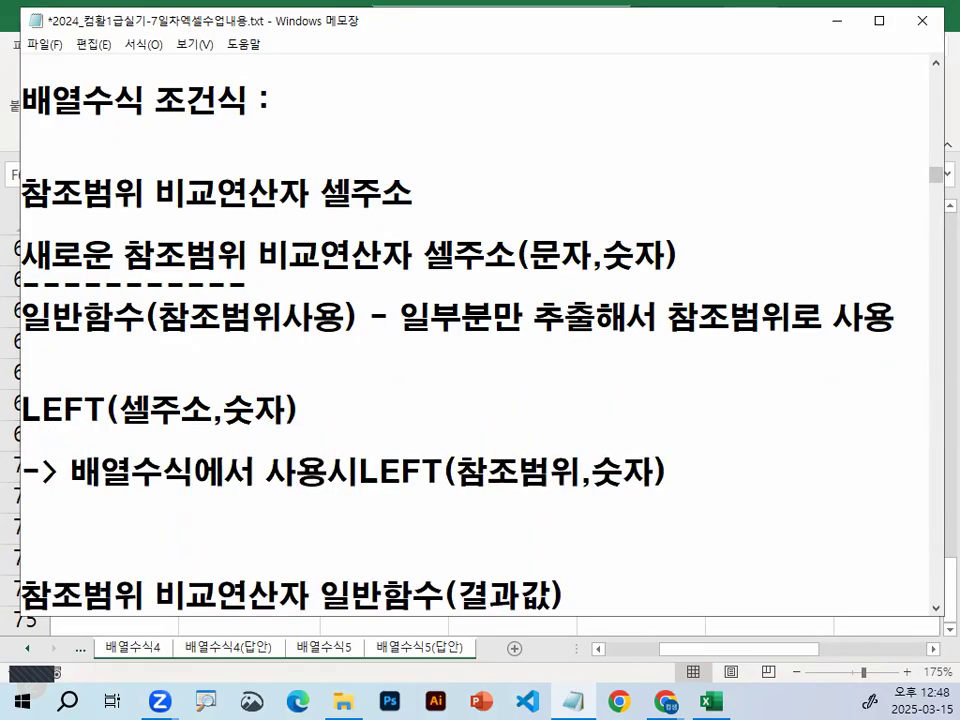
{"action": "left_click", "coordinate": [359, 470]}
- Underline 참조범위 and circle 숫자 of the array-formula LEFT in red ink, and clear the ink
{"action": "scroll", "coordinate": [532, 463], "scroll_direction": "down", "scroll_amount": 1}
{"action": "key", "text": "ctrl+2"}
{"action": "mouse_move", "coordinate": [482, 305]}
{"action": "left_mouse_down"}
{"action": "mouse_move", "coordinate": [658, 306]}
{"action": "mouse_move", "coordinate": [693, 279]}
{"action": "left_mouse_up"}
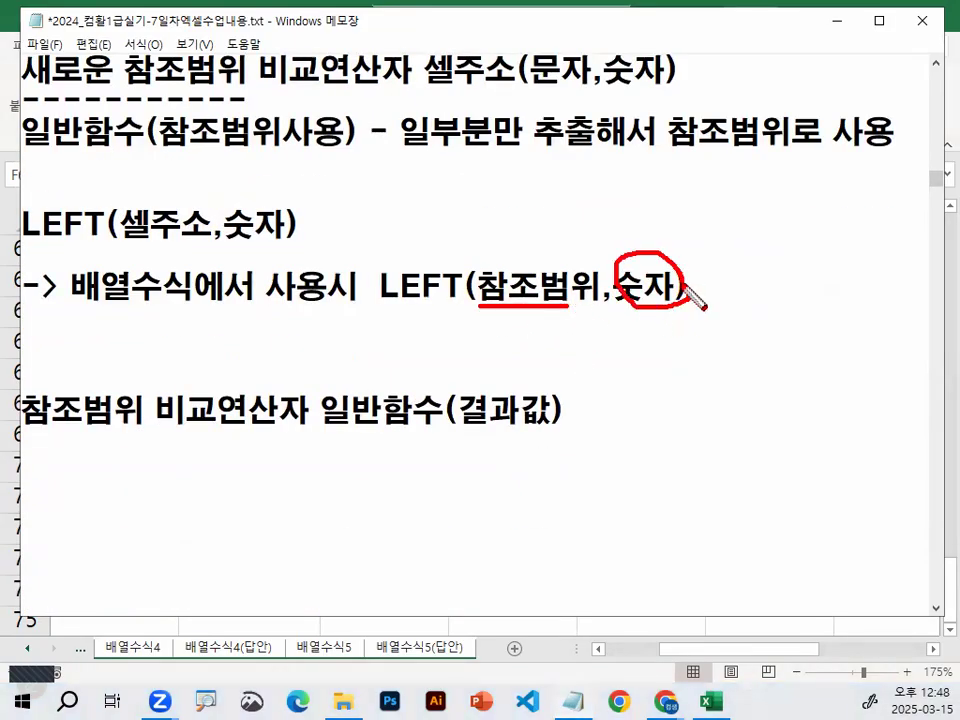
{"action": "key", "text": "Escape"}
- Switch to the Excel workbook and clear the array formula from F61:F63
{"action": "left_click", "coordinate": [834, 25]}
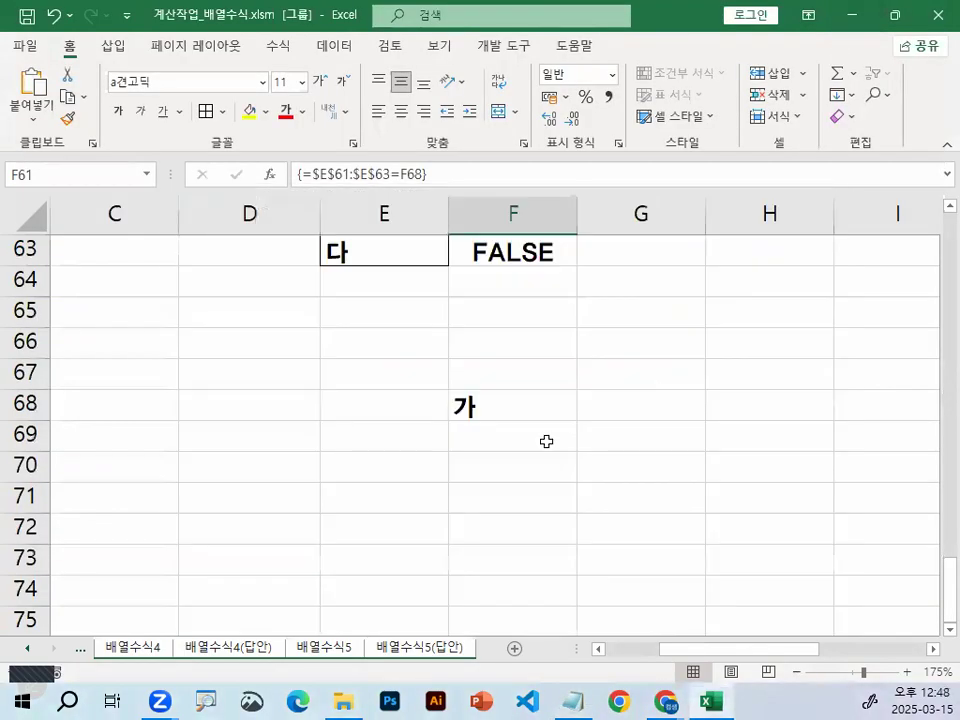
{"action": "scroll", "coordinate": [522, 387], "scroll_direction": "up", "scroll_amount": 1}
{"action": "left_click", "coordinate": [395, 283]}
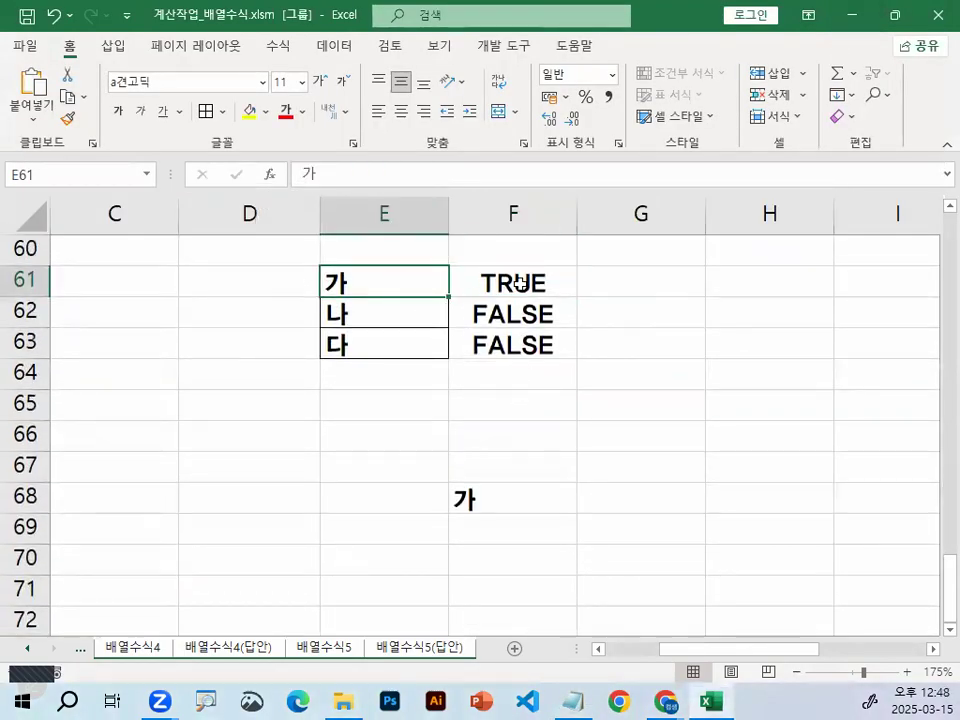
{"action": "left_click_drag", "start_coordinate": [519, 283], "coordinate": [558, 330]}
{"action": "key", "text": "Delete"}
- Replace the entries in E61:E63 with A001, B001 and C001
{"action": "key", "text": "Left"}
{"action": "type", "text": "ㅁ"}
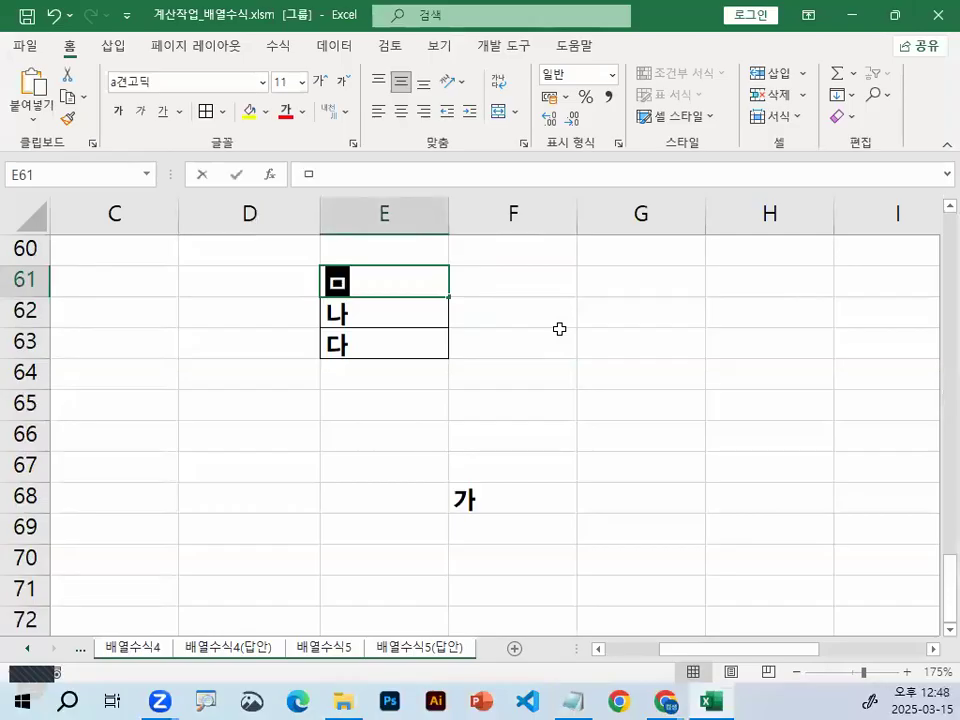
{"action": "key", "text": "Hangul"}
{"action": "key", "text": "BackSpace"}
{"action": "type", "text": "A00"}
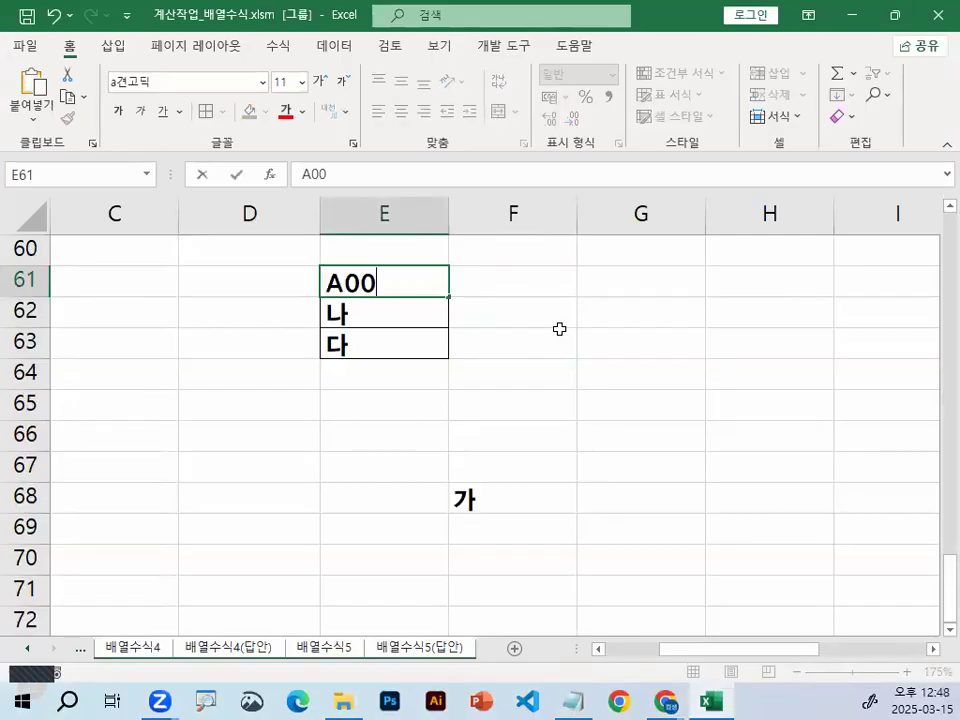
{"action": "type", "text": "1"}
{"action": "key", "text": "Return"}
{"action": "type", "text": "B001"}
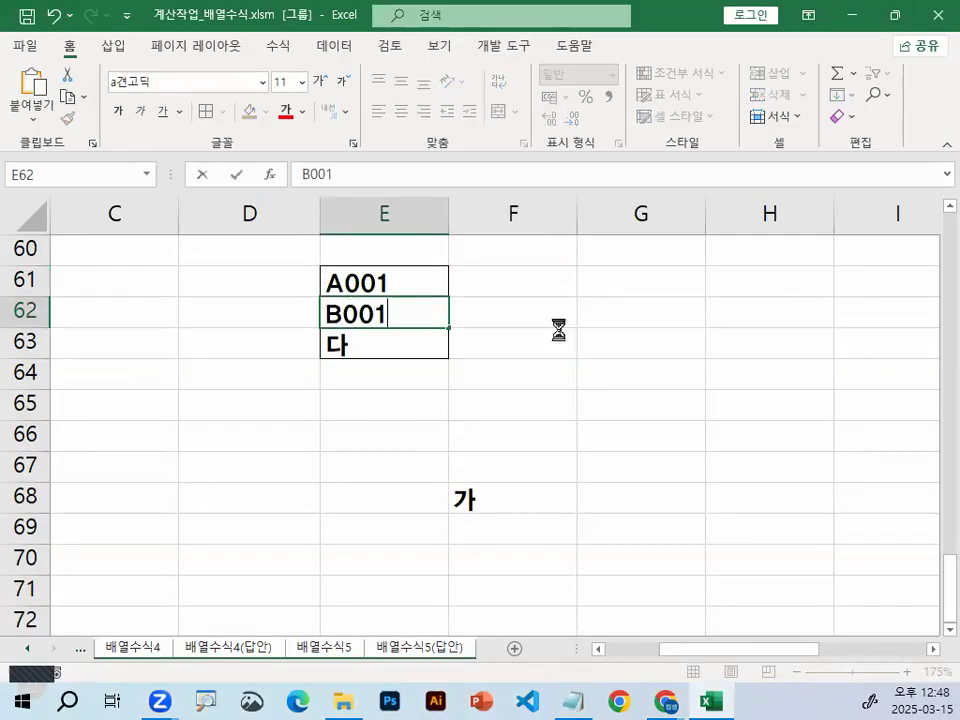
{"action": "key", "text": "Return"}
{"action": "type", "text": "C001"}
{"action": "key", "text": "Return"}
- Change the comparison value in F68 to A
{"action": "key", "text": "Down"}
{"action": "key", "text": "Down"}
{"action": "key", "text": "Down"}
{"action": "key", "text": "Down"}
{"action": "key", "text": "Right"}
{"action": "type", "text": "ㅁ"}
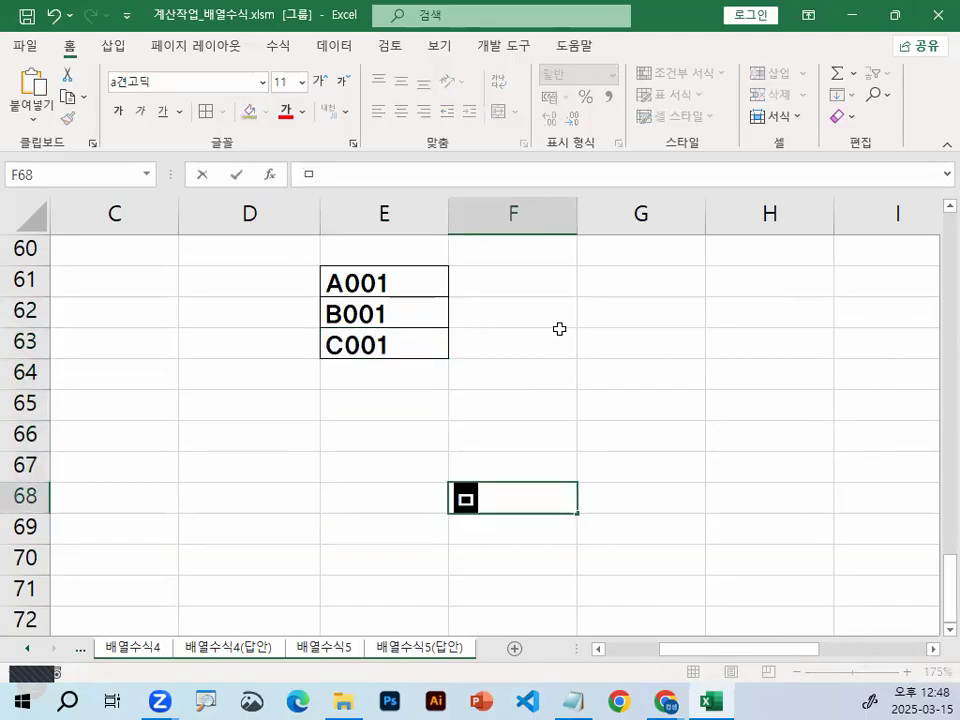
{"action": "key", "text": "BackSpace"}
{"action": "type", "text": "A"}
{"action": "key", "text": "Return"}
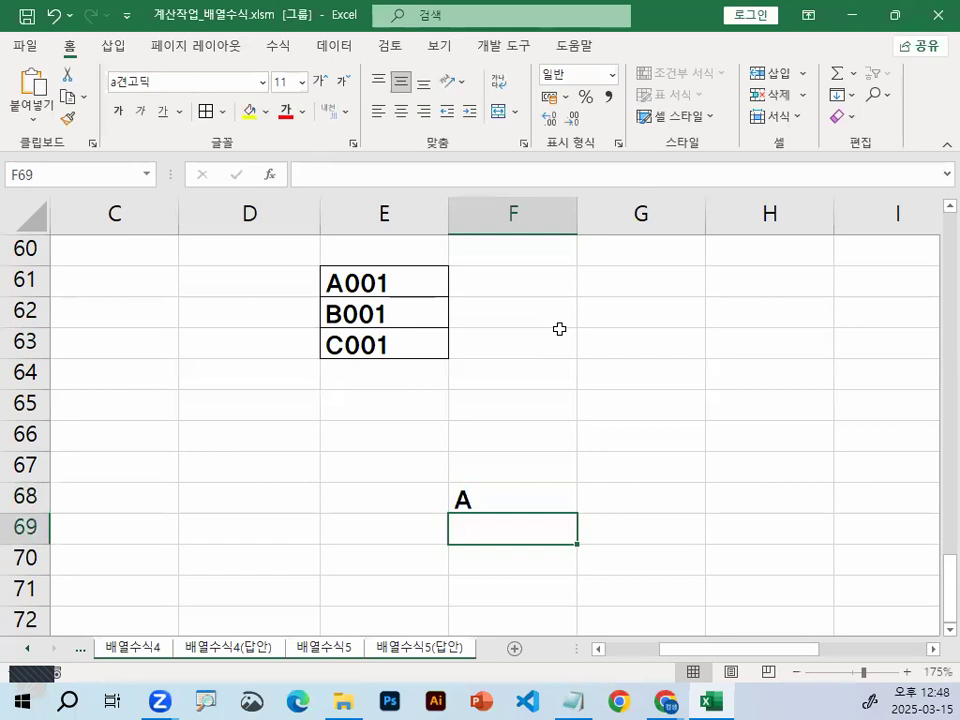
- Circle the A in F68, draw an arrow to E61:E63, mark the leading letter of A001 in red ink, and clear the ink
{"action": "left_click_drag", "start_coordinate": [407, 298], "coordinate": [392, 345]}
{"action": "mouse_move", "coordinate": [488, 505]}
{"action": "left_mouse_down"}
{"action": "mouse_move", "coordinate": [442, 257]}
{"action": "mouse_move", "coordinate": [457, 270]}
{"action": "left_mouse_up"}
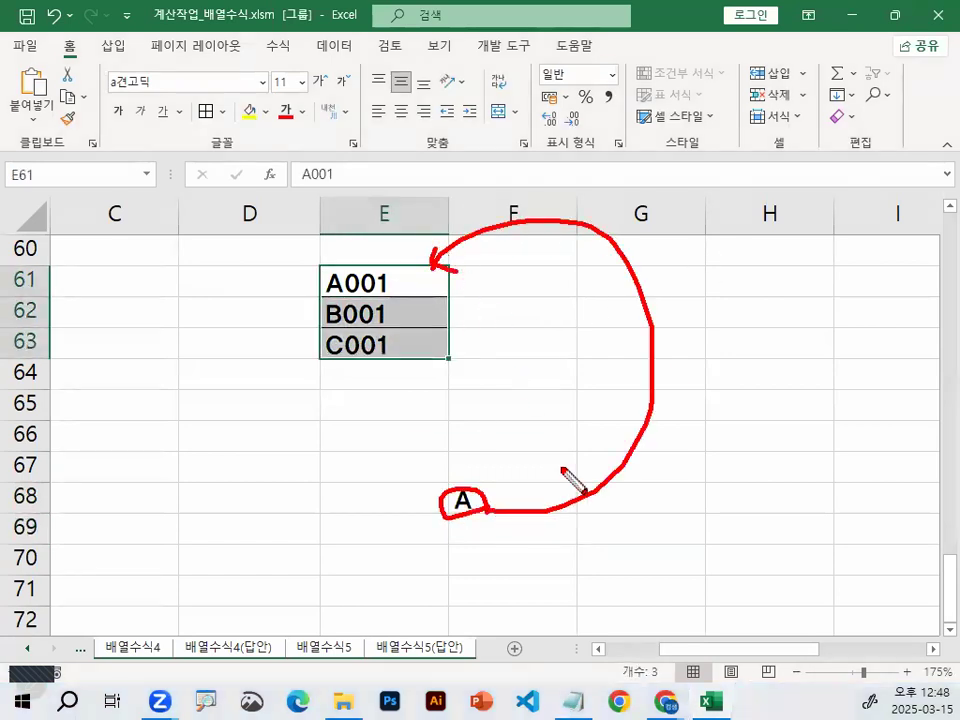
{"action": "left_click_drag", "start_coordinate": [322, 296], "coordinate": [383, 293]}
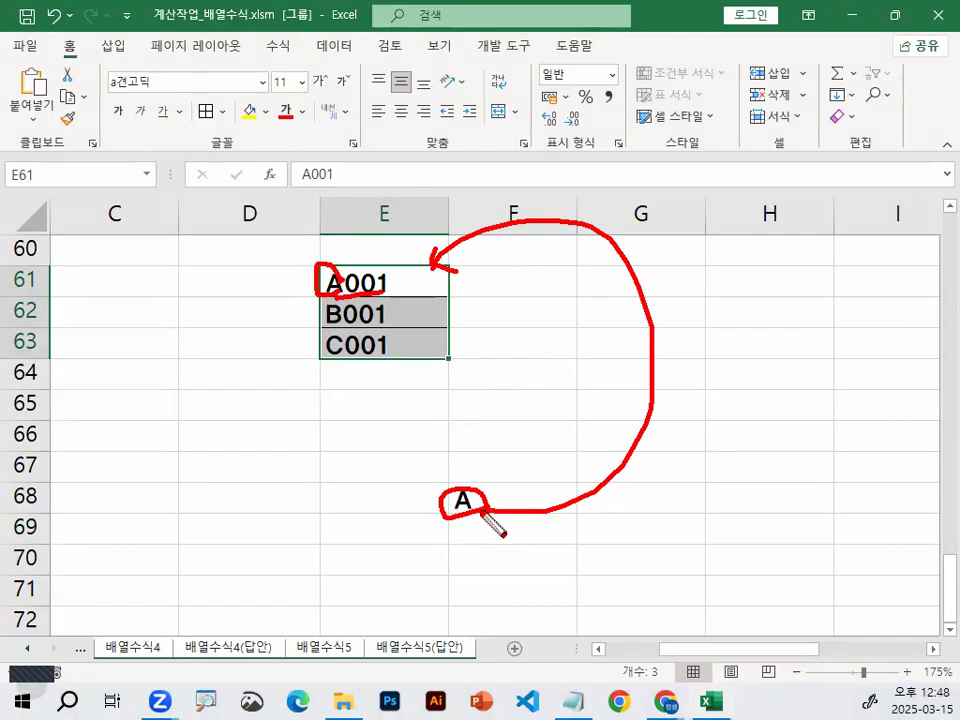
{"action": "key", "text": "Escape"}
- Enter the array formula =LEFT($E$61:$E$63,1) in F61:F63, marking the reference range in red while writing it
{"action": "left_click_drag", "start_coordinate": [518, 281], "coordinate": [512, 343]}
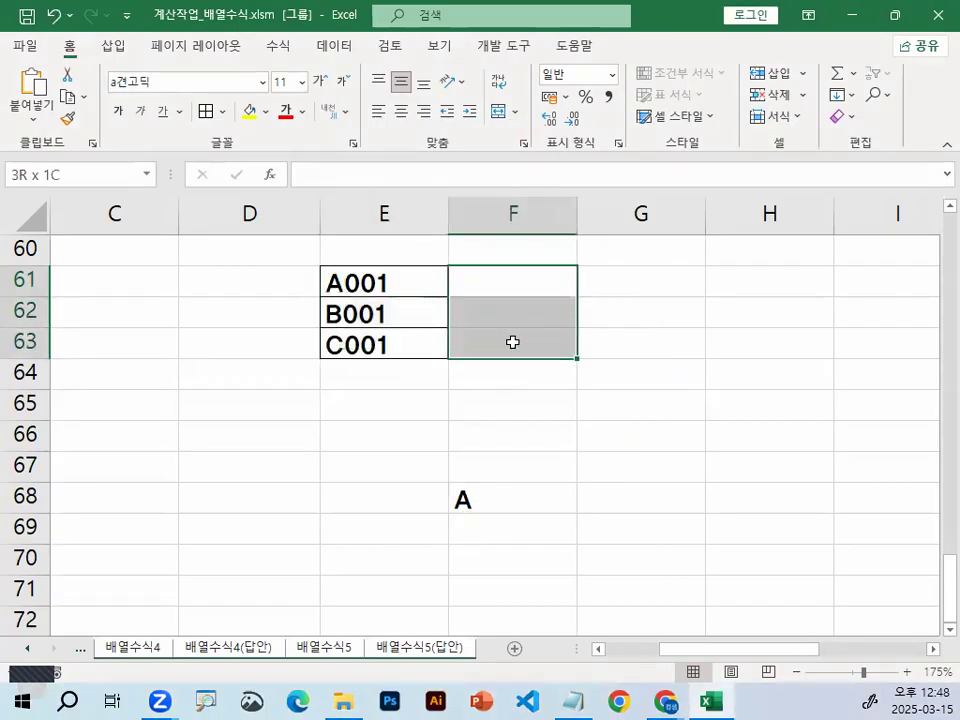
{"action": "type", "text": "=L"}
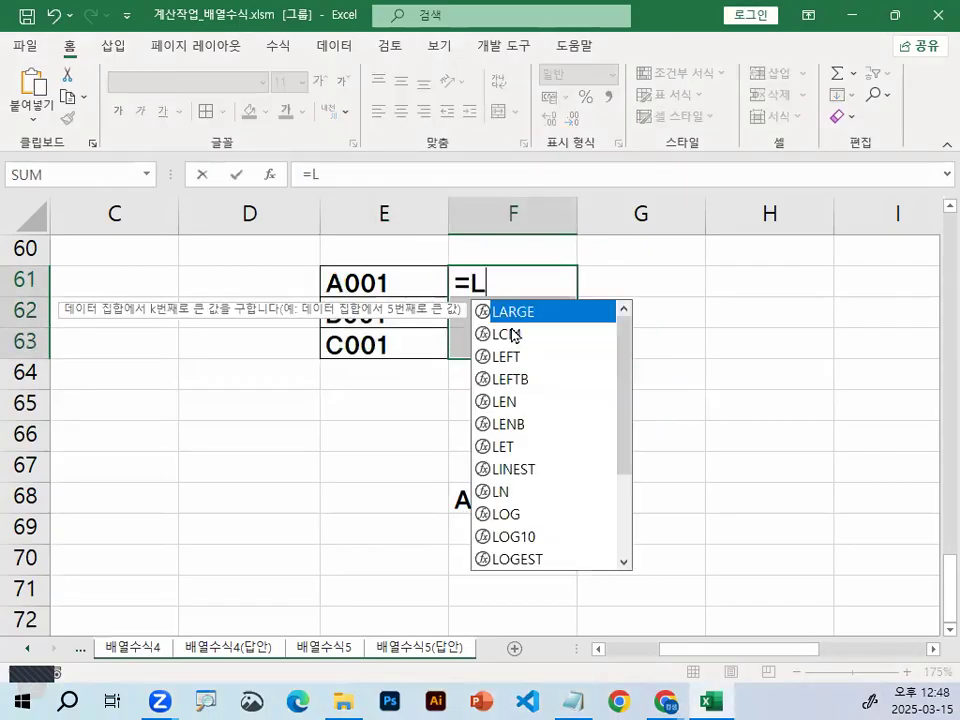
{"action": "type", "text": "EFT("}
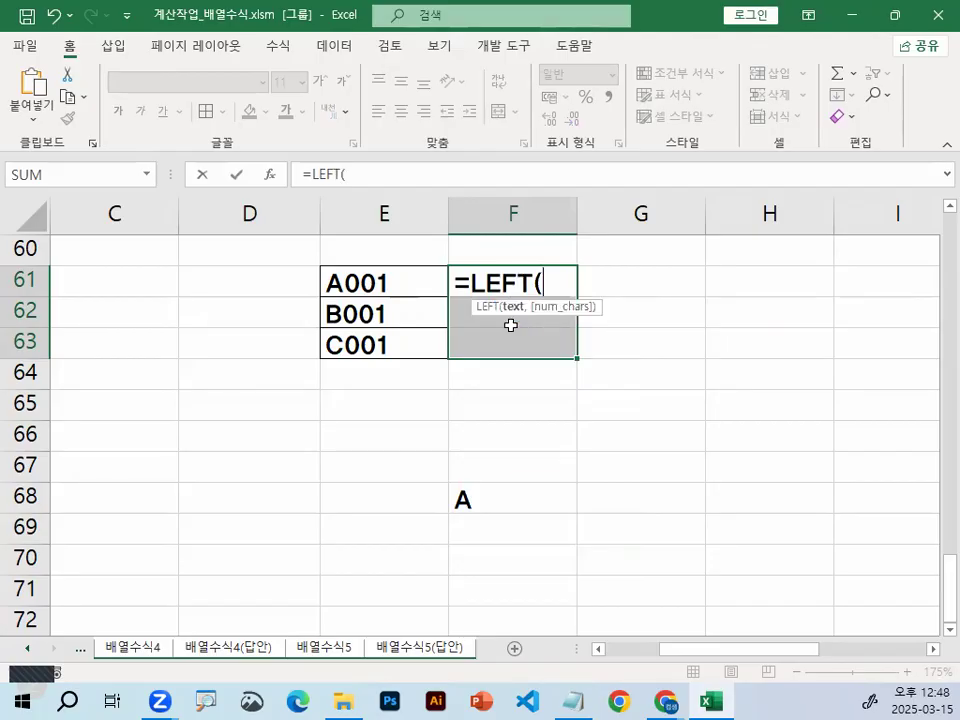
{"action": "left_click_drag", "start_coordinate": [420, 288], "coordinate": [400, 356]}
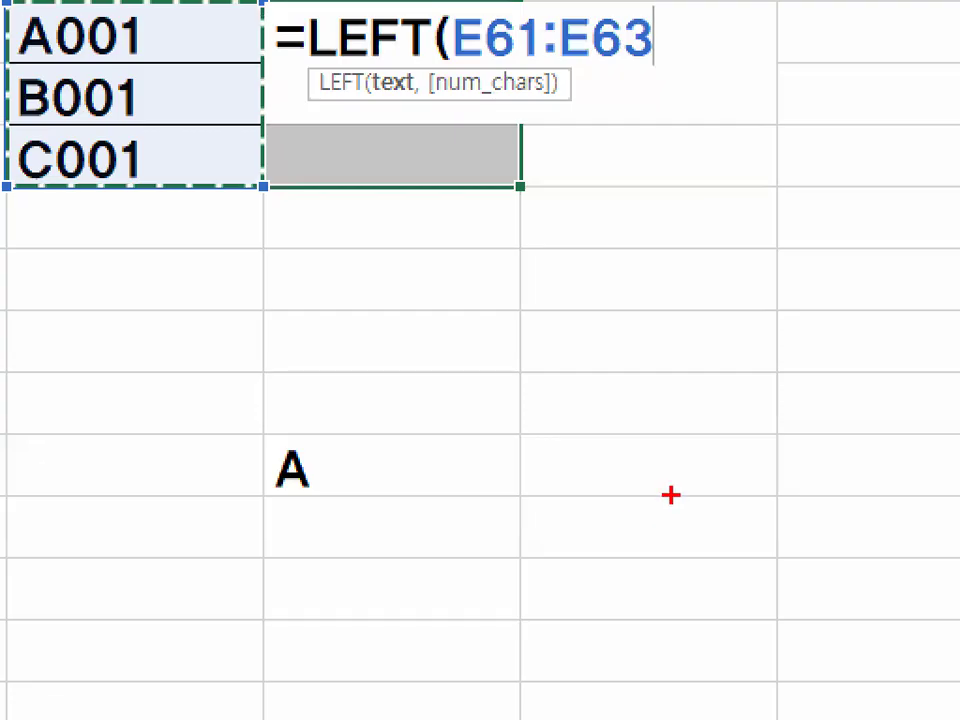
{"action": "left_click_drag", "start_coordinate": [652, 512], "coordinate": [648, 498]}
{"action": "left_click_drag", "start_coordinate": [600, 10], "coordinate": [660, 105]}
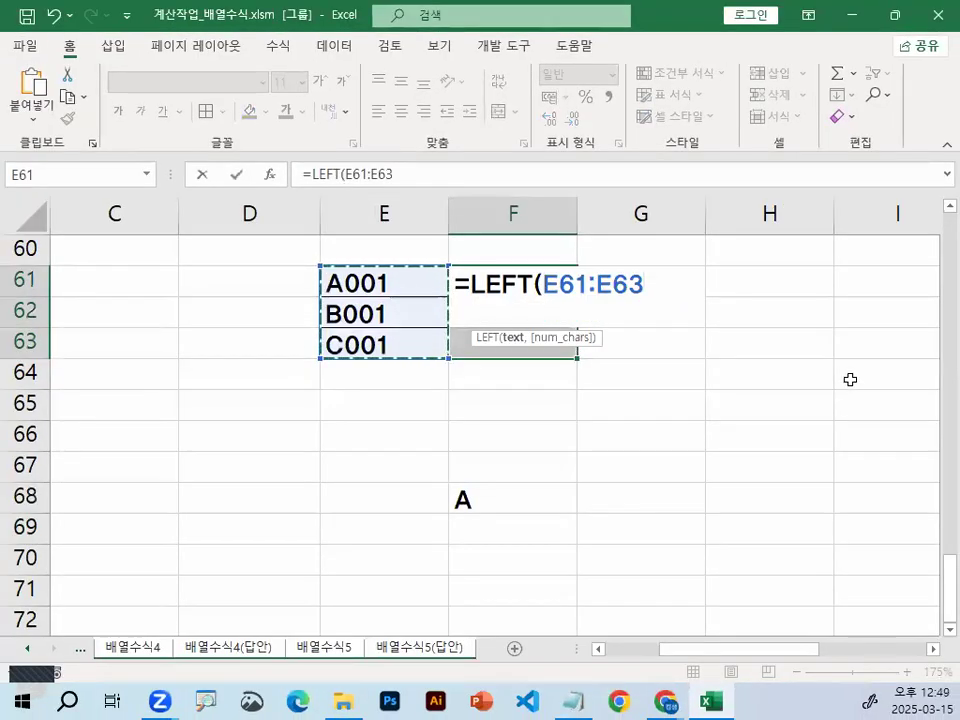
{"action": "key", "text": "F4"}
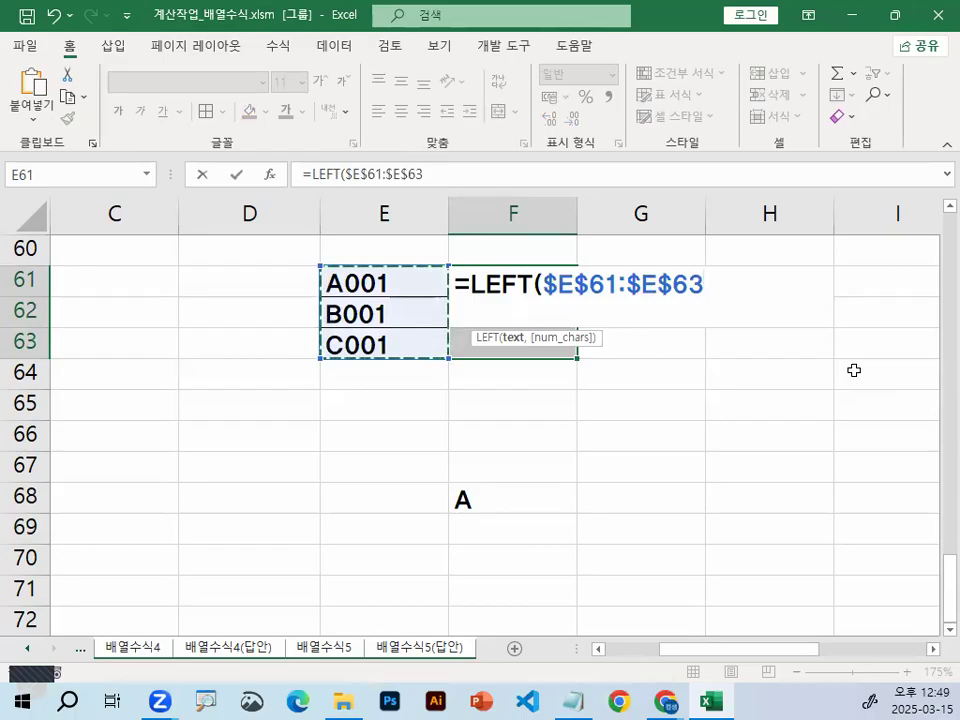
{"action": "type", "text": ","}
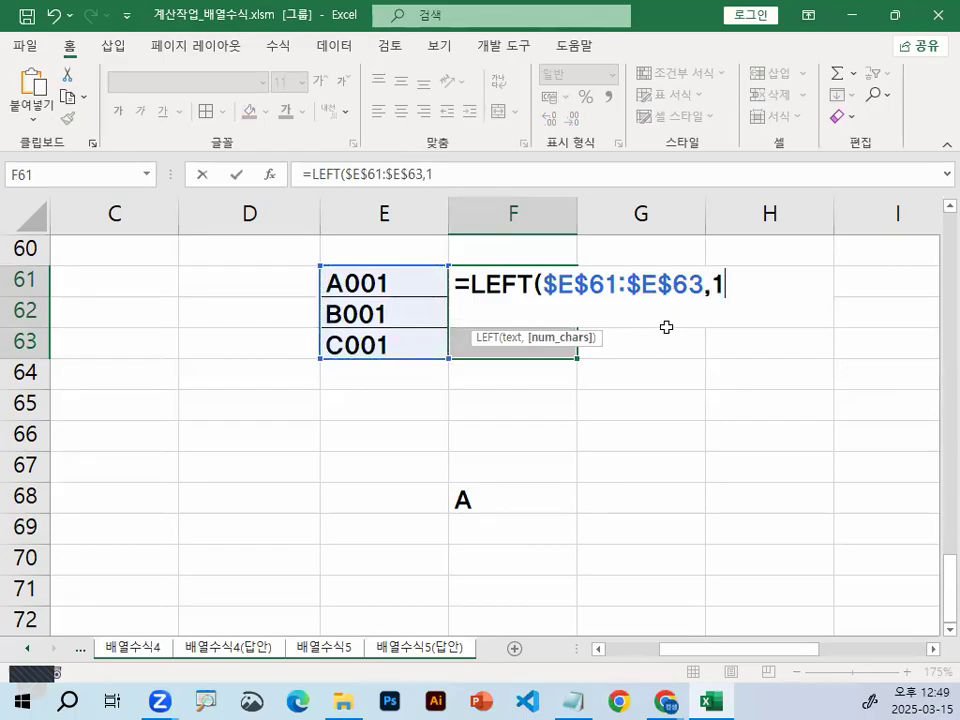
{"action": "type", "text": "1)"}
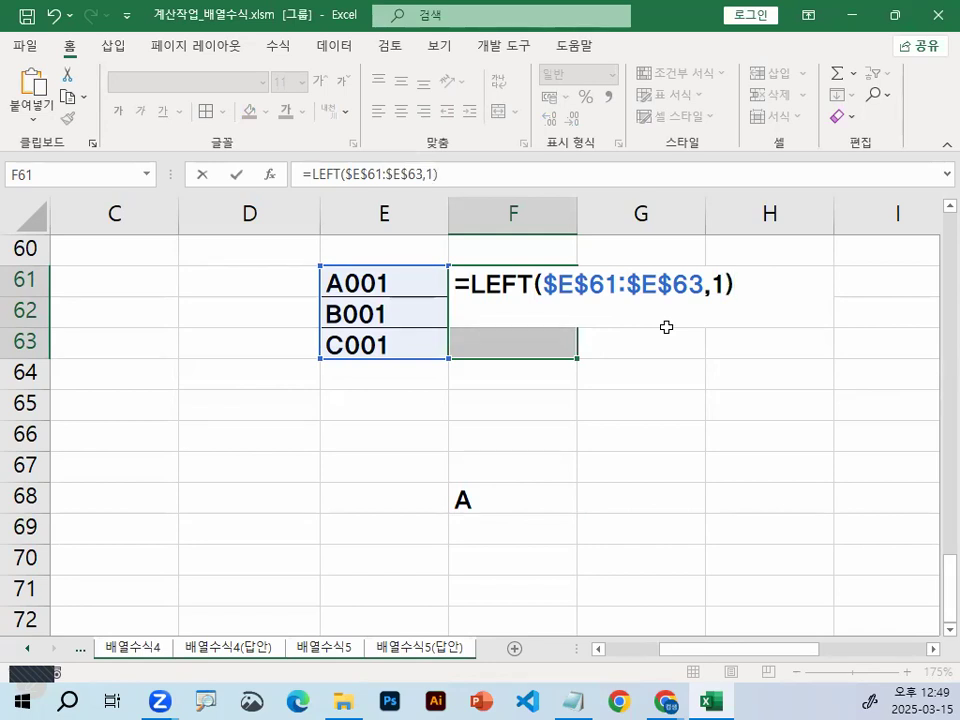
{"action": "key", "text": "ctrl+shift+Return"}
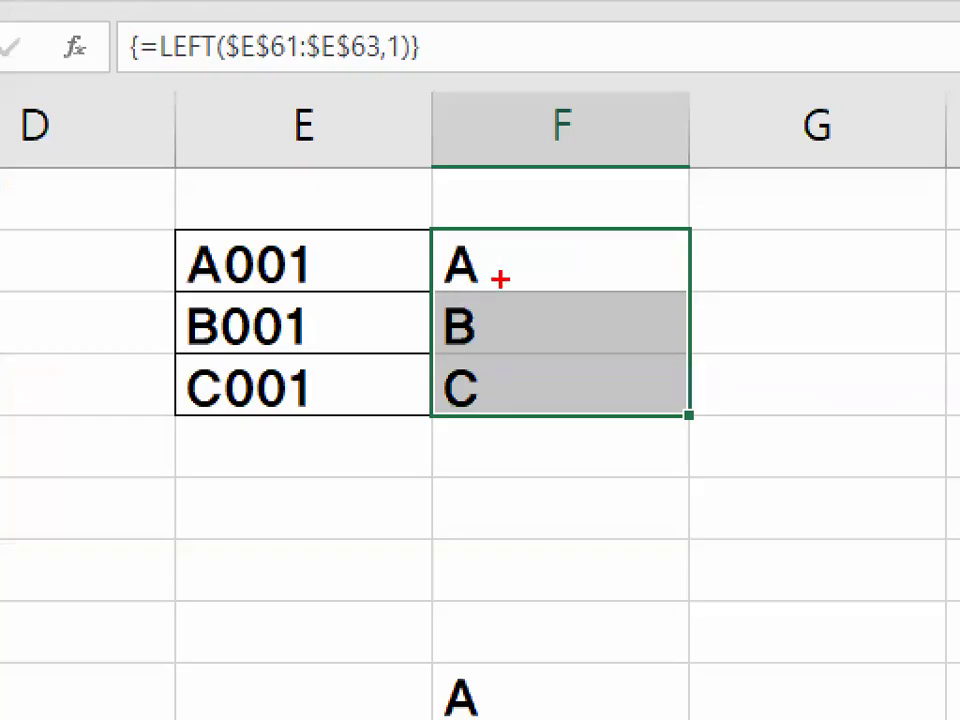
- Circle the A in F68 in red ink, draw an arrow to the extracted letters in F61:F63, and clear the ink
{"action": "mouse_move", "coordinate": [495, 298]}
{"action": "left_mouse_down"}
{"action": "mouse_move", "coordinate": [494, 350]}
{"action": "mouse_move", "coordinate": [430, 289]}
{"action": "mouse_move", "coordinate": [492, 268]}
{"action": "left_mouse_up"}
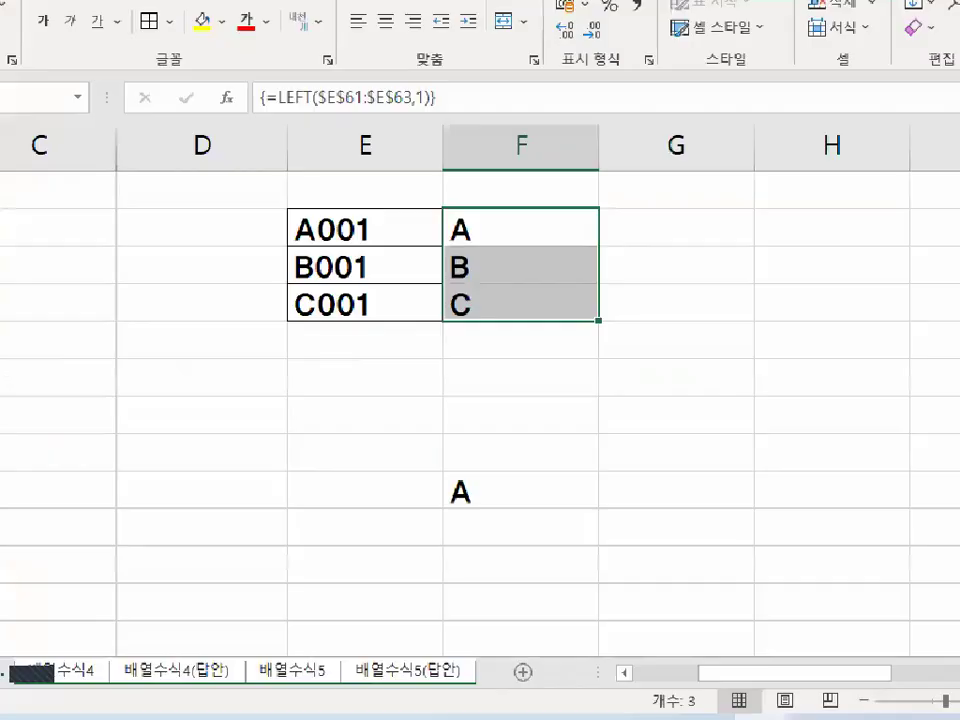
{"action": "left_click_drag", "start_coordinate": [374, 695], "coordinate": [521, 705]}
{"action": "mouse_move", "coordinate": [363, 475]}
{"action": "left_mouse_down"}
{"action": "mouse_move", "coordinate": [621, 107]}
{"action": "mouse_move", "coordinate": [543, 12]}
{"action": "left_mouse_up"}
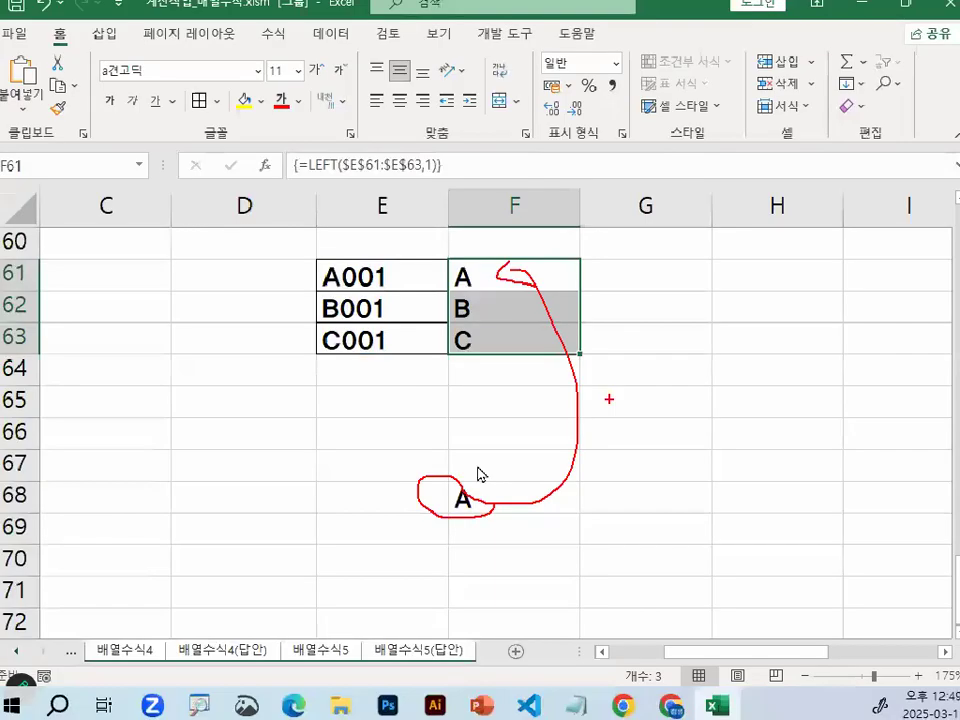
{"action": "key", "text": "Escape"}
{"action": "left_click_drag", "start_coordinate": [540, 74], "coordinate": [556, 160]}
- Extend the LEFT formula in F61:F63 with a comparison to F68, making it =LEFT($E$61:$E$63,1)=F68
{"action": "left_click", "coordinate": [476, 176]}
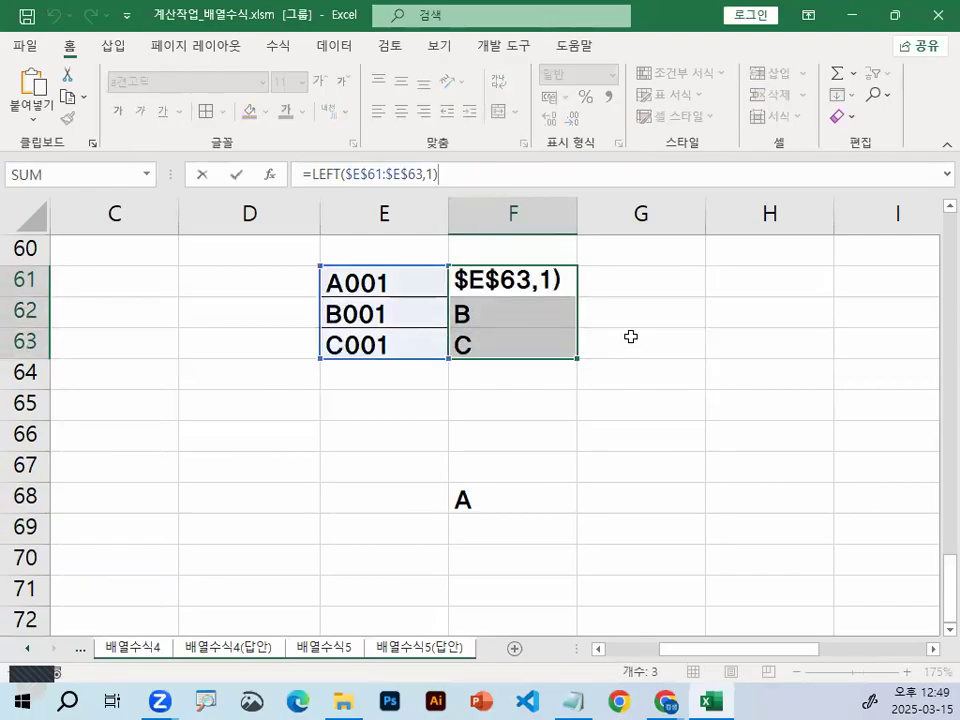
{"action": "left_click", "coordinate": [561, 280]}
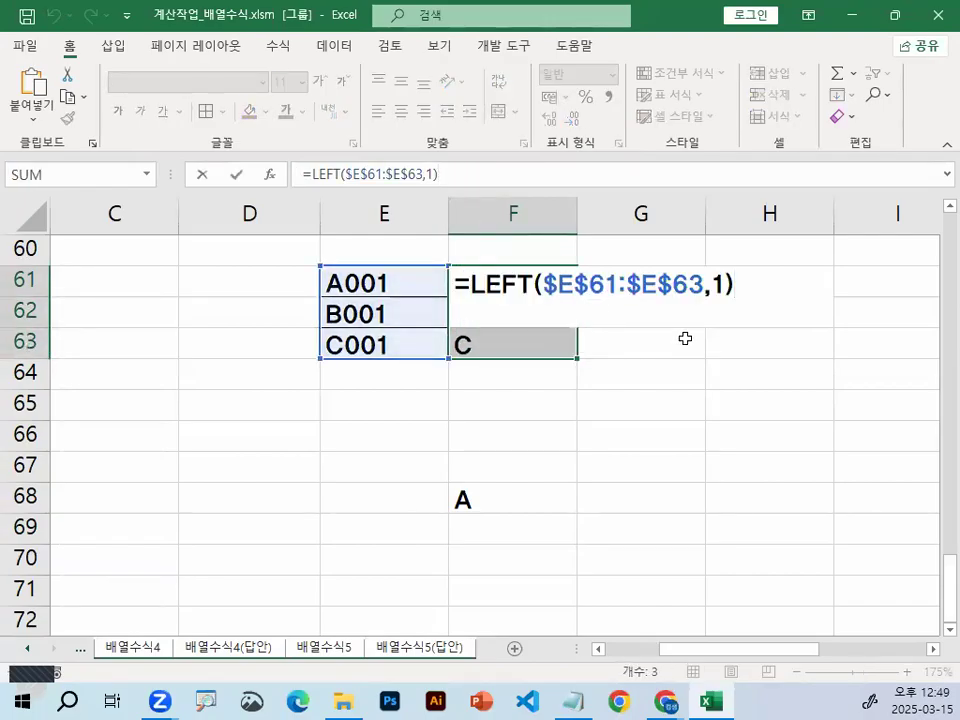
{"action": "type", "text": "="}
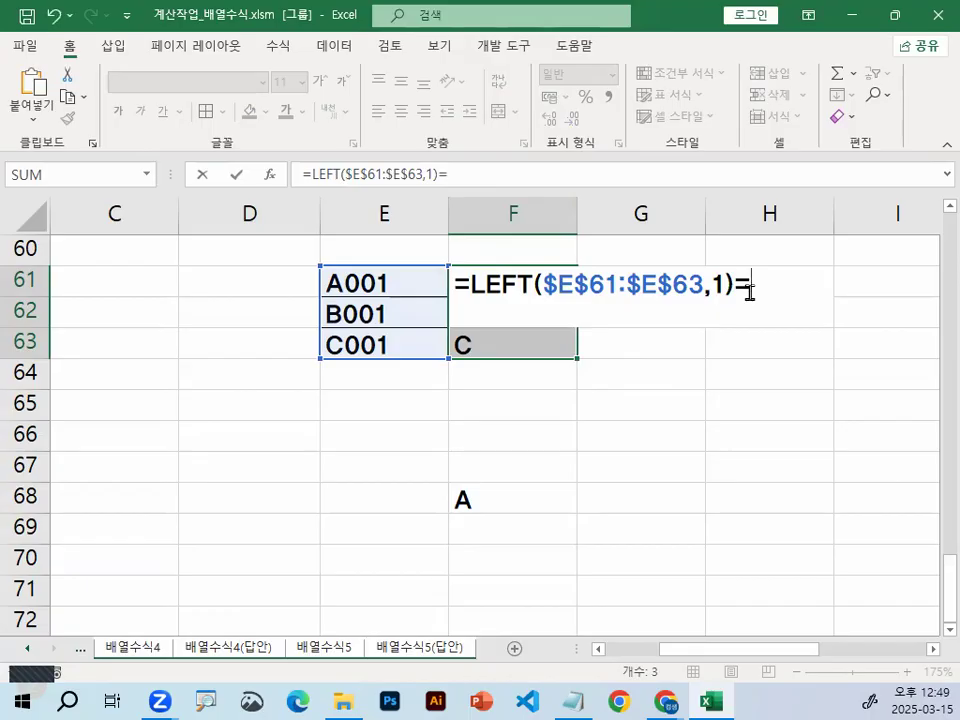
{"action": "left_click", "coordinate": [495, 496]}
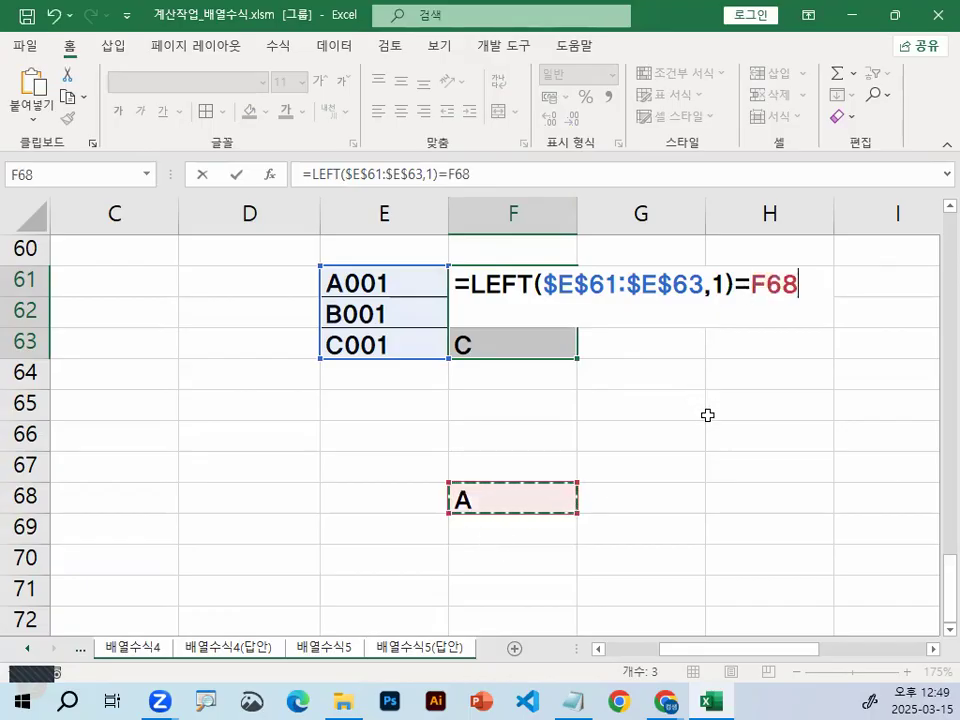
- Handwrite the expected T and F results in red beneath the formula, clear the ink, and commit the comparison to F61:F63 as an array formula
{"action": "key", "text": "ctrl+1"}
{"action": "left_click", "coordinate": [451, 288]}
{"action": "mouse_move", "coordinate": [512, 259]}
{"action": "left_mouse_down"}
{"action": "mouse_move", "coordinate": [514, 247]}
{"action": "mouse_move", "coordinate": [636, 252]}
{"action": "left_mouse_up"}
{"action": "mouse_move", "coordinate": [580, 243]}
{"action": "left_mouse_down"}
{"action": "mouse_move", "coordinate": [583, 296]}
{"action": "mouse_move", "coordinate": [547, 354]}
{"action": "mouse_move", "coordinate": [615, 338]}
{"action": "left_mouse_up"}
{"action": "mouse_move", "coordinate": [563, 378]}
{"action": "left_mouse_down"}
{"action": "mouse_move", "coordinate": [640, 388]}
{"action": "mouse_move", "coordinate": [583, 463]}
{"action": "left_mouse_up"}
{"action": "left_click_drag", "start_coordinate": [587, 424], "coordinate": [640, 426]}
{"action": "key", "text": "Escape"}
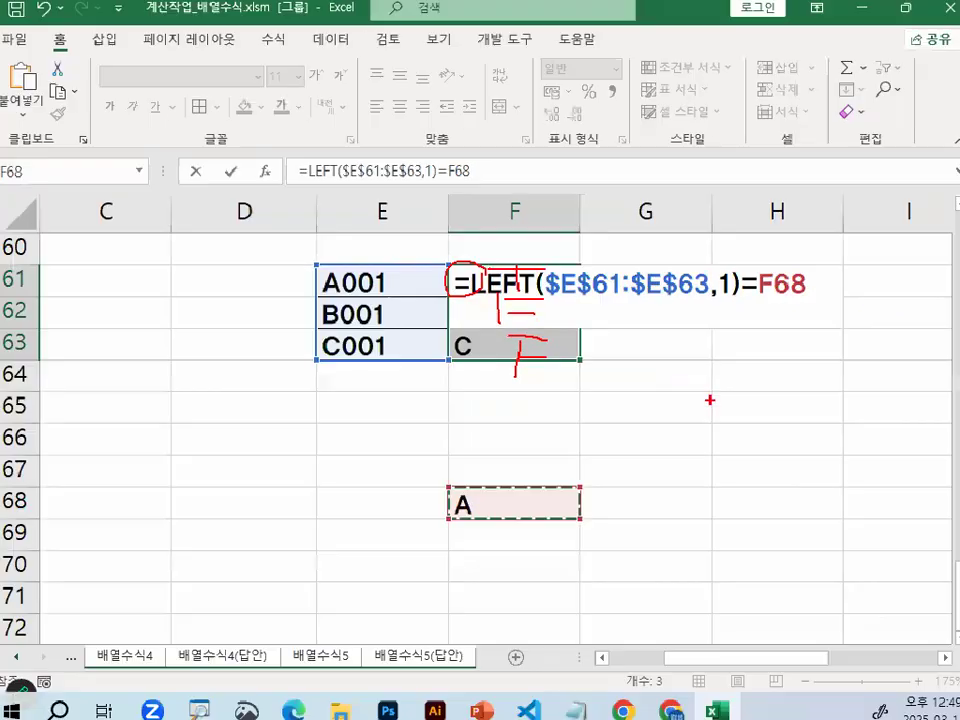
{"action": "key", "text": "ctrl+shift+Return"}
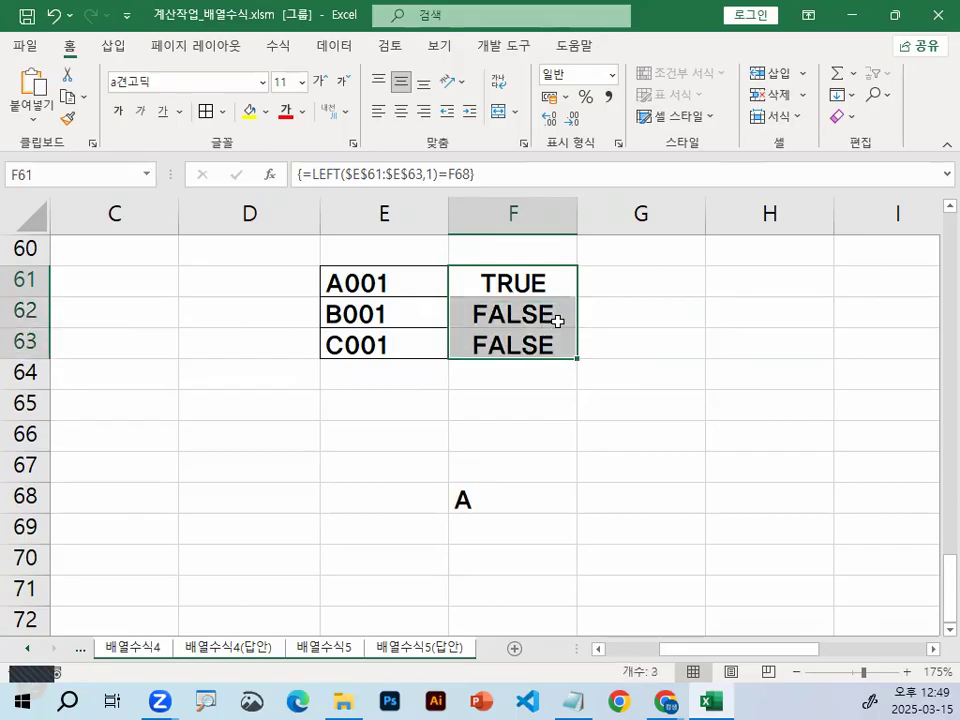
- Replace the formula in F61:F63 with the array formula =$E$61:$E$63=F68, briefly circling the A of A001 in red
{"action": "key", "text": "Delete"}
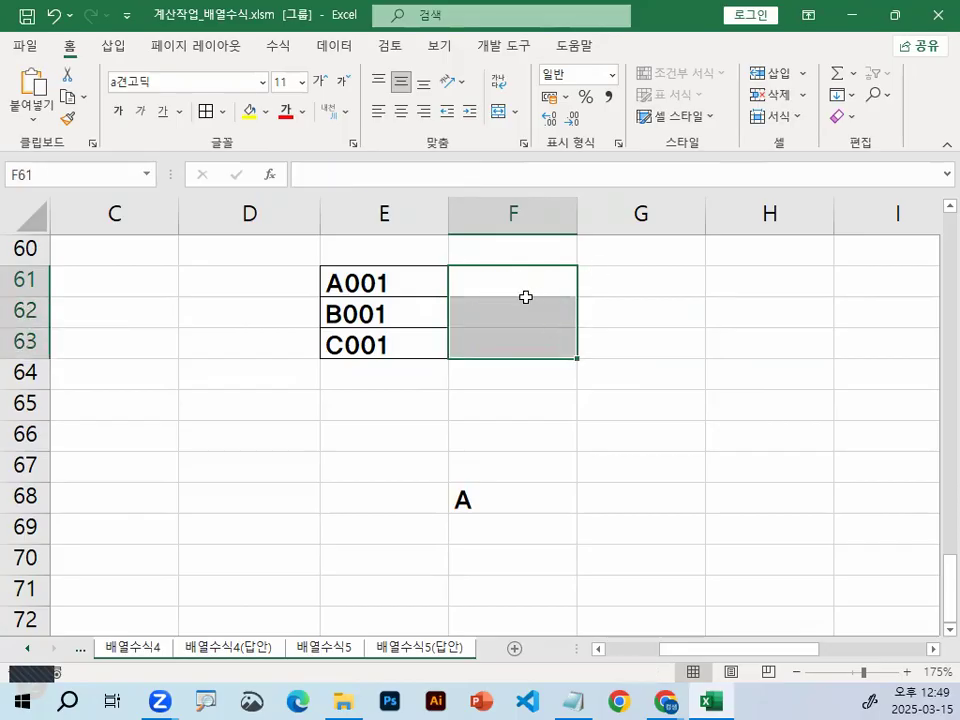
{"action": "type", "text": "="}
{"action": "left_click_drag", "start_coordinate": [421, 297], "coordinate": [390, 336]}
{"action": "key", "text": "F4"}
{"action": "type", "text": "="}
{"action": "left_click", "coordinate": [476, 495]}
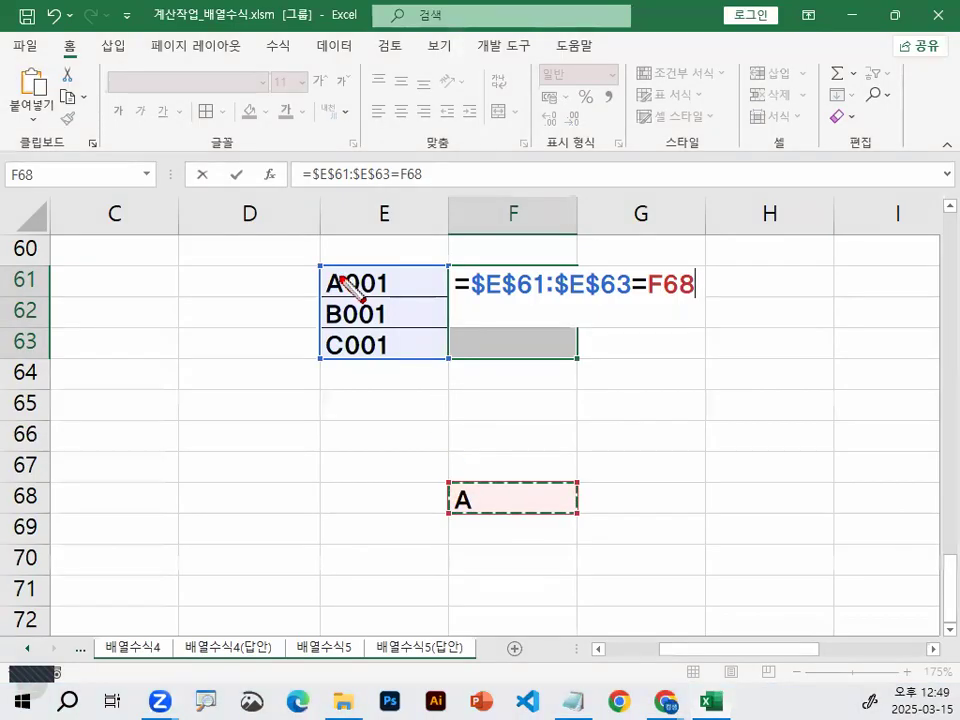
{"action": "left_click_drag", "start_coordinate": [332, 295], "coordinate": [340, 267]}
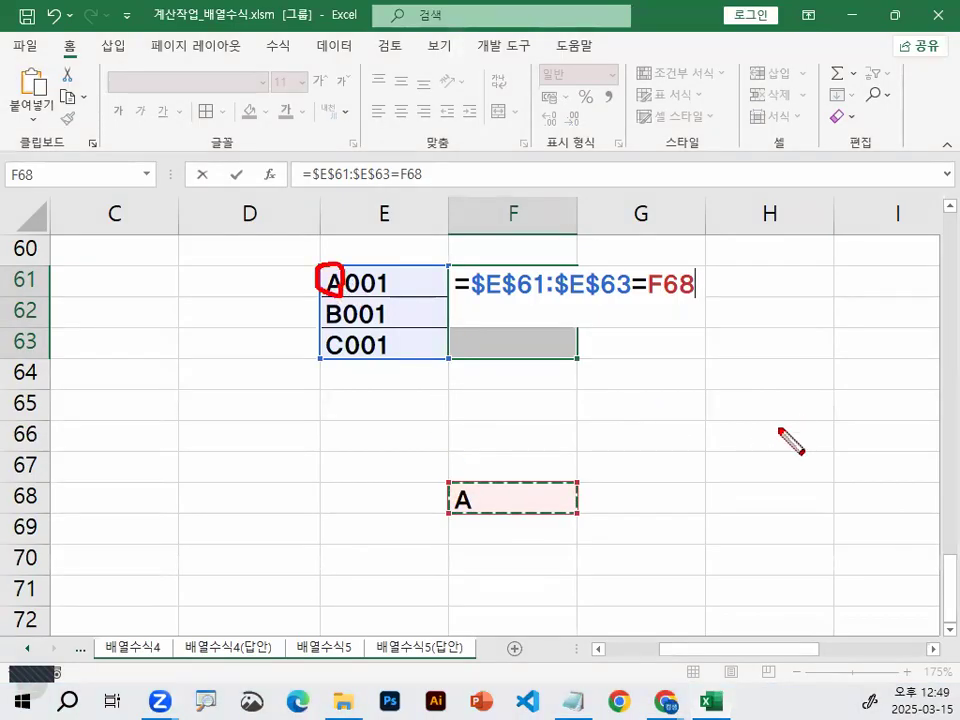
{"action": "key", "text": "Escape"}
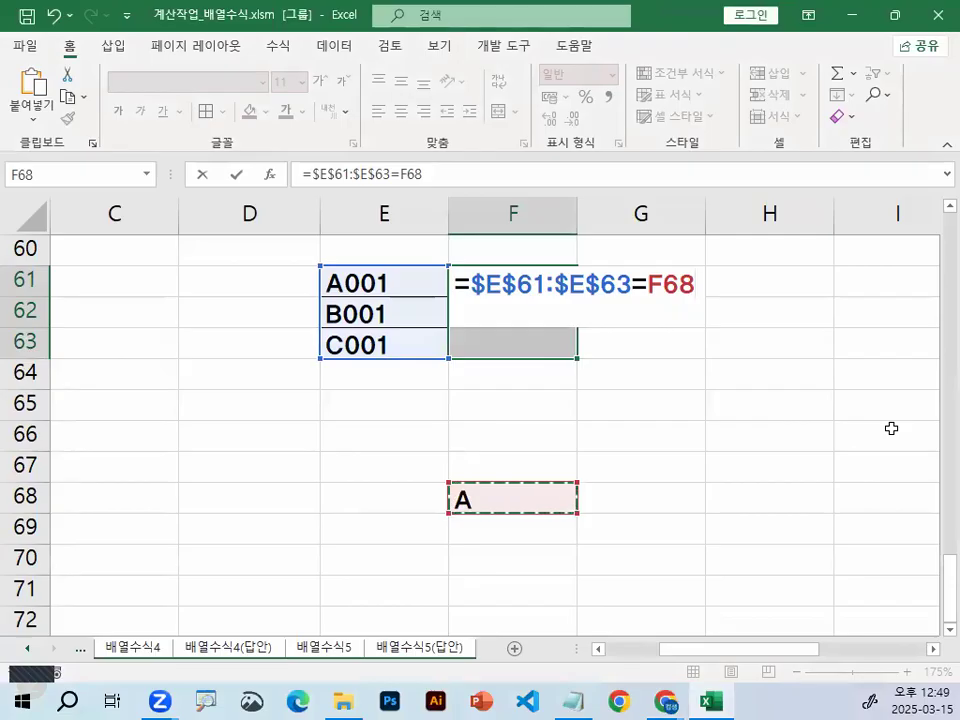
{"action": "key", "text": "ctrl+shift+Return"}
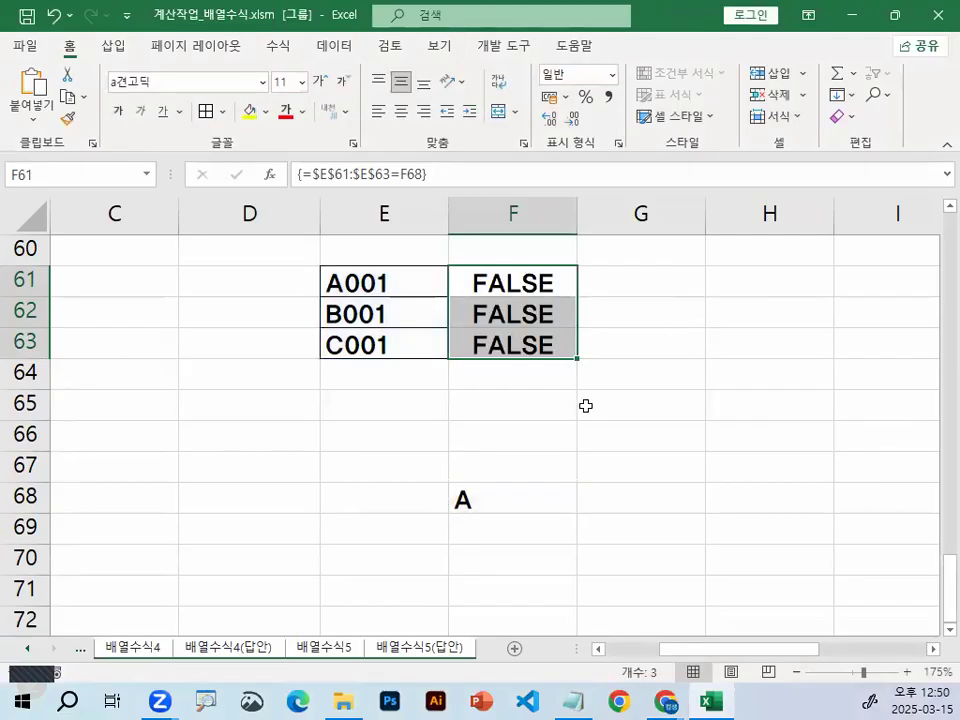
- Switch to the Notepad notes, highlight the 배열수식 조건식 heading and the conditions in =함수명((조건1)*(조건2)), and sketch and clear ink marks
{"action": "left_click", "coordinate": [612, 342]}
{"action": "key", "text": "alt+Tab"}
{"action": "scroll", "coordinate": [241, 255], "scroll_direction": "up", "scroll_amount": 3}
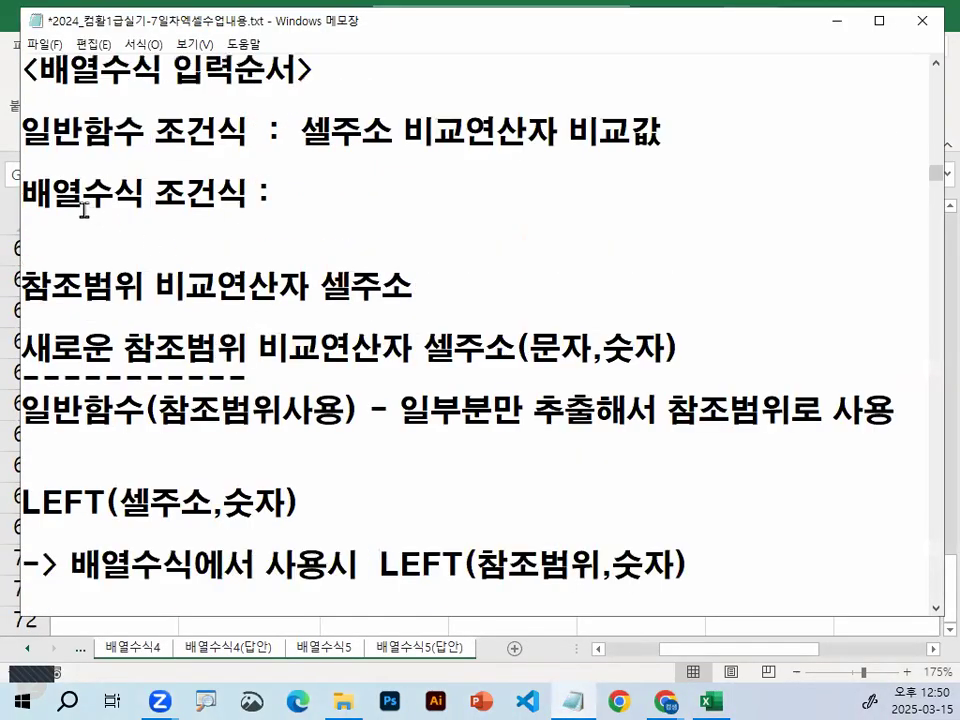
{"action": "left_click_drag", "start_coordinate": [28, 193], "coordinate": [265, 193]}
{"action": "scroll", "coordinate": [275, 300], "scroll_direction": "up", "scroll_amount": 3}
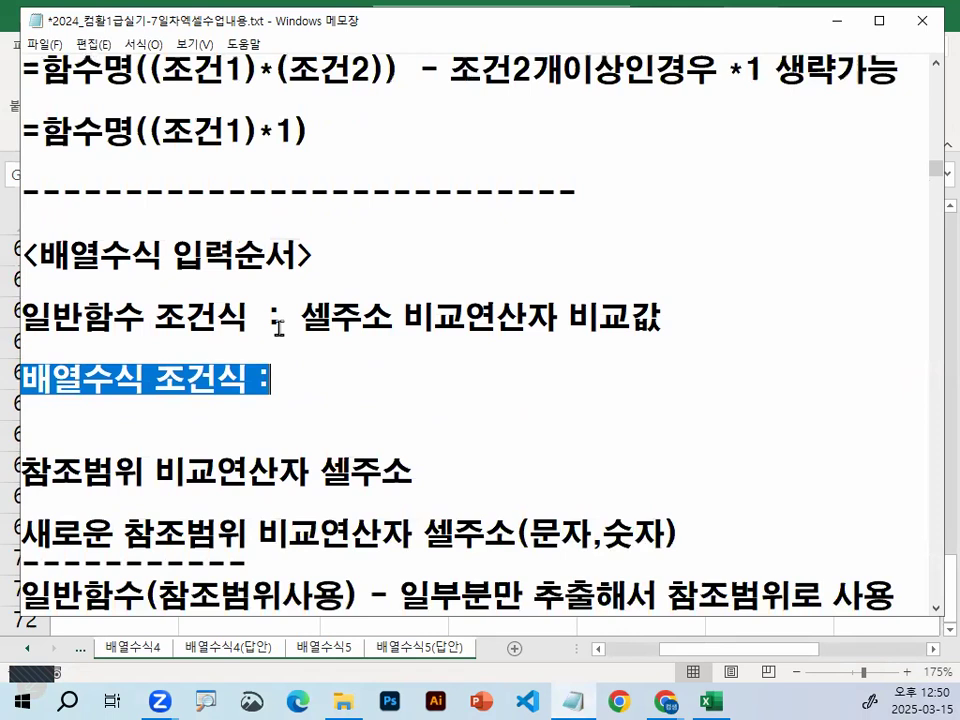
{"action": "left_click_drag", "start_coordinate": [162, 161], "coordinate": [371, 161]}
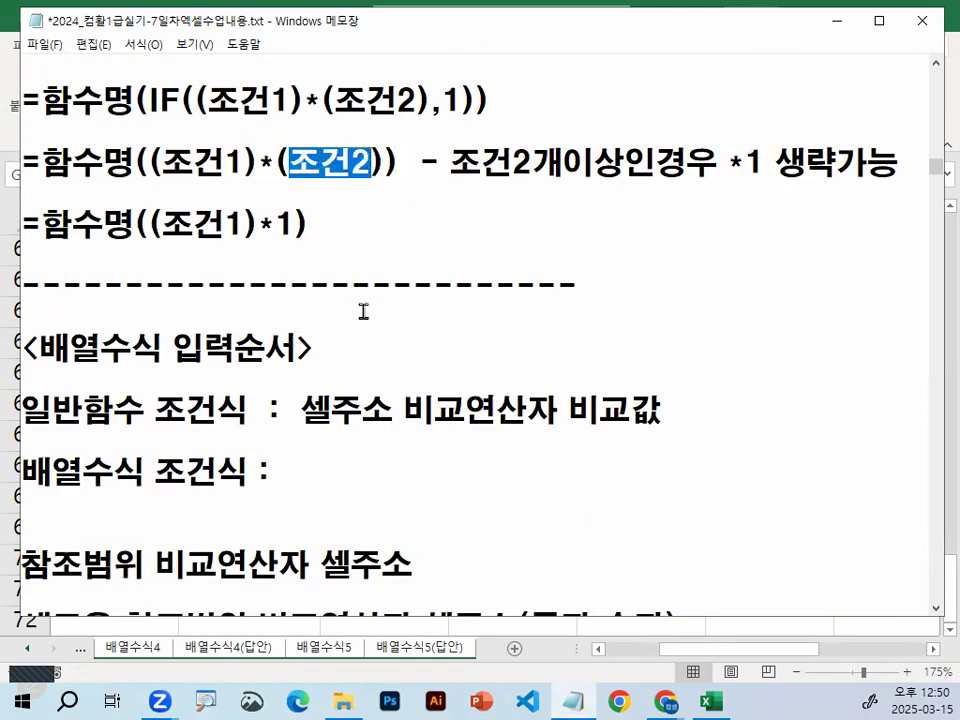
{"action": "scroll", "coordinate": [363, 311], "scroll_direction": "down", "scroll_amount": 1}
{"action": "left_click_drag", "start_coordinate": [500, 245], "coordinate": [376, 388]}
{"action": "left_click_drag", "start_coordinate": [393, 283], "coordinate": [497, 374]}
{"action": "key", "text": "Escape"}
- Insert a blank line above the 배열수식 조건식 heading and close the gap between it and the first condition form
{"action": "left_click", "coordinate": [84, 350]}
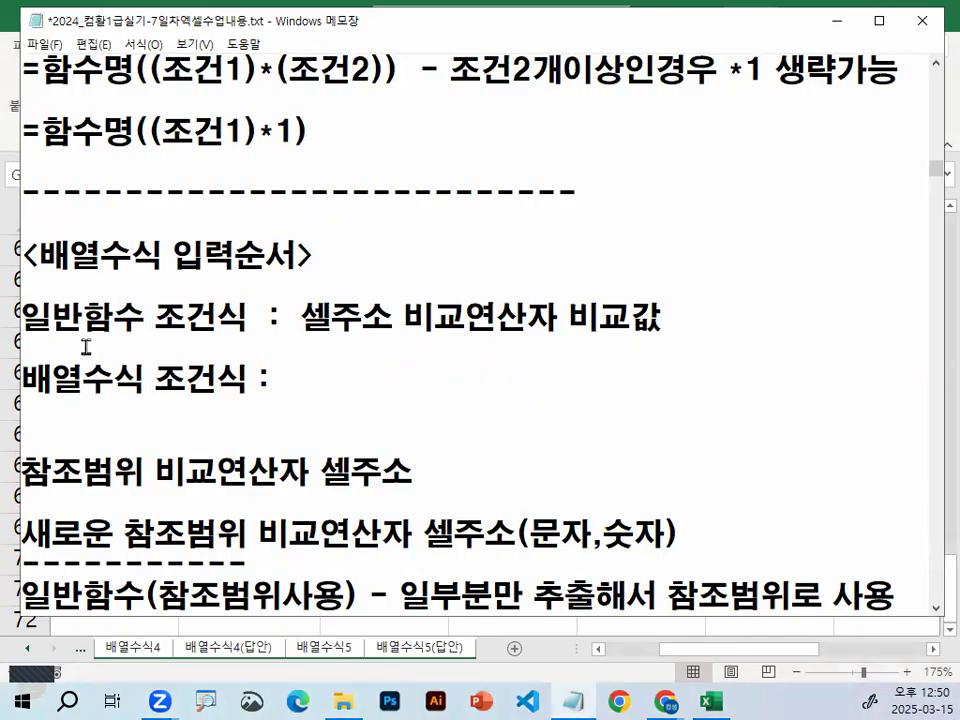
{"action": "key", "text": "Return"}
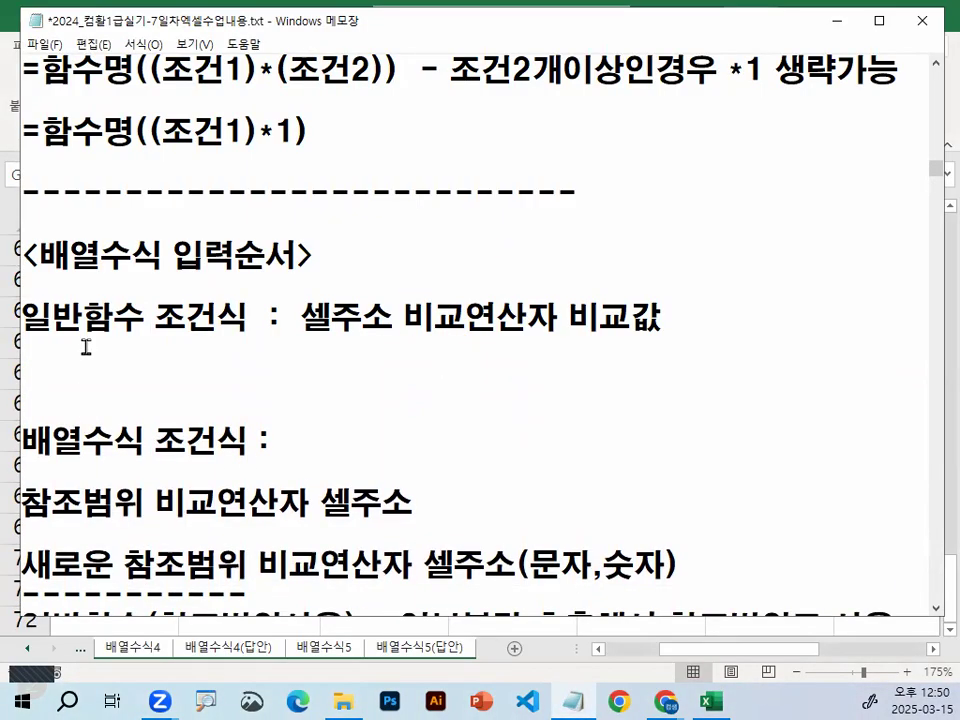
{"action": "scroll", "coordinate": [86, 347], "scroll_direction": "down", "scroll_amount": 2}
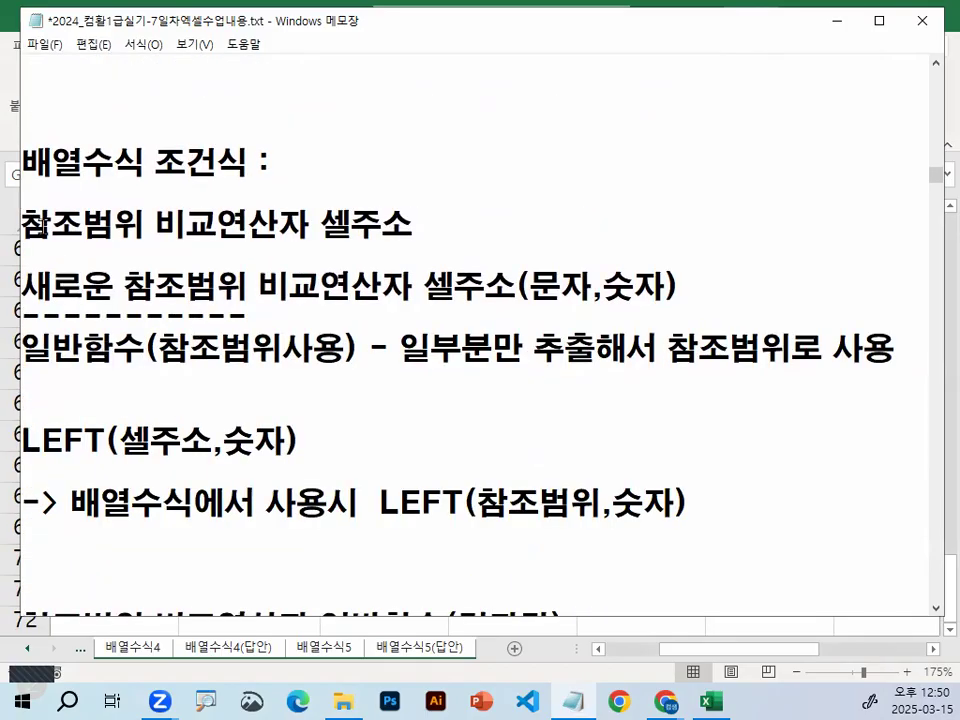
- Number the two condition forms 1) and 2), and indent the dashed line and the 일반함수(참조범위사용) line under the second
{"action": "type", "text": "1)"}
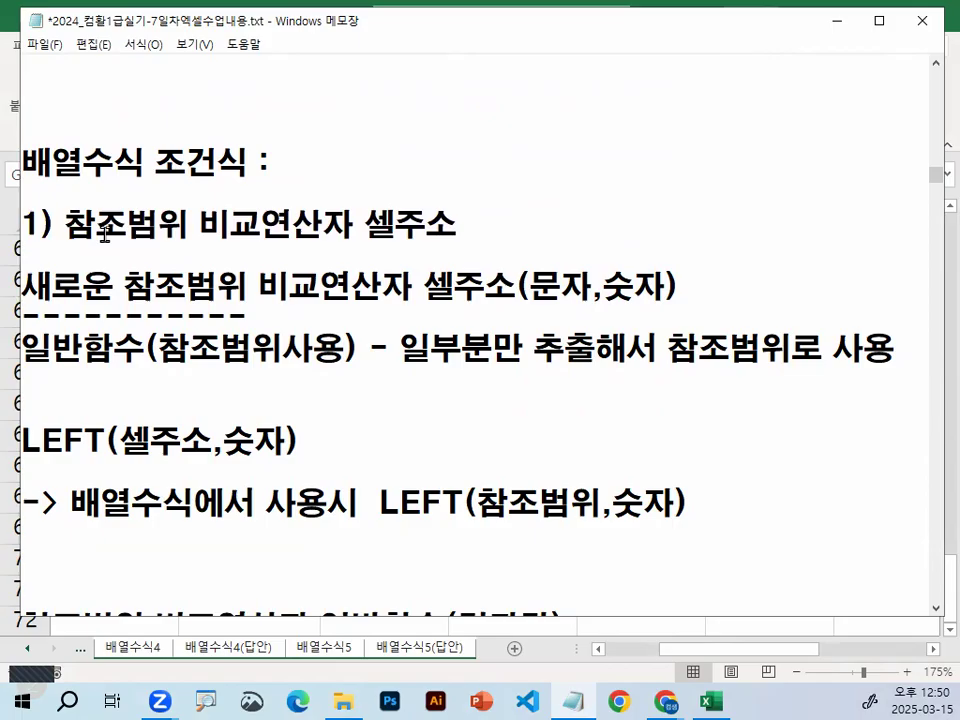
{"action": "left_click", "coordinate": [24, 288]}
{"action": "type", "text": "2)"}
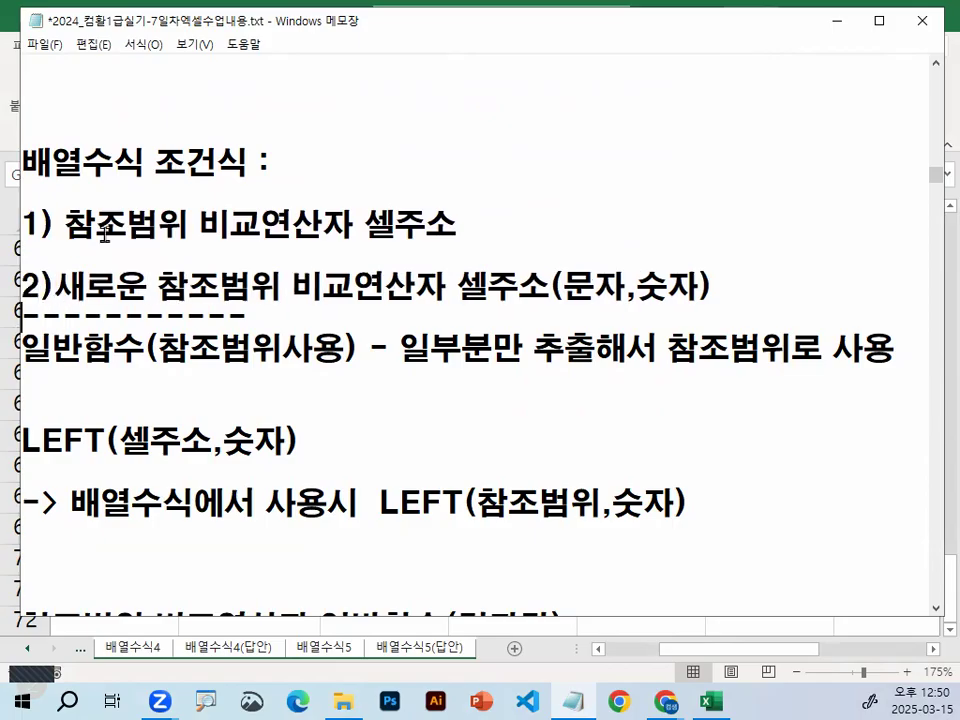
{"action": "key", "text": "Down"}
{"action": "key", "text": "Home"}
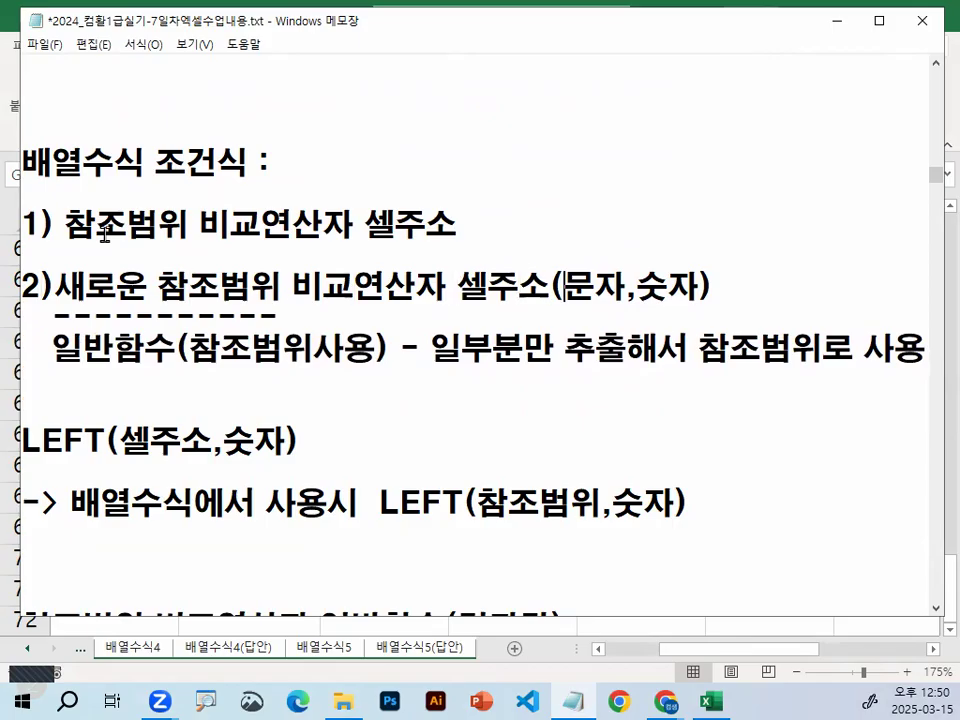
- Remove (문자,숫자) from form 2), then draw a red arrow from its 셀주소 to 새로운 참조범위 and clear the ink
{"action": "key", "text": "shift+End"}
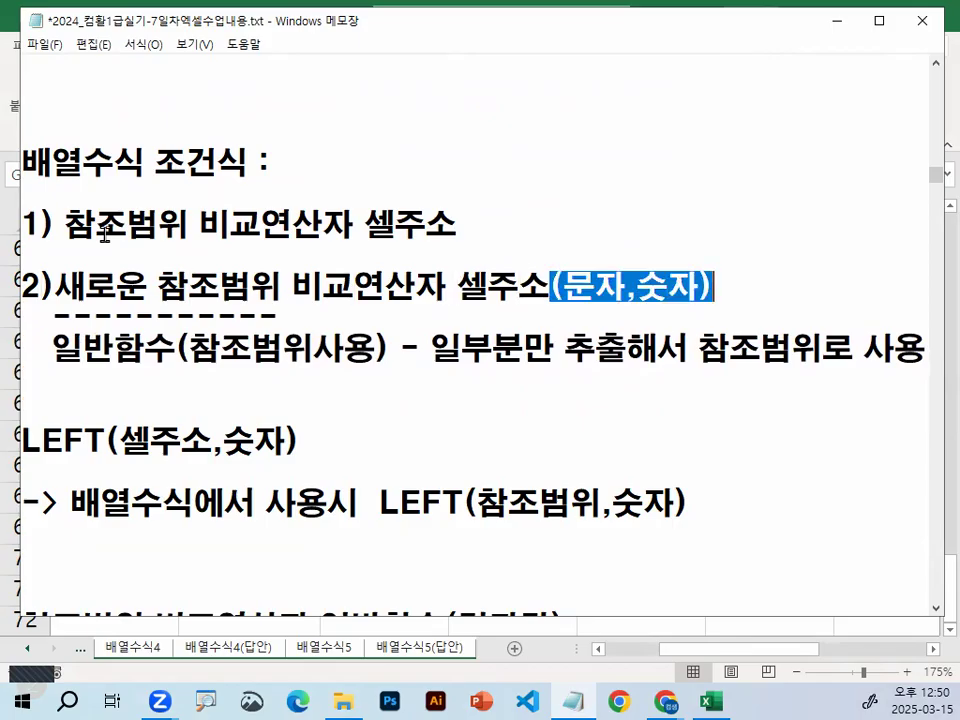
{"action": "key", "text": "Delete"}
{"action": "key", "text": "shift+Left"}
{"action": "key", "text": "shift+Left"}
{"action": "key", "text": "shift+Left"}
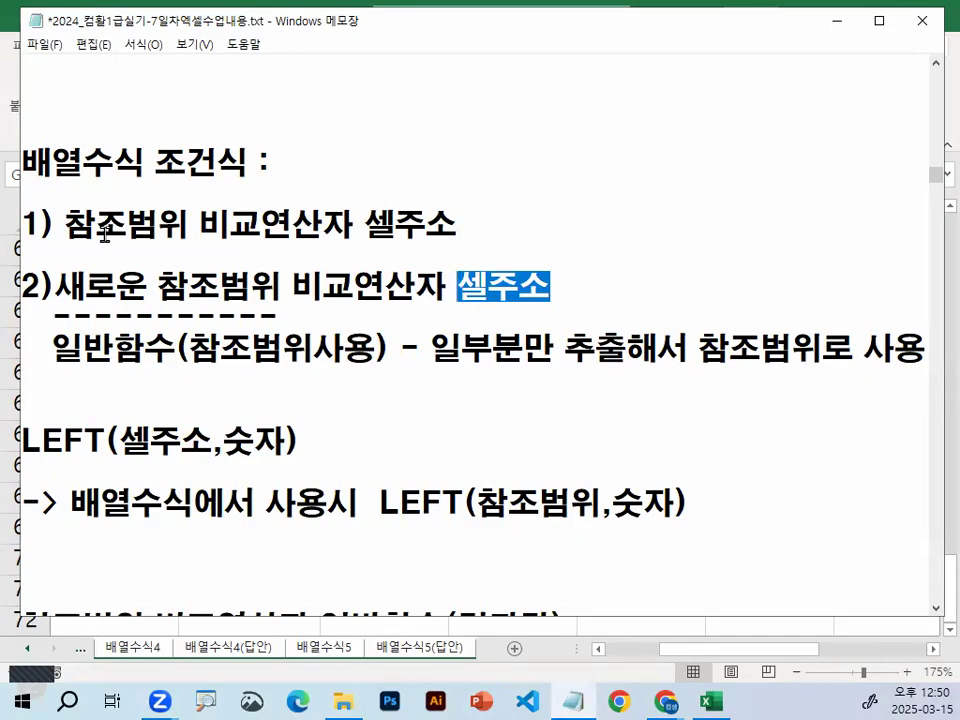
{"action": "mouse_move", "coordinate": [510, 276]}
{"action": "left_mouse_down"}
{"action": "mouse_move", "coordinate": [255, 216]}
{"action": "mouse_move", "coordinate": [196, 250]}
{"action": "left_mouse_up"}
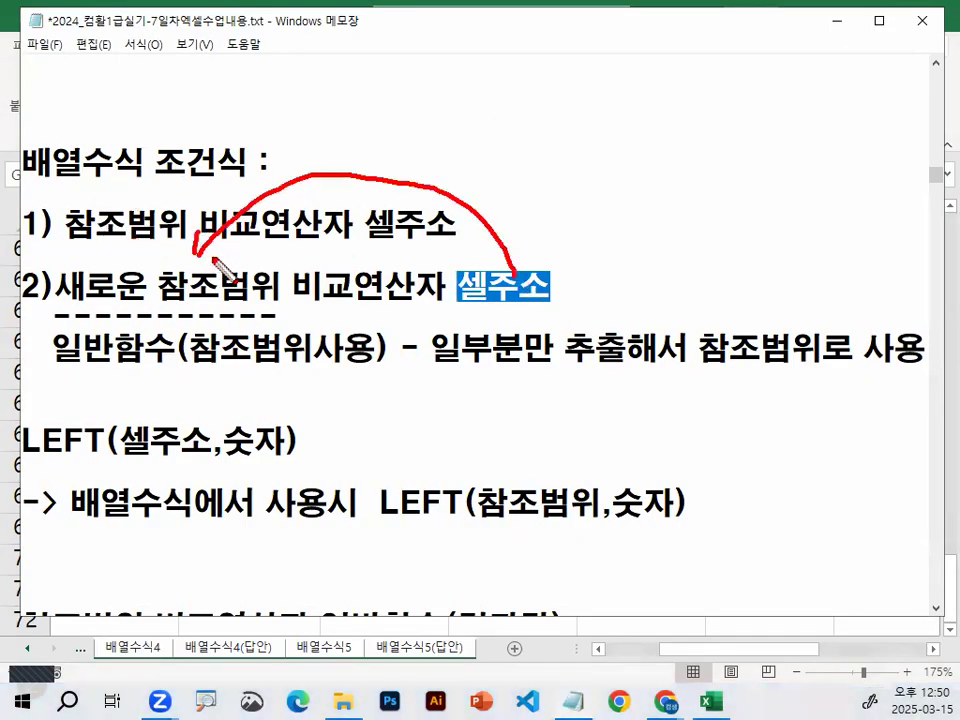
{"action": "key", "text": "Escape"}
- Delete the extra blank line above 참조범위 비교연산자 일반함수(결과값)
{"action": "scroll", "coordinate": [71, 370], "scroll_direction": "down", "scroll_amount": 1}
{"action": "left_click", "coordinate": [82, 468]}
{"action": "key", "text": "Delete"}
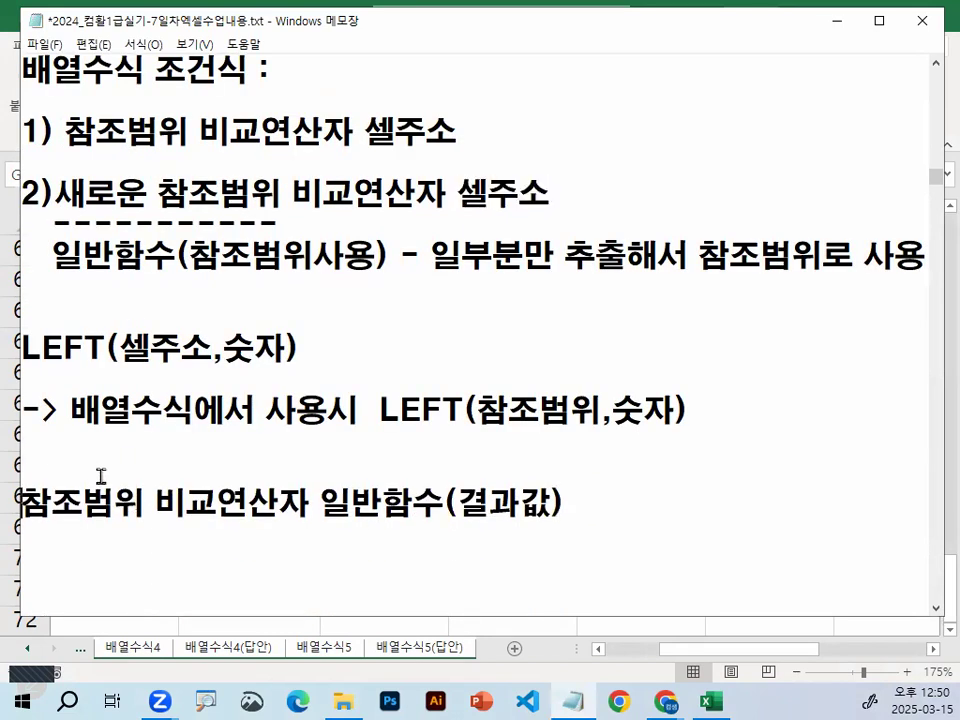
- Number the 참조범위 비교연산자 일반함수(결과값) line 3), underline its function in red, and draw an arrow from 결과값 to 참조범위
{"action": "type", "text": "3)"}
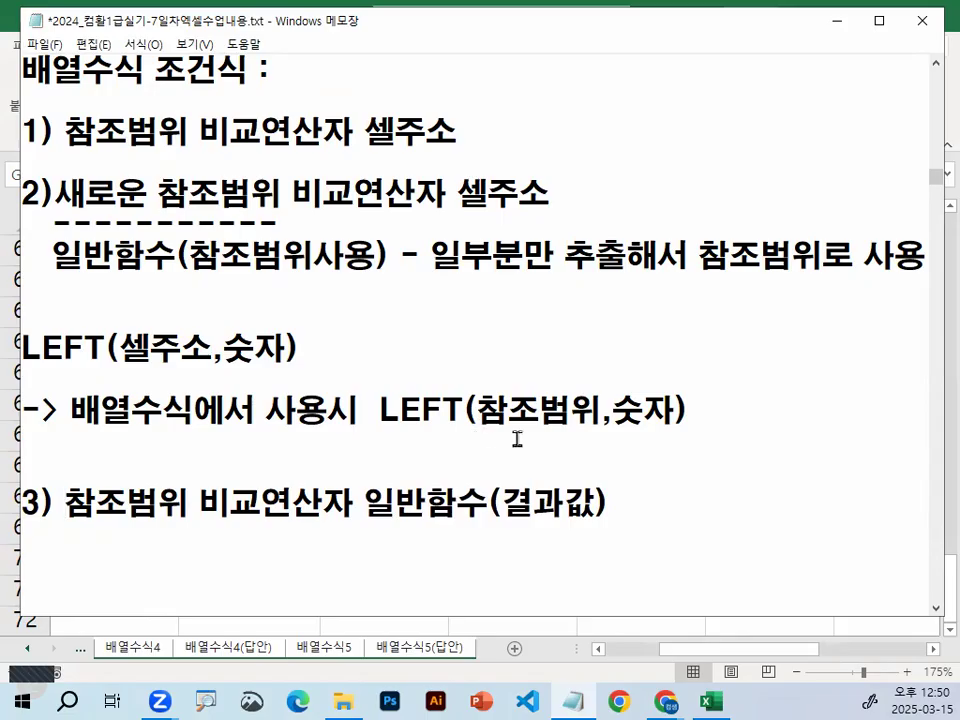
{"action": "key", "text": "ctrl+2"}
{"action": "mouse_move", "coordinate": [372, 527]}
{"action": "left_mouse_down"}
{"action": "mouse_move", "coordinate": [575, 527]}
{"action": "mouse_move", "coordinate": [606, 500]}
{"action": "mouse_move", "coordinate": [575, 484]}
{"action": "mouse_move", "coordinate": [578, 522]}
{"action": "left_mouse_up"}
{"action": "mouse_move", "coordinate": [500, 495]}
{"action": "left_mouse_down"}
{"action": "mouse_move", "coordinate": [222, 447]}
{"action": "mouse_move", "coordinate": [205, 490]}
{"action": "left_mouse_up"}
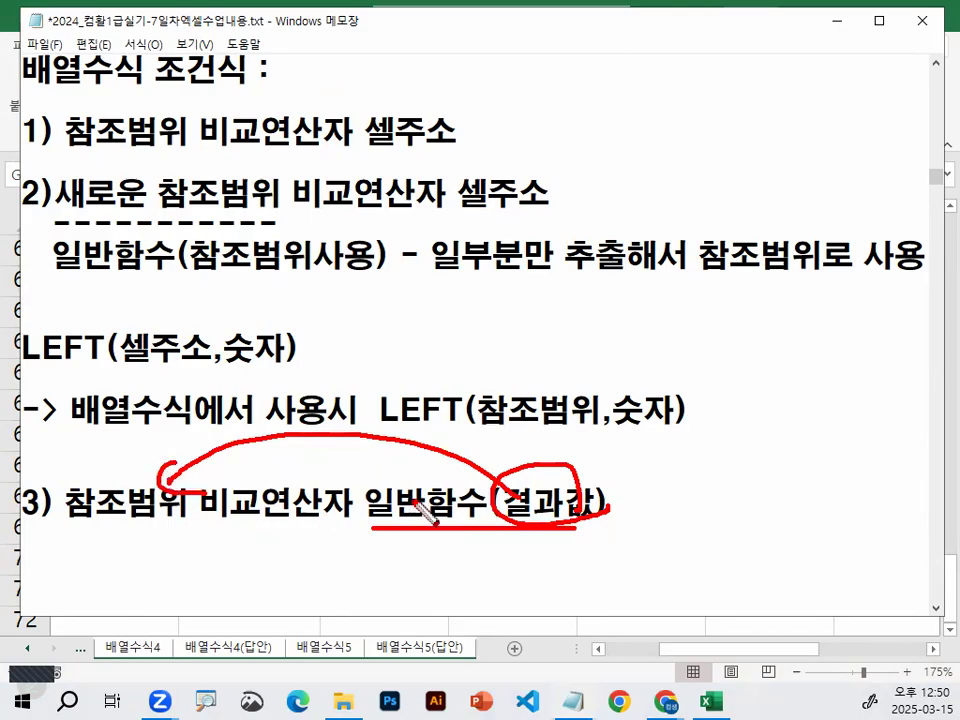
- Draw a red curve joining condition forms 1) to 3), underline 새로운 참조범위 in form 2), and clear the ink
{"action": "mouse_move", "coordinate": [517, 97]}
{"action": "left_mouse_down"}
{"action": "mouse_move", "coordinate": [606, 401]}
{"action": "mouse_move", "coordinate": [575, 478]}
{"action": "left_mouse_up"}
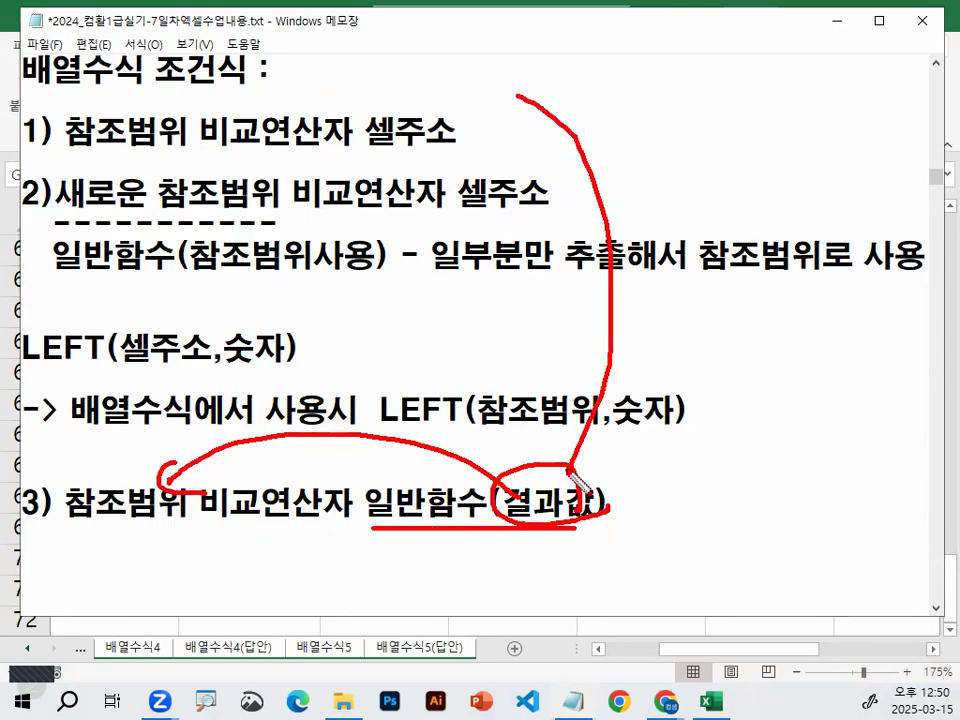
{"action": "left_click_drag", "start_coordinate": [612, 327], "coordinate": [697, 193]}
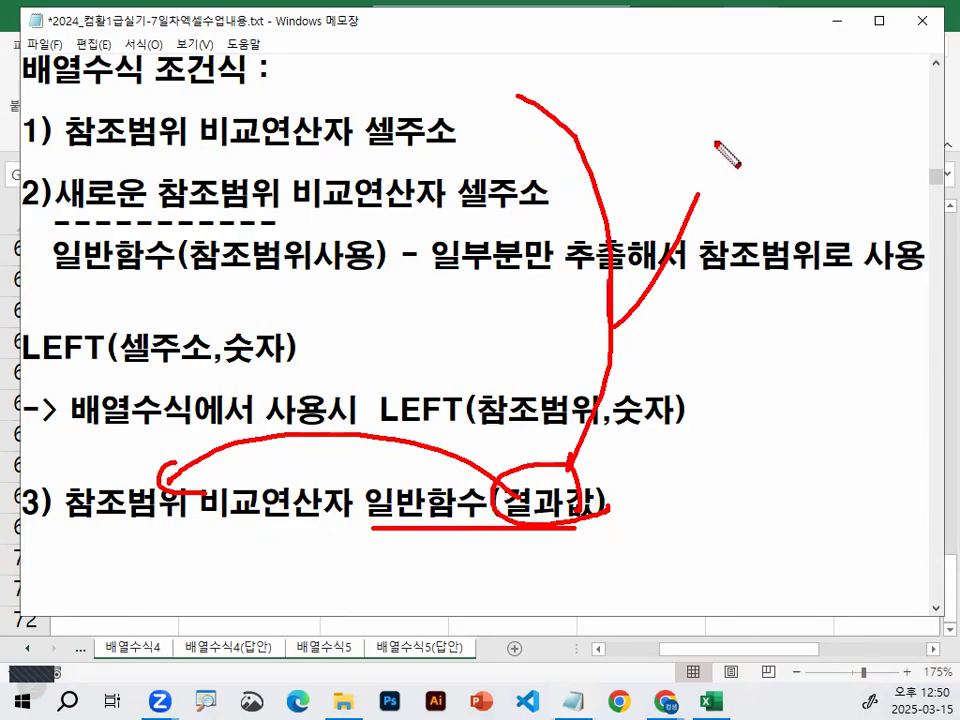
{"action": "left_click_drag", "start_coordinate": [72, 212], "coordinate": [352, 228]}
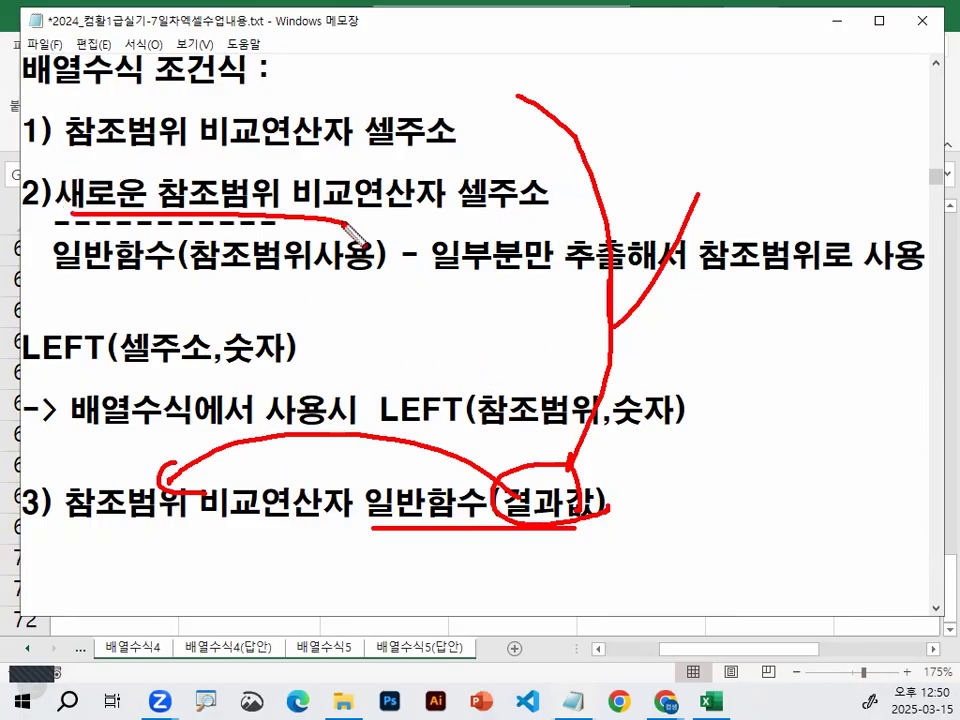
{"action": "mouse_move", "coordinate": [272, 168]}
{"action": "left_mouse_down"}
{"action": "mouse_move", "coordinate": [124, 200]}
{"action": "mouse_move", "coordinate": [270, 178]}
{"action": "left_mouse_up"}
{"action": "key", "text": "Escape"}
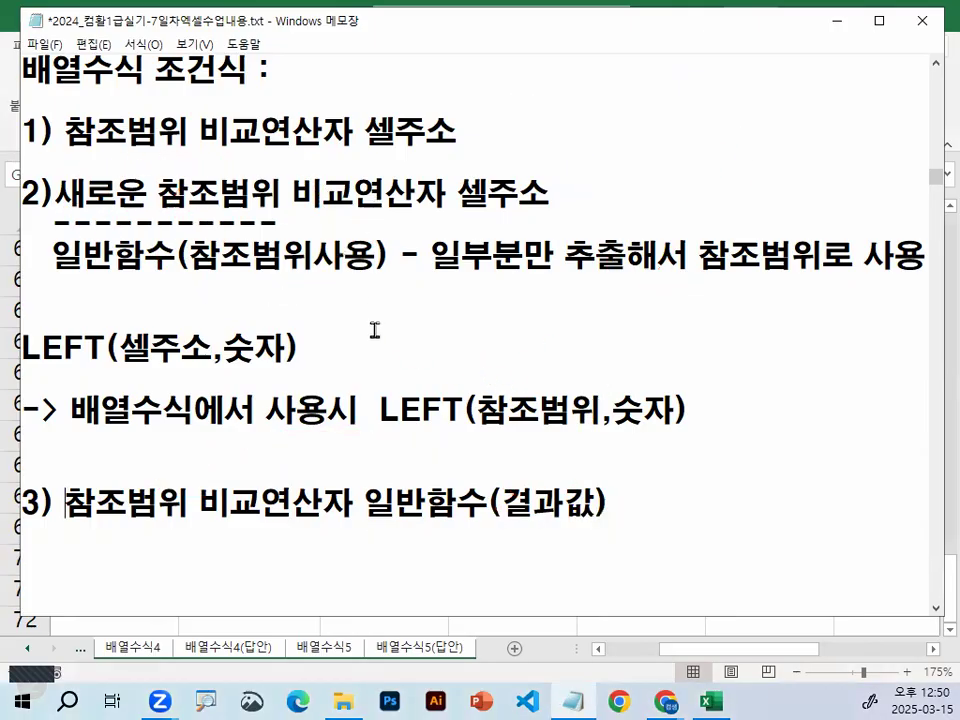
- In the <계산범위> notes, mark IF, the comma and the * before 계산범위 in red across both formulas, then clear the ink
{"action": "scroll", "coordinate": [372, 350], "scroll_direction": "up", "scroll_amount": 2}
{"action": "scroll", "coordinate": [369, 377], "scroll_direction": "up", "scroll_amount": 5}
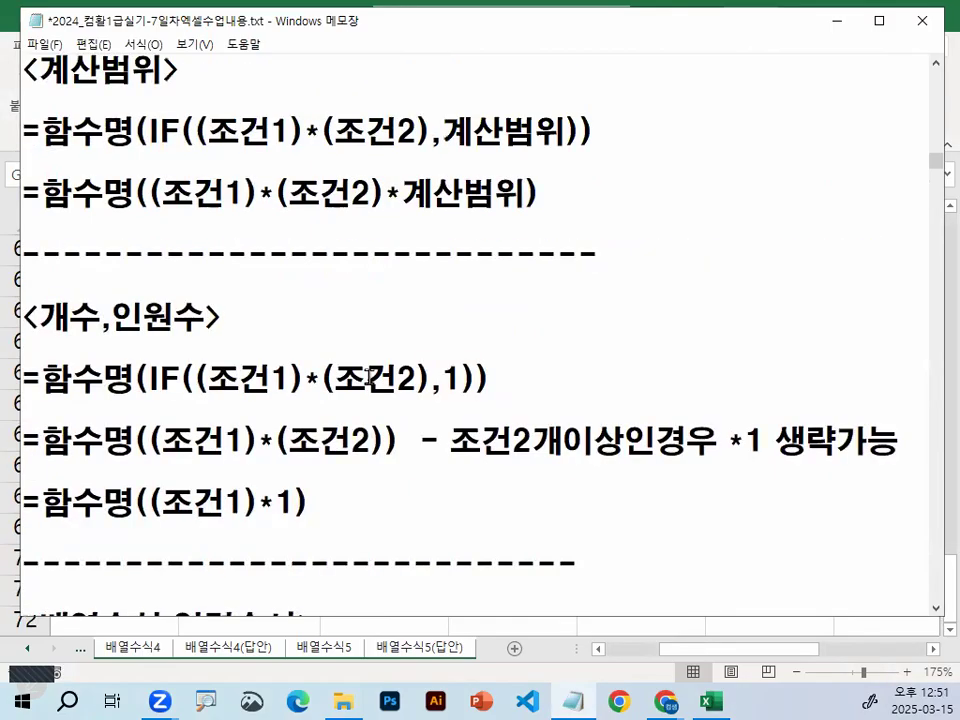
{"action": "scroll", "coordinate": [222, 285], "scroll_direction": "down", "scroll_amount": 1}
{"action": "left_click_drag", "start_coordinate": [40, 92], "coordinate": [130, 90]}
{"action": "mouse_move", "coordinate": [195, 133]}
{"action": "left_mouse_down"}
{"action": "mouse_move", "coordinate": [148, 132]}
{"action": "mouse_move", "coordinate": [152, 113]}
{"action": "left_mouse_up"}
{"action": "left_click", "coordinate": [155, 205]}
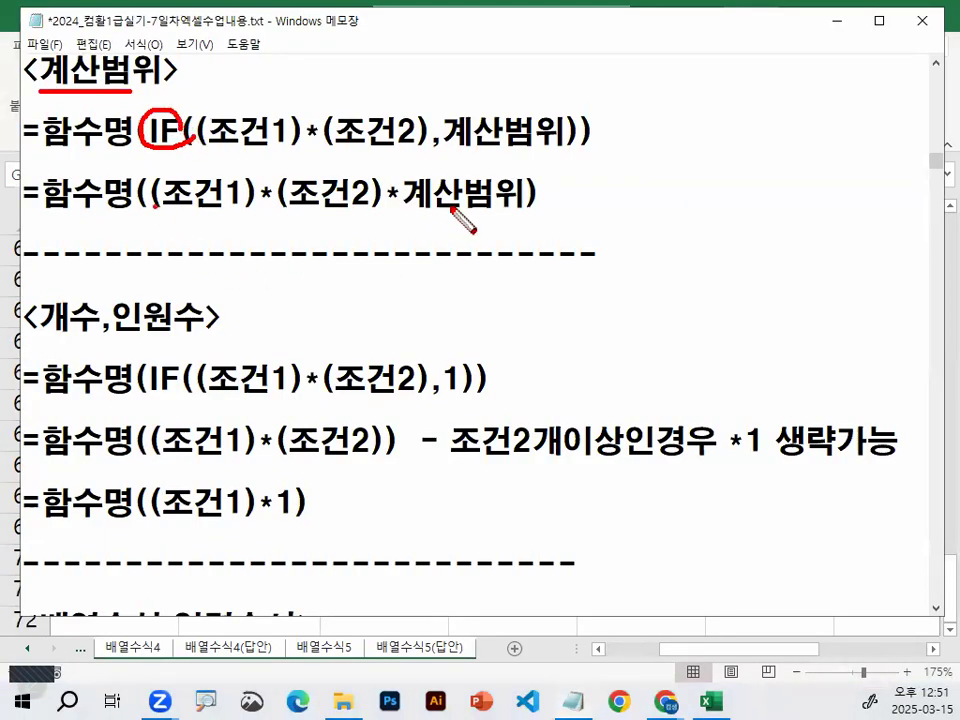
{"action": "left_click_drag", "start_coordinate": [430, 155], "coordinate": [572, 155]}
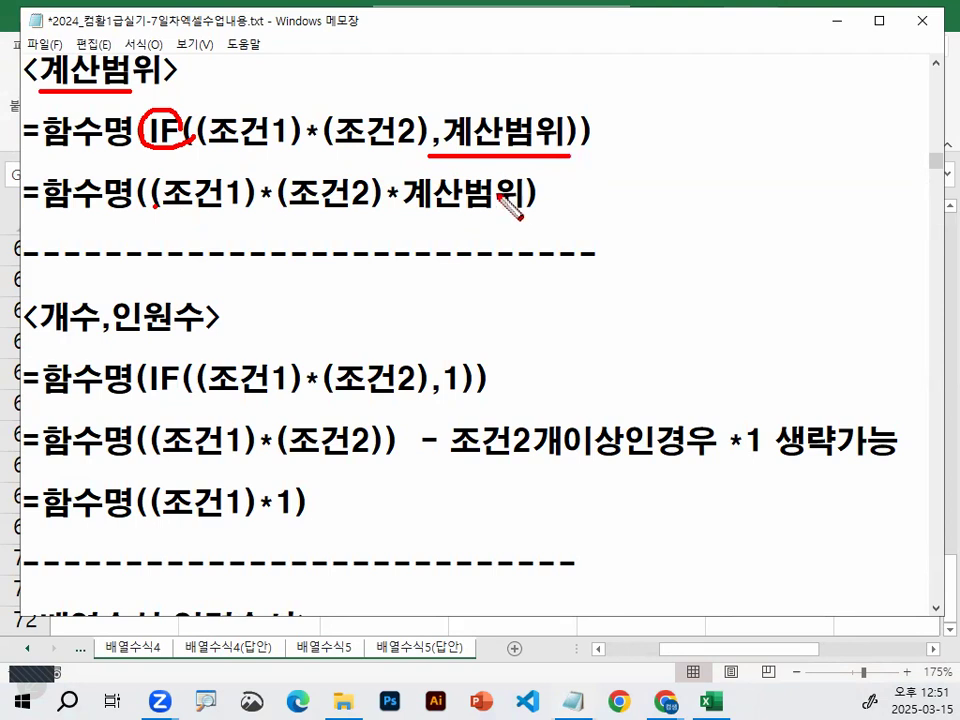
{"action": "left_click_drag", "start_coordinate": [380, 206], "coordinate": [510, 205]}
{"action": "mouse_move", "coordinate": [455, 143]}
{"action": "left_mouse_down"}
{"action": "mouse_move", "coordinate": [446, 154]}
{"action": "mouse_move", "coordinate": [463, 150]}
{"action": "left_mouse_up"}
{"action": "mouse_move", "coordinate": [402, 183]}
{"action": "left_mouse_down"}
{"action": "mouse_move", "coordinate": [392, 214]}
{"action": "mouse_move", "coordinate": [410, 190]}
{"action": "left_mouse_up"}
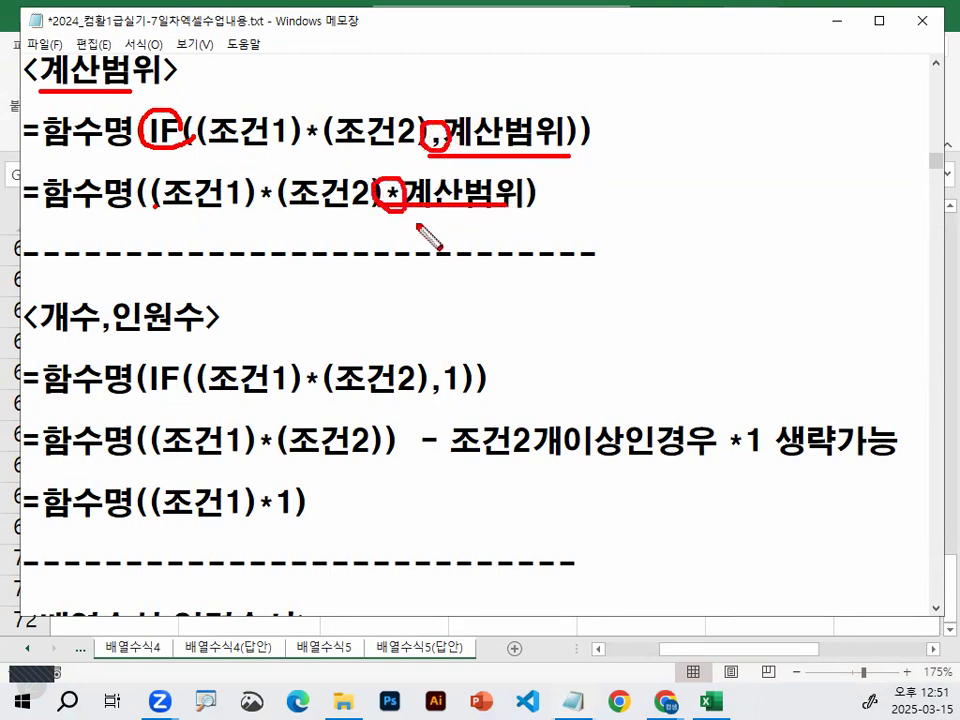
{"action": "key", "text": "Escape"}
- Highlight the opening and closing parentheses of the two <계산범위> formulas one after another, ending with nothing selected
{"action": "left_click_drag", "start_coordinate": [148, 131], "coordinate": [208, 131]}
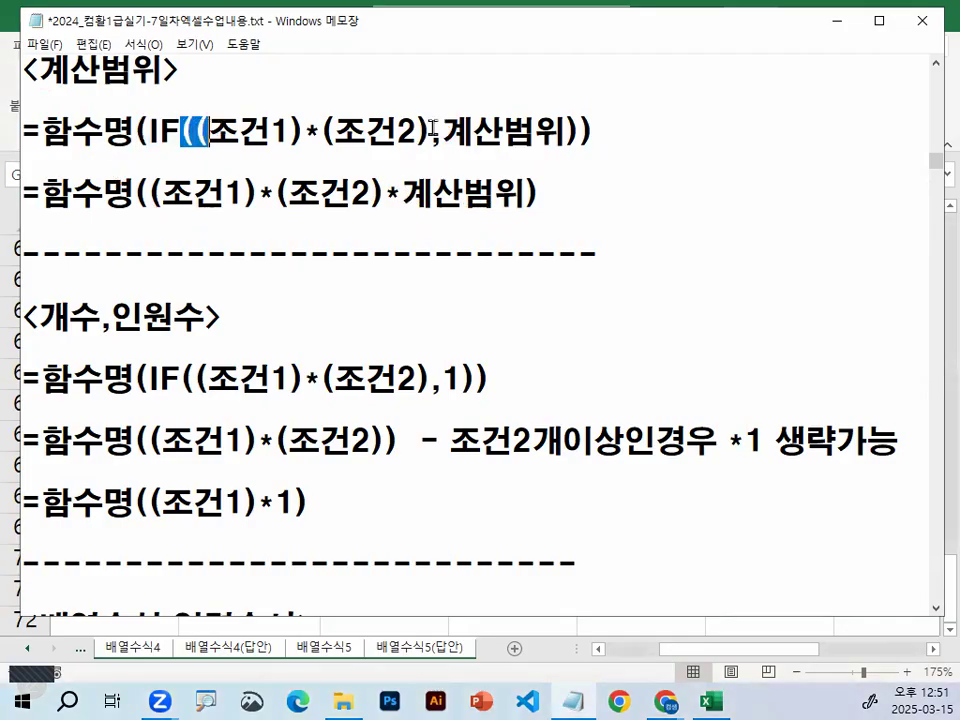
{"action": "left_click_drag", "start_coordinate": [565, 131], "coordinate": [592, 131]}
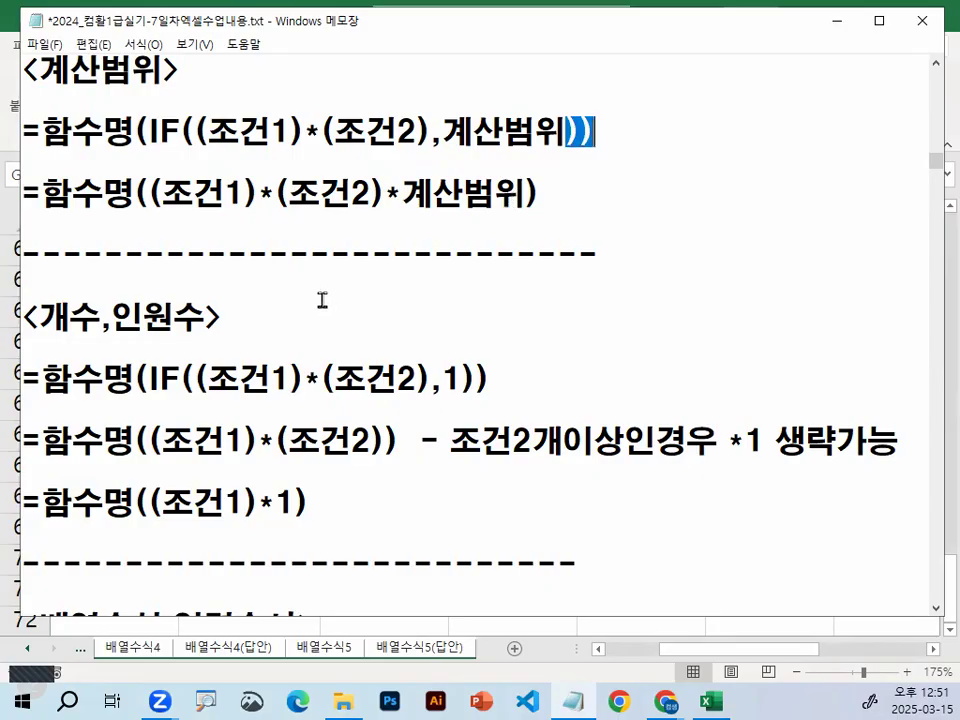
{"action": "left_click_drag", "start_coordinate": [134, 193], "coordinate": [163, 193]}
{"action": "left_click_drag", "start_coordinate": [526, 193], "coordinate": [541, 193]}
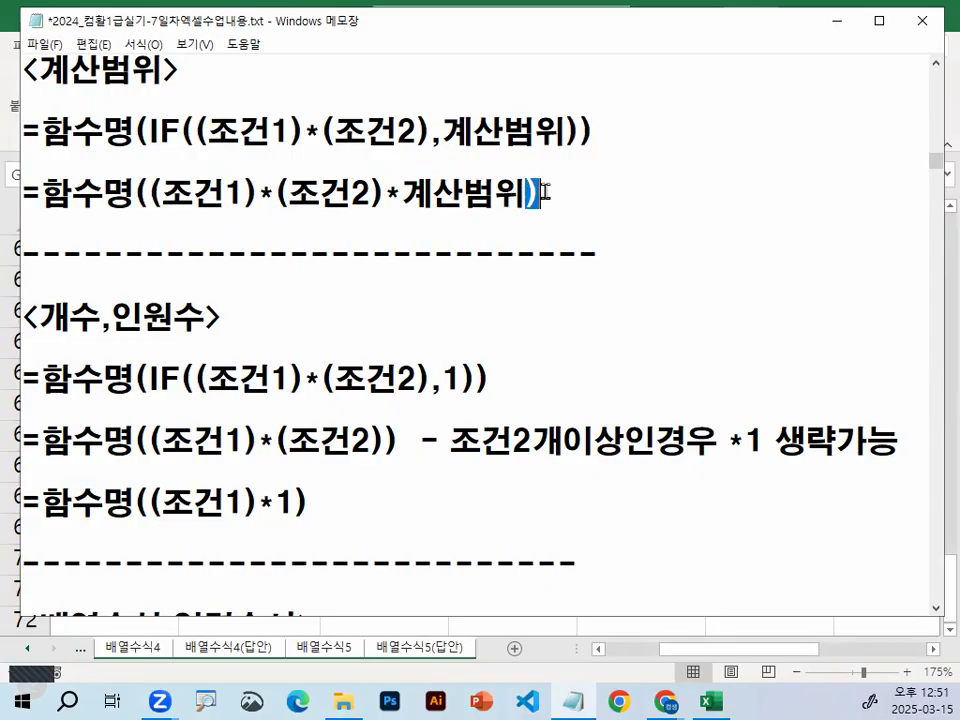
{"action": "left_click", "coordinate": [350, 281]}
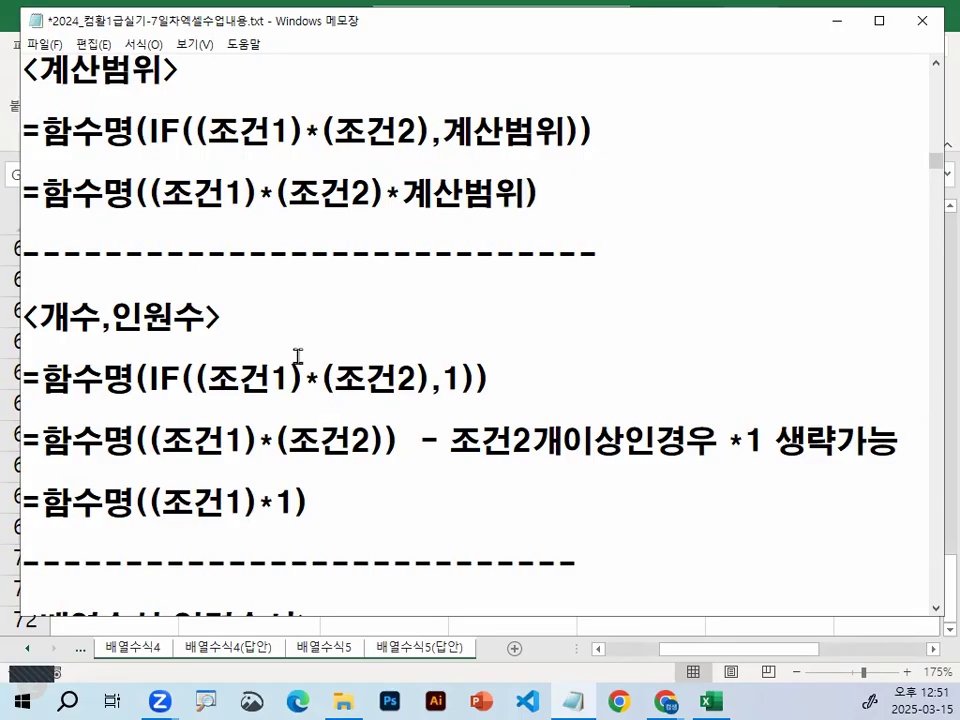
- Highlight 계산범위 in the IF formula and the 1 in the <개수,인원수> IF formula, and circle its ,1 in red
{"action": "left_click", "coordinate": [198, 325]}
{"action": "scroll", "coordinate": [196, 325], "scroll_direction": "down", "scroll_amount": 2}
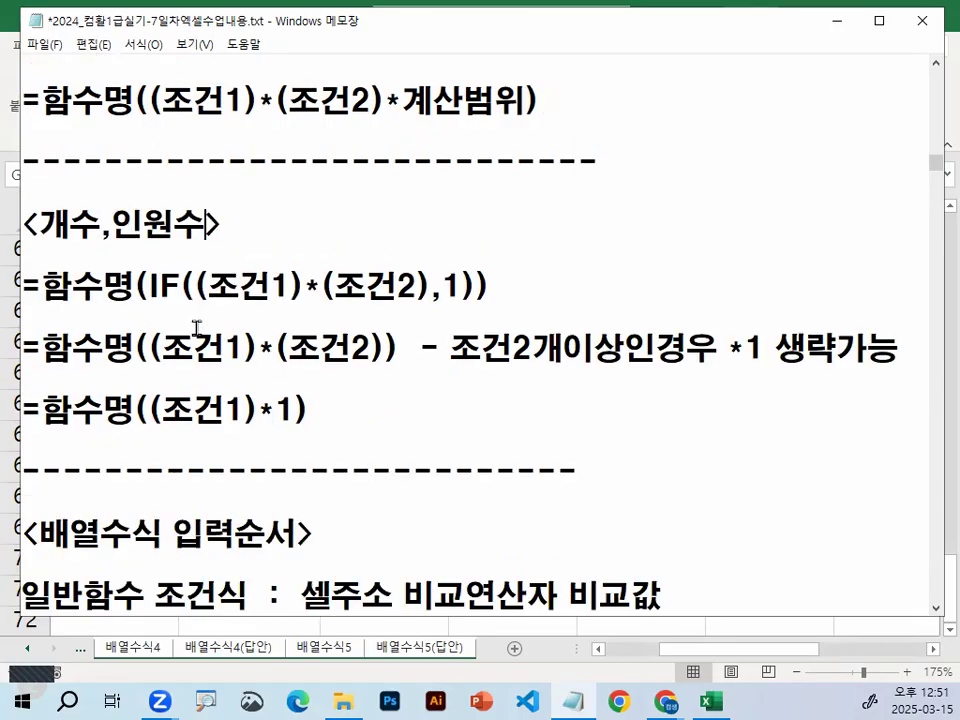
{"action": "scroll", "coordinate": [390, 313], "scroll_direction": "up", "scroll_amount": 1}
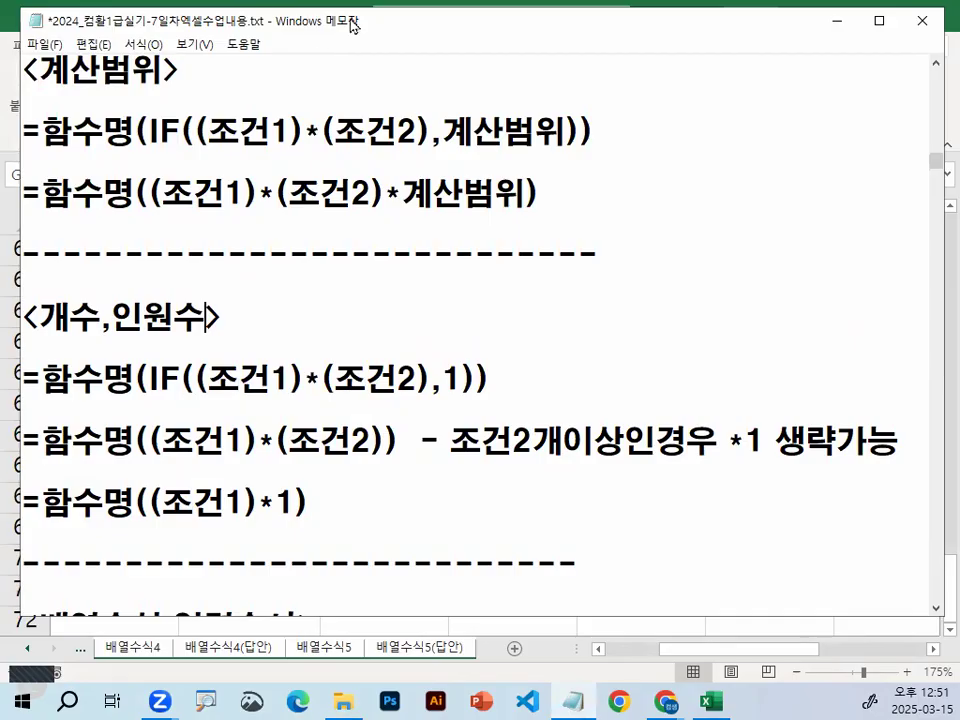
{"action": "left_click_drag", "start_coordinate": [447, 130], "coordinate": [568, 131]}
{"action": "scroll", "coordinate": [523, 287], "scroll_direction": "down", "scroll_amount": 1}
{"action": "double_click", "coordinate": [452, 284]}
{"action": "mouse_move", "coordinate": [462, 302]}
{"action": "left_mouse_down"}
{"action": "mouse_move", "coordinate": [450, 304]}
{"action": "mouse_move", "coordinate": [455, 266]}
{"action": "mouse_move", "coordinate": [462, 298]}
{"action": "left_mouse_up"}
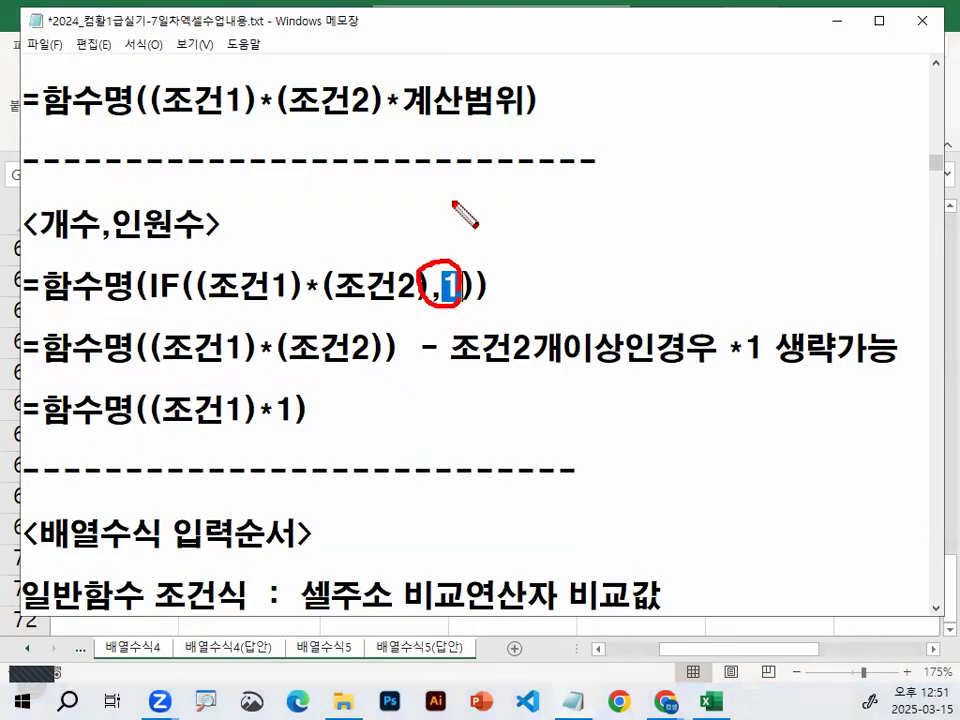
- Circle *1 in the single-condition formula and 함수명 in the IF formula, draw an arrow to 함수명, and clear the markings
{"action": "mouse_move", "coordinate": [296, 398]}
{"action": "left_mouse_down"}
{"action": "mouse_move", "coordinate": [262, 428]}
{"action": "mouse_move", "coordinate": [302, 416]}
{"action": "left_mouse_up"}
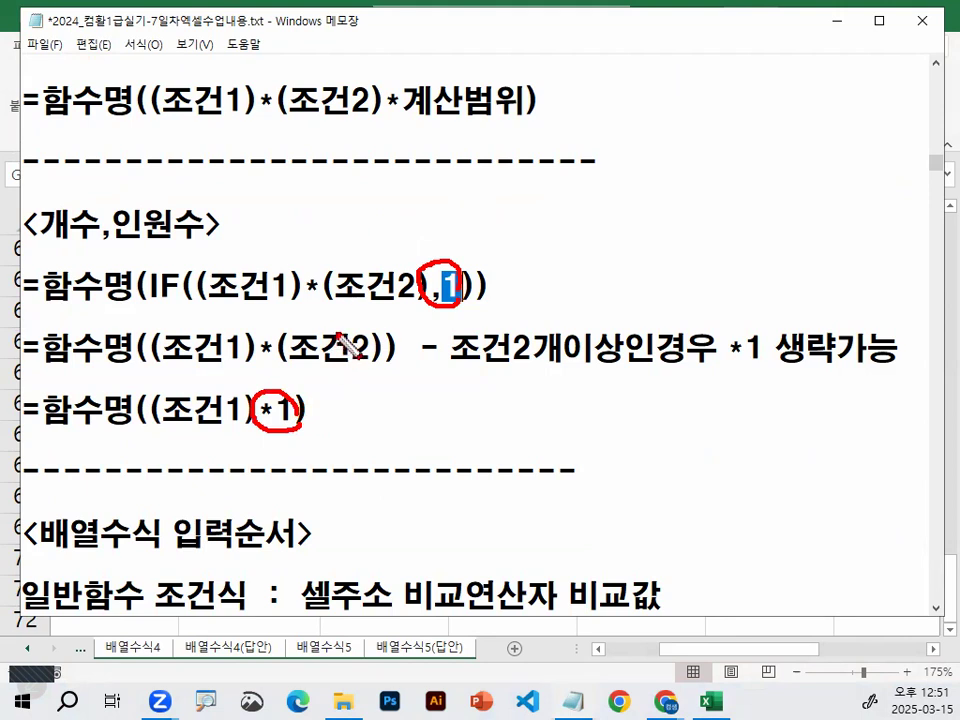
{"action": "mouse_move", "coordinate": [125, 292]}
{"action": "left_mouse_down"}
{"action": "mouse_move", "coordinate": [82, 314]}
{"action": "mouse_move", "coordinate": [50, 268]}
{"action": "mouse_move", "coordinate": [122, 262]}
{"action": "mouse_move", "coordinate": [128, 312]}
{"action": "left_mouse_up"}
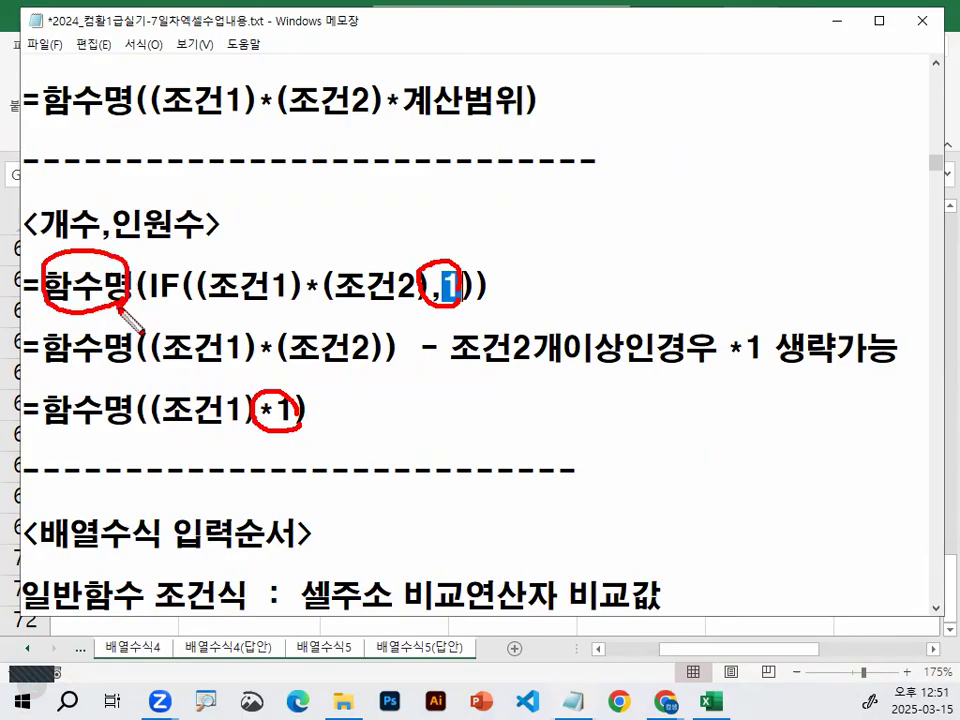
{"action": "left_click_drag", "start_coordinate": [74, 256], "coordinate": [157, 130]}
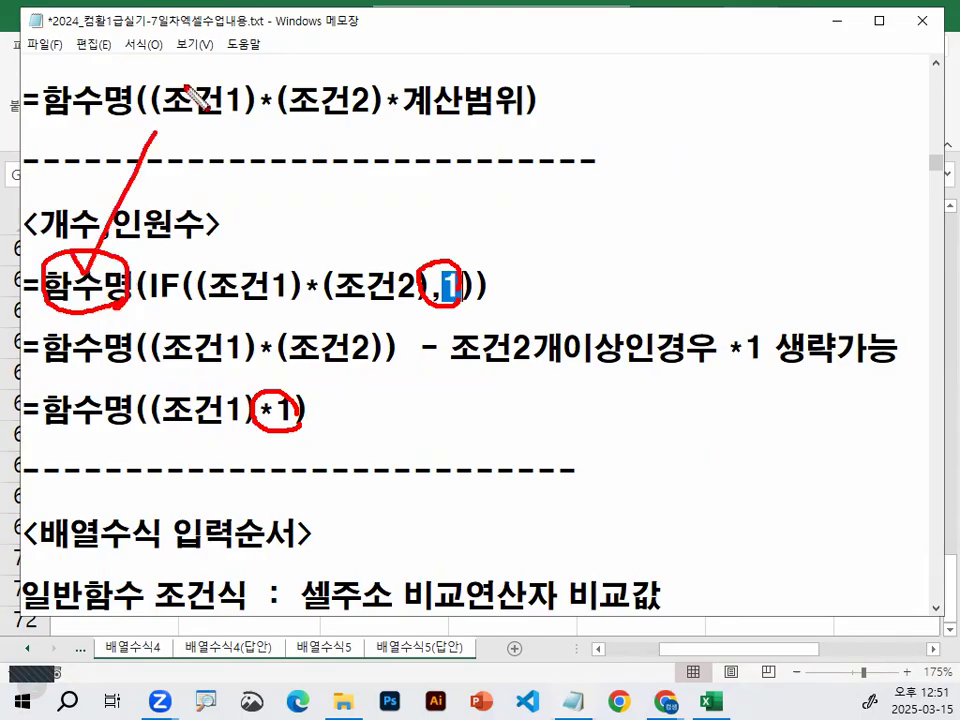
{"action": "key", "text": "Escape"}
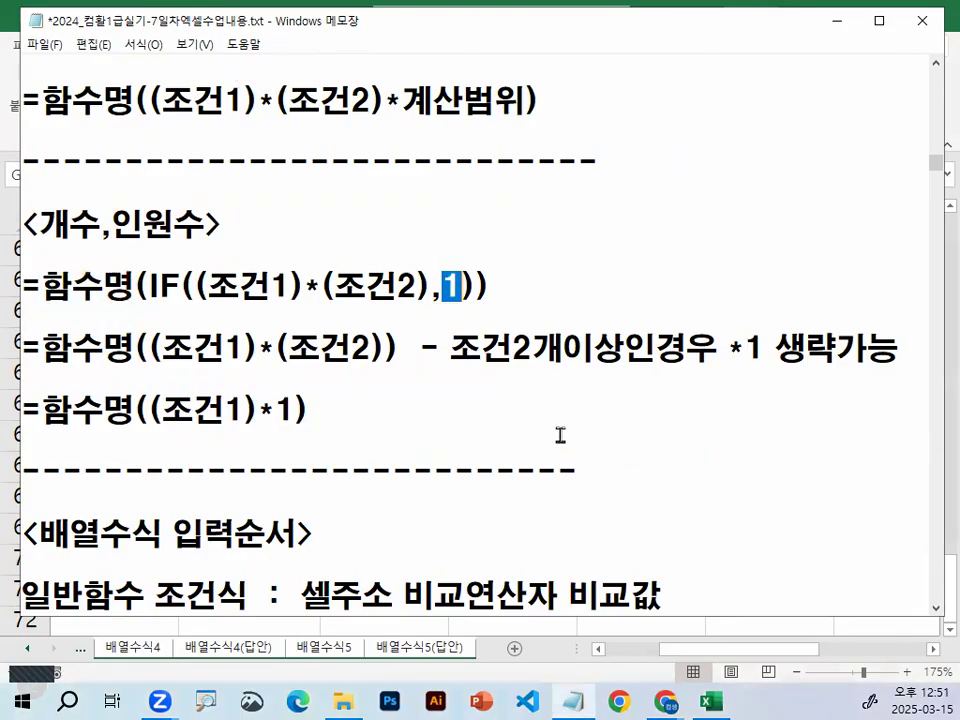
{"action": "left_click", "coordinate": [556, 382]}
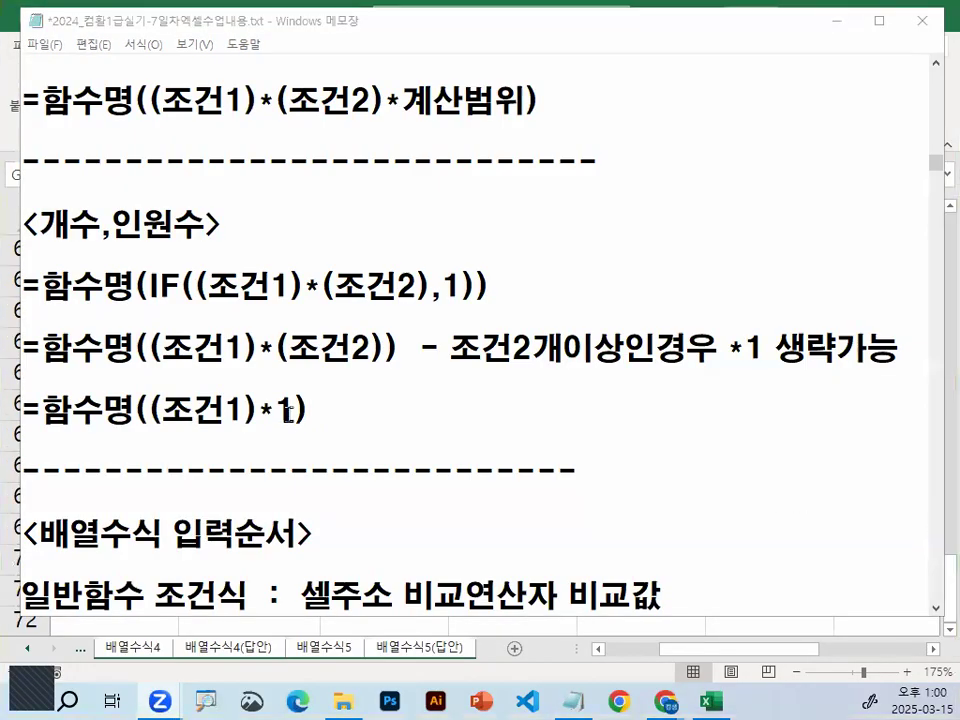
- Leave the Notepad notes for the Excel workbook and clear the contents of cells E61:F68
{"action": "left_click", "coordinate": [288, 411]}
{"action": "scroll", "coordinate": [300, 410], "scroll_direction": "down", "scroll_amount": 1}
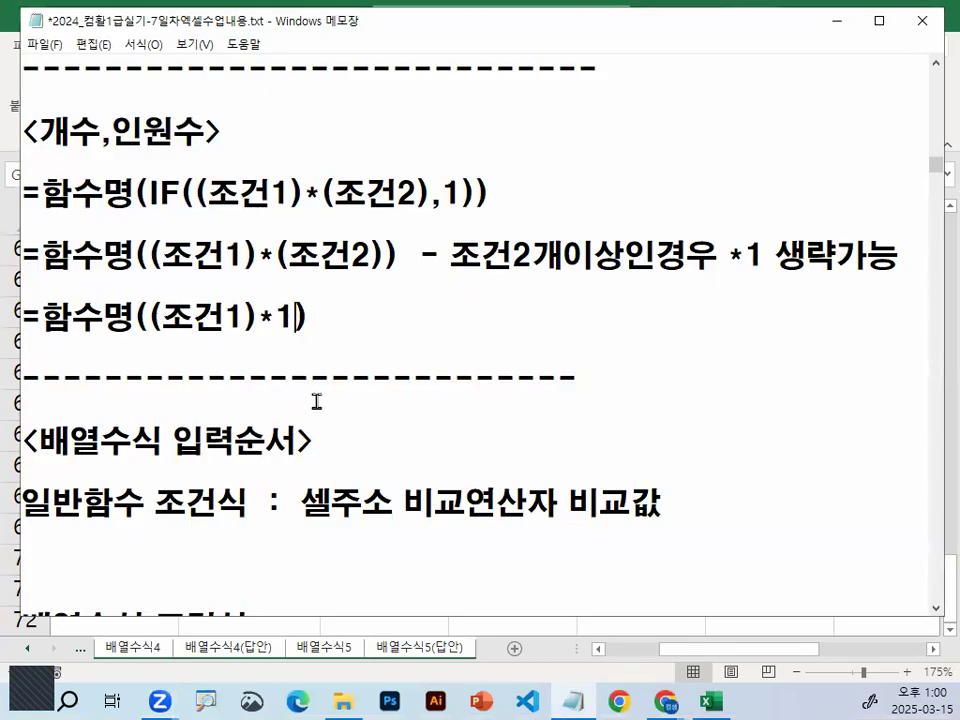
{"action": "left_click", "coordinate": [836, 20]}
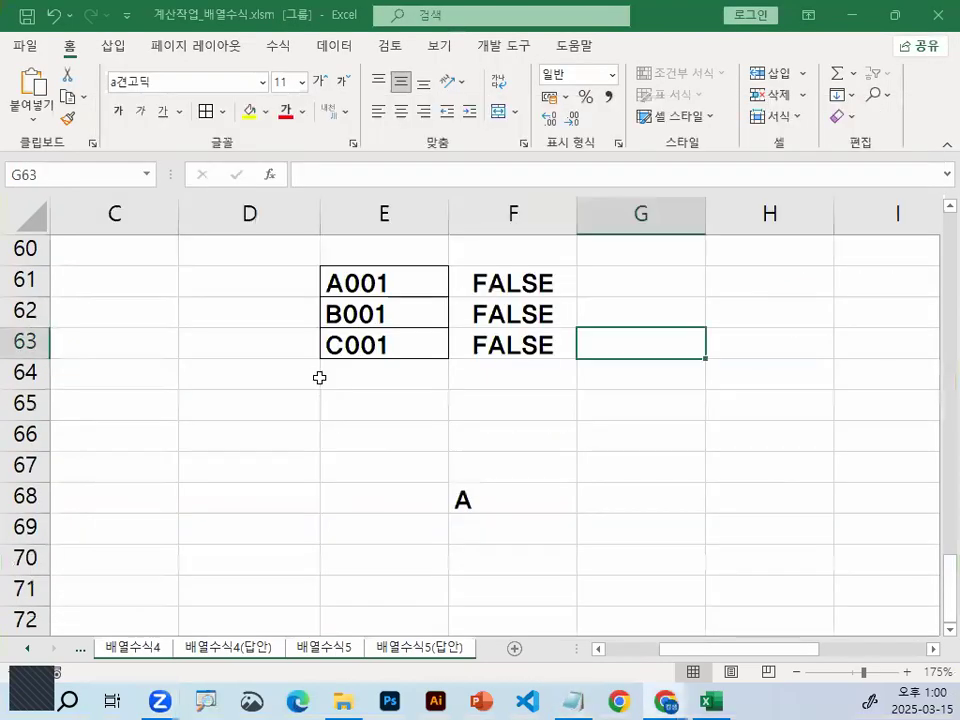
{"action": "left_click", "coordinate": [317, 492]}
{"action": "left_click_drag", "start_coordinate": [375, 281], "coordinate": [521, 490]}
{"action": "key", "text": "Delete"}
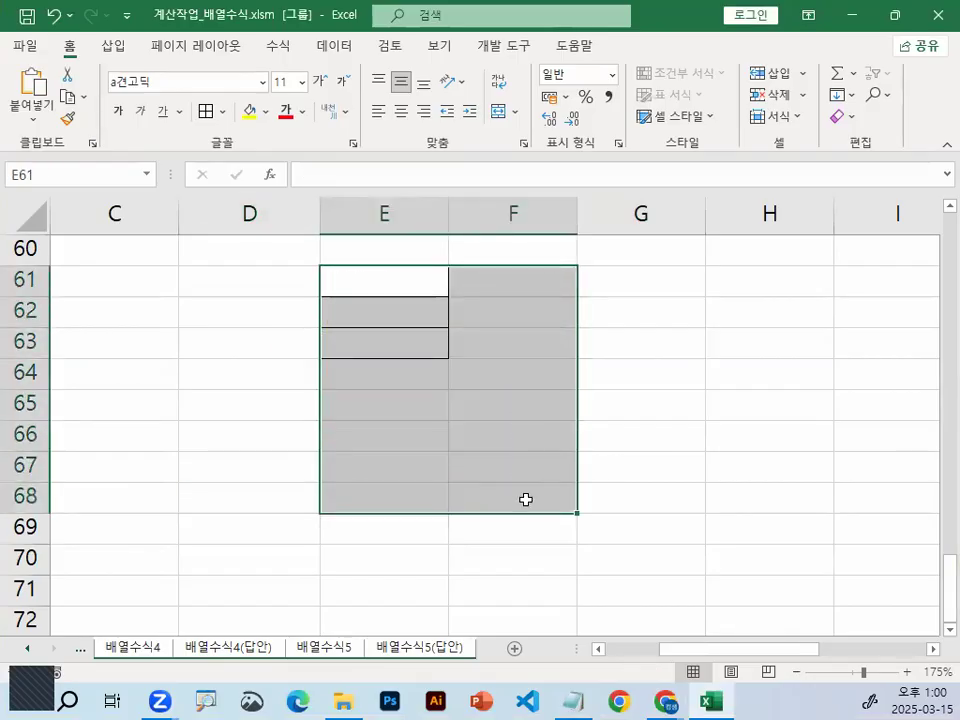
- Clear the scratch values from row 49 to row 55, starting at cell D49 and reaching across column I
{"action": "scroll", "coordinate": [525, 499], "scroll_direction": "up", "scroll_amount": 4}
{"action": "left_click_drag", "start_coordinate": [224, 281], "coordinate": [906, 469]}
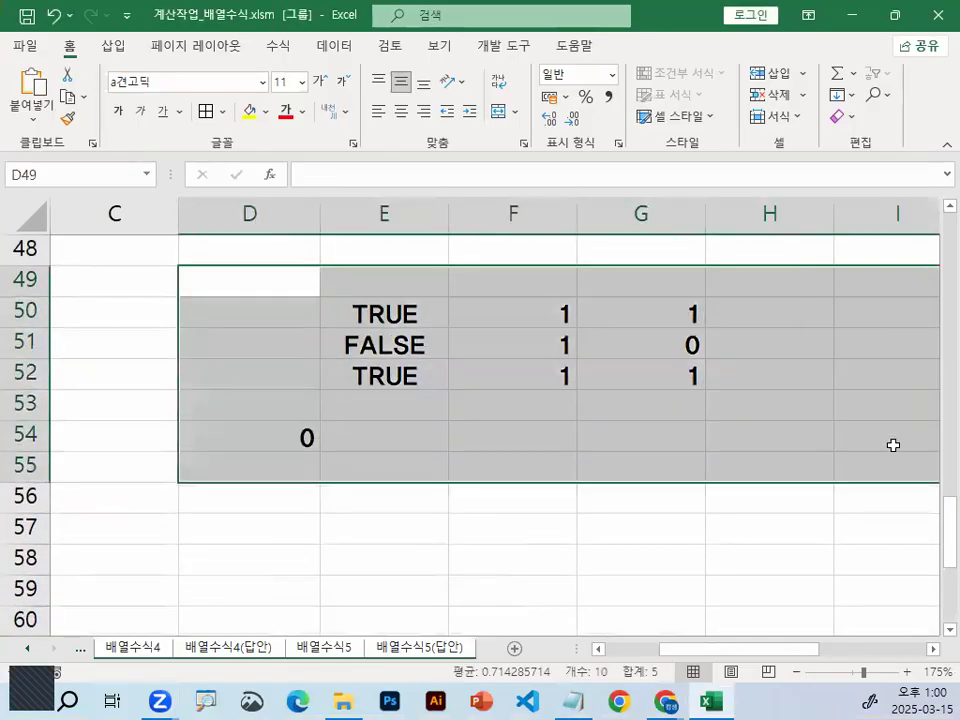
{"action": "key", "text": "Delete"}
{"action": "left_click", "coordinate": [503, 302]}
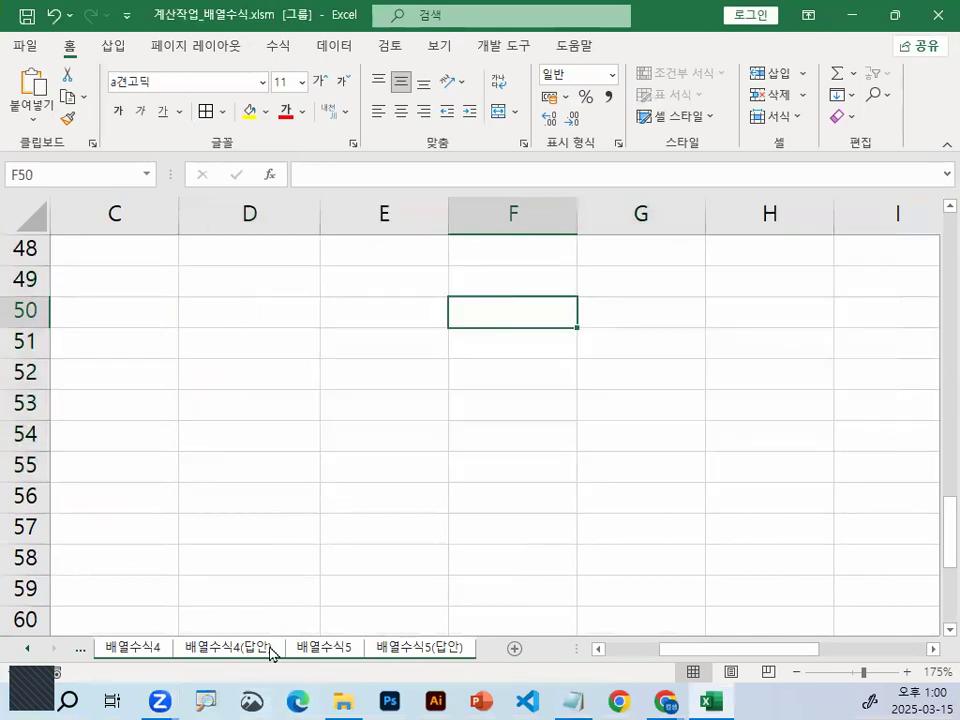
- Ungroup the selected worksheets and show the beginning of the 배열수식1 sheet
{"action": "left_click", "coordinate": [262, 650]}
{"action": "left_click", "coordinate": [27, 648]}
{"action": "left_click", "coordinate": [27, 648]}
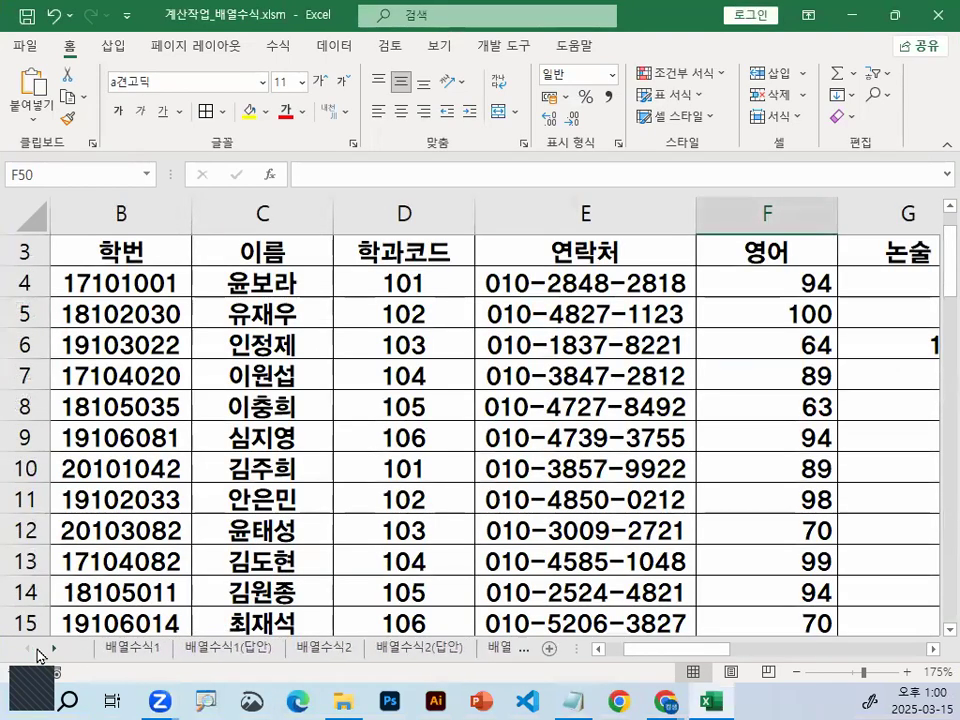
{"action": "left_click", "coordinate": [140, 648]}
{"action": "scroll", "coordinate": [330, 398], "scroll_direction": "up", "scroll_amount": 15}
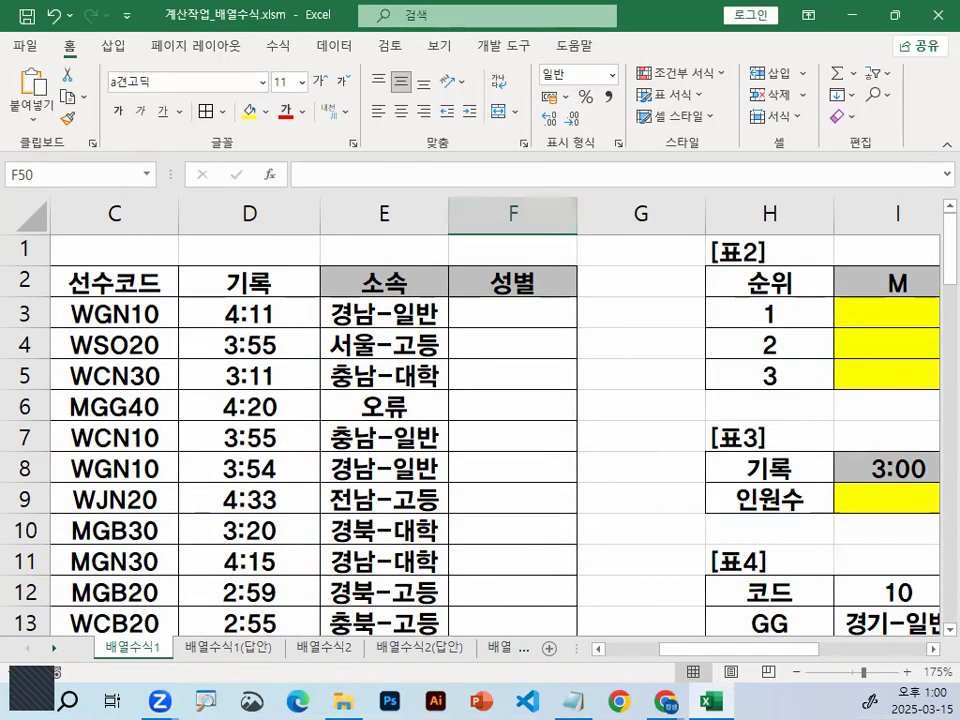
- Examine the empty ranking cells I3:J5 in 표2 and the first letters of the 선수코드 values in 표1
{"action": "scroll", "coordinate": [912, 608], "scroll_direction": "right", "scroll_amount": 4}
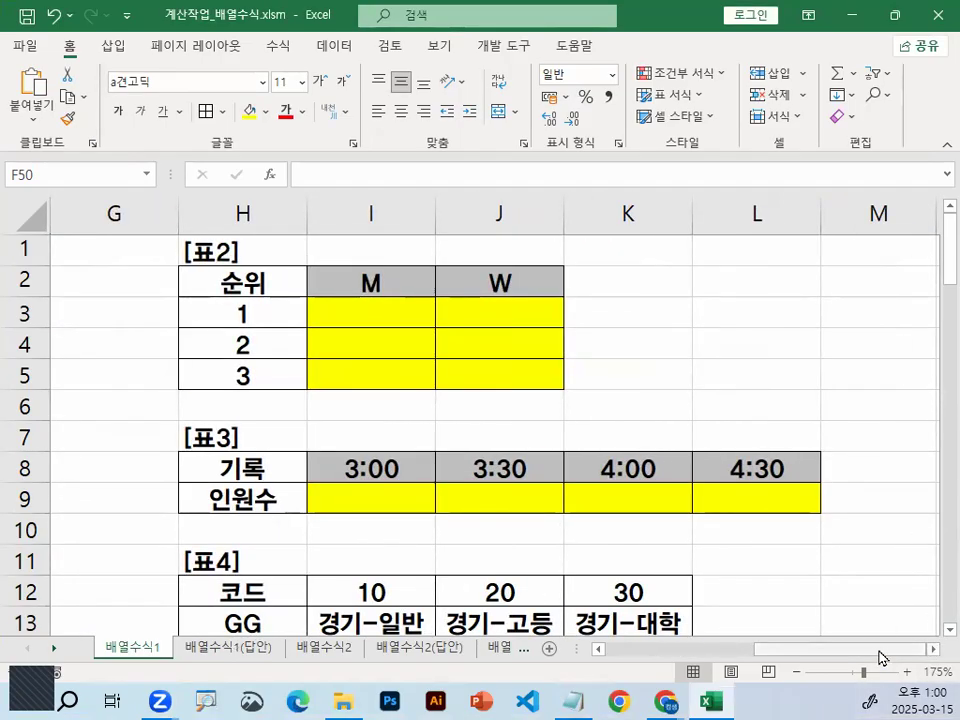
{"action": "left_click_drag", "start_coordinate": [340, 314], "coordinate": [500, 375]}
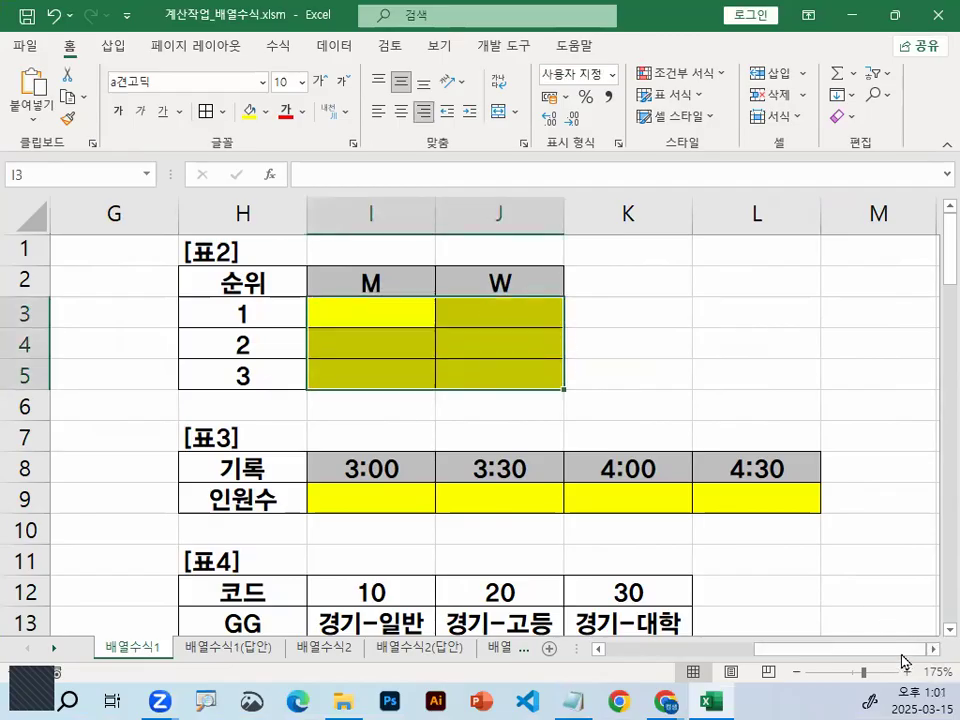
{"action": "scroll", "coordinate": [728, 602], "scroll_direction": "left", "scroll_amount": 5}
{"action": "left_click", "coordinate": [345, 355]}
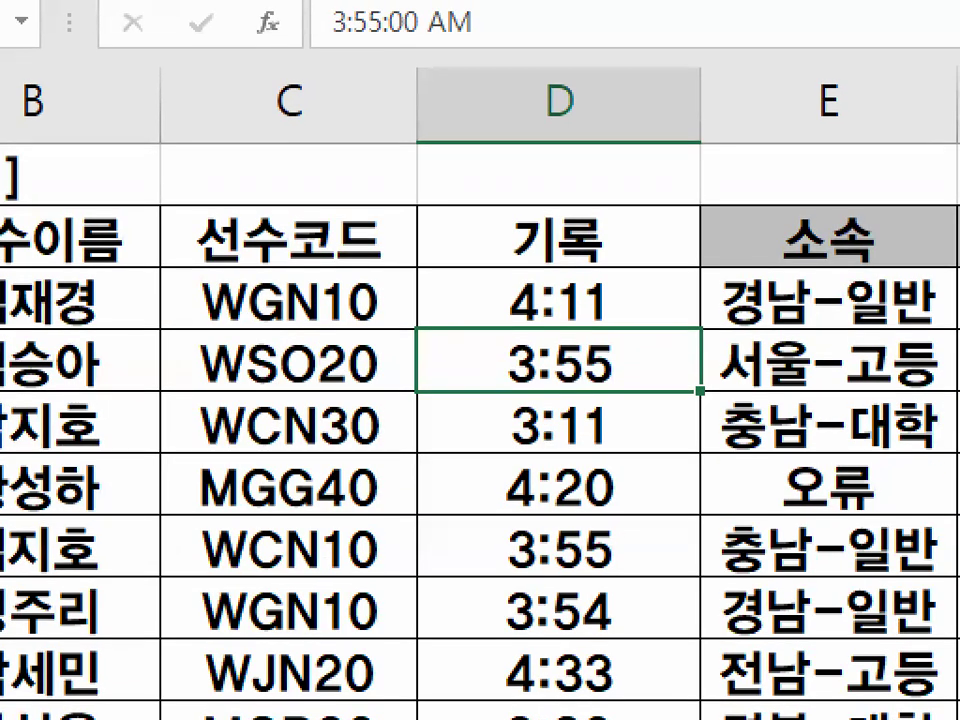
{"action": "mouse_move", "coordinate": [171, 245]}
{"action": "left_mouse_down"}
{"action": "mouse_move", "coordinate": [382, 255]}
{"action": "mouse_move", "coordinate": [336, 218]}
{"action": "left_mouse_up"}
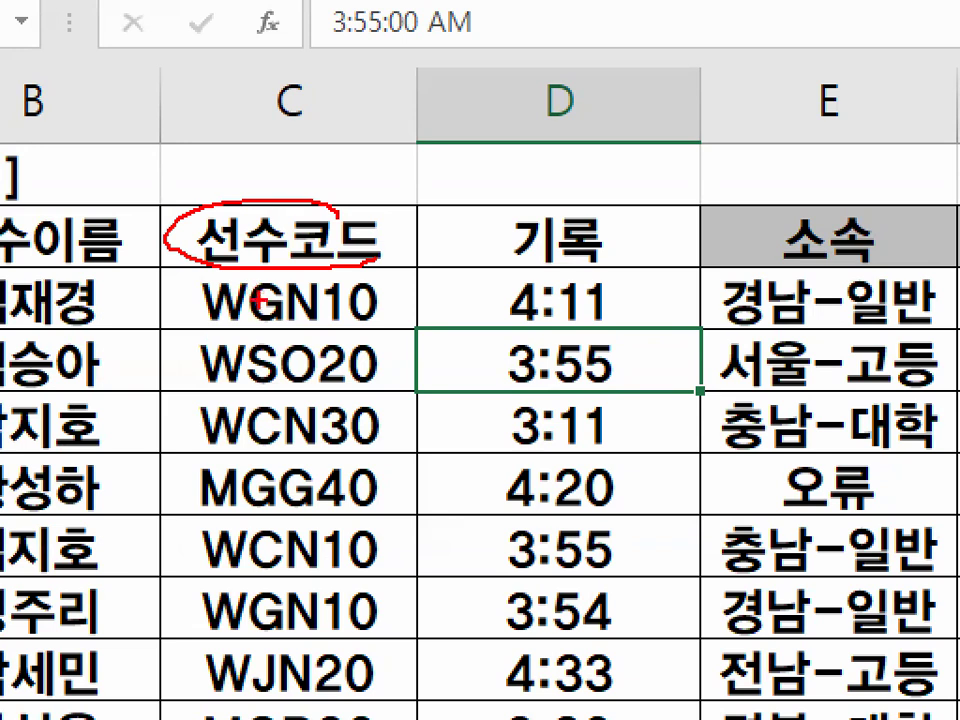
{"action": "left_click_drag", "start_coordinate": [255, 268], "coordinate": [258, 318]}
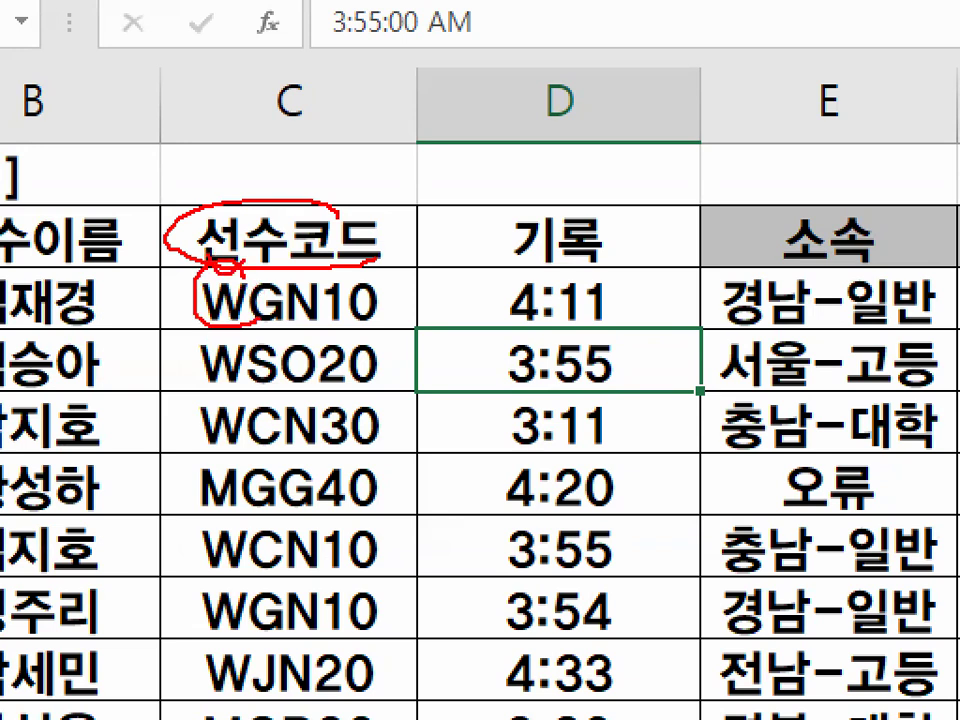
{"action": "left_click_drag", "start_coordinate": [292, 203], "coordinate": [246, 260]}
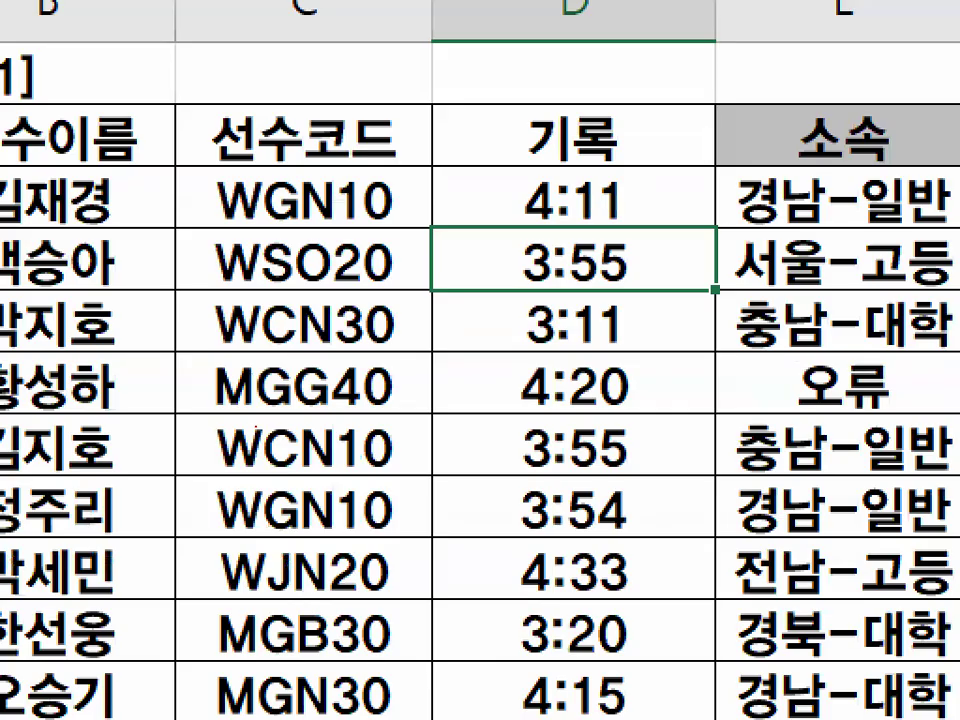
{"action": "left_click_drag", "start_coordinate": [241, 444], "coordinate": [268, 420]}
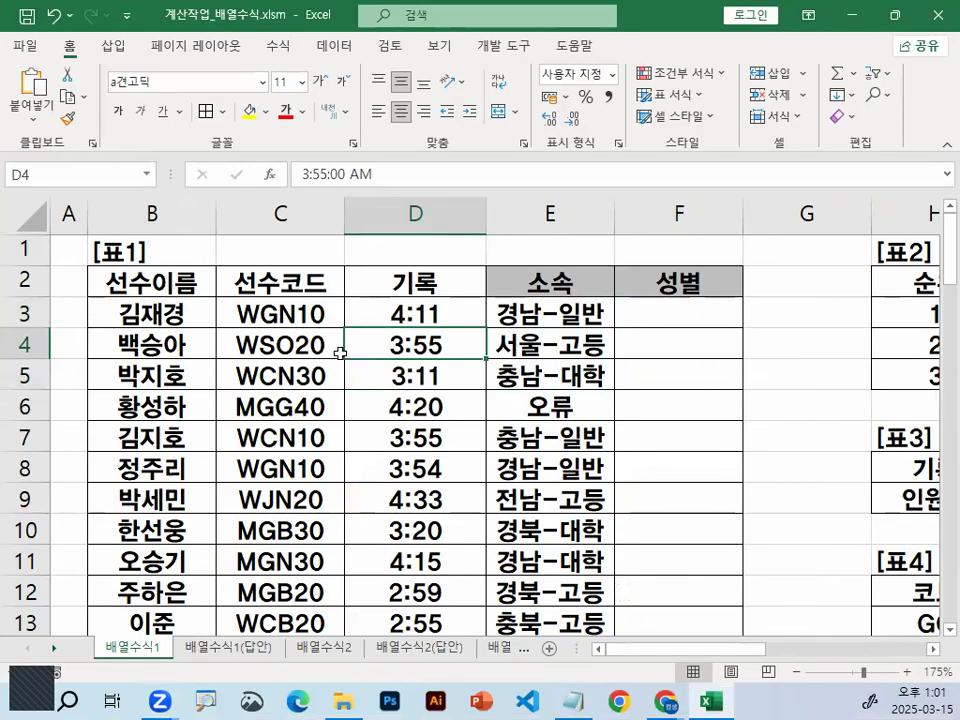
- Examine the gender headings M and W in 표2
{"action": "scroll", "coordinate": [934, 652], "scroll_direction": "right", "scroll_amount": 4}
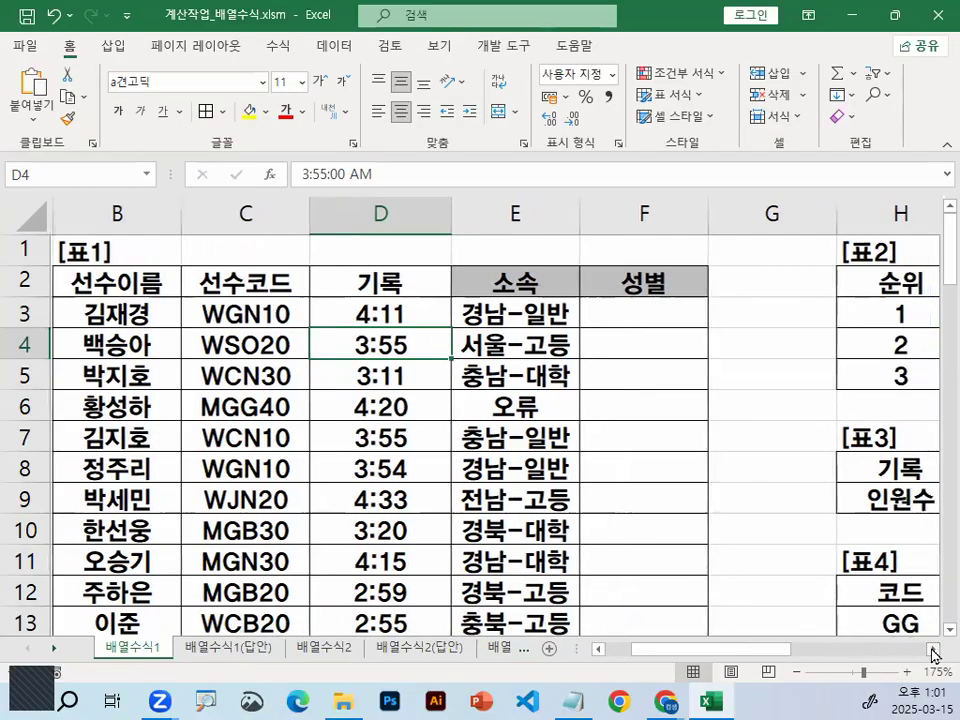
{"action": "scroll", "coordinate": [908, 616], "scroll_direction": "right", "scroll_amount": 1}
{"action": "left_click", "coordinate": [506, 283]}
{"action": "left_click_drag", "start_coordinate": [496, 277], "coordinate": [526, 288]}
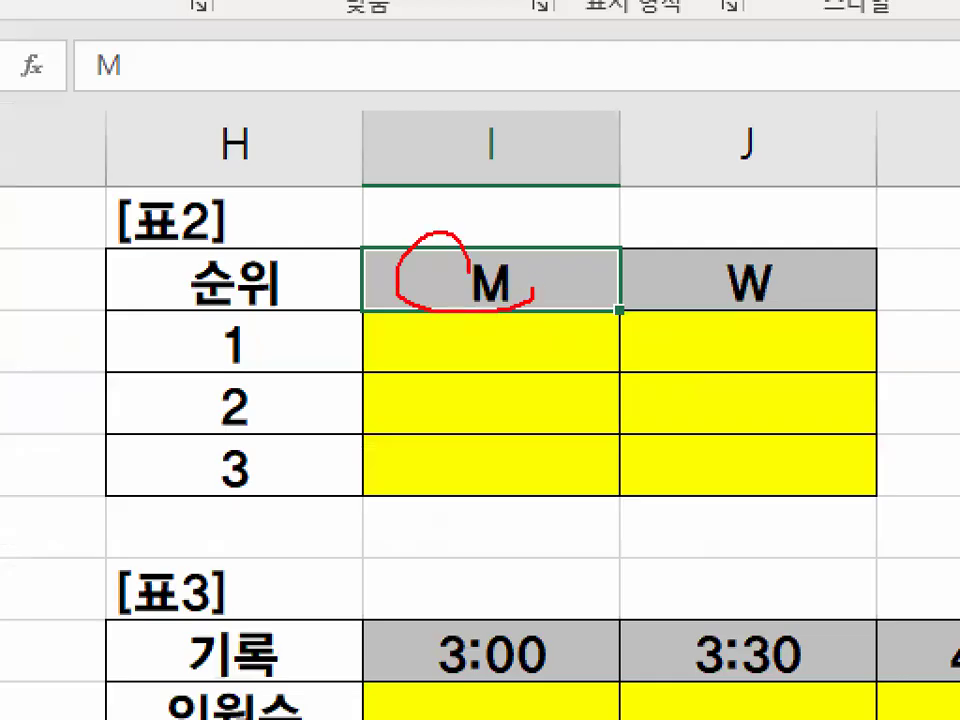
{"action": "left_click_drag", "start_coordinate": [725, 292], "coordinate": [908, 293]}
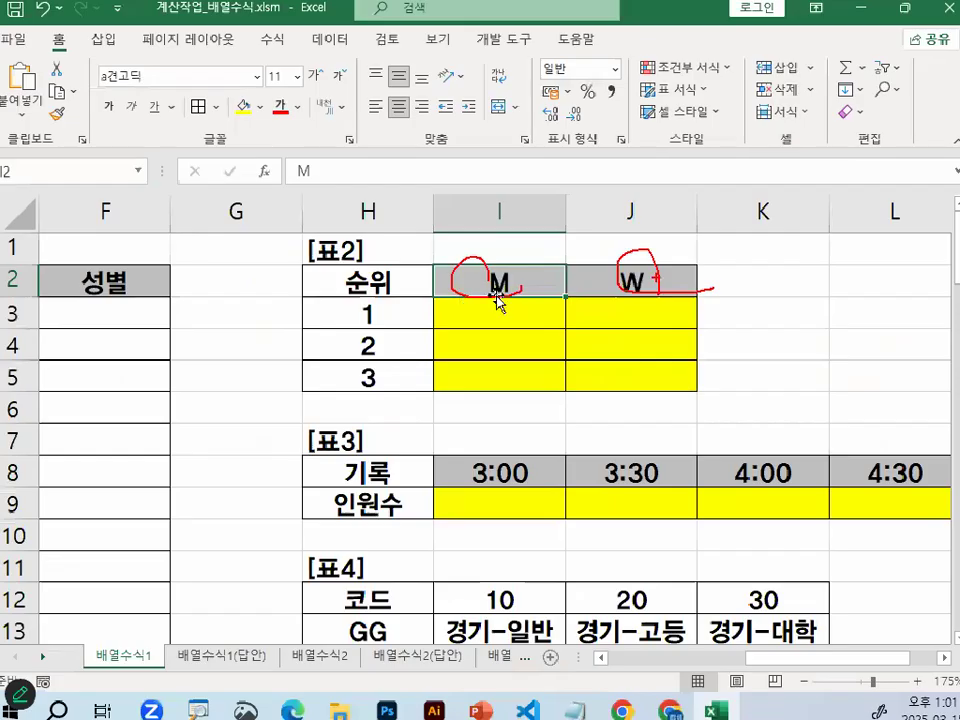
{"action": "key", "text": "Escape"}
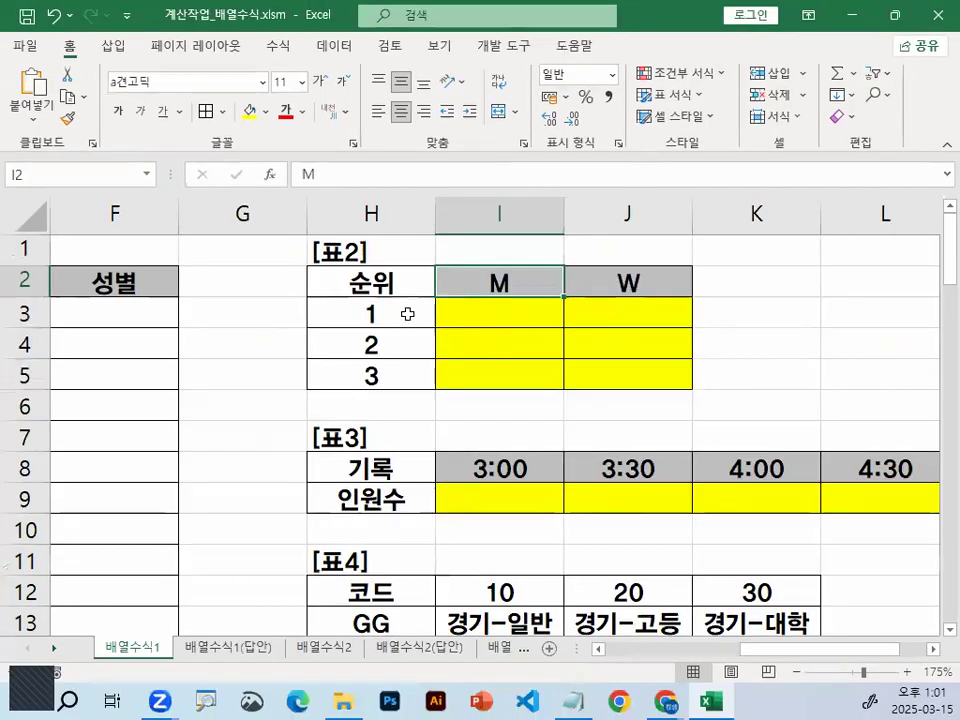
- Examine how the 순위 values in H3:H5 combine with the M heading for result cell I3
{"action": "left_click", "coordinate": [300, 329]}
{"action": "left_click", "coordinate": [388, 339]}
{"action": "left_click", "coordinate": [394, 371]}
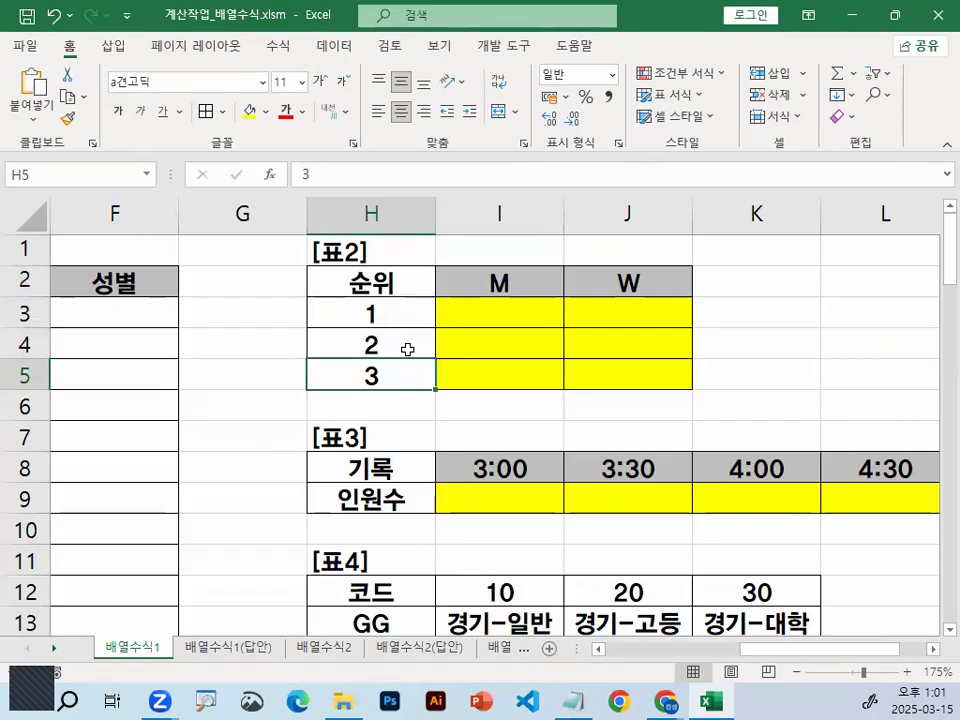
{"action": "left_click", "coordinate": [420, 316]}
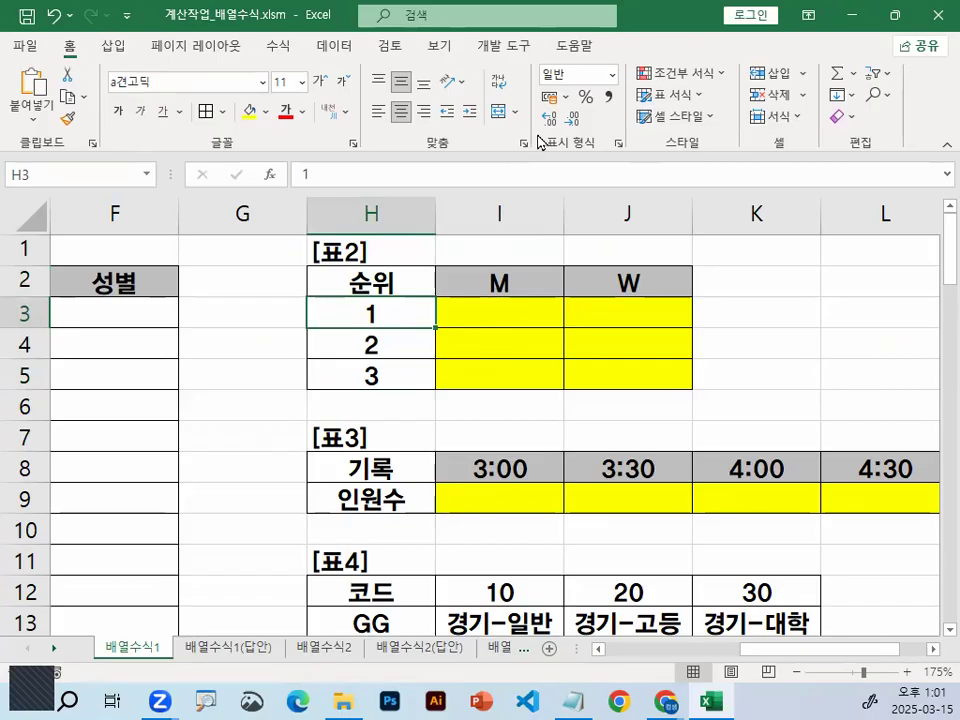
{"action": "left_click", "coordinate": [542, 312]}
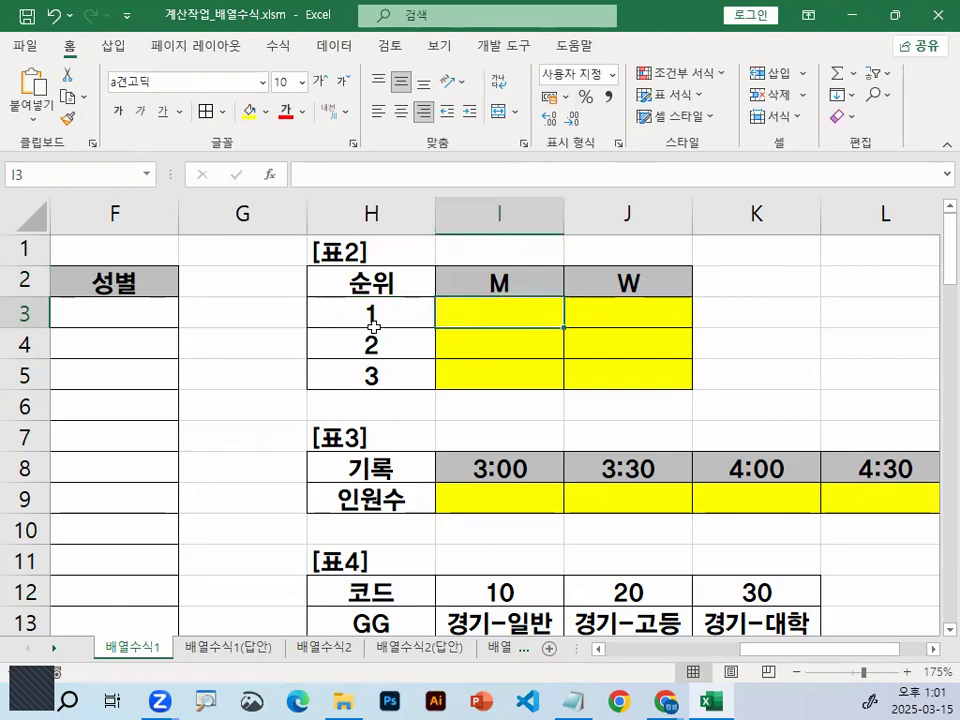
{"action": "mouse_move", "coordinate": [395, 317]}
{"action": "left_mouse_down"}
{"action": "mouse_move", "coordinate": [365, 329]}
{"action": "mouse_move", "coordinate": [385, 272]}
{"action": "left_mouse_up"}
{"action": "mouse_move", "coordinate": [668, 263]}
{"action": "left_mouse_down"}
{"action": "mouse_move", "coordinate": [632, 270]}
{"action": "mouse_move", "coordinate": [634, 196]}
{"action": "left_mouse_up"}
{"action": "left_click_drag", "start_coordinate": [590, 307], "coordinate": [652, 238]}
{"action": "left_click_drag", "start_coordinate": [424, 364], "coordinate": [328, 360]}
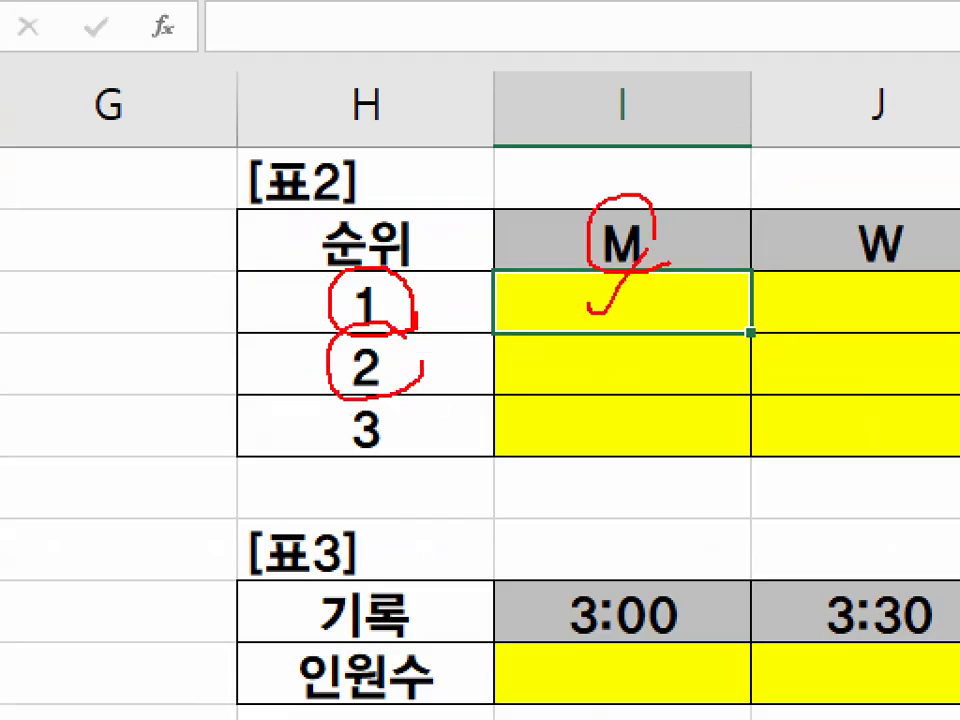
{"action": "left_click_drag", "start_coordinate": [428, 157], "coordinate": [396, 230]}
{"action": "mouse_move", "coordinate": [405, 338]}
{"action": "left_mouse_down"}
{"action": "mouse_move", "coordinate": [422, 383]}
{"action": "mouse_move", "coordinate": [320, 398]}
{"action": "left_mouse_up"}
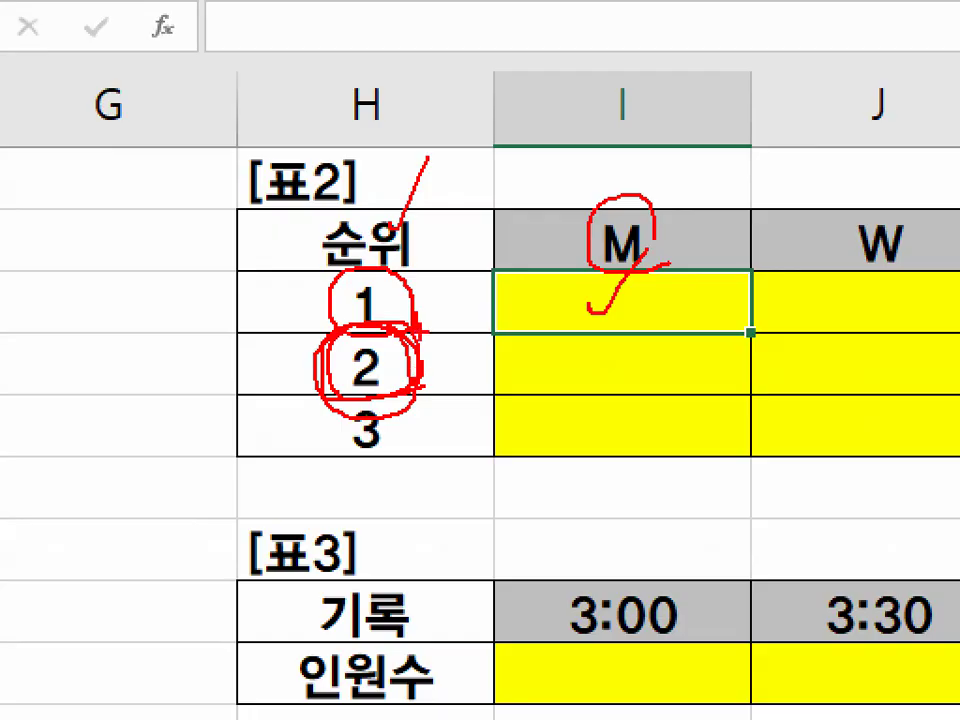
- Switch to the Notepad notes and remove surplus blank lines above the <배열수식문제> heading
{"action": "key", "text": "alt+Tab"}
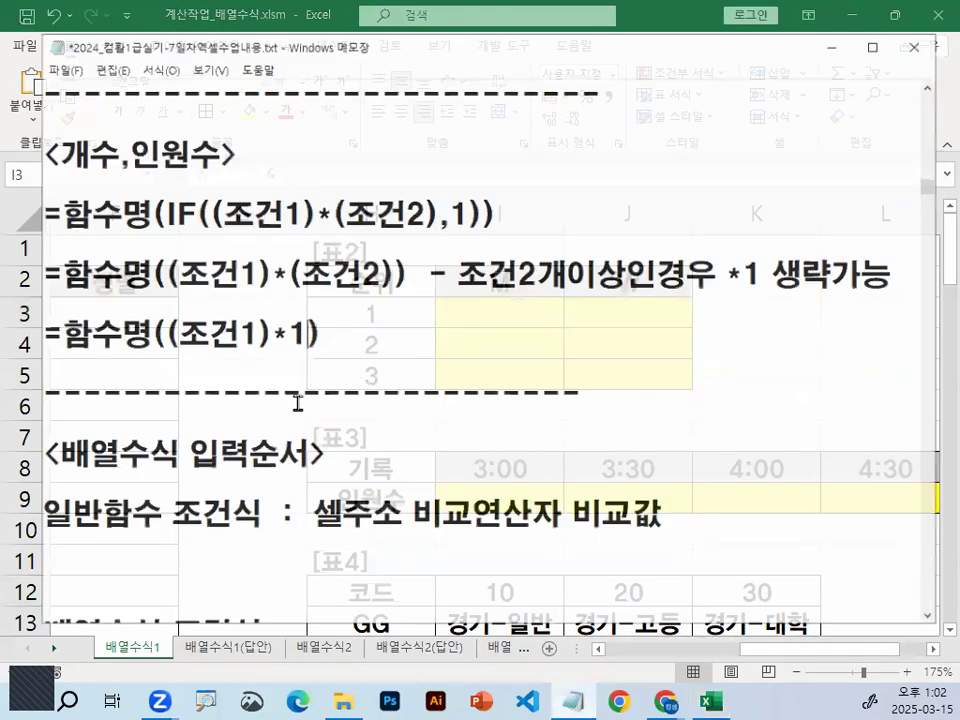
{"action": "scroll", "coordinate": [298, 403], "scroll_direction": "down", "scroll_amount": 8}
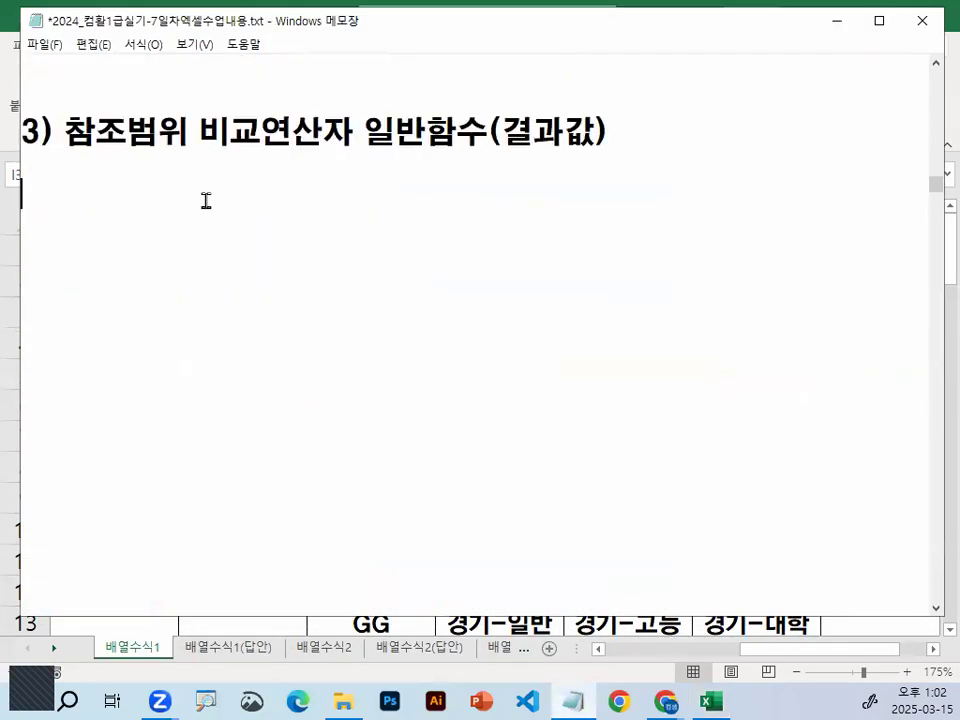
{"action": "key", "text": "Delete"}
{"action": "key", "text": "Delete"}
{"action": "key", "text": "Delete"}
{"action": "key", "text": "Delete"}
{"action": "key", "text": "Delete"}
{"action": "key", "text": "Delete"}
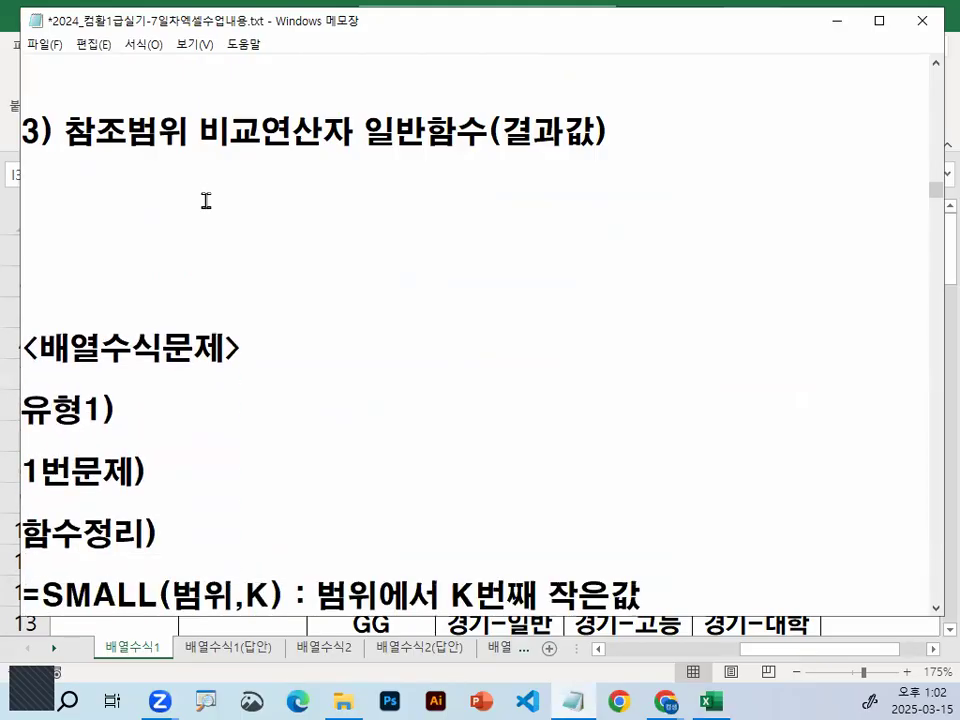
- Review the SMALL and LEFT function definitions under 함수정리 in the notes
{"action": "scroll", "coordinate": [392, 210], "scroll_direction": "down", "scroll_amount": 4}
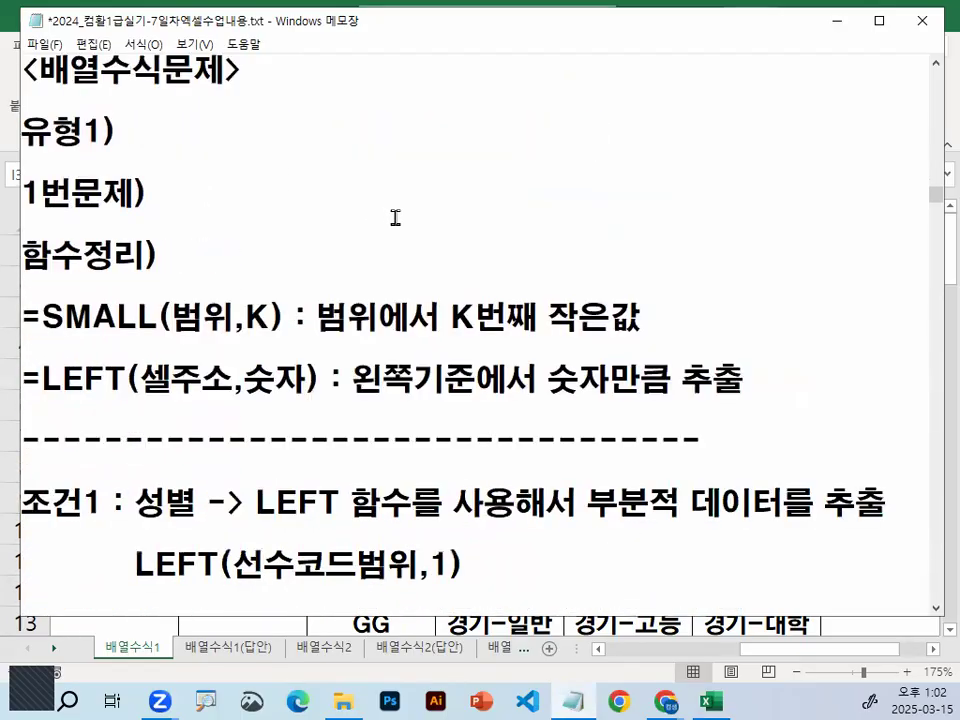
{"action": "left_click_drag", "start_coordinate": [44, 226], "coordinate": [286, 226]}
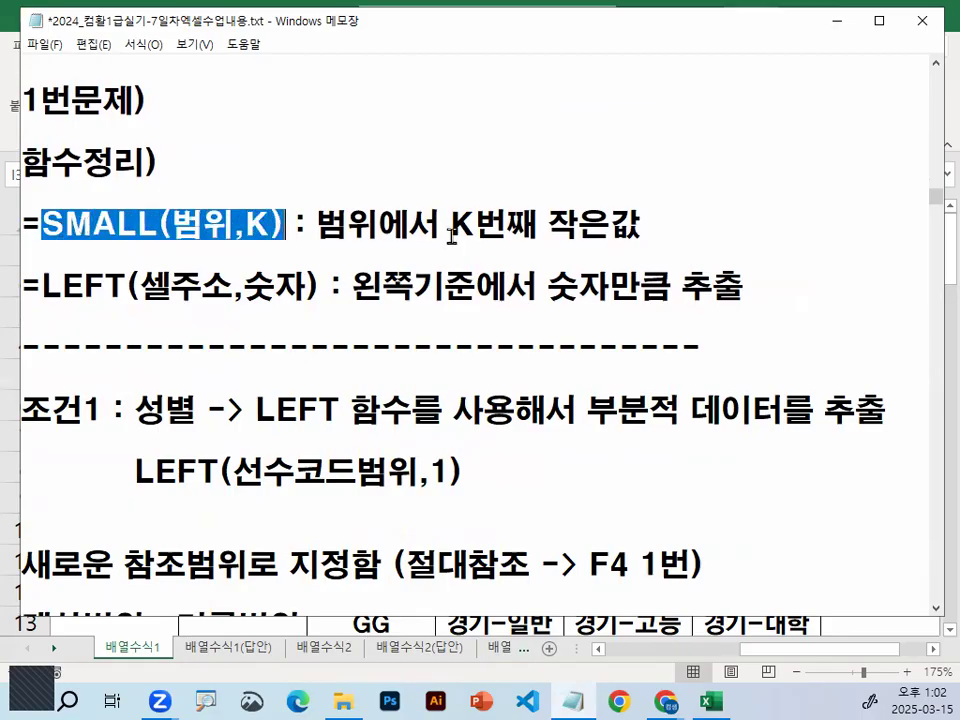
{"action": "left_click_drag", "start_coordinate": [318, 226], "coordinate": [642, 226]}
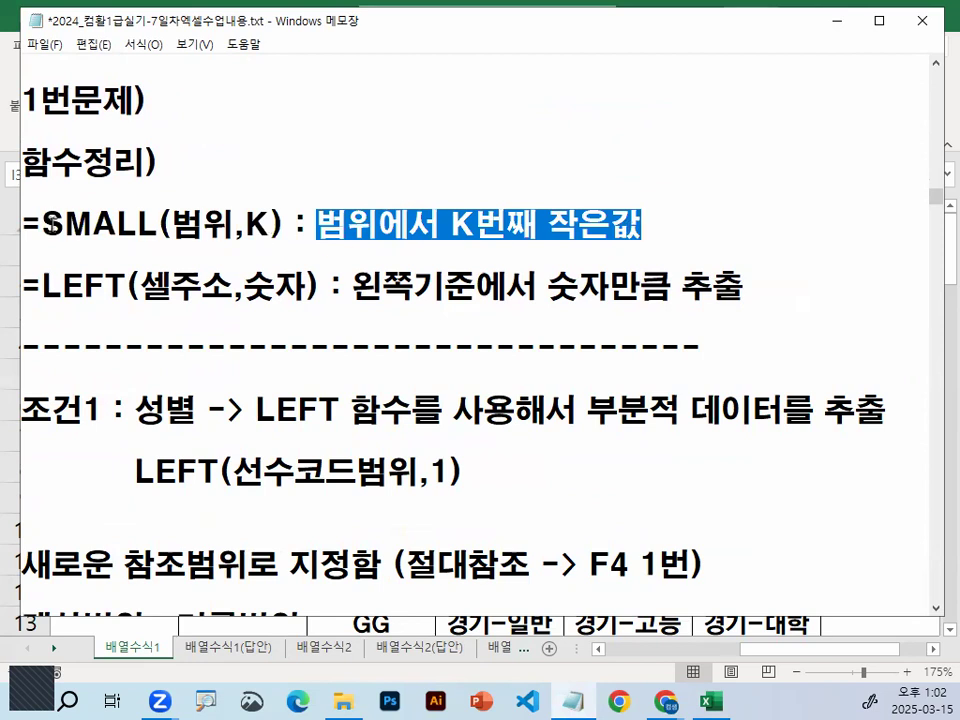
{"action": "left_click_drag", "start_coordinate": [49, 225], "coordinate": [151, 223]}
{"action": "left_click_drag", "start_coordinate": [40, 287], "coordinate": [763, 285]}
{"action": "left_click", "coordinate": [285, 318]}
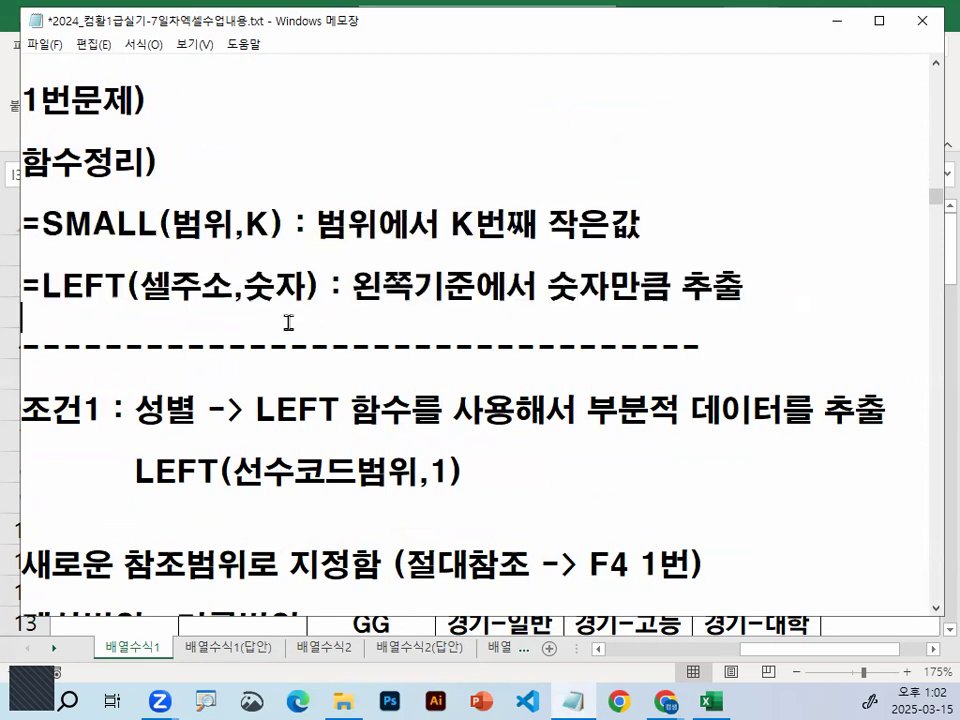
- Read the 조건1 note on extracting partial data with LEFT, and return to the Excel sheet
{"action": "scroll", "coordinate": [257, 400], "scroll_direction": "down", "scroll_amount": 2}
{"action": "left_click_drag", "start_coordinate": [257, 223], "coordinate": [478, 223]}
{"action": "left_click_drag", "start_coordinate": [577, 223], "coordinate": [890, 224]}
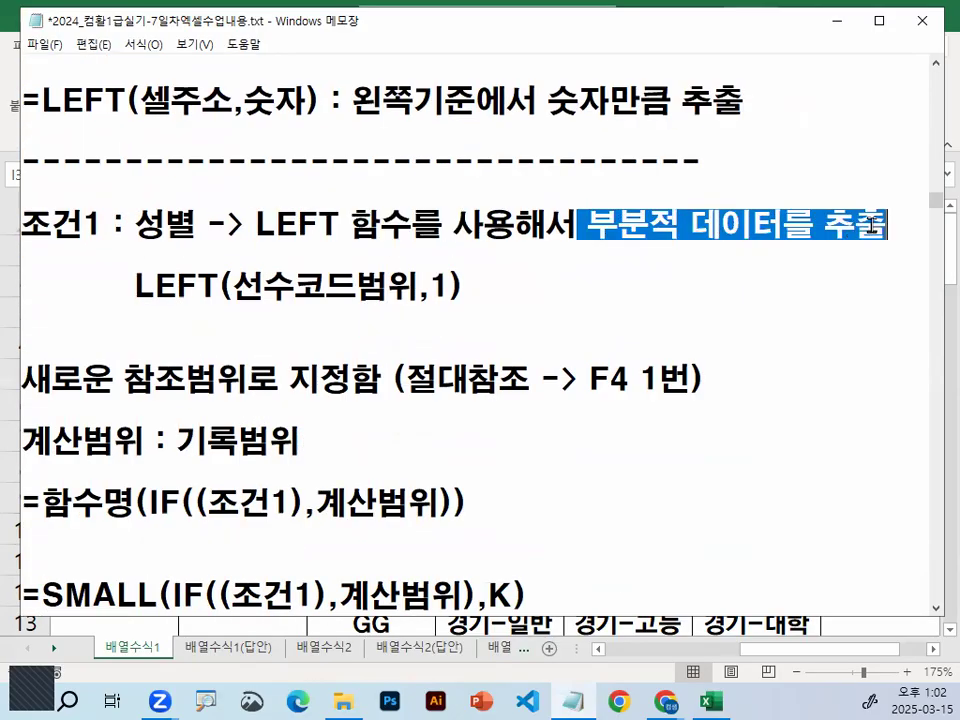
{"action": "left_click", "coordinate": [843, 30]}
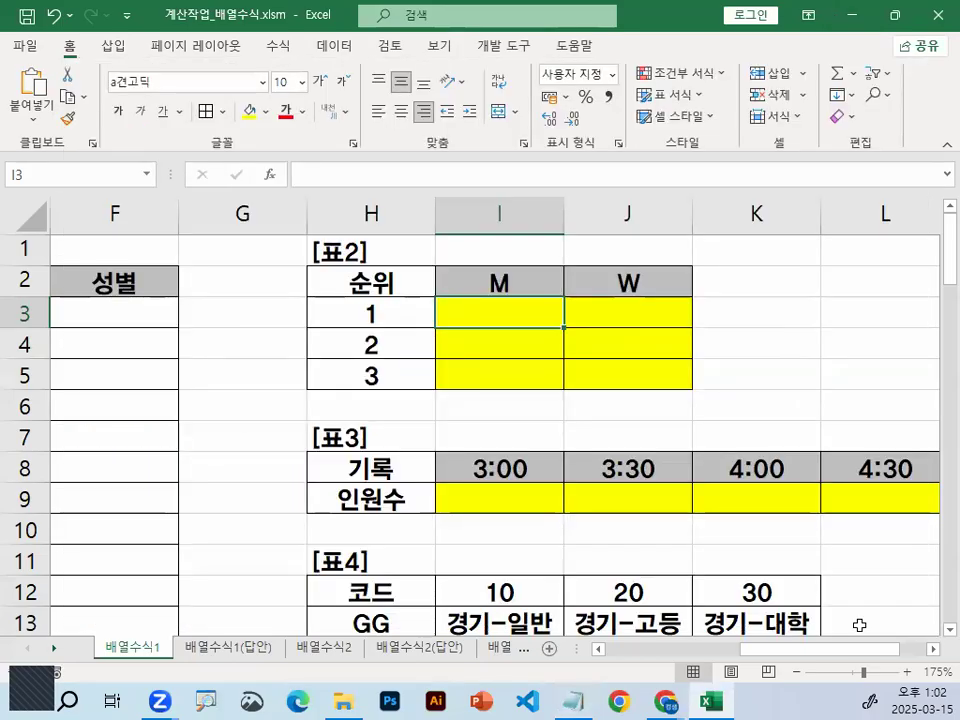
- Select the 선수코드 cells C3:C11 in 표1 and examine them as the range for the gender condition
{"action": "left_click_drag", "start_coordinate": [853, 648], "coordinate": [487, 562]}
{"action": "left_click_drag", "start_coordinate": [284, 306], "coordinate": [281, 561]}
{"action": "left_click_drag", "start_coordinate": [377, 474], "coordinate": [296, 529]}
{"action": "left_click_drag", "start_coordinate": [322, 636], "coordinate": [370, 360]}
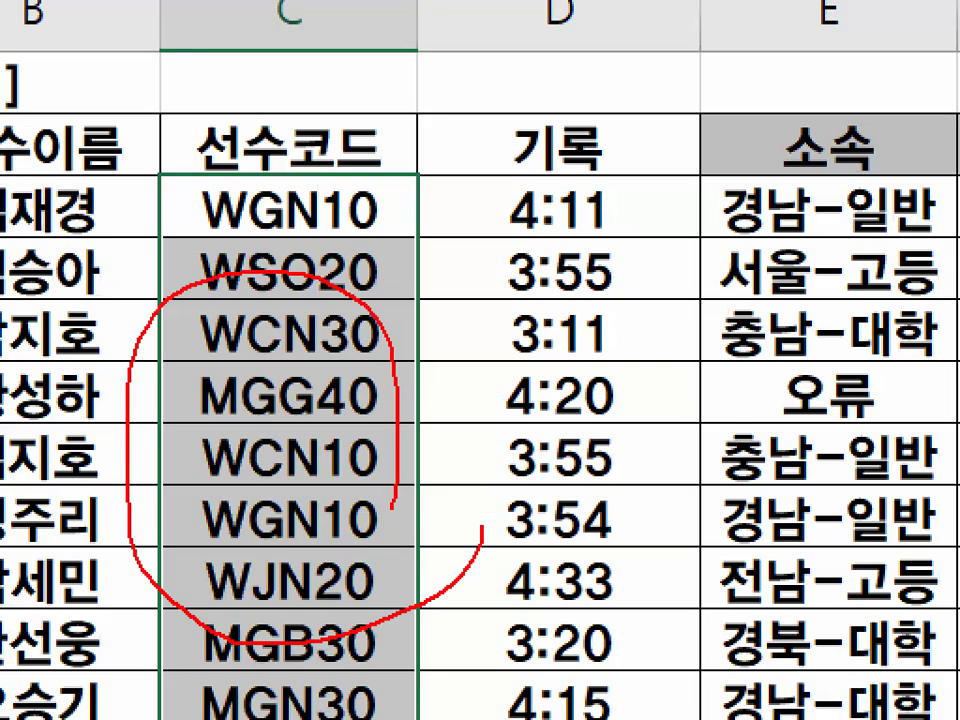
{"action": "key", "text": "Escape"}
- Compare the gender heading in 표2 with the first letters of the 선수코드 values in C3:C11
{"action": "left_click", "coordinate": [935, 649]}
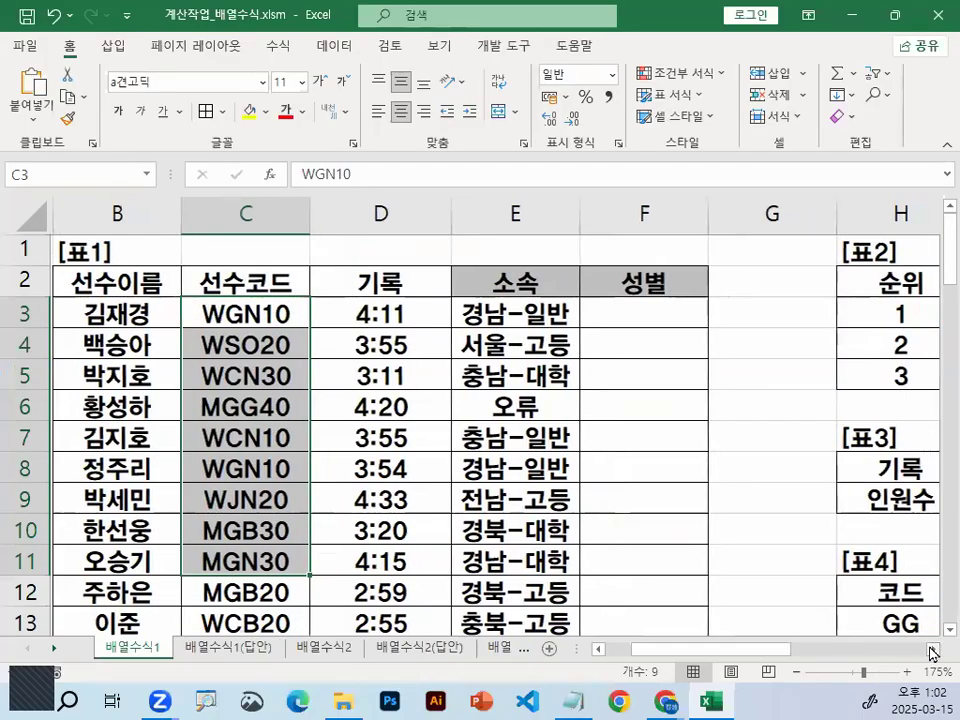
{"action": "left_click", "coordinate": [765, 280]}
{"action": "mouse_move", "coordinate": [774, 296]}
{"action": "left_mouse_down"}
{"action": "mouse_move", "coordinate": [834, 276]}
{"action": "mouse_move", "coordinate": [760, 270]}
{"action": "left_mouse_up"}
{"action": "key", "text": "Escape"}
{"action": "left_click_drag", "start_coordinate": [843, 656], "coordinate": [763, 656]}
{"action": "left_click_drag", "start_coordinate": [281, 315], "coordinate": [285, 561]}
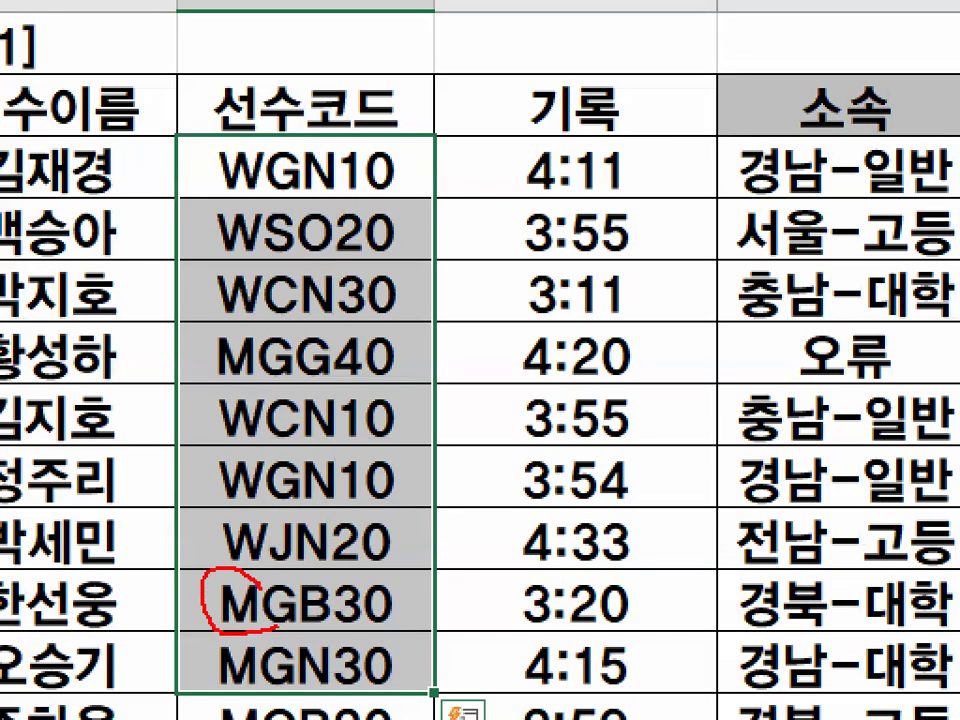
- Switch to the notes and review rule 2 under 배열수식 조건식 on using a partially extracted range as a new reference range
{"action": "left_click_drag", "start_coordinate": [309, 567], "coordinate": [382, 516]}
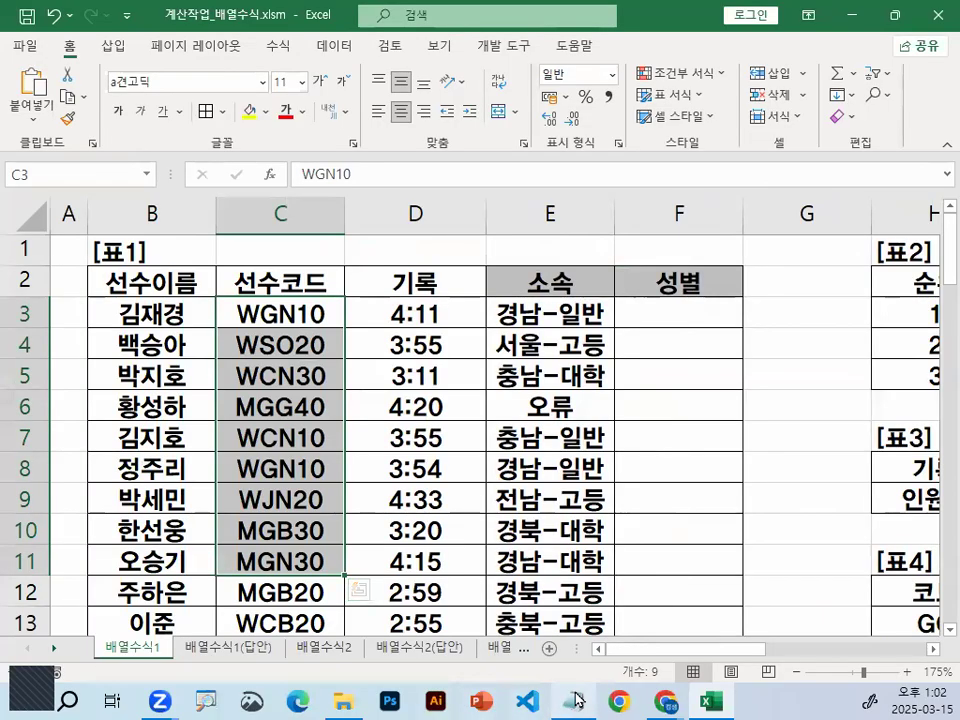
{"action": "left_click", "coordinate": [575, 698]}
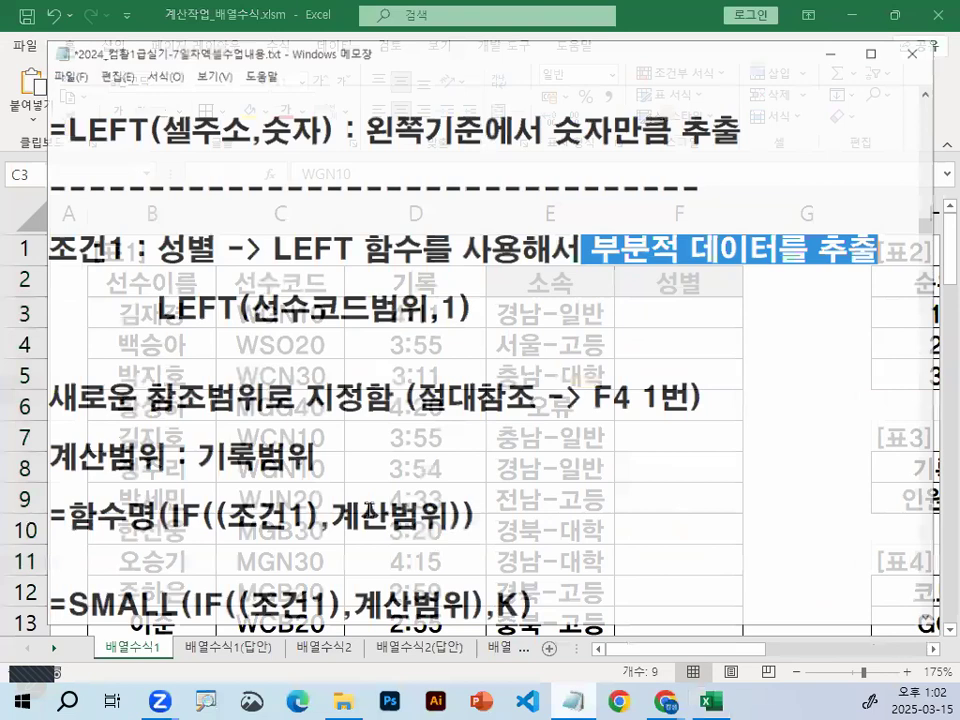
{"action": "scroll", "coordinate": [366, 512], "scroll_direction": "up", "scroll_amount": 5}
{"action": "scroll", "coordinate": [300, 420], "scroll_direction": "up", "scroll_amount": 2}
{"action": "left_click_drag", "start_coordinate": [55, 312], "coordinate": [276, 312]}
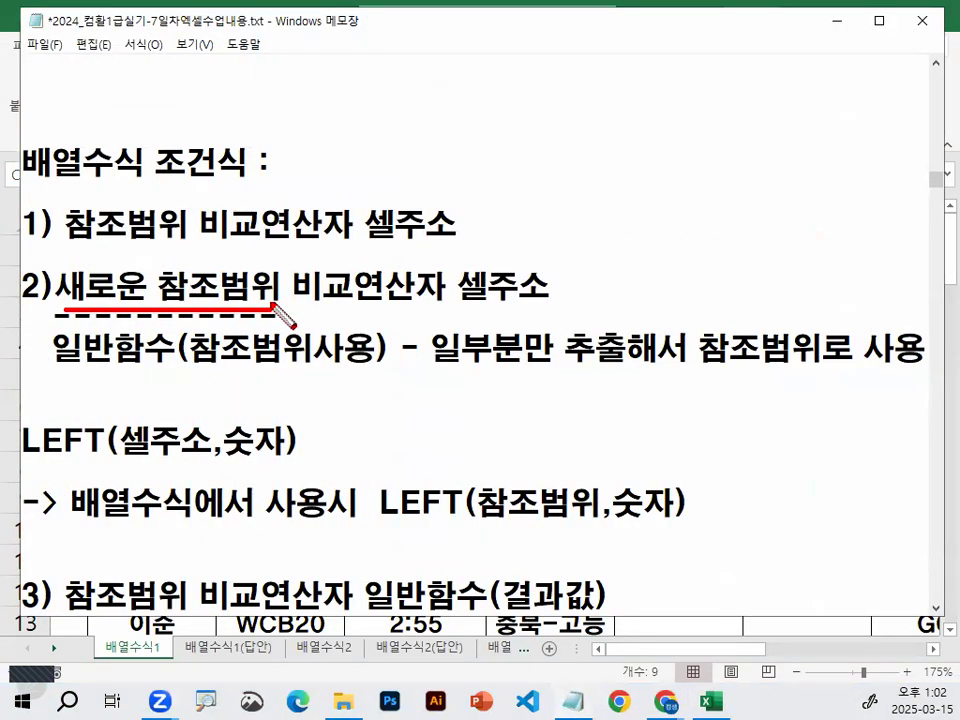
{"action": "left_click_drag", "start_coordinate": [445, 359], "coordinate": [567, 360]}
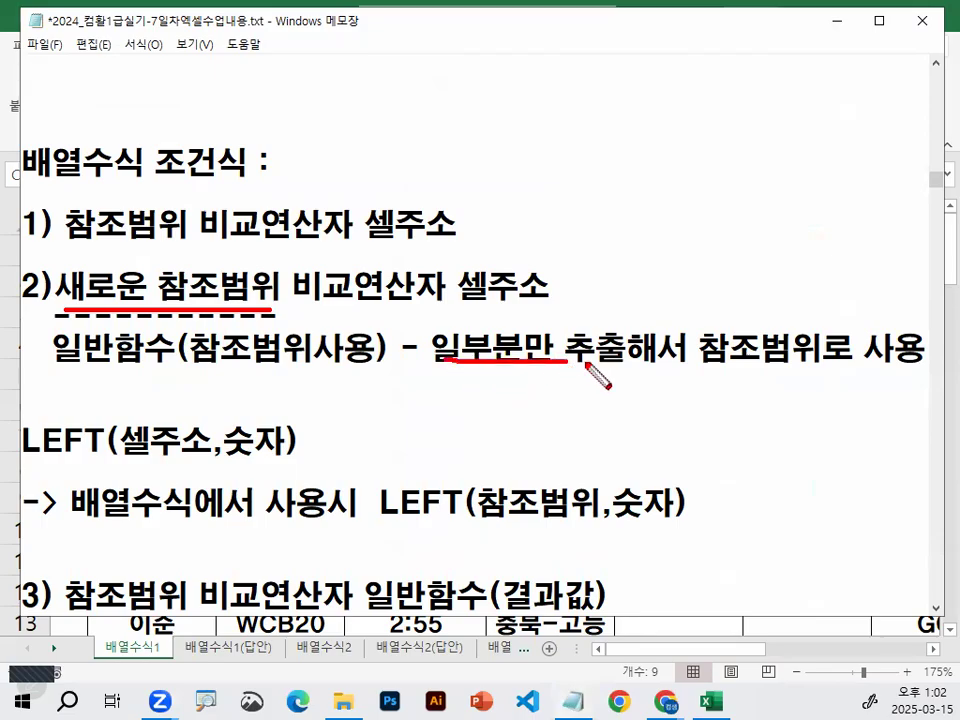
{"action": "mouse_move", "coordinate": [800, 372]}
{"action": "left_mouse_down"}
{"action": "mouse_move", "coordinate": [814, 322]}
{"action": "mouse_move", "coordinate": [813, 348]}
{"action": "left_mouse_up"}
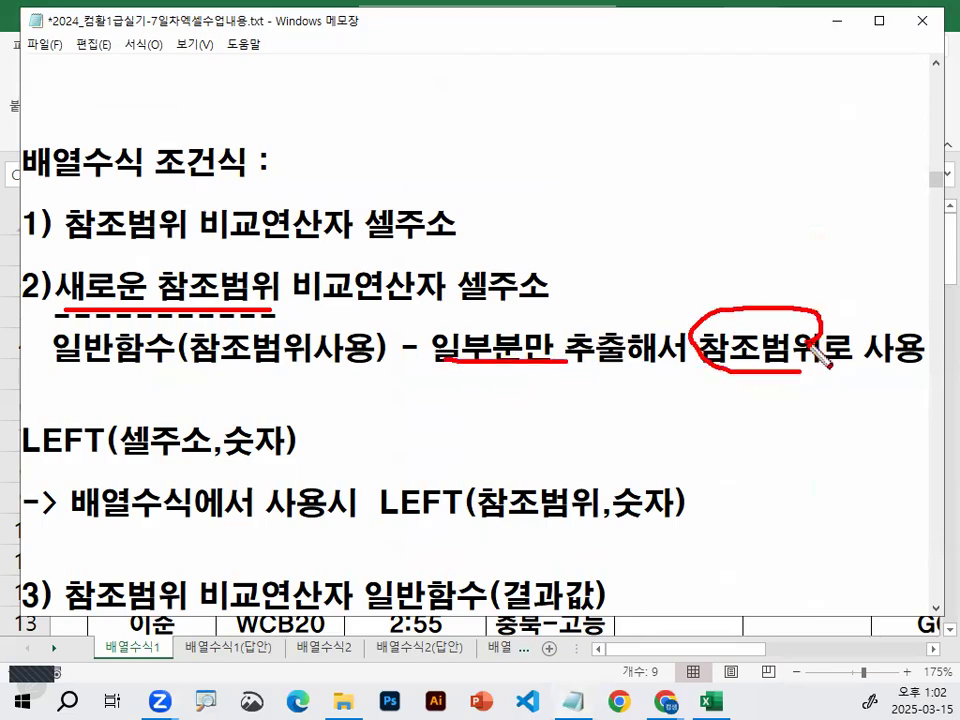
{"action": "mouse_move", "coordinate": [106, 284]}
{"action": "left_mouse_down"}
{"action": "mouse_move", "coordinate": [112, 298]}
{"action": "mouse_move", "coordinate": [172, 232]}
{"action": "left_mouse_up"}
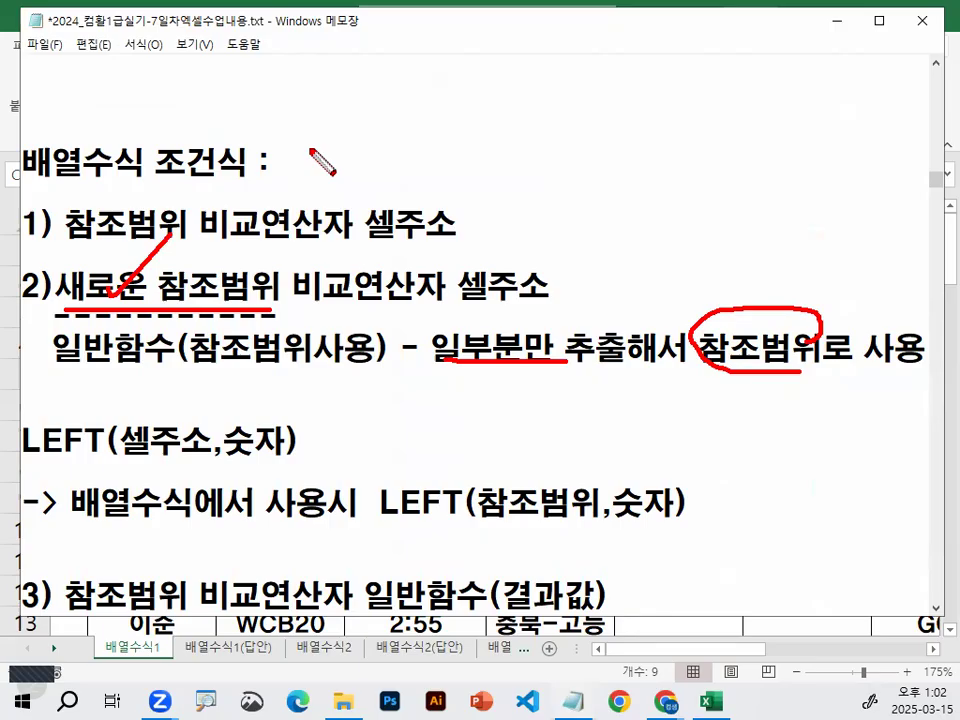
{"action": "key", "text": "Escape"}
- Read LEFT(선수코드범위,1) under 조건1 in the notes, highlight 선수코드범위, and return to the Excel sheet
{"action": "scroll", "coordinate": [332, 373], "scroll_direction": "down", "scroll_amount": 10}
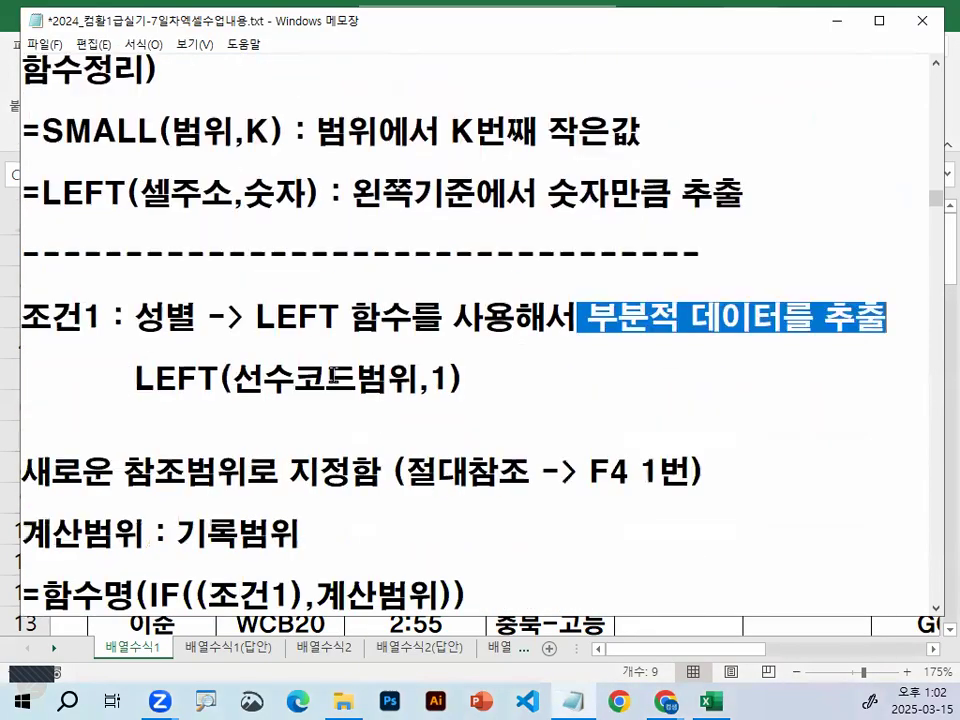
{"action": "scroll", "coordinate": [332, 373], "scroll_direction": "down", "scroll_amount": 1}
{"action": "left_click", "coordinate": [326, 287]}
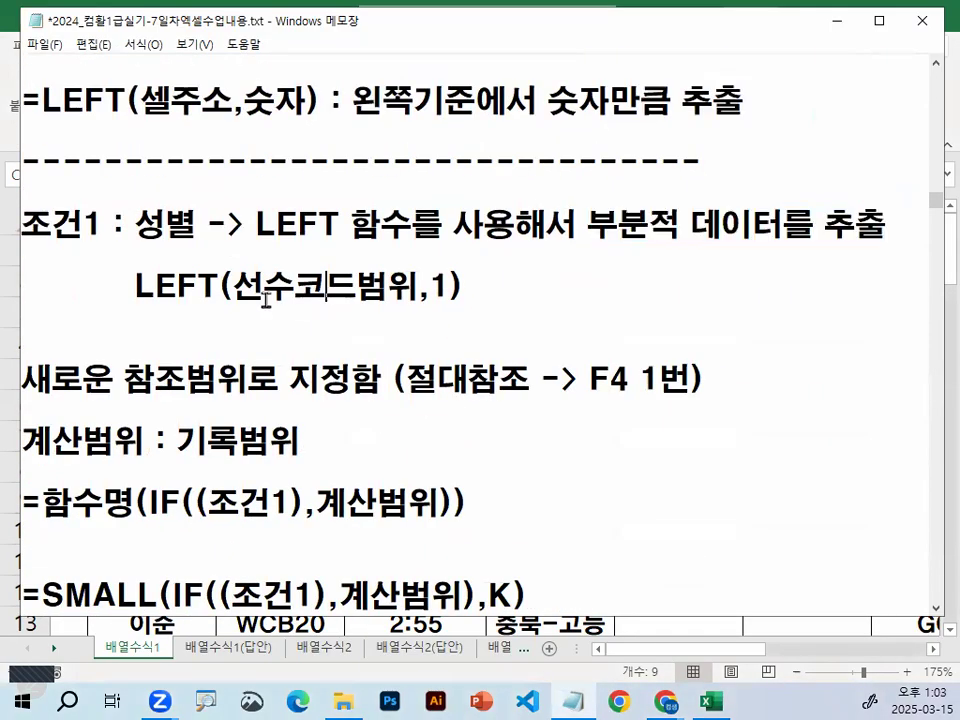
{"action": "left_click_drag", "start_coordinate": [129, 287], "coordinate": [410, 284]}
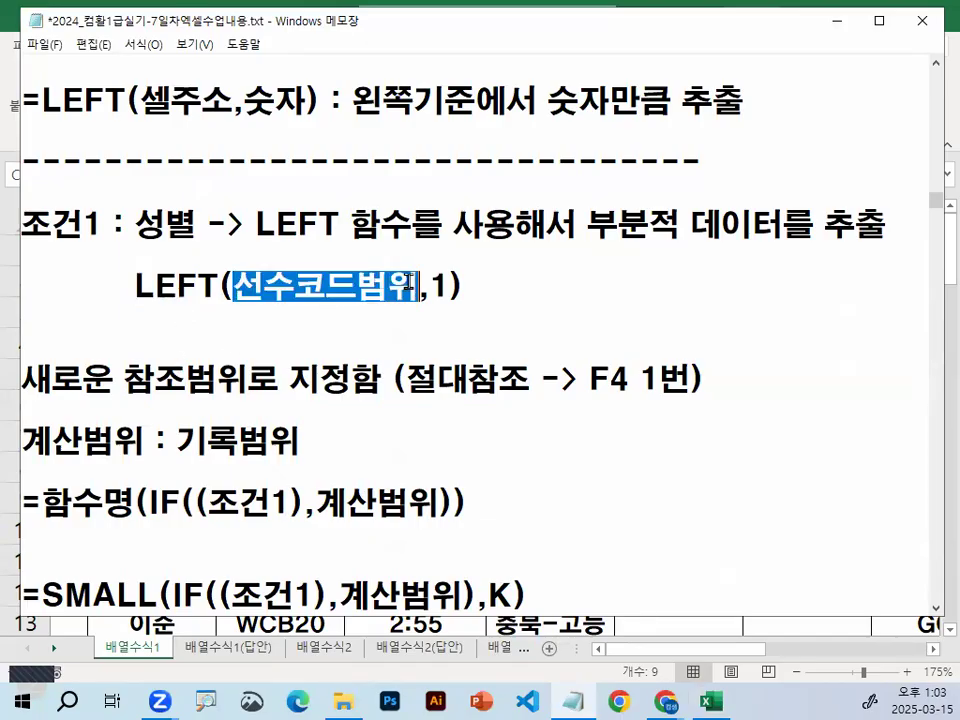
{"action": "left_click", "coordinate": [838, 20]}
- Examine the 선수코드 values in C3:C11 against the M and W columns of 표2, selecting cell I3
{"action": "left_click_drag", "start_coordinate": [313, 311], "coordinate": [311, 552]}
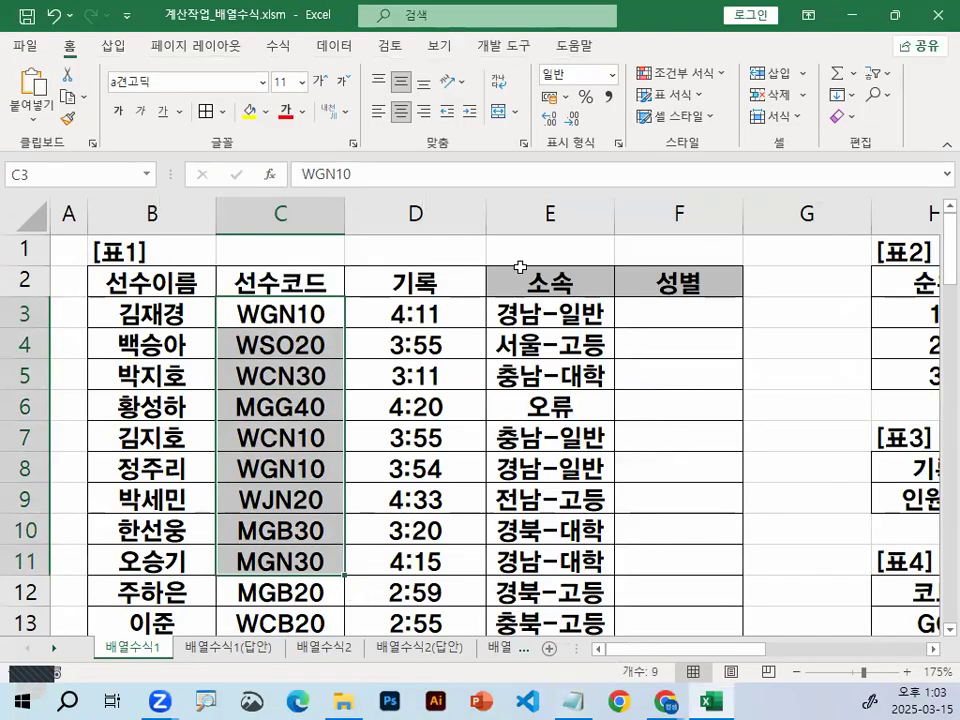
{"action": "left_click_drag", "start_coordinate": [312, 313], "coordinate": [285, 529]}
{"action": "left_click_drag", "start_coordinate": [289, 321], "coordinate": [266, 545]}
{"action": "scroll", "coordinate": [935, 649], "scroll_direction": "right", "scroll_amount": 4}
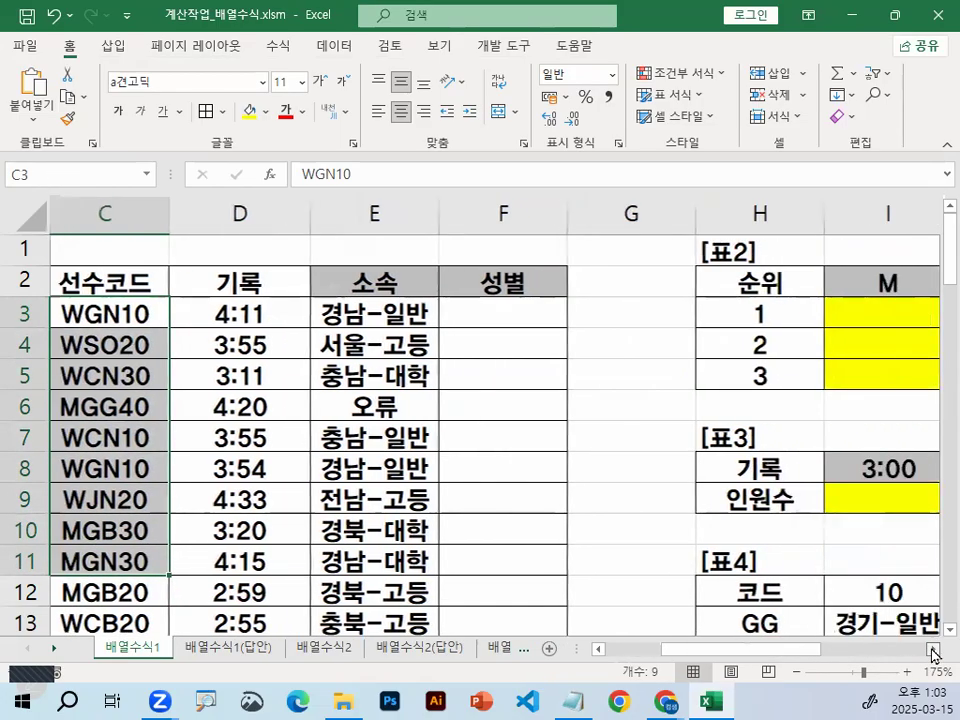
{"action": "left_click", "coordinate": [677, 324]}
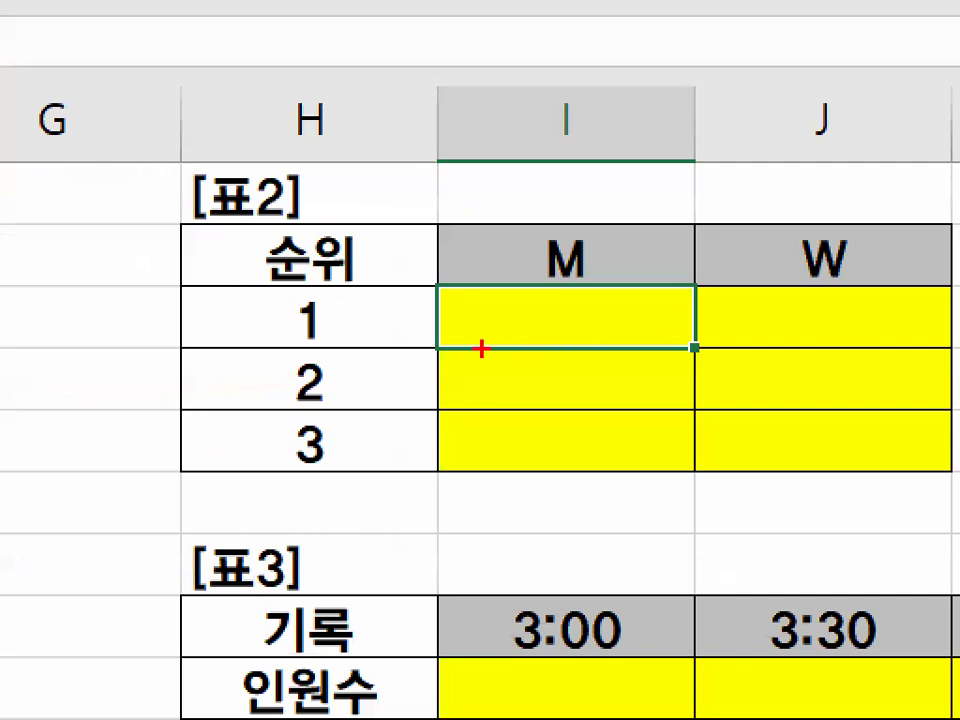
{"action": "mouse_move", "coordinate": [481, 348]}
{"action": "left_mouse_down"}
{"action": "mouse_move", "coordinate": [803, 348]}
{"action": "mouse_move", "coordinate": [816, 338]}
{"action": "left_mouse_up"}
{"action": "mouse_move", "coordinate": [880, 413]}
{"action": "left_mouse_down"}
{"action": "mouse_move", "coordinate": [884, 457]}
{"action": "mouse_move", "coordinate": [947, 352]}
{"action": "left_mouse_up"}
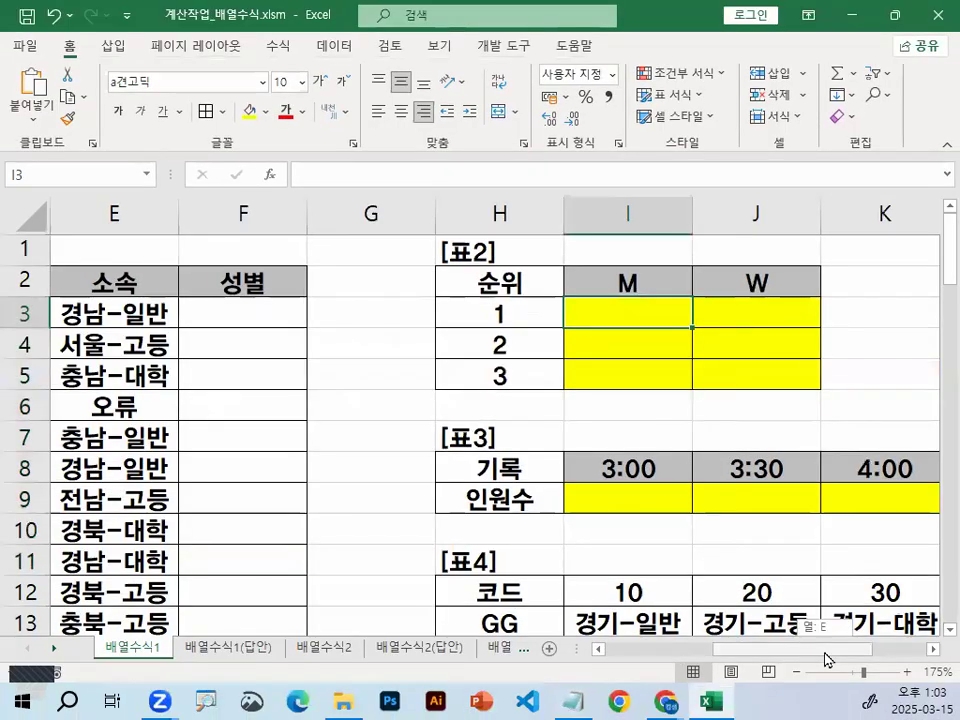
- Select the 선수코드 cells C3:C8 and the M heading in I2 to examine the comparison of the LEFT result with the gender
{"action": "scroll", "coordinate": [253, 404], "scroll_direction": "left", "scroll_amount": 3}
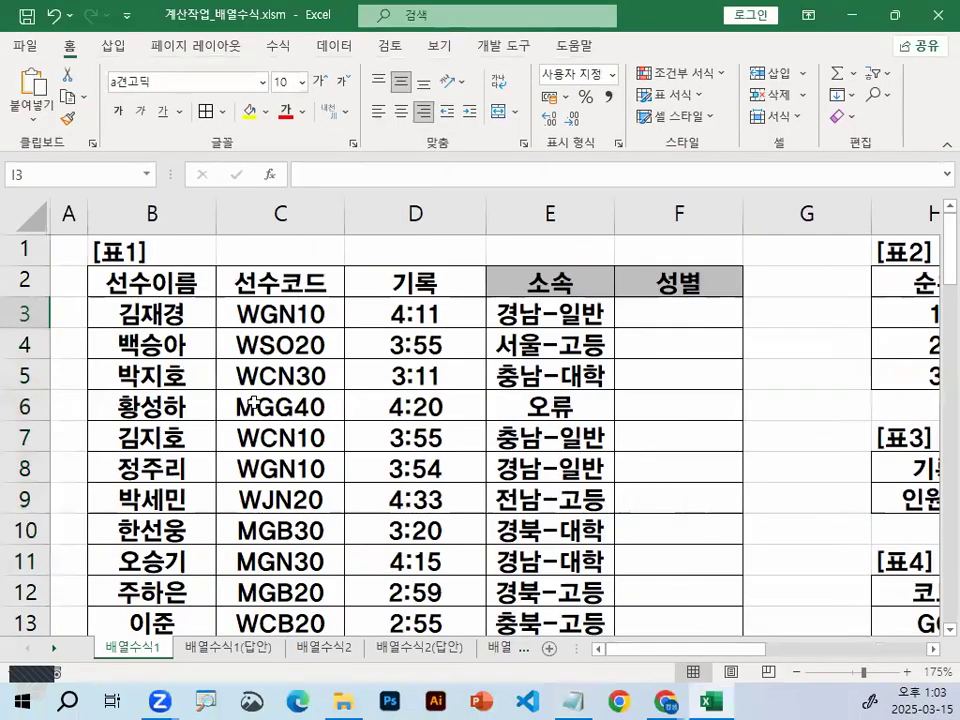
{"action": "left_click_drag", "start_coordinate": [279, 313], "coordinate": [279, 466]}
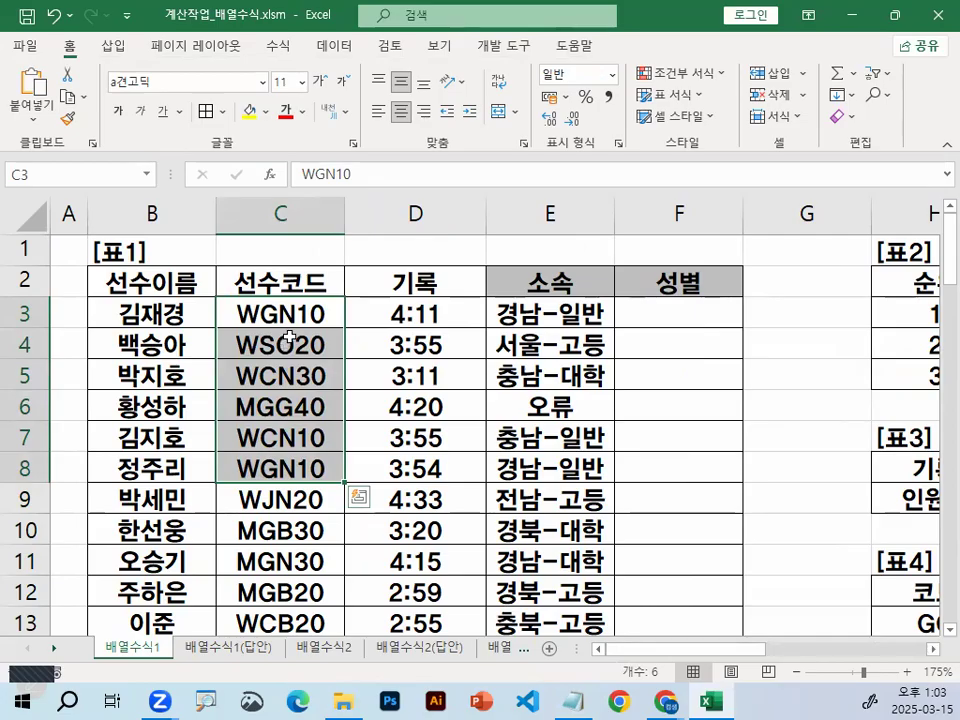
{"action": "left_click", "coordinate": [289, 336]}
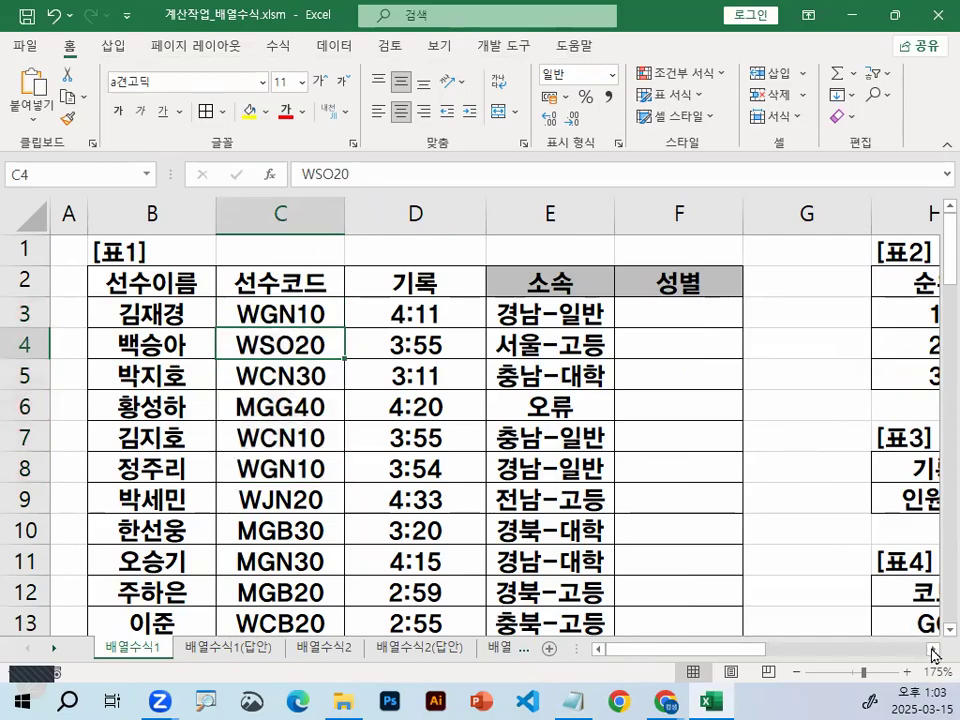
{"action": "scroll", "coordinate": [934, 655], "scroll_direction": "right", "scroll_amount": 4}
{"action": "left_click", "coordinate": [666, 289]}
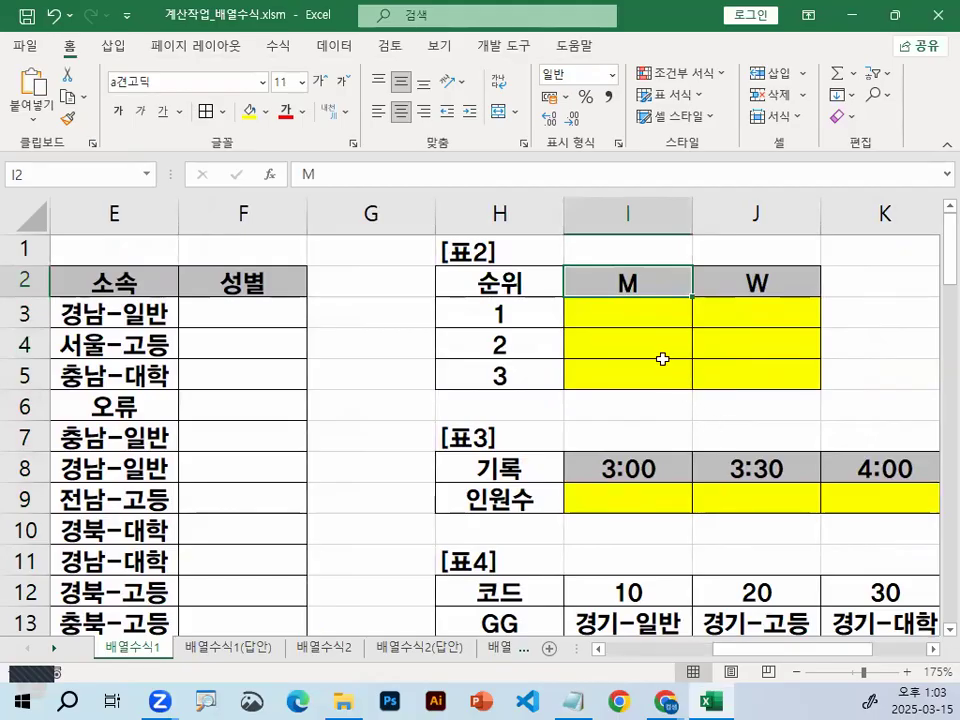
{"action": "mouse_move", "coordinate": [350, 258]}
{"action": "left_mouse_down"}
{"action": "mouse_move", "coordinate": [356, 321]}
{"action": "mouse_move", "coordinate": [399, 321]}
{"action": "mouse_move", "coordinate": [302, 300]}
{"action": "mouse_move", "coordinate": [433, 287]}
{"action": "mouse_move", "coordinate": [416, 336]}
{"action": "left_mouse_up"}
{"action": "mouse_move", "coordinate": [655, 287]}
{"action": "left_mouse_down"}
{"action": "mouse_move", "coordinate": [644, 299]}
{"action": "mouse_move", "coordinate": [658, 274]}
{"action": "mouse_move", "coordinate": [640, 296]}
{"action": "left_mouse_up"}
{"action": "mouse_move", "coordinate": [548, 283]}
{"action": "left_mouse_down"}
{"action": "mouse_move", "coordinate": [512, 283]}
{"action": "mouse_move", "coordinate": [545, 293]}
{"action": "left_mouse_up"}
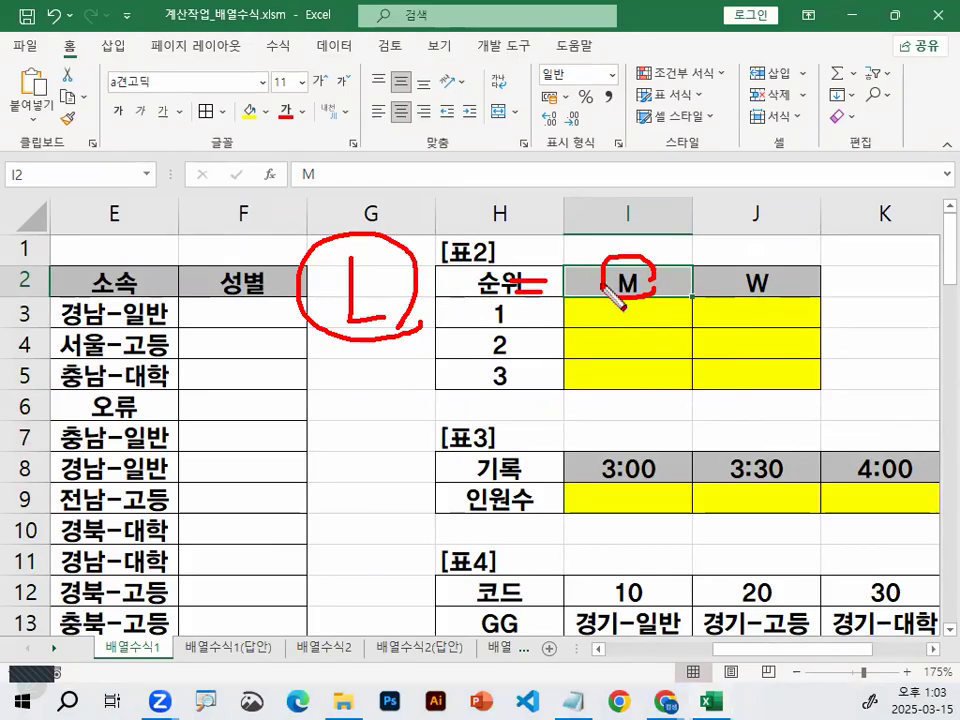
{"action": "left_click_drag", "start_coordinate": [567, 209], "coordinate": [650, 153]}
{"action": "key", "text": "Escape"}
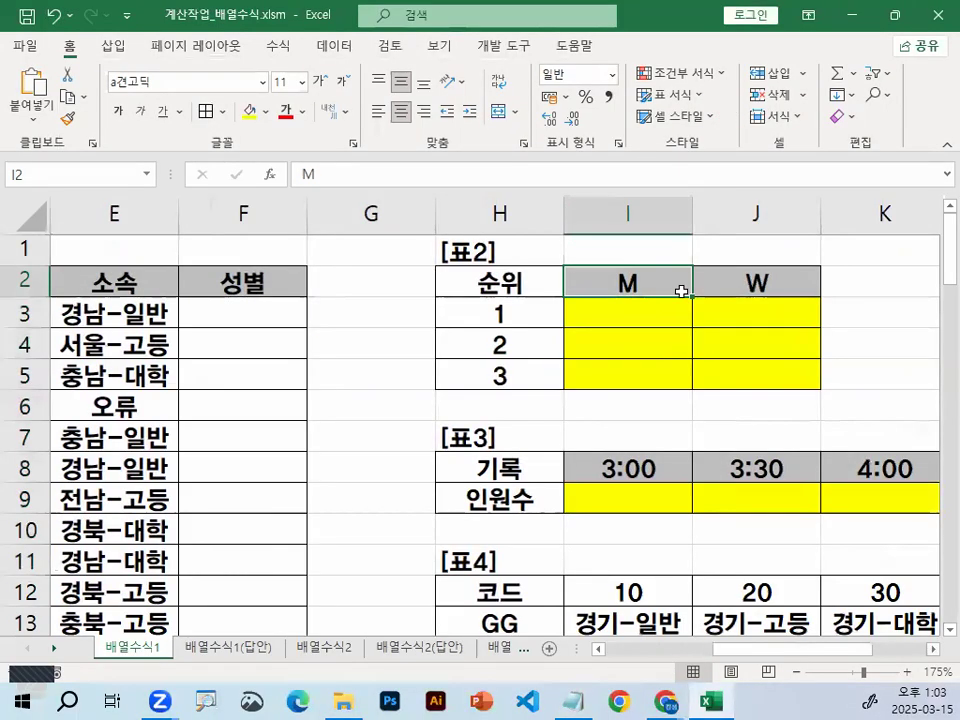
- Switch to the notes and highlight the line 계산범위 : 기록범위
{"action": "key", "text": "alt+Tab"}
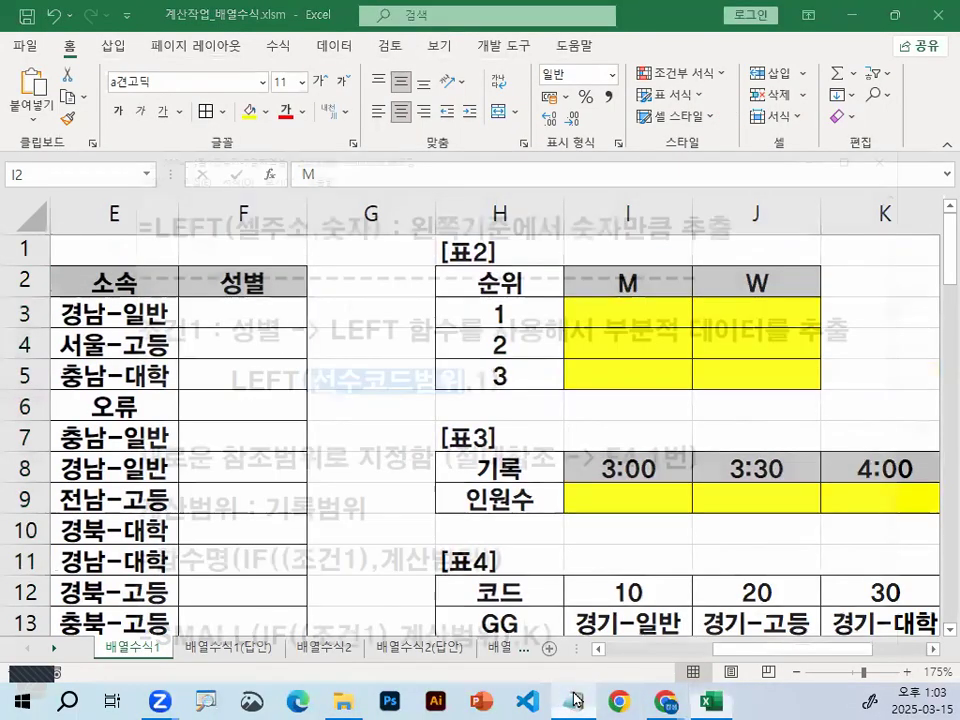
{"action": "scroll", "coordinate": [46, 430], "scroll_direction": "down", "scroll_amount": 1}
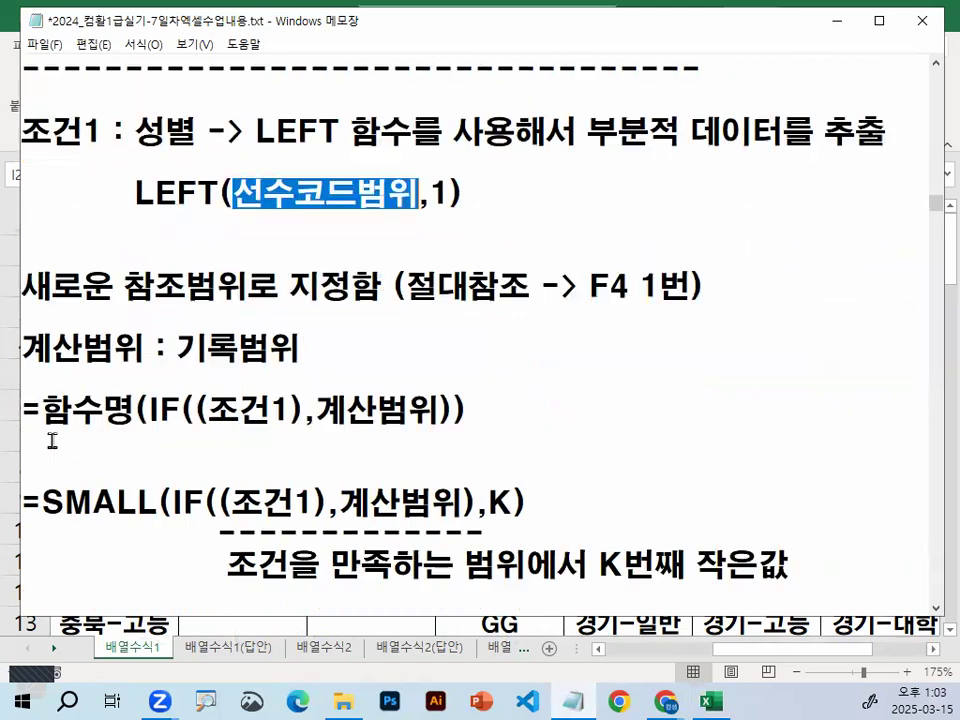
{"action": "left_click_drag", "start_coordinate": [27, 350], "coordinate": [316, 347]}
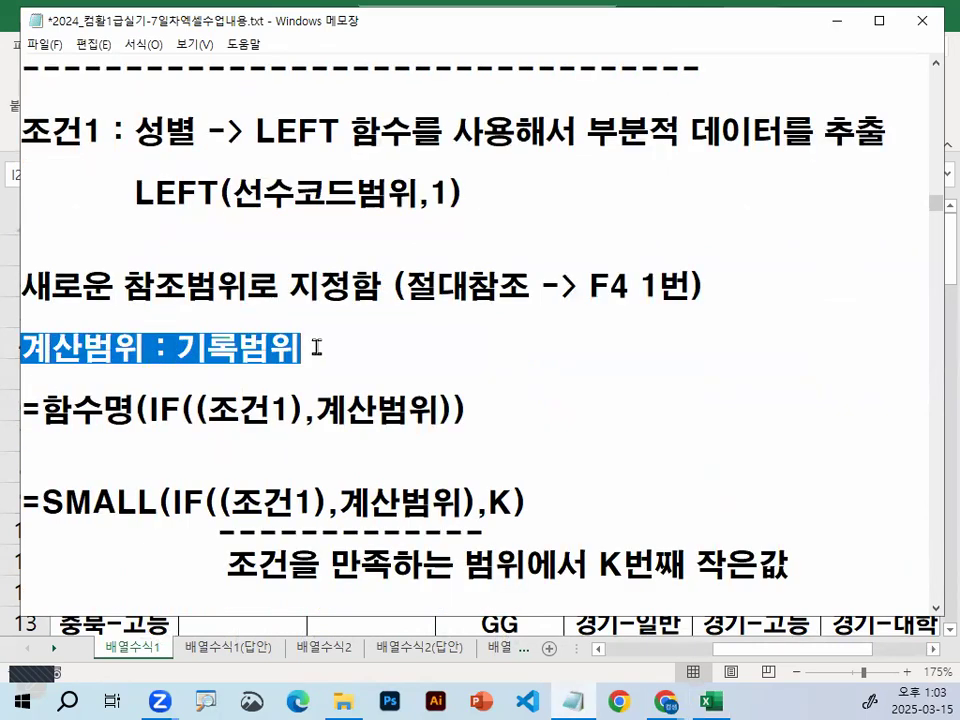
- Insert several blank lines below =함수명(IF((조건1),계산범위)) in the notes
{"action": "left_click", "coordinate": [147, 446]}
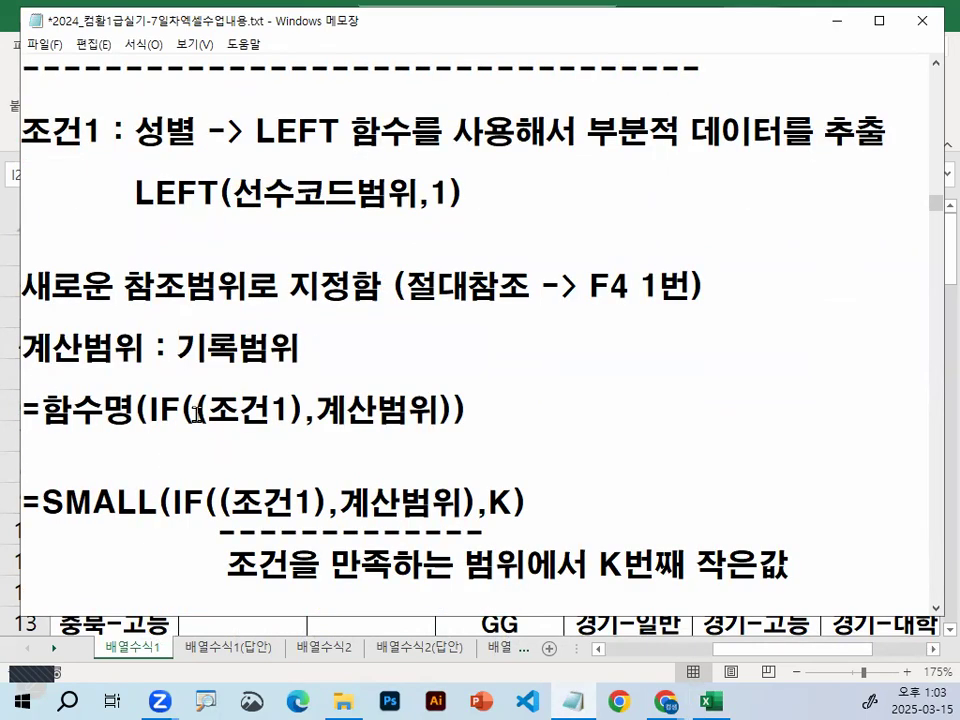
{"action": "key", "text": "Return"}
{"action": "key", "text": "Return"}
{"action": "key", "text": "Return"}
{"action": "key", "text": "Return"}
{"action": "key", "text": "Return"}
{"action": "key", "text": "Return"}
{"action": "key", "text": "Return"}
{"action": "key", "text": "Return"}
{"action": "key", "text": "Return"}
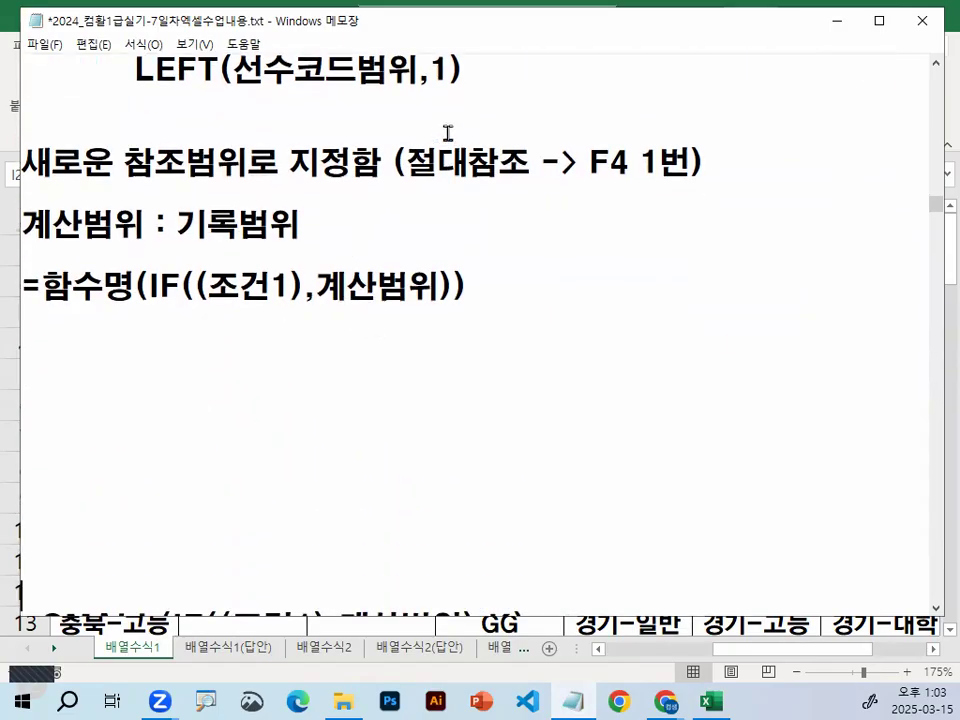
- Examine the nested parentheses, 조건1 and 계산범위 in =함수명(IF((조건1),계산범위)), relating 계산범위 to 기록범위
{"action": "mouse_move", "coordinate": [43, 306]}
{"action": "left_mouse_down"}
{"action": "mouse_move", "coordinate": [176, 304]}
{"action": "mouse_move", "coordinate": [212, 280]}
{"action": "left_mouse_up"}
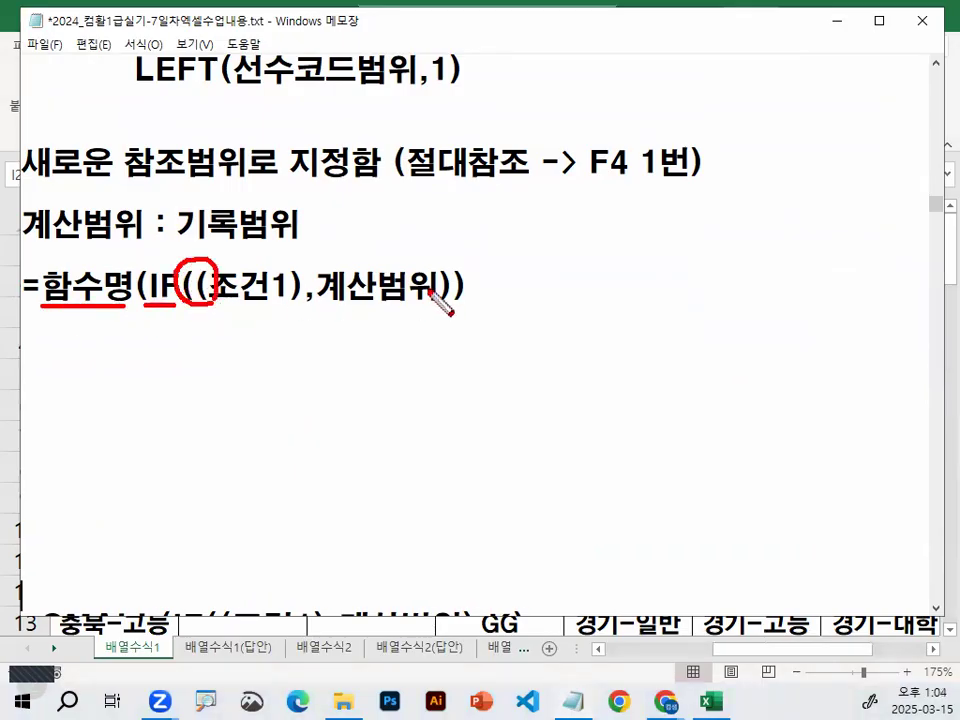
{"action": "mouse_move", "coordinate": [480, 300]}
{"action": "left_mouse_down"}
{"action": "mouse_move", "coordinate": [462, 258]}
{"action": "mouse_move", "coordinate": [480, 293]}
{"action": "left_mouse_up"}
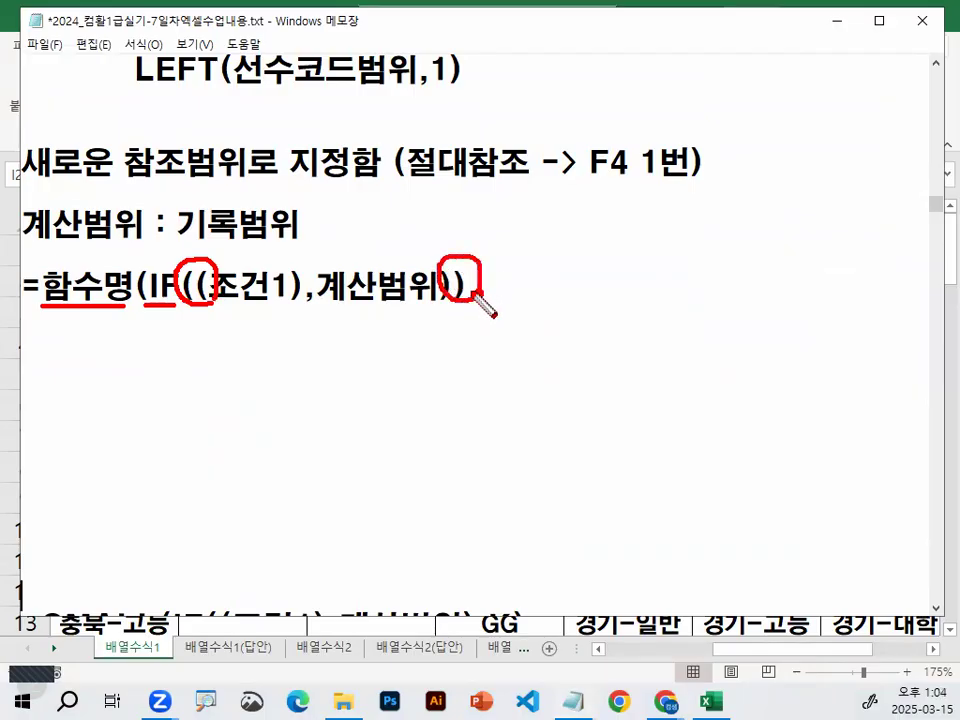
{"action": "key", "text": "Escape"}
{"action": "mouse_move", "coordinate": [207, 287]}
{"action": "left_mouse_down"}
{"action": "mouse_move", "coordinate": [301, 285]}
{"action": "mouse_move", "coordinate": [343, 307]}
{"action": "mouse_move", "coordinate": [430, 307]}
{"action": "left_mouse_up"}
{"action": "left_click", "coordinate": [331, 289]}
{"action": "key", "text": "ctrl+2"}
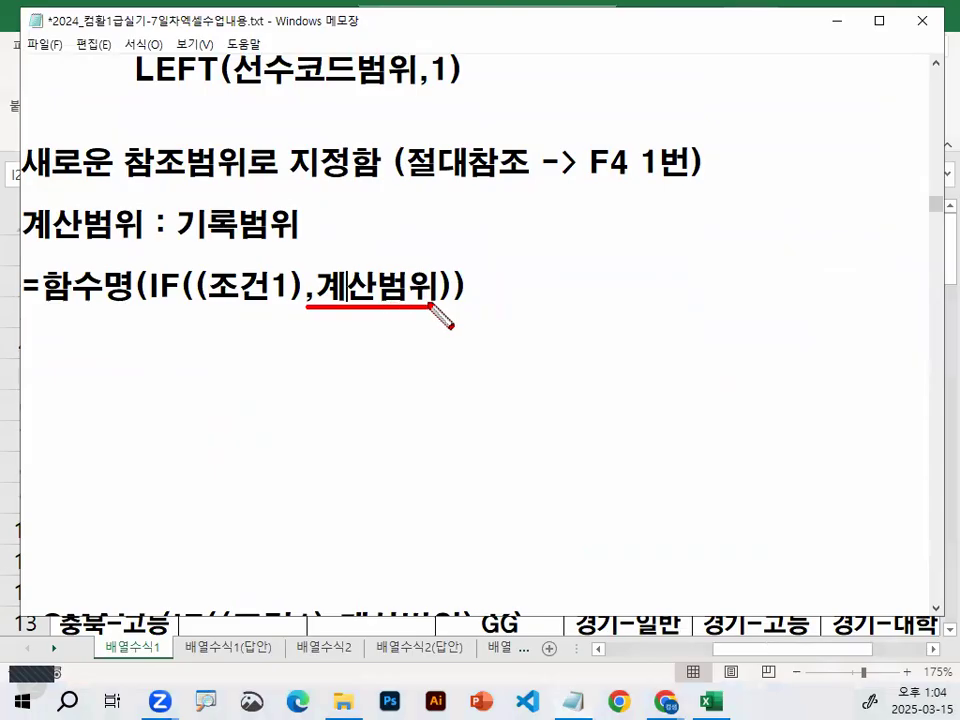
{"action": "mouse_move", "coordinate": [348, 298]}
{"action": "left_mouse_down"}
{"action": "mouse_move", "coordinate": [362, 262]}
{"action": "mouse_move", "coordinate": [370, 300]}
{"action": "left_mouse_up"}
{"action": "left_click_drag", "start_coordinate": [185, 238], "coordinate": [284, 242]}
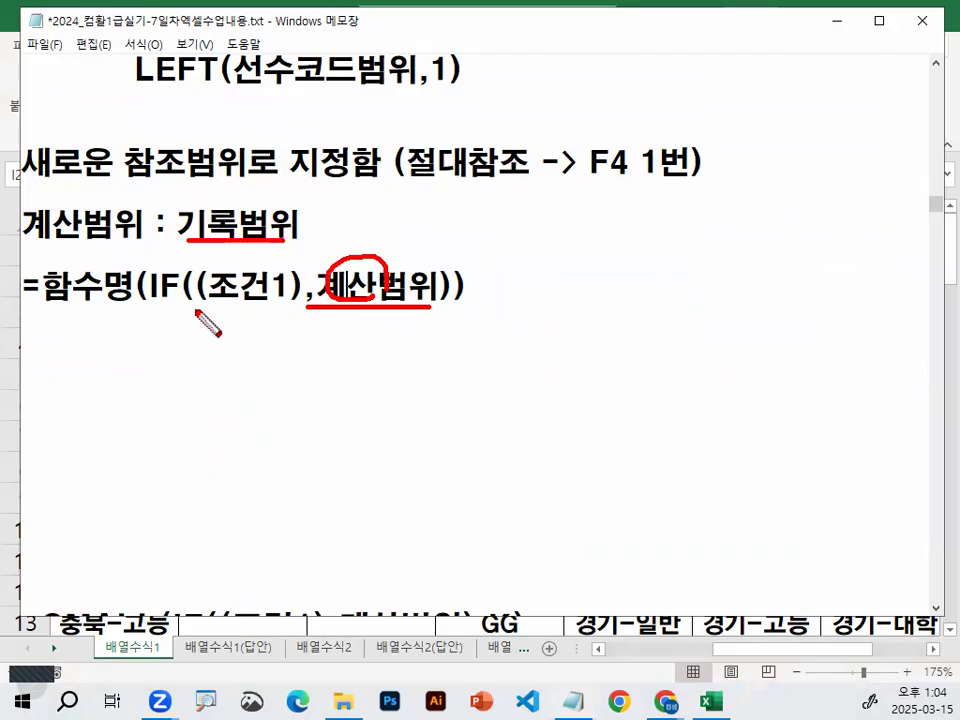
- Remove the extra blank lines between the 함수명 formula and the SMALL formula in the notes
{"action": "key", "text": "Escape"}
{"action": "key", "text": "Delete"}
{"action": "key", "text": "Delete"}
{"action": "key", "text": "Delete"}
{"action": "key", "text": "Delete"}
{"action": "key", "text": "Delete"}
{"action": "key", "text": "Delete"}
{"action": "key", "text": "Delete"}
{"action": "key", "text": "Delete"}
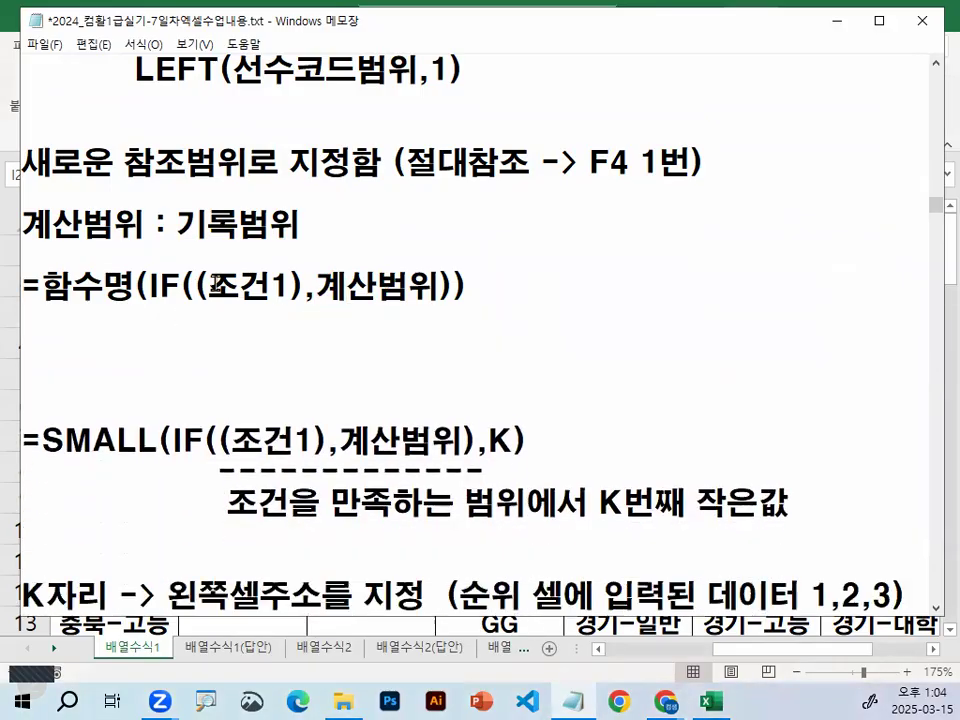
- Insert several blank lines below the note 조건을 만족하는 범위에서 K번째 작은값
{"action": "key", "text": "Return"}
{"action": "key", "text": "Return"}
{"action": "key", "text": "Return"}
{"action": "key", "text": "Return"}
{"action": "key", "text": "Return"}
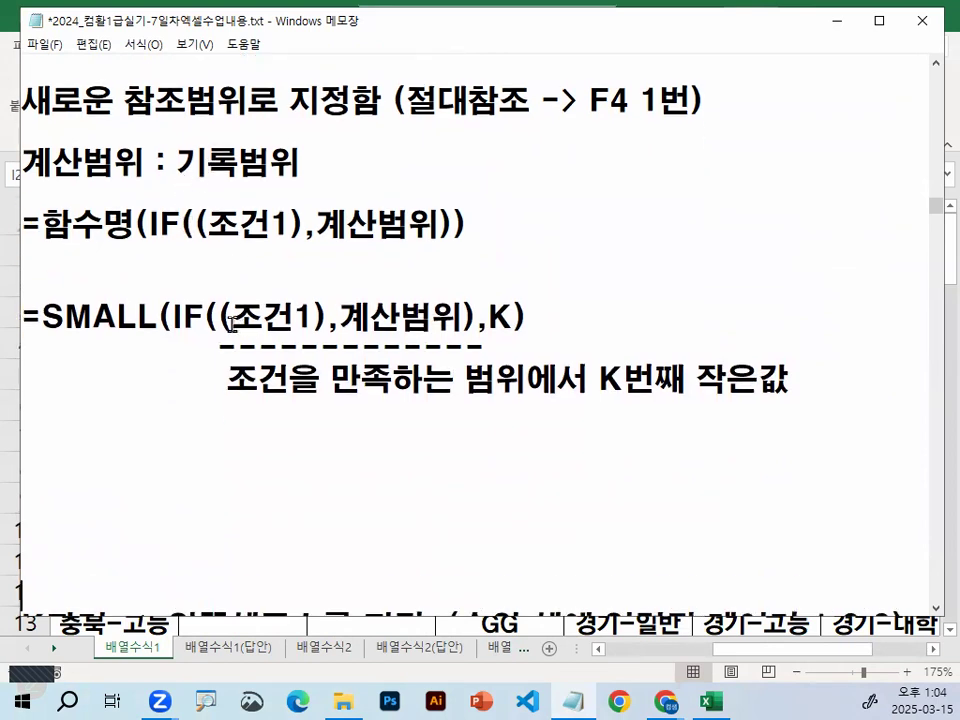
- Examine the opening parentheses and the 조건1 argument in =SMALL(IF((조건1),계산범위),K)
{"action": "key", "text": "ctrl+2"}
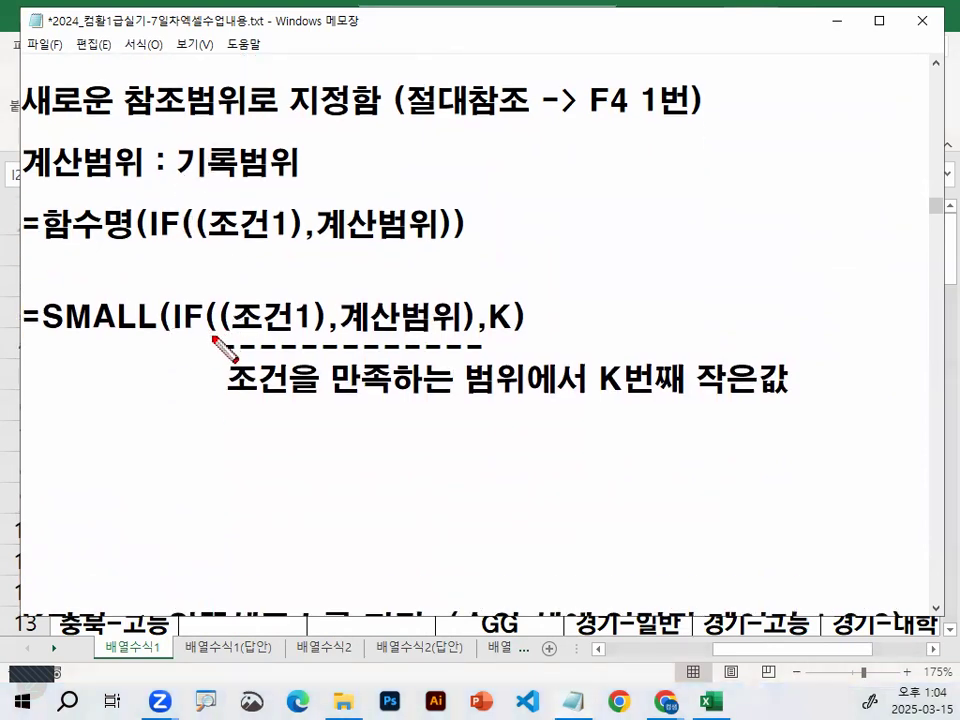
{"action": "left_click_drag", "start_coordinate": [205, 338], "coordinate": [228, 337]}
{"action": "mouse_move", "coordinate": [222, 292]}
{"action": "left_mouse_down"}
{"action": "mouse_move", "coordinate": [230, 302]}
{"action": "mouse_move", "coordinate": [245, 258]}
{"action": "left_mouse_up"}
{"action": "mouse_move", "coordinate": [314, 336]}
{"action": "left_mouse_down"}
{"action": "mouse_move", "coordinate": [242, 322]}
{"action": "mouse_move", "coordinate": [276, 283]}
{"action": "mouse_move", "coordinate": [320, 320]}
{"action": "left_mouse_up"}
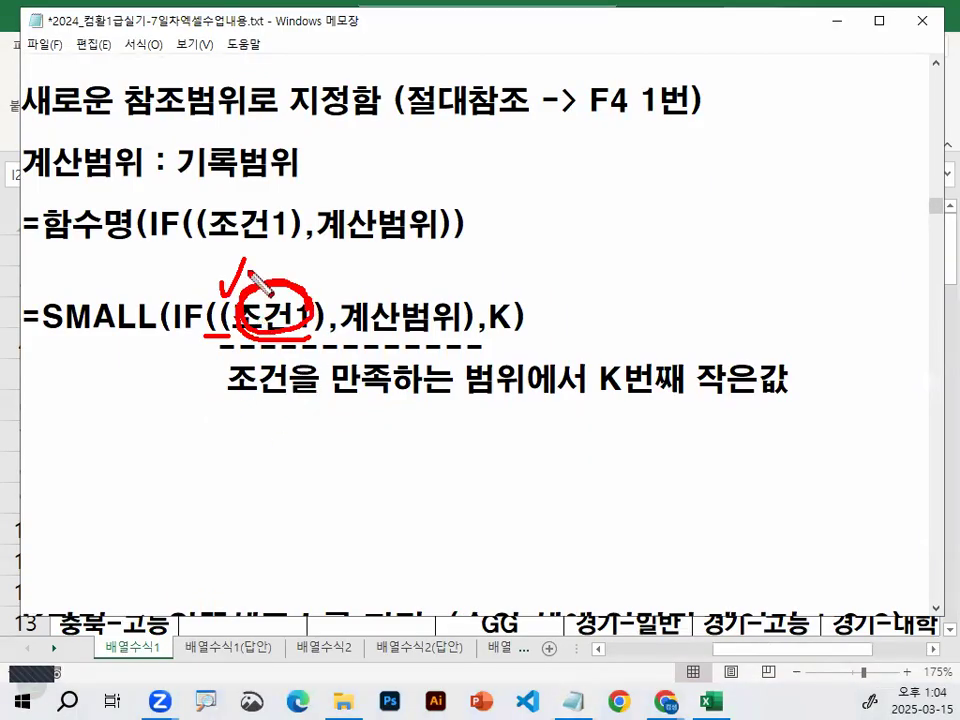
{"action": "key", "text": "Escape"}
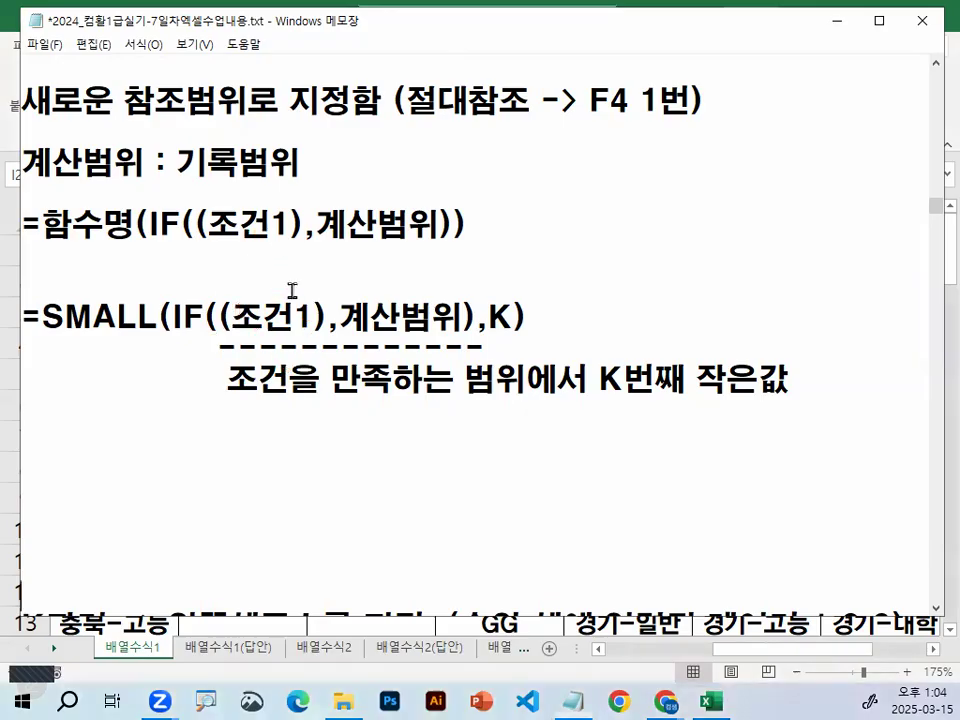
- Return to the Excel sheet and examine the M heading in I2 of 표2 as the comparison cell
{"action": "left_click", "coordinate": [836, 20]}
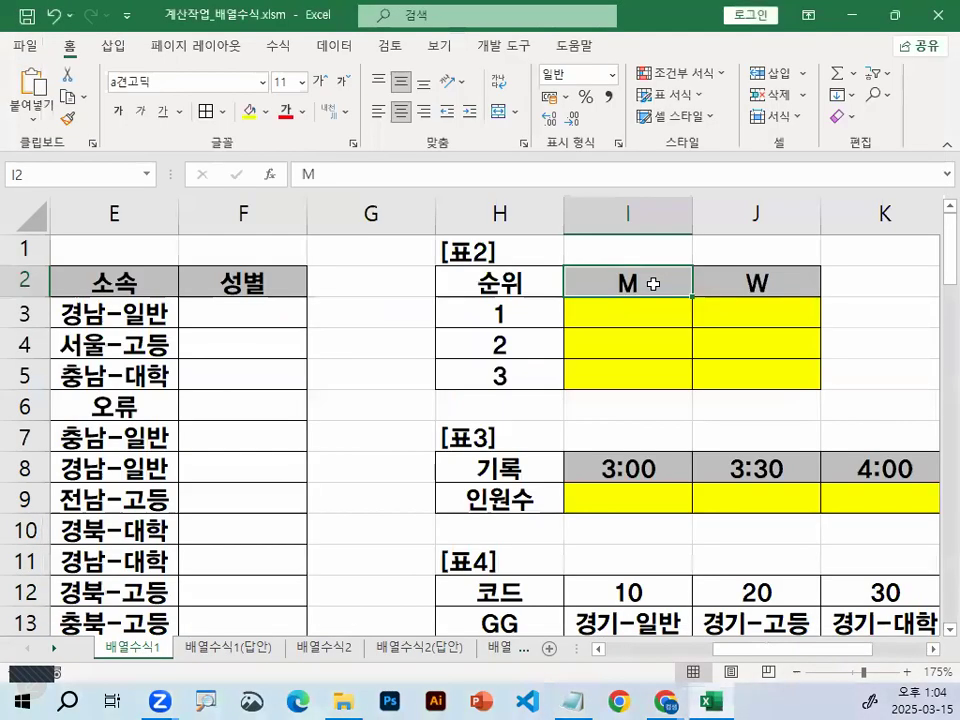
{"action": "left_click_drag", "start_coordinate": [644, 280], "coordinate": [652, 287]}
{"action": "key", "text": "Escape"}
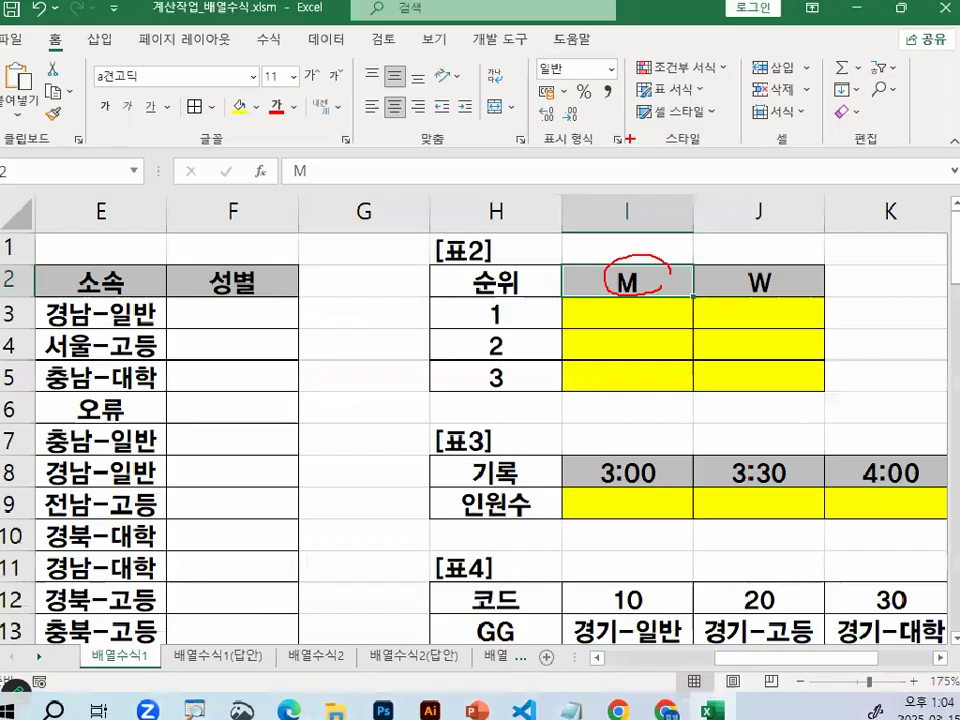
- Switch to the Notepad notes and examine the 계산범위 argument of the SMALL formula against the 기록범위 note
{"action": "left_click", "coordinate": [572, 702]}
{"action": "left_click_drag", "start_coordinate": [233, 320], "coordinate": [454, 317]}
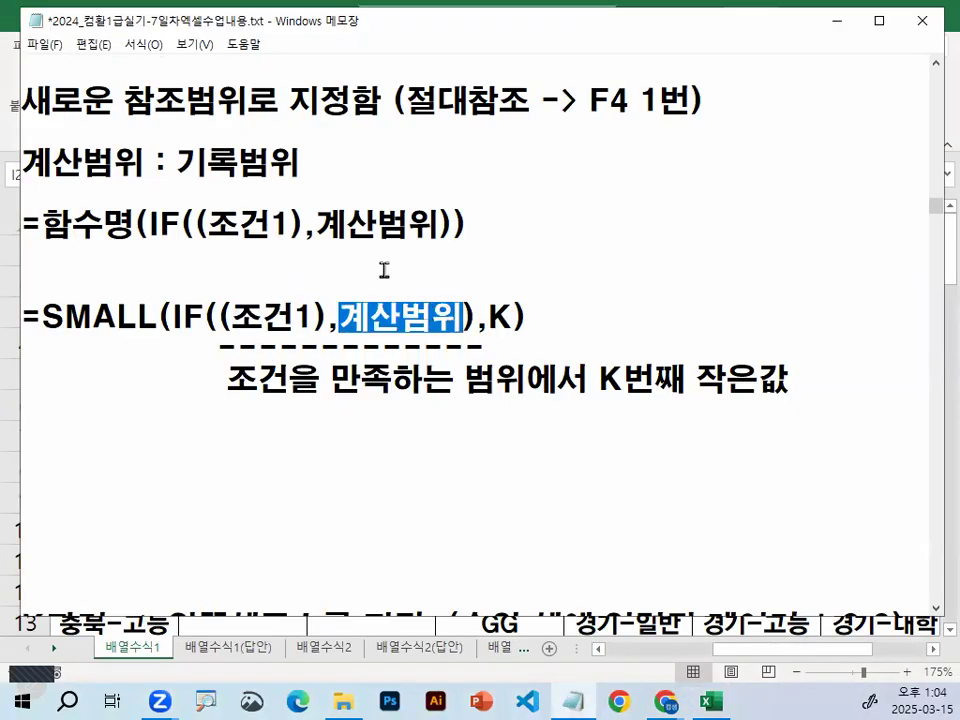
{"action": "left_click_drag", "start_coordinate": [178, 161], "coordinate": [324, 165]}
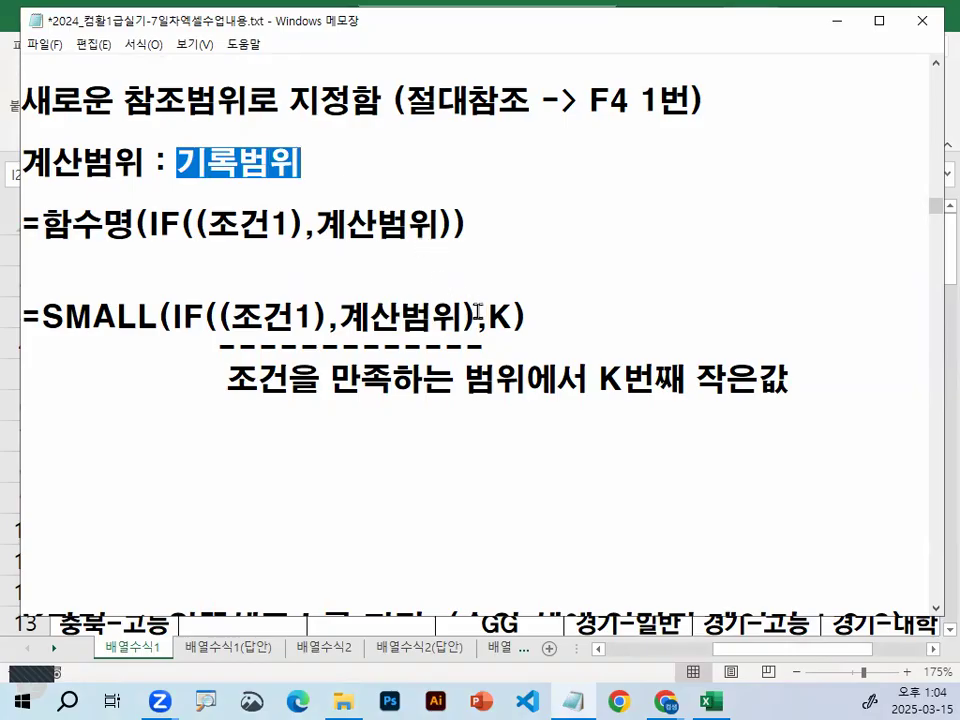
- Remove the K argument, leaving =SMALL(IF((조건1),계산범위)), and temporarily mark SMALL and its opening and closing parentheses
{"action": "left_click_drag", "start_coordinate": [476, 316], "coordinate": [543, 318]}
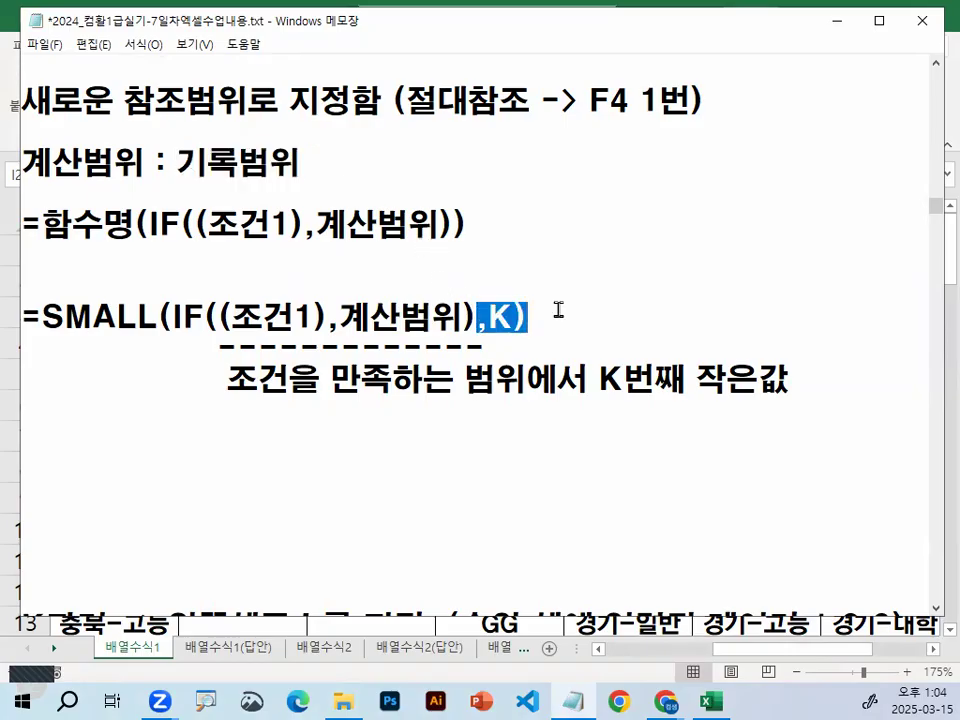
{"action": "type", "text": ")"}
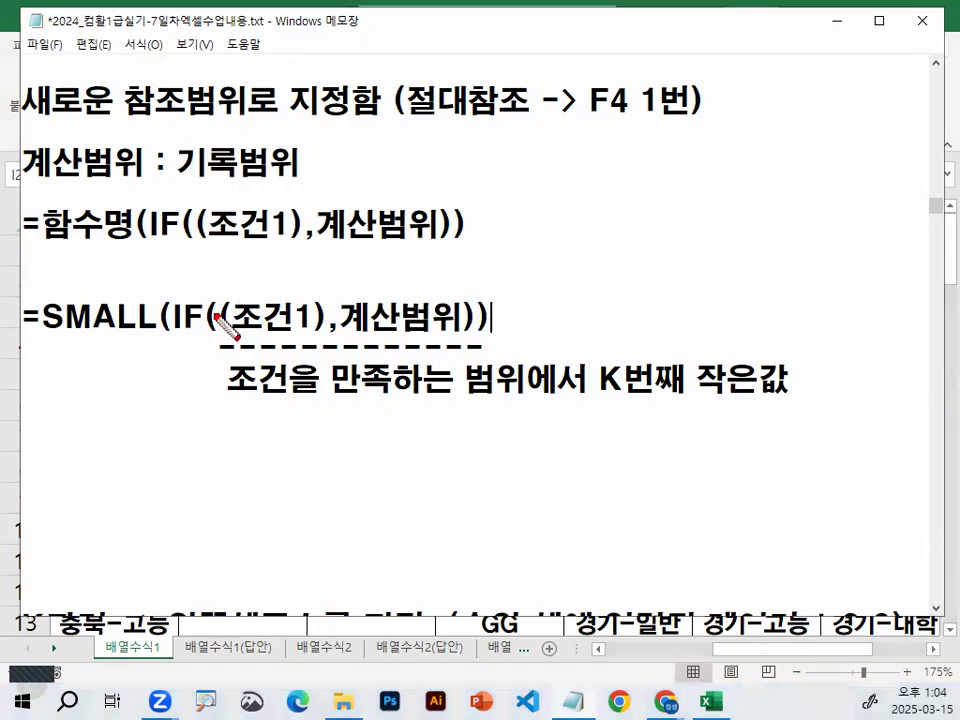
{"action": "mouse_move", "coordinate": [228, 300]}
{"action": "left_mouse_down"}
{"action": "mouse_move", "coordinate": [238, 314]}
{"action": "mouse_move", "coordinate": [232, 300]}
{"action": "left_mouse_up"}
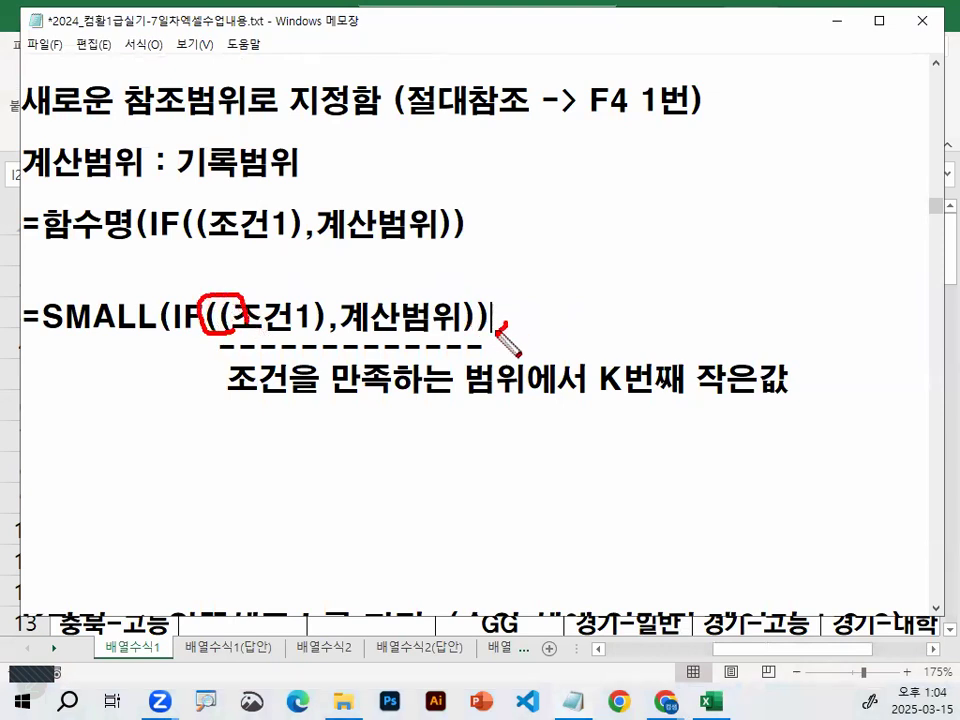
{"action": "left_click_drag", "start_coordinate": [503, 292], "coordinate": [508, 306]}
{"action": "left_click_drag", "start_coordinate": [45, 336], "coordinate": [113, 337]}
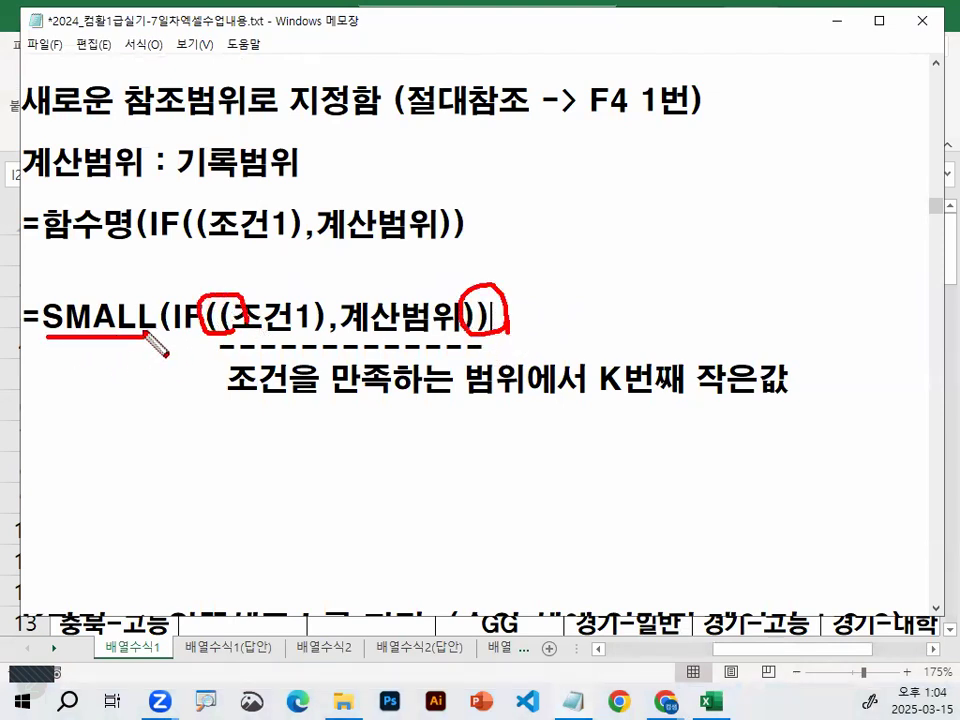
{"action": "key", "text": "Escape"}
- Examine K in the =SMALL(범위,K) syntax note, plus the 조건1 and 계산범위 arguments of the SMALL formula
{"action": "scroll", "coordinate": [218, 380], "scroll_direction": "up", "scroll_amount": 2}
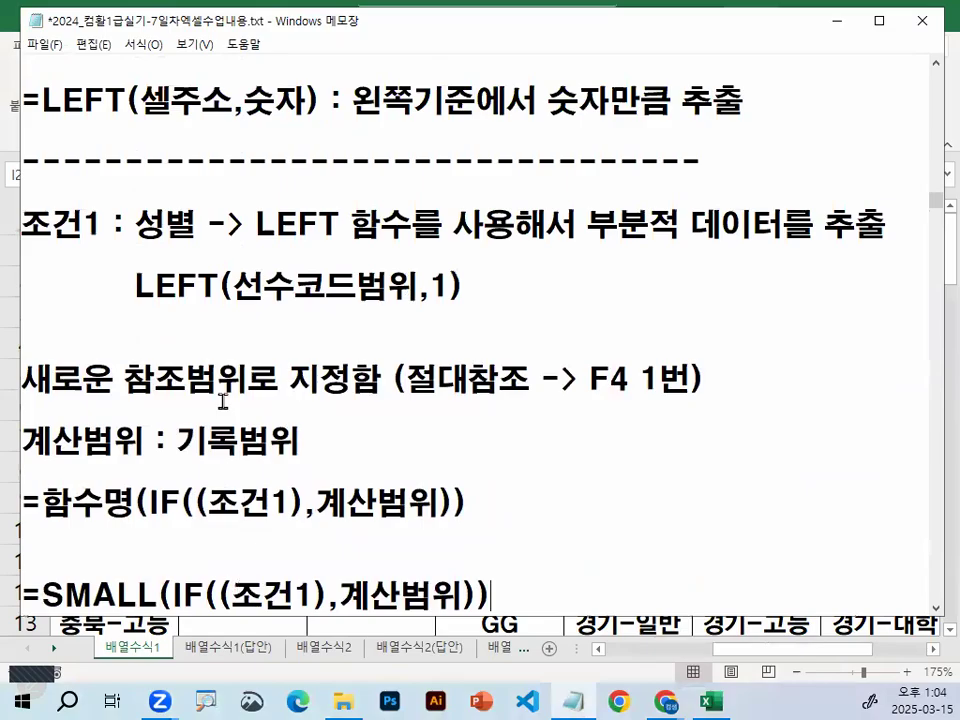
{"action": "scroll", "coordinate": [223, 401], "scroll_direction": "up", "scroll_amount": 1}
{"action": "double_click", "coordinate": [254, 226]}
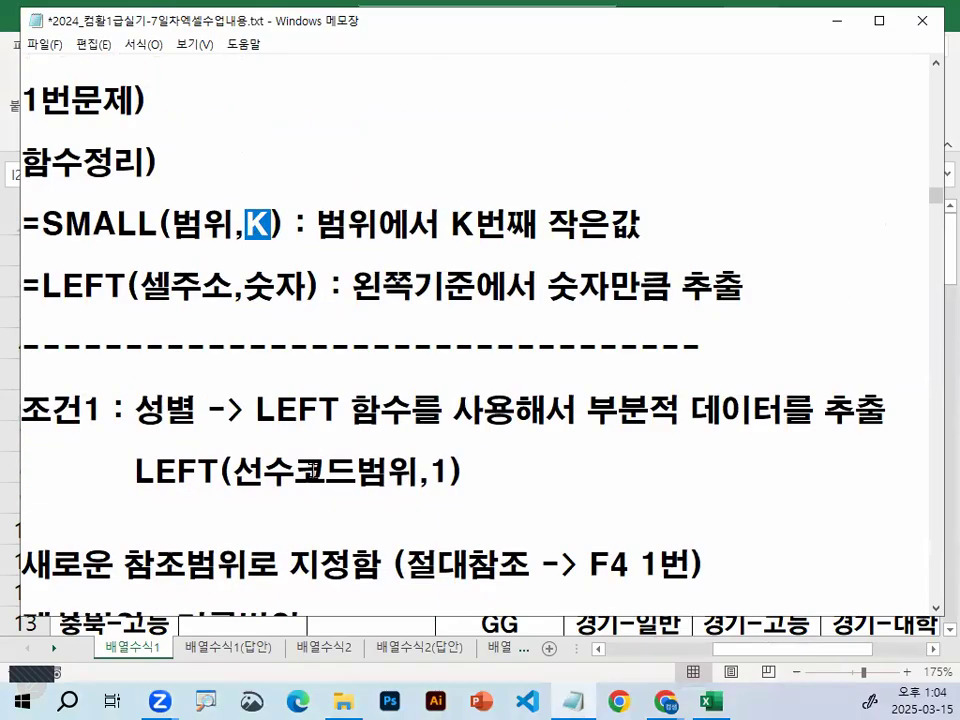
{"action": "scroll", "coordinate": [311, 474], "scroll_direction": "down", "scroll_amount": 3}
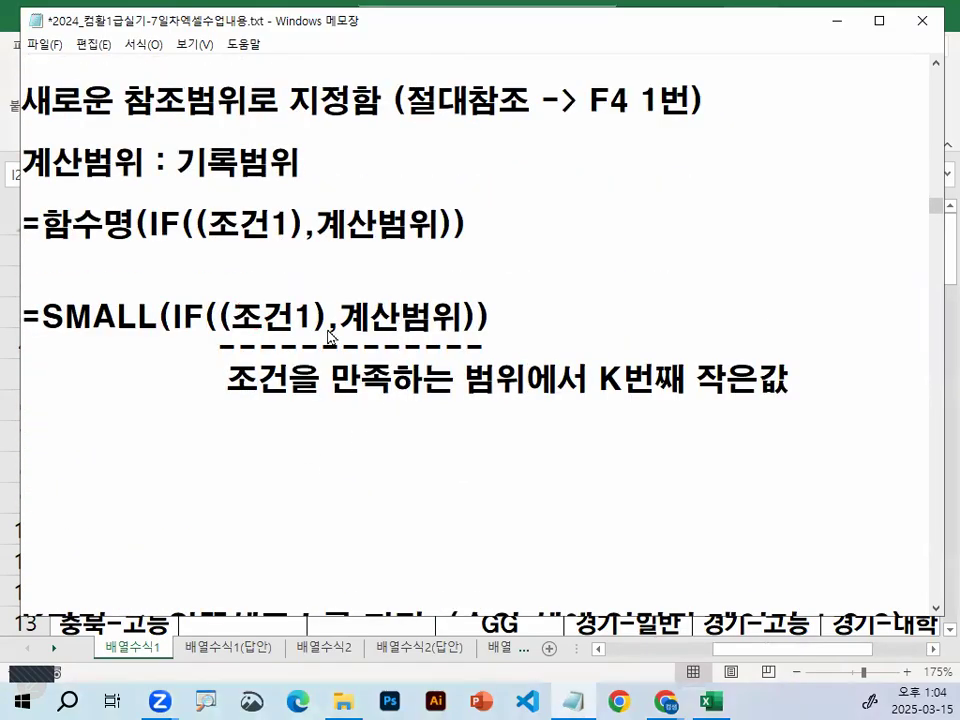
{"action": "left_click_drag", "start_coordinate": [233, 337], "coordinate": [302, 338]}
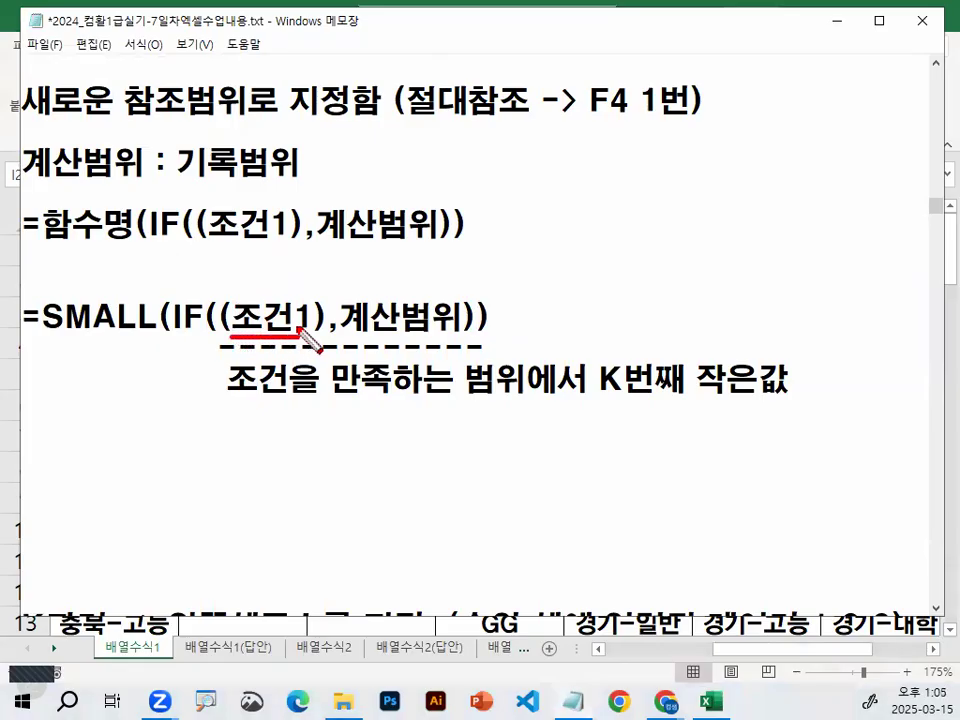
{"action": "left_click_drag", "start_coordinate": [256, 283], "coordinate": [279, 242]}
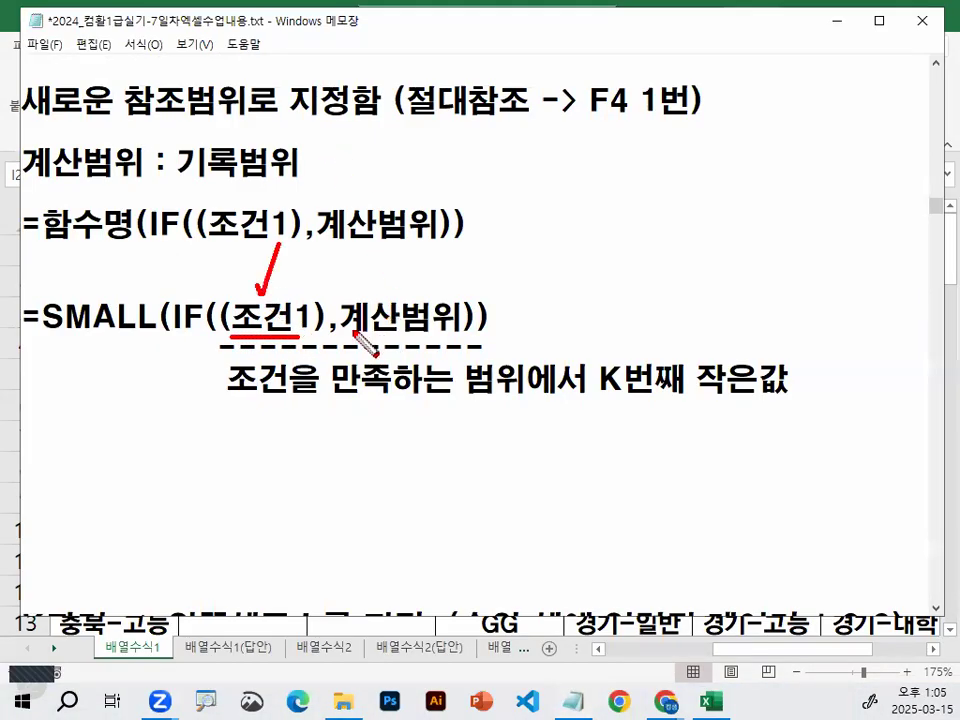
{"action": "left_click_drag", "start_coordinate": [356, 335], "coordinate": [455, 329]}
- Sketch a column of five circles with arcs beside the SMALL formula to illustrate the values meeting the condition
{"action": "left_click_drag", "start_coordinate": [645, 153], "coordinate": [664, 170]}
{"action": "mouse_move", "coordinate": [650, 236]}
{"action": "left_mouse_down"}
{"action": "mouse_move", "coordinate": [632, 250]}
{"action": "mouse_move", "coordinate": [645, 236]}
{"action": "left_mouse_up"}
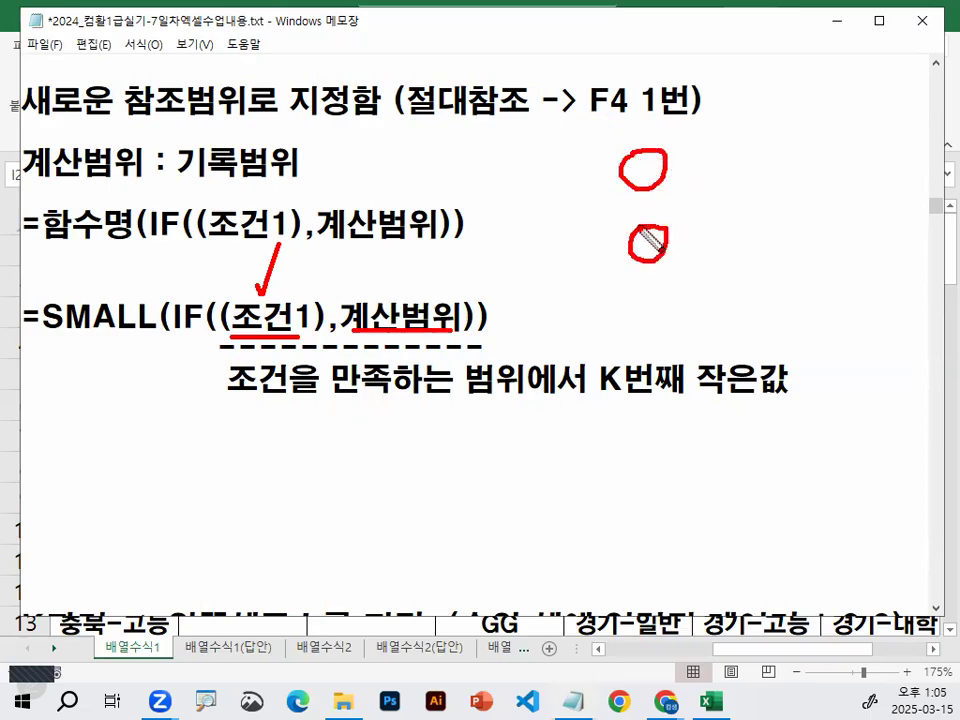
{"action": "mouse_move", "coordinate": [658, 304]}
{"action": "left_mouse_down"}
{"action": "mouse_move", "coordinate": [660, 337]}
{"action": "mouse_move", "coordinate": [645, 306]}
{"action": "left_mouse_up"}
{"action": "mouse_move", "coordinate": [665, 372]}
{"action": "left_mouse_down"}
{"action": "mouse_move", "coordinate": [677, 396]}
{"action": "mouse_move", "coordinate": [668, 370]}
{"action": "left_mouse_up"}
{"action": "mouse_move", "coordinate": [668, 452]}
{"action": "left_mouse_down"}
{"action": "mouse_move", "coordinate": [690, 471]}
{"action": "mouse_move", "coordinate": [655, 447]}
{"action": "left_mouse_up"}
{"action": "left_click_drag", "start_coordinate": [737, 186], "coordinate": [699, 482]}
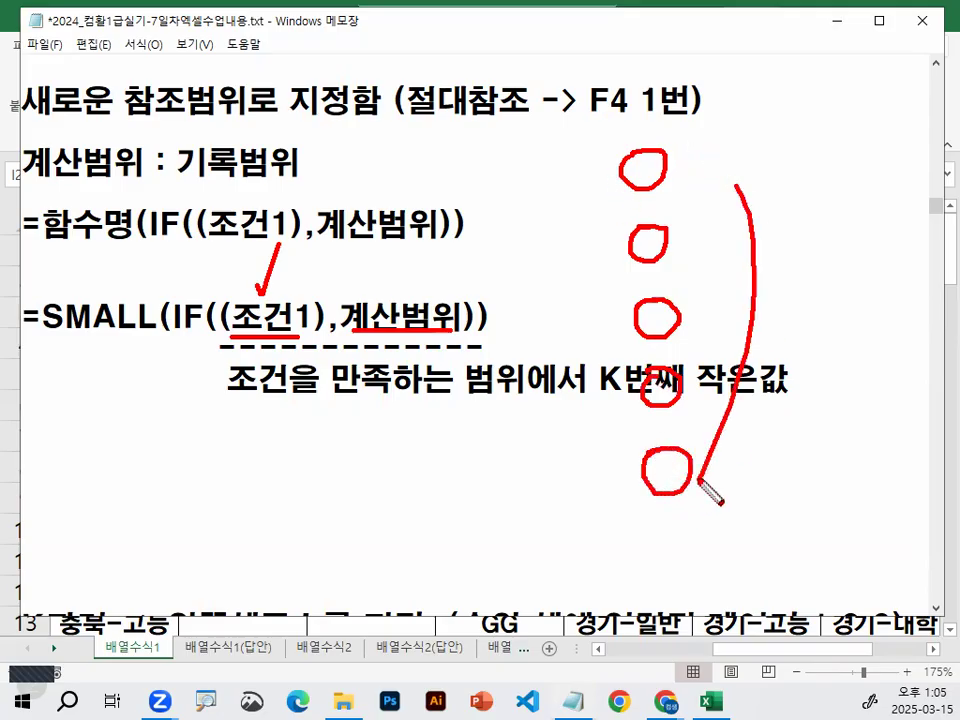
{"action": "left_click_drag", "start_coordinate": [680, 158], "coordinate": [718, 157]}
{"action": "left_click_drag", "start_coordinate": [770, 188], "coordinate": [770, 424]}
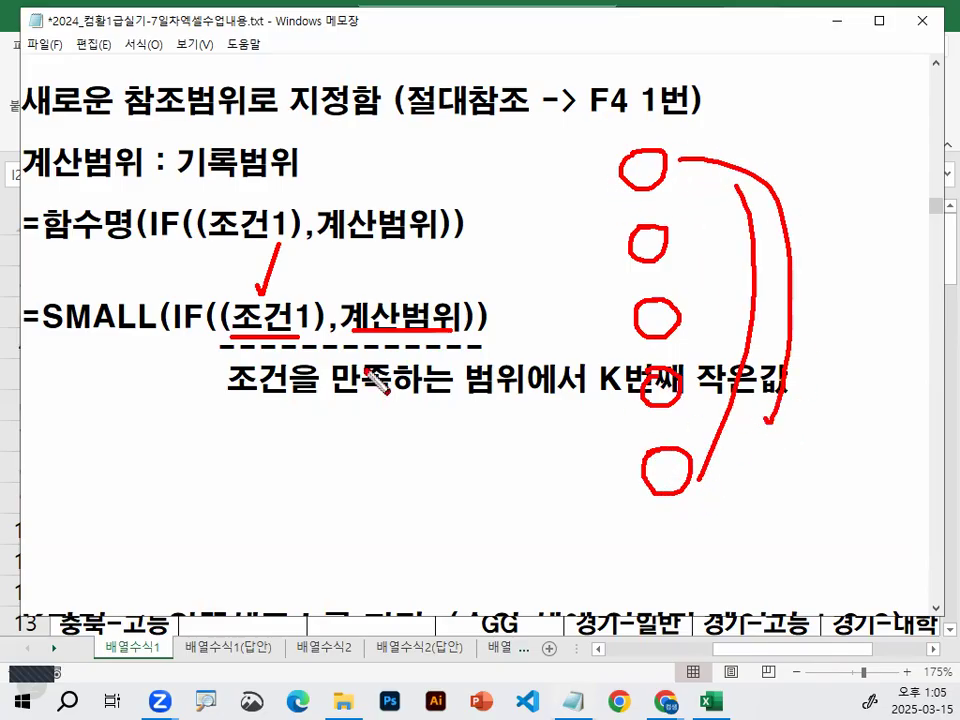
- Underline SMALL, write "K ?" below the formula and circle its closing parentheses, then clear the annotations
{"action": "left_click_drag", "start_coordinate": [42, 329], "coordinate": [160, 330]}
{"action": "left_click_drag", "start_coordinate": [318, 424], "coordinate": [318, 512]}
{"action": "mouse_move", "coordinate": [368, 432]}
{"action": "left_mouse_down"}
{"action": "mouse_move", "coordinate": [332, 456]}
{"action": "mouse_move", "coordinate": [385, 493]}
{"action": "left_mouse_up"}
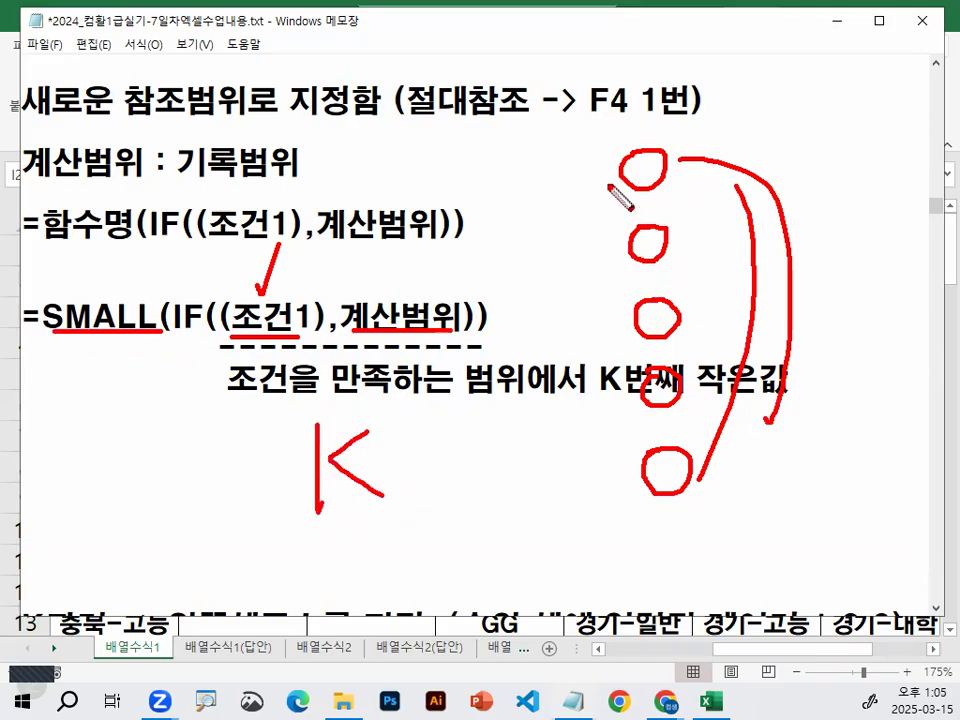
{"action": "left_click_drag", "start_coordinate": [606, 183], "coordinate": [588, 458]}
{"action": "mouse_move", "coordinate": [466, 448]}
{"action": "left_mouse_down"}
{"action": "mouse_move", "coordinate": [481, 428]}
{"action": "mouse_move", "coordinate": [485, 478]}
{"action": "left_mouse_up"}
{"action": "left_click", "coordinate": [484, 493]}
{"action": "mouse_move", "coordinate": [491, 328]}
{"action": "left_mouse_down"}
{"action": "mouse_move", "coordinate": [516, 323]}
{"action": "mouse_move", "coordinate": [466, 312]}
{"action": "mouse_move", "coordinate": [514, 327]}
{"action": "left_mouse_up"}
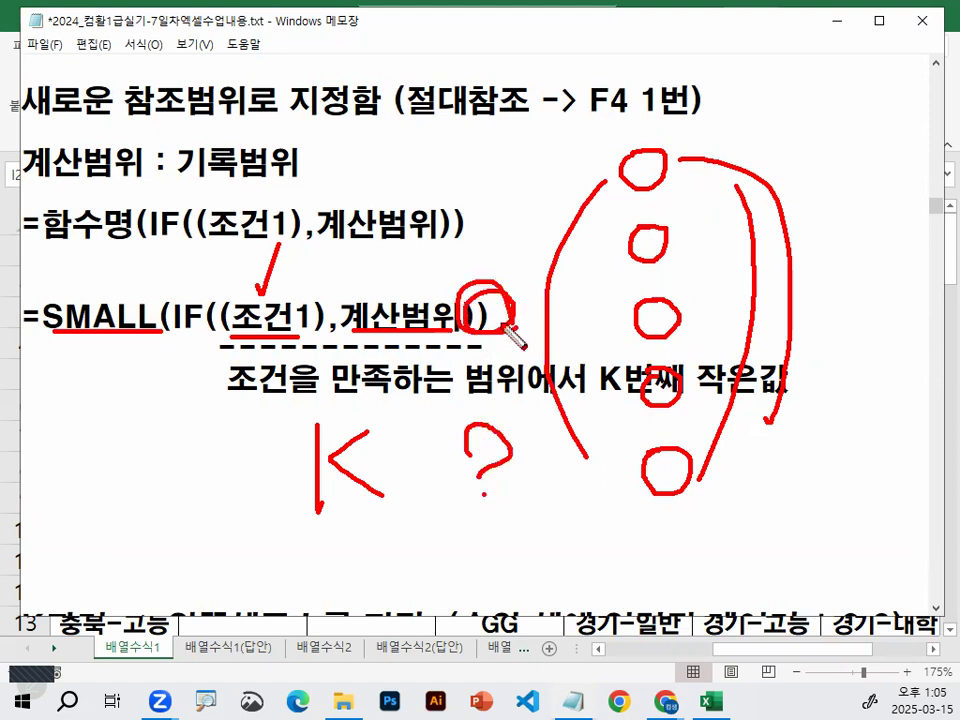
{"action": "key", "text": "Escape"}
- Add the K argument back so the notes formula reads =SMALL(IF((조건1),계산범위),K)
{"action": "left_click_drag", "start_coordinate": [40, 311], "coordinate": [136, 318]}
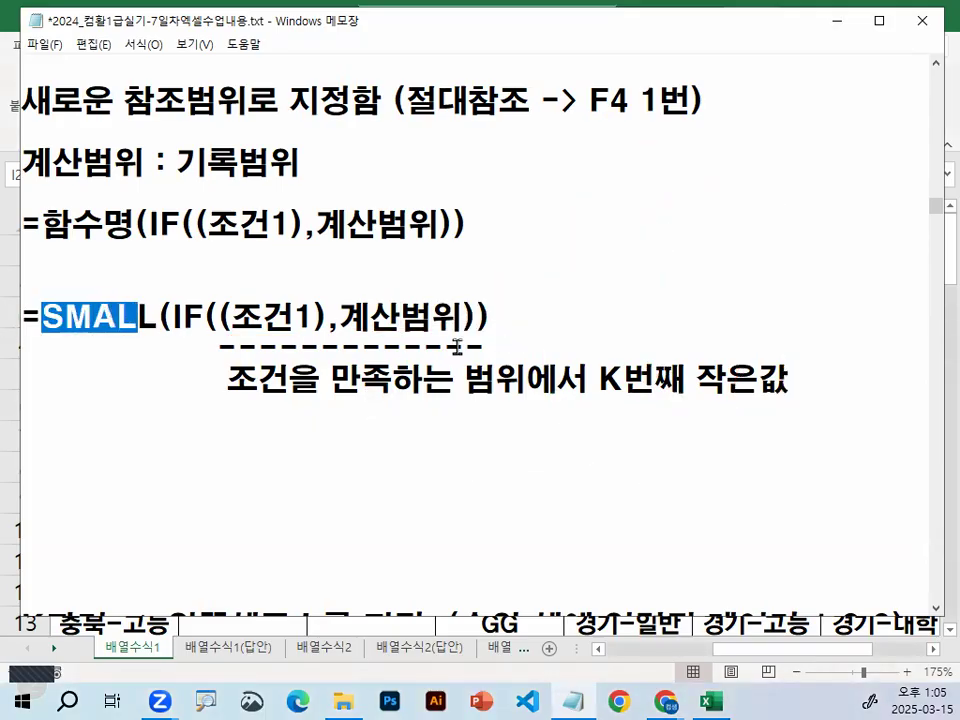
{"action": "mouse_move", "coordinate": [462, 317]}
{"action": "left_mouse_down"}
{"action": "mouse_move", "coordinate": [537, 318]}
{"action": "mouse_move", "coordinate": [526, 294]}
{"action": "left_mouse_up"}
{"action": "left_click", "coordinate": [490, 316]}
{"action": "key", "text": "ctrl+2"}
{"action": "key", "text": "Escape"}
{"action": "type", "text": ", ㅏ"}
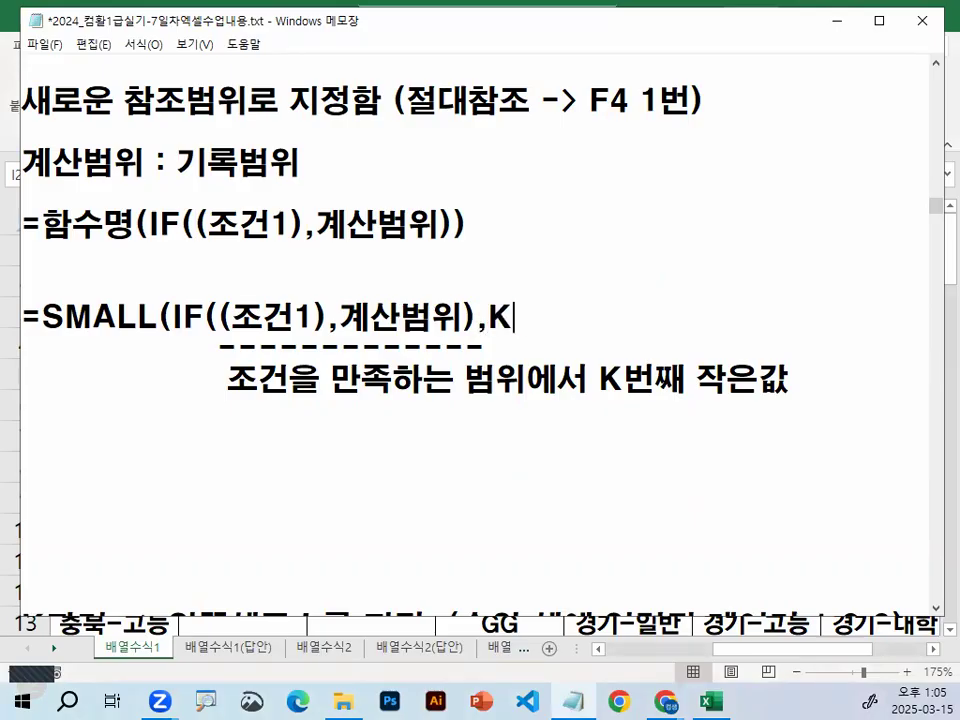
- Underline 계산범위 and sketch four bracketed values with a 2, marking the second one, then clear the annotations
{"action": "left_click_drag", "start_coordinate": [345, 340], "coordinate": [455, 339]}
{"action": "left_click_drag", "start_coordinate": [686, 226], "coordinate": [689, 248]}
{"action": "mouse_move", "coordinate": [700, 296]}
{"action": "left_mouse_down"}
{"action": "mouse_move", "coordinate": [689, 316]}
{"action": "mouse_move", "coordinate": [695, 310]}
{"action": "left_mouse_up"}
{"action": "left_click_drag", "start_coordinate": [707, 382], "coordinate": [700, 388]}
{"action": "left_click_drag", "start_coordinate": [648, 158], "coordinate": [655, 382]}
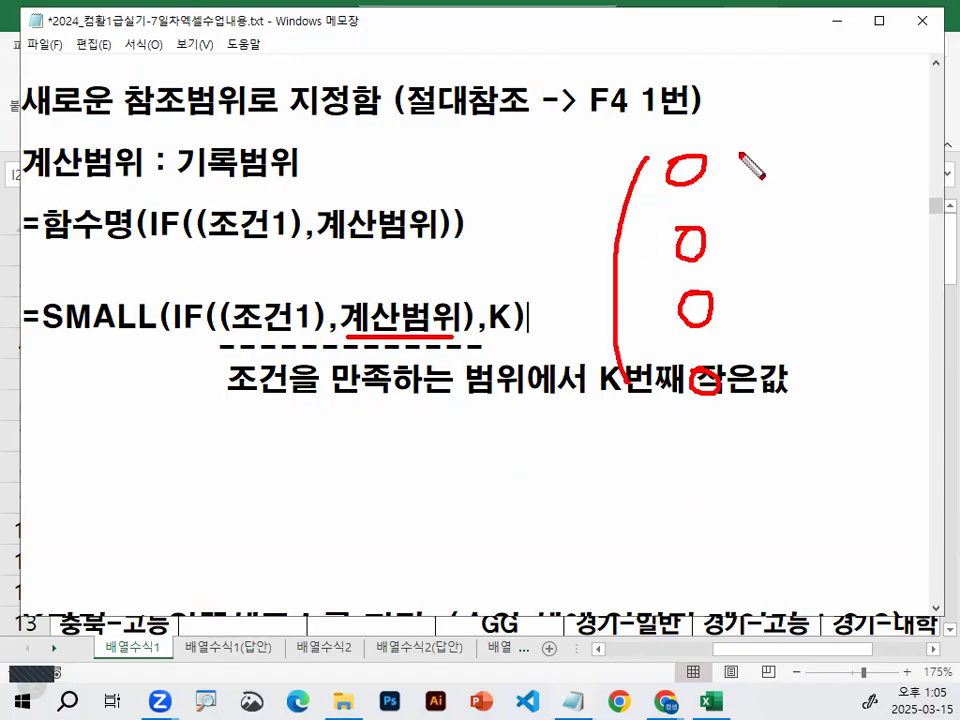
{"action": "left_click_drag", "start_coordinate": [737, 152], "coordinate": [766, 398]}
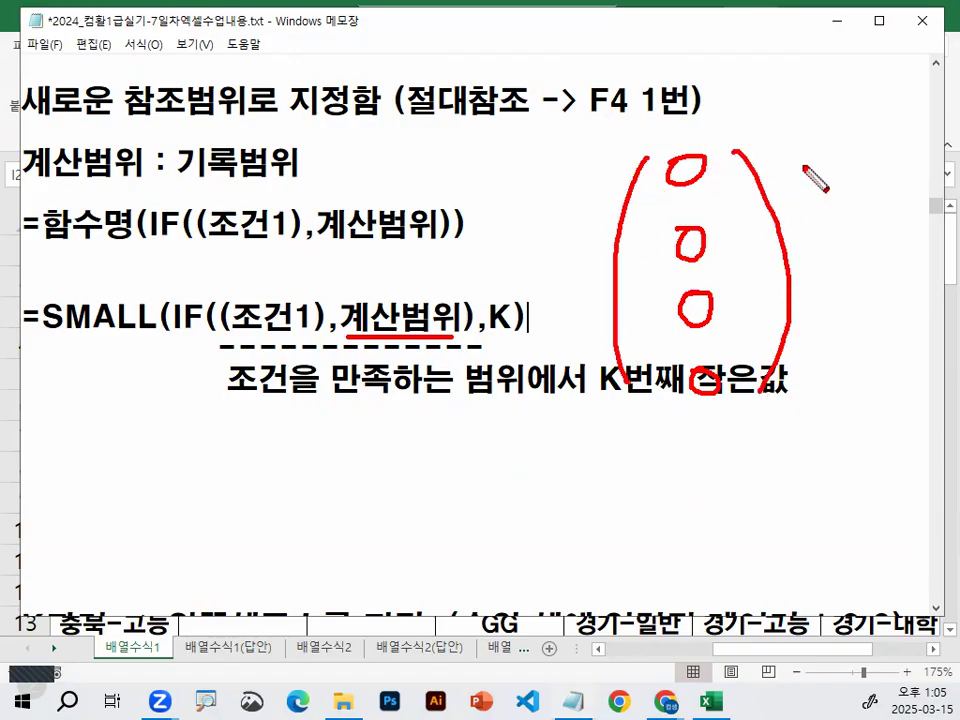
{"action": "mouse_move", "coordinate": [801, 165]}
{"action": "left_mouse_down"}
{"action": "mouse_move", "coordinate": [811, 184]}
{"action": "mouse_move", "coordinate": [850, 185]}
{"action": "left_mouse_up"}
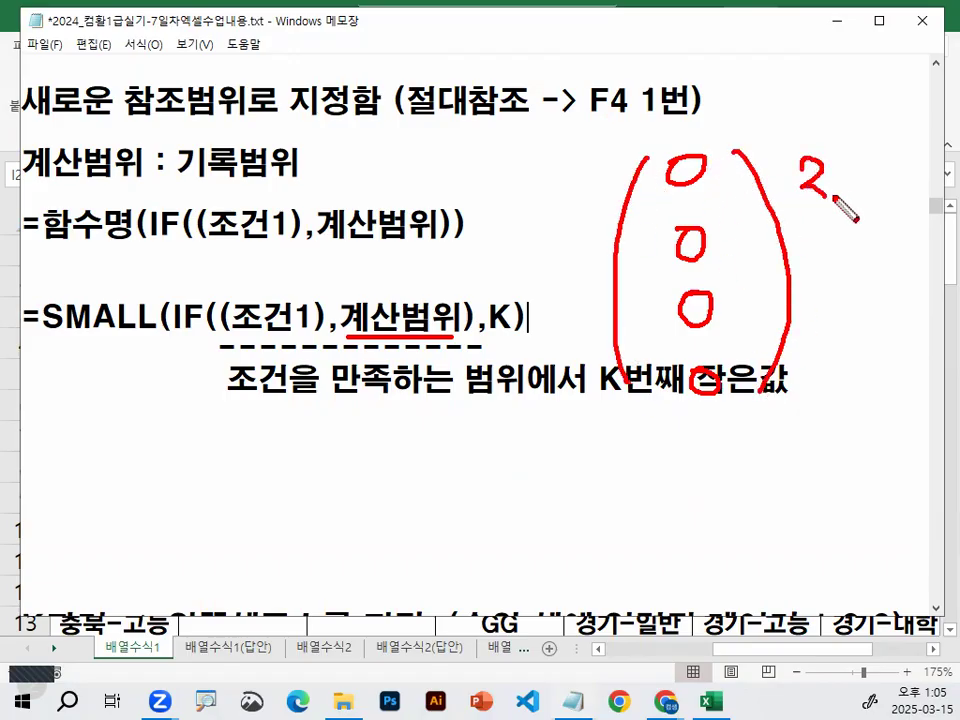
{"action": "left_click_drag", "start_coordinate": [787, 245], "coordinate": [765, 355]}
{"action": "mouse_move", "coordinate": [710, 240]}
{"action": "left_mouse_down"}
{"action": "mouse_move", "coordinate": [703, 222]}
{"action": "mouse_move", "coordinate": [714, 260]}
{"action": "left_mouse_up"}
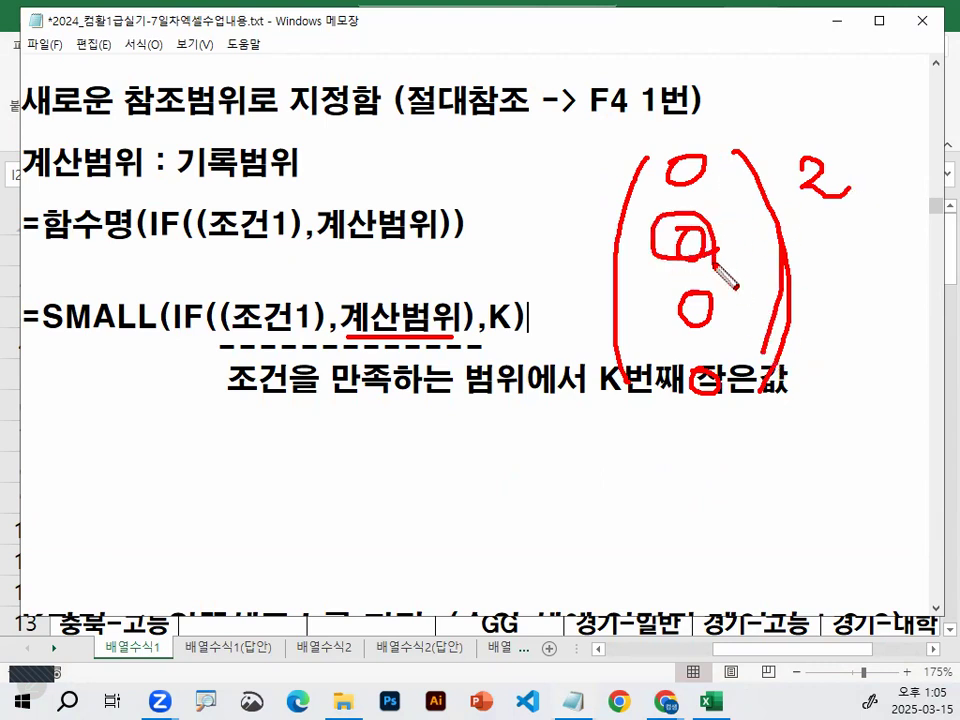
{"action": "key", "text": "Escape"}
- Examine the K argument of the SMALL formula against the note 조건을 만족하는 범위에서 K번째 작은값
{"action": "left_click_drag", "start_coordinate": [489, 318], "coordinate": [508, 320]}
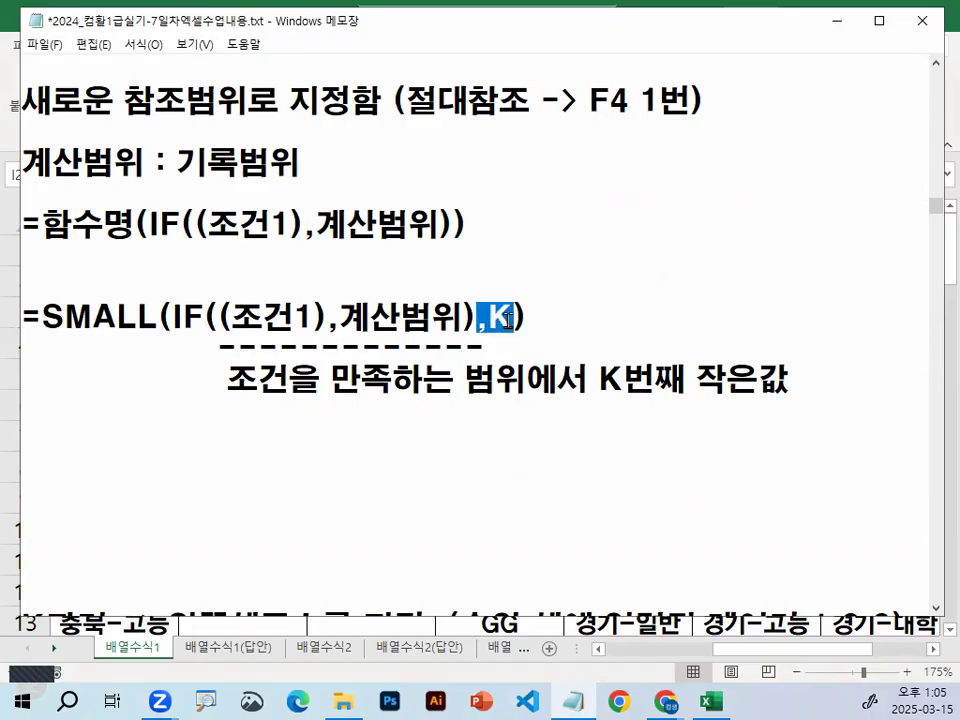
{"action": "left_click", "coordinate": [466, 380]}
{"action": "left_click_drag", "start_coordinate": [219, 380], "coordinate": [591, 383]}
{"action": "left_click_drag", "start_coordinate": [479, 318], "coordinate": [222, 318]}
{"action": "left_click_drag", "start_coordinate": [598, 381], "coordinate": [790, 382]}
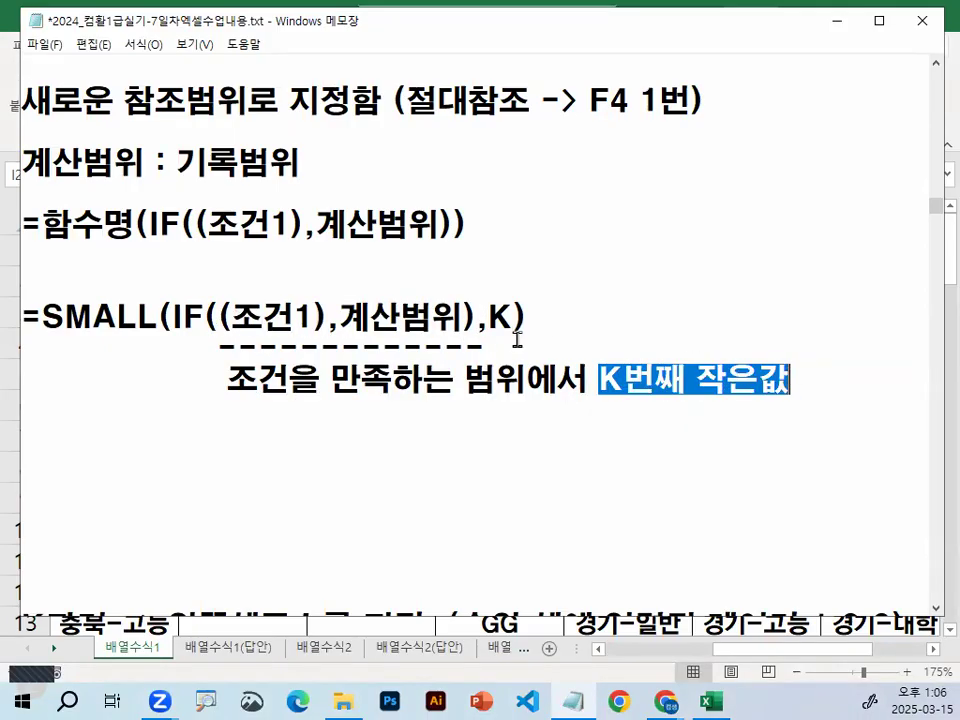
{"action": "left_click_drag", "start_coordinate": [487, 318], "coordinate": [505, 316]}
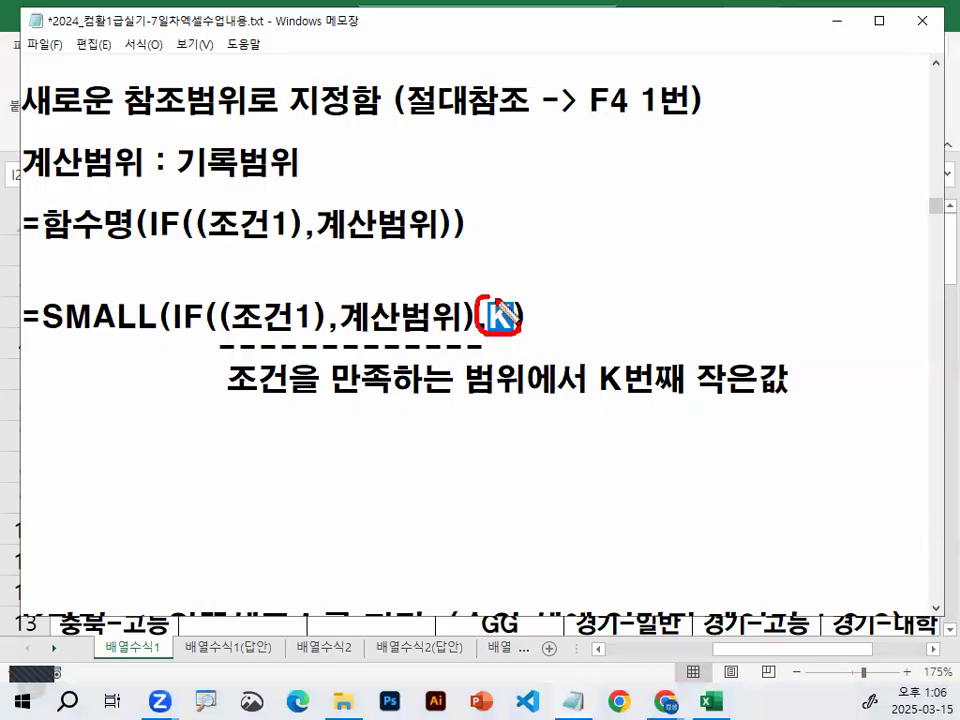
- Return to the Excel sheet and examine rank 1 in H3 of 표2 in relation to result cell I3
{"action": "left_click", "coordinate": [837, 20]}
{"action": "left_click", "coordinate": [460, 308]}
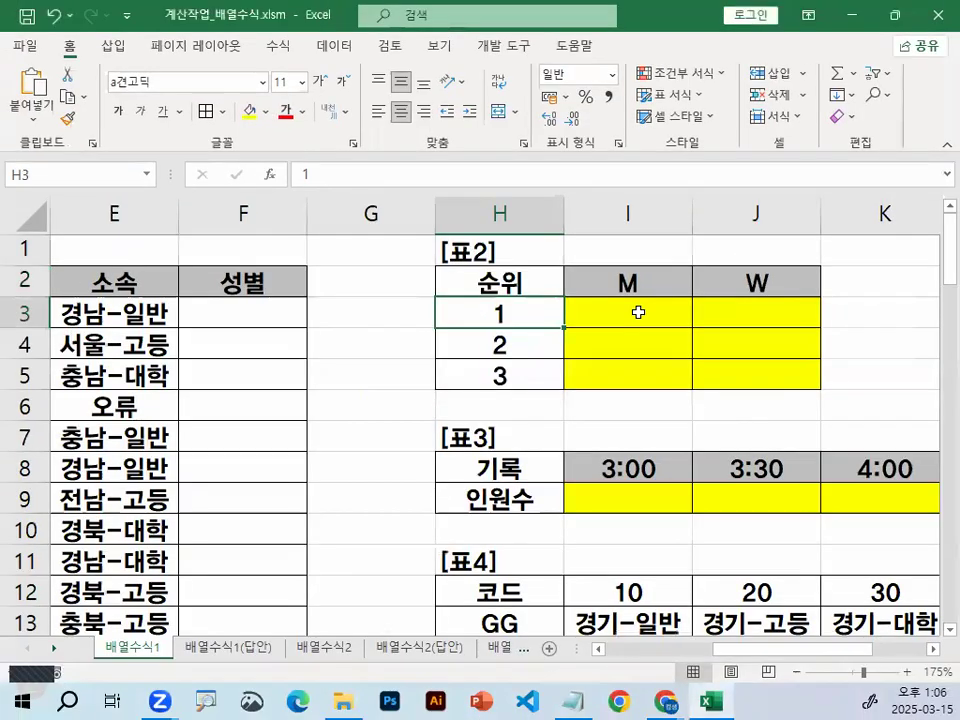
{"action": "left_click", "coordinate": [638, 311]}
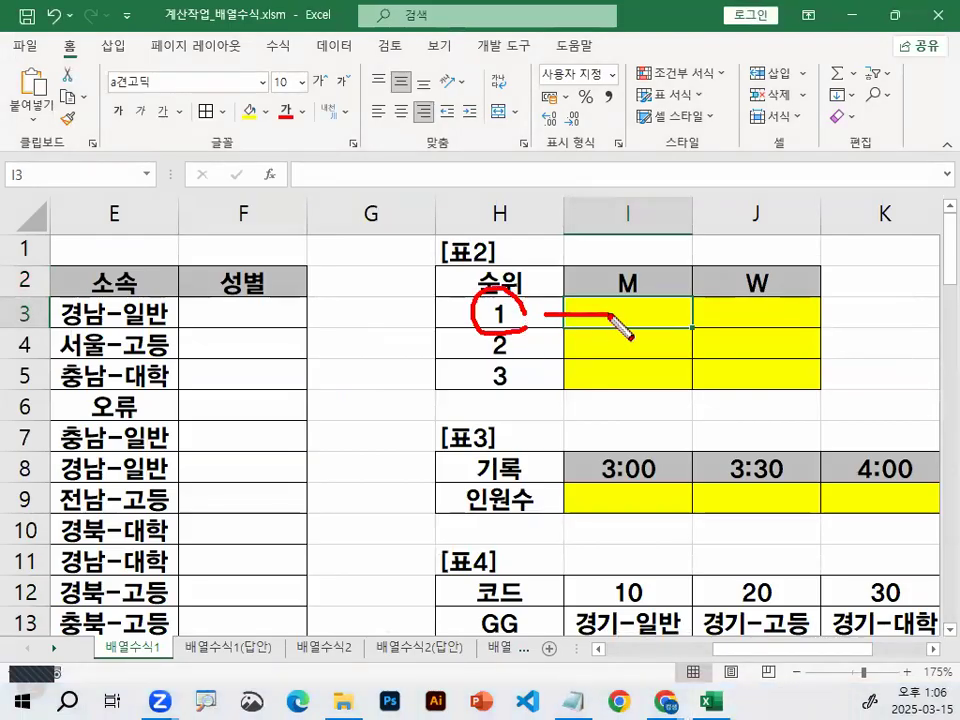
{"action": "left_click_drag", "start_coordinate": [613, 307], "coordinate": [606, 328]}
{"action": "mouse_move", "coordinate": [668, 301]}
{"action": "left_mouse_down"}
{"action": "mouse_move", "coordinate": [646, 330]}
{"action": "mouse_move", "coordinate": [667, 327]}
{"action": "left_mouse_up"}
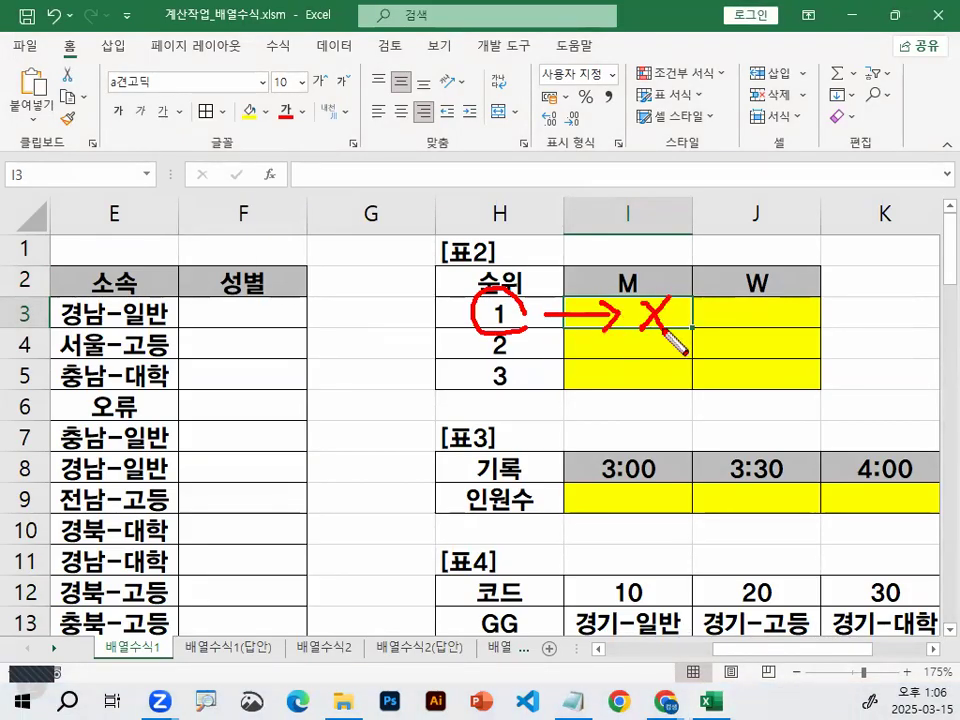
- Trace how the H3 rank reference would move across and down when the 표2 result cells are filled
{"action": "left_click_drag", "start_coordinate": [559, 184], "coordinate": [559, 266]}
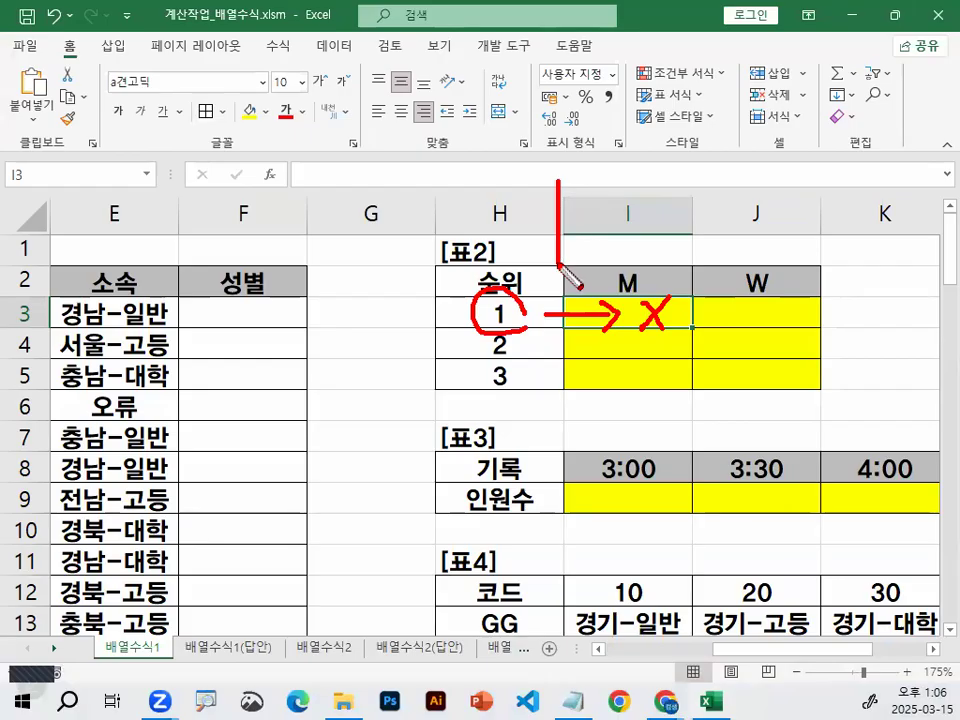
{"action": "left_click_drag", "start_coordinate": [522, 318], "coordinate": [607, 322]}
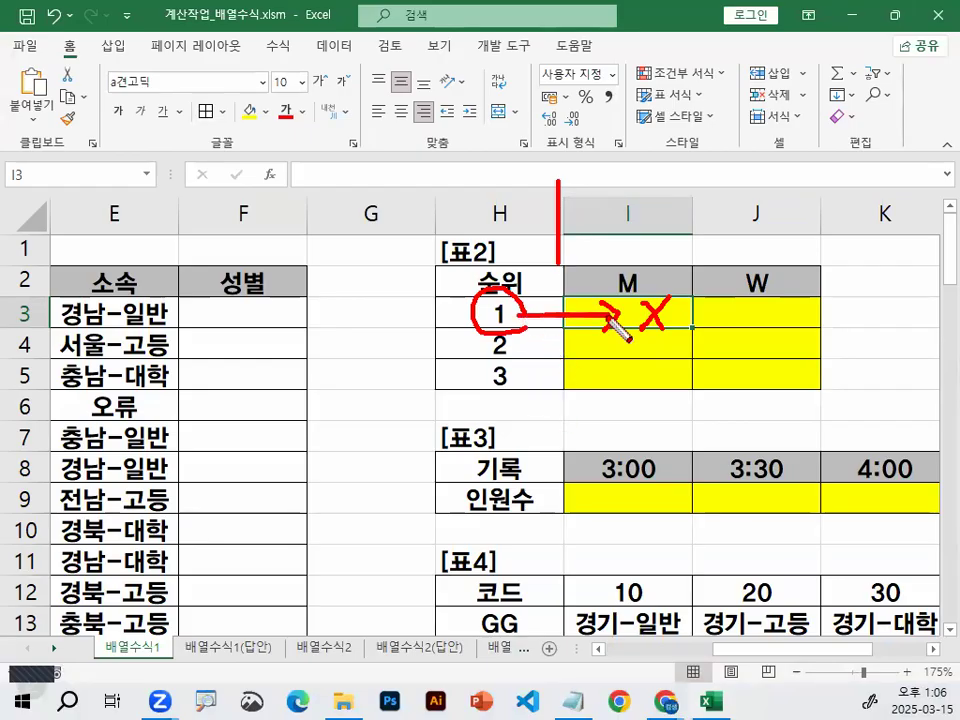
{"action": "mouse_move", "coordinate": [527, 326]}
{"action": "left_mouse_down"}
{"action": "mouse_move", "coordinate": [545, 312]}
{"action": "mouse_move", "coordinate": [457, 340]}
{"action": "mouse_move", "coordinate": [455, 305]}
{"action": "mouse_move", "coordinate": [452, 372]}
{"action": "mouse_move", "coordinate": [463, 376]}
{"action": "left_mouse_up"}
{"action": "mouse_move", "coordinate": [600, 328]}
{"action": "left_mouse_down"}
{"action": "mouse_move", "coordinate": [778, 328]}
{"action": "mouse_move", "coordinate": [772, 340]}
{"action": "left_mouse_up"}
{"action": "left_click_drag", "start_coordinate": [831, 322], "coordinate": [829, 388]}
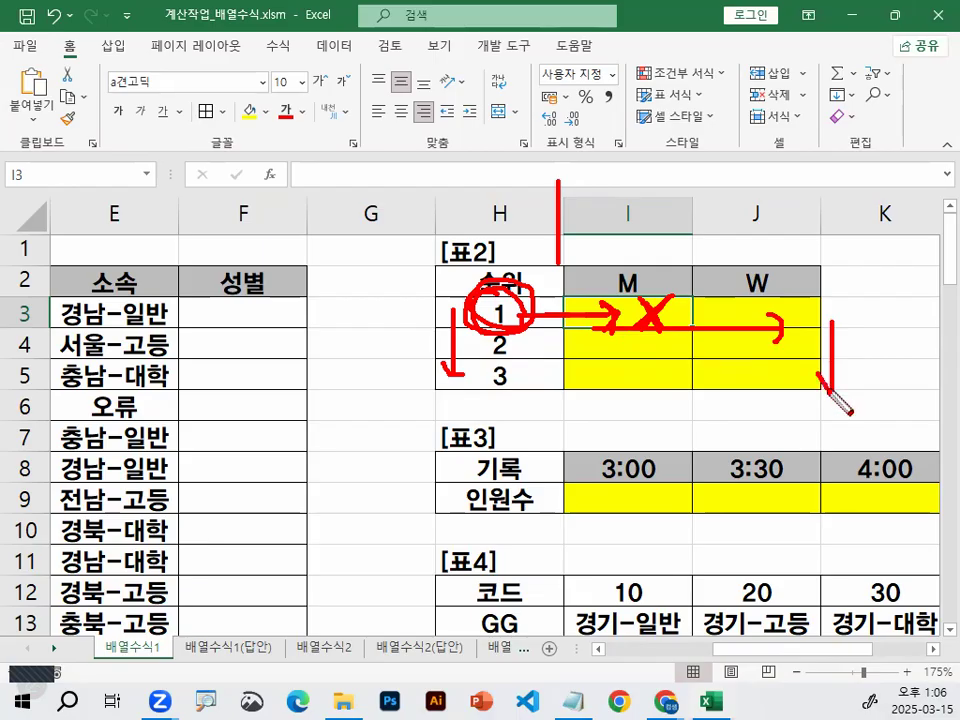
- Examine the H3 rank reference's downward movement through ranks 2 and 3 and its sideways shift, marking column H
{"action": "left_click", "coordinate": [506, 318]}
{"action": "mouse_move", "coordinate": [474, 326]}
{"action": "left_mouse_down"}
{"action": "mouse_move", "coordinate": [526, 322]}
{"action": "mouse_move", "coordinate": [456, 356]}
{"action": "mouse_move", "coordinate": [452, 378]}
{"action": "left_mouse_up"}
{"action": "left_click_drag", "start_coordinate": [516, 343], "coordinate": [538, 327]}
{"action": "mouse_move", "coordinate": [517, 371]}
{"action": "left_mouse_down"}
{"action": "mouse_move", "coordinate": [545, 348]}
{"action": "mouse_move", "coordinate": [705, 322]}
{"action": "mouse_move", "coordinate": [697, 330]}
{"action": "left_mouse_up"}
{"action": "left_click_drag", "start_coordinate": [523, 315], "coordinate": [600, 328]}
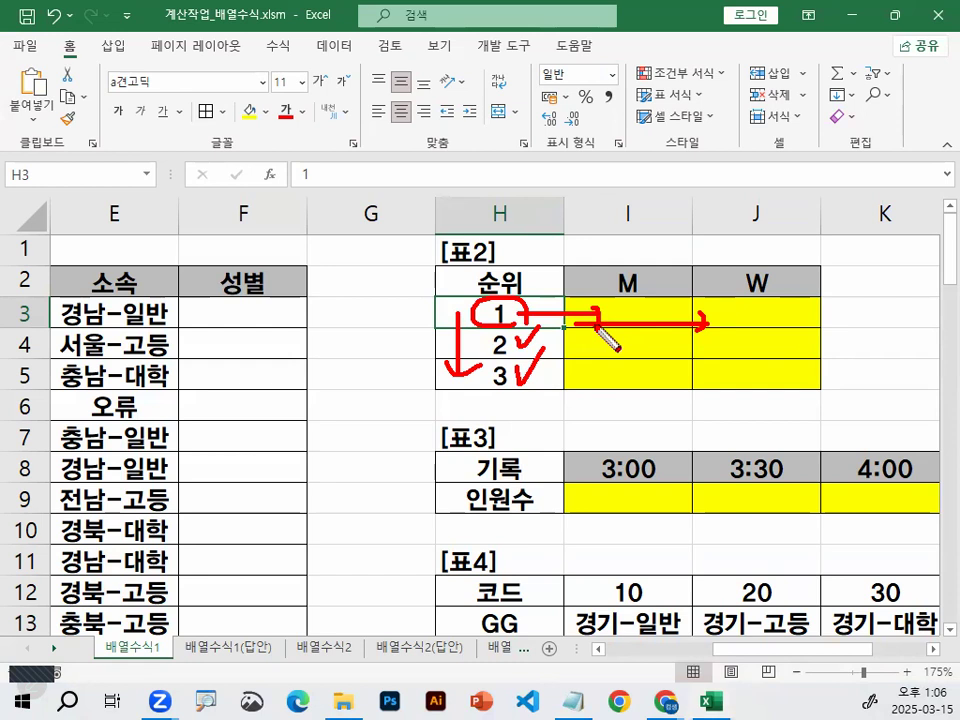
{"action": "mouse_move", "coordinate": [628, 324]}
{"action": "left_mouse_down"}
{"action": "mouse_move", "coordinate": [611, 294]}
{"action": "mouse_move", "coordinate": [618, 326]}
{"action": "mouse_move", "coordinate": [610, 316]}
{"action": "left_mouse_up"}
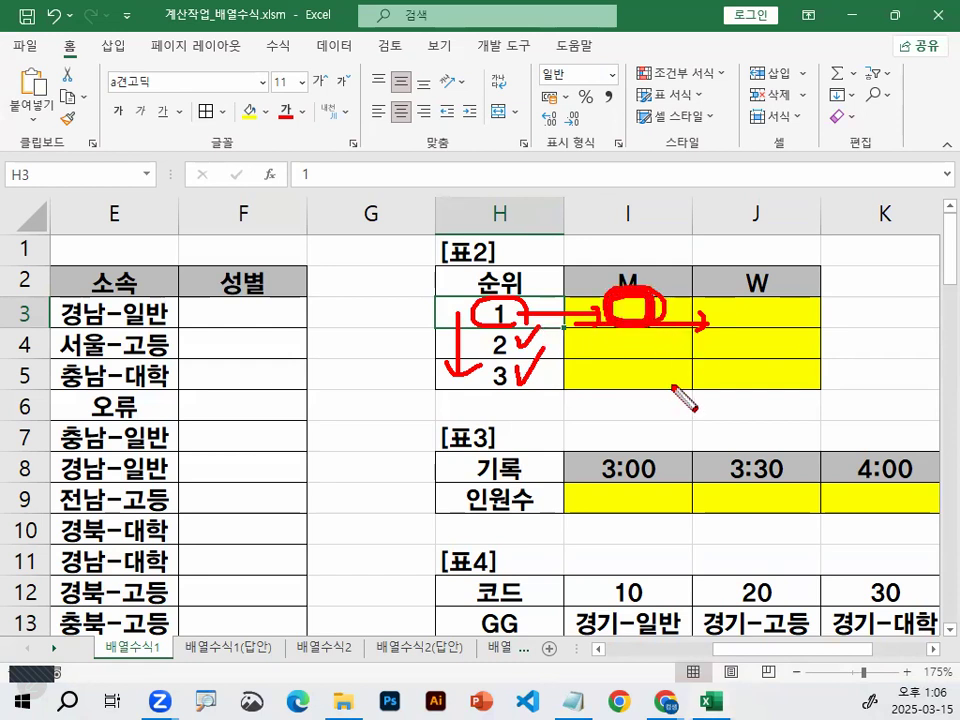
{"action": "left_click_drag", "start_coordinate": [535, 320], "coordinate": [602, 300]}
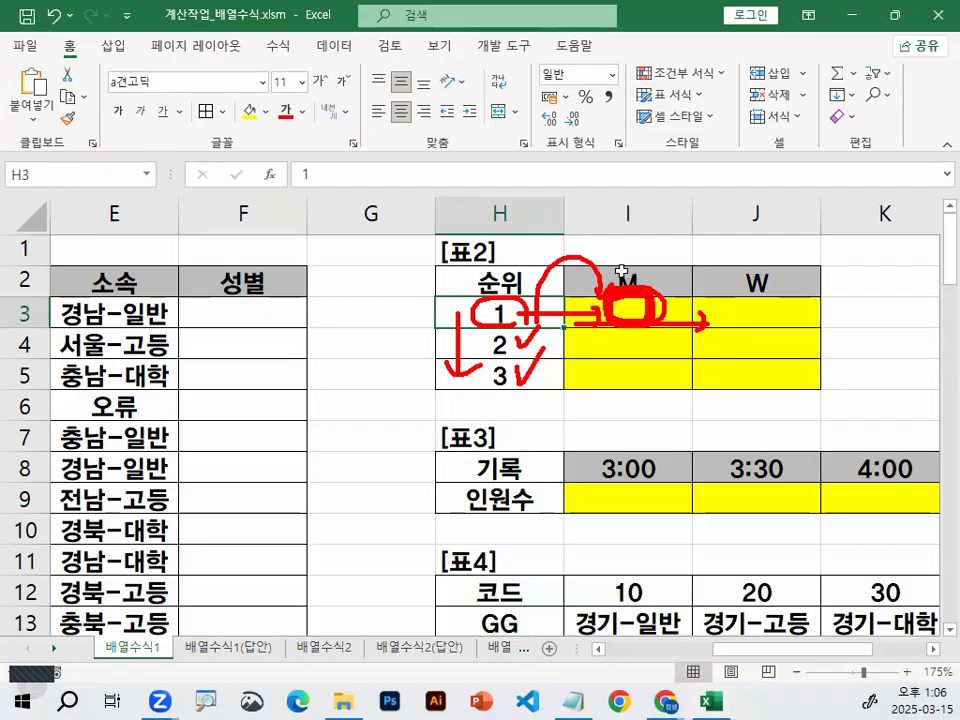
{"action": "key", "text": "Escape"}
{"action": "mouse_move", "coordinate": [519, 222]}
{"action": "left_mouse_down"}
{"action": "mouse_move", "coordinate": [482, 196]}
{"action": "mouse_move", "coordinate": [522, 226]}
{"action": "left_mouse_up"}
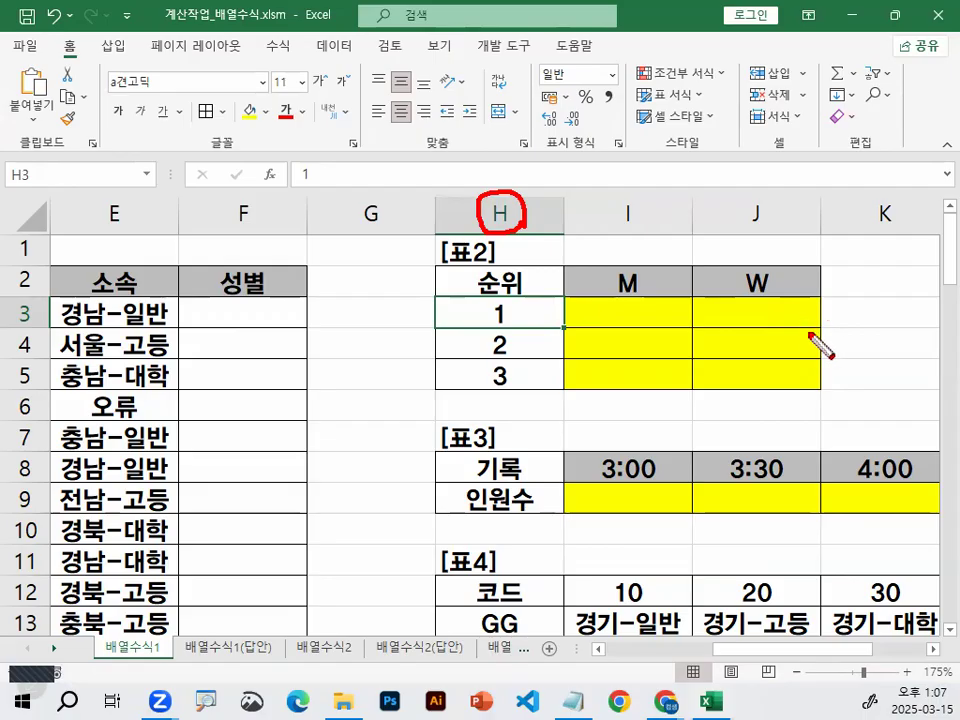
- Trace how the 표2 result range fills down and across, marking result cell I4 below the M header
{"action": "mouse_move", "coordinate": [821, 332]}
{"action": "left_mouse_down"}
{"action": "mouse_move", "coordinate": [820, 396]}
{"action": "mouse_move", "coordinate": [809, 388]}
{"action": "left_mouse_up"}
{"action": "mouse_move", "coordinate": [648, 292]}
{"action": "left_mouse_down"}
{"action": "mouse_move", "coordinate": [641, 300]}
{"action": "mouse_move", "coordinate": [603, 275]}
{"action": "mouse_move", "coordinate": [662, 296]}
{"action": "mouse_move", "coordinate": [618, 250]}
{"action": "mouse_move", "coordinate": [695, 286]}
{"action": "mouse_move", "coordinate": [723, 285]}
{"action": "mouse_move", "coordinate": [720, 298]}
{"action": "mouse_move", "coordinate": [790, 305]}
{"action": "mouse_move", "coordinate": [722, 266]}
{"action": "mouse_move", "coordinate": [790, 285]}
{"action": "mouse_move", "coordinate": [822, 398]}
{"action": "left_mouse_up"}
{"action": "left_click_drag", "start_coordinate": [634, 302], "coordinate": [634, 372]}
{"action": "key", "text": "Escape"}
{"action": "left_click", "coordinate": [623, 349]}
{"action": "left_click_drag", "start_coordinate": [645, 324], "coordinate": [668, 366]}
{"action": "left_click", "coordinate": [651, 287]}
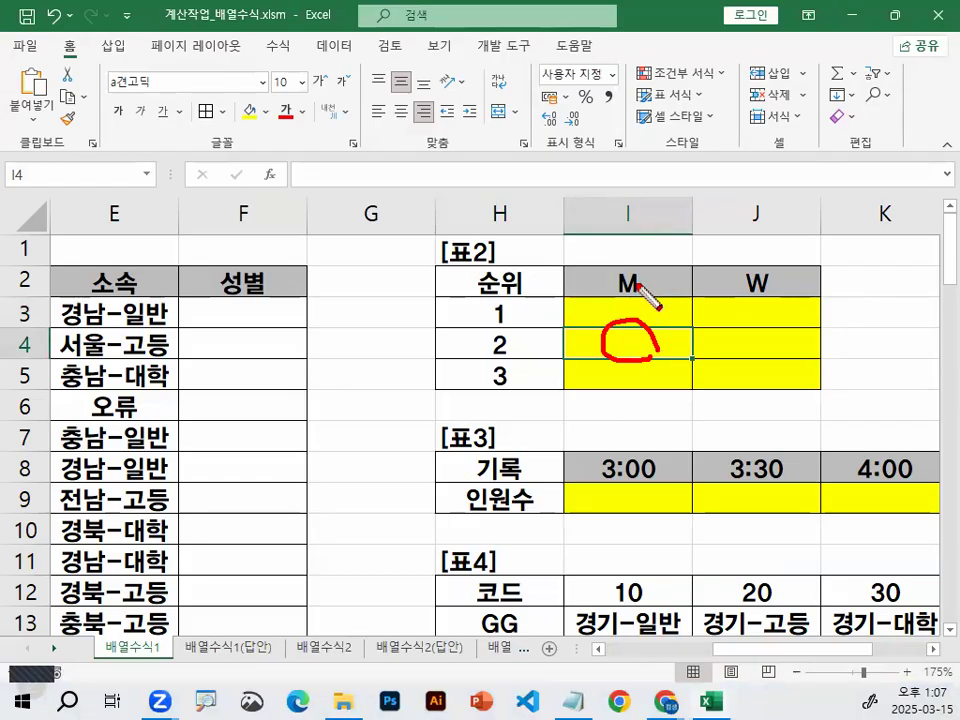
- Examine the possible fill directions from result cell I3, marking the diagonal down-left path and crossing it out
{"action": "mouse_move", "coordinate": [640, 292]}
{"action": "left_mouse_down"}
{"action": "mouse_move", "coordinate": [607, 268]}
{"action": "mouse_move", "coordinate": [646, 278]}
{"action": "mouse_move", "coordinate": [634, 262]}
{"action": "mouse_move", "coordinate": [645, 291]}
{"action": "left_mouse_up"}
{"action": "mouse_move", "coordinate": [653, 277]}
{"action": "left_mouse_down"}
{"action": "mouse_move", "coordinate": [653, 297]}
{"action": "mouse_move", "coordinate": [621, 324]}
{"action": "mouse_move", "coordinate": [628, 320]}
{"action": "mouse_move", "coordinate": [264, 478]}
{"action": "left_mouse_up"}
{"action": "key", "text": "Escape"}
{"action": "left_click", "coordinate": [628, 310]}
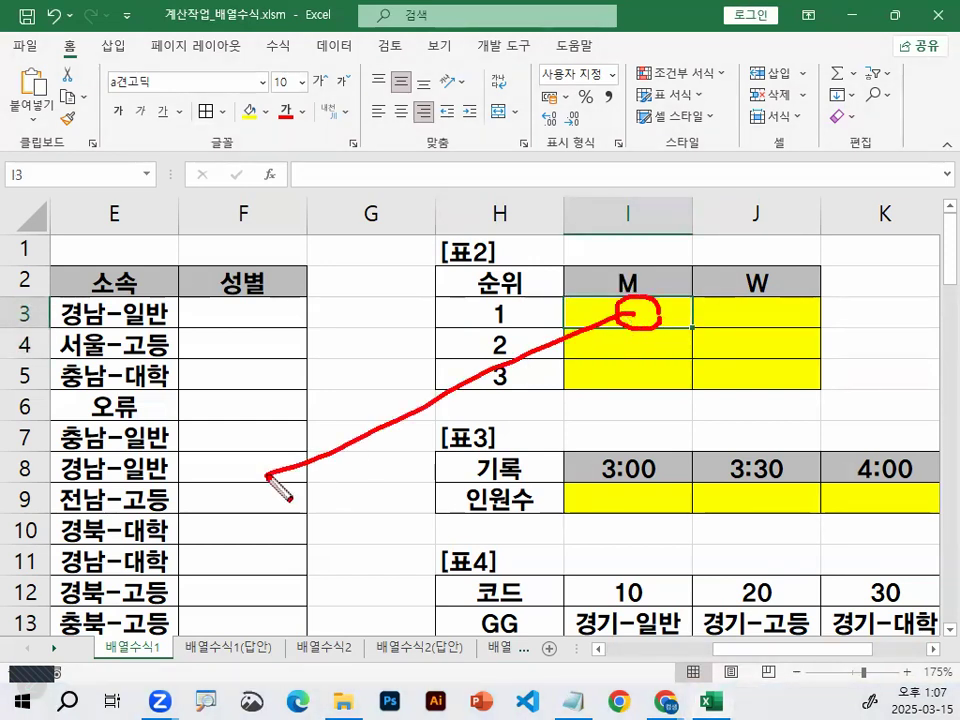
{"action": "left_click_drag", "start_coordinate": [292, 436], "coordinate": [323, 490]}
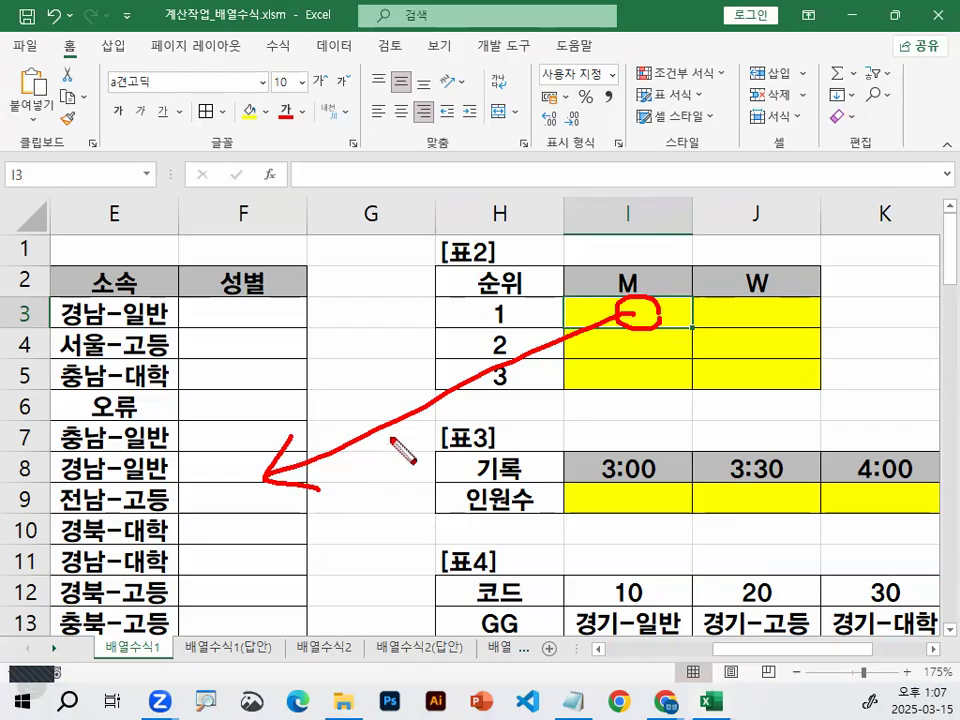
{"action": "left_click_drag", "start_coordinate": [690, 368], "coordinate": [588, 455]}
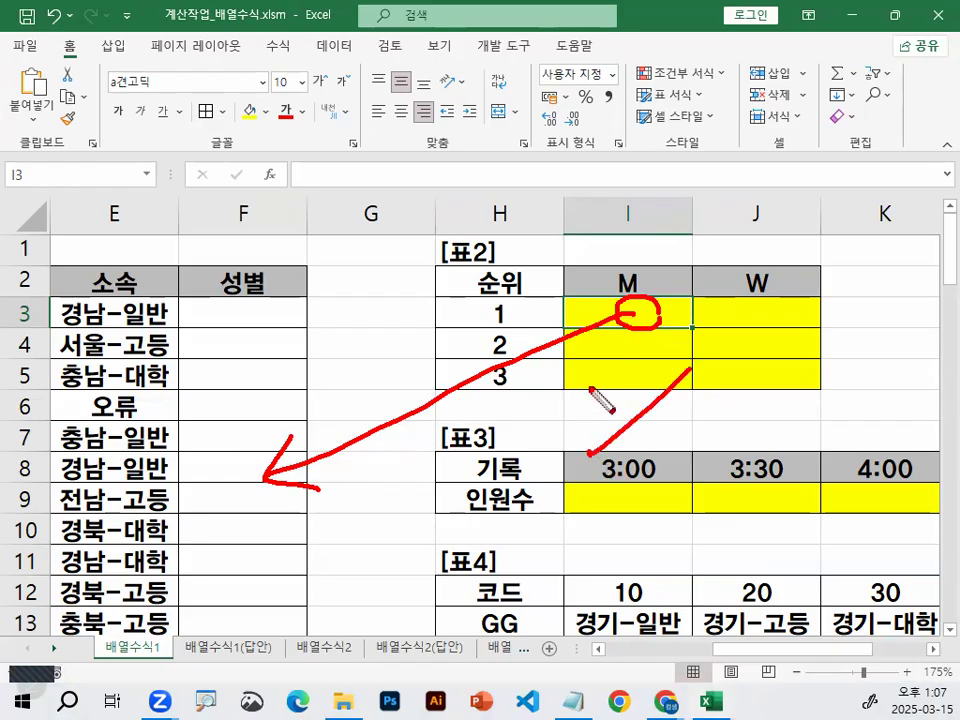
{"action": "left_click_drag", "start_coordinate": [590, 385], "coordinate": [686, 483]}
{"action": "key", "text": "Escape"}
- Examine rank 1 in H3 and the M header in I2 against filling the 표2 results rightward and downward
{"action": "left_click", "coordinate": [505, 312]}
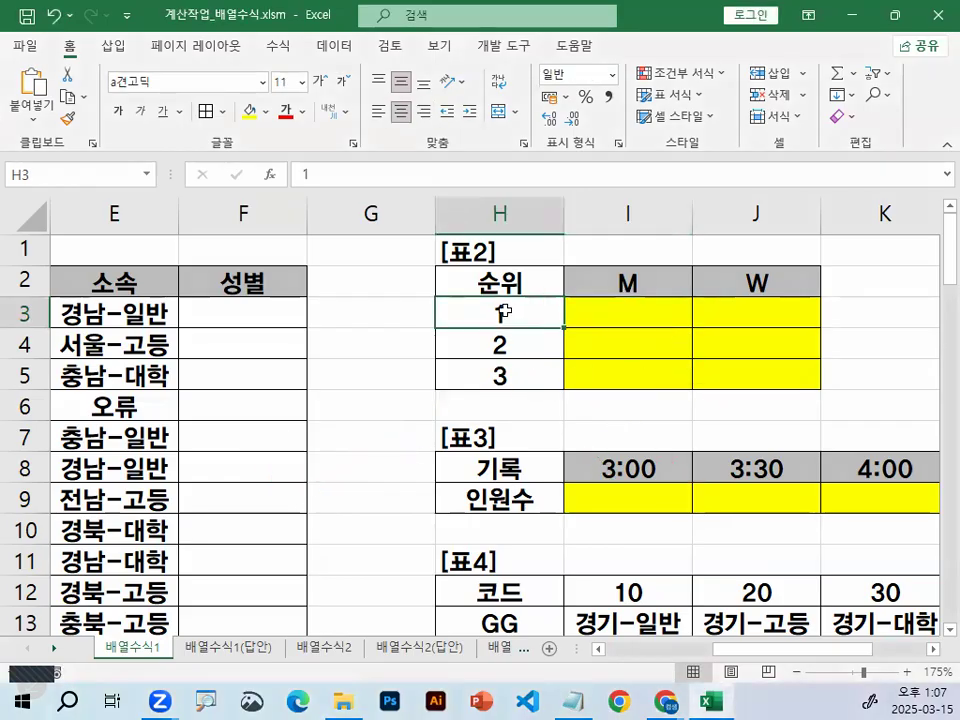
{"action": "key", "text": "ctrl+2"}
{"action": "mouse_move", "coordinate": [578, 330]}
{"action": "left_mouse_down"}
{"action": "mouse_move", "coordinate": [755, 330]}
{"action": "mouse_move", "coordinate": [737, 352]}
{"action": "left_mouse_up"}
{"action": "mouse_move", "coordinate": [518, 332]}
{"action": "left_mouse_down"}
{"action": "mouse_move", "coordinate": [486, 326]}
{"action": "mouse_move", "coordinate": [527, 326]}
{"action": "left_mouse_up"}
{"action": "mouse_move", "coordinate": [366, 312]}
{"action": "left_mouse_down"}
{"action": "mouse_move", "coordinate": [352, 290]}
{"action": "mouse_move", "coordinate": [398, 306]}
{"action": "mouse_move", "coordinate": [428, 308]}
{"action": "mouse_move", "coordinate": [426, 296]}
{"action": "left_mouse_up"}
{"action": "left_click_drag", "start_coordinate": [651, 283], "coordinate": [656, 313]}
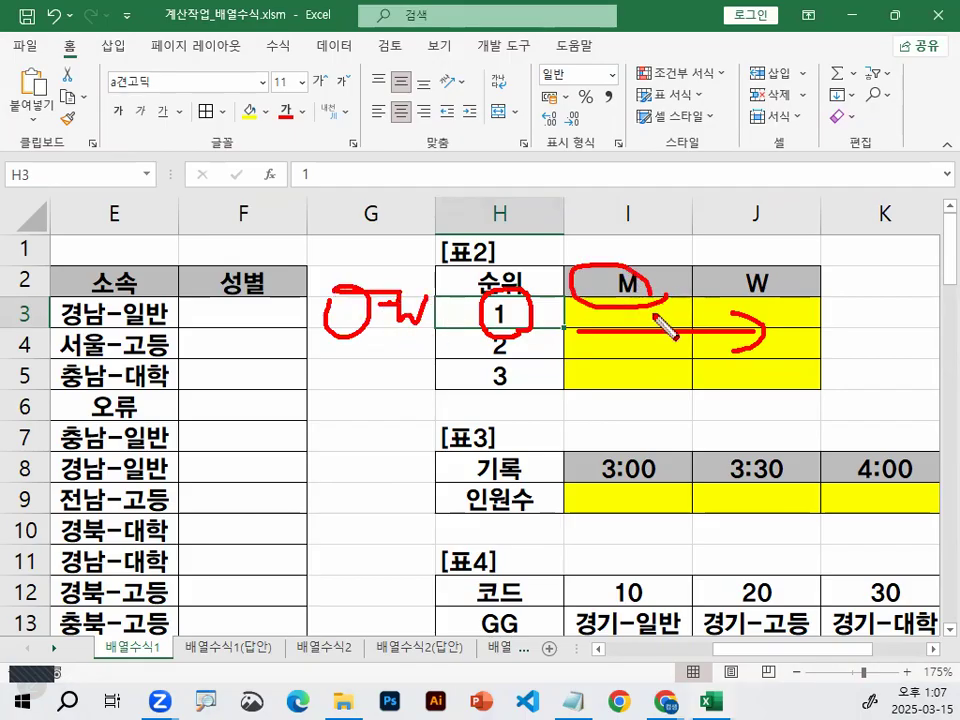
{"action": "left_click_drag", "start_coordinate": [828, 298], "coordinate": [815, 410]}
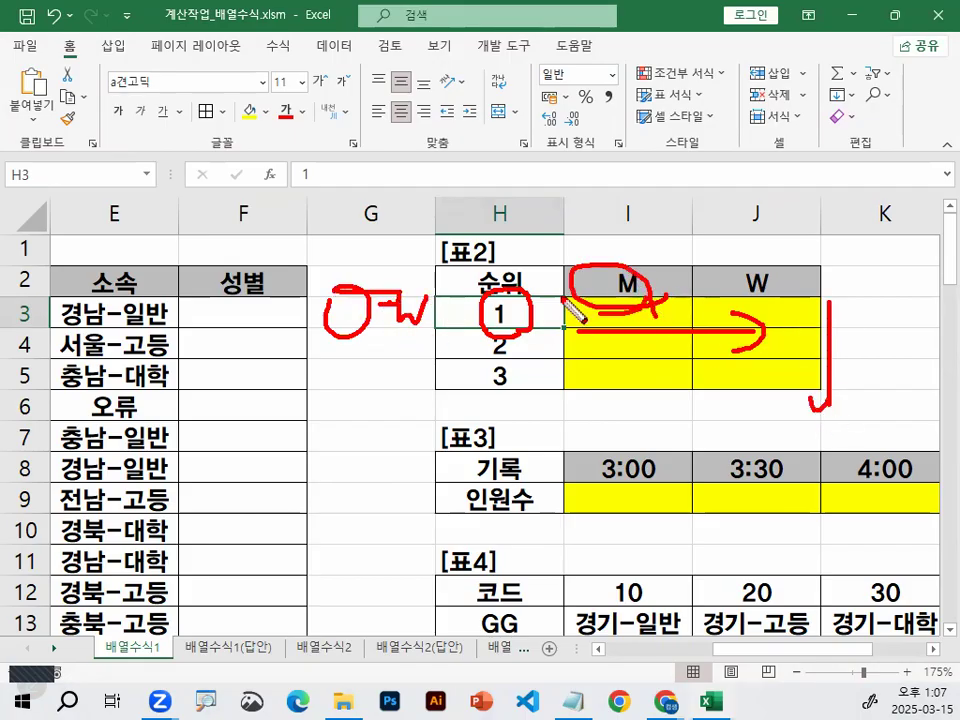
{"action": "left_click_drag", "start_coordinate": [568, 306], "coordinate": [657, 303]}
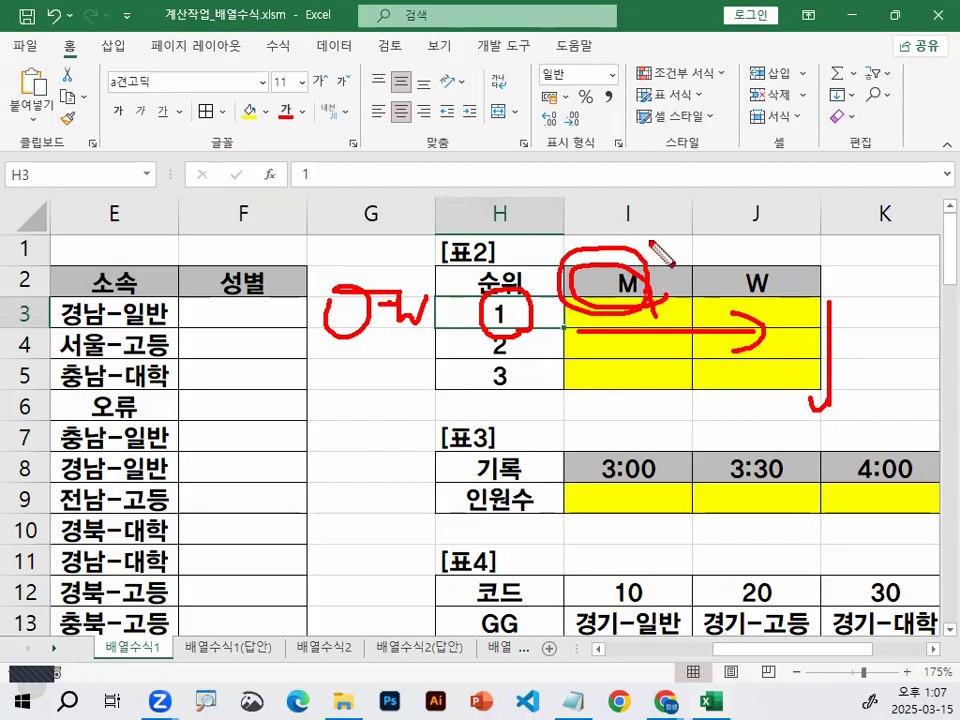
{"action": "key", "text": "Escape"}
- Switch to the Notepad notes and tidy the blank lines around the K자리 note and the dashed separator below it
{"action": "key", "text": "alt+Tab"}
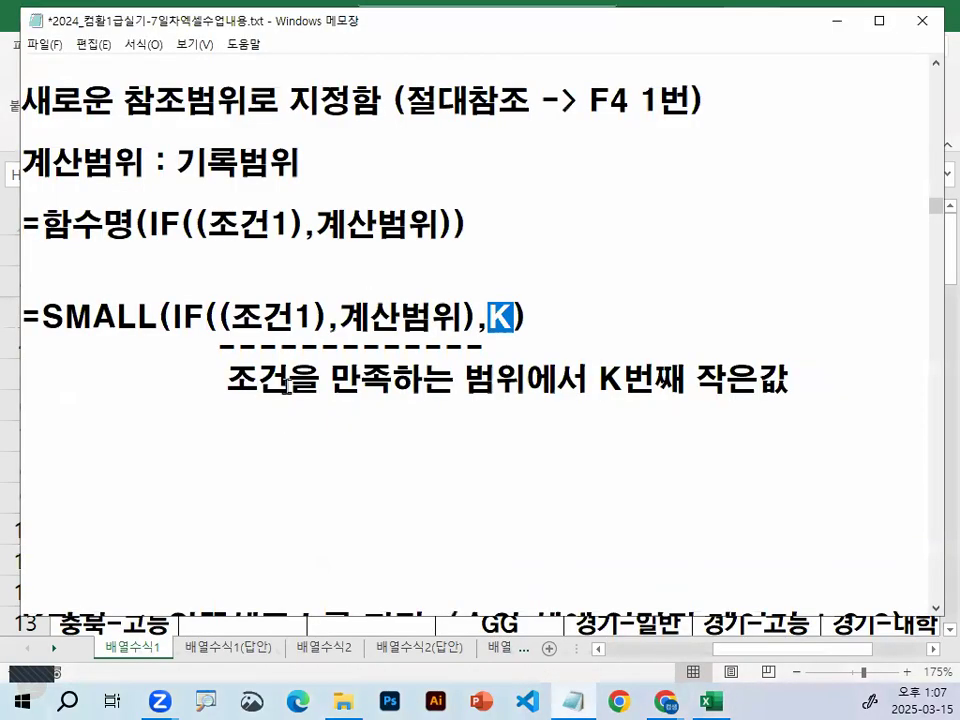
{"action": "scroll", "coordinate": [287, 388], "scroll_direction": "down", "scroll_amount": 1}
{"action": "left_click", "coordinate": [287, 357]}
{"action": "key", "text": "Return"}
{"action": "key", "text": "Delete"}
{"action": "key", "text": "Delete"}
{"action": "key", "text": "Delete"}
{"action": "key", "text": "Delete"}
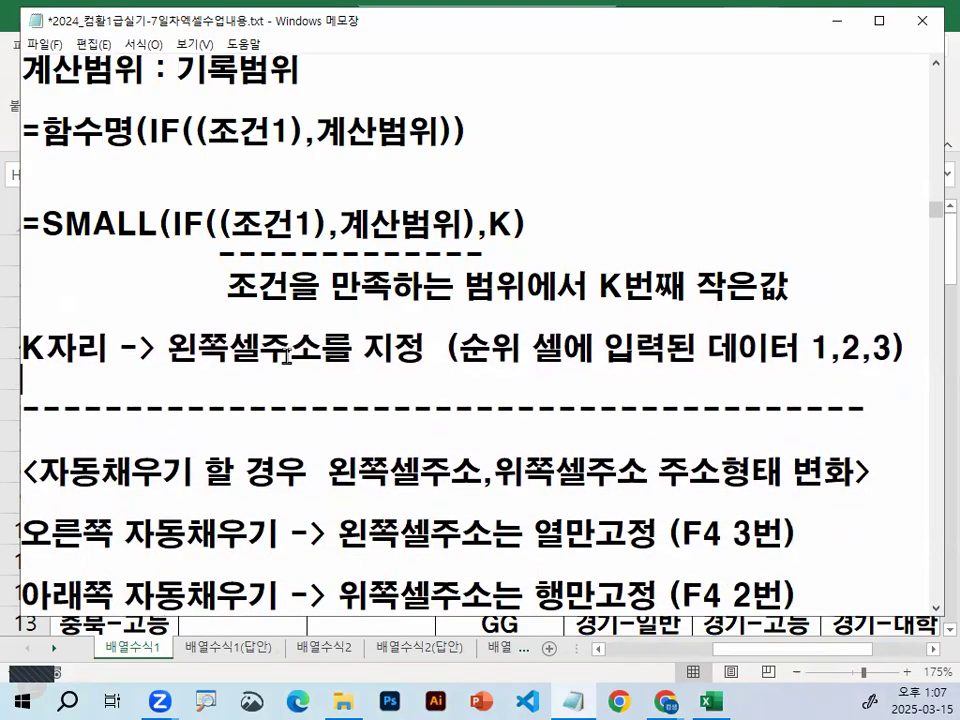
{"action": "key", "text": "Up"}
{"action": "key", "text": "Return"}
{"action": "scroll", "coordinate": [287, 357], "scroll_direction": "down", "scroll_amount": 1}
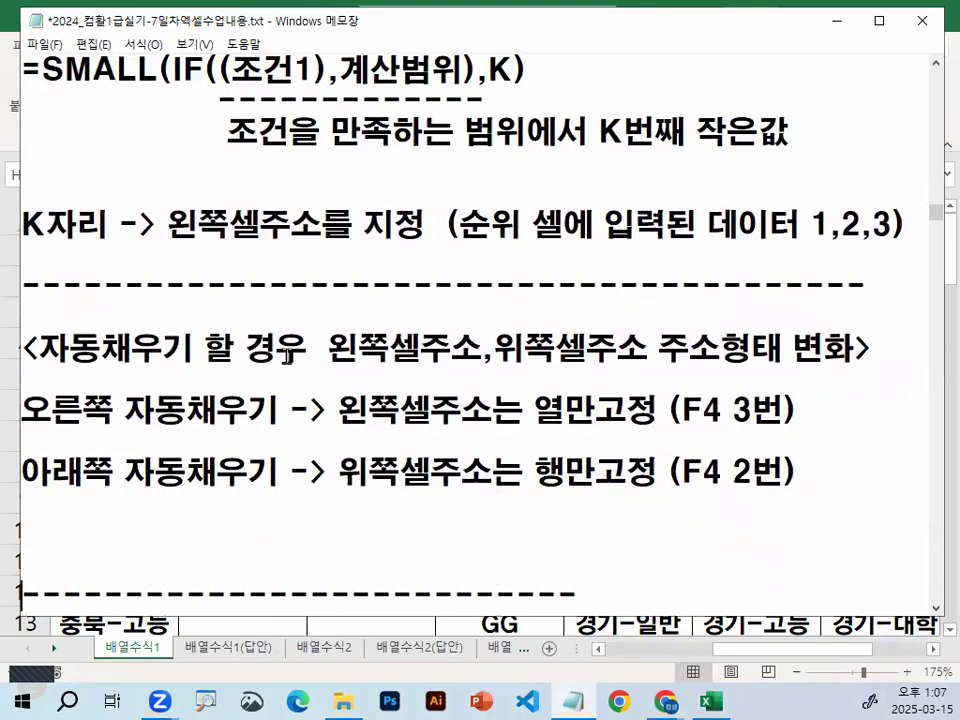
- Examine the 자동채우기 address rules heading and the rightward-fill rule: left cell address fixed by column only, F4 3번
{"action": "scroll", "coordinate": [287, 357], "scroll_direction": "down", "scroll_amount": 1}
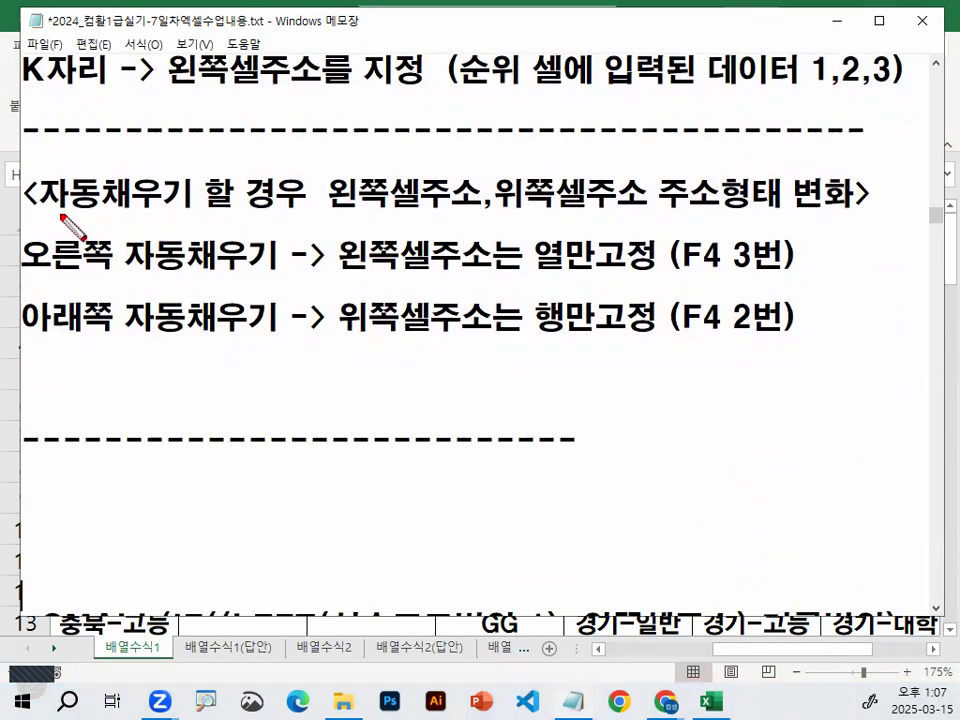
{"action": "left_click_drag", "start_coordinate": [46, 211], "coordinate": [244, 210]}
{"action": "left_click_drag", "start_coordinate": [320, 208], "coordinate": [447, 208]}
{"action": "left_click_drag", "start_coordinate": [512, 209], "coordinate": [836, 210]}
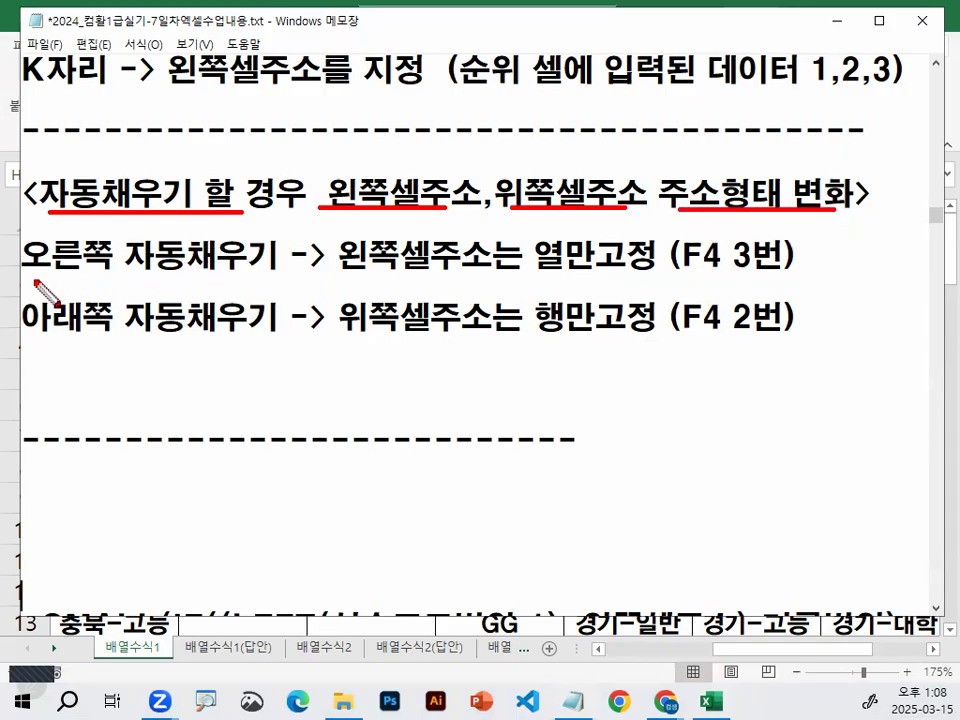
{"action": "left_click_drag", "start_coordinate": [24, 273], "coordinate": [268, 271]}
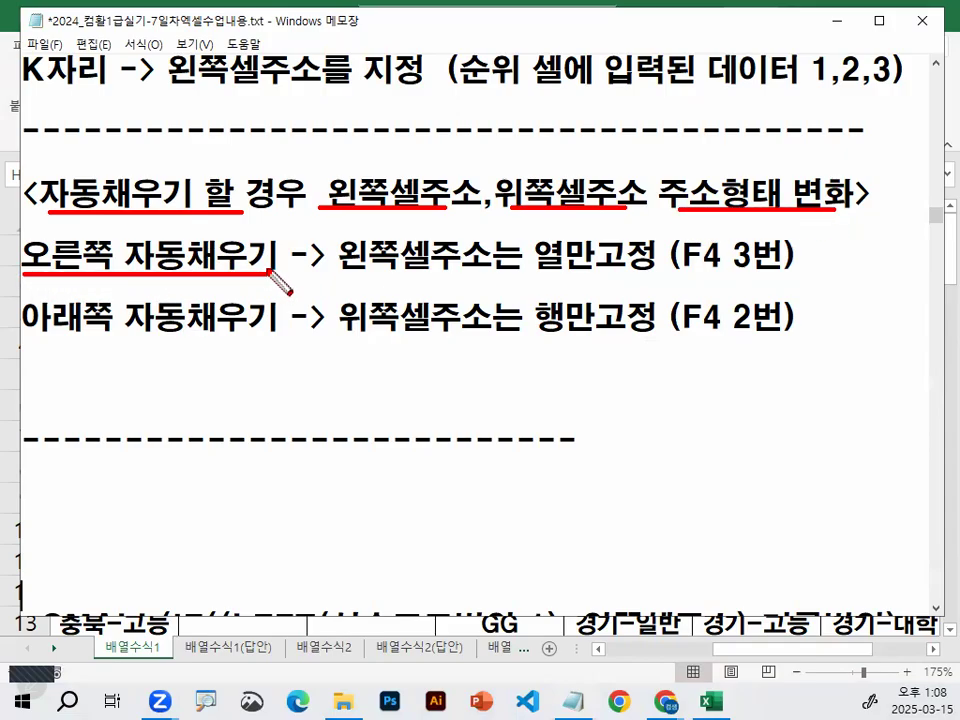
{"action": "left_click_drag", "start_coordinate": [349, 258], "coordinate": [390, 248]}
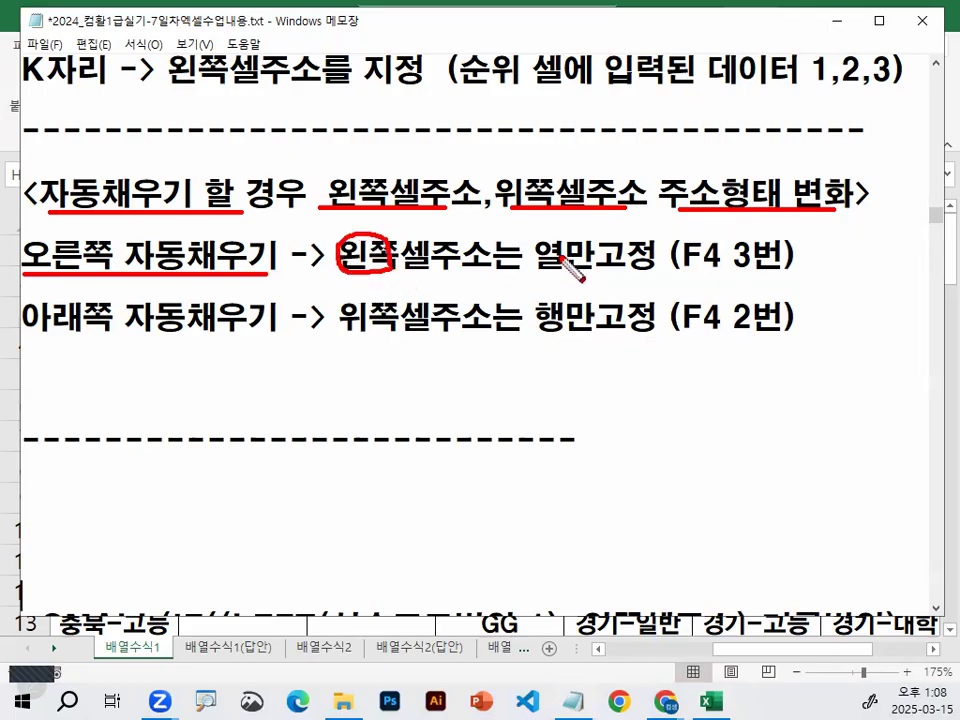
{"action": "left_click_drag", "start_coordinate": [578, 236], "coordinate": [585, 268]}
{"action": "mouse_move", "coordinate": [786, 258]}
{"action": "left_mouse_down"}
{"action": "mouse_move", "coordinate": [735, 255]}
{"action": "mouse_move", "coordinate": [744, 272]}
{"action": "left_mouse_up"}
- Examine the downward-fill rule, upper cell address fixed by row only with F4 2번, and tick both fill rules
{"action": "left_click_drag", "start_coordinate": [35, 341], "coordinate": [256, 341]}
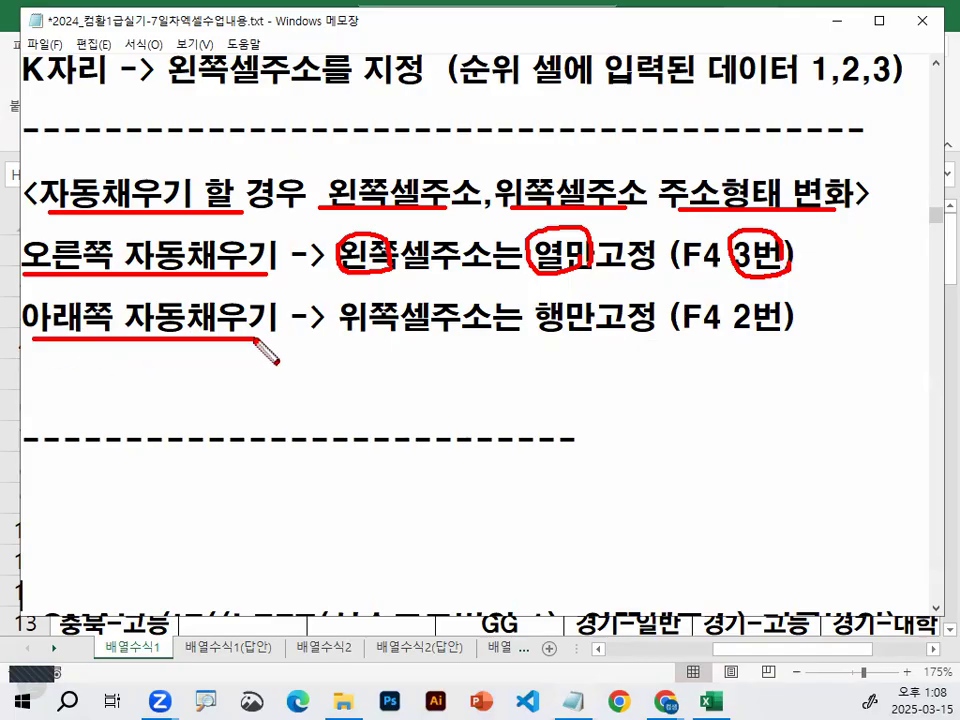
{"action": "mouse_move", "coordinate": [386, 350]}
{"action": "left_mouse_down"}
{"action": "mouse_move", "coordinate": [373, 349]}
{"action": "mouse_move", "coordinate": [407, 315]}
{"action": "mouse_move", "coordinate": [403, 322]}
{"action": "left_mouse_up"}
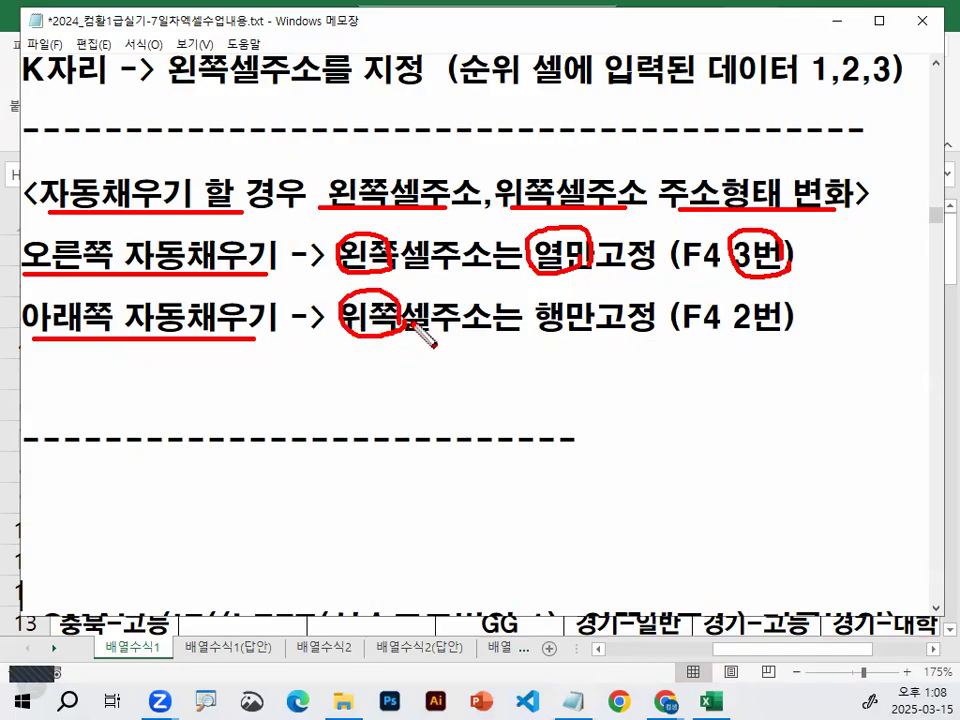
{"action": "left_click_drag", "start_coordinate": [528, 336], "coordinate": [622, 336]}
{"action": "mouse_move", "coordinate": [772, 300]}
{"action": "left_mouse_down"}
{"action": "mouse_move", "coordinate": [755, 343]}
{"action": "mouse_move", "coordinate": [810, 346]}
{"action": "left_mouse_up"}
{"action": "left_click_drag", "start_coordinate": [820, 240], "coordinate": [850, 226]}
{"action": "left_click_drag", "start_coordinate": [829, 306], "coordinate": [849, 292]}
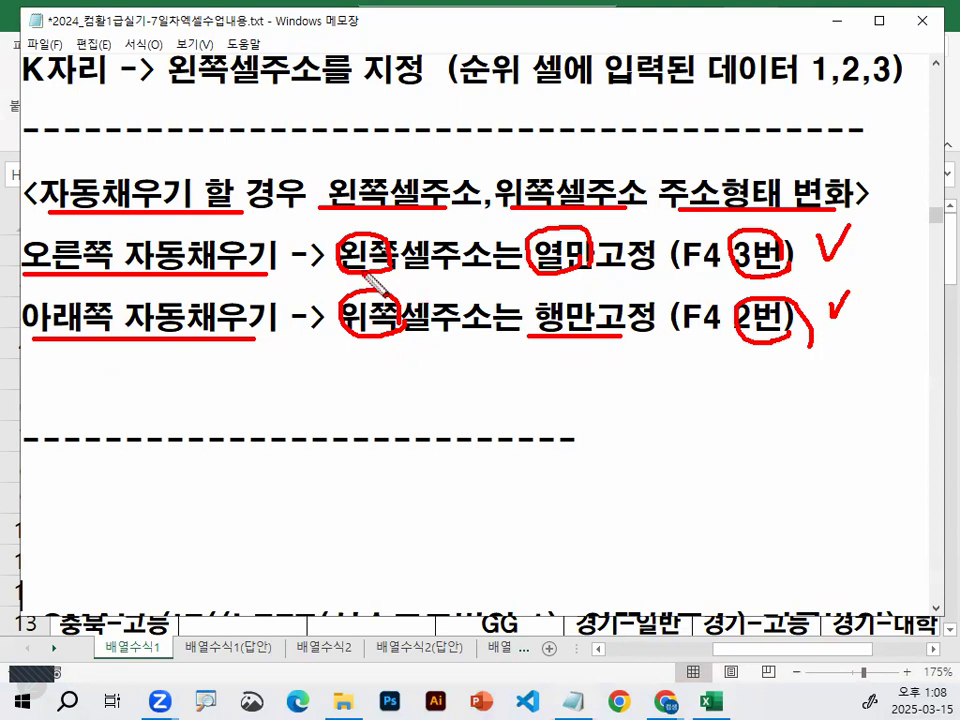
- Return to the Excel sheet, try a rank reference to H3 in I3 with its anchoring cycled to $H3, and cancel the entry
{"action": "key", "text": "Escape"}
{"action": "left_click", "coordinate": [838, 20]}
{"action": "left_click", "coordinate": [603, 314]}
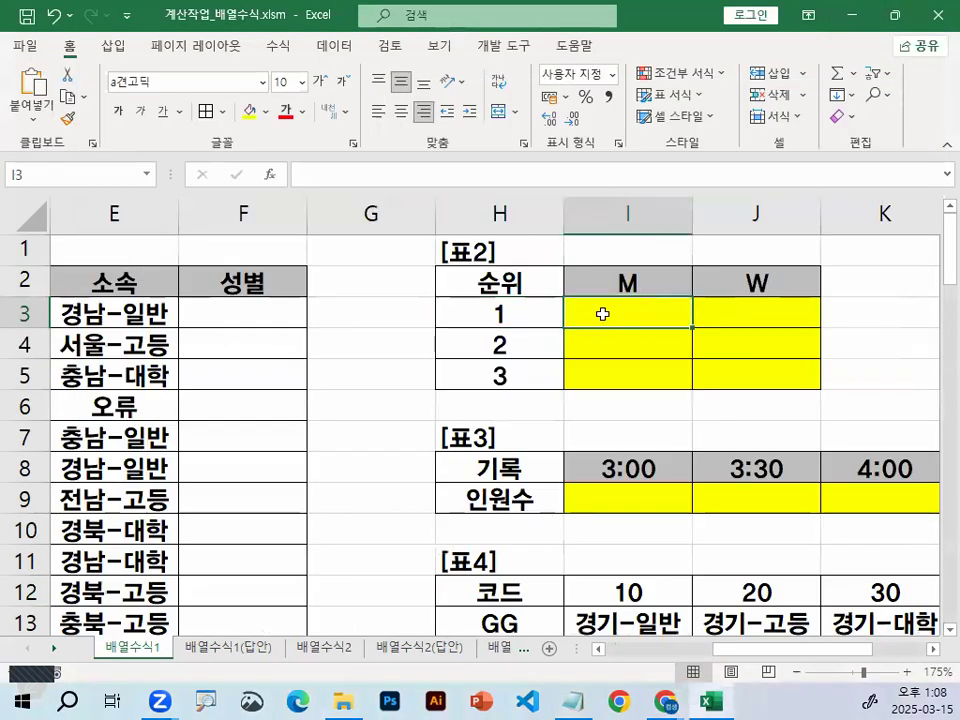
{"action": "type", "text": "="}
{"action": "left_click", "coordinate": [521, 318]}
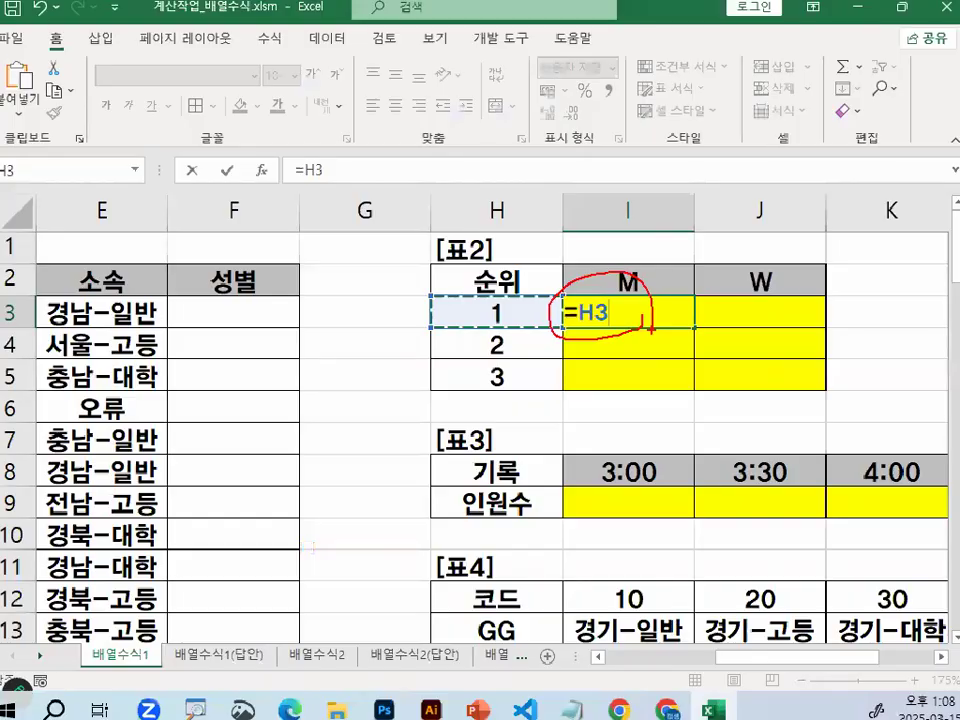
{"action": "key", "text": "F4"}
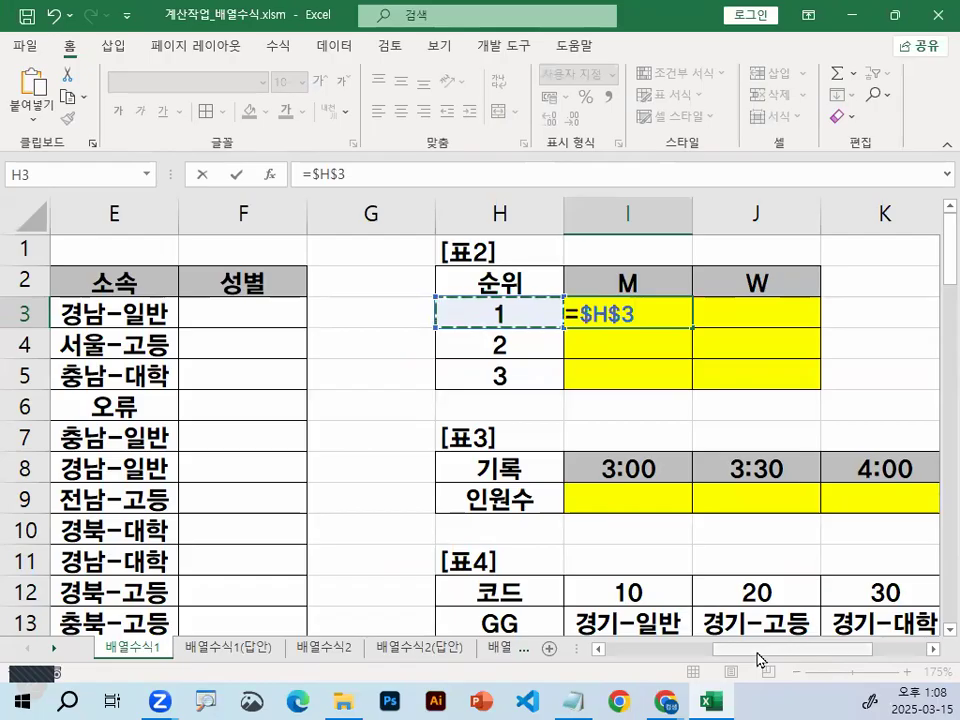
{"action": "key", "text": "F4"}
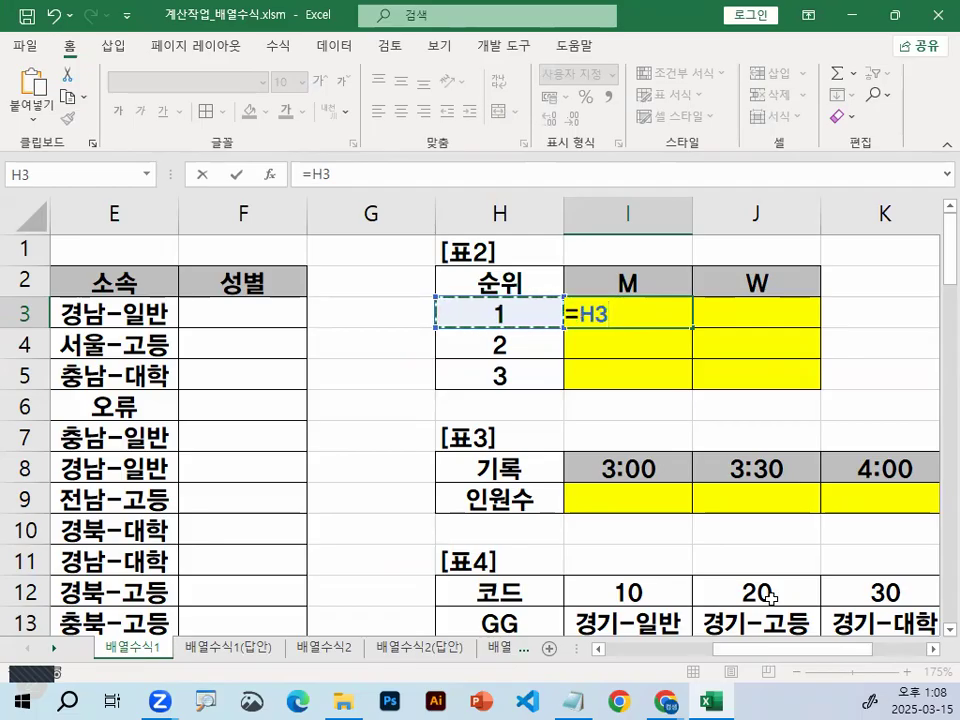
{"action": "key", "text": "F4"}
{"action": "key", "text": "F4"}
{"action": "key", "text": "F4"}
{"action": "key", "text": "F4"}
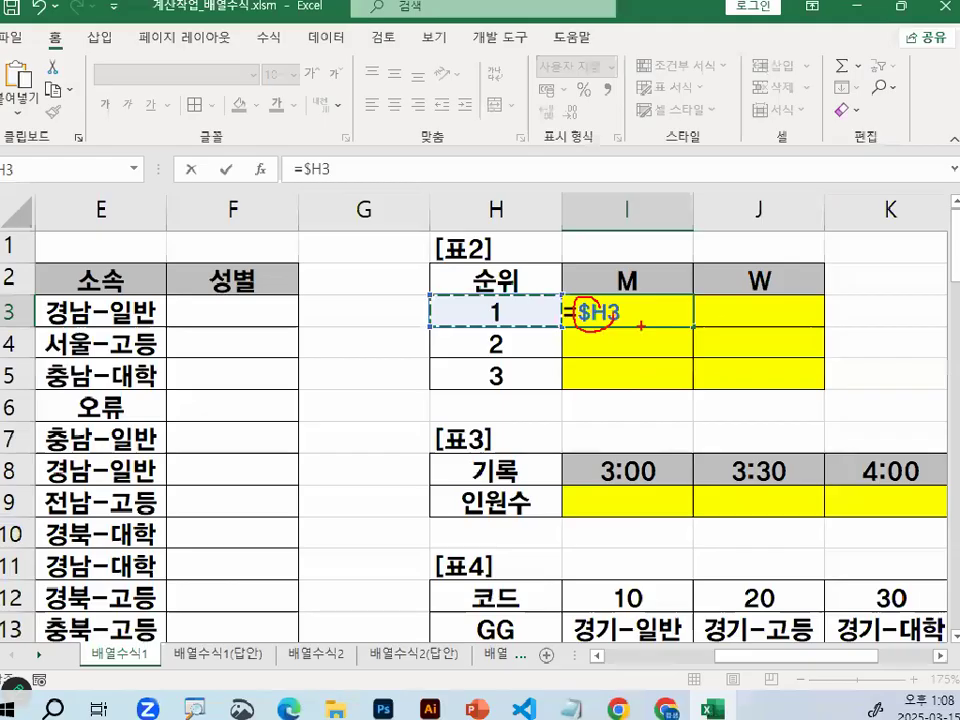
{"action": "key", "text": "Escape"}
- Try a reference to the M header in I3 with only its row fixed as I$2, and cancel the entry
{"action": "type", "text": "="}
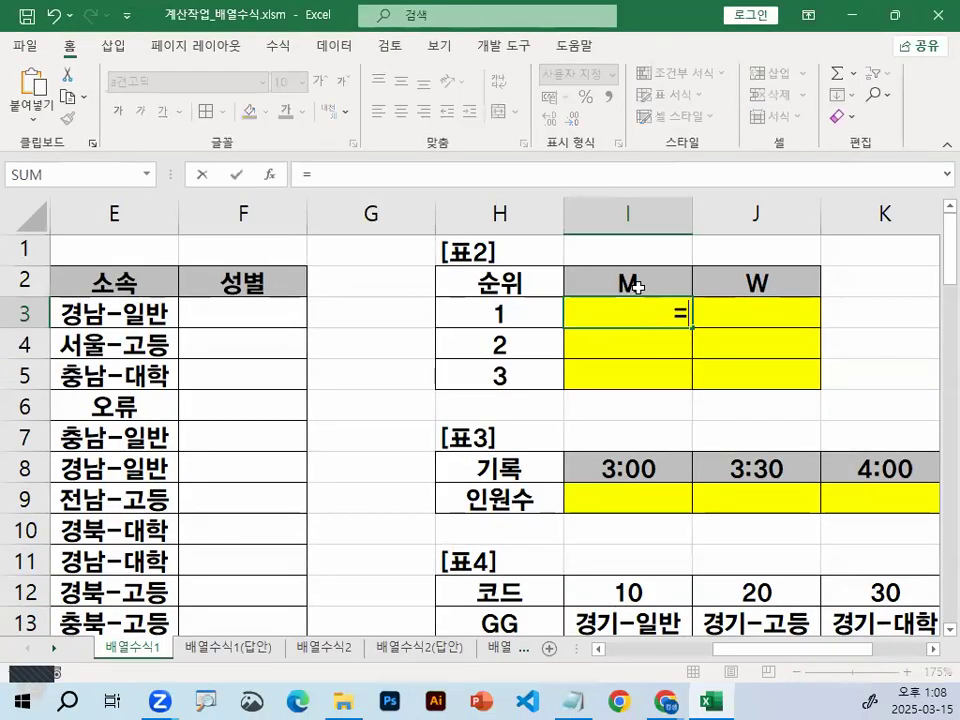
{"action": "left_click", "coordinate": [650, 292]}
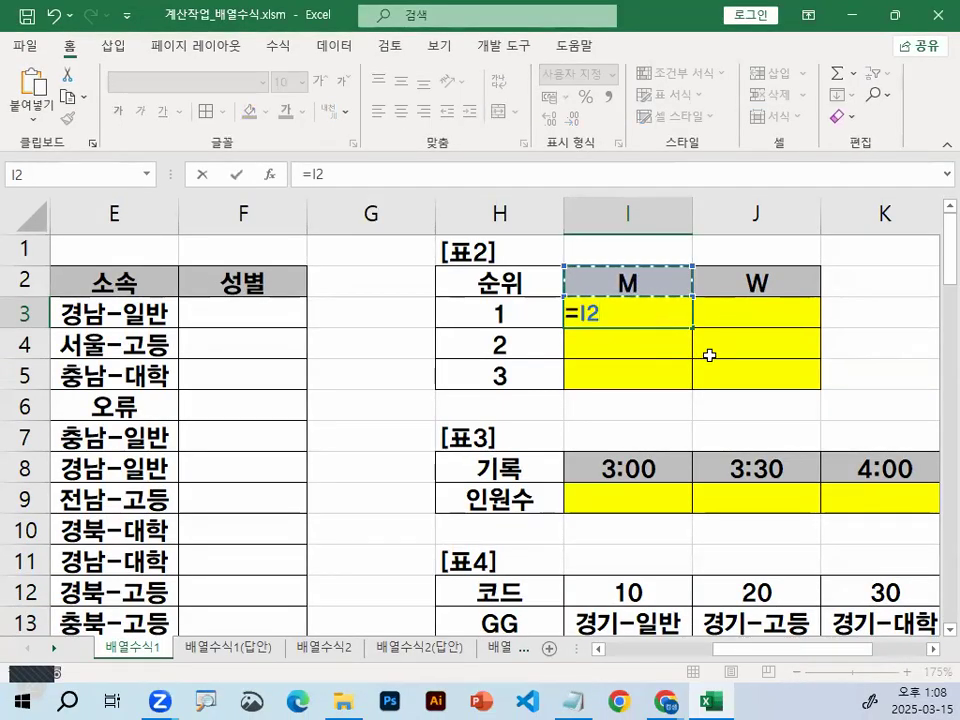
{"action": "key", "text": "F4"}
{"action": "key", "text": "F4"}
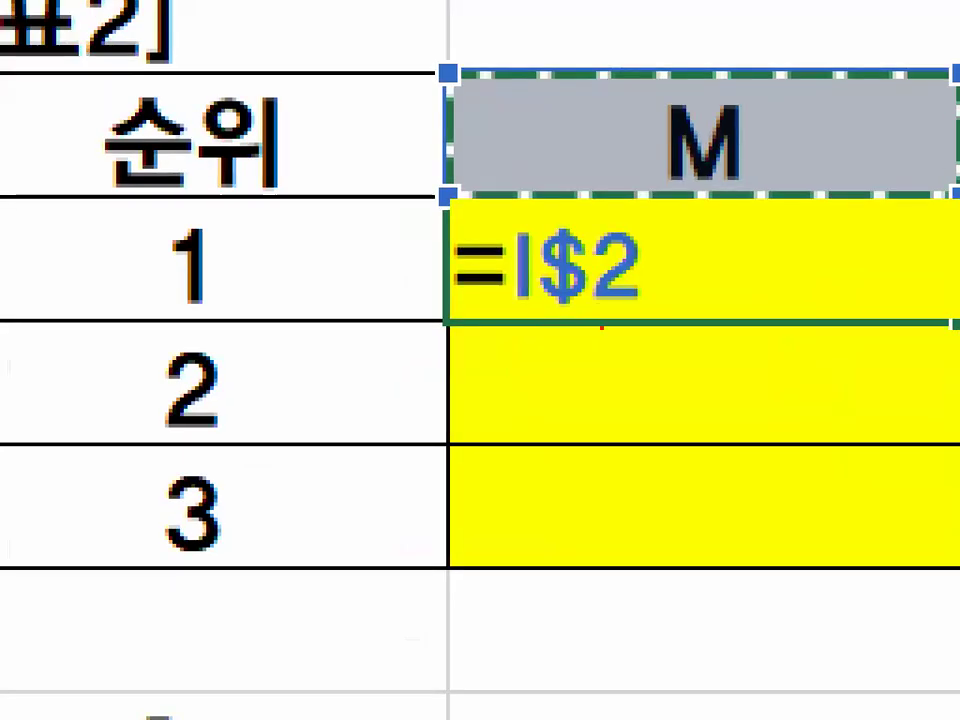
{"action": "mouse_move", "coordinate": [630, 297]}
{"action": "left_mouse_down"}
{"action": "mouse_move", "coordinate": [609, 318]}
{"action": "mouse_move", "coordinate": [627, 226]}
{"action": "mouse_move", "coordinate": [640, 297]}
{"action": "left_mouse_up"}
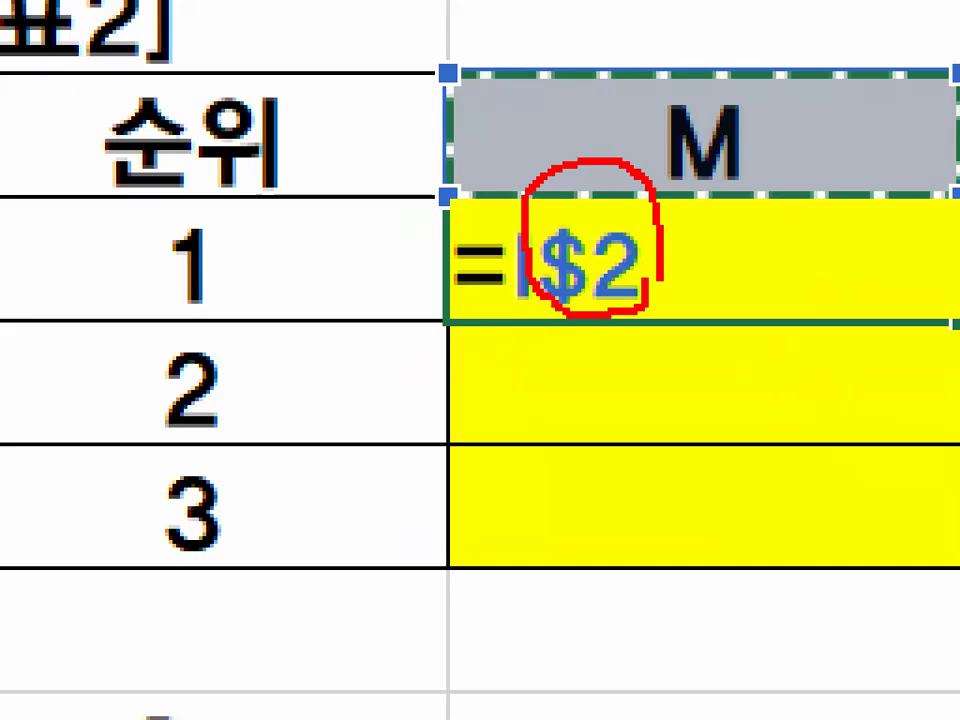
{"action": "left_click_drag", "start_coordinate": [680, 150], "coordinate": [889, 2]}
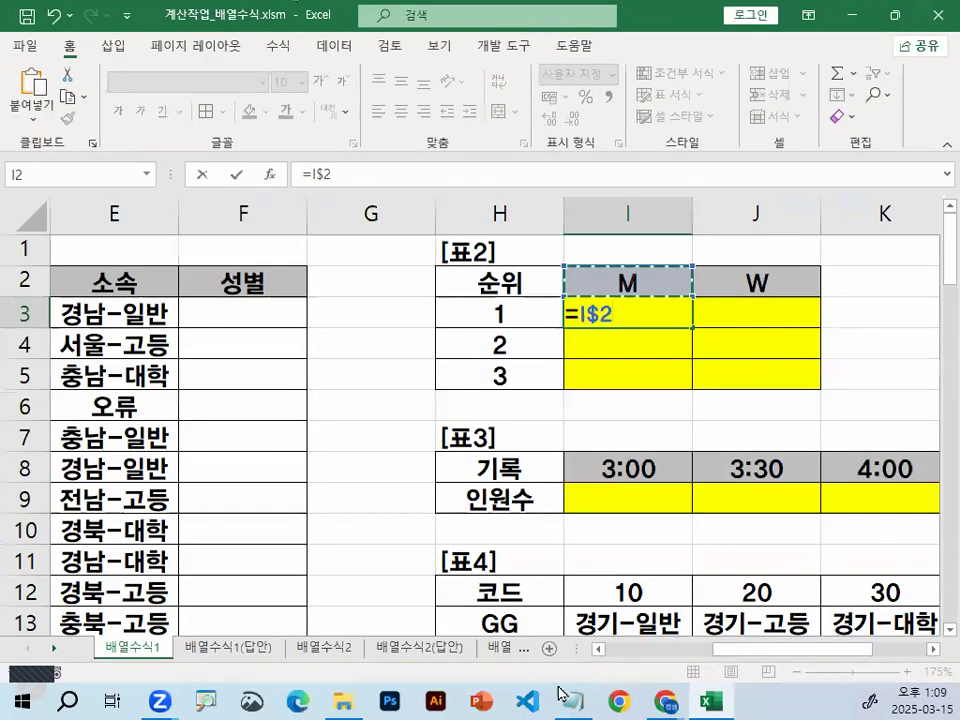
{"action": "key", "text": "Escape"}
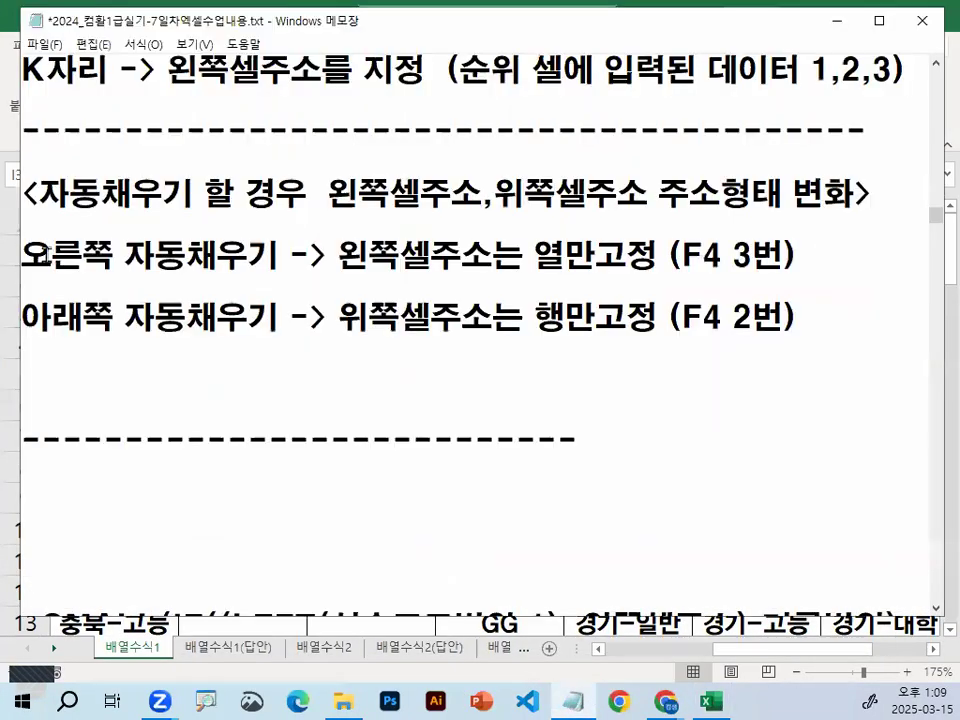
- Review both fill rules in the Notepad notes, comparing F4 3번 for left addresses with F4 2번 for upper addresses
{"action": "left_click_drag", "start_coordinate": [22, 255], "coordinate": [280, 255]}
{"action": "left_click_drag", "start_coordinate": [51, 317], "coordinate": [326, 317]}
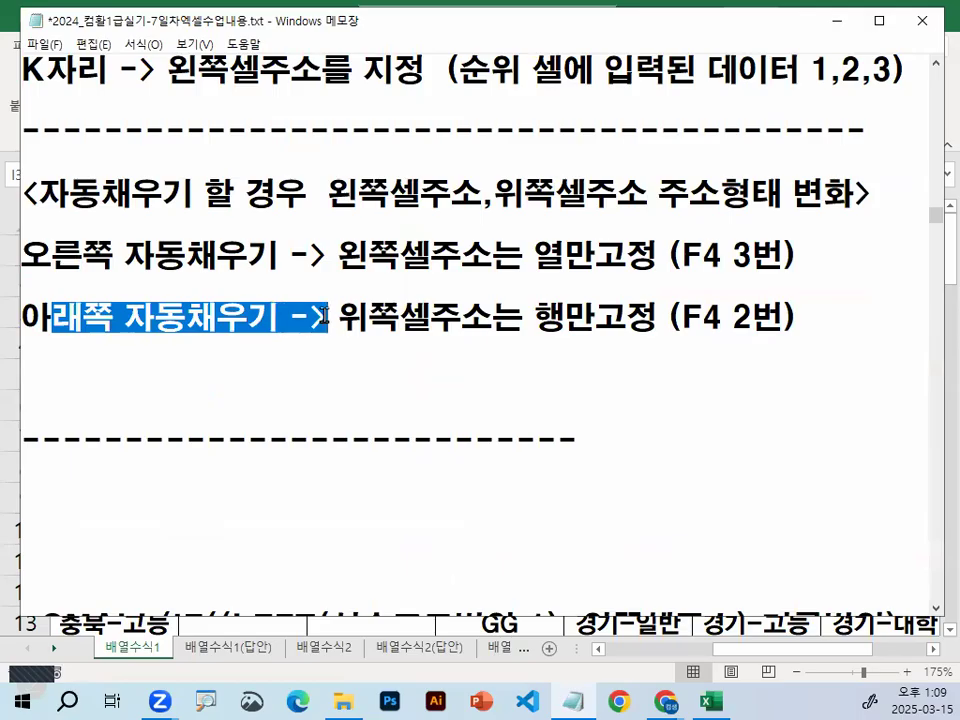
{"action": "left_click_drag", "start_coordinate": [338, 255], "coordinate": [815, 254]}
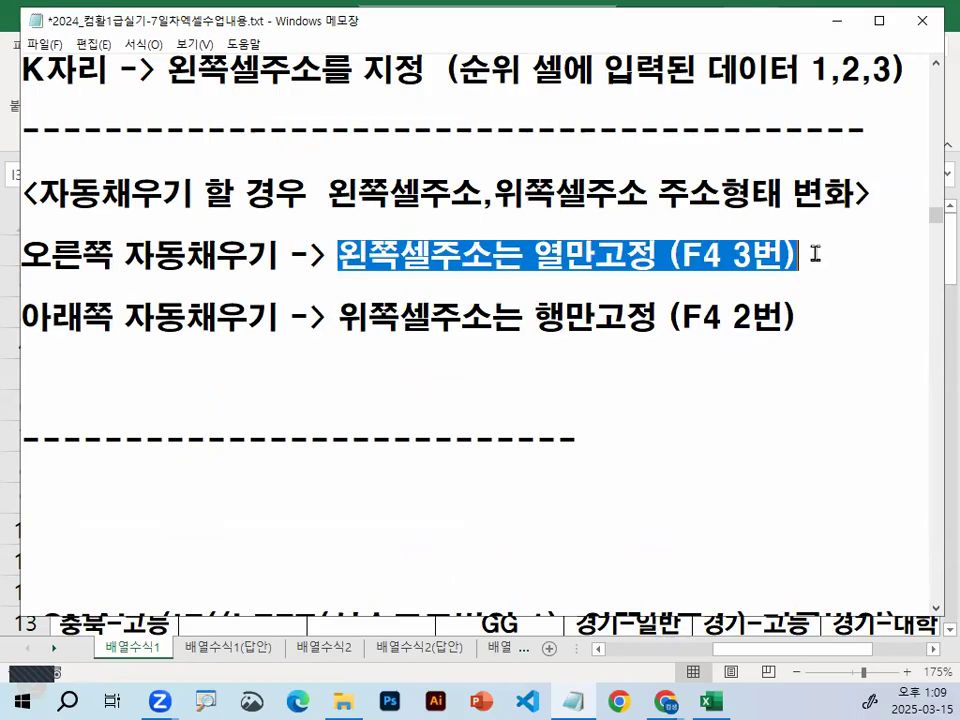
{"action": "left_click_drag", "start_coordinate": [328, 317], "coordinate": [838, 317]}
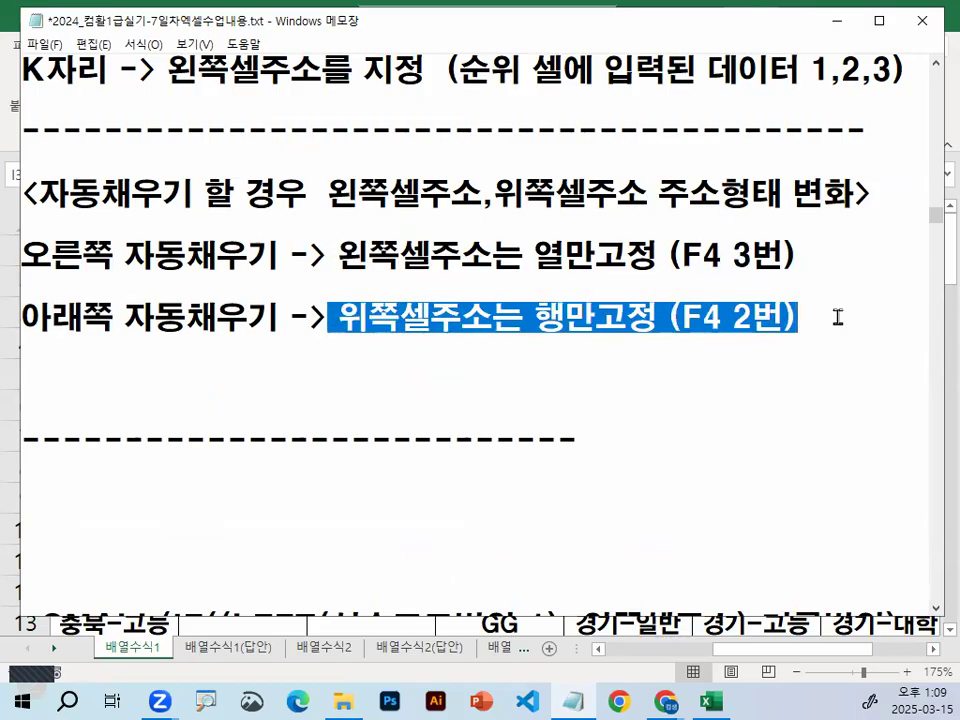
{"action": "double_click", "coordinate": [737, 252]}
{"action": "double_click", "coordinate": [757, 317]}
{"action": "left_click", "coordinate": [801, 317]}
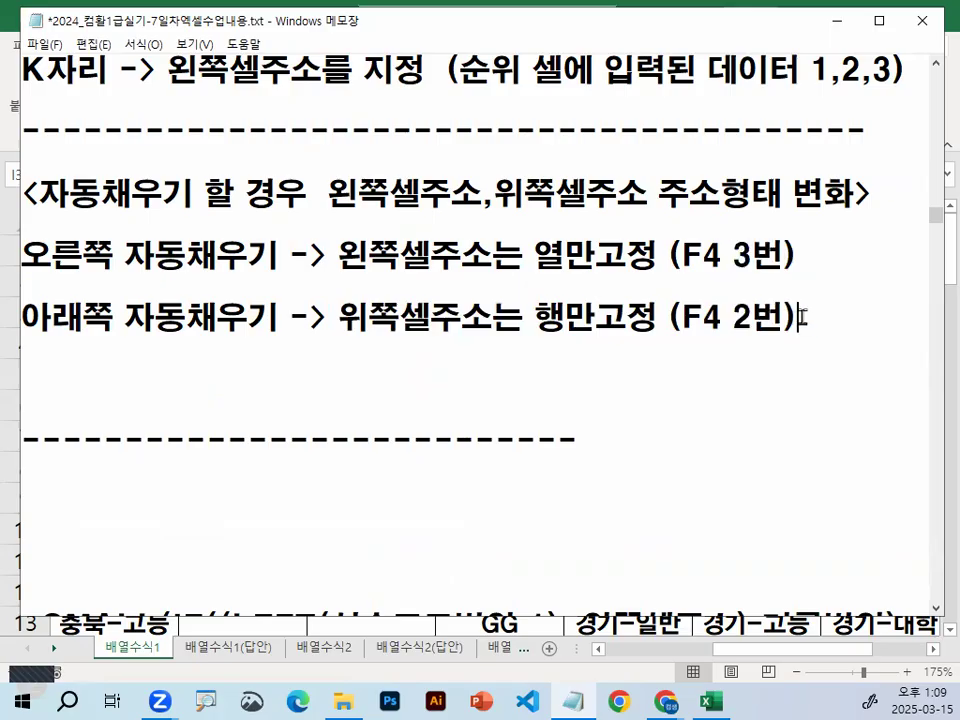
- Delete the surplus blank lines between the fill rules and the complete SMALL/IF/LEFT formula in the notes
{"action": "left_click", "coordinate": [293, 384]}
{"action": "key", "text": "Delete"}
{"action": "key", "text": "Delete"}
{"action": "key", "text": "Delete"}
{"action": "key", "text": "Delete"}
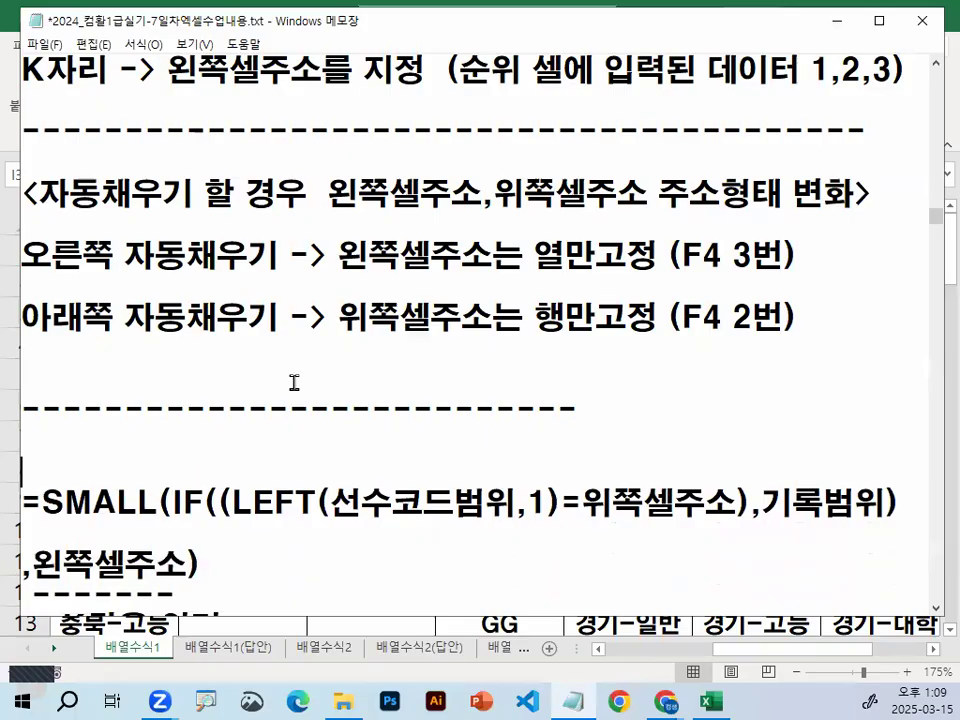
{"action": "scroll", "coordinate": [298, 415], "scroll_direction": "down", "scroll_amount": 1}
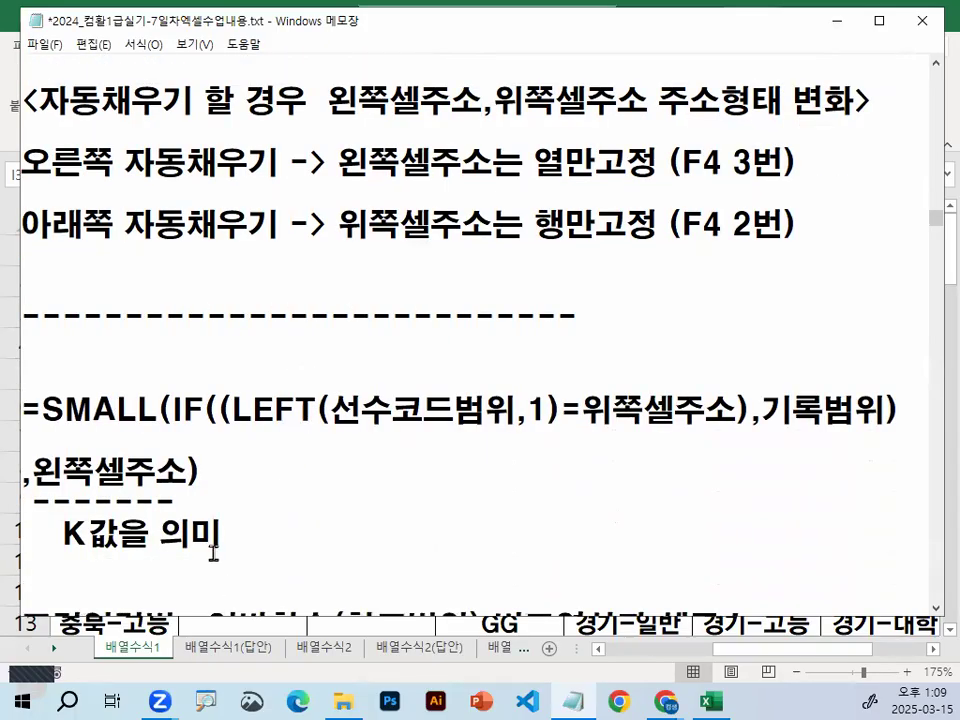
- Mark the LEFT(선수코드범위,1) part of the formula in the notes with the screen pen and clear the marks
{"action": "scroll", "coordinate": [213, 552], "scroll_direction": "down", "scroll_amount": 2}
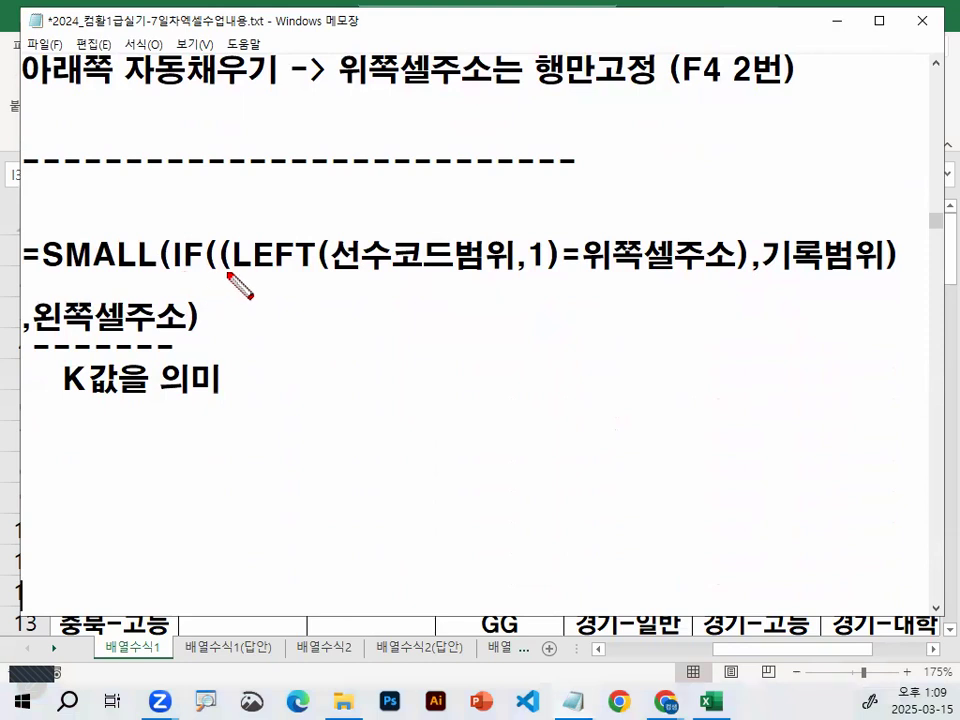
{"action": "mouse_move", "coordinate": [241, 268]}
{"action": "left_mouse_down"}
{"action": "mouse_move", "coordinate": [512, 273]}
{"action": "mouse_move", "coordinate": [388, 291]}
{"action": "mouse_move", "coordinate": [428, 250]}
{"action": "mouse_move", "coordinate": [460, 282]}
{"action": "left_mouse_up"}
{"action": "left_click_drag", "start_coordinate": [540, 254], "coordinate": [534, 267]}
{"action": "key", "text": "Escape"}
{"action": "key", "text": "ctrl+2"}
- Draw a tall red rectangle below the formula and another around 위쪽셀주소 using the pen's 사각형 shape
{"action": "right_click", "coordinate": [366, 305]}
{"action": "mouse_move", "coordinate": [420, 350]}
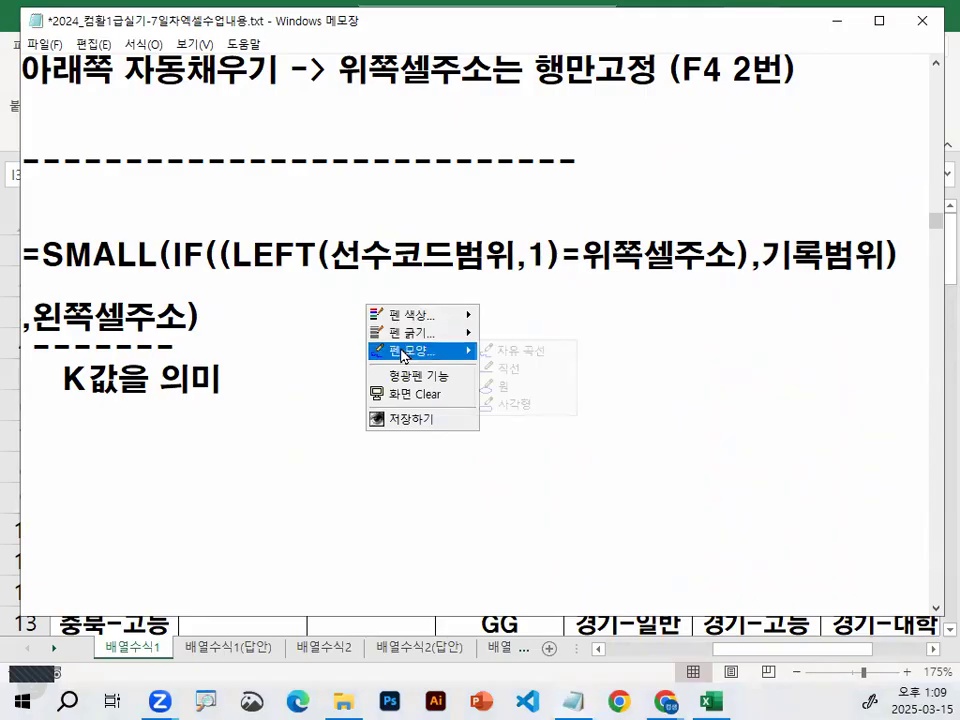
{"action": "left_click", "coordinate": [520, 404]}
{"action": "left_click_drag", "start_coordinate": [373, 304], "coordinate": [454, 540]}
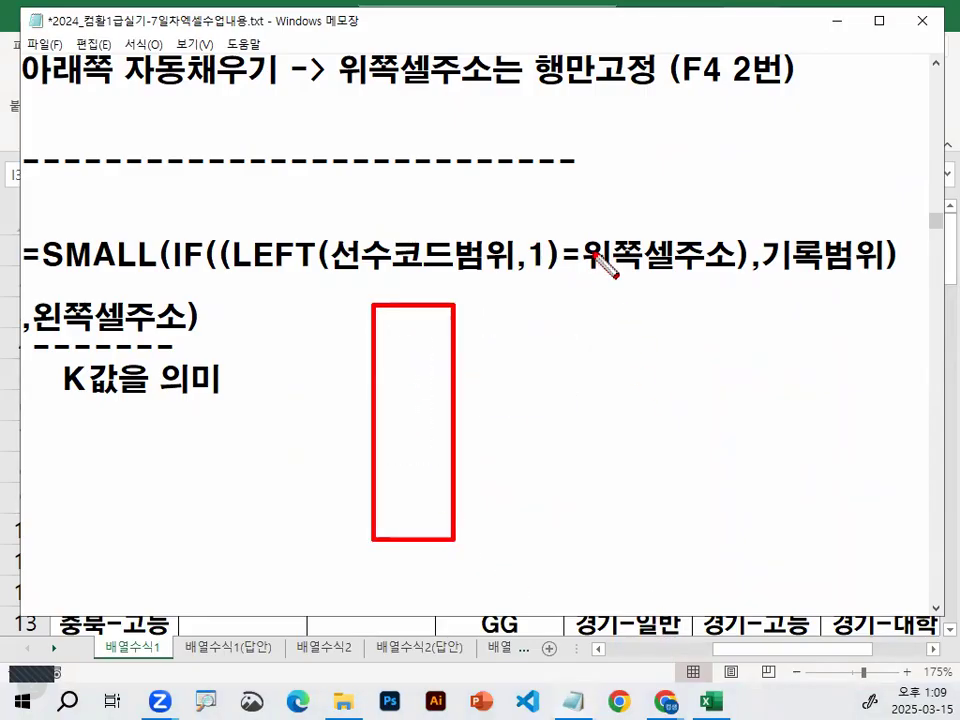
{"action": "left_click_drag", "start_coordinate": [580, 236], "coordinate": [735, 282]}
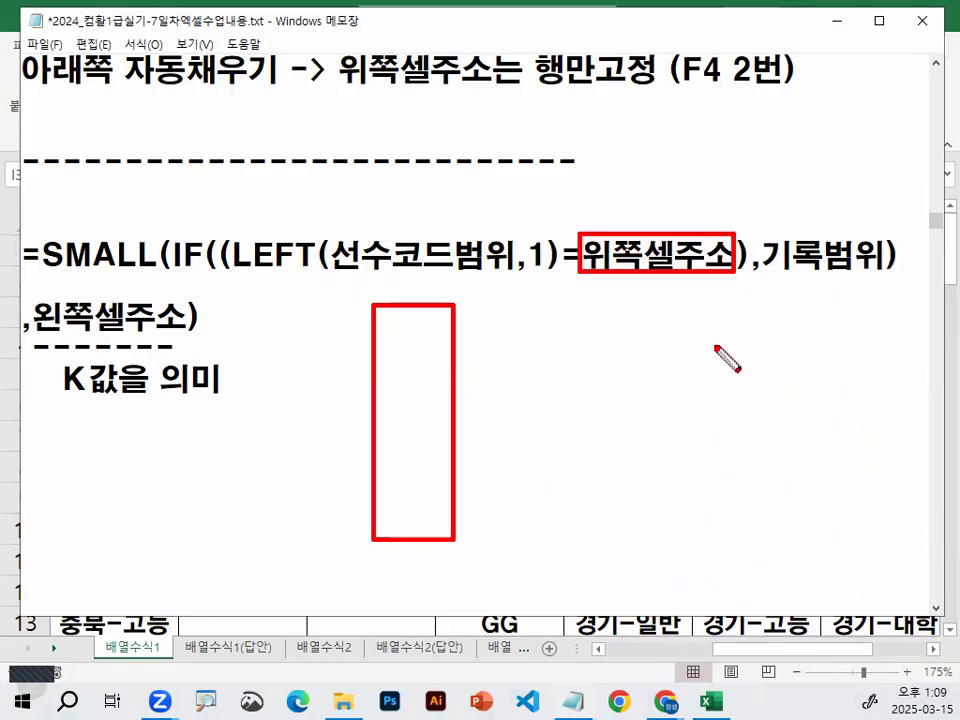
- Sketch the comparison freehand with an arrow from 위쪽셀주소 to the tall rectangle, an M, T and F results, and a circled T pointing outward
{"action": "right_click", "coordinate": [714, 347]}
{"action": "mouse_move", "coordinate": [735, 382]}
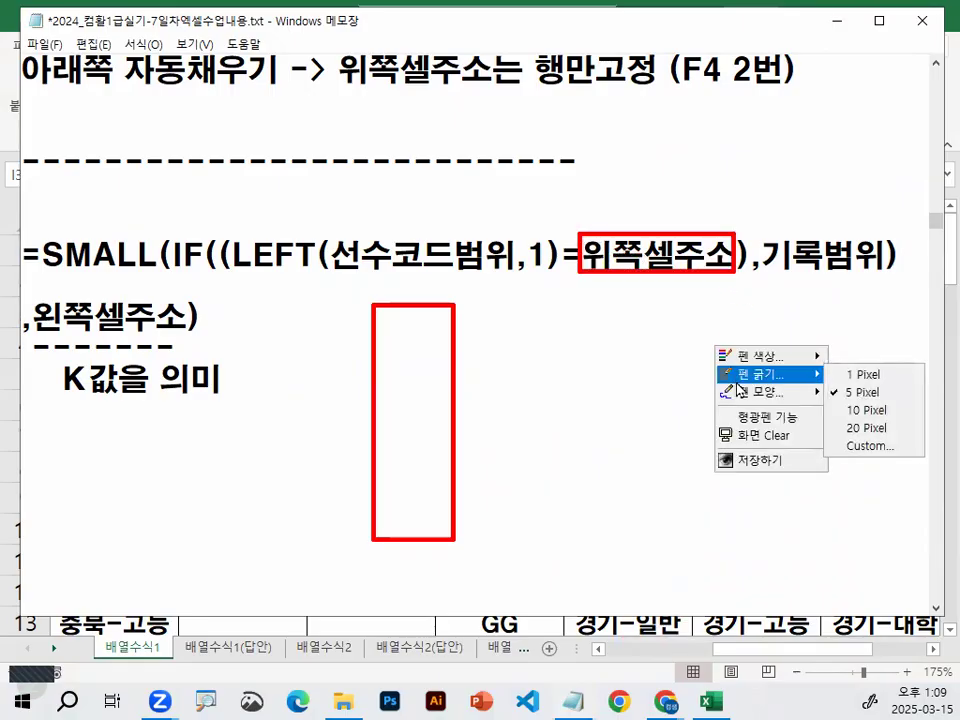
{"action": "left_click", "coordinate": [866, 388]}
{"action": "mouse_move", "coordinate": [624, 266]}
{"action": "left_mouse_down"}
{"action": "mouse_move", "coordinate": [610, 297]}
{"action": "mouse_move", "coordinate": [432, 393]}
{"action": "mouse_move", "coordinate": [480, 405]}
{"action": "left_mouse_up"}
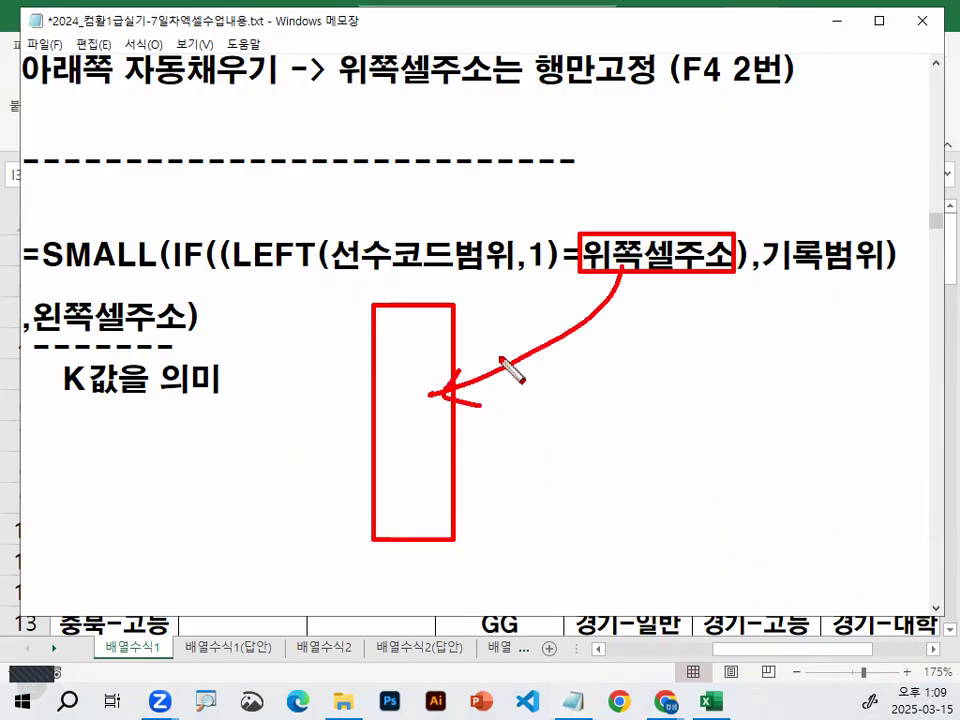
{"action": "mouse_move", "coordinate": [641, 348]}
{"action": "left_mouse_down"}
{"action": "mouse_move", "coordinate": [643, 318]}
{"action": "mouse_move", "coordinate": [673, 348]}
{"action": "left_mouse_up"}
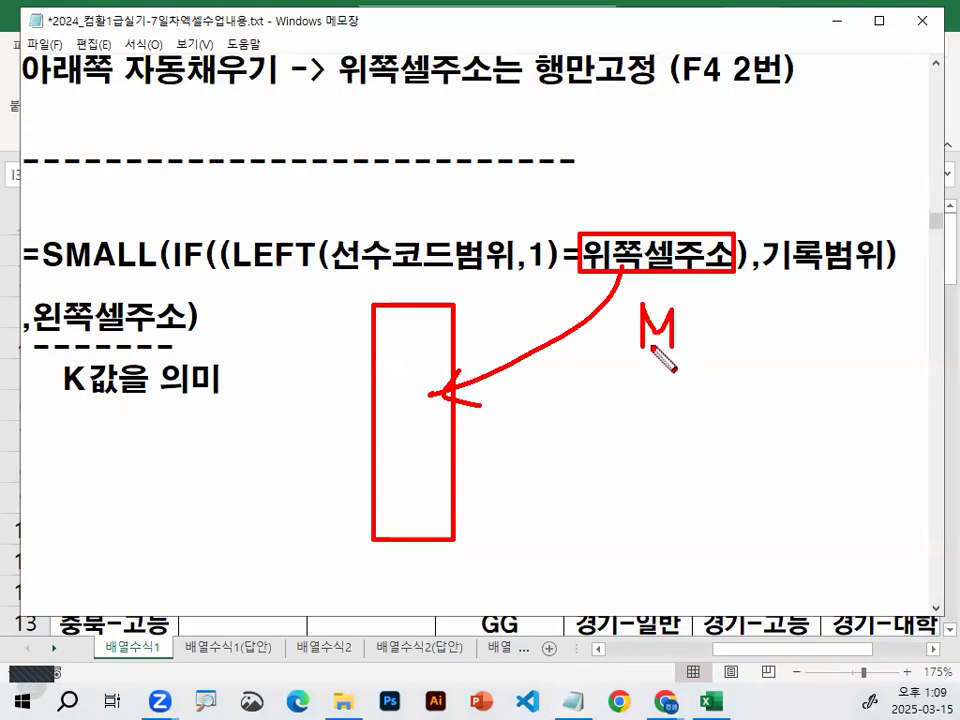
{"action": "mouse_move", "coordinate": [388, 381]}
{"action": "left_mouse_down"}
{"action": "mouse_move", "coordinate": [438, 383]}
{"action": "mouse_move", "coordinate": [404, 422]}
{"action": "left_mouse_up"}
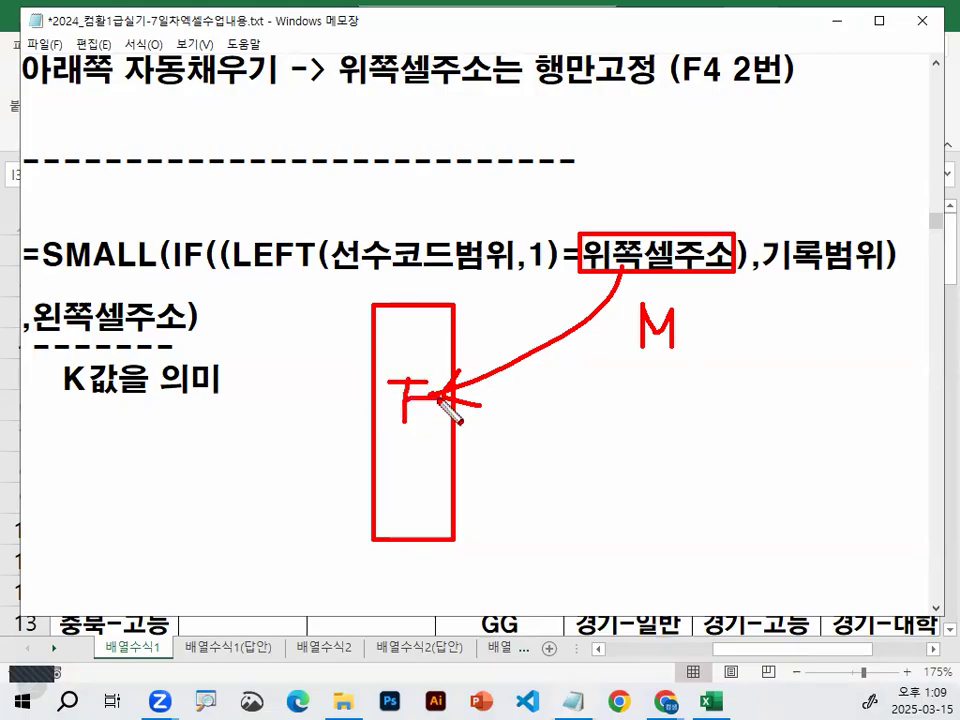
{"action": "mouse_move", "coordinate": [384, 325]}
{"action": "left_mouse_down"}
{"action": "mouse_move", "coordinate": [438, 324]}
{"action": "mouse_move", "coordinate": [413, 365]}
{"action": "left_mouse_up"}
{"action": "mouse_move", "coordinate": [462, 342]}
{"action": "left_mouse_down"}
{"action": "mouse_move", "coordinate": [420, 296]}
{"action": "mouse_move", "coordinate": [540, 345]}
{"action": "mouse_move", "coordinate": [526, 362]}
{"action": "left_mouse_up"}
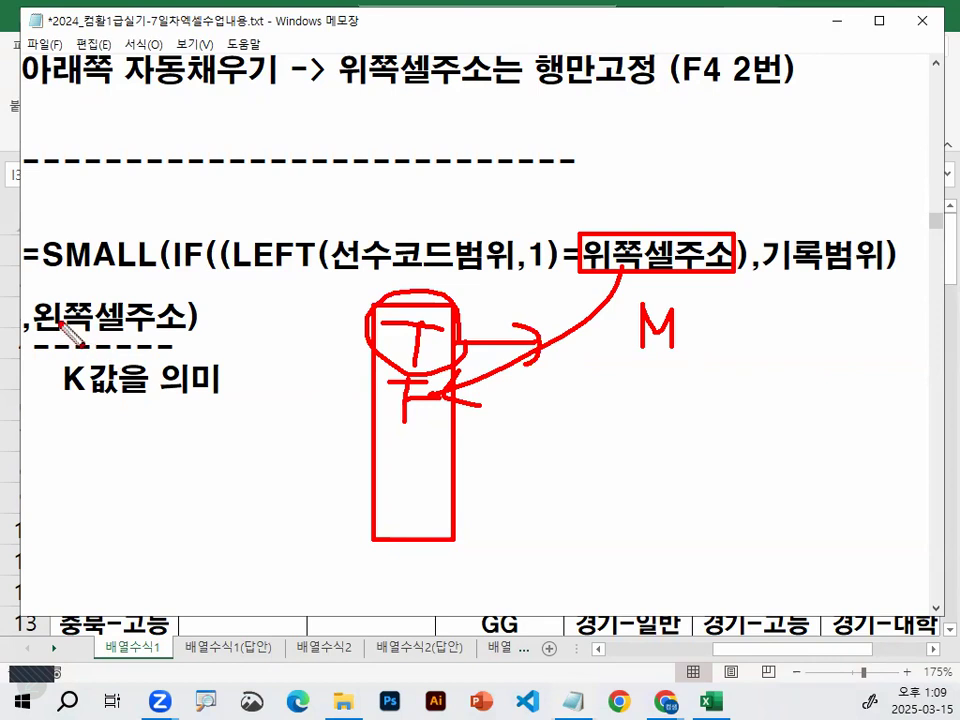
- Circle 기록범위 in the formula and sketch a column of loops beside the T/F rectangle for the matching records
{"action": "mouse_move", "coordinate": [900, 262]}
{"action": "left_mouse_down"}
{"action": "mouse_move", "coordinate": [849, 219]}
{"action": "mouse_move", "coordinate": [852, 232]}
{"action": "left_mouse_up"}
{"action": "mouse_move", "coordinate": [600, 308]}
{"action": "left_mouse_down"}
{"action": "mouse_move", "coordinate": [605, 348]}
{"action": "mouse_move", "coordinate": [557, 349]}
{"action": "mouse_move", "coordinate": [612, 328]}
{"action": "left_mouse_up"}
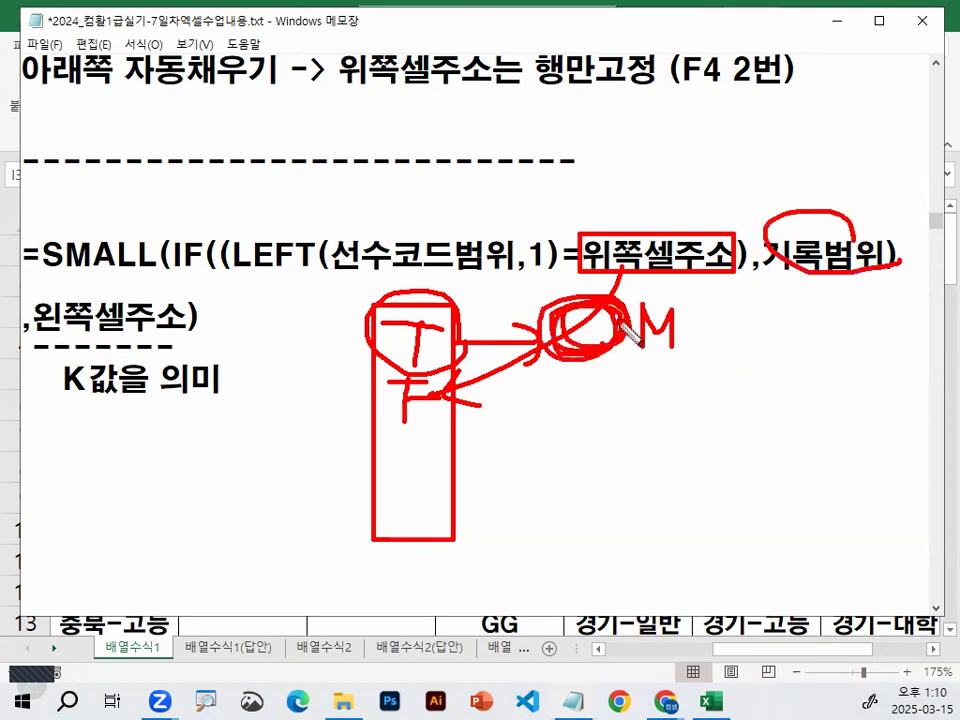
{"action": "mouse_move", "coordinate": [590, 398]}
{"action": "left_mouse_down"}
{"action": "mouse_move", "coordinate": [626, 407]}
{"action": "mouse_move", "coordinate": [605, 437]}
{"action": "left_mouse_up"}
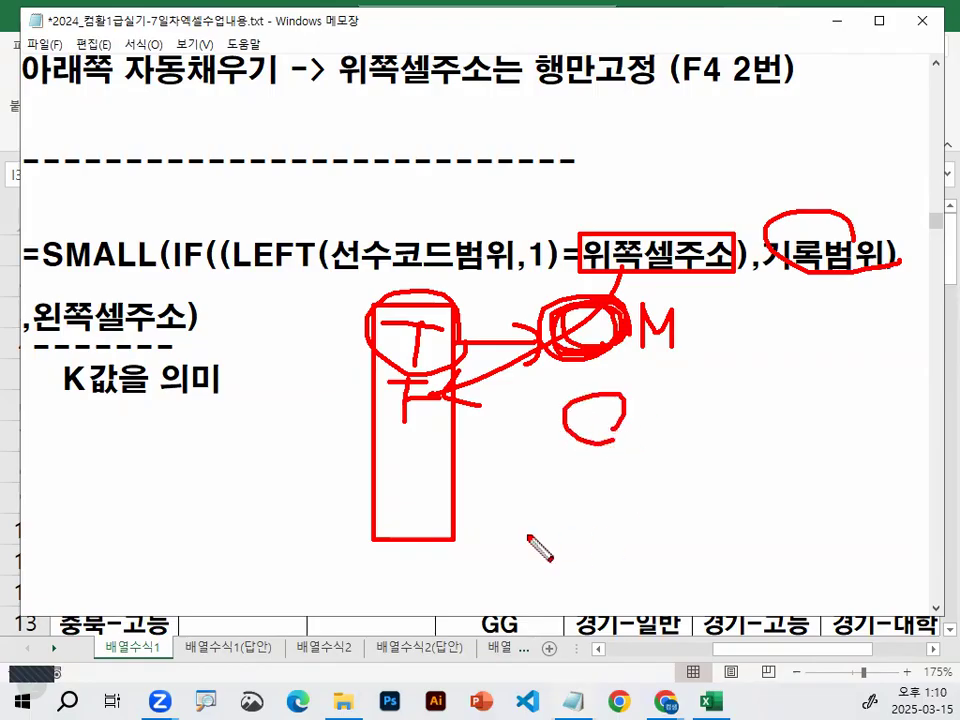
{"action": "left_click_drag", "start_coordinate": [603, 520], "coordinate": [572, 537]}
{"action": "left_click_drag", "start_coordinate": [610, 598], "coordinate": [616, 608]}
- Underline 왼쪽셀주소, add a circled 1 and a bracket along the sketched records, and clear all pen marks
{"action": "left_click_drag", "start_coordinate": [35, 329], "coordinate": [160, 327]}
{"action": "left_click_drag", "start_coordinate": [236, 282], "coordinate": [231, 330]}
{"action": "mouse_move", "coordinate": [250, 285]}
{"action": "left_mouse_down"}
{"action": "mouse_move", "coordinate": [200, 330]}
{"action": "mouse_move", "coordinate": [267, 345]}
{"action": "left_mouse_up"}
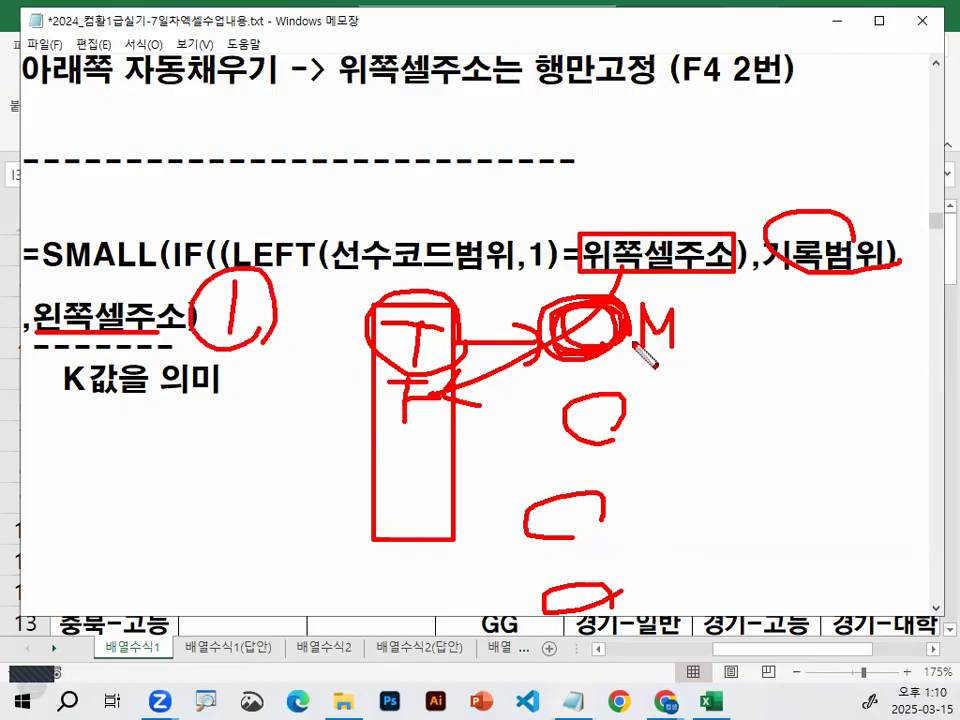
{"action": "left_click_drag", "start_coordinate": [630, 316], "coordinate": [648, 630]}
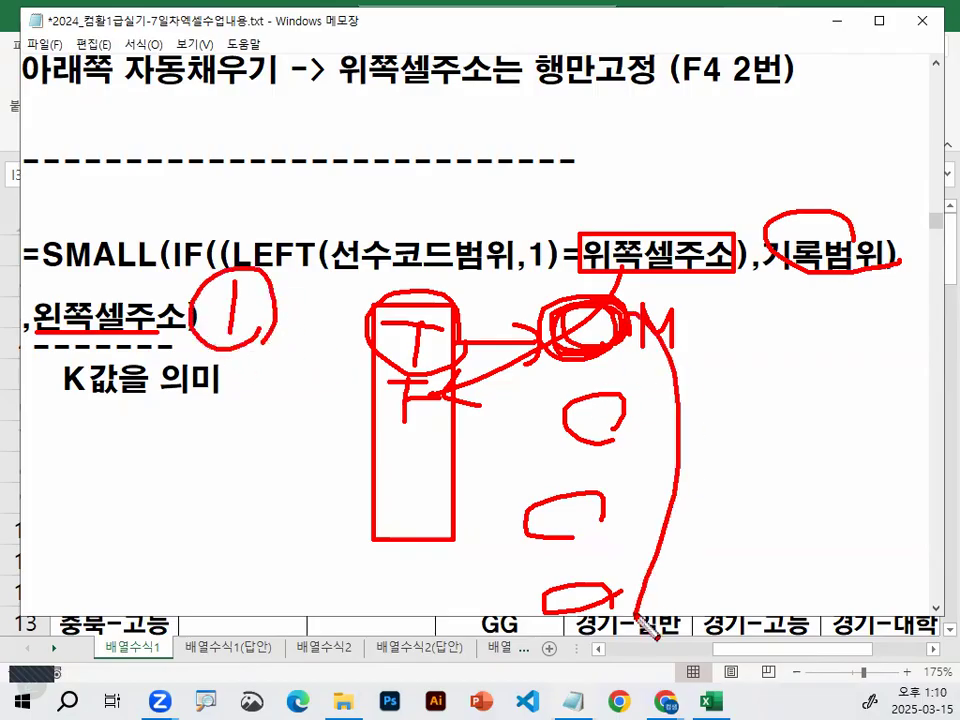
{"action": "key", "text": "Escape"}
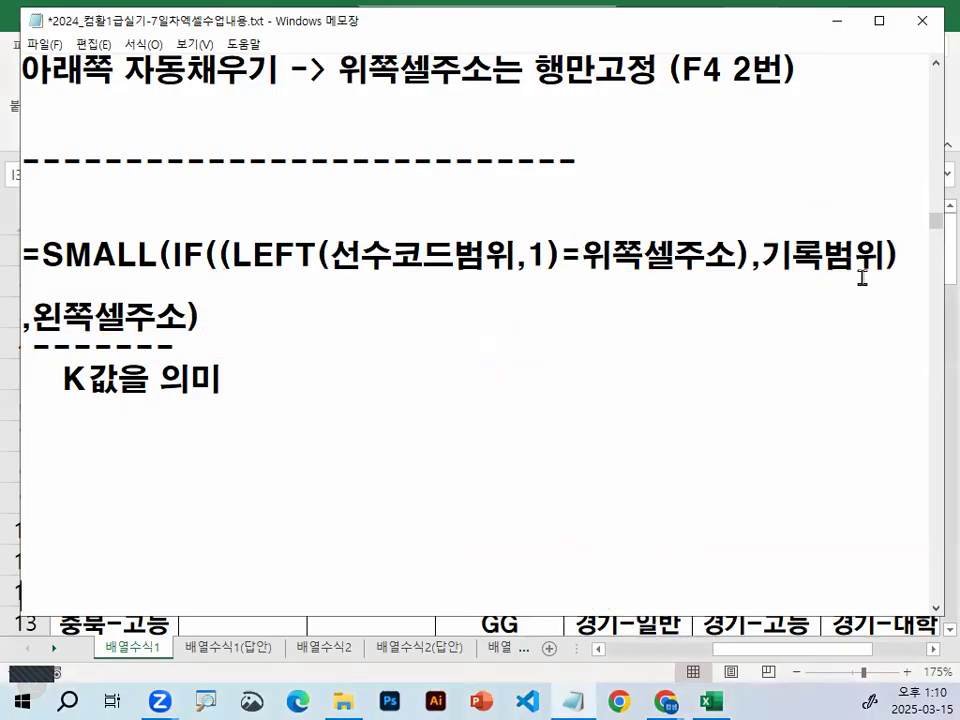
- Compare 기록범위 and 왼쪽셀주소 in the notes with rank 1 of 표2 on the Excel sheet
{"action": "left_click_drag", "start_coordinate": [764, 253], "coordinate": [896, 256]}
{"action": "left_click_drag", "start_coordinate": [40, 316], "coordinate": [186, 312]}
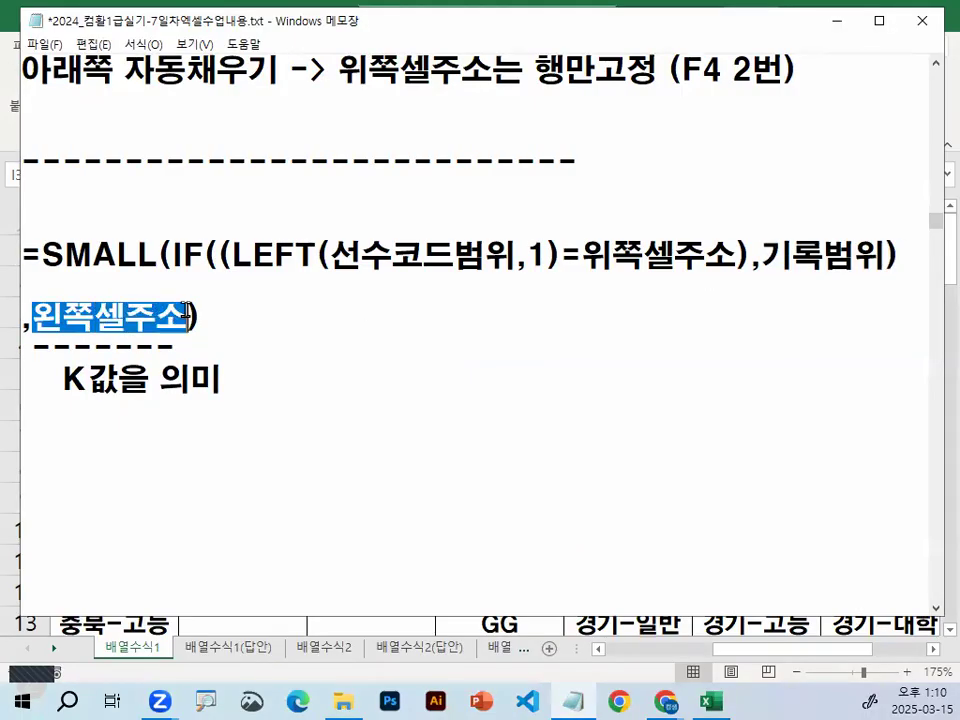
{"action": "left_click", "coordinate": [838, 21]}
{"action": "mouse_move", "coordinate": [515, 324]}
{"action": "left_mouse_down"}
{"action": "mouse_move", "coordinate": [553, 306]}
{"action": "mouse_move", "coordinate": [538, 248]}
{"action": "mouse_move", "coordinate": [625, 137]}
{"action": "left_mouse_up"}
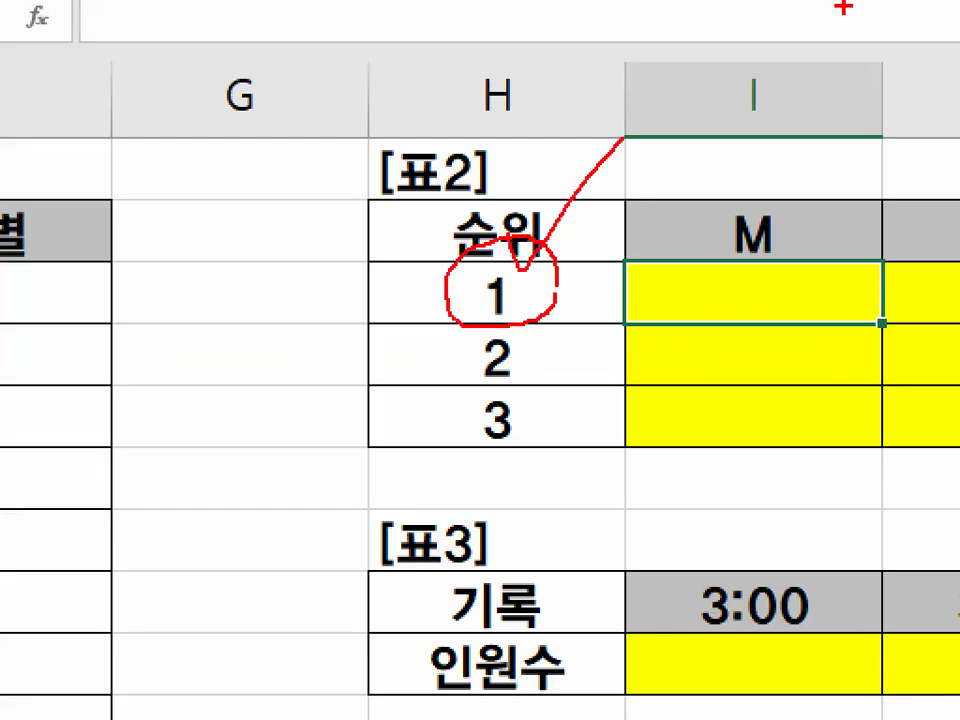
{"action": "key", "text": "Escape"}
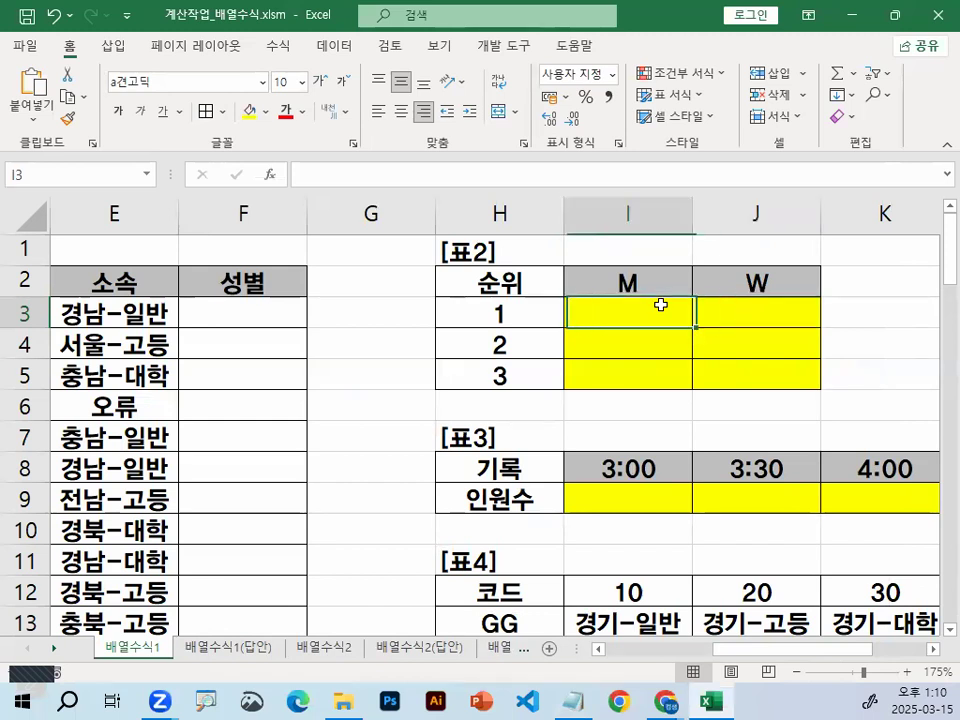
- Collapse the Excel ribbon and bring 표2 fully into view
{"action": "scroll", "coordinate": [660, 305], "scroll_direction": "right", "scroll_amount": 1}
{"action": "key", "text": "super+space"}
{"action": "key", "text": "ctrl+F1"}
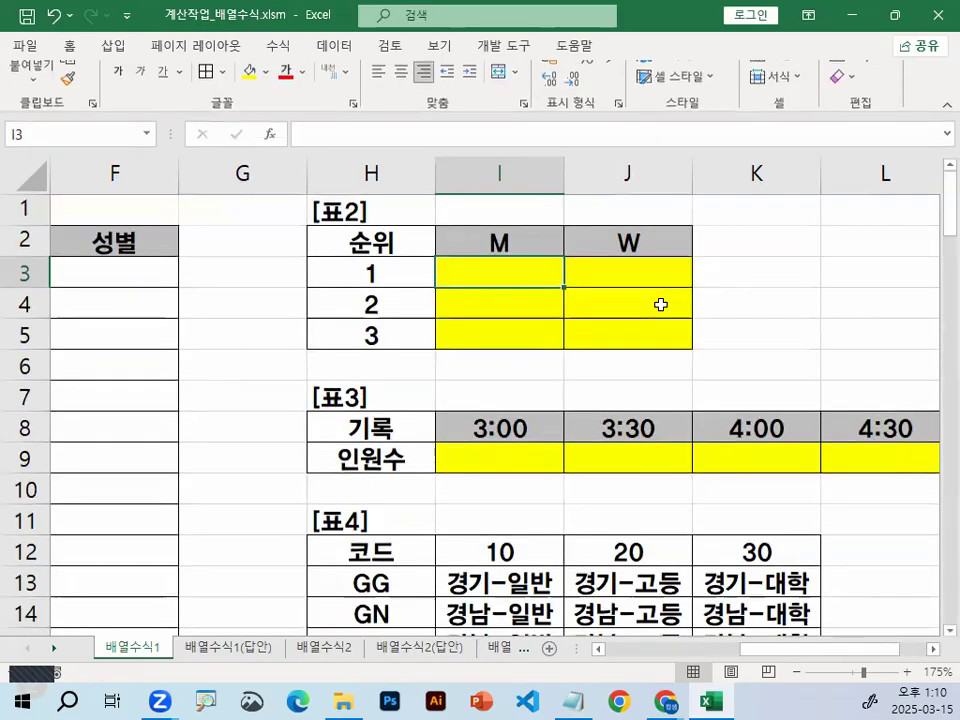
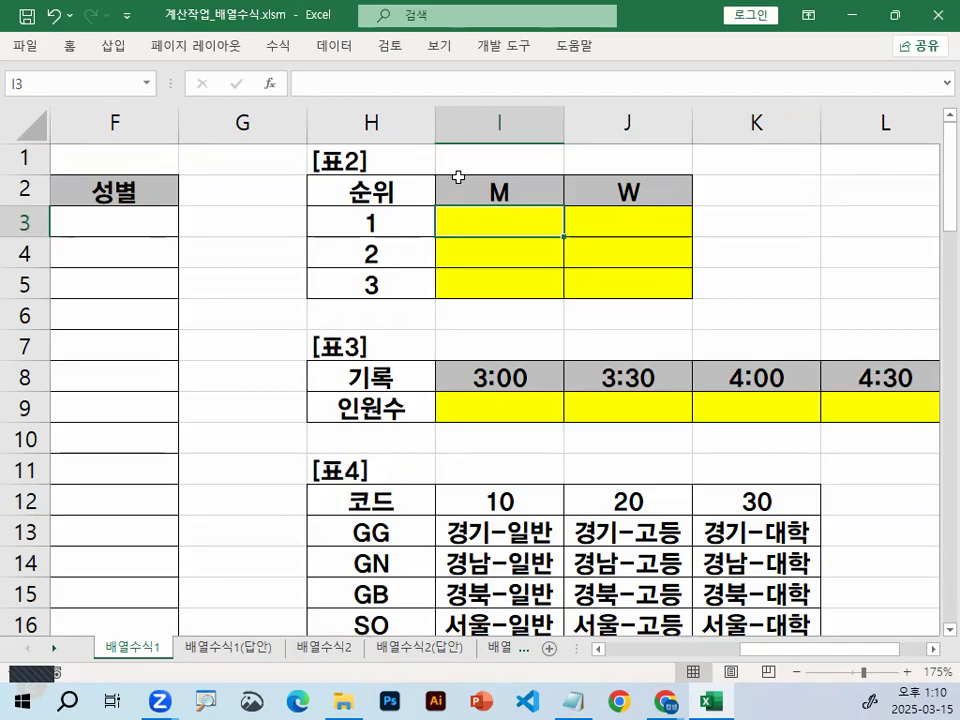
- Start the formula in I3 of 표2 with =SMALL(IF((
{"action": "type", "text": "="}
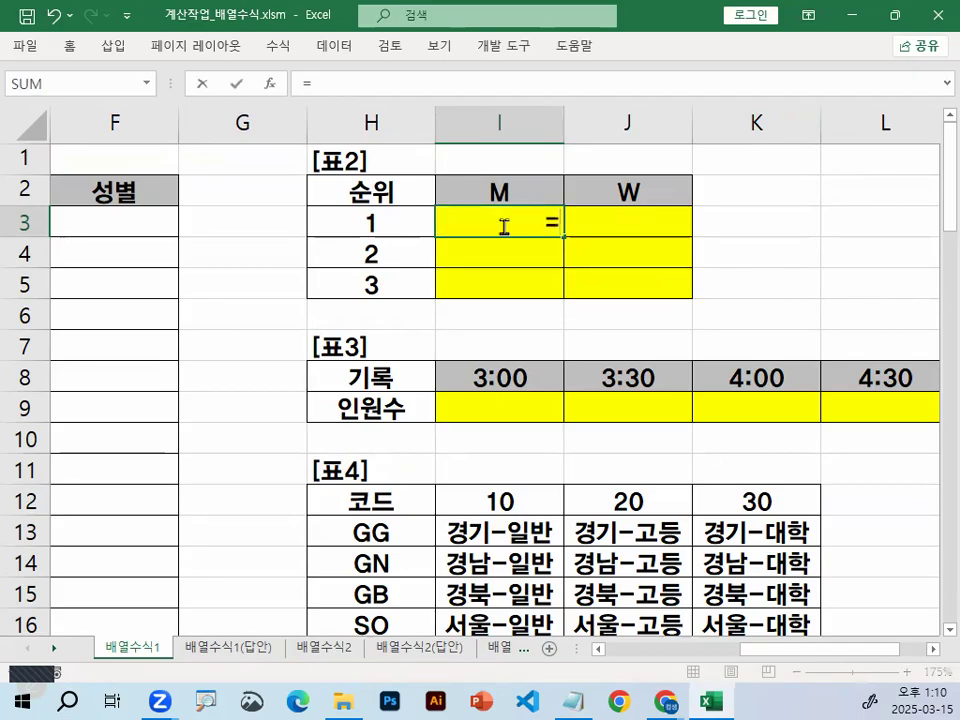
{"action": "type", "text": "SMALL("}
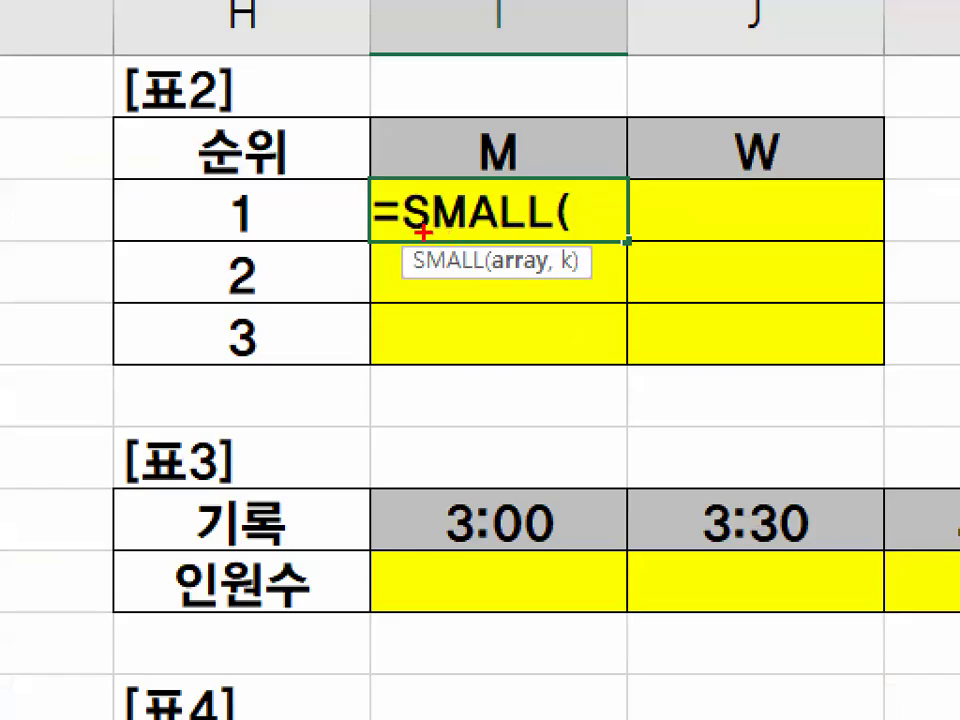
{"action": "left_click_drag", "start_coordinate": [452, 233], "coordinate": [620, 222]}
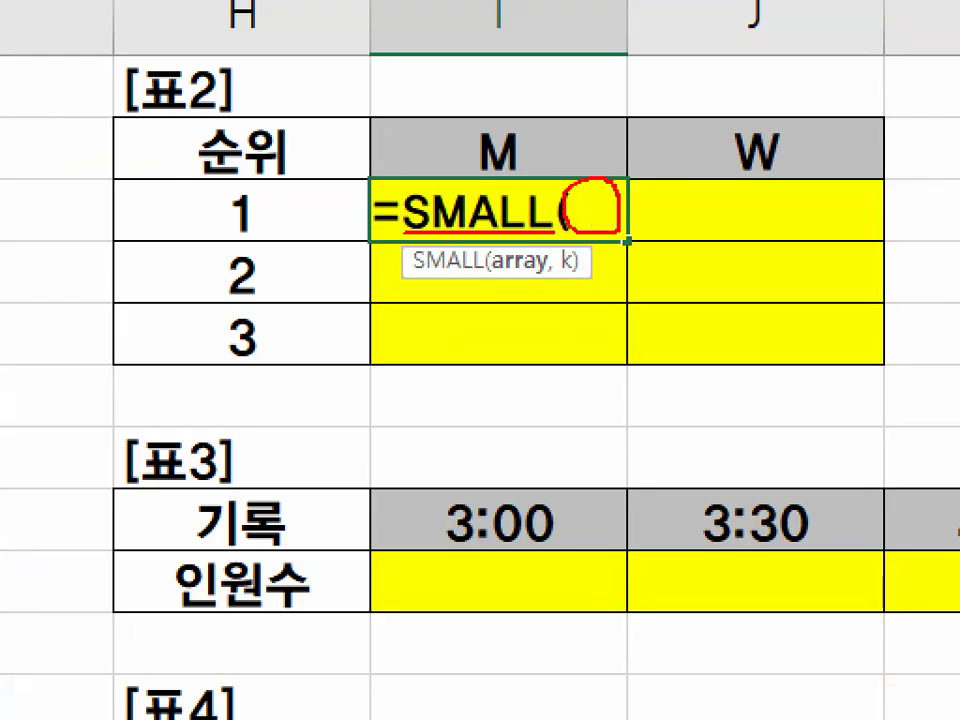
{"action": "key", "text": "Escape"}
{"action": "type", "text": "I"}
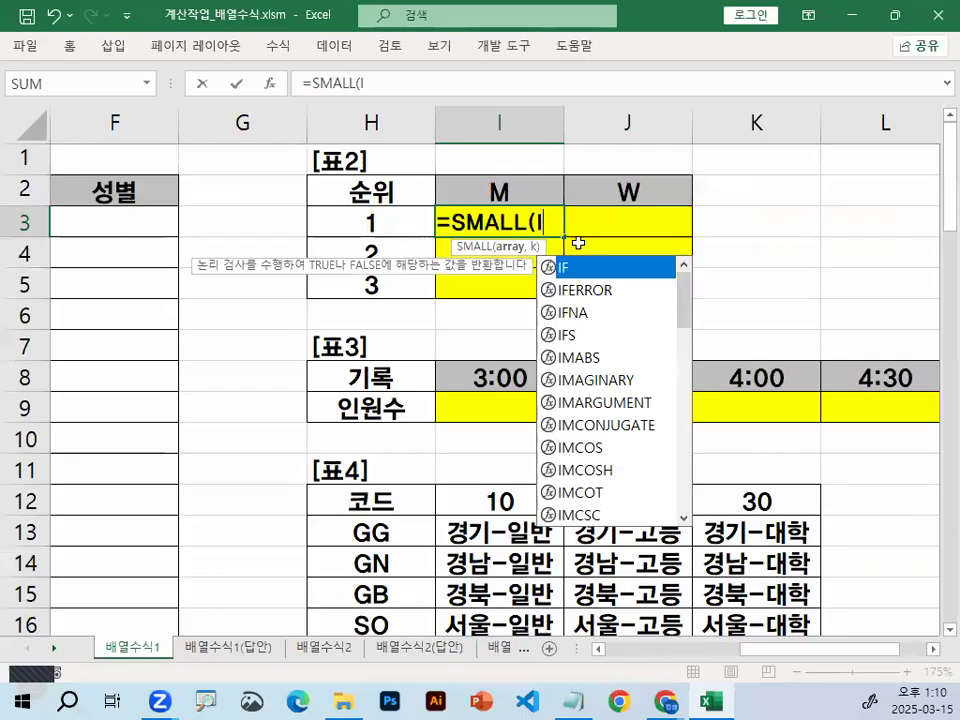
{"action": "type", "text": "F(("}
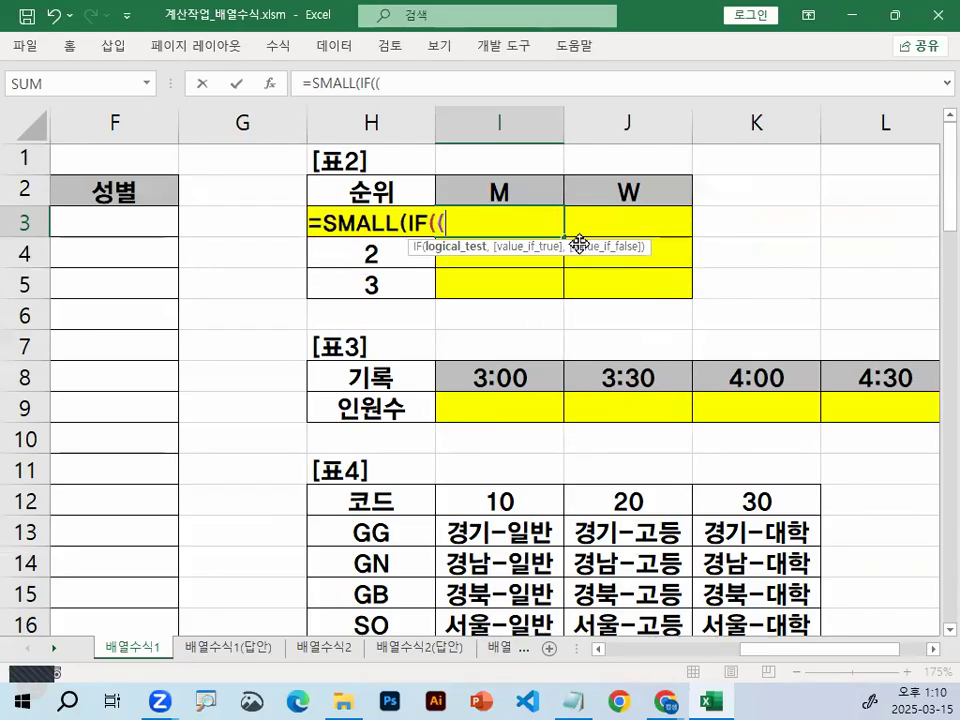
{"action": "key", "text": "ctrl+1"}
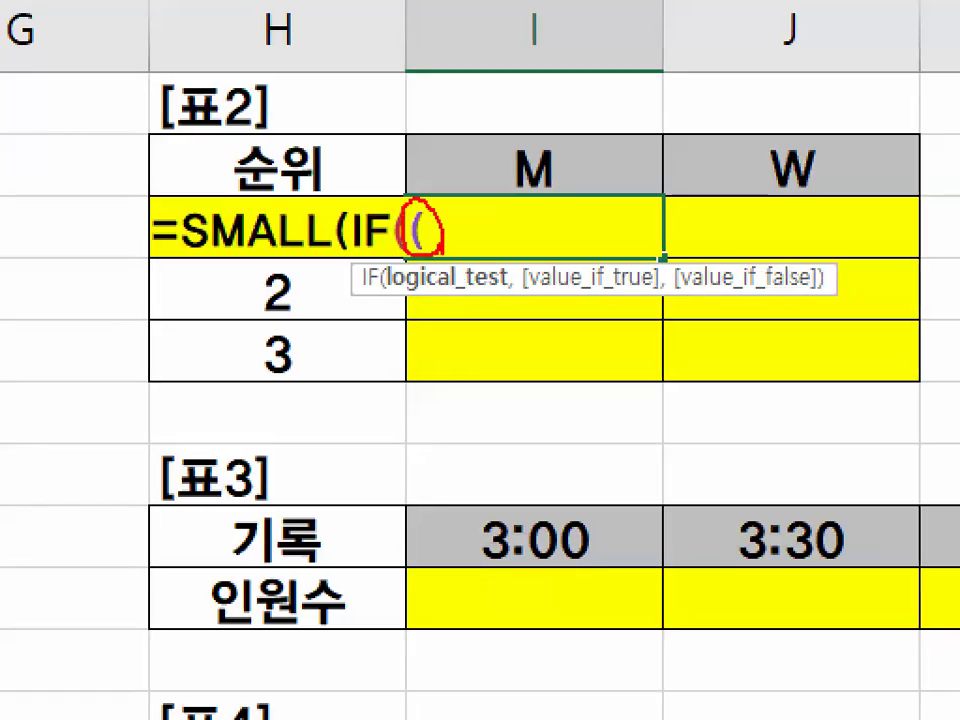
{"action": "key", "text": "Escape"}
- Examine the first letters of the 선수코드 values in 표1 and return to the unfinished formula in 표2
{"action": "left_click_drag", "start_coordinate": [866, 650], "coordinate": [670, 690]}
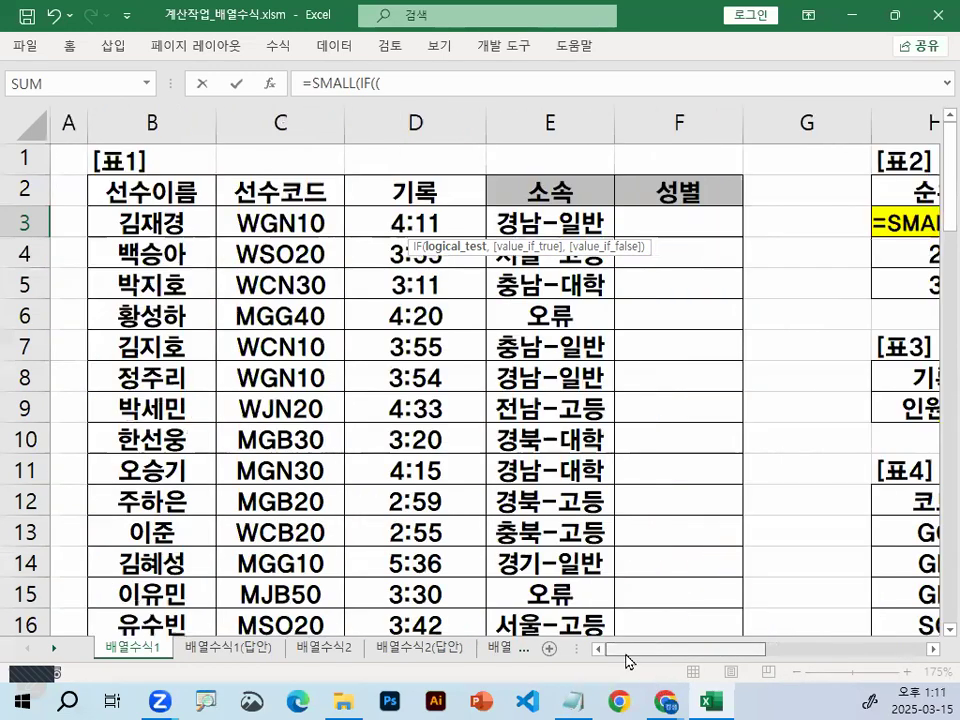
{"action": "key", "text": "ctrl+1"}
{"action": "left_click_drag", "start_coordinate": [279, 220], "coordinate": [280, 328]}
{"action": "left_click_drag", "start_coordinate": [281, 442], "coordinate": [280, 453]}
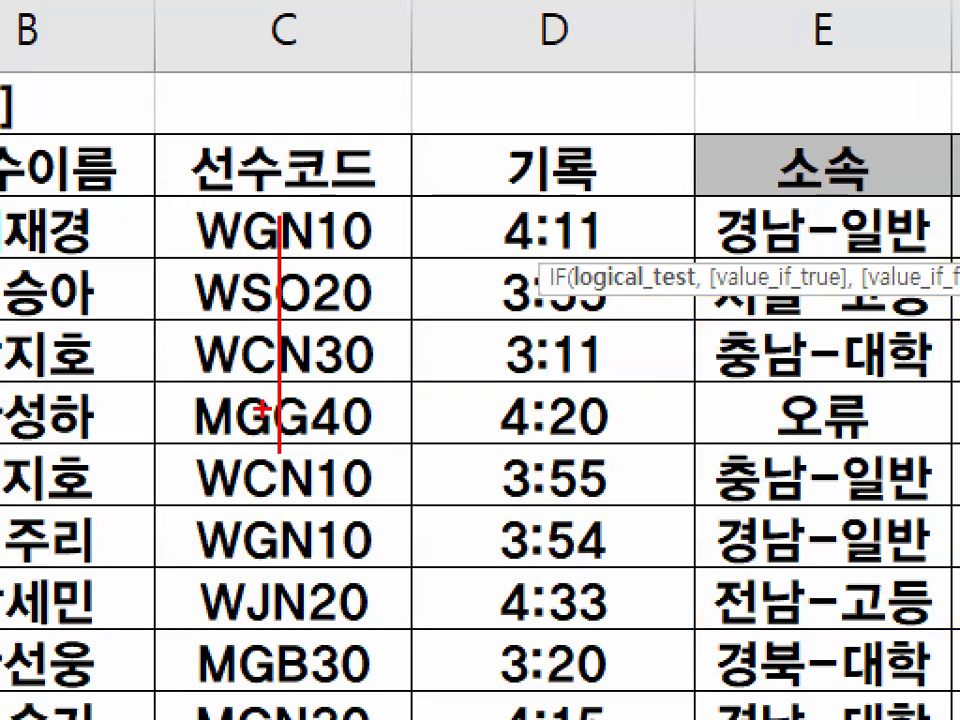
{"action": "left_click_drag", "start_coordinate": [262, 408], "coordinate": [334, 295]}
{"action": "left_click_drag", "start_coordinate": [190, 250], "coordinate": [237, 200]}
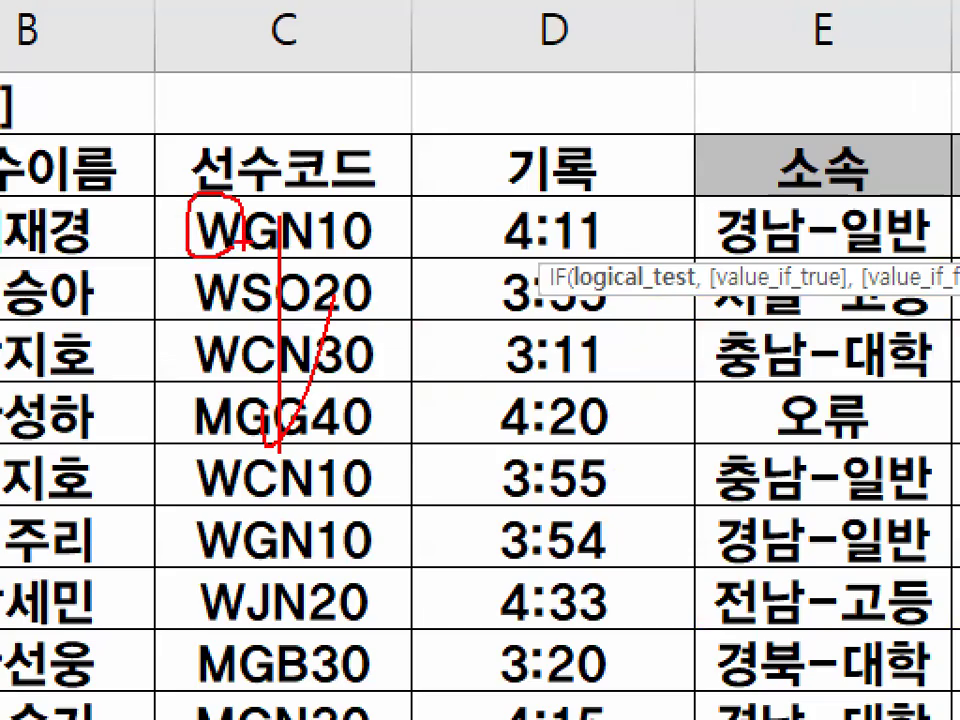
{"action": "left_click_drag", "start_coordinate": [242, 279], "coordinate": [245, 308]}
{"action": "key", "text": "Escape"}
{"action": "left_click", "coordinate": [935, 649]}
{"action": "left_click", "coordinate": [935, 649]}
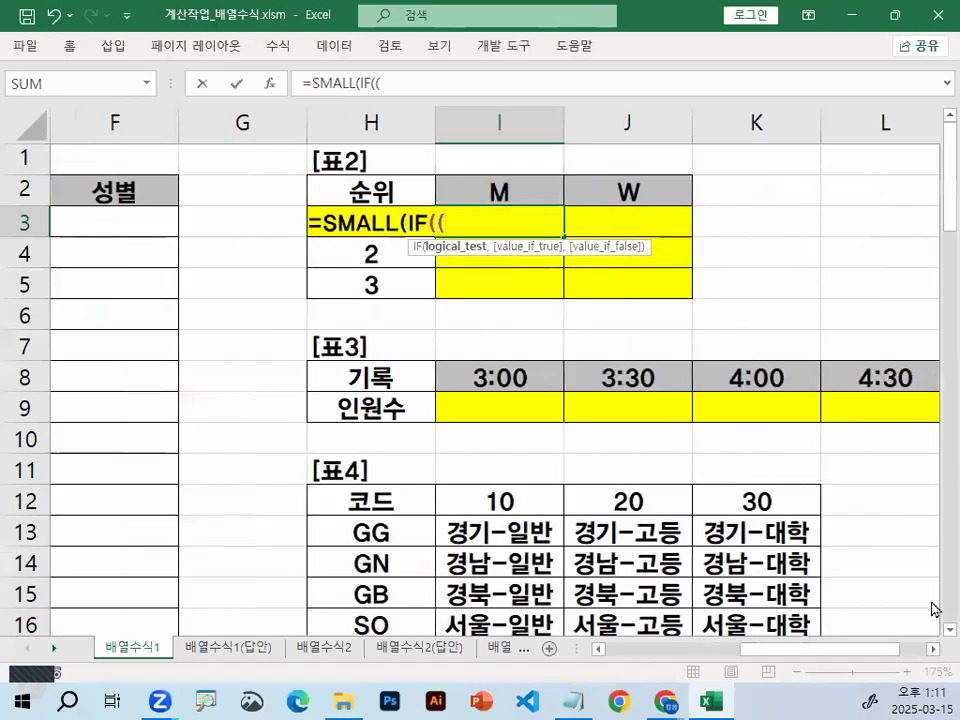
- Add a LEFT function to the I3 formula with the 선수코드 range of 표1 as absolute reference $C$3:$C$23
{"action": "type", "text": "LE"}
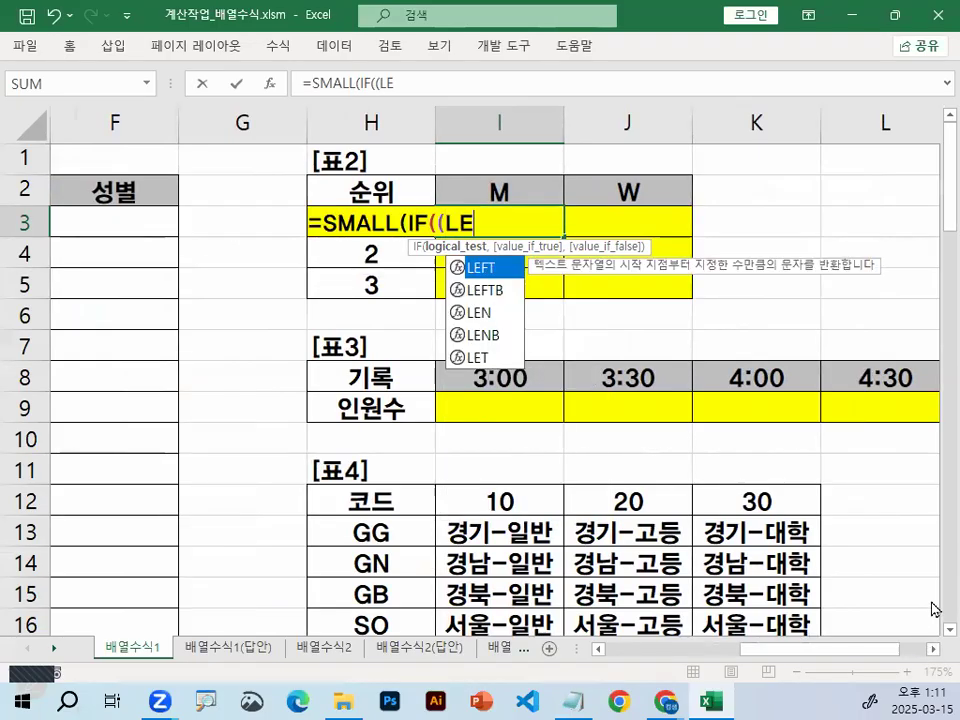
{"action": "type", "text": "FT"}
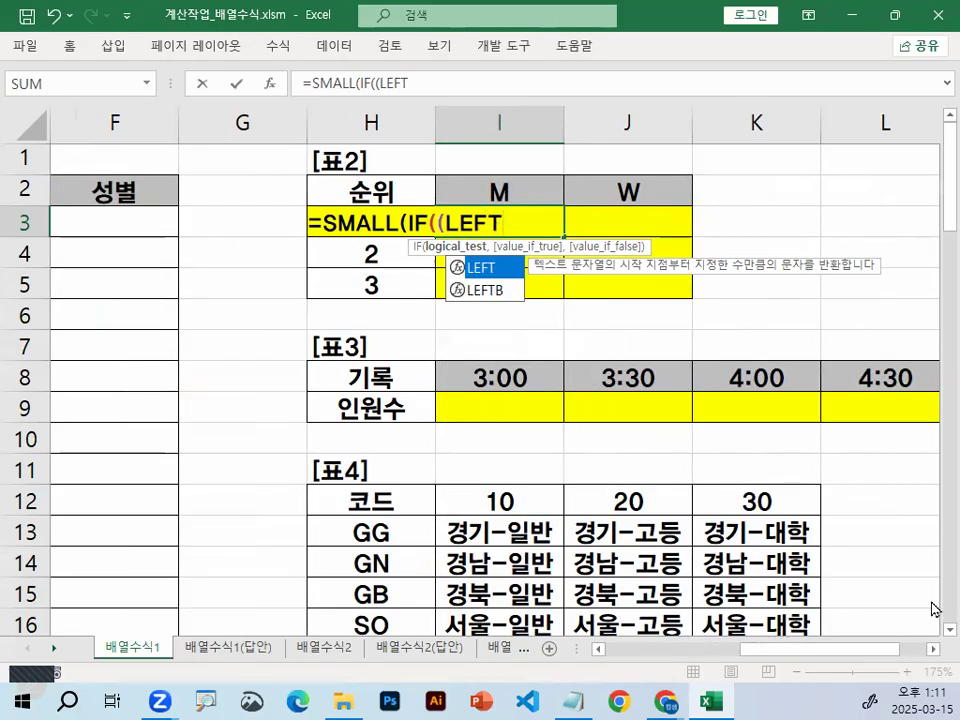
{"action": "type", "text": "("}
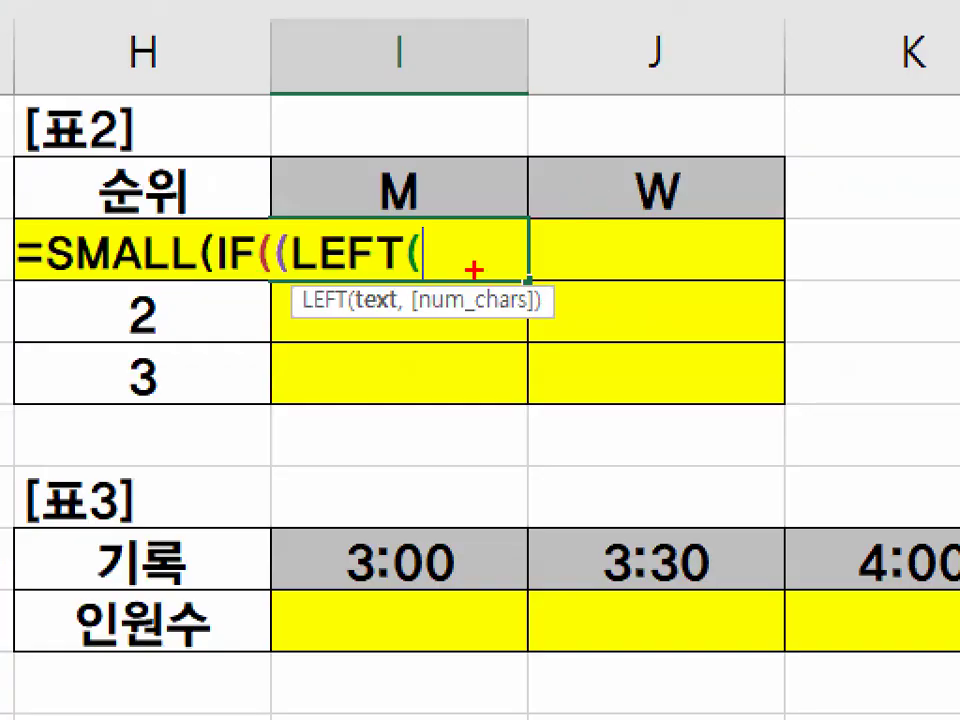
{"action": "mouse_move", "coordinate": [450, 262]}
{"action": "left_mouse_down"}
{"action": "mouse_move", "coordinate": [250, 290]}
{"action": "mouse_move", "coordinate": [483, 263]}
{"action": "left_mouse_up"}
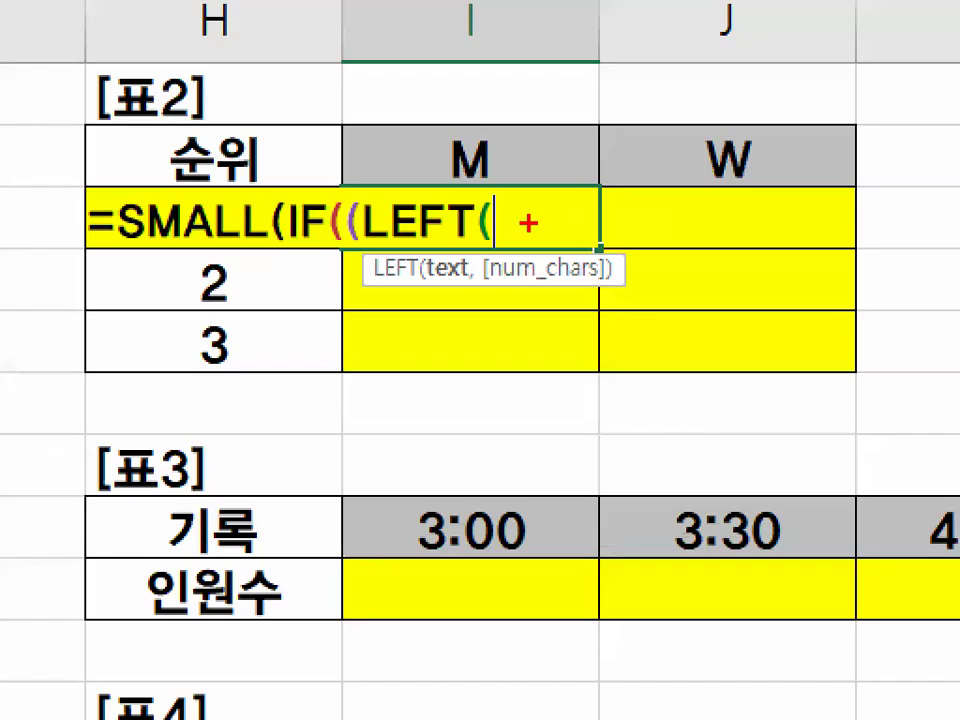
{"action": "left_click_drag", "start_coordinate": [525, 222], "coordinate": [569, 232]}
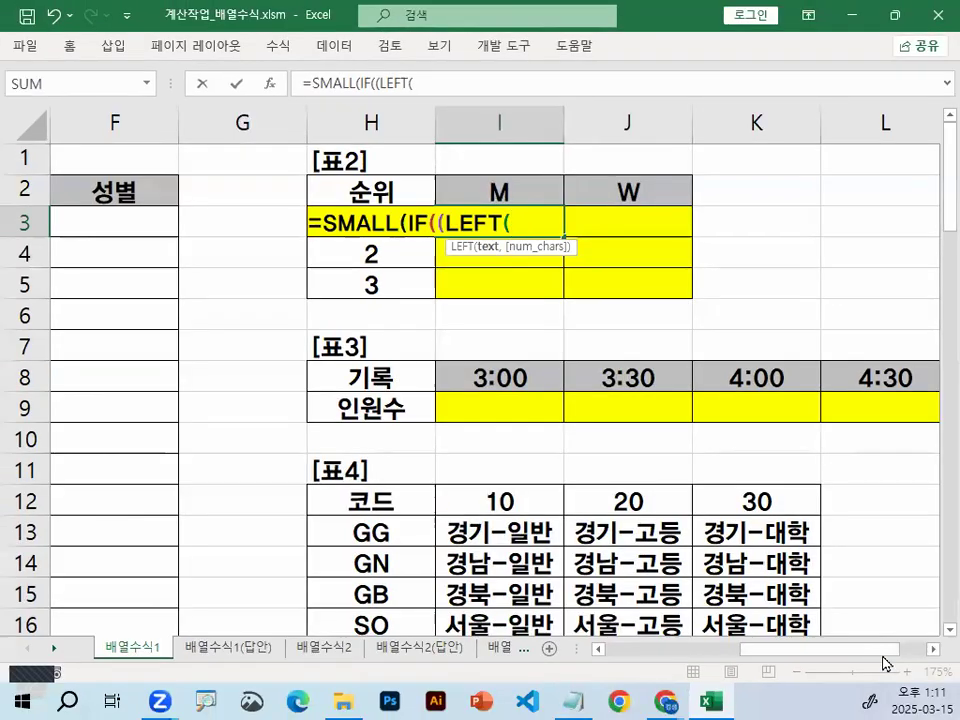
{"action": "left_click_drag", "start_coordinate": [885, 662], "coordinate": [672, 660]}
{"action": "left_click_drag", "start_coordinate": [279, 226], "coordinate": [310, 563]}
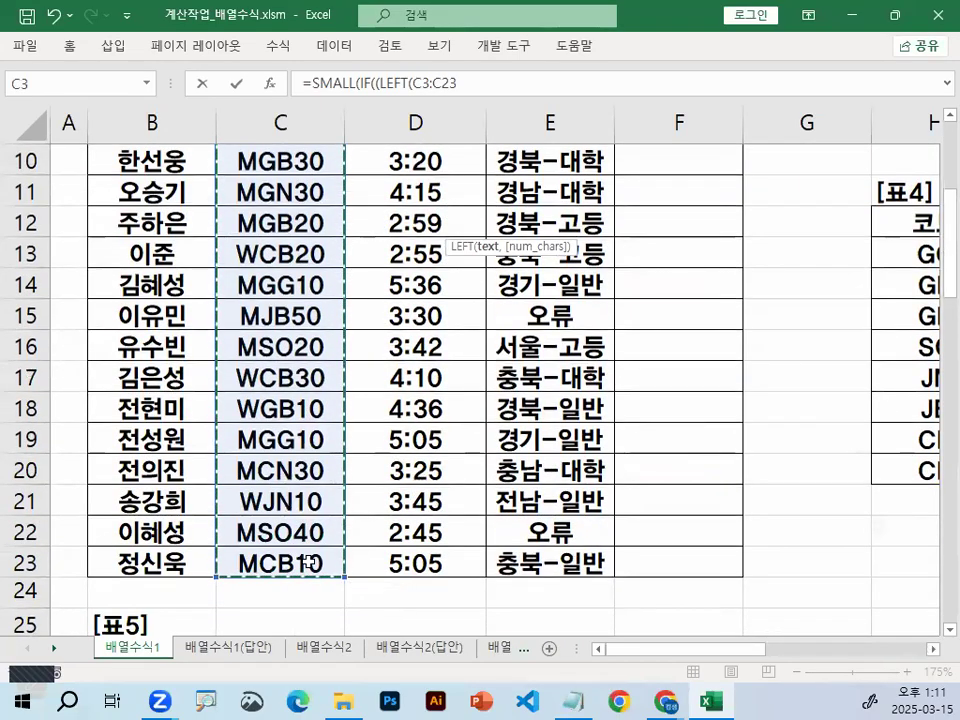
{"action": "key", "text": "F4"}
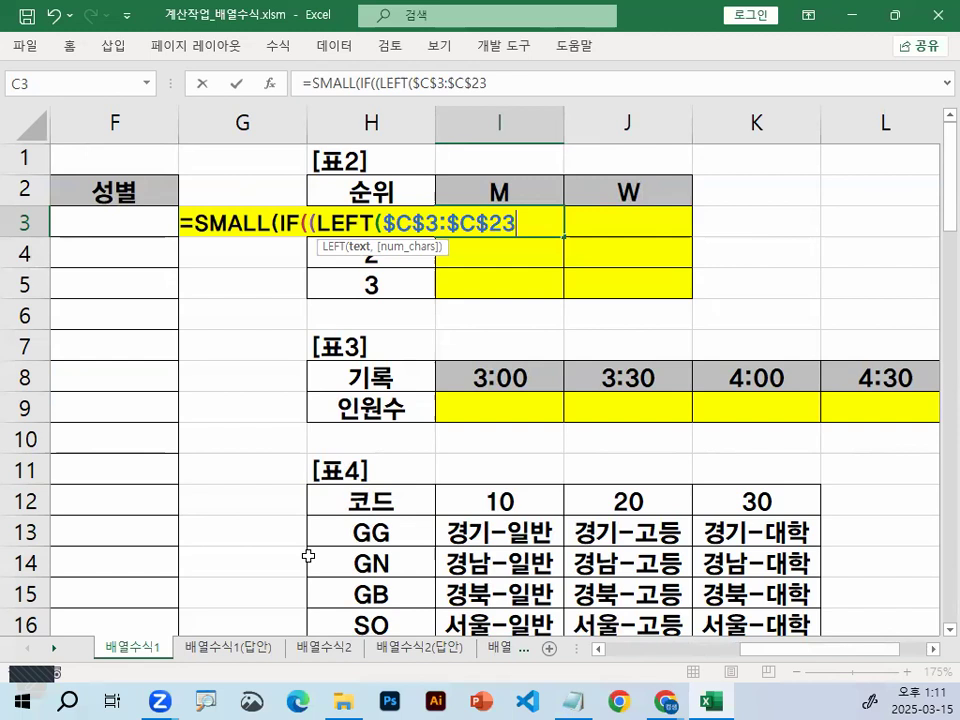
- Compare the LEFT expression with the M header of 표2 using the row-locked reference =I$2, and close the parenthesis
{"action": "left_click", "coordinate": [523, 196]}
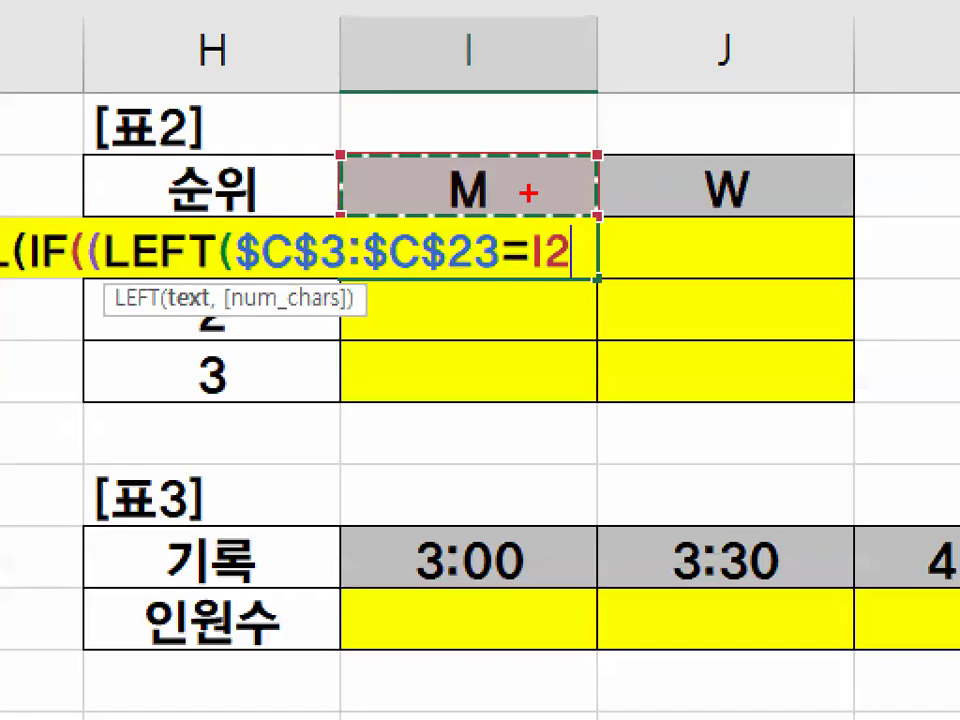
{"action": "left_click_drag", "start_coordinate": [851, 230], "coordinate": [851, 395]}
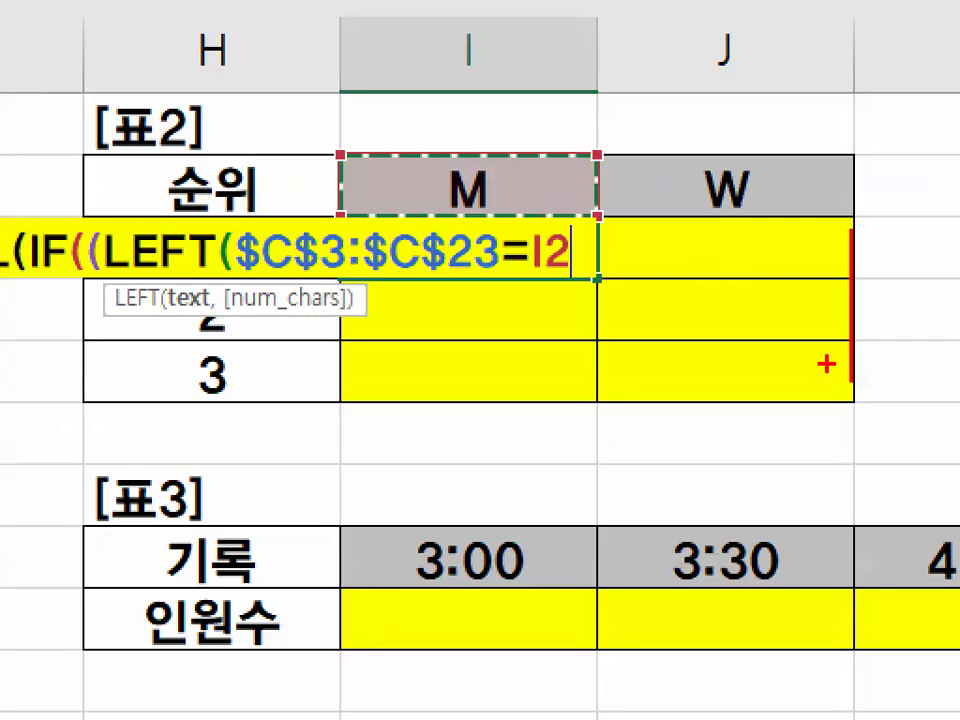
{"action": "left_click_drag", "start_coordinate": [822, 355], "coordinate": [900, 320]}
{"action": "mouse_move", "coordinate": [495, 214]}
{"action": "left_mouse_down"}
{"action": "mouse_move", "coordinate": [440, 175]}
{"action": "mouse_move", "coordinate": [533, 200]}
{"action": "mouse_move", "coordinate": [470, 348]}
{"action": "mouse_move", "coordinate": [504, 337]}
{"action": "left_mouse_up"}
{"action": "left_click_drag", "start_coordinate": [558, 315], "coordinate": [618, 395]}
{"action": "left_click_drag", "start_coordinate": [596, 305], "coordinate": [556, 380]}
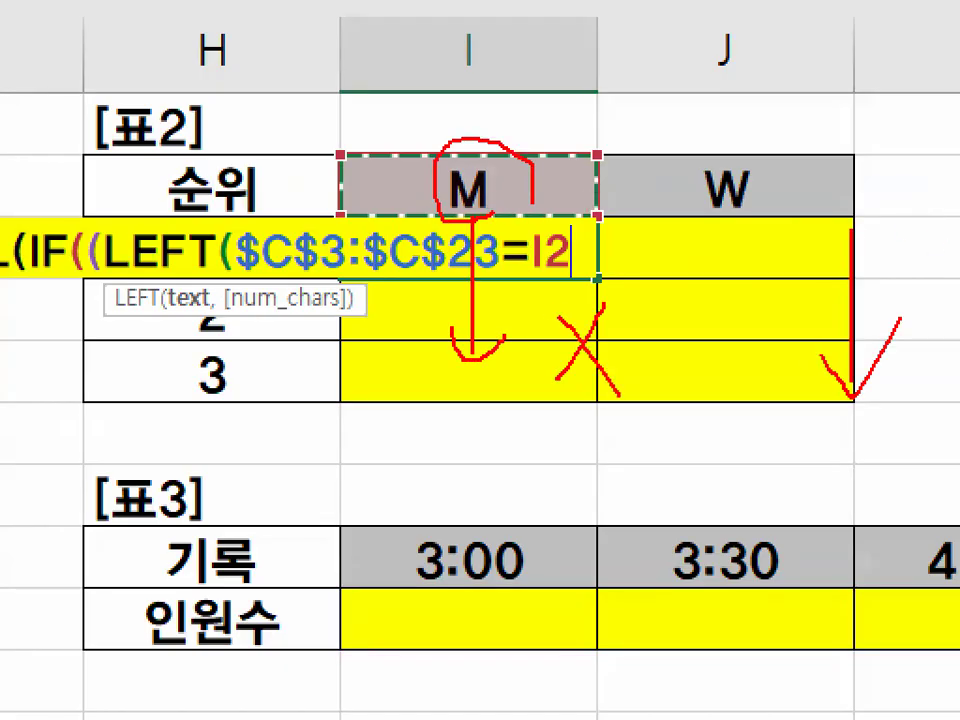
{"action": "mouse_move", "coordinate": [528, 192]}
{"action": "left_mouse_down"}
{"action": "mouse_move", "coordinate": [640, 192]}
{"action": "mouse_move", "coordinate": [640, 220]}
{"action": "left_mouse_up"}
{"action": "left_click_drag", "start_coordinate": [765, 150], "coordinate": [793, 212]}
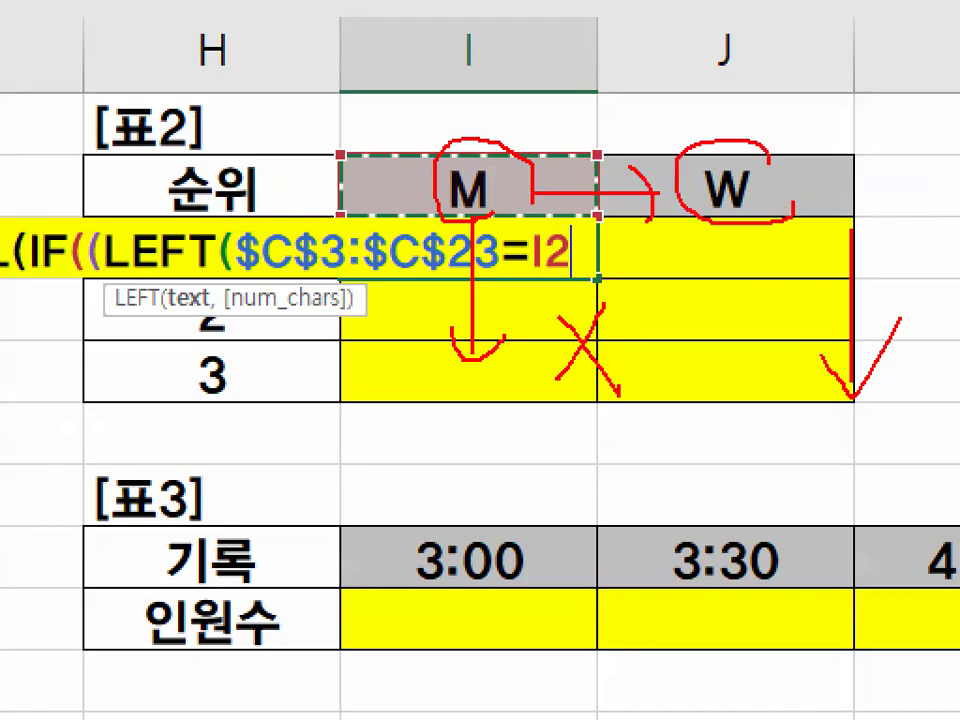
{"action": "left_click_drag", "start_coordinate": [468, 215], "coordinate": [467, 355]}
{"action": "key", "text": "Escape"}
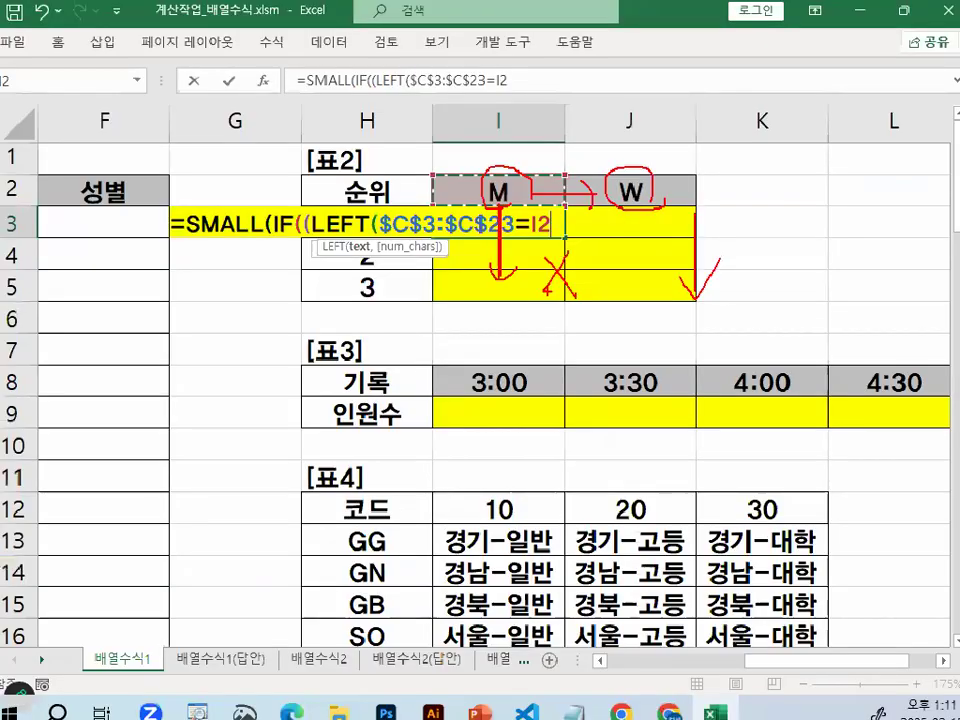
{"action": "key", "text": "F4"}
{"action": "key", "text": "F4"}
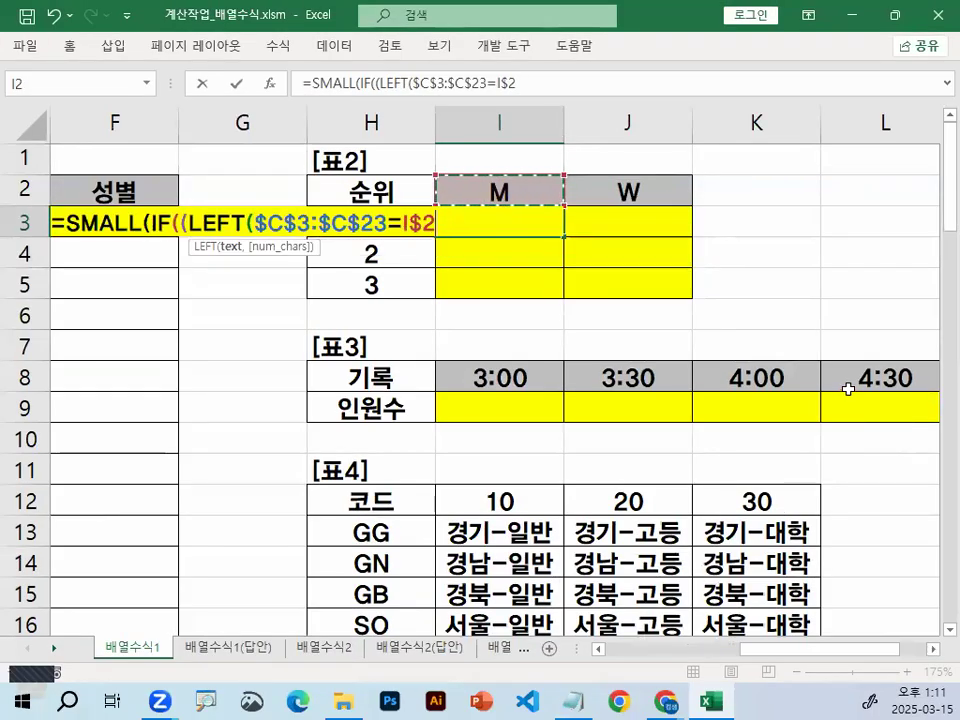
{"action": "type", "text": ")"}
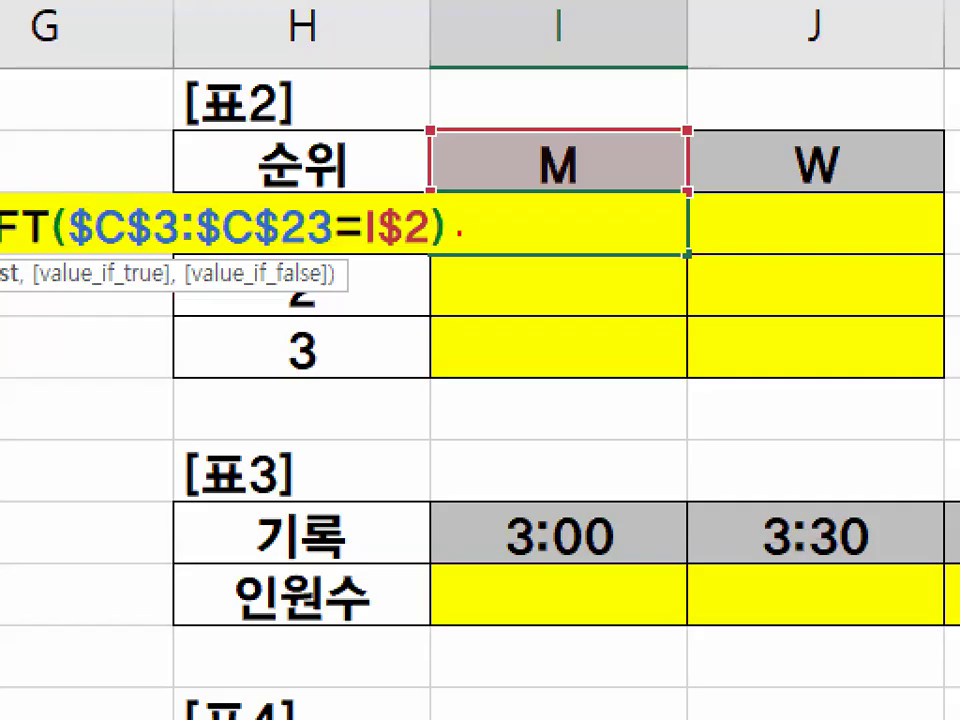
{"action": "left_click_drag", "start_coordinate": [459, 232], "coordinate": [414, 230]}
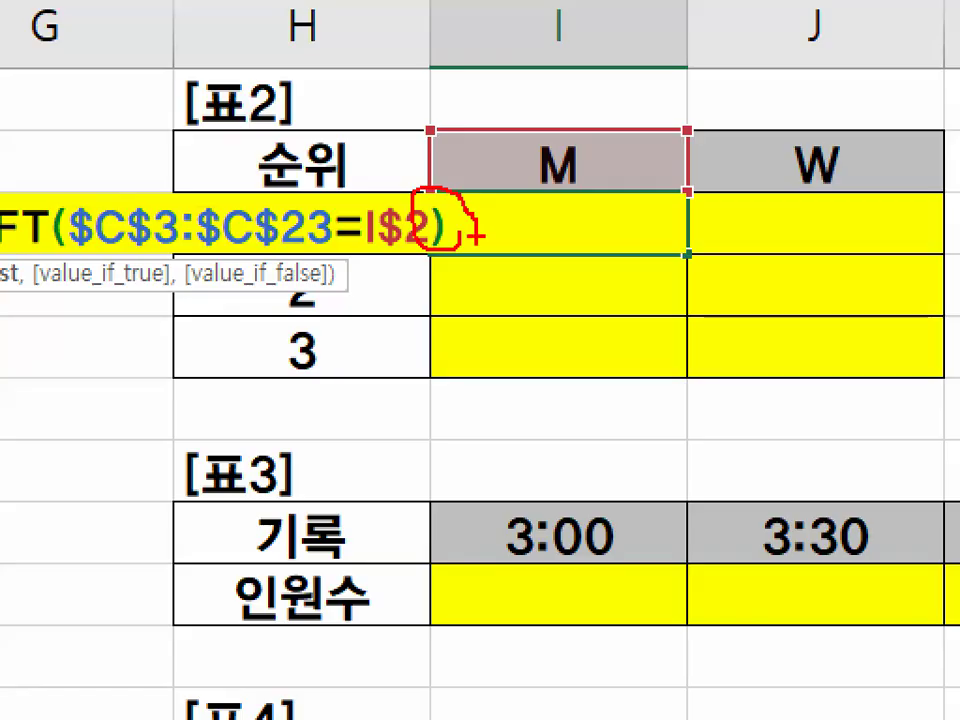
{"action": "key", "text": "Escape"}
{"action": "key", "text": "ctrl+1"}
{"action": "left_click_drag", "start_coordinate": [493, 208], "coordinate": [463, 358]}
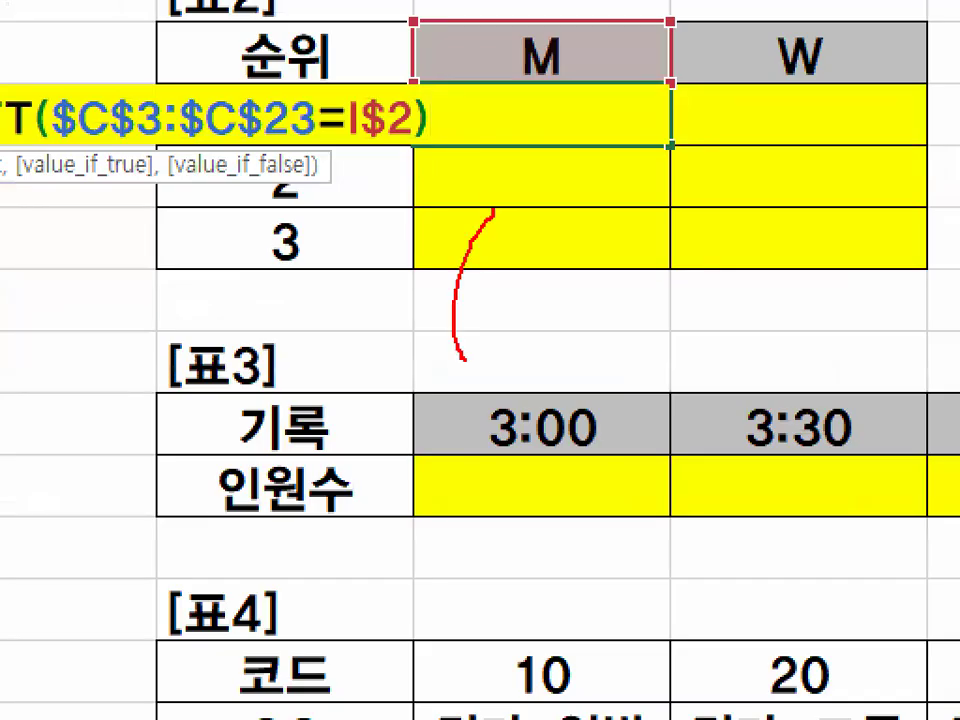
{"action": "left_click_drag", "start_coordinate": [588, 212], "coordinate": [634, 405]}
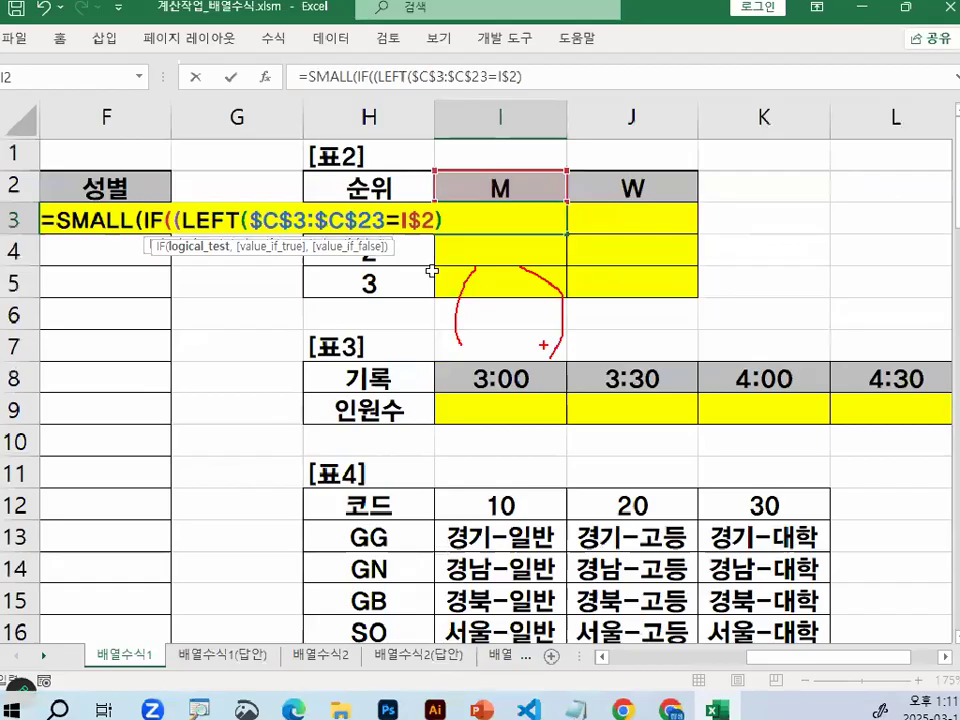
{"action": "key", "text": "Escape"}
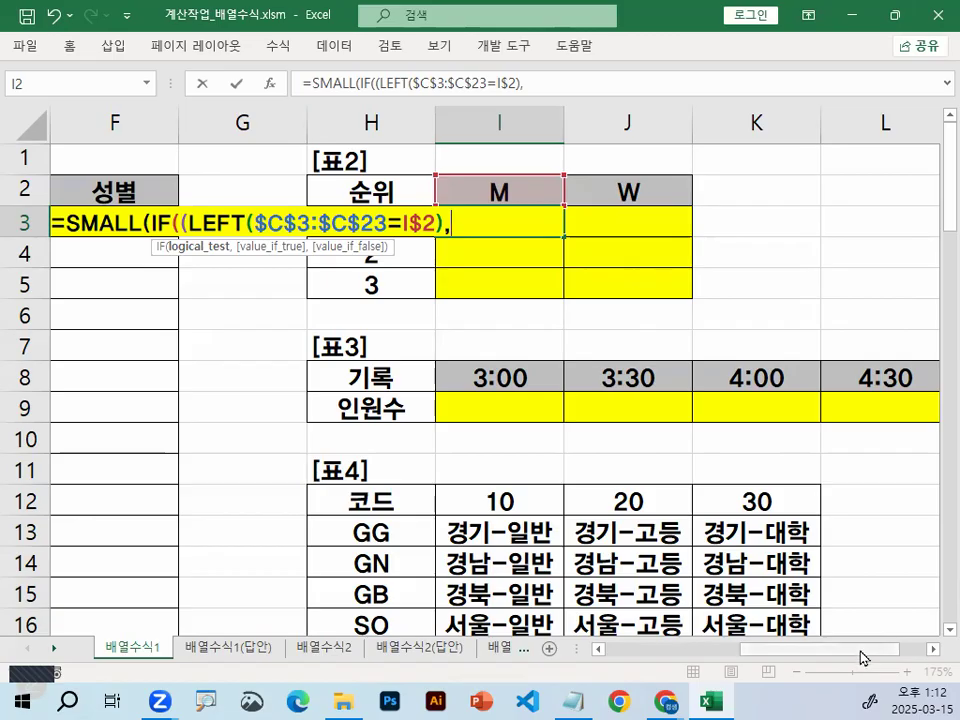
- Add a comma and the 표1 record range in column D as absolute reference $D$3:$D$23 to the formula
{"action": "scroll", "coordinate": [456, 255], "scroll_direction": "left", "scroll_amount": 3}
{"action": "left_click", "coordinate": [424, 227]}
{"action": "left_click_drag", "start_coordinate": [424, 227], "coordinate": [440, 560]}
{"action": "key", "text": "F4"}
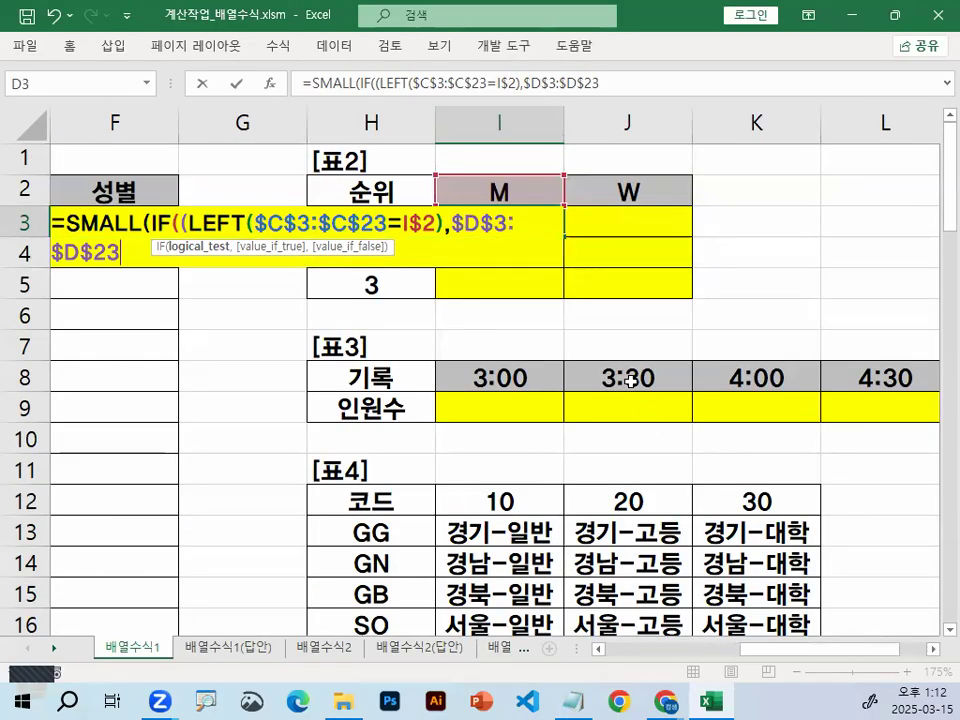
{"action": "mouse_move", "coordinate": [500, 212]}
{"action": "left_mouse_down"}
{"action": "mouse_move", "coordinate": [467, 238]}
{"action": "mouse_move", "coordinate": [512, 236]}
{"action": "left_mouse_up"}
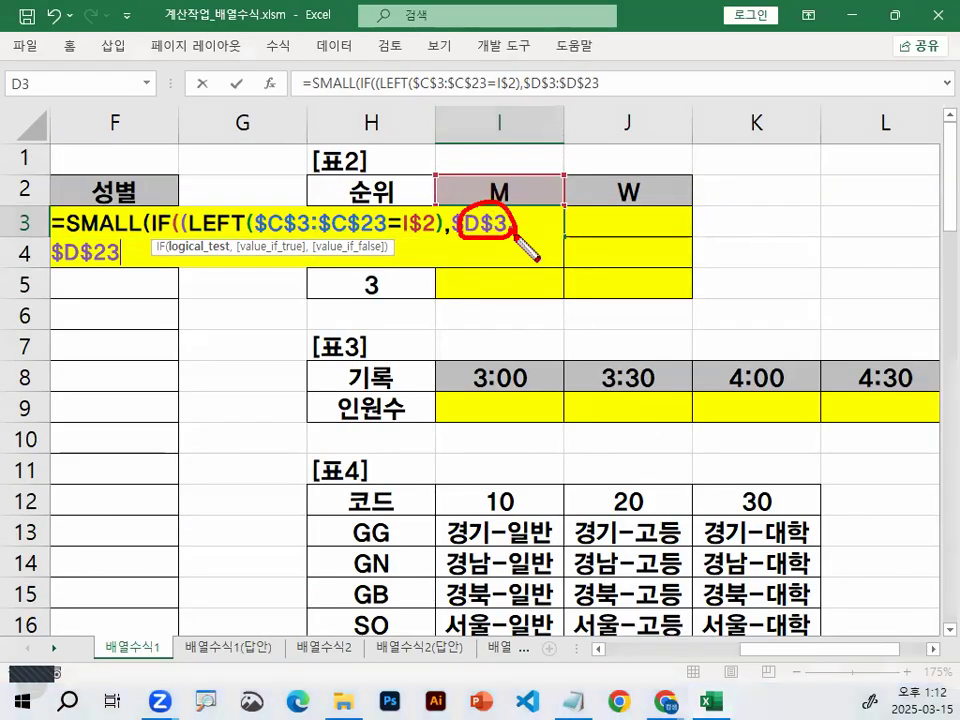
{"action": "key", "text": "Escape"}
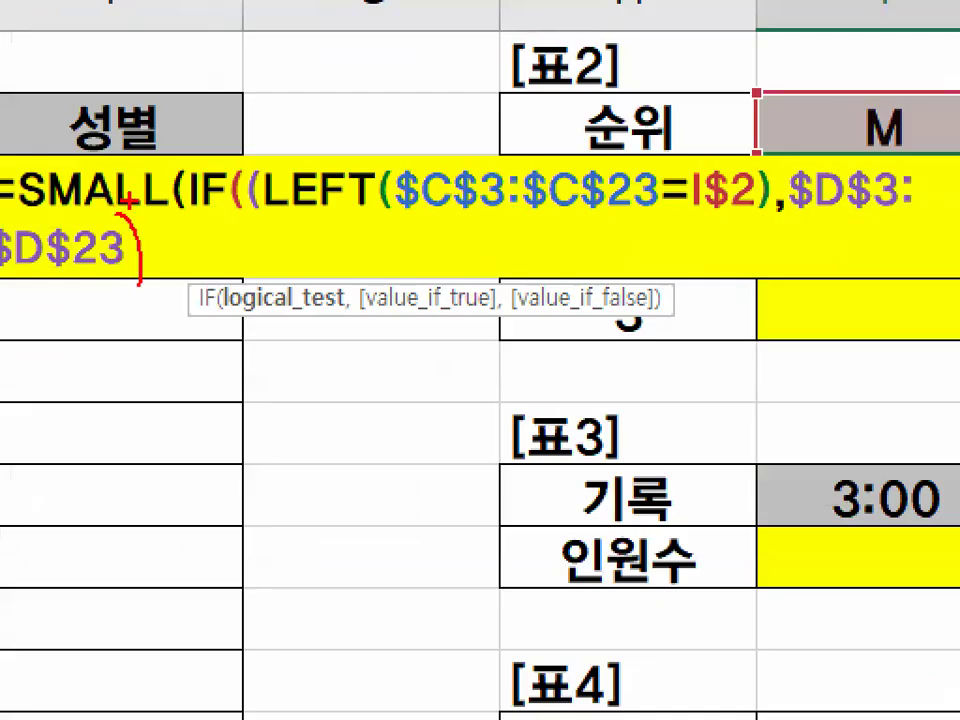
{"action": "left_click_drag", "start_coordinate": [127, 200], "coordinate": [142, 306]}
{"action": "left_click_drag", "start_coordinate": [20, 207], "coordinate": [160, 208]}
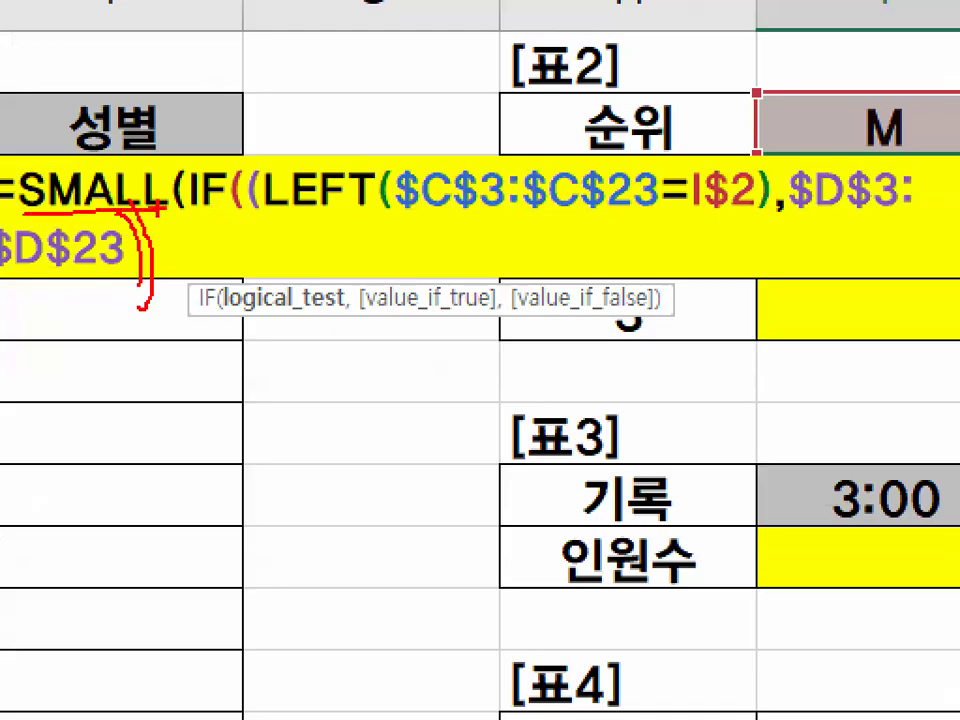
{"action": "left_click_drag", "start_coordinate": [10, 180], "coordinate": [134, 195]}
{"action": "left_click_drag", "start_coordinate": [225, 222], "coordinate": [225, 325]}
{"action": "mouse_move", "coordinate": [283, 243]}
{"action": "left_mouse_down"}
{"action": "mouse_move", "coordinate": [216, 268]}
{"action": "mouse_move", "coordinate": [228, 280]}
{"action": "left_mouse_up"}
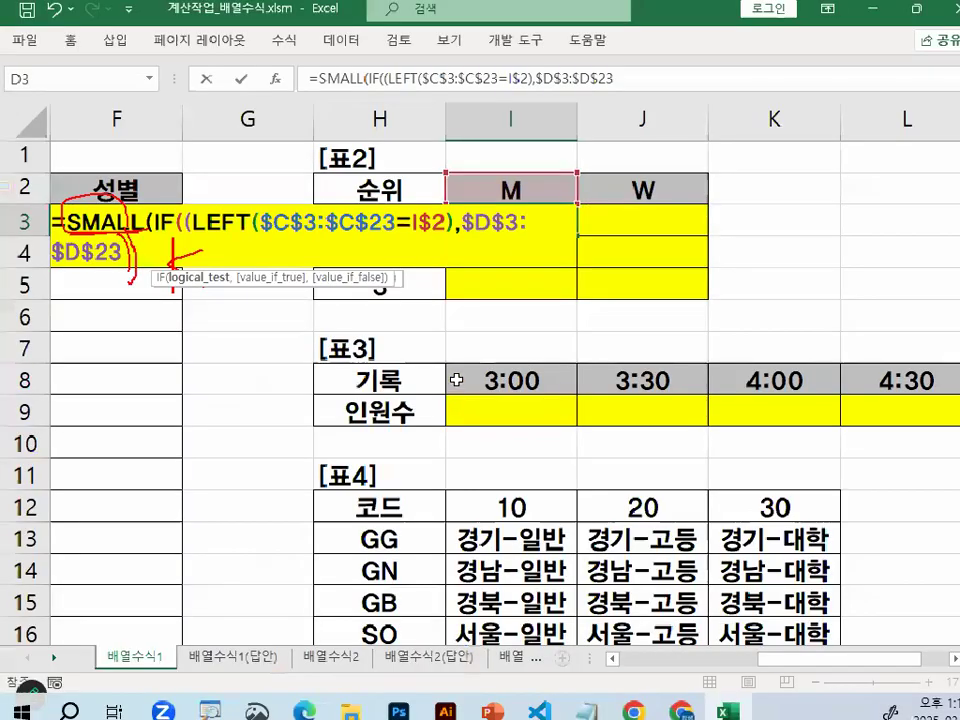
{"action": "key", "text": "Escape"}
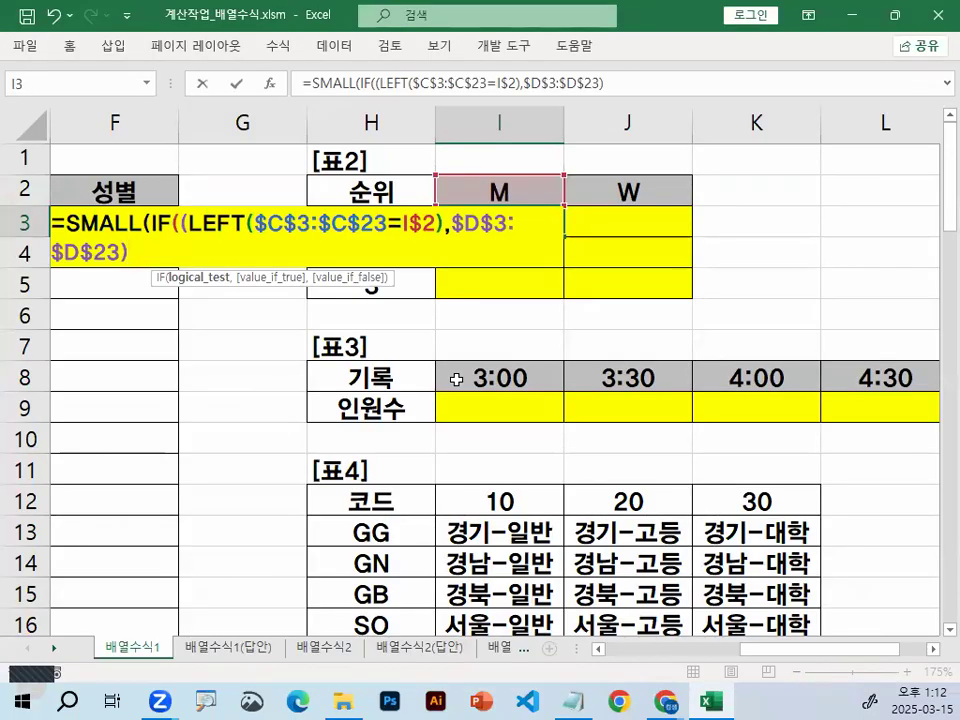
- Close the parenthesis after the record range and add a comma and the first rank cell H3 of 표2
{"action": "type", "text": ","}
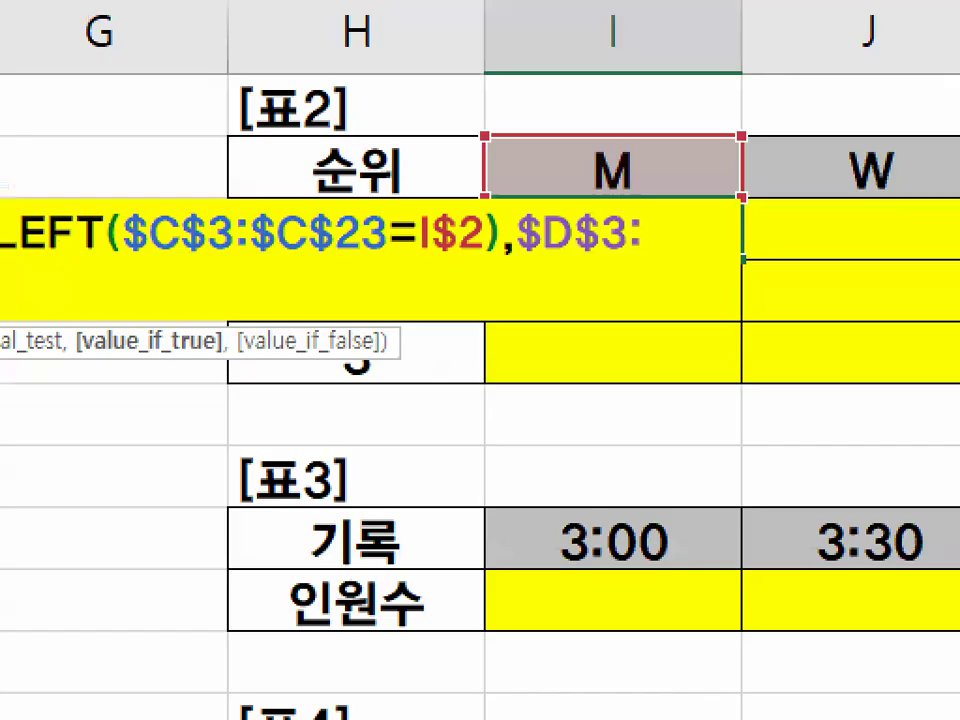
{"action": "mouse_move", "coordinate": [399, 219]}
{"action": "left_mouse_down"}
{"action": "mouse_move", "coordinate": [352, 234]}
{"action": "mouse_move", "coordinate": [404, 212]}
{"action": "mouse_move", "coordinate": [428, 268]}
{"action": "left_mouse_up"}
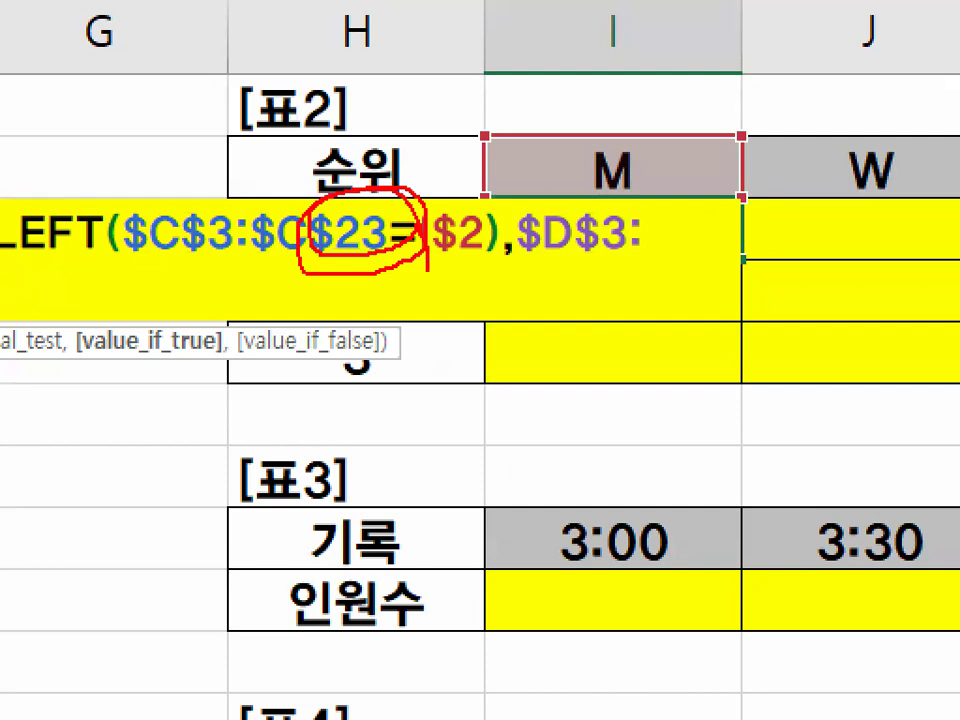
{"action": "key", "text": "Escape"}
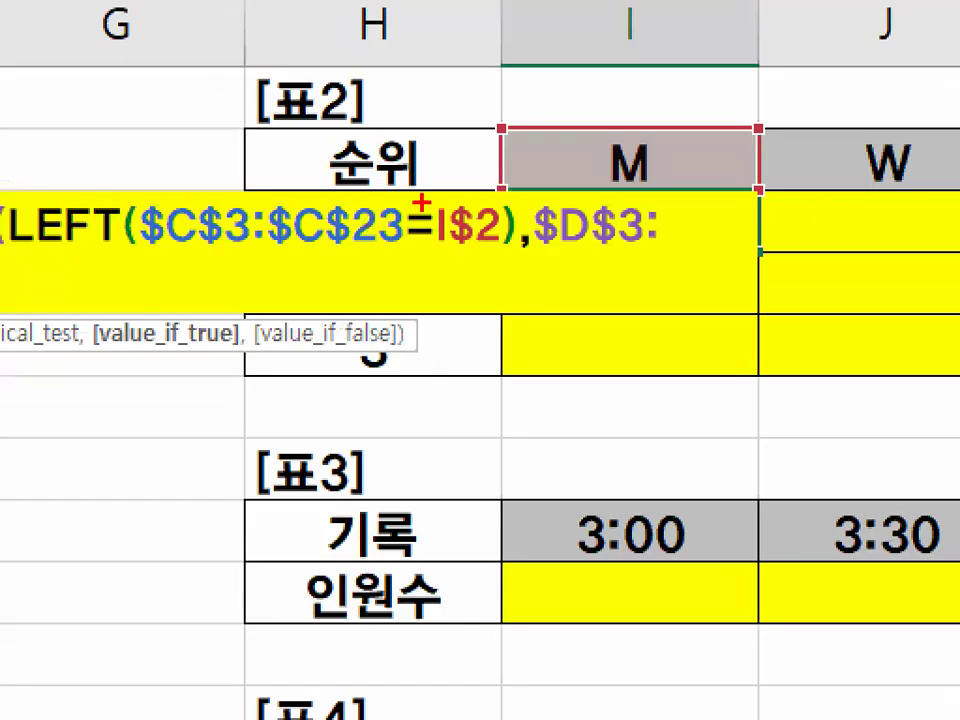
{"action": "mouse_move", "coordinate": [394, 208]}
{"action": "left_mouse_down"}
{"action": "mouse_move", "coordinate": [345, 230]}
{"action": "mouse_move", "coordinate": [400, 226]}
{"action": "left_mouse_up"}
{"action": "left_click_drag", "start_coordinate": [400, 108], "coordinate": [514, 2]}
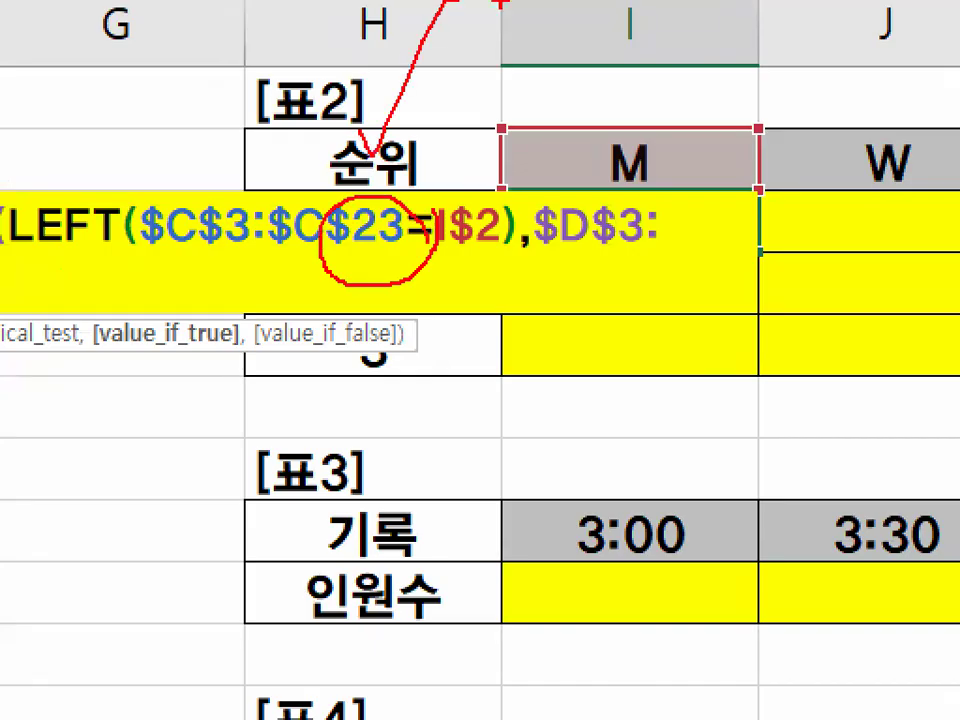
{"action": "key", "text": "Escape"}
{"action": "left_click", "coordinate": [380, 190]}
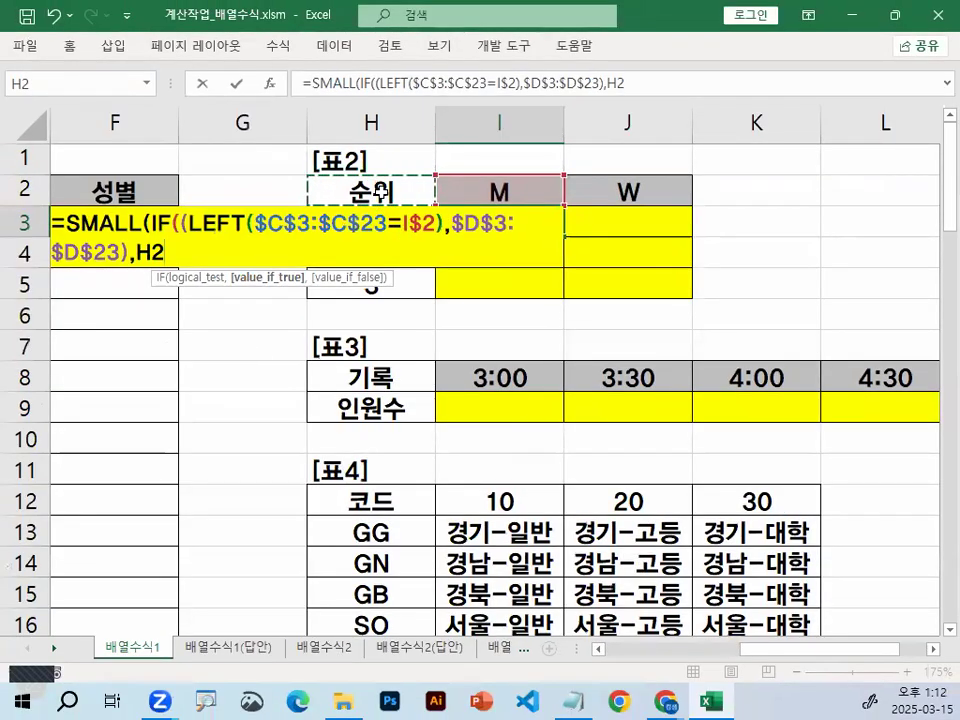
{"action": "key", "text": "Down"}
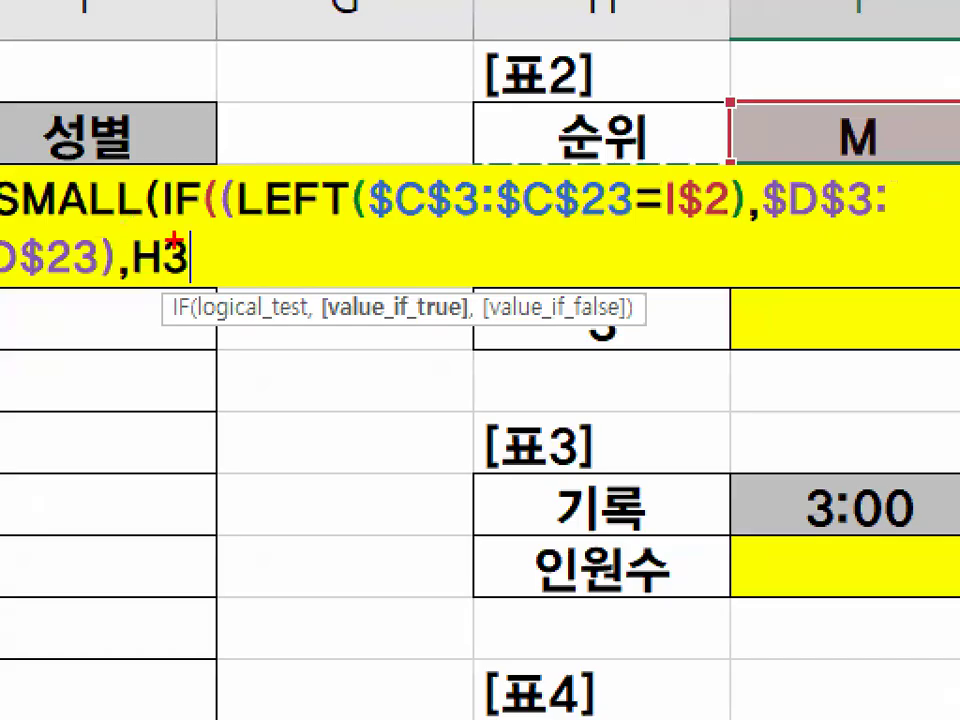
{"action": "mouse_move", "coordinate": [174, 238]}
{"action": "left_mouse_down"}
{"action": "mouse_move", "coordinate": [200, 268]}
{"action": "mouse_move", "coordinate": [132, 240]}
{"action": "left_mouse_up"}
{"action": "mouse_move", "coordinate": [731, 340]}
{"action": "left_mouse_down"}
{"action": "mouse_move", "coordinate": [867, 336]}
{"action": "mouse_move", "coordinate": [690, 336]}
{"action": "left_mouse_up"}
{"action": "left_click_drag", "start_coordinate": [835, 325], "coordinate": [822, 352]}
{"action": "mouse_move", "coordinate": [176, 208]}
{"action": "left_mouse_down"}
{"action": "mouse_move", "coordinate": [136, 252]}
{"action": "mouse_move", "coordinate": [218, 256]}
{"action": "mouse_move", "coordinate": [128, 268]}
{"action": "mouse_move", "coordinate": [222, 258]}
{"action": "left_mouse_up"}
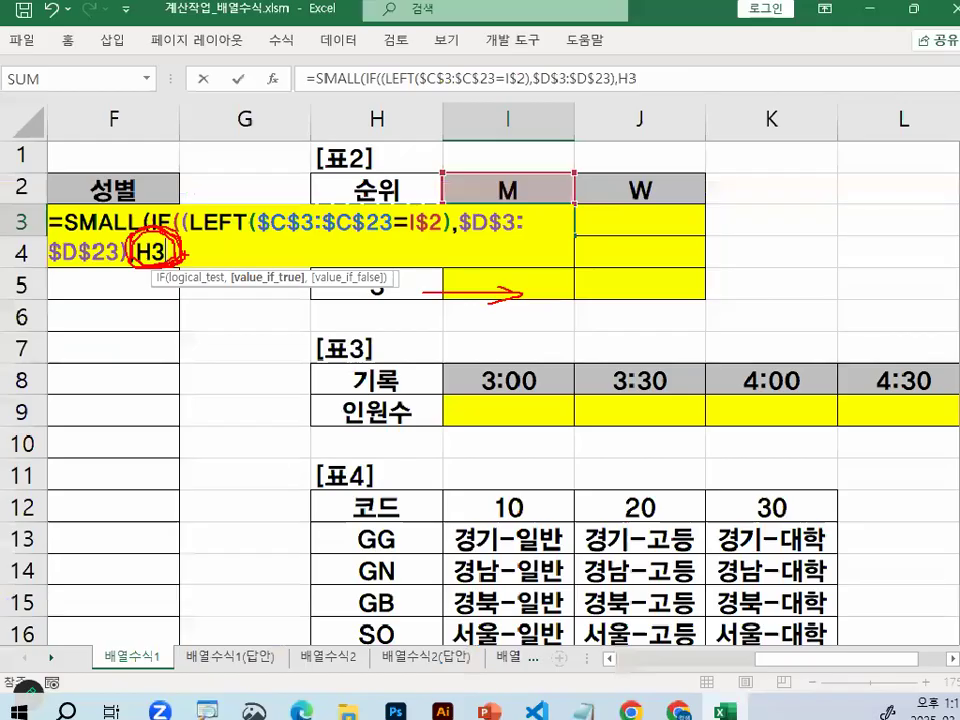
{"action": "key", "text": "Escape"}
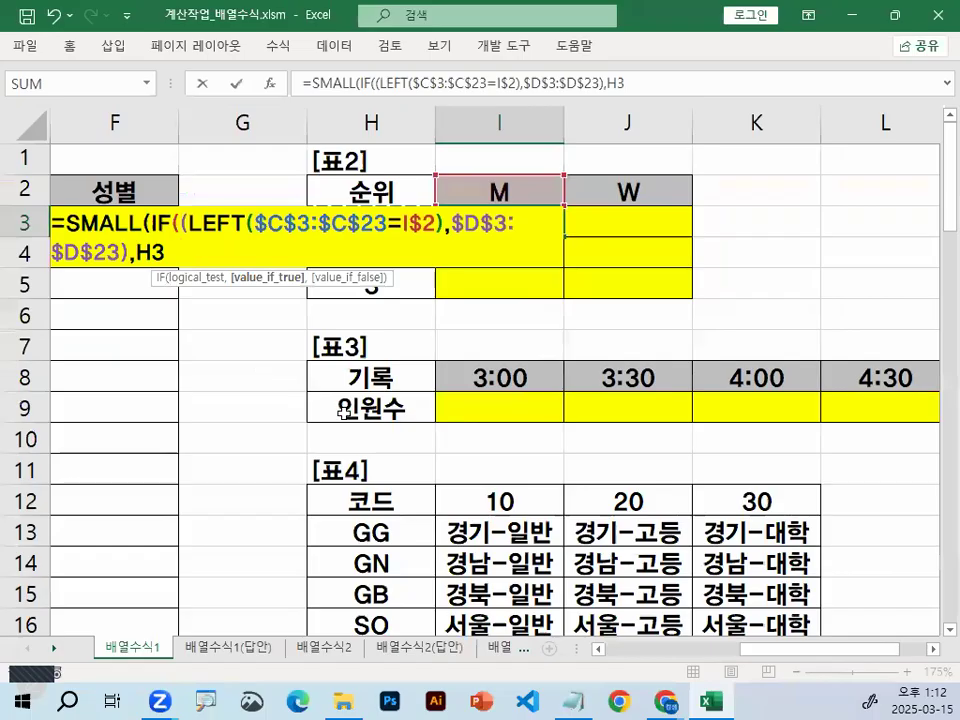
- Lock the column of the rank reference as $H3 and add a closing parenthesis to the formula
{"action": "key", "text": "F4"}
{"action": "key", "text": "F4"}
{"action": "key", "text": "F4"}
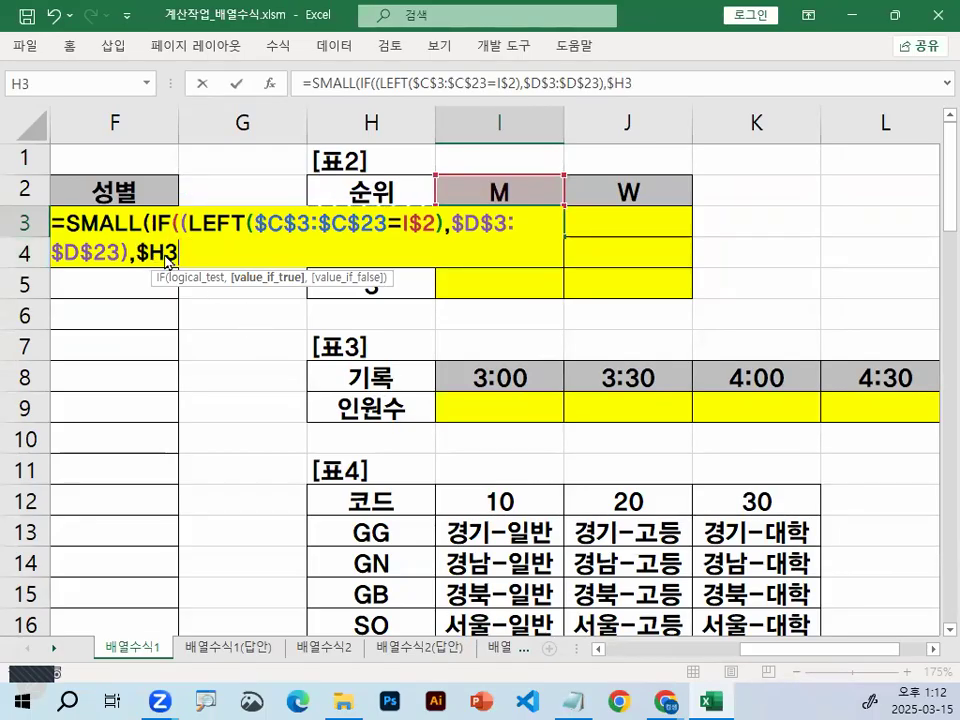
{"action": "key", "text": "ctrl+1"}
{"action": "left_click_drag", "start_coordinate": [139, 262], "coordinate": [179, 263]}
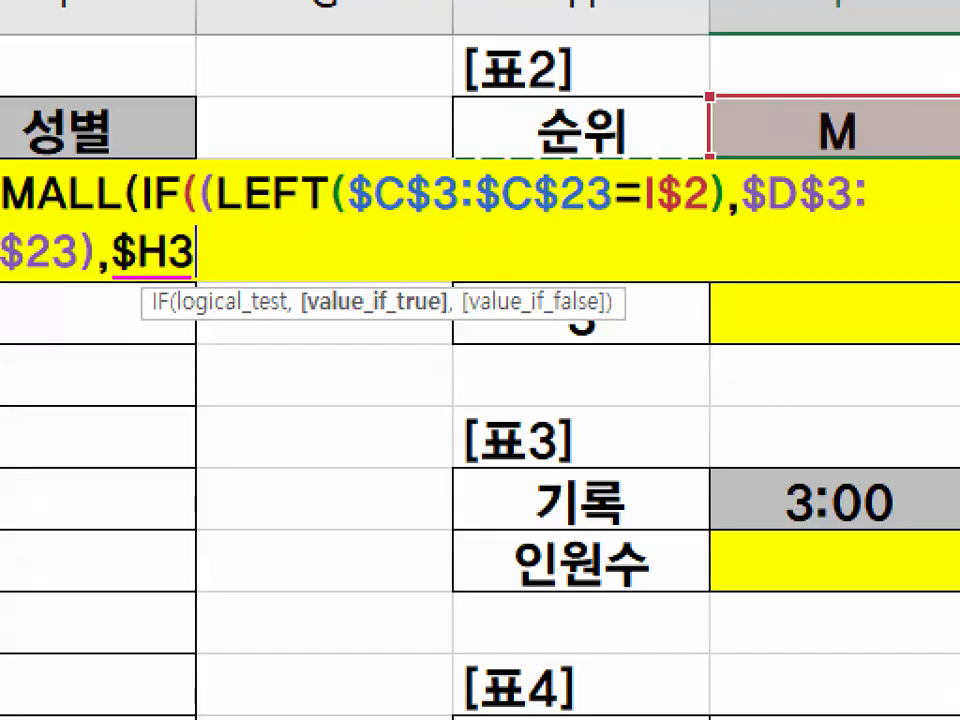
{"action": "key", "text": "r"}
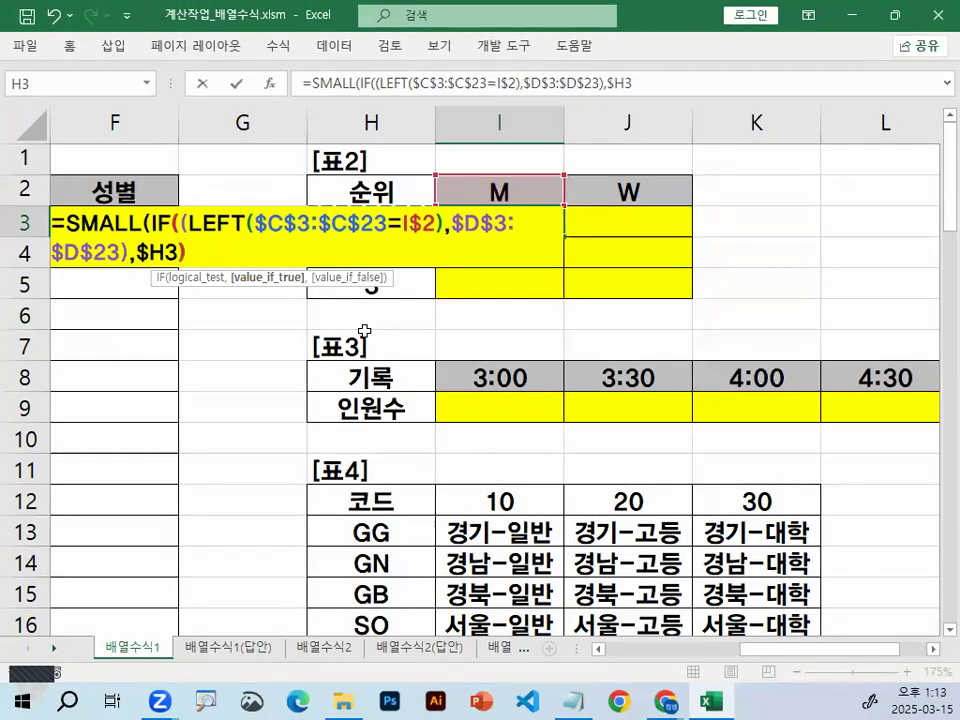
- Examine the closing parenthesis after the rank reference $H3 at the end of the SMALL formula
{"action": "type", "text": ")"}
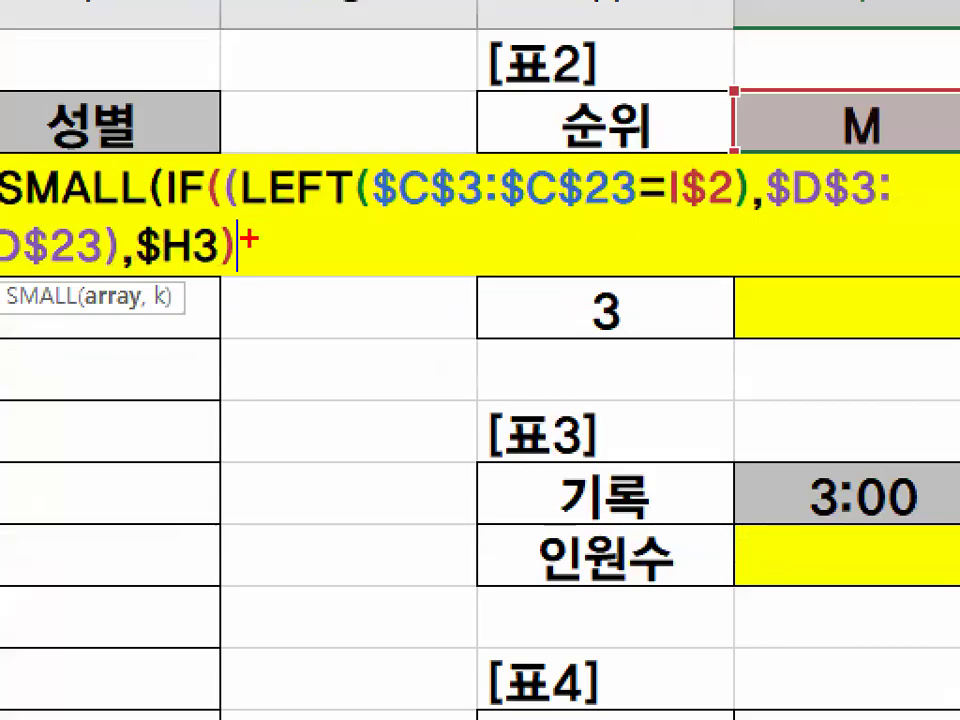
{"action": "mouse_move", "coordinate": [188, 265]}
{"action": "left_mouse_down"}
{"action": "mouse_move", "coordinate": [199, 255]}
{"action": "mouse_move", "coordinate": [188, 265]}
{"action": "left_mouse_up"}
{"action": "key", "text": "Escape"}
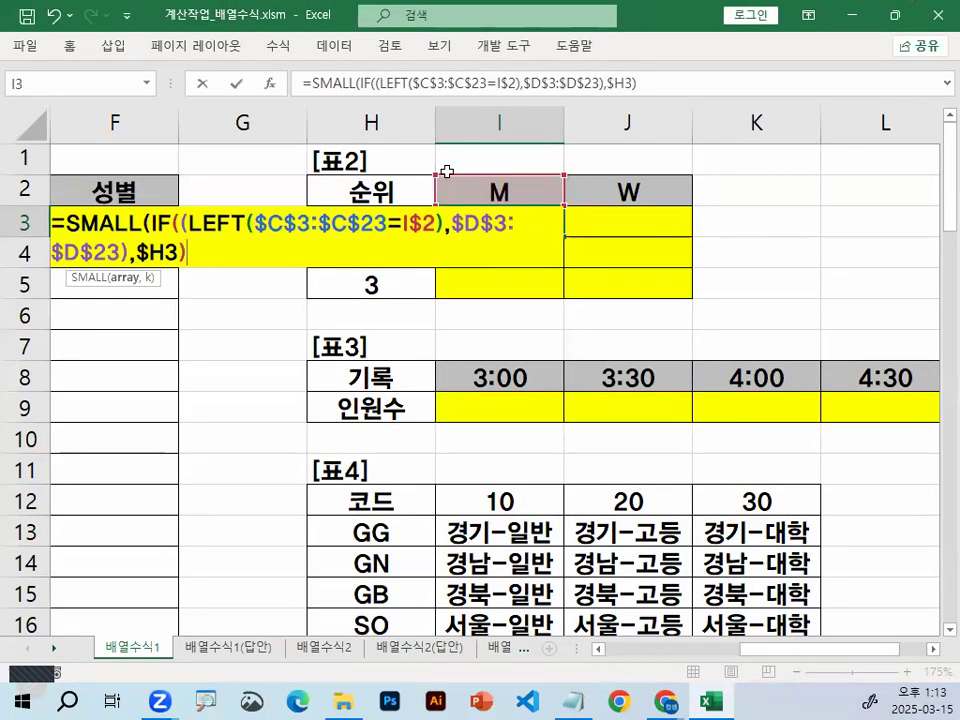
{"action": "left_click", "coordinate": [86, 250]}
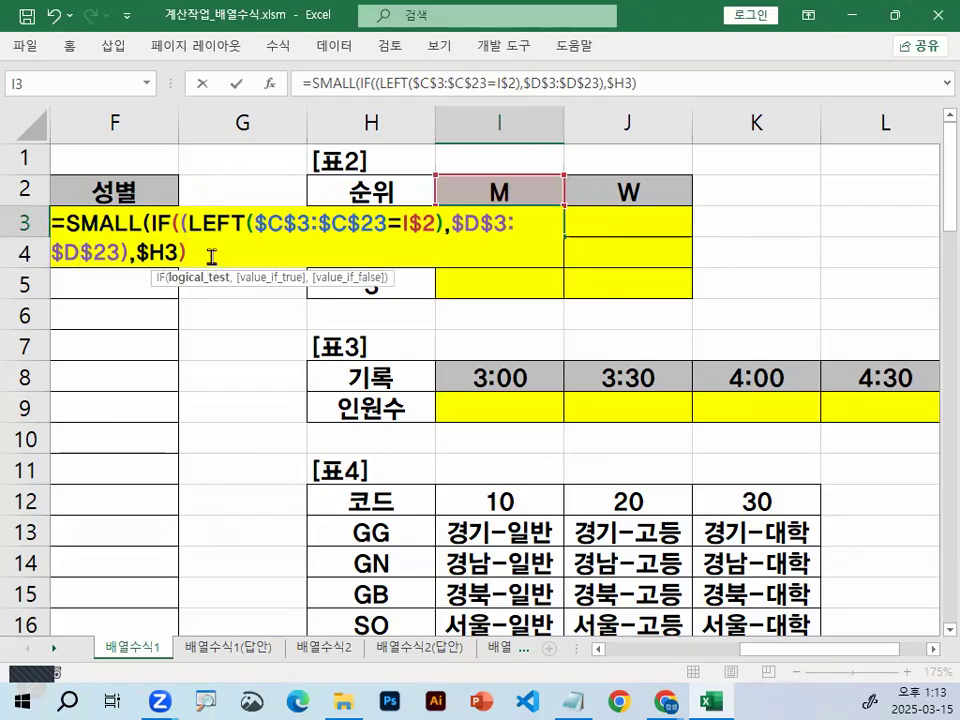
{"action": "left_click", "coordinate": [212, 258]}
{"action": "key", "text": "ctrl+2"}
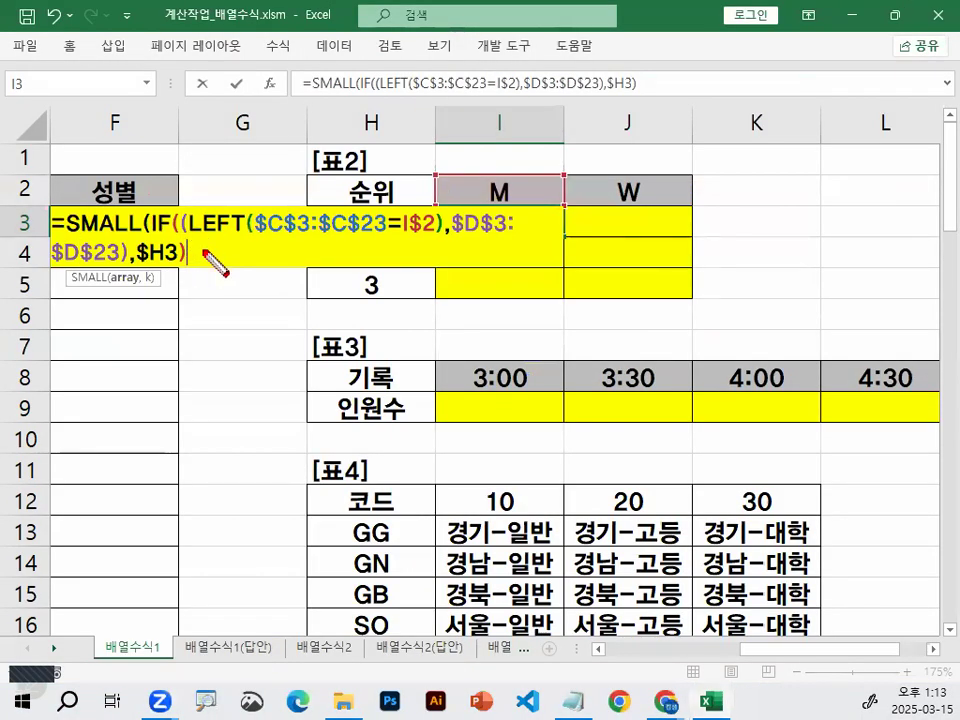
{"action": "left_click_drag", "start_coordinate": [186, 244], "coordinate": [189, 262]}
{"action": "key", "text": "Escape"}
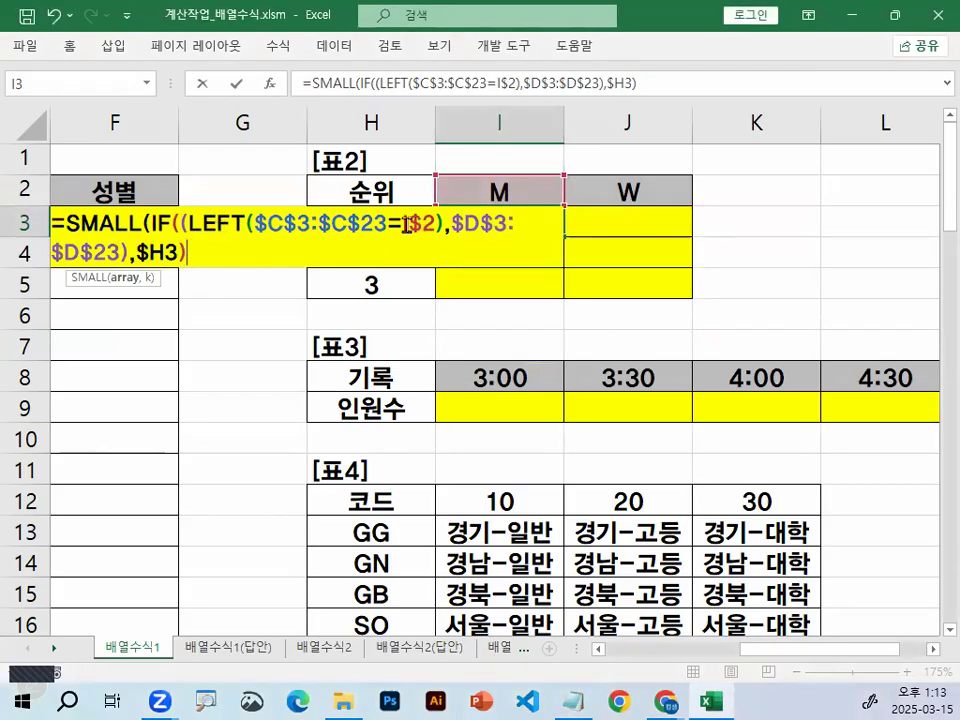
- Insert the missing character count 1 and a closing parenthesis after $C$23 so the condition reads LEFT($C$3:$C$23,1)=I$2
{"action": "left_click", "coordinate": [388, 224]}
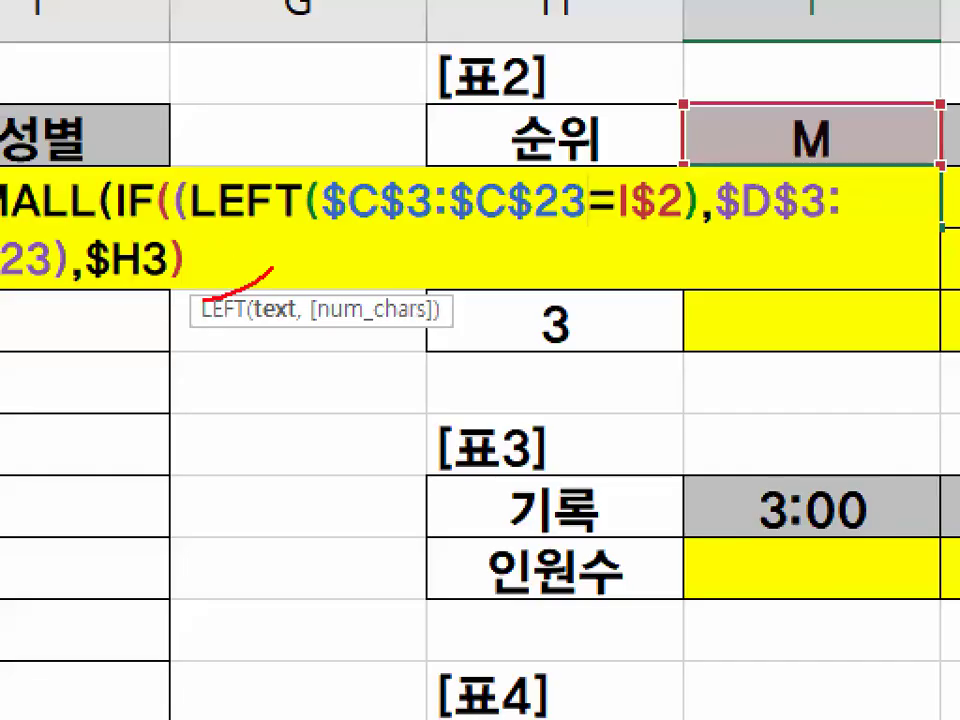
{"action": "left_click_drag", "start_coordinate": [176, 212], "coordinate": [180, 240]}
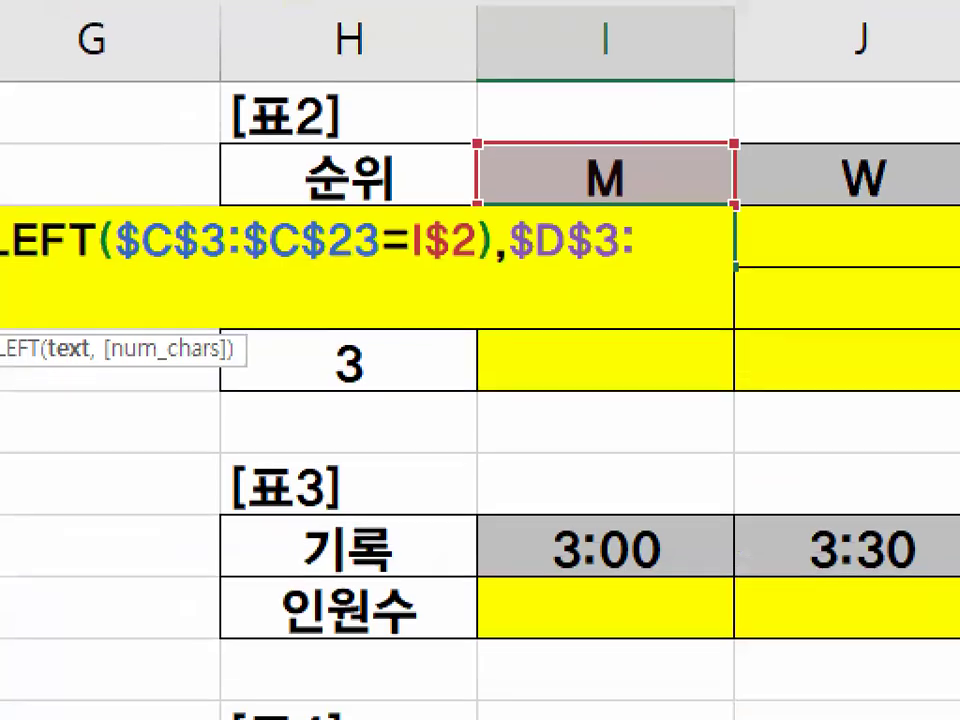
{"action": "left_click_drag", "start_coordinate": [20, 259], "coordinate": [355, 265]}
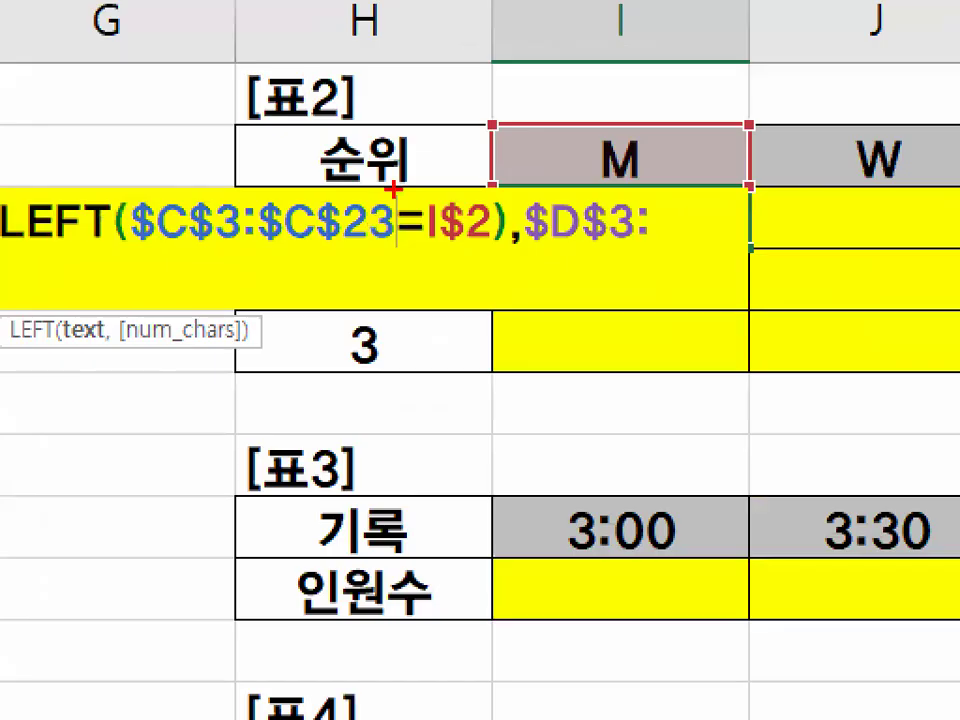
{"action": "left_click_drag", "start_coordinate": [386, 220], "coordinate": [409, 132]}
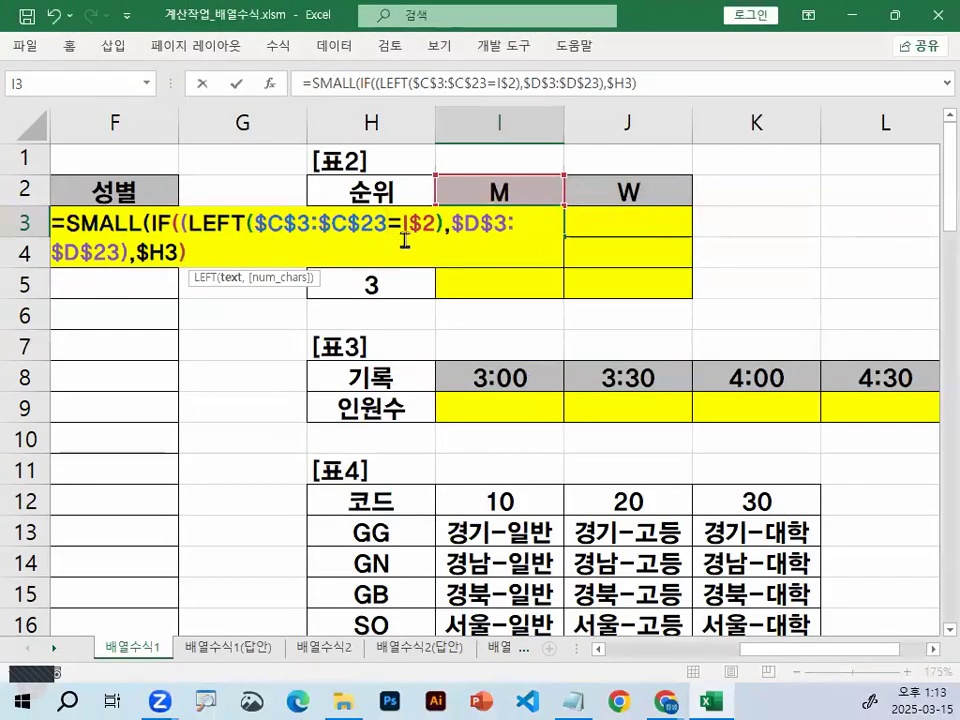
{"action": "type", "text": ",1"}
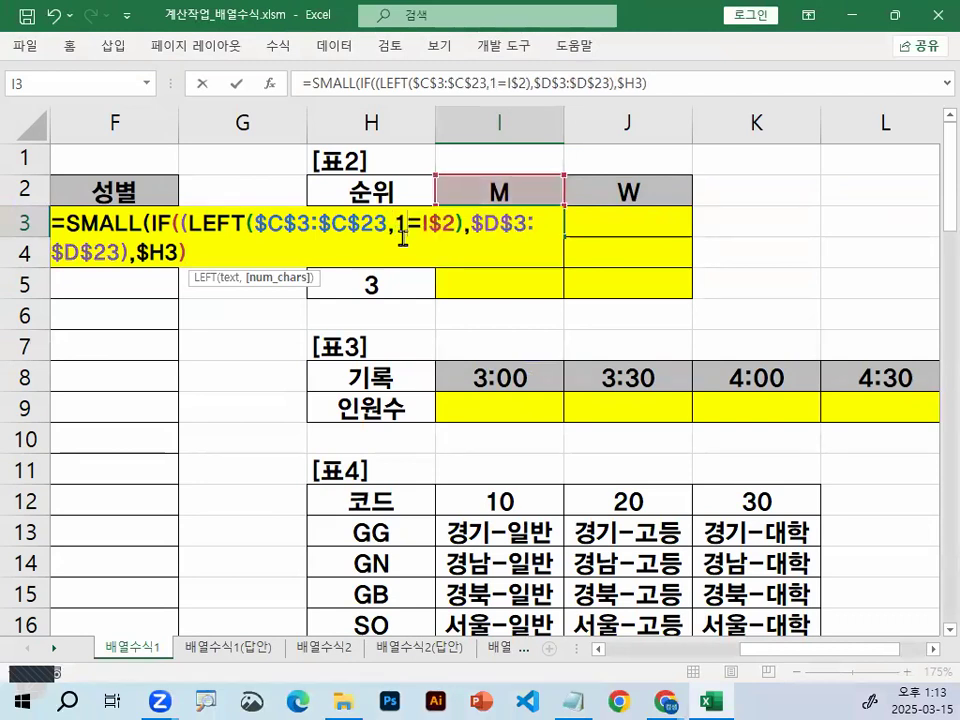
{"action": "type", "text": ")"}
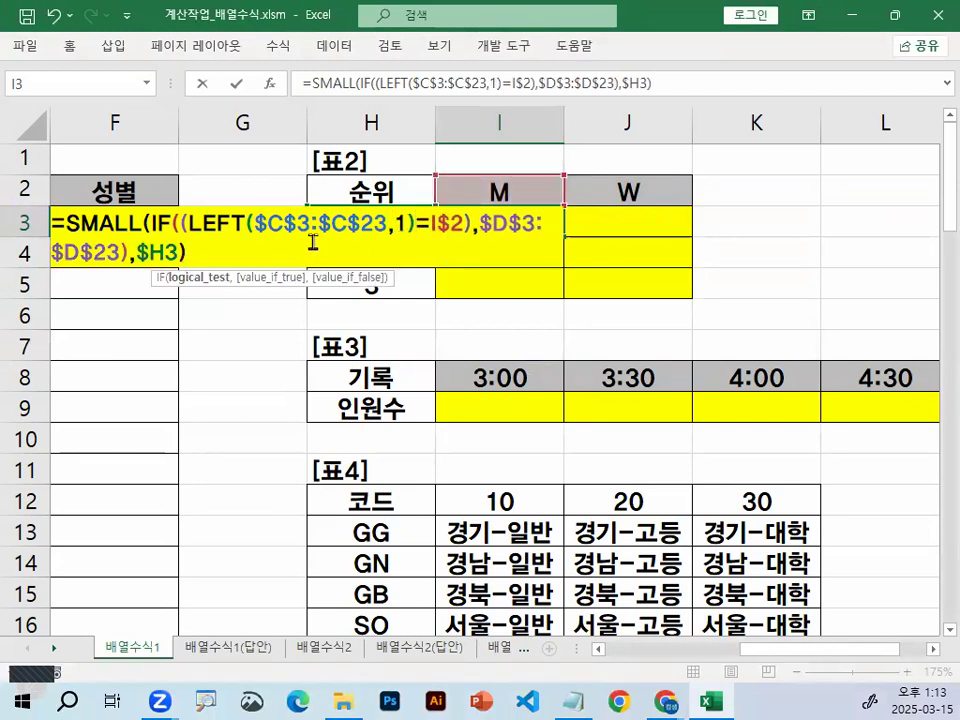
- Review the LEFT arguments, the comparison with I$2 and the closing parentheses of the SMALL formula in I3
{"action": "mouse_move", "coordinate": [211, 245]}
{"action": "left_mouse_down"}
{"action": "mouse_move", "coordinate": [452, 243]}
{"action": "mouse_move", "coordinate": [424, 254]}
{"action": "left_mouse_up"}
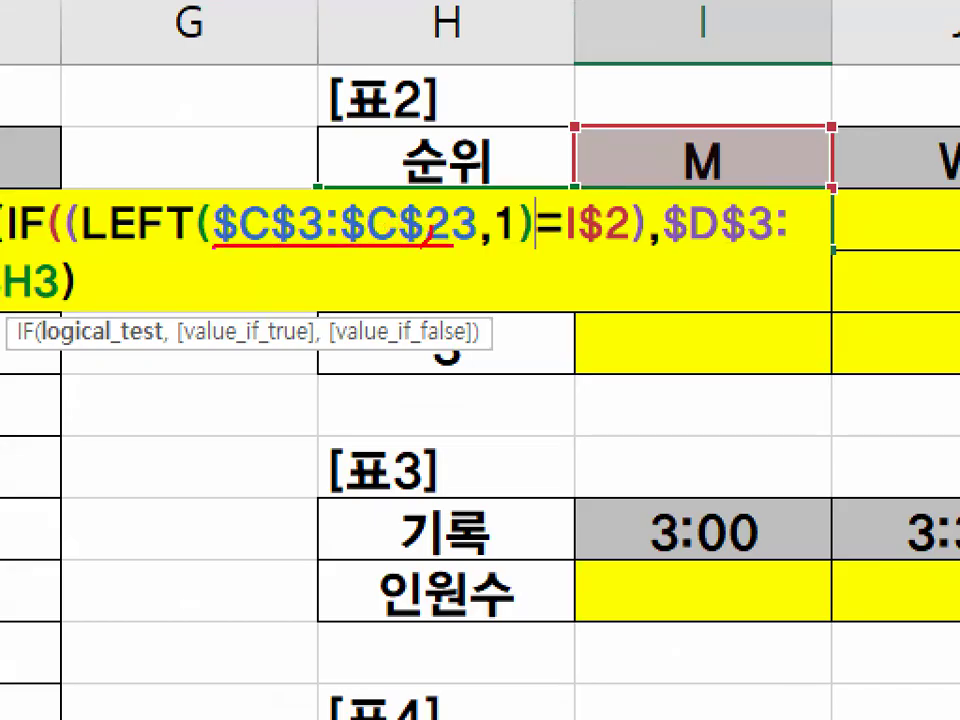
{"action": "left_click_drag", "start_coordinate": [392, 190], "coordinate": [420, 232]}
{"action": "left_click_drag", "start_coordinate": [500, 182], "coordinate": [519, 146]}
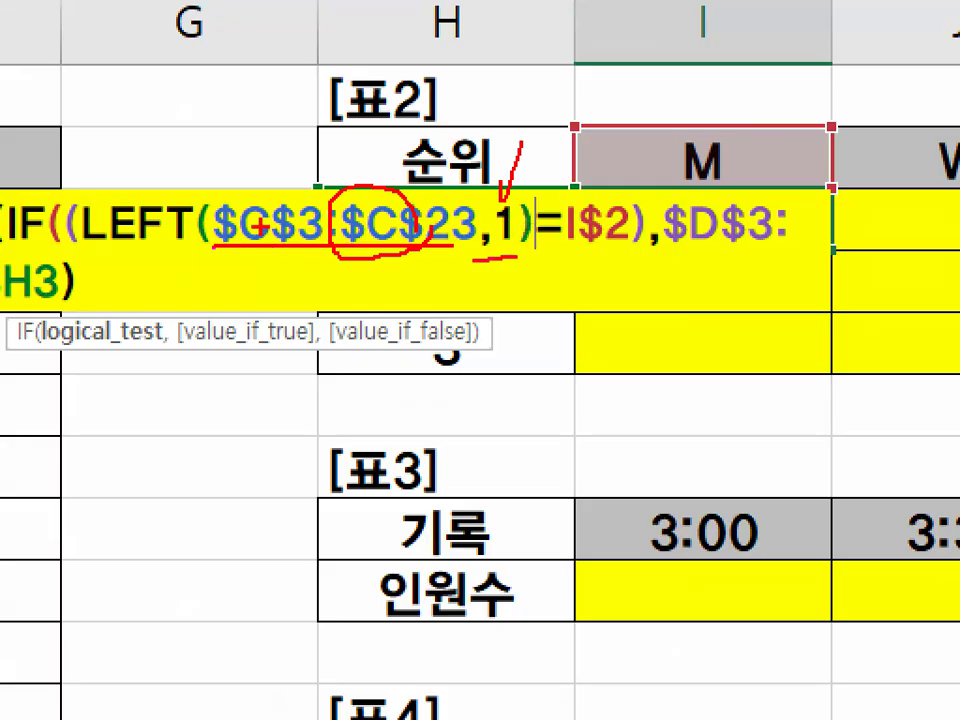
{"action": "left_click_drag", "start_coordinate": [222, 170], "coordinate": [209, 268]}
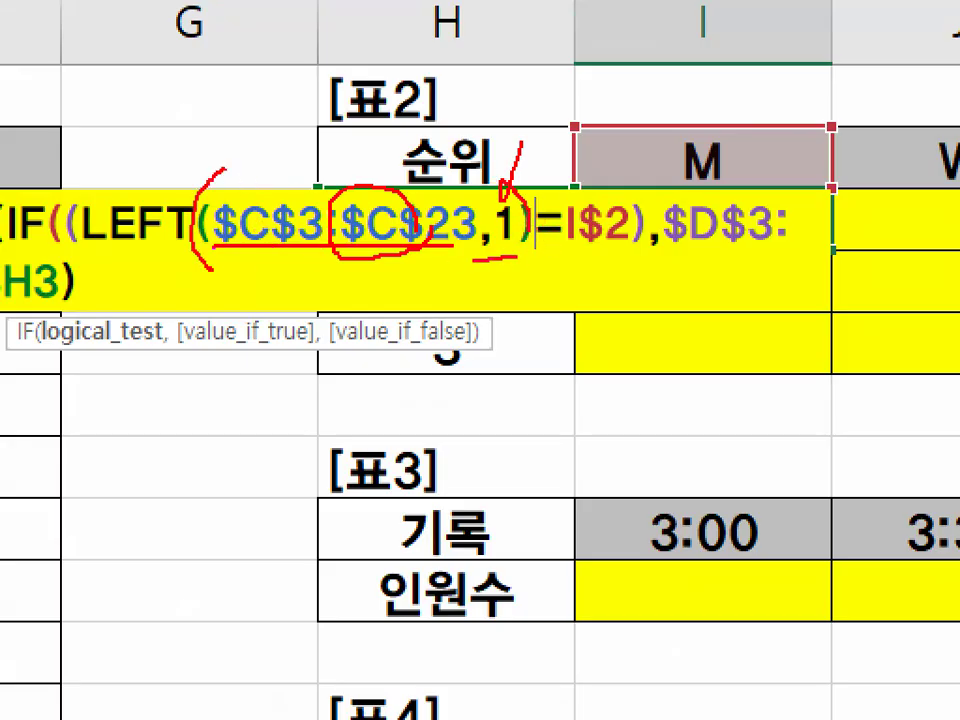
{"action": "left_click_drag", "start_coordinate": [560, 196], "coordinate": [560, 245]}
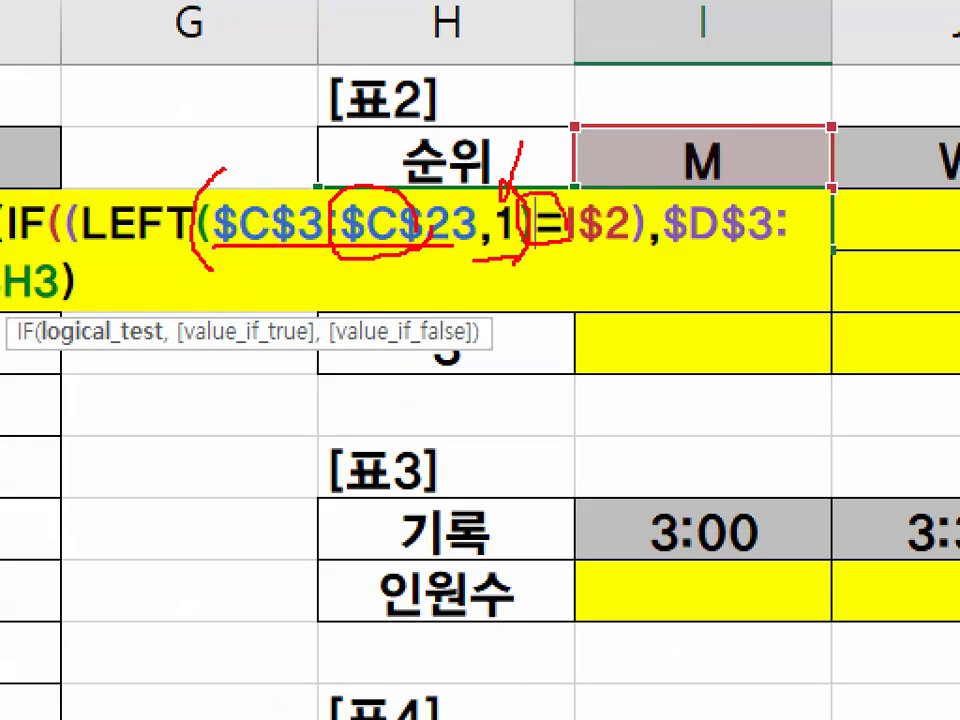
{"action": "key", "text": "Escape"}
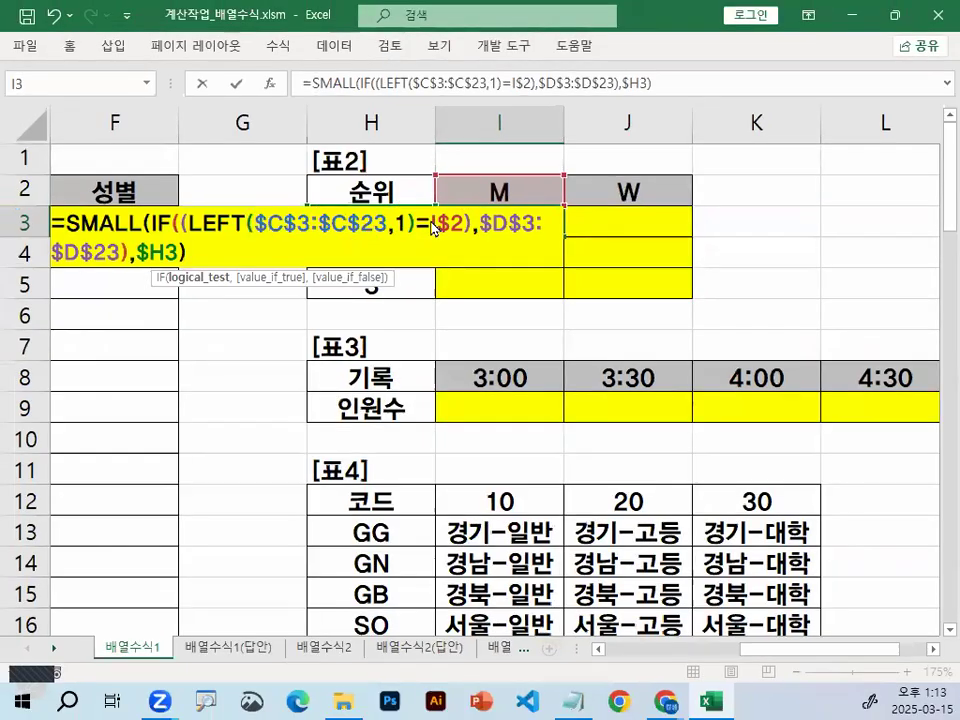
{"action": "key", "text": "ctrl+1"}
{"action": "mouse_move", "coordinate": [470, 208]}
{"action": "left_mouse_down"}
{"action": "mouse_move", "coordinate": [490, 242]}
{"action": "mouse_move", "coordinate": [462, 250]}
{"action": "mouse_move", "coordinate": [482, 200]}
{"action": "left_mouse_up"}
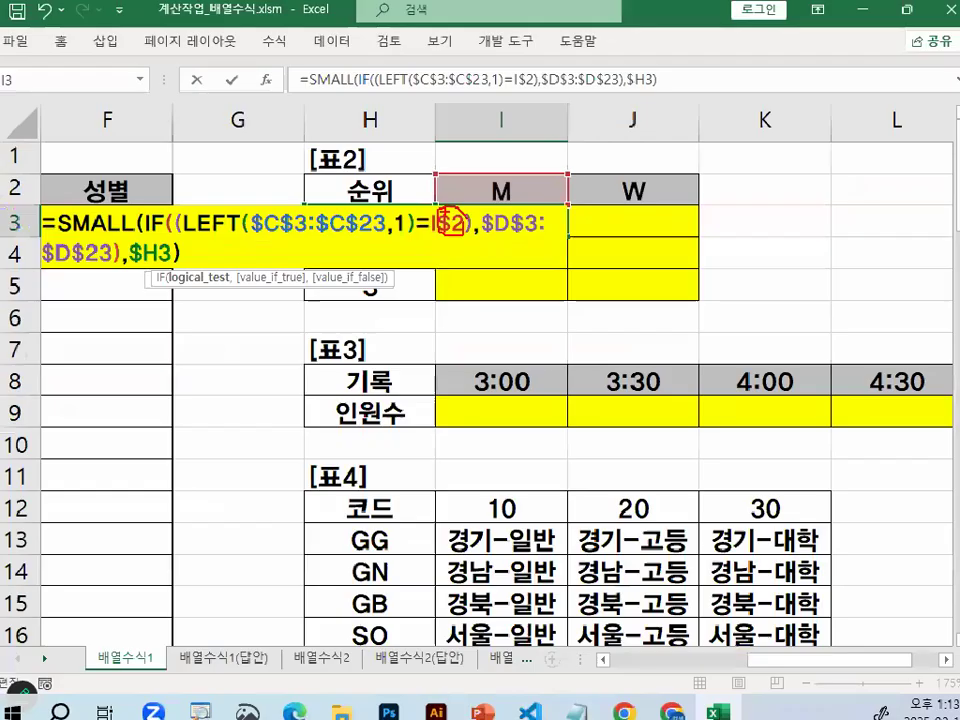
{"action": "key", "text": "Escape"}
{"action": "key", "text": "ctrl+1"}
{"action": "left_click_drag", "start_coordinate": [385, 241], "coordinate": [405, 241]}
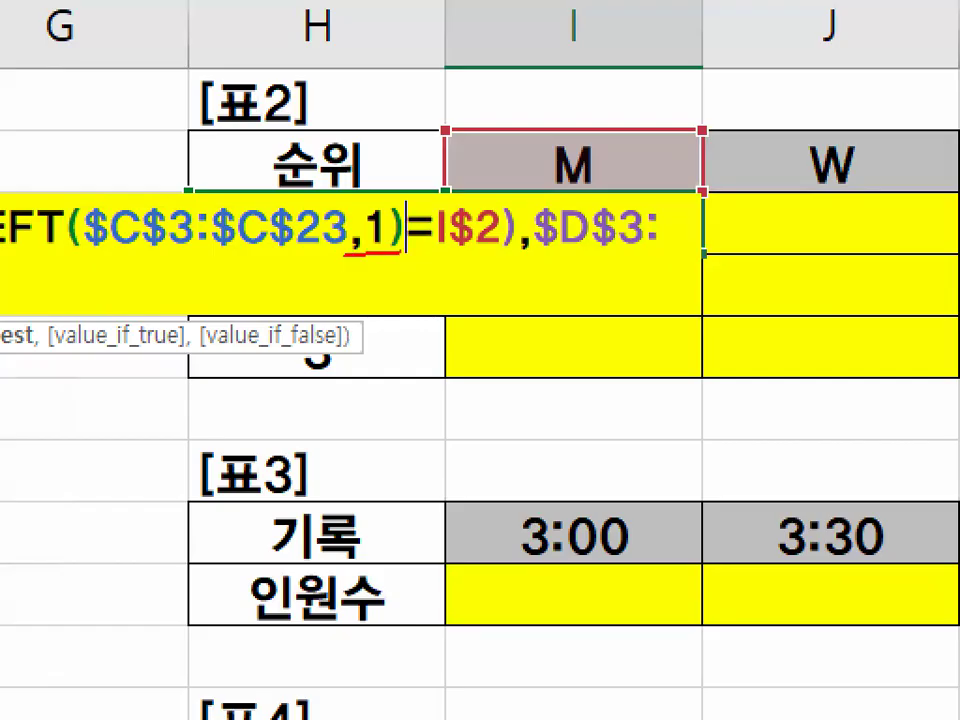
{"action": "mouse_move", "coordinate": [352, 258]}
{"action": "left_mouse_down"}
{"action": "mouse_move", "coordinate": [346, 224]}
{"action": "mouse_move", "coordinate": [410, 255]}
{"action": "left_mouse_up"}
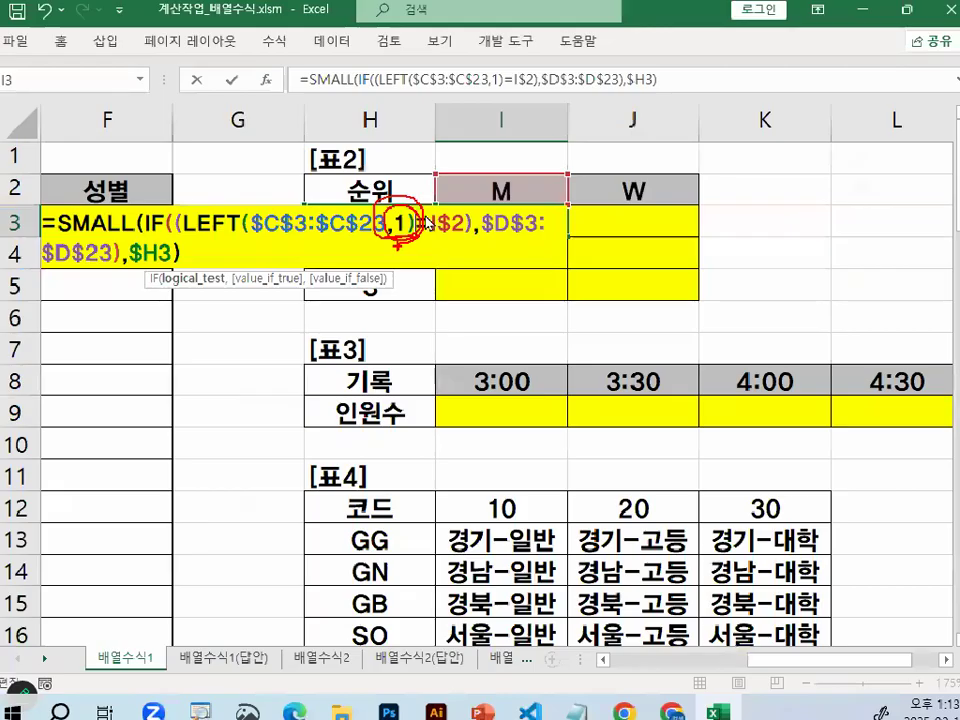
{"action": "key", "text": "Escape"}
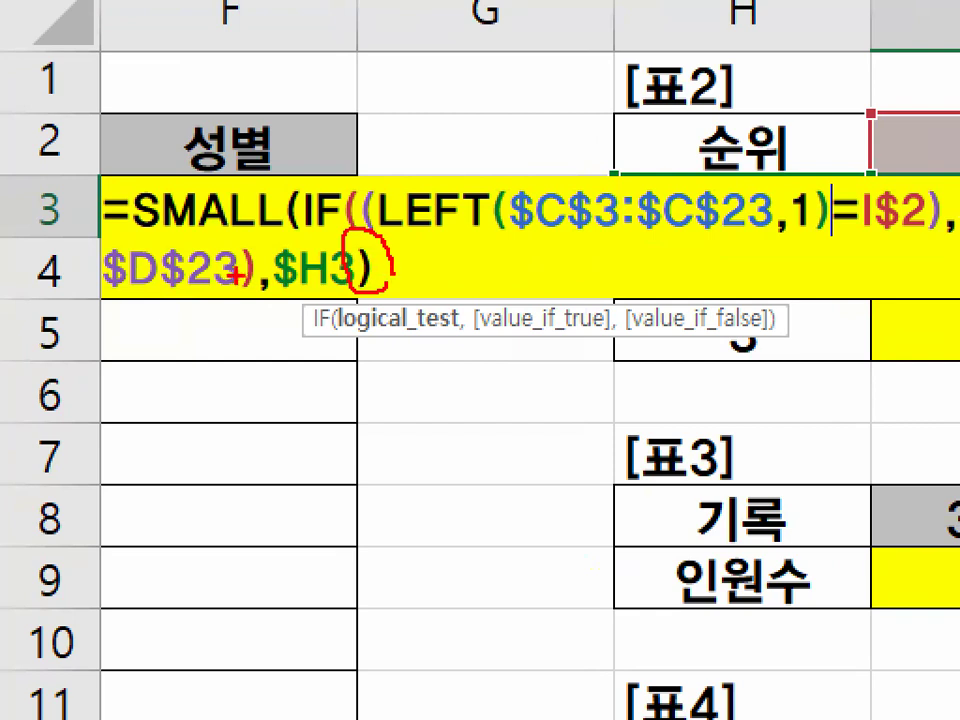
{"action": "mouse_move", "coordinate": [307, 277]}
{"action": "left_mouse_down"}
{"action": "mouse_move", "coordinate": [288, 290]}
{"action": "mouse_move", "coordinate": [336, 268]}
{"action": "mouse_move", "coordinate": [372, 292]}
{"action": "left_mouse_up"}
{"action": "key", "text": "Escape"}
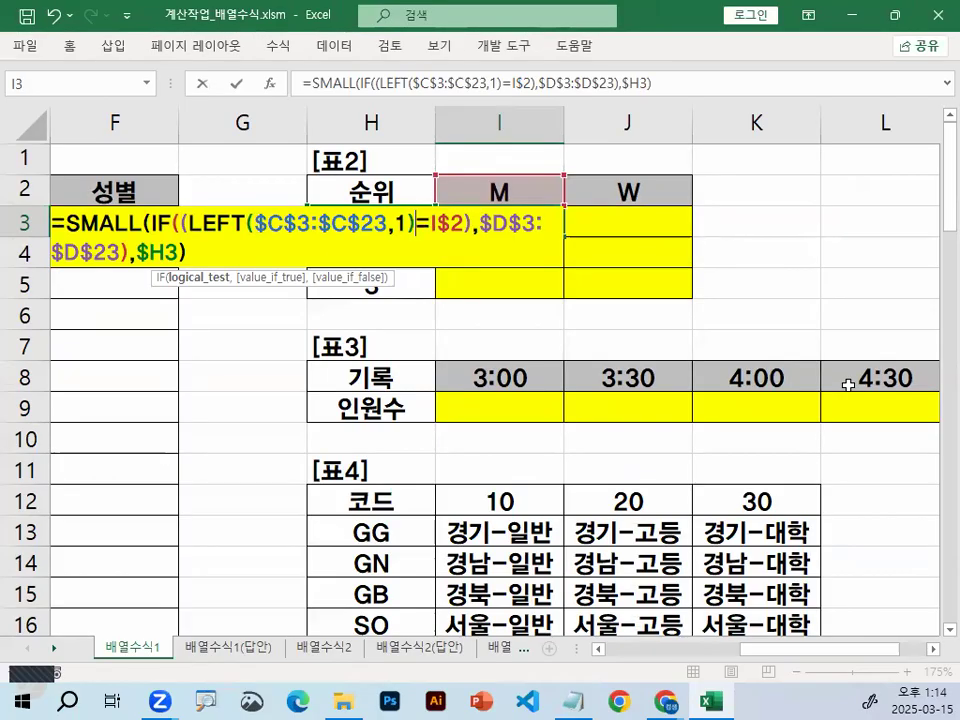
- Commit the SMALL formula in I3 as an array formula and fill it through the 표2 range I3:J5
{"action": "key", "text": "ctrl+shift+Return"}
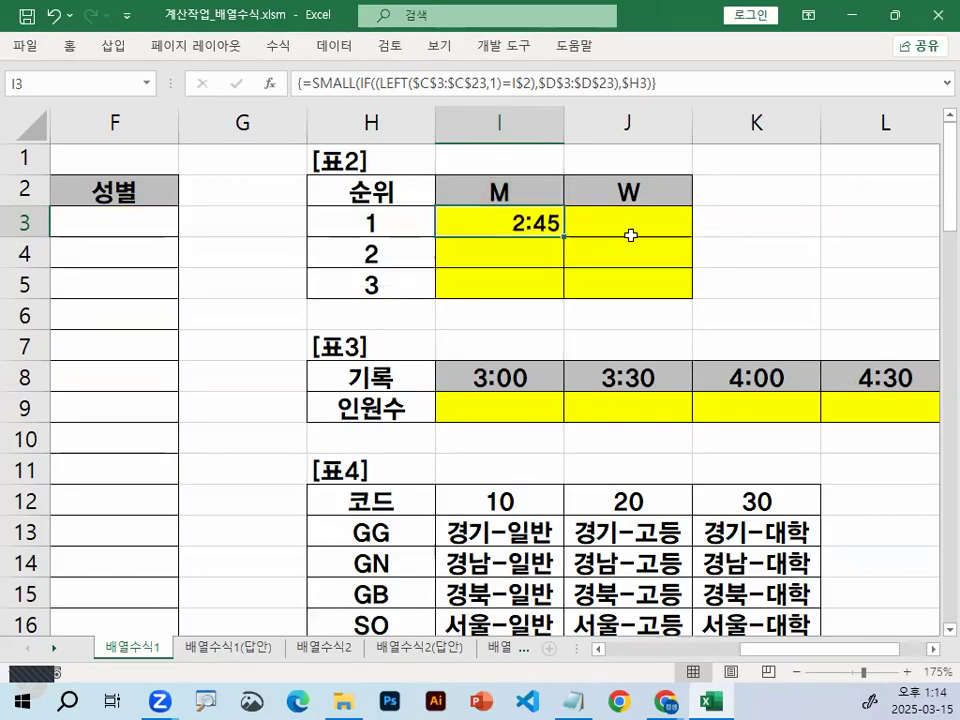
{"action": "mouse_move", "coordinate": [492, 208]}
{"action": "left_mouse_down"}
{"action": "mouse_move", "coordinate": [472, 195]}
{"action": "mouse_move", "coordinate": [506, 206]}
{"action": "left_mouse_up"}
{"action": "left_click_drag", "start_coordinate": [362, 208], "coordinate": [366, 207]}
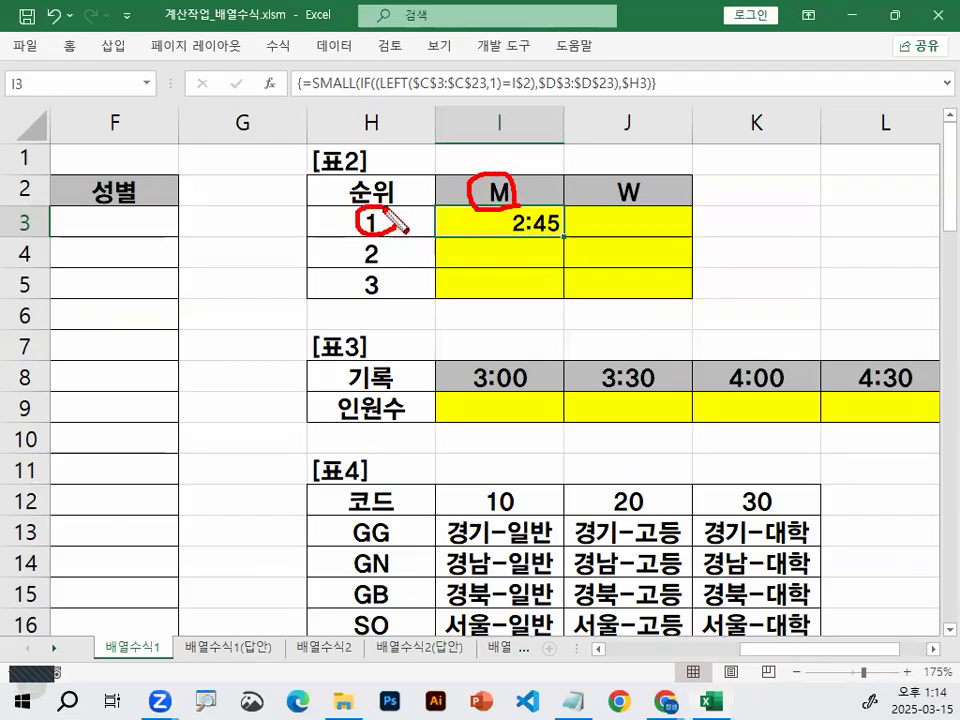
{"action": "left_click_drag", "start_coordinate": [452, 222], "coordinate": [508, 178]}
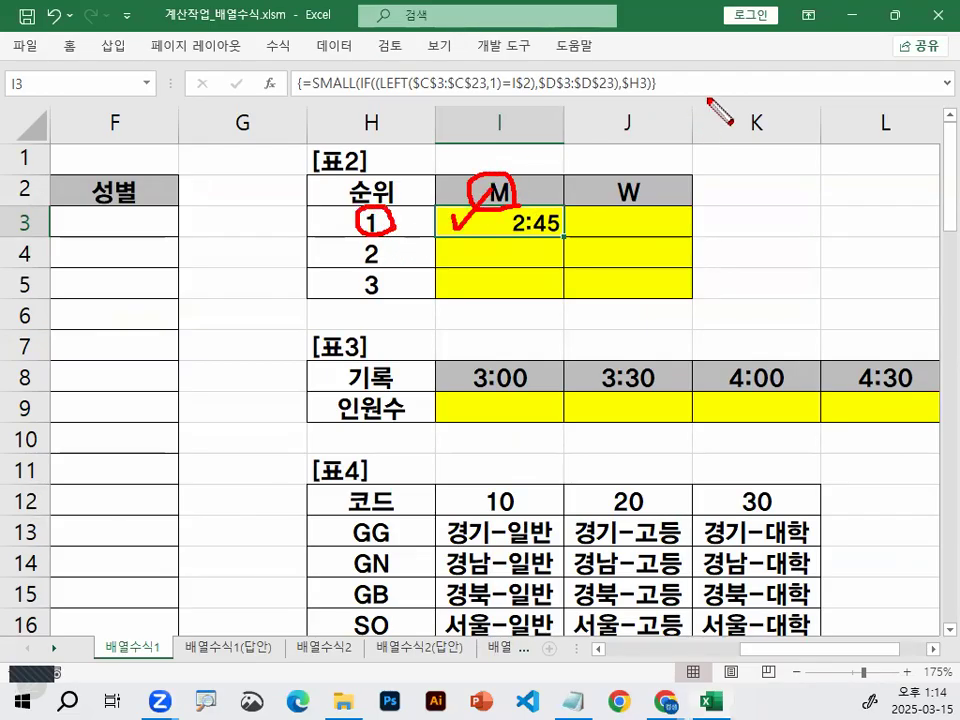
{"action": "key", "text": "Escape"}
{"action": "mouse_move", "coordinate": [565, 236]}
{"action": "left_mouse_down"}
{"action": "mouse_move", "coordinate": [677, 240]}
{"action": "mouse_move", "coordinate": [687, 291]}
{"action": "left_mouse_up"}
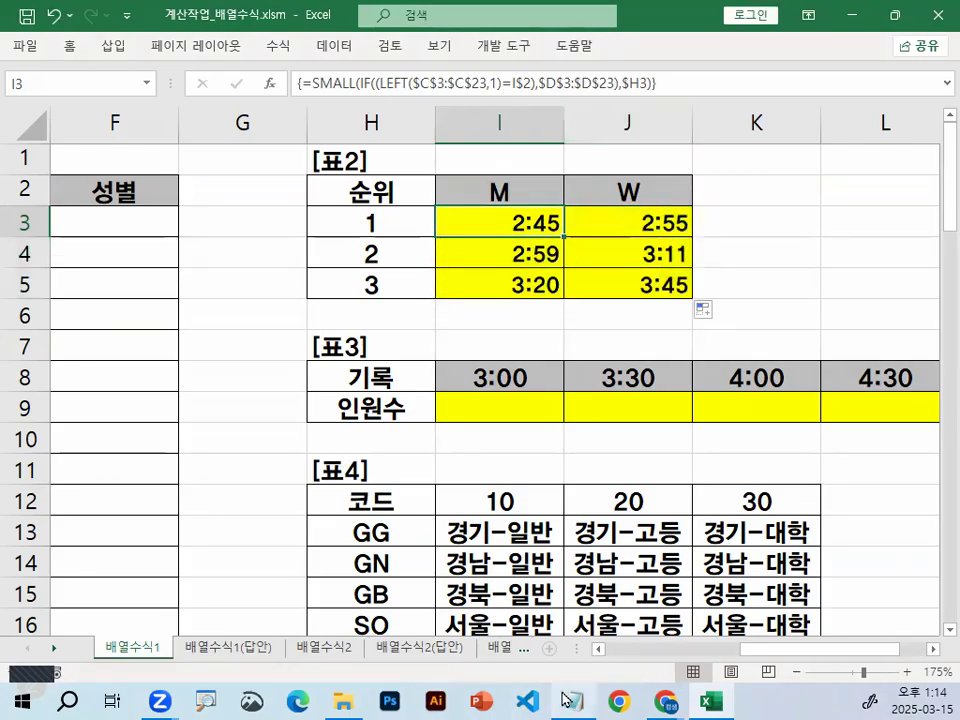
- Switch to the Notepad class notes and delete the four dashed lines on F4 reference locking above the SMALL formula
{"action": "key", "text": "alt+Tab"}
{"action": "left_click", "coordinate": [275, 421]}
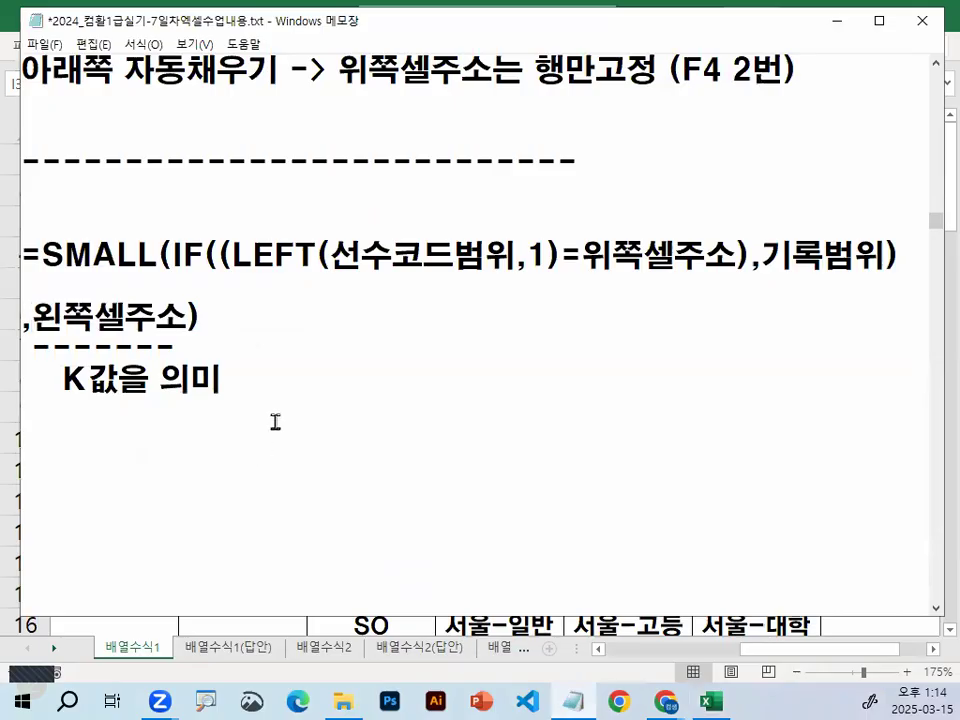
{"action": "scroll", "coordinate": [279, 401], "scroll_direction": "down", "scroll_amount": 4}
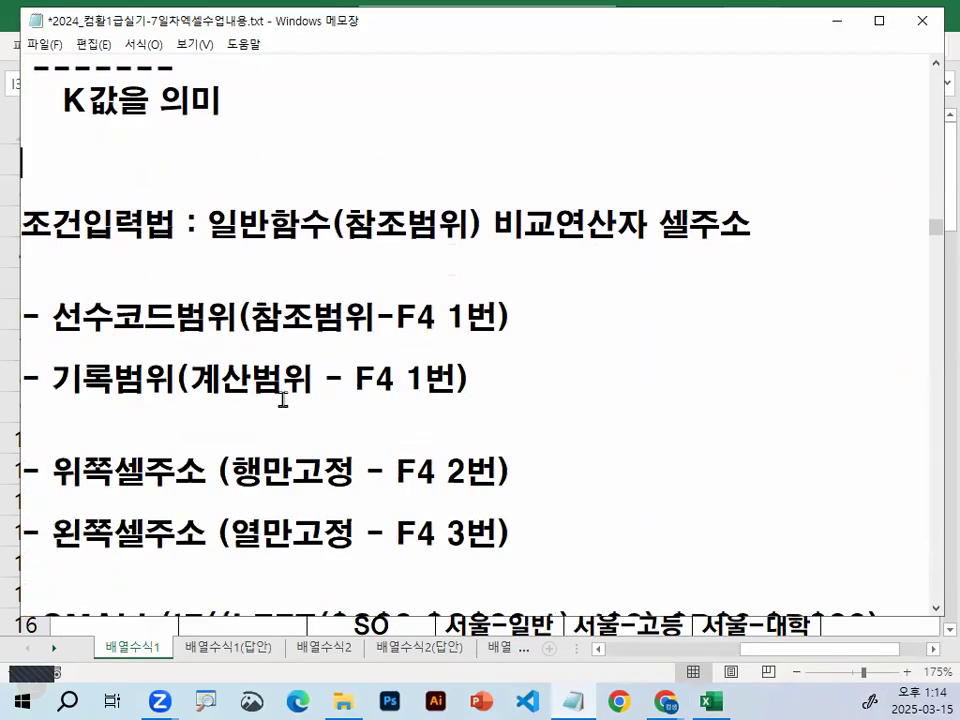
{"action": "left_click_drag", "start_coordinate": [24, 225], "coordinate": [515, 440]}
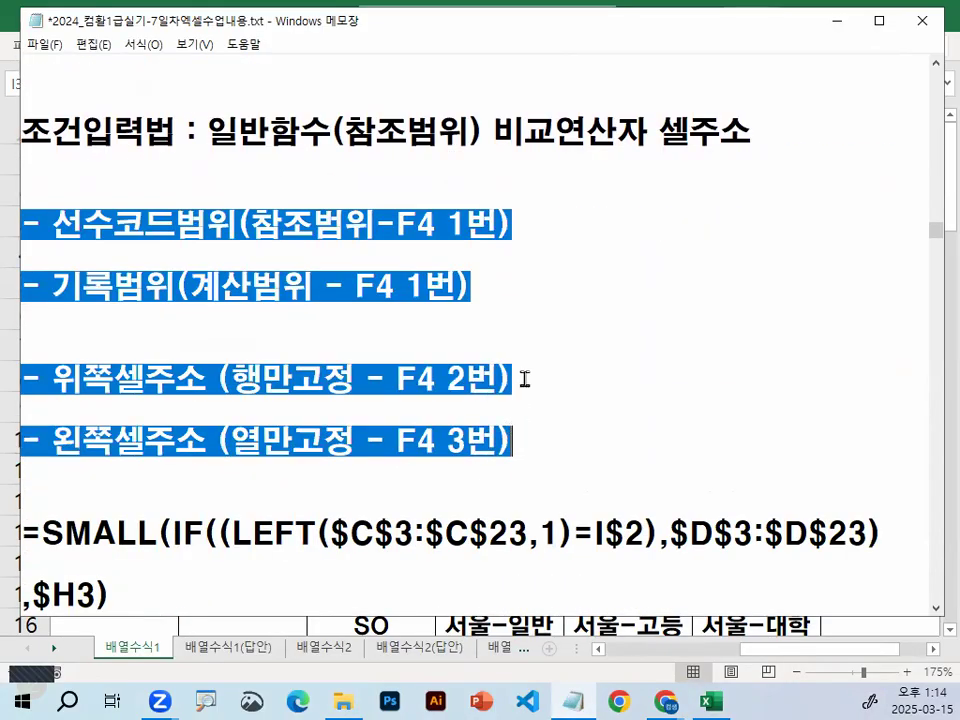
{"action": "key", "text": "Delete"}
{"action": "key", "text": "Delete"}
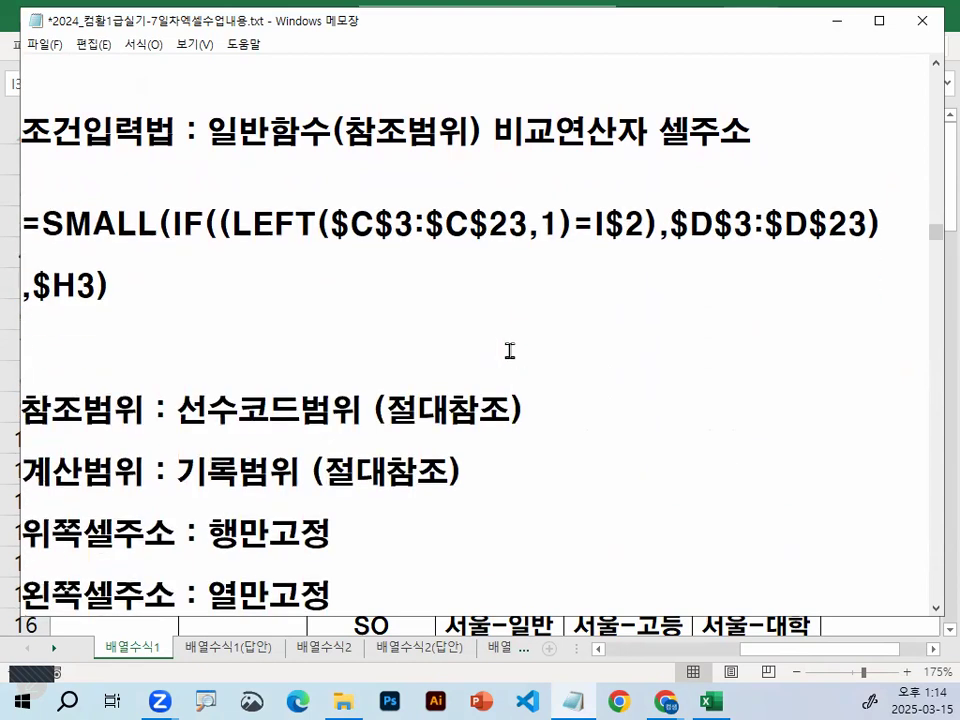
- Remove the blank lines above the 조건입력법 note and enclose that line in angle brackets < >
{"action": "scroll", "coordinate": [380, 222], "scroll_direction": "up", "scroll_amount": 1}
{"action": "scroll", "coordinate": [380, 222], "scroll_direction": "up", "scroll_amount": 1}
{"action": "left_click", "coordinate": [68, 286]}
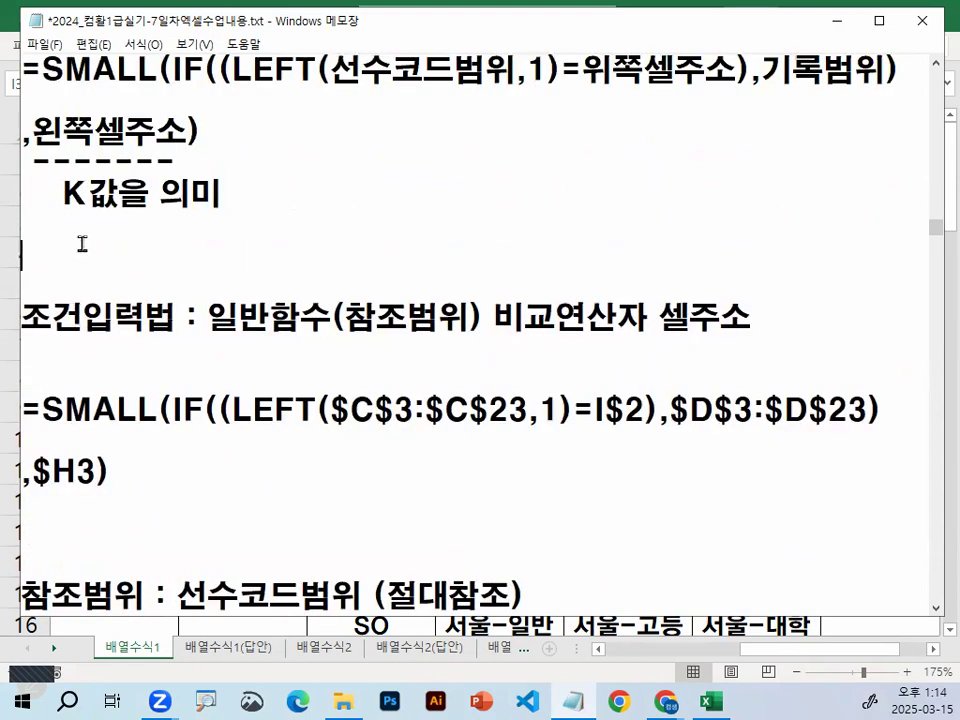
{"action": "key", "text": "Delete"}
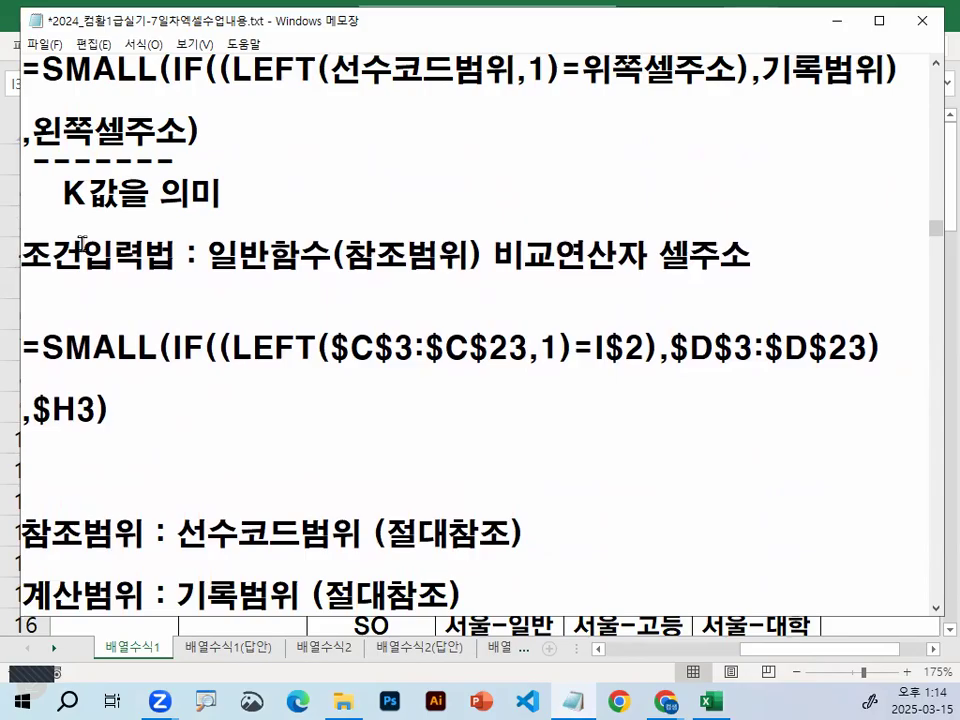
{"action": "type", "text": "<"}
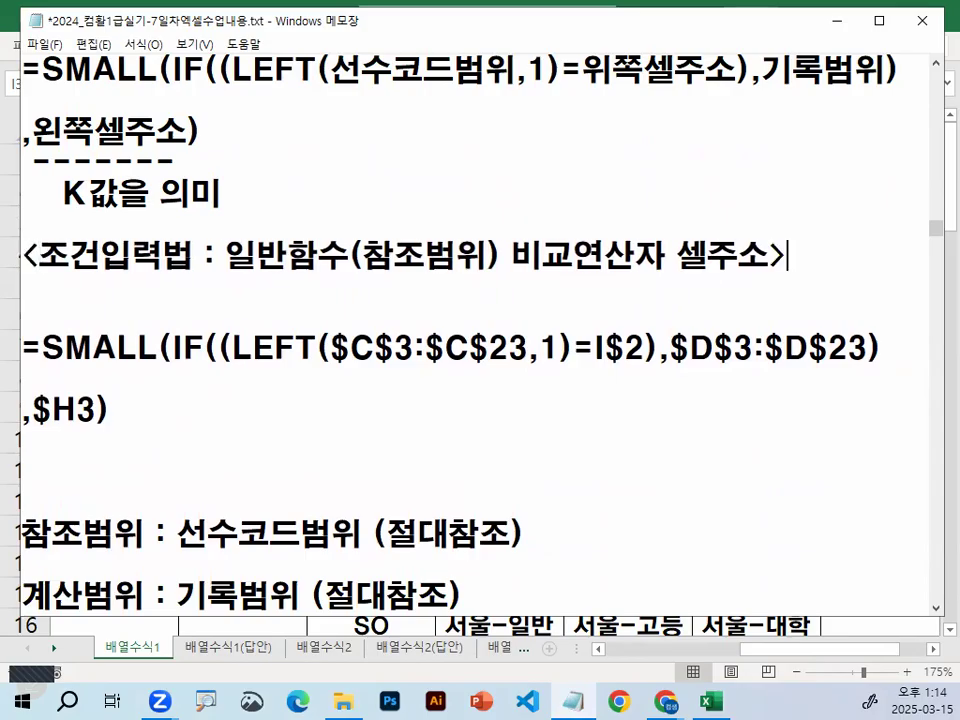
- Add blank lines below the SMALL formula to separate it from the 참조범위 notes
{"action": "left_click", "coordinate": [95, 467]}
{"action": "key", "text": "Return"}
{"action": "key", "text": "Return"}
{"action": "key", "text": "Return"}
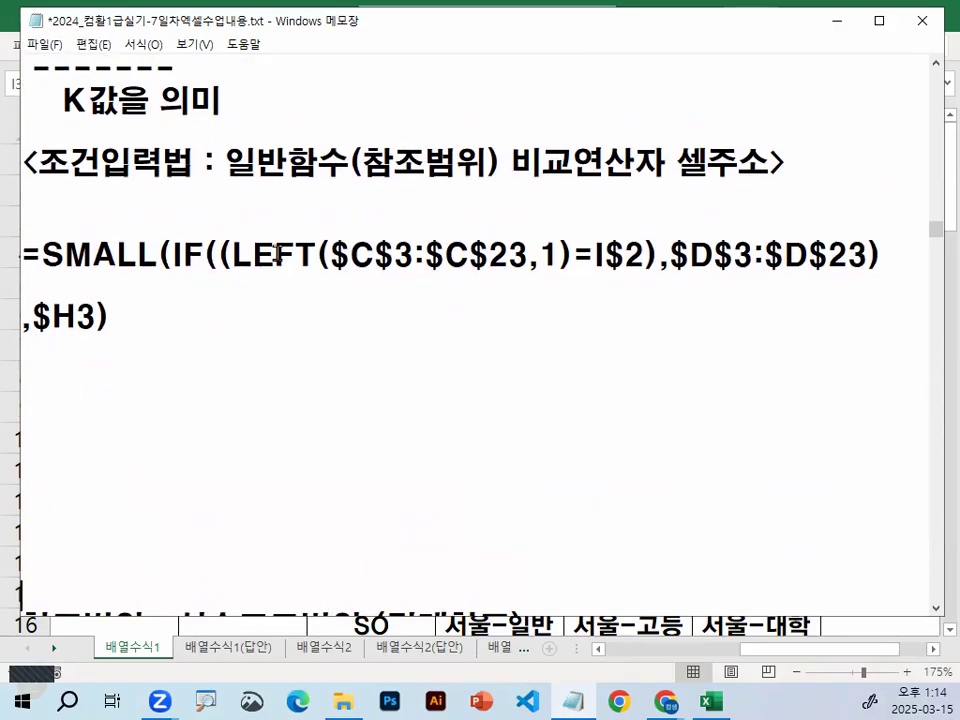
- Review the LEFT condition, record range, closing parentheses and $H3 rank argument of the SMALL formula in the notes
{"action": "key", "text": "ctrl+2"}
{"action": "mouse_move", "coordinate": [226, 270]}
{"action": "left_mouse_down"}
{"action": "mouse_move", "coordinate": [600, 283]}
{"action": "mouse_move", "coordinate": [655, 271]}
{"action": "mouse_move", "coordinate": [858, 271]}
{"action": "left_mouse_up"}
{"action": "mouse_move", "coordinate": [78, 224]}
{"action": "left_mouse_down"}
{"action": "mouse_move", "coordinate": [88, 245]}
{"action": "mouse_move", "coordinate": [127, 194]}
{"action": "left_mouse_up"}
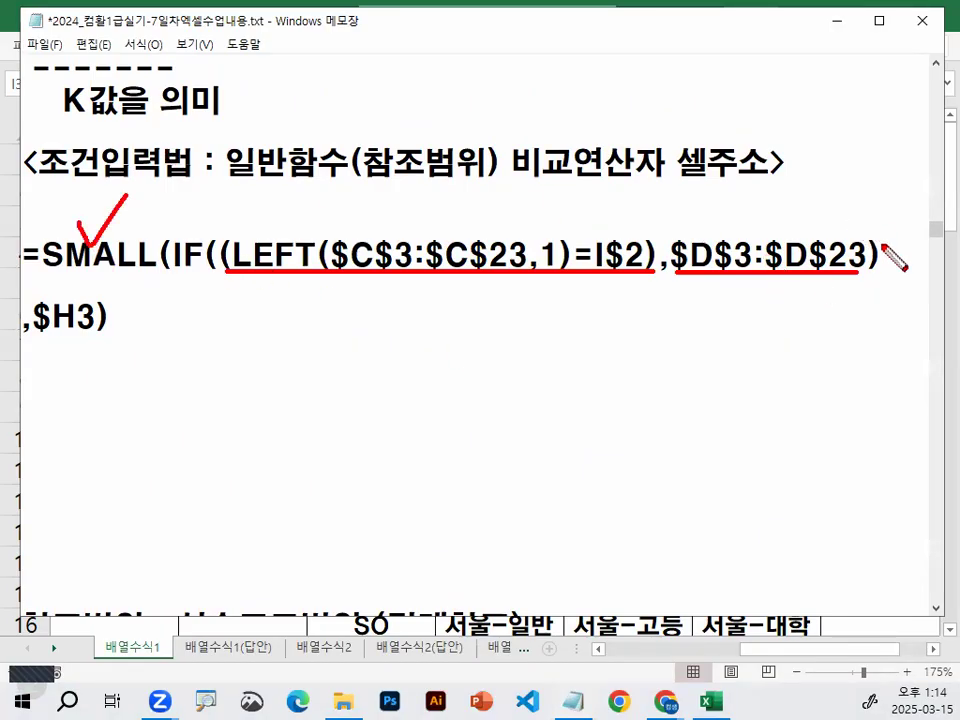
{"action": "mouse_move", "coordinate": [885, 260]}
{"action": "left_mouse_down"}
{"action": "mouse_move", "coordinate": [866, 266]}
{"action": "mouse_move", "coordinate": [884, 246]}
{"action": "mouse_move", "coordinate": [893, 258]}
{"action": "left_mouse_up"}
{"action": "mouse_move", "coordinate": [34, 334]}
{"action": "left_mouse_down"}
{"action": "mouse_move", "coordinate": [93, 330]}
{"action": "mouse_move", "coordinate": [93, 354]}
{"action": "left_mouse_up"}
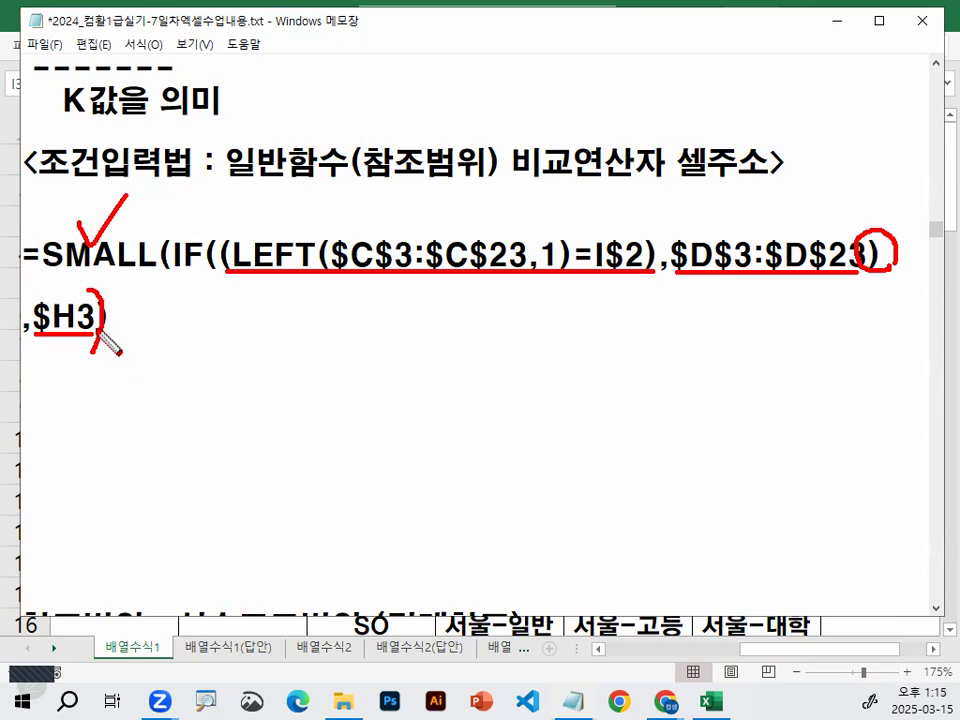
- Examine the closing parenthesis and $H3 rank argument at the end of the SMALL formula in the notes
{"action": "left_click_drag", "start_coordinate": [94, 294], "coordinate": [100, 340]}
{"action": "key", "text": "Escape"}
{"action": "left_click_drag", "start_coordinate": [33, 316], "coordinate": [96, 318]}
{"action": "left_click", "coordinate": [197, 350]}
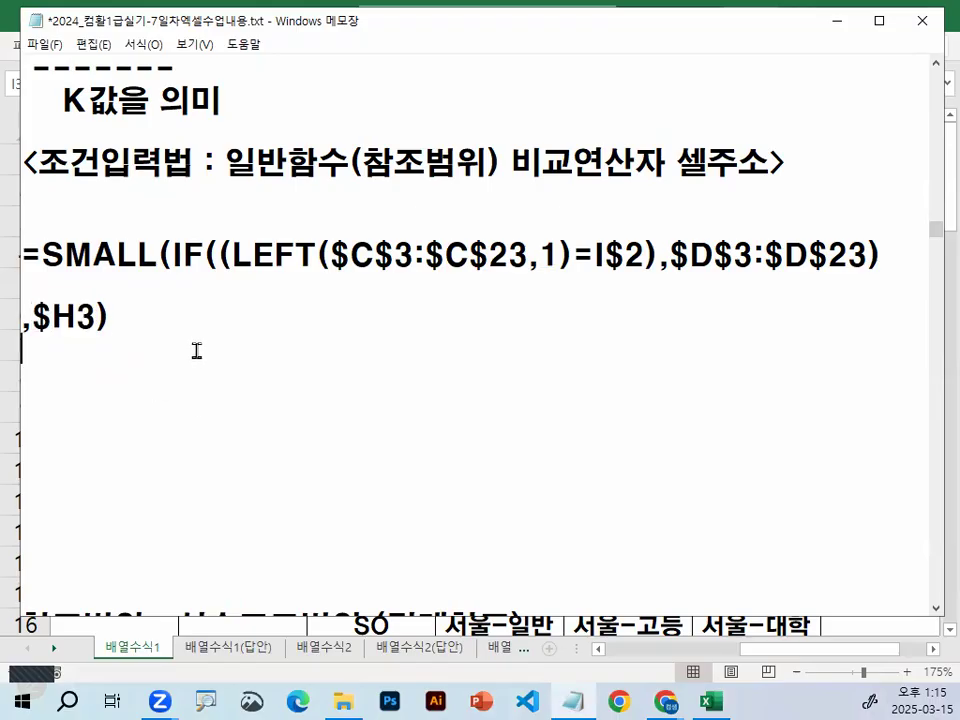
{"action": "left_click", "coordinate": [182, 248]}
{"action": "left_click", "coordinate": [32, 675]}
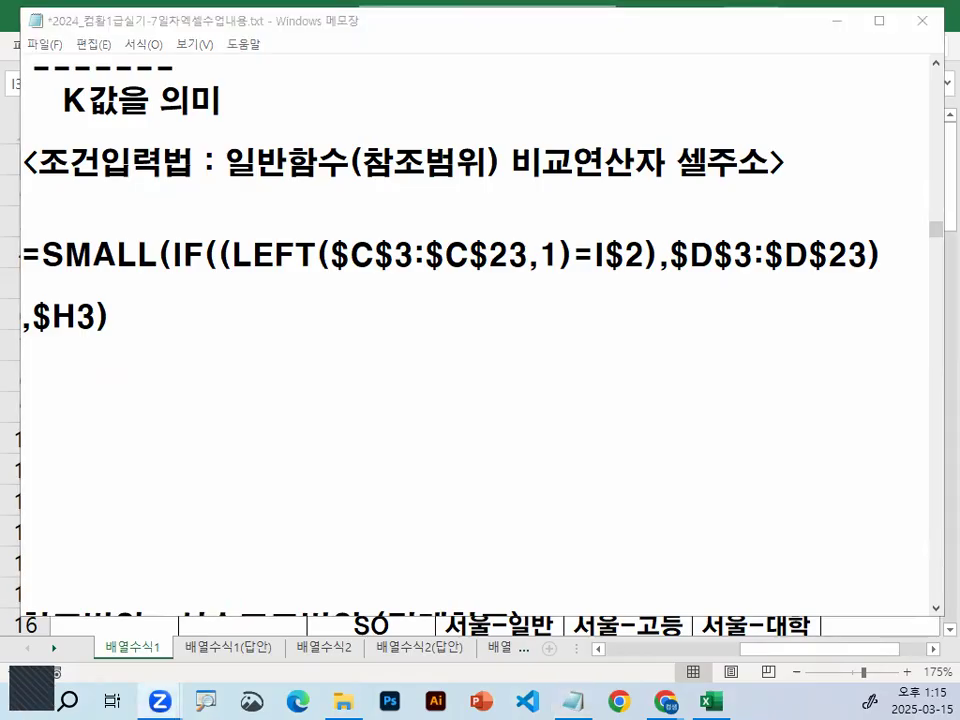
- Review the 참조범위 and 계산범위 notes below the SMALL formula, marking the absolute reference remark on each
{"action": "scroll", "coordinate": [480, 330], "scroll_direction": "down", "scroll_amount": 2}
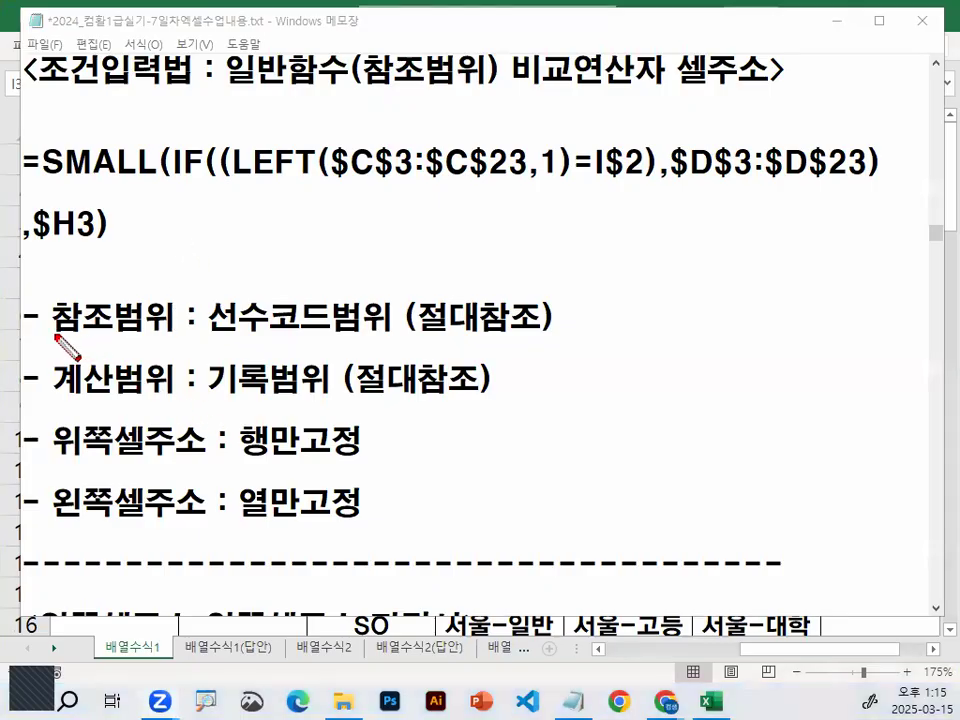
{"action": "left_click_drag", "start_coordinate": [54, 331], "coordinate": [163, 333]}
{"action": "mouse_move", "coordinate": [535, 333]}
{"action": "left_mouse_down"}
{"action": "mouse_move", "coordinate": [568, 300]}
{"action": "mouse_move", "coordinate": [576, 314]}
{"action": "left_mouse_up"}
{"action": "left_click_drag", "start_coordinate": [48, 395], "coordinate": [139, 398]}
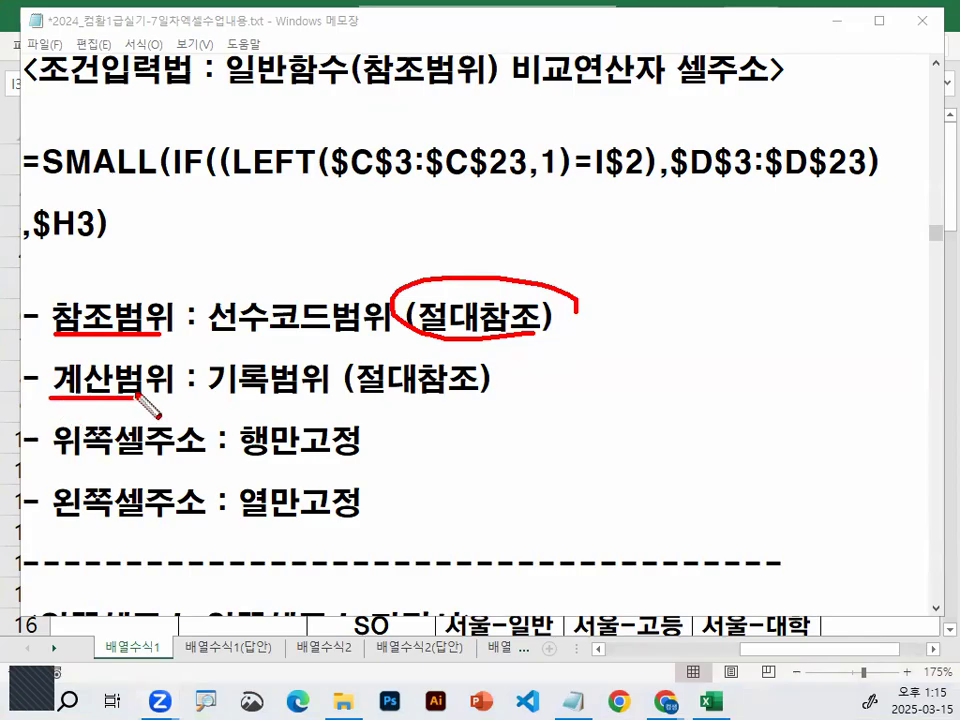
{"action": "mouse_move", "coordinate": [506, 401]}
{"action": "left_mouse_down"}
{"action": "mouse_move", "coordinate": [397, 357]}
{"action": "mouse_move", "coordinate": [495, 395]}
{"action": "left_mouse_up"}
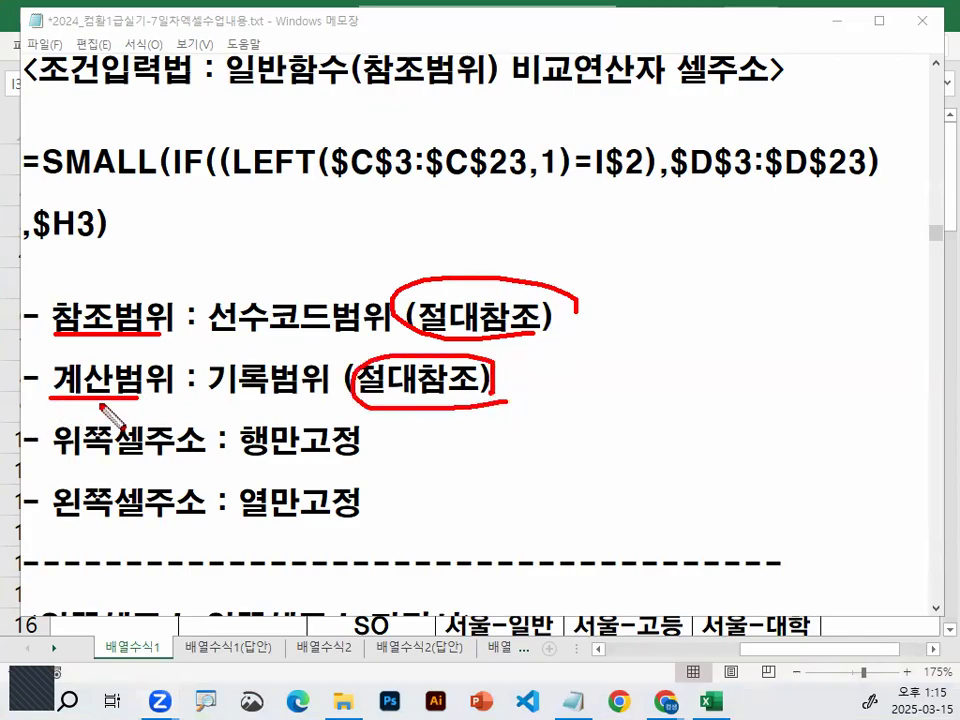
{"action": "left_click_drag", "start_coordinate": [55, 350], "coordinate": [81, 337]}
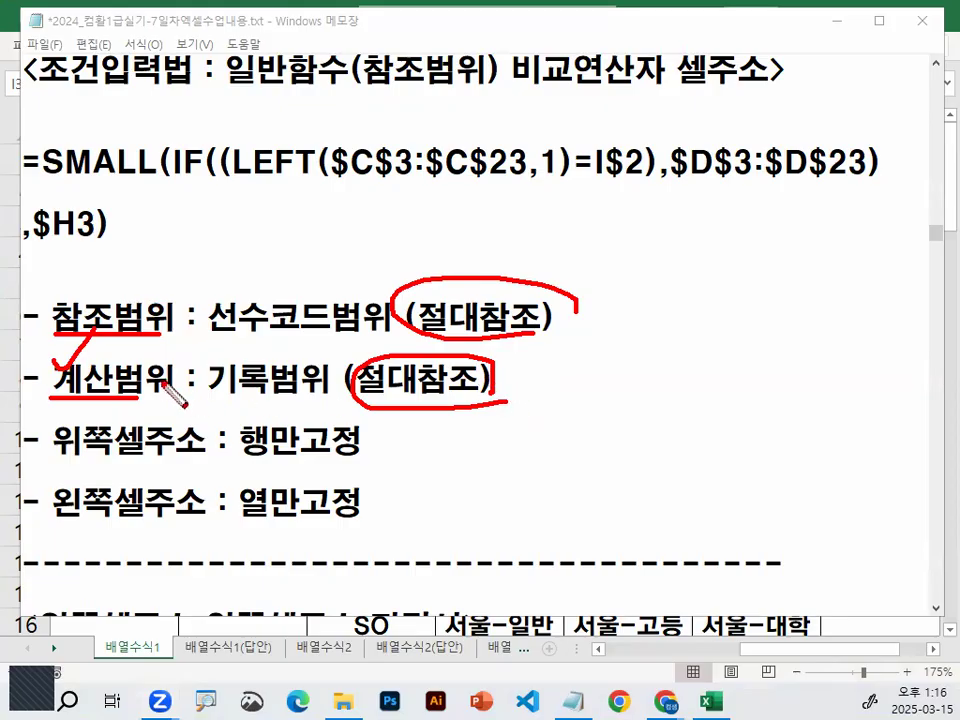
{"action": "left_click_drag", "start_coordinate": [130, 345], "coordinate": [165, 378]}
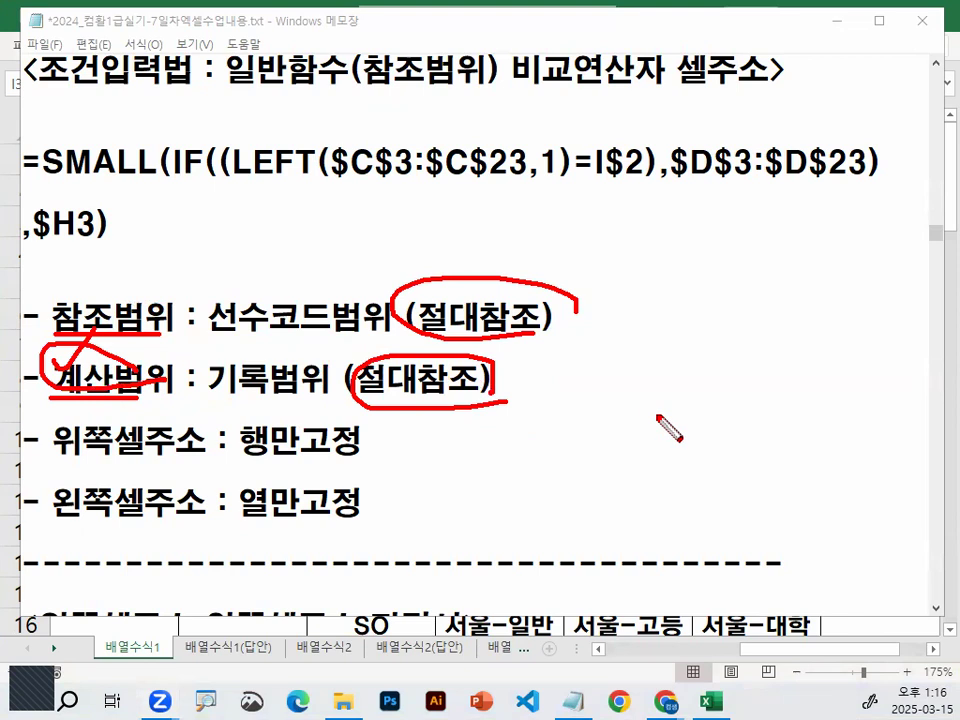
- Draw temporary pen marks beside the 계산범위 note, clear them and highlight its (절대참조) remark
{"action": "key", "text": "Escape"}
{"action": "key", "text": "ctrl+2"}
{"action": "mouse_move", "coordinate": [645, 356]}
{"action": "left_mouse_down"}
{"action": "mouse_move", "coordinate": [620, 370]}
{"action": "mouse_move", "coordinate": [667, 384]}
{"action": "left_mouse_up"}
{"action": "mouse_move", "coordinate": [786, 385]}
{"action": "left_mouse_down"}
{"action": "mouse_move", "coordinate": [774, 399]}
{"action": "mouse_move", "coordinate": [797, 381]}
{"action": "left_mouse_up"}
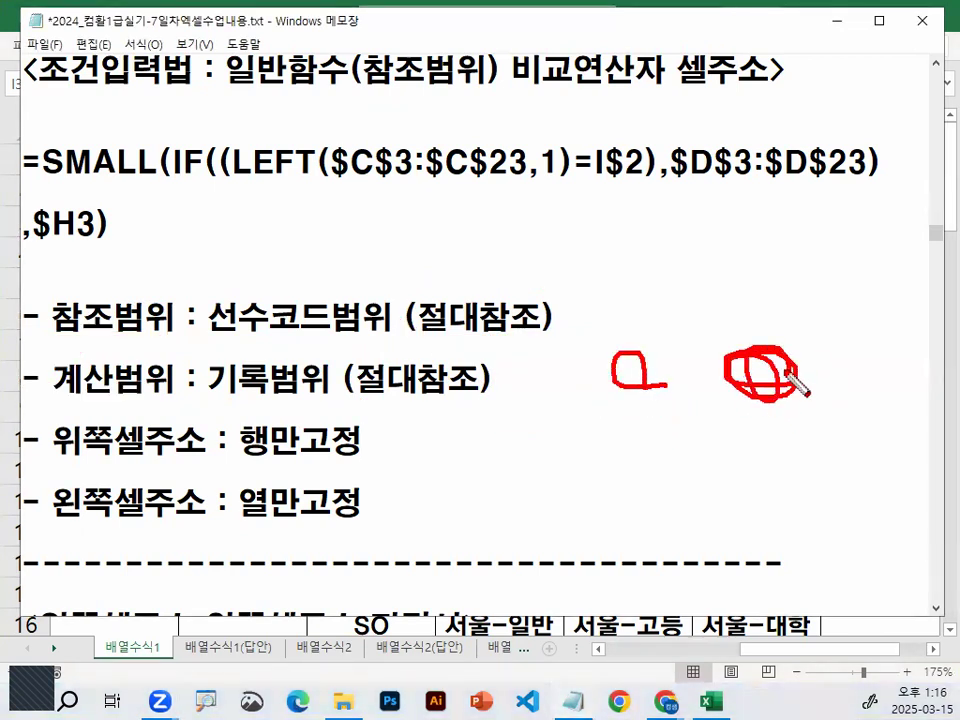
{"action": "left_click_drag", "start_coordinate": [744, 317], "coordinate": [809, 284]}
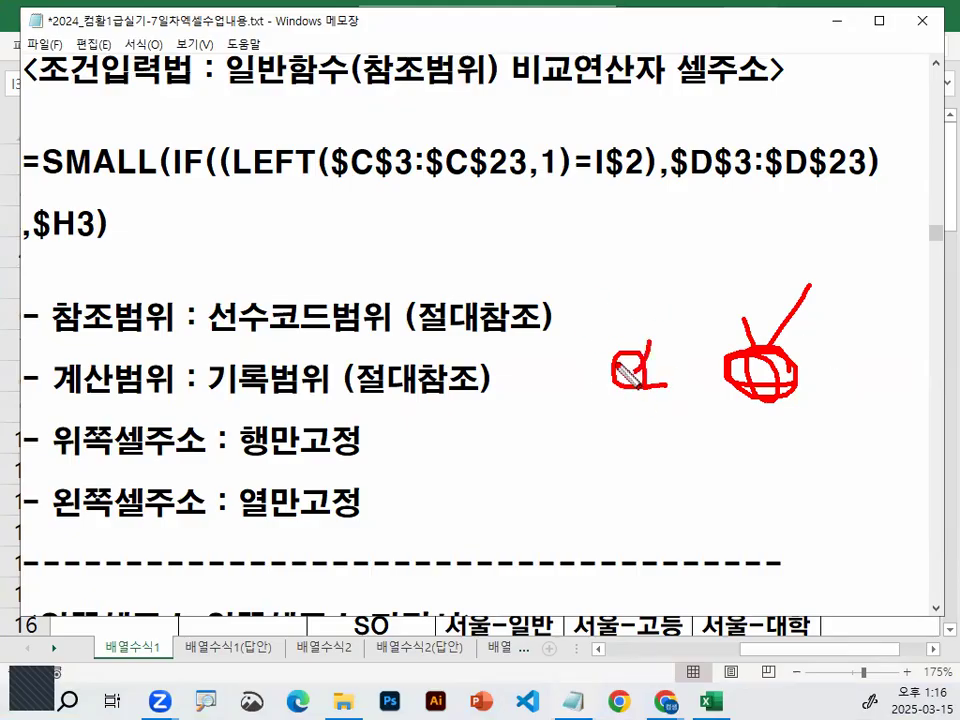
{"action": "left_click_drag", "start_coordinate": [612, 361], "coordinate": [655, 385]}
{"action": "left_click_drag", "start_coordinate": [789, 380], "coordinate": [802, 378]}
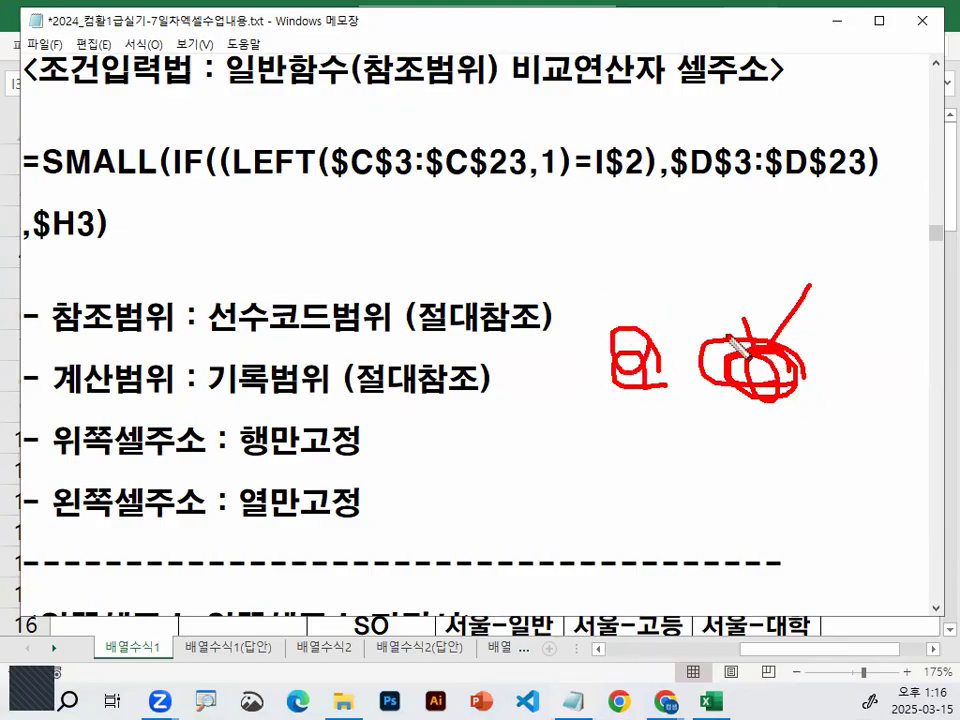
{"action": "key", "text": "Escape"}
{"action": "left_click_drag", "start_coordinate": [354, 381], "coordinate": [492, 375]}
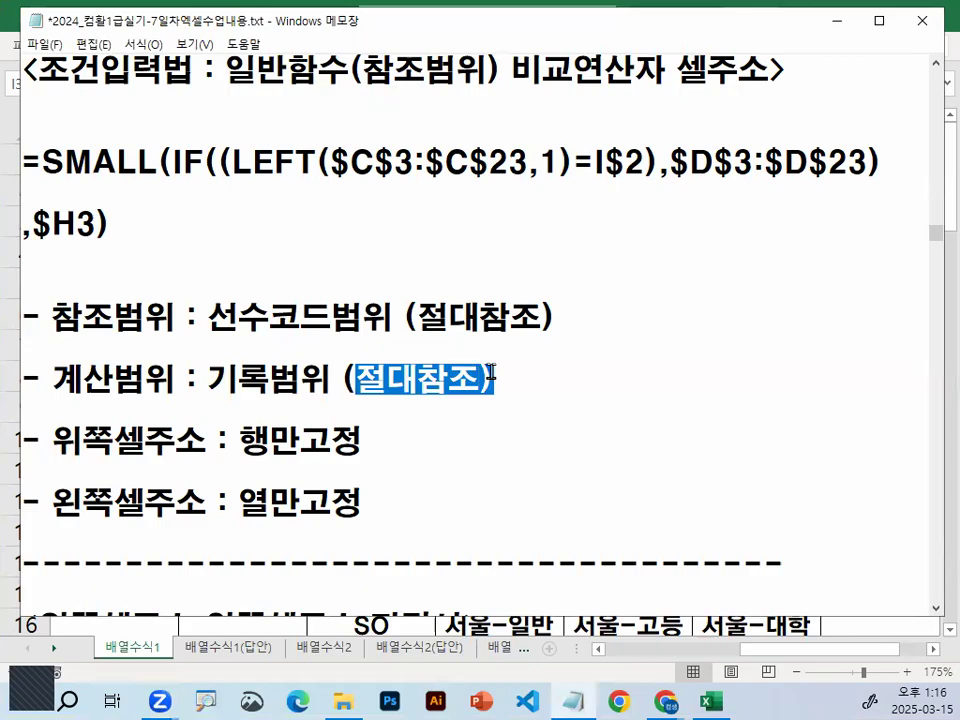
{"action": "left_click_drag", "start_coordinate": [343, 378], "coordinate": [487, 375]}
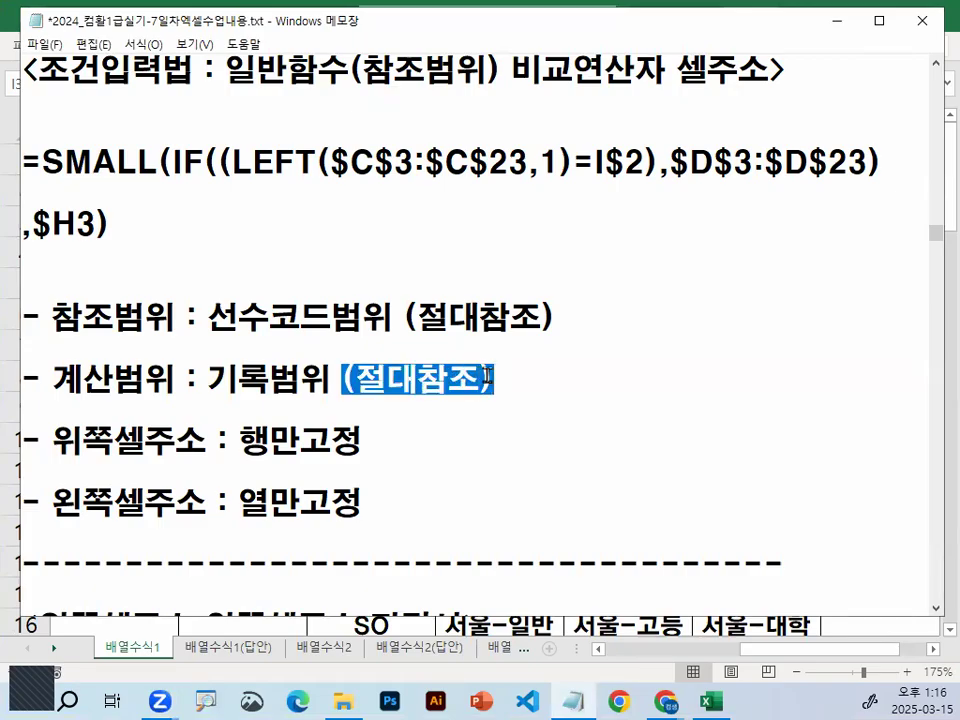
- Review the 위쪽셀주소 행만고정 and 왼쪽셀주소 열만고정 notes, marking them with 2 and 3 in temporary pen
{"action": "left_click_drag", "start_coordinate": [228, 440], "coordinate": [353, 443]}
{"action": "left_click_drag", "start_coordinate": [58, 503], "coordinate": [171, 503]}
{"action": "left_click", "coordinate": [238, 503]}
{"action": "left_click_drag", "start_coordinate": [238, 503], "coordinate": [401, 505]}
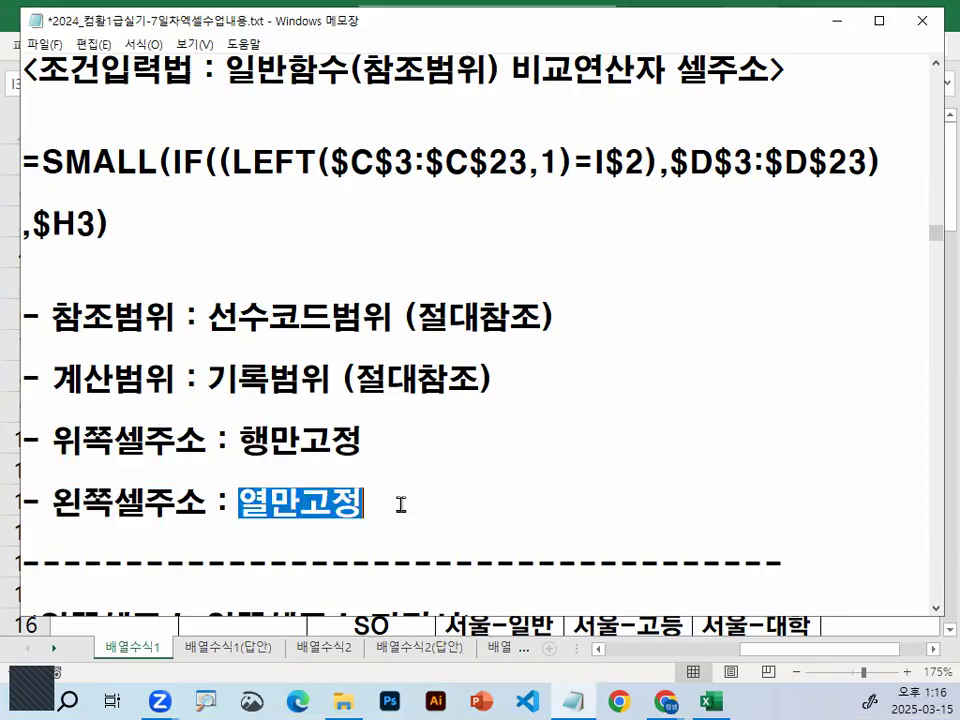
{"action": "left_click", "coordinate": [401, 505]}
{"action": "mouse_move", "coordinate": [390, 448]}
{"action": "left_mouse_down"}
{"action": "mouse_move", "coordinate": [262, 468]}
{"action": "mouse_move", "coordinate": [335, 420]}
{"action": "mouse_move", "coordinate": [368, 452]}
{"action": "mouse_move", "coordinate": [423, 448]}
{"action": "left_mouse_up"}
{"action": "left_click_drag", "start_coordinate": [52, 521], "coordinate": [120, 516]}
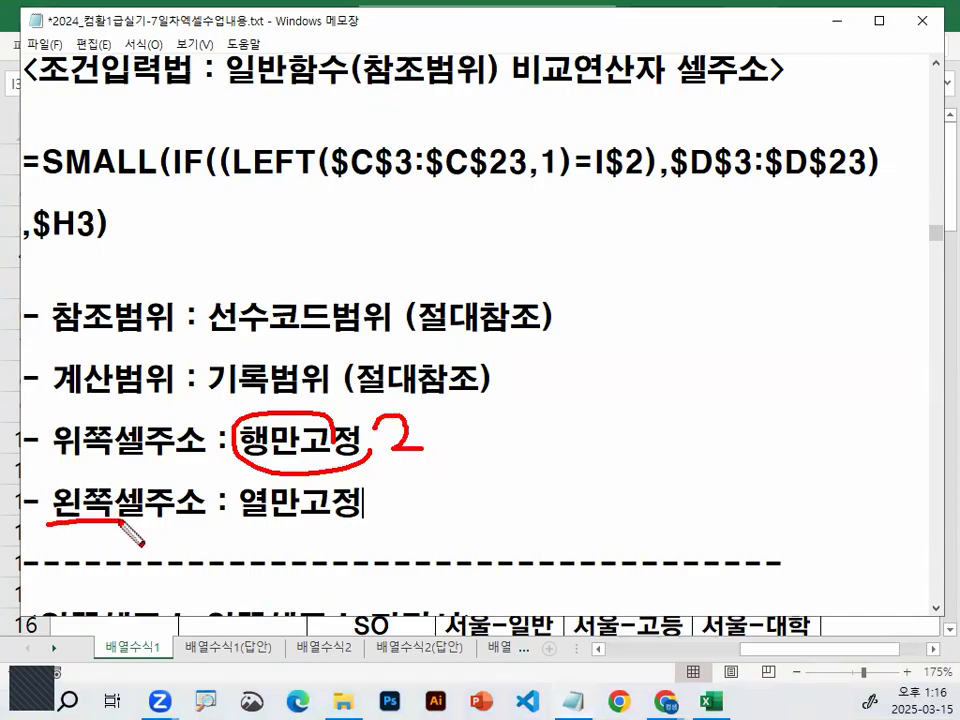
{"action": "mouse_move", "coordinate": [240, 520]}
{"action": "left_mouse_down"}
{"action": "mouse_move", "coordinate": [400, 508]}
{"action": "mouse_move", "coordinate": [396, 522]}
{"action": "left_mouse_up"}
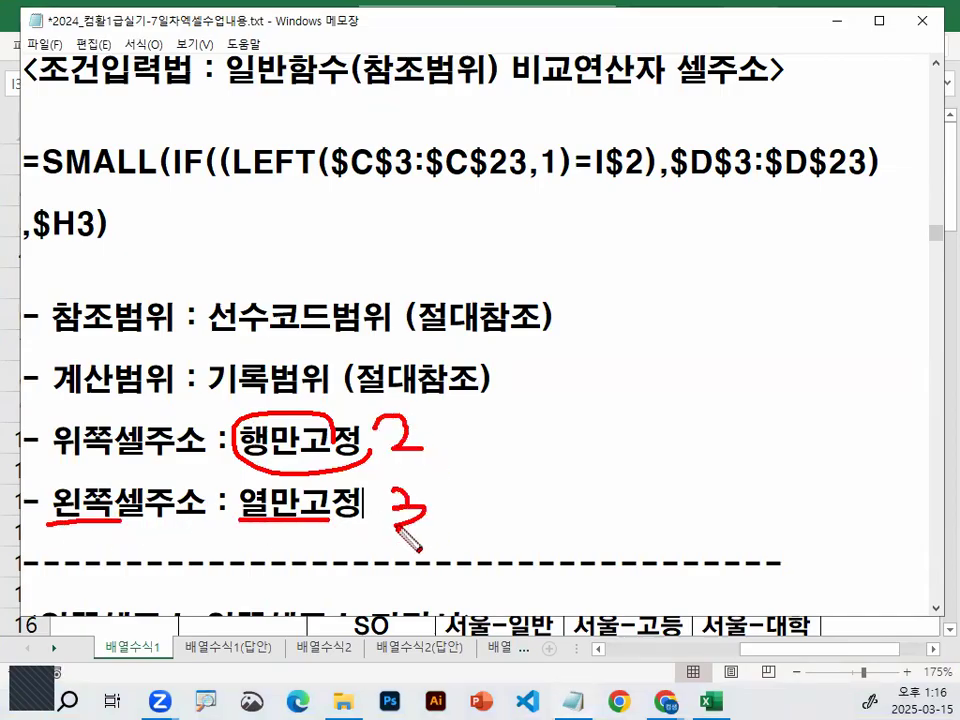
{"action": "key", "text": "Escape"}
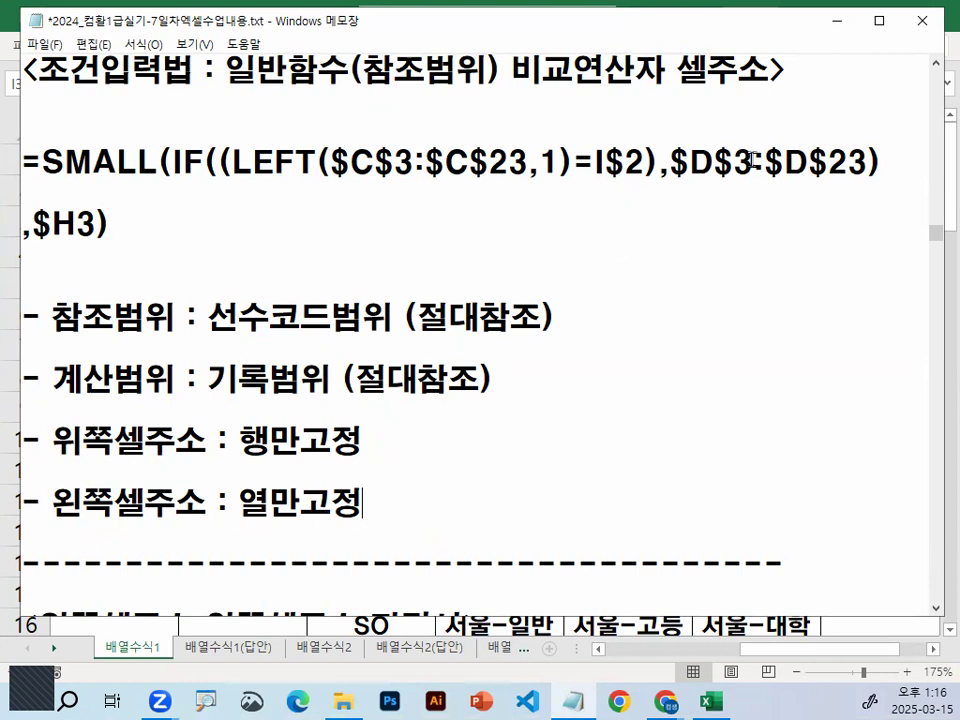
- Switch to the Excel workbook and write a circled 내 beside 표2 in temporary pen
{"action": "left_click", "coordinate": [832, 12]}
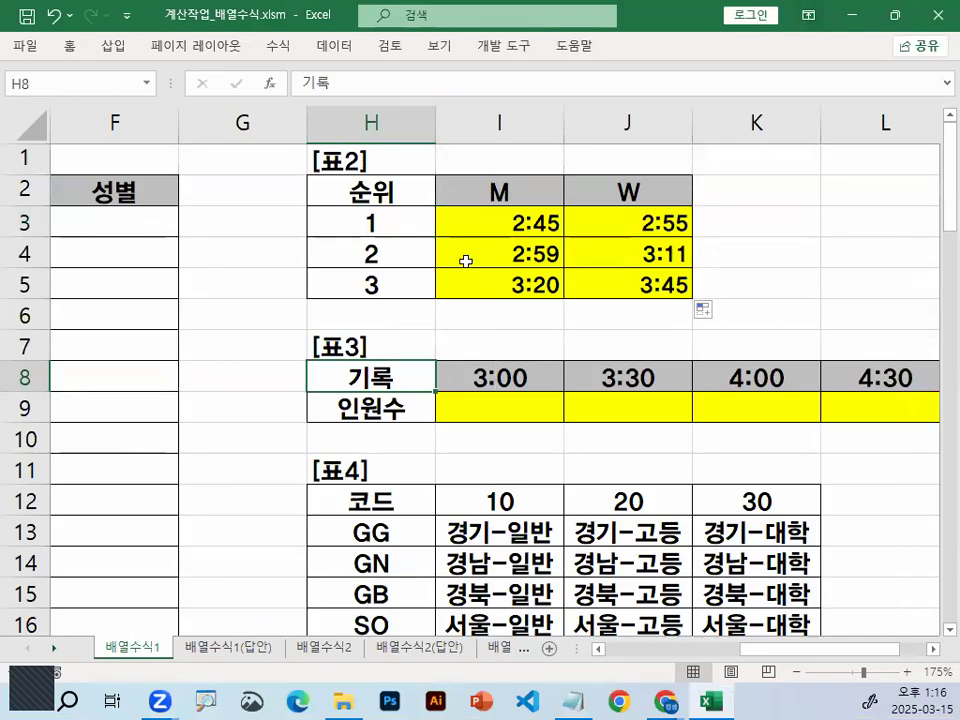
{"action": "mouse_move", "coordinate": [222, 258]}
{"action": "left_mouse_down"}
{"action": "mouse_move", "coordinate": [228, 306]}
{"action": "mouse_move", "coordinate": [262, 294]}
{"action": "left_mouse_up"}
{"action": "mouse_move", "coordinate": [268, 250]}
{"action": "left_mouse_down"}
{"action": "mouse_move", "coordinate": [266, 300]}
{"action": "mouse_move", "coordinate": [292, 272]}
{"action": "left_mouse_up"}
{"action": "mouse_move", "coordinate": [292, 237]}
{"action": "left_mouse_down"}
{"action": "mouse_move", "coordinate": [298, 318]}
{"action": "mouse_move", "coordinate": [220, 350]}
{"action": "mouse_move", "coordinate": [355, 295]}
{"action": "left_mouse_up"}
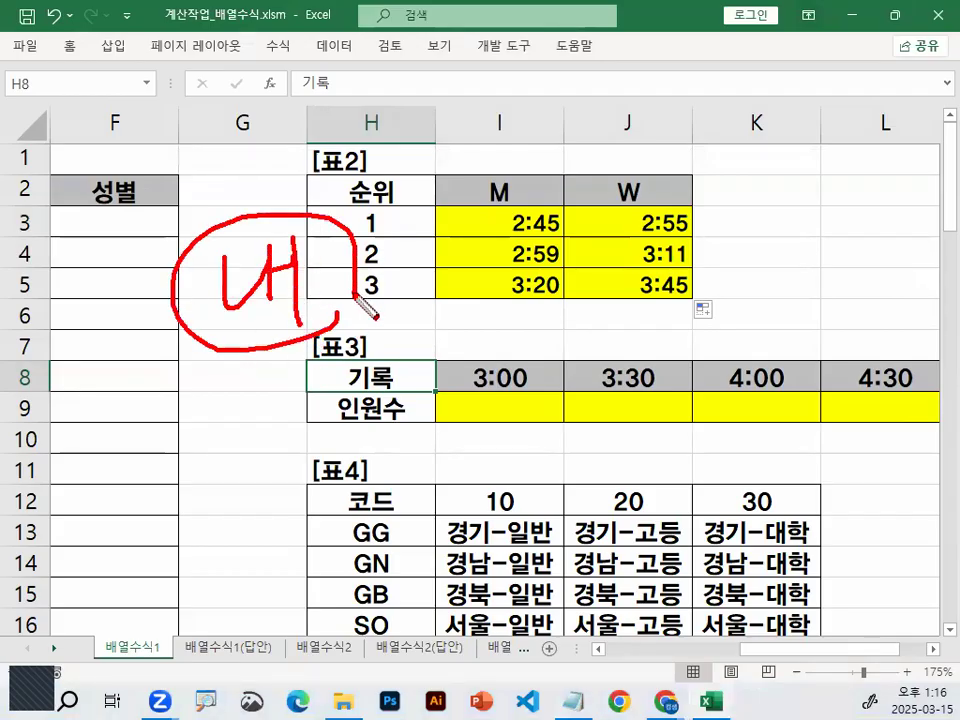
{"action": "key", "text": "Escape"}
- Examine the 3:00 header of 표3 up close and annotate it with ,1 and *1 in temporary pen
{"action": "key", "text": "ctrl+1"}
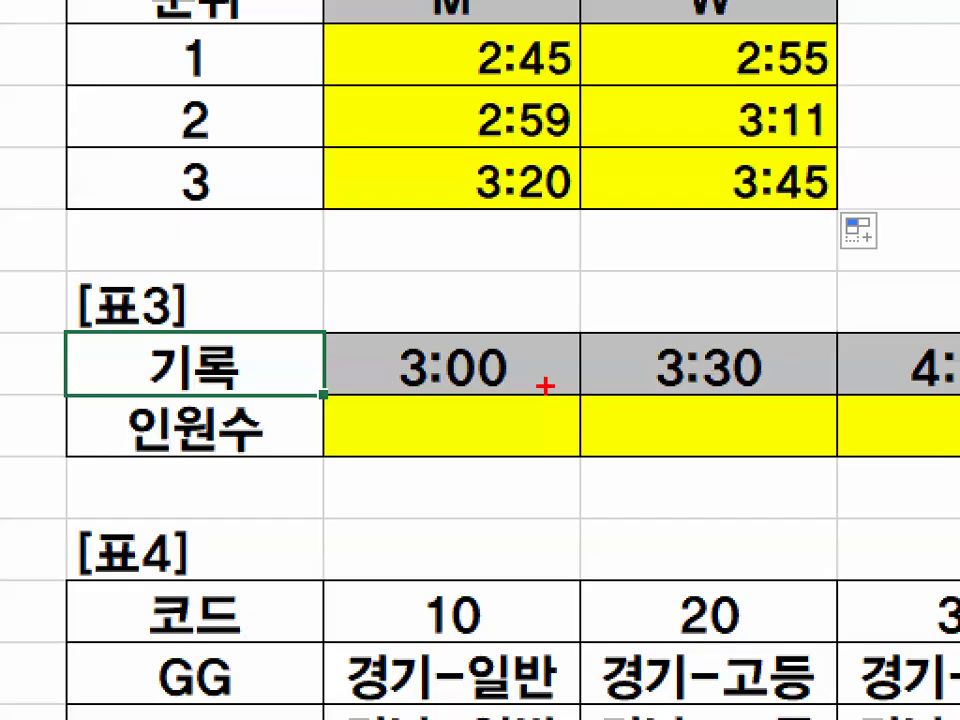
{"action": "mouse_move", "coordinate": [543, 377]}
{"action": "left_mouse_down"}
{"action": "mouse_move", "coordinate": [456, 399]}
{"action": "mouse_move", "coordinate": [457, 321]}
{"action": "mouse_move", "coordinate": [512, 214]}
{"action": "left_mouse_up"}
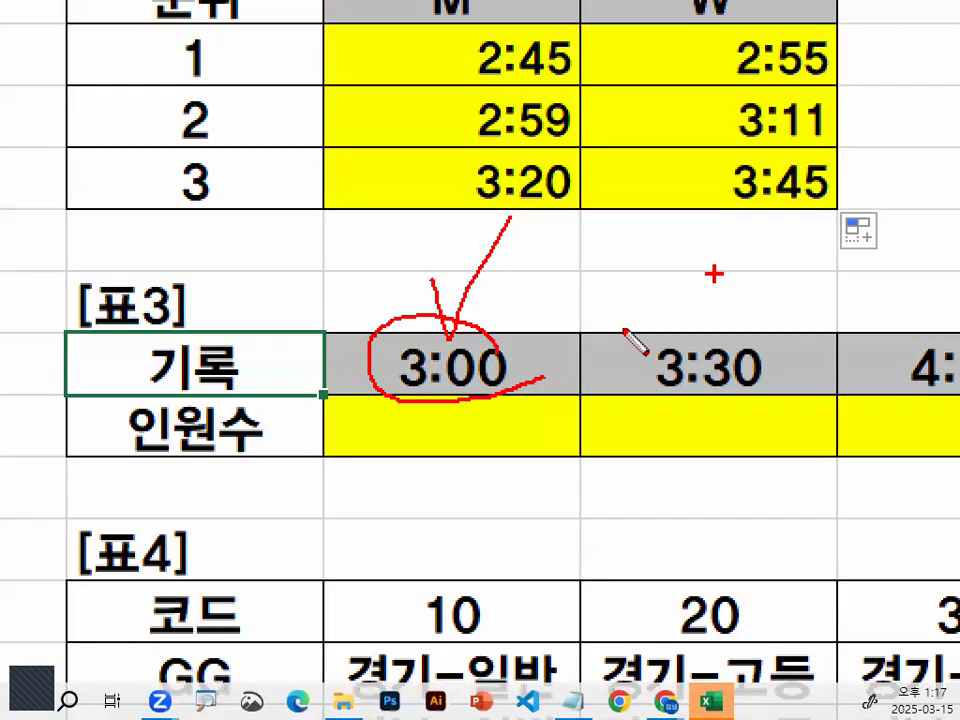
{"action": "mouse_move", "coordinate": [629, 235]}
{"action": "left_mouse_down"}
{"action": "mouse_move", "coordinate": [629, 298]}
{"action": "mouse_move", "coordinate": [598, 308]}
{"action": "left_mouse_up"}
{"action": "mouse_move", "coordinate": [797, 228]}
{"action": "left_mouse_down"}
{"action": "mouse_move", "coordinate": [776, 258]}
{"action": "mouse_move", "coordinate": [803, 282]}
{"action": "mouse_move", "coordinate": [833, 252]}
{"action": "left_mouse_up"}
{"action": "left_click_drag", "start_coordinate": [848, 210], "coordinate": [856, 293]}
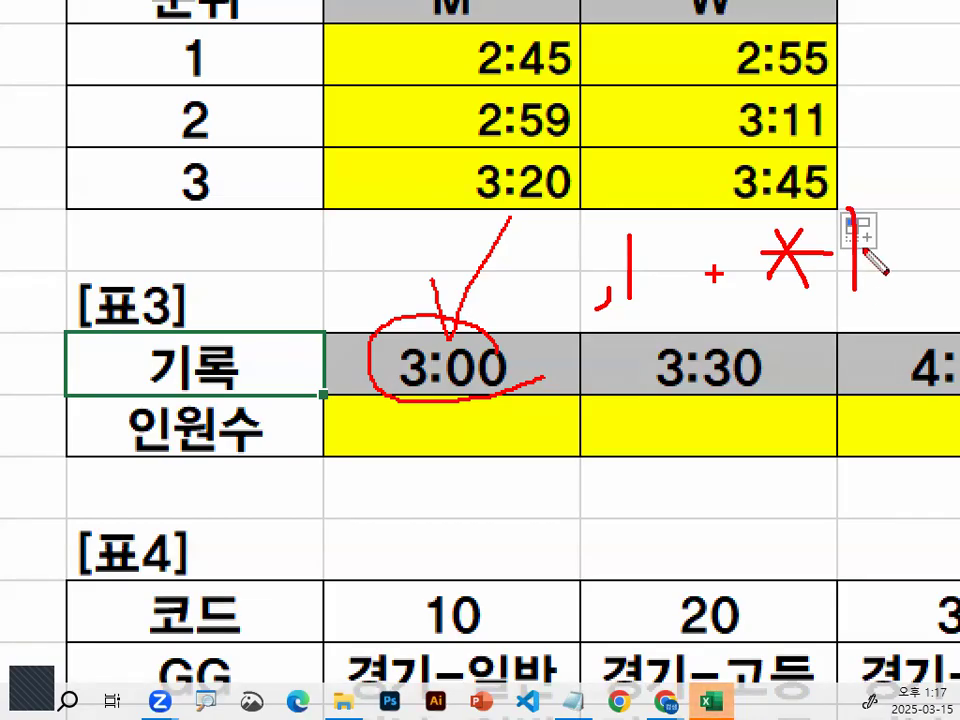
{"action": "mouse_move", "coordinate": [690, 236]}
{"action": "left_mouse_down"}
{"action": "mouse_move", "coordinate": [707, 266]}
{"action": "mouse_move", "coordinate": [699, 299]}
{"action": "left_mouse_up"}
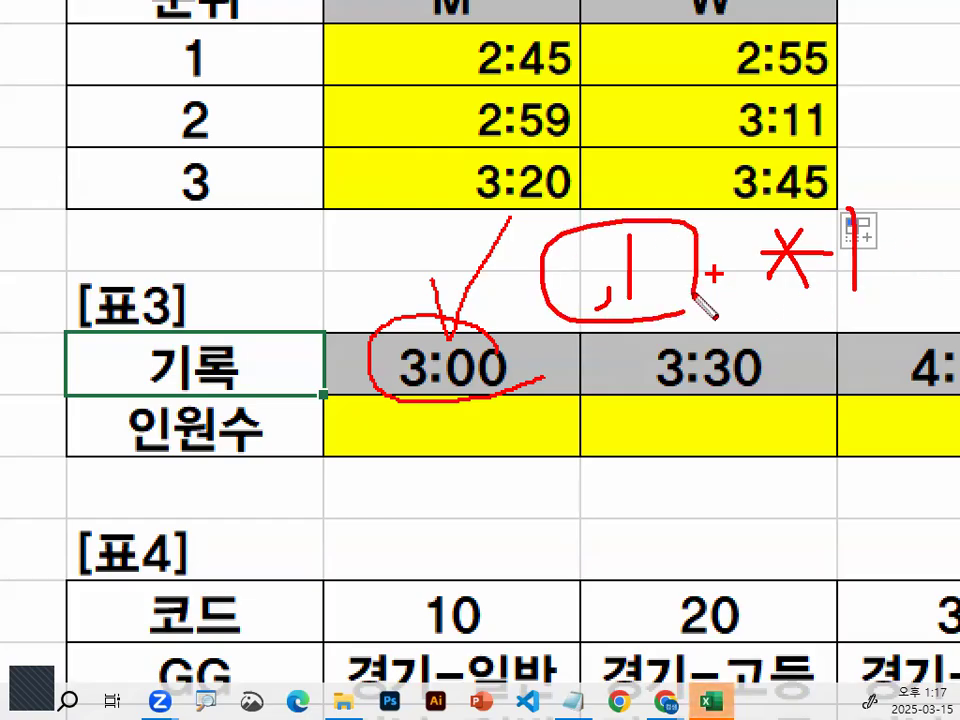
{"action": "key", "text": "Escape"}
- Circle the 3:00 header of 표3 and write 이내 above it in temporary pen
{"action": "key", "text": "ctrl+2"}
{"action": "mouse_move", "coordinate": [533, 386]}
{"action": "left_mouse_down"}
{"action": "mouse_move", "coordinate": [485, 392]}
{"action": "mouse_move", "coordinate": [537, 382]}
{"action": "left_mouse_up"}
{"action": "mouse_move", "coordinate": [500, 290]}
{"action": "left_mouse_down"}
{"action": "mouse_move", "coordinate": [506, 313]}
{"action": "mouse_move", "coordinate": [536, 326]}
{"action": "mouse_move", "coordinate": [605, 288]}
{"action": "left_mouse_up"}
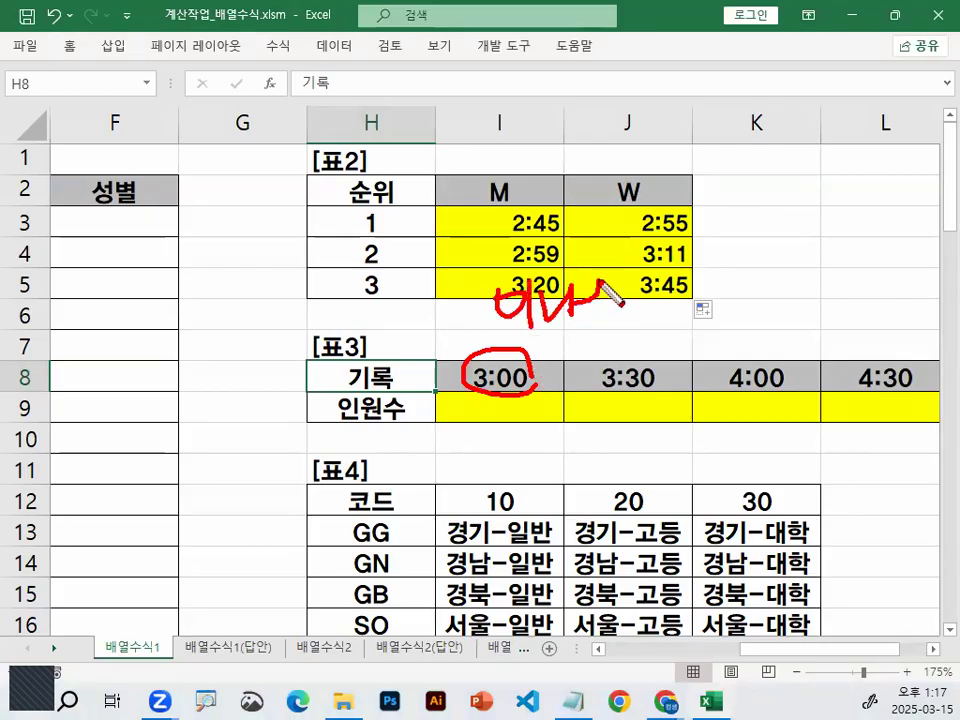
{"action": "mouse_move", "coordinate": [515, 350]}
{"action": "left_mouse_down"}
{"action": "mouse_move", "coordinate": [476, 306]}
{"action": "mouse_move", "coordinate": [643, 340]}
{"action": "left_mouse_up"}
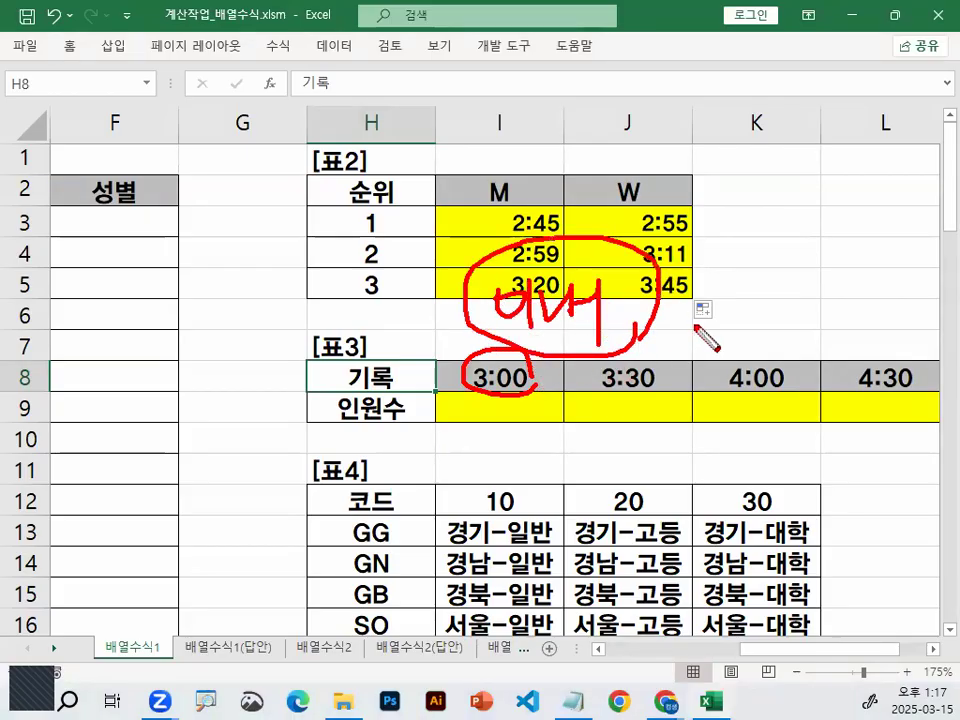
{"action": "left_click_drag", "start_coordinate": [546, 392], "coordinate": [543, 390]}
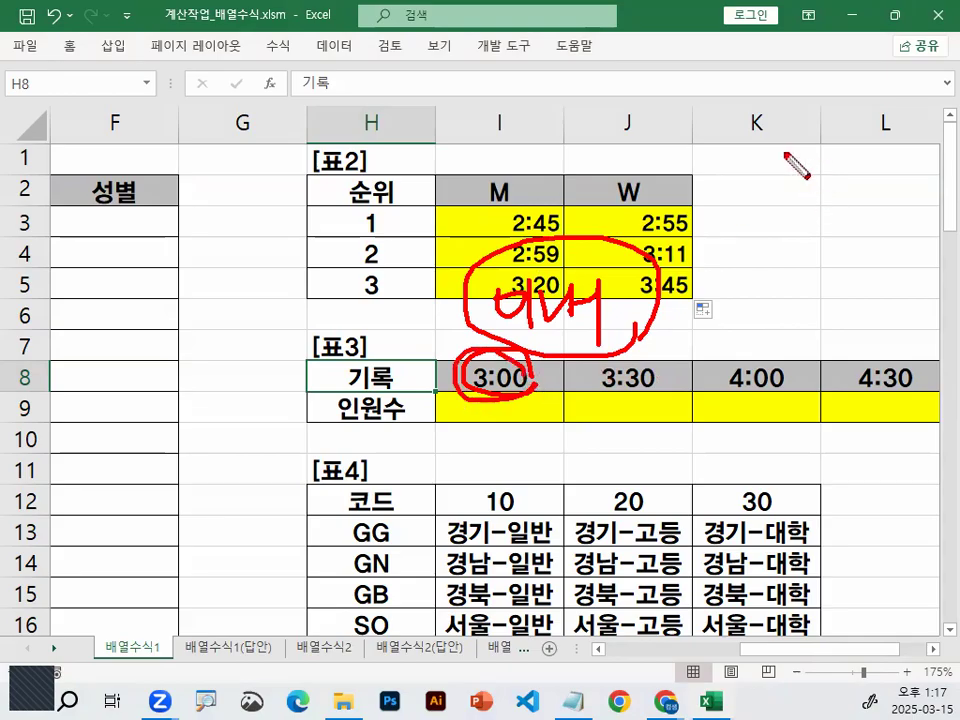
- Illustrate the within-3:00 condition of 표3 by writing <= and 3 above it in temporary pen
{"action": "mouse_move", "coordinate": [730, 150]}
{"action": "left_mouse_down"}
{"action": "mouse_move", "coordinate": [752, 208]}
{"action": "mouse_move", "coordinate": [786, 135]}
{"action": "mouse_move", "coordinate": [803, 178]}
{"action": "left_mouse_up"}
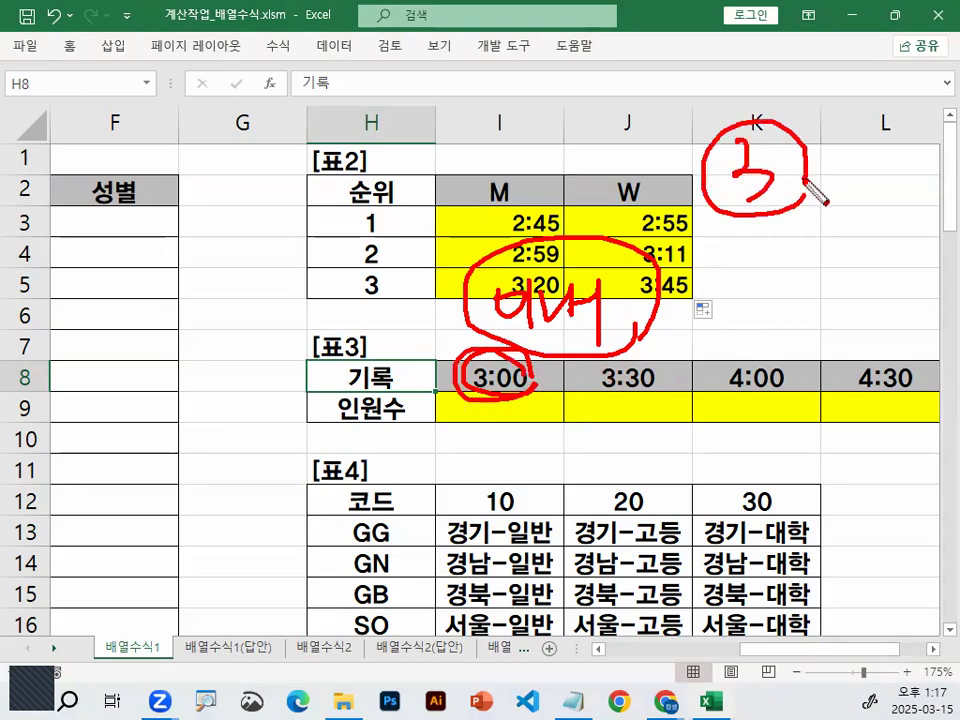
{"action": "mouse_move", "coordinate": [606, 156]}
{"action": "left_mouse_down"}
{"action": "mouse_move", "coordinate": [650, 155]}
{"action": "mouse_move", "coordinate": [660, 174]}
{"action": "left_mouse_up"}
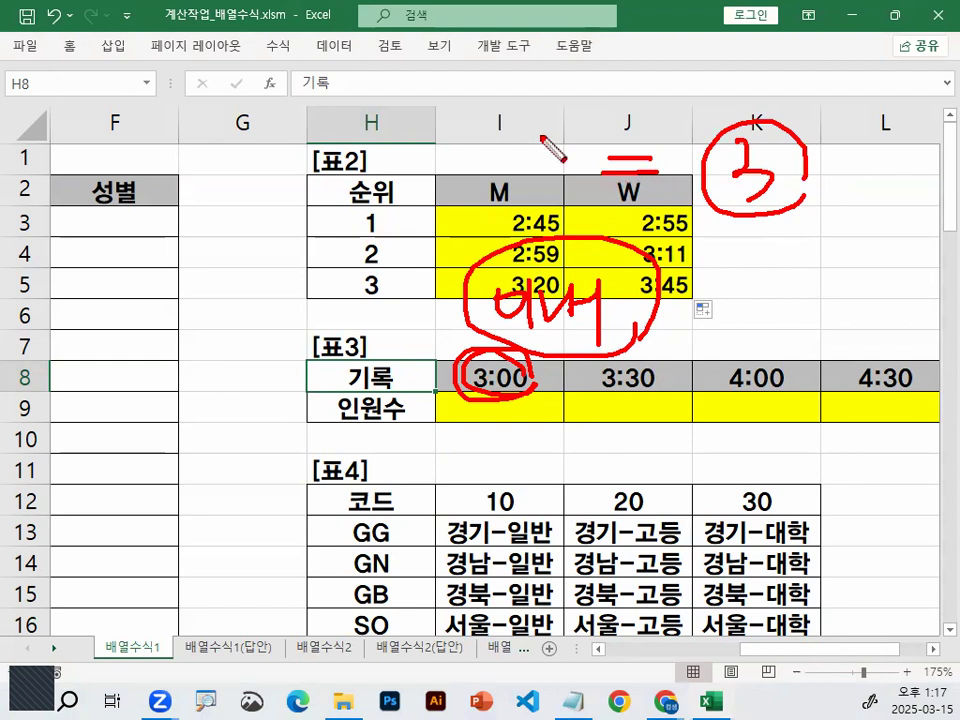
{"action": "mouse_move", "coordinate": [596, 112]}
{"action": "left_mouse_down"}
{"action": "mouse_move", "coordinate": [574, 154]}
{"action": "mouse_move", "coordinate": [590, 188]}
{"action": "left_mouse_up"}
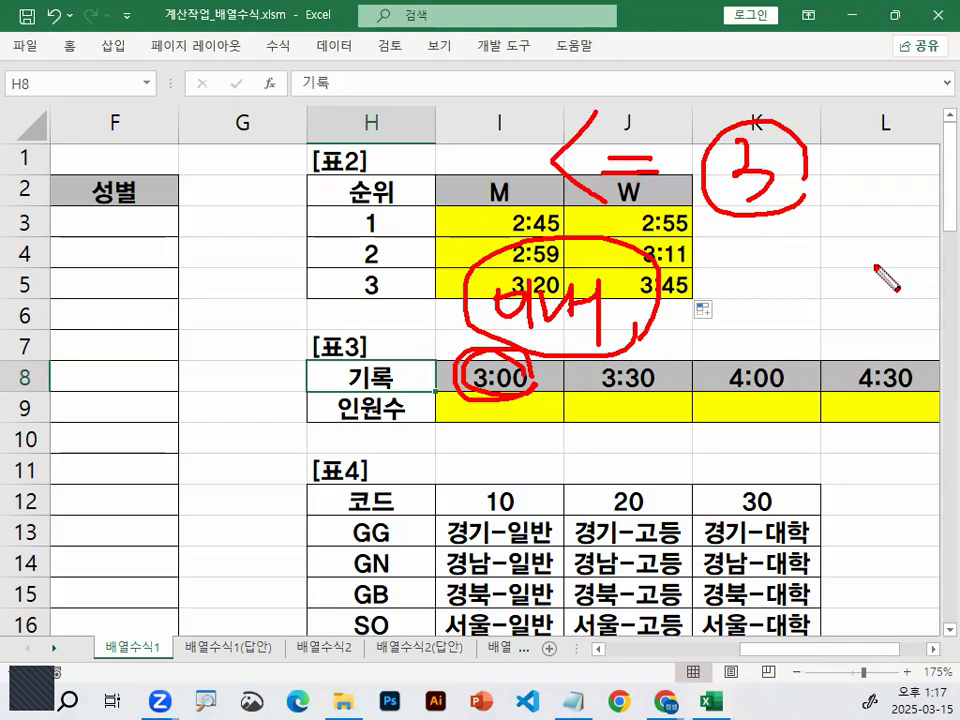
{"action": "mouse_move", "coordinate": [690, 203]}
{"action": "left_mouse_down"}
{"action": "mouse_move", "coordinate": [544, 88]}
{"action": "mouse_move", "coordinate": [697, 198]}
{"action": "left_mouse_up"}
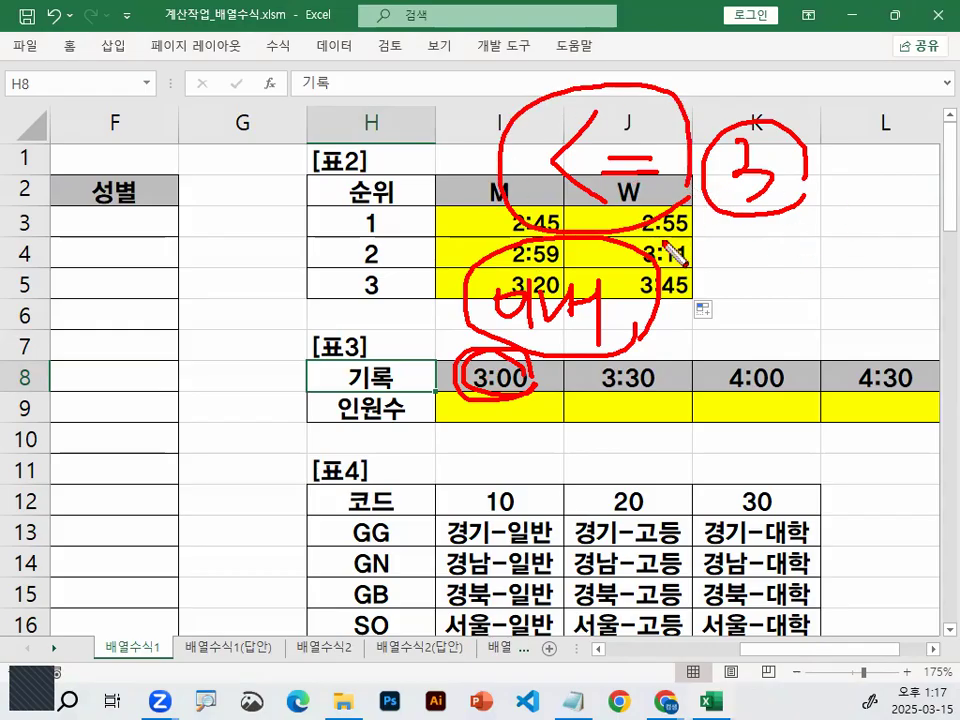
{"action": "left_click_drag", "start_coordinate": [671, 240], "coordinate": [738, 242]}
{"action": "mouse_move", "coordinate": [530, 366]}
{"action": "left_mouse_down"}
{"action": "mouse_move", "coordinate": [523, 389]}
{"action": "mouse_move", "coordinate": [546, 380]}
{"action": "mouse_move", "coordinate": [613, 314]}
{"action": "left_mouse_up"}
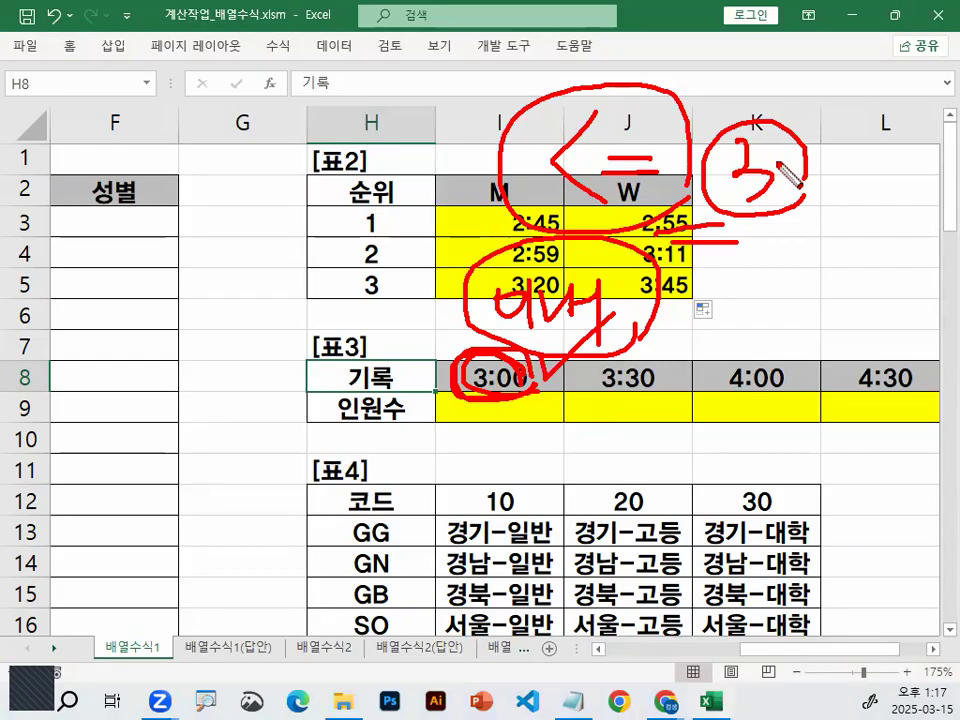
{"action": "mouse_move", "coordinate": [740, 292]}
{"action": "left_mouse_down"}
{"action": "mouse_move", "coordinate": [703, 328]}
{"action": "mouse_move", "coordinate": [724, 352]}
{"action": "mouse_move", "coordinate": [782, 317]}
{"action": "left_mouse_up"}
{"action": "mouse_move", "coordinate": [705, 340]}
{"action": "left_mouse_down"}
{"action": "mouse_move", "coordinate": [798, 338]}
{"action": "mouse_move", "coordinate": [668, 301]}
{"action": "left_mouse_up"}
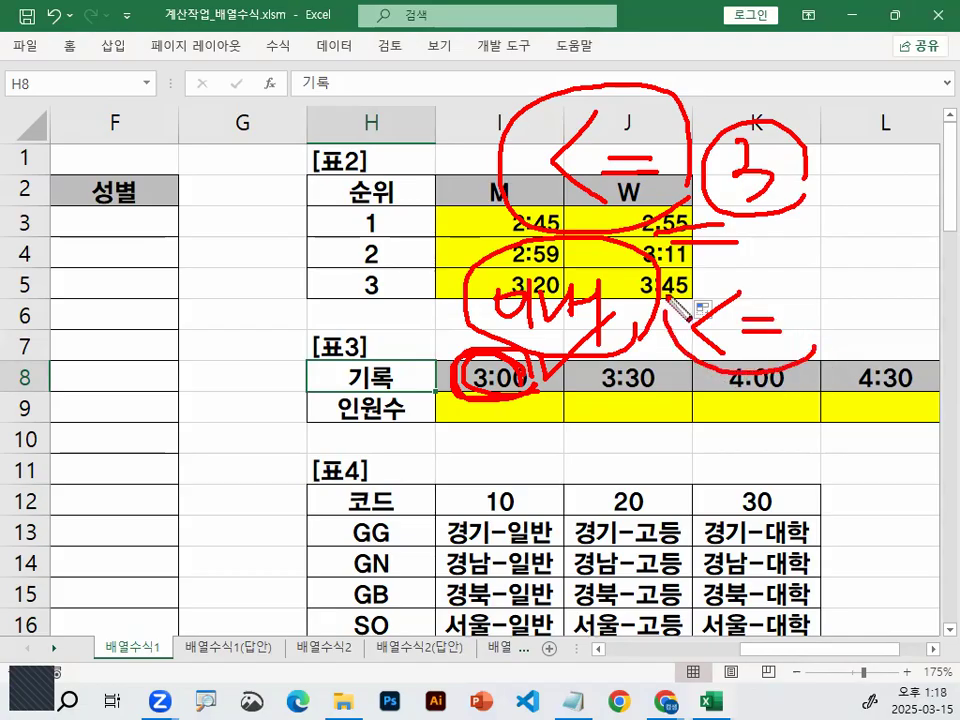
{"action": "key", "text": "Escape"}
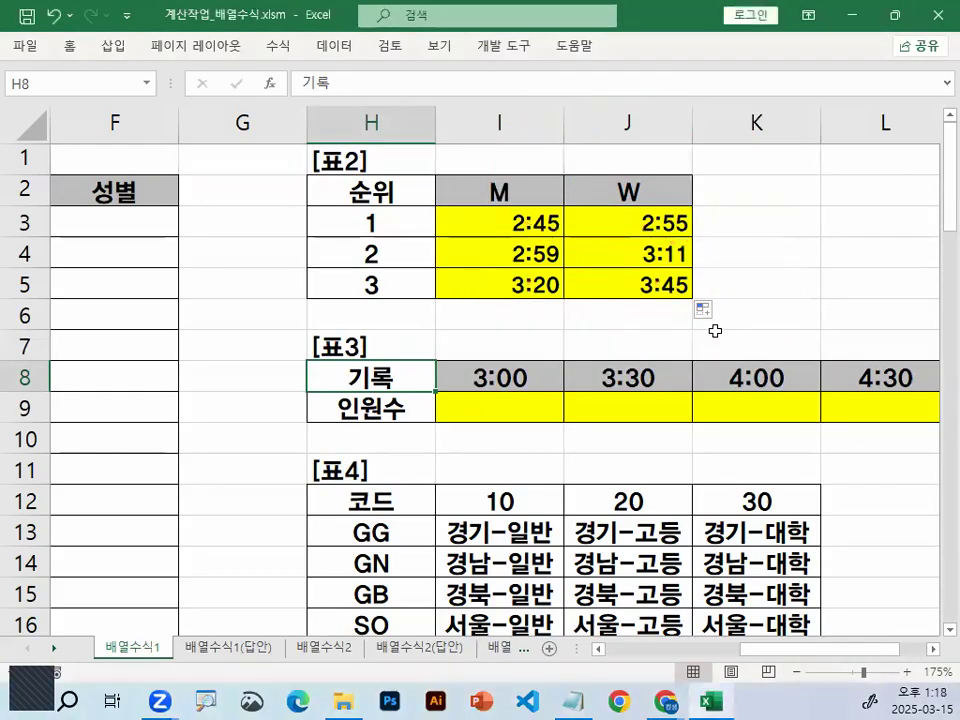
- Circle the 3:00 header and first 인원수 cell of 표3, add rightward and downward fill arrows in temporary pen, and clear the marks
{"action": "left_click", "coordinate": [484, 404]}
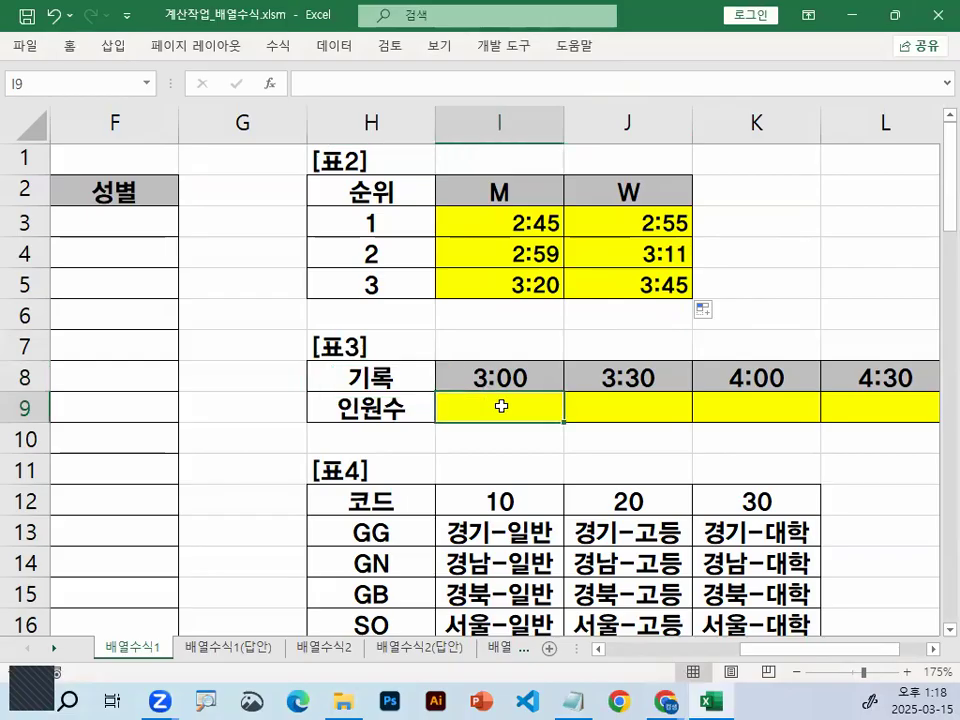
{"action": "key", "text": "ctrl+2"}
{"action": "mouse_move", "coordinate": [520, 360]}
{"action": "left_mouse_down"}
{"action": "mouse_move", "coordinate": [484, 392]}
{"action": "mouse_move", "coordinate": [525, 374]}
{"action": "mouse_move", "coordinate": [489, 426]}
{"action": "mouse_move", "coordinate": [530, 418]}
{"action": "mouse_move", "coordinate": [766, 427]}
{"action": "mouse_move", "coordinate": [765, 436]}
{"action": "mouse_move", "coordinate": [733, 446]}
{"action": "mouse_move", "coordinate": [527, 378]}
{"action": "left_mouse_up"}
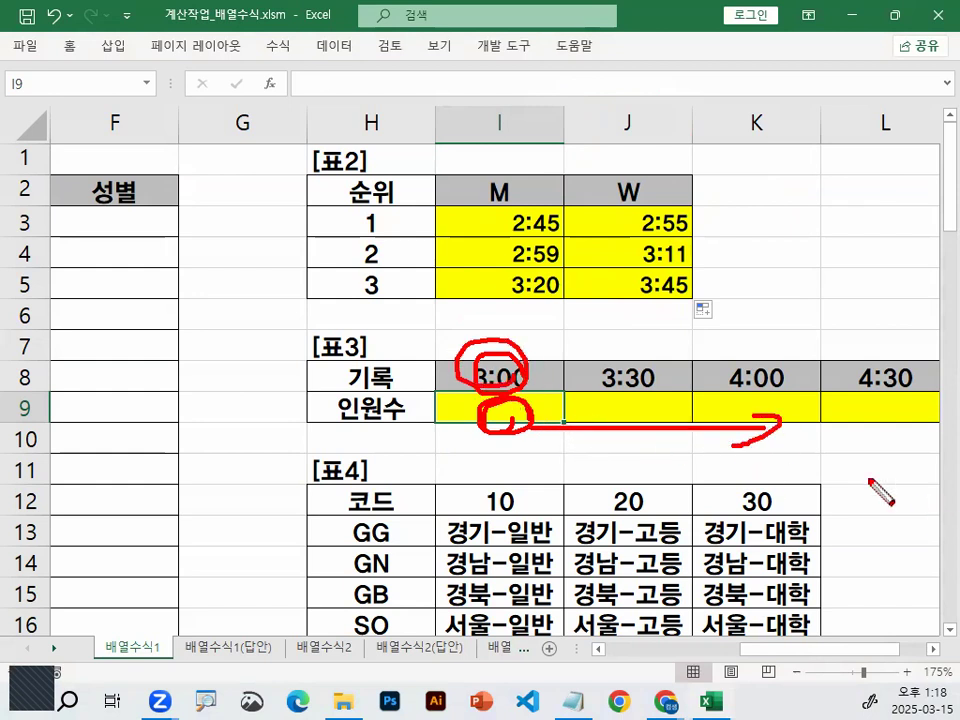
{"action": "mouse_move", "coordinate": [850, 428]}
{"action": "left_mouse_down"}
{"action": "mouse_move", "coordinate": [851, 516]}
{"action": "mouse_move", "coordinate": [864, 489]}
{"action": "left_mouse_up"}
{"action": "mouse_move", "coordinate": [520, 372]}
{"action": "left_mouse_down"}
{"action": "mouse_move", "coordinate": [460, 380]}
{"action": "mouse_move", "coordinate": [514, 379]}
{"action": "left_mouse_up"}
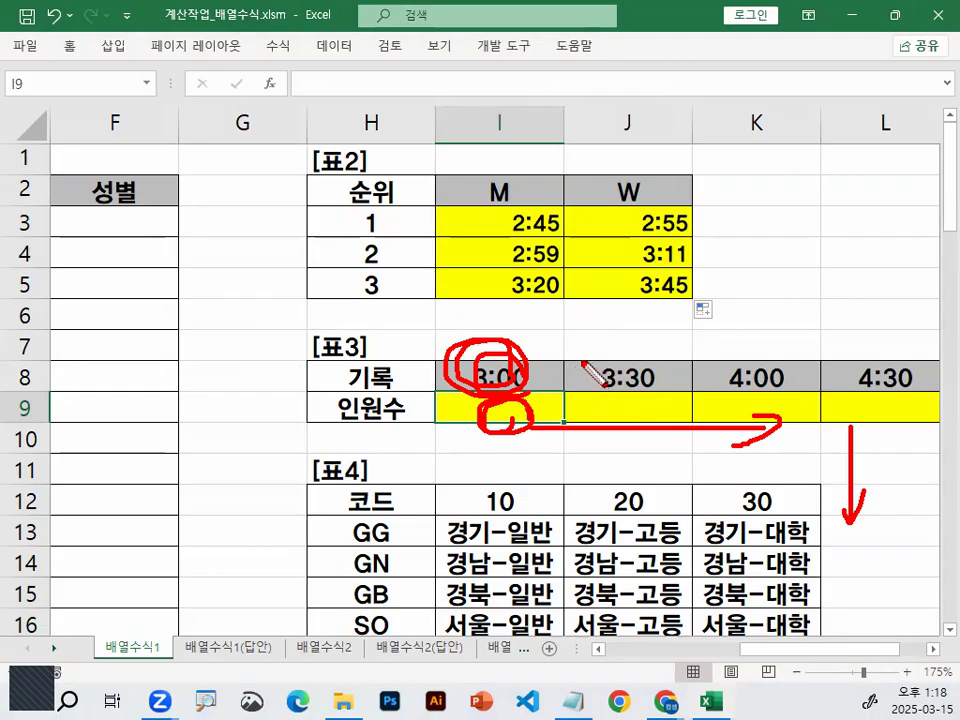
{"action": "key", "text": "Escape"}
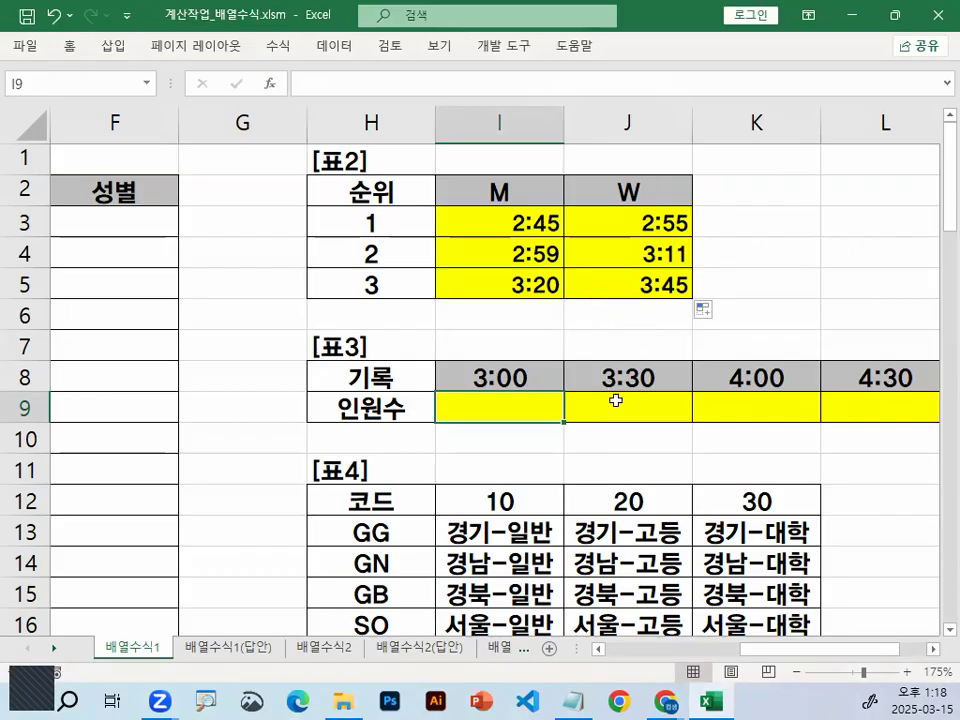
- Try a row-locked reference to the 3:00 header, =I$8, in cell I9
{"action": "left_click", "coordinate": [527, 370]}
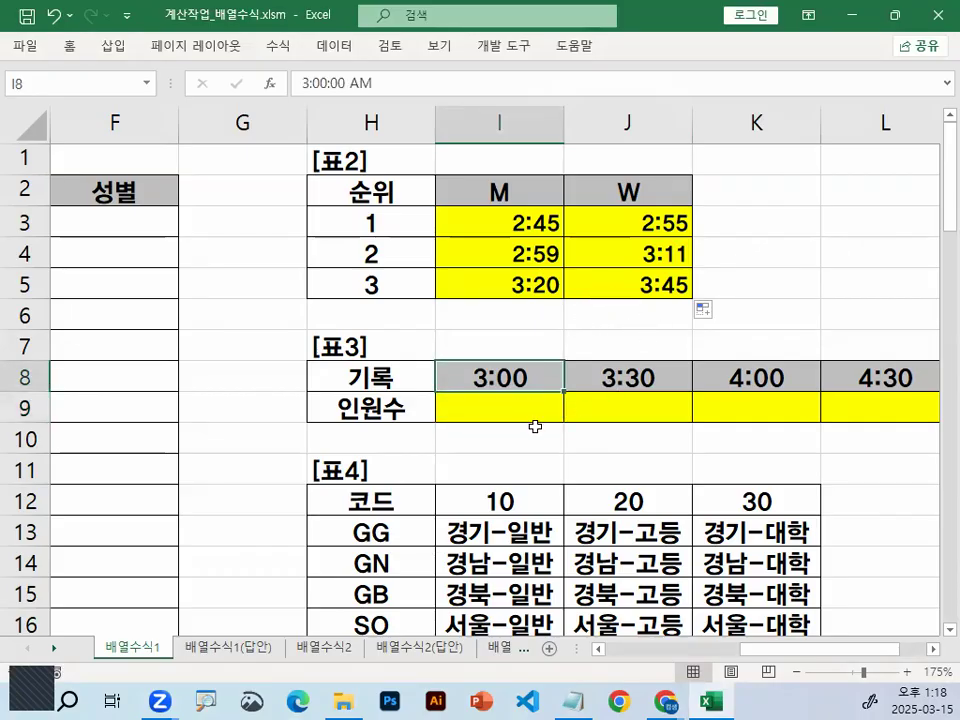
{"action": "left_click", "coordinate": [535, 427]}
{"action": "scroll", "coordinate": [536, 428], "scroll_direction": "up", "scroll_amount": 3}
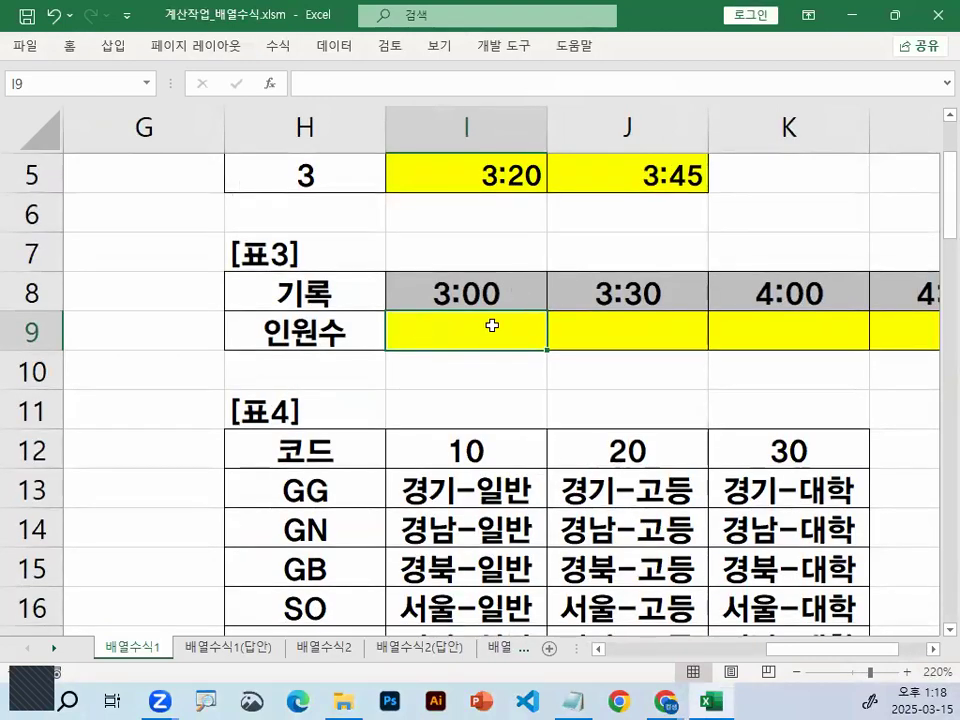
{"action": "type", "text": "="}
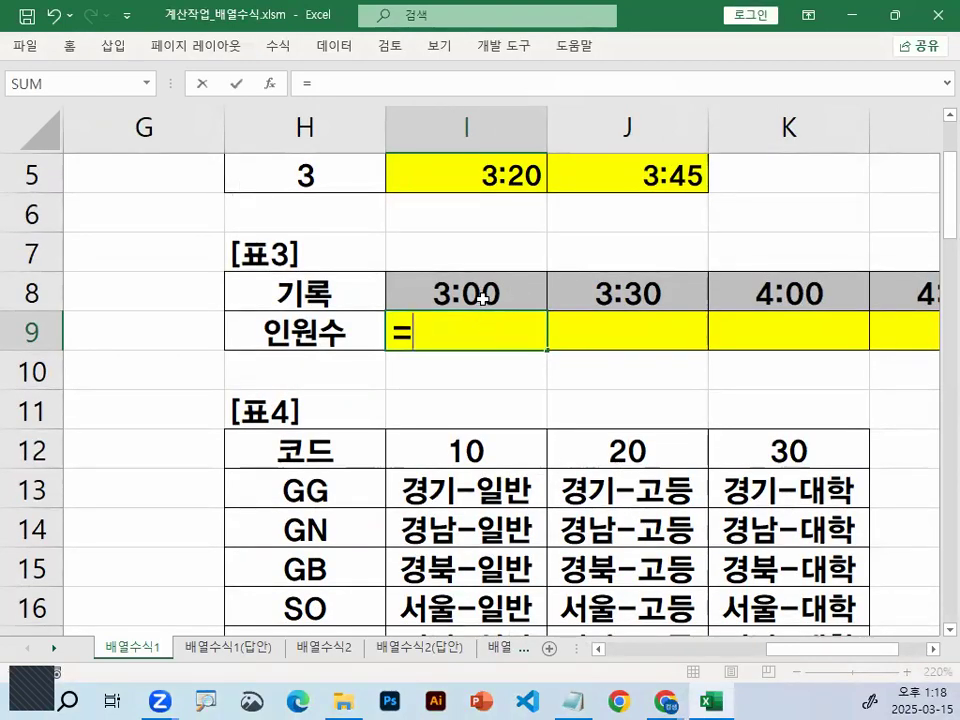
{"action": "left_click", "coordinate": [483, 298]}
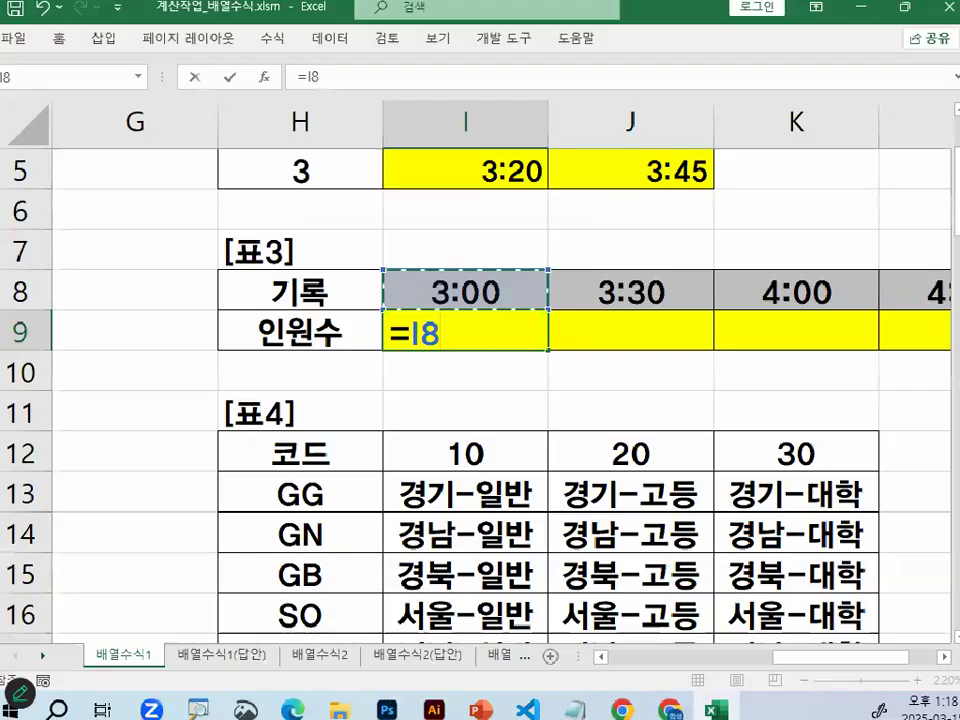
{"action": "key", "text": "F4"}
{"action": "key", "text": "F4"}
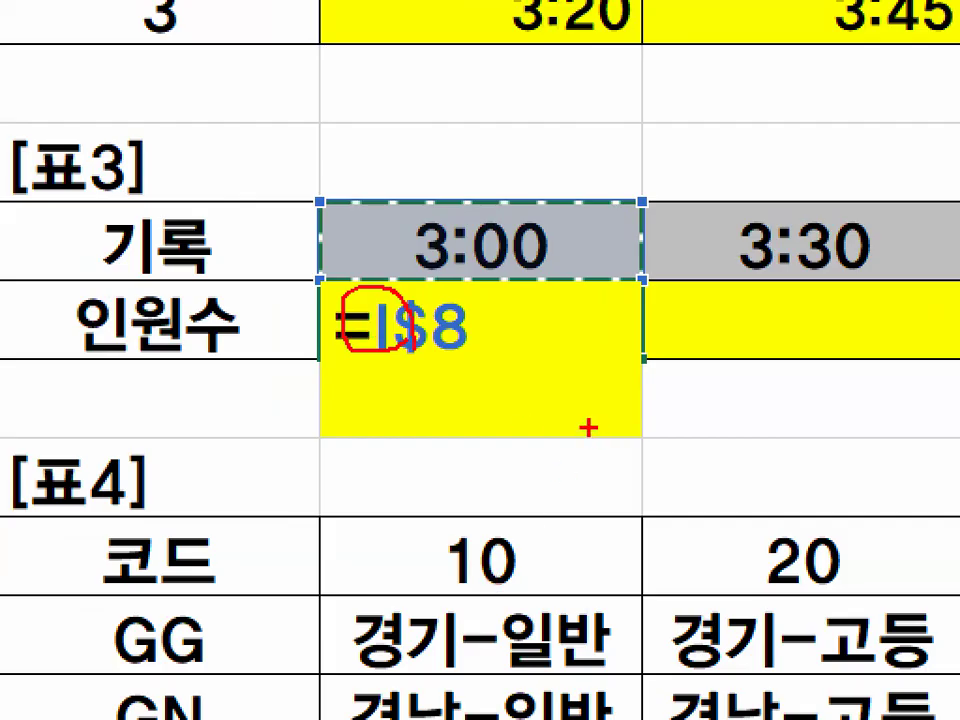
- Circle the I and $8 parts of the =I$8 reference up close in temporary pen
{"action": "mouse_move", "coordinate": [462, 338]}
{"action": "left_mouse_down"}
{"action": "mouse_move", "coordinate": [406, 342]}
{"action": "mouse_move", "coordinate": [470, 328]}
{"action": "left_mouse_up"}
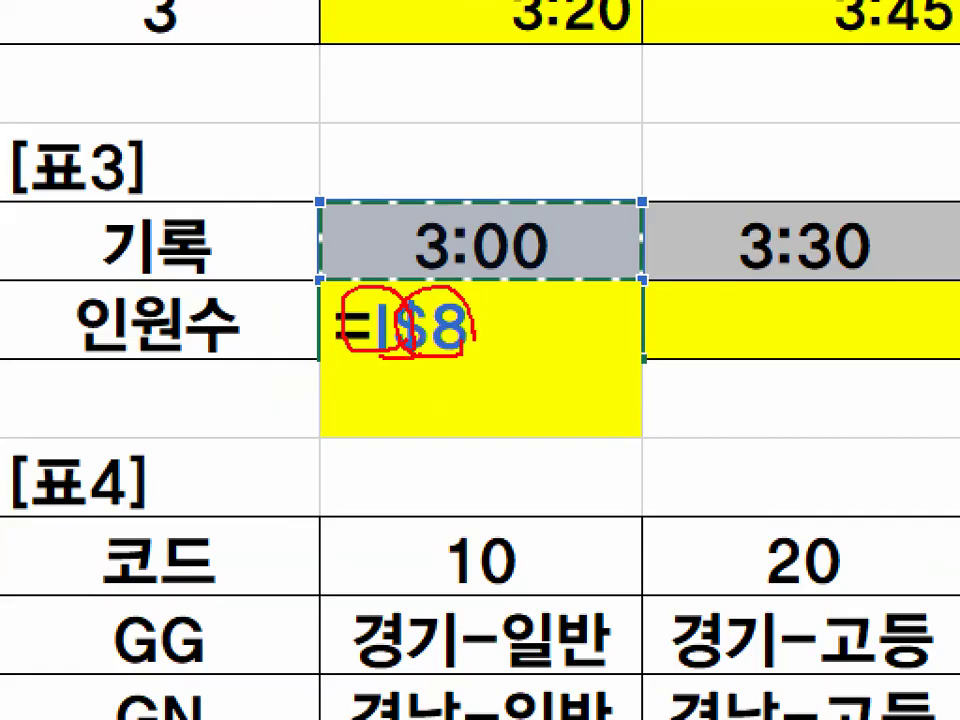
{"action": "left_click_drag", "start_coordinate": [395, 300], "coordinate": [385, 325]}
{"action": "key", "text": "Escape"}
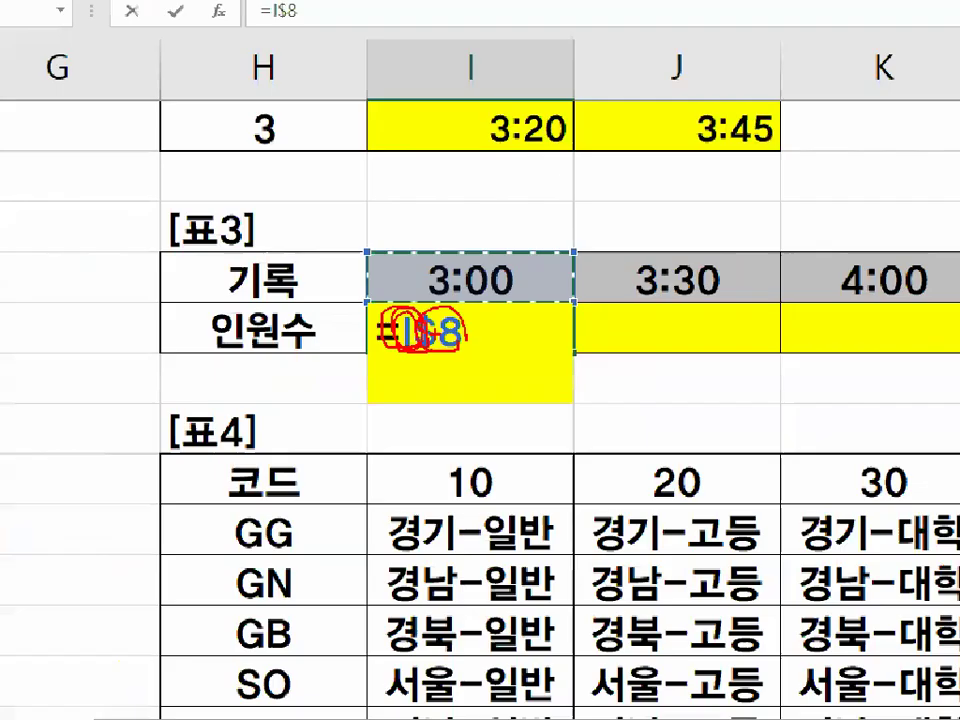
- Mark column I, the fill direction toward column J and the I$8 reference in temporary pen, and discard the formula entry in I9
{"action": "key", "text": "ctrl+2"}
{"action": "mouse_move", "coordinate": [485, 139]}
{"action": "left_mouse_down"}
{"action": "mouse_move", "coordinate": [450, 117]}
{"action": "mouse_move", "coordinate": [484, 122]}
{"action": "left_mouse_up"}
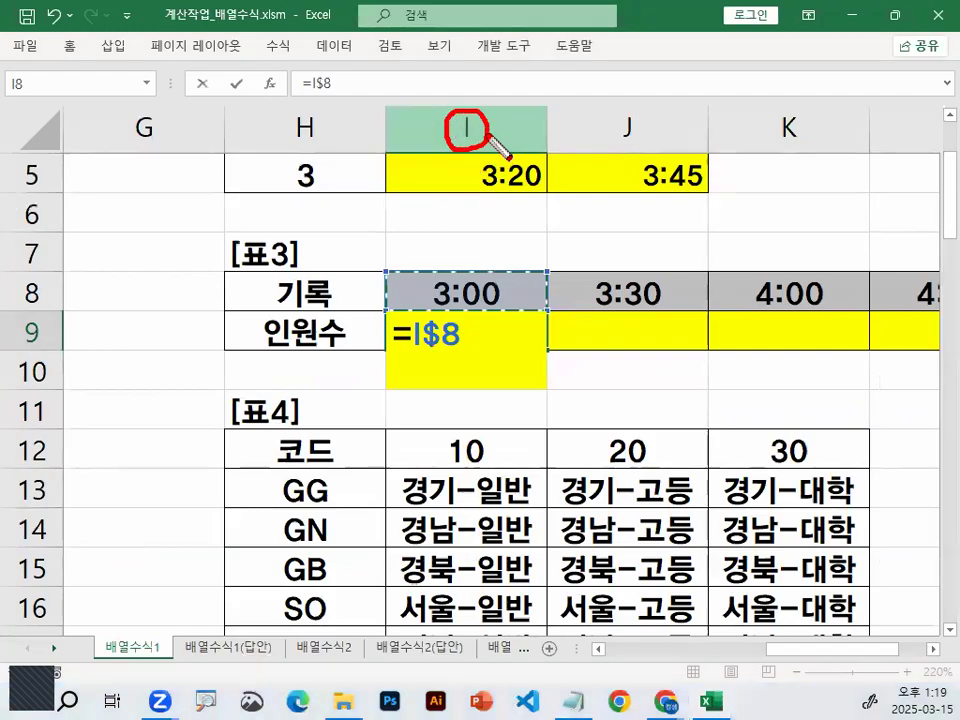
{"action": "mouse_move", "coordinate": [533, 320]}
{"action": "left_mouse_down"}
{"action": "mouse_move", "coordinate": [690, 318]}
{"action": "mouse_move", "coordinate": [697, 331]}
{"action": "left_mouse_up"}
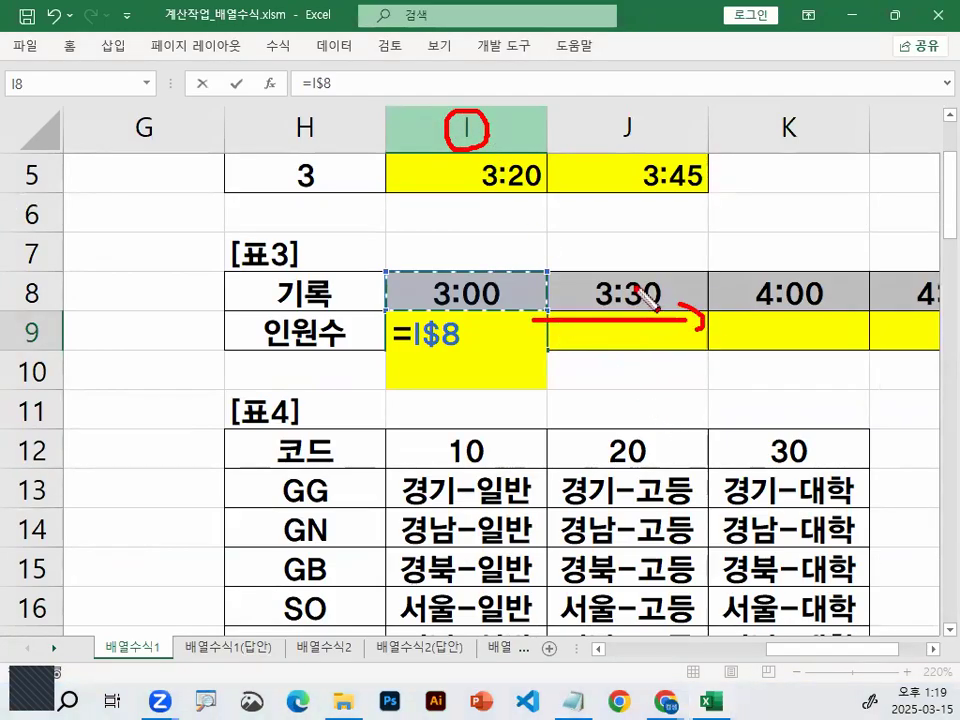
{"action": "left_click_drag", "start_coordinate": [546, 22], "coordinate": [553, 348]}
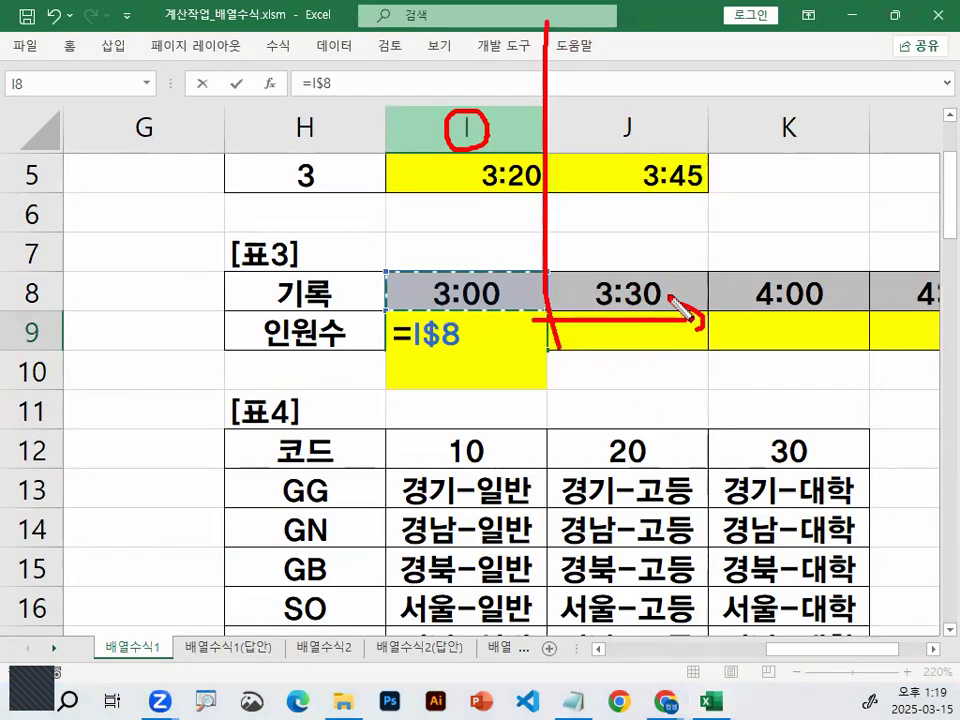
{"action": "mouse_move", "coordinate": [412, 320]}
{"action": "left_mouse_down"}
{"action": "mouse_move", "coordinate": [422, 340]}
{"action": "mouse_move", "coordinate": [414, 318]}
{"action": "mouse_move", "coordinate": [448, 322]}
{"action": "mouse_move", "coordinate": [466, 340]}
{"action": "mouse_move", "coordinate": [470, 327]}
{"action": "left_mouse_up"}
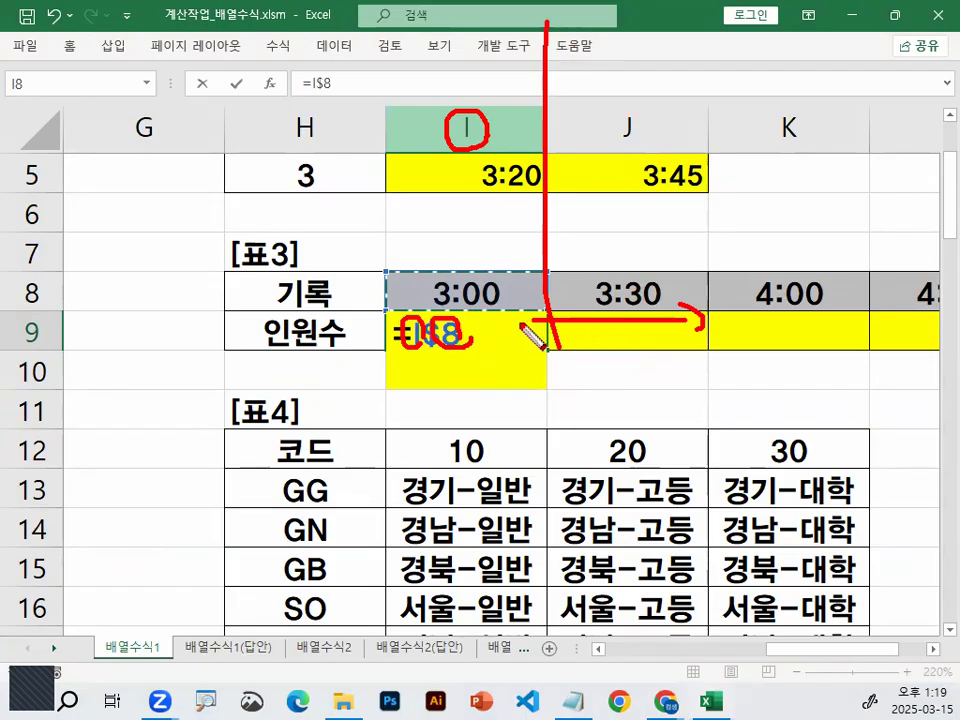
{"action": "key", "text": "Escape"}
{"action": "left_click_drag", "start_coordinate": [416, 348], "coordinate": [410, 291]}
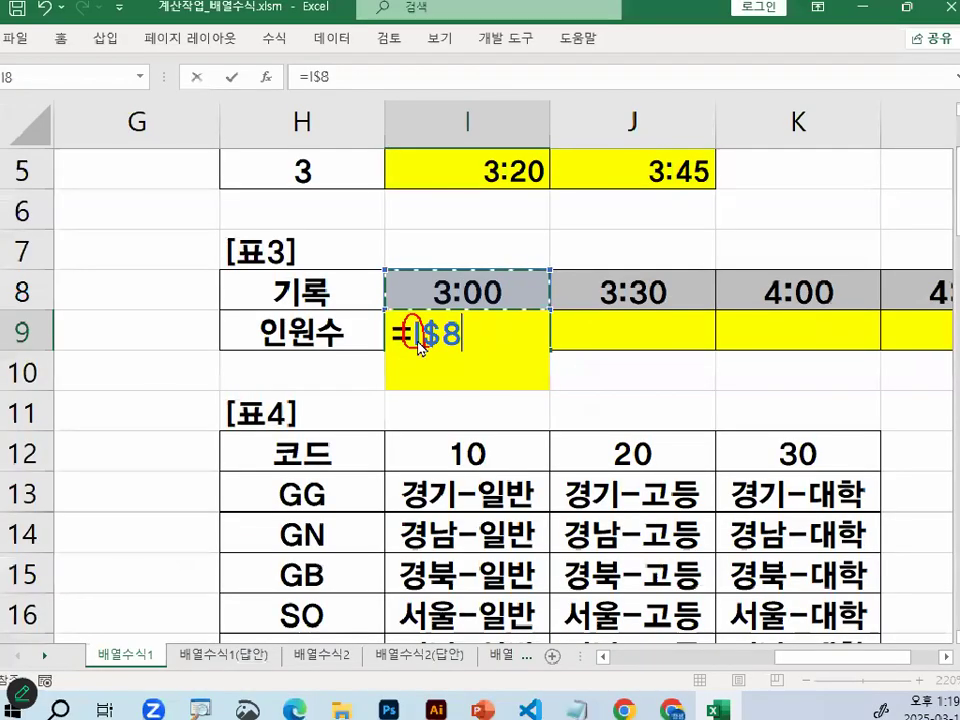
{"action": "key", "text": "Escape"}
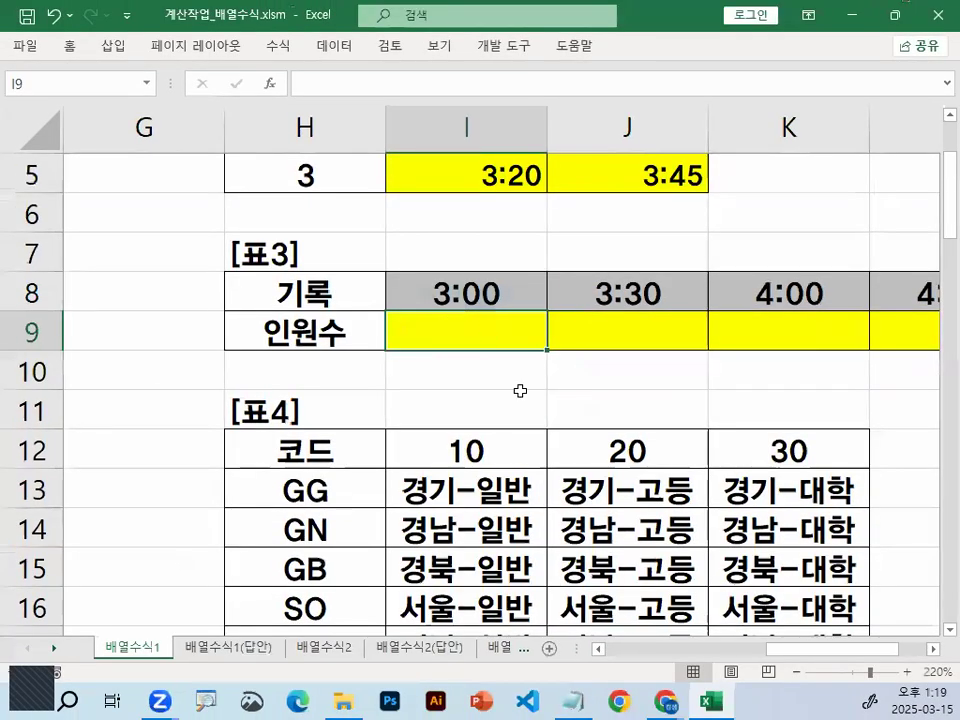
- Switch to the Notepad notes and review the 2번문제 condition: 기록내~, 기록범위, the <= operator and 인원수 as 1
{"action": "left_click", "coordinate": [574, 700]}
{"action": "scroll", "coordinate": [344, 331], "scroll_direction": "down", "scroll_amount": 3}
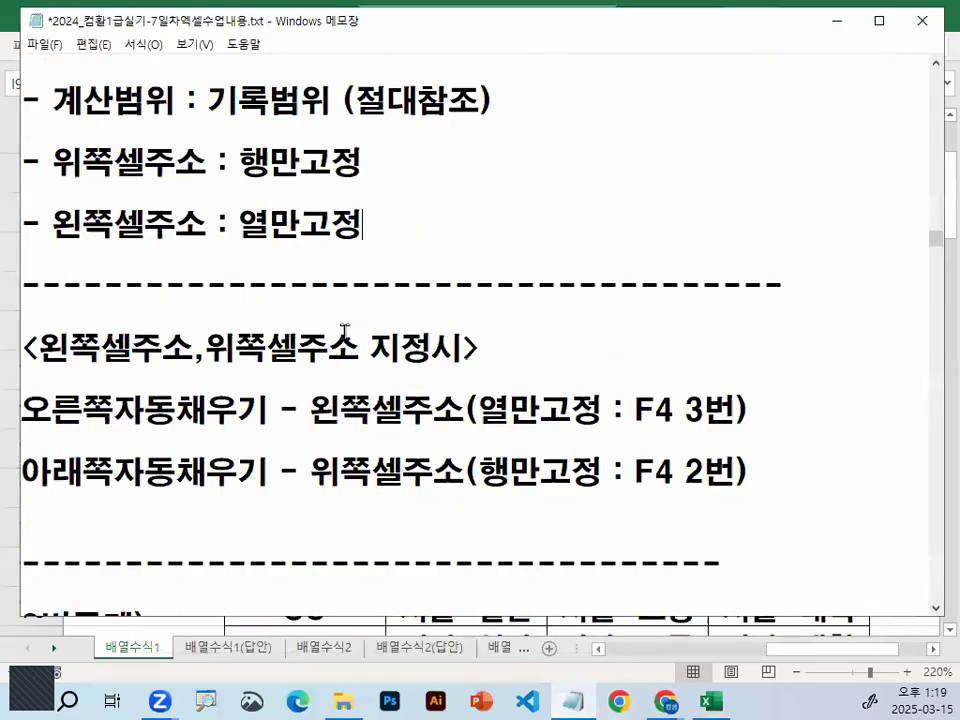
{"action": "scroll", "coordinate": [344, 331], "scroll_direction": "down", "scroll_amount": 1}
{"action": "left_click_drag", "start_coordinate": [136, 224], "coordinate": [243, 221]}
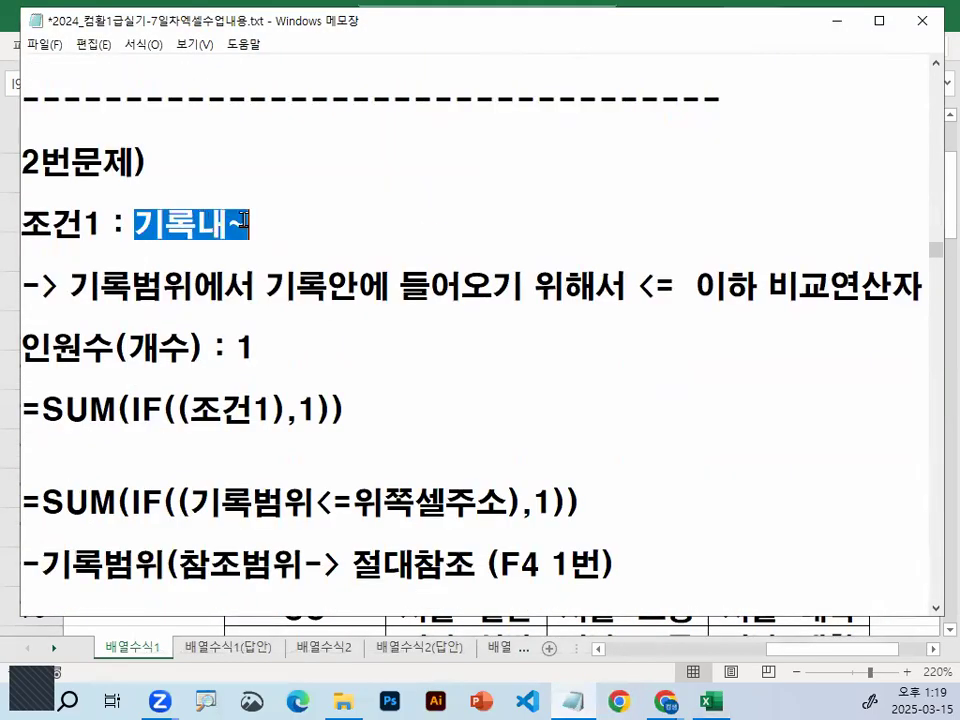
{"action": "left_click_drag", "start_coordinate": [70, 289], "coordinate": [227, 289]}
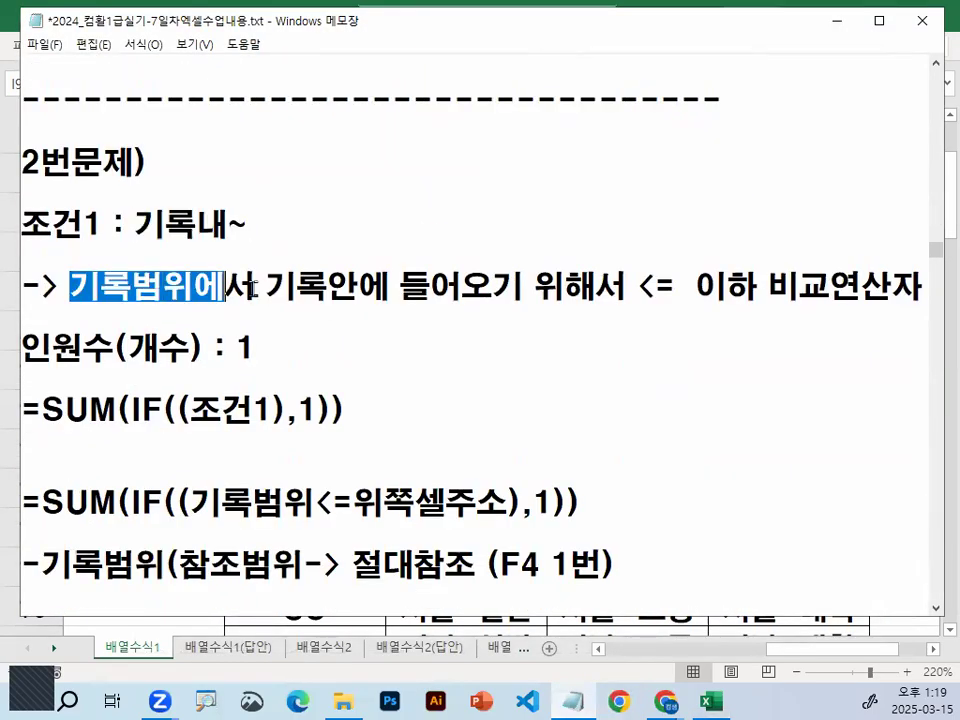
{"action": "scroll", "coordinate": [566, 289], "scroll_direction": "down", "scroll_amount": 1}
{"action": "left_click_drag", "start_coordinate": [638, 195], "coordinate": [673, 195]}
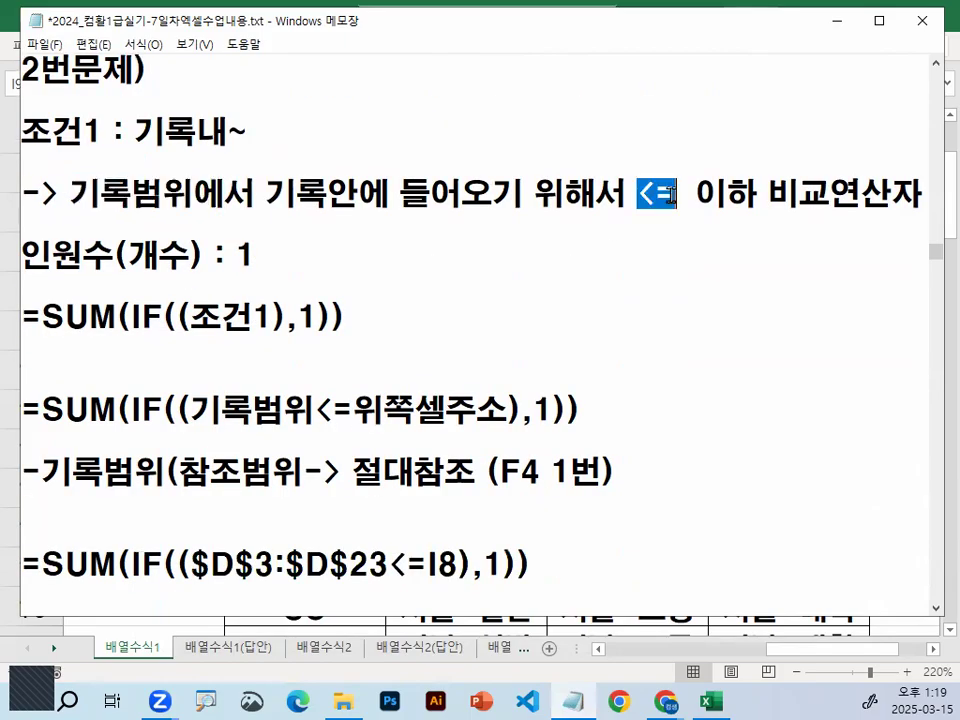
{"action": "left_click_drag", "start_coordinate": [24, 255], "coordinate": [150, 255]}
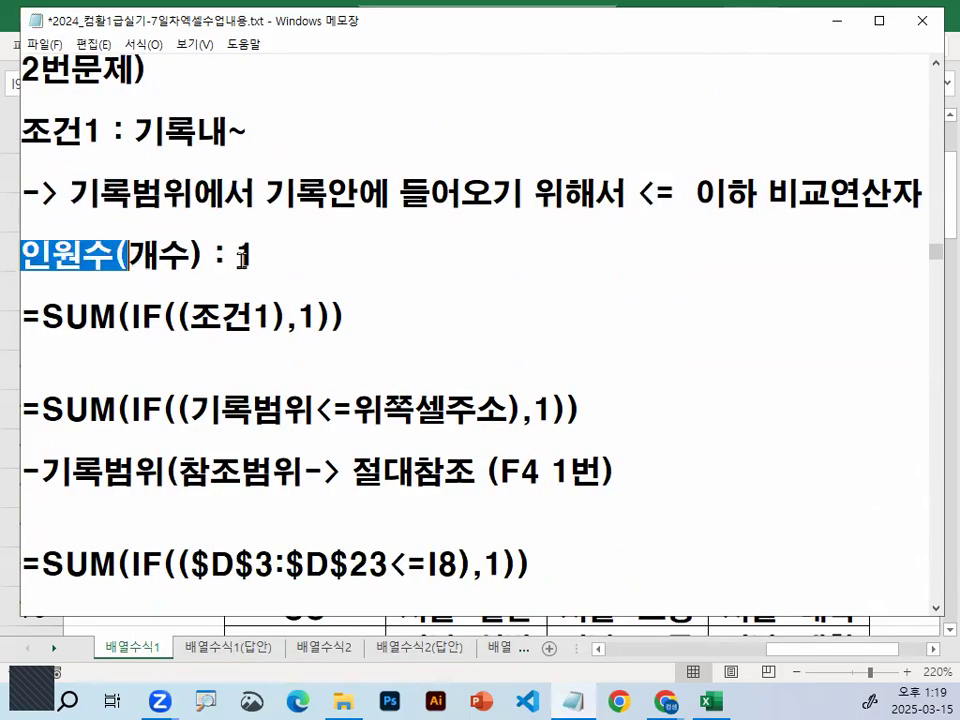
{"action": "double_click", "coordinate": [245, 255]}
- Insert blank lines between the 절대참조 (F4 1번) note and the =SUM(IF(($D$3:$D$23<=I8),1)) formula
{"action": "left_click", "coordinate": [208, 516]}
{"action": "key", "text": "Return"}
{"action": "key", "text": "Return"}
{"action": "key", "text": "Return"}
{"action": "key", "text": "Return"}
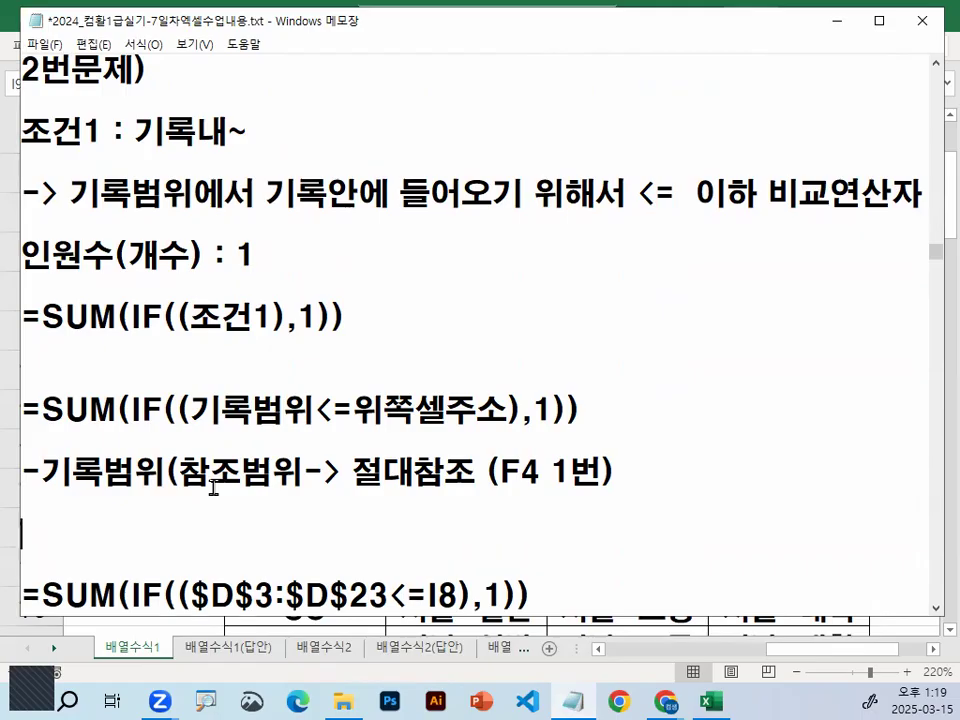
{"action": "key", "text": "Return"}
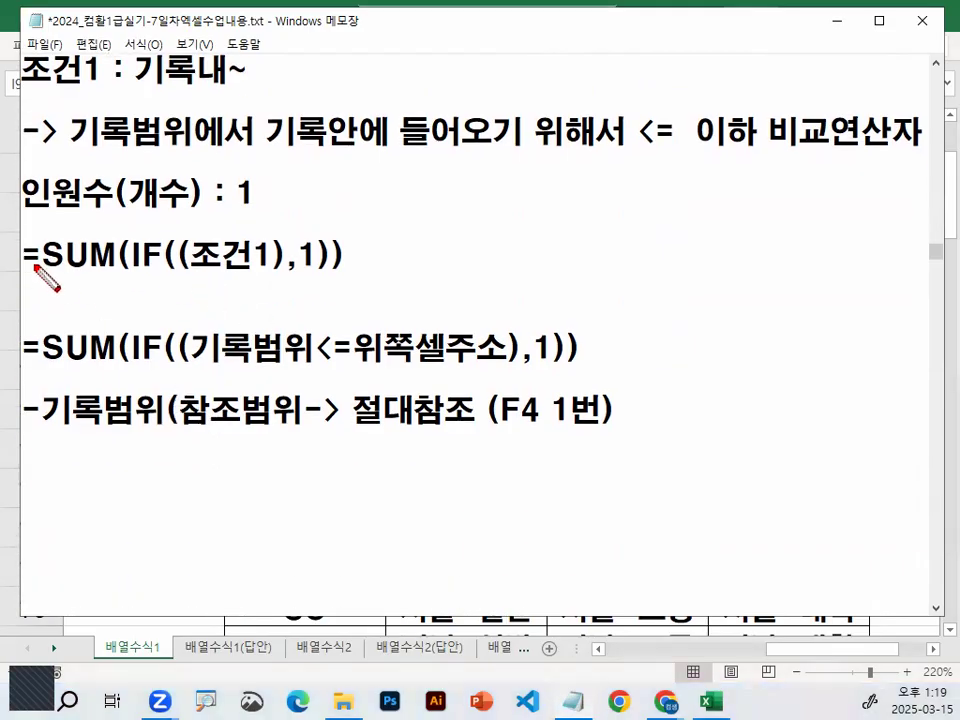
- Underline SUM, circle the double parentheses and tick the 1 in =SUM(IF((조건1),1)) in temporary pen, and clear the marks
{"action": "left_click_drag", "start_coordinate": [44, 269], "coordinate": [112, 269]}
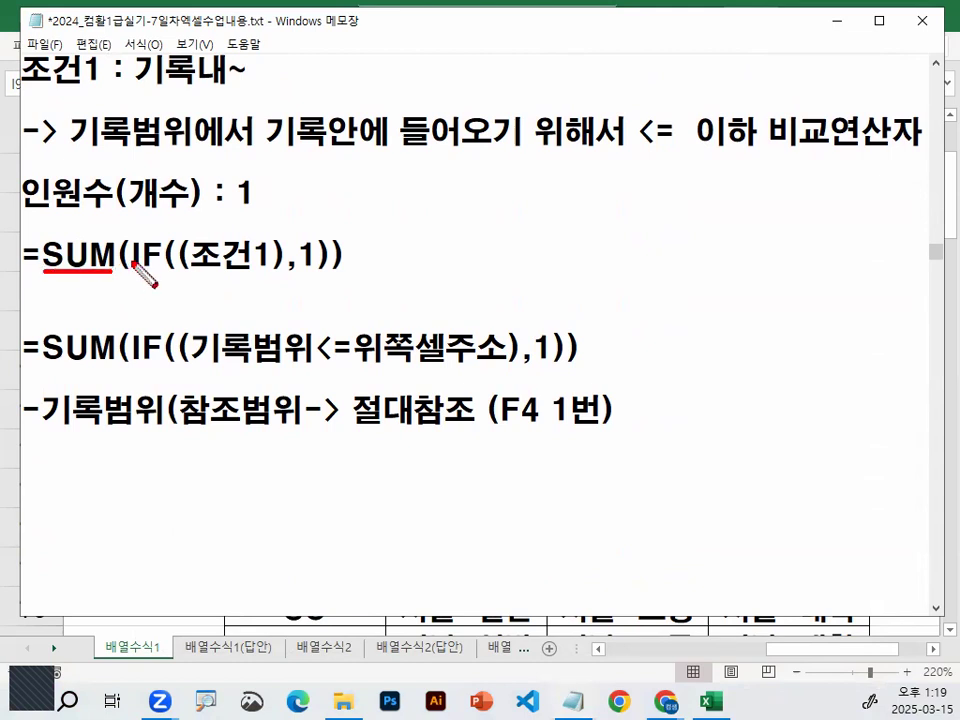
{"action": "mouse_move", "coordinate": [178, 242]}
{"action": "left_mouse_down"}
{"action": "mouse_move", "coordinate": [163, 250]}
{"action": "mouse_move", "coordinate": [197, 270]}
{"action": "left_mouse_up"}
{"action": "mouse_move", "coordinate": [343, 254]}
{"action": "left_mouse_down"}
{"action": "mouse_move", "coordinate": [339, 262]}
{"action": "mouse_move", "coordinate": [328, 244]}
{"action": "mouse_move", "coordinate": [351, 268]}
{"action": "mouse_move", "coordinate": [304, 285]}
{"action": "mouse_move", "coordinate": [362, 239]}
{"action": "left_mouse_up"}
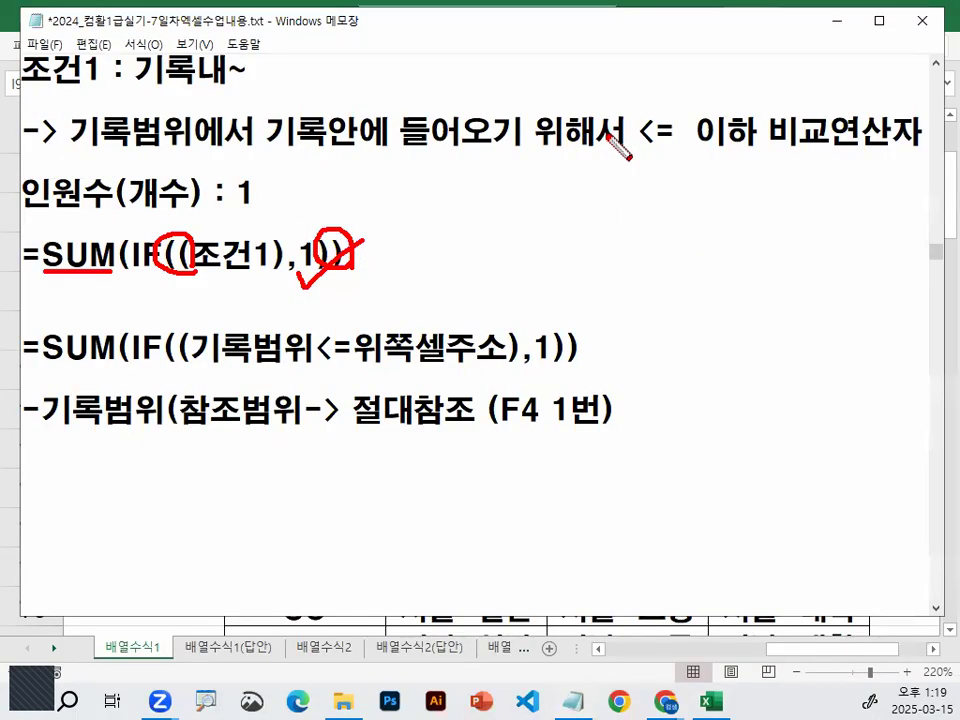
{"action": "key", "text": "Escape"}
{"action": "left_click_drag", "start_coordinate": [40, 256], "coordinate": [456, 257]}
{"action": "left_click", "coordinate": [446, 254]}
- Underline 조건1 and tick 기록범위 in the formula notes, circle 참조범위 and underline 절대참조 (F4 1번) in temporary pen
{"action": "key", "text": "ctrl+2"}
{"action": "left_click_drag", "start_coordinate": [192, 270], "coordinate": [265, 271]}
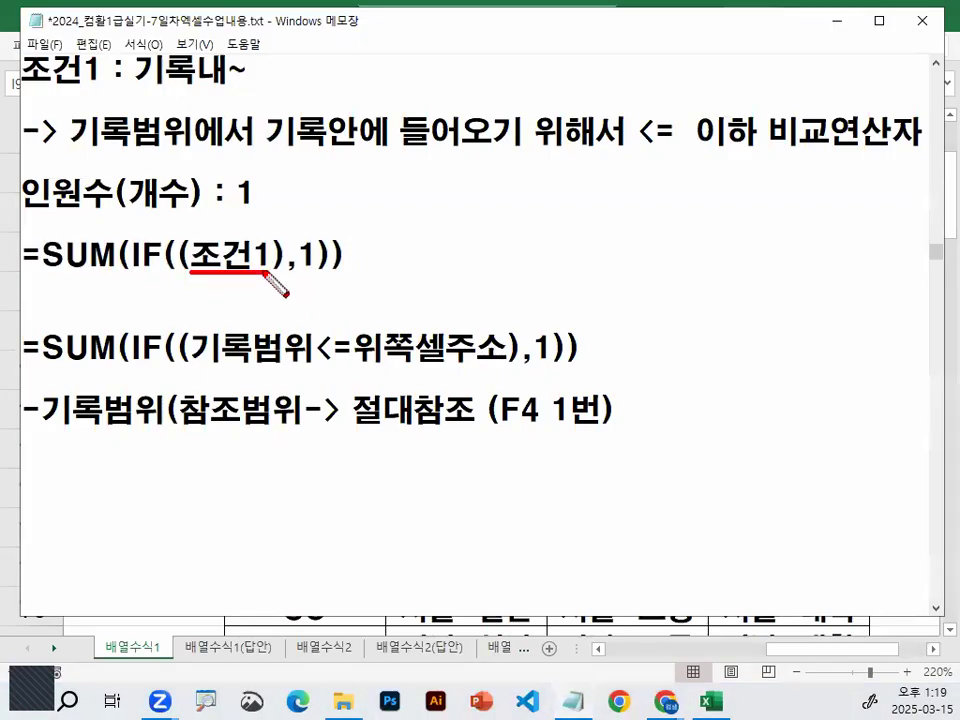
{"action": "left_click_drag", "start_coordinate": [197, 366], "coordinate": [309, 366]}
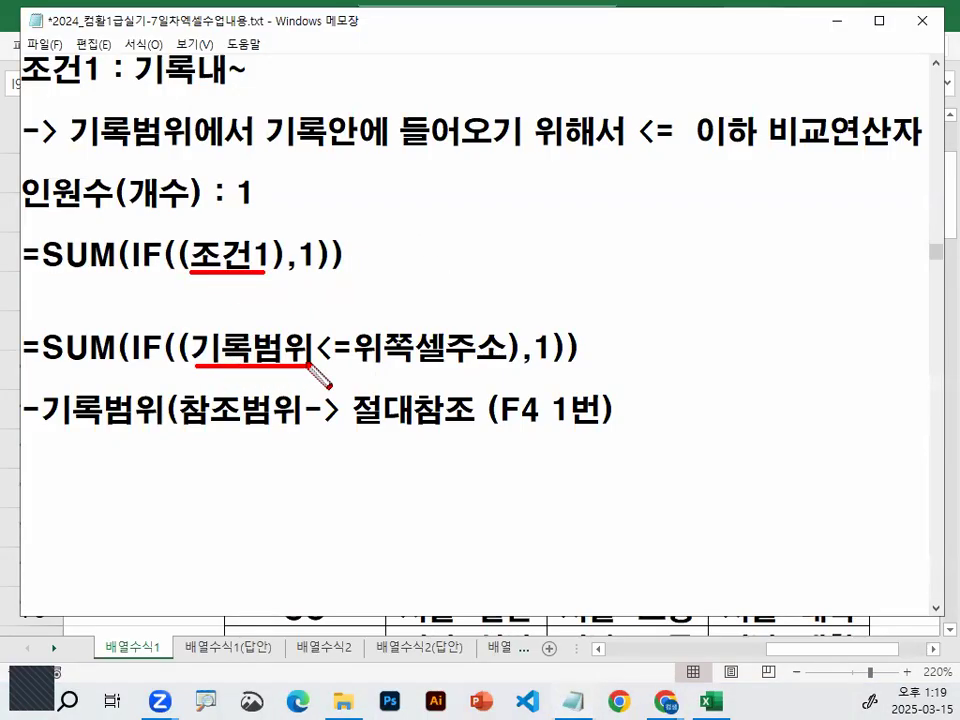
{"action": "left_click_drag", "start_coordinate": [263, 313], "coordinate": [308, 280]}
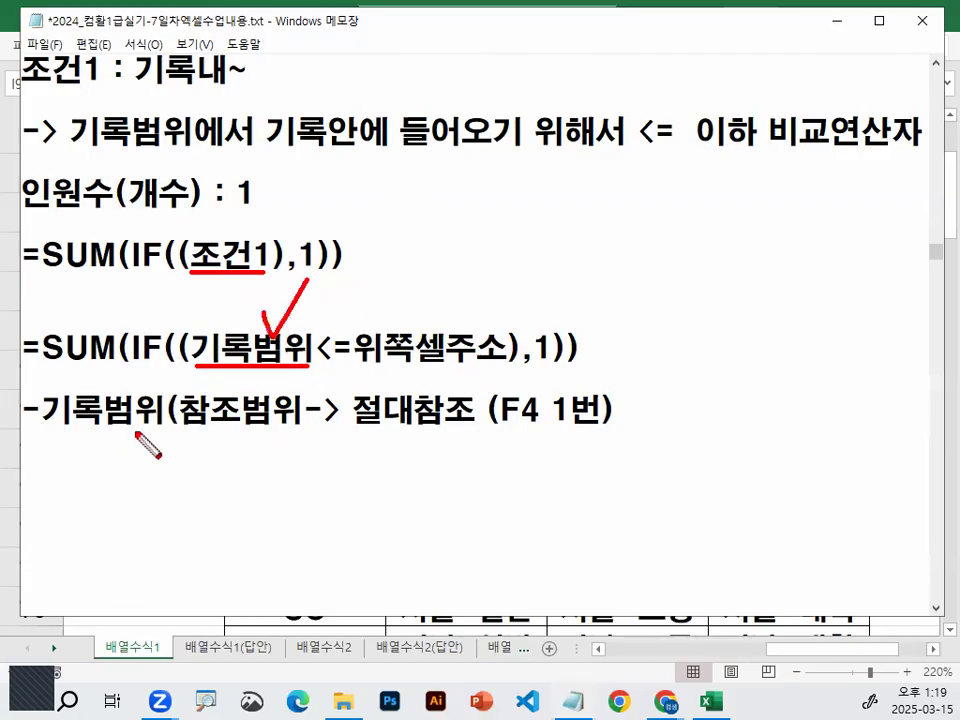
{"action": "mouse_move", "coordinate": [262, 392]}
{"action": "left_mouse_down"}
{"action": "mouse_move", "coordinate": [192, 418]}
{"action": "mouse_move", "coordinate": [268, 396]}
{"action": "left_mouse_up"}
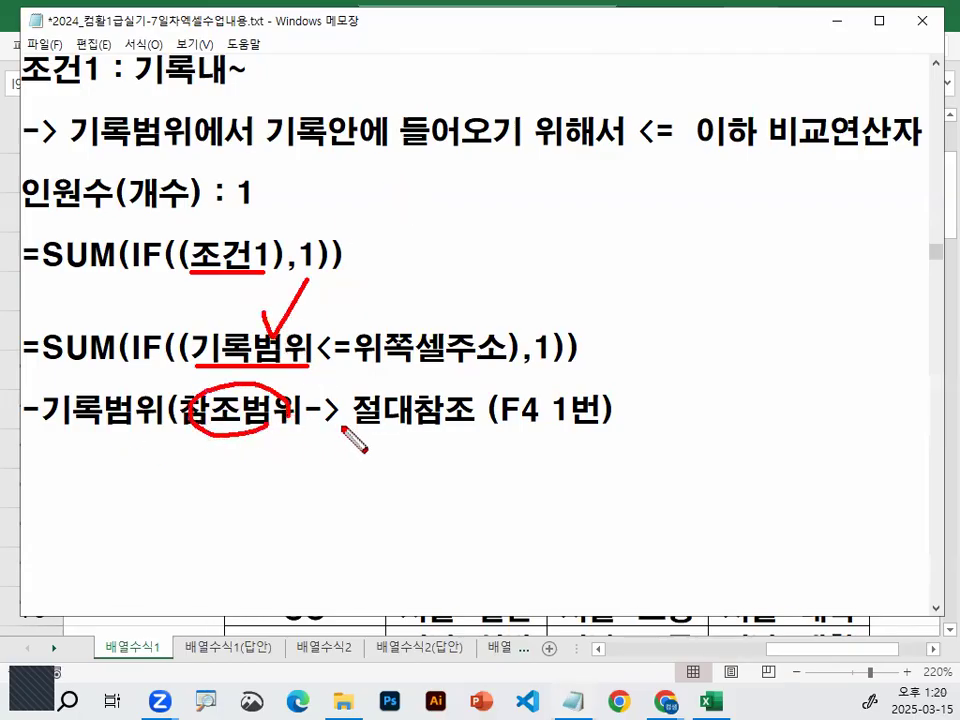
{"action": "left_click_drag", "start_coordinate": [340, 425], "coordinate": [600, 426]}
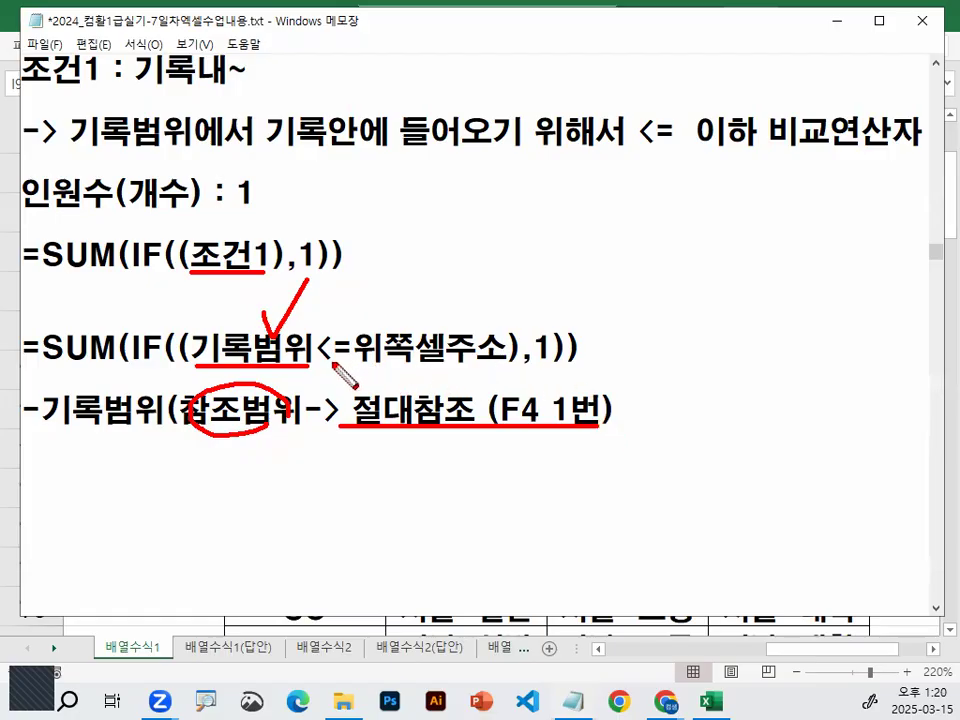
- Underline <= and 위쪽셀주소 in the SUM/IF formula notes and add a tick above 위쪽셀주소 in temporary pen
{"action": "left_click_drag", "start_coordinate": [318, 363], "coordinate": [489, 368]}
{"action": "mouse_move", "coordinate": [410, 318]}
{"action": "left_mouse_down"}
{"action": "mouse_move", "coordinate": [425, 331]}
{"action": "mouse_move", "coordinate": [457, 290]}
{"action": "left_mouse_up"}
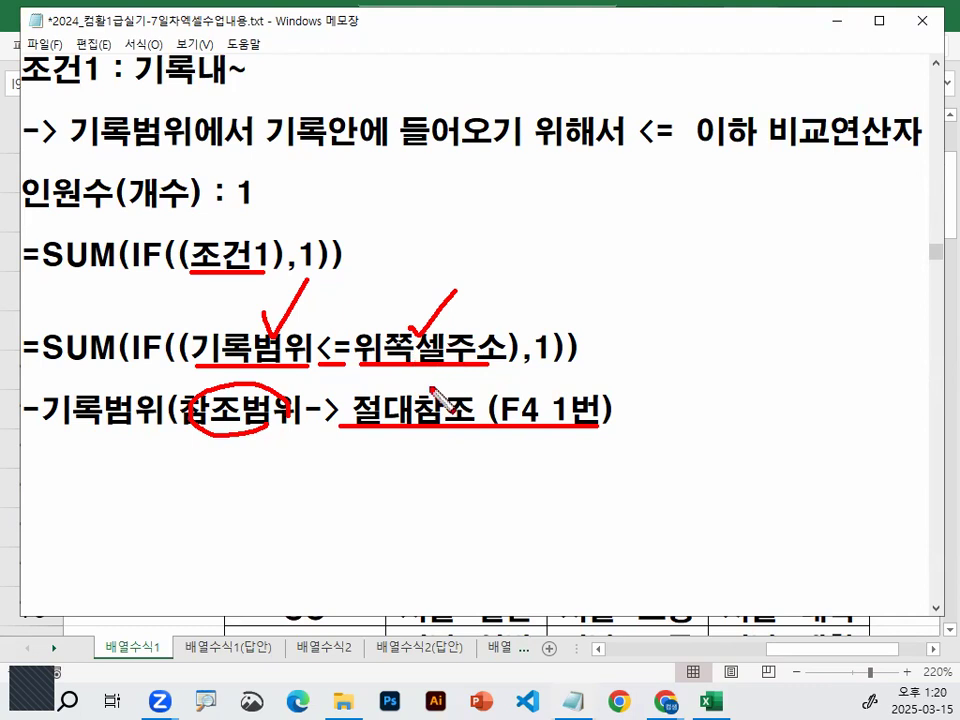
{"action": "left_click_drag", "start_coordinate": [389, 317], "coordinate": [395, 328]}
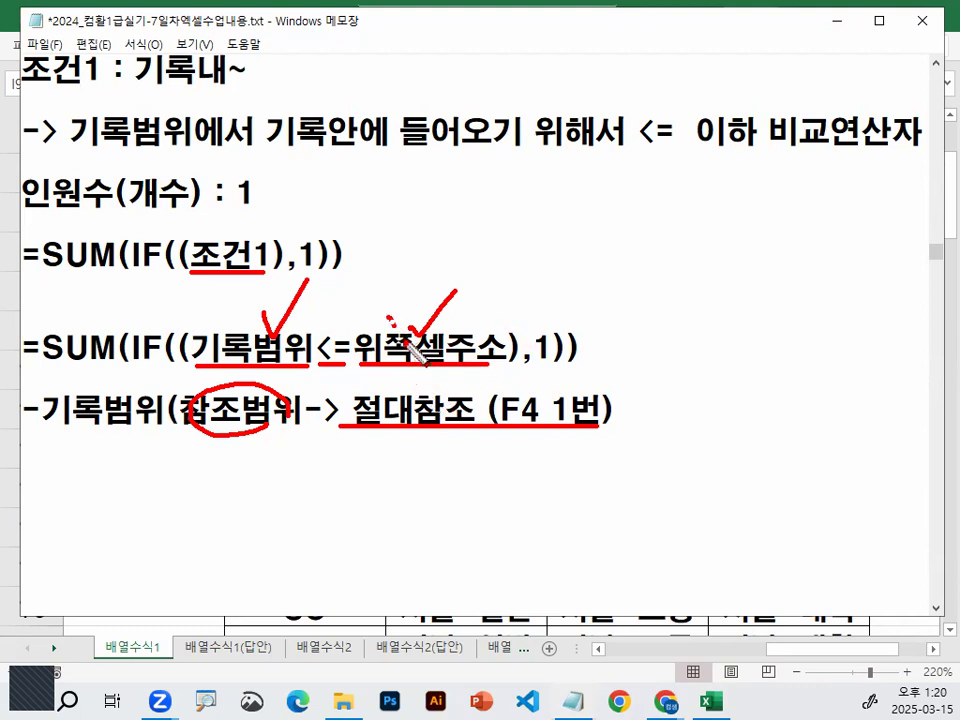
- Erase the pen marks, trace the closing parenthesis after 위쪽셀주소 and underline the ,1 in temporary pen
{"action": "key", "text": "e"}
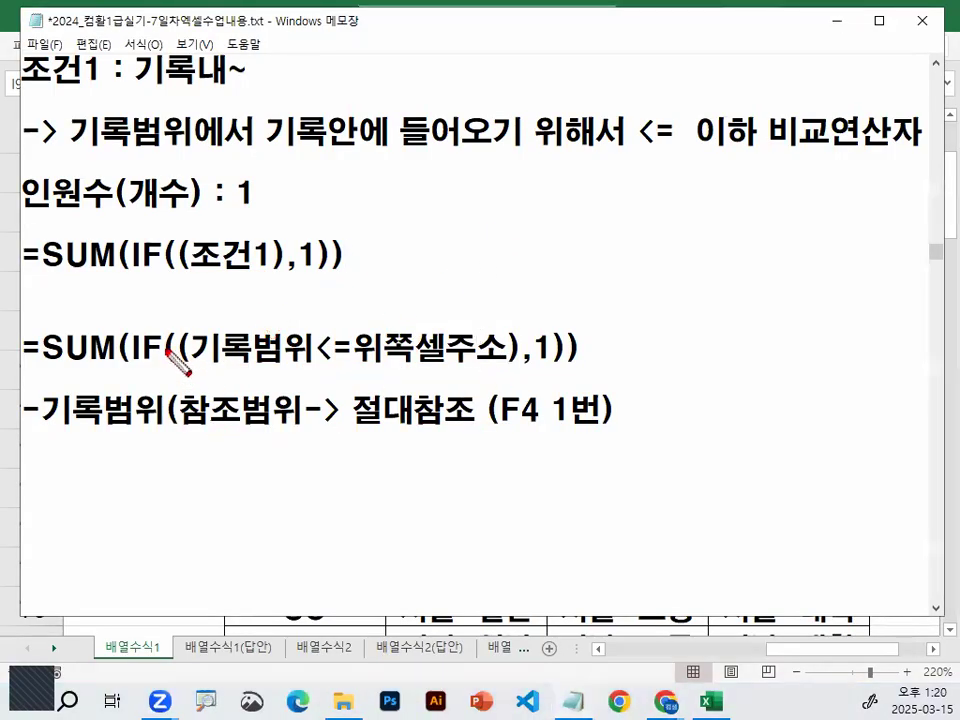
{"action": "mouse_move", "coordinate": [495, 320]}
{"action": "left_mouse_down"}
{"action": "mouse_move", "coordinate": [520, 352]}
{"action": "mouse_move", "coordinate": [510, 382]}
{"action": "mouse_move", "coordinate": [549, 373]}
{"action": "left_mouse_up"}
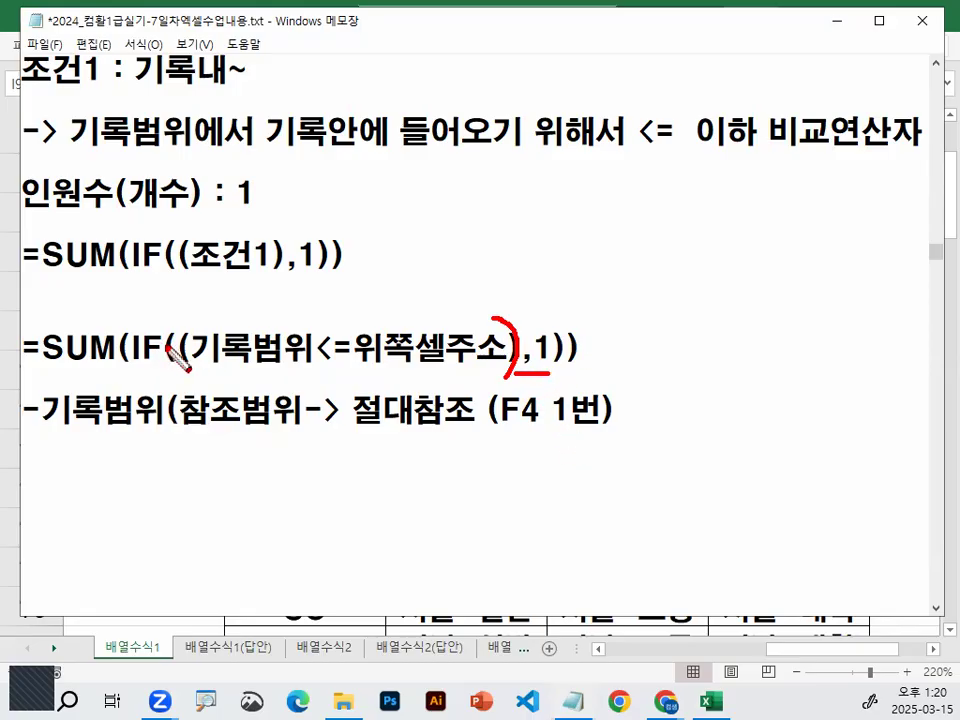
- Mark the opening and closing parentheses of the SUM/IF formula notes in temporary pen and clear the marks
{"action": "mouse_move", "coordinate": [200, 326]}
{"action": "left_mouse_down"}
{"action": "mouse_move", "coordinate": [158, 362]}
{"action": "mouse_move", "coordinate": [200, 370]}
{"action": "mouse_move", "coordinate": [212, 338]}
{"action": "left_mouse_up"}
{"action": "mouse_move", "coordinate": [553, 365]}
{"action": "left_mouse_down"}
{"action": "mouse_move", "coordinate": [594, 366]}
{"action": "mouse_move", "coordinate": [583, 364]}
{"action": "left_mouse_up"}
{"action": "key", "text": "Escape"}
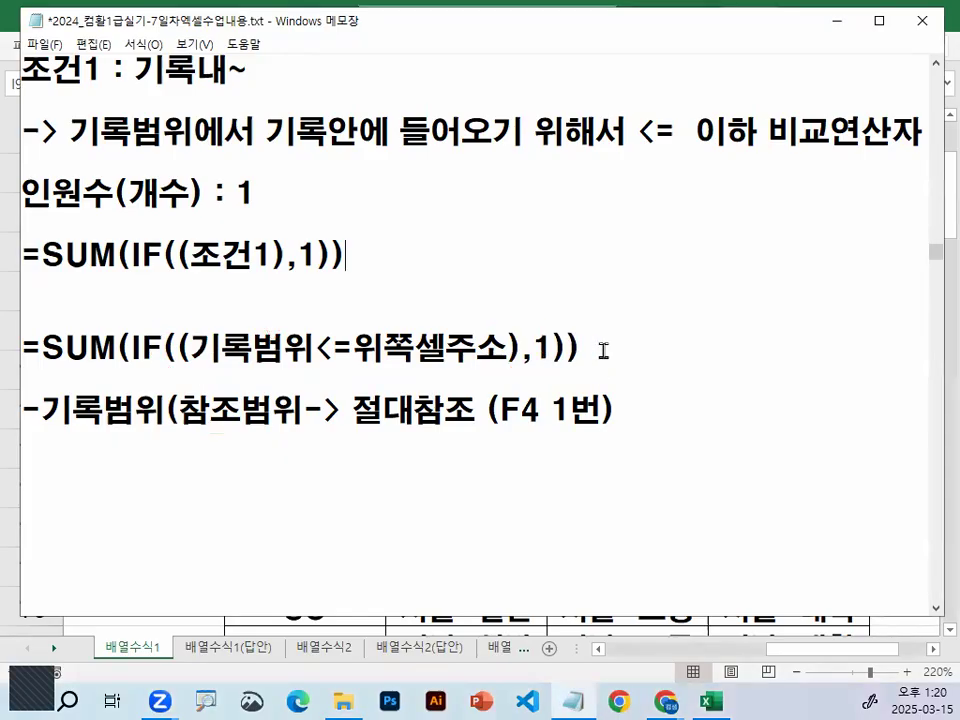
- Switch to the Excel workbook and begin the formula =SUM(IF(( in 표3's 인원수 cell I9, marking the double parentheses briefly in temporary pen
{"action": "left_click", "coordinate": [838, 20]}
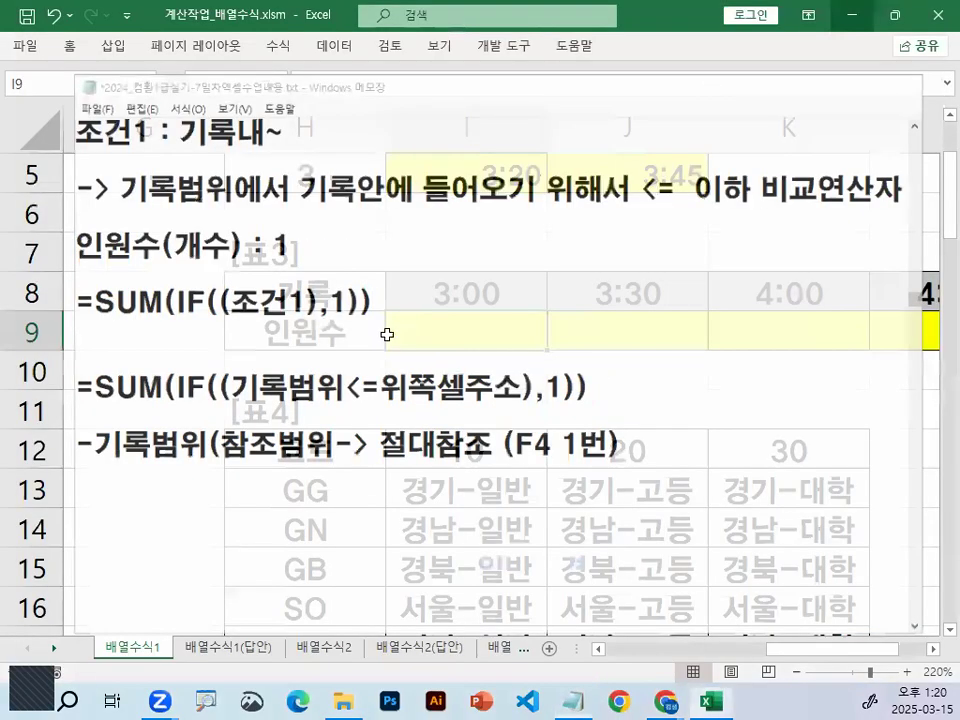
{"action": "type", "text": "="}
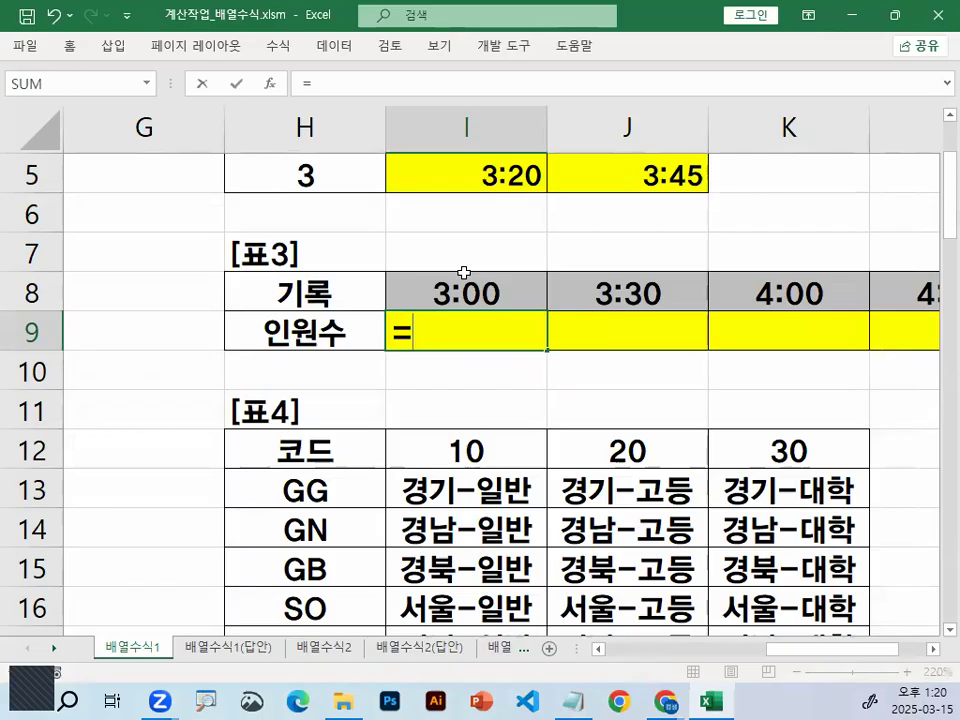
{"action": "type", "text": "SUM"}
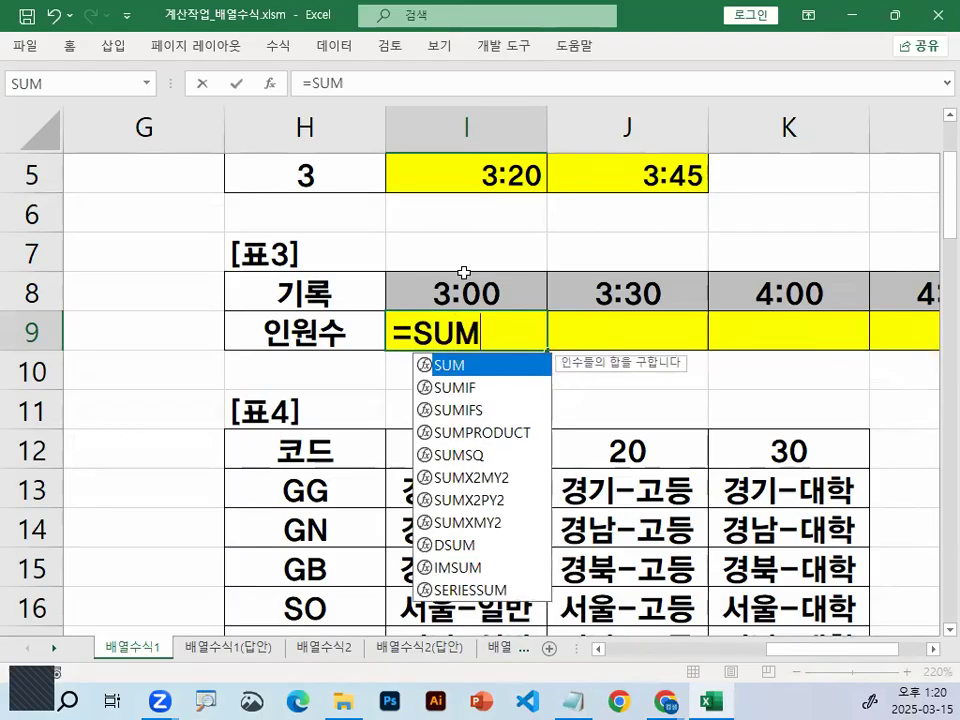
{"action": "type", "text": "(IF"}
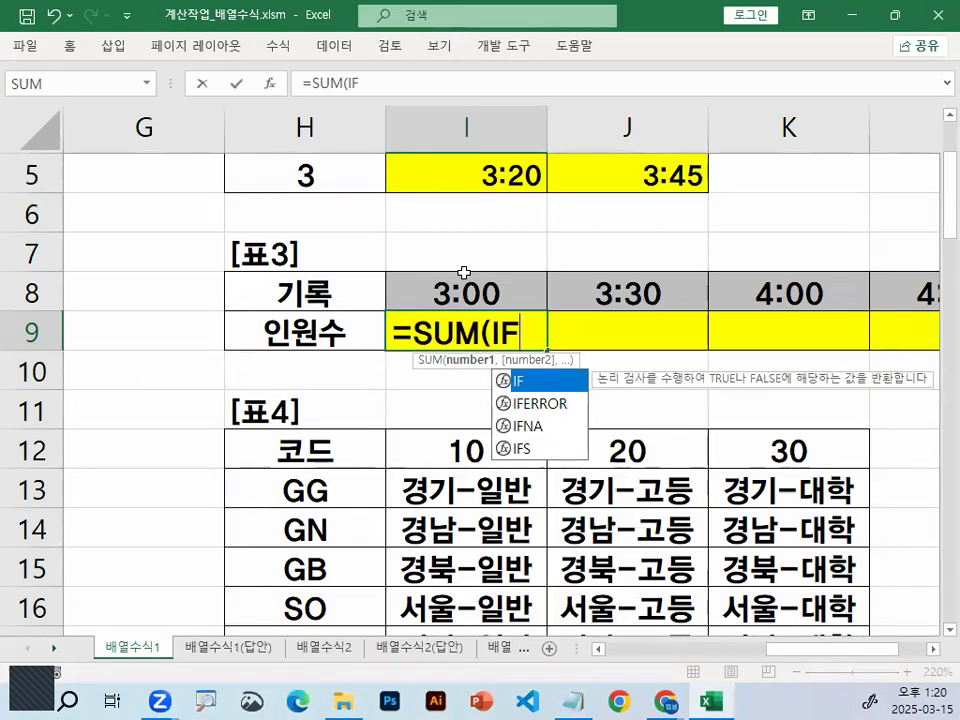
{"action": "type", "text": "(("}
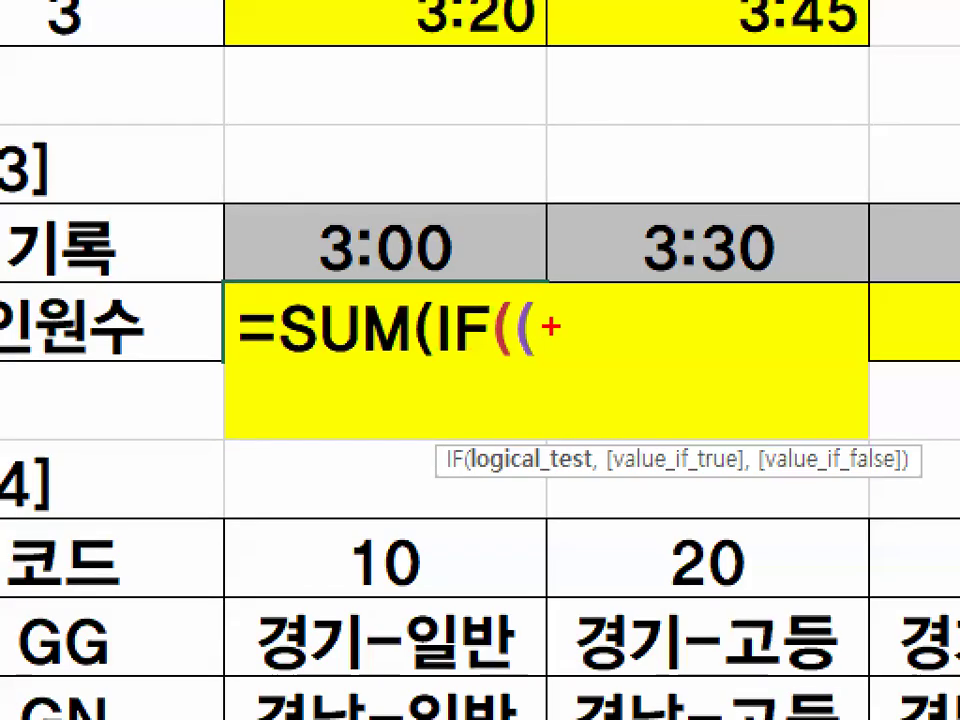
{"action": "left_click_drag", "start_coordinate": [532, 341], "coordinate": [552, 339]}
{"action": "key", "text": "Escape"}
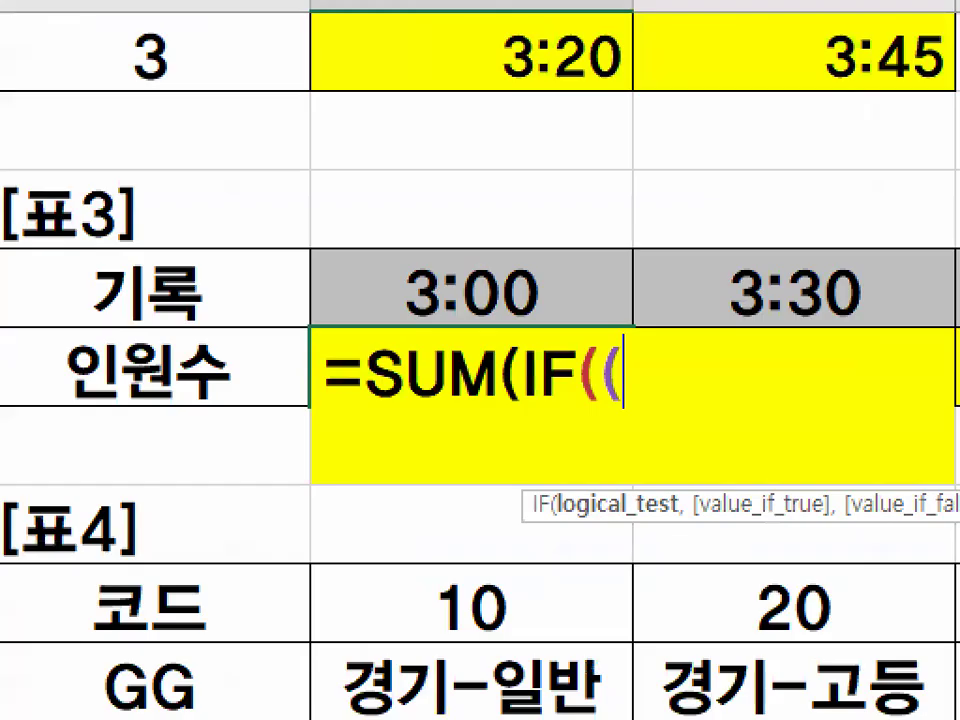
- Circle the 3:00 header and sketch overlapping shaded circles with an arrow leading into them below 인원수 in temporary pen
{"action": "mouse_move", "coordinate": [483, 304]}
{"action": "left_mouse_down"}
{"action": "mouse_move", "coordinate": [496, 274]}
{"action": "mouse_move", "coordinate": [433, 275]}
{"action": "left_mouse_up"}
{"action": "mouse_move", "coordinate": [215, 545]}
{"action": "left_mouse_down"}
{"action": "mouse_move", "coordinate": [236, 543]}
{"action": "mouse_move", "coordinate": [250, 400]}
{"action": "mouse_move", "coordinate": [307, 505]}
{"action": "left_mouse_up"}
{"action": "left_click_drag", "start_coordinate": [416, 380], "coordinate": [365, 490]}
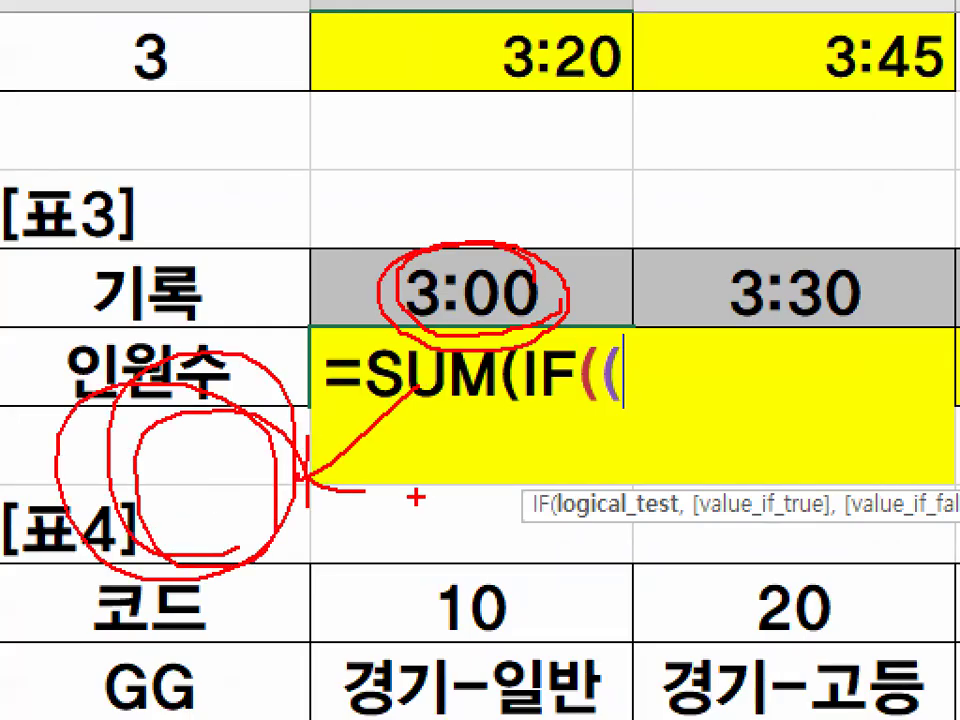
{"action": "mouse_move", "coordinate": [45, 475]}
{"action": "left_mouse_down"}
{"action": "mouse_move", "coordinate": [100, 455]}
{"action": "mouse_move", "coordinate": [108, 500]}
{"action": "left_mouse_up"}
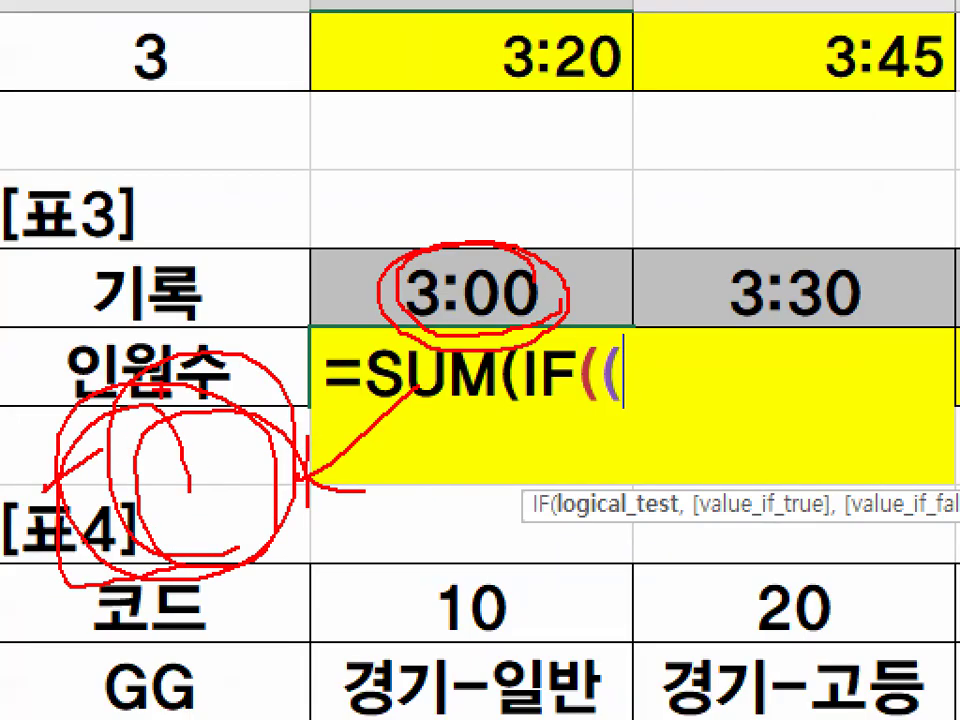
{"action": "left_click_drag", "start_coordinate": [140, 445], "coordinate": [175, 410]}
{"action": "left_click_drag", "start_coordinate": [150, 515], "coordinate": [167, 493]}
{"action": "left_click_drag", "start_coordinate": [188, 442], "coordinate": [177, 530]}
{"action": "left_click_drag", "start_coordinate": [235, 440], "coordinate": [205, 510]}
{"action": "left_click_drag", "start_coordinate": [264, 462], "coordinate": [249, 508]}
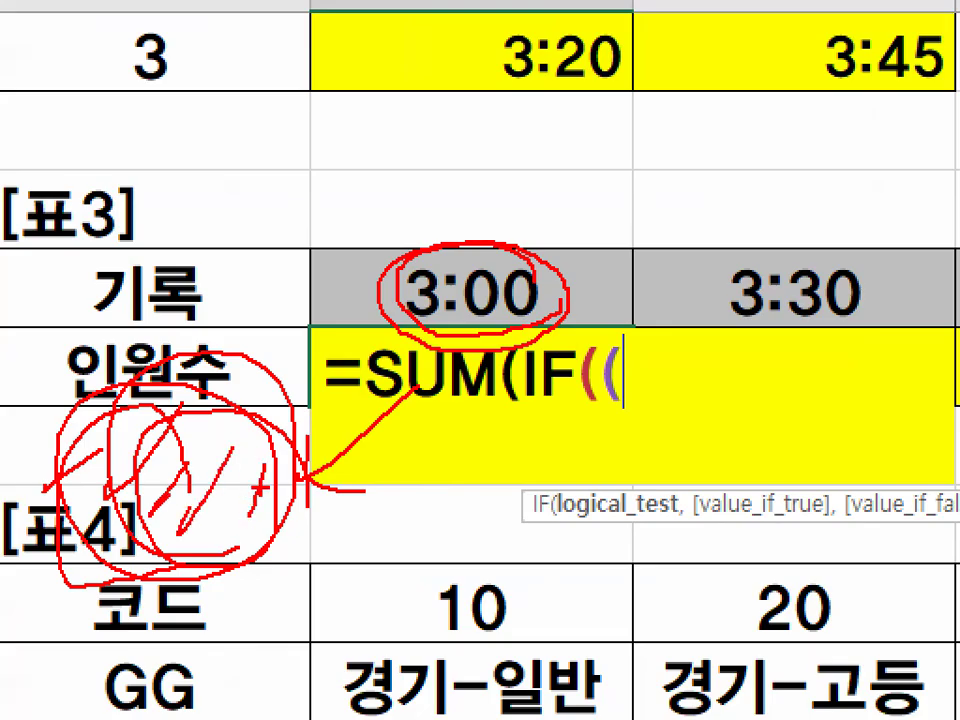
- Add an arrow from the 3:00 header and a question mark above 3:30 in temporary pen, and clear all marks
{"action": "mouse_move", "coordinate": [525, 248]}
{"action": "left_mouse_down"}
{"action": "mouse_move", "coordinate": [640, 195]}
{"action": "mouse_move", "coordinate": [643, 242]}
{"action": "left_mouse_up"}
{"action": "mouse_move", "coordinate": [698, 160]}
{"action": "left_mouse_down"}
{"action": "mouse_move", "coordinate": [700, 143]}
{"action": "mouse_move", "coordinate": [730, 190]}
{"action": "left_mouse_up"}
{"action": "left_click", "coordinate": [727, 215]}
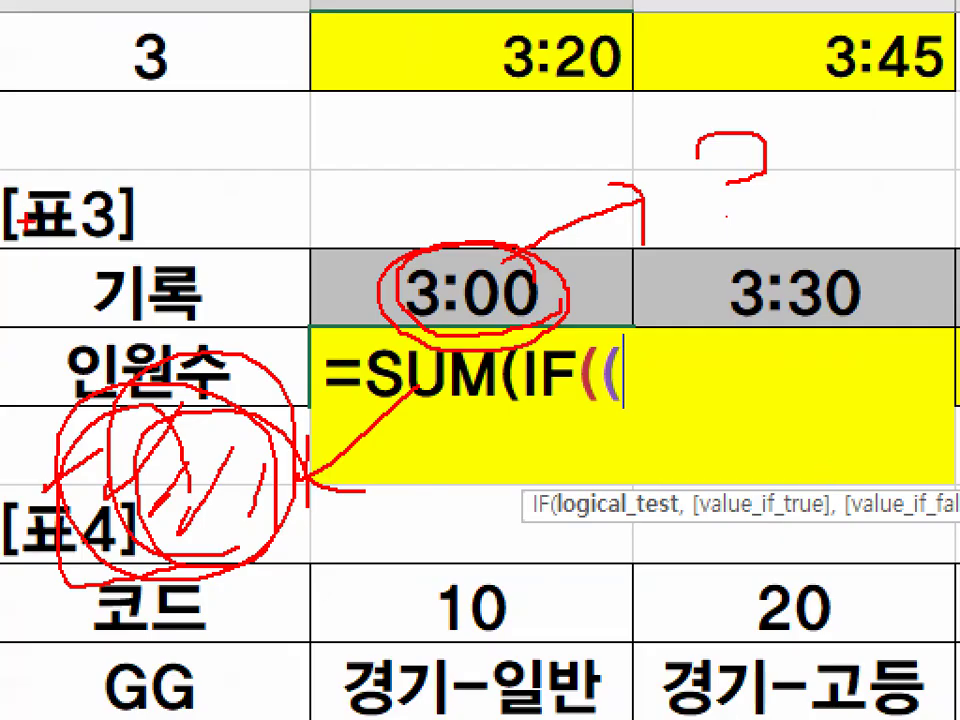
{"action": "key", "text": "Escape"}
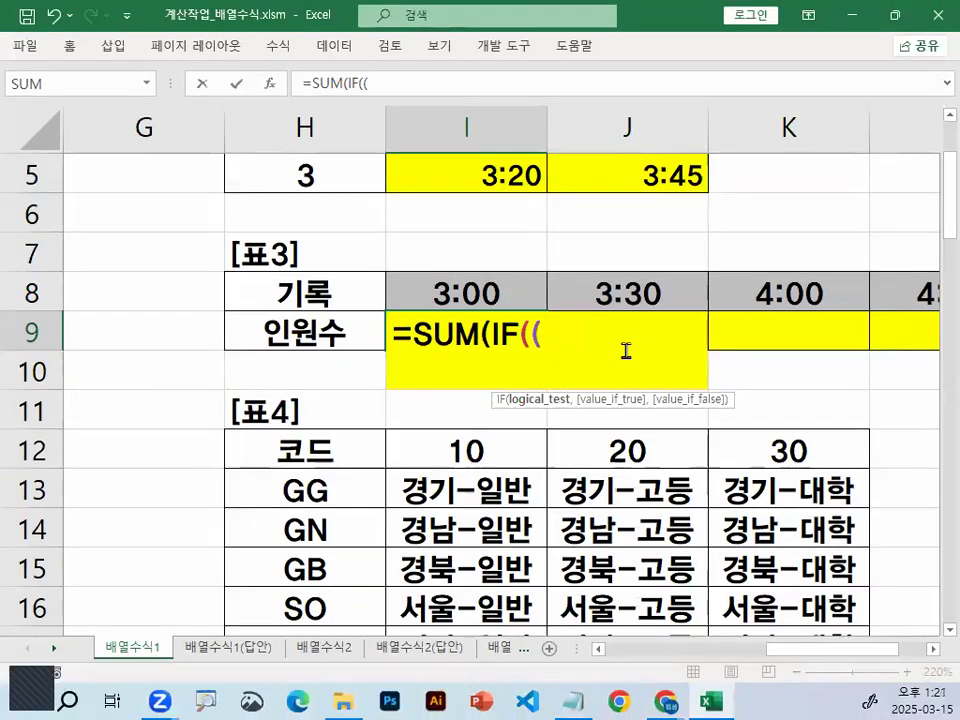
- Mark the 기록 header of 표1 in temporary pen, clear it and add the absolute range $D$3:$D$23 to the I9 formula
{"action": "left_click_drag", "start_coordinate": [873, 657], "coordinate": [660, 648]}
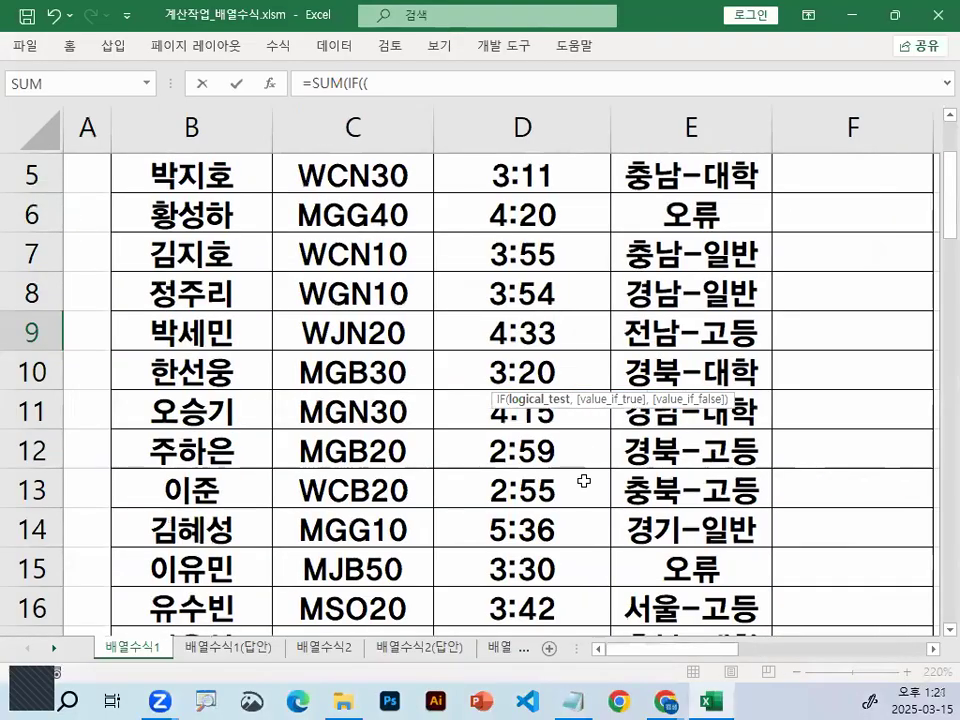
{"action": "scroll", "coordinate": [540, 300], "scroll_direction": "up", "scroll_amount": 2}
{"action": "key", "text": "ctrl+1"}
{"action": "left_click_drag", "start_coordinate": [488, 214], "coordinate": [563, 210]}
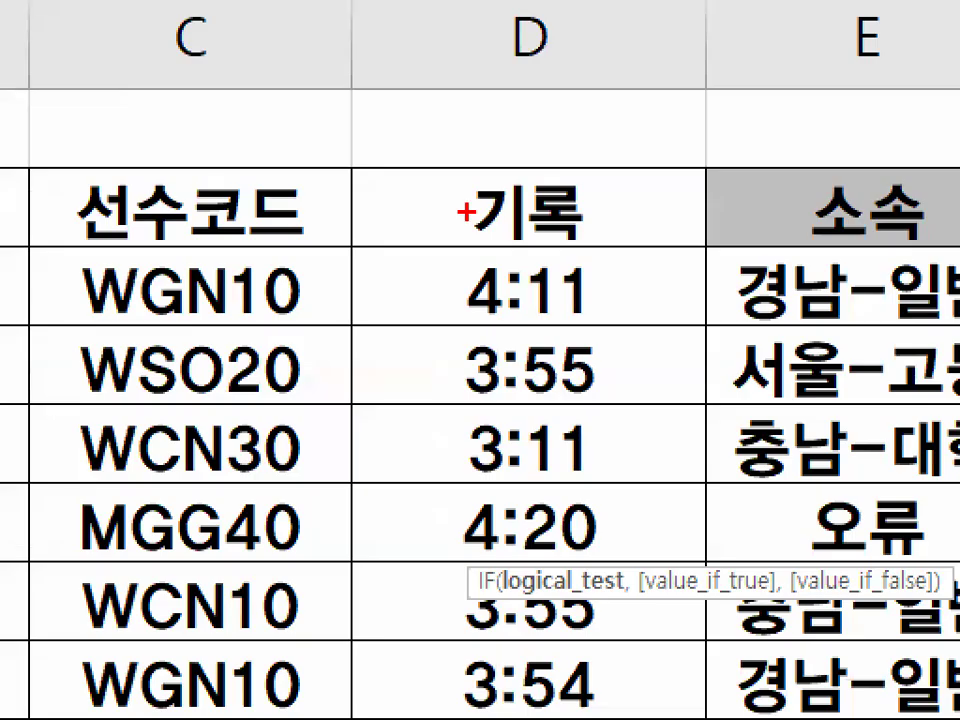
{"action": "key", "text": "Escape"}
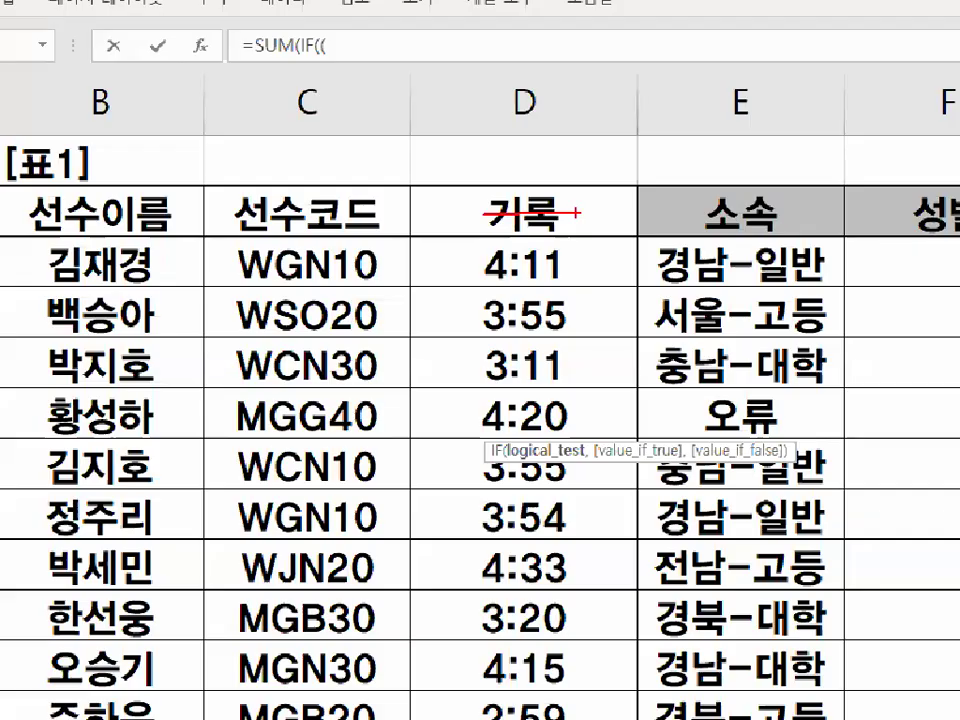
{"action": "mouse_move", "coordinate": [530, 290]}
{"action": "left_mouse_down"}
{"action": "mouse_move", "coordinate": [560, 410]}
{"action": "mouse_move", "coordinate": [553, 681]}
{"action": "mouse_move", "coordinate": [544, 542]}
{"action": "mouse_move", "coordinate": [544, 573]}
{"action": "left_mouse_up"}
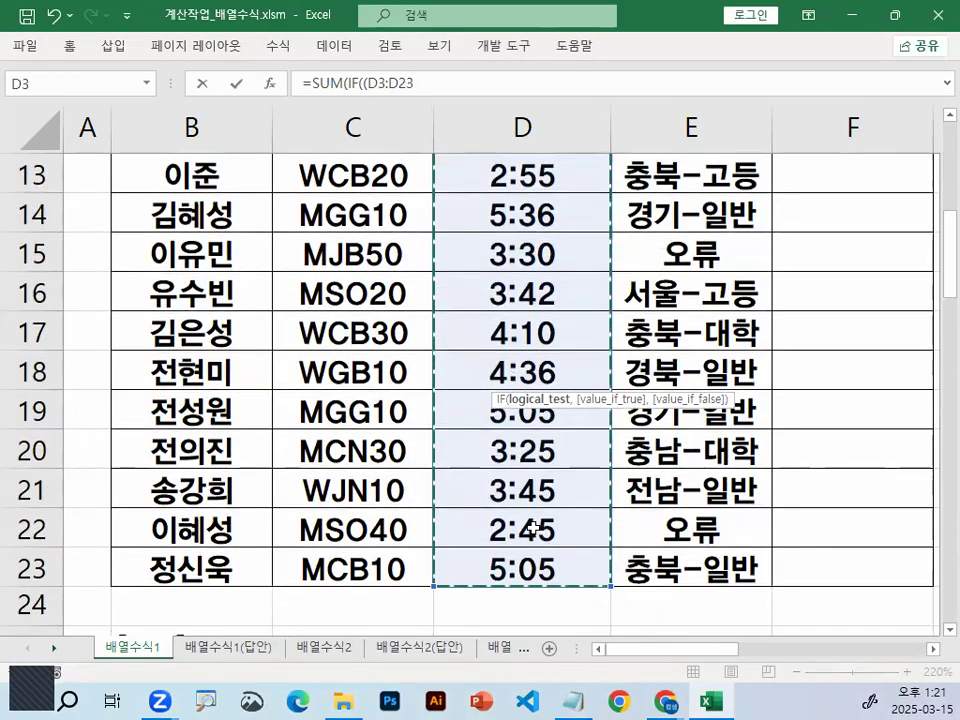
{"action": "key", "text": "F4"}
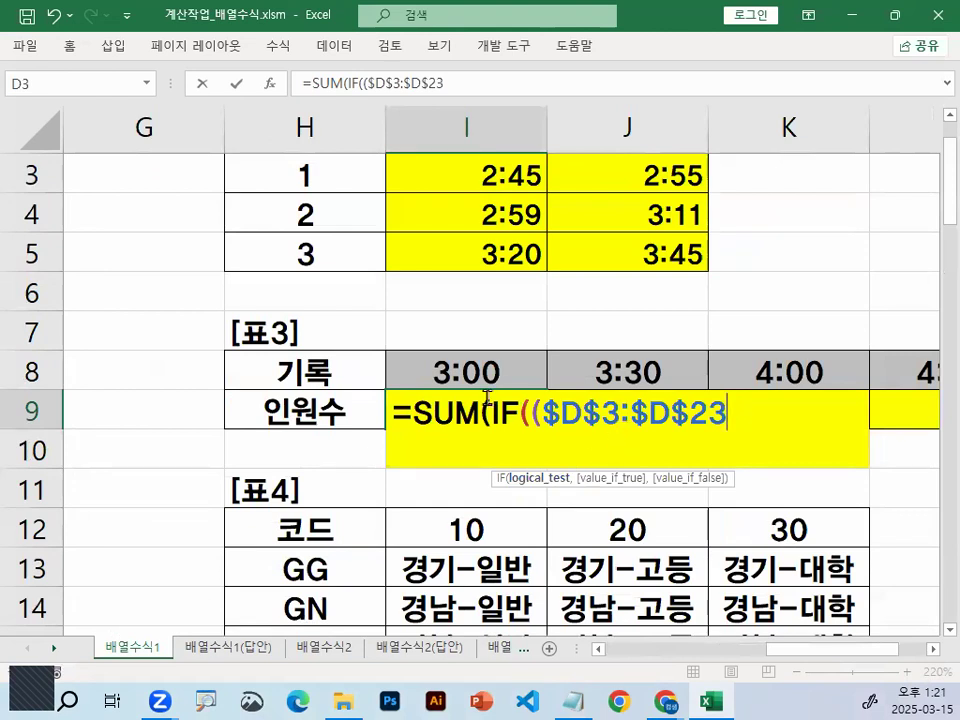
- Circle the 3:00 header, draw an arrow to 3:30 and a double line beside row 5 in temporary pen, and clear the marks
{"action": "mouse_move", "coordinate": [460, 352]}
{"action": "left_mouse_down"}
{"action": "mouse_move", "coordinate": [430, 385]}
{"action": "mouse_move", "coordinate": [499, 364]}
{"action": "mouse_move", "coordinate": [510, 385]}
{"action": "mouse_move", "coordinate": [476, 349]}
{"action": "mouse_move", "coordinate": [580, 333]}
{"action": "mouse_move", "coordinate": [626, 388]}
{"action": "mouse_move", "coordinate": [652, 350]}
{"action": "left_mouse_up"}
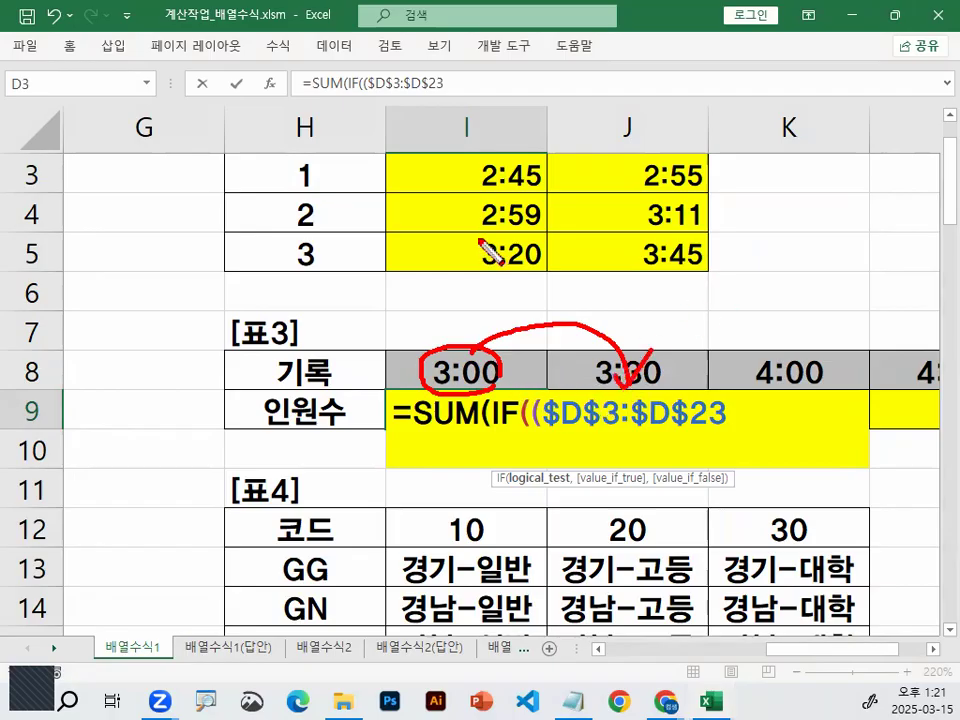
{"action": "mouse_move", "coordinate": [354, 256]}
{"action": "left_mouse_down"}
{"action": "mouse_move", "coordinate": [394, 255]}
{"action": "mouse_move", "coordinate": [394, 265]}
{"action": "left_mouse_up"}
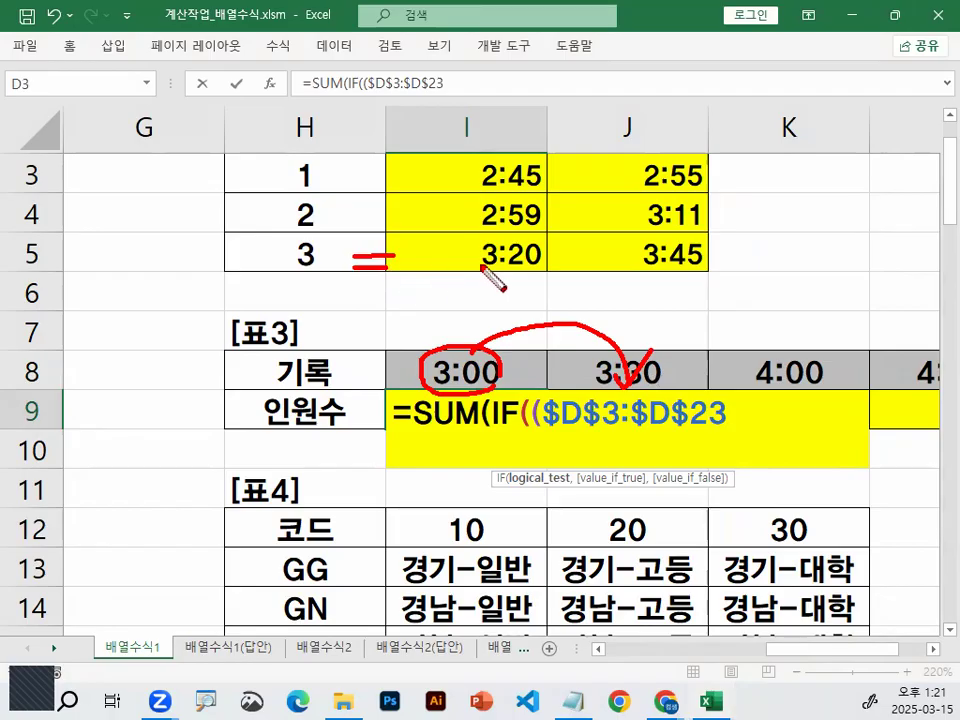
{"action": "key", "text": "Escape"}
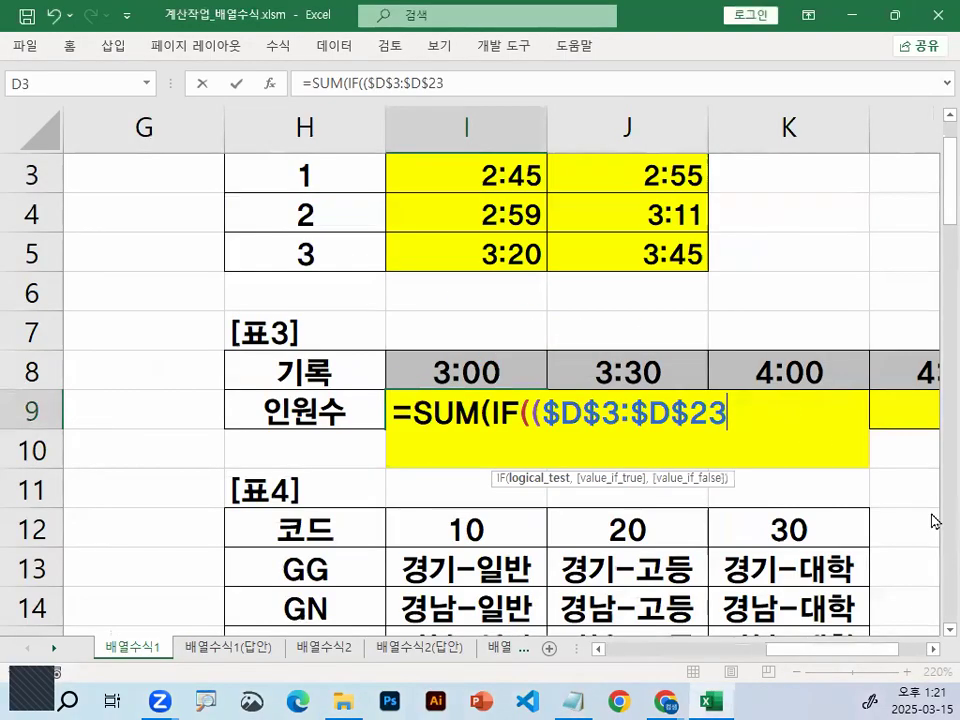
- Extend the I9 formula with <=I8 and close the condition's parenthesis, circling the <= operator briefly in temporary pen
{"action": "type", "text": "<="}
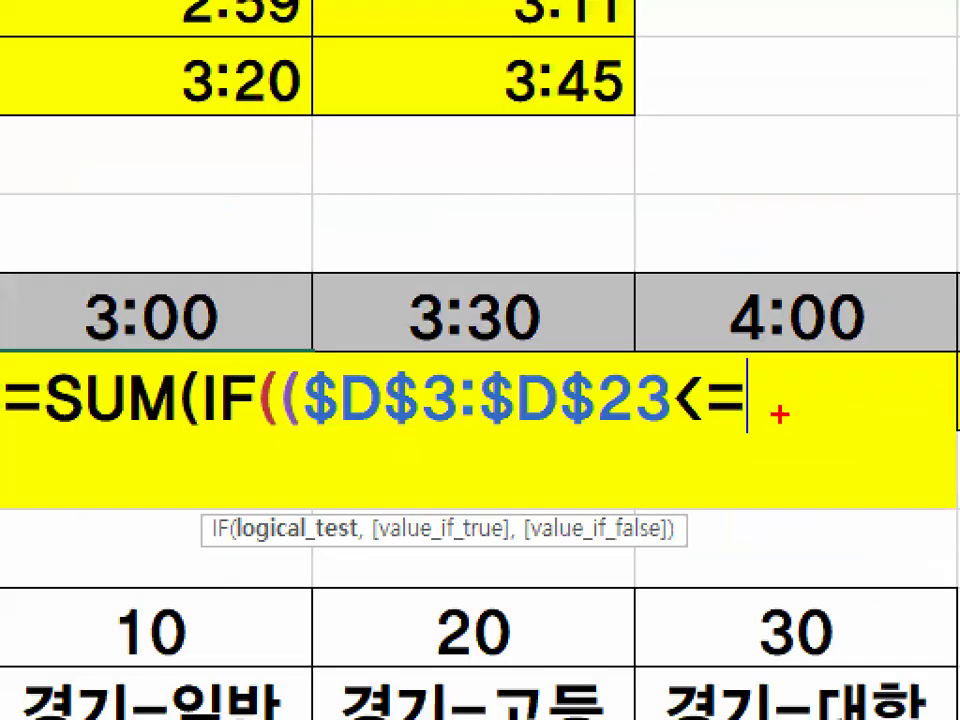
{"action": "mouse_move", "coordinate": [780, 422]}
{"action": "left_mouse_down"}
{"action": "mouse_move", "coordinate": [731, 418]}
{"action": "mouse_move", "coordinate": [778, 428]}
{"action": "left_mouse_up"}
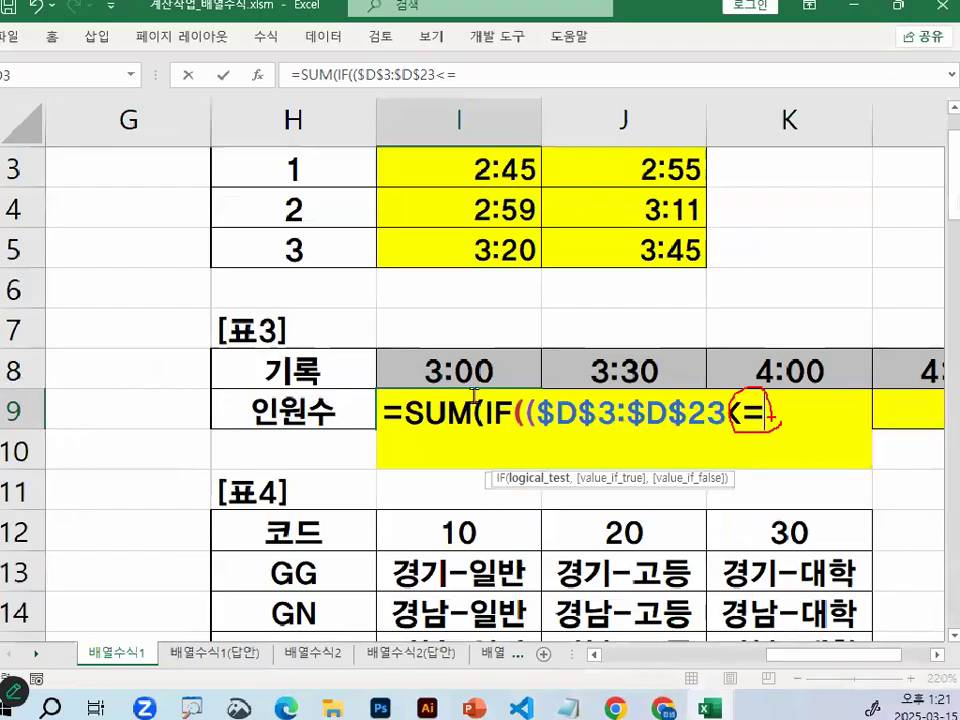
{"action": "left_click", "coordinate": [196, 337]}
{"action": "left_click_drag", "start_coordinate": [523, 368], "coordinate": [523, 374]}
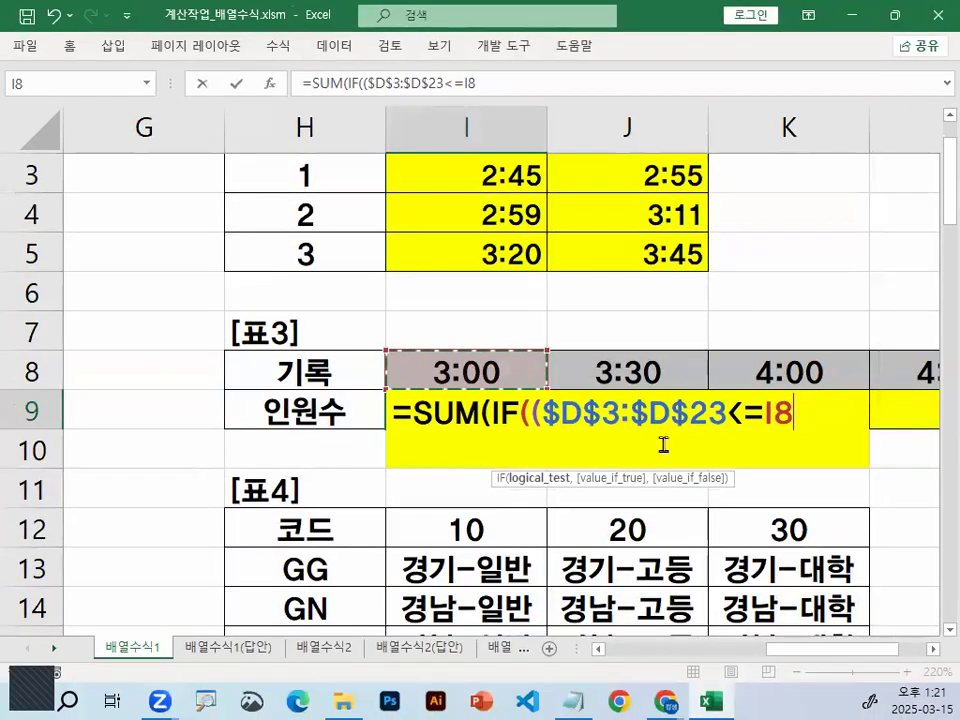
{"action": "type", "text": ")"}
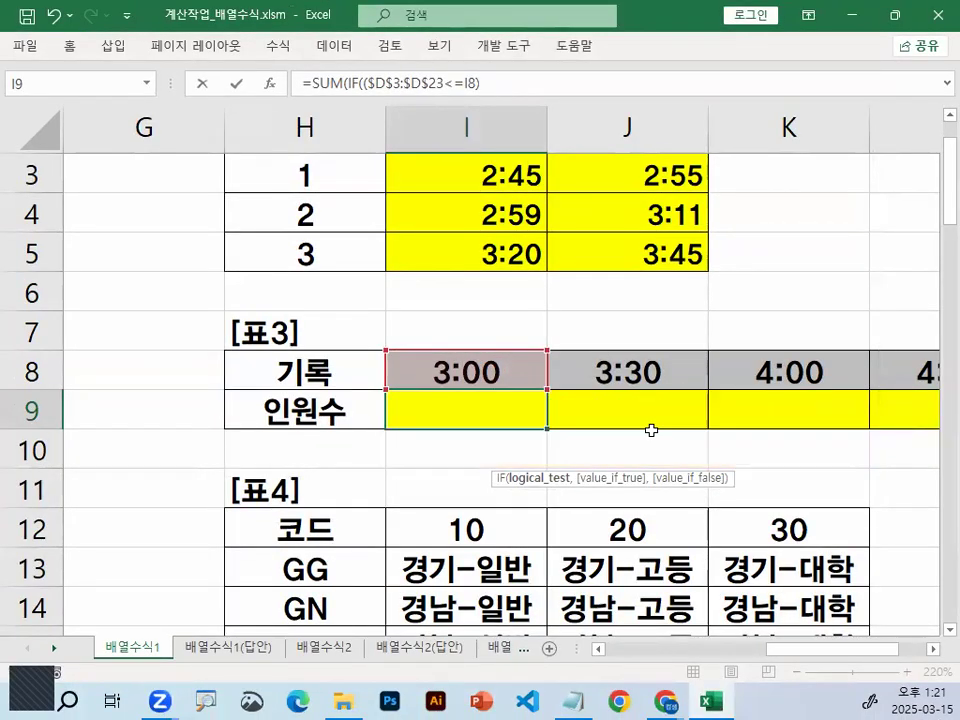
- Complete the I9 formula with ,1)) and enter it as an array formula
{"action": "scroll", "coordinate": [772, 328], "scroll_direction": "down", "scroll_amount": 1}
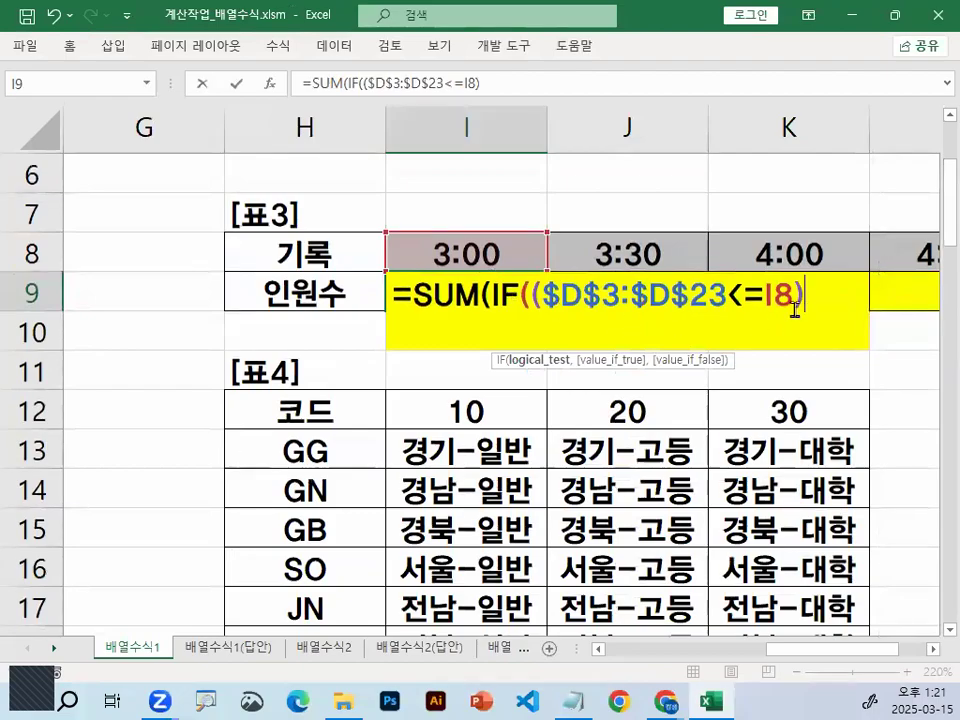
{"action": "type", "text": ",1"}
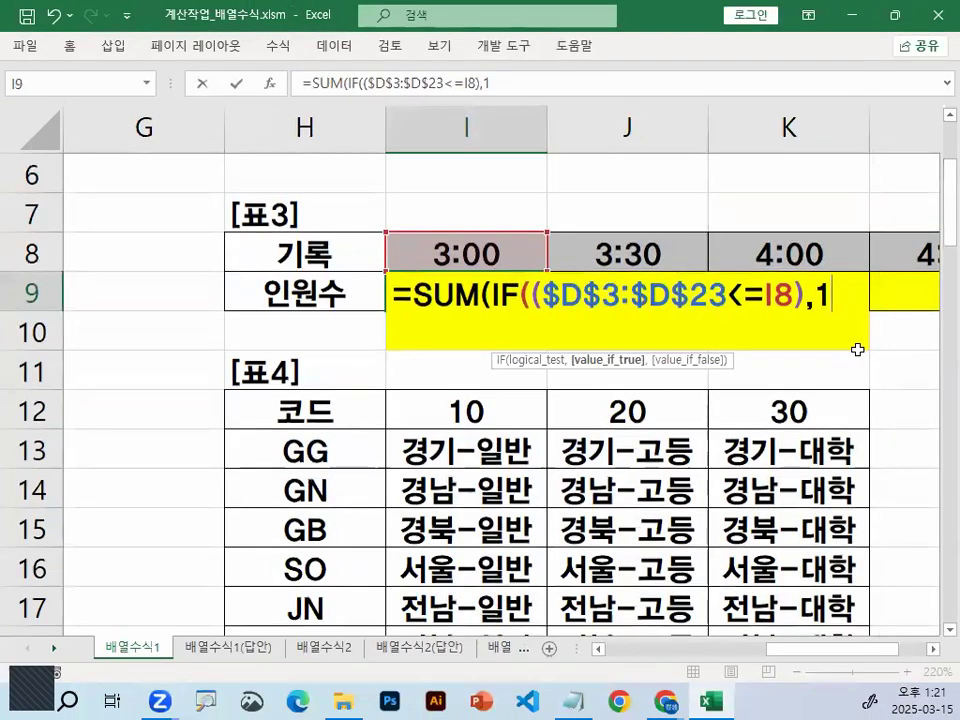
{"action": "type", "text": "))"}
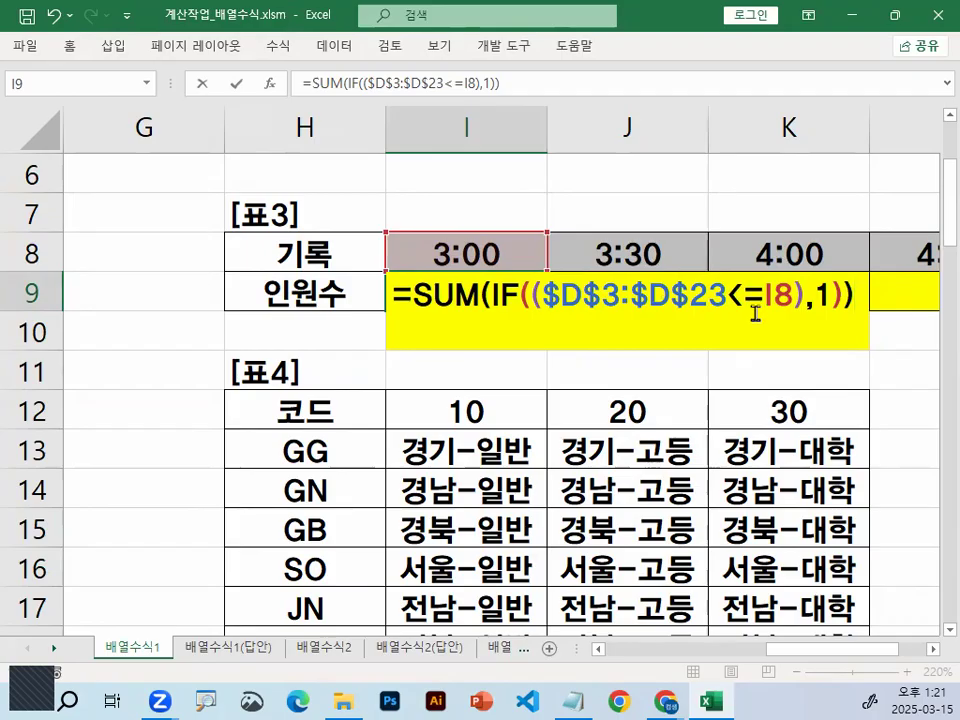
{"action": "key", "text": "ctrl+shift+Return"}
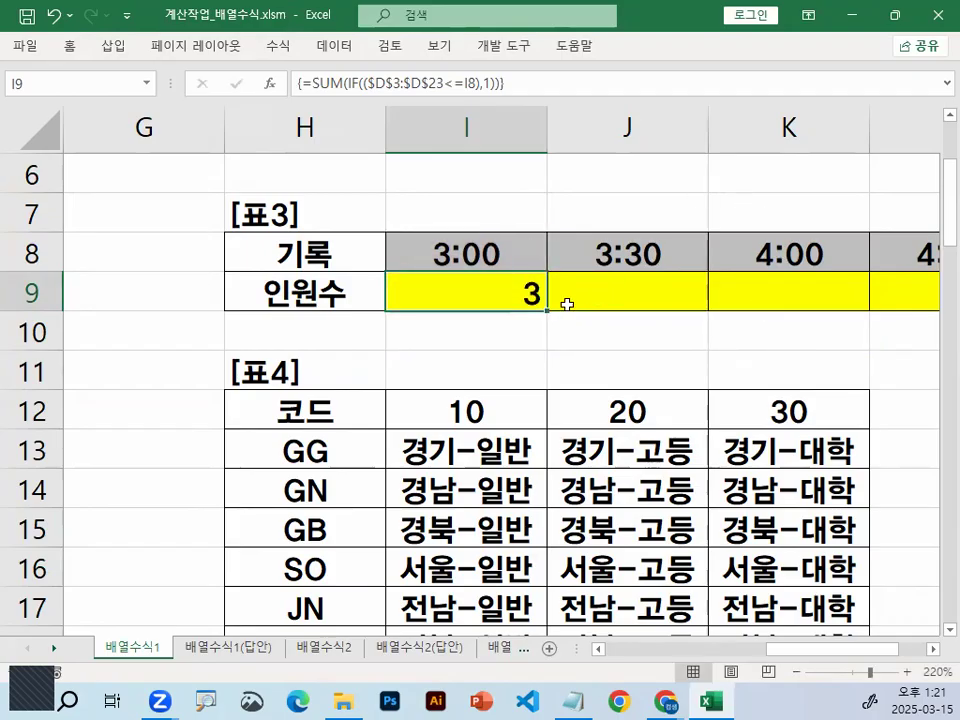
- Fill the I9 array formula across to L9 and check the formula in each filled 인원수 cell
{"action": "left_click_drag", "start_coordinate": [549, 313], "coordinate": [649, 316]}
{"action": "left_click", "coordinate": [185, 290]}
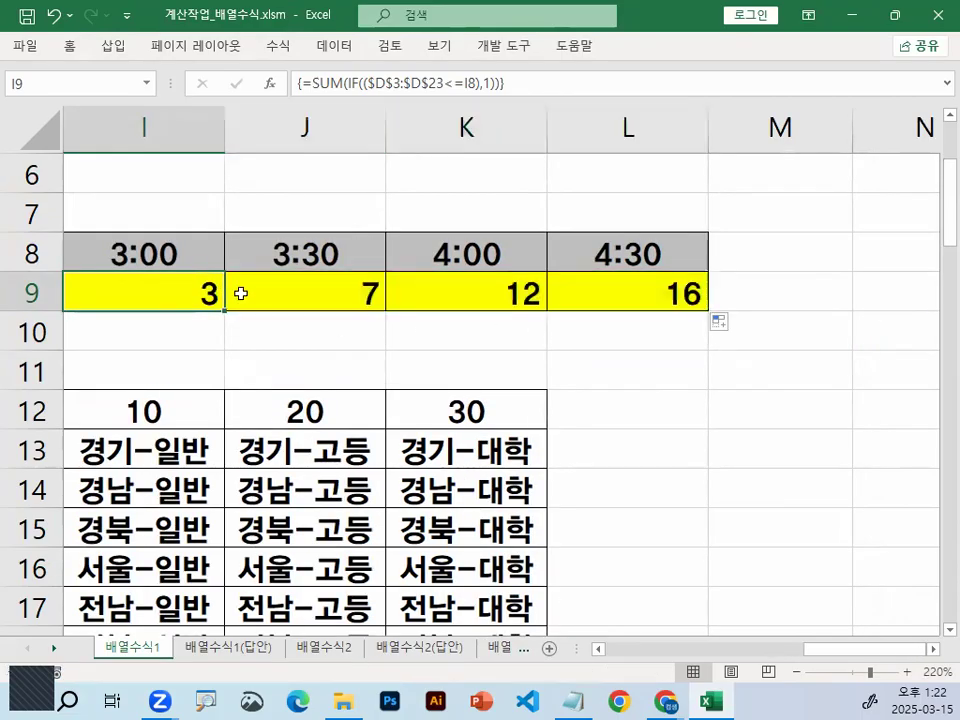
{"action": "left_click", "coordinate": [328, 294]}
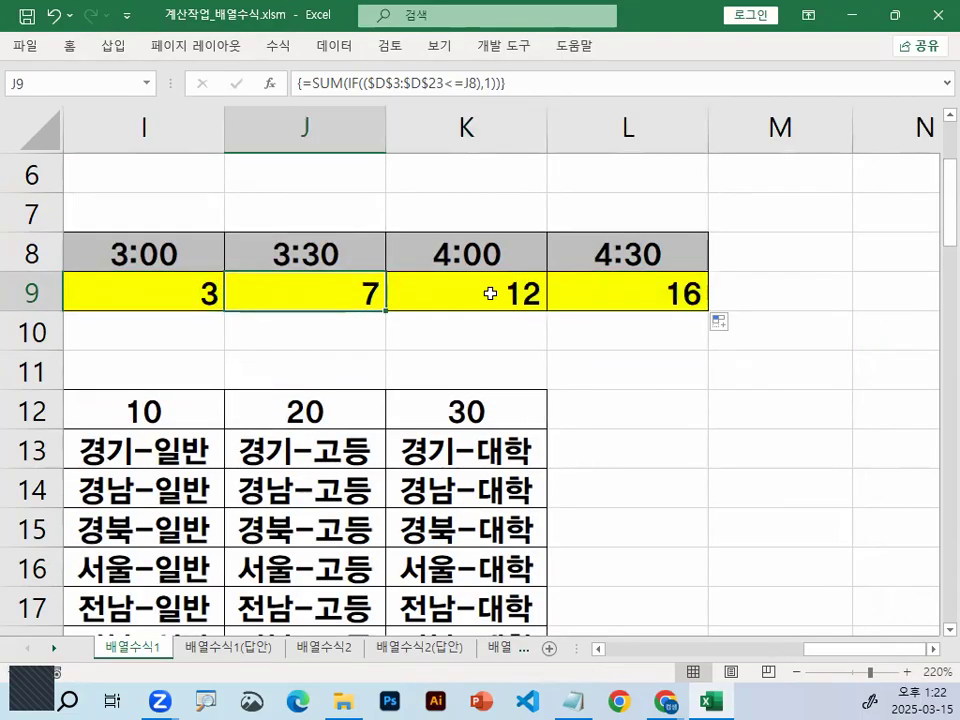
{"action": "left_click", "coordinate": [533, 291]}
{"action": "left_click", "coordinate": [662, 283]}
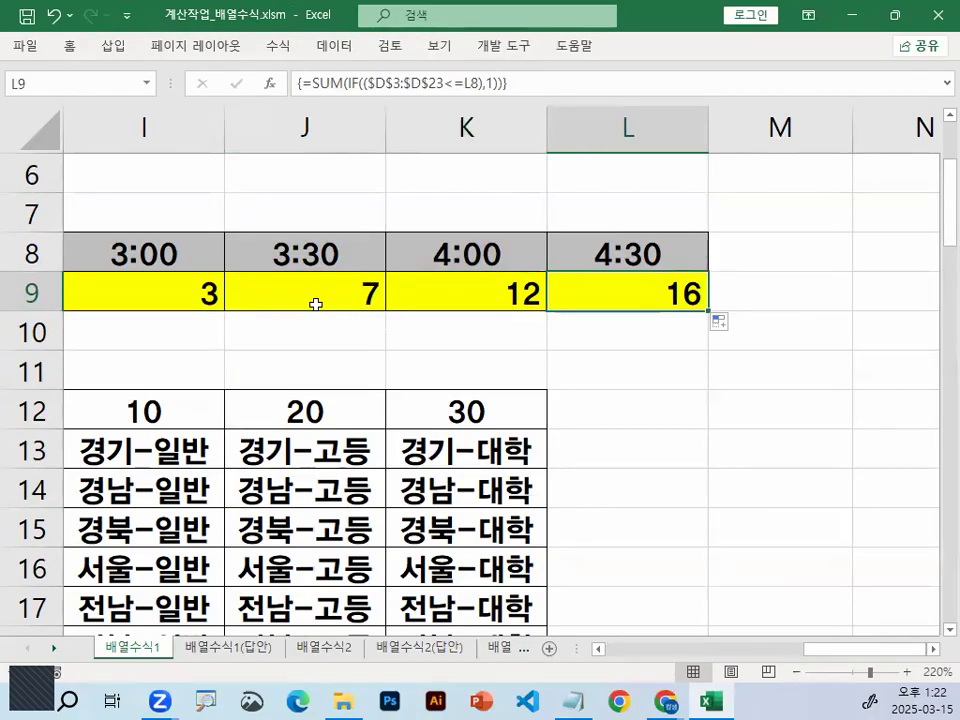
- Switch to the Notepad notes and add the formula =SUM(IF(($D$3:$D$23<=I8),1)) with a dashed separator line below it
{"action": "left_click", "coordinate": [573, 701]}
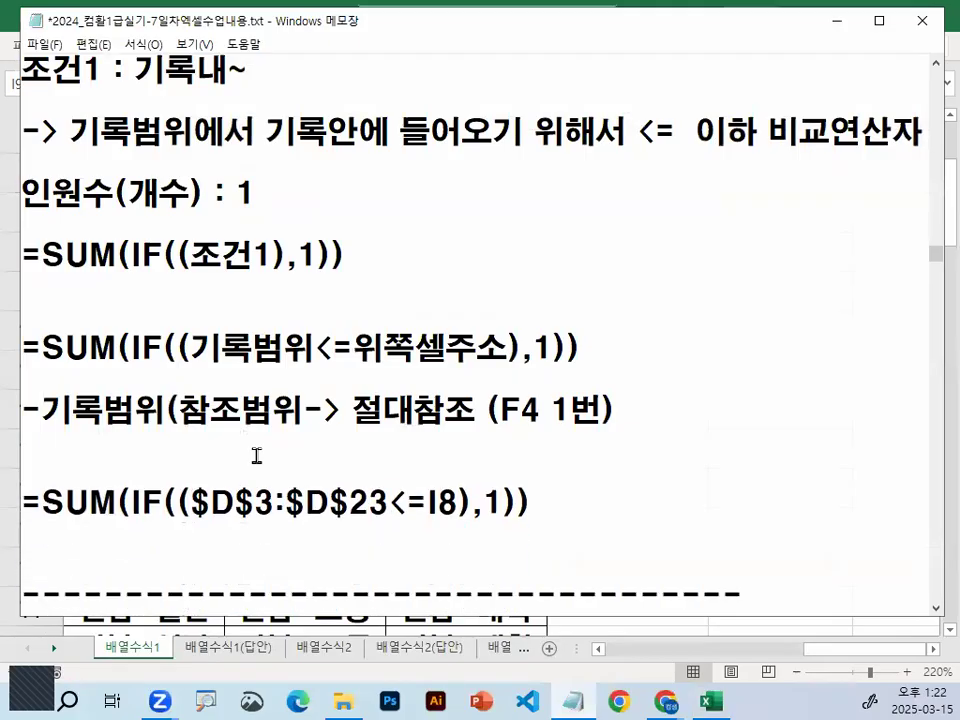
{"action": "key", "text": "Down"}
{"action": "key", "text": "Down"}
{"action": "key", "text": "Down"}
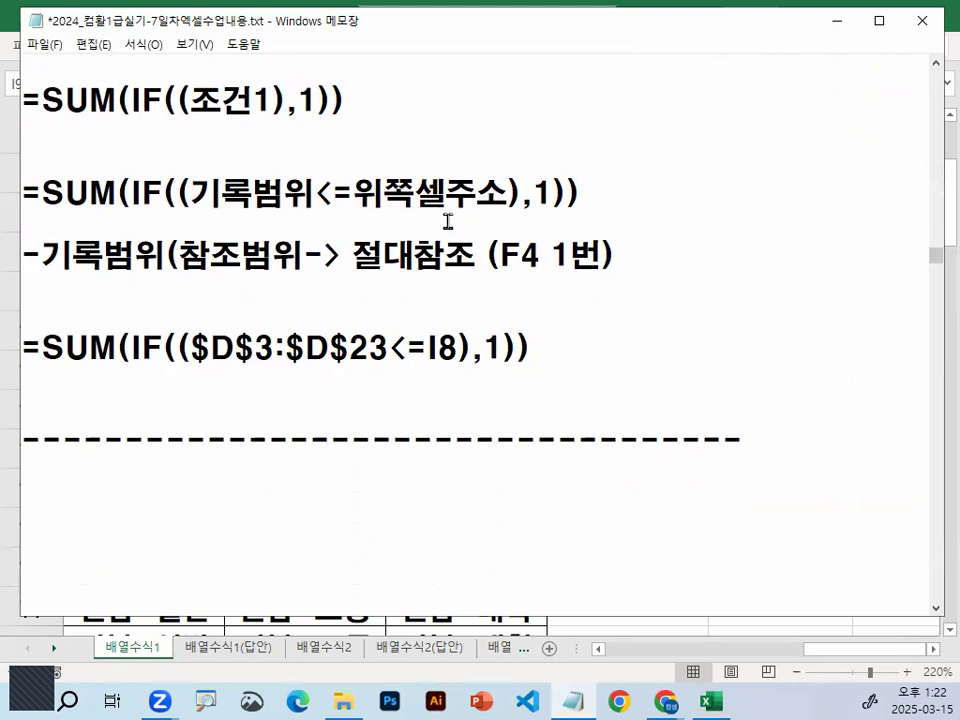
- Draw circles beside the 기록범위 formula and the cell-address formula, underline the latter and tick above its <= in temporary pen
{"action": "mouse_move", "coordinate": [715, 180]}
{"action": "left_mouse_down"}
{"action": "mouse_move", "coordinate": [713, 204]}
{"action": "mouse_move", "coordinate": [733, 200]}
{"action": "left_mouse_up"}
{"action": "left_click_drag", "start_coordinate": [5, 372], "coordinate": [638, 368]}
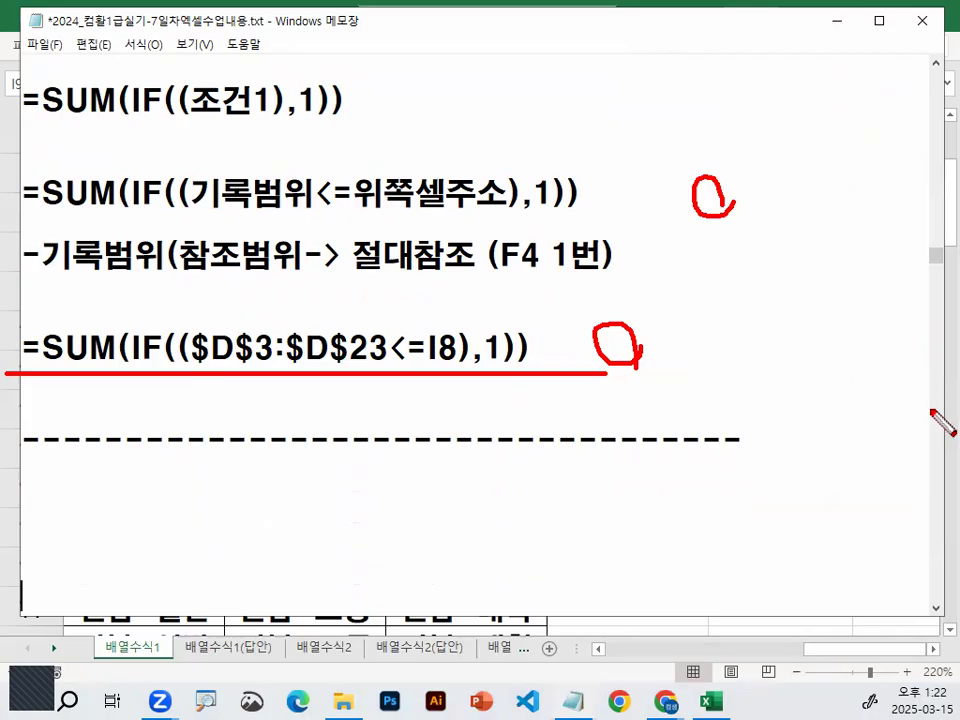
{"action": "mouse_move", "coordinate": [405, 287]}
{"action": "left_mouse_down"}
{"action": "mouse_move", "coordinate": [405, 318]}
{"action": "mouse_move", "coordinate": [523, 228]}
{"action": "left_mouse_up"}
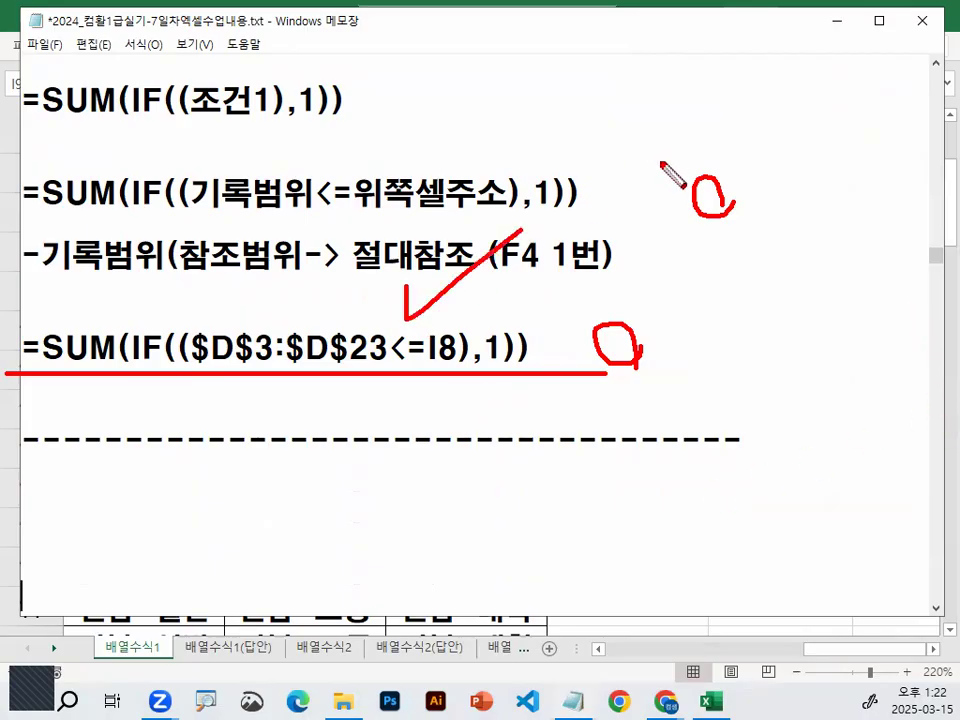
- Clear the pen marks, select <= in the cell-address formula, circle it and handwrite 내 and <= beside the formula in temporary pen
{"action": "key", "text": "Escape"}
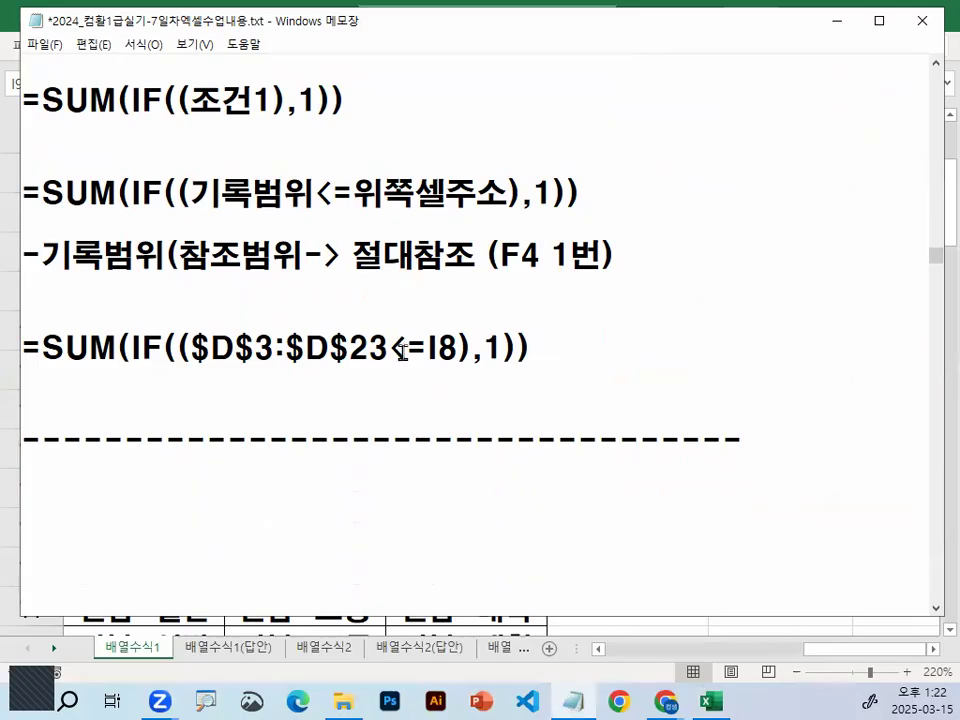
{"action": "mouse_move", "coordinate": [393, 350]}
{"action": "left_mouse_down"}
{"action": "mouse_move", "coordinate": [422, 350]}
{"action": "mouse_move", "coordinate": [446, 369]}
{"action": "mouse_move", "coordinate": [393, 347]}
{"action": "left_mouse_up"}
{"action": "key", "text": "ctrl+2"}
{"action": "mouse_move", "coordinate": [600, 306]}
{"action": "left_mouse_down"}
{"action": "mouse_move", "coordinate": [636, 309]}
{"action": "mouse_move", "coordinate": [669, 296]}
{"action": "mouse_move", "coordinate": [645, 381]}
{"action": "mouse_move", "coordinate": [612, 425]}
{"action": "mouse_move", "coordinate": [685, 398]}
{"action": "mouse_move", "coordinate": [700, 412]}
{"action": "left_mouse_up"}
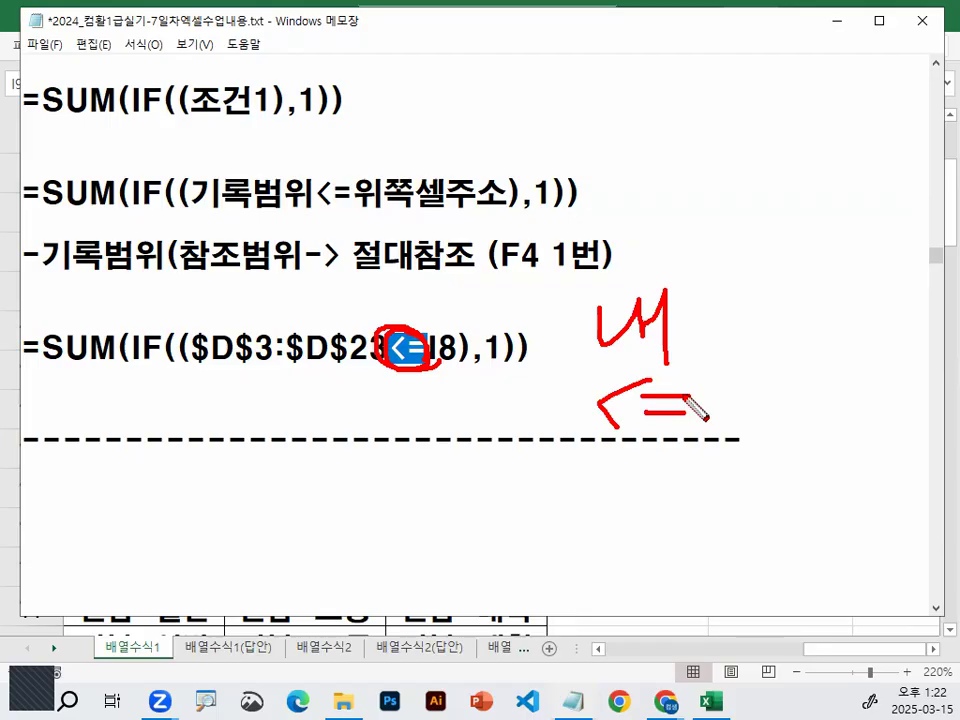
{"action": "key", "text": "Escape"}
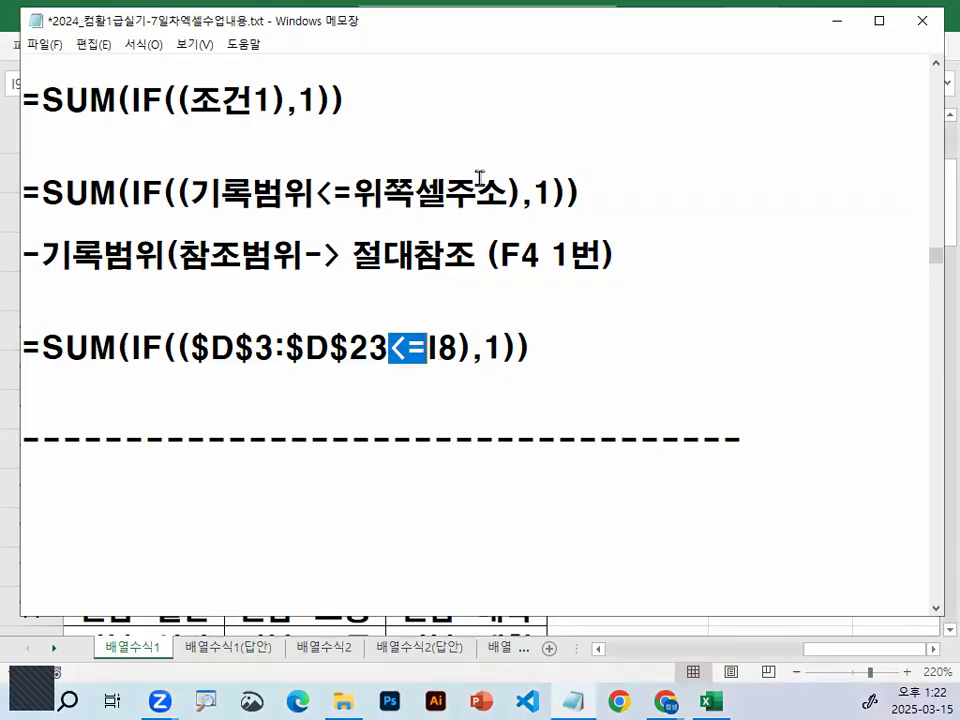
- Switch to the 배열수식2 sheet of the workbook and circle its sheet name in temporary pen
{"action": "left_click", "coordinate": [226, 653]}
{"action": "left_click", "coordinate": [328, 649]}
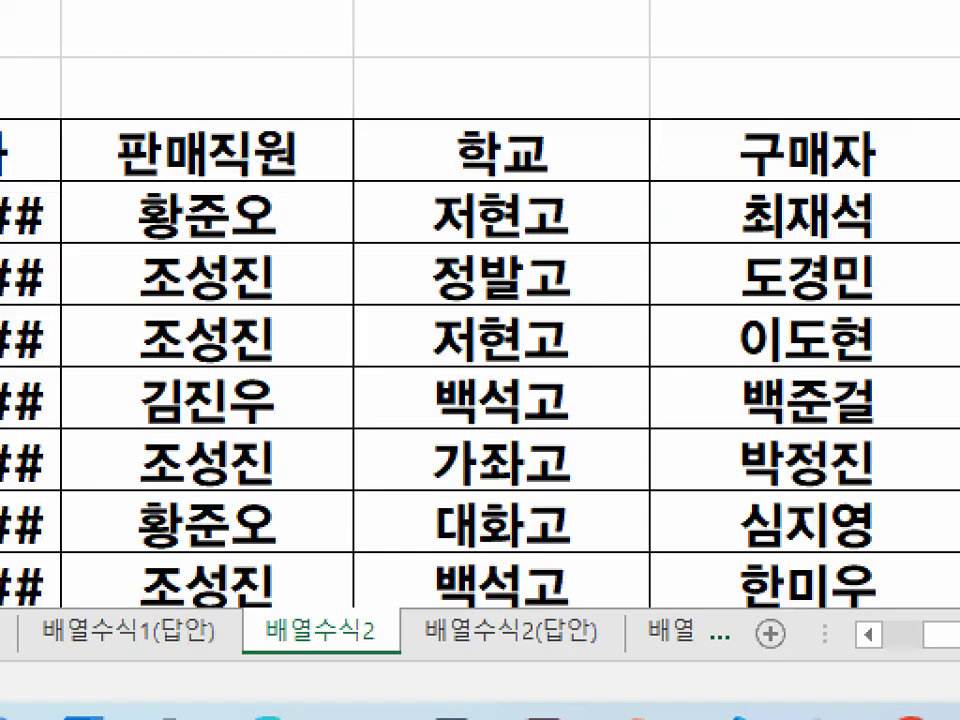
{"action": "left_click_drag", "start_coordinate": [415, 596], "coordinate": [426, 607]}
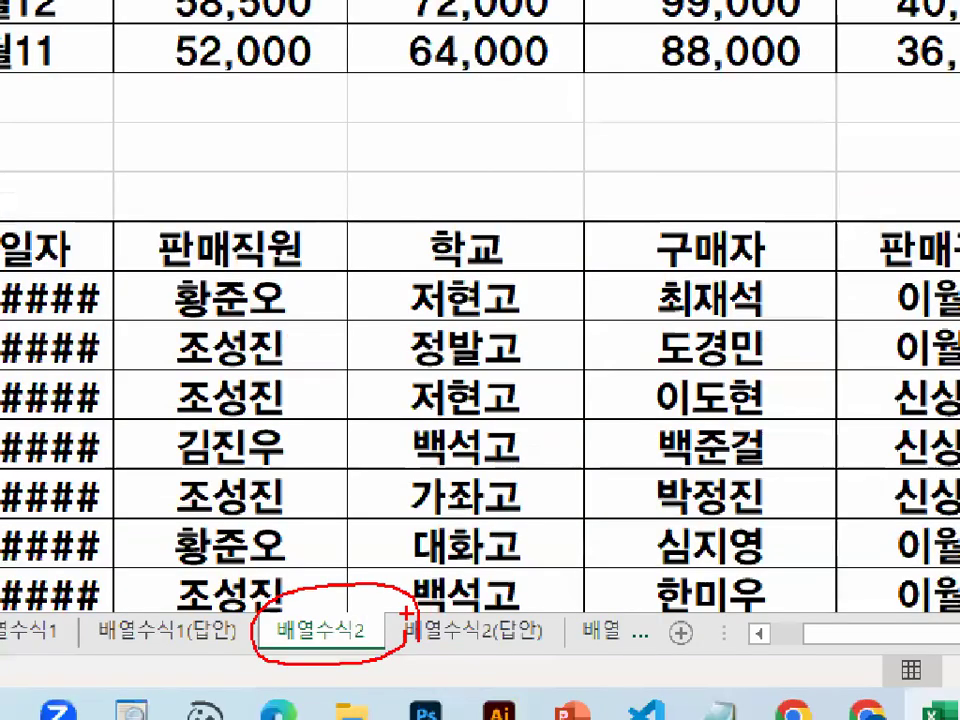
{"action": "key", "text": "Escape"}
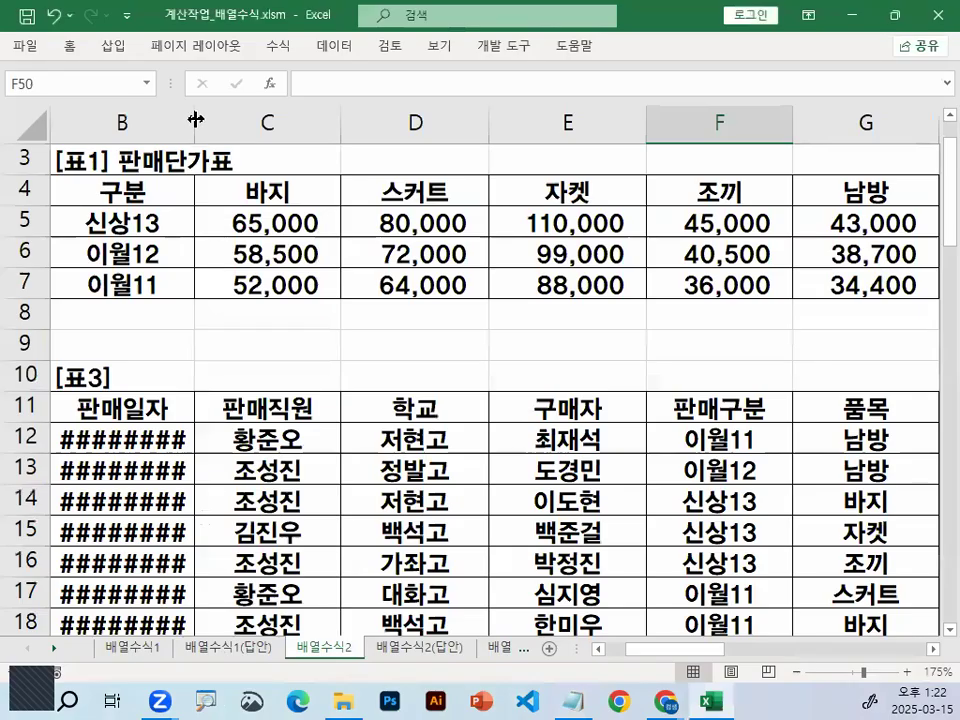
- Autofit column B on 배열수식2 to the width of the 판매일자 dates
{"action": "double_click", "coordinate": [196, 119]}
{"action": "left_click", "coordinate": [307, 407]}
{"action": "left_click", "coordinate": [308, 344]}
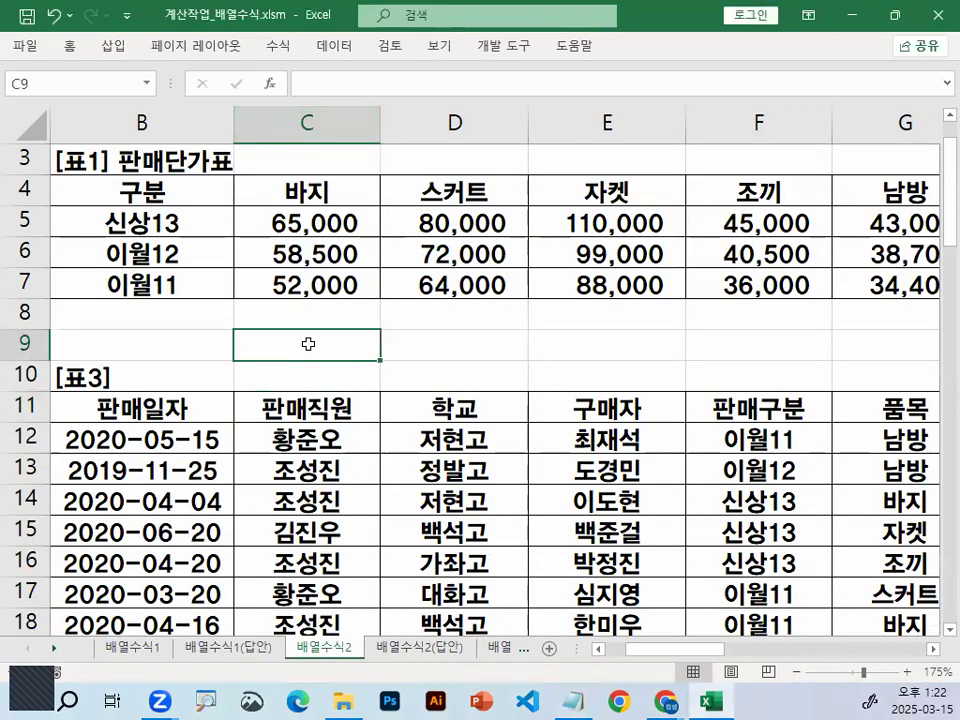
{"action": "left_click", "coordinate": [128, 349]}
{"action": "left_click", "coordinate": [302, 336]}
{"action": "left_click", "coordinate": [433, 346]}
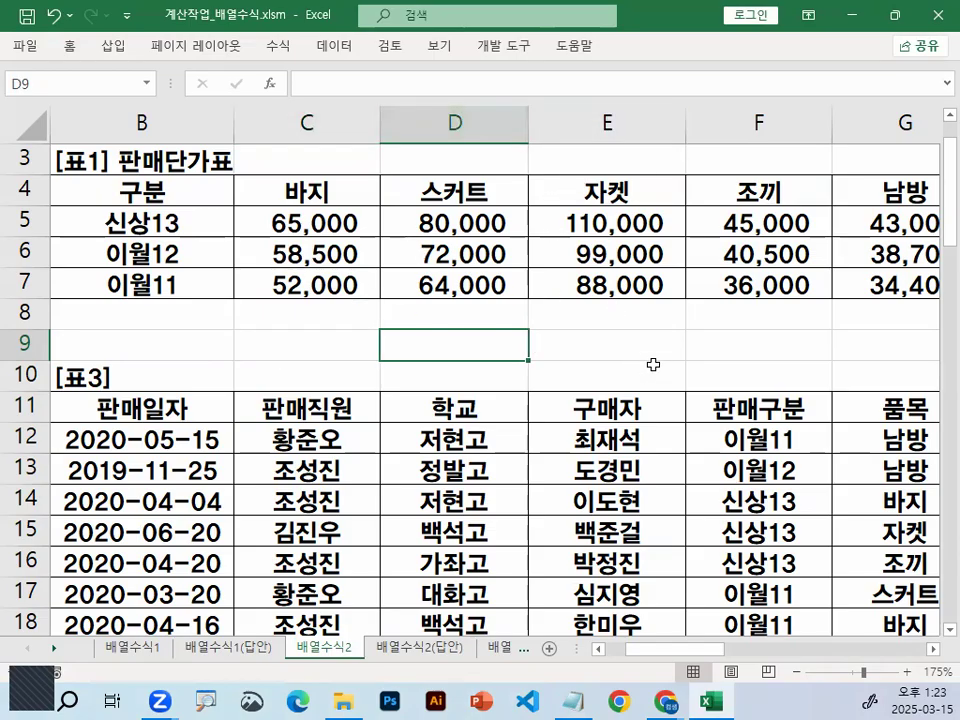
- Review the general array formula patterns in the Notepad notes, bracket them in temporary pen, clear the marks and return to Excel
{"action": "left_click", "coordinate": [590, 700]}
{"action": "scroll", "coordinate": [288, 262], "scroll_direction": "up", "scroll_amount": 7}
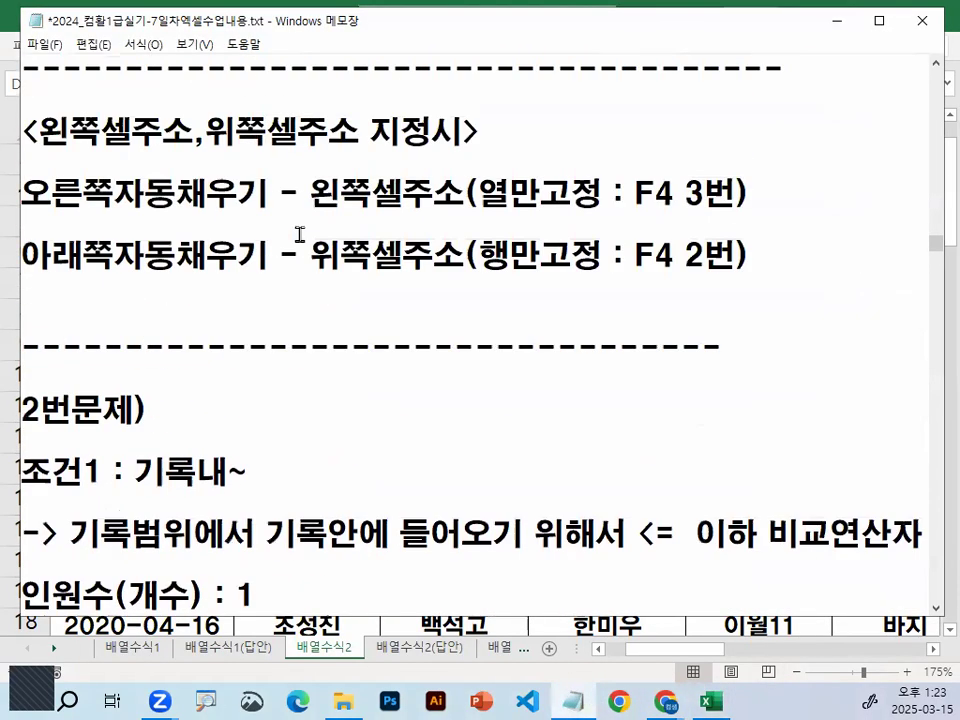
{"action": "scroll", "coordinate": [301, 227], "scroll_direction": "up", "scroll_amount": 10}
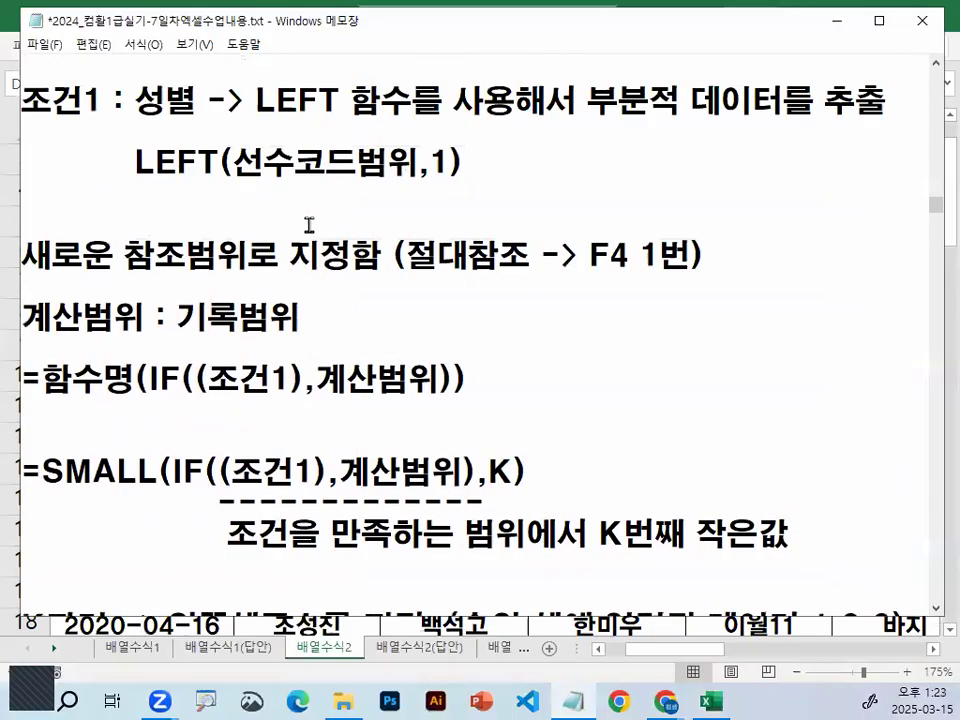
{"action": "scroll", "coordinate": [309, 226], "scroll_direction": "up", "scroll_amount": 10}
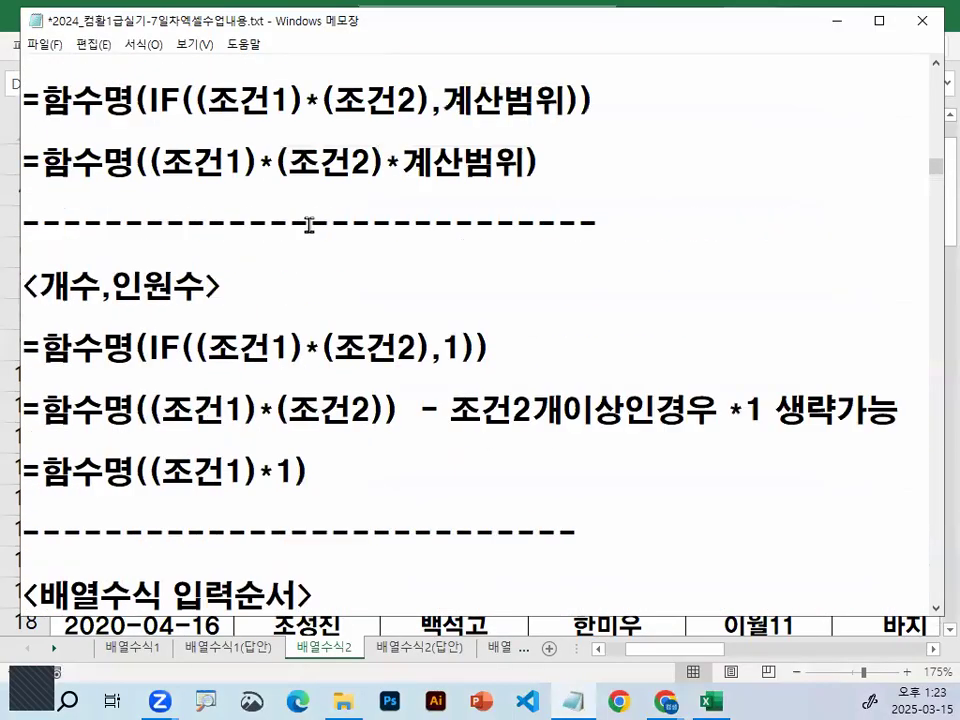
{"action": "scroll", "coordinate": [296, 270], "scroll_direction": "down", "scroll_amount": 1}
{"action": "mouse_move", "coordinate": [655, 56]}
{"action": "left_mouse_down"}
{"action": "mouse_move", "coordinate": [706, 102]}
{"action": "mouse_move", "coordinate": [763, 532]}
{"action": "left_mouse_up"}
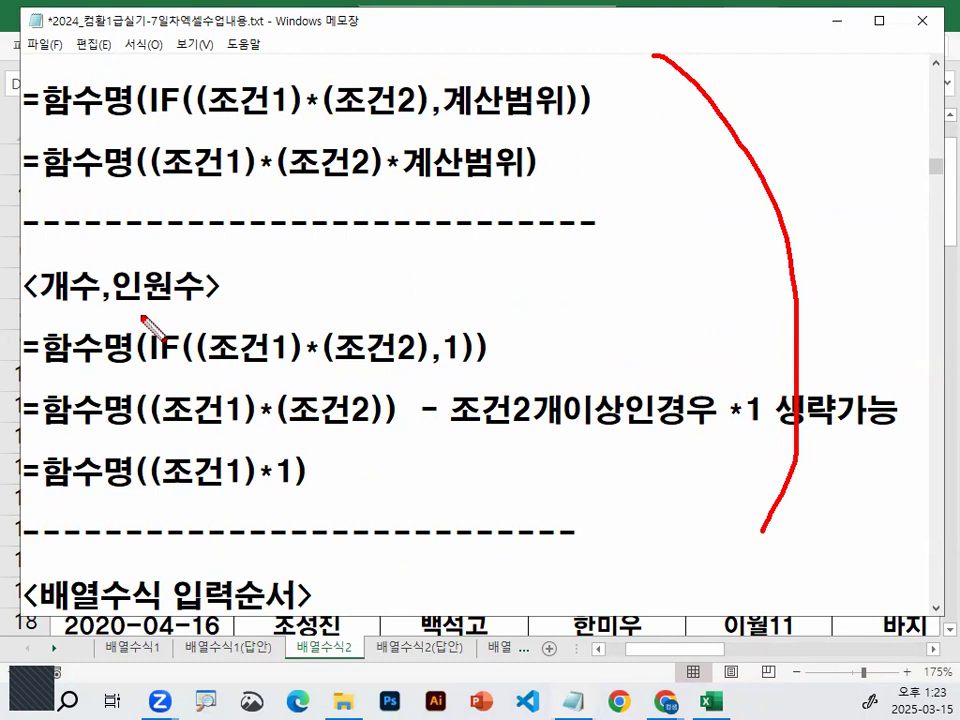
{"action": "mouse_move", "coordinate": [45, 48]}
{"action": "left_mouse_down"}
{"action": "mouse_move", "coordinate": [4, 246]}
{"action": "mouse_move", "coordinate": [12, 457]}
{"action": "left_mouse_up"}
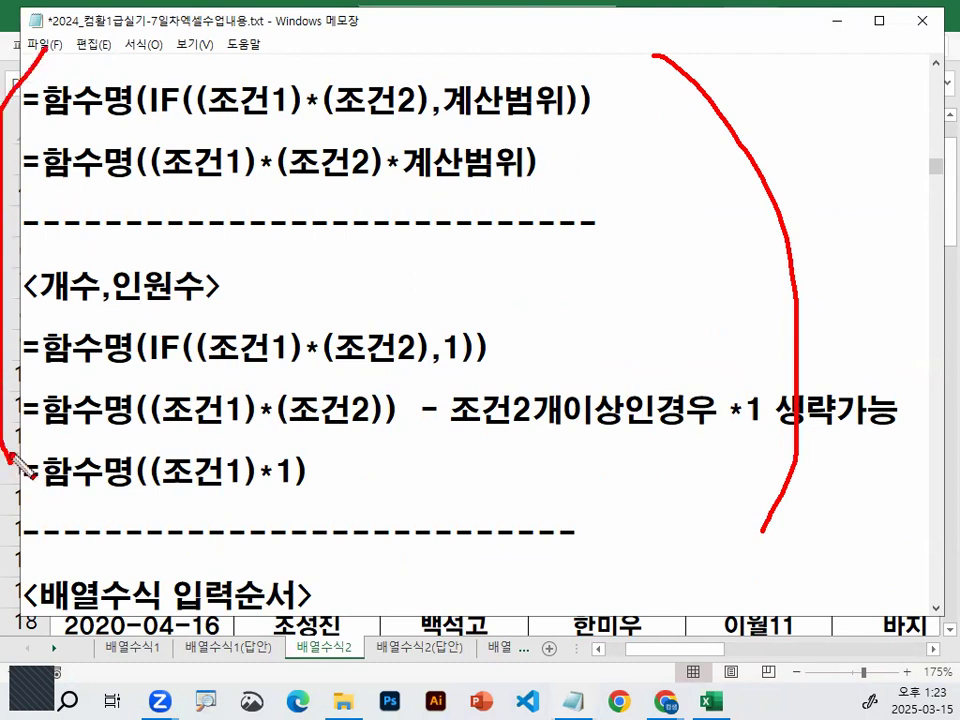
{"action": "mouse_move", "coordinate": [574, 242]}
{"action": "left_mouse_down"}
{"action": "mouse_move", "coordinate": [578, 280]}
{"action": "mouse_move", "coordinate": [625, 262]}
{"action": "mouse_move", "coordinate": [644, 320]}
{"action": "left_mouse_up"}
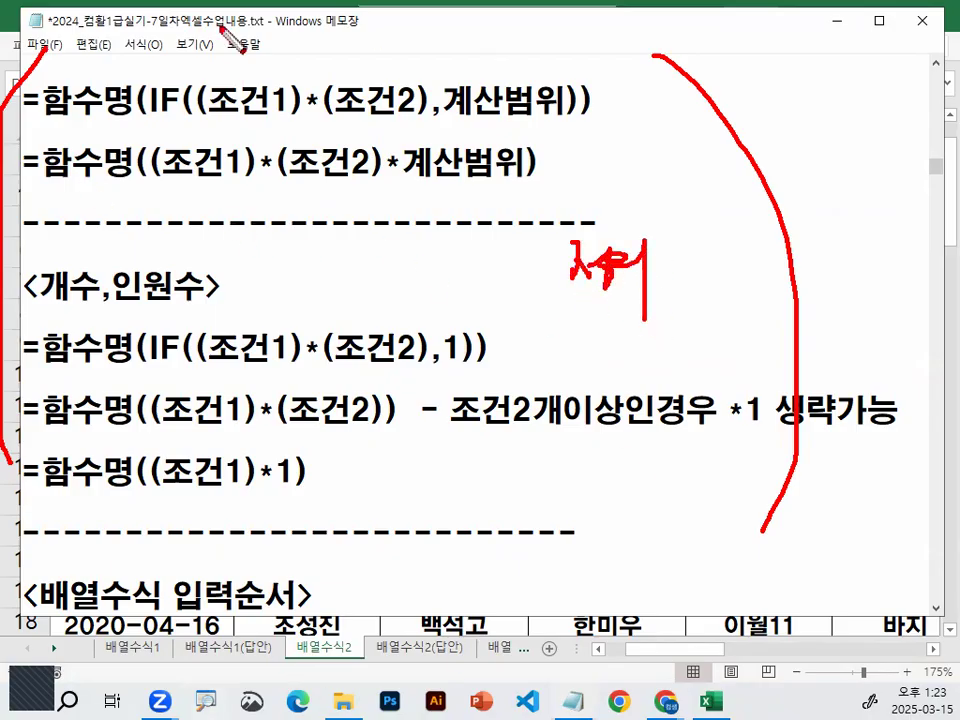
{"action": "key", "text": "Escape"}
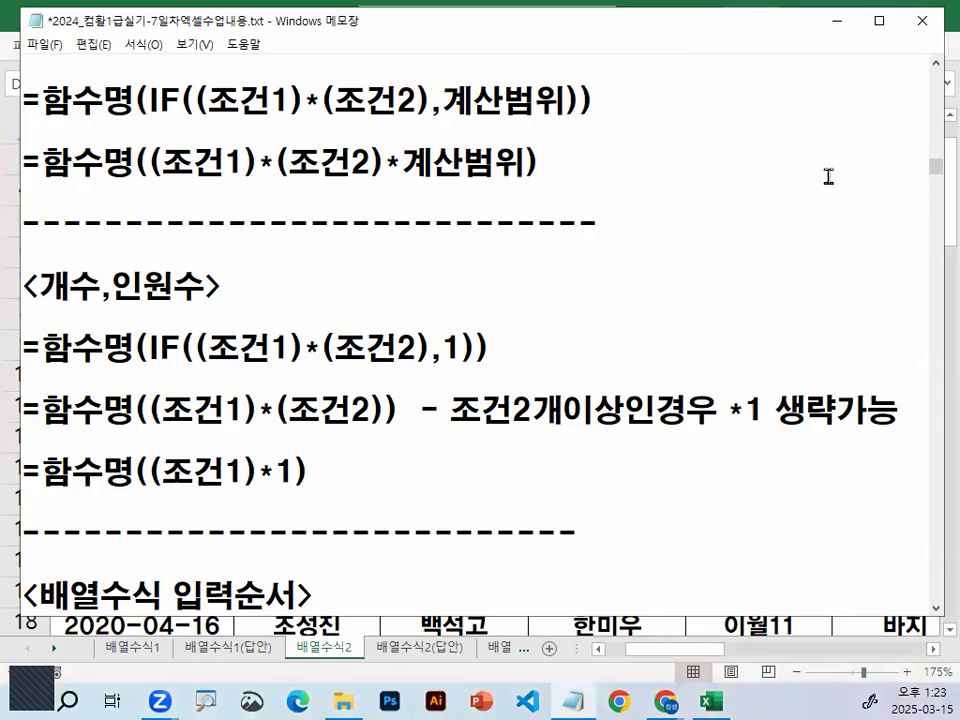
{"action": "left_click", "coordinate": [836, 20]}
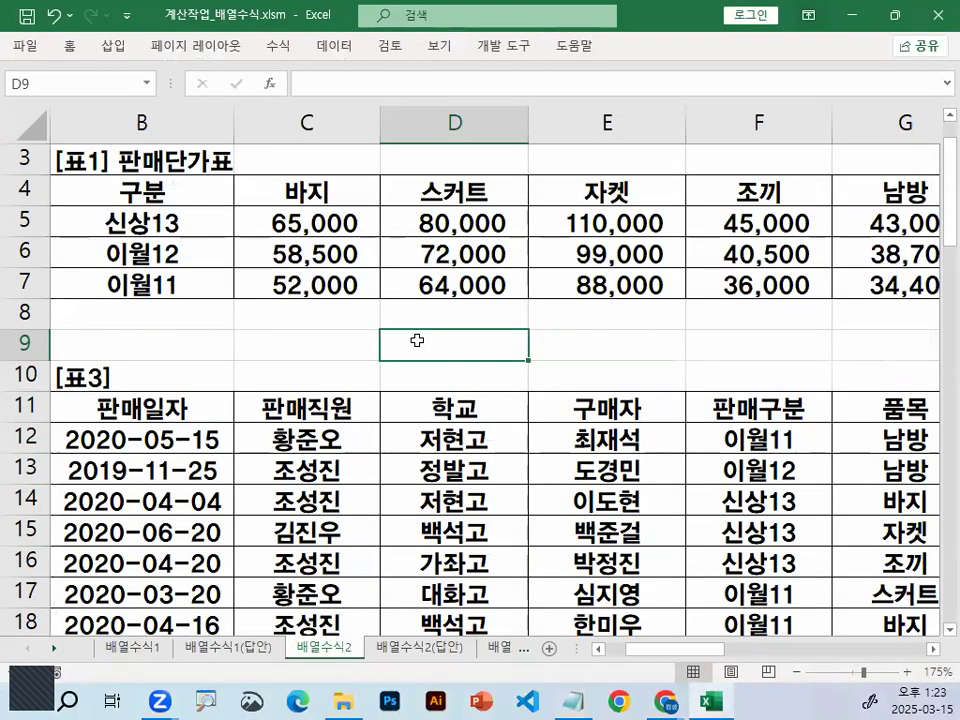
- Loop around the 표3 sales records in temporary pen and clear the marks
{"action": "left_click", "coordinate": [147, 467]}
{"action": "scroll", "coordinate": [200, 460], "scroll_direction": "down", "scroll_amount": 2}
{"action": "key", "text": "ctrl+2"}
{"action": "left_click_drag", "start_coordinate": [805, 462], "coordinate": [407, 208]}
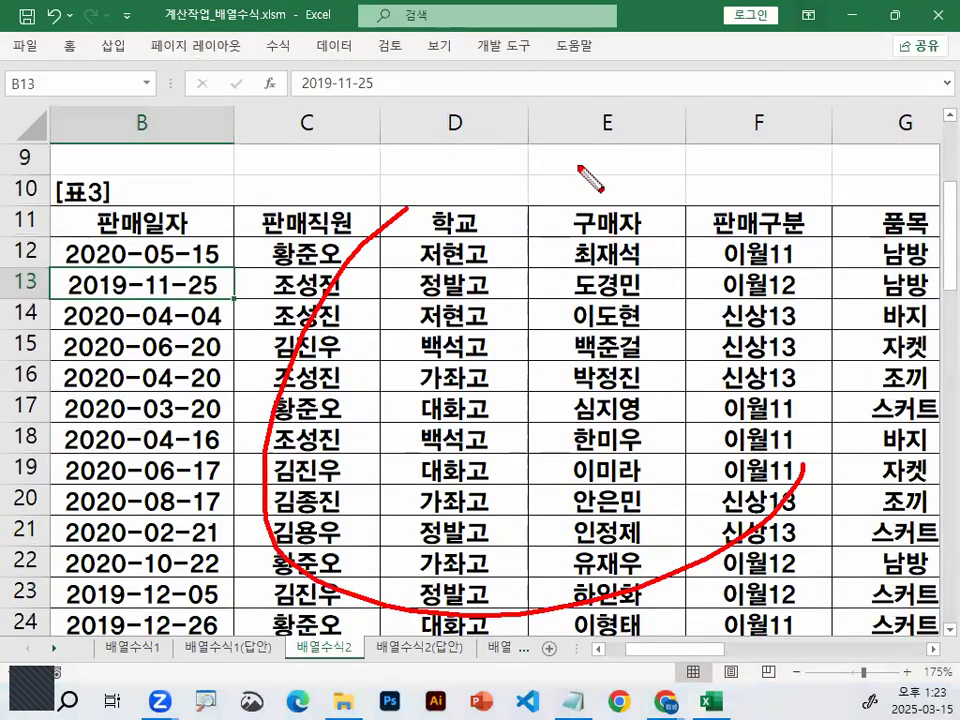
{"action": "left_click_drag", "start_coordinate": [590, 178], "coordinate": [789, 294]}
{"action": "key", "text": "Escape"}
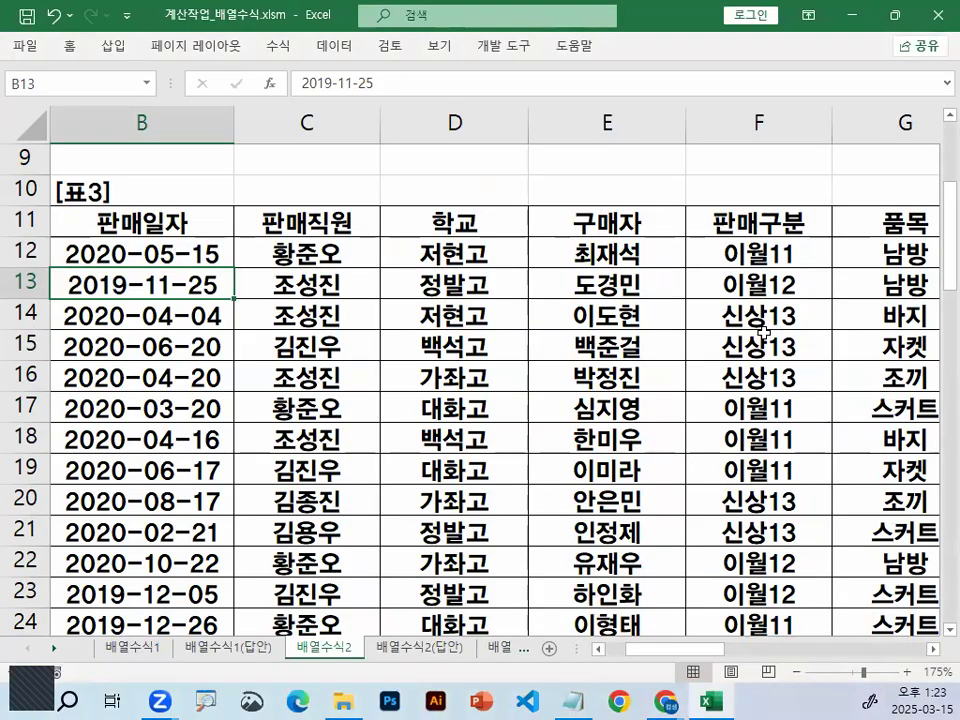
- Examine the remaining 표3 rows and columns, the 표4 수선일 and 표5 공휴일 tables, and the yellow answer cells
{"action": "scroll", "coordinate": [763, 332], "scroll_direction": "down", "scroll_amount": 2}
{"action": "scroll", "coordinate": [840, 386], "scroll_direction": "up", "scroll_amount": 1}
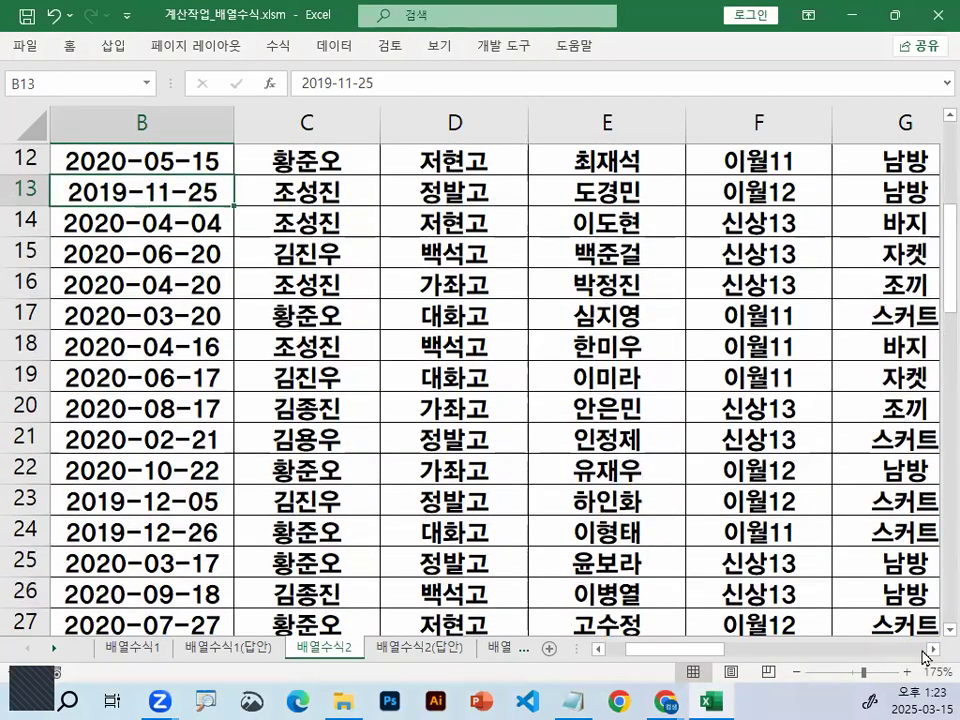
{"action": "scroll", "coordinate": [930, 650], "scroll_direction": "right", "scroll_amount": 5}
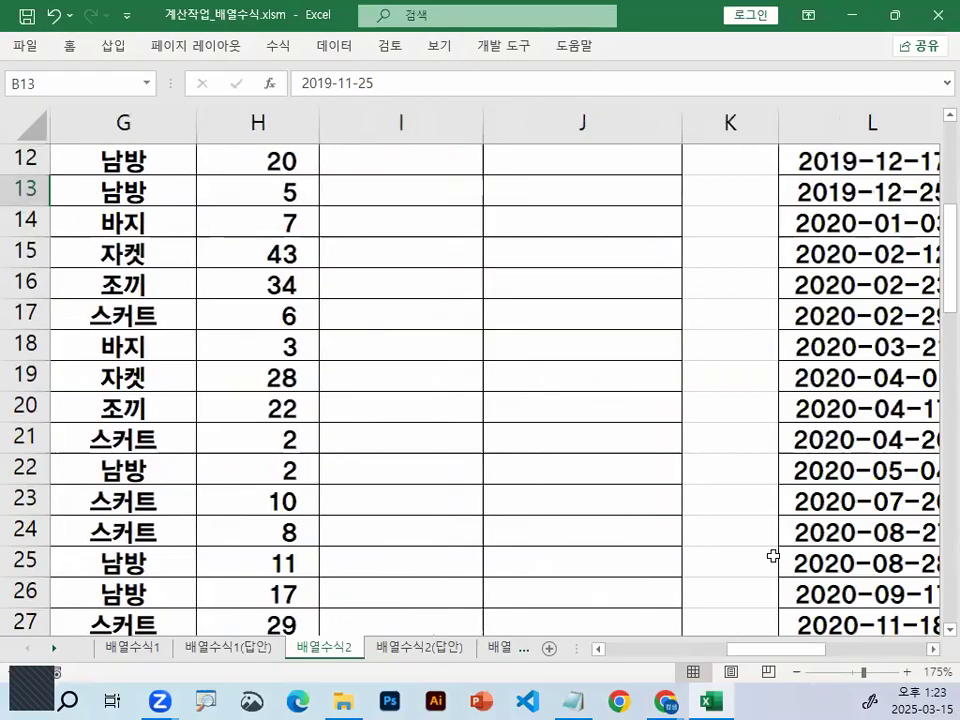
{"action": "left_click_drag", "start_coordinate": [816, 650], "coordinate": [742, 654]}
{"action": "scroll", "coordinate": [274, 414], "scroll_direction": "down", "scroll_amount": 2}
{"action": "scroll", "coordinate": [274, 414], "scroll_direction": "down", "scroll_amount": 5}
{"action": "scroll", "coordinate": [274, 414], "scroll_direction": "up", "scroll_amount": 3}
{"action": "left_click_drag", "start_coordinate": [838, 648], "coordinate": [885, 648]}
{"action": "scroll", "coordinate": [716, 553], "scroll_direction": "up", "scroll_amount": 7}
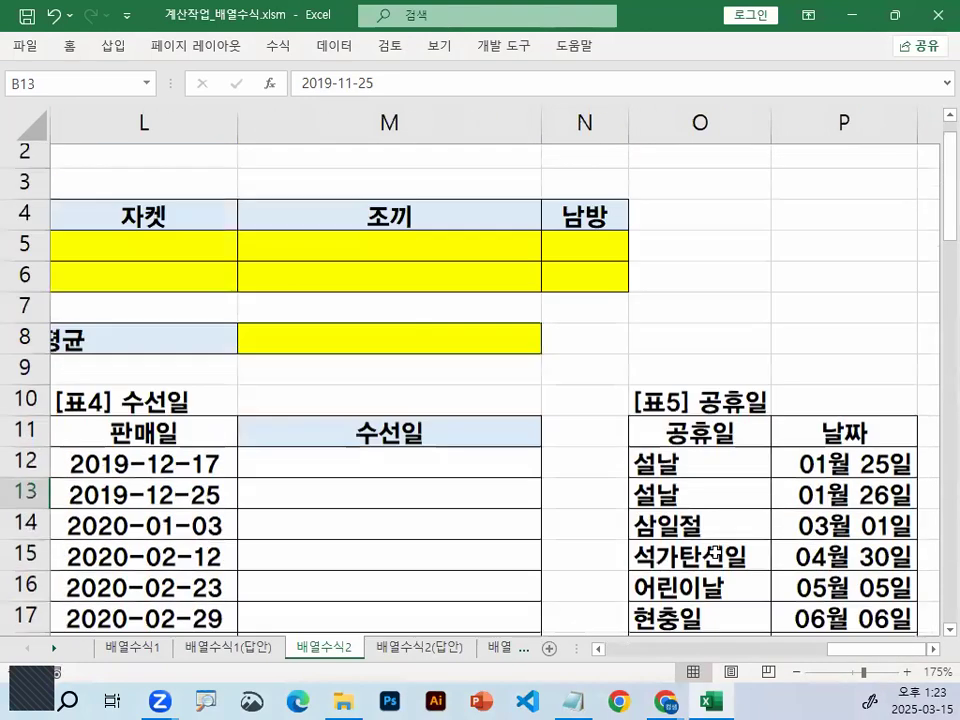
{"action": "scroll", "coordinate": [716, 553], "scroll_direction": "up", "scroll_amount": 1}
- Select J5 in 표2 판매건수, circle and tick the 바지 and 스커트 answer cells in temporary pen, and clear the marks
{"action": "left_click_drag", "start_coordinate": [862, 649], "coordinate": [806, 656]}
{"action": "left_click", "coordinate": [636, 276]}
{"action": "mouse_move", "coordinate": [795, 240]}
{"action": "left_mouse_down"}
{"action": "mouse_move", "coordinate": [765, 338]}
{"action": "mouse_move", "coordinate": [789, 316]}
{"action": "left_mouse_up"}
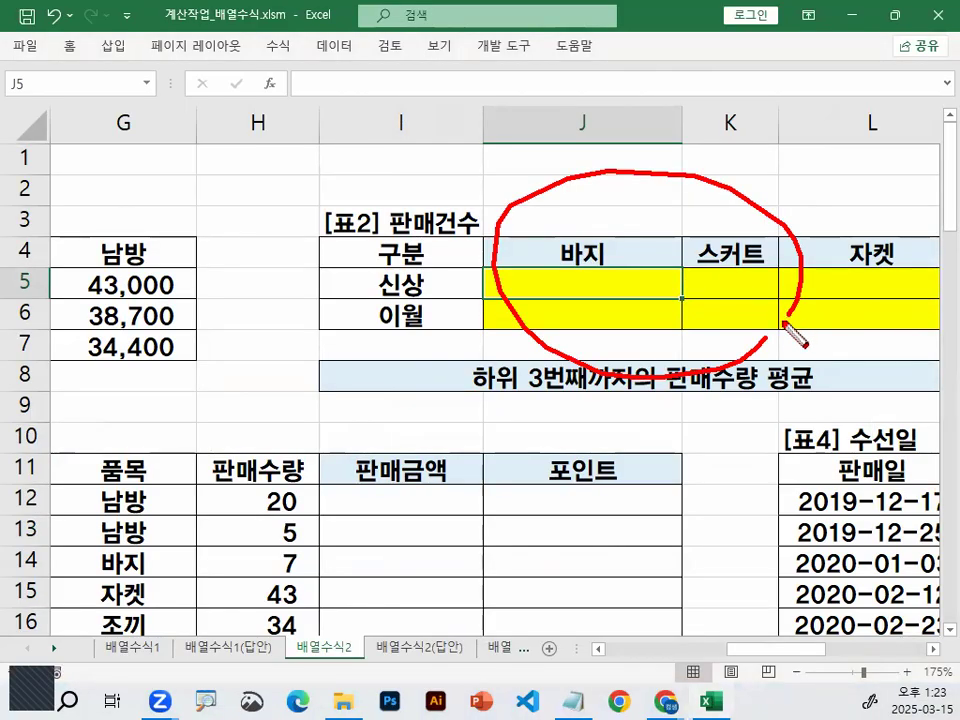
{"action": "left_click_drag", "start_coordinate": [738, 310], "coordinate": [764, 299]}
{"action": "left_click_drag", "start_coordinate": [601, 262], "coordinate": [634, 254]}
{"action": "left_click_drag", "start_coordinate": [615, 297], "coordinate": [659, 296]}
{"action": "left_click_drag", "start_coordinate": [705, 265], "coordinate": [724, 273]}
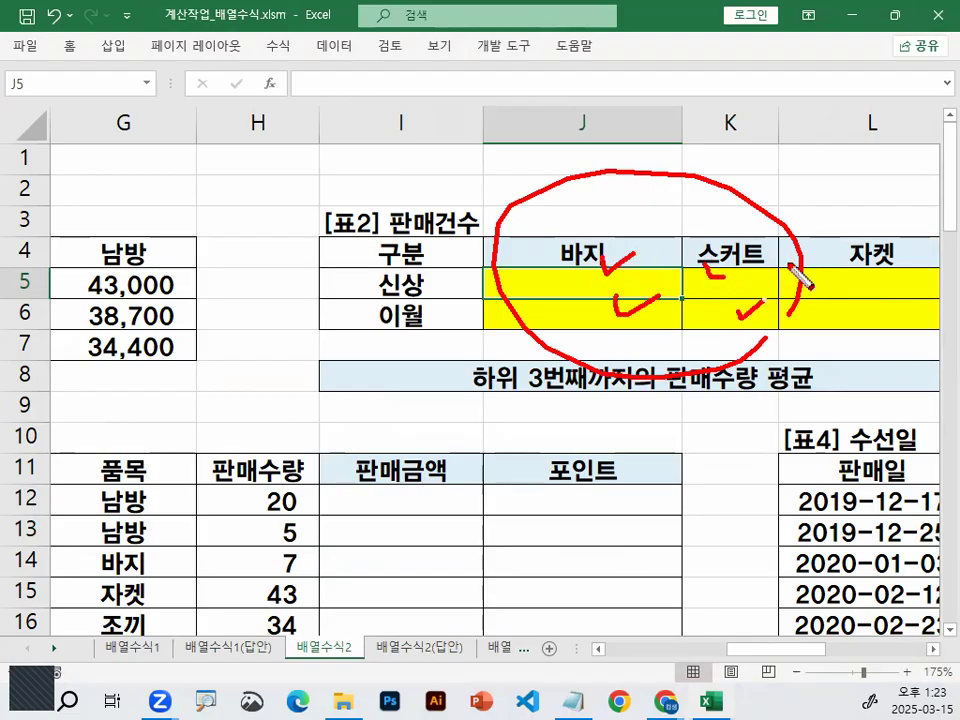
{"action": "key", "text": "Escape"}
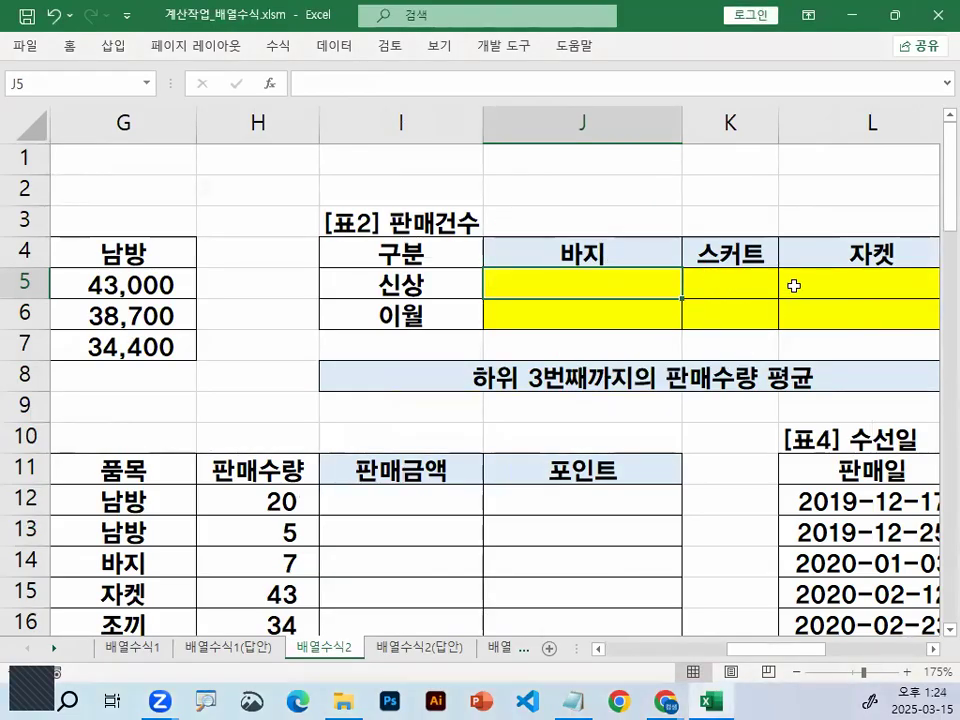
- Review the [표1] 판매단가표 prices and the [표3] sales records on the 배열수식2 sheet
{"action": "left_click_drag", "start_coordinate": [793, 647], "coordinate": [671, 648]}
{"action": "mouse_move", "coordinate": [362, 480]}
{"action": "left_mouse_down"}
{"action": "mouse_move", "coordinate": [665, 610]}
{"action": "mouse_move", "coordinate": [642, 650]}
{"action": "left_mouse_up"}
{"action": "left_click_drag", "start_coordinate": [472, 428], "coordinate": [580, 425]}
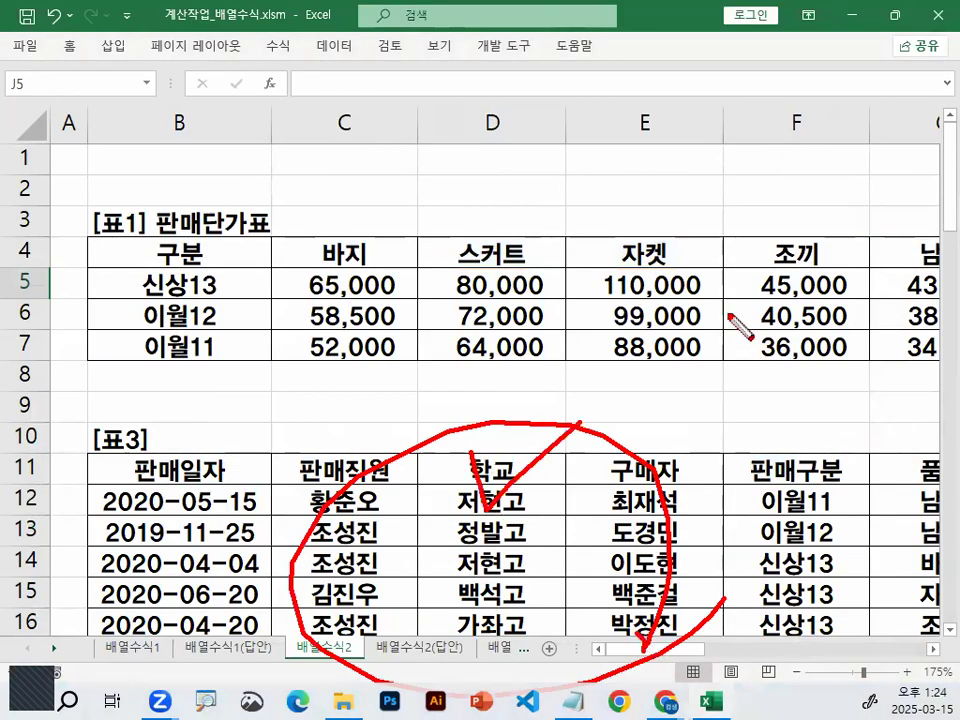
{"action": "left_click_drag", "start_coordinate": [686, 369], "coordinate": [680, 372]}
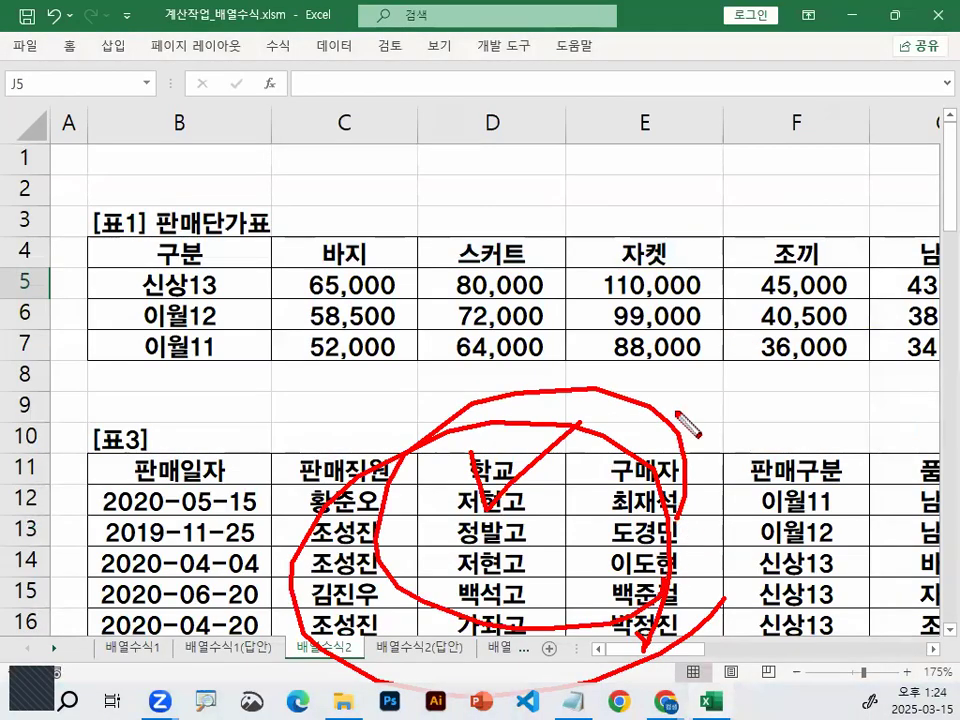
{"action": "key", "text": "Escape"}
{"action": "scroll", "coordinate": [627, 407], "scroll_direction": "right", "scroll_amount": 5}
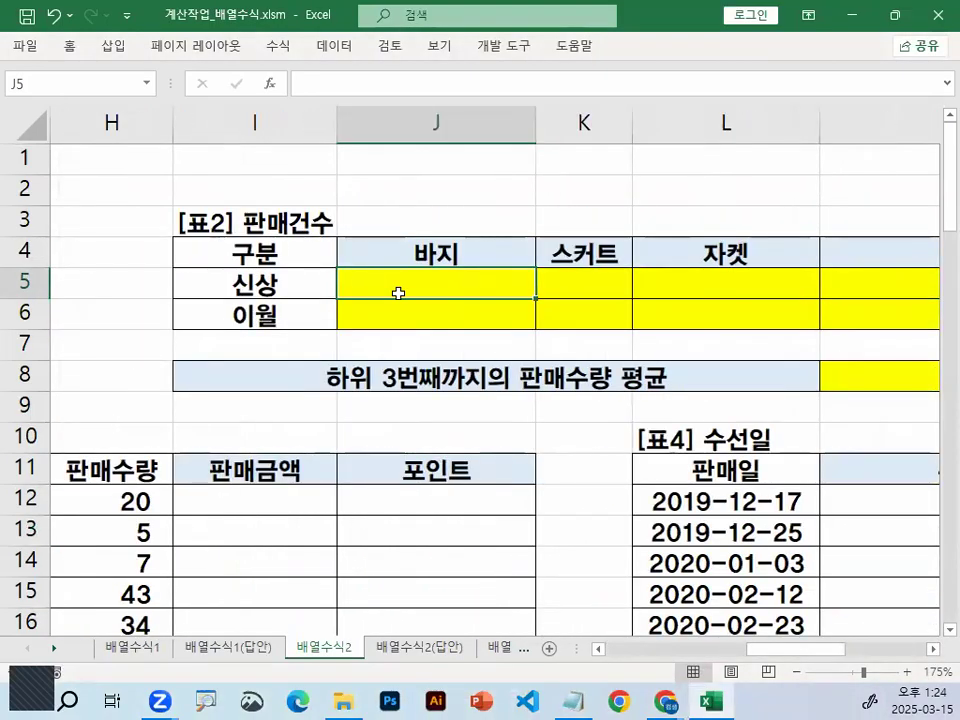
- Examine the 신상 row label and the 바지 column header of [표2] 판매건수 as the two per-group conditions
{"action": "key", "text": "ctrl+2"}
{"action": "mouse_move", "coordinate": [258, 270]}
{"action": "left_mouse_down"}
{"action": "mouse_move", "coordinate": [232, 283]}
{"action": "mouse_move", "coordinate": [268, 268]}
{"action": "mouse_move", "coordinate": [282, 290]}
{"action": "left_mouse_up"}
{"action": "mouse_move", "coordinate": [404, 262]}
{"action": "left_mouse_down"}
{"action": "mouse_move", "coordinate": [436, 234]}
{"action": "mouse_move", "coordinate": [458, 266]}
{"action": "left_mouse_up"}
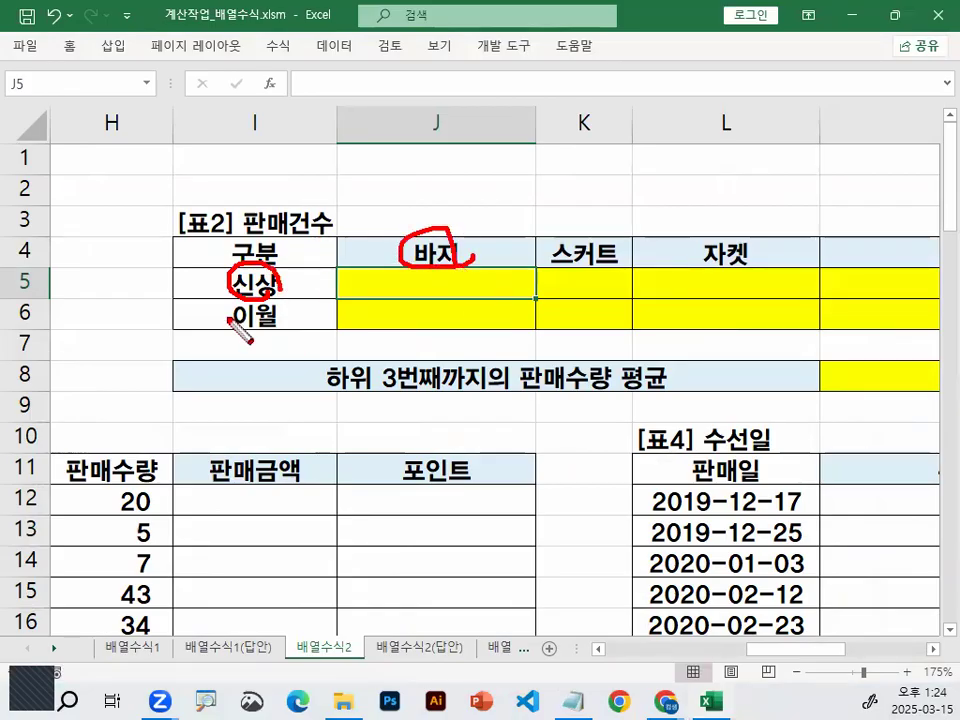
{"action": "left_click_drag", "start_coordinate": [232, 268], "coordinate": [320, 247]}
{"action": "left_click_drag", "start_coordinate": [463, 243], "coordinate": [522, 182]}
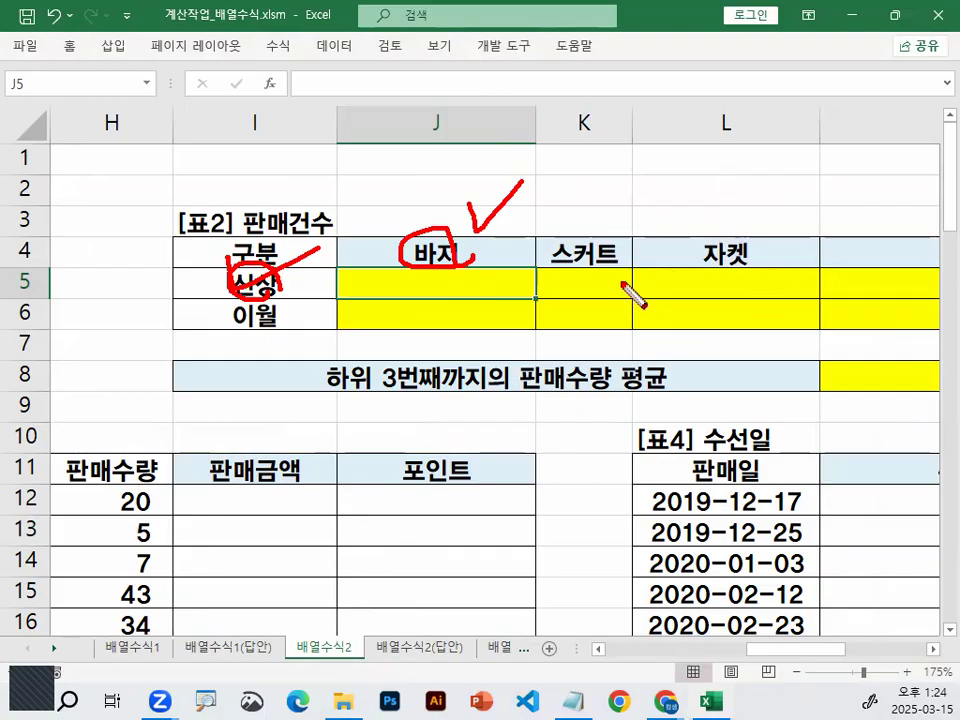
{"action": "key", "text": "e"}
{"action": "mouse_move", "coordinate": [461, 207]}
{"action": "left_mouse_down"}
{"action": "mouse_move", "coordinate": [484, 189]}
{"action": "mouse_move", "coordinate": [537, 205]}
{"action": "left_mouse_up"}
{"action": "mouse_move", "coordinate": [556, 152]}
{"action": "left_mouse_down"}
{"action": "mouse_move", "coordinate": [557, 210]}
{"action": "mouse_move", "coordinate": [572, 214]}
{"action": "mouse_move", "coordinate": [585, 188]}
{"action": "mouse_move", "coordinate": [610, 188]}
{"action": "mouse_move", "coordinate": [600, 212]}
{"action": "mouse_move", "coordinate": [628, 218]}
{"action": "mouse_move", "coordinate": [671, 103]}
{"action": "mouse_move", "coordinate": [702, 222]}
{"action": "left_mouse_up"}
{"action": "mouse_move", "coordinate": [284, 286]}
{"action": "left_mouse_down"}
{"action": "mouse_move", "coordinate": [242, 306]}
{"action": "mouse_move", "coordinate": [287, 298]}
{"action": "left_mouse_up"}
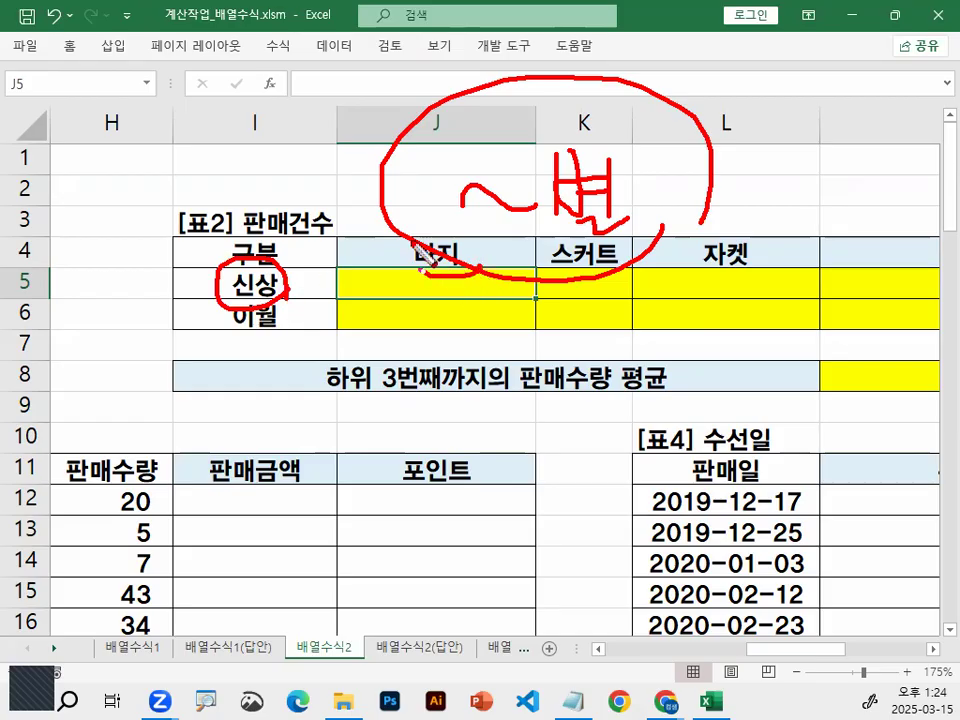
{"action": "left_click_drag", "start_coordinate": [455, 262], "coordinate": [463, 272]}
{"action": "mouse_move", "coordinate": [680, 192]}
{"action": "left_mouse_down"}
{"action": "mouse_move", "coordinate": [754, 189]}
{"action": "mouse_move", "coordinate": [760, 212]}
{"action": "left_mouse_up"}
{"action": "mouse_move", "coordinate": [656, 236]}
{"action": "left_mouse_down"}
{"action": "mouse_move", "coordinate": [668, 296]}
{"action": "mouse_move", "coordinate": [746, 283]}
{"action": "mouse_move", "coordinate": [764, 314]}
{"action": "mouse_move", "coordinate": [793, 277]}
{"action": "left_mouse_up"}
{"action": "key", "text": "Escape"}
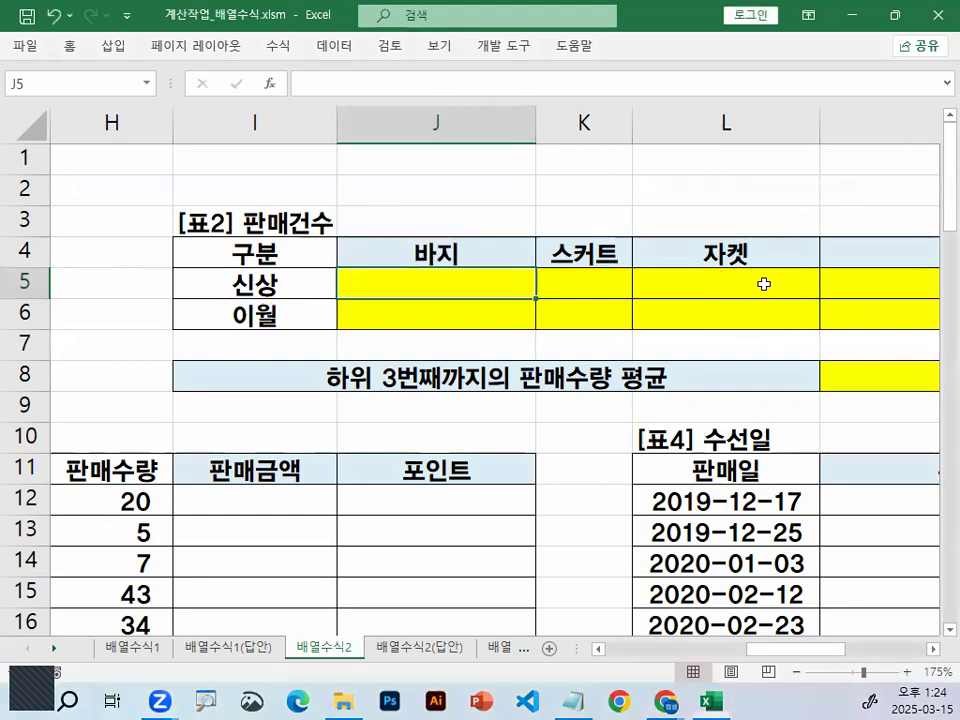
- Examine the 신상 label in cell I5 of [표2] as the value to match for the 구분 condition
{"action": "left_click_drag", "start_coordinate": [290, 300], "coordinate": [285, 258]}
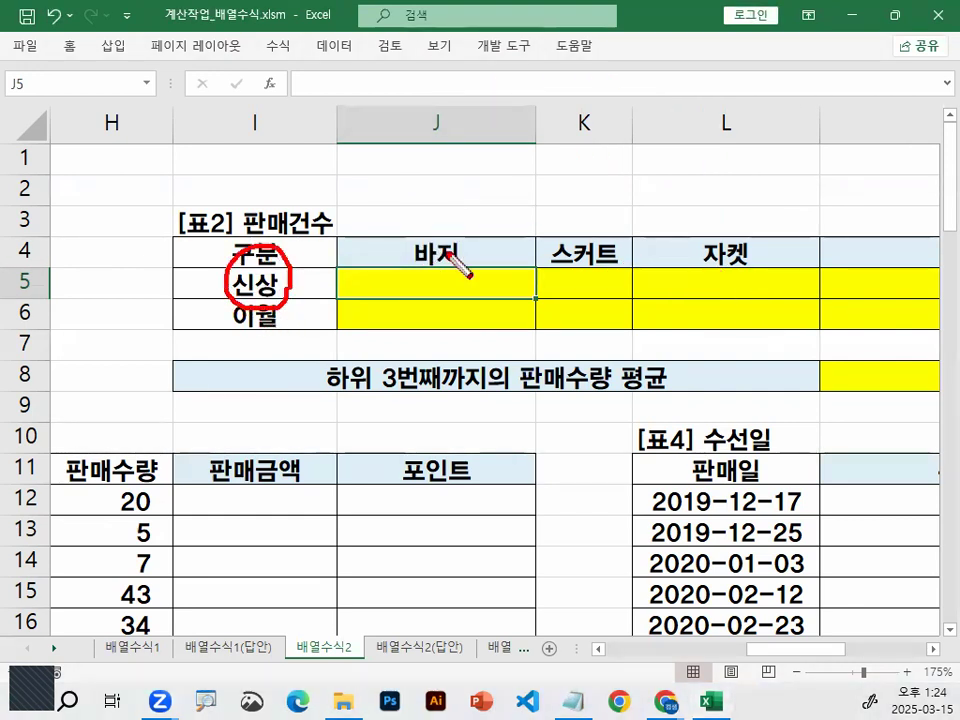
{"action": "left_click_drag", "start_coordinate": [461, 253], "coordinate": [455, 278]}
{"action": "left_click_drag", "start_coordinate": [400, 250], "coordinate": [520, 276]}
{"action": "left_click_drag", "start_coordinate": [211, 250], "coordinate": [287, 186]}
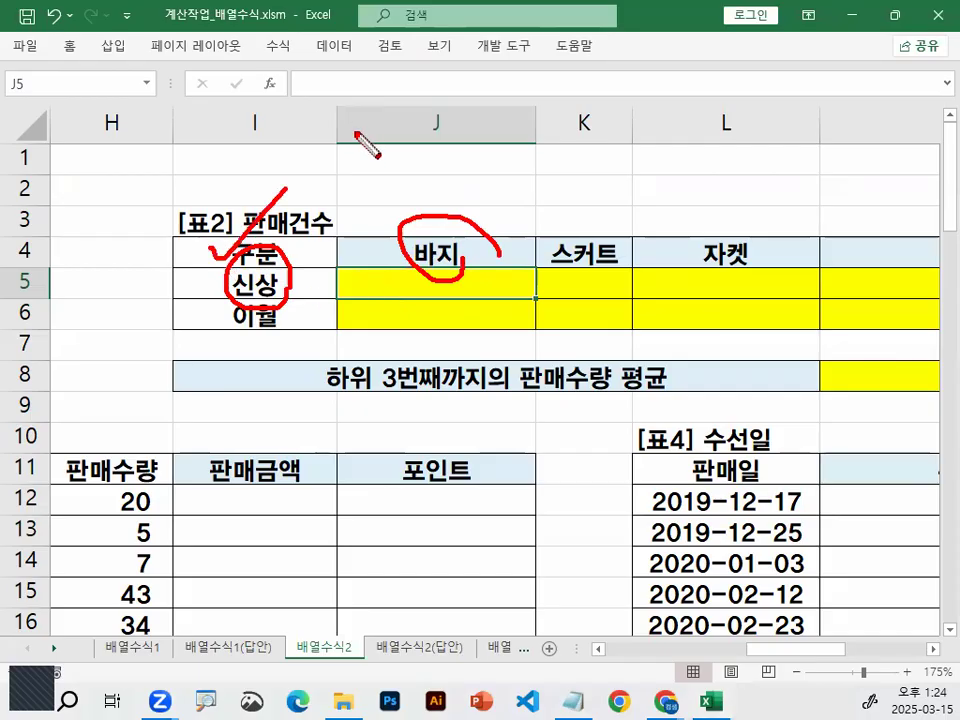
{"action": "key", "text": "Escape"}
{"action": "left_click", "coordinate": [282, 292]}
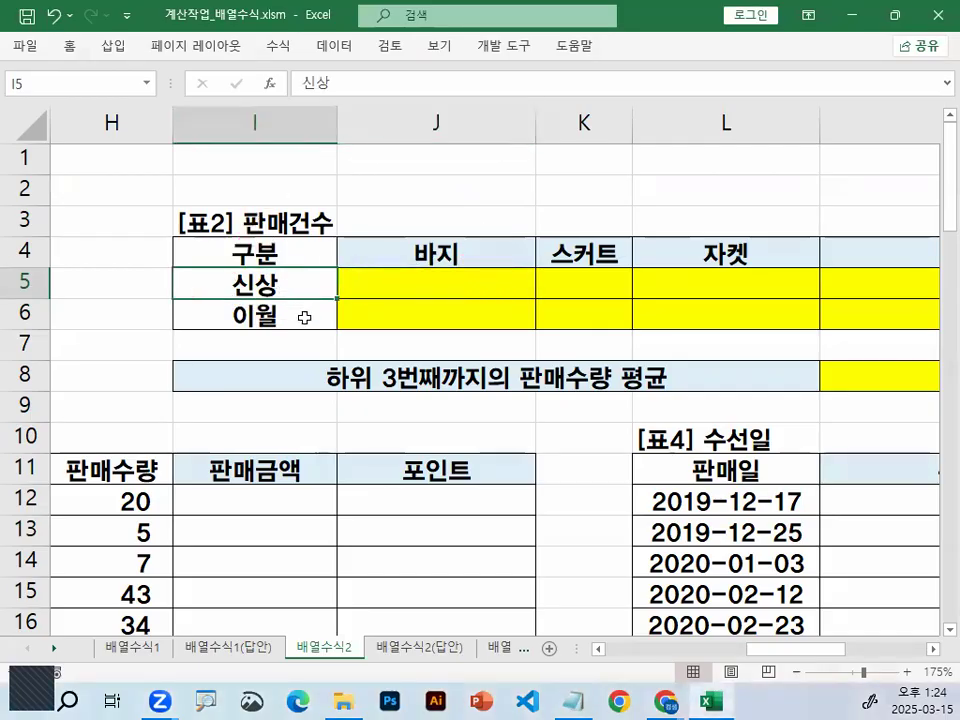
{"action": "mouse_move", "coordinate": [278, 272]}
{"action": "left_mouse_down"}
{"action": "mouse_move", "coordinate": [212, 285]}
{"action": "mouse_move", "coordinate": [366, 310]}
{"action": "mouse_move", "coordinate": [376, 345]}
{"action": "left_mouse_up"}
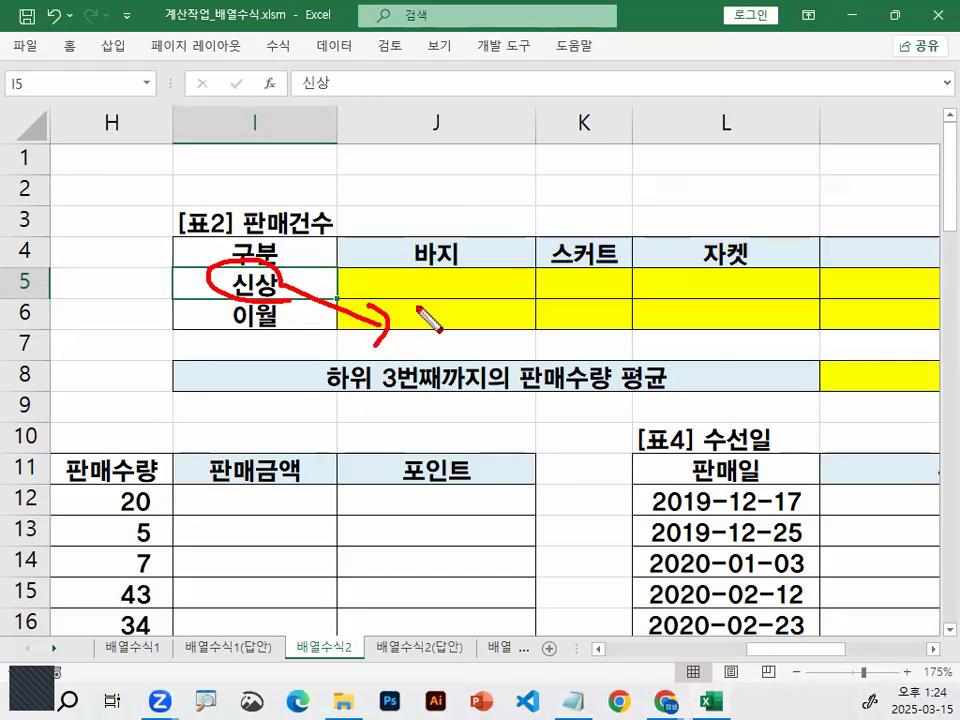
{"action": "left_click_drag", "start_coordinate": [418, 305], "coordinate": [432, 328]}
{"action": "left_click", "coordinate": [433, 343]}
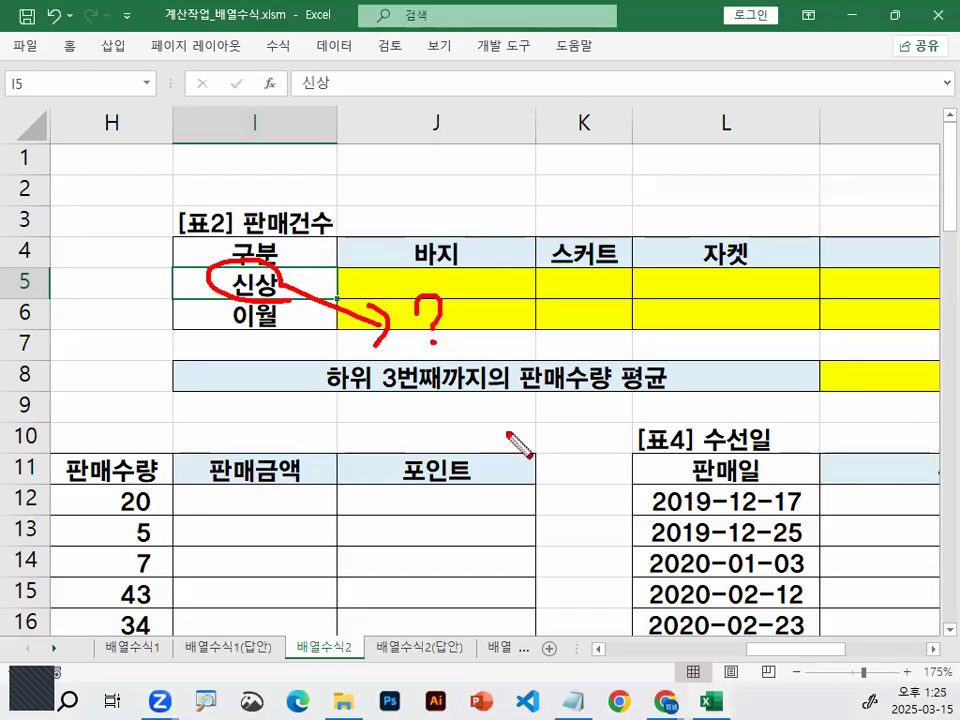
{"action": "key", "text": "Escape"}
{"action": "mouse_move", "coordinate": [258, 300]}
{"action": "left_mouse_down"}
{"action": "mouse_move", "coordinate": [266, 269]}
{"action": "mouse_move", "coordinate": [240, 274]}
{"action": "left_mouse_up"}
{"action": "mouse_move", "coordinate": [333, 296]}
{"action": "left_mouse_down"}
{"action": "mouse_move", "coordinate": [448, 403]}
{"action": "mouse_move", "coordinate": [283, 254]}
{"action": "left_mouse_up"}
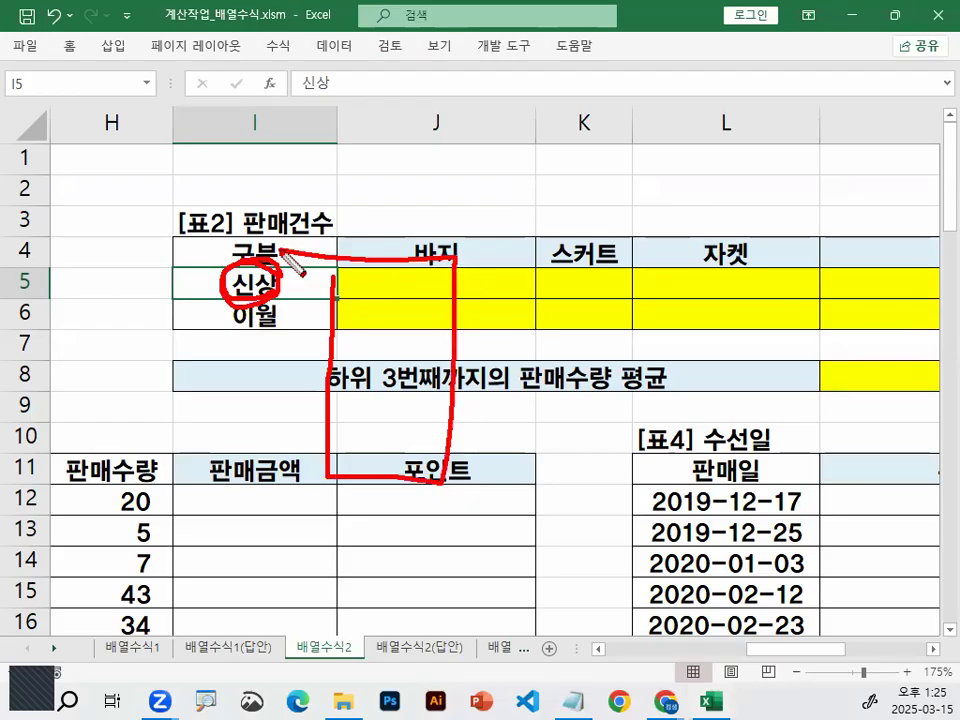
{"action": "key", "text": "Escape"}
- Compare the 신상 label in [표2] with the 판매구분 entries in F12:F19 of [표3]
{"action": "left_click_drag", "start_coordinate": [838, 652], "coordinate": [755, 652]}
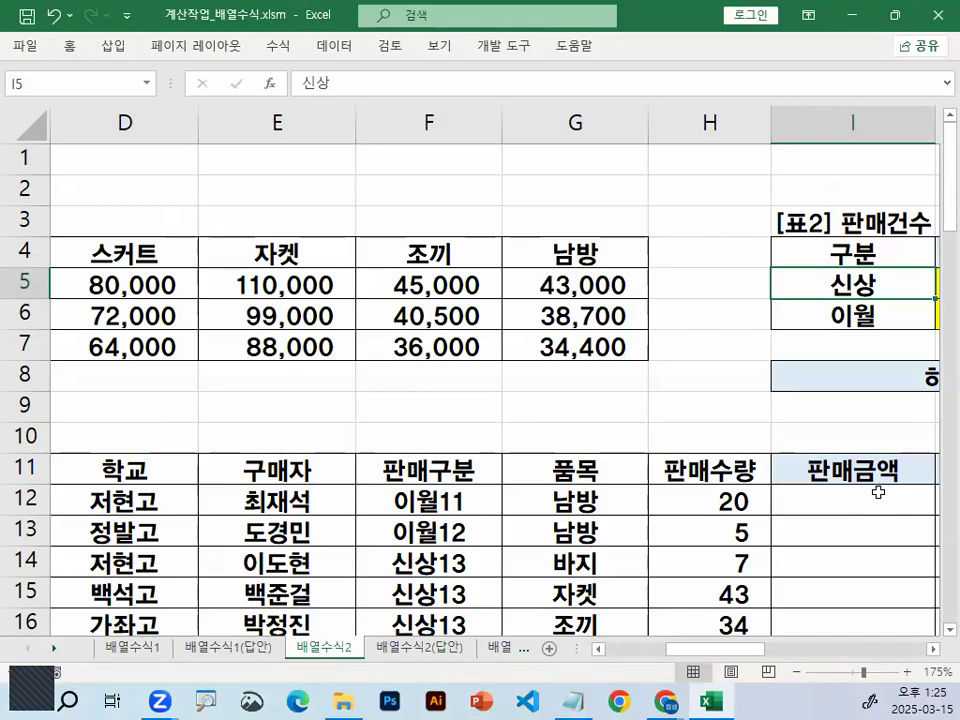
{"action": "scroll", "coordinate": [715, 432], "scroll_direction": "down", "scroll_amount": 2}
{"action": "key", "text": "ctrl+2"}
{"action": "mouse_move", "coordinate": [456, 300]}
{"action": "left_mouse_down"}
{"action": "mouse_move", "coordinate": [470, 306]}
{"action": "mouse_move", "coordinate": [492, 278]}
{"action": "left_mouse_up"}
{"action": "key", "text": "Escape"}
{"action": "left_click_drag", "start_coordinate": [430, 315], "coordinate": [440, 531]}
{"action": "scroll", "coordinate": [763, 475], "scroll_direction": "up", "scroll_amount": 2}
{"action": "key", "text": "ctrl+2"}
{"action": "mouse_move", "coordinate": [880, 262]}
{"action": "left_mouse_down"}
{"action": "mouse_move", "coordinate": [845, 296]}
{"action": "mouse_move", "coordinate": [893, 288]}
{"action": "left_mouse_up"}
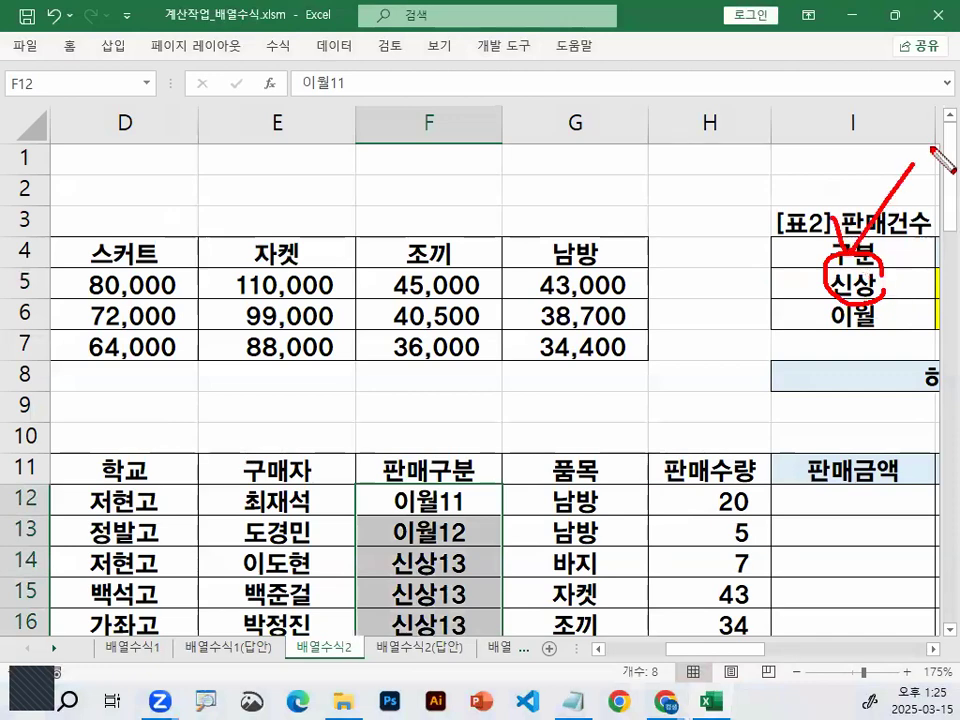
{"action": "key", "text": "Escape"}
- Examine the first two characters of the 판매구분 entries in [표3], separately from their trailing digits
{"action": "scroll", "coordinate": [551, 333], "scroll_direction": "down", "scroll_amount": 2}
{"action": "scroll", "coordinate": [551, 330], "scroll_direction": "down", "scroll_amount": 1}
{"action": "key", "text": "ctrl+2"}
{"action": "mouse_move", "coordinate": [440, 214]}
{"action": "left_mouse_down"}
{"action": "mouse_move", "coordinate": [424, 220]}
{"action": "mouse_move", "coordinate": [446, 230]}
{"action": "mouse_move", "coordinate": [392, 274]}
{"action": "mouse_move", "coordinate": [402, 292]}
{"action": "left_mouse_up"}
{"action": "key", "text": "Escape"}
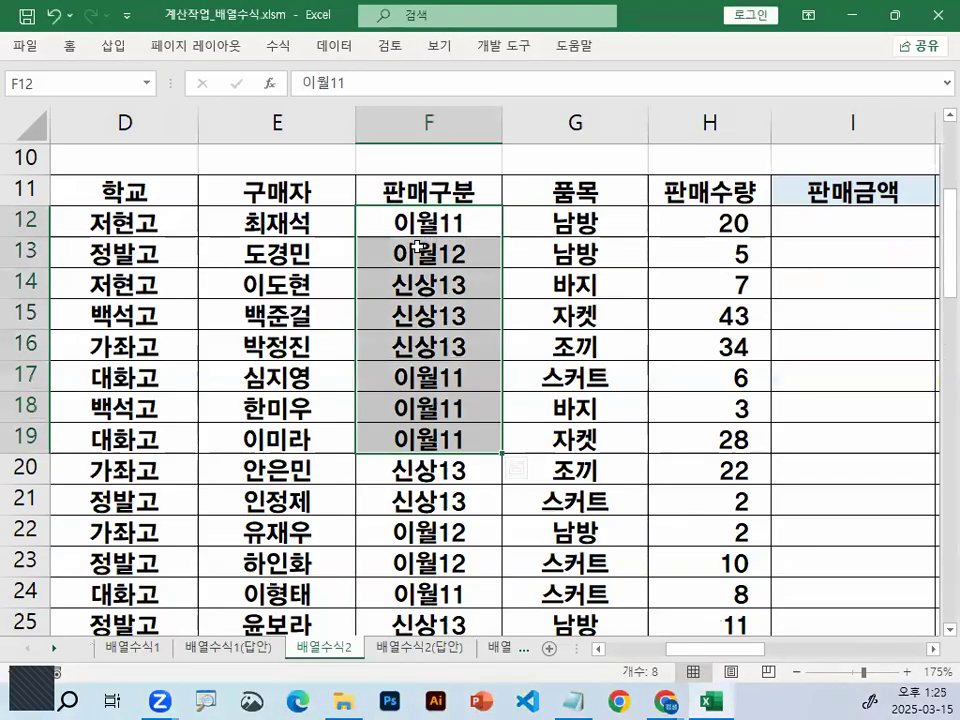
{"action": "key", "text": "ctrl+1"}
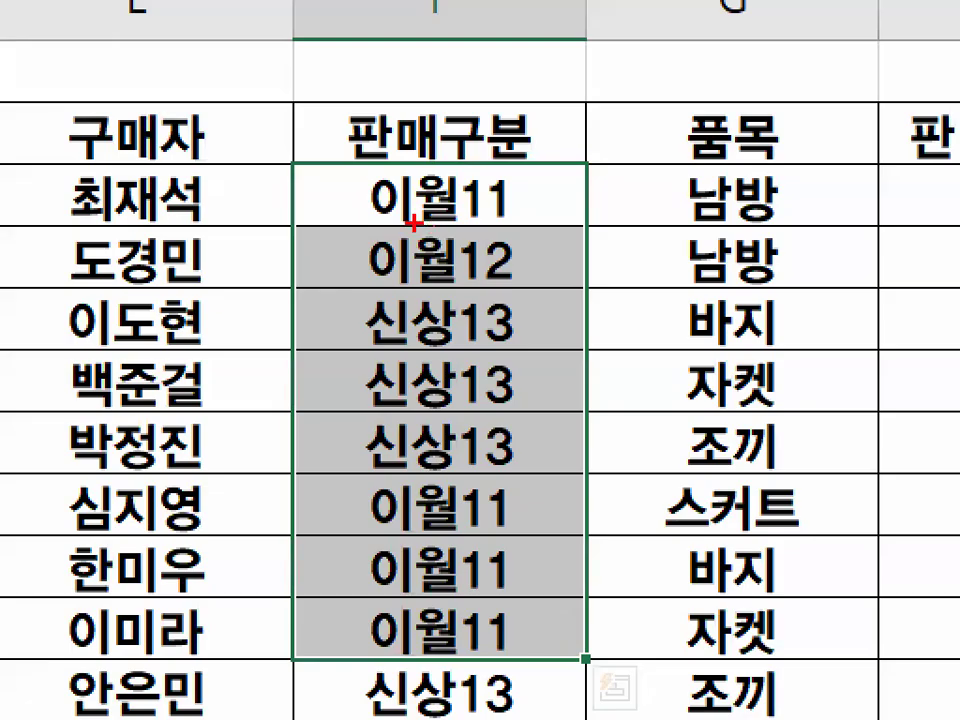
{"action": "mouse_move", "coordinate": [373, 107]}
{"action": "left_mouse_down"}
{"action": "mouse_move", "coordinate": [370, 565]}
{"action": "mouse_move", "coordinate": [373, 540]}
{"action": "left_mouse_up"}
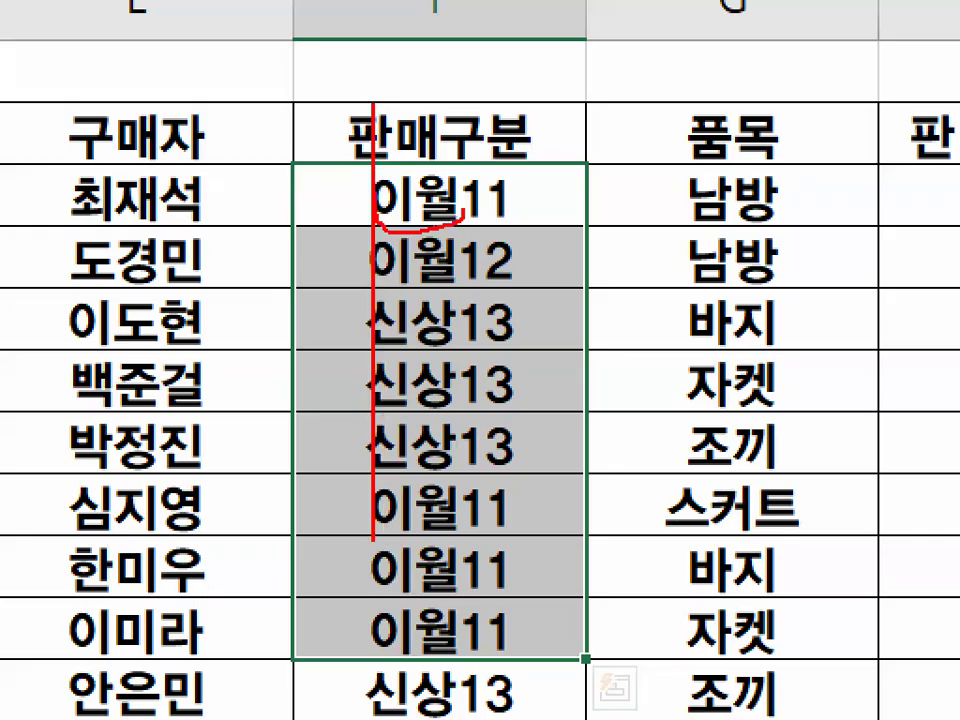
{"action": "left_click_drag", "start_coordinate": [348, 200], "coordinate": [297, 717]}
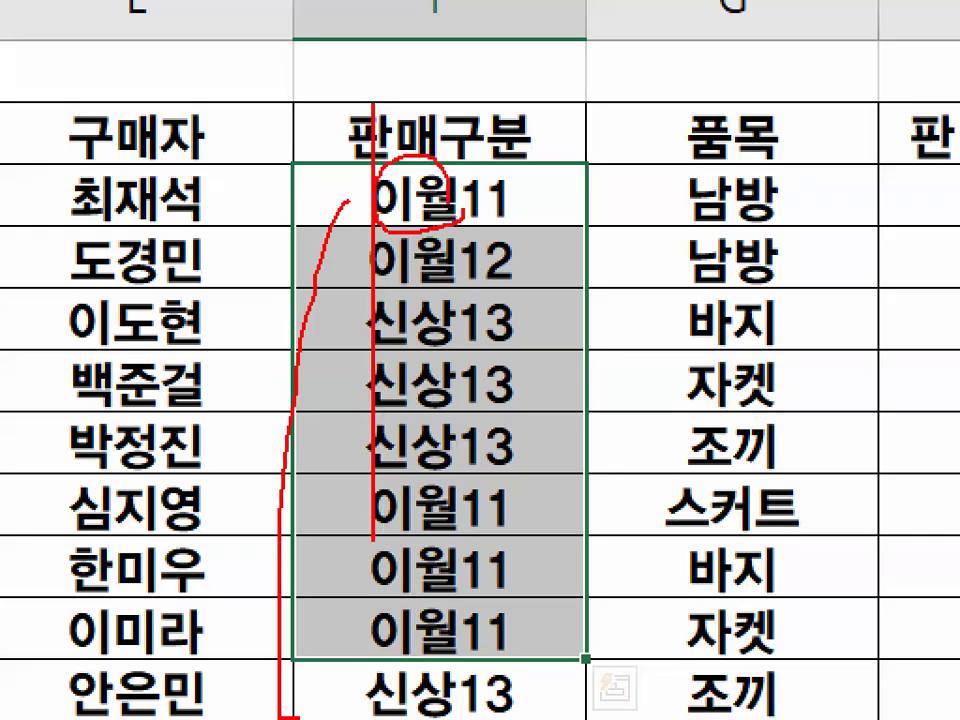
{"action": "left_click_drag", "start_coordinate": [469, 172], "coordinate": [461, 718]}
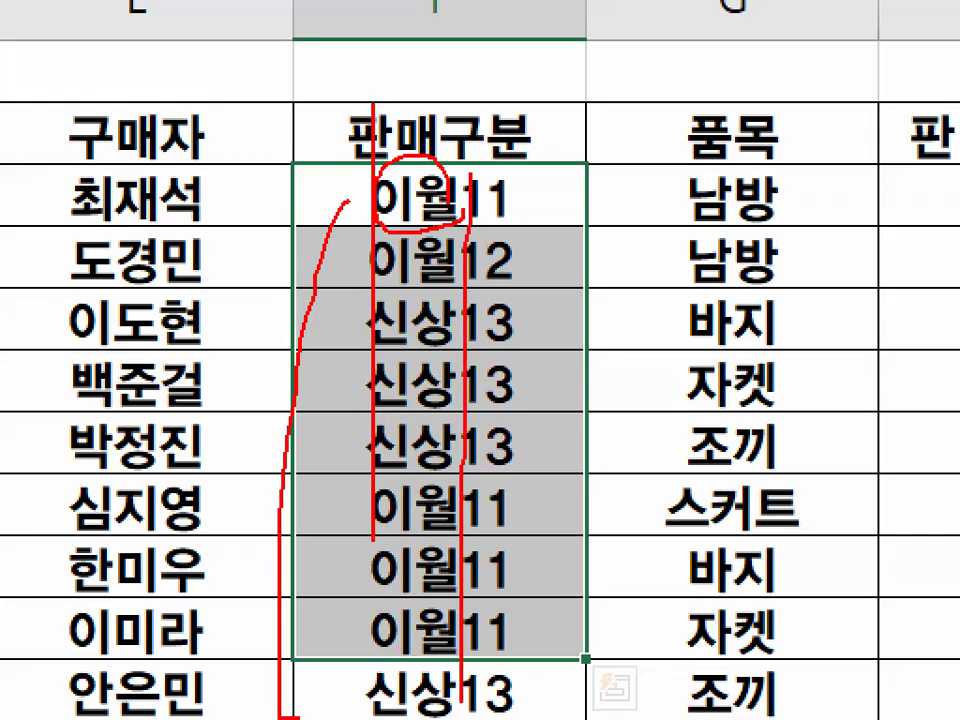
{"action": "mouse_move", "coordinate": [378, 716]}
{"action": "left_mouse_down"}
{"action": "mouse_move", "coordinate": [348, 245]}
{"action": "mouse_move", "coordinate": [466, 214]}
{"action": "left_mouse_up"}
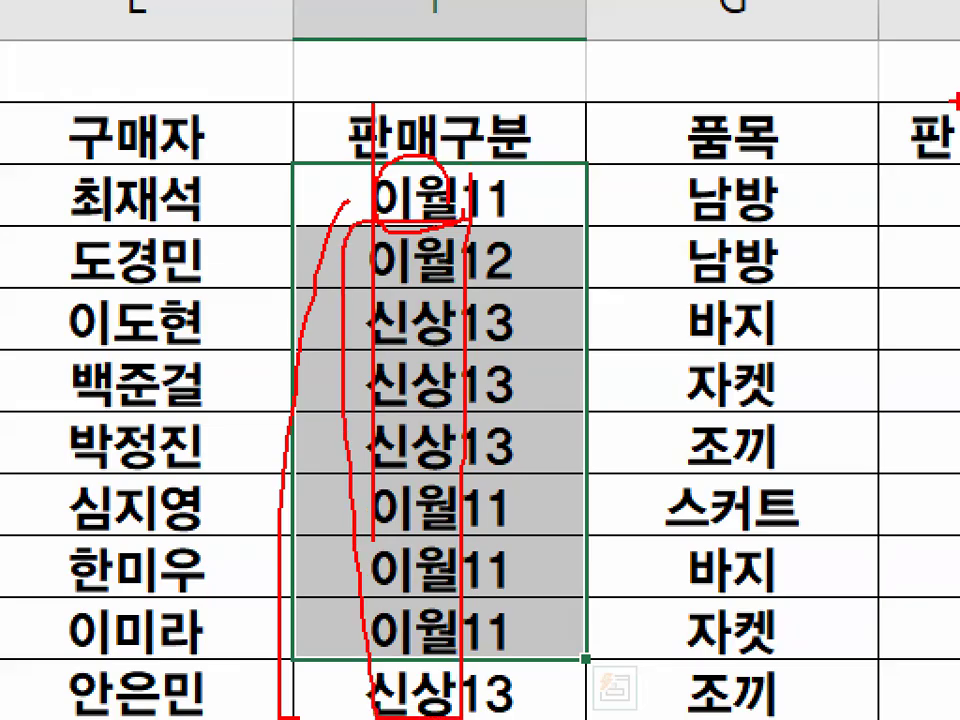
{"action": "mouse_move", "coordinate": [929, 17]}
{"action": "left_mouse_down"}
{"action": "mouse_move", "coordinate": [575, 188]}
{"action": "mouse_move", "coordinate": [525, 228]}
{"action": "left_mouse_up"}
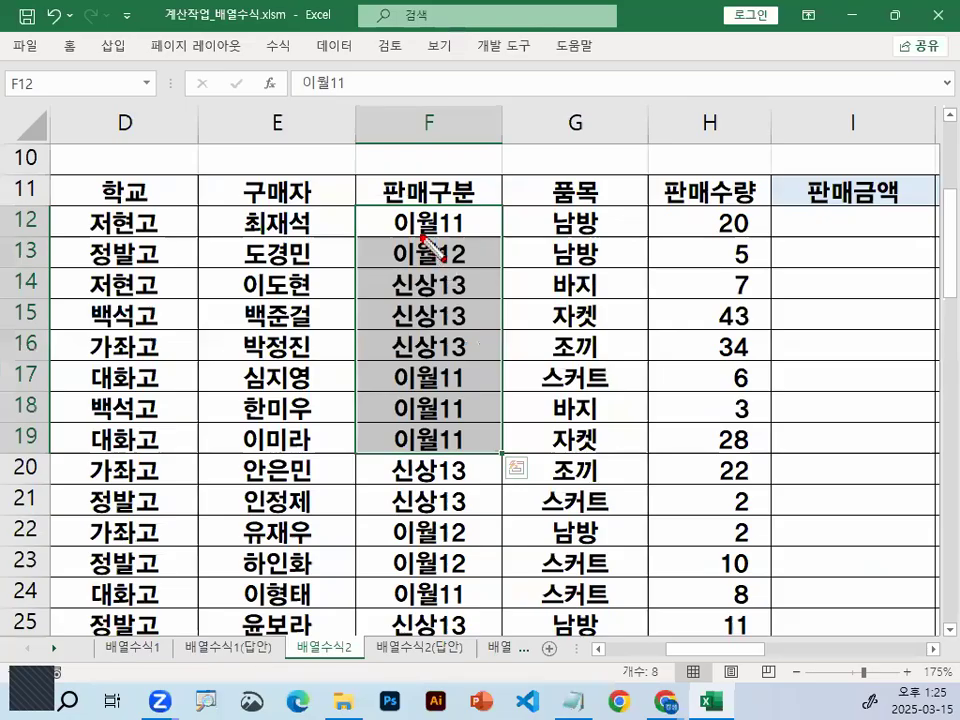
{"action": "mouse_move", "coordinate": [405, 196]}
{"action": "left_mouse_down"}
{"action": "mouse_move", "coordinate": [386, 289]}
{"action": "mouse_move", "coordinate": [452, 288]}
{"action": "left_mouse_up"}
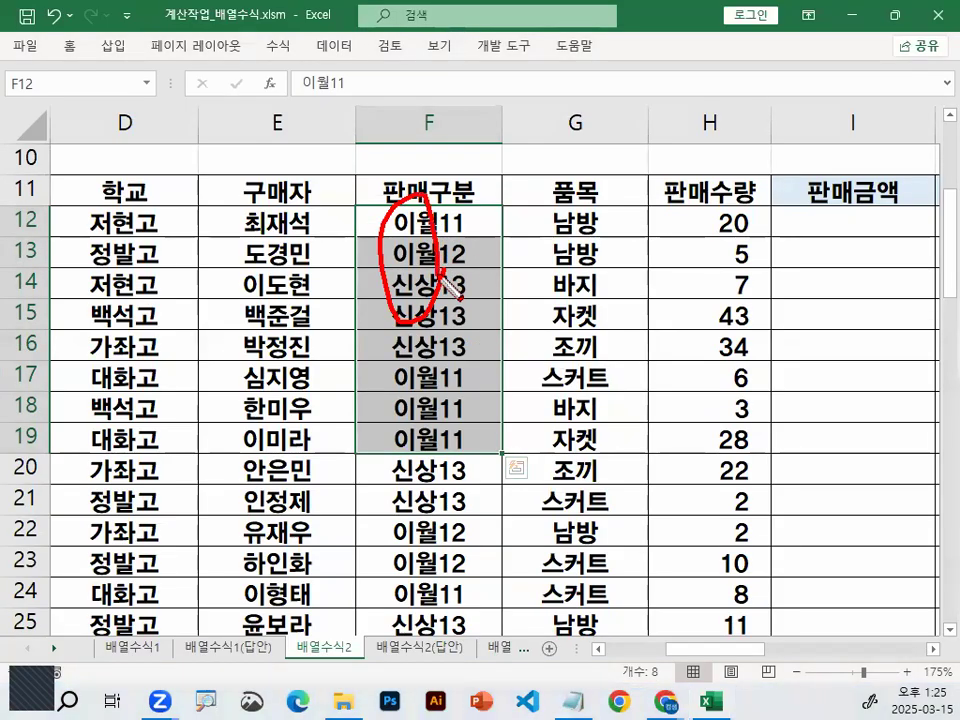
{"action": "left_click_drag", "start_coordinate": [405, 215], "coordinate": [487, 115]}
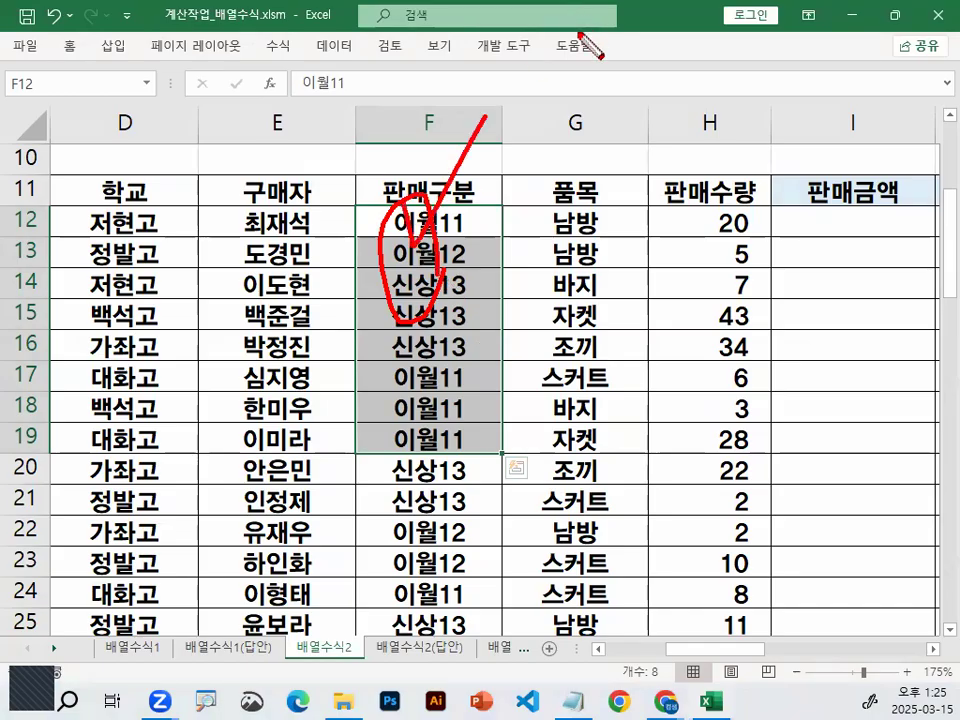
{"action": "key", "text": "Escape"}
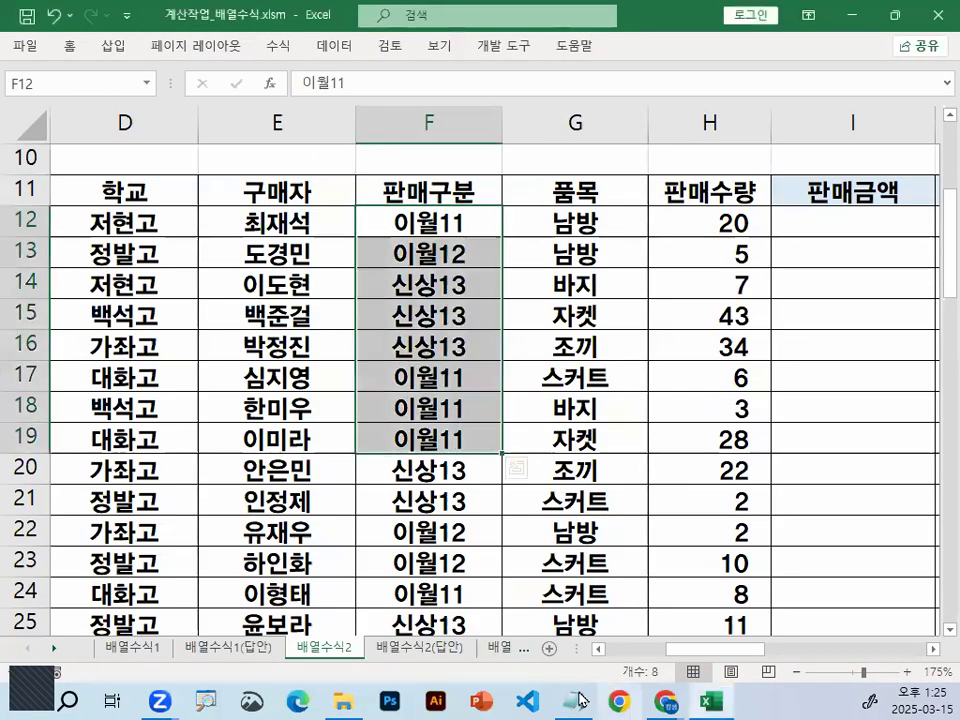
- Switch to the Notepad class notes and review the 구분별 and 품목별 conditions under 유형2, 1번문제
{"action": "key", "text": "alt+Tab"}
{"action": "scroll", "coordinate": [400, 457], "scroll_direction": "down", "scroll_amount": 10}
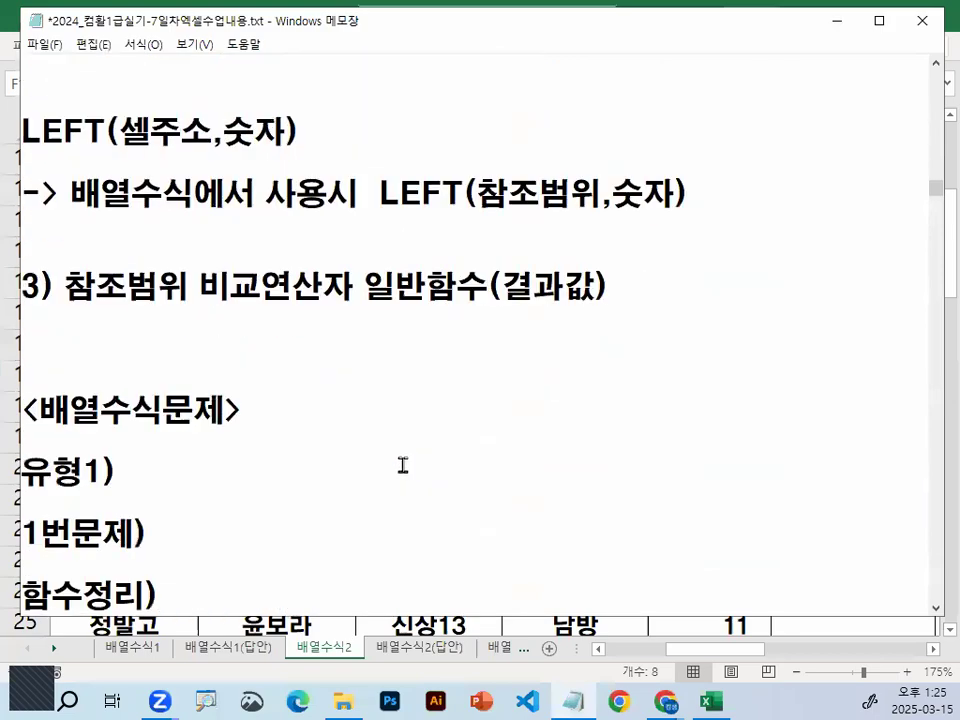
{"action": "scroll", "coordinate": [406, 467], "scroll_direction": "down", "scroll_amount": 15}
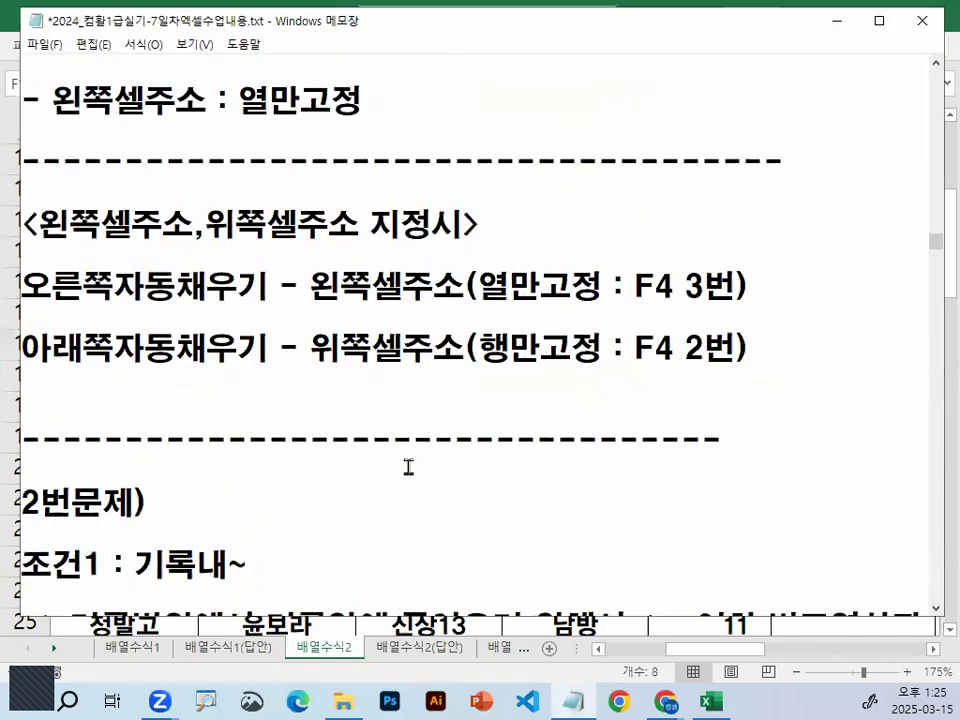
{"action": "scroll", "coordinate": [406, 460], "scroll_direction": "down", "scroll_amount": 5}
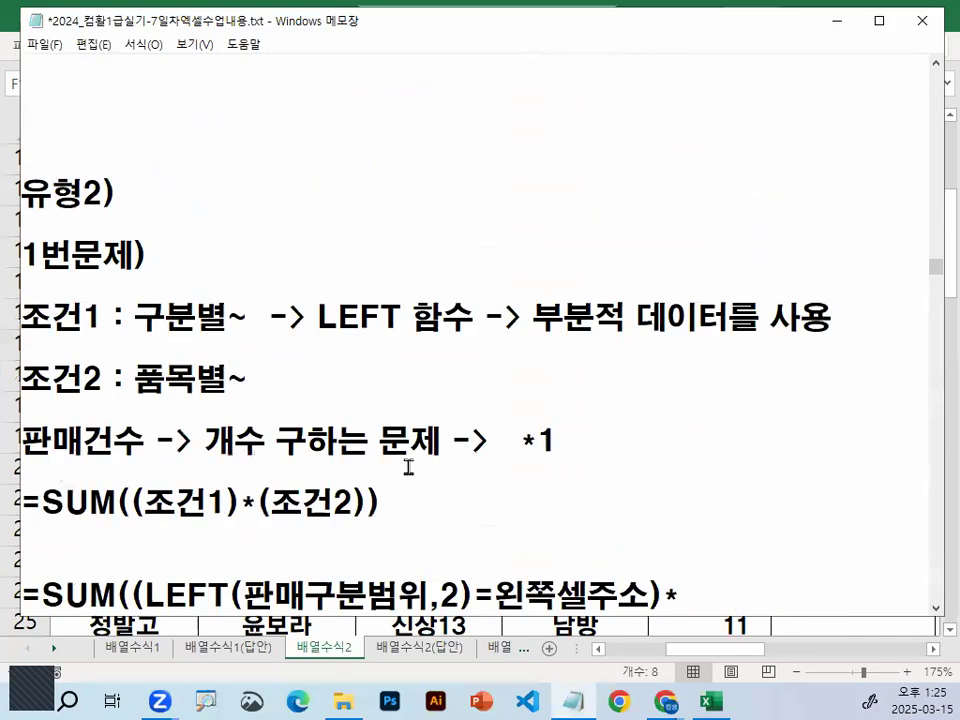
{"action": "left_click_drag", "start_coordinate": [165, 236], "coordinate": [407, 222]}
{"action": "left_click_drag", "start_coordinate": [533, 223], "coordinate": [884, 218]}
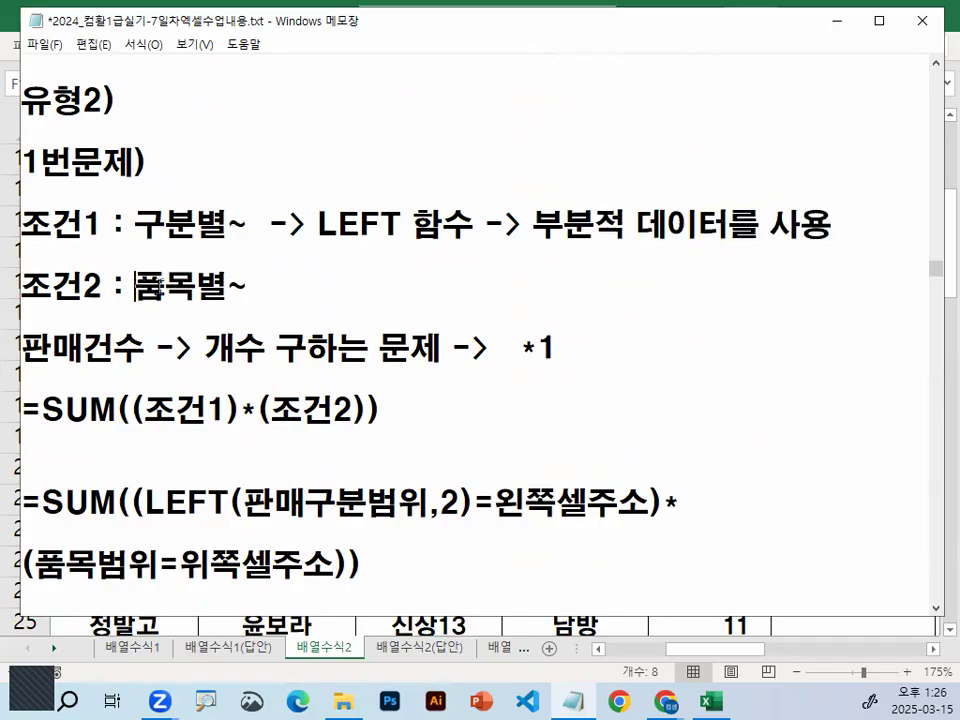
{"action": "left_click_drag", "start_coordinate": [134, 287], "coordinate": [254, 280]}
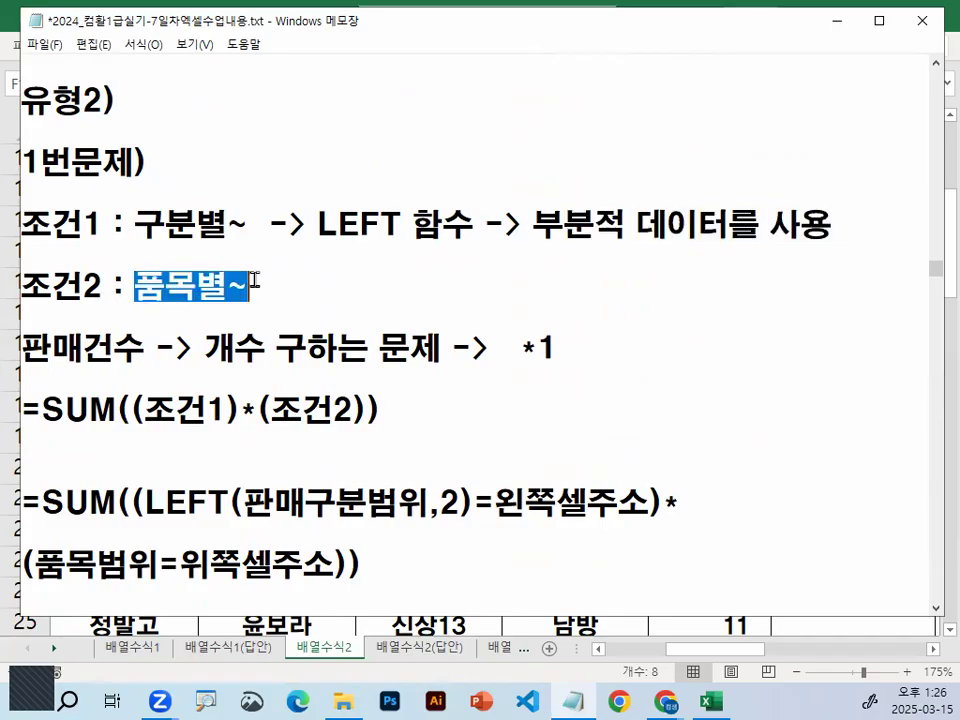
{"action": "double_click", "coordinate": [163, 226]}
{"action": "left_click_drag", "start_coordinate": [165, 287], "coordinate": [229, 276]}
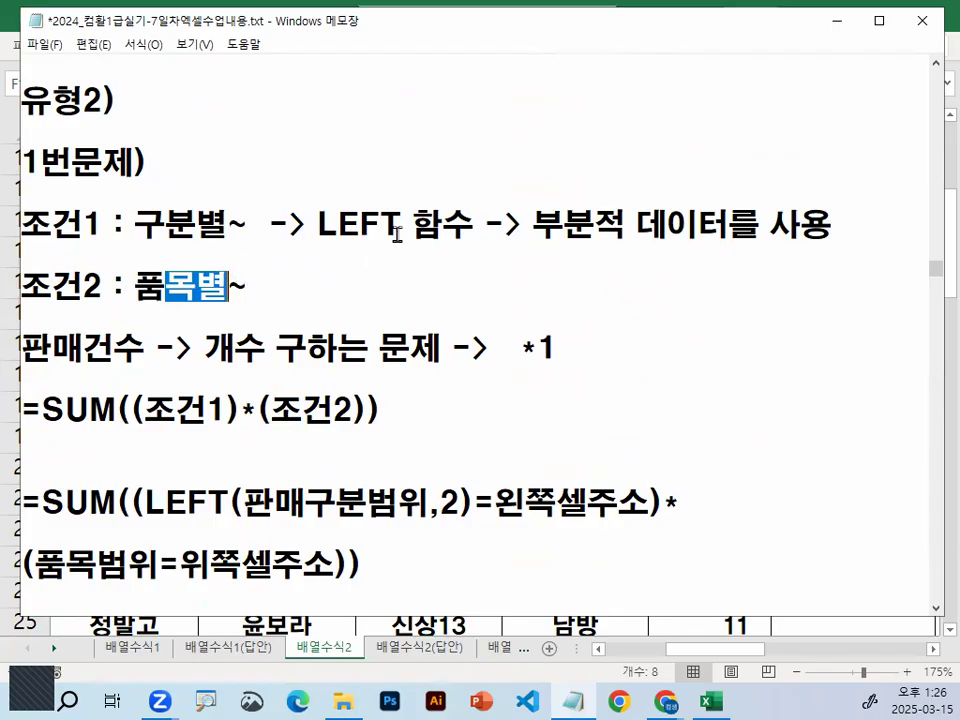
- Examine the *1 rule for count problems in the 판매건수 line of the notes alongside the two conditions
{"action": "mouse_move", "coordinate": [405, 88]}
{"action": "left_mouse_down"}
{"action": "mouse_move", "coordinate": [564, 159]}
{"action": "mouse_move", "coordinate": [590, 155]}
{"action": "mouse_move", "coordinate": [540, 154]}
{"action": "mouse_move", "coordinate": [604, 146]}
{"action": "mouse_move", "coordinate": [676, 172]}
{"action": "left_mouse_up"}
{"action": "left_click_drag", "start_coordinate": [689, 82], "coordinate": [670, 182]}
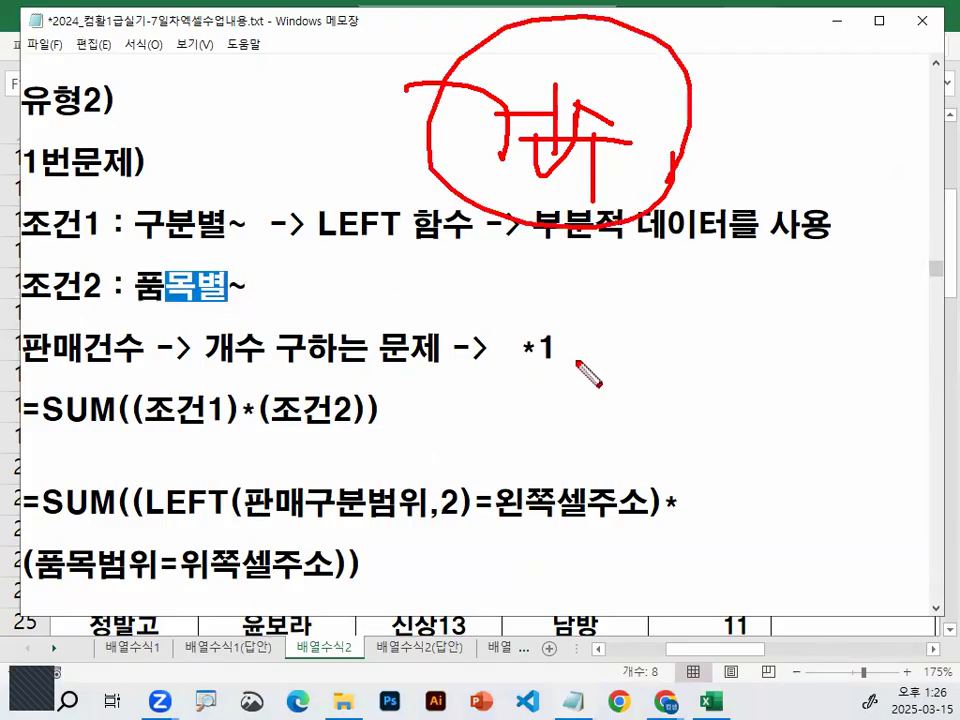
{"action": "mouse_move", "coordinate": [576, 364]}
{"action": "left_mouse_down"}
{"action": "mouse_move", "coordinate": [522, 345]}
{"action": "mouse_move", "coordinate": [574, 366]}
{"action": "left_mouse_up"}
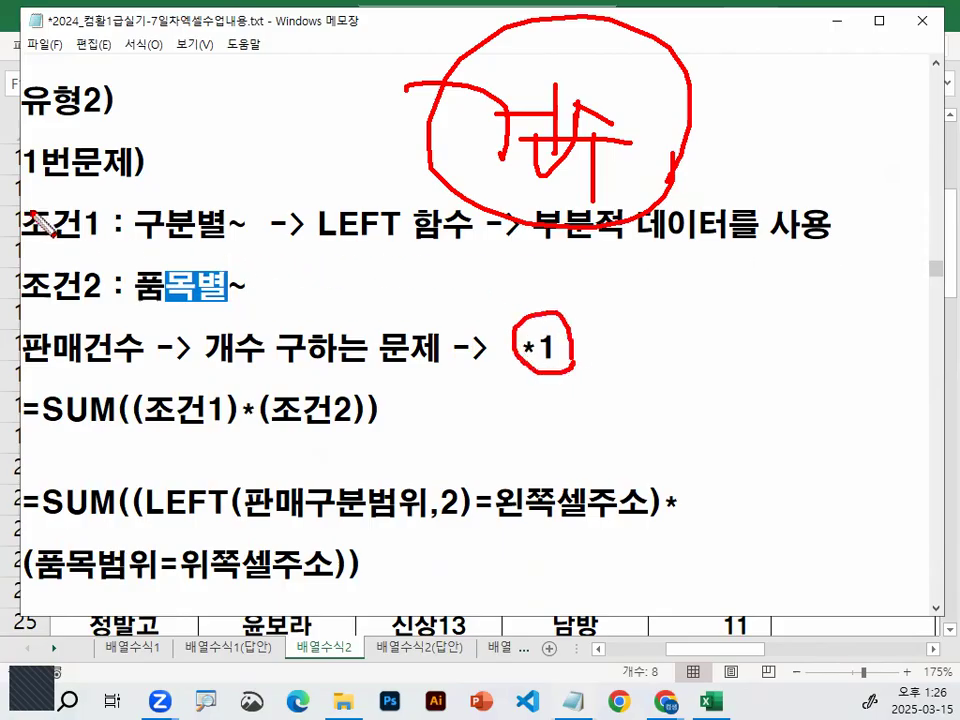
{"action": "left_click_drag", "start_coordinate": [23, 210], "coordinate": [36, 314]}
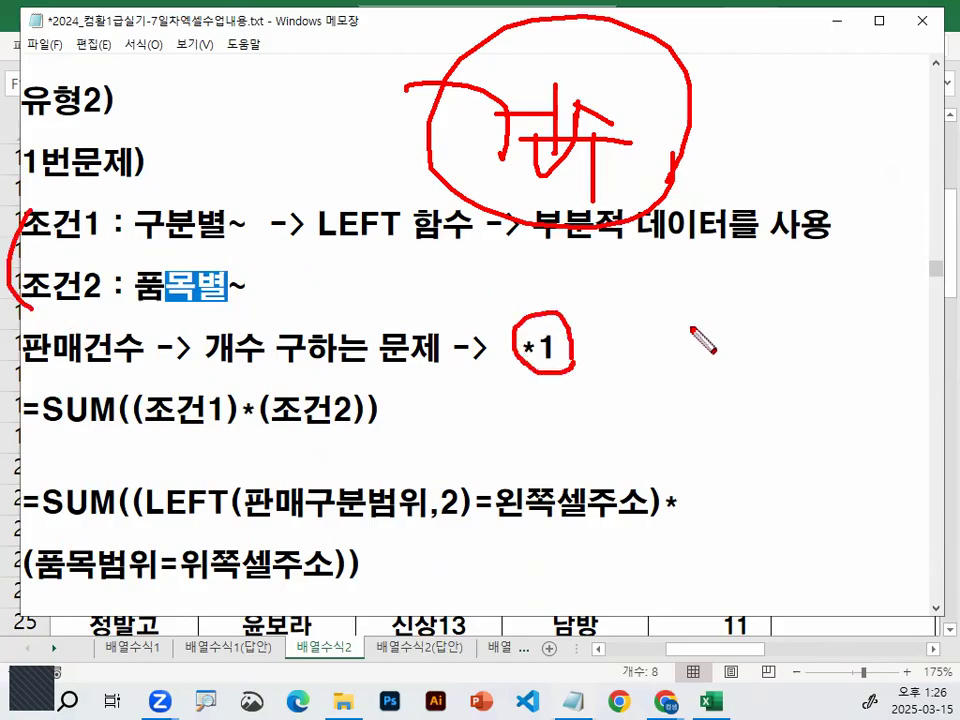
{"action": "left_click_drag", "start_coordinate": [693, 312], "coordinate": [682, 336]}
{"action": "left_click_drag", "start_coordinate": [675, 330], "coordinate": [703, 348]}
{"action": "left_click_drag", "start_coordinate": [737, 297], "coordinate": [740, 366]}
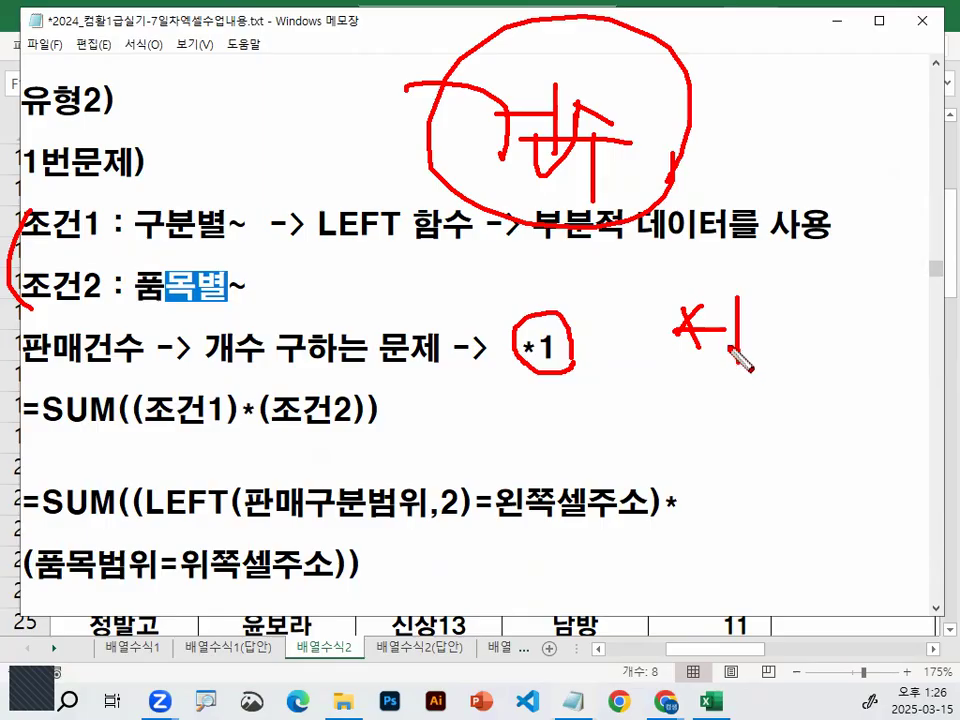
- Examine the SUM function name and the opening and closing parentheses in the =SUM((조건1)*(조건2)) line of the notes
{"action": "key", "text": "Escape"}
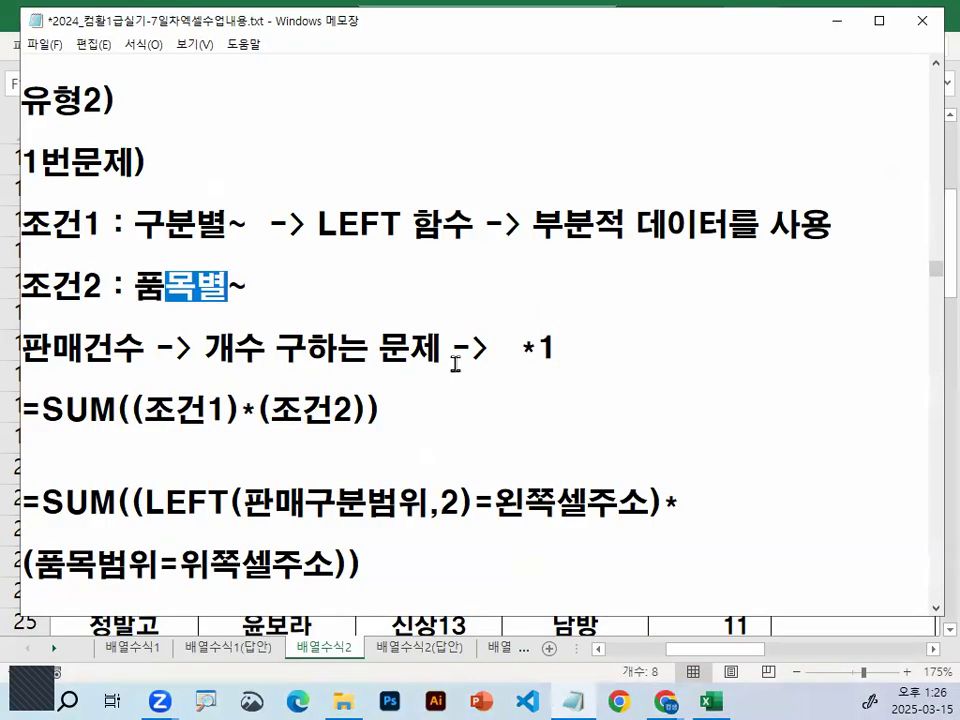
{"action": "scroll", "coordinate": [457, 354], "scroll_direction": "down", "scroll_amount": 1}
{"action": "key", "text": "ctrl+2"}
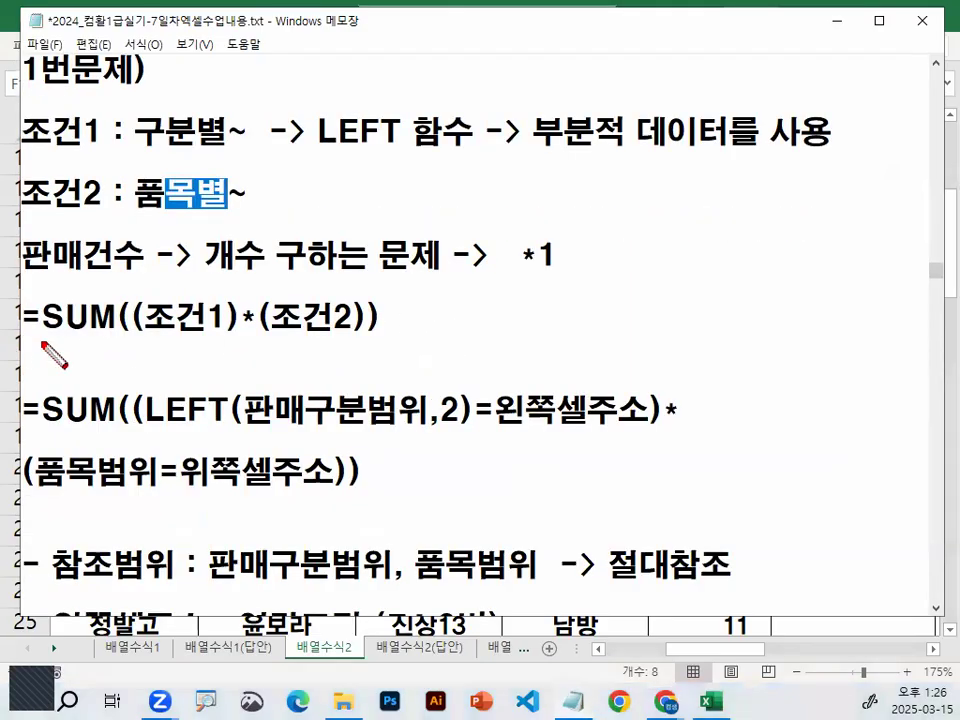
{"action": "left_click_drag", "start_coordinate": [38, 342], "coordinate": [100, 342]}
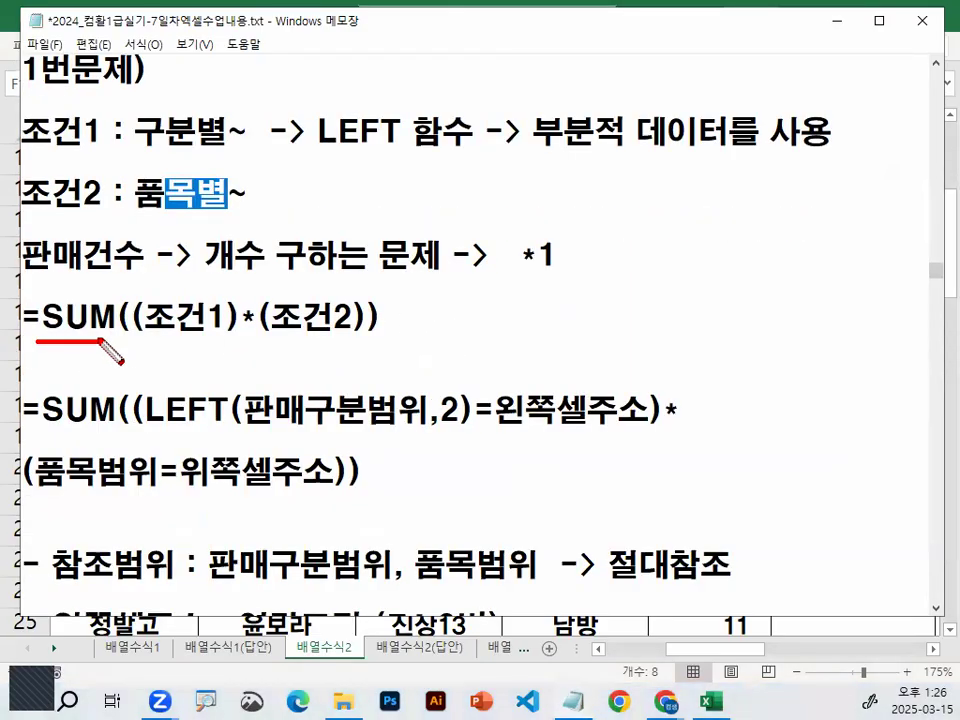
{"action": "mouse_move", "coordinate": [132, 299]}
{"action": "left_mouse_down"}
{"action": "mouse_move", "coordinate": [122, 334]}
{"action": "mouse_move", "coordinate": [135, 296]}
{"action": "left_mouse_up"}
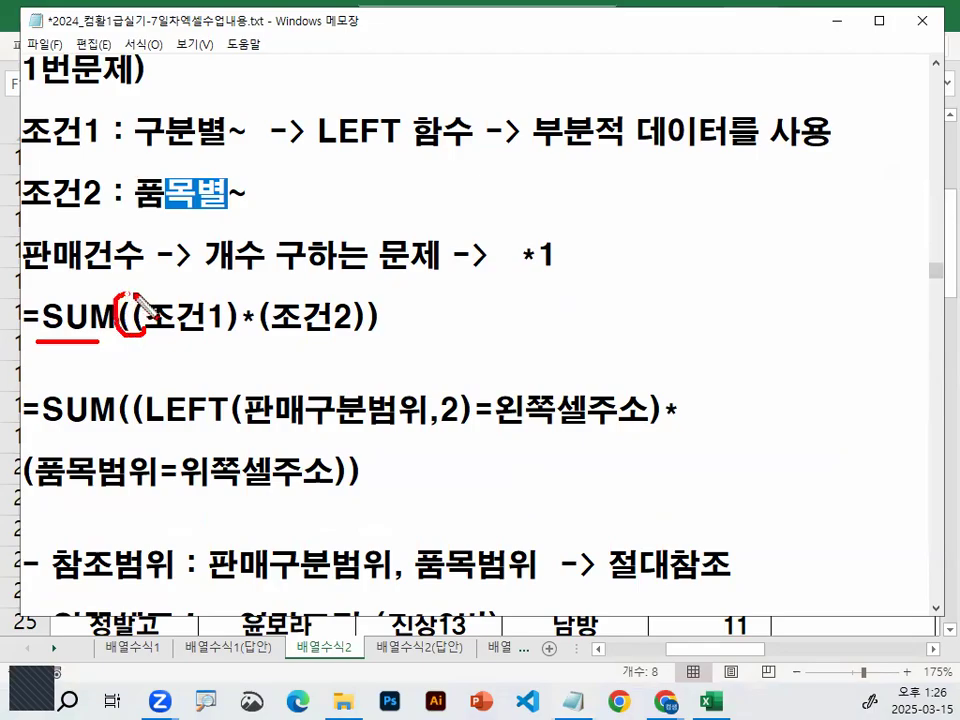
{"action": "left_click_drag", "start_coordinate": [376, 297], "coordinate": [381, 327]}
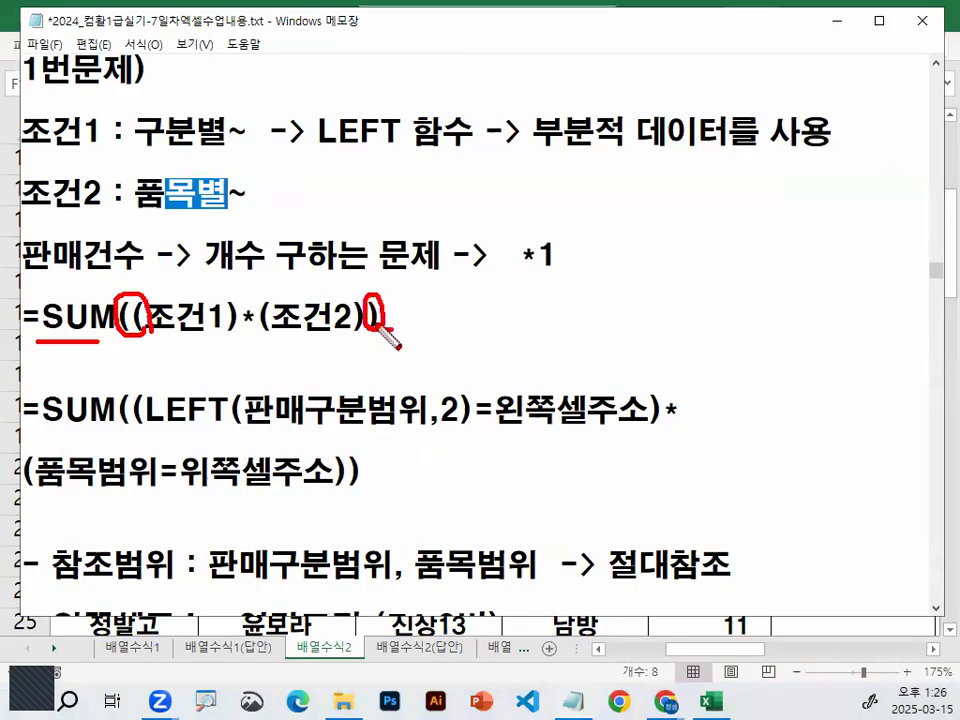
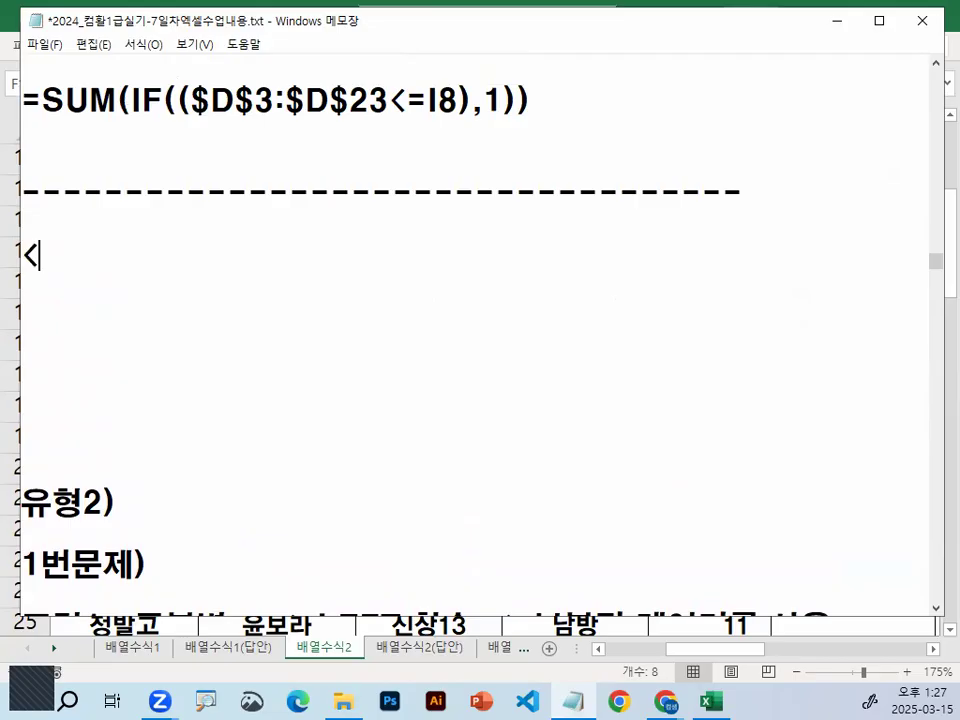
- Write the heading "<배열수식에서 사용하는 괄호의 원칙>" below the dashed line above the 유형2 section
{"action": "type", "text": "QODU"}
{"action": "key", "text": "BackSpace"}
{"action": "key", "text": "BackSpace"}
{"action": "key", "text": "BackSpace"}
{"action": "key", "text": "BackSpace"}
{"action": "key", "text": "Hangul"}
{"action": "type", "text": "뱅열수식에서 사용한"}
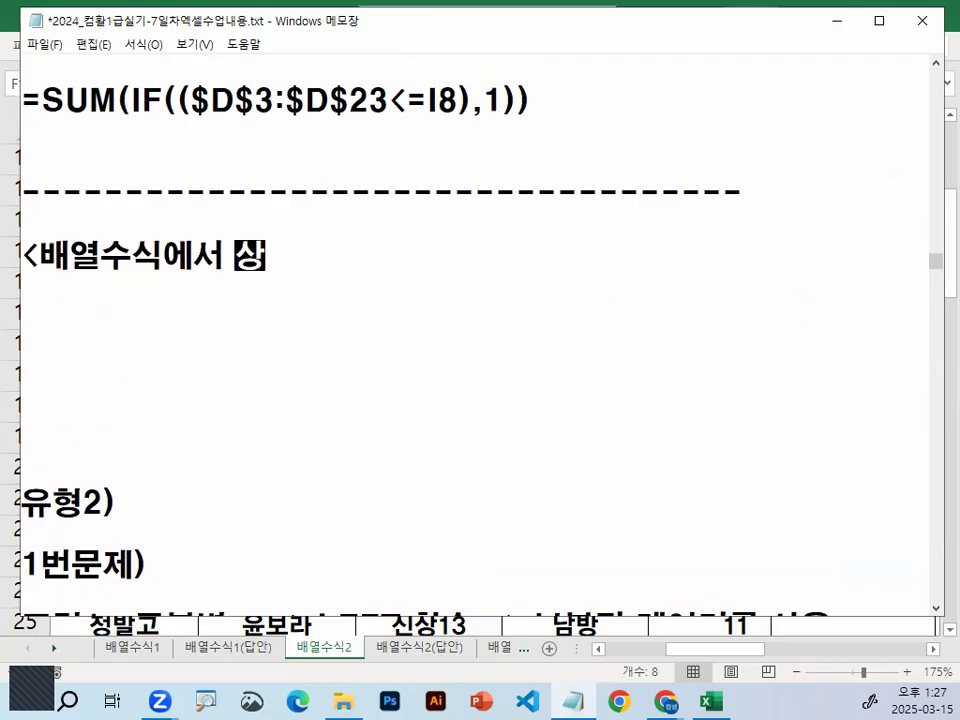
{"action": "type", "text": "는 함호의"}
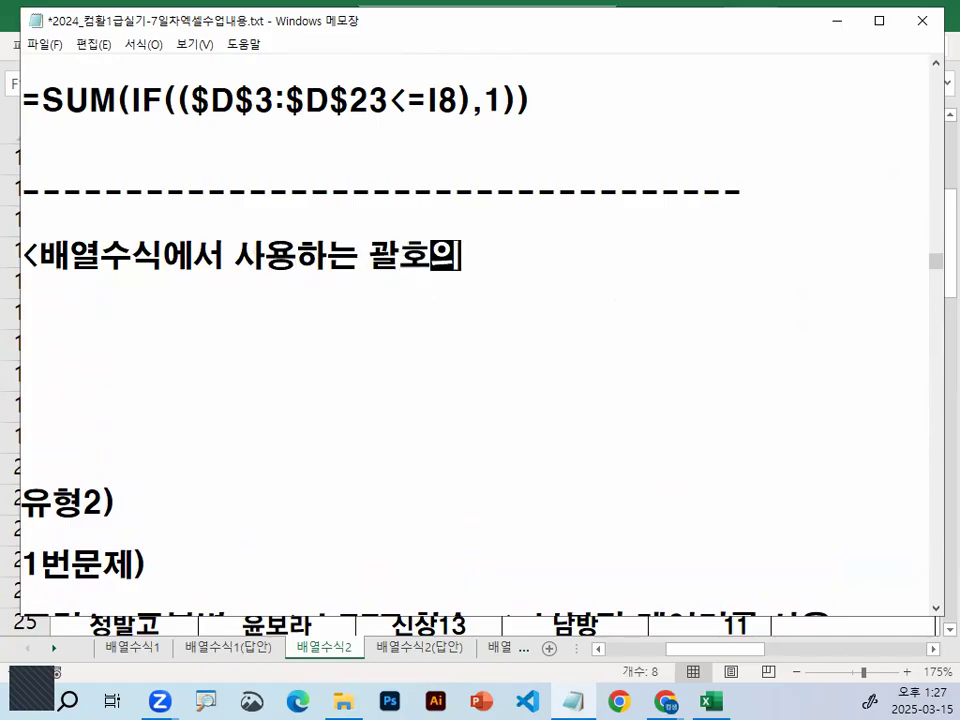
{"action": "type", "text": " 워칙>"}
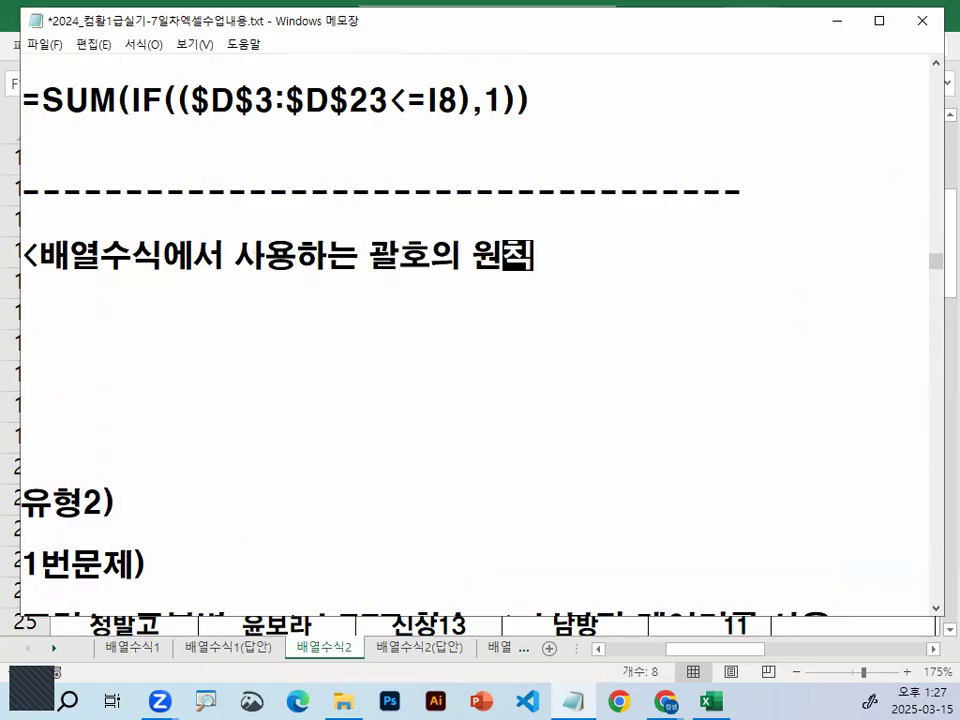
{"action": "key", "text": "Return"}
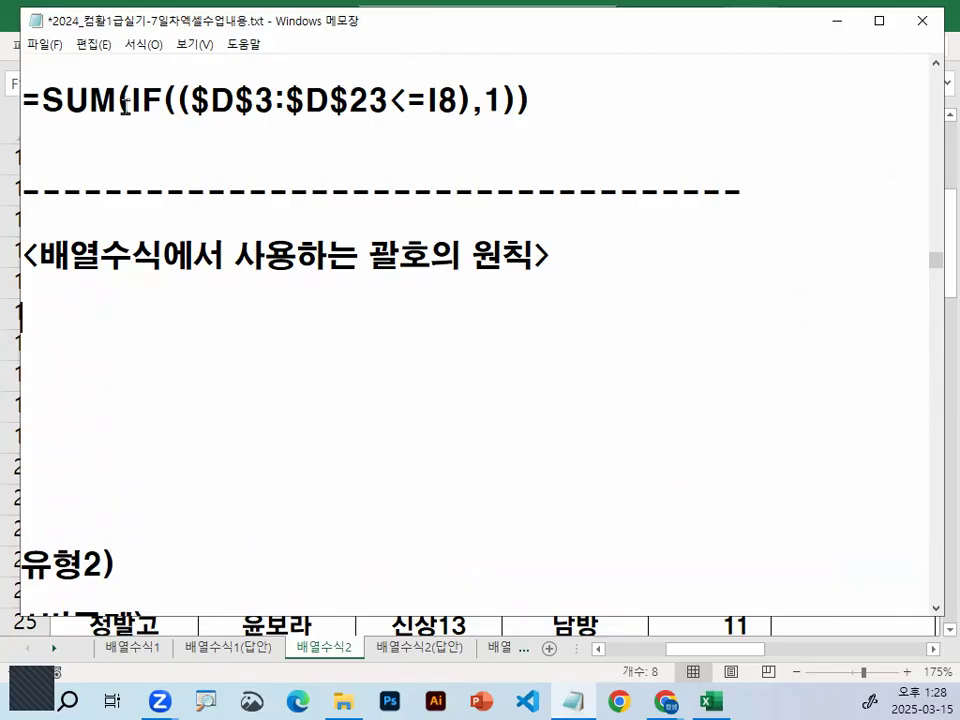
- Add the item "1) 공통부분 (IF 사용과 관련없이 )" under the parentheses-rule heading
{"action": "type", "text": "1"}
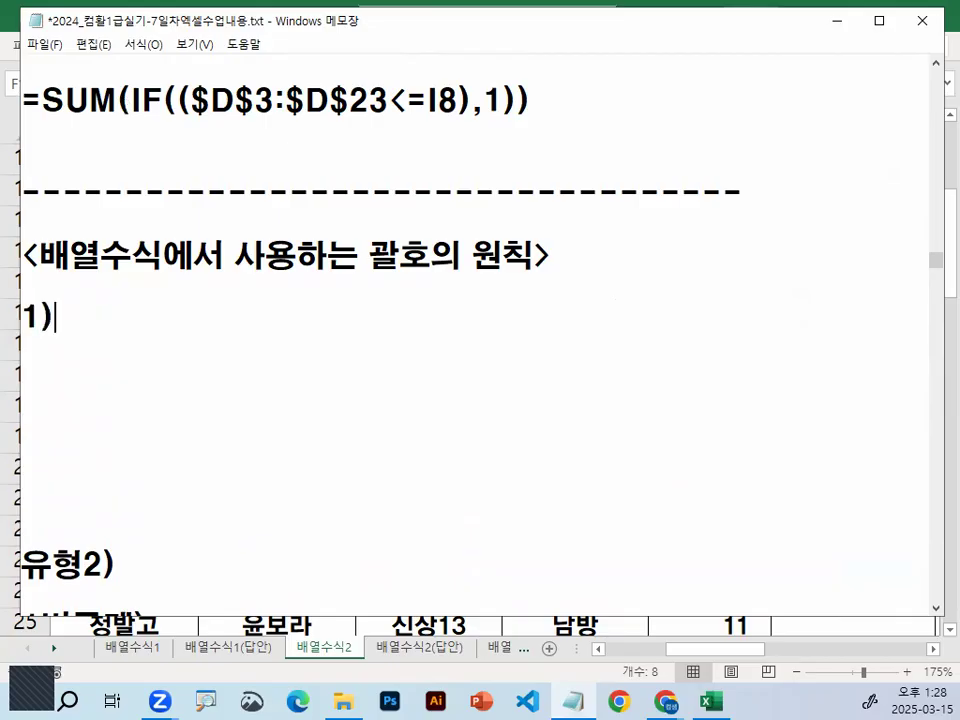
{"action": "type", "text": ") 공통부분"}
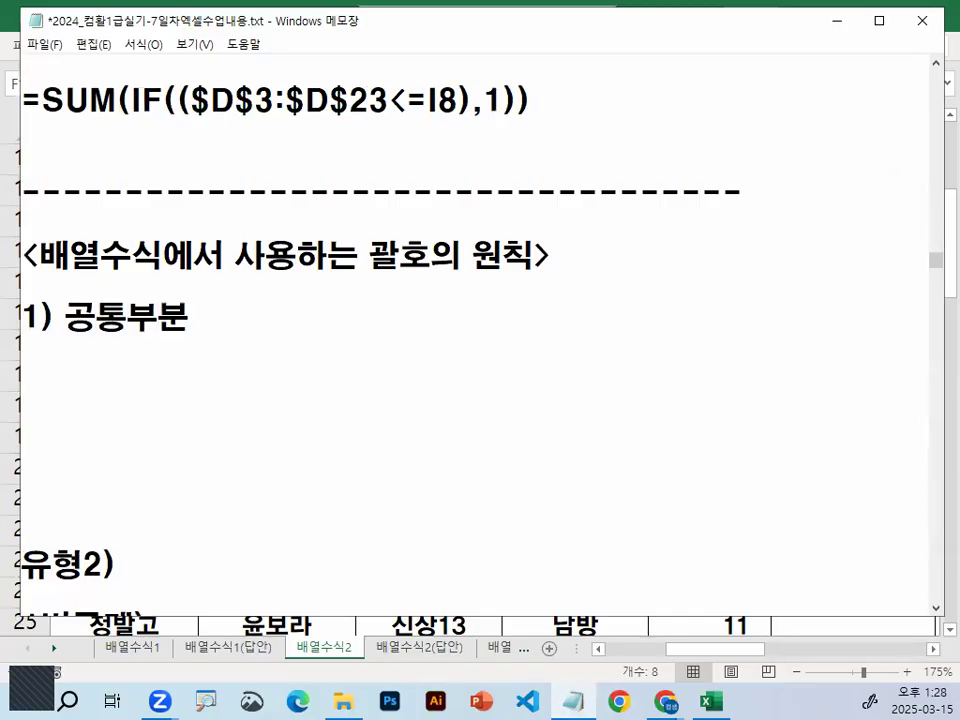
{"action": "key", "text": "Return"}
{"action": "type", "text": "("}
{"action": "type", "text": "ㅌ"}
{"action": "key", "text": "BackSpace"}
{"action": "type", "text": "IF 사용과 괄"}
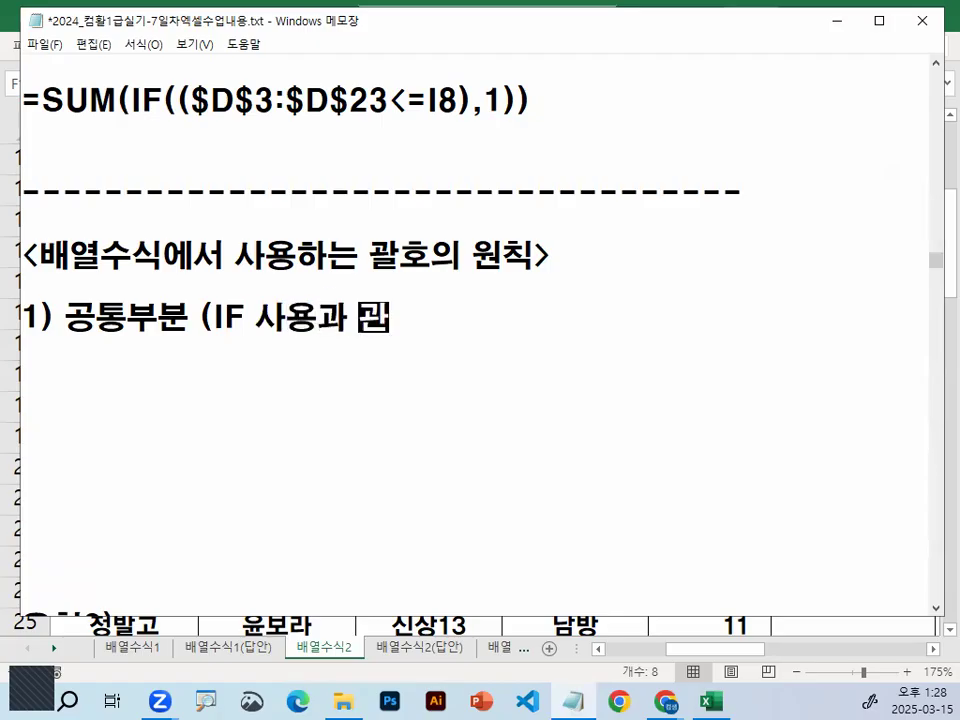
{"action": "type", "text": "련없이"}
{"action": "type", "text": " 모ㅜ"}
{"action": "key", "text": "BackSpace"}
{"action": "key", "text": "BackSpace"}
{"action": "type", "text": "모"}
{"action": "key", "text": "BackSpace"}
{"action": "type", "text": ")"}
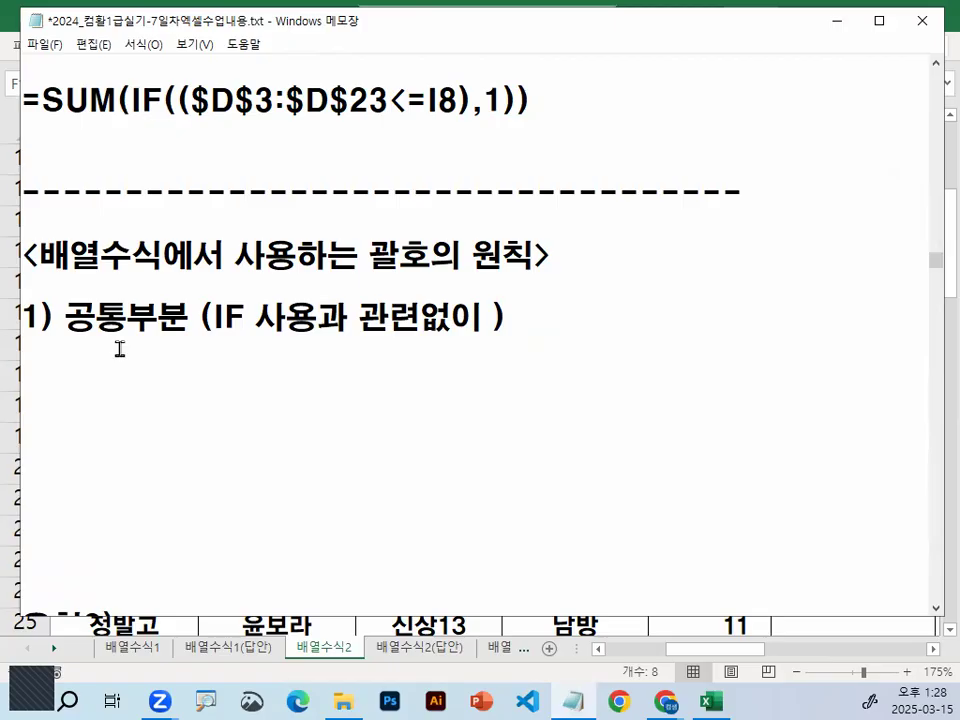
- Add the rule "조건은 괄호로 묶는다 -> (조건1)" on a new line under the 공통부분 item
{"action": "key", "text": "Return"}
{"action": "type", "text": "조건은"}
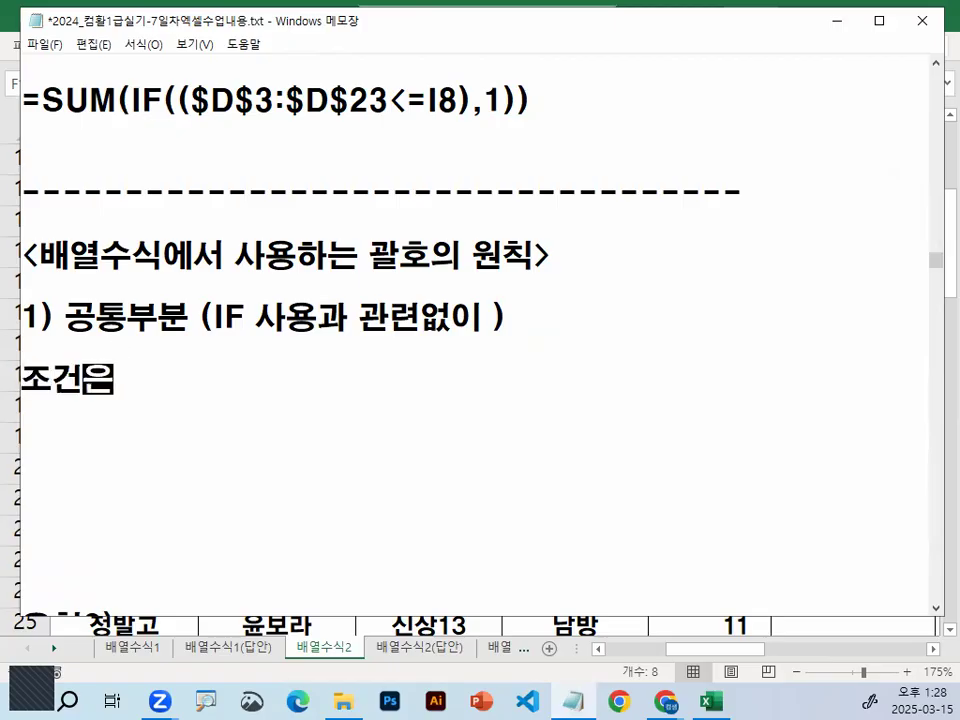
{"action": "type", "text": " 괄호"}
{"action": "type", "text": "로 "}
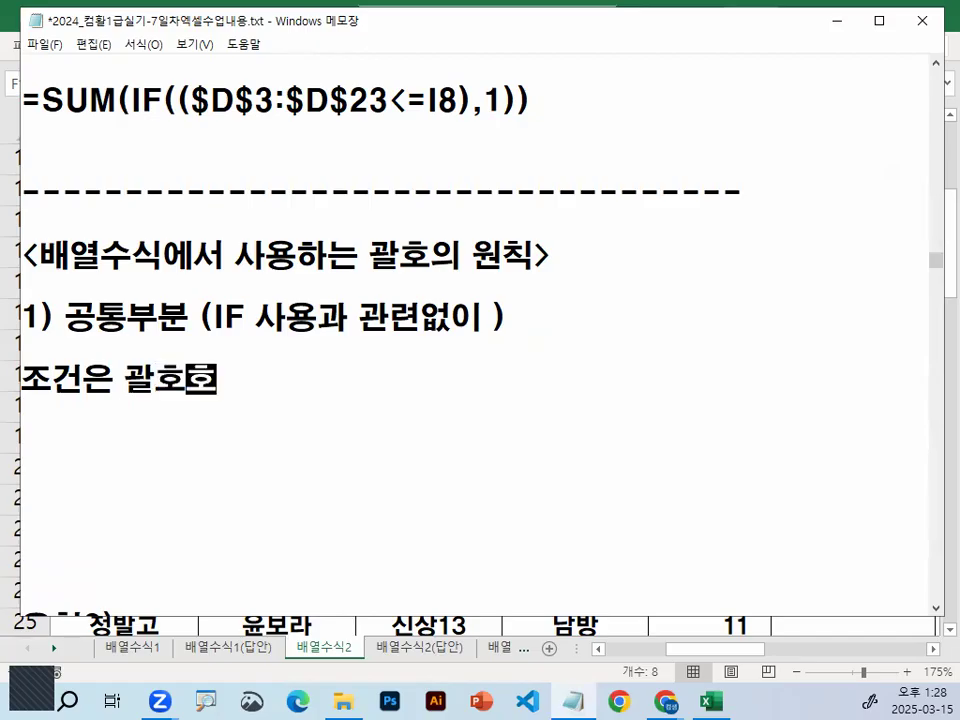
{"action": "type", "text": "묶는다"}
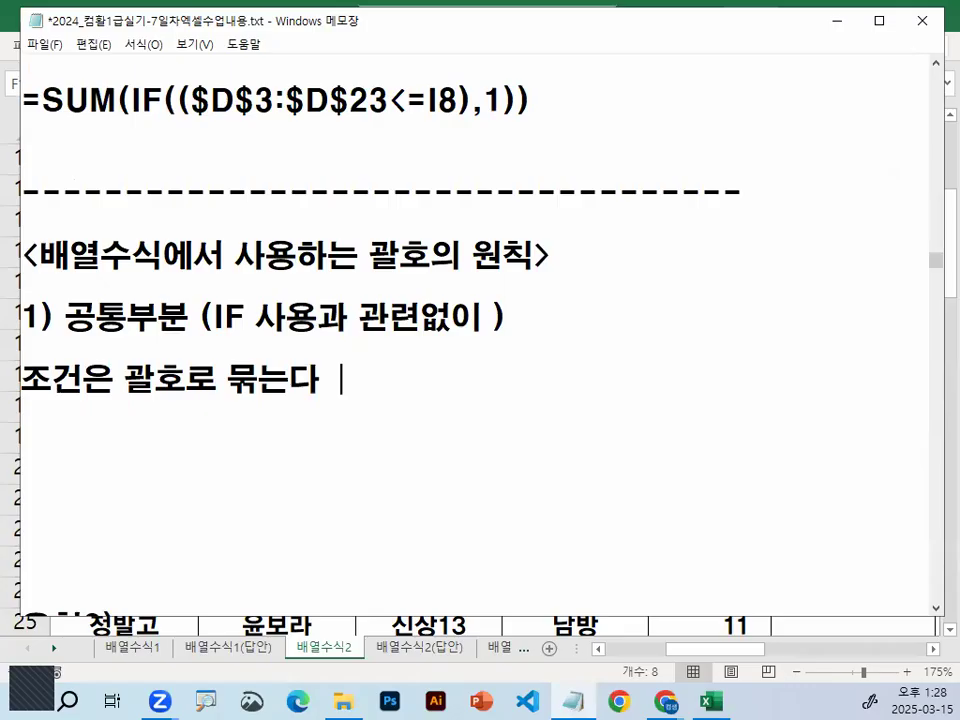
{"action": "type", "text": " (조건1"}
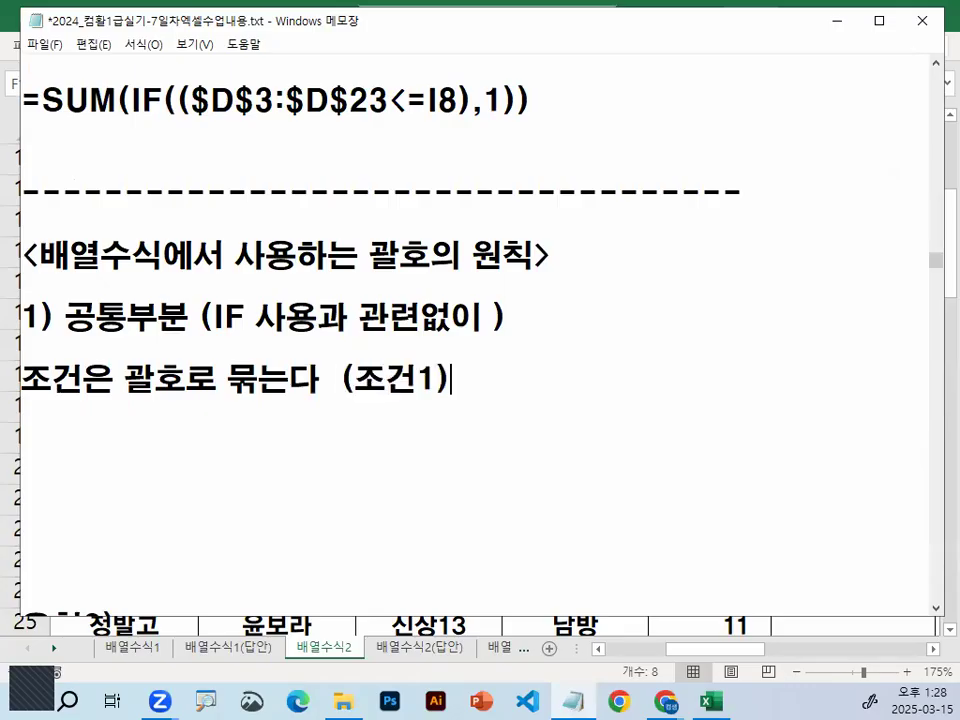
{"action": "type", "text": "->"}
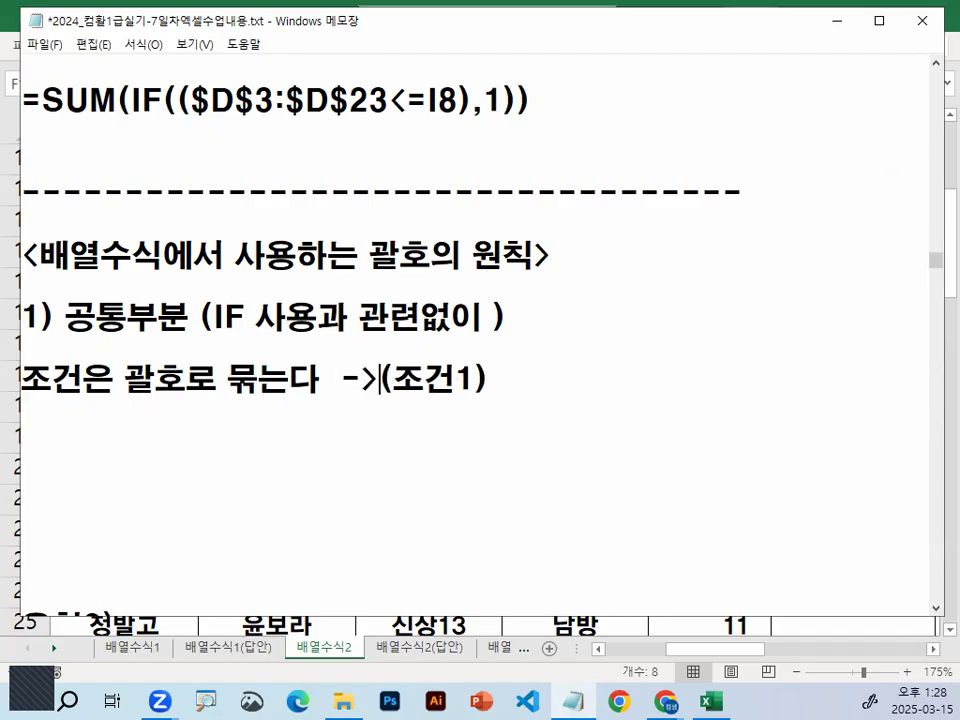
- Add the line "계산범위는 괄호로 묶지 않는다." below the condition rule, and put a period after 묶는다 in that rule
{"action": "key", "text": "Return"}
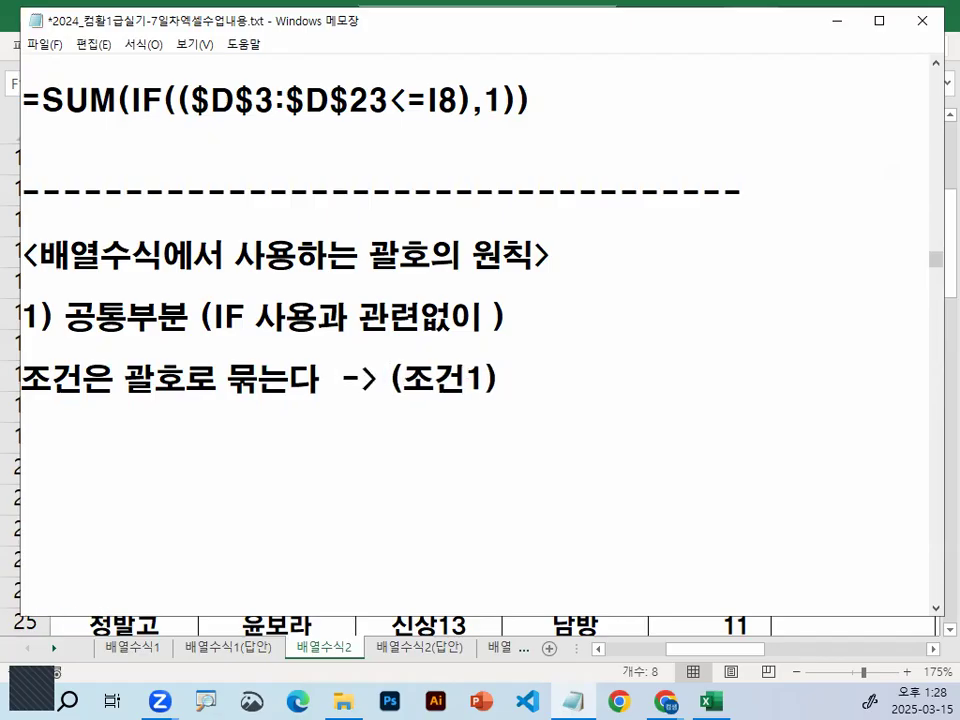
{"action": "type", "text": "계산"}
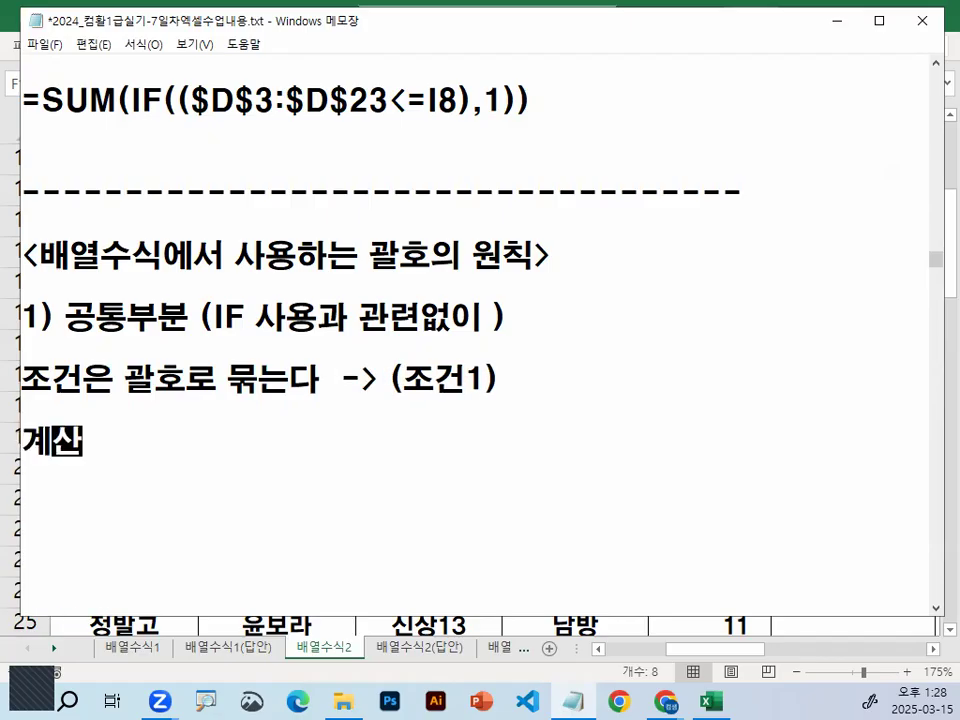
{"action": "type", "text": "법위는 괄"}
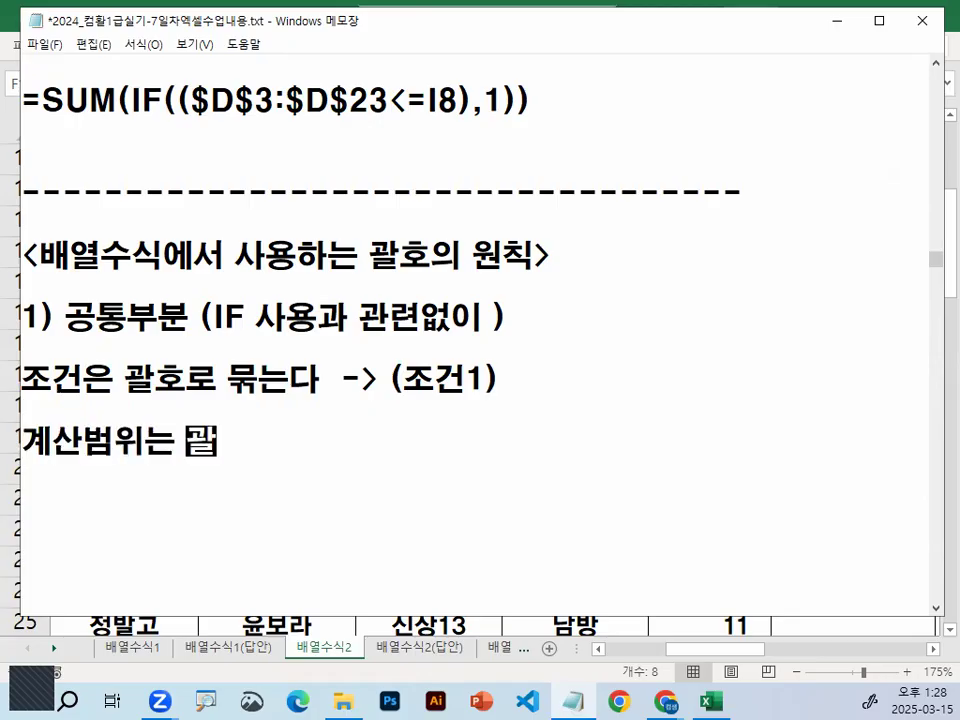
{"action": "type", "text": "호로 묶지"}
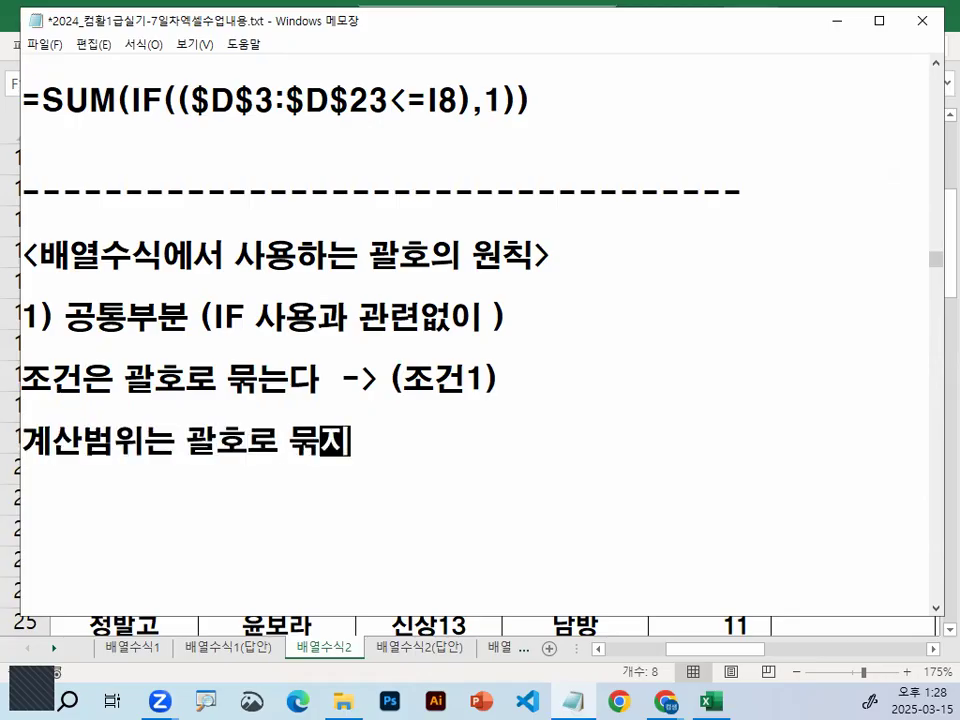
{"action": "type", "text": " 안않는다."}
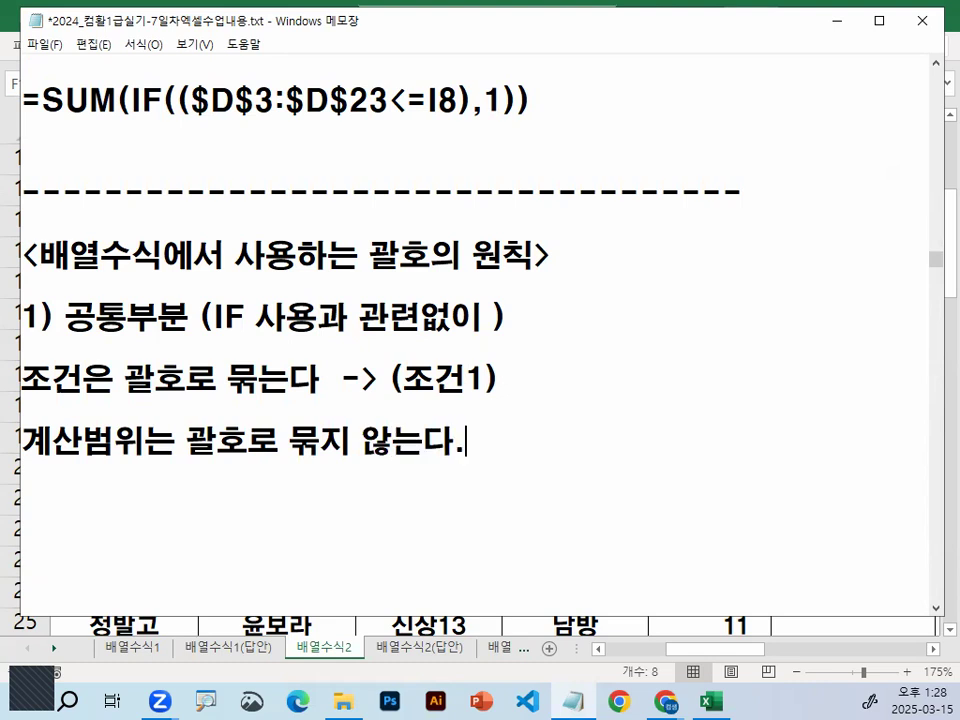
{"action": "left_click", "coordinate": [115, 440]}
{"action": "type", "text": "."}
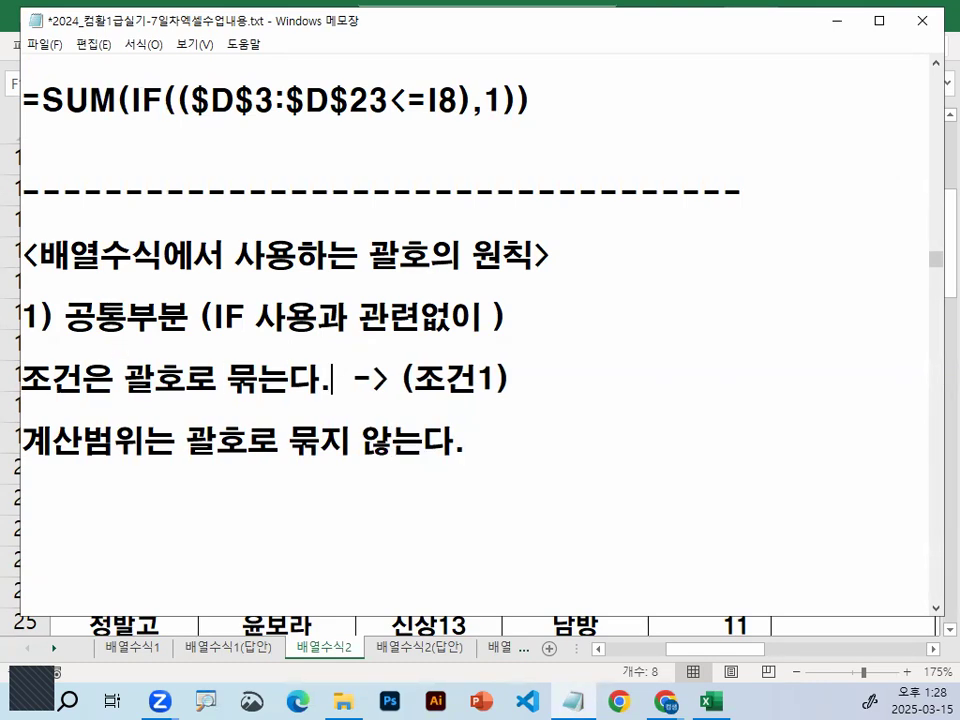
- Review the two new parentheses rules, comparing the bracketed (조건1) with the 계산범위 line
{"action": "scroll", "coordinate": [433, 197], "scroll_direction": "down", "scroll_amount": 1}
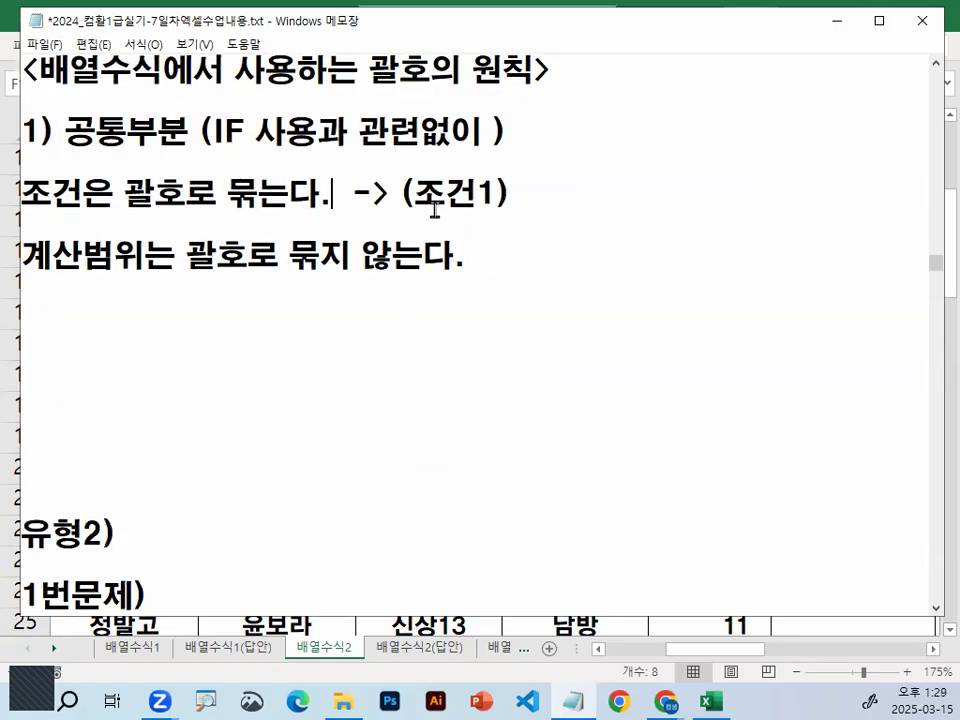
{"action": "mouse_move", "coordinate": [510, 200]}
{"action": "left_mouse_down"}
{"action": "mouse_move", "coordinate": [403, 214]}
{"action": "mouse_move", "coordinate": [515, 197]}
{"action": "left_mouse_up"}
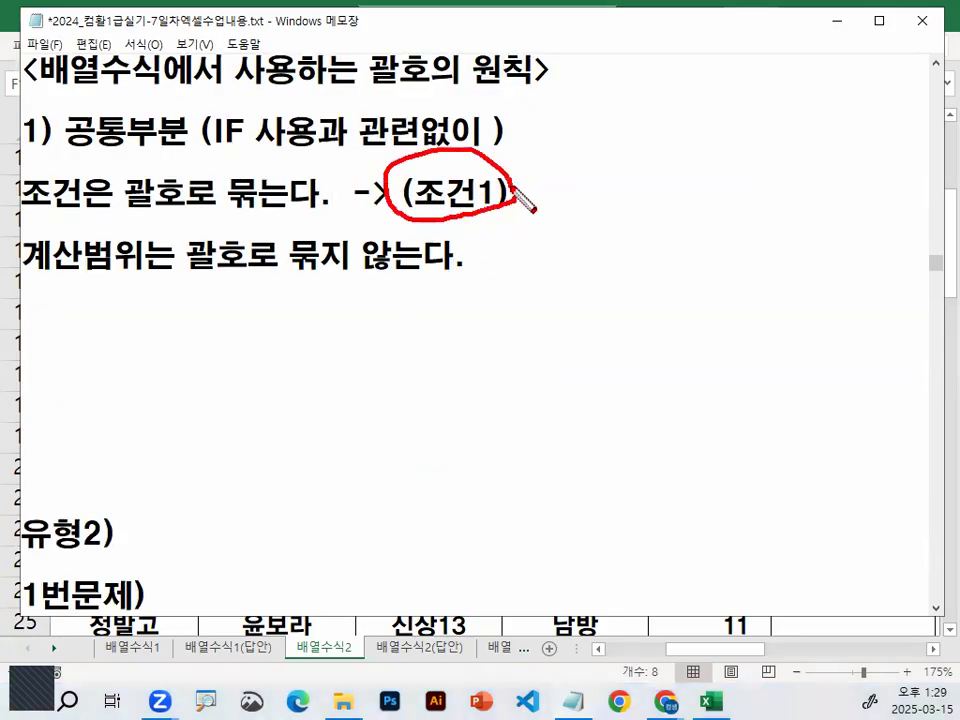
{"action": "left_click_drag", "start_coordinate": [20, 270], "coordinate": [137, 270]}
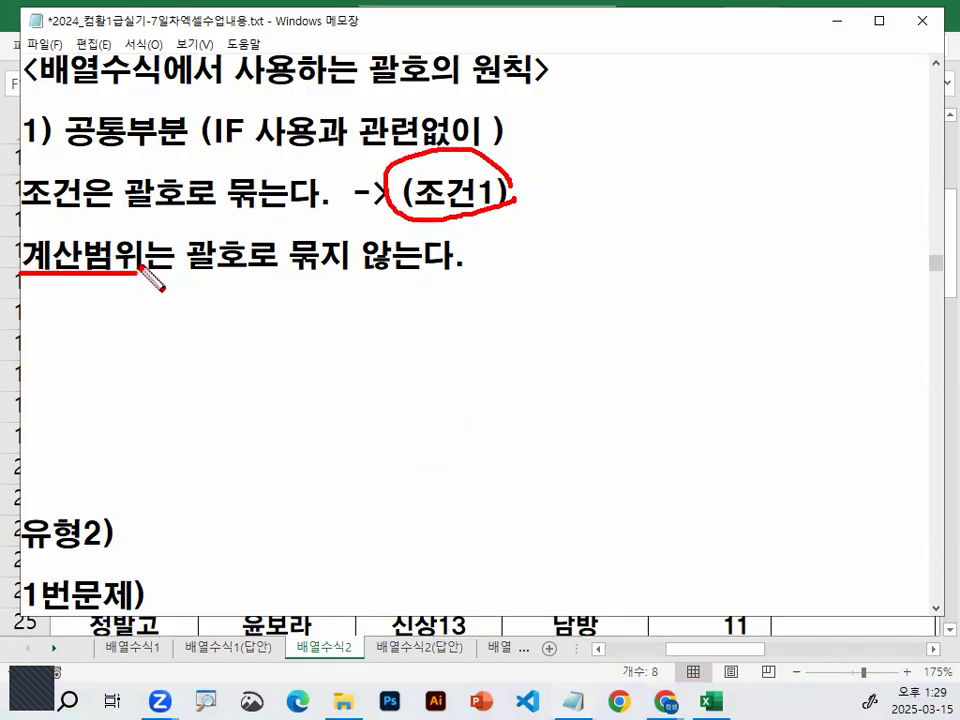
{"action": "left_click_drag", "start_coordinate": [133, 222], "coordinate": [64, 298]}
{"action": "left_click_drag", "start_coordinate": [72, 222], "coordinate": [125, 268]}
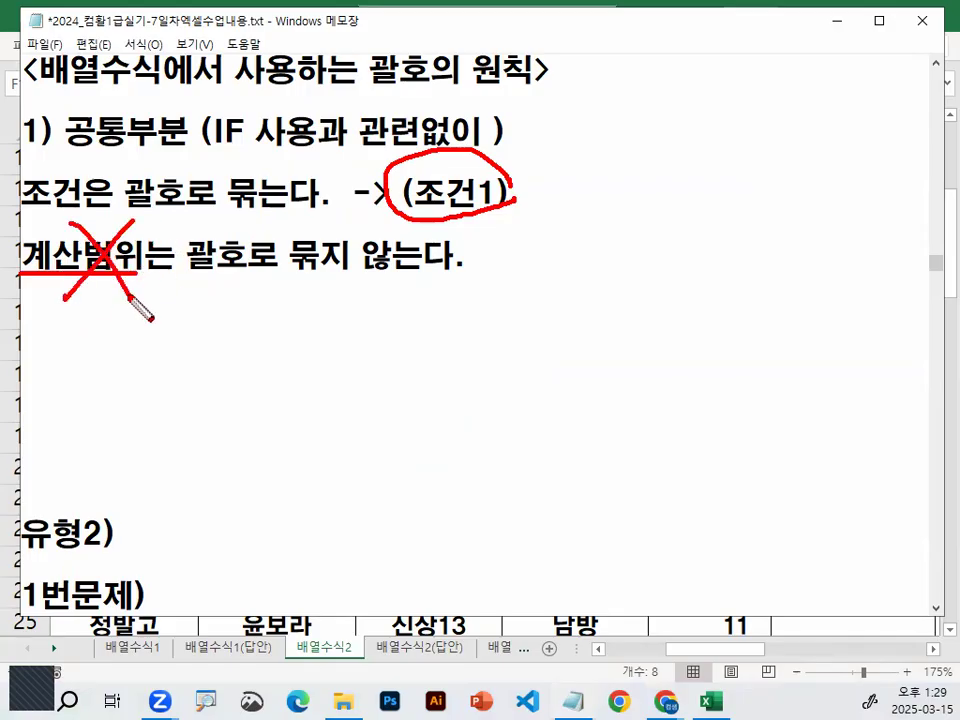
{"action": "key", "text": "Escape"}
- Examine how the calculation range $D$3:$D$23 is written in the earlier SMALL(IF(...)) formula, and return to the parentheses rules
{"action": "scroll", "coordinate": [210, 319], "scroll_direction": "up", "scroll_amount": 2}
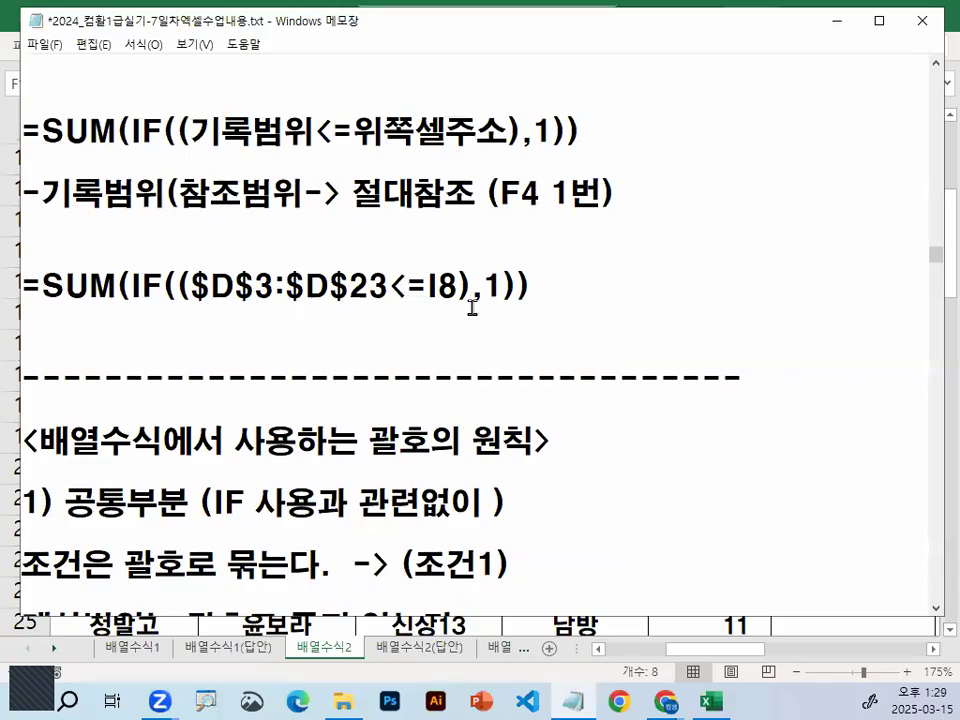
{"action": "scroll", "coordinate": [472, 307], "scroll_direction": "up", "scroll_amount": 6}
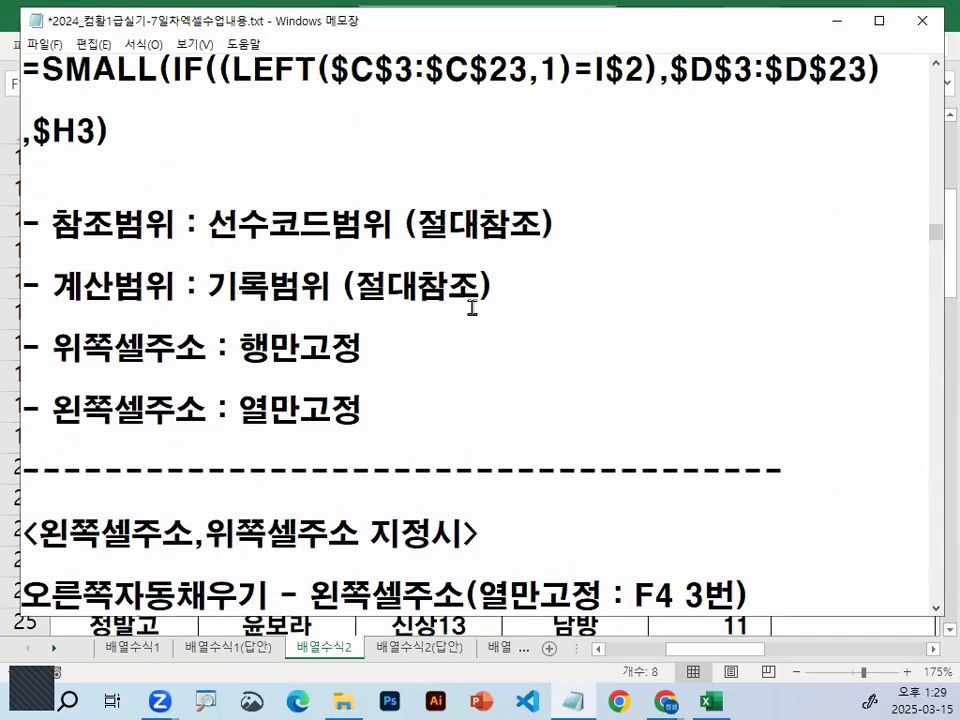
{"action": "scroll", "coordinate": [472, 307], "scroll_direction": "up", "scroll_amount": 1}
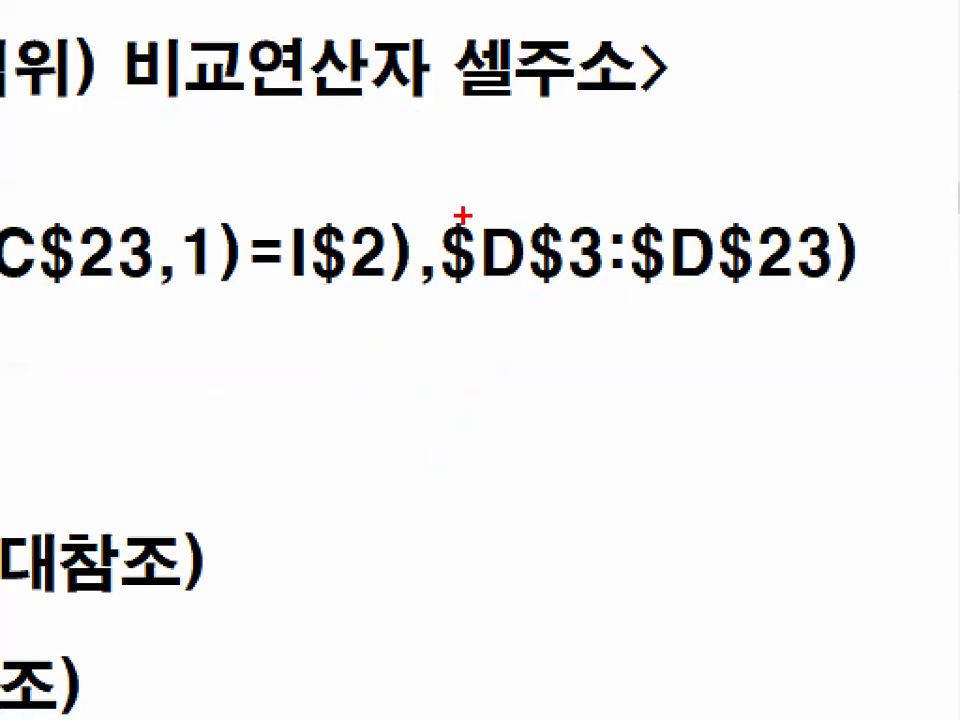
{"action": "left_click_drag", "start_coordinate": [680, 233], "coordinate": [666, 271]}
{"action": "mouse_move", "coordinate": [806, 198]}
{"action": "left_mouse_down"}
{"action": "mouse_move", "coordinate": [829, 222]}
{"action": "mouse_move", "coordinate": [812, 304]}
{"action": "mouse_move", "coordinate": [945, 212]}
{"action": "left_mouse_up"}
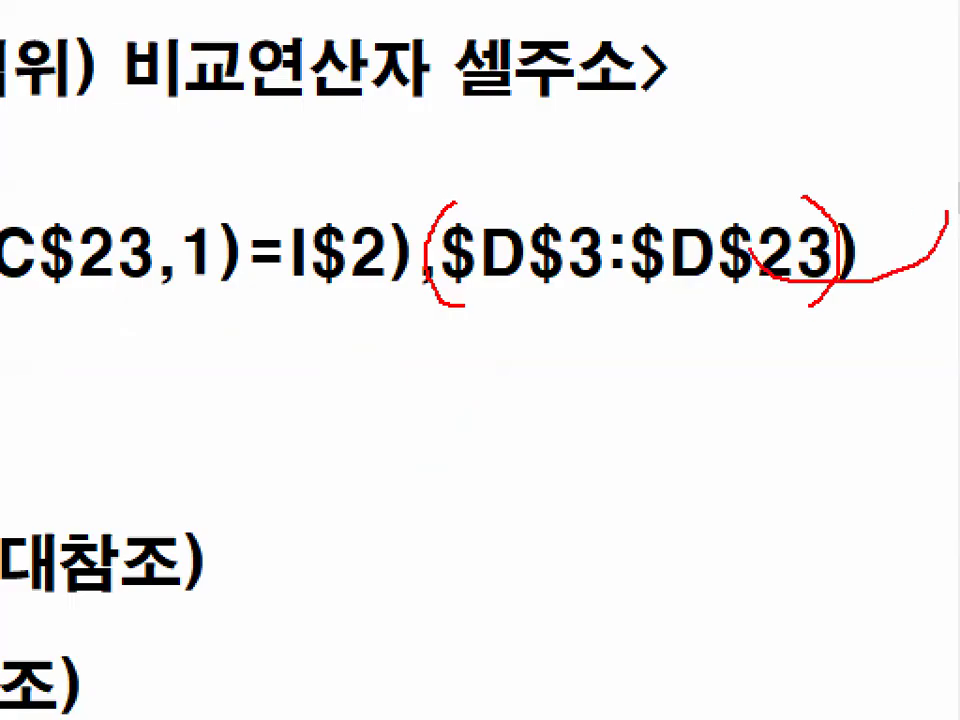
{"action": "left_click_drag", "start_coordinate": [812, 278], "coordinate": [900, 308]}
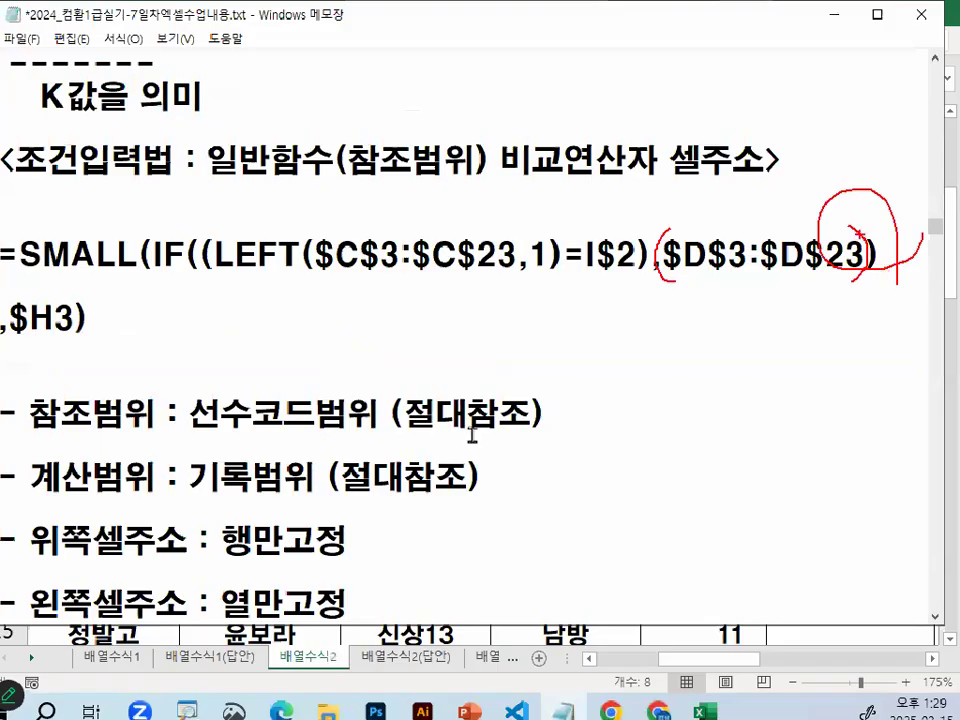
{"action": "scroll", "coordinate": [360, 428], "scroll_direction": "down", "scroll_amount": 6}
{"action": "scroll", "coordinate": [360, 428], "scroll_direction": "down", "scroll_amount": 3}
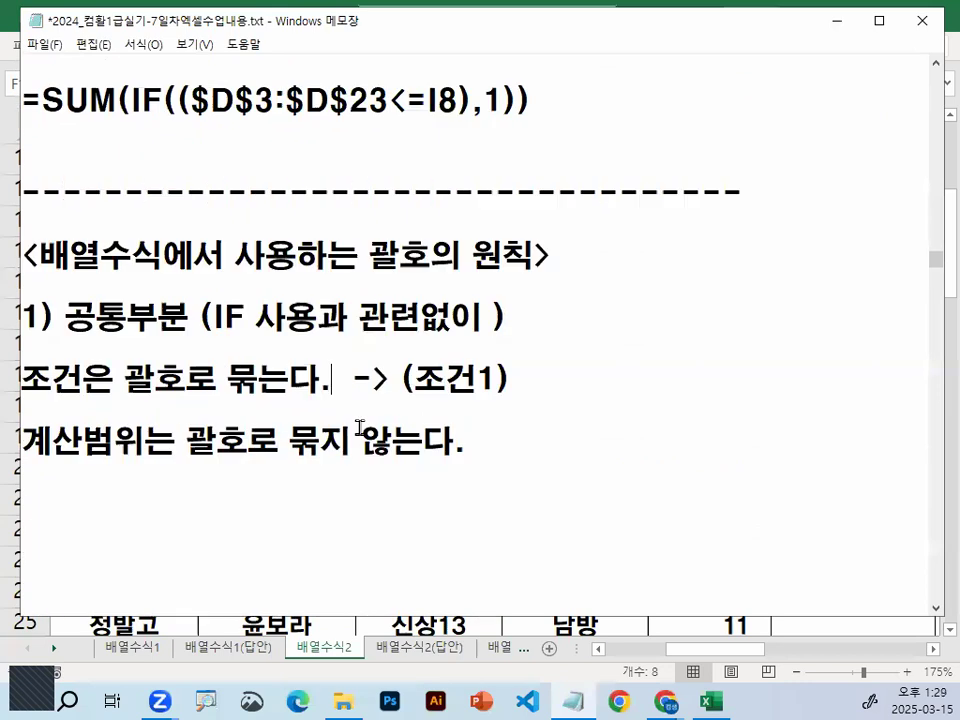
- Add the heading "2) IF 사용하는 경우" below the 계산범위 rule, leaving a blank line above it
{"action": "left_click", "coordinate": [201, 412]}
{"action": "type", "text": "2"}
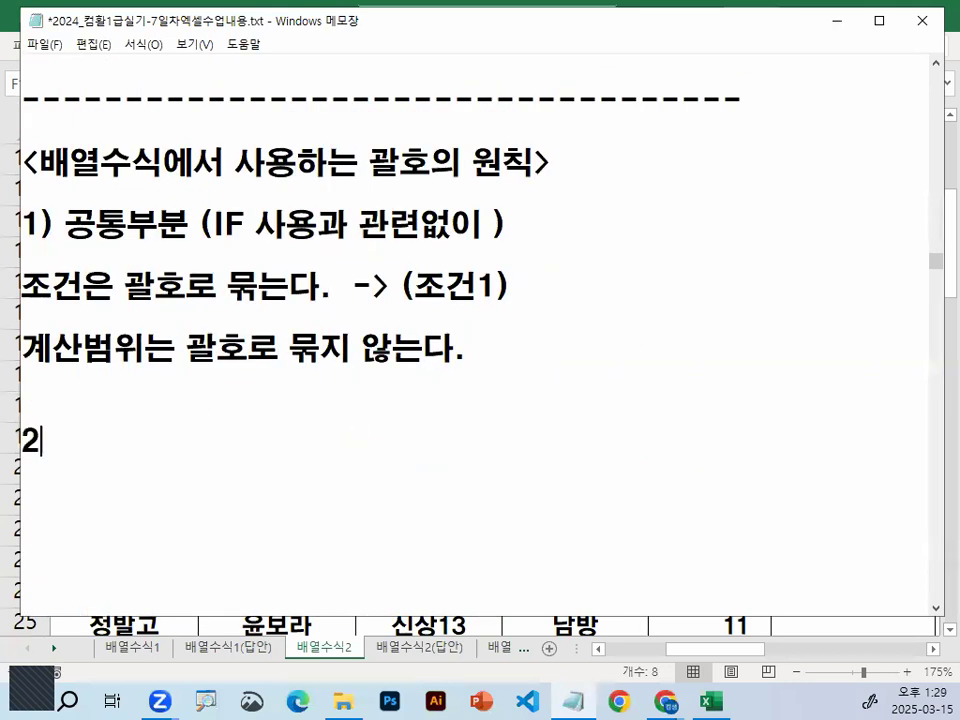
{"action": "type", "text": ") UF"}
{"action": "key", "text": "BackSpace"}
{"action": "key", "text": "BackSpace"}
{"action": "key", "text": "Hangul"}
{"action": "type", "text": "ㅑㄹ"}
{"action": "key", "text": "BackSpace"}
{"action": "key", "text": "BackSpace"}
{"action": "type", "text": "ㅑ"}
{"action": "key", "text": "Hangul"}
{"action": "key", "text": "BackSpace"}
{"action": "type", "text": "IF 사용하는 경우"}
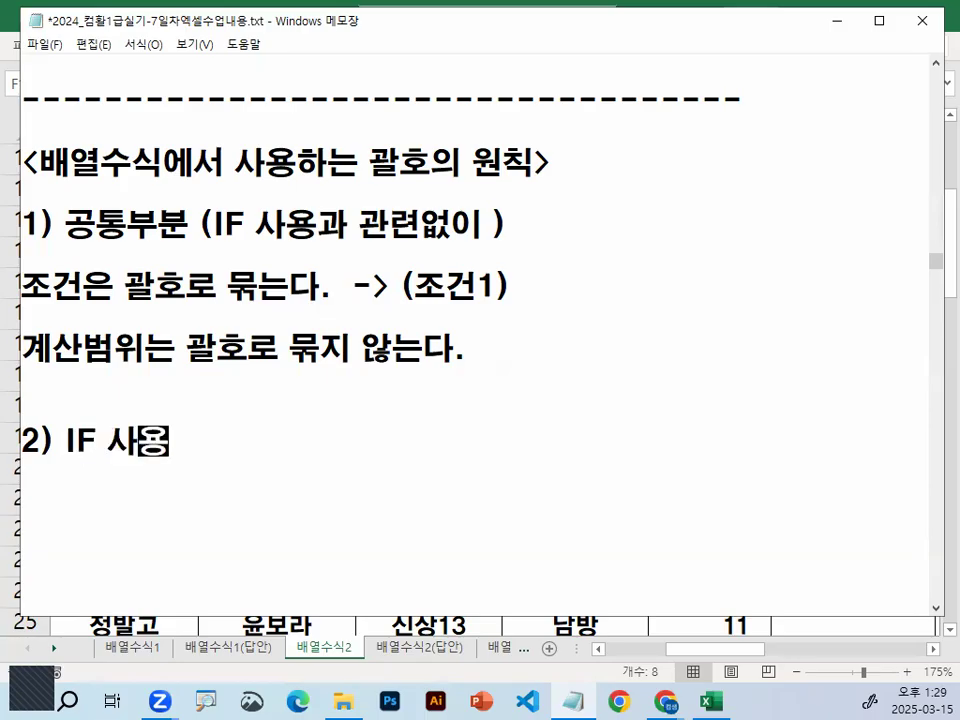
{"action": "key", "text": "Return"}
{"action": "key", "text": "Return"}
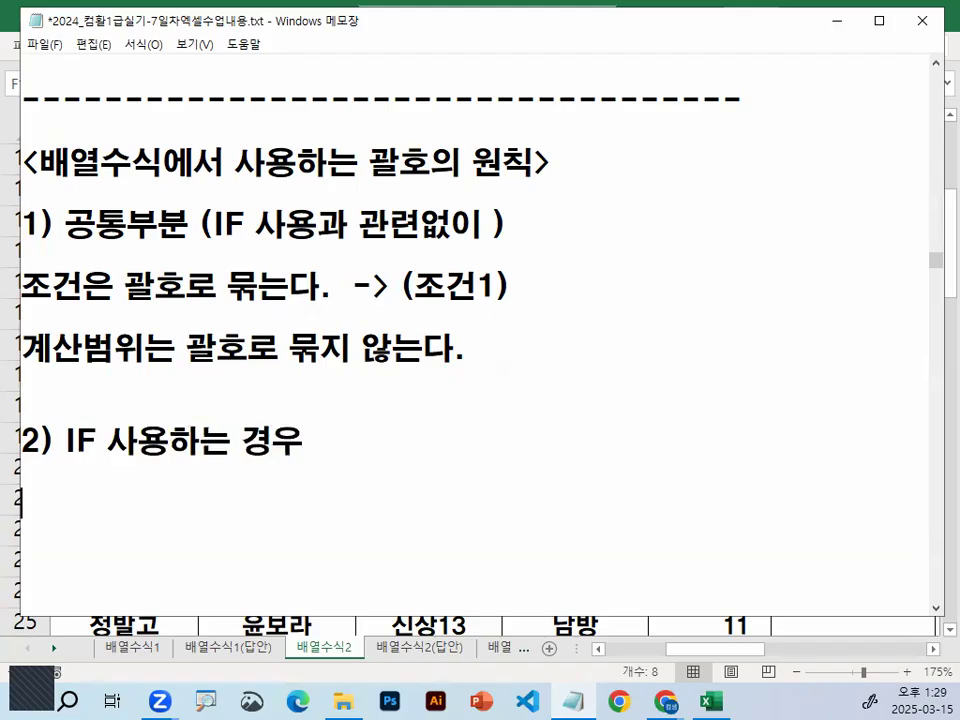
{"action": "scroll", "coordinate": [202, 412], "scroll_direction": "down", "scroll_amount": 1}
{"action": "key", "text": "BackSpace"}
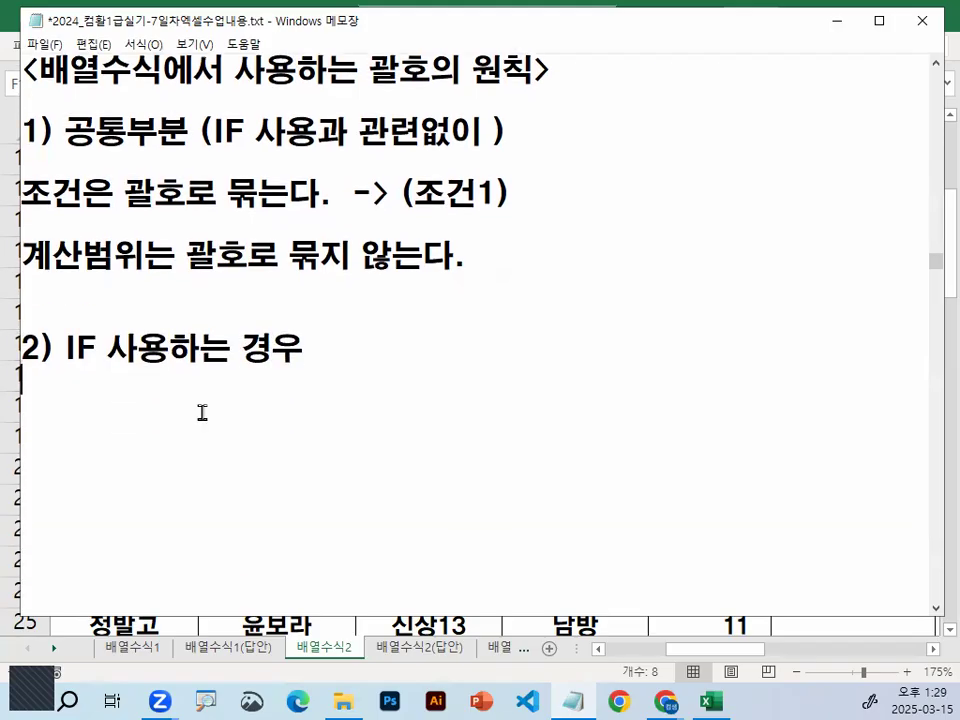
- Begin the rule under the IF 사용하는 경우 heading with "함수명(IF 다음에 괄호 두번 (( 열고"
{"action": "type", "text": "함수명"}
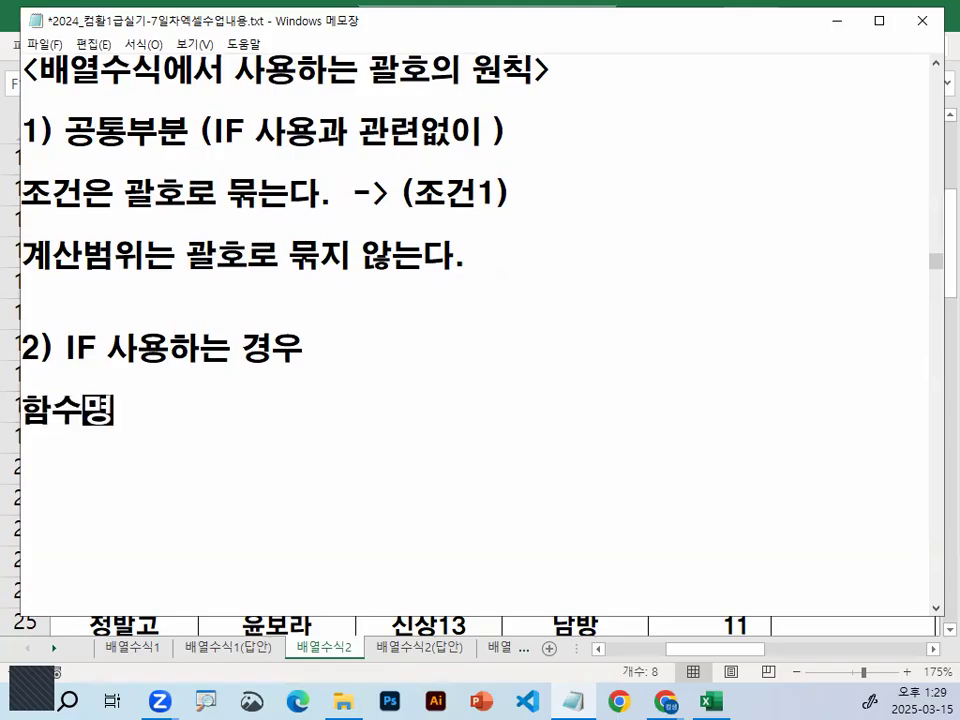
{"action": "type", "text": " ㄷ"}
{"action": "key", "text": "BackSpace"}
{"action": "key", "text": "BackSpace"}
{"action": "key", "text": "BackSpace"}
{"action": "key", "text": "BackSpace"}
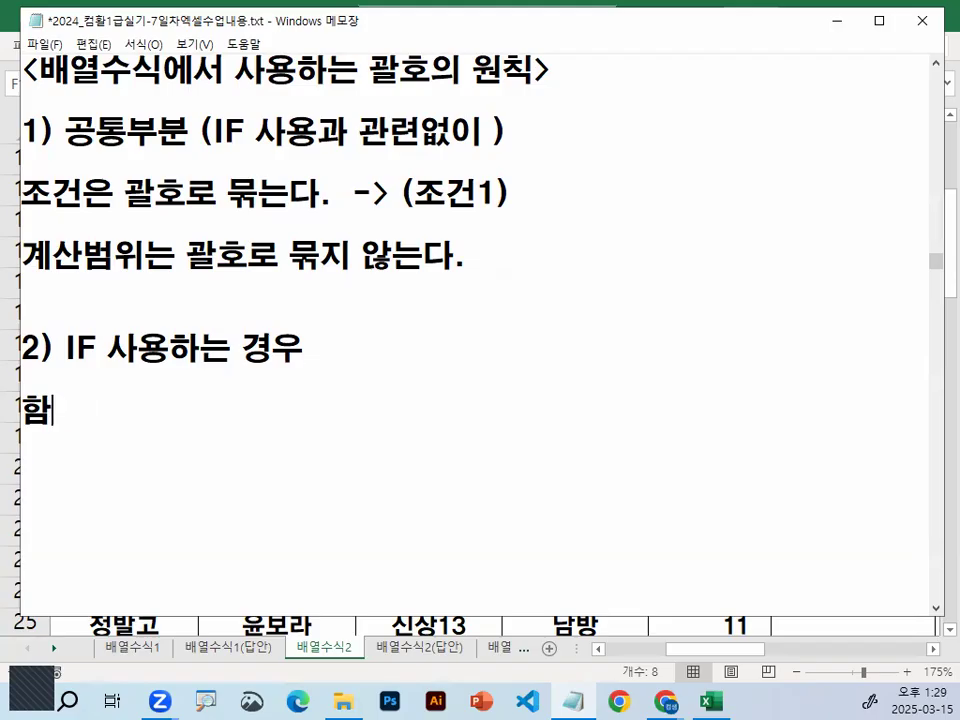
{"action": "type", "text": "수명"}
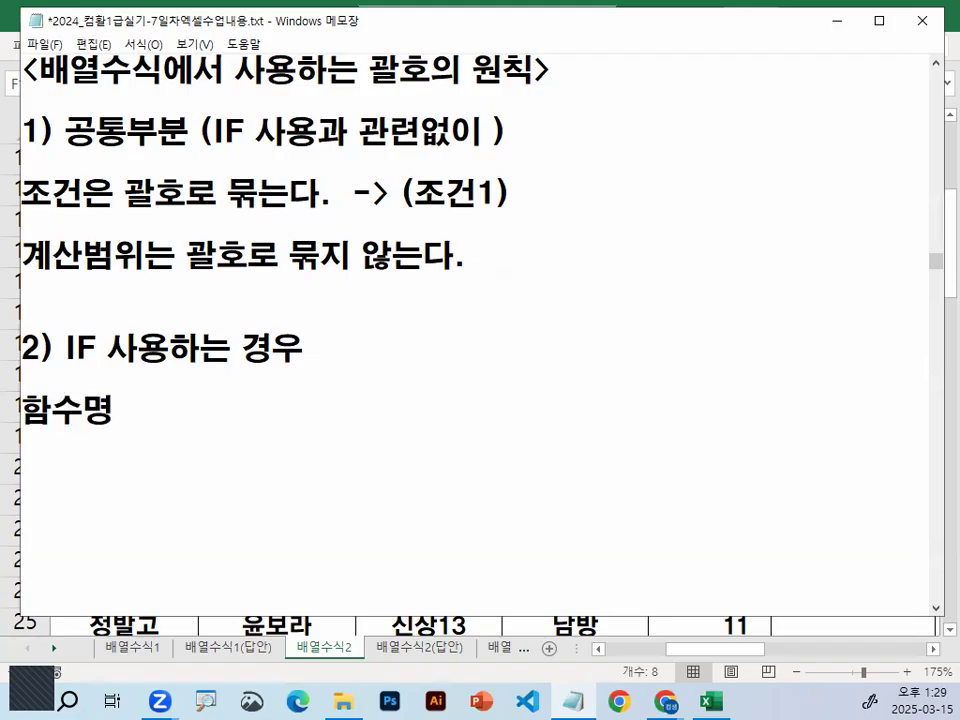
{"action": "type", "text": "(IF "}
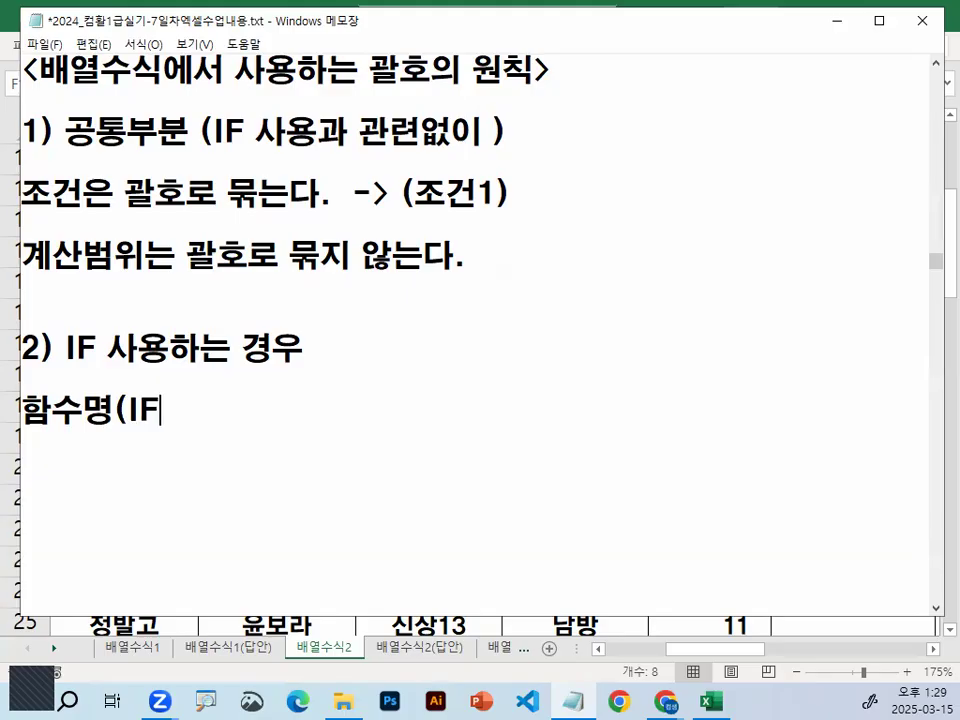
{"action": "type", "text": "EK"}
{"action": "key", "text": "BackSpace"}
{"action": "key", "text": "BackSpace"}
{"action": "type", "text": "다"}
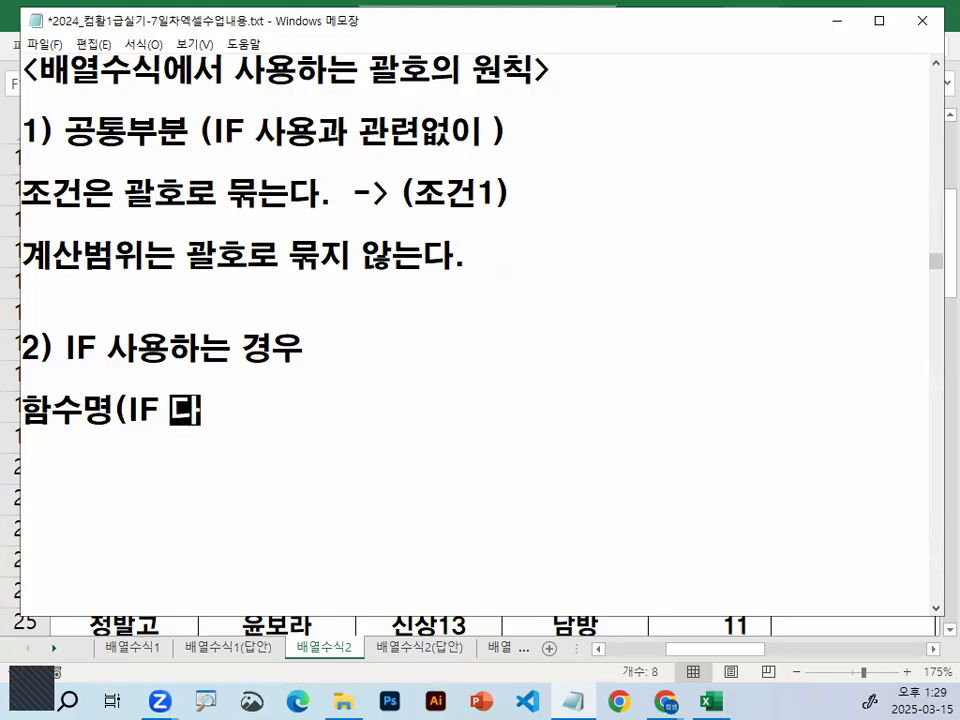
{"action": "type", "text": "음에 과"}
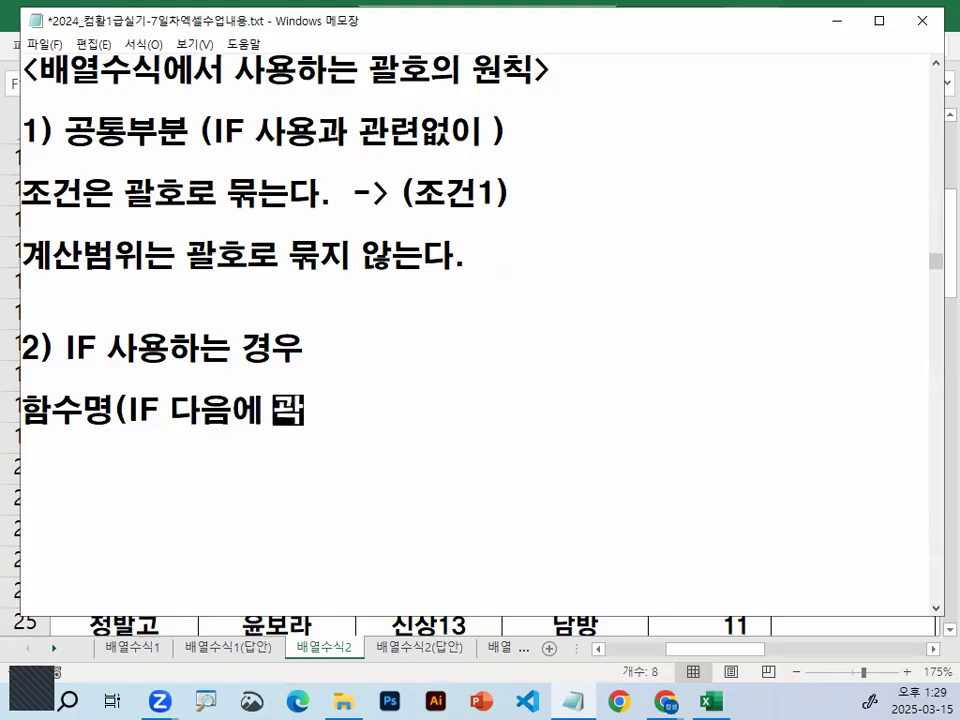
{"action": "type", "text": "ㄹ호 "}
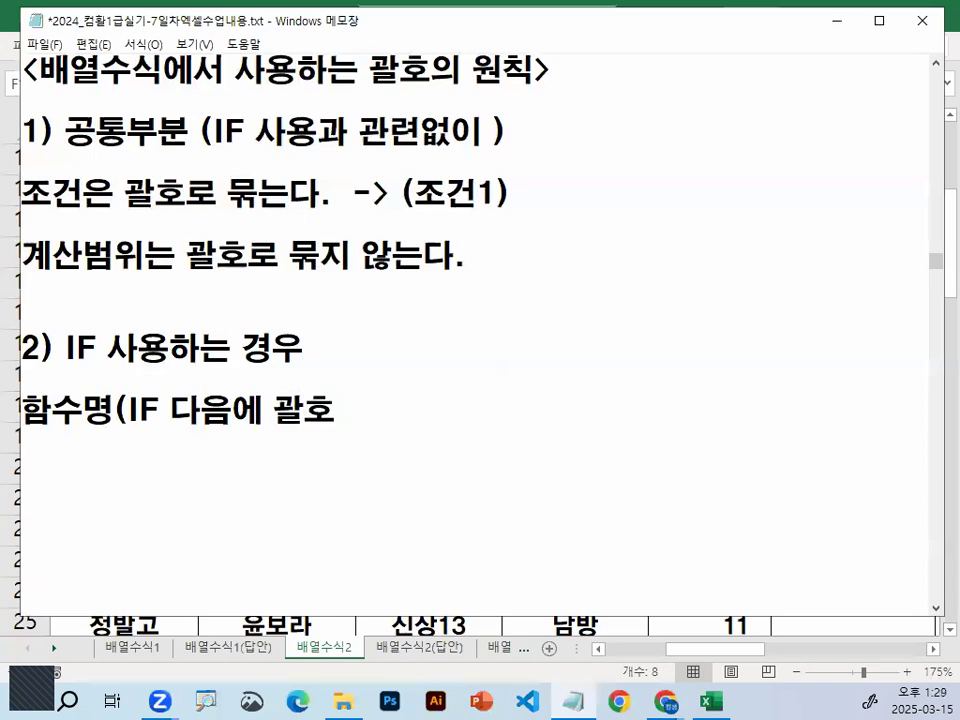
{"action": "type", "text": "두번"}
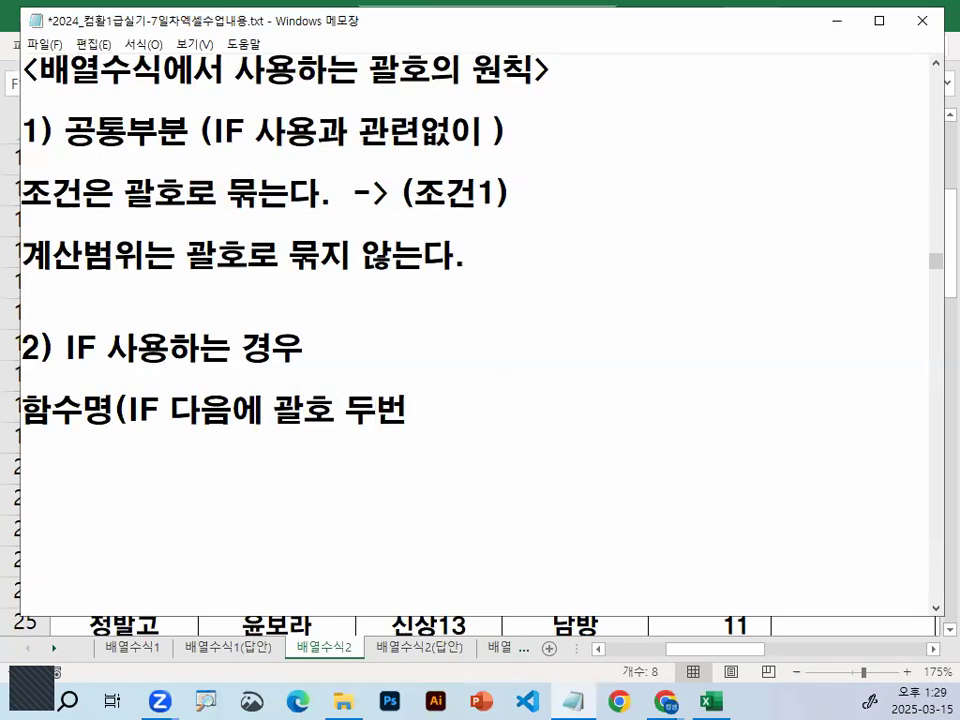
{"action": "type", "text": " ((열고 맺"}
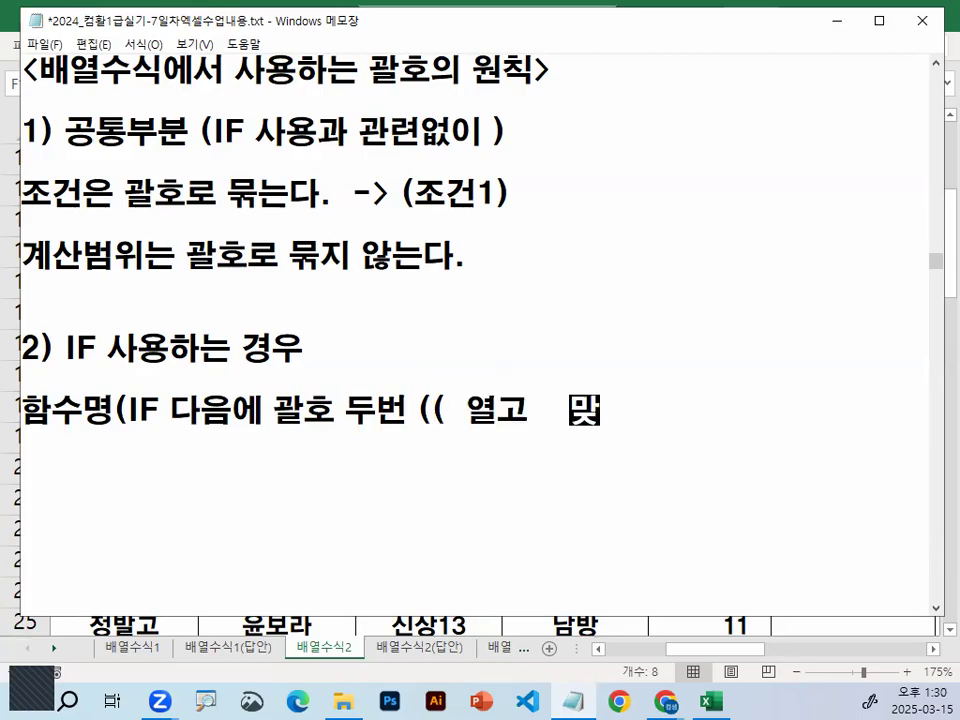
- Complete the IF rule with "마지막에 두번 ))닫는다."
{"action": "type", "text": "지막에 두번 )) 닫느다"}
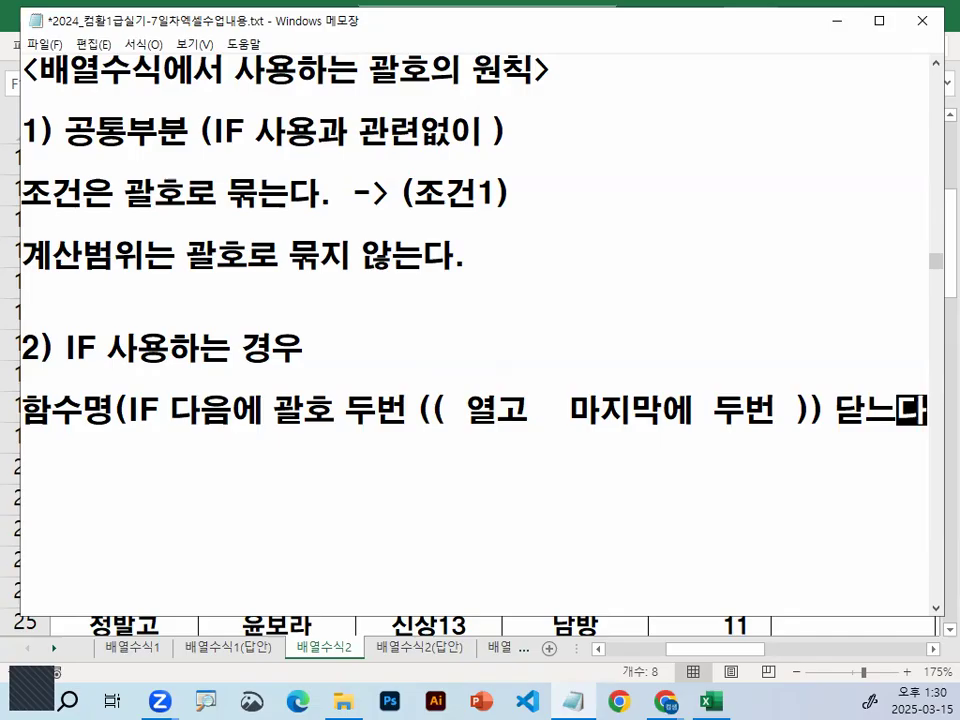
{"action": "key", "text": "BackSpace"}
{"action": "key", "text": "BackSpace"}
{"action": "key", "text": "BackSpace"}
{"action": "key", "text": "BackSpace"}
{"action": "type", "text": "닫"}
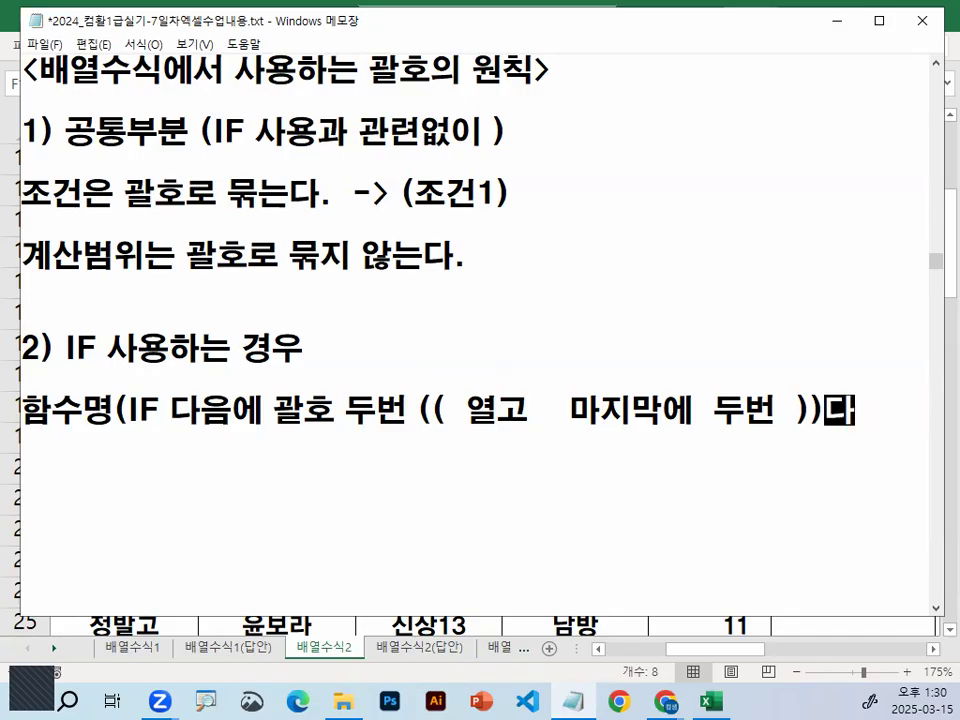
{"action": "type", "text": "는다."}
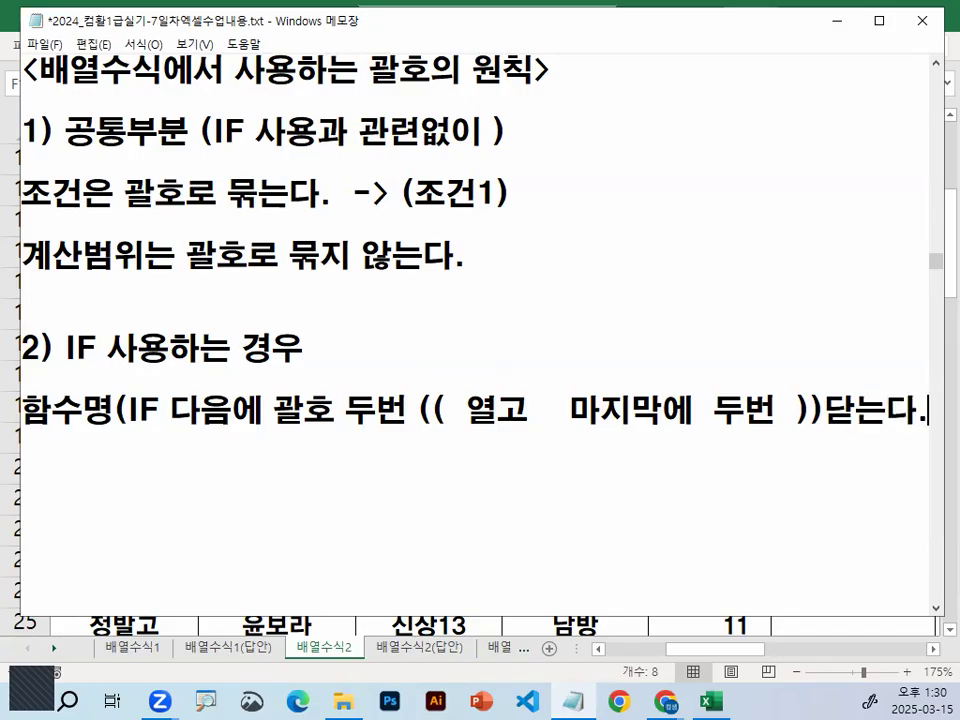
- Remove "함수명(" from the start of the rule so that it begins with IF
{"action": "key", "text": "Home"}
{"action": "key", "text": "Delete"}
{"action": "key", "text": "Delete"}
{"action": "key", "text": "Delete"}
{"action": "key", "text": "Delete"}
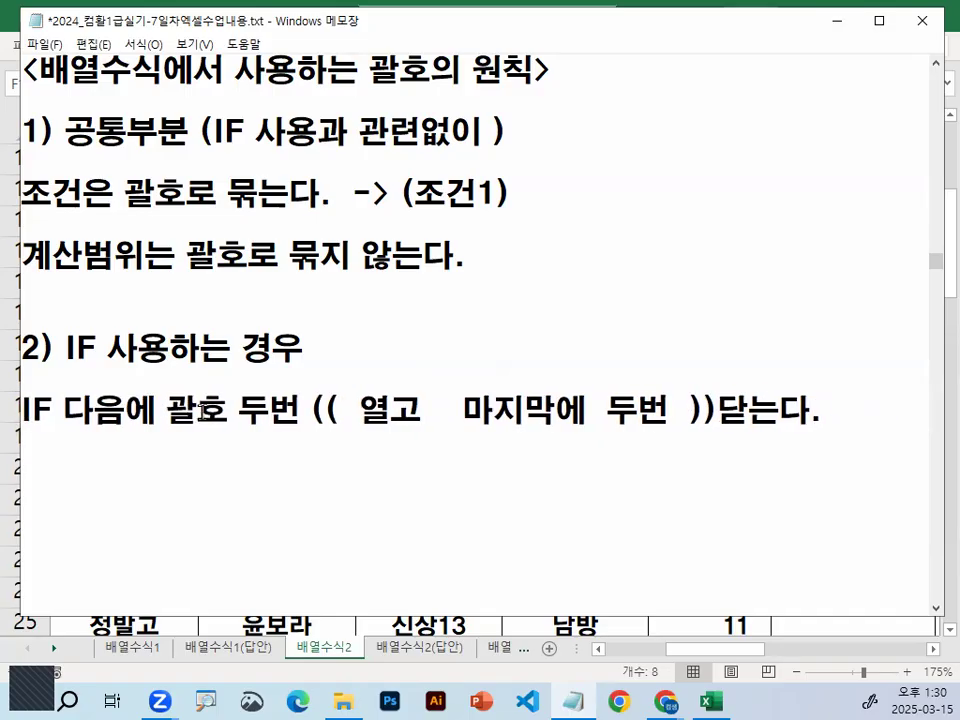
- Put a space before 닫는다 in the IF rule and add the heading "3) IF 사용하지 않는 경우" below it
{"action": "scroll", "coordinate": [326, 390], "scroll_direction": "down", "scroll_amount": 1}
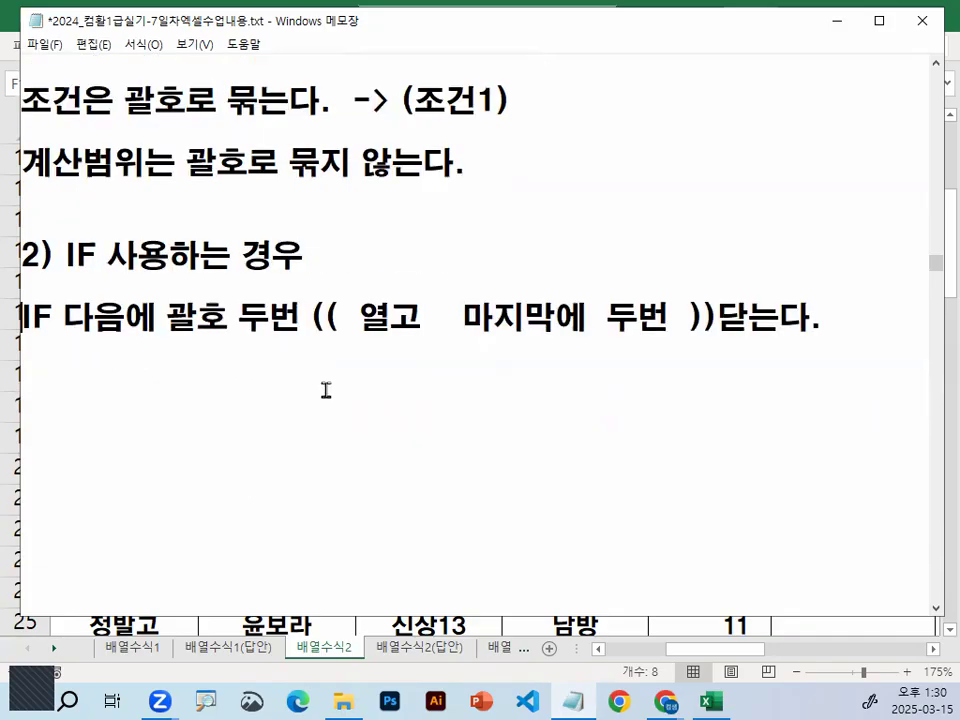
{"action": "left_click_drag", "start_coordinate": [246, 334], "coordinate": [822, 339]}
{"action": "key", "text": "Escape"}
{"action": "left_click", "coordinate": [846, 319]}
{"action": "key", "text": "Return"}
{"action": "type", "text": "3) IF 사용하지 않는 경우"}
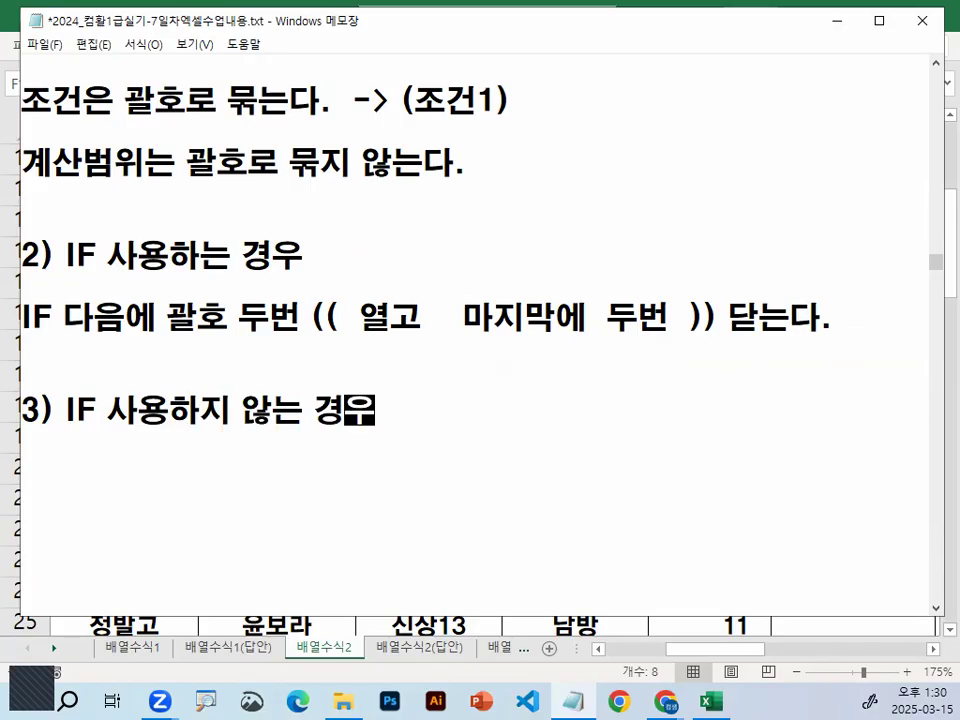
{"action": "scroll", "coordinate": [846, 318], "scroll_direction": "down", "scroll_amount": 1}
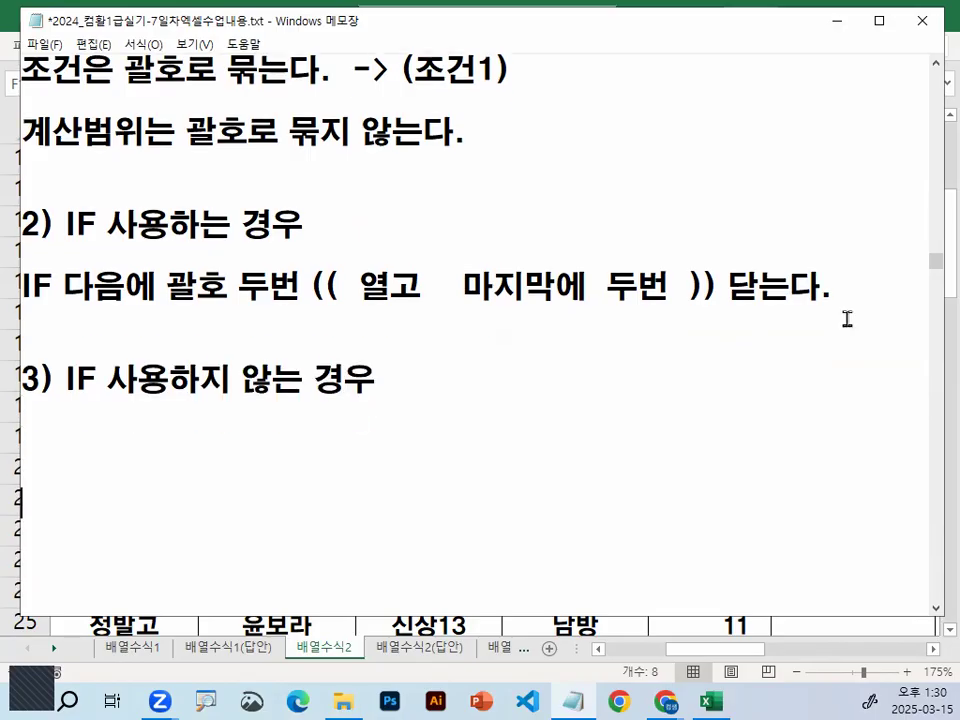
- Write the rule "함수명 다음에 괄호 두번 (( 열고 마지막에 한번 ) 닫는다." under the IF 사용하지 않는 경우 heading
{"action": "type", "text": "함수명"}
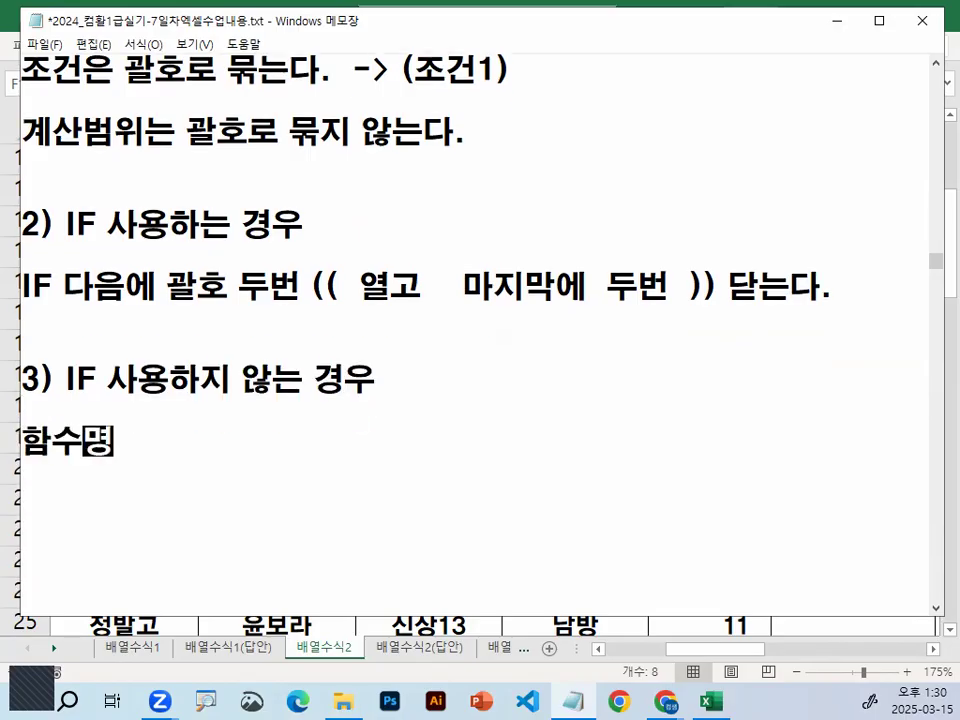
{"action": "type", "text": " 다"}
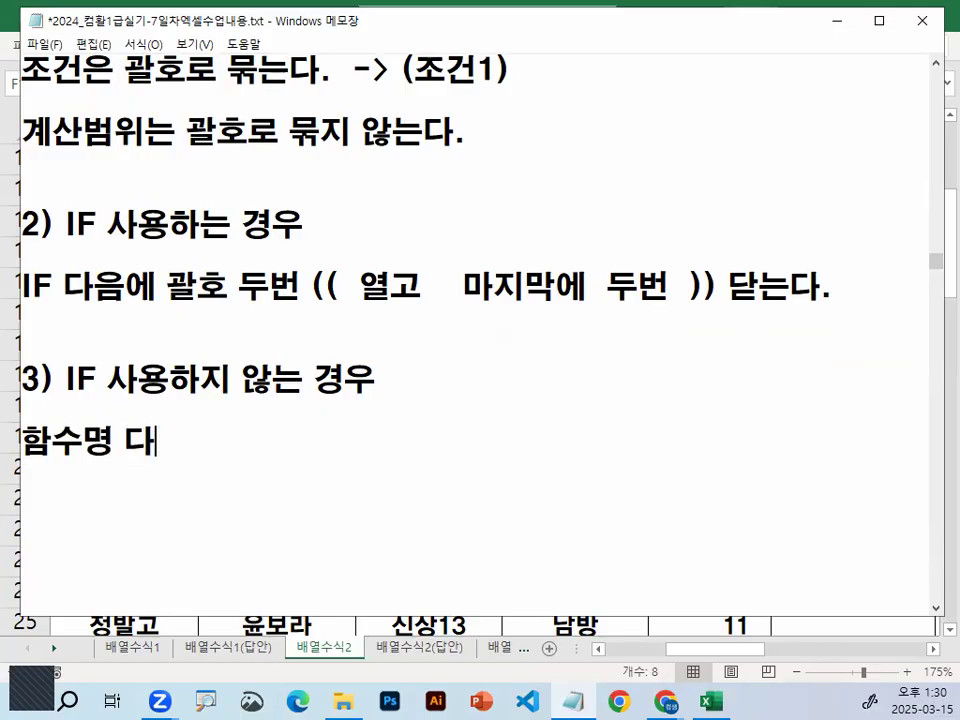
{"action": "type", "text": "음에 괄호 두"}
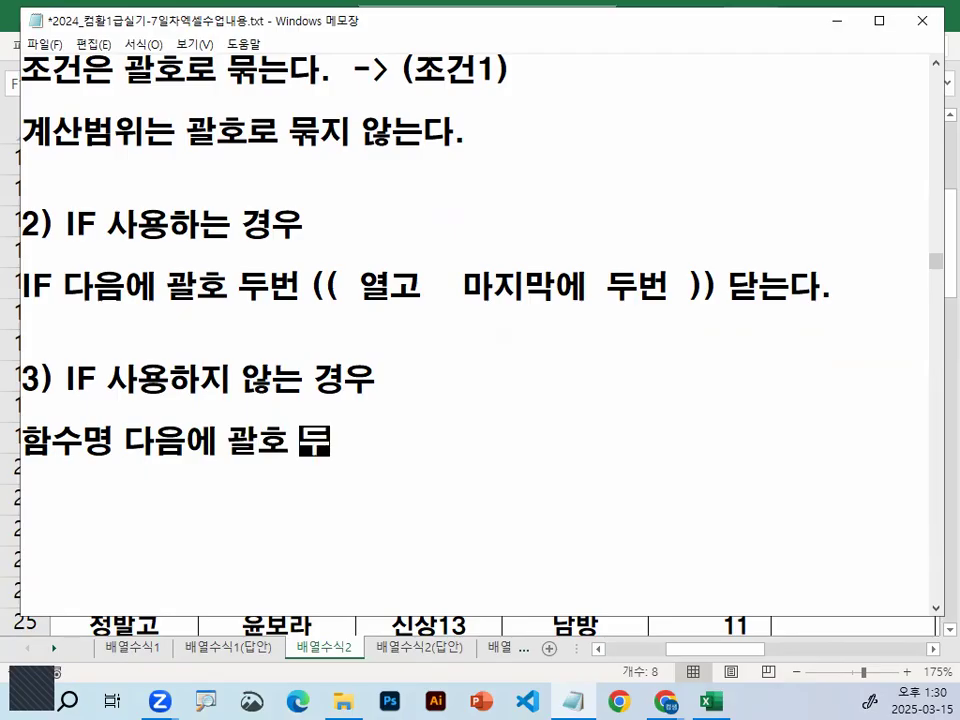
{"action": "type", "text": "번 ((  열"}
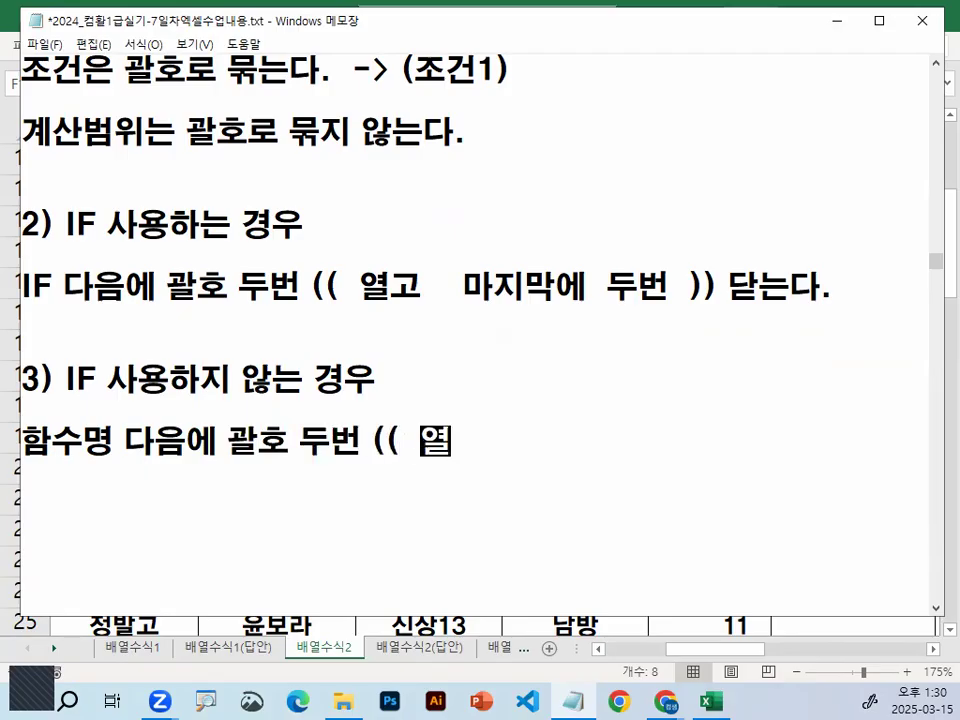
{"action": "type", "text": "고 자ㅁ"}
{"action": "key", "text": "BackSpace"}
{"action": "key", "text": "BackSpace"}
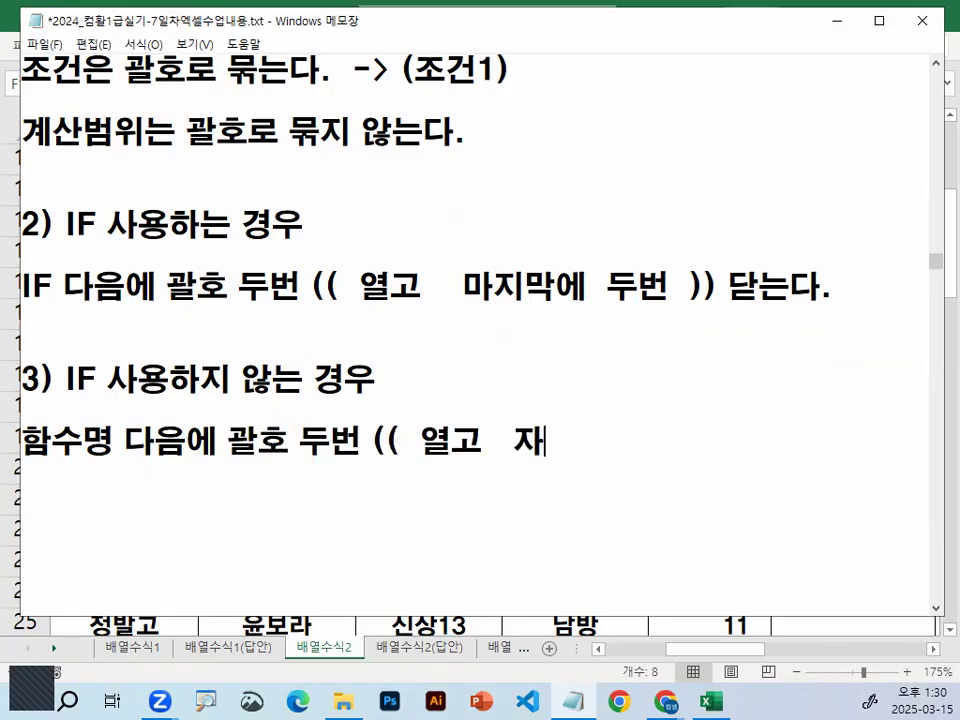
{"action": "type", "text": "ㅁㅏ지막에 한ㅂ"}
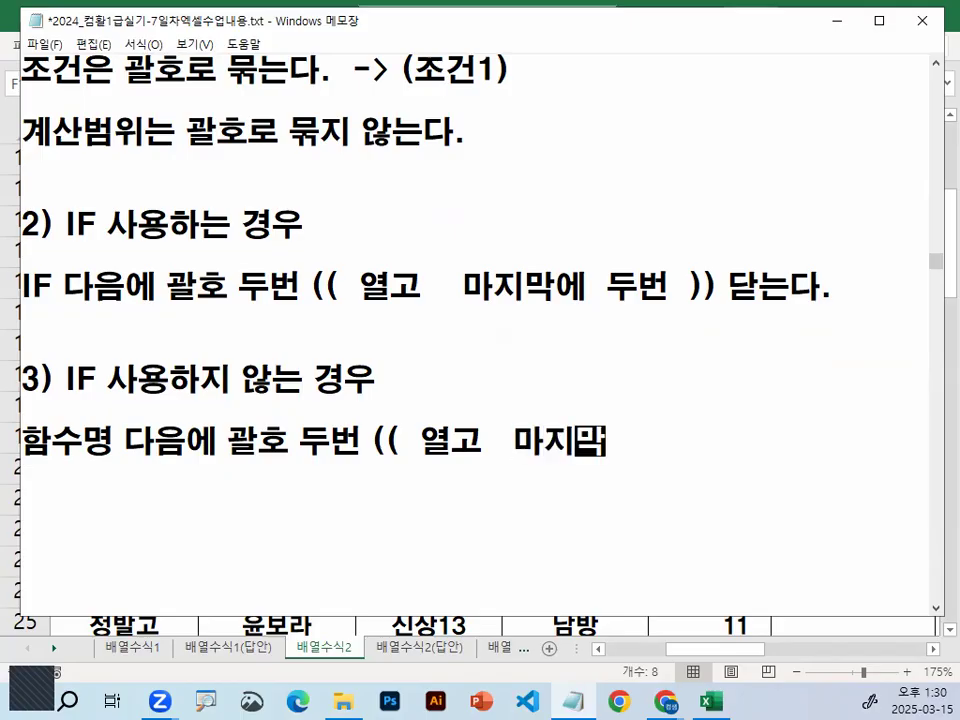
{"action": "type", "text": "ㅓㄴ )\\"}
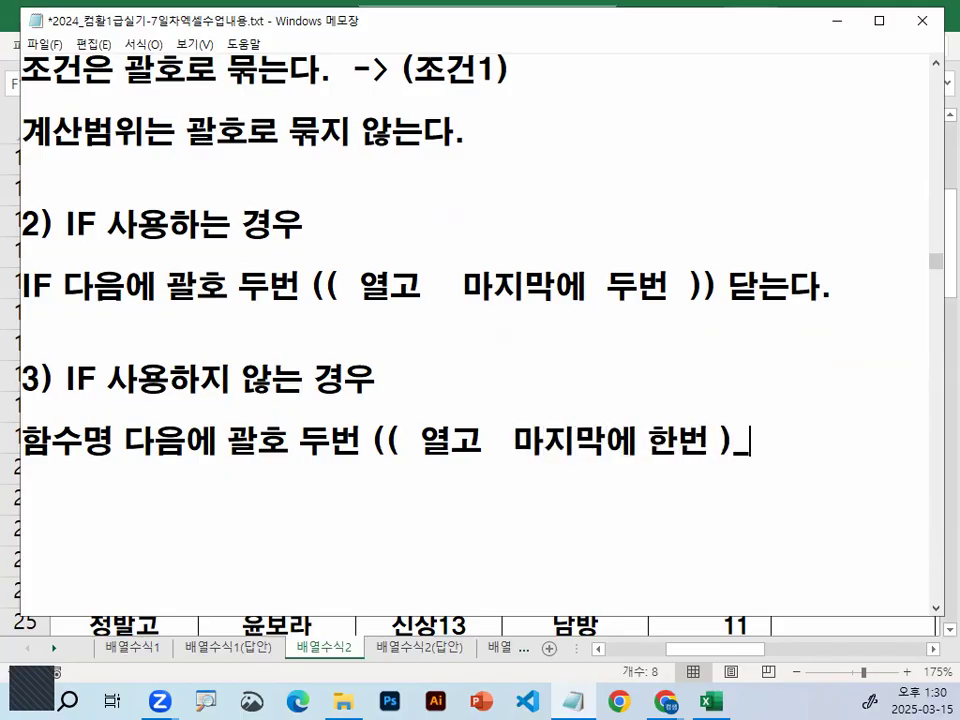
{"action": "key", "text": "BackSpace"}
{"action": "type", "text": "닫"}
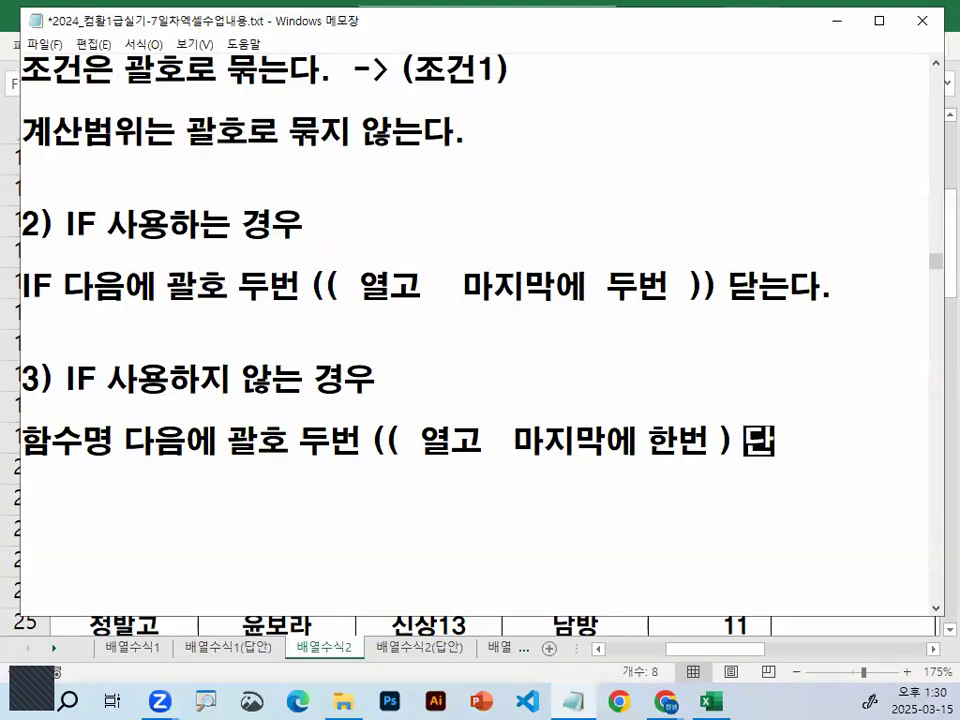
{"action": "type", "text": "는다."}
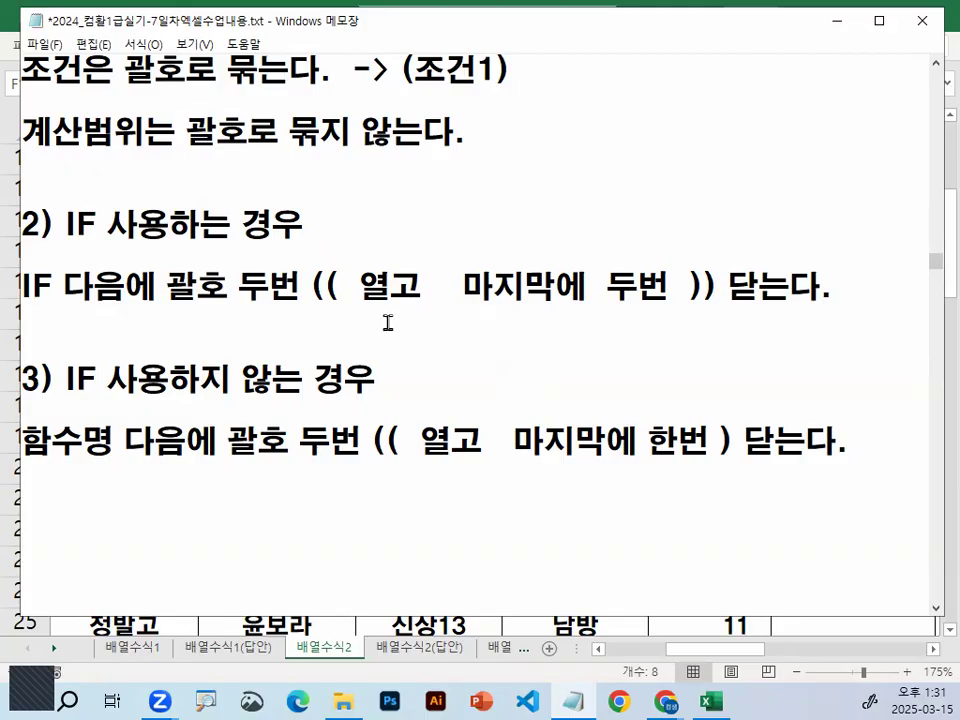
- Add a dashed separator line below the last parentheses rule
{"action": "left_click_drag", "start_coordinate": [308, 292], "coordinate": [366, 285]}
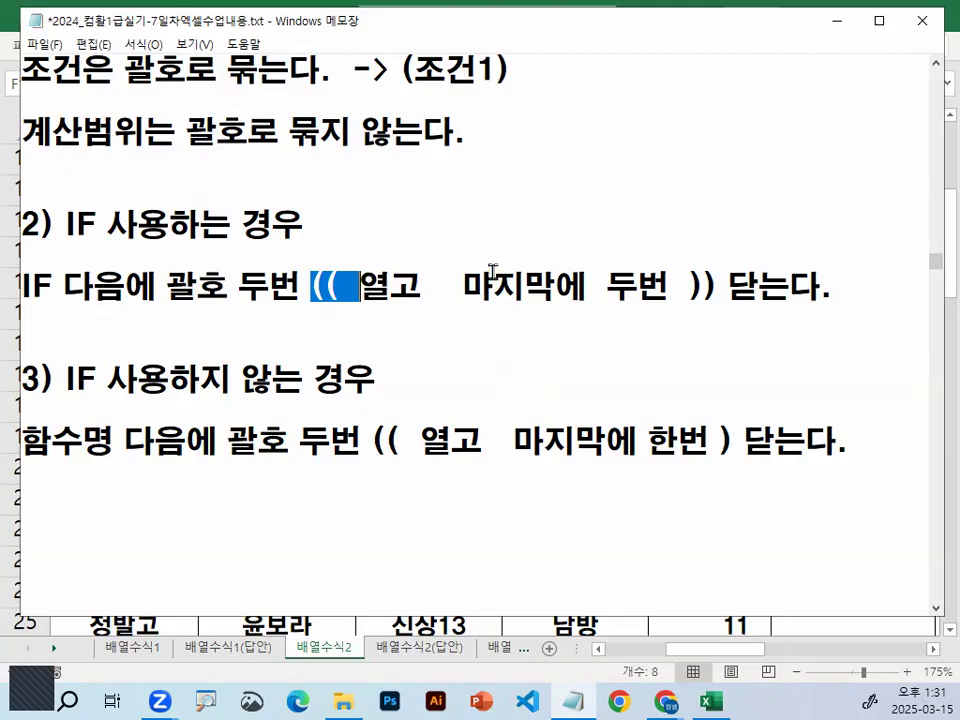
{"action": "left_click", "coordinate": [204, 493]}
{"action": "type", "text": "-------------------------------------------------------"}
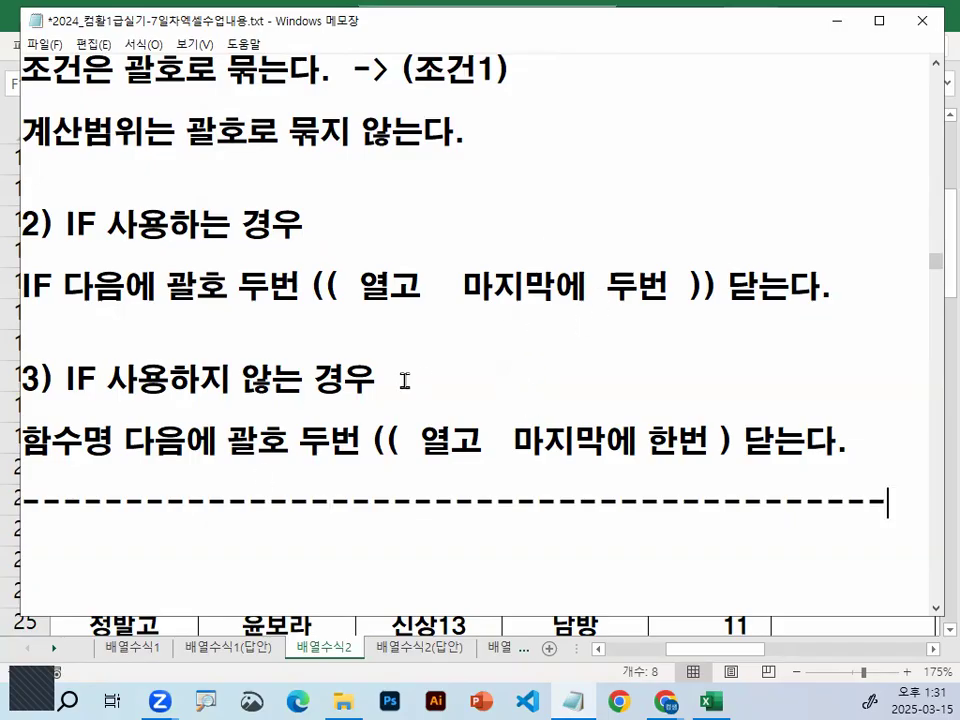
- Circle the double opening and double closing parentheses in the IF rule, and clear the marks
{"action": "mouse_move", "coordinate": [350, 308]}
{"action": "left_mouse_down"}
{"action": "mouse_move", "coordinate": [301, 311]}
{"action": "mouse_move", "coordinate": [356, 305]}
{"action": "left_mouse_up"}
{"action": "mouse_move", "coordinate": [735, 294]}
{"action": "left_mouse_down"}
{"action": "mouse_move", "coordinate": [729, 257]}
{"action": "mouse_move", "coordinate": [733, 292]}
{"action": "left_mouse_up"}
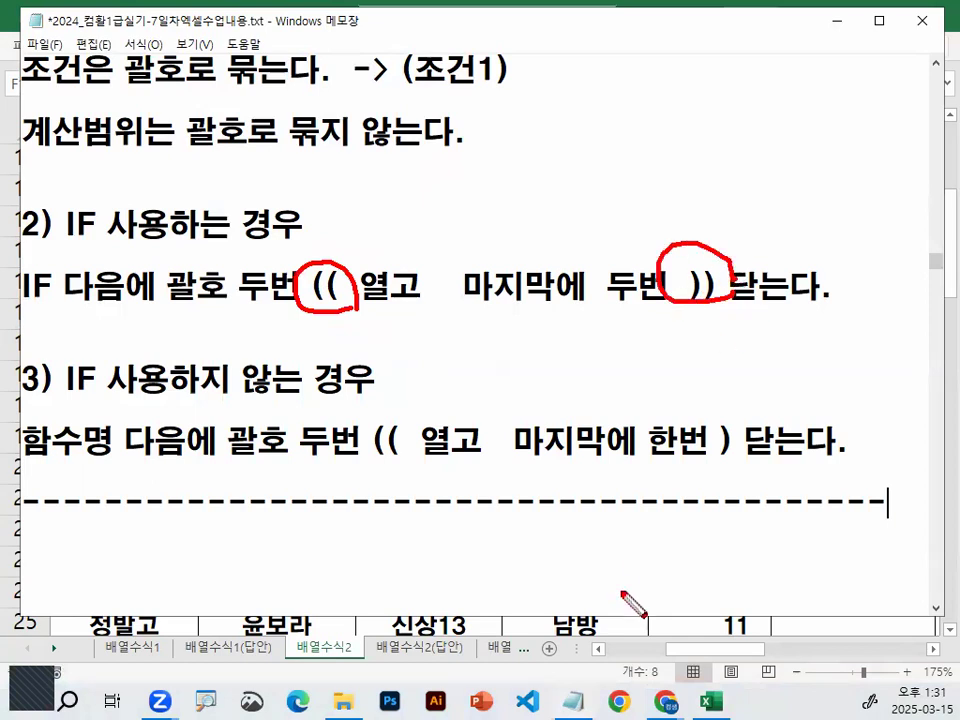
{"action": "key", "text": "Escape"}
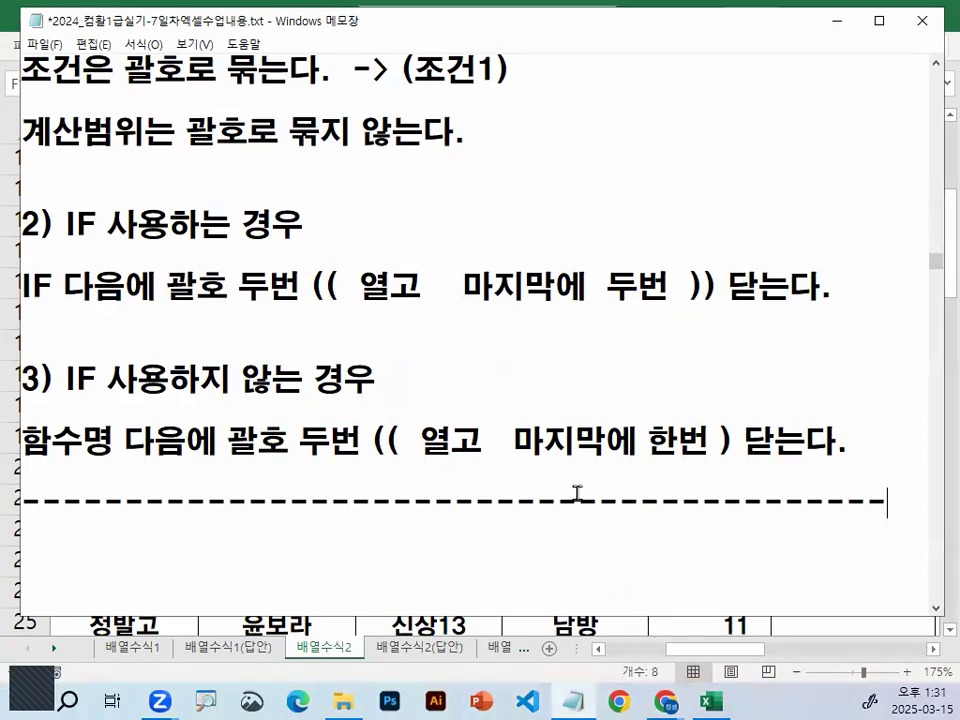
- Examine the two conditions and the SUM formula built from them under 유형2, 1번문제 in the notes
{"action": "scroll", "coordinate": [545, 458], "scroll_direction": "down", "scroll_amount": 1}
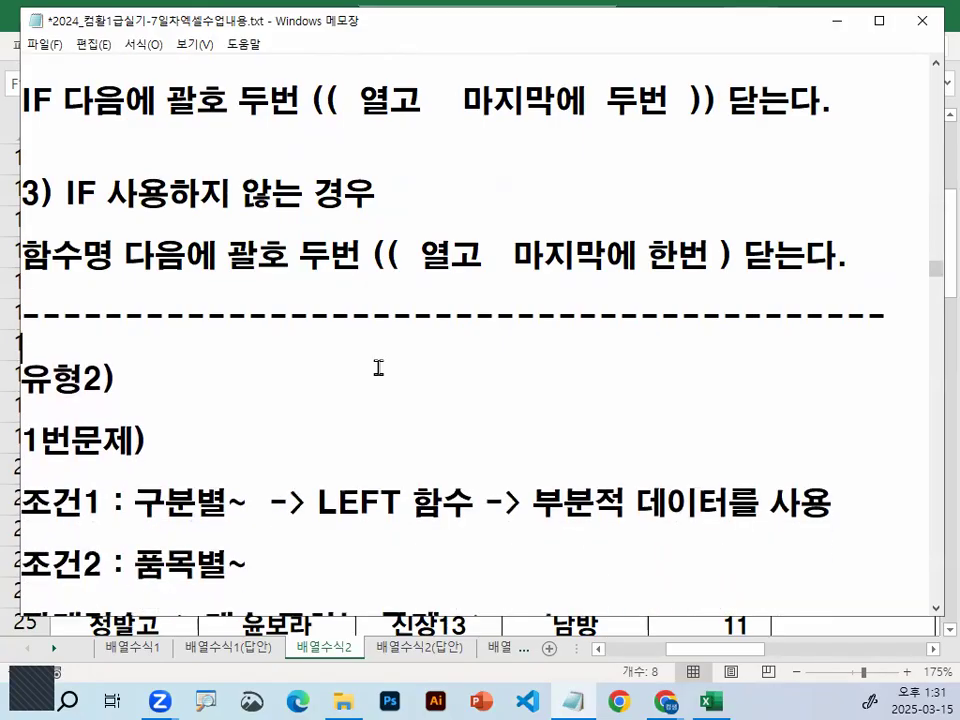
{"action": "scroll", "coordinate": [357, 403], "scroll_direction": "down", "scroll_amount": 1}
{"action": "scroll", "coordinate": [357, 403], "scroll_direction": "down", "scroll_amount": 1}
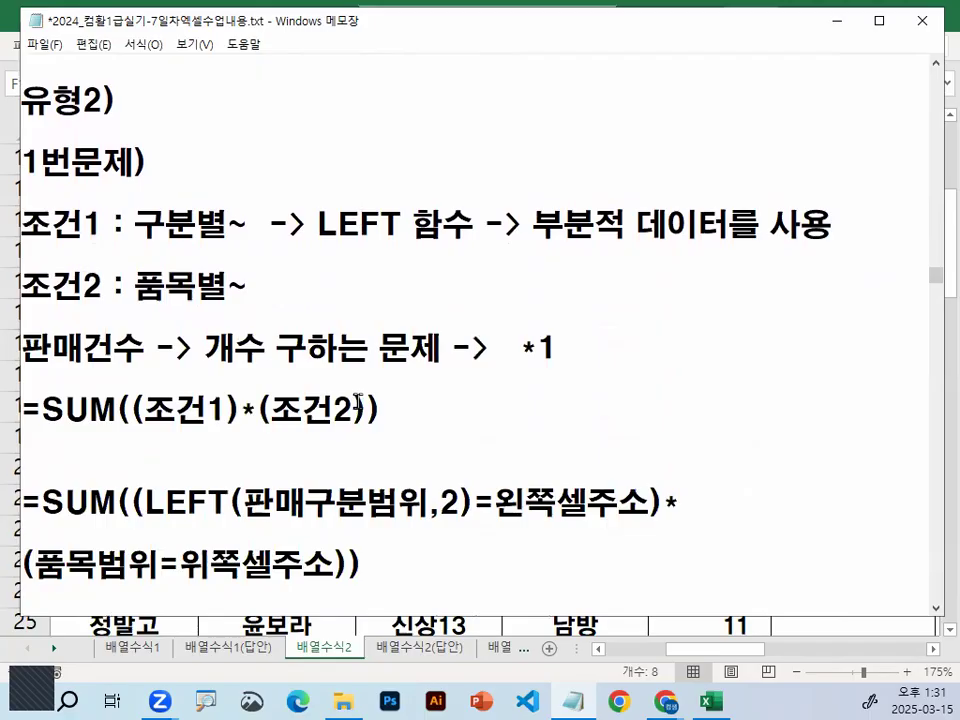
{"action": "double_click", "coordinate": [148, 228]}
{"action": "scroll", "coordinate": [278, 398], "scroll_direction": "down", "scroll_amount": 1}
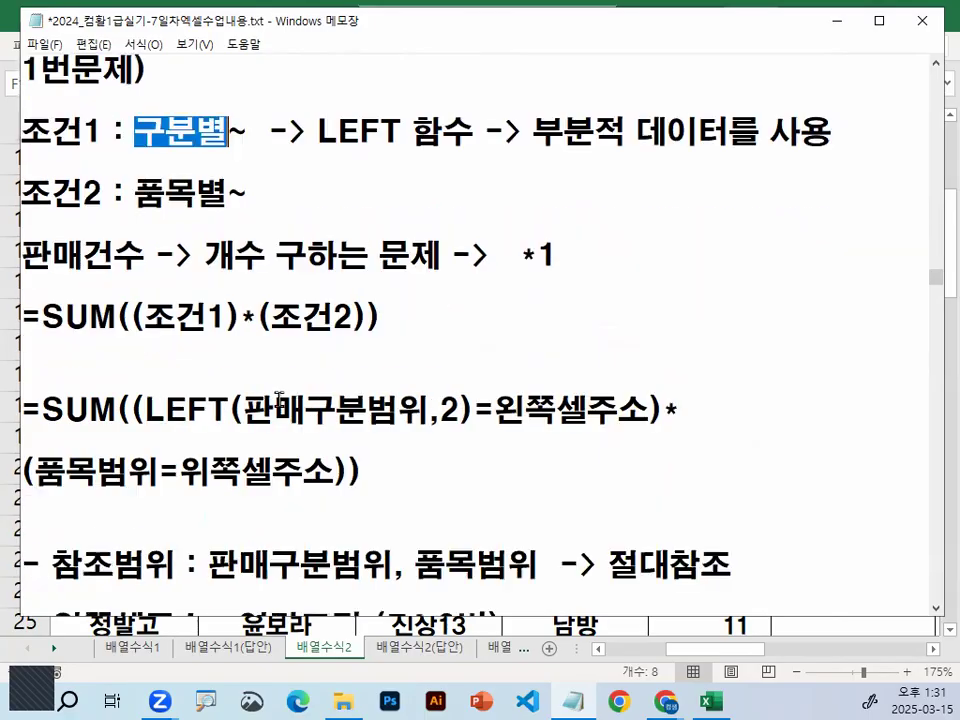
{"action": "left_click_drag", "start_coordinate": [146, 313], "coordinate": [208, 317]}
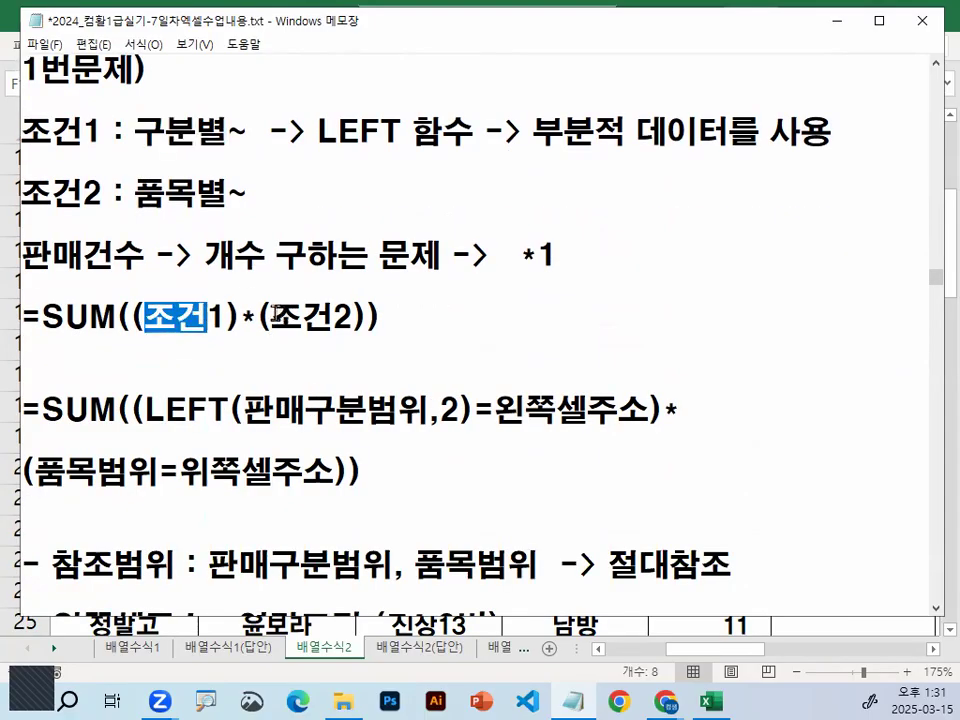
{"action": "left_click_drag", "start_coordinate": [274, 313], "coordinate": [346, 311]}
{"action": "left_click_drag", "start_coordinate": [241, 318], "coordinate": [257, 318]}
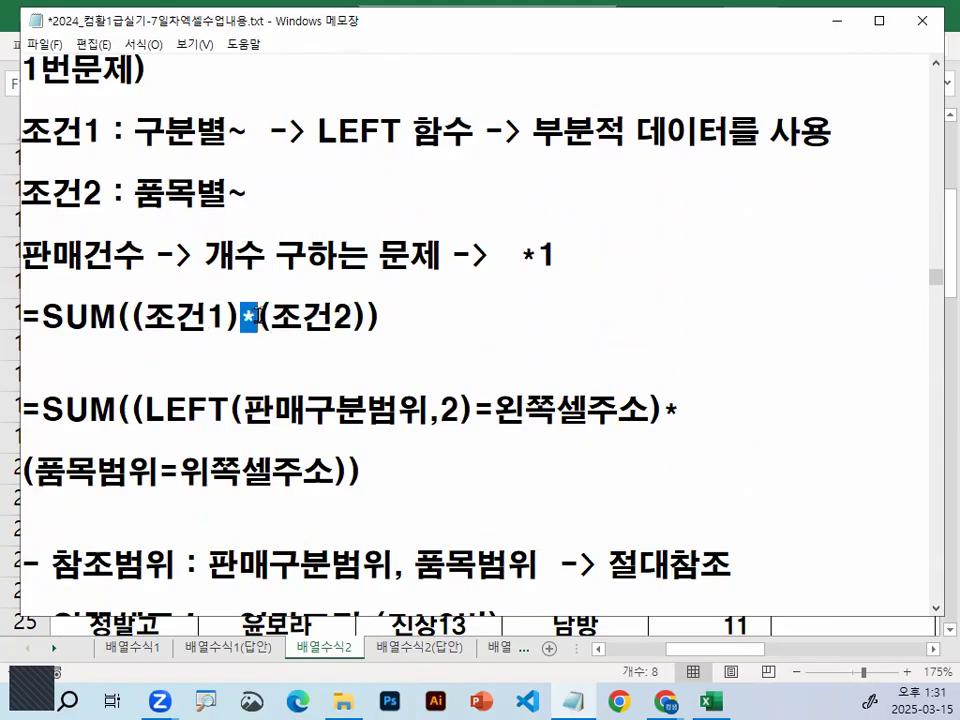
{"action": "left_click", "coordinate": [304, 318]}
- Mark 개수, *1 and the outer parentheses of the SUM formula, clear the marks, and insert *1 after (조건2)
{"action": "left_click_drag", "start_coordinate": [205, 273], "coordinate": [242, 271]}
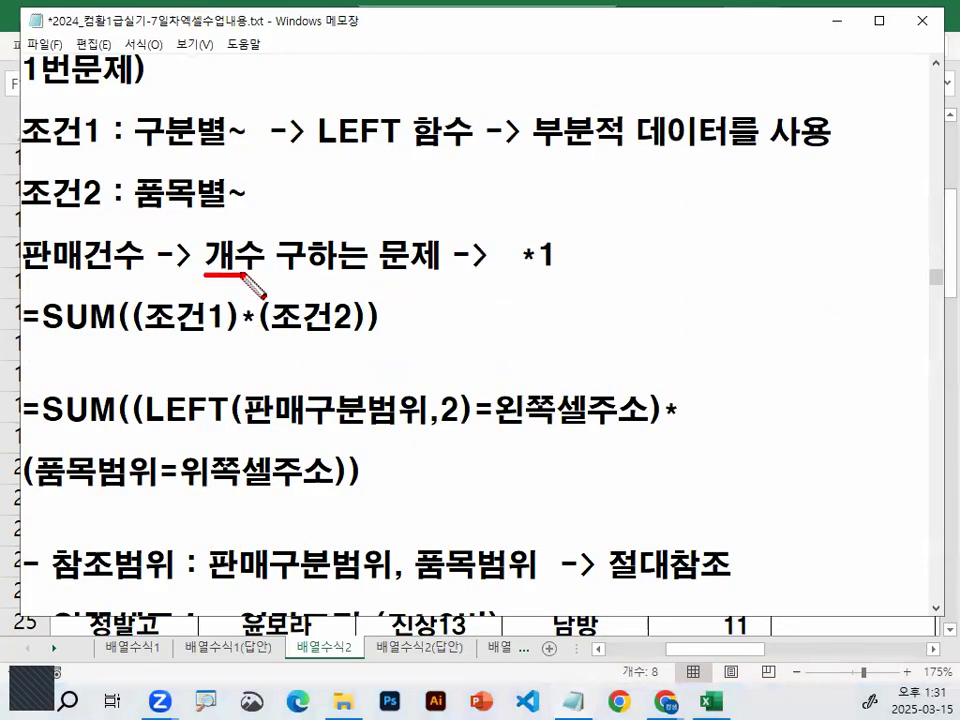
{"action": "mouse_move", "coordinate": [143, 302]}
{"action": "left_mouse_down"}
{"action": "mouse_move", "coordinate": [118, 318]}
{"action": "mouse_move", "coordinate": [153, 331]}
{"action": "left_mouse_up"}
{"action": "mouse_move", "coordinate": [385, 330]}
{"action": "left_mouse_down"}
{"action": "mouse_move", "coordinate": [390, 312]}
{"action": "mouse_move", "coordinate": [378, 334]}
{"action": "left_mouse_up"}
{"action": "left_click_drag", "start_coordinate": [518, 268], "coordinate": [570, 269]}
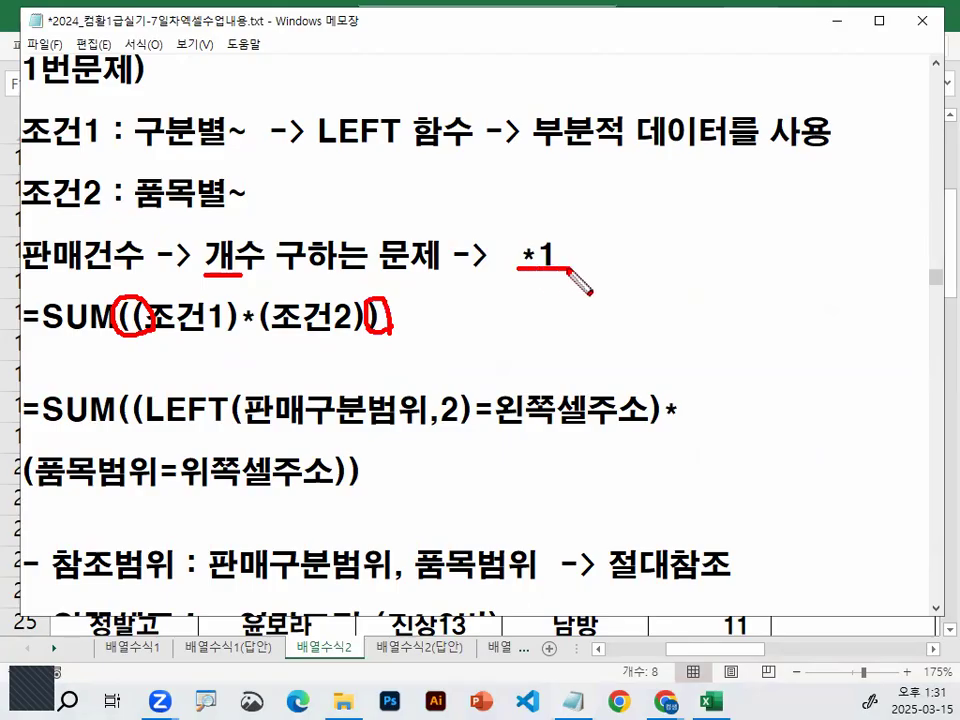
{"action": "key", "text": "Escape"}
{"action": "type", "text": "*1"}
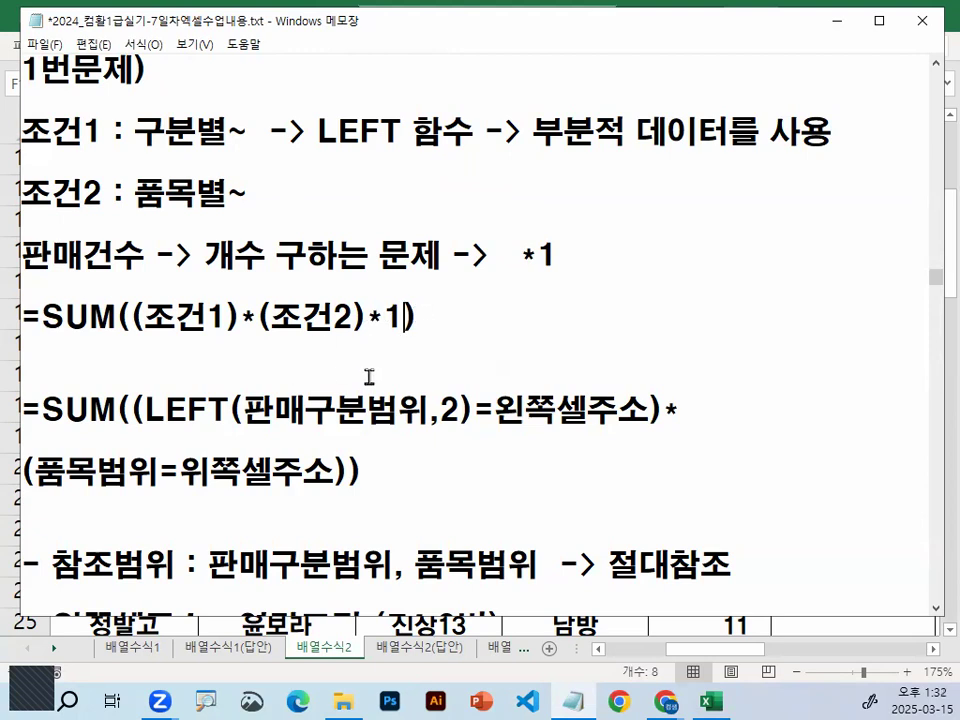
- Underline 조건1 and 조건2 in the SUM formula and sketch two boxed columns with a T in each, divided by a horizontal line
{"action": "key", "text": "ctrl+2"}
{"action": "left_click_drag", "start_coordinate": [145, 337], "coordinate": [212, 336]}
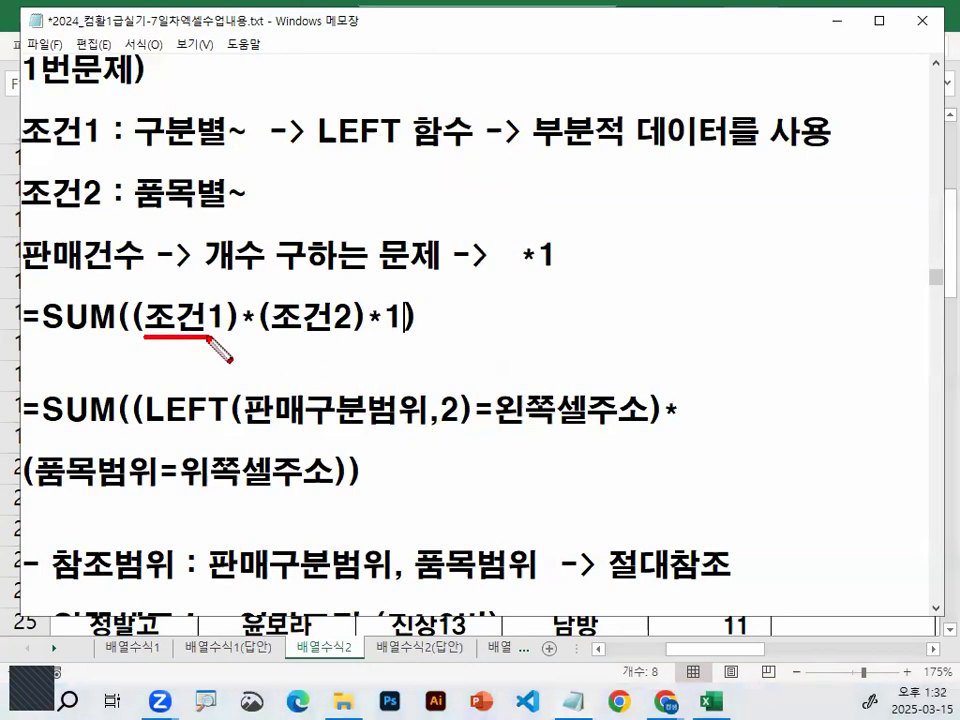
{"action": "mouse_move", "coordinate": [619, 233]}
{"action": "left_mouse_down"}
{"action": "mouse_move", "coordinate": [685, 240]}
{"action": "mouse_move", "coordinate": [652, 286]}
{"action": "left_mouse_up"}
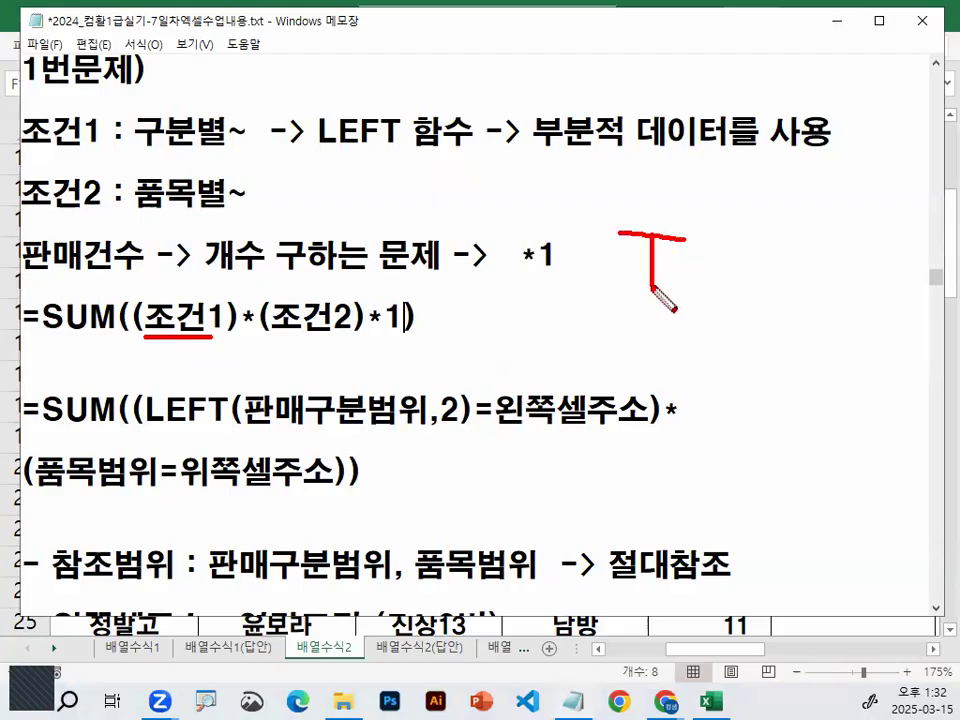
{"action": "left_click_drag", "start_coordinate": [273, 327], "coordinate": [365, 336]}
{"action": "mouse_move", "coordinate": [771, 241]}
{"action": "left_mouse_down"}
{"action": "mouse_move", "coordinate": [837, 240]}
{"action": "mouse_move", "coordinate": [800, 292]}
{"action": "left_mouse_up"}
{"action": "left_click_drag", "start_coordinate": [583, 192], "coordinate": [566, 553]}
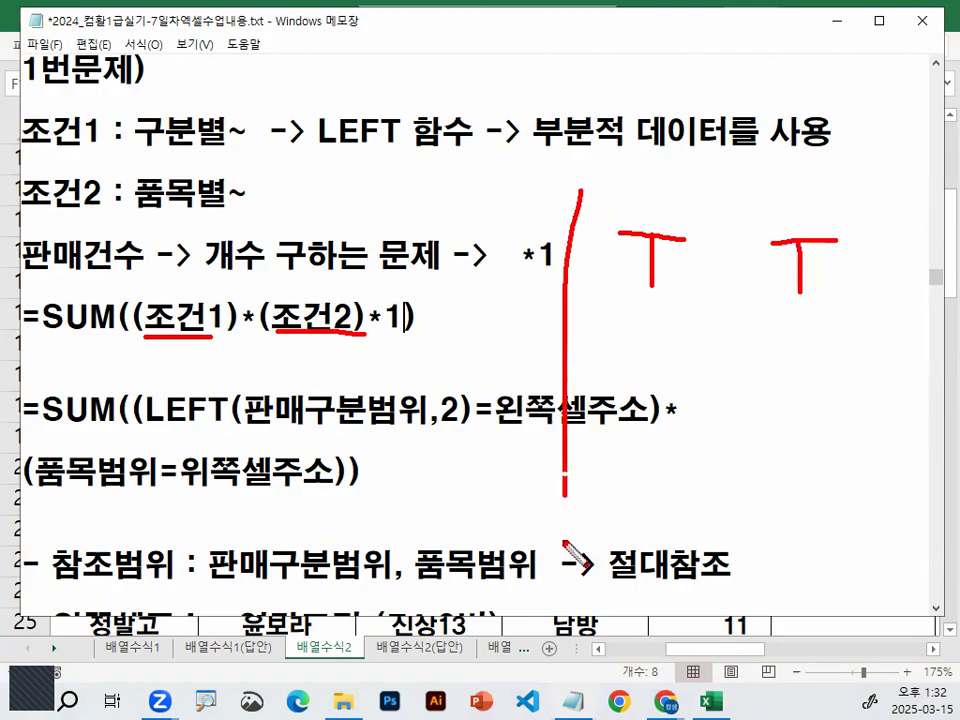
{"action": "mouse_move", "coordinate": [586, 196]}
{"action": "left_mouse_down"}
{"action": "mouse_move", "coordinate": [720, 190]}
{"action": "mouse_move", "coordinate": [722, 525]}
{"action": "mouse_move", "coordinate": [557, 525]}
{"action": "left_mouse_up"}
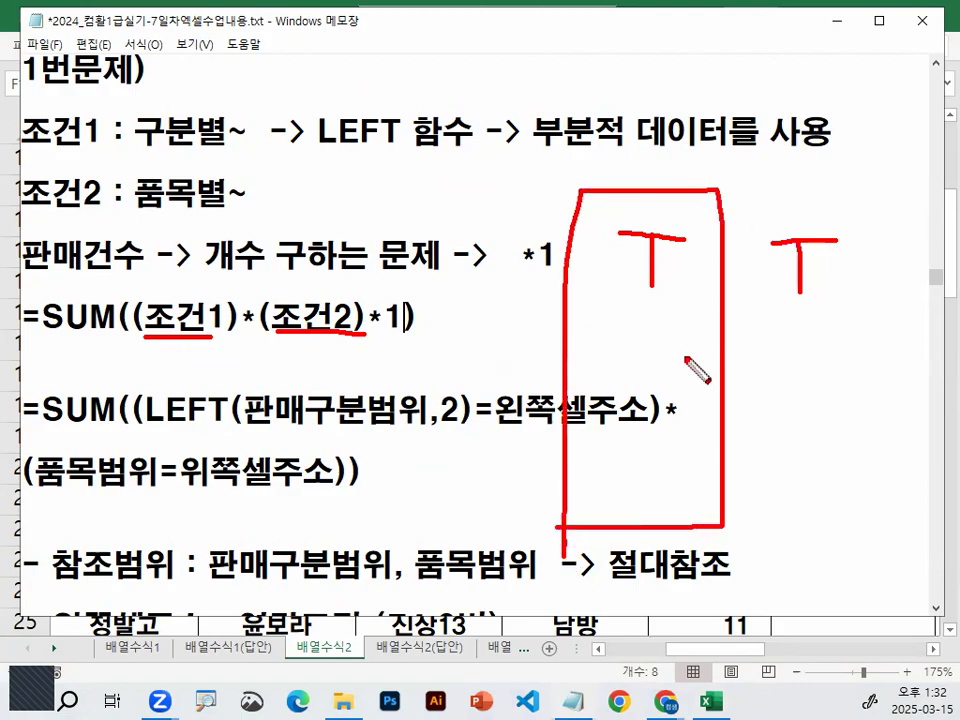
{"action": "mouse_move", "coordinate": [752, 184]}
{"action": "left_mouse_down"}
{"action": "mouse_move", "coordinate": [753, 532]}
{"action": "mouse_move", "coordinate": [851, 184]}
{"action": "mouse_move", "coordinate": [900, 300]}
{"action": "left_mouse_up"}
{"action": "mouse_move", "coordinate": [906, 380]}
{"action": "left_mouse_down"}
{"action": "mouse_move", "coordinate": [909, 540]}
{"action": "mouse_move", "coordinate": [763, 541]}
{"action": "left_mouse_up"}
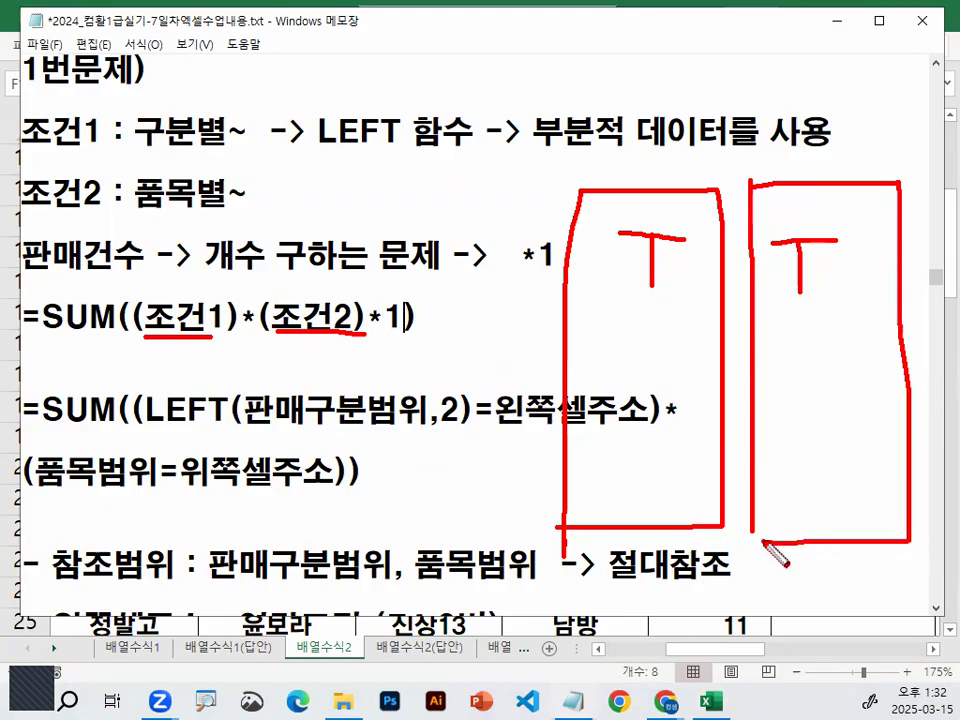
{"action": "left_click_drag", "start_coordinate": [585, 302], "coordinate": [950, 302]}
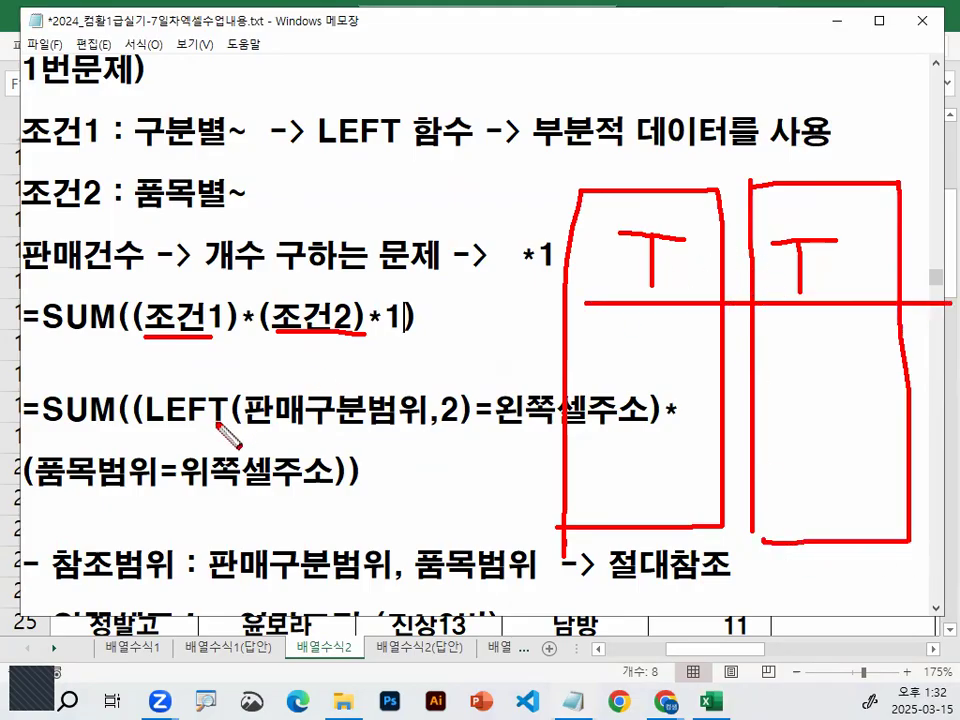
- Circle the * between the two conditions, draw a * between the two Ts, and write a circled 1 as their product
{"action": "mouse_move", "coordinate": [256, 306]}
{"action": "left_mouse_down"}
{"action": "mouse_move", "coordinate": [243, 324]}
{"action": "mouse_move", "coordinate": [262, 309]}
{"action": "left_mouse_up"}
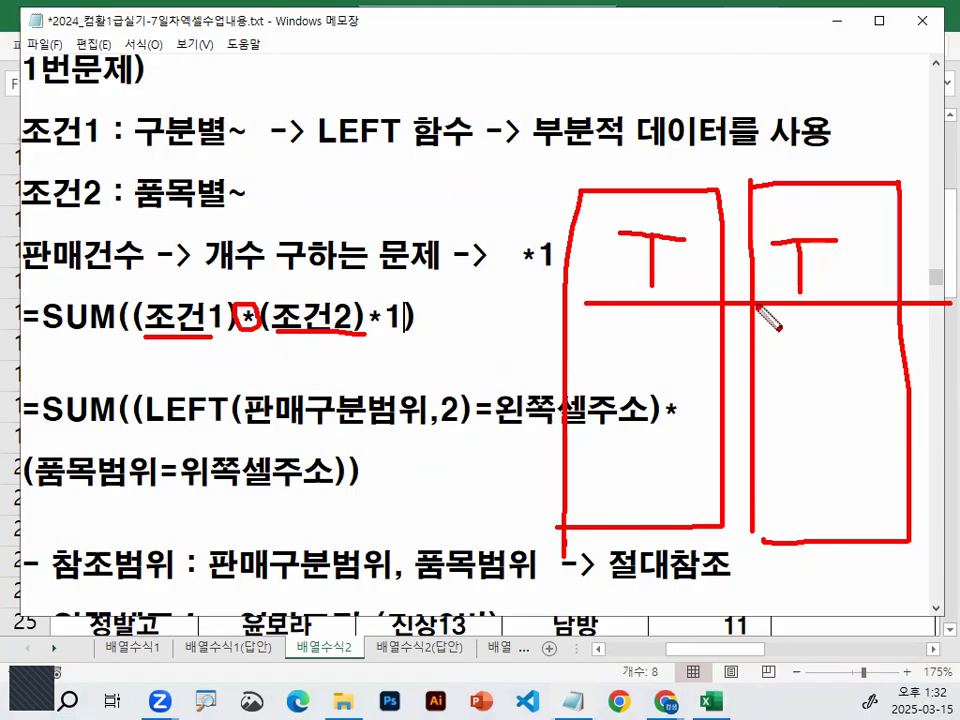
{"action": "left_click_drag", "start_coordinate": [720, 247], "coordinate": [743, 278]}
{"action": "left_click_drag", "start_coordinate": [742, 249], "coordinate": [719, 276]}
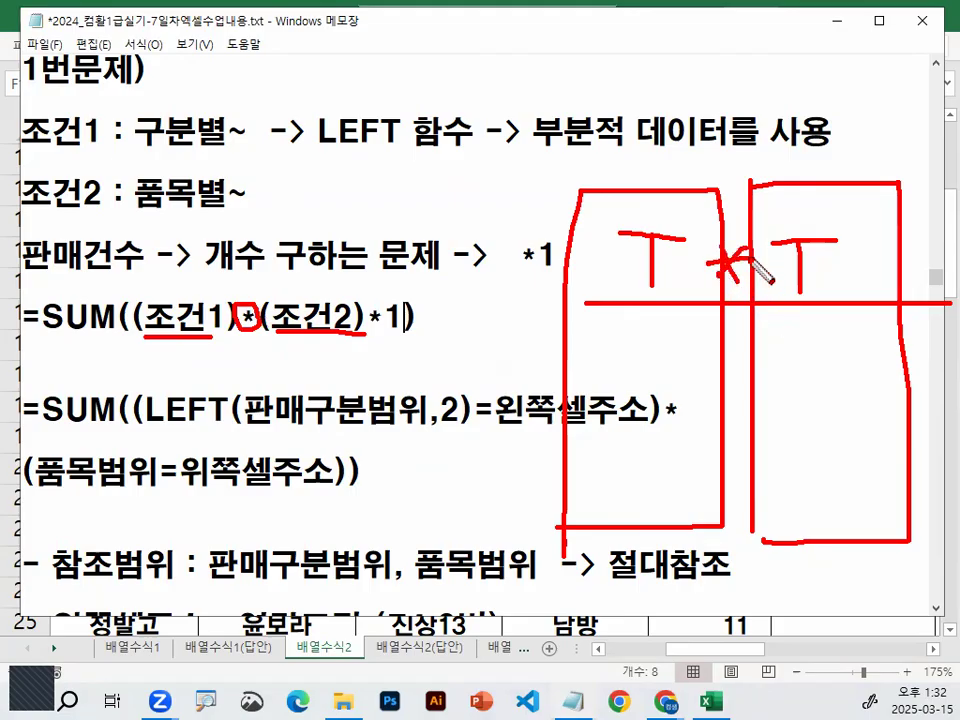
{"action": "mouse_move", "coordinate": [884, 232]}
{"action": "left_mouse_down"}
{"action": "mouse_move", "coordinate": [889, 314]}
{"action": "mouse_move", "coordinate": [927, 296]}
{"action": "left_mouse_up"}
- Sketch a second row T * F in the two columns, with 1*0 and the product 0 below it
{"action": "mouse_move", "coordinate": [602, 338]}
{"action": "left_mouse_down"}
{"action": "mouse_move", "coordinate": [702, 337]}
{"action": "mouse_move", "coordinate": [652, 367]}
{"action": "left_mouse_up"}
{"action": "left_click_drag", "start_coordinate": [805, 350], "coordinate": [845, 348]}
{"action": "left_click_drag", "start_coordinate": [822, 350], "coordinate": [820, 399]}
{"action": "left_click_drag", "start_coordinate": [831, 369], "coordinate": [851, 369]}
{"action": "left_click_drag", "start_coordinate": [743, 346], "coordinate": [770, 388]}
{"action": "left_click_drag", "start_coordinate": [768, 346], "coordinate": [741, 388]}
{"action": "left_click_drag", "start_coordinate": [686, 454], "coordinate": [660, 440]}
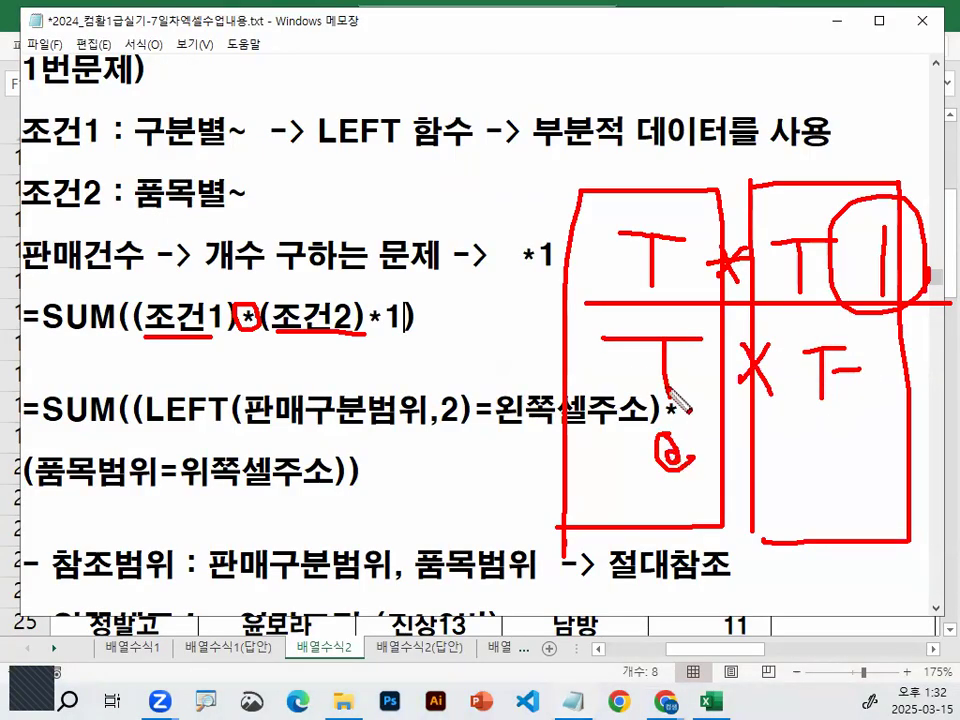
{"action": "left_click_drag", "start_coordinate": [788, 442], "coordinate": [789, 490]}
{"action": "left_click_drag", "start_coordinate": [826, 448], "coordinate": [850, 488]}
{"action": "left_click_drag", "start_coordinate": [850, 448], "coordinate": [857, 497]}
{"action": "mouse_move", "coordinate": [815, 465]}
{"action": "left_mouse_down"}
{"action": "mouse_move", "coordinate": [879, 482]}
{"action": "mouse_move", "coordinate": [883, 459]}
{"action": "left_mouse_up"}
{"action": "left_click_drag", "start_coordinate": [866, 530], "coordinate": [876, 548]}
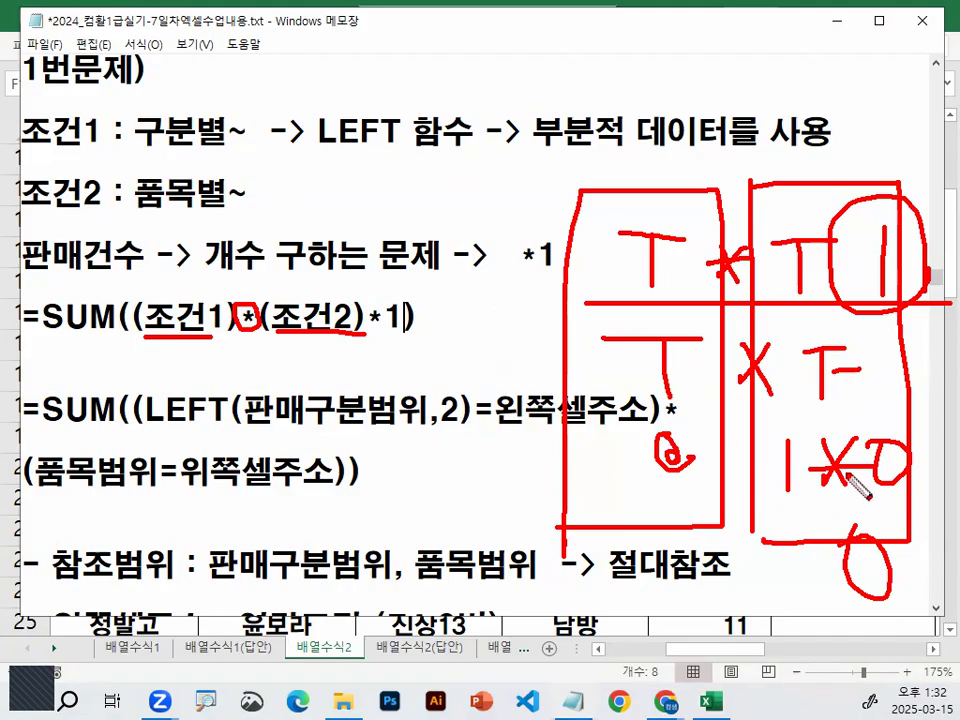
- Circle the handwritten 1*0 and its result 0, and trace around the 1 in the first row
{"action": "left_click_drag", "start_coordinate": [885, 425], "coordinate": [948, 472]}
{"action": "left_click_drag", "start_coordinate": [872, 607], "coordinate": [918, 590]}
{"action": "left_click_drag", "start_coordinate": [824, 616], "coordinate": [928, 498]}
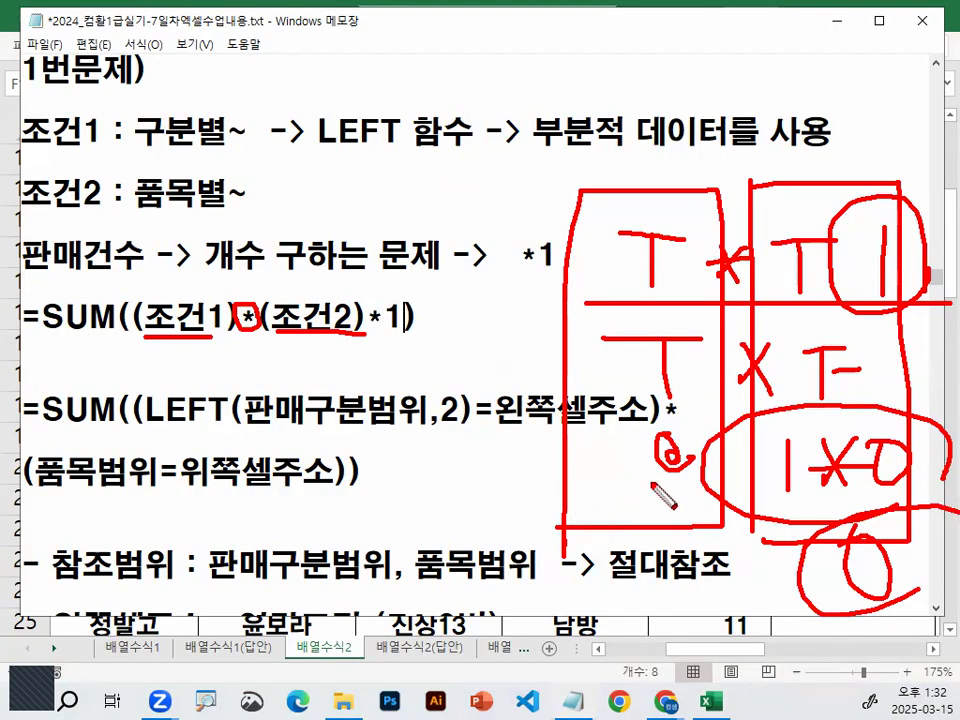
{"action": "mouse_move", "coordinate": [860, 205]}
{"action": "left_mouse_down"}
{"action": "mouse_move", "coordinate": [885, 290]}
{"action": "mouse_move", "coordinate": [850, 215]}
{"action": "left_mouse_up"}
{"action": "left_click_drag", "start_coordinate": [888, 540], "coordinate": [900, 562]}
- Clear the drawn marks and delete *1 from the =SUM((조건1)*(조건2)*1) formula
{"action": "key", "text": "Escape"}
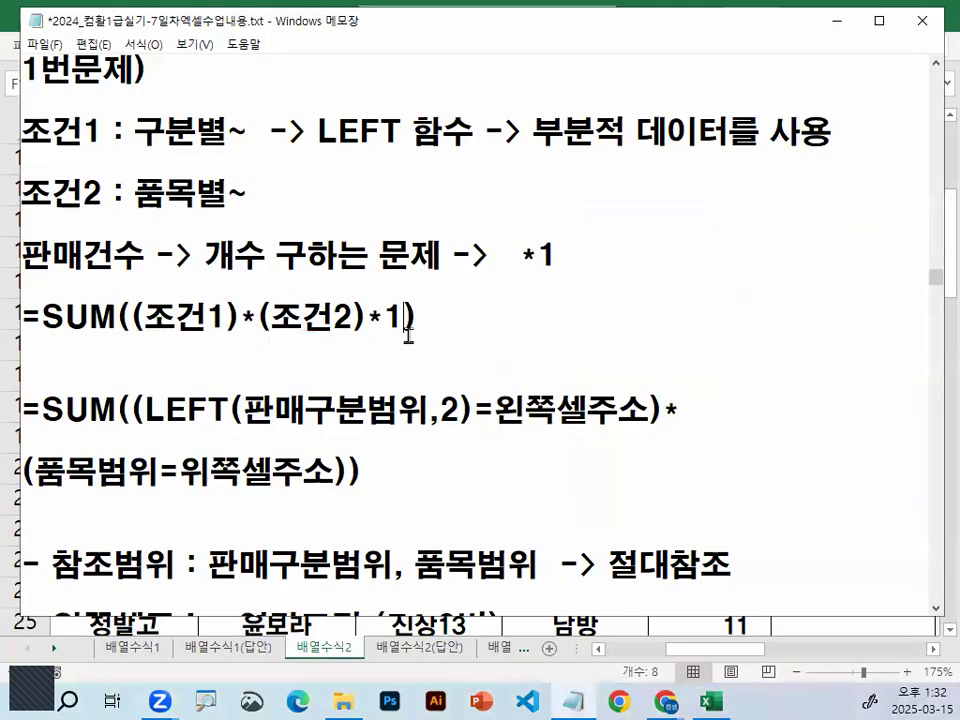
{"action": "left_click_drag", "start_coordinate": [368, 310], "coordinate": [397, 311]}
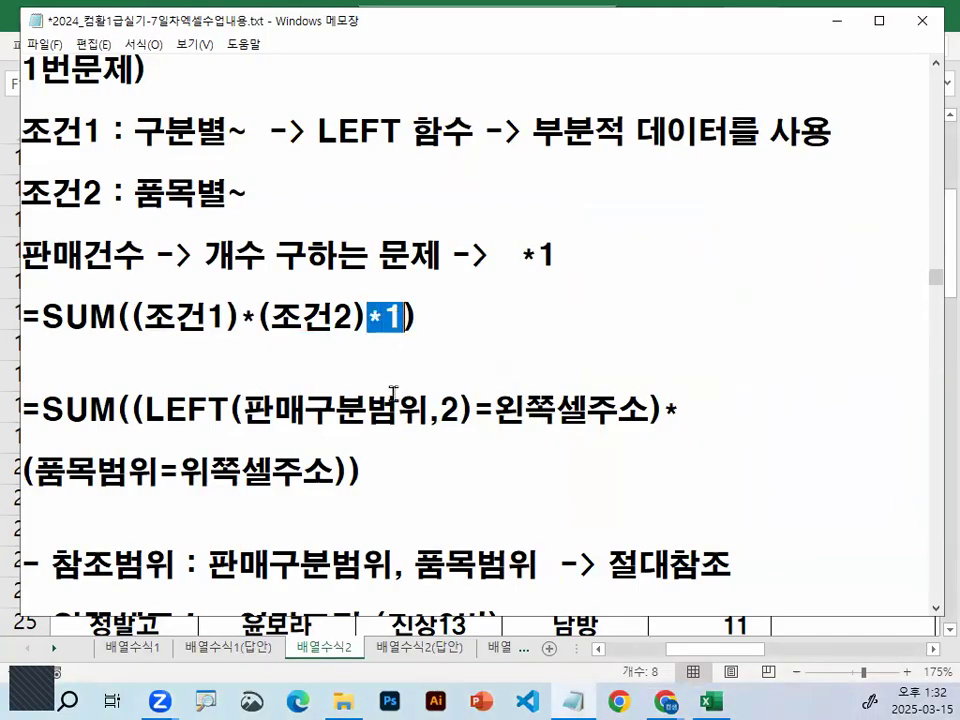
{"action": "key", "text": "Delete"}
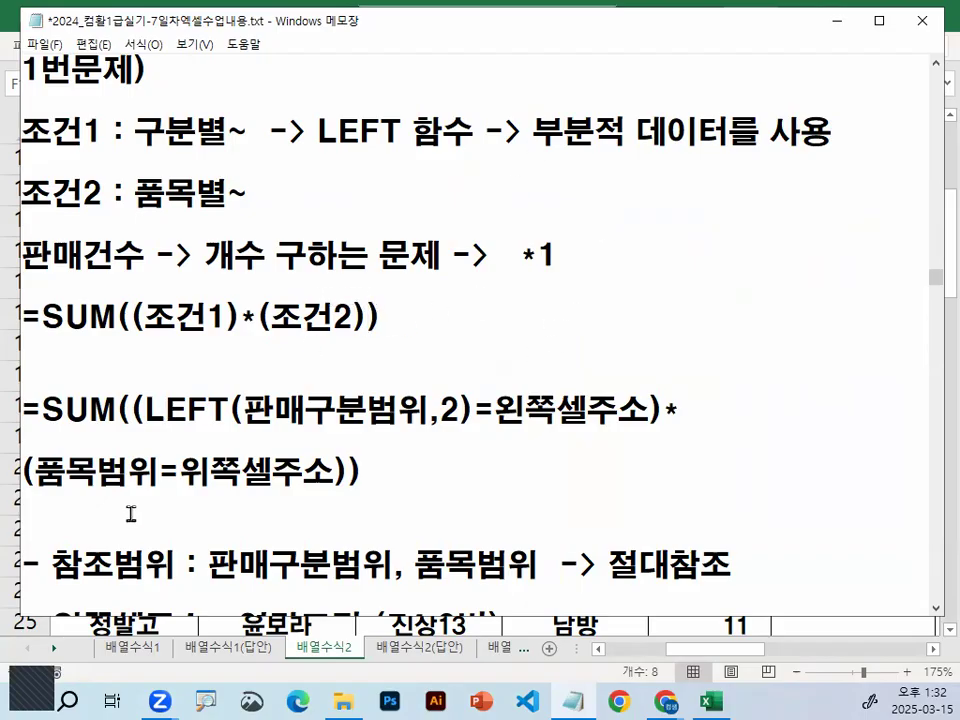
- Highlight 판매구분범위 in the LEFT formula, underline the 절대참조 rule for the reference ranges, and clear the underline
{"action": "scroll", "coordinate": [123, 537], "scroll_direction": "down", "scroll_amount": 1}
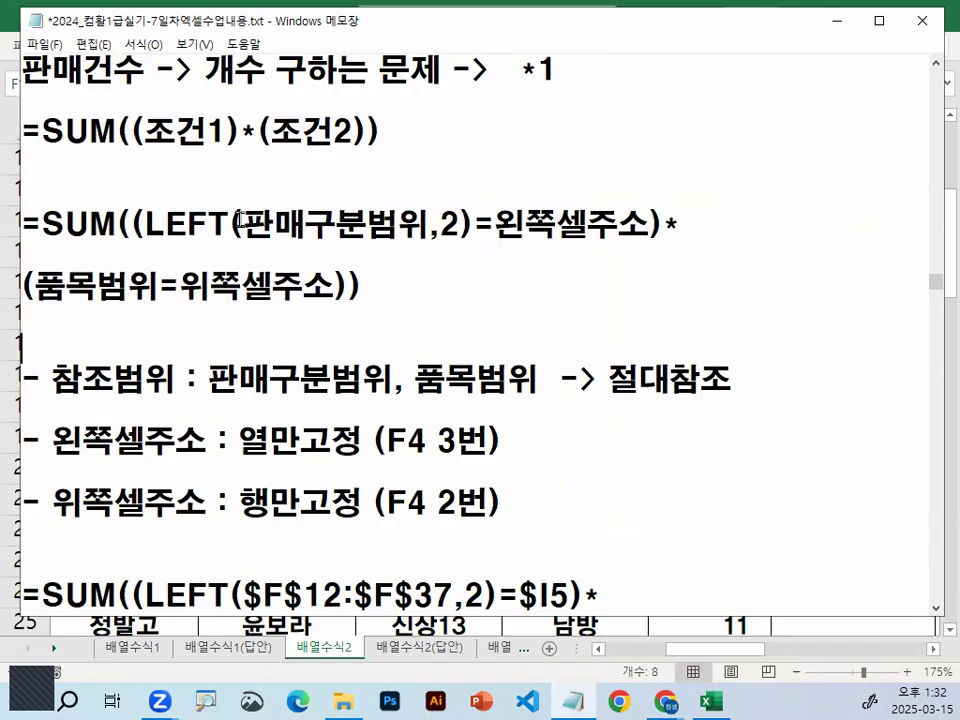
{"action": "left_click_drag", "start_coordinate": [243, 224], "coordinate": [428, 224]}
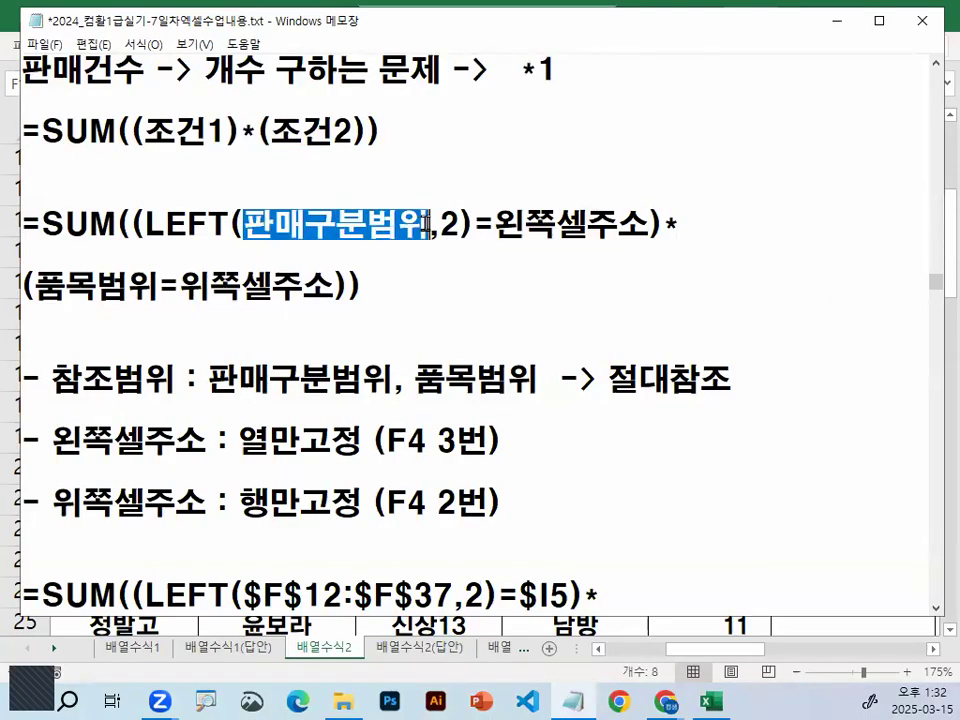
{"action": "left_click_drag", "start_coordinate": [210, 405], "coordinate": [799, 405]}
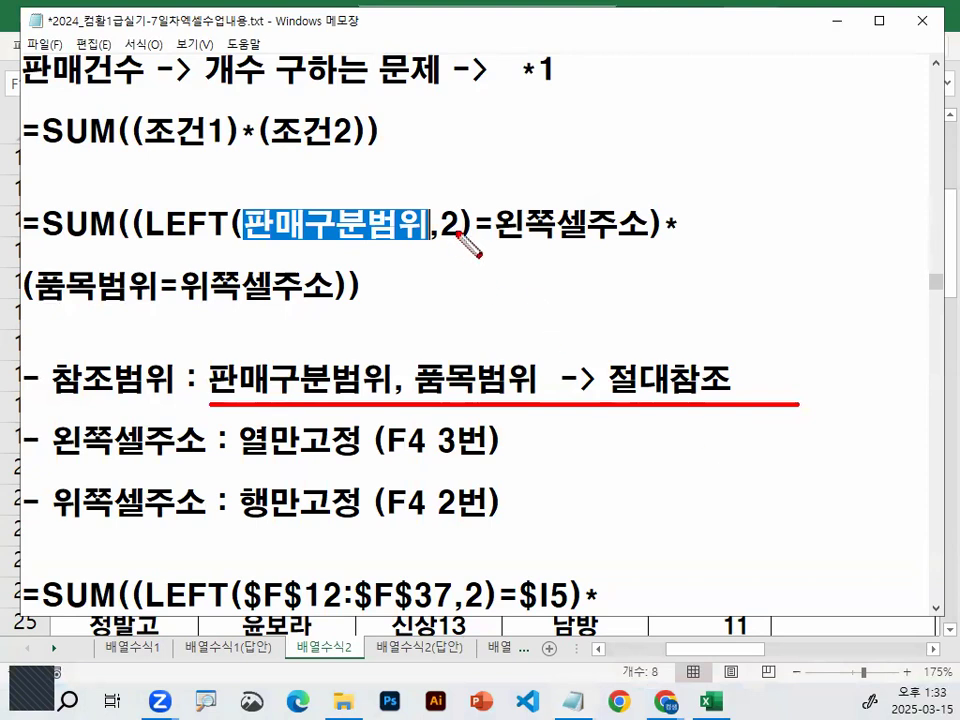
{"action": "key", "text": "Escape"}
- Switch to the Excel workbook, magnify the 판매구분 column, circle the first two characters of its entries, and clear the marks
{"action": "left_click", "coordinate": [835, 20]}
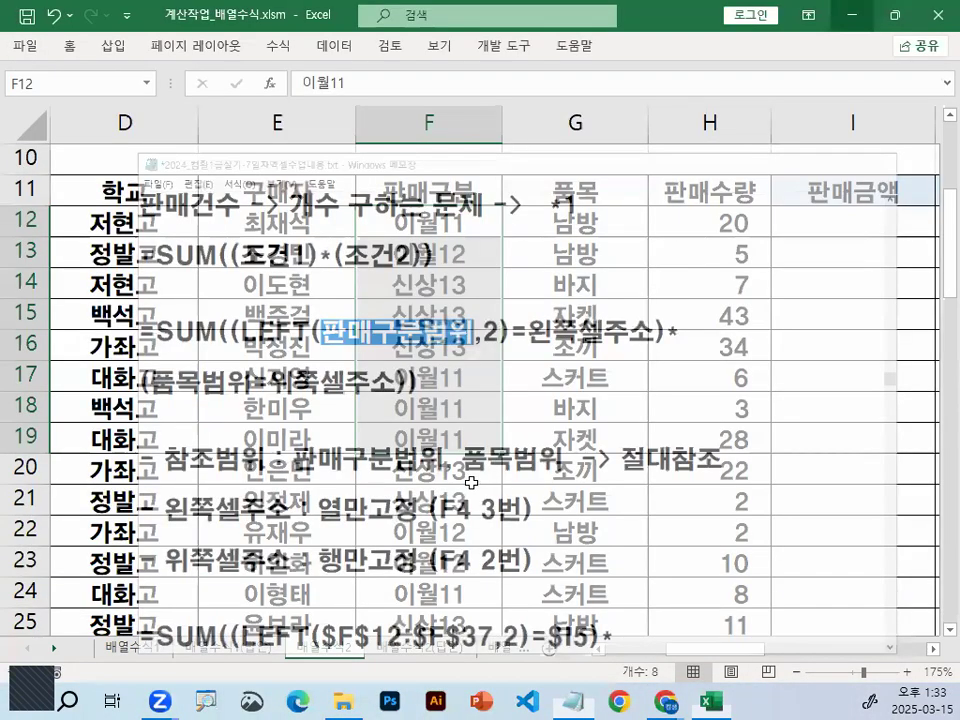
{"action": "left_click", "coordinate": [420, 253]}
{"action": "mouse_move", "coordinate": [450, 244]}
{"action": "left_mouse_down"}
{"action": "mouse_move", "coordinate": [438, 307]}
{"action": "mouse_move", "coordinate": [462, 267]}
{"action": "left_mouse_up"}
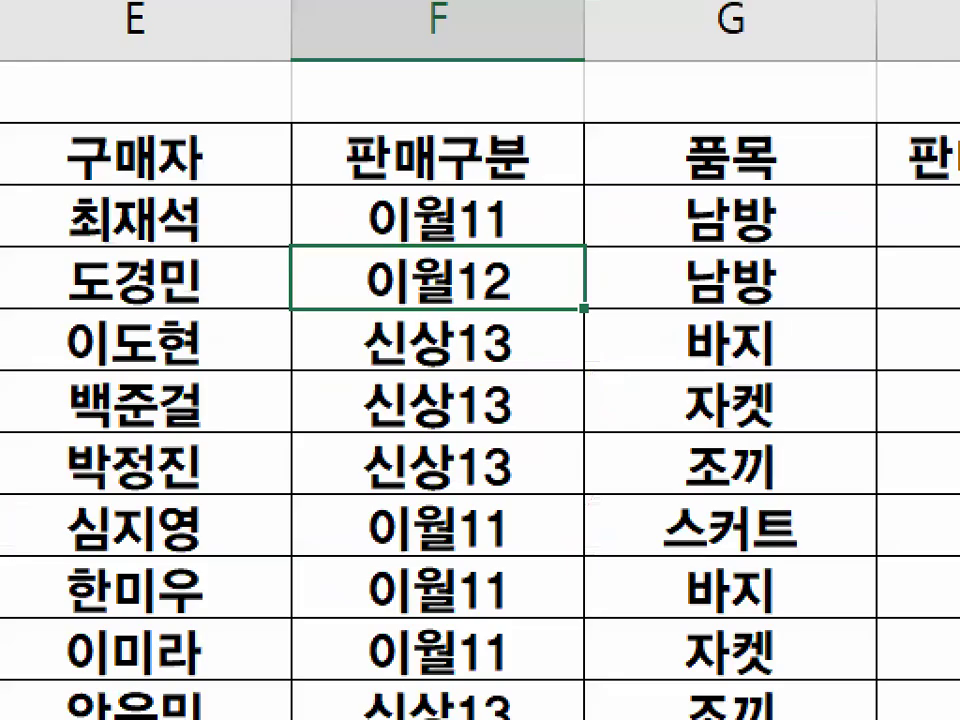
{"action": "left_click_drag", "start_coordinate": [507, 305], "coordinate": [540, 208]}
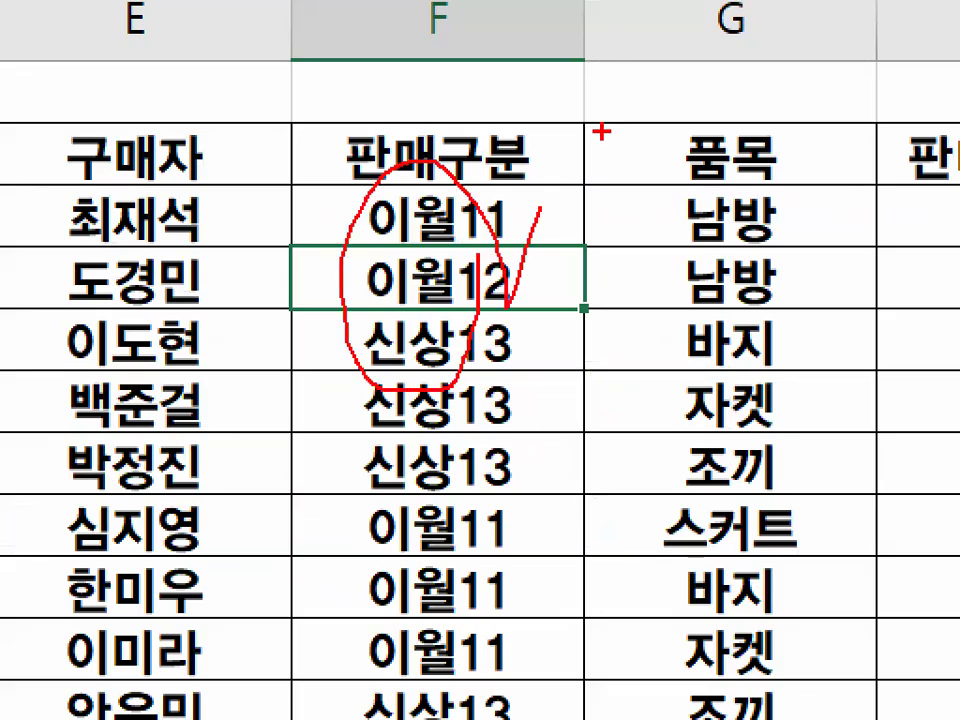
{"action": "key", "text": "Escape"}
- Return to the Notepad notes and highlight the end of the LEFT expression and =왼쪽셀주소 in the formula
{"action": "key", "text": "alt+Tab"}
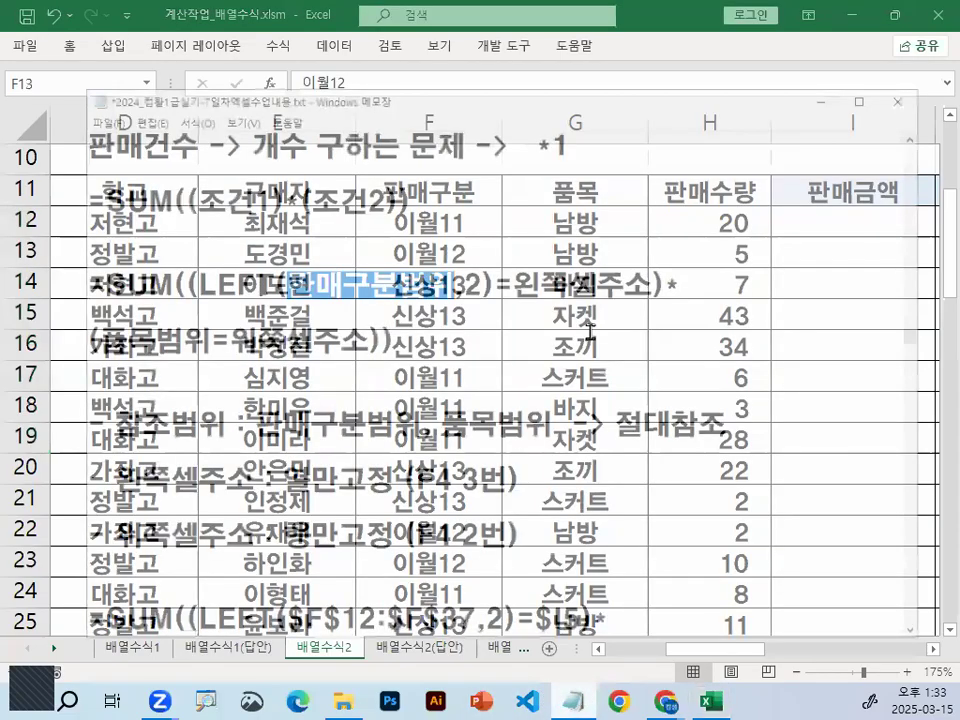
{"action": "left_click", "coordinate": [441, 225]}
{"action": "double_click", "coordinate": [467, 218]}
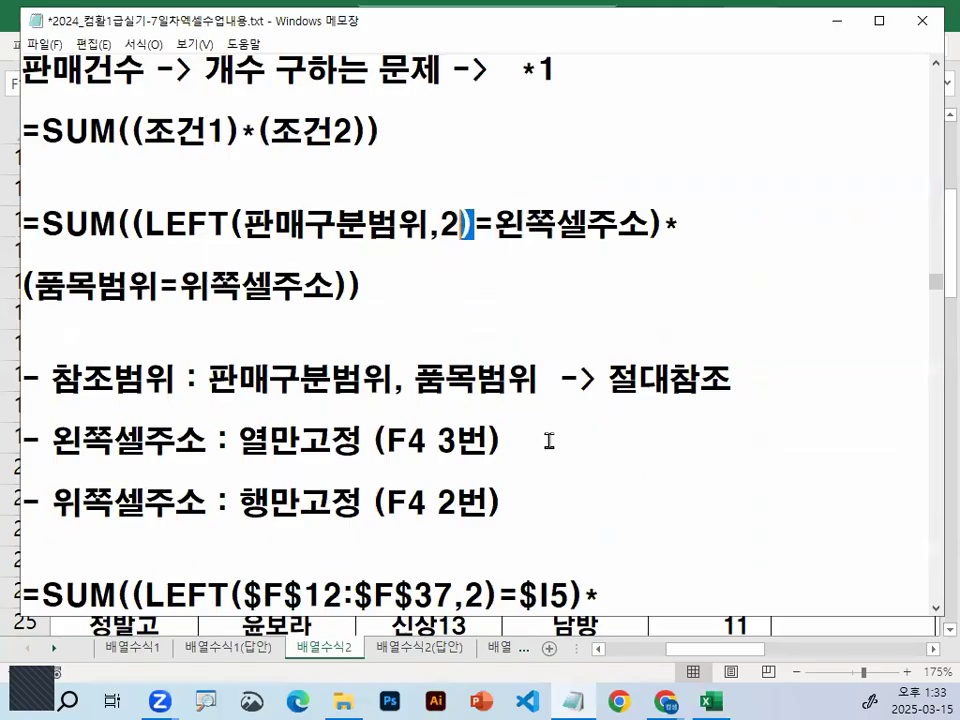
{"action": "left_click_drag", "start_coordinate": [470, 225], "coordinate": [645, 220]}
- Switch to the Excel workbook and select the 신상 cell I5 in [표2] 판매건수
{"action": "left_click", "coordinate": [836, 20]}
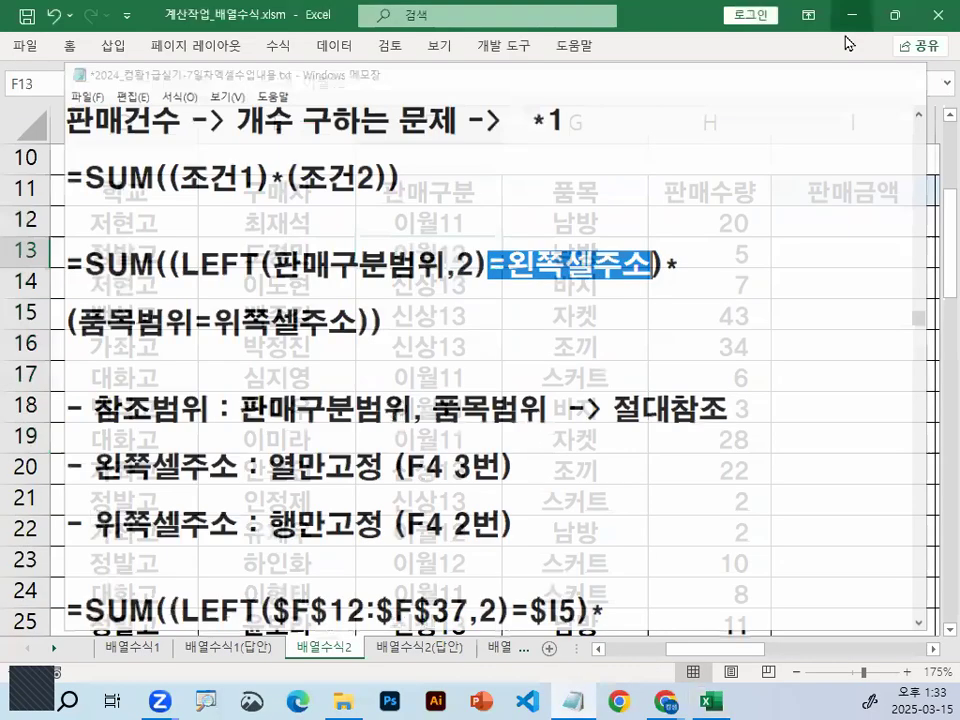
{"action": "left_click", "coordinate": [933, 649]}
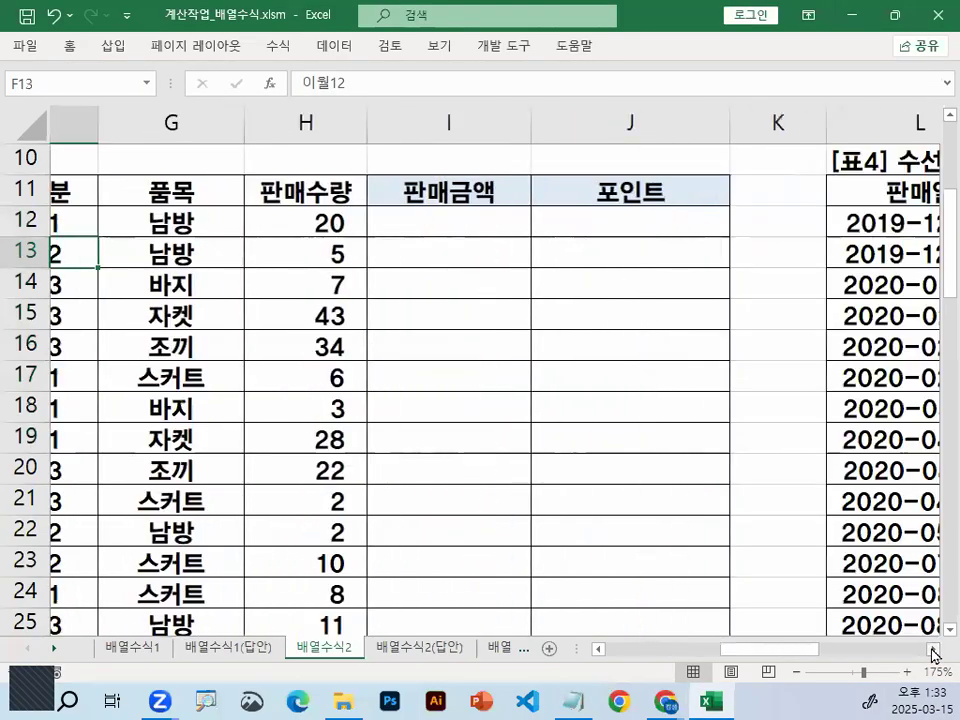
{"action": "scroll", "coordinate": [707, 584], "scroll_direction": "up", "scroll_amount": 2}
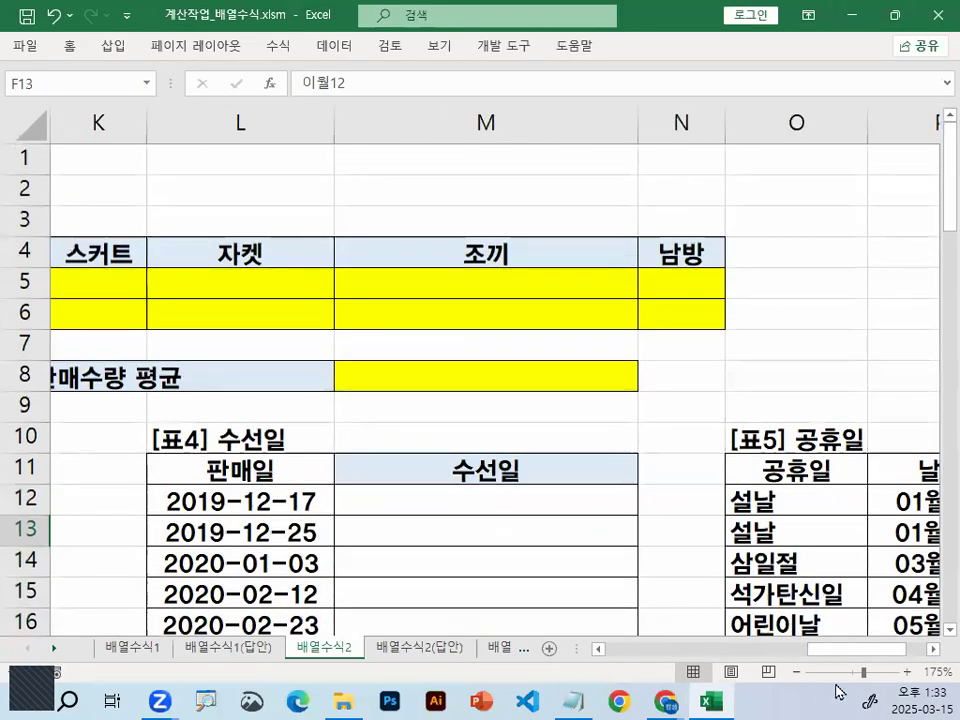
{"action": "left_click_drag", "start_coordinate": [853, 652], "coordinate": [785, 662]}
{"action": "left_click", "coordinate": [284, 283]}
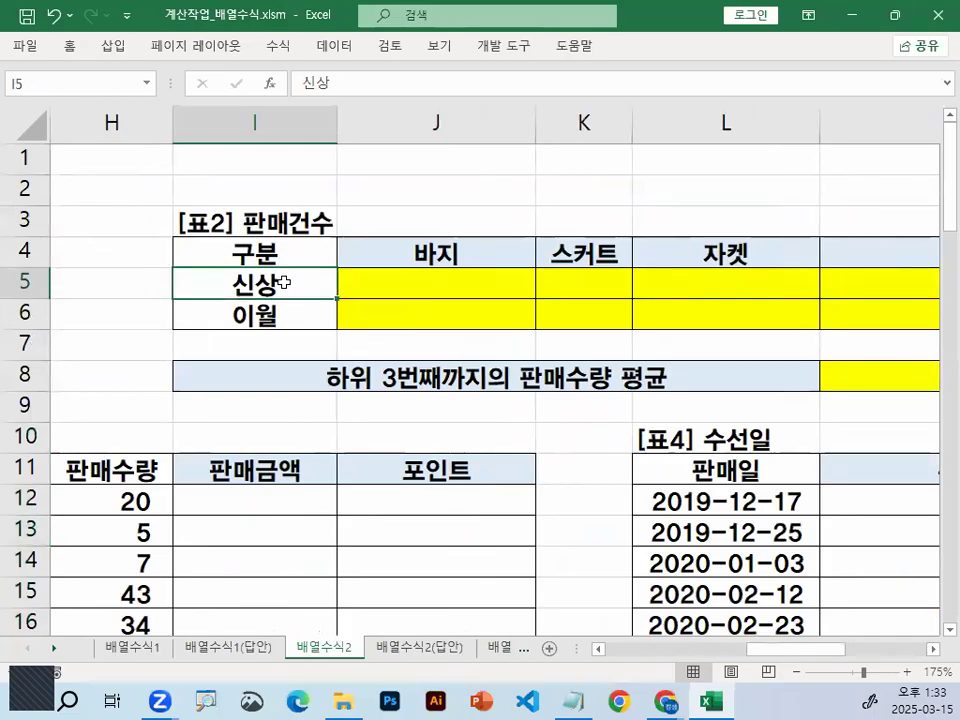
- Draw downward and rightward arrows over the [표2] answer cells, circle 신상, link it to 바지, and clear the marks
{"action": "mouse_move", "coordinate": [531, 278]}
{"action": "left_mouse_down"}
{"action": "mouse_move", "coordinate": [534, 463]}
{"action": "mouse_move", "coordinate": [606, 398]}
{"action": "left_mouse_up"}
{"action": "mouse_move", "coordinate": [240, 262]}
{"action": "left_mouse_down"}
{"action": "mouse_move", "coordinate": [250, 280]}
{"action": "mouse_move", "coordinate": [300, 303]}
{"action": "mouse_move", "coordinate": [300, 283]}
{"action": "left_mouse_up"}
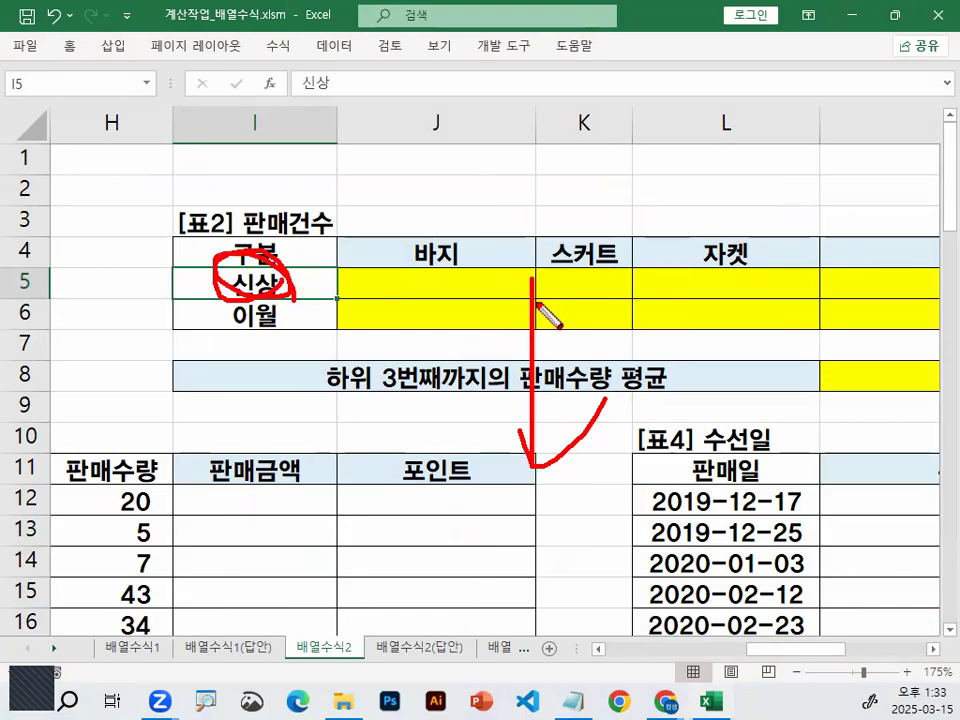
{"action": "mouse_move", "coordinate": [293, 293]}
{"action": "left_mouse_down"}
{"action": "mouse_move", "coordinate": [215, 268]}
{"action": "mouse_move", "coordinate": [230, 300]}
{"action": "mouse_move", "coordinate": [297, 292]}
{"action": "left_mouse_up"}
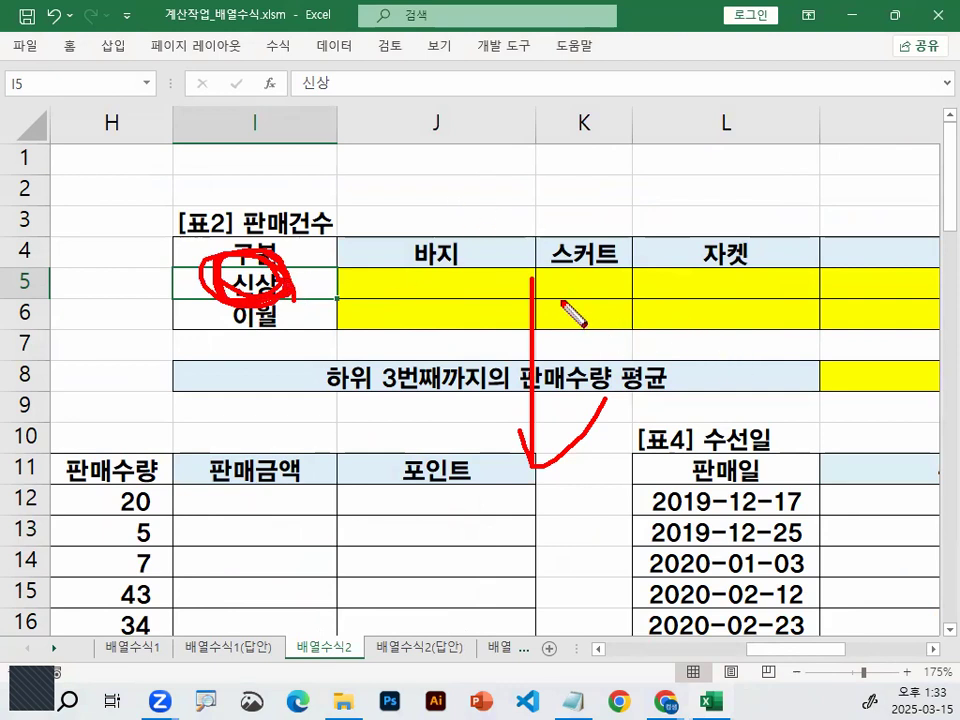
{"action": "mouse_move", "coordinate": [560, 300]}
{"action": "left_mouse_down"}
{"action": "mouse_move", "coordinate": [772, 302]}
{"action": "mouse_move", "coordinate": [742, 338]}
{"action": "left_mouse_up"}
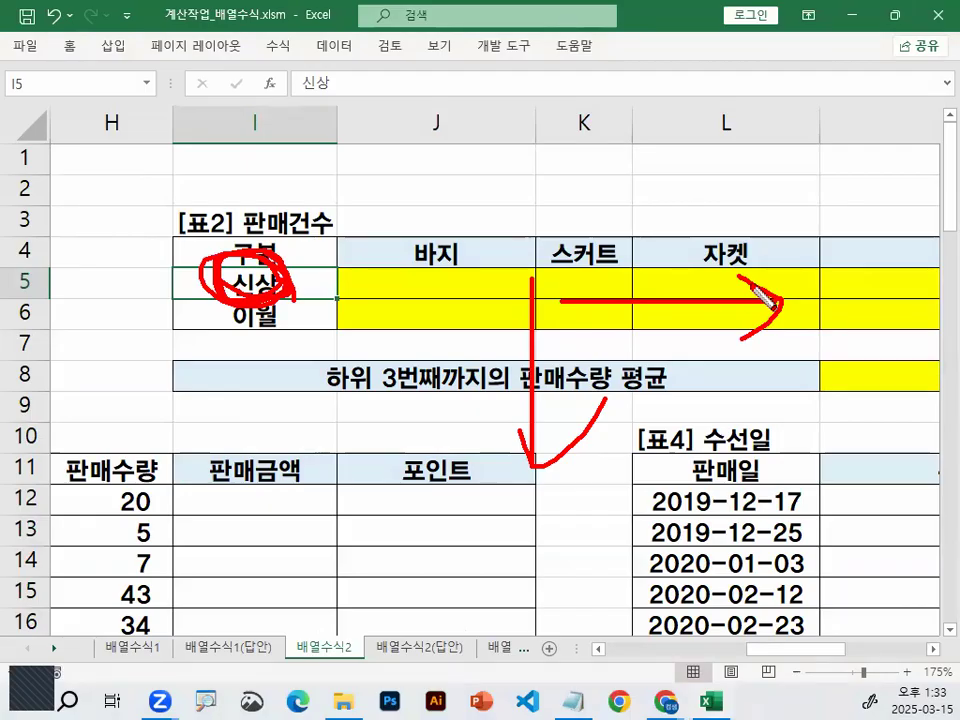
{"action": "left_click_drag", "start_coordinate": [286, 271], "coordinate": [437, 262]}
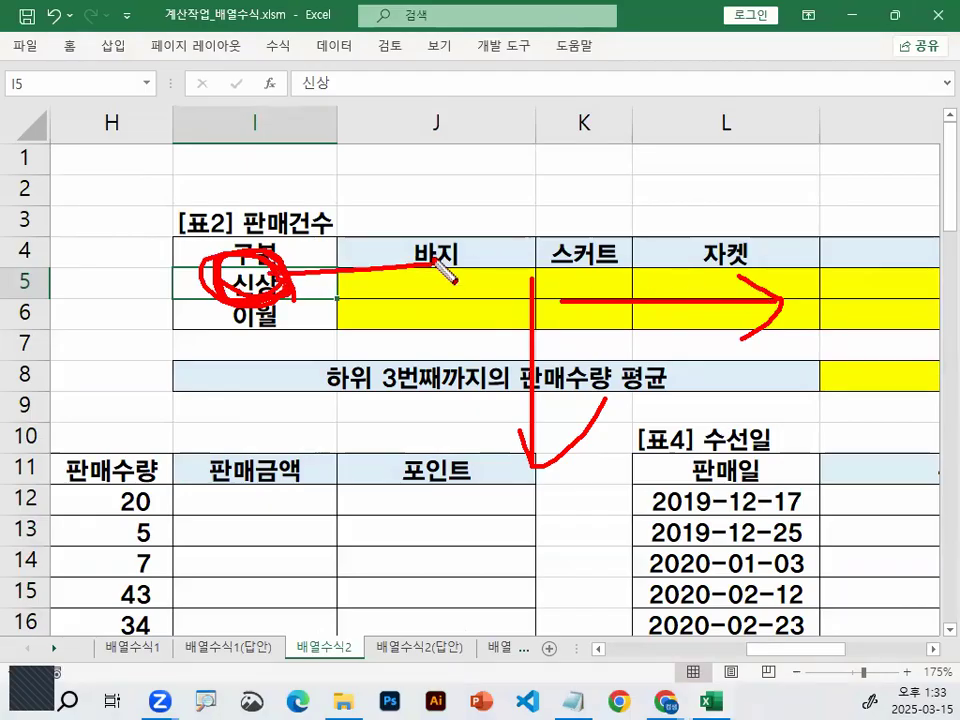
{"action": "left_click_drag", "start_coordinate": [530, 280], "coordinate": [529, 514]}
{"action": "left_click_drag", "start_coordinate": [312, 296], "coordinate": [313, 307]}
{"action": "key", "text": "Escape"}
- Draw a downward arrow from between 바지 and 스커트, circle 신상 twice, and clear the marks
{"action": "key", "text": "ctrl+2"}
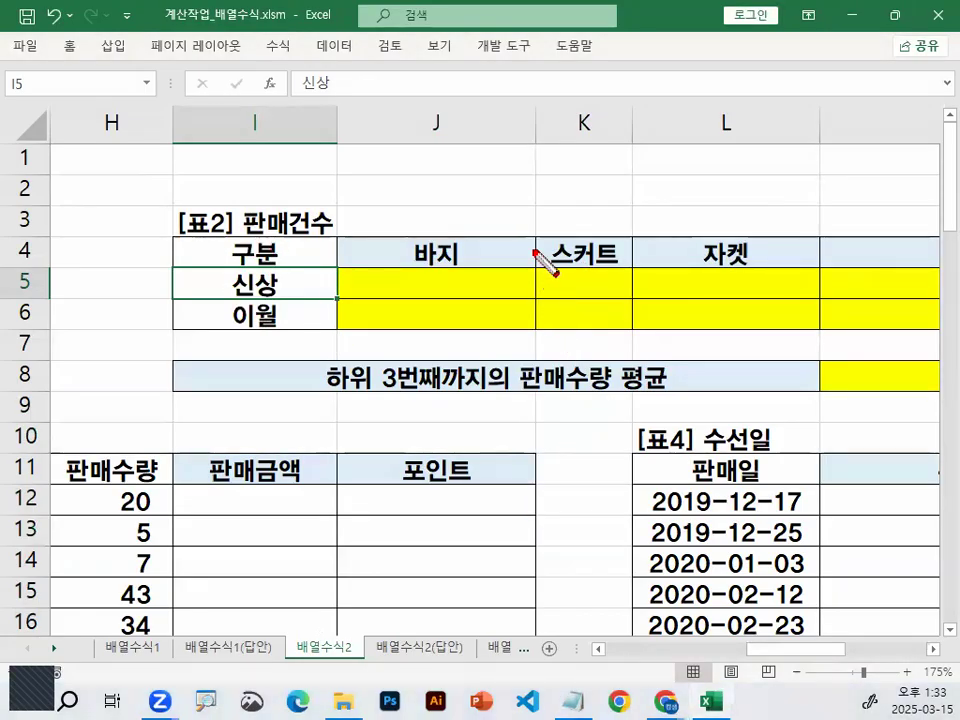
{"action": "left_click_drag", "start_coordinate": [535, 251], "coordinate": [553, 450]}
{"action": "left_click_drag", "start_coordinate": [280, 263], "coordinate": [292, 300]}
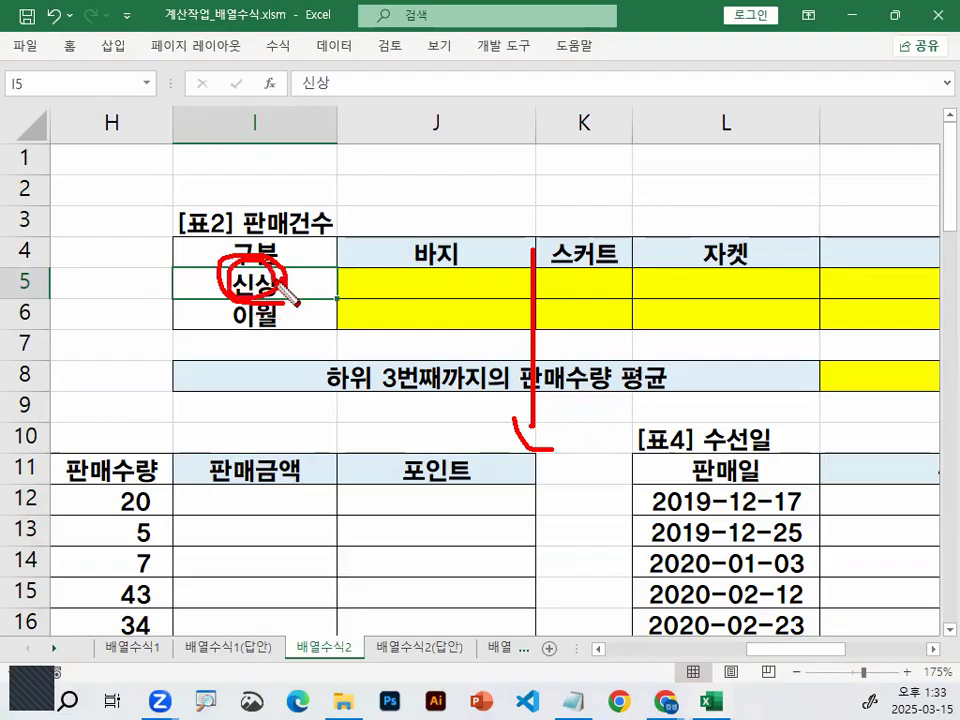
{"action": "key", "text": "Escape"}
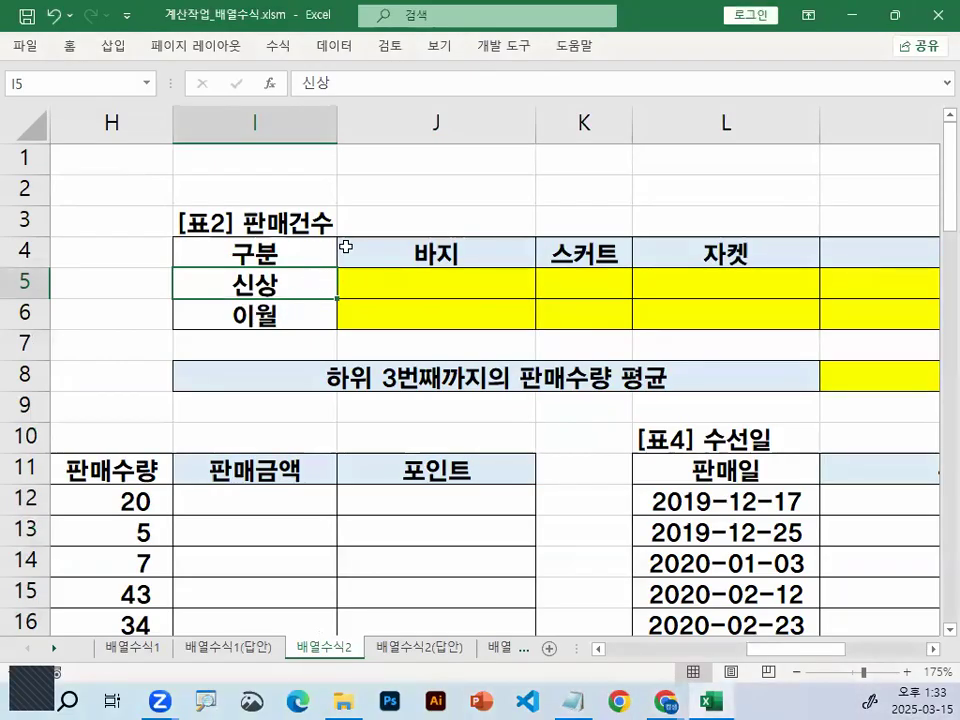
- Draw a rightward arrow across the yellow [표2] cells and circle its far end, clear it, then magnify, circle and clear 신상
{"action": "key", "text": "ctrl+2"}
{"action": "left_click_drag", "start_coordinate": [355, 300], "coordinate": [655, 305]}
{"action": "mouse_move", "coordinate": [780, 300]}
{"action": "left_mouse_down"}
{"action": "mouse_move", "coordinate": [780, 392]}
{"action": "mouse_move", "coordinate": [841, 331]}
{"action": "left_mouse_up"}
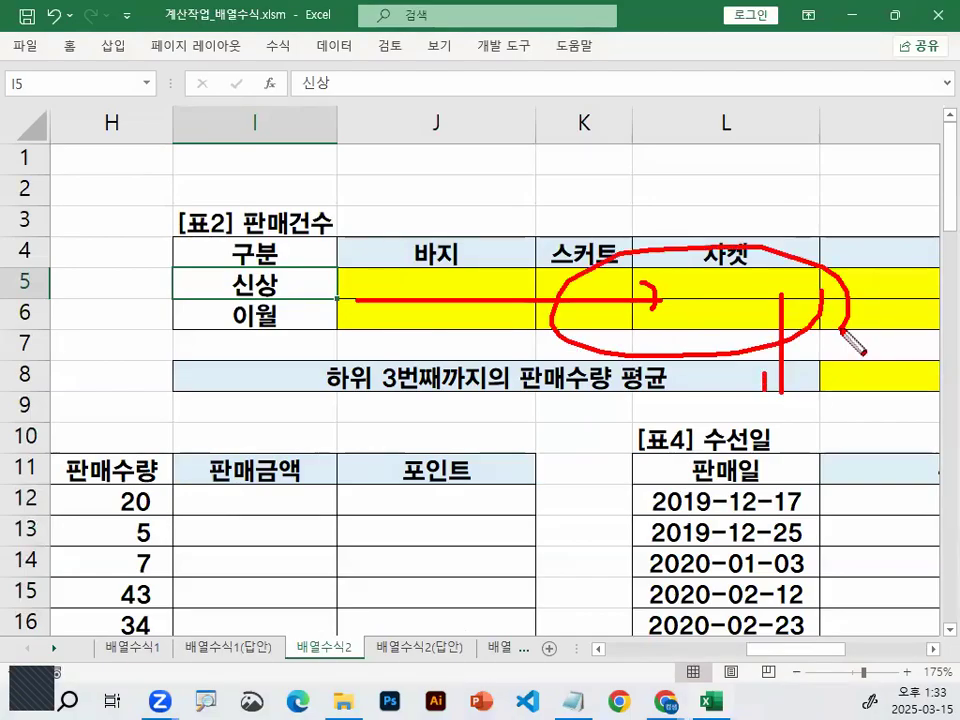
{"action": "key", "text": "Escape"}
{"action": "left_click_drag", "start_coordinate": [292, 296], "coordinate": [308, 298]}
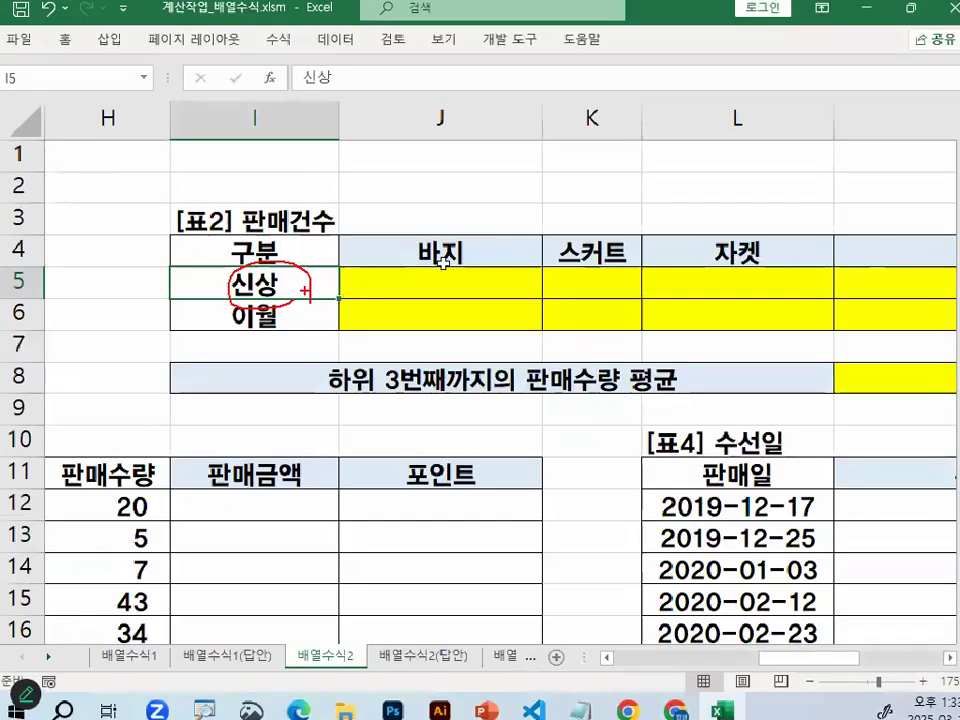
{"action": "key", "text": "Escape"}
- Select the 바지 header J4, magnify it, mark it with circles and downward arrows, and clear the drawings
{"action": "left_click", "coordinate": [443, 262]}
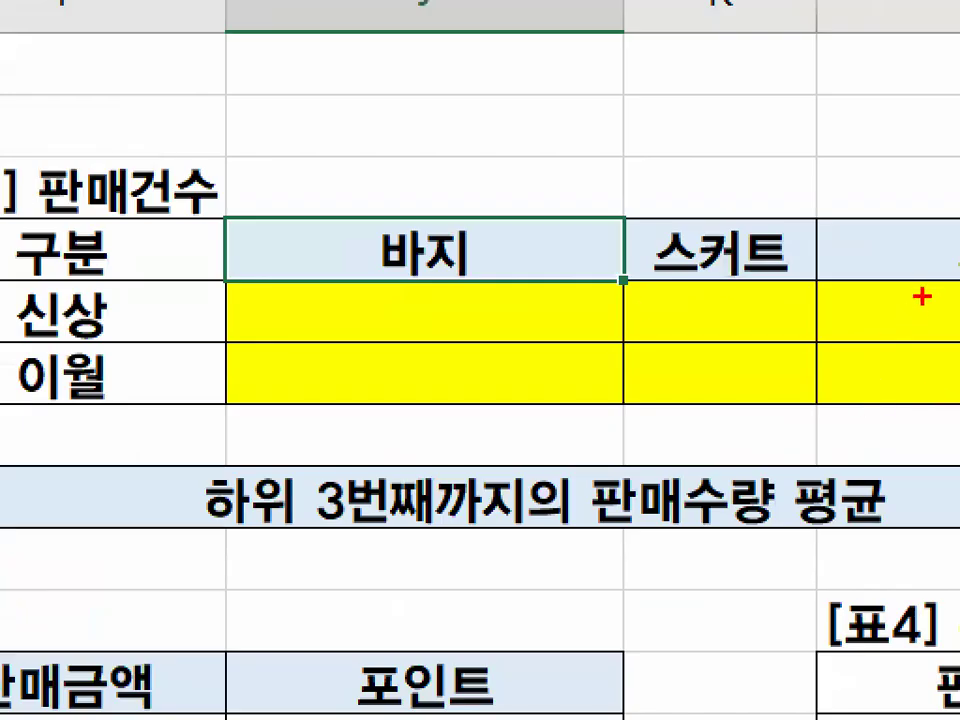
{"action": "mouse_move", "coordinate": [921, 296]}
{"action": "left_mouse_down"}
{"action": "mouse_move", "coordinate": [918, 430]}
{"action": "mouse_move", "coordinate": [958, 348]}
{"action": "left_mouse_up"}
{"action": "left_click_drag", "start_coordinate": [467, 287], "coordinate": [478, 268]}
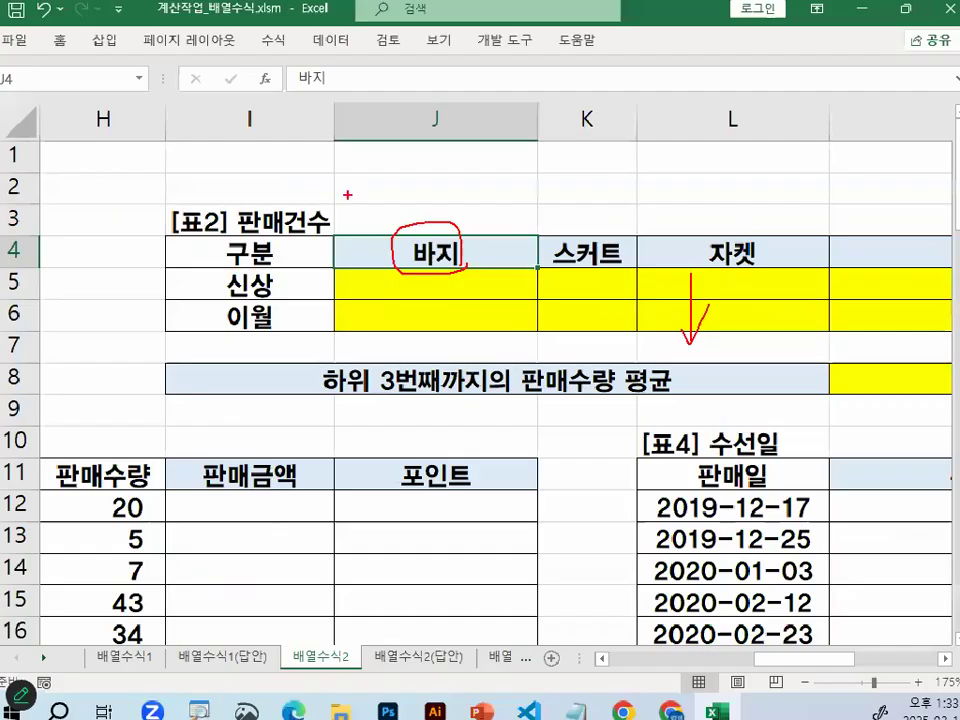
{"action": "key", "text": "e"}
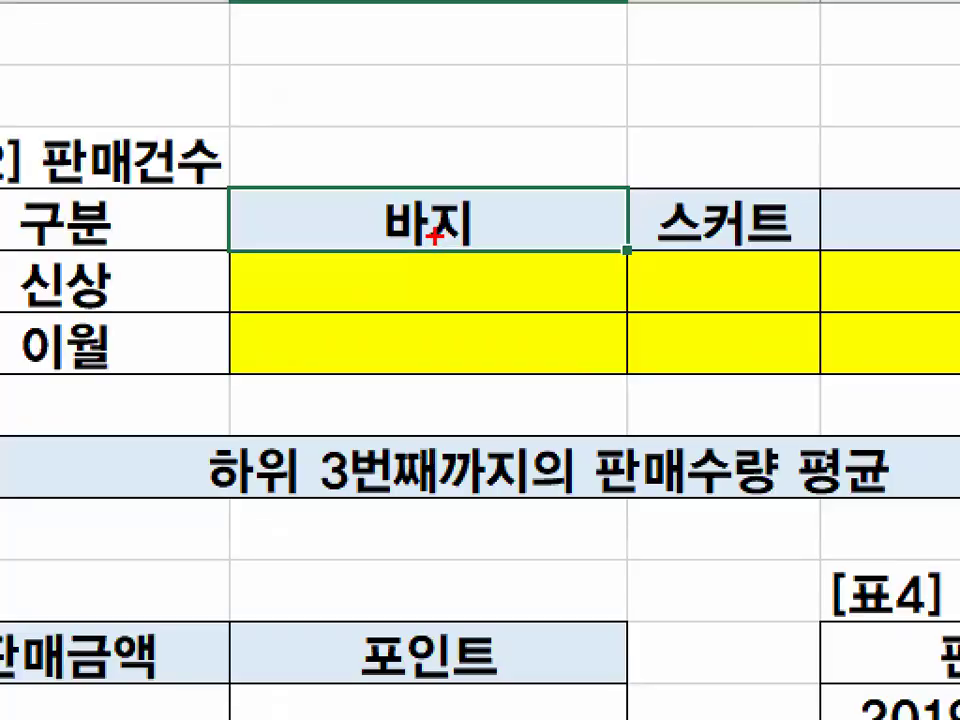
{"action": "mouse_move", "coordinate": [435, 237]}
{"action": "left_mouse_down"}
{"action": "mouse_move", "coordinate": [435, 300]}
{"action": "mouse_move", "coordinate": [463, 260]}
{"action": "left_mouse_up"}
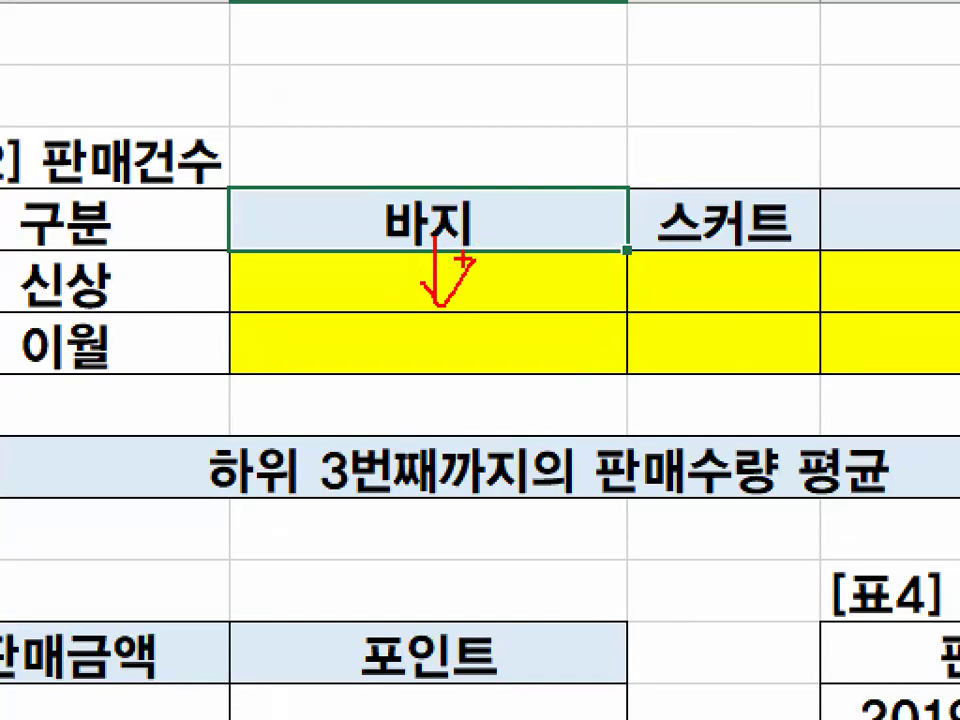
{"action": "mouse_move", "coordinate": [378, 177]}
{"action": "left_mouse_down"}
{"action": "mouse_move", "coordinate": [515, 228]}
{"action": "mouse_move", "coordinate": [574, 311]}
{"action": "mouse_move", "coordinate": [600, 323]}
{"action": "left_mouse_up"}
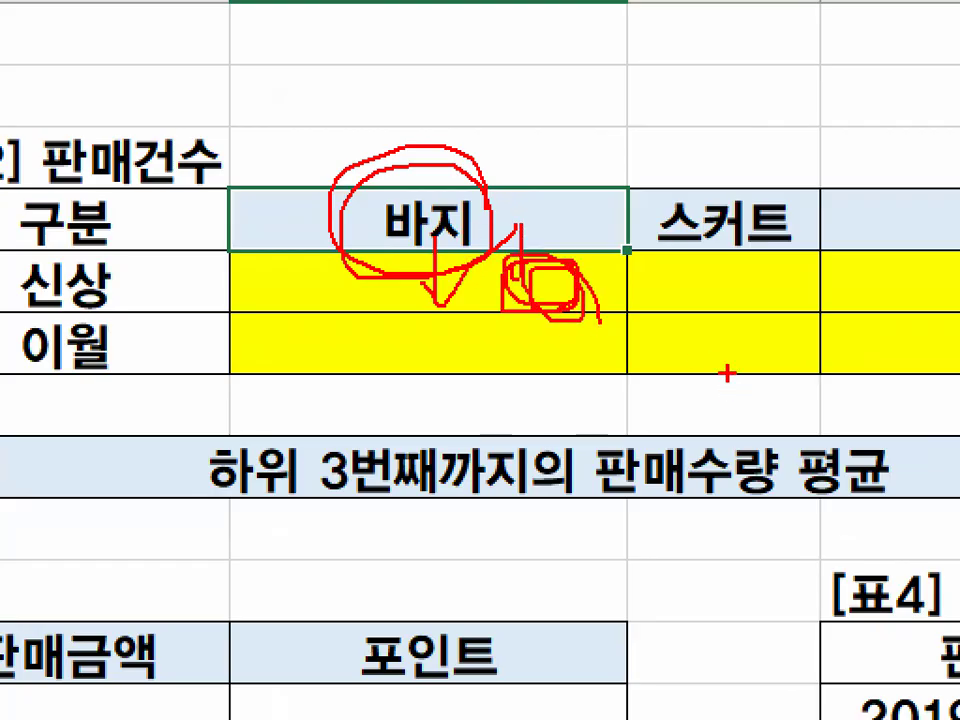
{"action": "key", "text": "Escape"}
- Select cell J6, magnify [표2], circle the cell, draw a downward arrow from 바지, and cross the mark out
{"action": "left_click", "coordinate": [484, 324]}
{"action": "key", "text": "ctrl+1"}
{"action": "mouse_move", "coordinate": [330, 283]}
{"action": "left_mouse_down"}
{"action": "mouse_move", "coordinate": [478, 342]}
{"action": "mouse_move", "coordinate": [435, 330]}
{"action": "left_mouse_up"}
{"action": "mouse_move", "coordinate": [490, 183]}
{"action": "left_mouse_down"}
{"action": "mouse_move", "coordinate": [488, 272]}
{"action": "mouse_move", "coordinate": [543, 140]}
{"action": "left_mouse_up"}
{"action": "left_click_drag", "start_coordinate": [542, 282], "coordinate": [413, 415]}
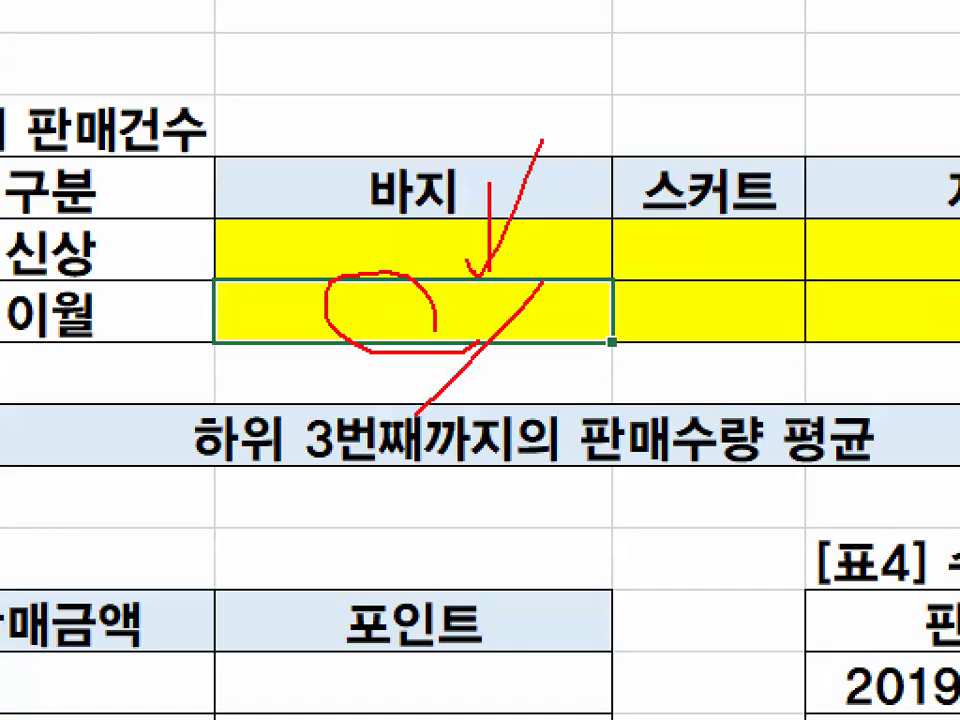
{"action": "left_click_drag", "start_coordinate": [437, 332], "coordinate": [520, 468]}
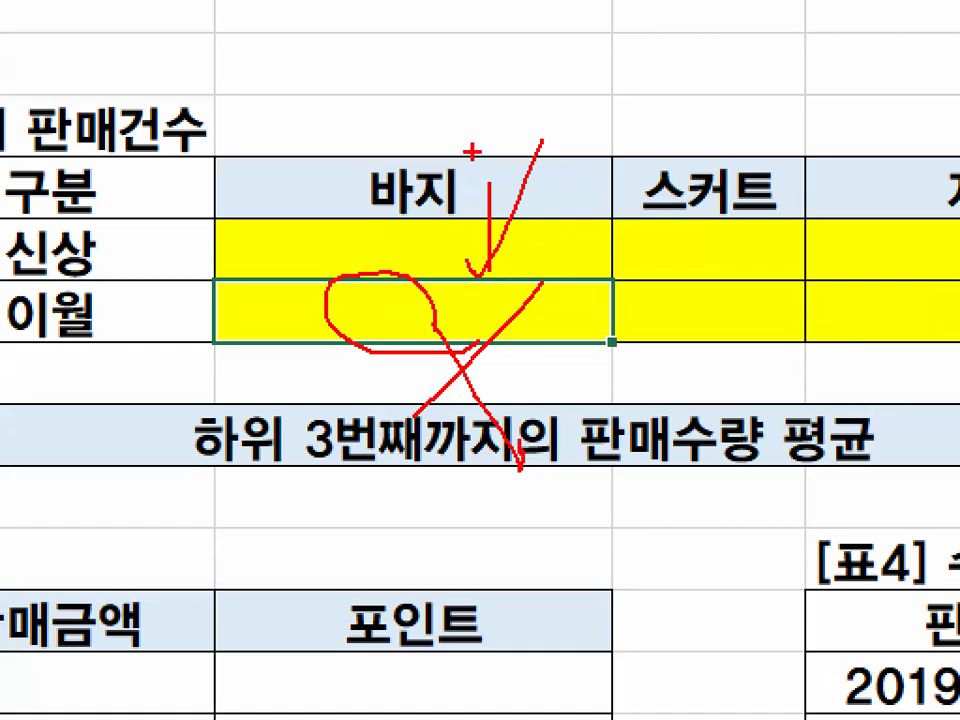
- Circle the 바지, 스커트 and 자켓 headers, draw another downward arrow and cross, and clear the marks
{"action": "left_click_drag", "start_coordinate": [450, 228], "coordinate": [487, 205]}
{"action": "left_click_drag", "start_coordinate": [757, 188], "coordinate": [810, 207]}
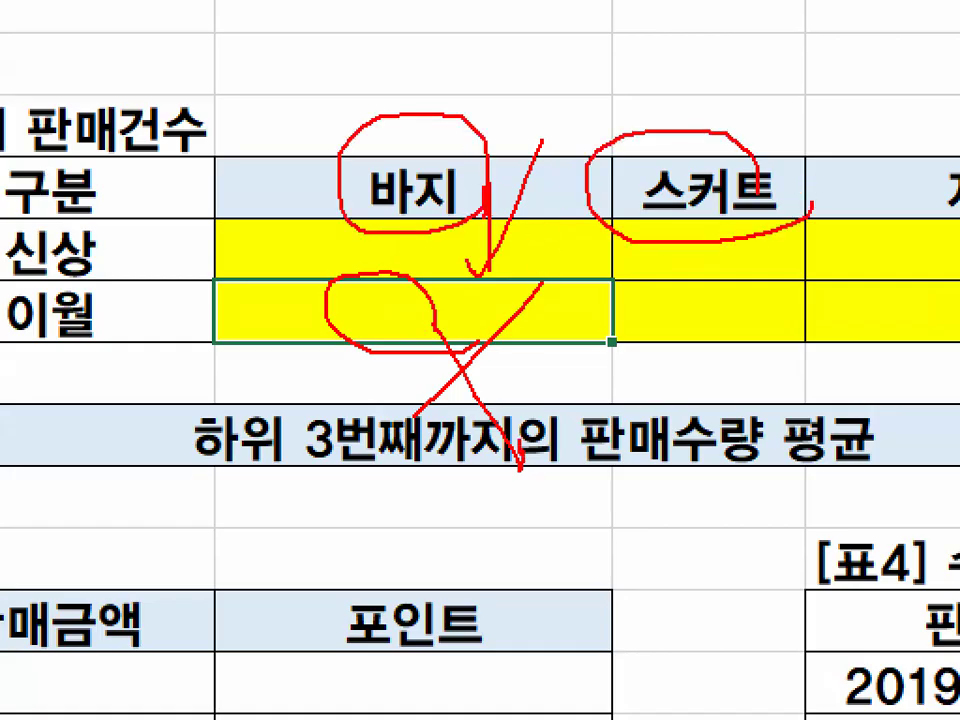
{"action": "left_click_drag", "start_coordinate": [900, 130], "coordinate": [955, 240]}
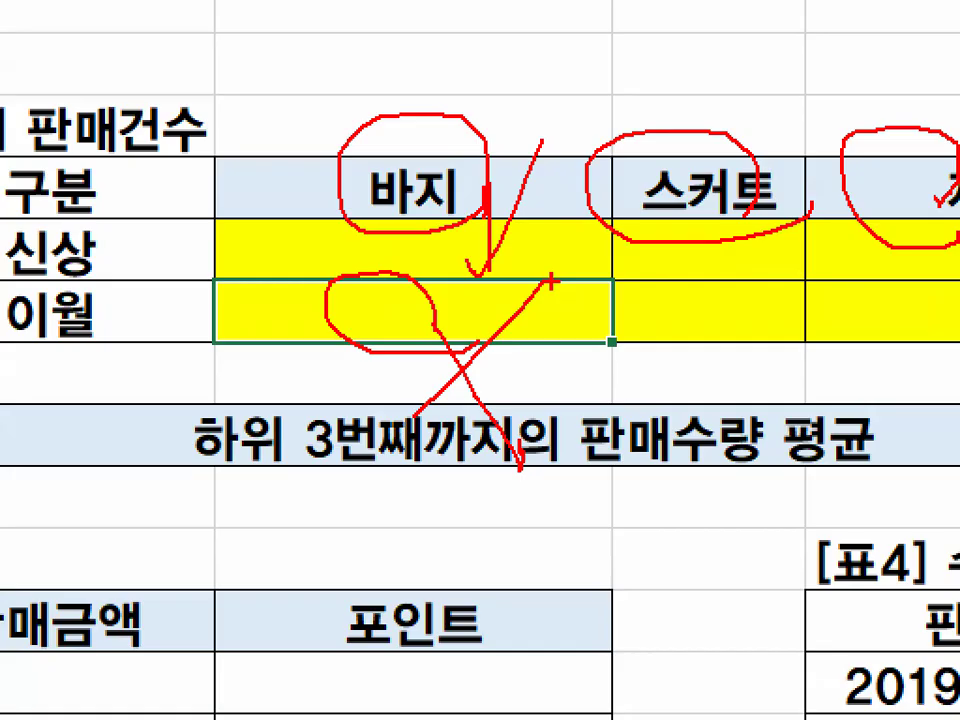
{"action": "mouse_move", "coordinate": [490, 195]}
{"action": "left_mouse_down"}
{"action": "mouse_move", "coordinate": [478, 300]}
{"action": "mouse_move", "coordinate": [540, 283]}
{"action": "left_mouse_up"}
{"action": "left_click_drag", "start_coordinate": [720, 258], "coordinate": [570, 435]}
{"action": "left_click_drag", "start_coordinate": [598, 245], "coordinate": [733, 503]}
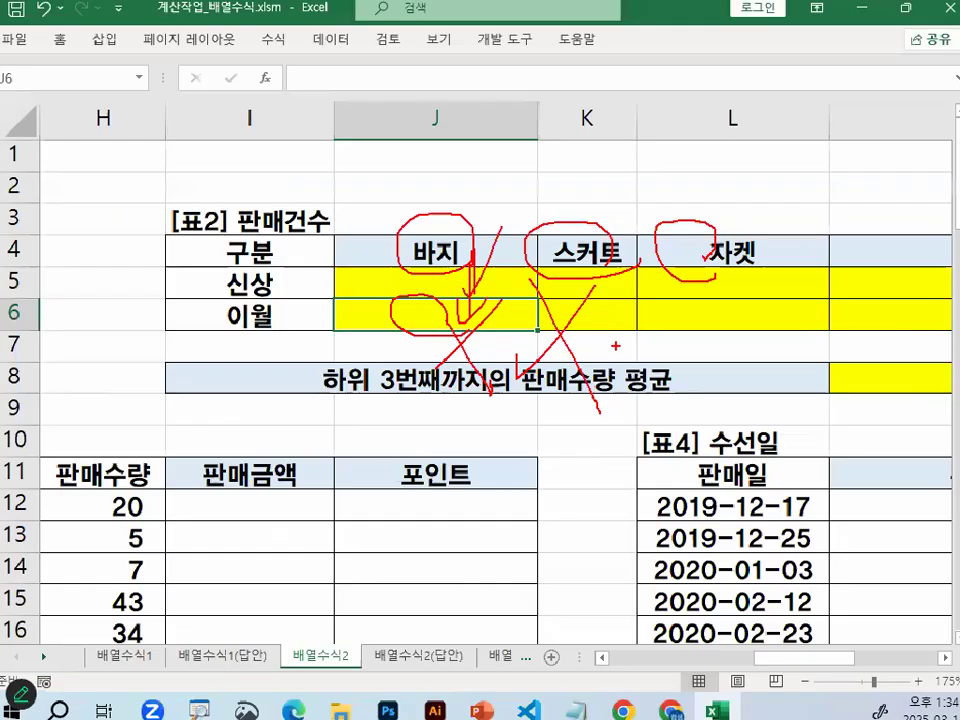
{"action": "key", "text": "Escape"}
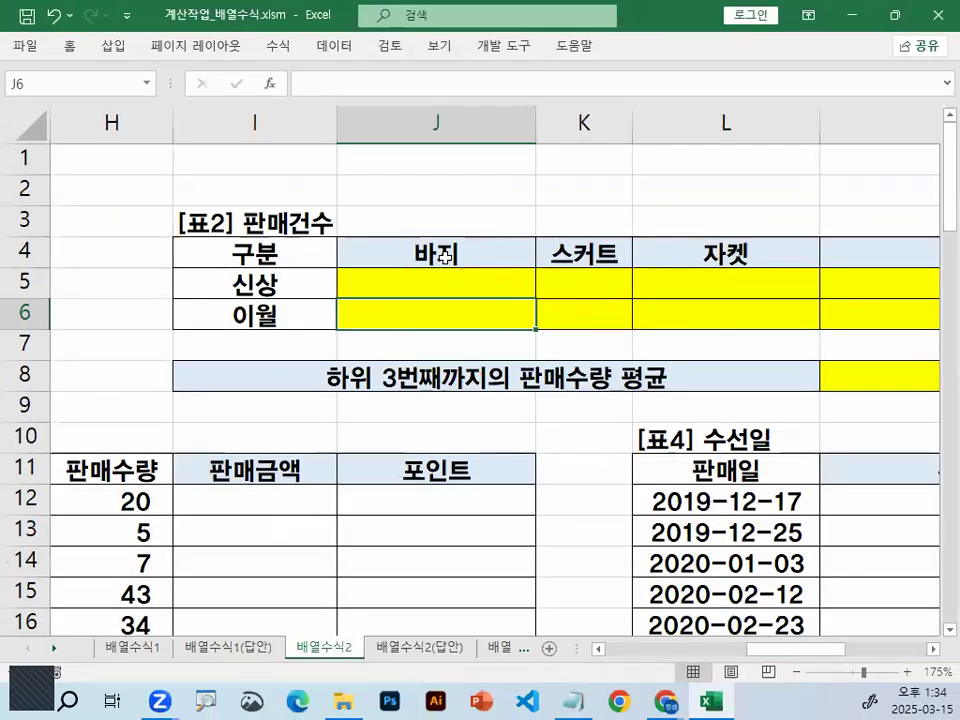
- Select the 바지 header, return to the Notepad notes, and add a blank line below the 위쪽셀주소 rule
{"action": "left_click", "coordinate": [448, 253]}
{"action": "key", "text": "alt+Tab"}
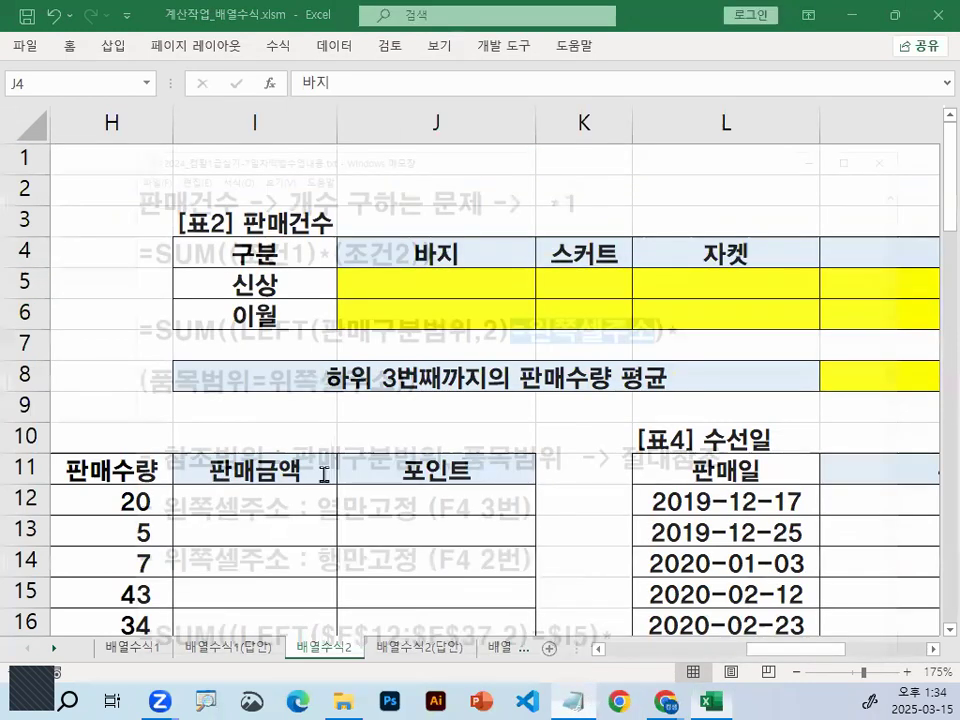
{"action": "left_click_drag", "start_coordinate": [220, 440], "coordinate": [566, 441]}
{"action": "left_click", "coordinate": [465, 523]}
{"action": "scroll", "coordinate": [465, 523], "scroll_direction": "down", "scroll_amount": 1}
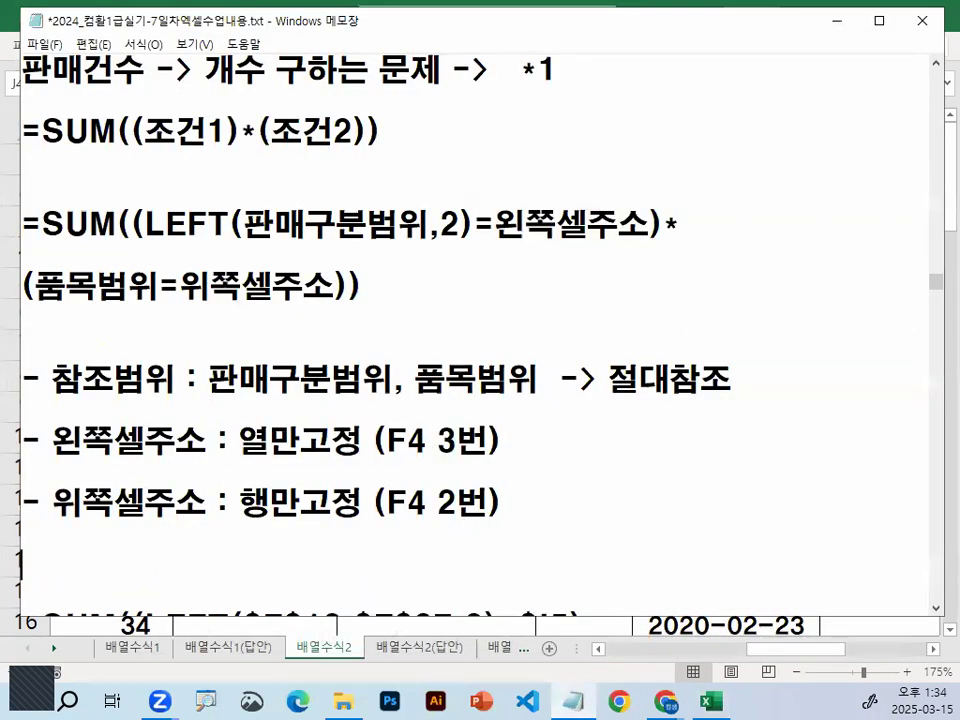
{"action": "scroll", "coordinate": [285, 261], "scroll_direction": "up", "scroll_amount": 1}
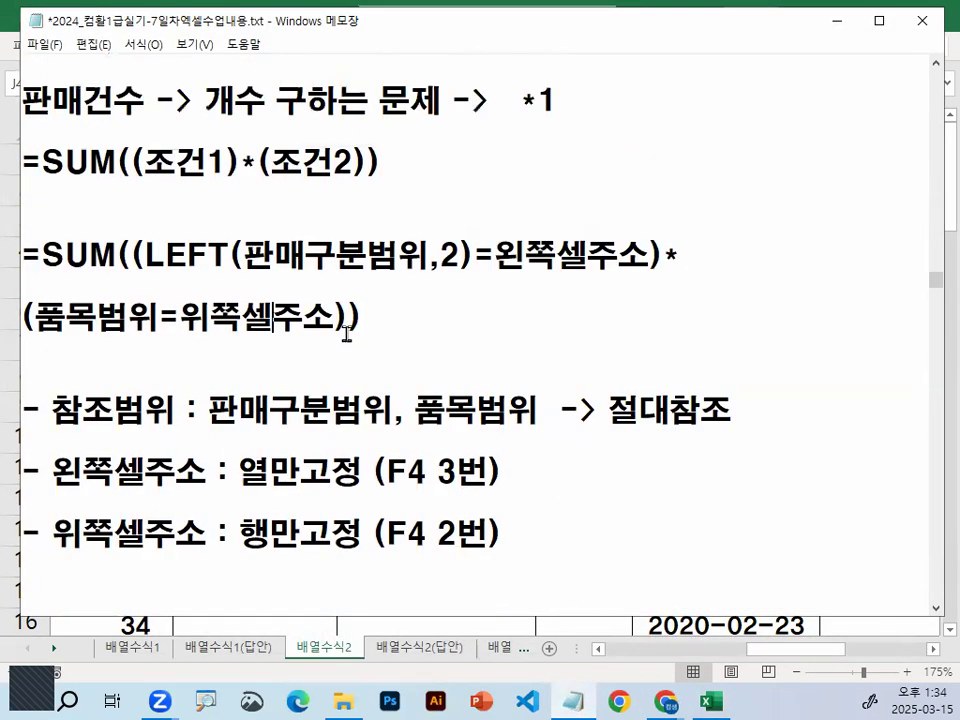
- Underline the LEFT condition, circle the closing parenthesis and asterisk, underline 품목범위=, and clear the marks
{"action": "mouse_move", "coordinate": [150, 268]}
{"action": "left_mouse_down"}
{"action": "mouse_move", "coordinate": [630, 268]}
{"action": "mouse_move", "coordinate": [664, 240]}
{"action": "mouse_move", "coordinate": [690, 266]}
{"action": "left_mouse_up"}
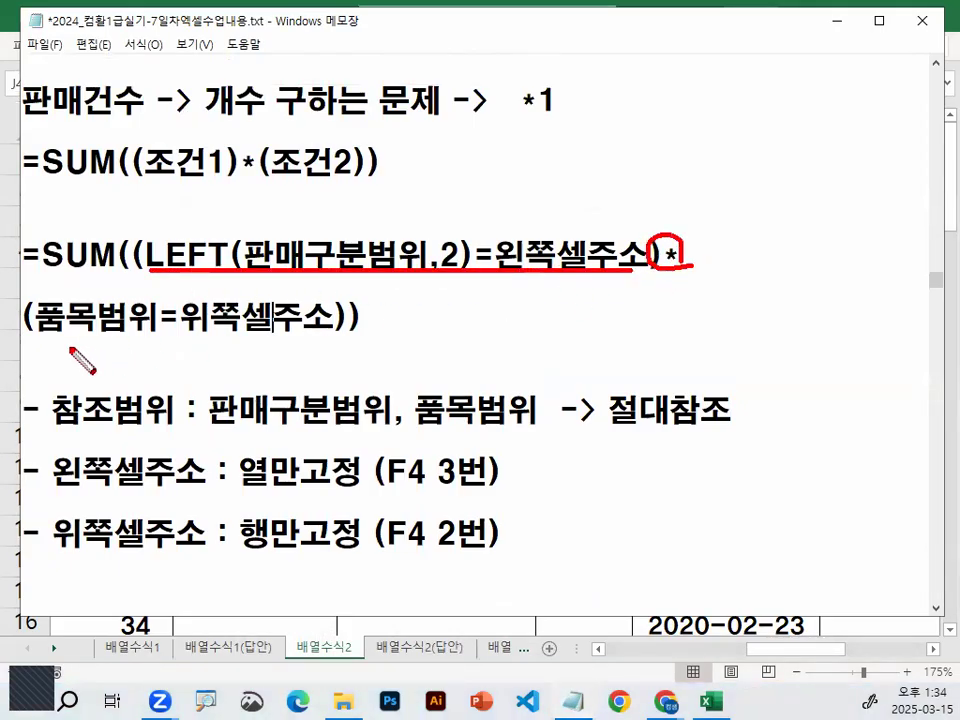
{"action": "left_click_drag", "start_coordinate": [30, 338], "coordinate": [192, 336]}
{"action": "left_click_drag", "start_coordinate": [72, 298], "coordinate": [70, 322]}
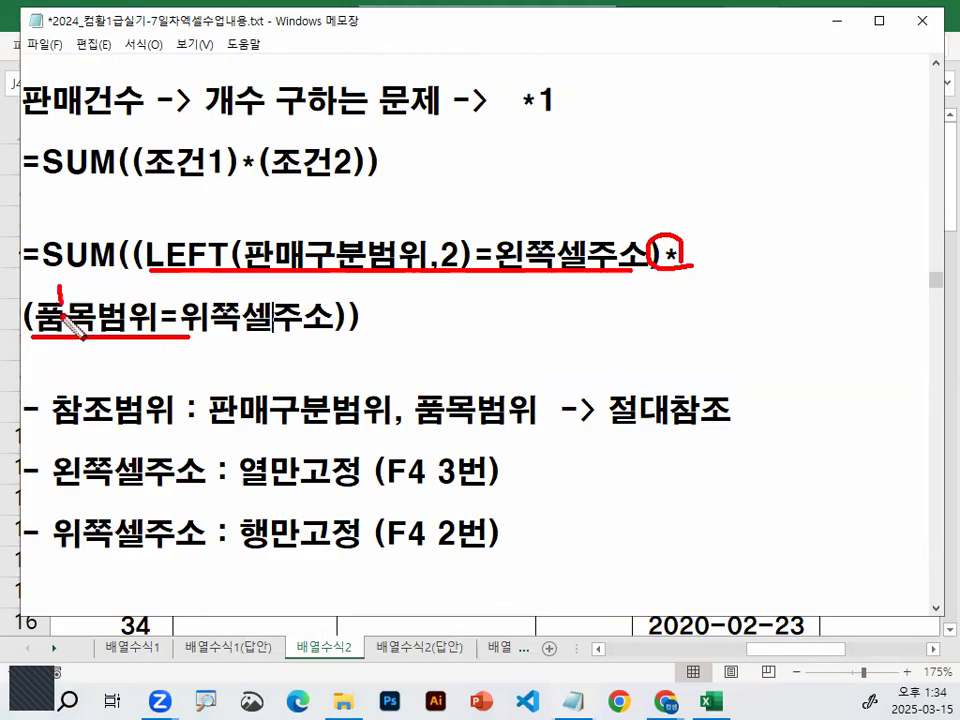
{"action": "key", "text": "Escape"}
- Switch to the Excel workbook and select the 품목 entries from G12 downward to show the 품목범위
{"action": "left_click", "coordinate": [822, 21]}
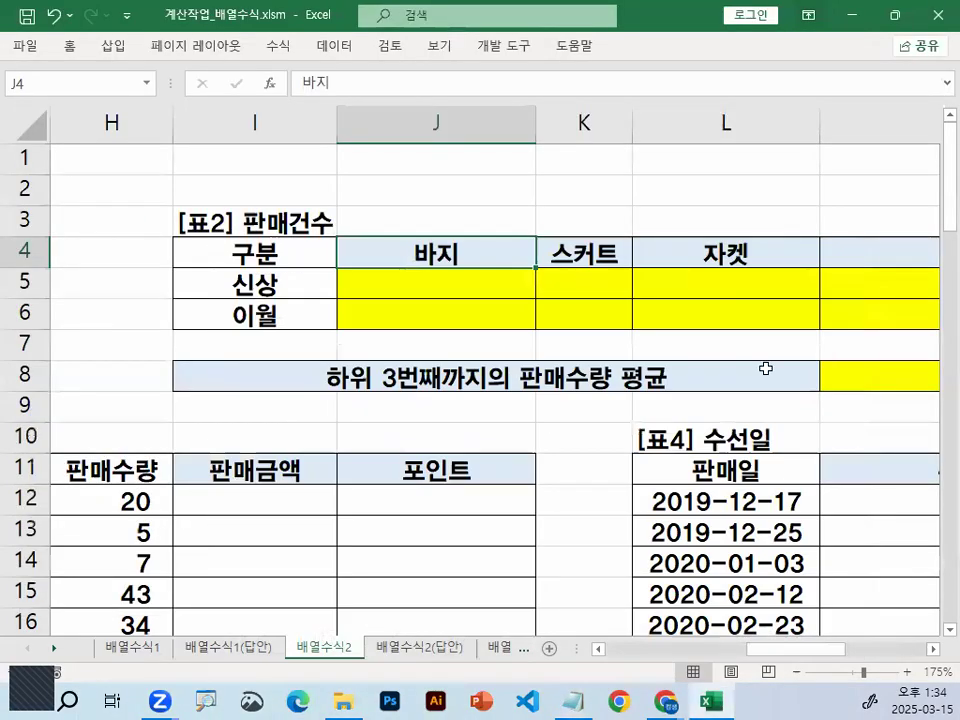
{"action": "left_click_drag", "start_coordinate": [831, 653], "coordinate": [722, 654]}
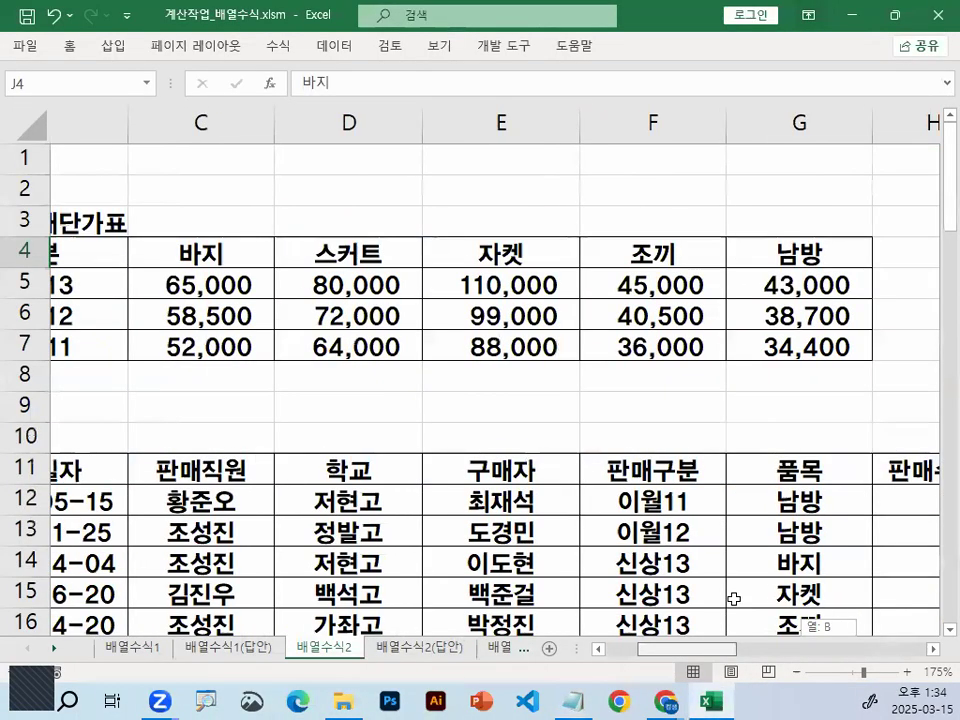
{"action": "scroll", "coordinate": [740, 590], "scroll_direction": "down", "scroll_amount": 1}
{"action": "left_click_drag", "start_coordinate": [707, 399], "coordinate": [752, 562]}
{"action": "left_click", "coordinate": [933, 648]}
{"action": "left_click", "coordinate": [933, 648]}
{"action": "scroll", "coordinate": [731, 611], "scroll_direction": "up", "scroll_amount": 2}
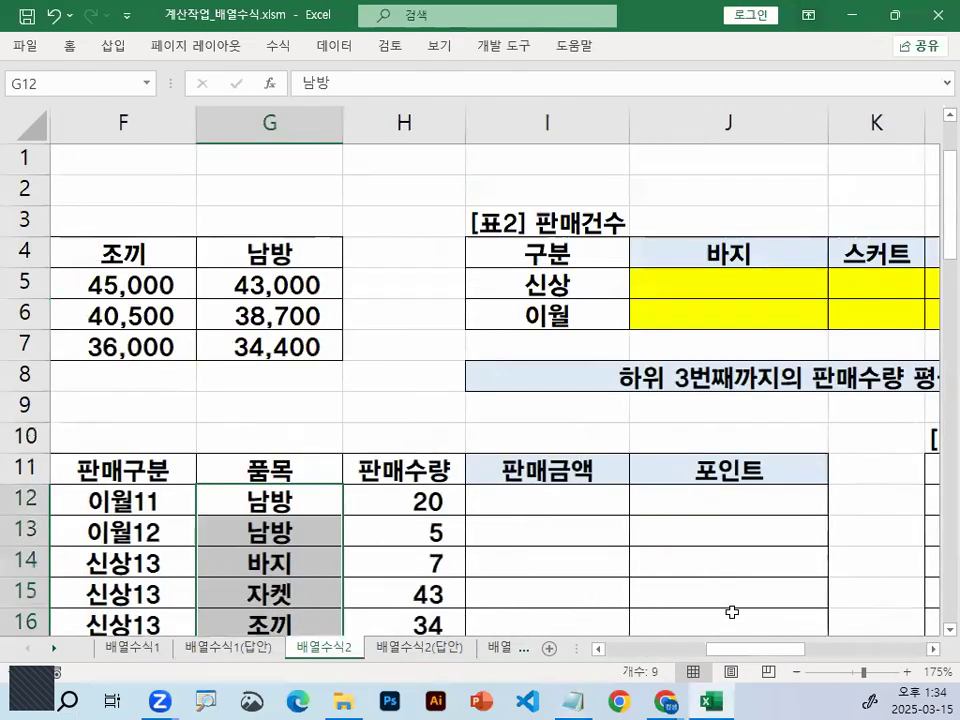
- Select the 바지 header, circle the 품목 entries, mark the 바지 matches, link them to the header, clear the marks, and return to Notepad
{"action": "left_click", "coordinate": [731, 255]}
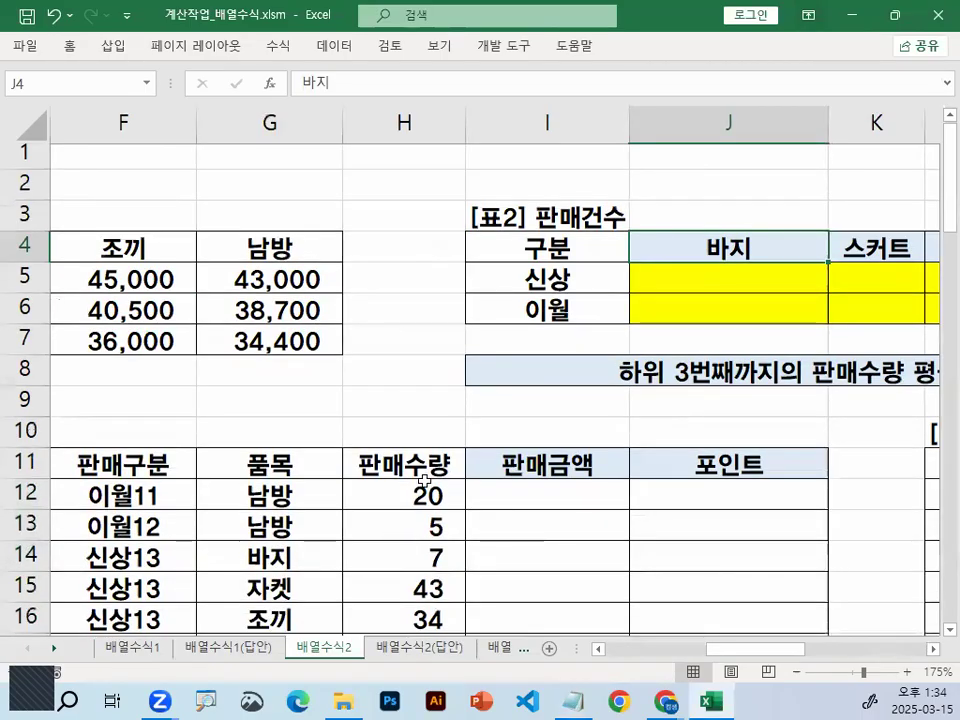
{"action": "scroll", "coordinate": [279, 336], "scroll_direction": "down", "scroll_amount": 2}
{"action": "mouse_move", "coordinate": [340, 357]}
{"action": "left_mouse_down"}
{"action": "mouse_move", "coordinate": [313, 404]}
{"action": "mouse_move", "coordinate": [348, 411]}
{"action": "left_mouse_up"}
{"action": "mouse_move", "coordinate": [355, 488]}
{"action": "left_mouse_down"}
{"action": "mouse_move", "coordinate": [236, 578]}
{"action": "mouse_move", "coordinate": [330, 325]}
{"action": "mouse_move", "coordinate": [337, 557]}
{"action": "left_mouse_up"}
{"action": "left_click_drag", "start_coordinate": [648, 108], "coordinate": [330, 312]}
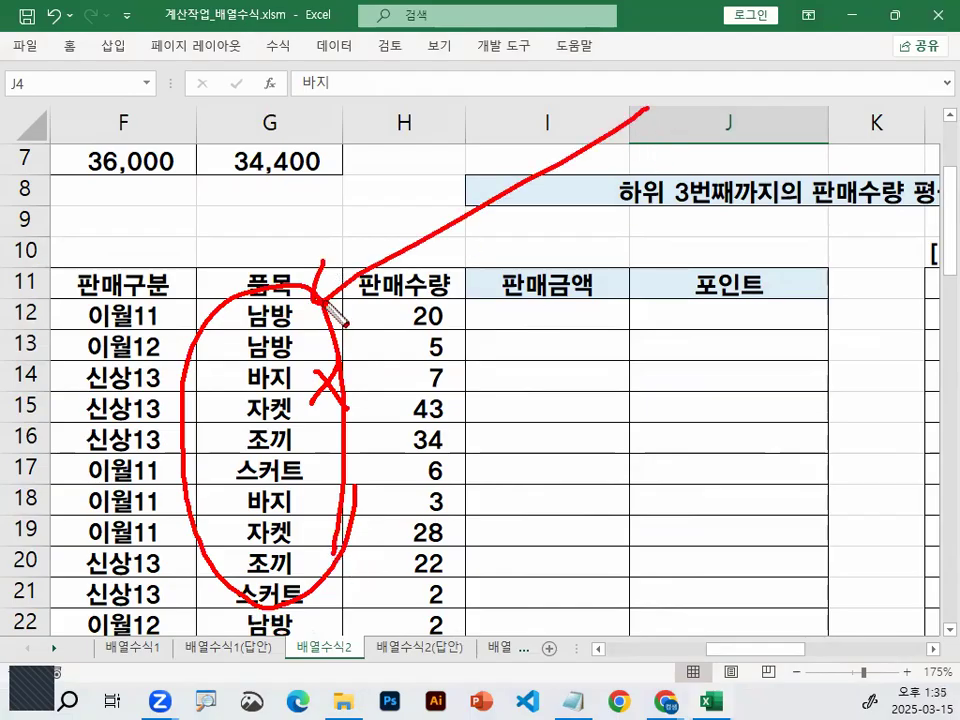
{"action": "key", "text": "Escape"}
{"action": "left_click", "coordinate": [575, 700]}
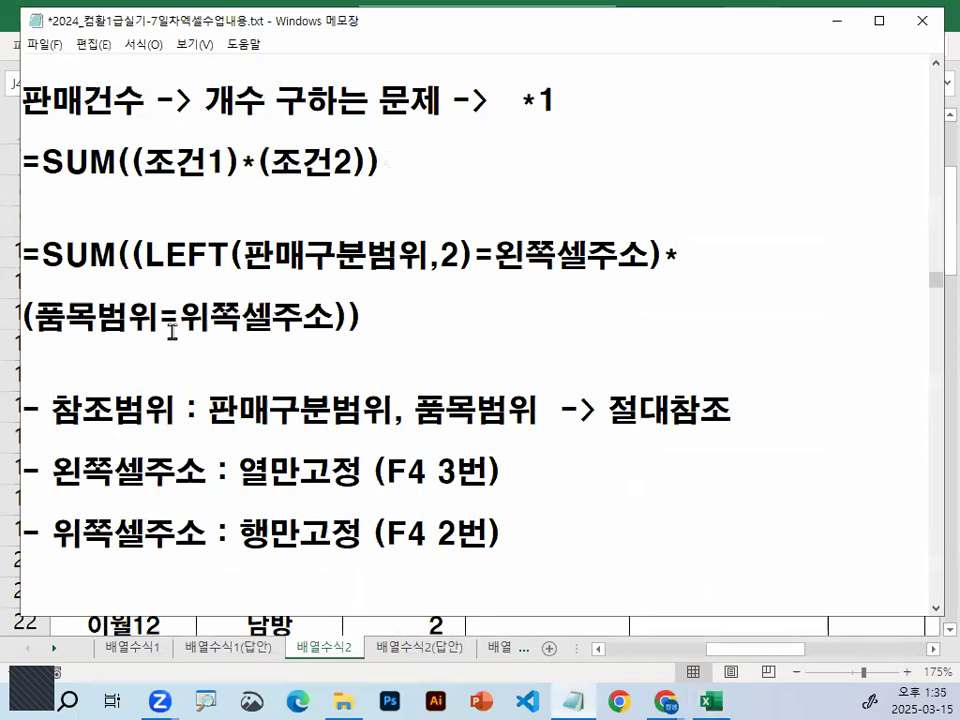
- Highlight 품목범위, the 참조범위 rule's ranges and 절대참조, and the equals signs in both conditions of the notes
{"action": "left_click_drag", "start_coordinate": [33, 318], "coordinate": [156, 318]}
{"action": "left_click_drag", "start_coordinate": [208, 410], "coordinate": [840, 414]}
{"action": "left_click_drag", "start_coordinate": [159, 316], "coordinate": [176, 316]}
{"action": "left_click_drag", "start_coordinate": [459, 257], "coordinate": [493, 258]}
{"action": "left_click", "coordinate": [487, 265]}
- Draw the comparison operators >=, <=, = and <>, circle the equals sign, 왼쪽셀주소 and 위쪽셀주소, and clear the marks
{"action": "key", "text": "ctrl+2"}
{"action": "mouse_move", "coordinate": [597, 45]}
{"action": "left_mouse_down"}
{"action": "mouse_move", "coordinate": [664, 139]}
{"action": "mouse_move", "coordinate": [625, 155]}
{"action": "left_mouse_up"}
{"action": "mouse_move", "coordinate": [662, 88]}
{"action": "left_mouse_down"}
{"action": "mouse_move", "coordinate": [736, 84]}
{"action": "mouse_move", "coordinate": [726, 95]}
{"action": "left_mouse_up"}
{"action": "left_click_drag", "start_coordinate": [697, 160], "coordinate": [717, 260]}
{"action": "mouse_move", "coordinate": [716, 210]}
{"action": "left_mouse_down"}
{"action": "mouse_move", "coordinate": [758, 213]}
{"action": "mouse_move", "coordinate": [750, 228]}
{"action": "left_mouse_up"}
{"action": "mouse_move", "coordinate": [494, 266]}
{"action": "left_mouse_down"}
{"action": "mouse_move", "coordinate": [468, 262]}
{"action": "mouse_move", "coordinate": [524, 284]}
{"action": "left_mouse_up"}
{"action": "mouse_move", "coordinate": [583, 315]}
{"action": "left_mouse_down"}
{"action": "mouse_move", "coordinate": [612, 316]}
{"action": "mouse_move", "coordinate": [631, 331]}
{"action": "left_mouse_up"}
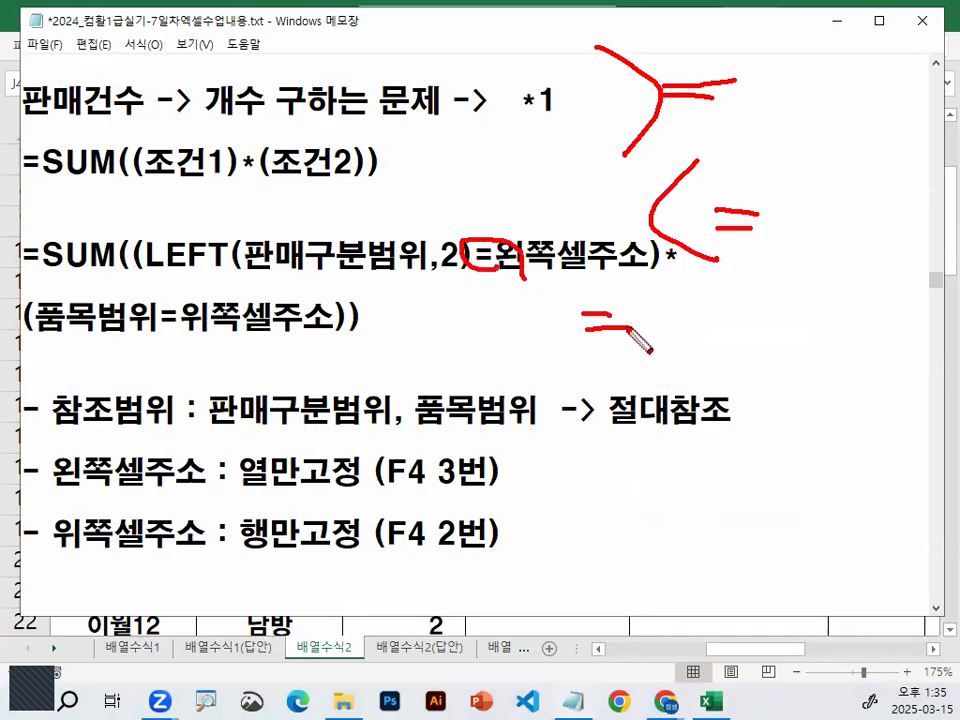
{"action": "mouse_move", "coordinate": [800, 285]}
{"action": "left_mouse_down"}
{"action": "mouse_move", "coordinate": [772, 358]}
{"action": "mouse_move", "coordinate": [844, 341]}
{"action": "mouse_move", "coordinate": [800, 383]}
{"action": "left_mouse_up"}
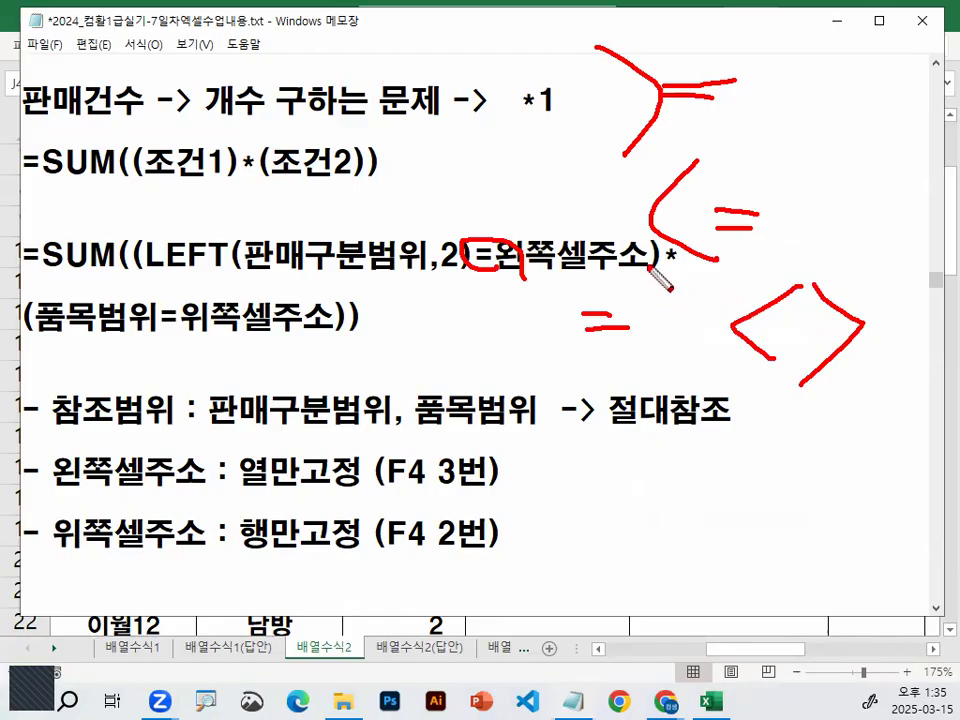
{"action": "left_click_drag", "start_coordinate": [652, 283], "coordinate": [643, 274]}
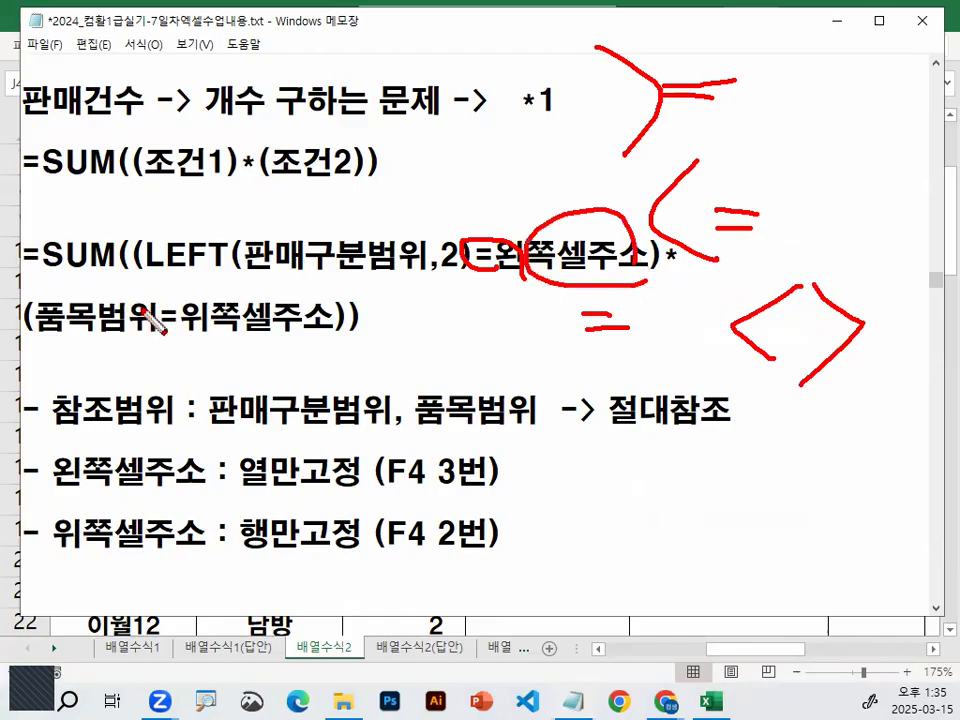
{"action": "left_click_drag", "start_coordinate": [200, 300], "coordinate": [328, 338]}
{"action": "key", "text": "Escape"}
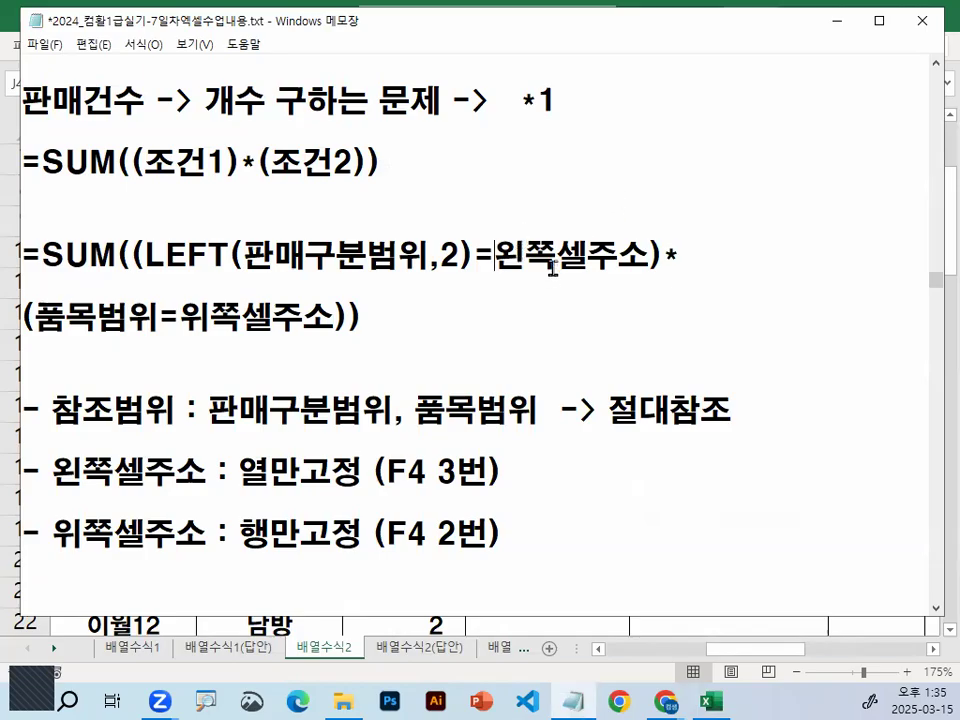
- Underline (품목범위=위쪽셀주소), circle the final closing parenthesis and the opening parentheses after SUM, add a check mark, and clear the marks
{"action": "key", "text": "ctrl+2"}
{"action": "mouse_move", "coordinate": [24, 337]}
{"action": "left_mouse_down"}
{"action": "mouse_move", "coordinate": [338, 338]}
{"action": "mouse_move", "coordinate": [345, 312]}
{"action": "mouse_move", "coordinate": [362, 300]}
{"action": "mouse_move", "coordinate": [343, 336]}
{"action": "left_mouse_up"}
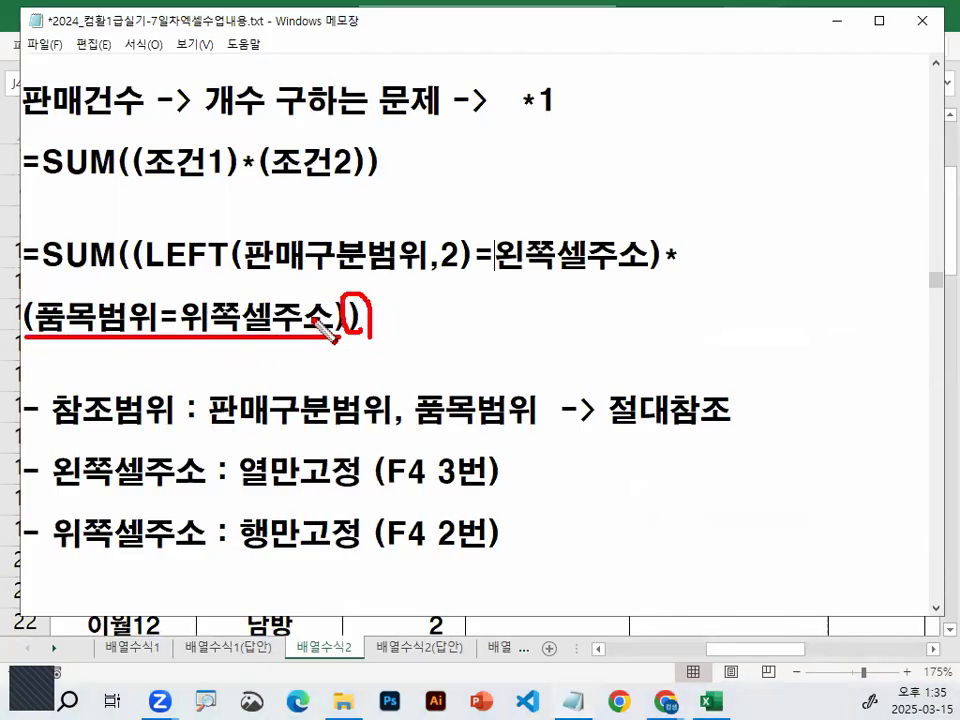
{"action": "mouse_move", "coordinate": [140, 224]}
{"action": "left_mouse_down"}
{"action": "mouse_move", "coordinate": [110, 252]}
{"action": "mouse_move", "coordinate": [148, 232]}
{"action": "left_mouse_up"}
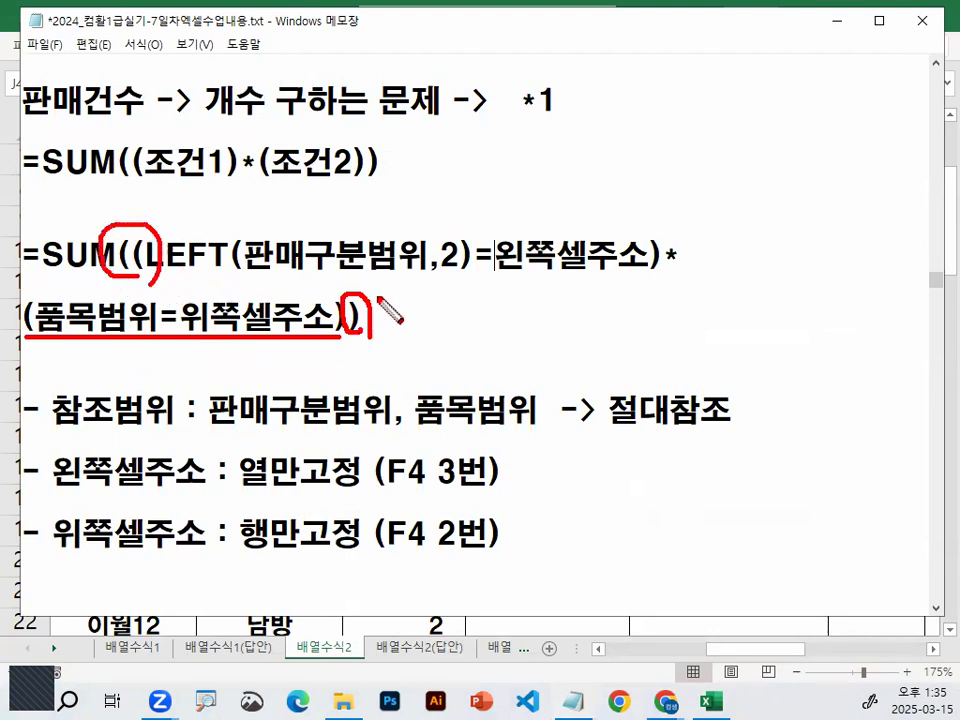
{"action": "left_click_drag", "start_coordinate": [329, 258], "coordinate": [368, 229]}
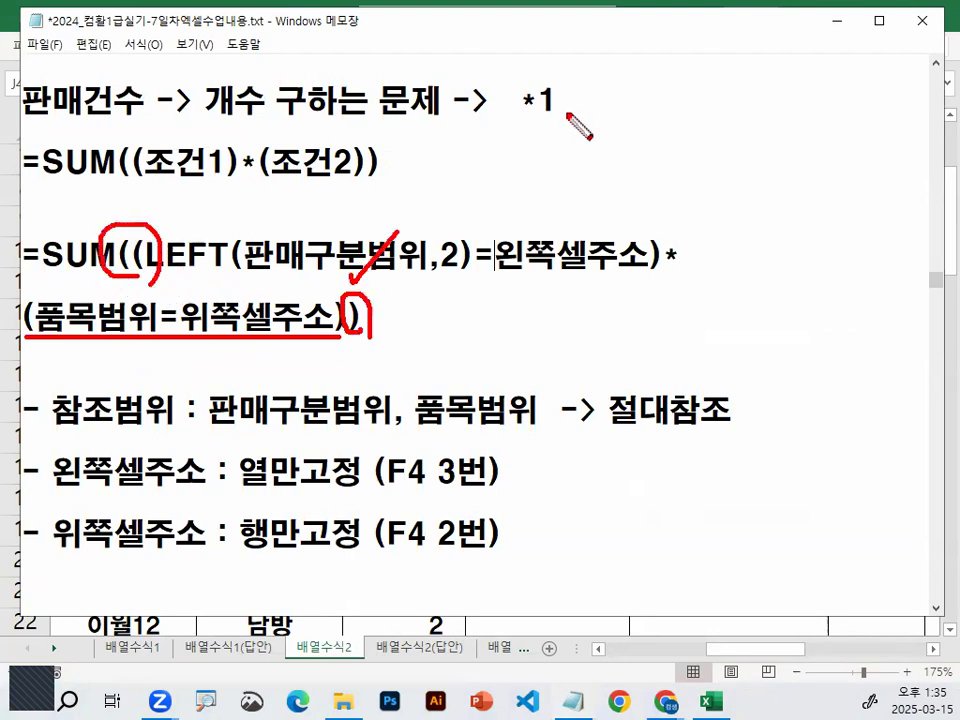
{"action": "key", "text": "Escape"}
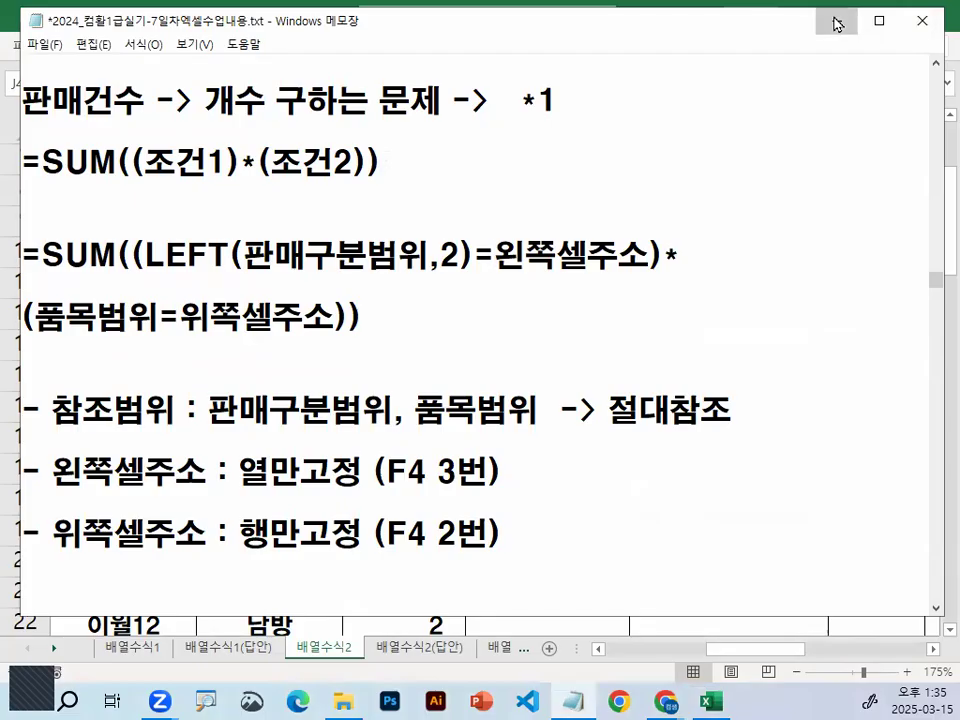
- Switch to the Excel workbook and begin the 신상/바지 count formula in J5 with =SUM
{"action": "left_click", "coordinate": [625, 4]}
{"action": "left_click", "coordinate": [570, 317]}
{"action": "scroll", "coordinate": [829, 484], "scroll_direction": "up", "scroll_amount": 2}
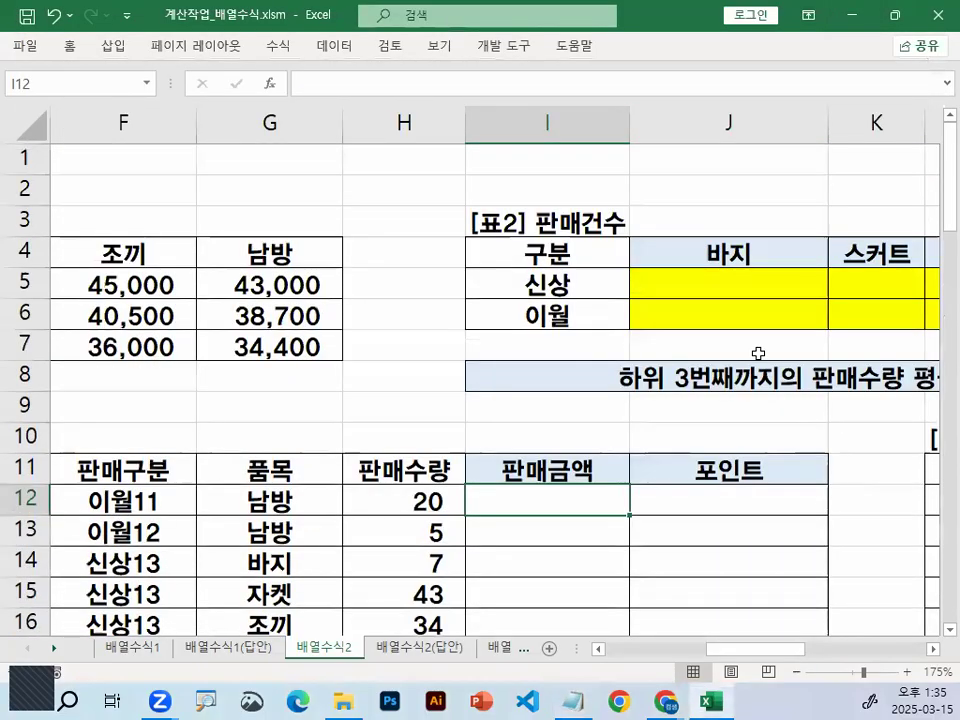
{"action": "left_click", "coordinate": [764, 281]}
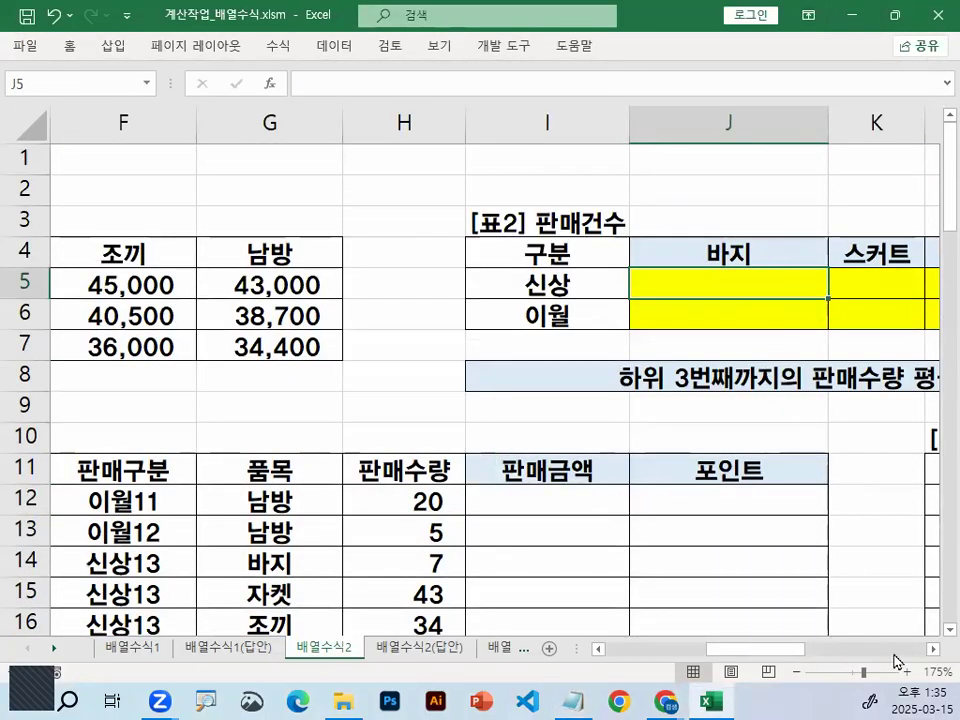
{"action": "left_click", "coordinate": [932, 647]}
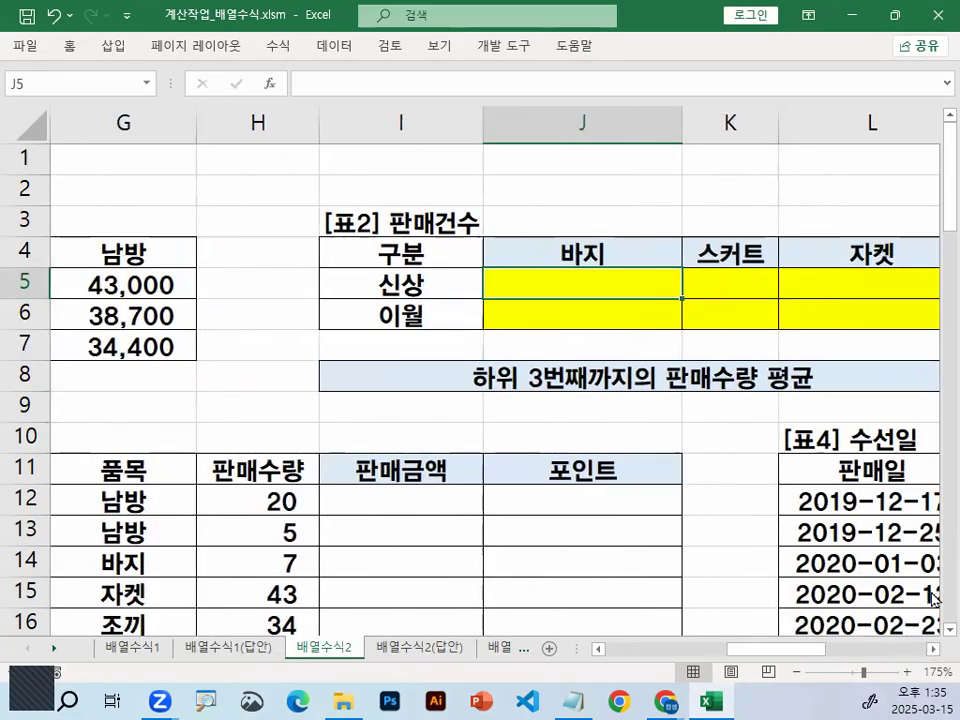
{"action": "type", "text": "="}
{"action": "key", "text": "BackSpace"}
{"action": "type", "text": "="}
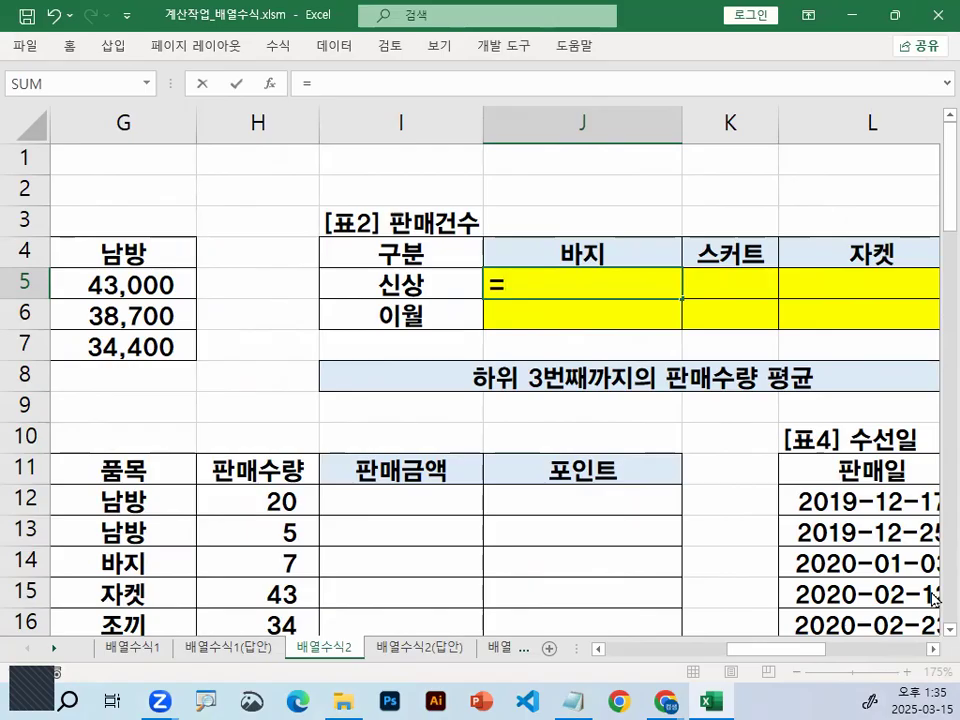
{"action": "type", "text": "s"}
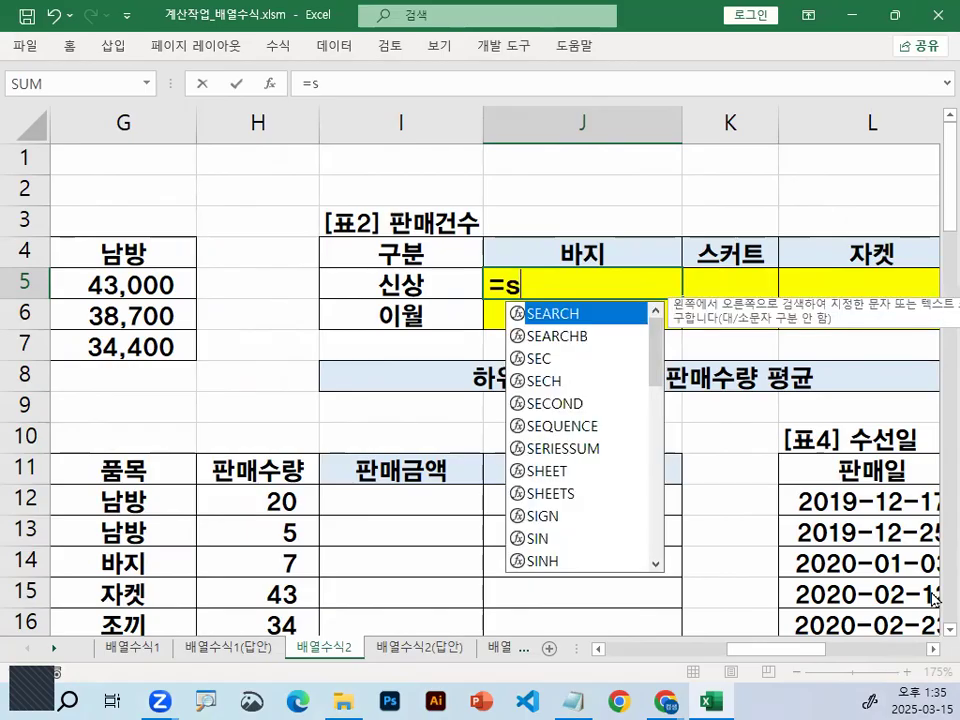
{"action": "key", "text": "BackSpace"}
{"action": "type", "text": "SU"}
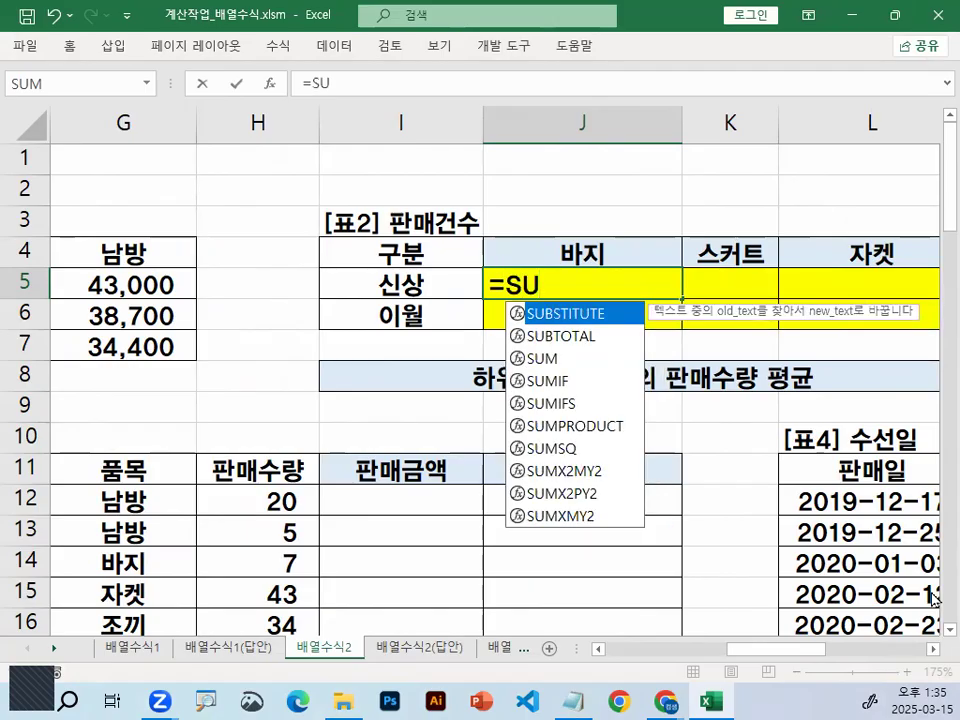
{"action": "type", "text": "M"}
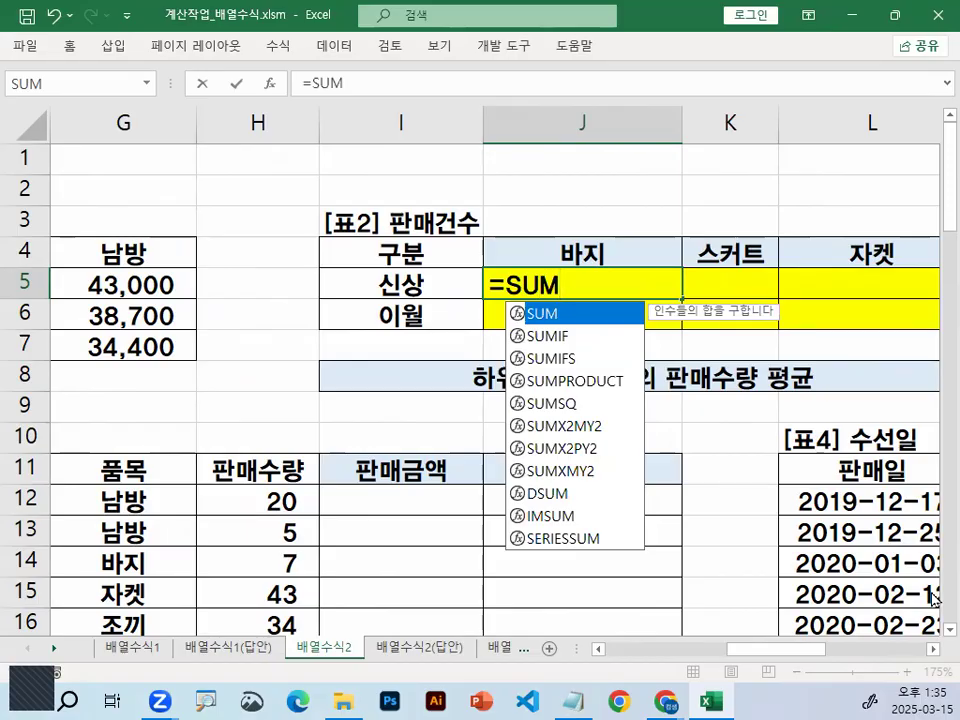
- Open the SUM function and its first condition in parentheses, and start a LEFT function inside it
{"action": "type", "text": "("}
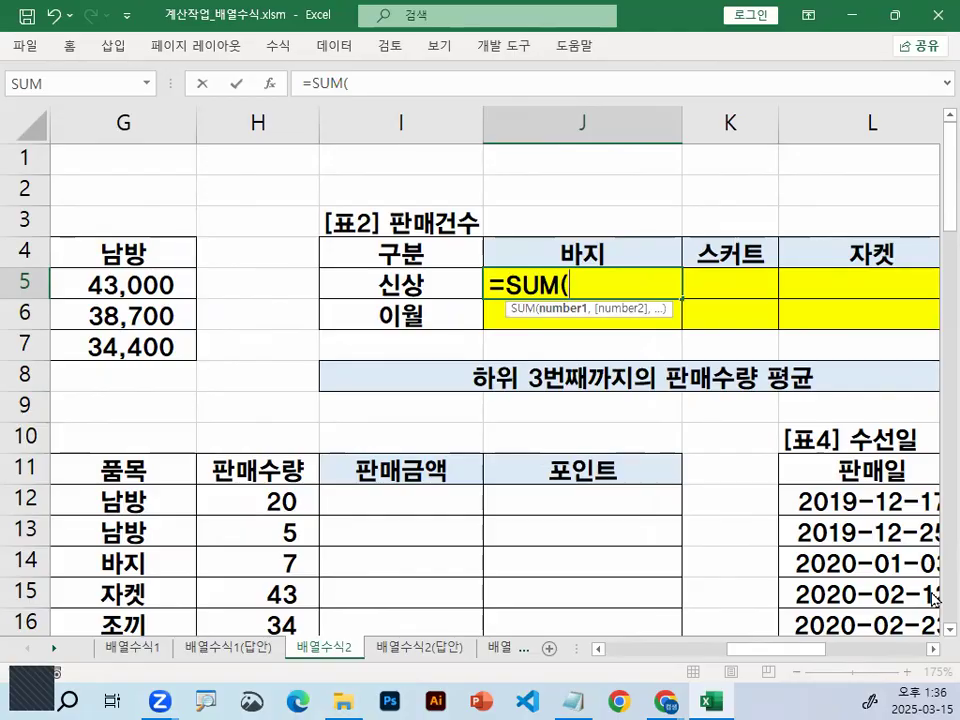
{"action": "type", "text": "("}
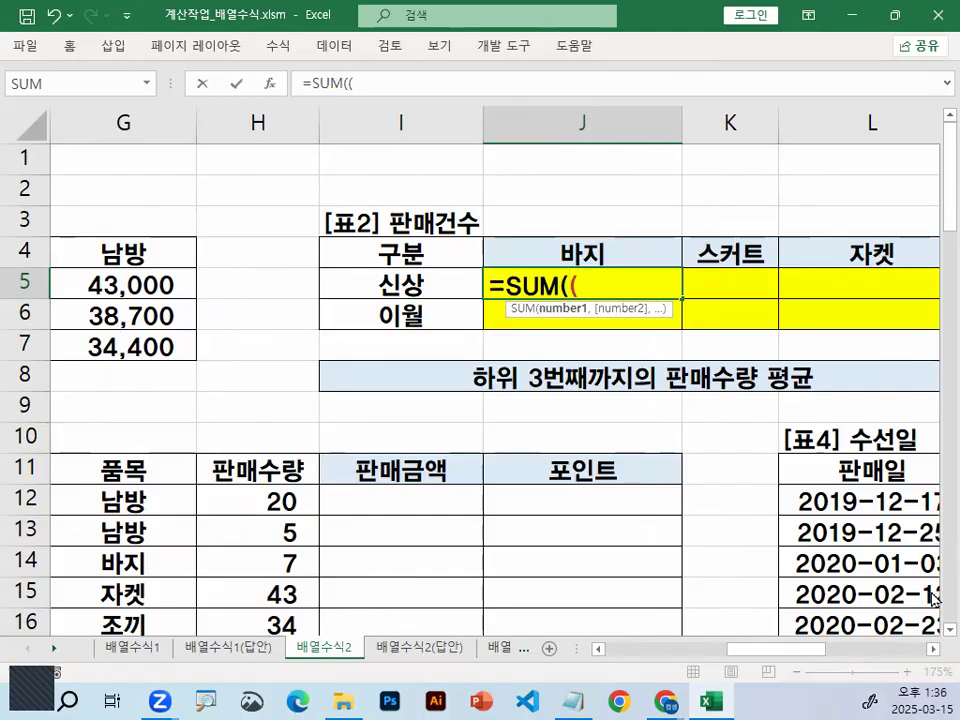
{"action": "type", "text": "LEFT"}
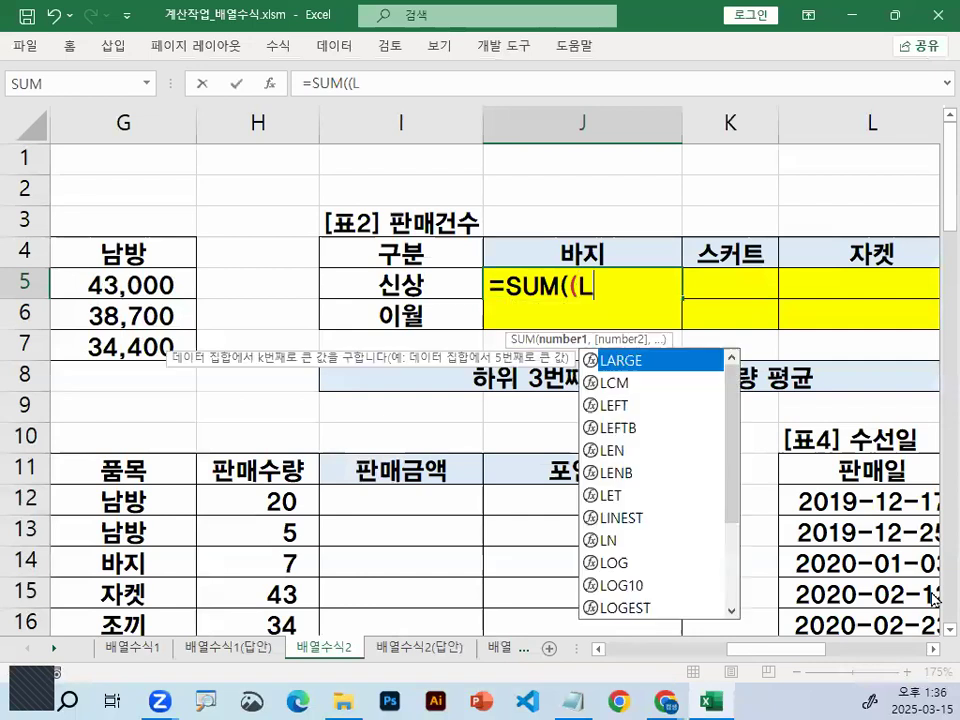
{"action": "type", "text": "("}
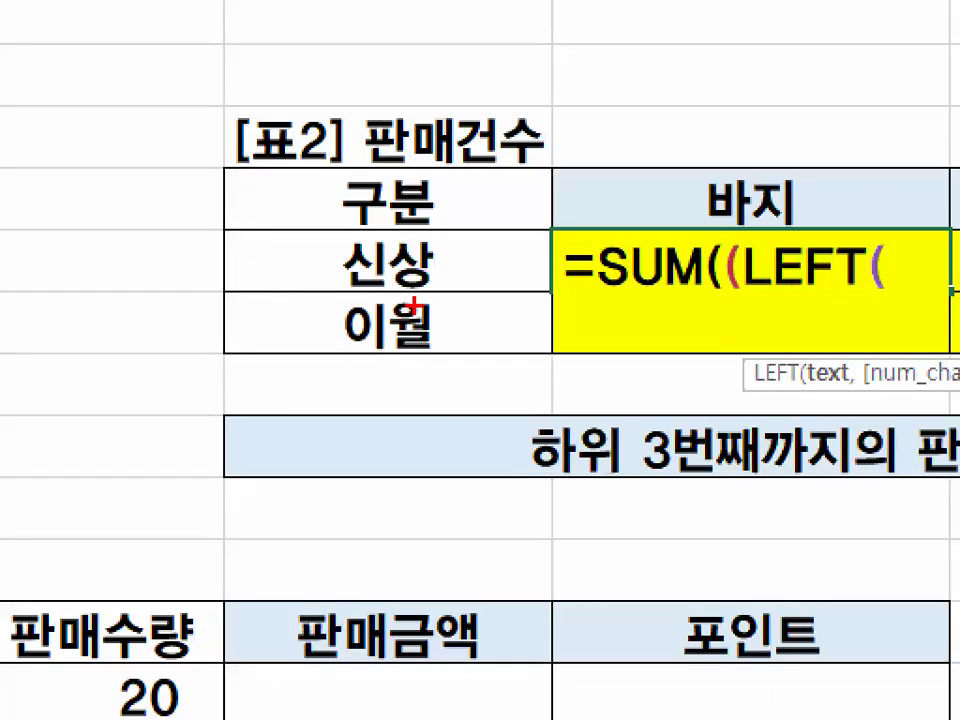
- Circle the 신상 and 이월 labels and the 바지 header, add a check mark, and clear the marks
{"action": "left_click_drag", "start_coordinate": [466, 298], "coordinate": [485, 315]}
{"action": "mouse_move", "coordinate": [690, 118]}
{"action": "left_mouse_down"}
{"action": "mouse_move", "coordinate": [645, 185]}
{"action": "mouse_move", "coordinate": [820, 215]}
{"action": "left_mouse_up"}
{"action": "left_click_drag", "start_coordinate": [399, 281], "coordinate": [601, 30]}
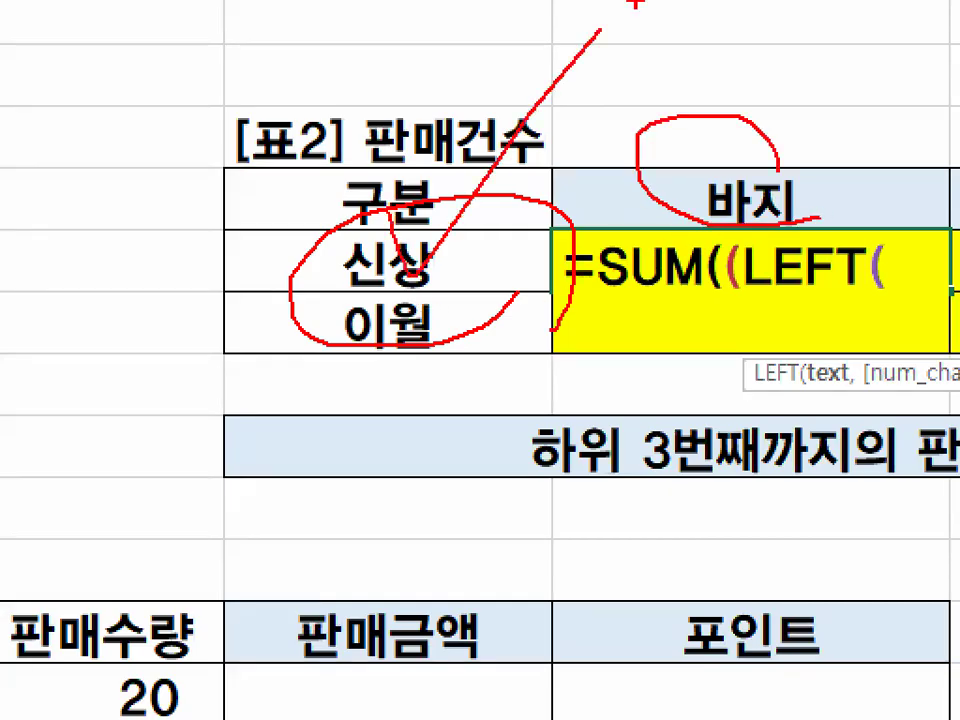
{"action": "key", "text": "Escape"}
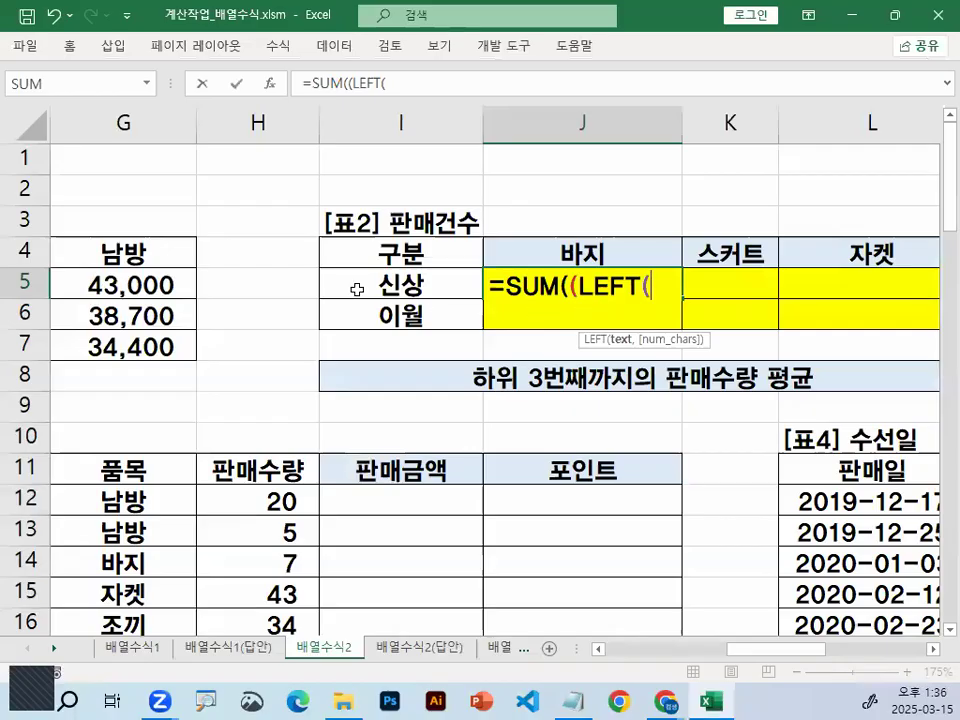
- Circle the 신상 label in [표2], put an X beside it, and clear the marks
{"action": "key", "text": "ctrl+1"}
{"action": "left_click_drag", "start_coordinate": [409, 268], "coordinate": [437, 287]}
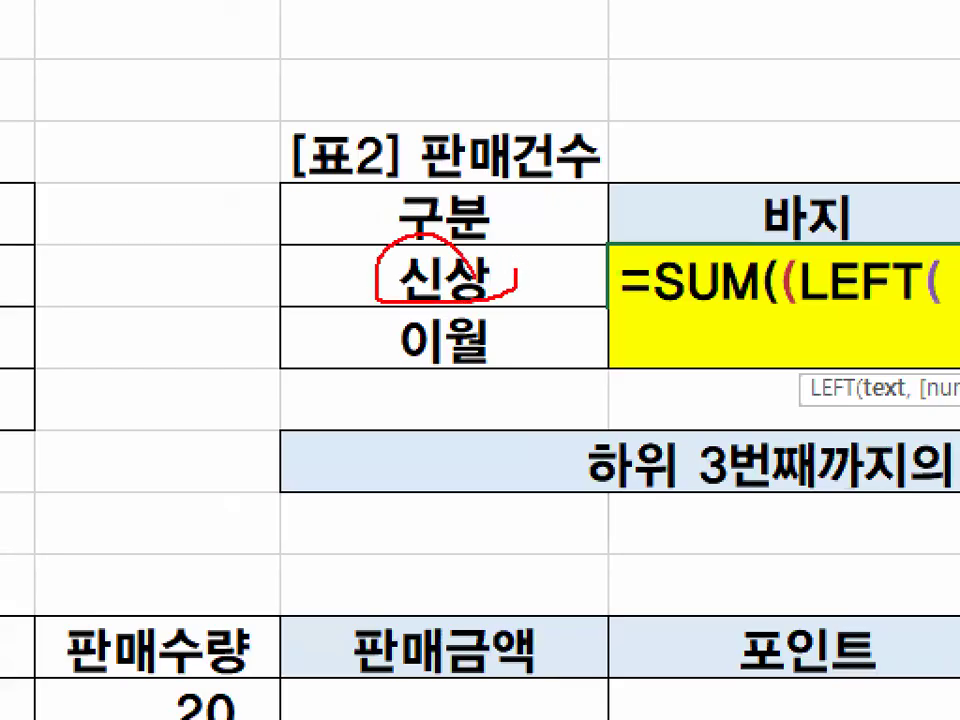
{"action": "left_click_drag", "start_coordinate": [575, 250], "coordinate": [526, 318]}
{"action": "left_click_drag", "start_coordinate": [538, 265], "coordinate": [578, 312]}
{"action": "key", "text": "Escape"}
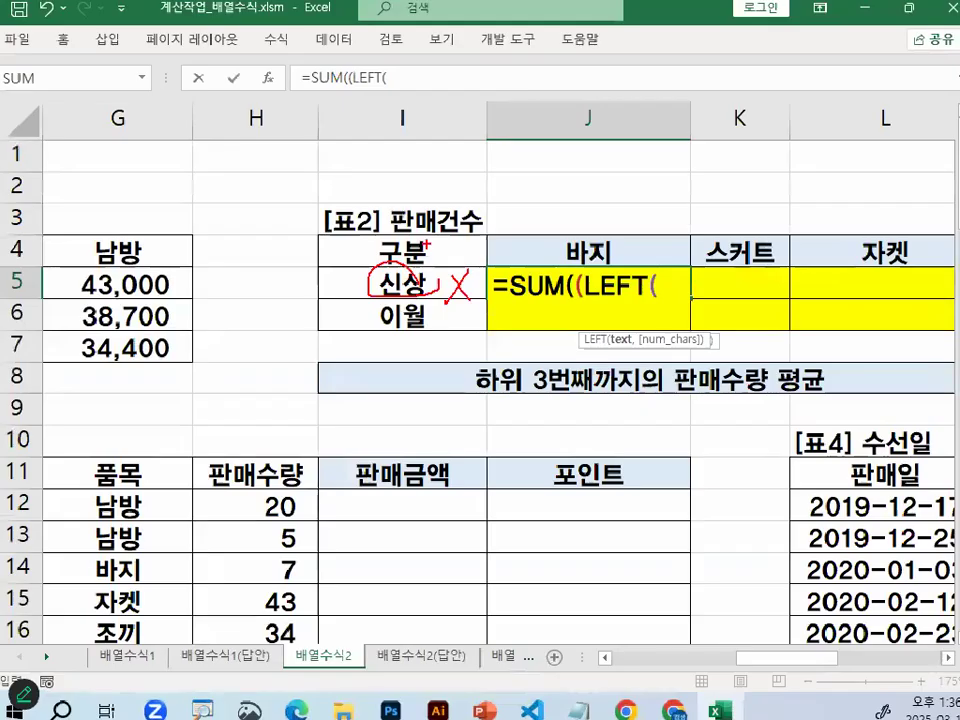
- Supply the 판매구분 range as LEFT's text argument with the absolute reference $F$12:$F$37
{"action": "scroll", "coordinate": [797, 662], "scroll_direction": "left", "scroll_amount": 3}
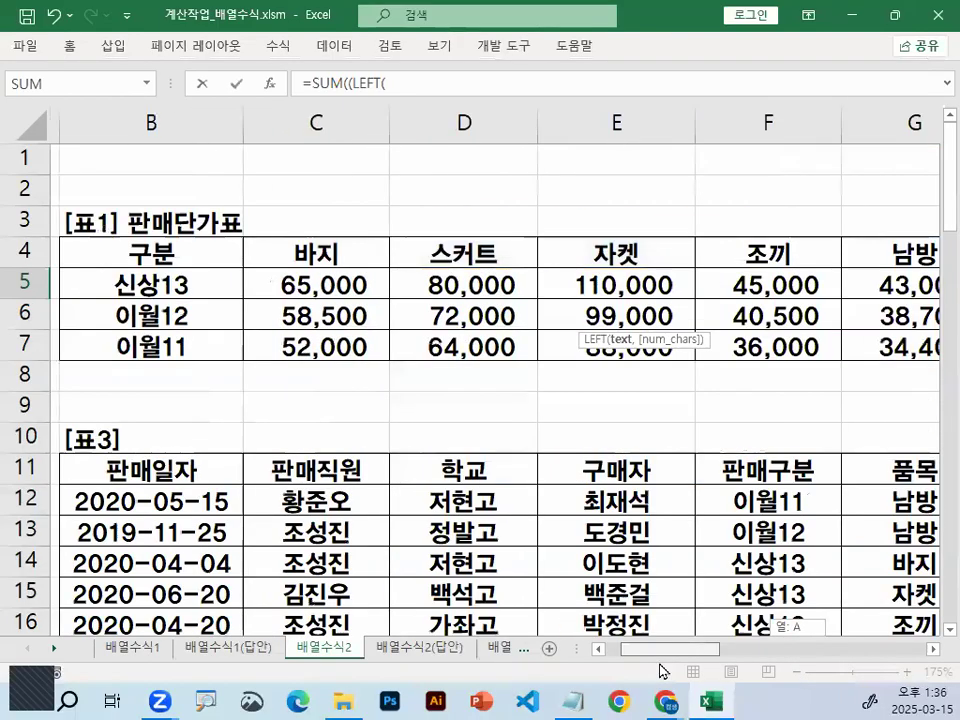
{"action": "left_click", "coordinate": [933, 649]}
{"action": "scroll", "coordinate": [790, 520], "scroll_direction": "down", "scroll_amount": 3}
{"action": "left_click", "coordinate": [760, 222]}
{"action": "left_click_drag", "start_coordinate": [762, 307], "coordinate": [757, 594]}
{"action": "key", "text": "F4"}
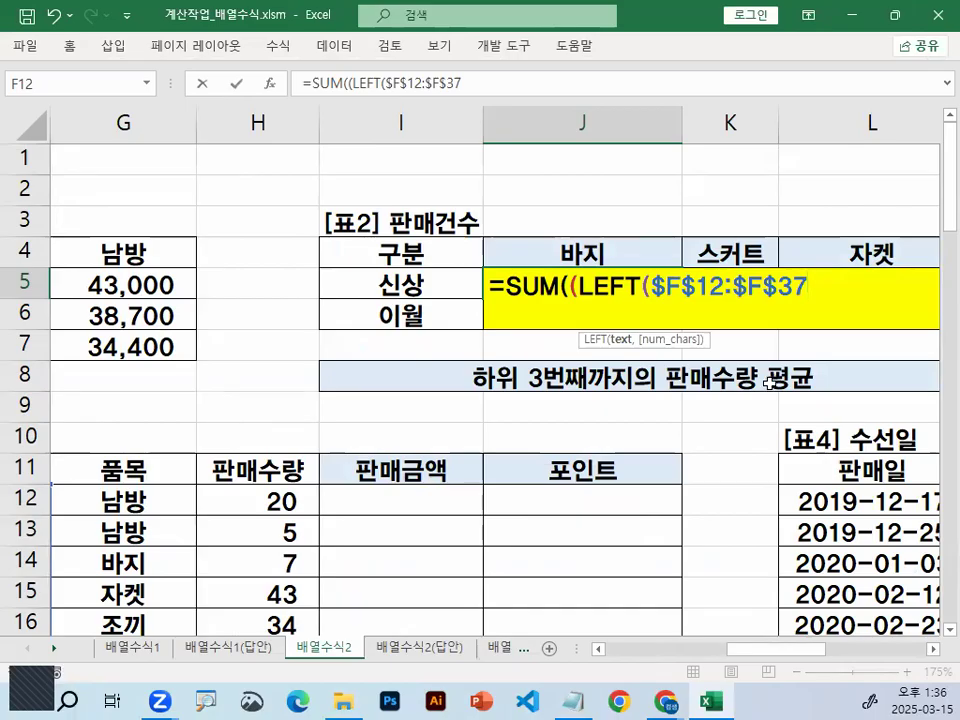
- Set LEFT to 2 characters, close its parenthesis, mark up the LEFT expression, and append an equals sign
{"action": "type", "text": ",2)"}
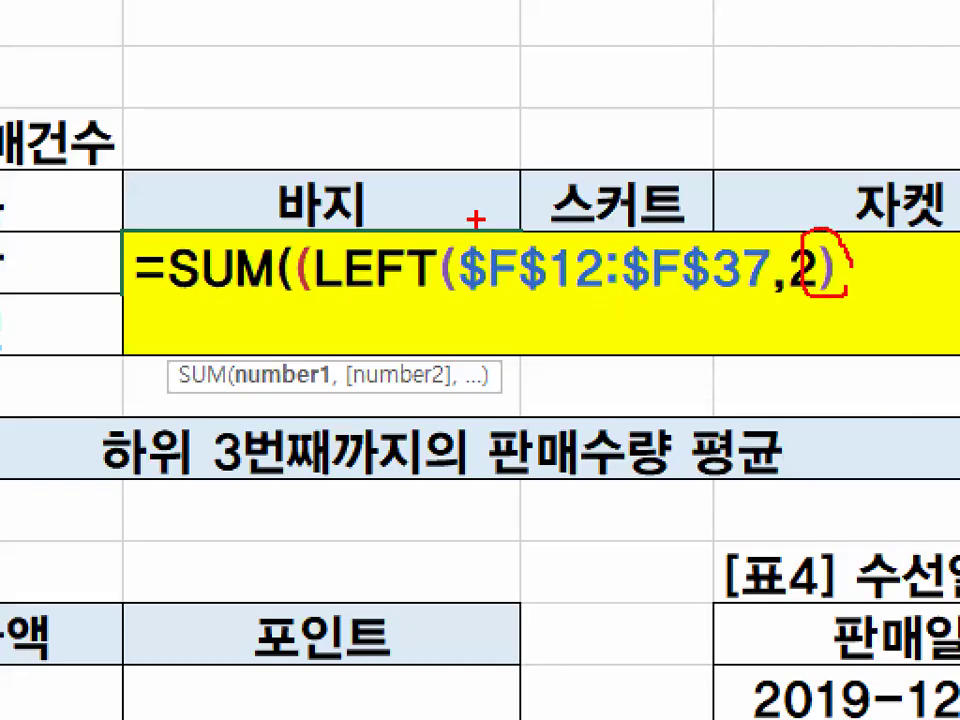
{"action": "left_click_drag", "start_coordinate": [475, 221], "coordinate": [448, 316]}
{"action": "left_click_drag", "start_coordinate": [313, 297], "coordinate": [890, 295]}
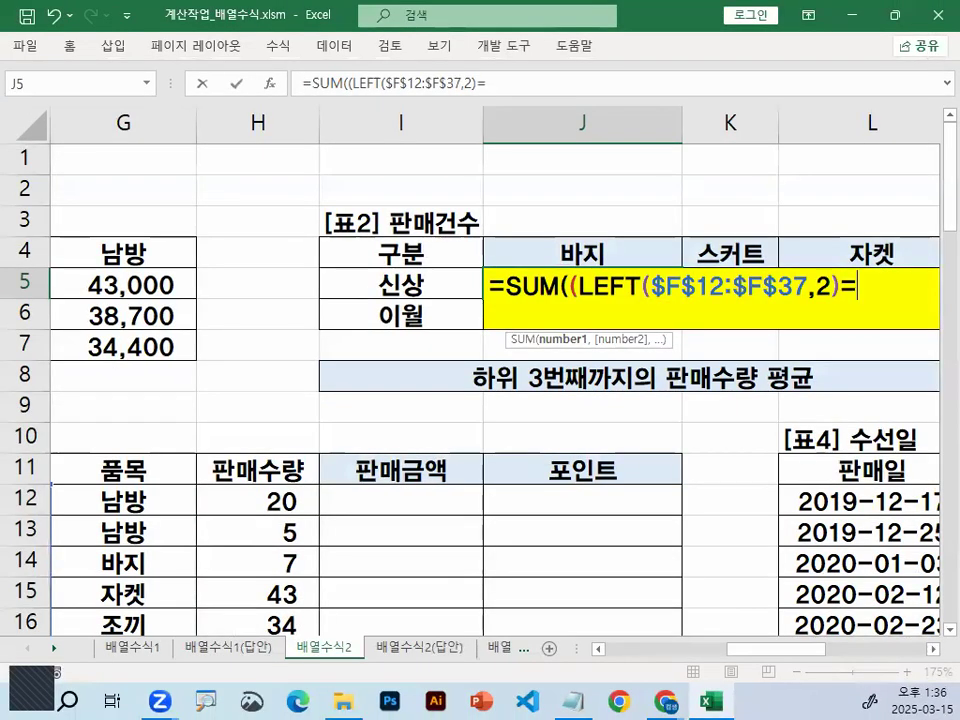
- Circle the 신상 label, reference cell I5 as the condition's comparison value, and mark the reference
{"action": "mouse_move", "coordinate": [430, 291]}
{"action": "left_mouse_down"}
{"action": "mouse_move", "coordinate": [363, 277]}
{"action": "mouse_move", "coordinate": [396, 270]}
{"action": "left_mouse_up"}
{"action": "left_click_drag", "start_coordinate": [331, 295], "coordinate": [296, 455]}
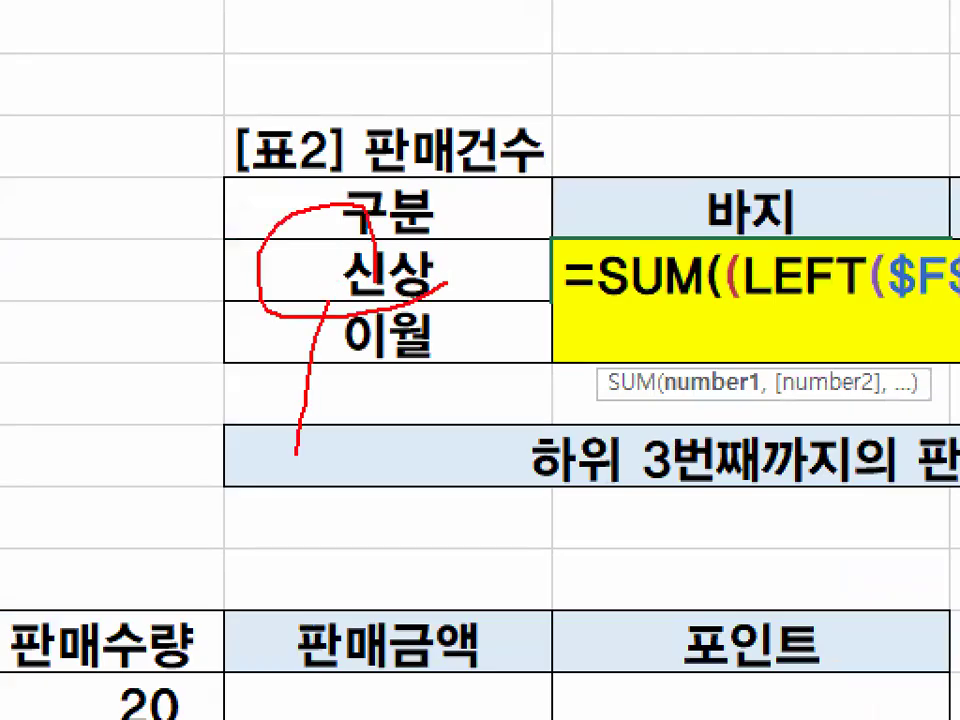
{"action": "left_click_drag", "start_coordinate": [255, 412], "coordinate": [402, 403]}
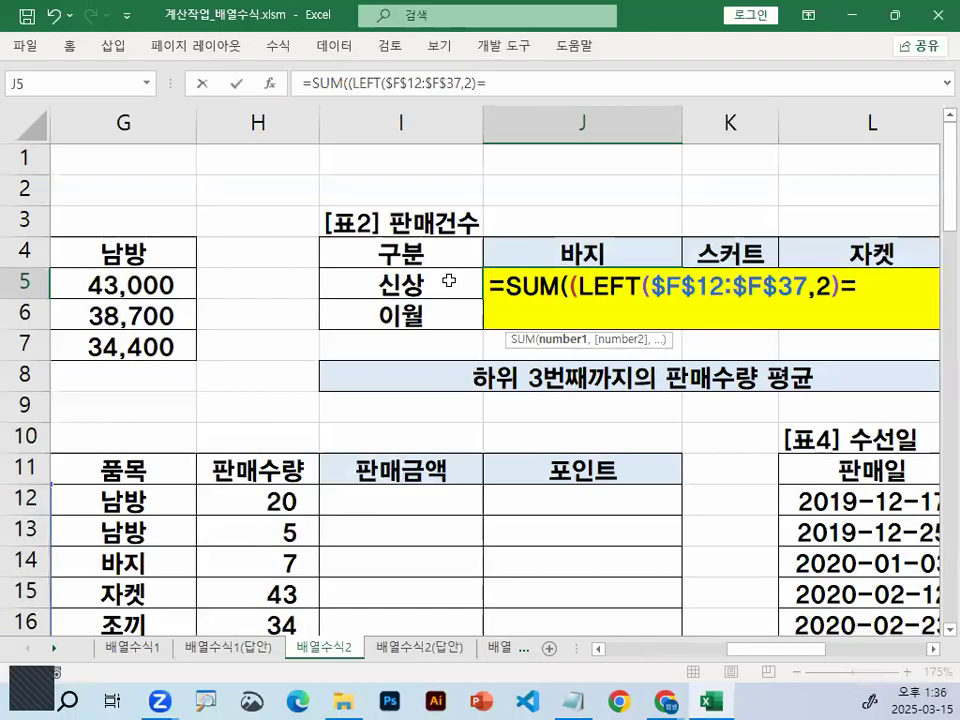
{"action": "left_click", "coordinate": [494, 270]}
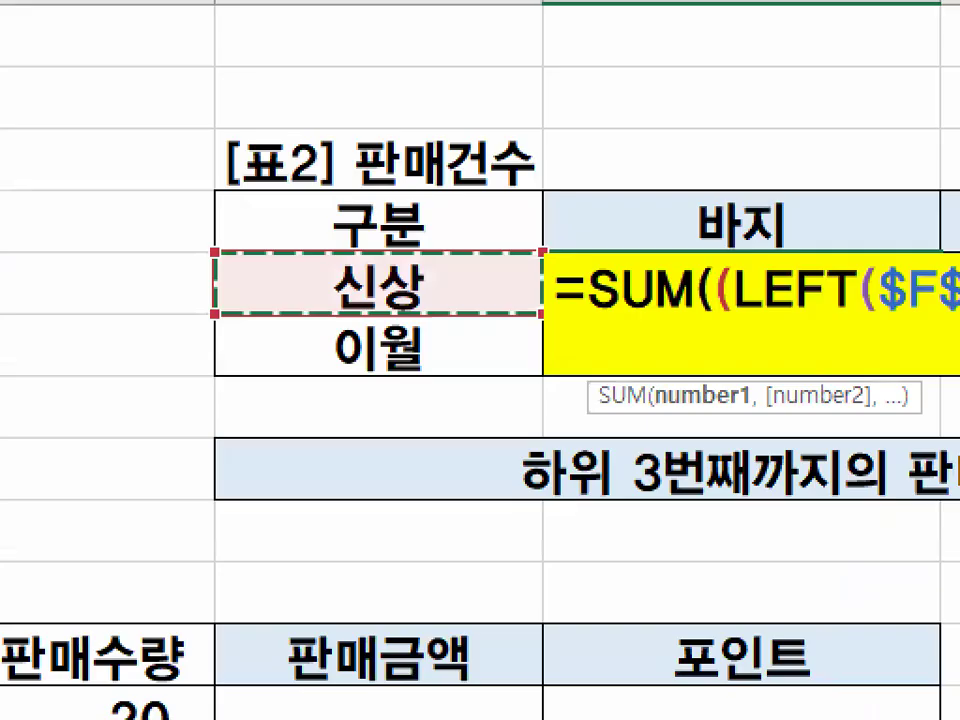
{"action": "mouse_move", "coordinate": [432, 265]}
{"action": "left_mouse_down"}
{"action": "mouse_move", "coordinate": [380, 306]}
{"action": "mouse_move", "coordinate": [425, 262]}
{"action": "left_mouse_up"}
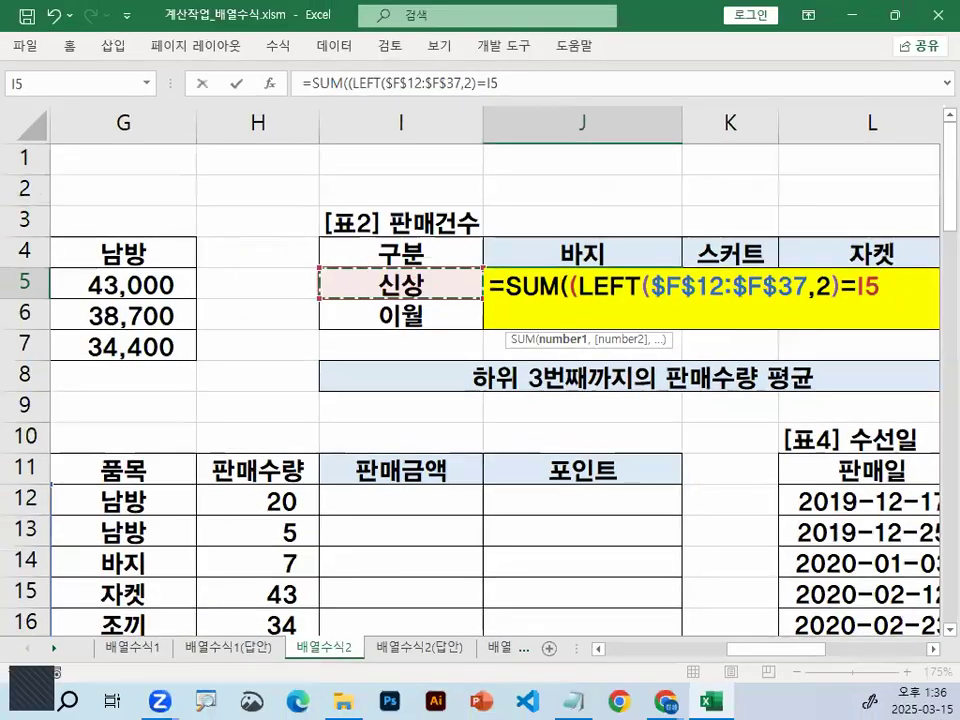
{"action": "mouse_move", "coordinate": [866, 300]}
{"action": "left_mouse_down"}
{"action": "mouse_move", "coordinate": [898, 296]}
{"action": "mouse_move", "coordinate": [890, 262]}
{"action": "left_mouse_up"}
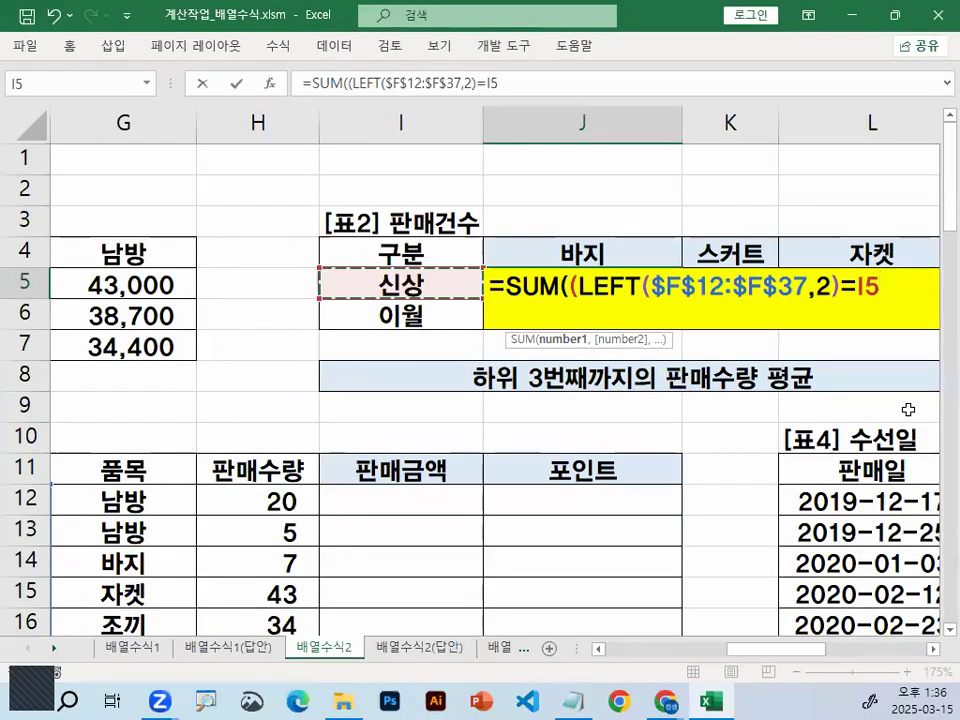
- Fix only the column of the 신상 reference as $I5, circle it, and close the first condition's parenthesis
{"action": "key", "text": "F4"}
{"action": "key", "text": "F4"}
{"action": "key", "text": "F4"}
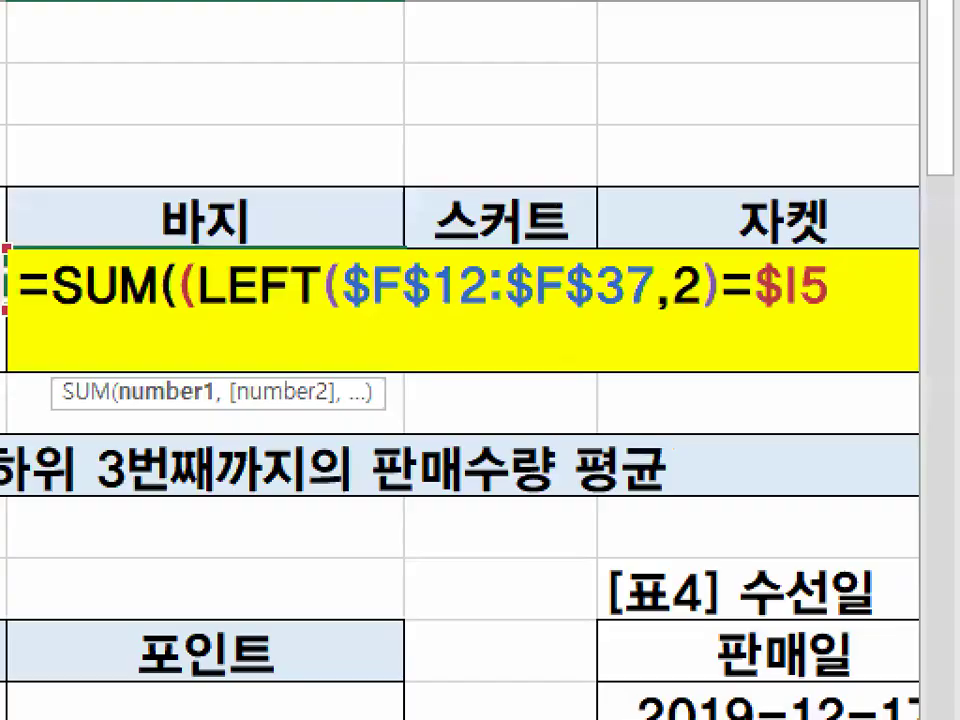
{"action": "mouse_move", "coordinate": [845, 276]}
{"action": "left_mouse_down"}
{"action": "mouse_move", "coordinate": [790, 305]}
{"action": "mouse_move", "coordinate": [765, 242]}
{"action": "mouse_move", "coordinate": [820, 300]}
{"action": "left_mouse_up"}
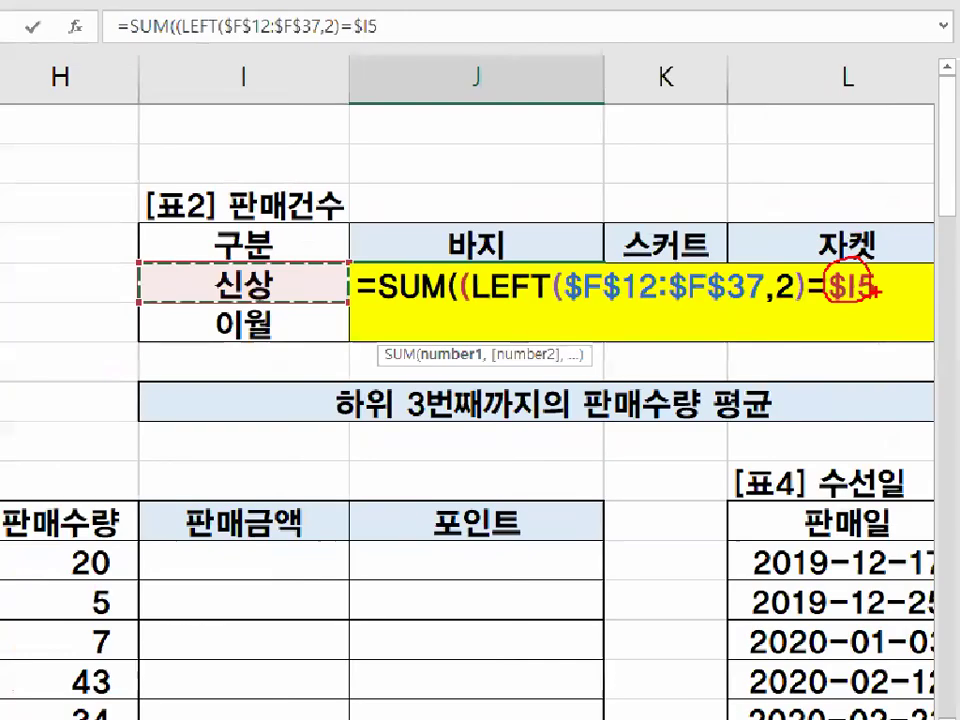
{"action": "type", "text": ")"}
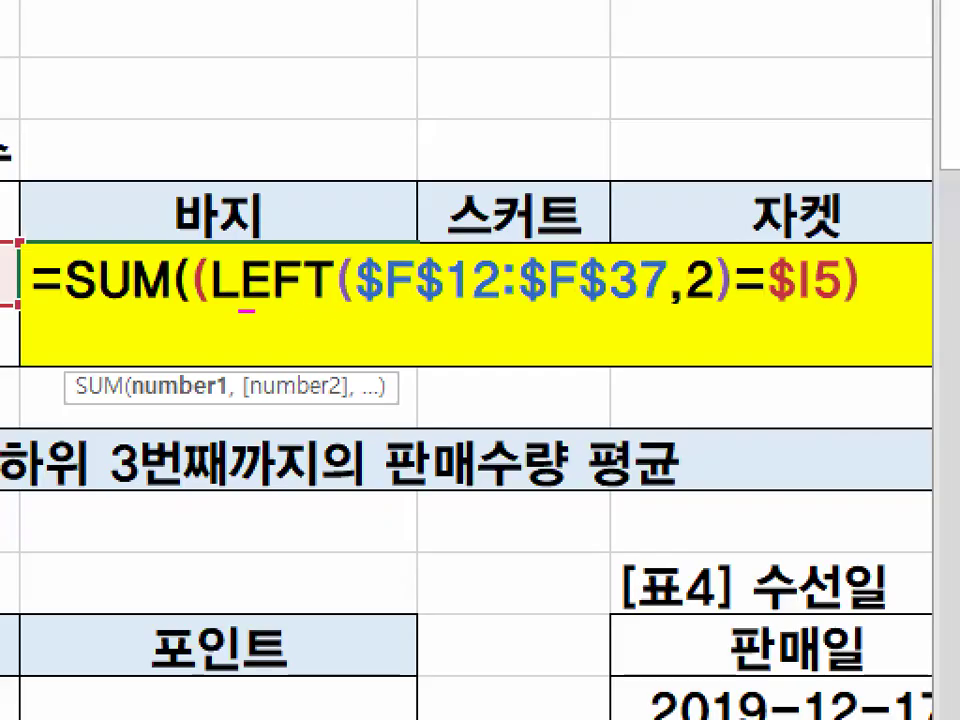
- Underline the completed LEFT condition in the J5 formula and mark the 바지 header for the second condition
{"action": "left_click_drag", "start_coordinate": [204, 310], "coordinate": [870, 310]}
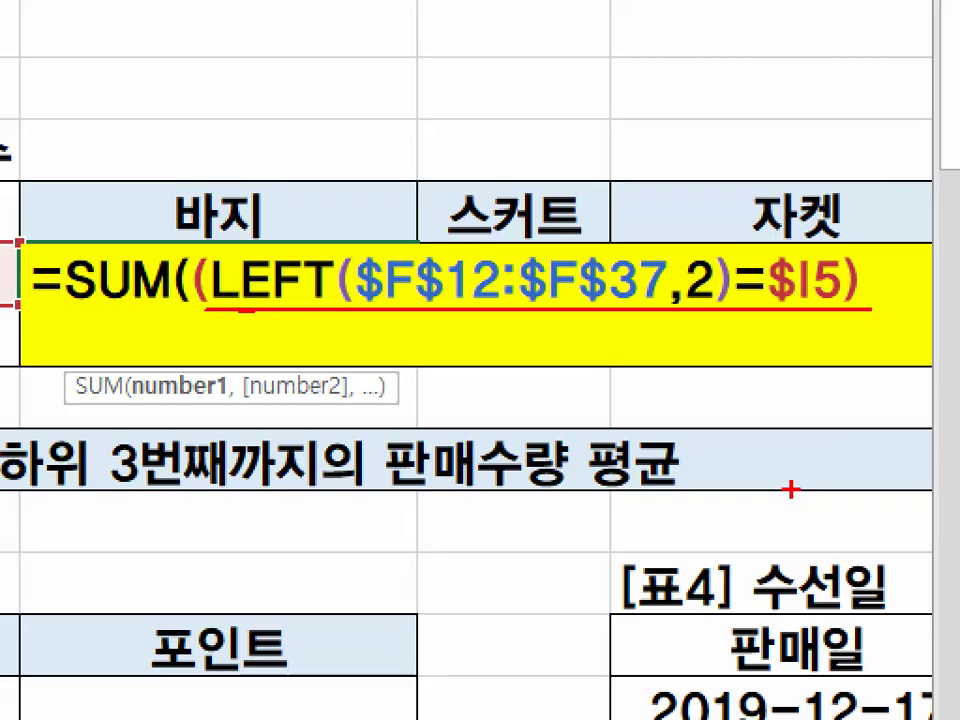
{"action": "key", "text": "Escape"}
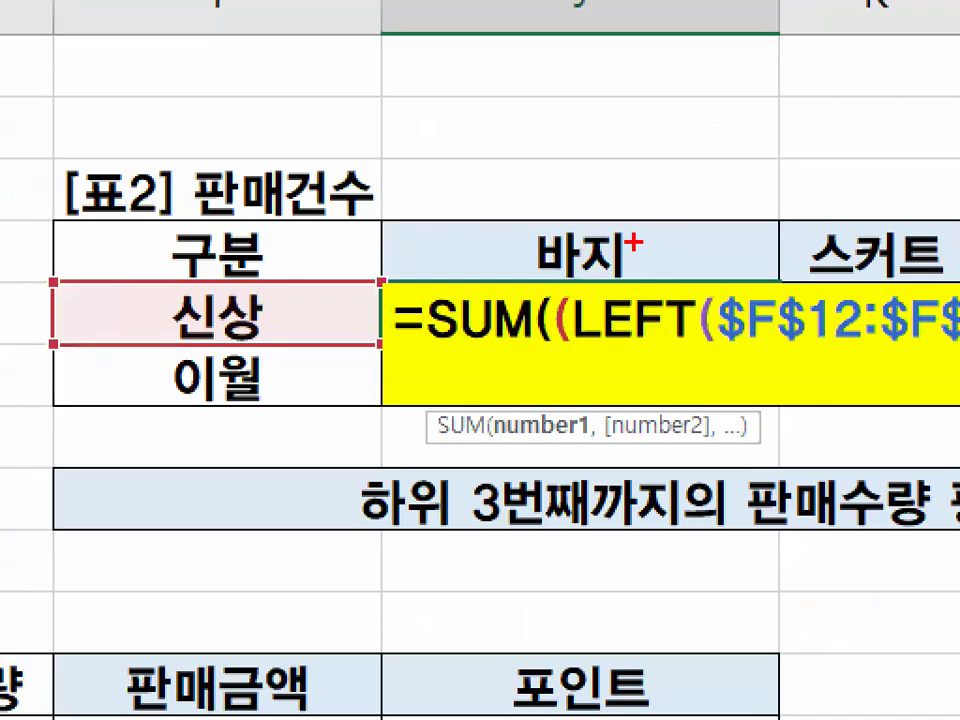
{"action": "mouse_move", "coordinate": [574, 261]}
{"action": "left_mouse_down"}
{"action": "mouse_move", "coordinate": [611, 250]}
{"action": "mouse_move", "coordinate": [625, 222]}
{"action": "mouse_move", "coordinate": [535, 215]}
{"action": "mouse_move", "coordinate": [615, 205]}
{"action": "left_mouse_up"}
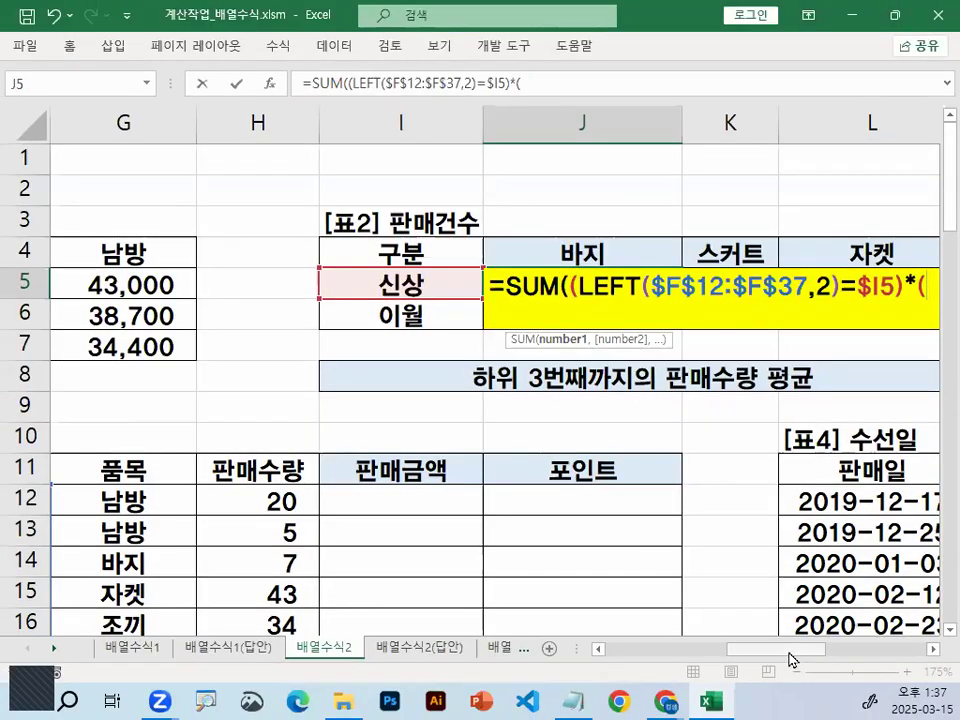
- Multiply by a second condition that compares the [표3] 품목 range, referenced absolutely as $G$12:$G$37, and append an equals sign
{"action": "left_click_drag", "start_coordinate": [770, 660], "coordinate": [681, 664]}
{"action": "scroll", "coordinate": [938, 528], "scroll_direction": "down", "scroll_amount": 2}
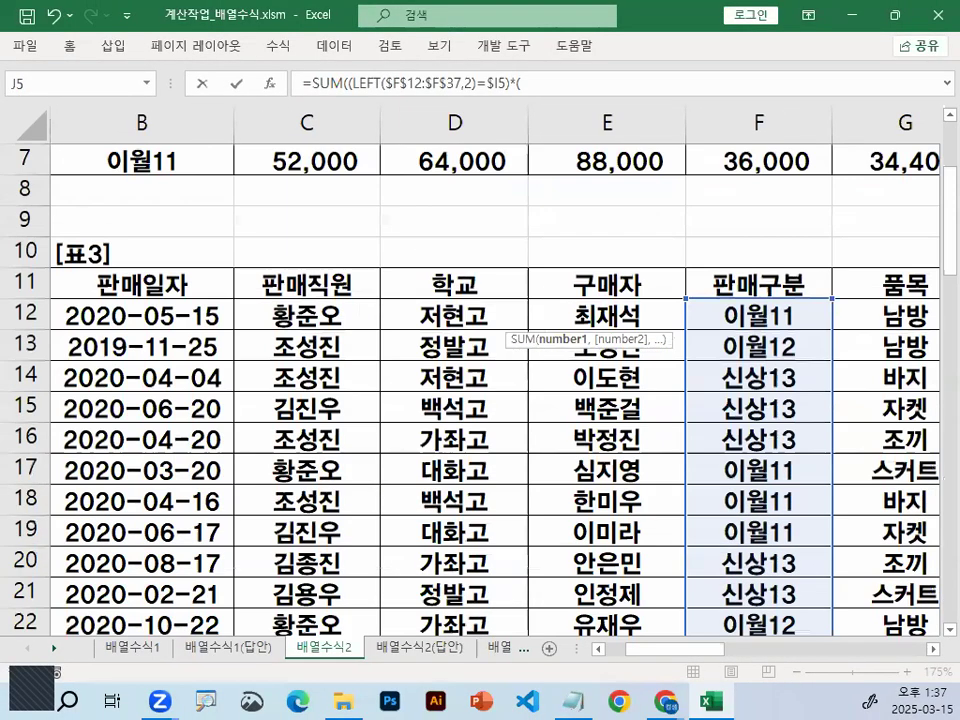
{"action": "left_click", "coordinate": [933, 649]}
{"action": "left_click", "coordinate": [933, 649]}
{"action": "left_click_drag", "start_coordinate": [609, 311], "coordinate": [615, 506]}
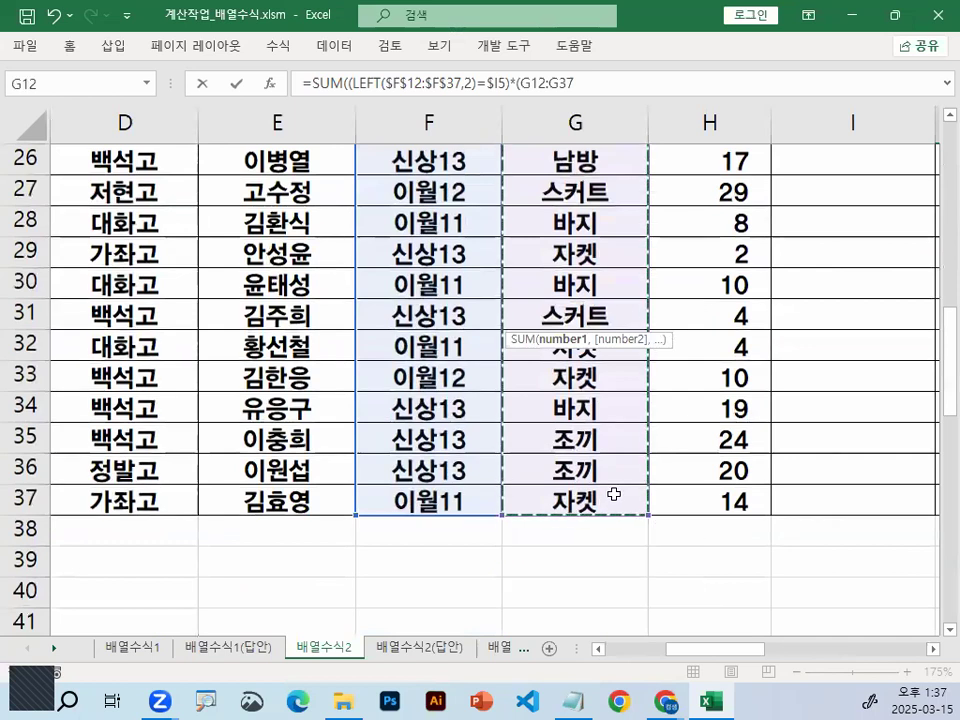
{"action": "key", "text": "F4"}
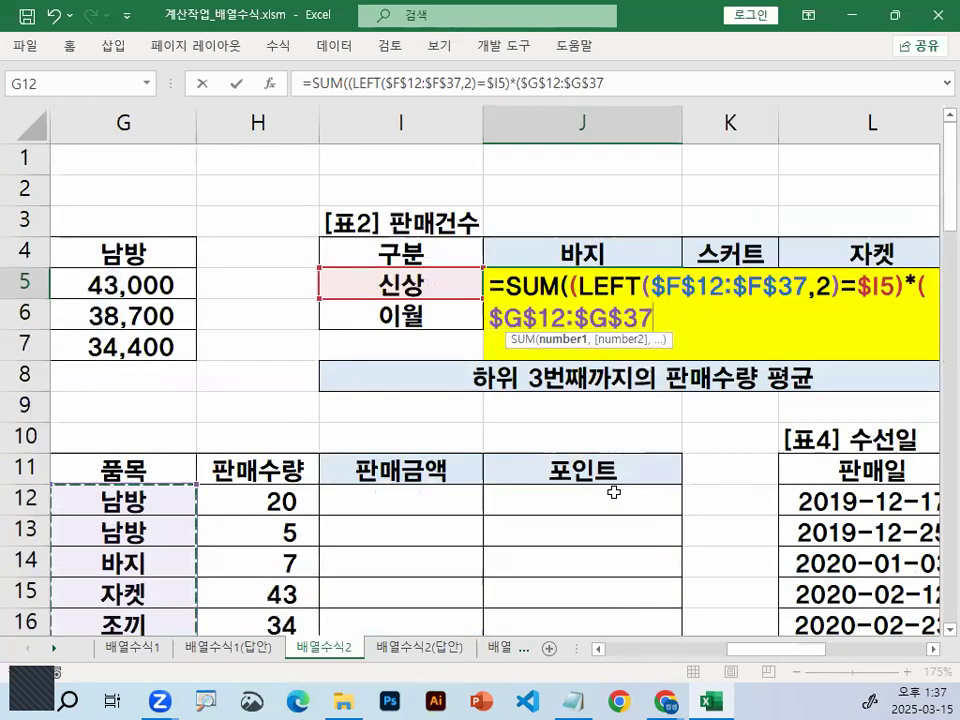
{"action": "type", "text": "="}
- Reference the 바지 header cell J4 as the comparison value and draw arrows illustrating its downward and rightward fill directions
{"action": "left_click", "coordinate": [596, 256]}
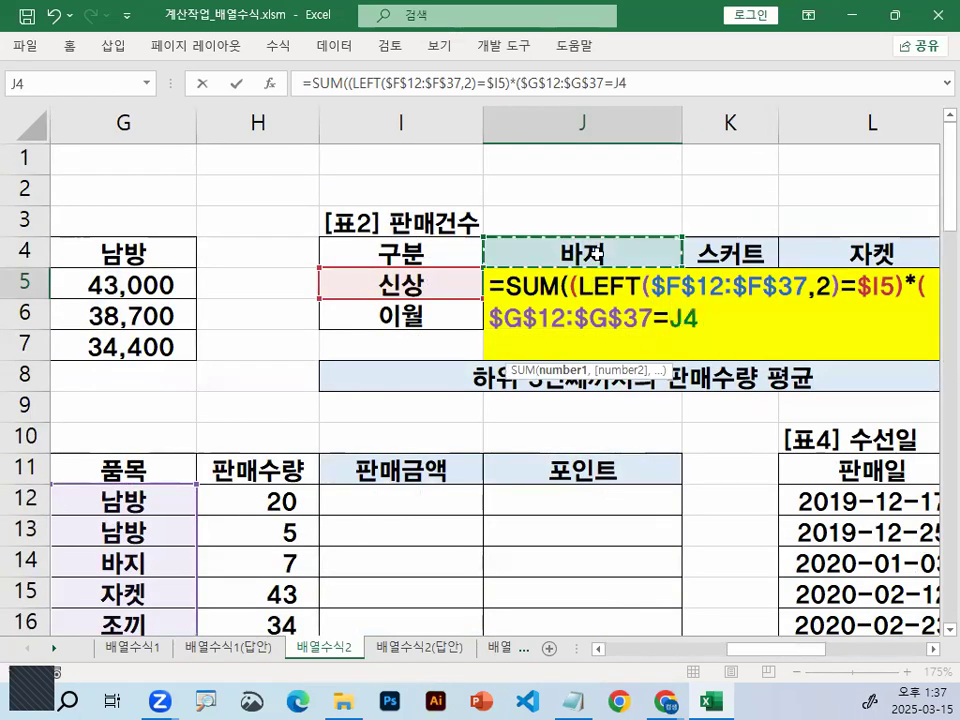
{"action": "mouse_move", "coordinate": [619, 241]}
{"action": "left_mouse_down"}
{"action": "mouse_move", "coordinate": [522, 268]}
{"action": "mouse_move", "coordinate": [630, 262]}
{"action": "left_mouse_up"}
{"action": "mouse_move", "coordinate": [688, 368]}
{"action": "left_mouse_down"}
{"action": "mouse_move", "coordinate": [690, 415]}
{"action": "mouse_move", "coordinate": [762, 282]}
{"action": "left_mouse_up"}
{"action": "mouse_move", "coordinate": [591, 262]}
{"action": "left_mouse_down"}
{"action": "mouse_move", "coordinate": [612, 235]}
{"action": "mouse_move", "coordinate": [596, 428]}
{"action": "mouse_move", "coordinate": [645, 395]}
{"action": "left_mouse_up"}
{"action": "left_click_drag", "start_coordinate": [548, 348], "coordinate": [460, 428]}
{"action": "left_click_drag", "start_coordinate": [468, 352], "coordinate": [540, 455]}
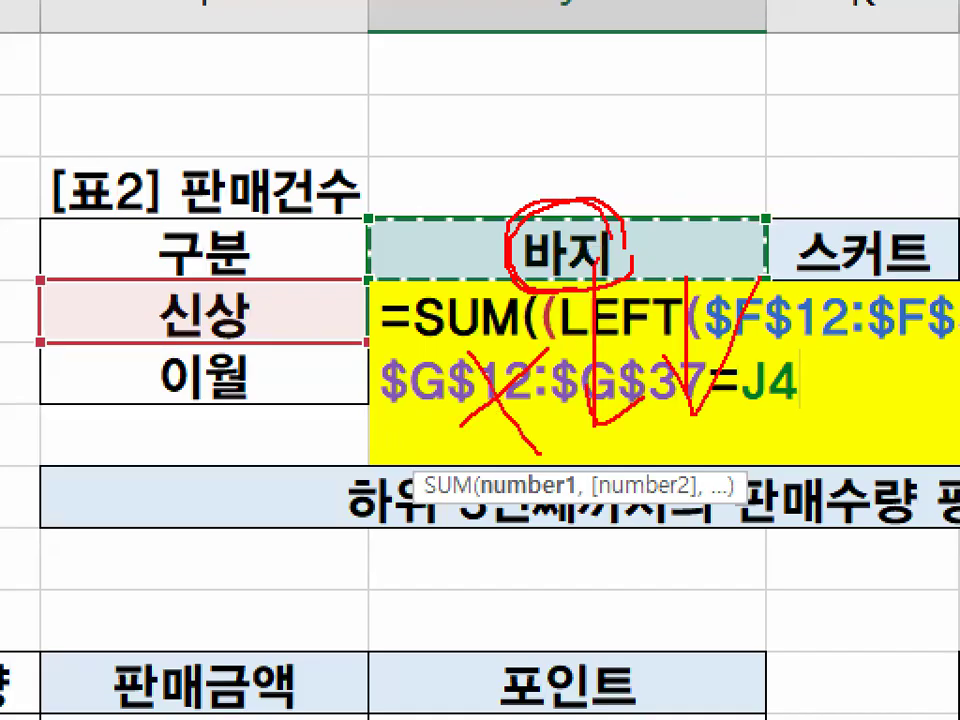
{"action": "mouse_move", "coordinate": [628, 252]}
{"action": "left_mouse_down"}
{"action": "mouse_move", "coordinate": [830, 252]}
{"action": "mouse_move", "coordinate": [790, 272]}
{"action": "left_mouse_up"}
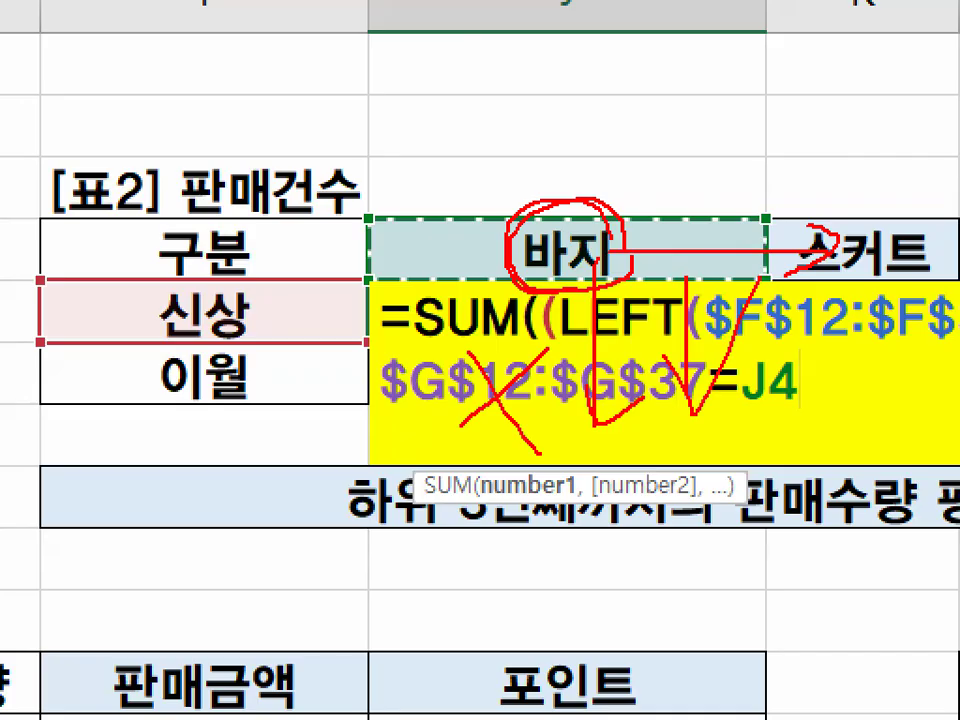
{"action": "left_click_drag", "start_coordinate": [557, 270], "coordinate": [650, 266]}
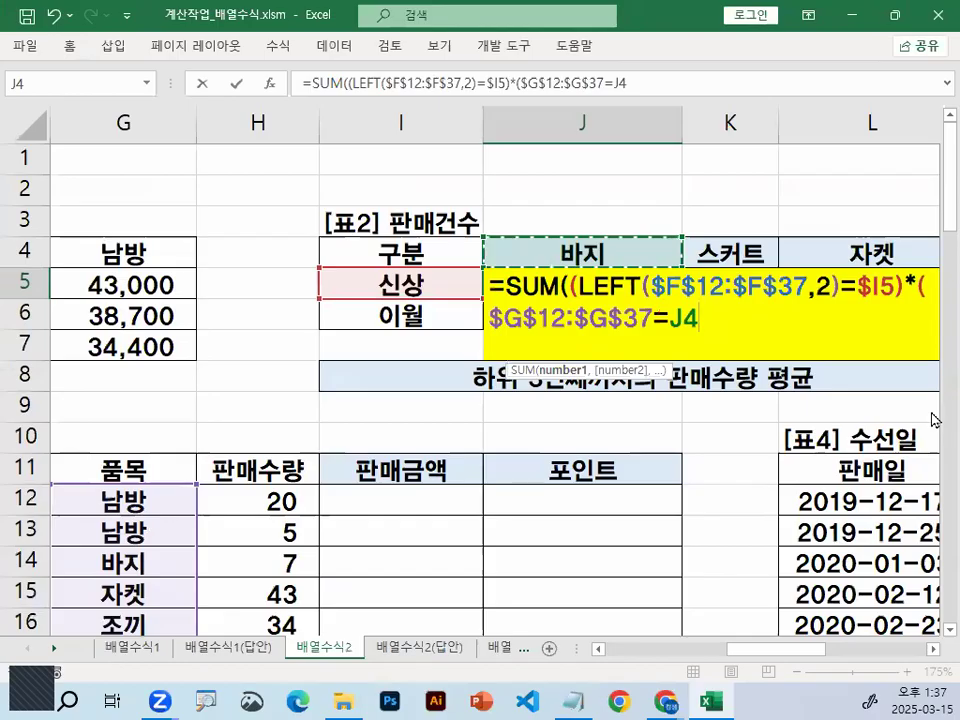
- Fix only the row of the 바지 reference as J$4, close both parentheses, and enter the J5 formula as an array formula
{"action": "key", "text": "F4"}
{"action": "key", "text": "F4"}
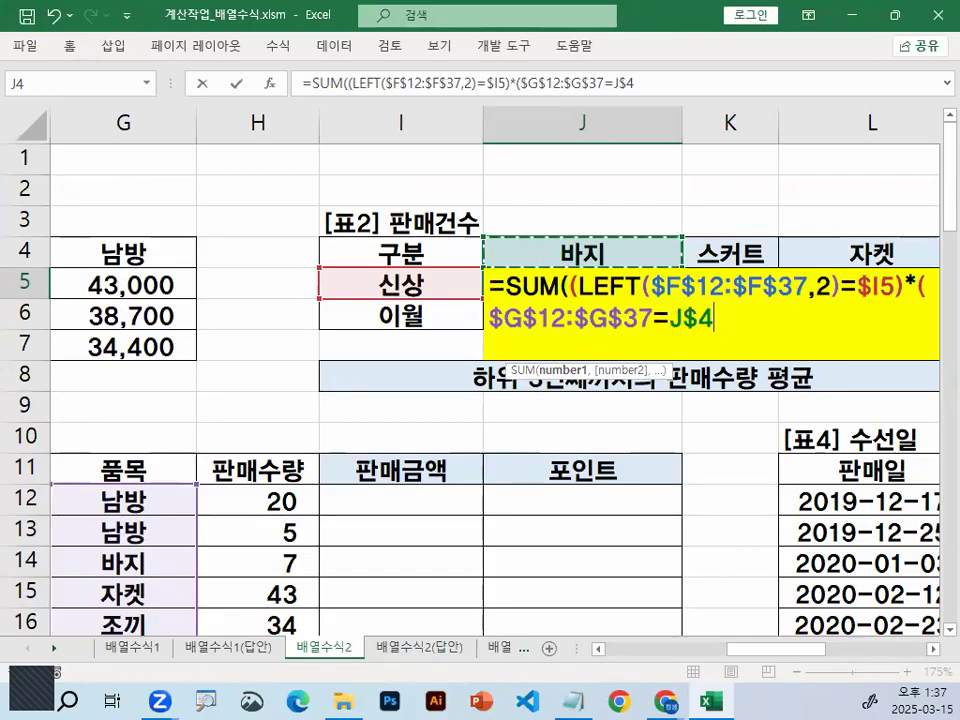
{"action": "type", "text": ")"}
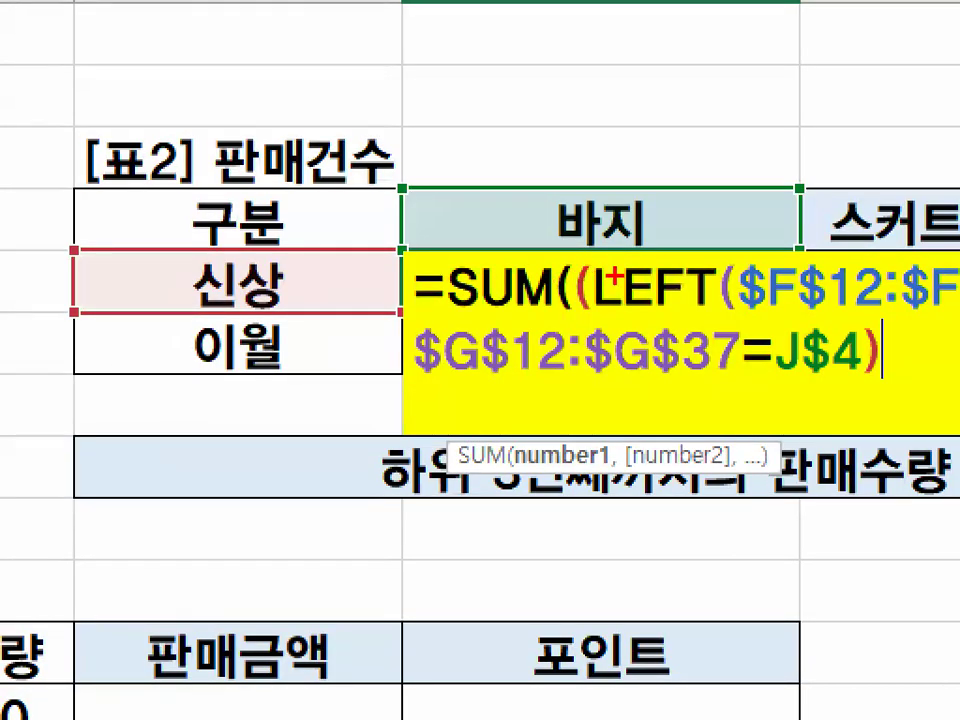
{"action": "mouse_move", "coordinate": [590, 312]}
{"action": "left_mouse_down"}
{"action": "mouse_move", "coordinate": [538, 278]}
{"action": "mouse_move", "coordinate": [606, 253]}
{"action": "mouse_move", "coordinate": [611, 304]}
{"action": "left_mouse_up"}
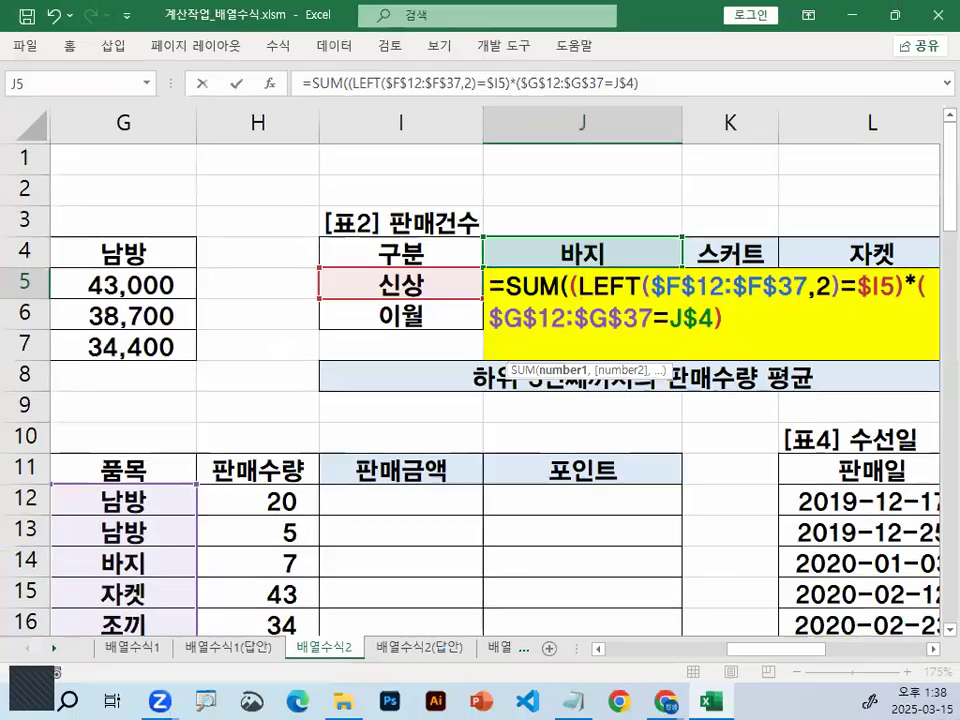
{"action": "type", "text": ")"}
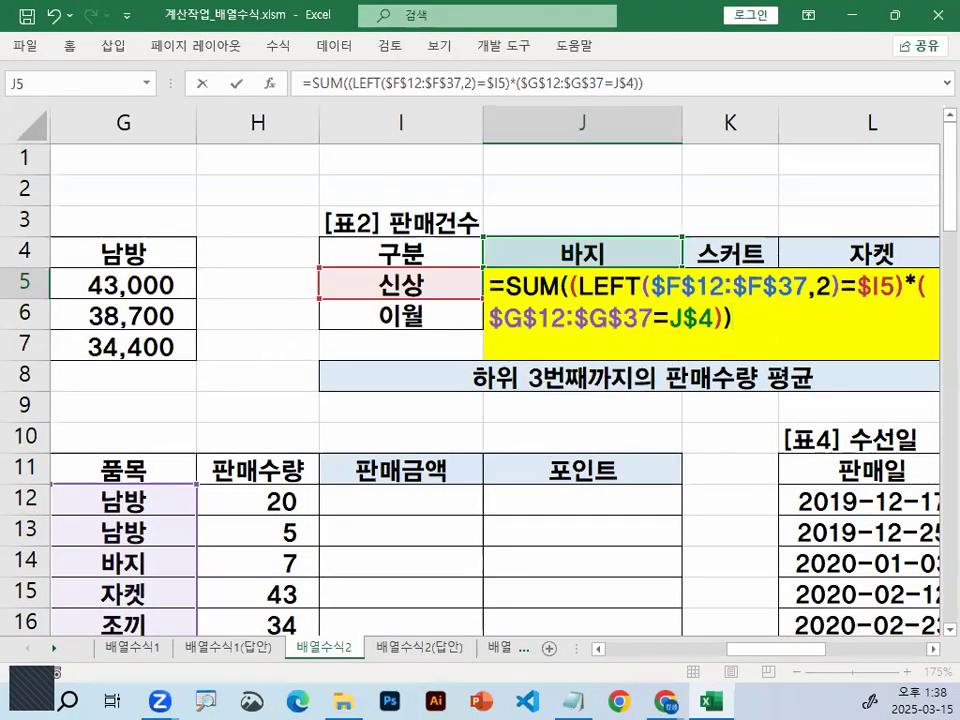
{"action": "key", "text": "ctrl+shift+Return"}
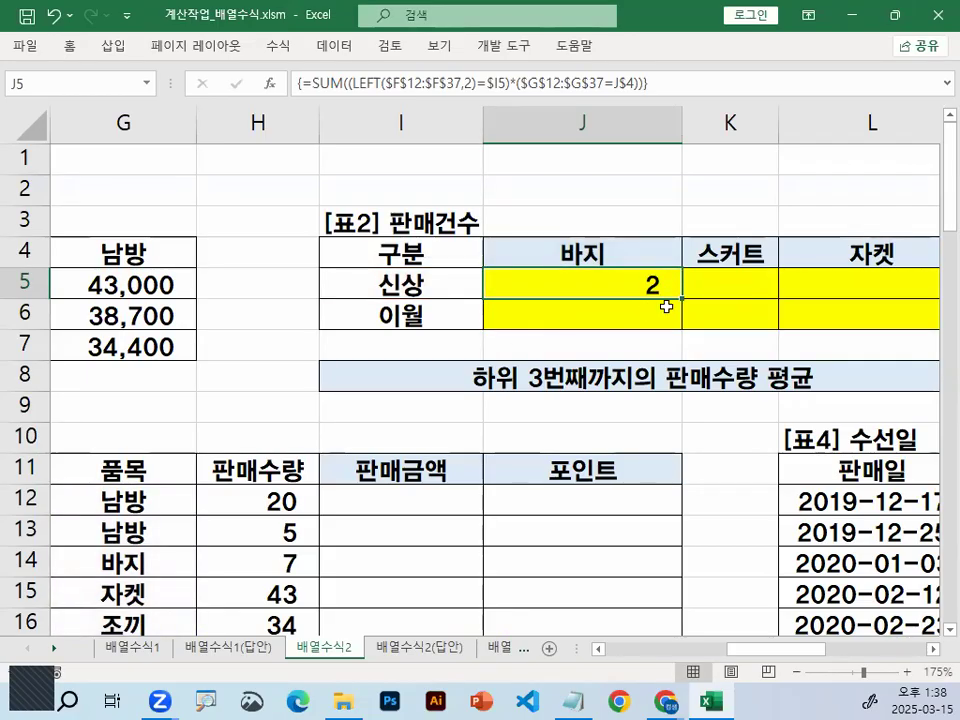
- Fill the J5 array formula across J5:N6 and sketch arrows showing the fill directions
{"action": "left_click_drag", "start_coordinate": [681, 299], "coordinate": [880, 321]}
{"action": "mouse_move", "coordinate": [150, 291]}
{"action": "left_mouse_down"}
{"action": "mouse_move", "coordinate": [790, 291]}
{"action": "mouse_move", "coordinate": [773, 306]}
{"action": "left_mouse_up"}
{"action": "mouse_move", "coordinate": [850, 278]}
{"action": "left_mouse_down"}
{"action": "mouse_move", "coordinate": [849, 364]}
{"action": "mouse_move", "coordinate": [886, 307]}
{"action": "left_mouse_up"}
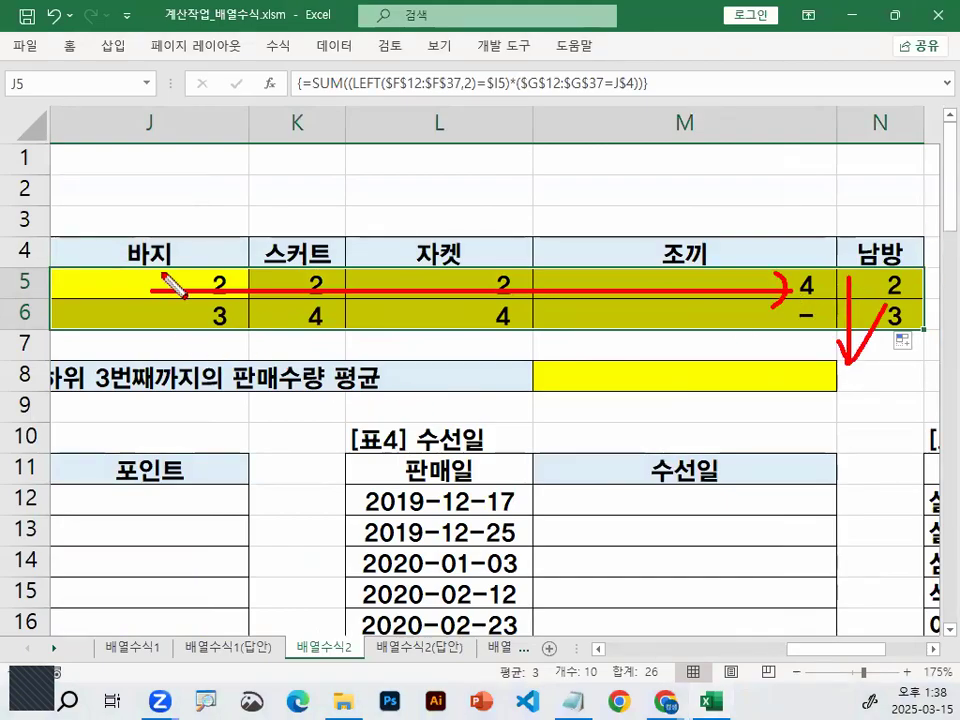
{"action": "mouse_move", "coordinate": [146, 226]}
{"action": "left_mouse_down"}
{"action": "mouse_move", "coordinate": [145, 354]}
{"action": "mouse_move", "coordinate": [524, 342]}
{"action": "left_mouse_up"}
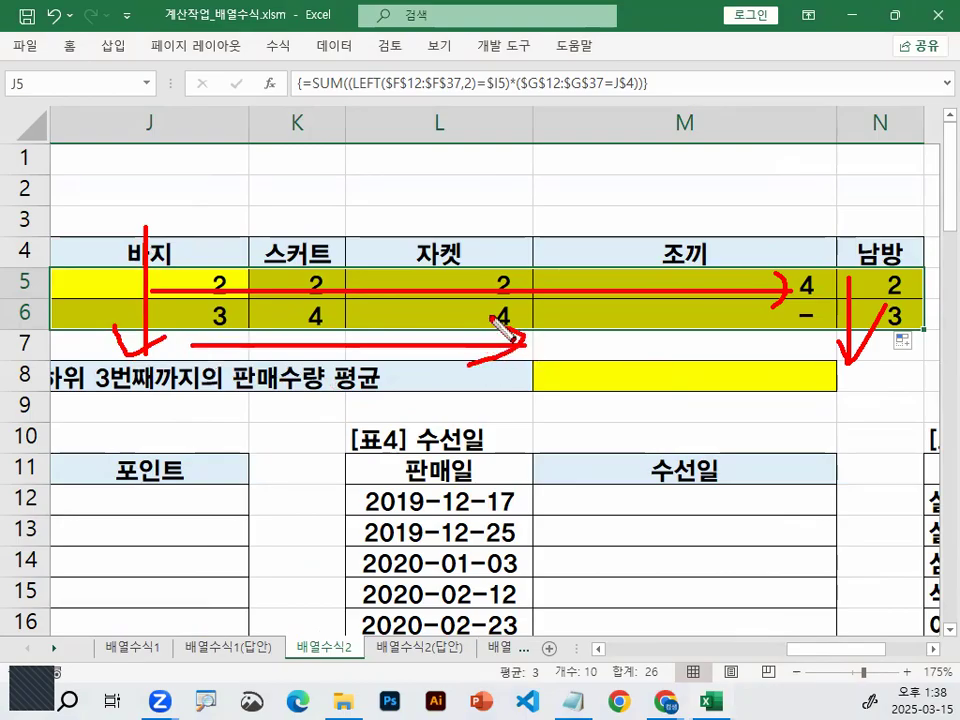
{"action": "key", "text": "Escape"}
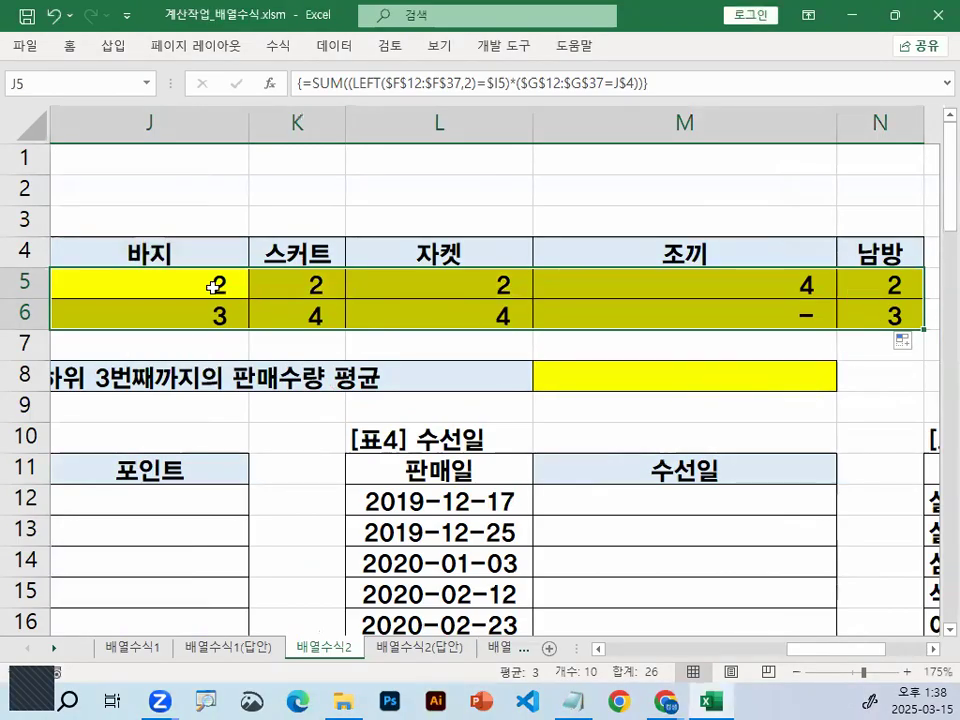
- Check the filled array formulas along the 신상 row and return to J5
{"action": "left_click", "coordinate": [252, 284]}
{"action": "key", "text": "Right"}
{"action": "key", "text": "Right"}
{"action": "key", "text": "Right"}
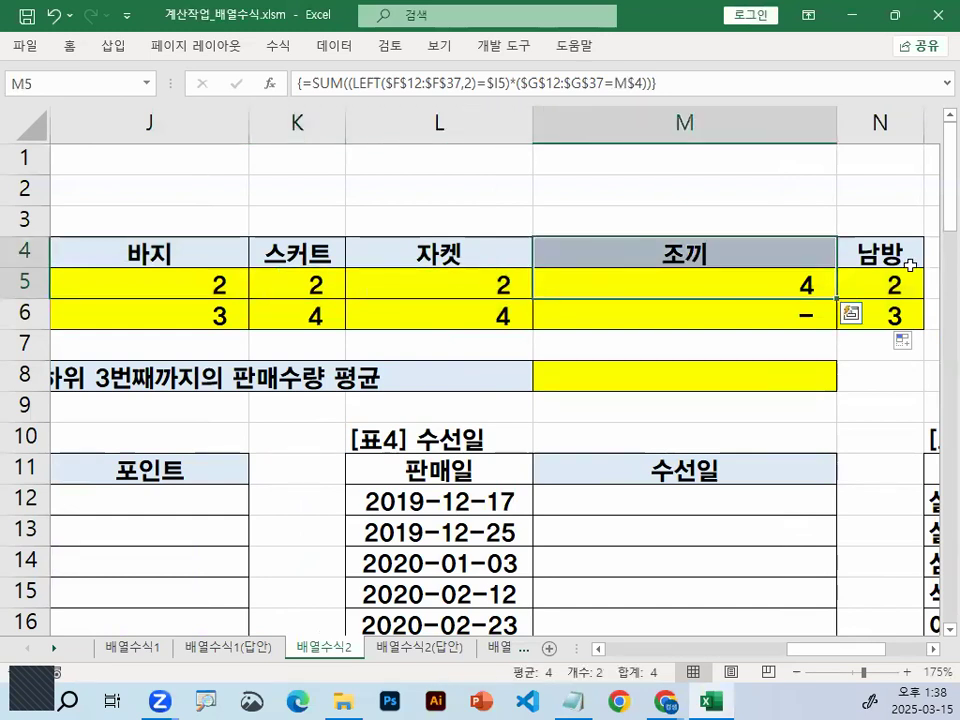
{"action": "left_click", "coordinate": [223, 281]}
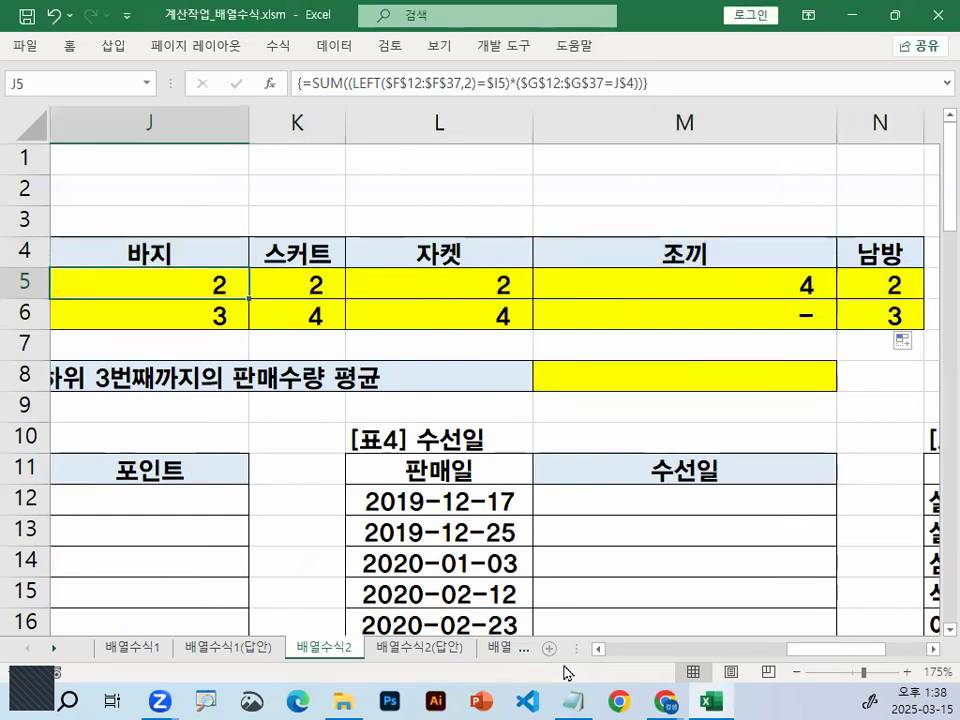
- Switch to the Notepad class notes, close the gap above the SUM formula, and insert blank lines between the dashed separator and 2번문제)
{"action": "left_click", "coordinate": [572, 699]}
{"action": "scroll", "coordinate": [311, 482], "scroll_direction": "down", "scroll_amount": 3}
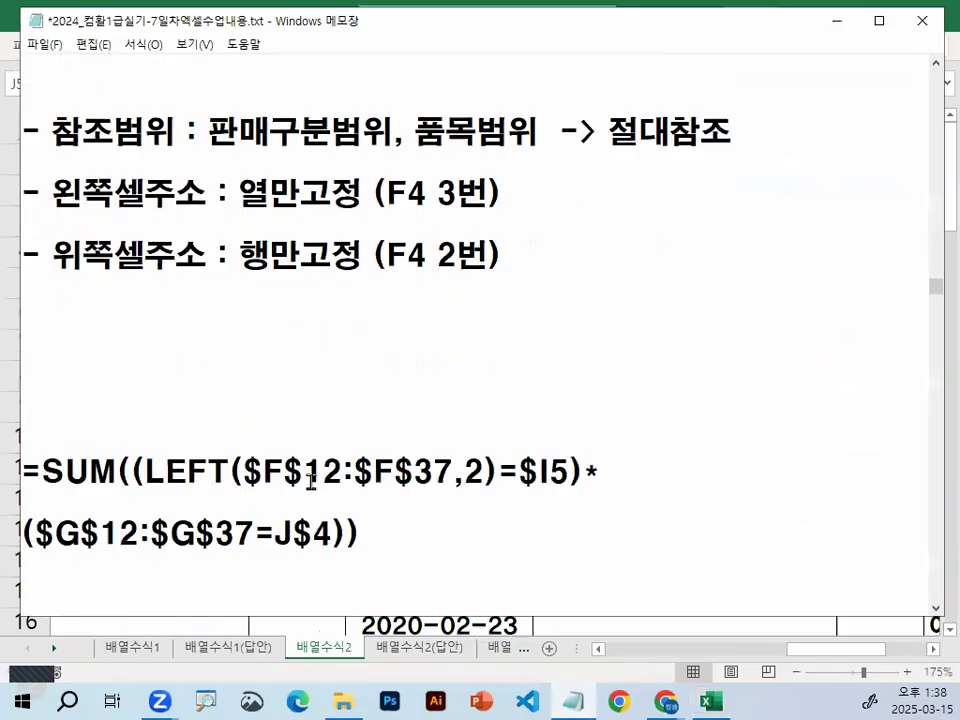
{"action": "scroll", "coordinate": [262, 305], "scroll_direction": "down", "scroll_amount": 2}
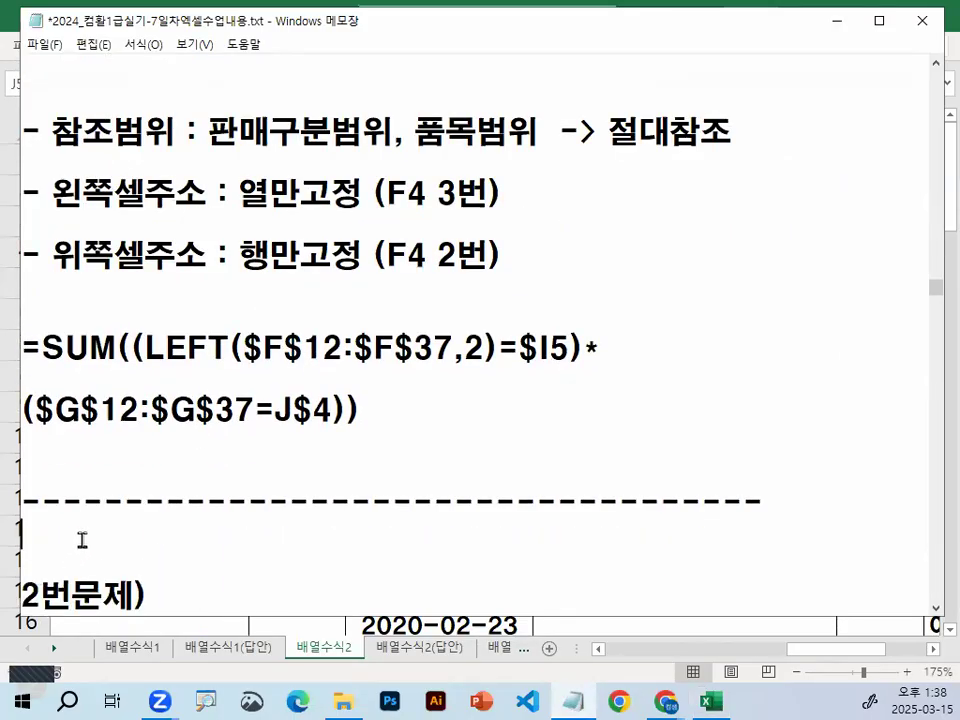
{"action": "key", "text": "Return"}
{"action": "key", "text": "Return"}
{"action": "key", "text": "Return"}
{"action": "key", "text": "Return"}
{"action": "key", "text": "Return"}
{"action": "key", "text": "Return"}
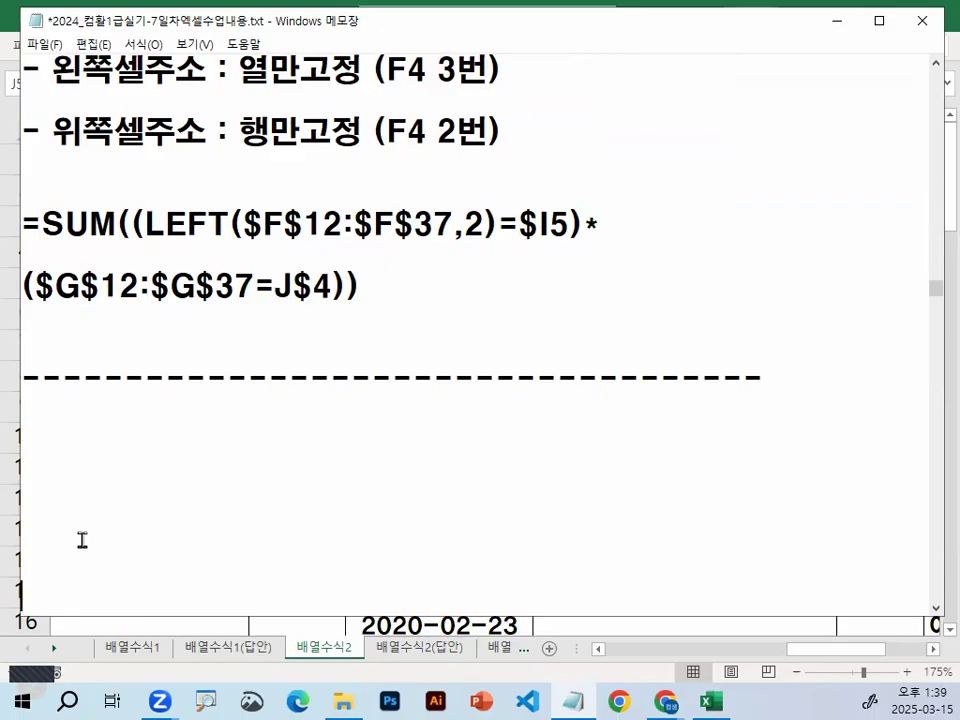
- Return to the Excel sheet 배열수식2 and examine the 판매직원, 판매구분 and 판매수량 columns of [표3]
{"action": "left_click", "coordinate": [833, 21]}
{"action": "left_click", "coordinate": [629, 368]}
{"action": "left_click_drag", "start_coordinate": [848, 659], "coordinate": [674, 652]}
{"action": "left_click", "coordinate": [356, 510]}
{"action": "scroll", "coordinate": [356, 510], "scroll_direction": "down", "scroll_amount": 2}
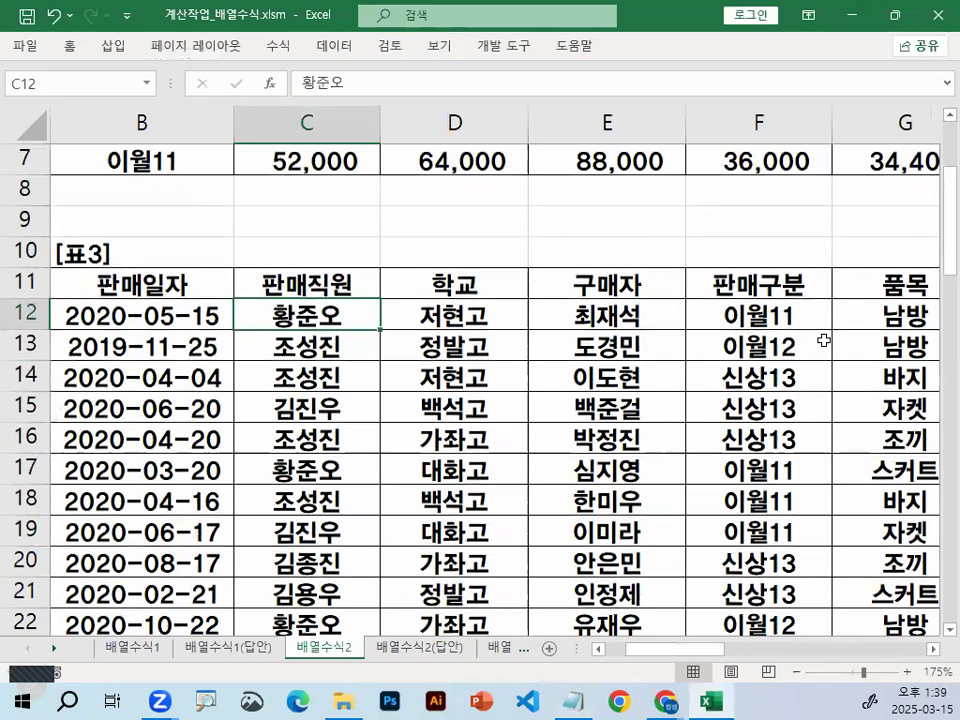
{"action": "left_click", "coordinate": [763, 314]}
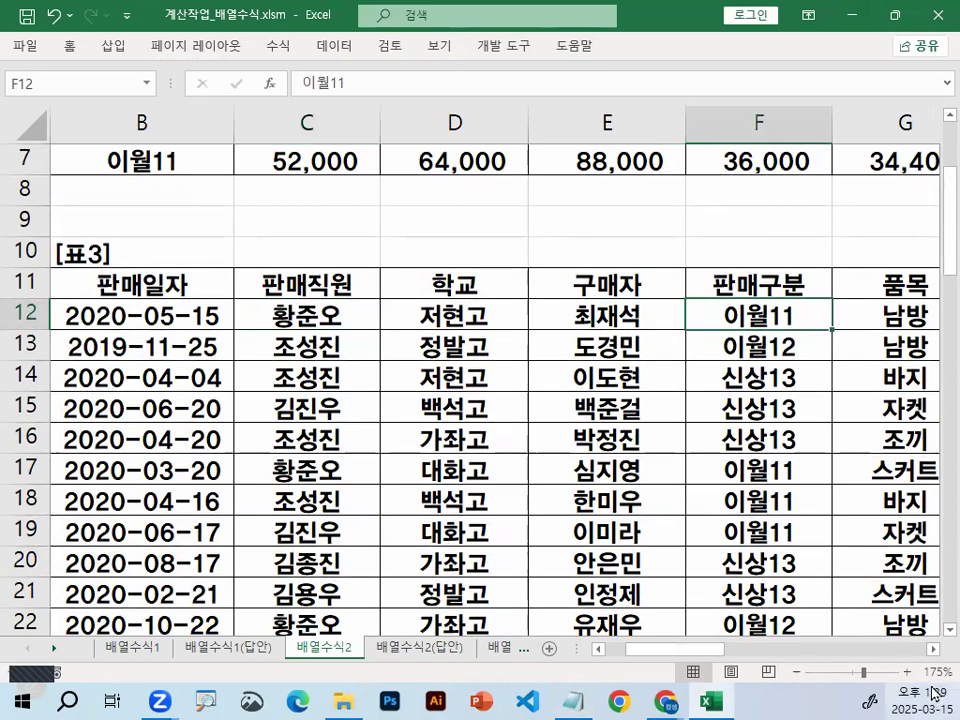
{"action": "left_click", "coordinate": [932, 648]}
{"action": "left_click", "coordinate": [932, 648]}
{"action": "left_click", "coordinate": [734, 314]}
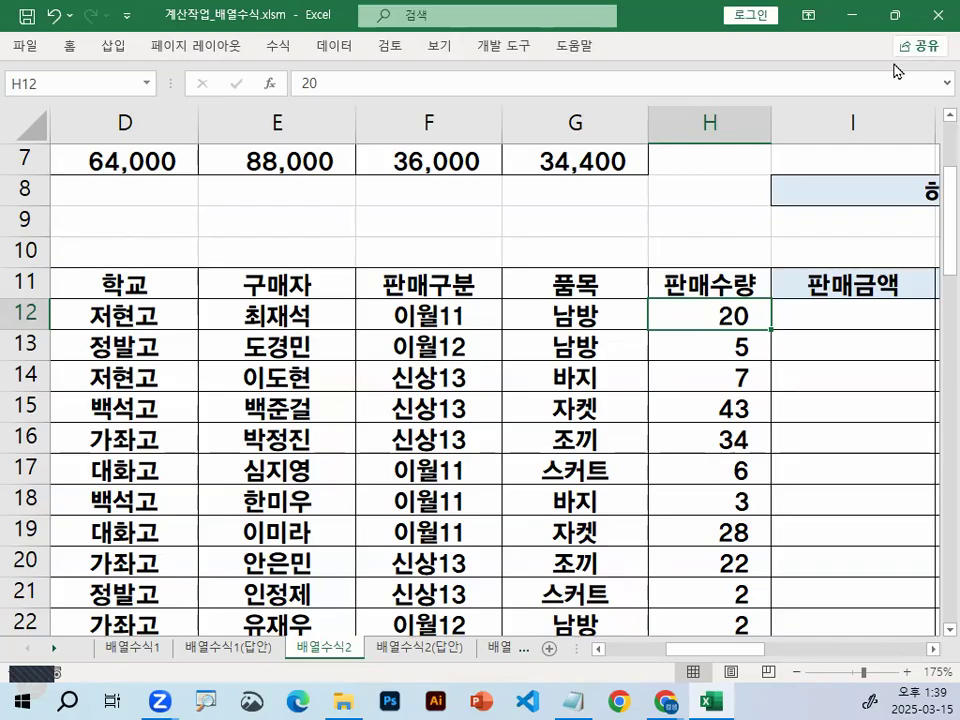
{"action": "left_click", "coordinate": [400, 286]}
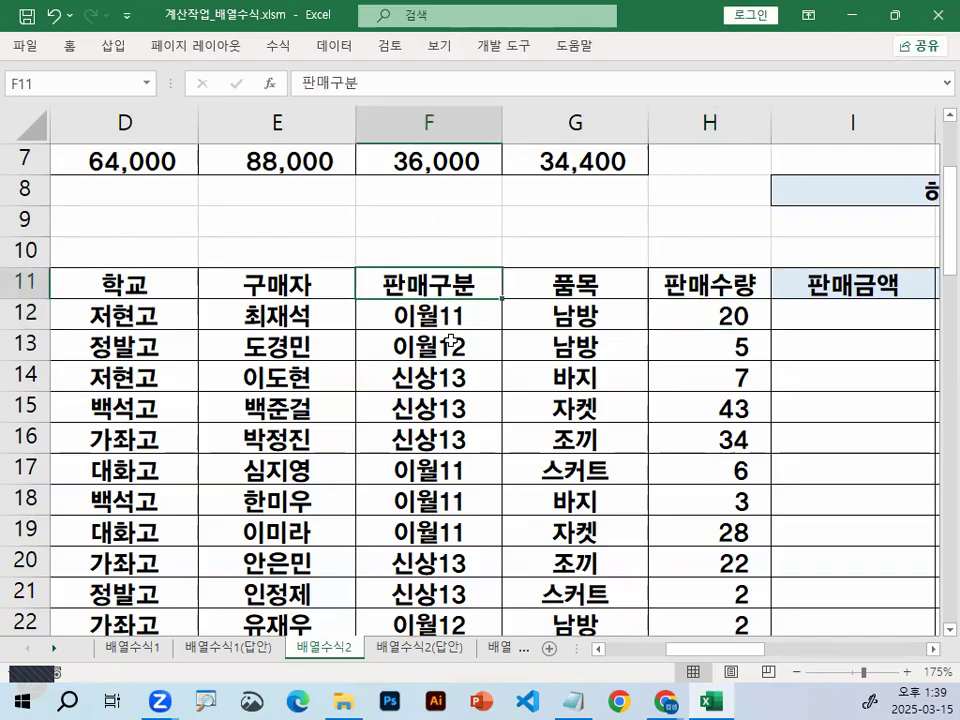
- Glance at the Notepad notes, select result cell M8 for 하위 3번째까지의 판매수량 평균, and mark it with a check
{"action": "left_click", "coordinate": [577, 701]}
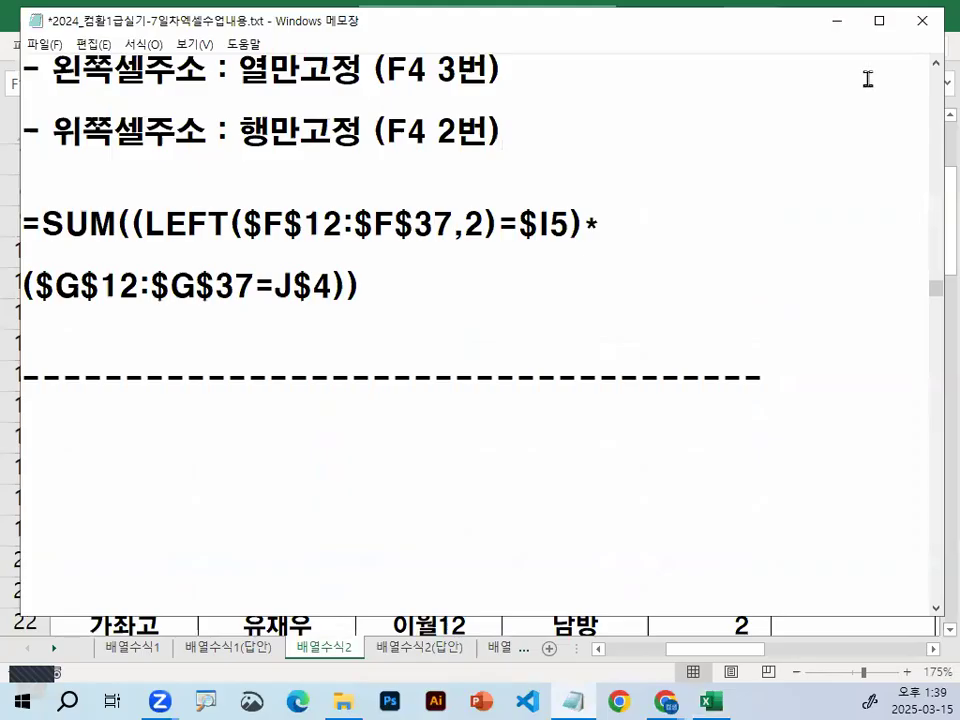
{"action": "left_click", "coordinate": [837, 21]}
{"action": "left_click", "coordinate": [933, 649]}
{"action": "left_click", "coordinate": [933, 649]}
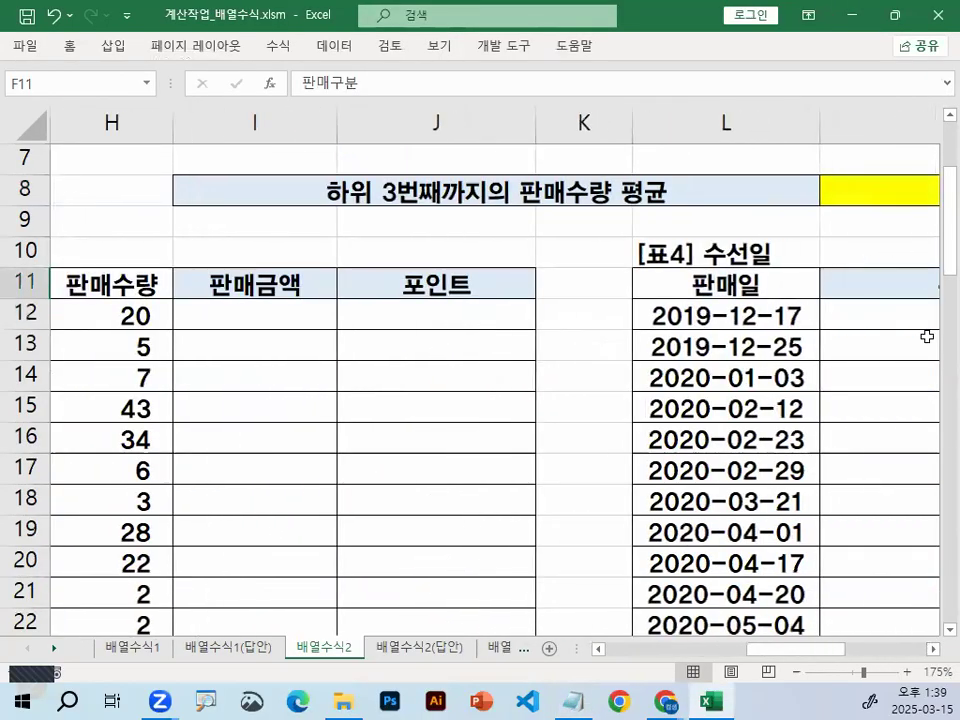
{"action": "left_click", "coordinate": [933, 649]}
{"action": "left_click", "coordinate": [933, 649]}
{"action": "left_click", "coordinate": [704, 184]}
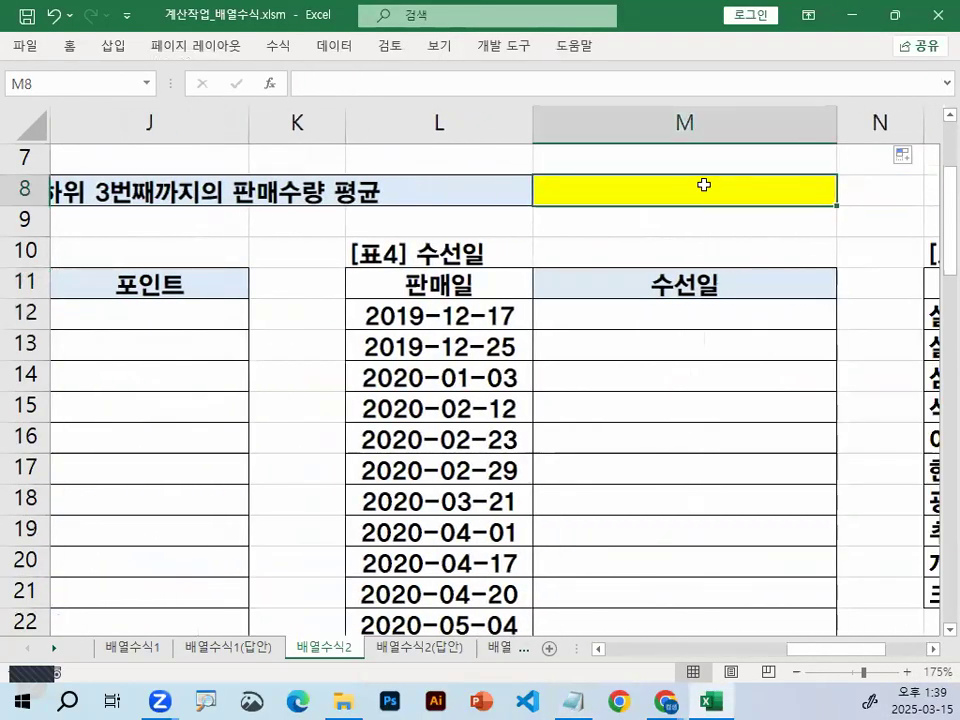
{"action": "mouse_move", "coordinate": [574, 134]}
{"action": "left_mouse_down"}
{"action": "mouse_move", "coordinate": [575, 154]}
{"action": "mouse_move", "coordinate": [688, 100]}
{"action": "left_mouse_up"}
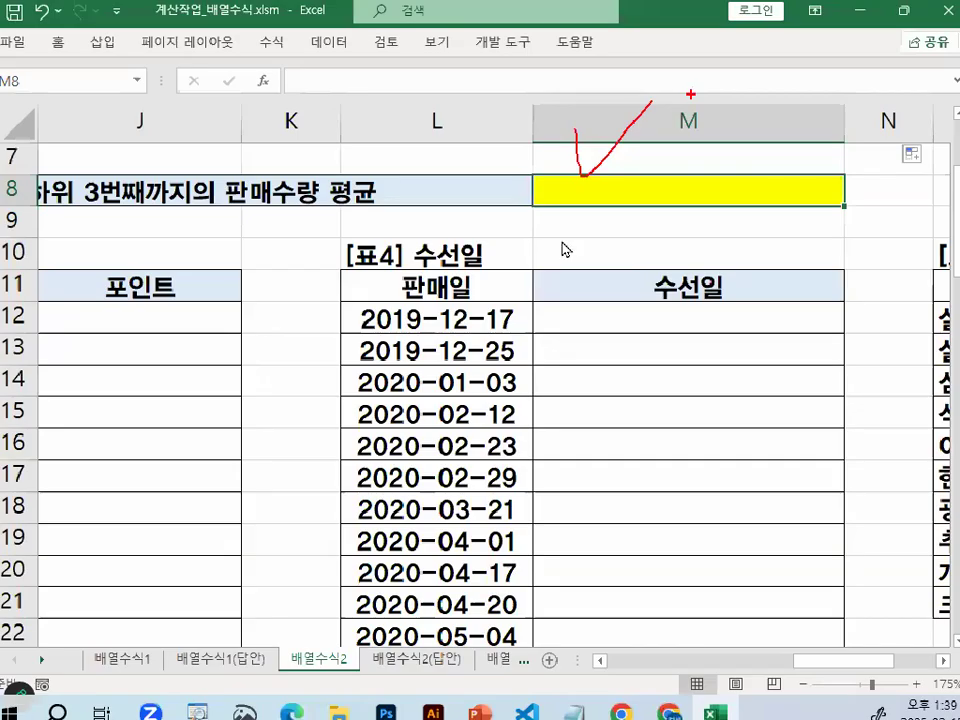
{"action": "key", "text": "Escape"}
- Circle the [표2] counts and result cell M8, draw arrows contrasting how they are filled, and show the 하위 3번째까지의 판매수량 평균 label
{"action": "scroll", "coordinate": [267, 443], "scroll_direction": "up", "scroll_amount": 3}
{"action": "key", "text": "ctrl+2"}
{"action": "mouse_move", "coordinate": [430, 320]}
{"action": "left_mouse_down"}
{"action": "mouse_move", "coordinate": [268, 317]}
{"action": "mouse_move", "coordinate": [372, 295]}
{"action": "left_mouse_up"}
{"action": "mouse_move", "coordinate": [655, 350]}
{"action": "left_mouse_down"}
{"action": "mouse_move", "coordinate": [696, 400]}
{"action": "mouse_move", "coordinate": [660, 352]}
{"action": "mouse_move", "coordinate": [765, 268]}
{"action": "left_mouse_up"}
{"action": "left_click", "coordinate": [652, 345]}
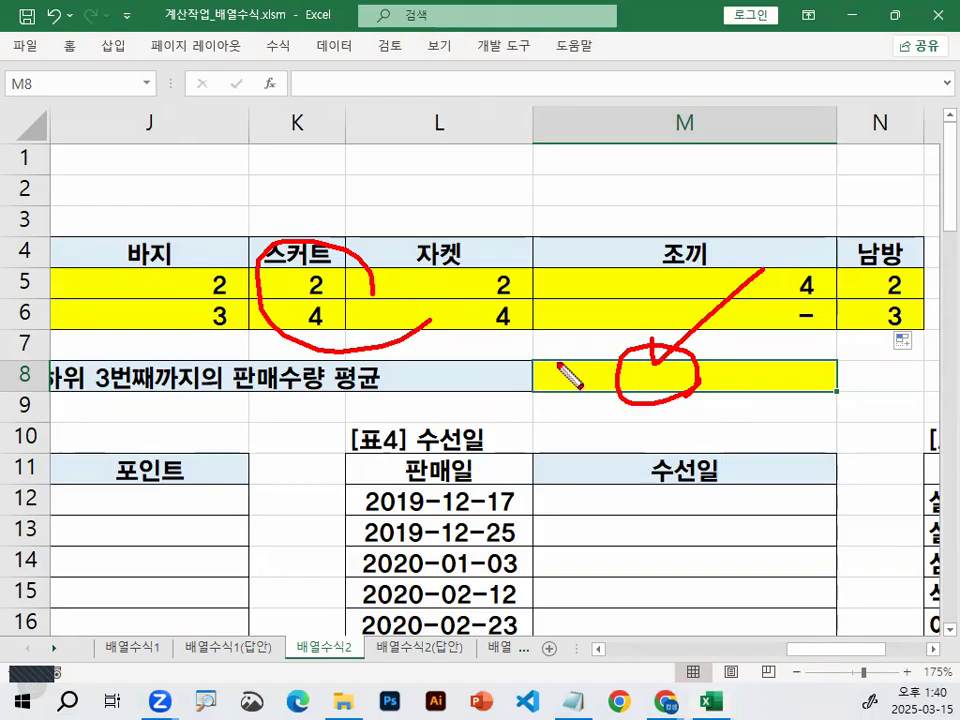
{"action": "left_click_drag", "start_coordinate": [826, 381], "coordinate": [826, 508]}
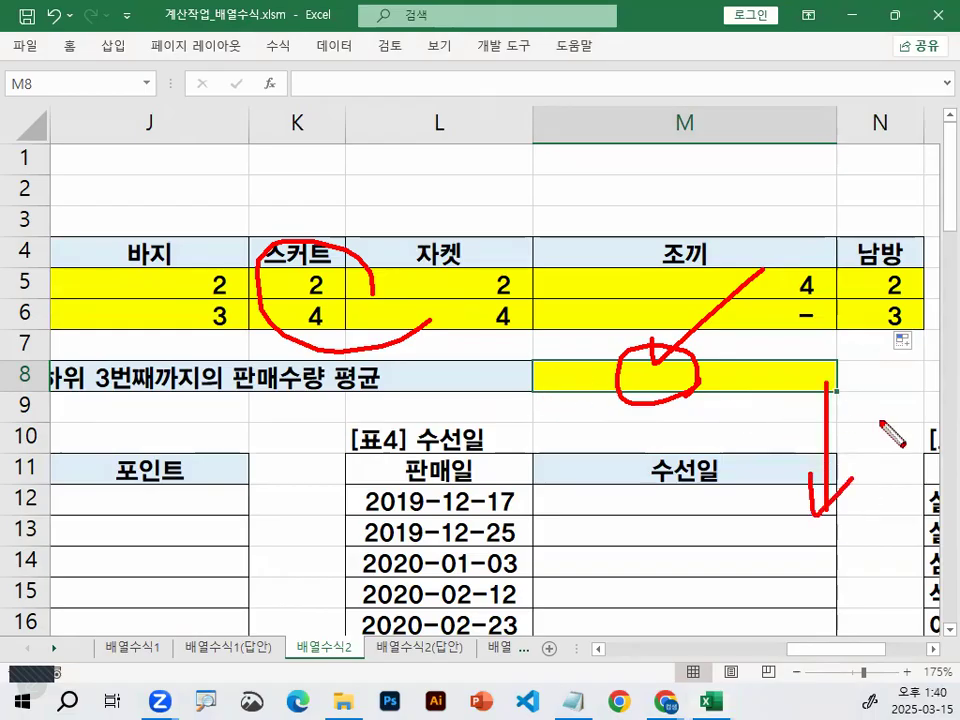
{"action": "key", "text": "Escape"}
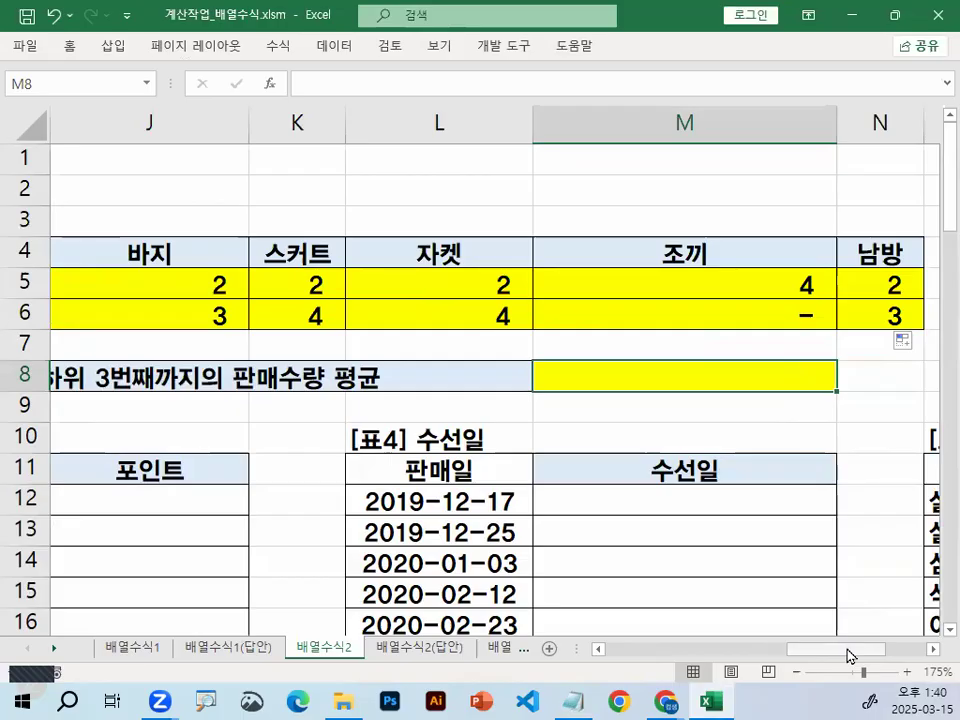
{"action": "left_click_drag", "start_coordinate": [850, 656], "coordinate": [824, 656]}
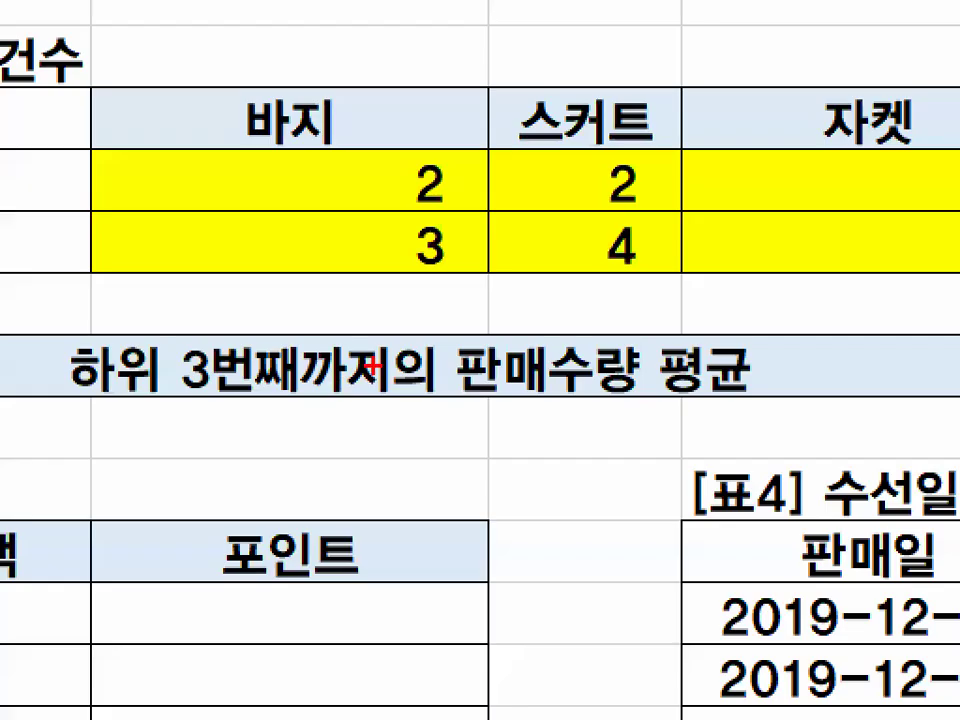
- Circle 까지 in the 하위 3번째까지의 판매수량 평균 label, and underline the SMALL(범위,K) definition in the Notepad class notes
{"action": "mouse_move", "coordinate": [372, 367]}
{"action": "left_mouse_down"}
{"action": "mouse_move", "coordinate": [300, 352]}
{"action": "mouse_move", "coordinate": [372, 365]}
{"action": "left_mouse_up"}
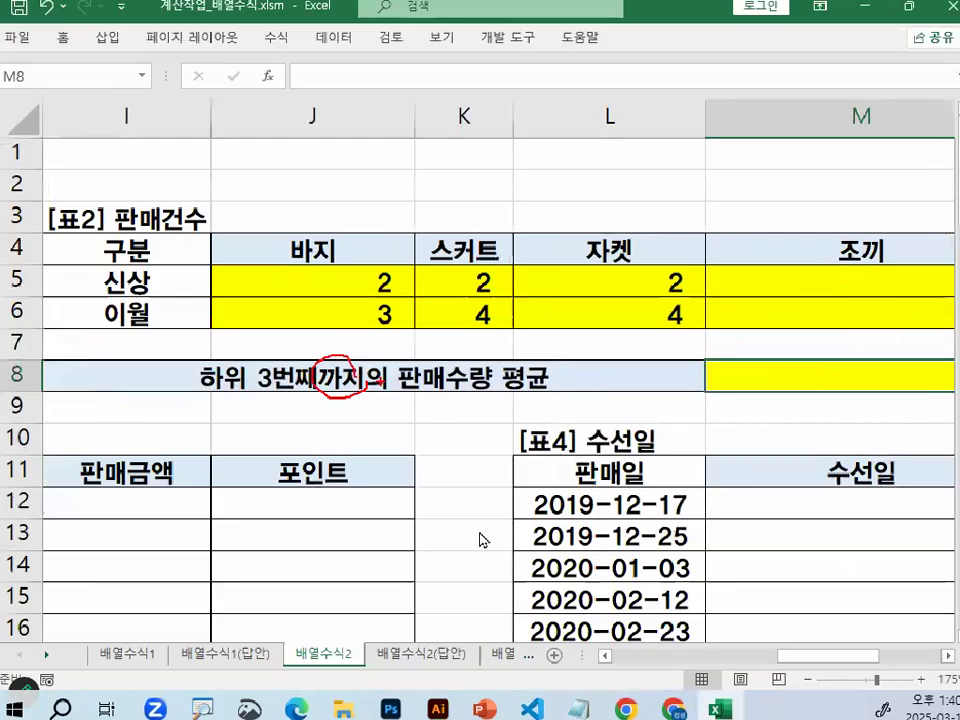
{"action": "key", "text": "Escape"}
{"action": "left_click", "coordinate": [574, 700]}
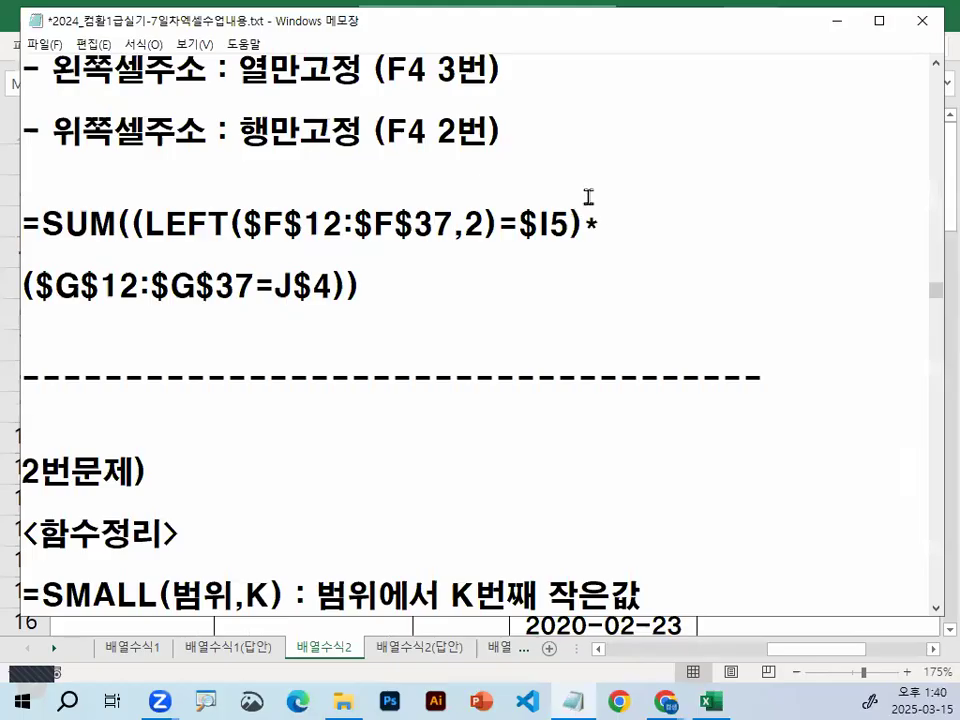
{"action": "scroll", "coordinate": [590, 182], "scroll_direction": "down", "scroll_amount": 2}
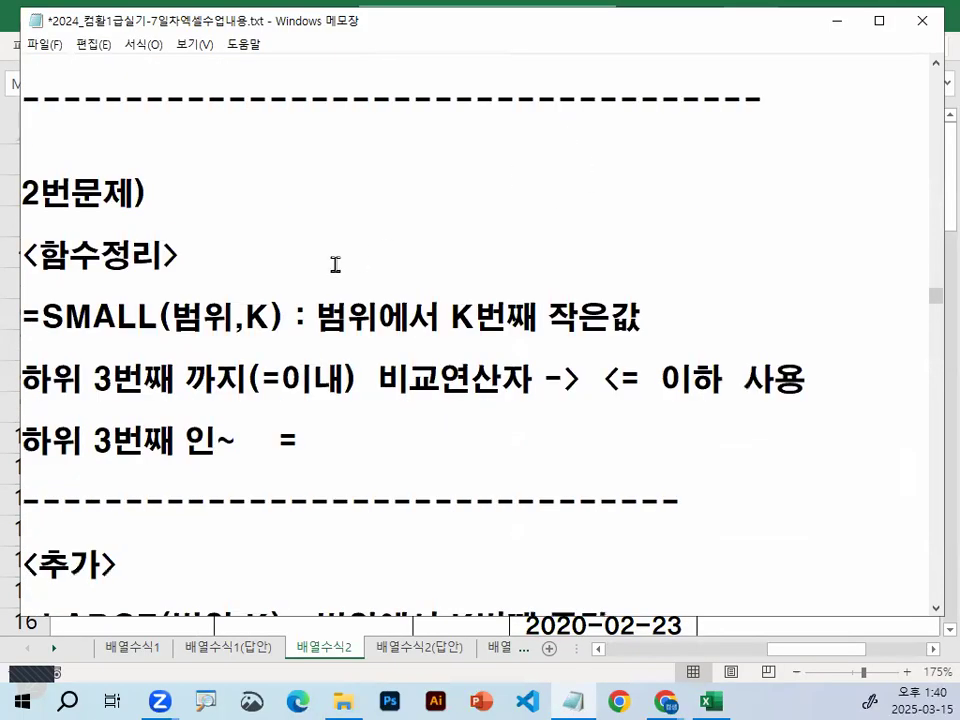
{"action": "left_click_drag", "start_coordinate": [40, 336], "coordinate": [258, 336]}
{"action": "left_click_drag", "start_coordinate": [322, 336], "coordinate": [640, 339]}
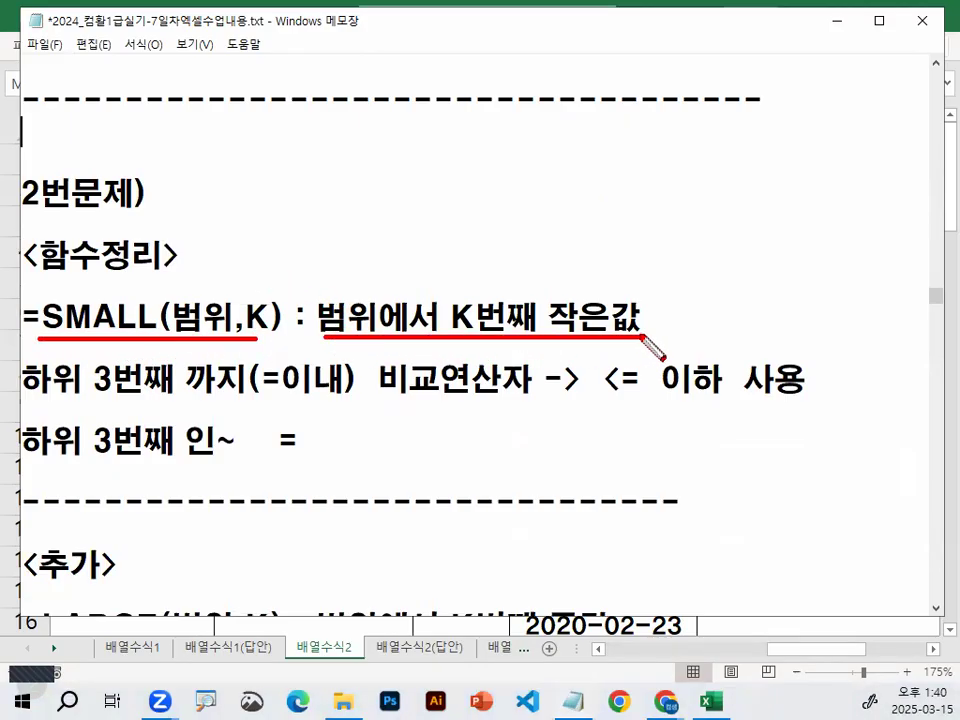
- Underline 하위 3번째 까지 in the notes, circle 3번째 and (=이내), and add a check mark at the start of the line
{"action": "left_click_drag", "start_coordinate": [24, 397], "coordinate": [228, 397]}
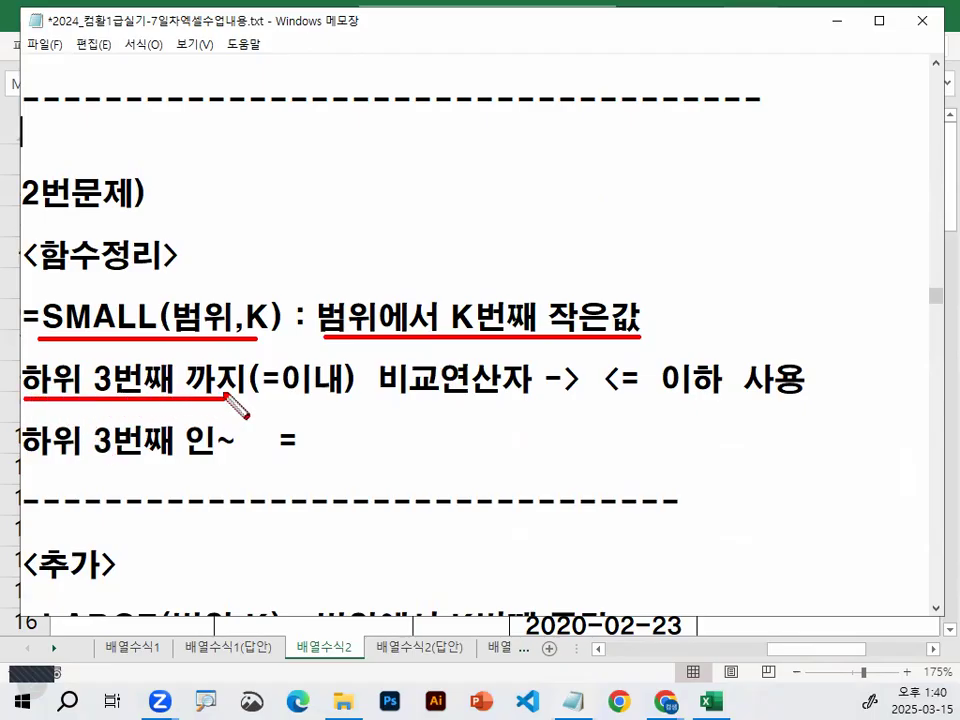
{"action": "mouse_move", "coordinate": [328, 362]}
{"action": "left_mouse_down"}
{"action": "mouse_move", "coordinate": [300, 401]}
{"action": "mouse_move", "coordinate": [340, 372]}
{"action": "left_mouse_up"}
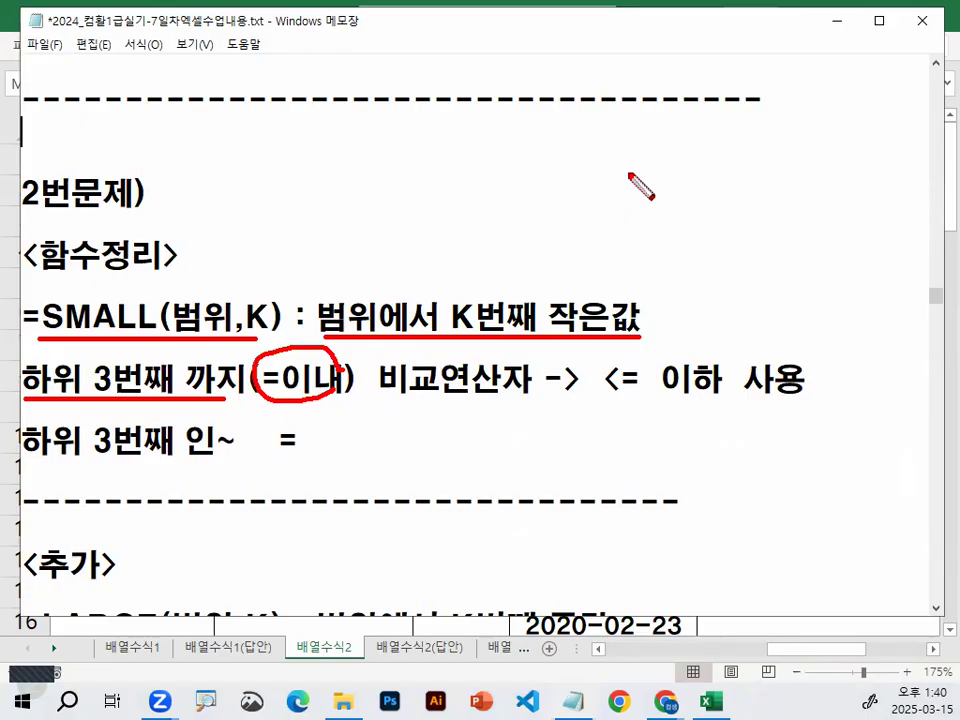
{"action": "mouse_move", "coordinate": [110, 345]}
{"action": "left_mouse_down"}
{"action": "mouse_move", "coordinate": [128, 352]}
{"action": "mouse_move", "coordinate": [100, 400]}
{"action": "mouse_move", "coordinate": [85, 365]}
{"action": "mouse_move", "coordinate": [111, 401]}
{"action": "left_mouse_up"}
{"action": "mouse_move", "coordinate": [262, 352]}
{"action": "left_mouse_down"}
{"action": "mouse_move", "coordinate": [285, 405]}
{"action": "mouse_move", "coordinate": [326, 386]}
{"action": "left_mouse_up"}
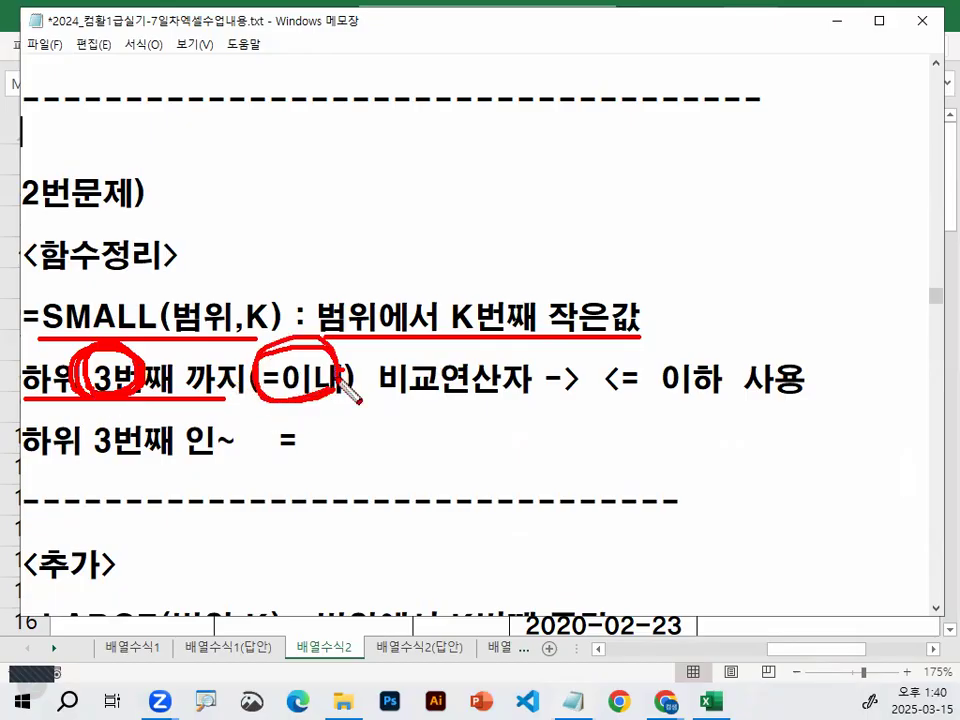
{"action": "left_click_drag", "start_coordinate": [24, 335], "coordinate": [60, 312]}
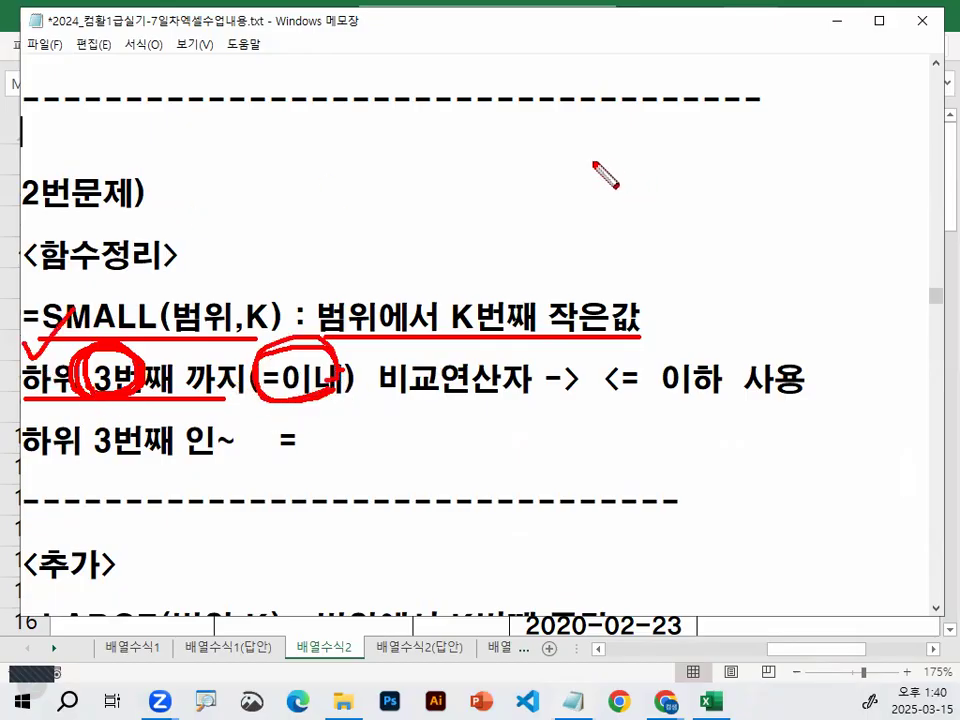
- Sketch a <= sign with a shaded circle above the SMALL notes, circle 하위 3번째, and clear the drawings
{"action": "mouse_move", "coordinate": [572, 142]}
{"action": "left_mouse_down"}
{"action": "mouse_move", "coordinate": [625, 147]}
{"action": "mouse_move", "coordinate": [574, 176]}
{"action": "mouse_move", "coordinate": [574, 193]}
{"action": "mouse_move", "coordinate": [600, 199]}
{"action": "mouse_move", "coordinate": [606, 218]}
{"action": "left_mouse_up"}
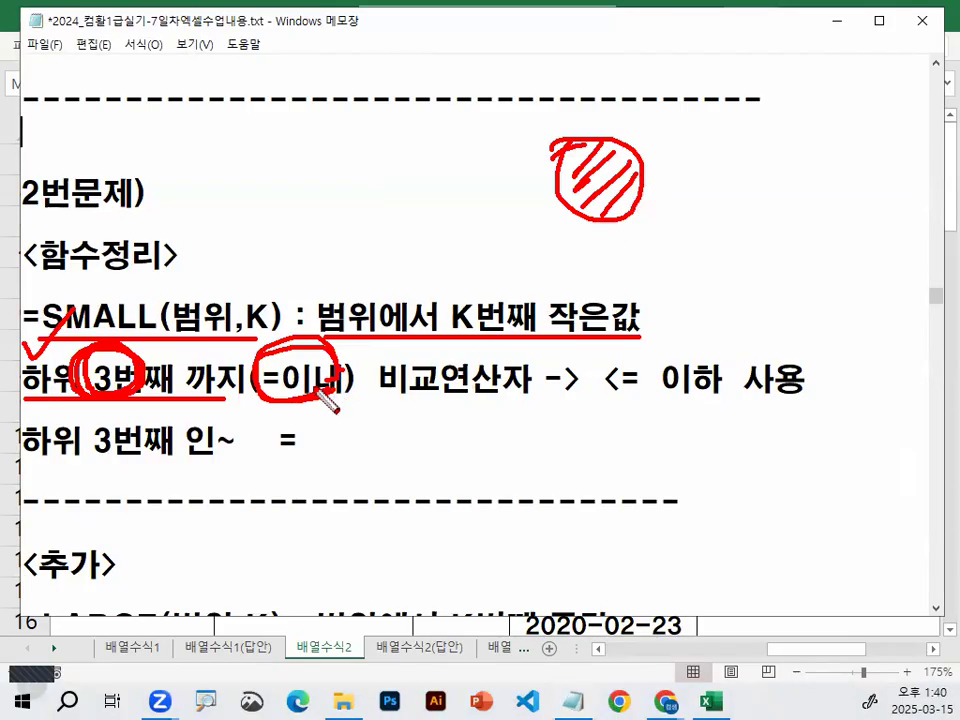
{"action": "mouse_move", "coordinate": [507, 170]}
{"action": "left_mouse_down"}
{"action": "mouse_move", "coordinate": [541, 165]}
{"action": "mouse_move", "coordinate": [544, 184]}
{"action": "left_mouse_up"}
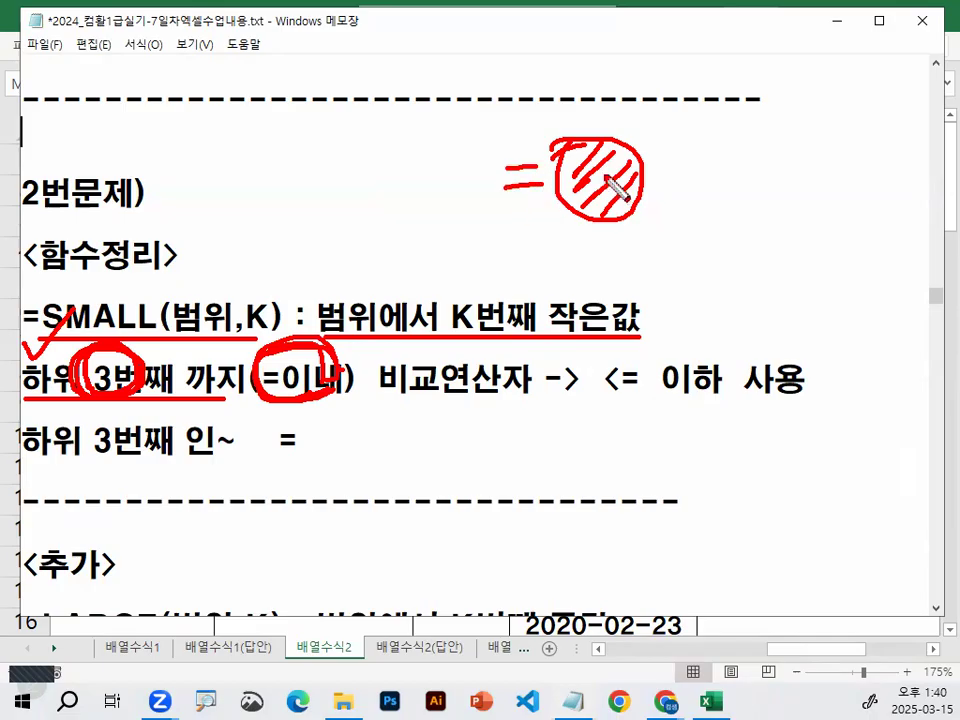
{"action": "left_click_drag", "start_coordinate": [500, 128], "coordinate": [490, 220]}
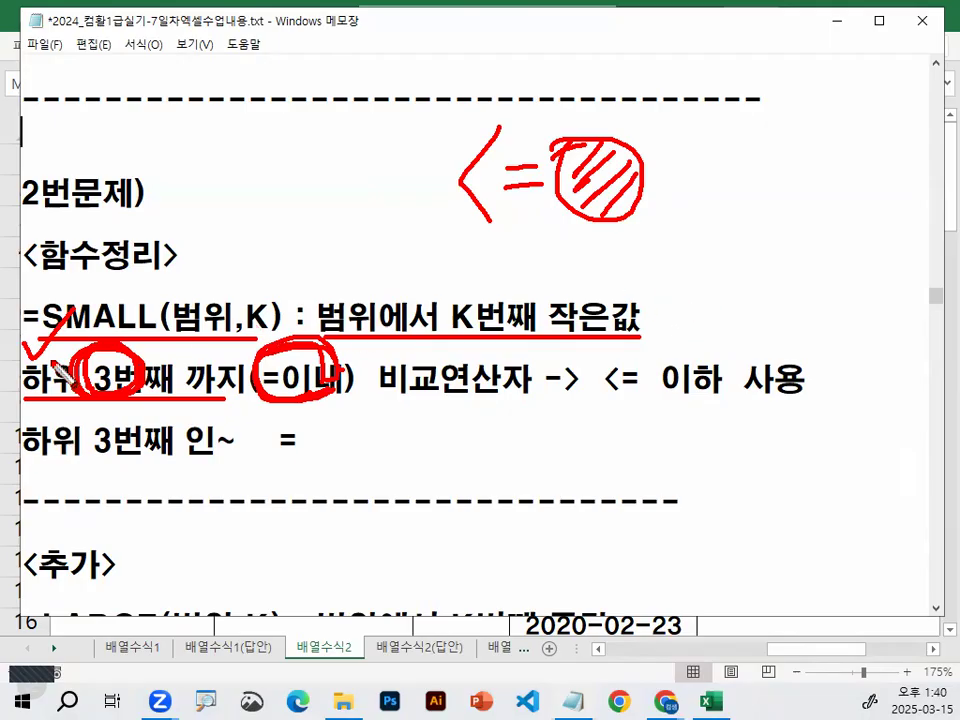
{"action": "left_click_drag", "start_coordinate": [86, 360], "coordinate": [112, 403]}
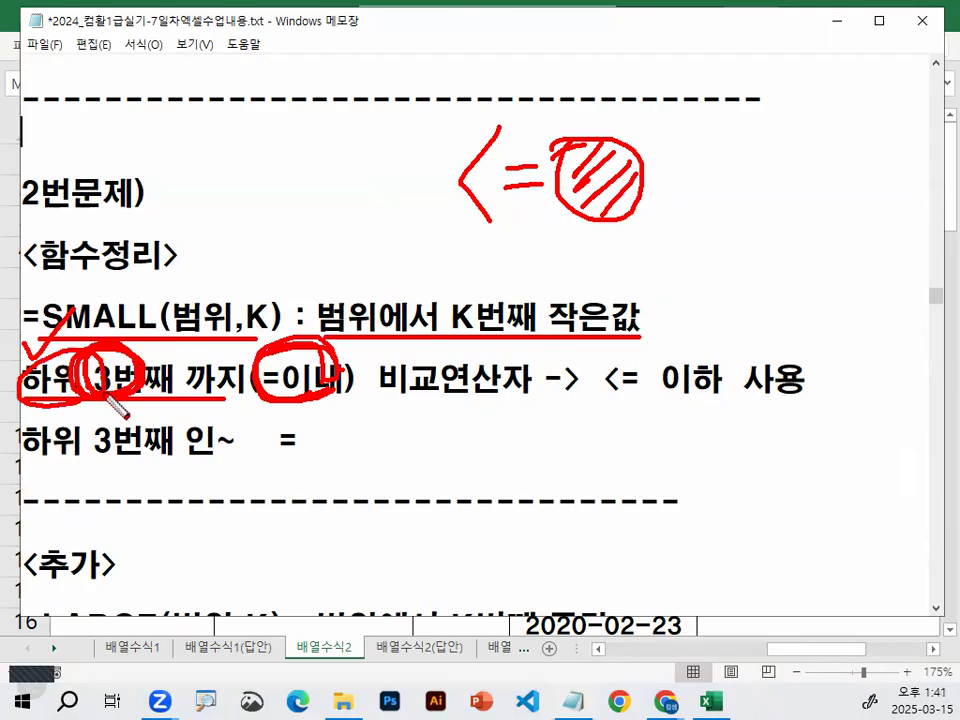
{"action": "key", "text": "Escape"}
- Highlight the LARGE(범위,K) function and its description 범위에서 K번째 큰값 under <추가>
{"action": "scroll", "coordinate": [108, 376], "scroll_direction": "down", "scroll_amount": 2}
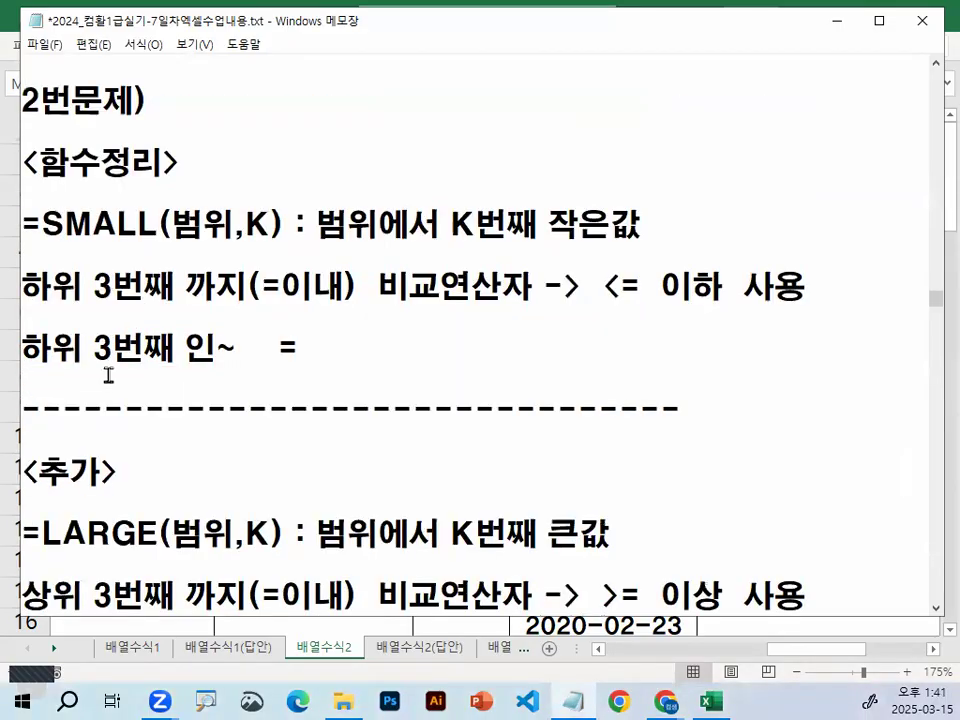
{"action": "left_click_drag", "start_coordinate": [45, 355], "coordinate": [306, 347]}
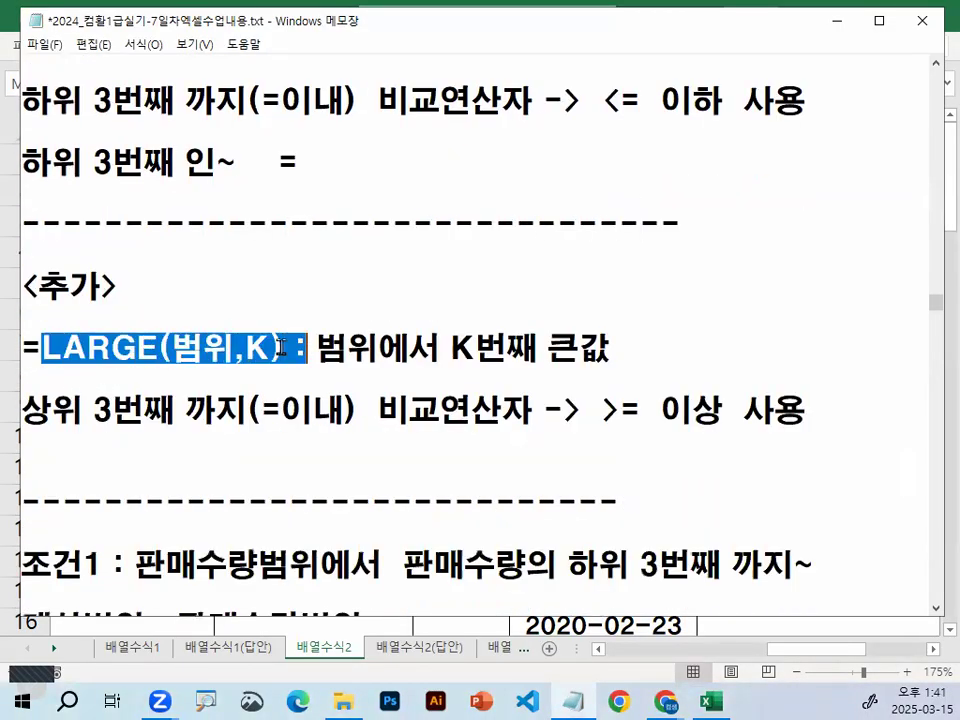
{"action": "scroll", "coordinate": [395, 212], "scroll_direction": "down", "scroll_amount": 1}
{"action": "left_click_drag", "start_coordinate": [318, 257], "coordinate": [631, 250]}
{"action": "left_click", "coordinate": [631, 250]}
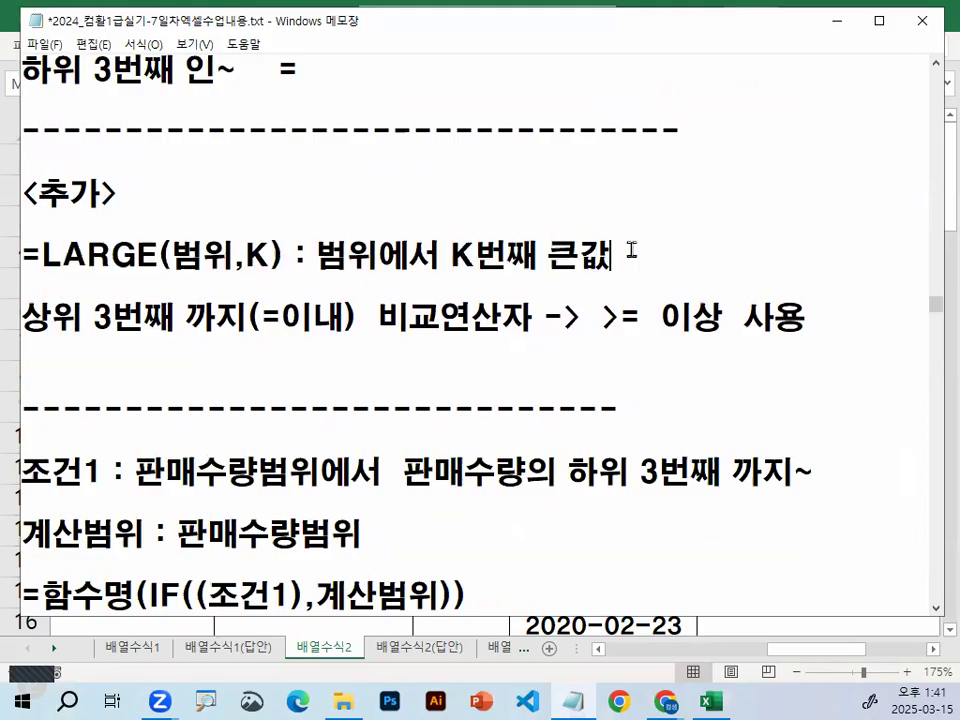
- Circle 상위, 3번째, 까지 and 이내 in the LARGE notes, underline >= 이상, and clear the marks
{"action": "mouse_move", "coordinate": [90, 326]}
{"action": "left_mouse_down"}
{"action": "mouse_move", "coordinate": [40, 338]}
{"action": "mouse_move", "coordinate": [65, 298]}
{"action": "mouse_move", "coordinate": [85, 328]}
{"action": "mouse_move", "coordinate": [136, 337]}
{"action": "left_mouse_up"}
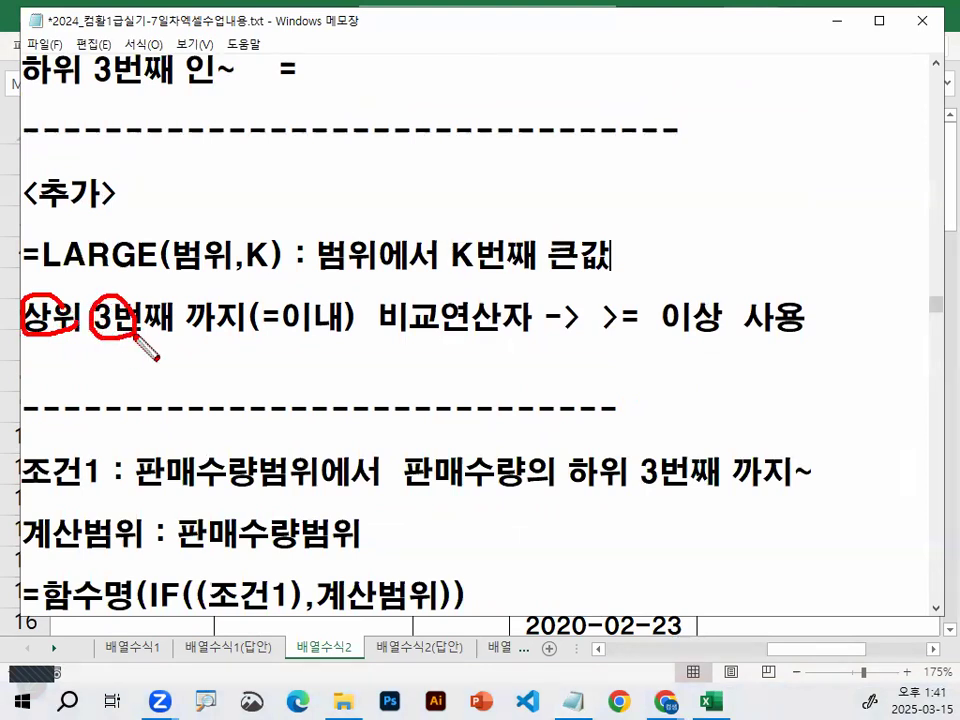
{"action": "mouse_move", "coordinate": [276, 328]}
{"action": "left_mouse_down"}
{"action": "mouse_move", "coordinate": [300, 340]}
{"action": "mouse_move", "coordinate": [355, 326]}
{"action": "mouse_move", "coordinate": [303, 311]}
{"action": "left_mouse_up"}
{"action": "mouse_move", "coordinate": [240, 290]}
{"action": "left_mouse_down"}
{"action": "mouse_move", "coordinate": [182, 325]}
{"action": "mouse_move", "coordinate": [245, 300]}
{"action": "left_mouse_up"}
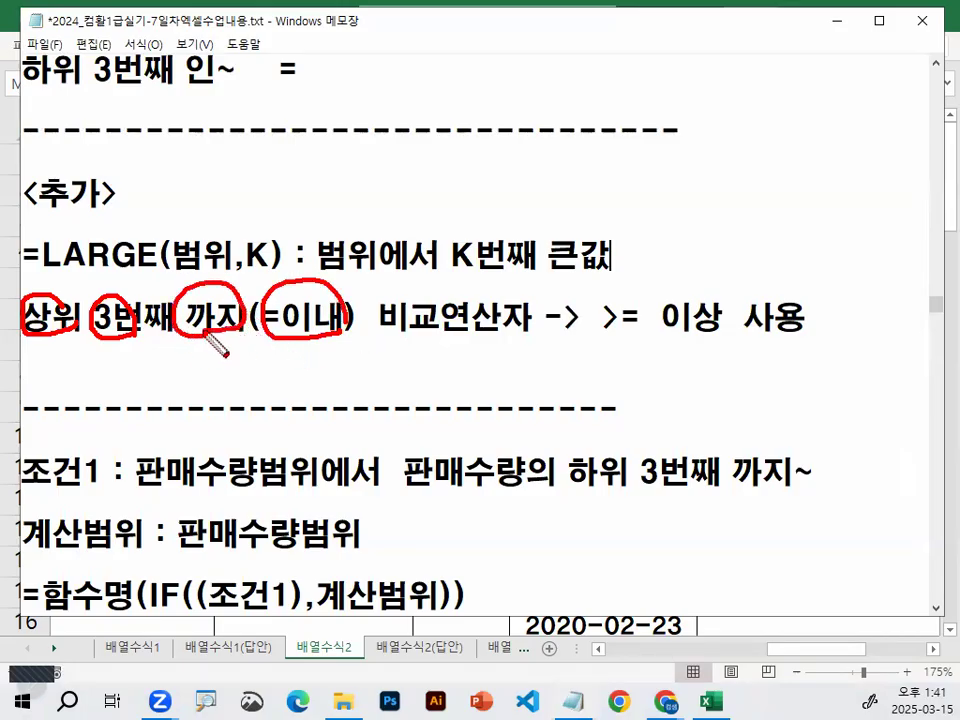
{"action": "left_click_drag", "start_coordinate": [595, 338], "coordinate": [757, 338]}
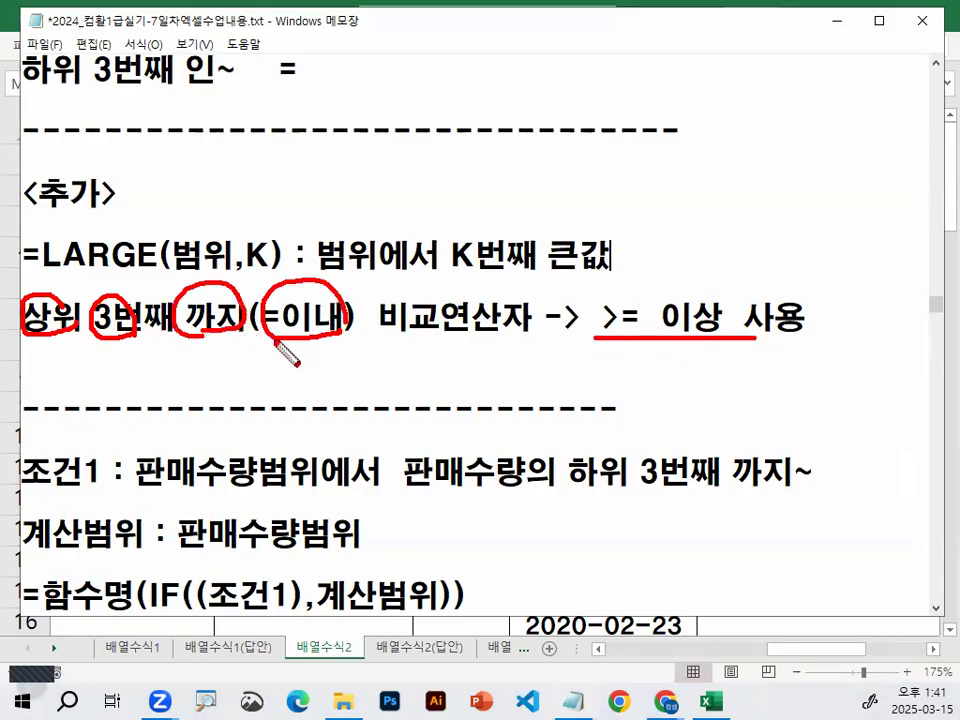
{"action": "key", "text": "Escape"}
- Highlight and underline 상위 3번째, and sketch a >= sign with a shaded circle and arrows above the LARGE notes
{"action": "left_click_drag", "start_coordinate": [93, 318], "coordinate": [145, 318]}
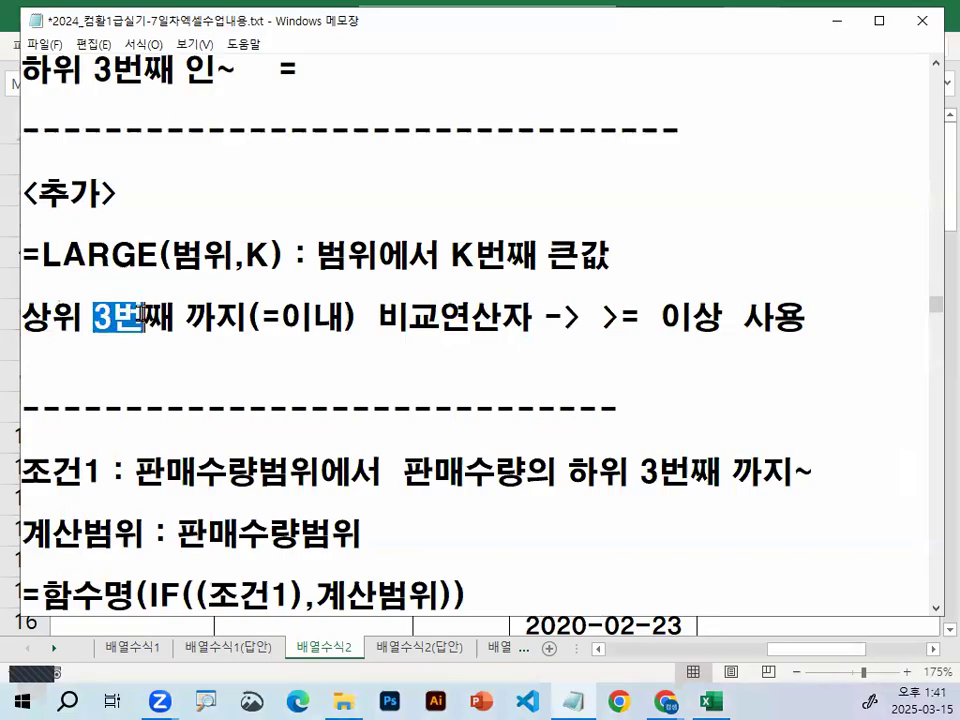
{"action": "mouse_move", "coordinate": [765, 185]}
{"action": "left_mouse_down"}
{"action": "mouse_move", "coordinate": [707, 200]}
{"action": "mouse_move", "coordinate": [765, 189]}
{"action": "mouse_move", "coordinate": [690, 154]}
{"action": "mouse_move", "coordinate": [720, 185]}
{"action": "mouse_move", "coordinate": [709, 154]}
{"action": "left_mouse_up"}
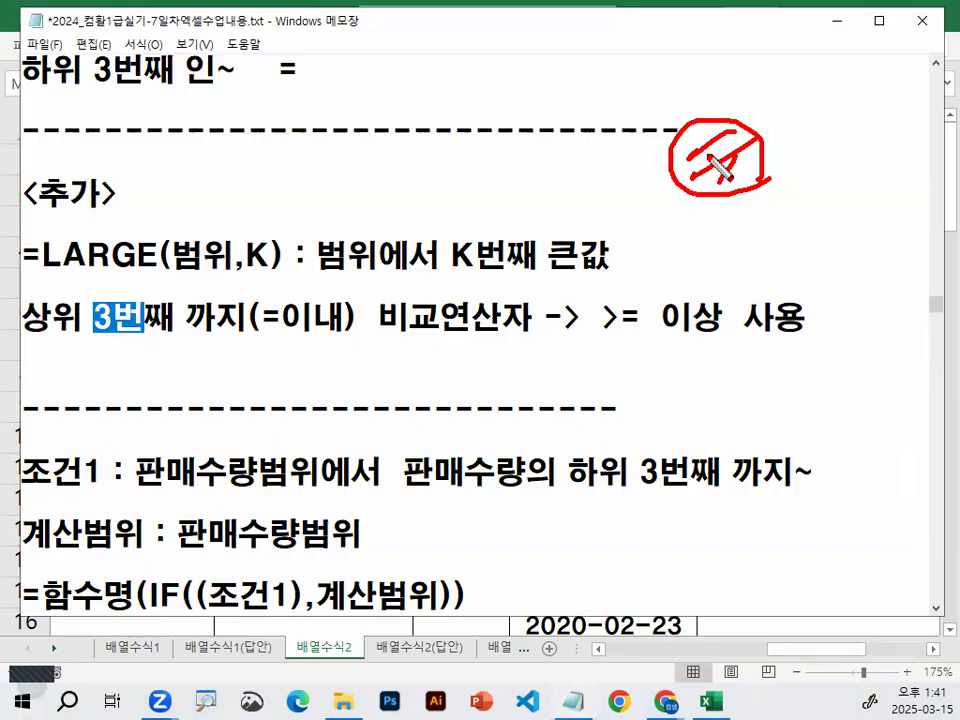
{"action": "left_click_drag", "start_coordinate": [24, 334], "coordinate": [130, 336]}
{"action": "mouse_move", "coordinate": [684, 76]}
{"action": "left_mouse_down"}
{"action": "mouse_move", "coordinate": [697, 110]}
{"action": "mouse_move", "coordinate": [800, 4]}
{"action": "left_mouse_up"}
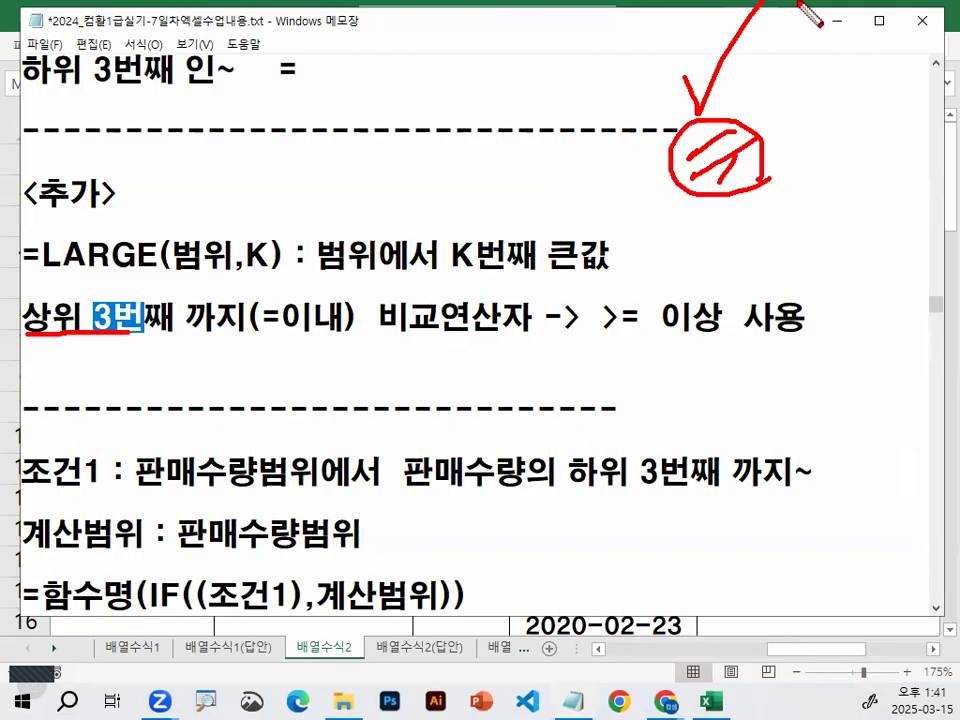
{"action": "mouse_move", "coordinate": [693, 100]}
{"action": "left_mouse_down"}
{"action": "mouse_move", "coordinate": [336, 153]}
{"action": "mouse_move", "coordinate": [385, 168]}
{"action": "left_mouse_up"}
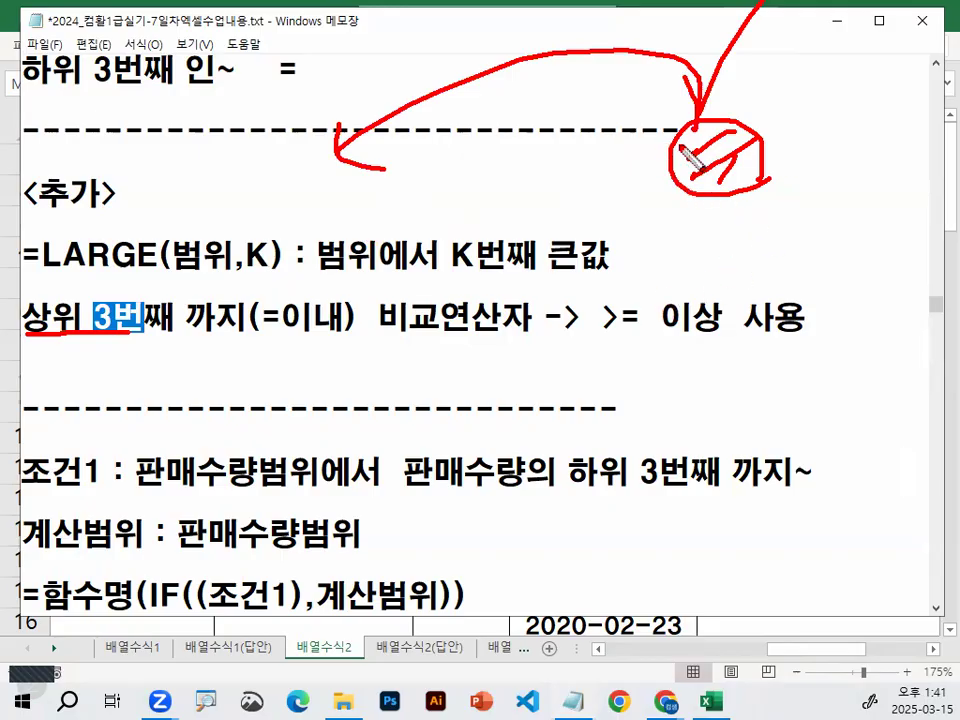
{"action": "mouse_move", "coordinate": [620, 145]}
{"action": "left_mouse_down"}
{"action": "mouse_move", "coordinate": [660, 150]}
{"action": "mouse_move", "coordinate": [618, 157]}
{"action": "left_mouse_up"}
{"action": "mouse_move", "coordinate": [556, 108]}
{"action": "left_mouse_down"}
{"action": "mouse_move", "coordinate": [600, 150]}
{"action": "mouse_move", "coordinate": [564, 194]}
{"action": "left_mouse_up"}
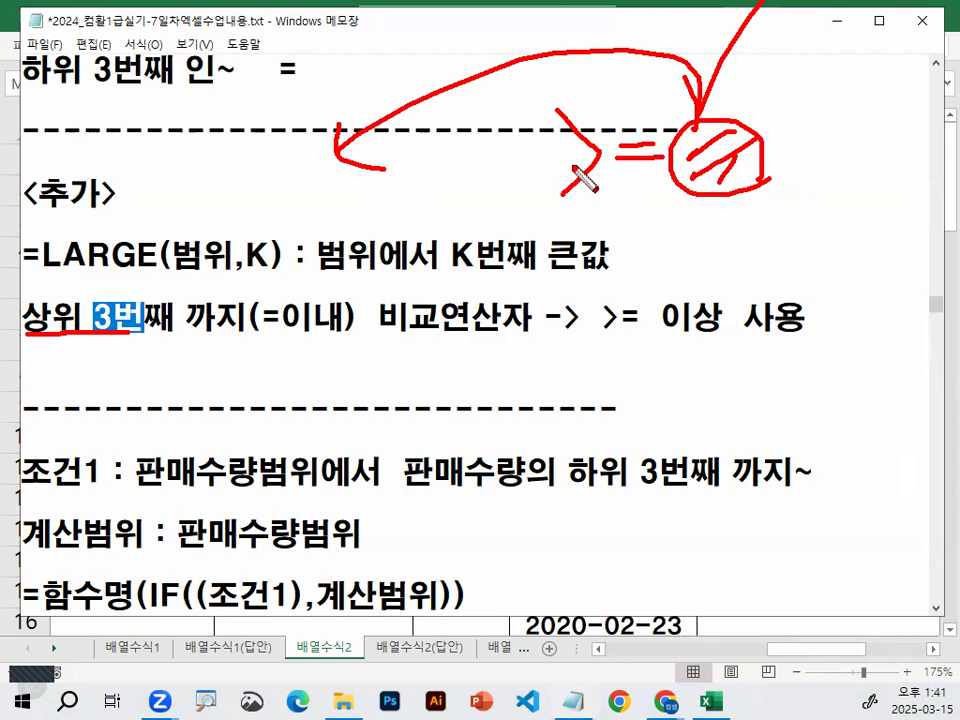
- Mark 3번째 and 까지 in the 상위 line, clear the drawings, and highlight >= 이상
{"action": "left_click_drag", "start_coordinate": [125, 308], "coordinate": [152, 336]}
{"action": "mouse_move", "coordinate": [255, 288]}
{"action": "left_mouse_down"}
{"action": "mouse_move", "coordinate": [200, 335]}
{"action": "mouse_move", "coordinate": [268, 322]}
{"action": "left_mouse_up"}
{"action": "mouse_move", "coordinate": [24, 280]}
{"action": "left_mouse_down"}
{"action": "mouse_move", "coordinate": [48, 322]}
{"action": "mouse_move", "coordinate": [106, 211]}
{"action": "left_mouse_up"}
{"action": "key", "text": "Escape"}
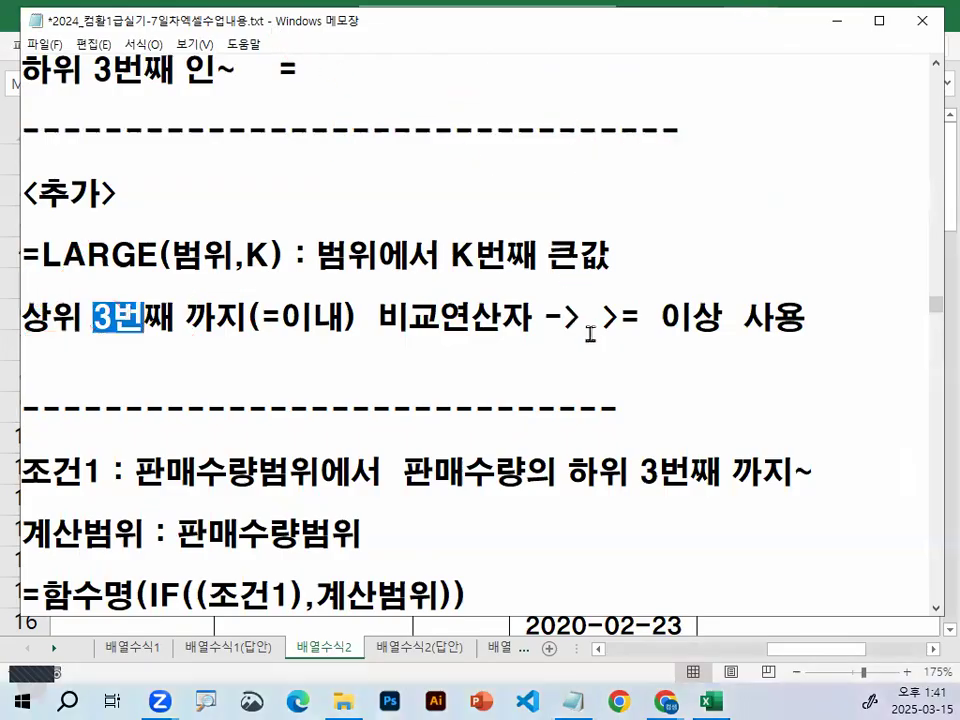
{"action": "left_click_drag", "start_coordinate": [602, 318], "coordinate": [735, 316]}
{"action": "scroll", "coordinate": [710, 363], "scroll_direction": "up", "scroll_amount": 1}
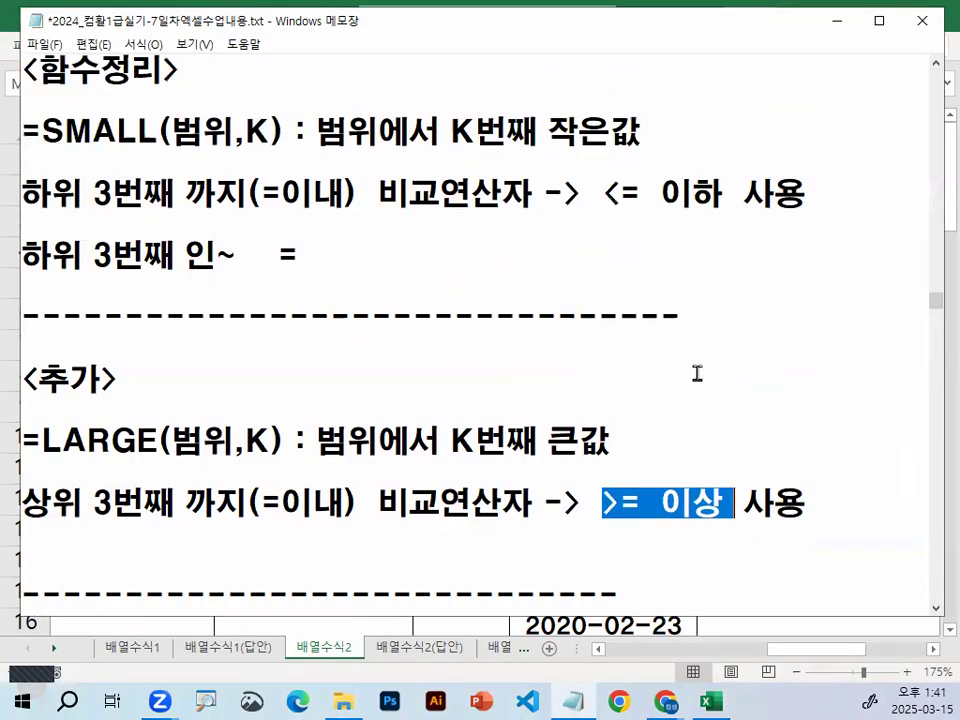
- Underline SMALL, circle 까지(=이내) and <= in the 하위 3번째 line, check the <= operator, and clear the marks
{"action": "left_click_drag", "start_coordinate": [40, 150], "coordinate": [142, 150]}
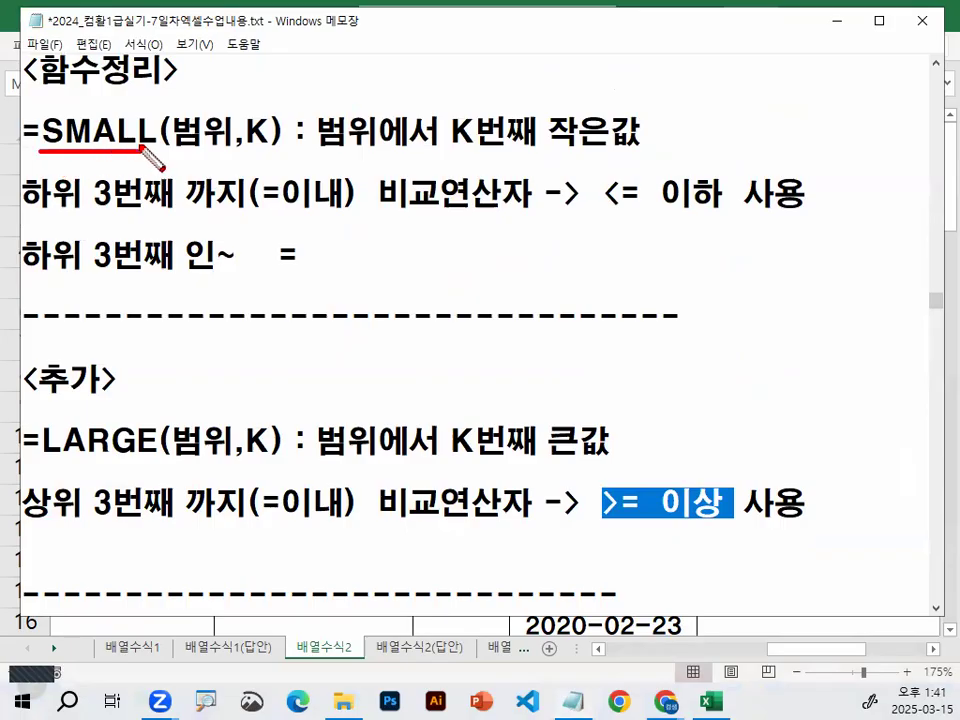
{"action": "mouse_move", "coordinate": [341, 210]}
{"action": "left_mouse_down"}
{"action": "mouse_move", "coordinate": [215, 212]}
{"action": "mouse_move", "coordinate": [178, 175]}
{"action": "mouse_move", "coordinate": [350, 180]}
{"action": "mouse_move", "coordinate": [352, 205]}
{"action": "left_mouse_up"}
{"action": "mouse_move", "coordinate": [640, 213]}
{"action": "left_mouse_down"}
{"action": "mouse_move", "coordinate": [600, 190]}
{"action": "mouse_move", "coordinate": [650, 208]}
{"action": "left_mouse_up"}
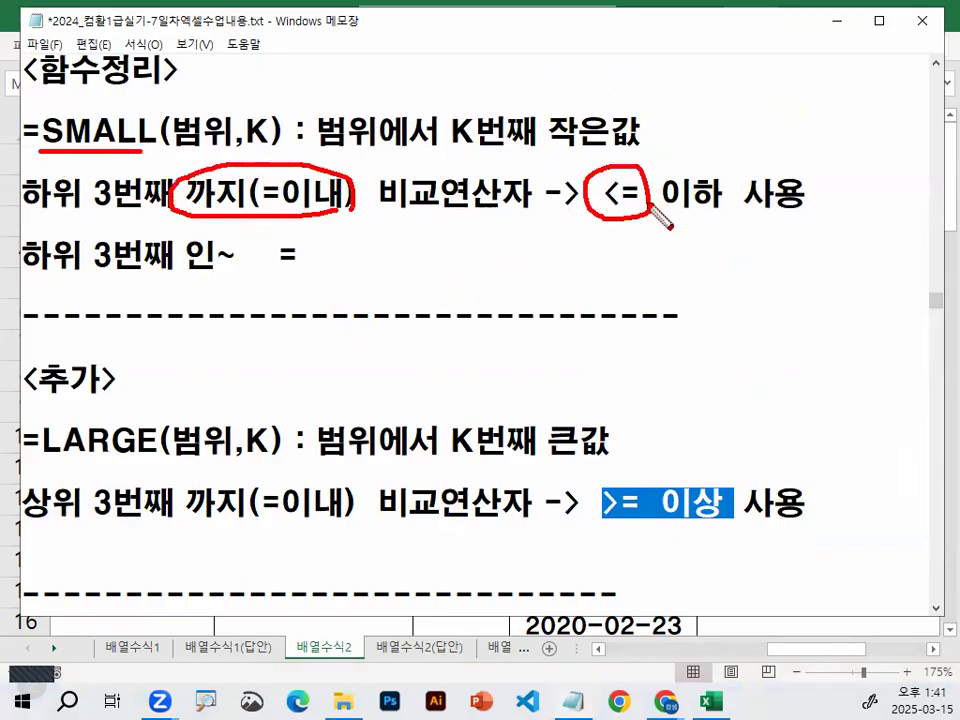
{"action": "mouse_move", "coordinate": [664, 156]}
{"action": "left_mouse_down"}
{"action": "mouse_move", "coordinate": [668, 184]}
{"action": "mouse_move", "coordinate": [707, 139]}
{"action": "left_mouse_up"}
{"action": "key", "text": "Escape"}
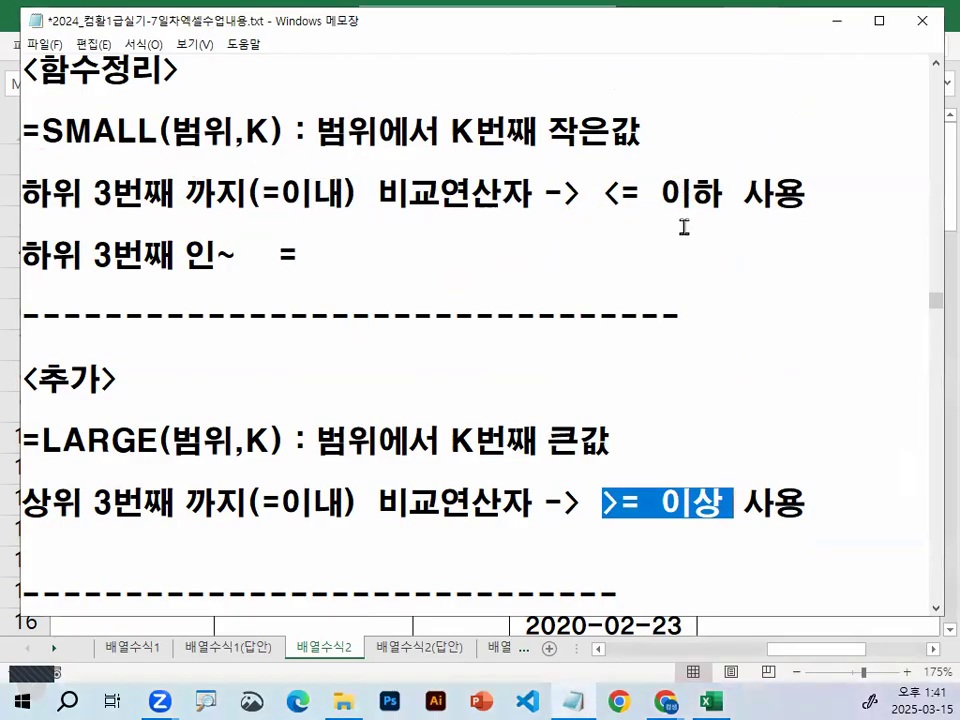
- Circle and check the >= 이상 operator in the 상위 3번째 line, and clear the marks
{"action": "scroll", "coordinate": [594, 418], "scroll_direction": "down", "scroll_amount": 1}
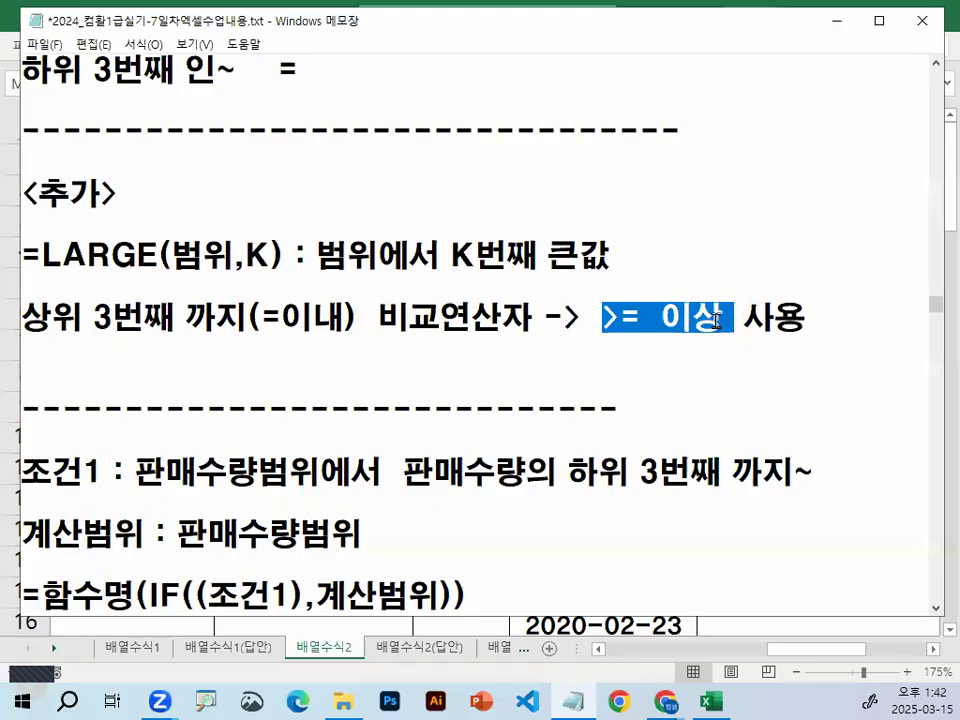
{"action": "mouse_move", "coordinate": [729, 328]}
{"action": "left_mouse_down"}
{"action": "mouse_move", "coordinate": [600, 312]}
{"action": "mouse_move", "coordinate": [625, 268]}
{"action": "mouse_move", "coordinate": [697, 232]}
{"action": "left_mouse_up"}
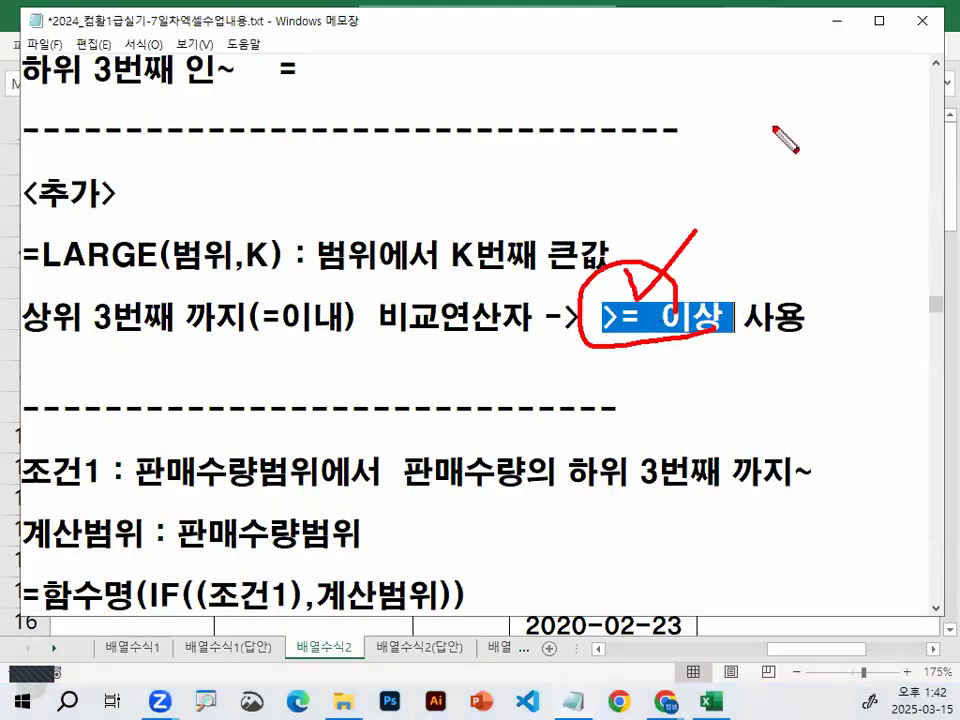
{"action": "key", "text": "Escape"}
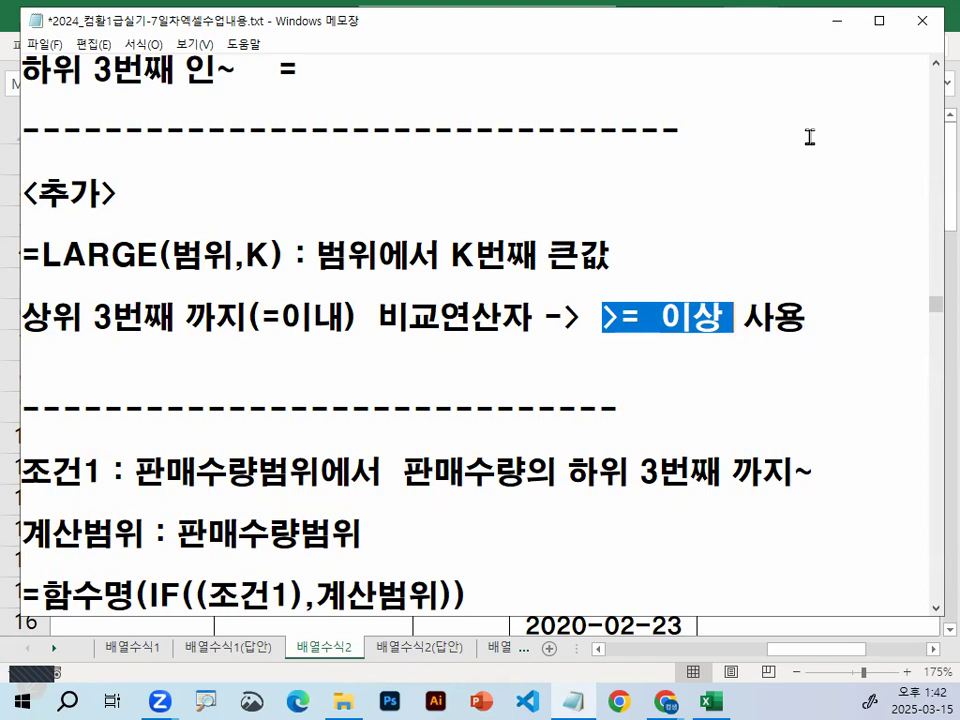
- Switch to the Excel sheet 배열수식2, select the 판매수량 values H12:H21 of [표3], and circle them
{"action": "key", "text": "alt+Tab"}
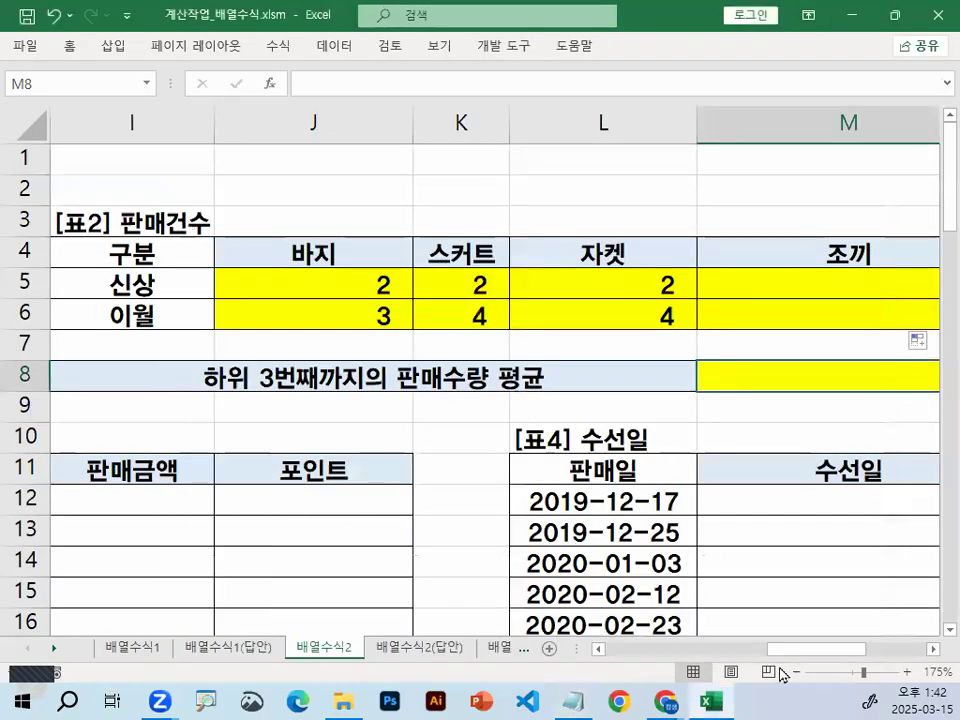
{"action": "scroll", "coordinate": [745, 664], "scroll_direction": "left", "scroll_amount": 2}
{"action": "scroll", "coordinate": [692, 628], "scroll_direction": "down", "scroll_amount": 2}
{"action": "left_click_drag", "start_coordinate": [600, 316], "coordinate": [580, 578]}
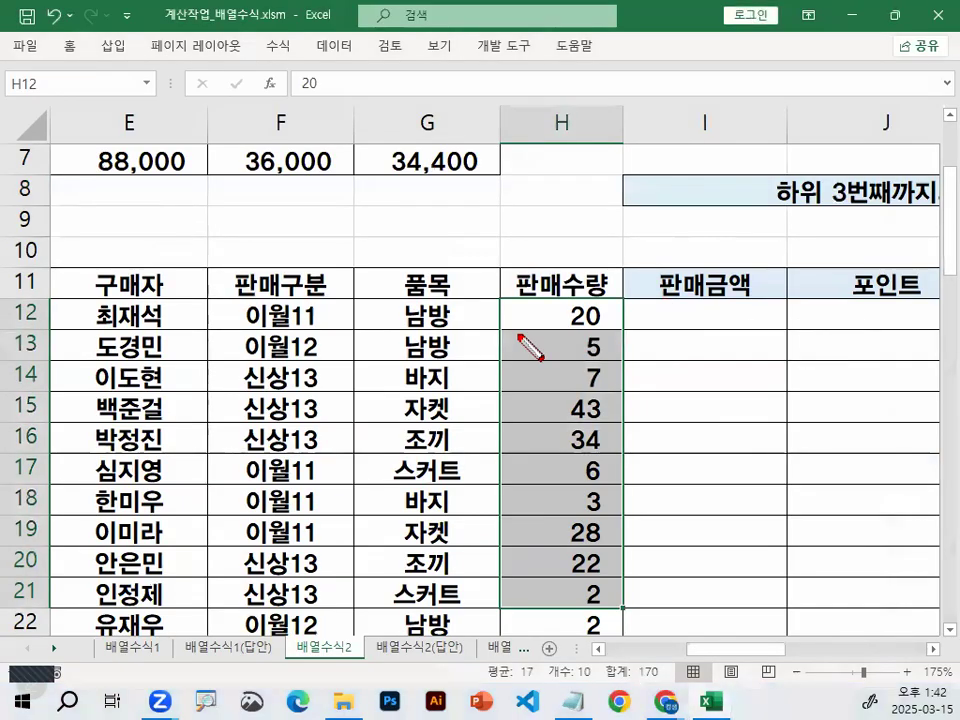
{"action": "mouse_move", "coordinate": [590, 625]}
{"action": "left_mouse_down"}
{"action": "mouse_move", "coordinate": [477, 413]}
{"action": "mouse_move", "coordinate": [660, 433]}
{"action": "mouse_move", "coordinate": [606, 632]}
{"action": "left_mouse_up"}
- Draw a circled <= sign with a shaded circle beside the 판매수량 column, and add check marks along its values
{"action": "mouse_move", "coordinate": [879, 448]}
{"action": "left_mouse_down"}
{"action": "mouse_move", "coordinate": [815, 405]}
{"action": "mouse_move", "coordinate": [909, 379]}
{"action": "mouse_move", "coordinate": [900, 459]}
{"action": "mouse_move", "coordinate": [857, 356]}
{"action": "mouse_move", "coordinate": [884, 369]}
{"action": "mouse_move", "coordinate": [883, 429]}
{"action": "mouse_move", "coordinate": [909, 454]}
{"action": "mouse_move", "coordinate": [930, 448]}
{"action": "mouse_move", "coordinate": [872, 364]}
{"action": "mouse_move", "coordinate": [926, 437]}
{"action": "left_mouse_up"}
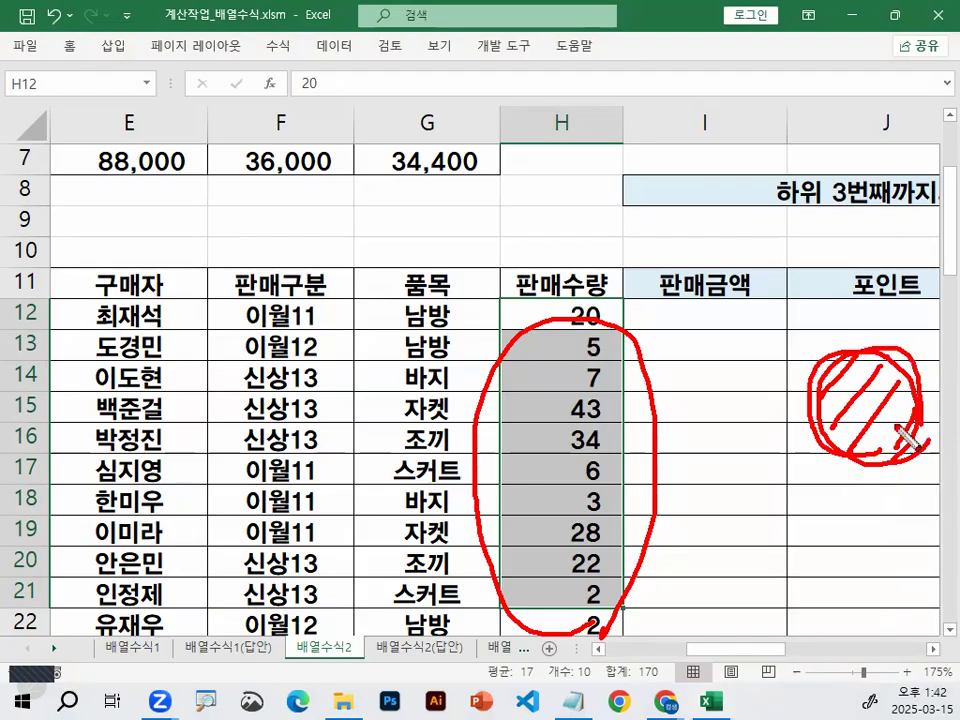
{"action": "mouse_move", "coordinate": [484, 309]}
{"action": "left_mouse_down"}
{"action": "mouse_move", "coordinate": [496, 318]}
{"action": "mouse_move", "coordinate": [533, 246]}
{"action": "left_mouse_up"}
{"action": "mouse_move", "coordinate": [474, 356]}
{"action": "left_mouse_down"}
{"action": "mouse_move", "coordinate": [477, 366]}
{"action": "mouse_move", "coordinate": [537, 308]}
{"action": "left_mouse_up"}
{"action": "mouse_move", "coordinate": [480, 433]}
{"action": "left_mouse_down"}
{"action": "mouse_move", "coordinate": [486, 450]}
{"action": "mouse_move", "coordinate": [540, 400]}
{"action": "left_mouse_up"}
{"action": "mouse_move", "coordinate": [475, 553]}
{"action": "left_mouse_down"}
{"action": "mouse_move", "coordinate": [481, 570]}
{"action": "mouse_move", "coordinate": [548, 468]}
{"action": "left_mouse_up"}
{"action": "mouse_move", "coordinate": [758, 403]}
{"action": "left_mouse_down"}
{"action": "mouse_move", "coordinate": [795, 402]}
{"action": "mouse_move", "coordinate": [798, 421]}
{"action": "left_mouse_up"}
{"action": "left_click_drag", "start_coordinate": [765, 365], "coordinate": [750, 445]}
{"action": "mouse_move", "coordinate": [924, 470]}
{"action": "left_mouse_down"}
{"action": "mouse_move", "coordinate": [806, 521]}
{"action": "mouse_move", "coordinate": [868, 304]}
{"action": "mouse_move", "coordinate": [928, 452]}
{"action": "left_mouse_up"}
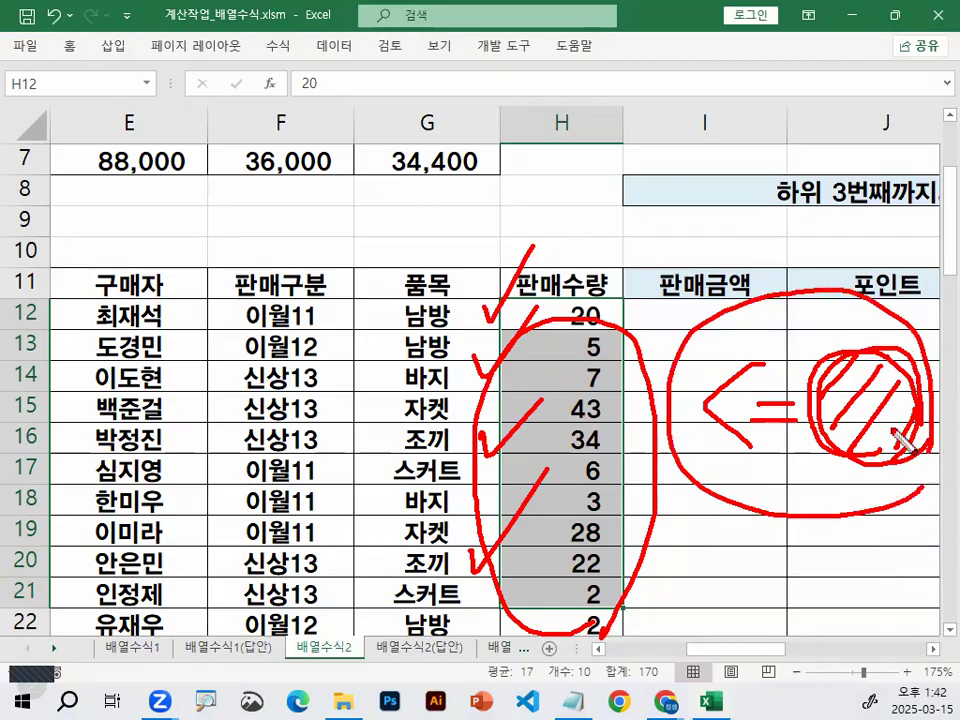
- Add more check marks along the 판매수량 values, loop the column together with the <= sign, and clear the marks
{"action": "left_click_drag", "start_coordinate": [501, 363], "coordinate": [541, 335]}
{"action": "left_click_drag", "start_coordinate": [518, 433], "coordinate": [554, 416]}
{"action": "left_click_drag", "start_coordinate": [518, 543], "coordinate": [548, 528]}
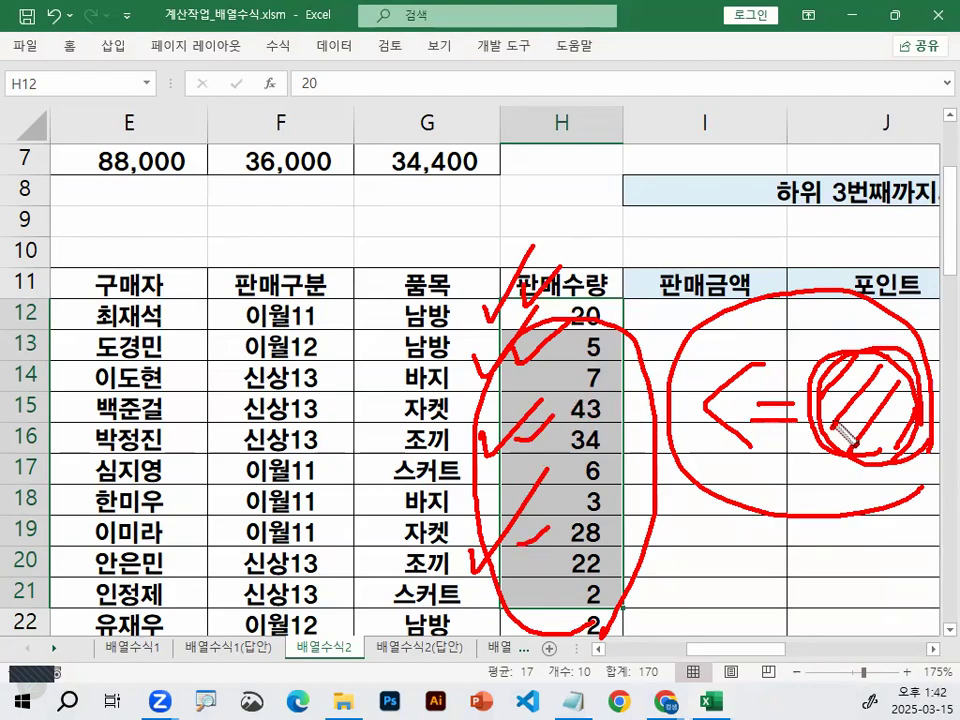
{"action": "left_click_drag", "start_coordinate": [628, 553], "coordinate": [836, 478]}
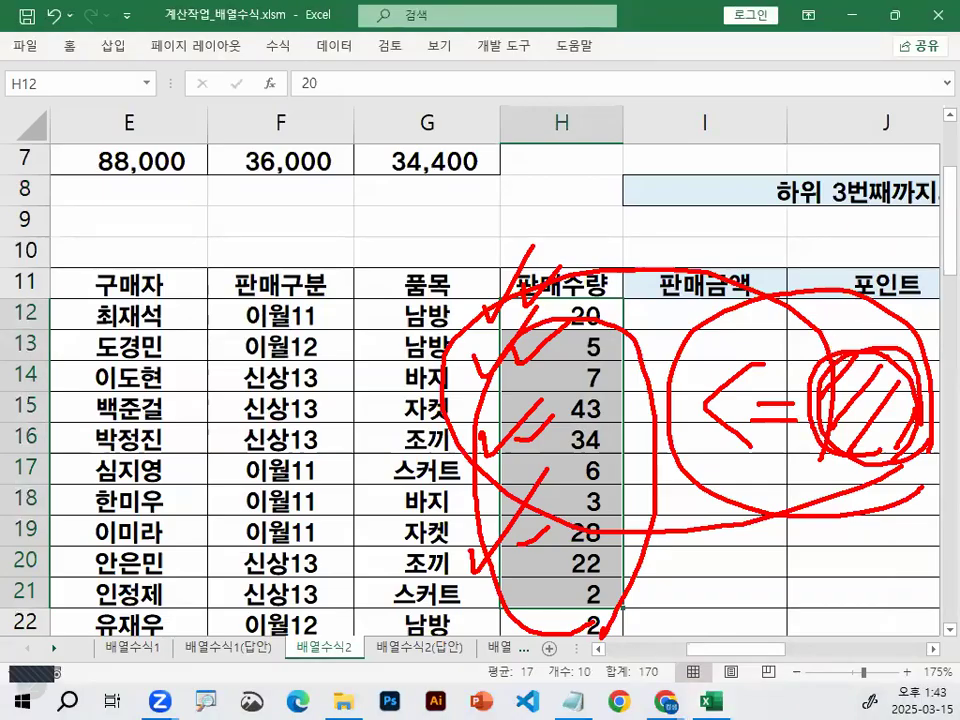
{"action": "key", "text": "Escape"}
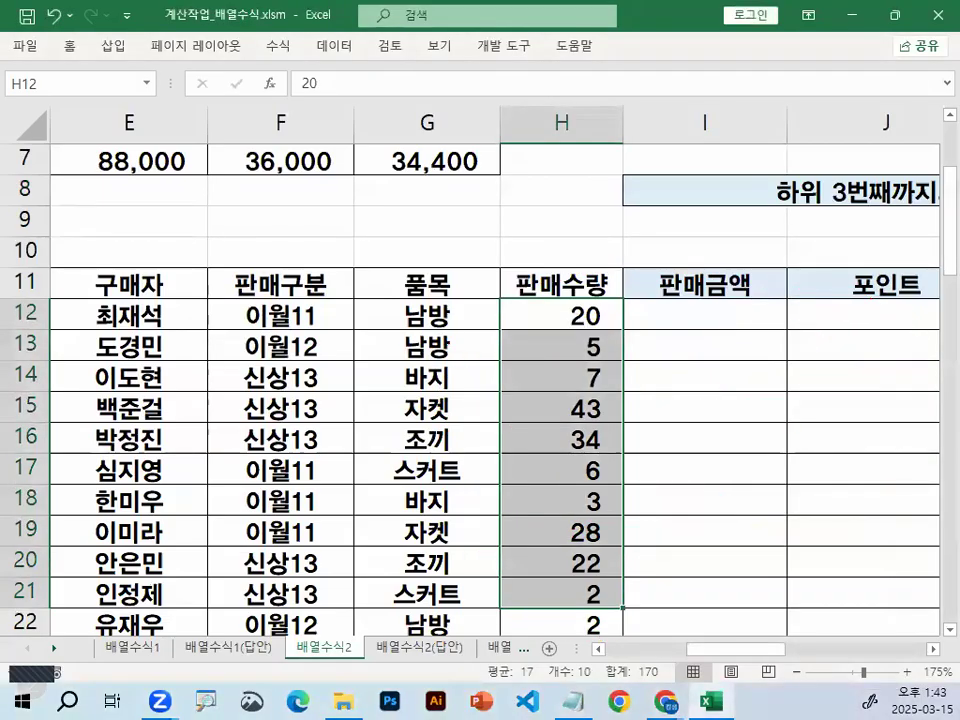
- Switch to the Notepad notes and highlight 범위 in the SMALL syntax and 판매수량범위 in the 조건1 line
{"action": "key", "text": "alt+Tab"}
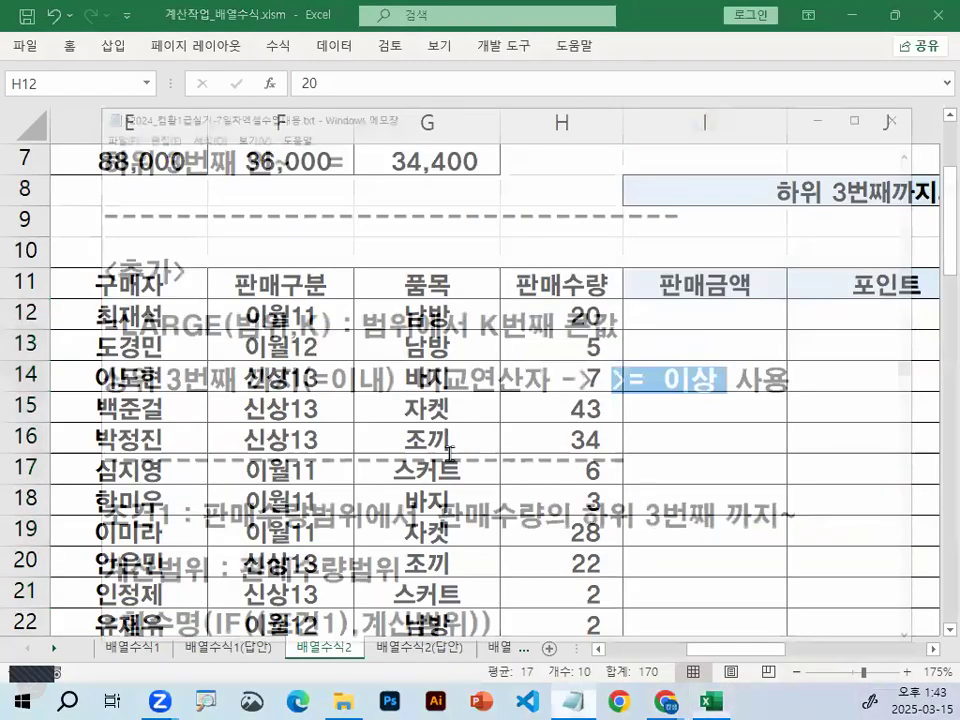
{"action": "scroll", "coordinate": [185, 236], "scroll_direction": "up", "scroll_amount": 1}
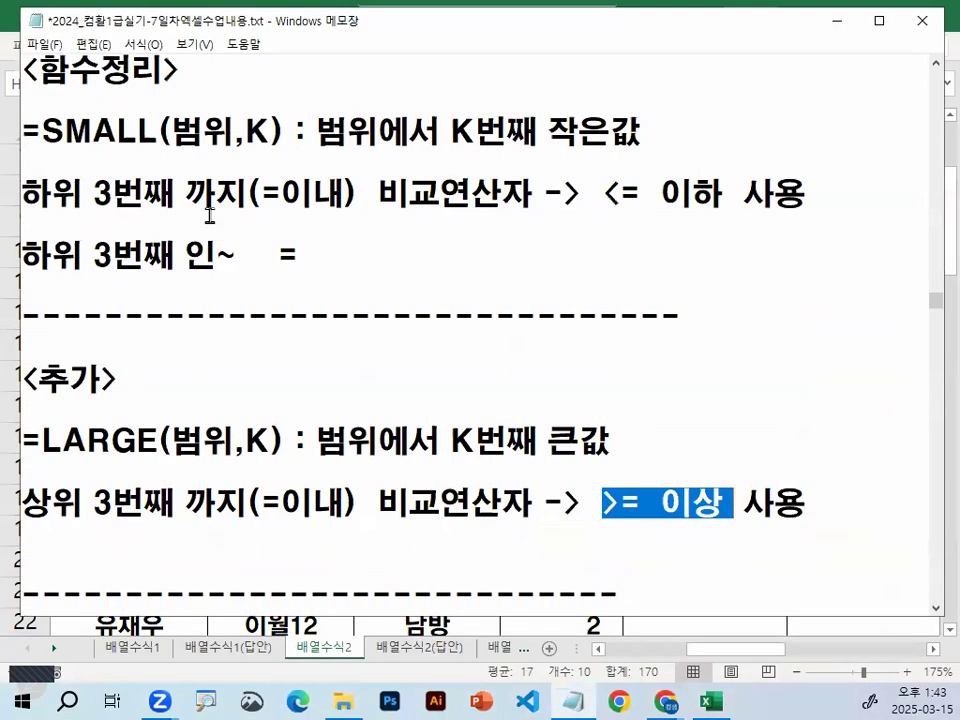
{"action": "left_click_drag", "start_coordinate": [43, 131], "coordinate": [230, 131]}
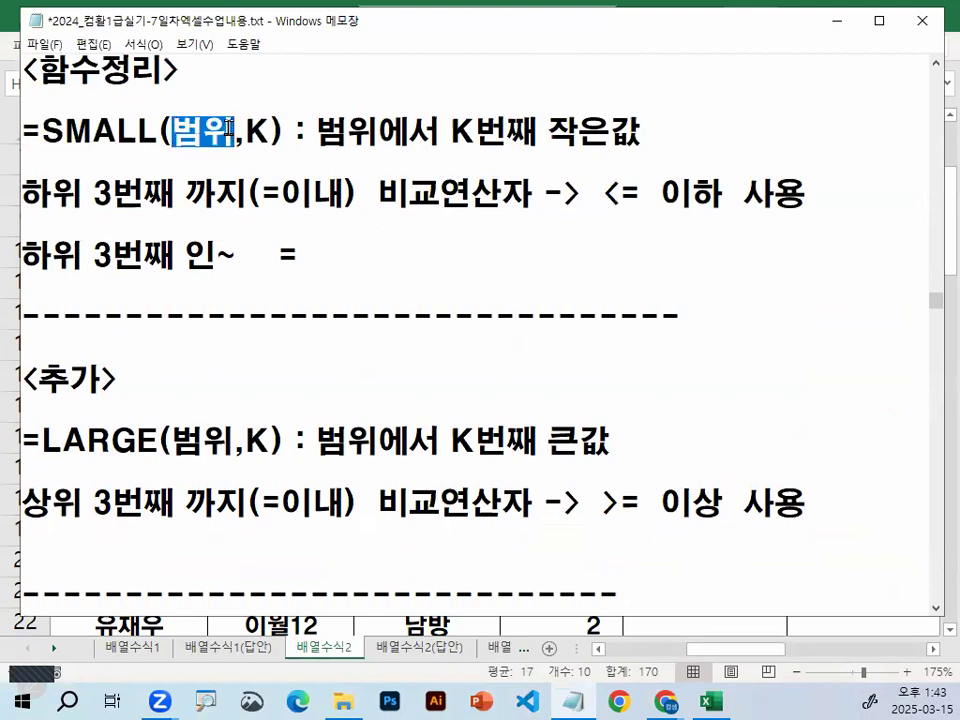
{"action": "scroll", "coordinate": [232, 147], "scroll_direction": "down", "scroll_amount": 2}
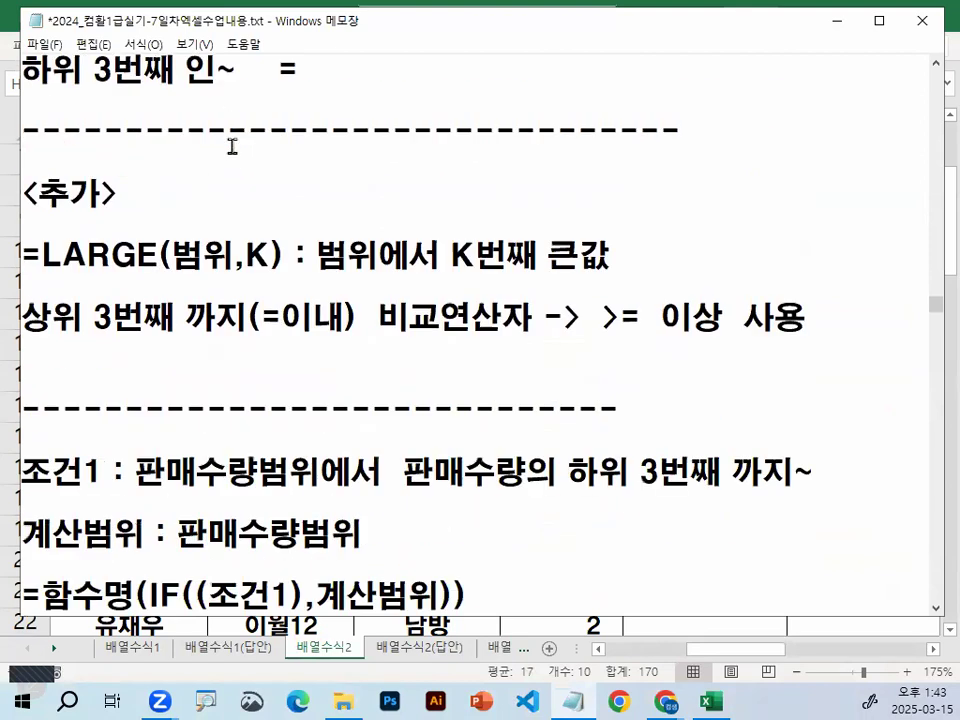
{"action": "left_click_drag", "start_coordinate": [136, 380], "coordinate": [288, 380]}
{"action": "scroll", "coordinate": [277, 383], "scroll_direction": "down", "scroll_amount": 1}
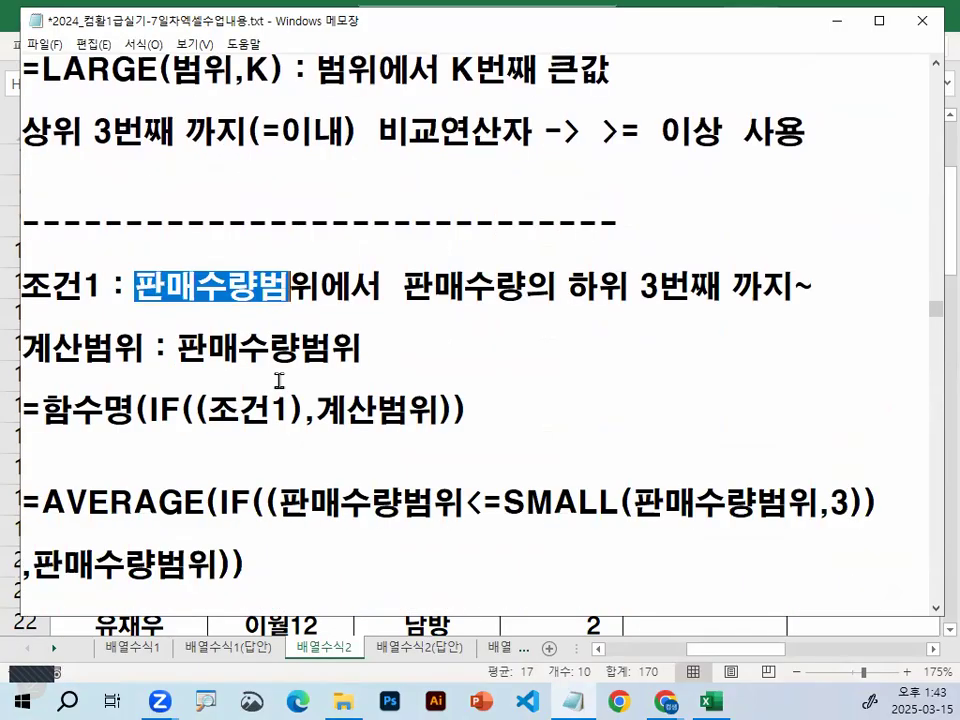
- Insert blank lines between the =함수명(IF((조건1),계산범위)) line and the =AVERAGE formula
{"action": "left_click", "coordinate": [160, 460]}
{"action": "key", "text": "Return"}
{"action": "key", "text": "Return"}
{"action": "key", "text": "Return"}
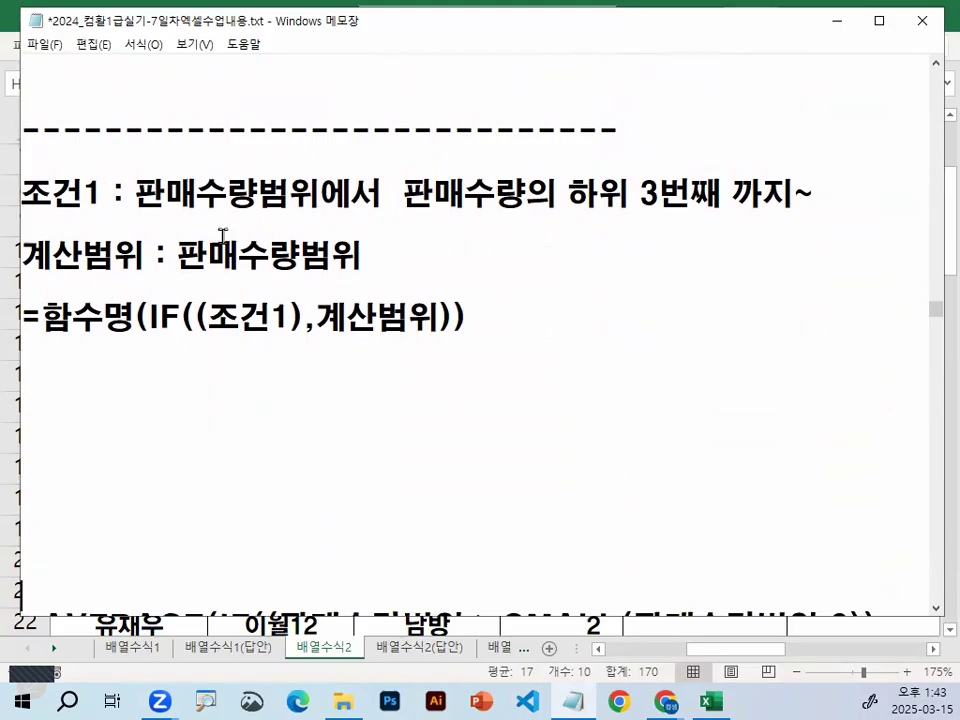
- Underline the 조건1 text, mark 함수명, IF, the parentheses and 계산범위 in the formula template, and clear the marks
{"action": "left_click_drag", "start_coordinate": [157, 219], "coordinate": [861, 219]}
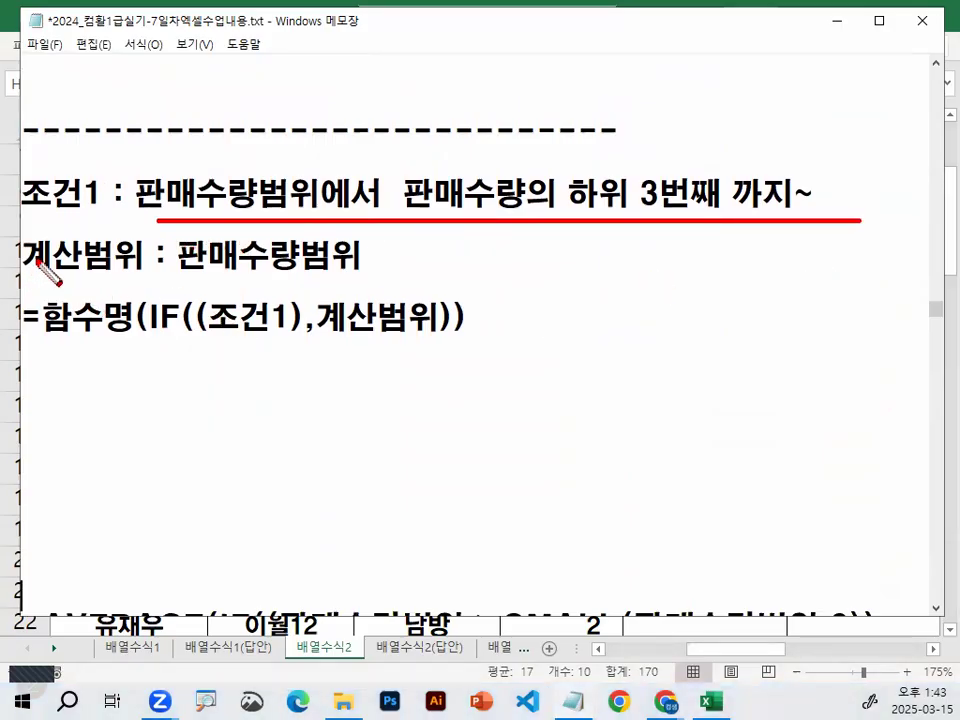
{"action": "left_click_drag", "start_coordinate": [44, 333], "coordinate": [122, 334]}
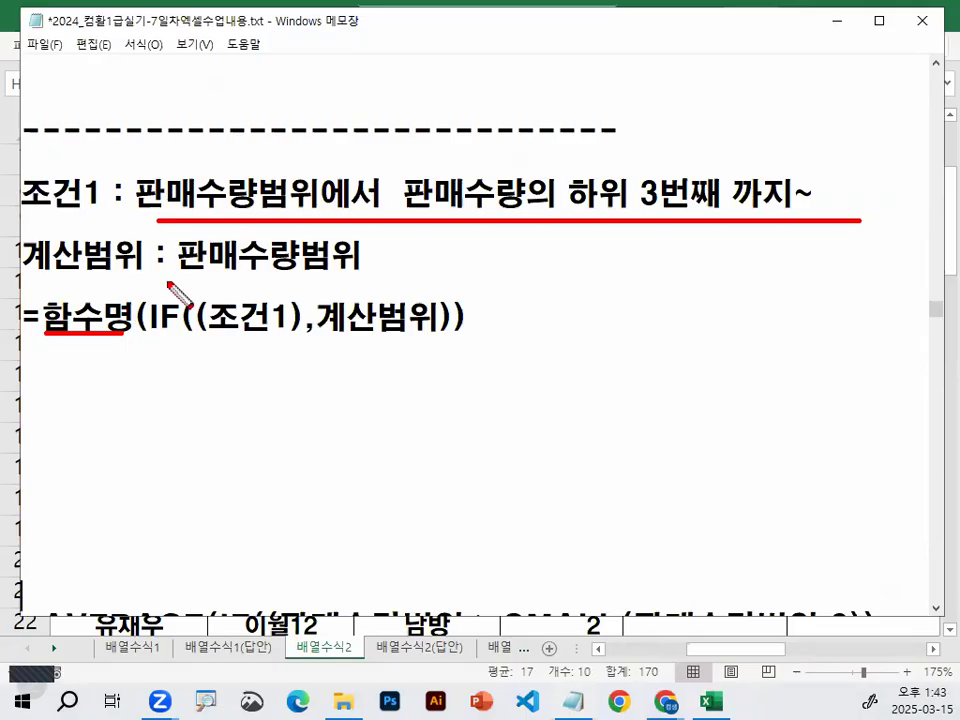
{"action": "mouse_move", "coordinate": [124, 304]}
{"action": "left_mouse_down"}
{"action": "mouse_move", "coordinate": [40, 310]}
{"action": "mouse_move", "coordinate": [110, 300]}
{"action": "mouse_move", "coordinate": [160, 337]}
{"action": "mouse_move", "coordinate": [185, 336]}
{"action": "mouse_move", "coordinate": [205, 318]}
{"action": "mouse_move", "coordinate": [198, 338]}
{"action": "left_mouse_up"}
{"action": "mouse_move", "coordinate": [484, 336]}
{"action": "left_mouse_down"}
{"action": "mouse_move", "coordinate": [446, 296]}
{"action": "mouse_move", "coordinate": [482, 318]}
{"action": "left_mouse_up"}
{"action": "left_click_drag", "start_coordinate": [234, 200], "coordinate": [180, 282]}
{"action": "left_click_drag", "start_coordinate": [177, 255], "coordinate": [202, 267]}
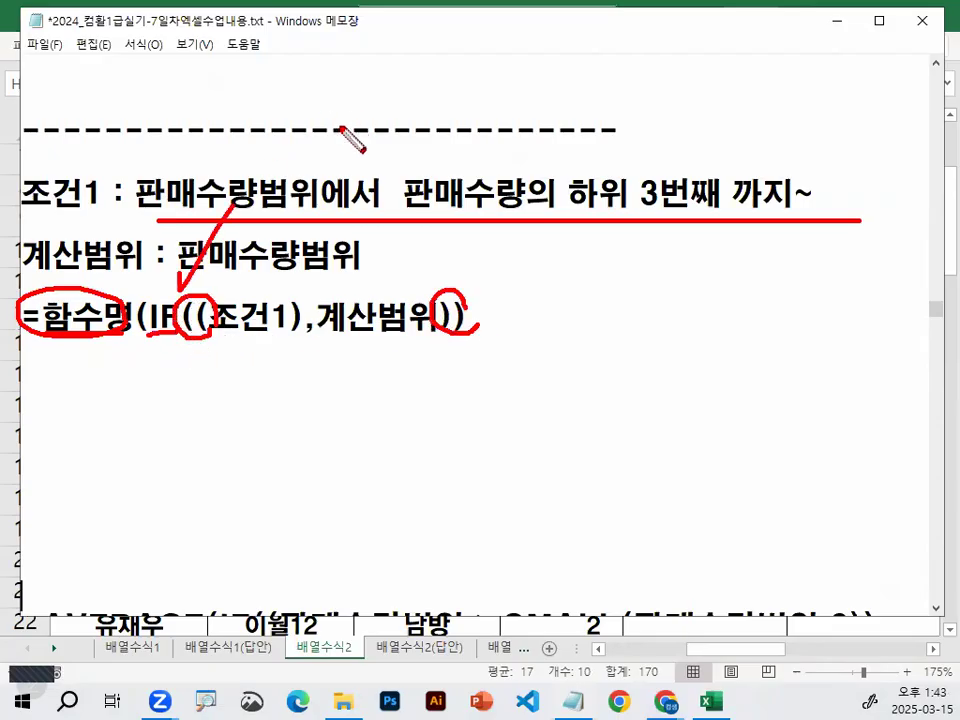
{"action": "left_click_drag", "start_coordinate": [305, 340], "coordinate": [420, 338]}
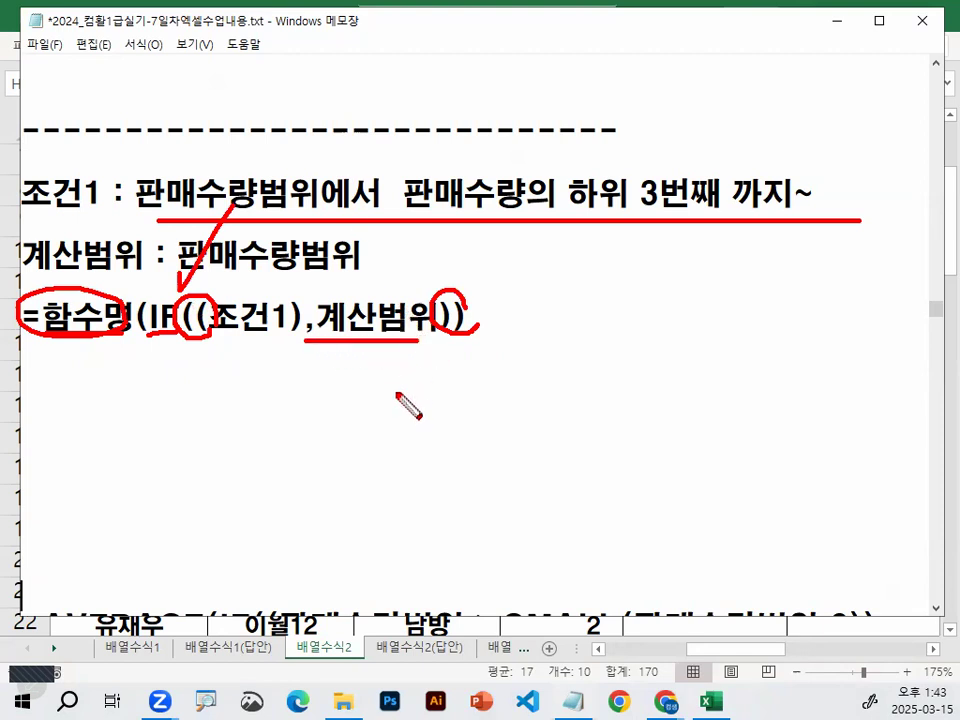
{"action": "left_click_drag", "start_coordinate": [520, 268], "coordinate": [562, 247]}
{"action": "key", "text": "Escape"}
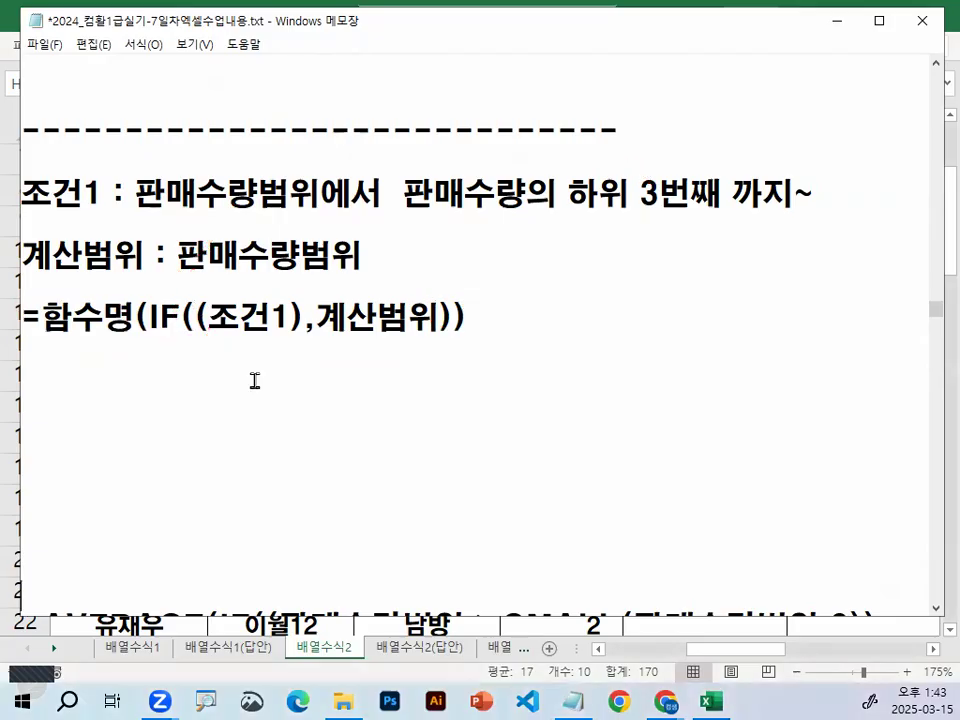
- Highlight and underline 판매수량범위 in 조건1, circle 조건1 and the 계산범위 value 판매수량범위, and clear the marks
{"action": "left_click_drag", "start_coordinate": [137, 190], "coordinate": [289, 190]}
{"action": "mouse_move", "coordinate": [258, 292]}
{"action": "left_mouse_down"}
{"action": "mouse_move", "coordinate": [222, 340]}
{"action": "mouse_move", "coordinate": [286, 314]}
{"action": "mouse_move", "coordinate": [290, 335]}
{"action": "left_mouse_up"}
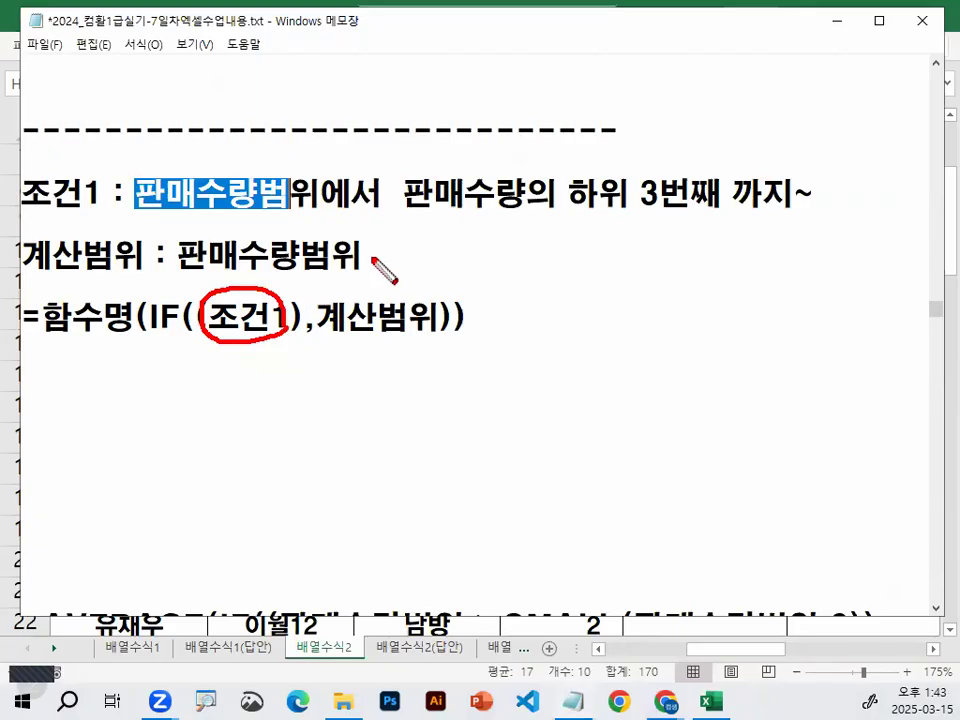
{"action": "mouse_move", "coordinate": [373, 259]}
{"action": "left_mouse_down"}
{"action": "mouse_move", "coordinate": [285, 240]}
{"action": "mouse_move", "coordinate": [330, 262]}
{"action": "left_mouse_up"}
{"action": "mouse_move", "coordinate": [280, 335]}
{"action": "left_mouse_down"}
{"action": "mouse_move", "coordinate": [291, 324]}
{"action": "mouse_move", "coordinate": [266, 316]}
{"action": "left_mouse_up"}
{"action": "left_click_drag", "start_coordinate": [148, 207], "coordinate": [287, 212]}
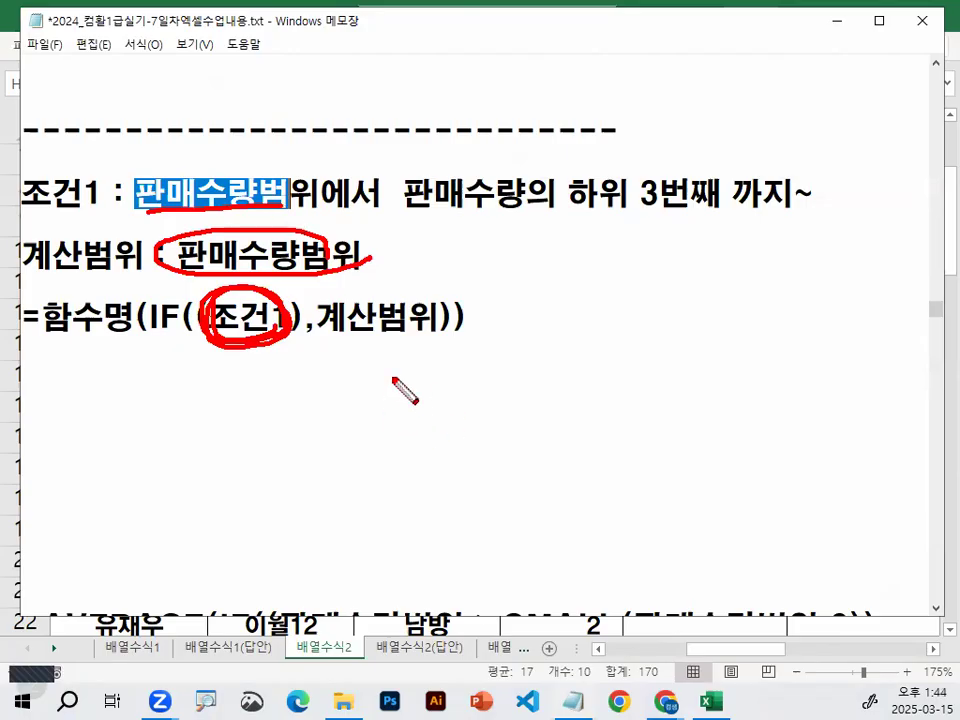
{"action": "left_click_drag", "start_coordinate": [450, 340], "coordinate": [475, 352]}
{"action": "left_click_drag", "start_coordinate": [540, 385], "coordinate": [600, 378]}
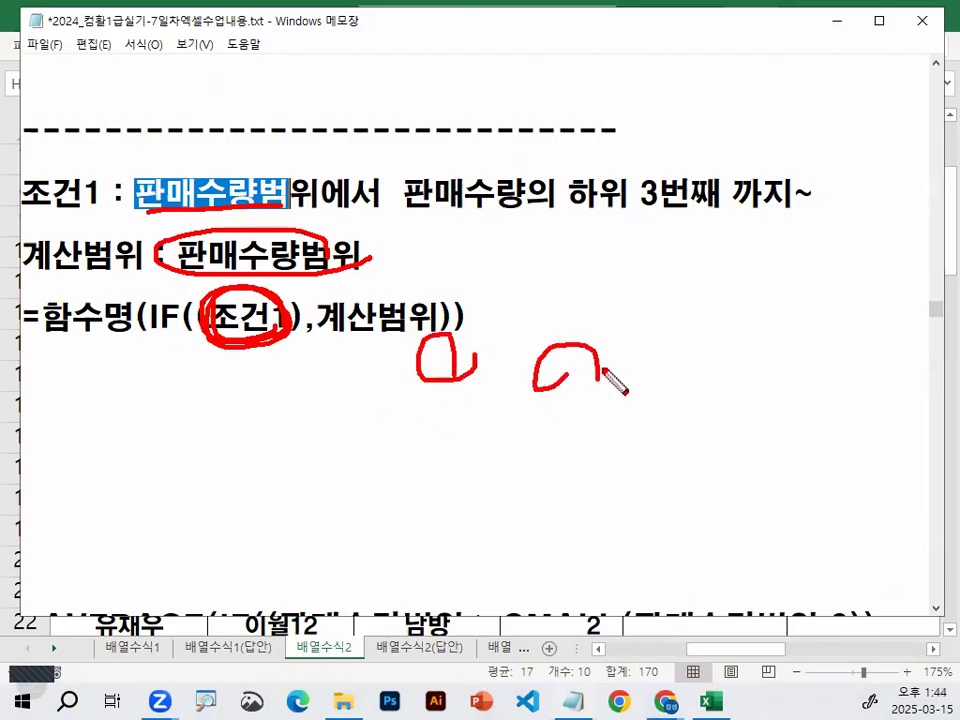
{"action": "key", "text": "Escape"}
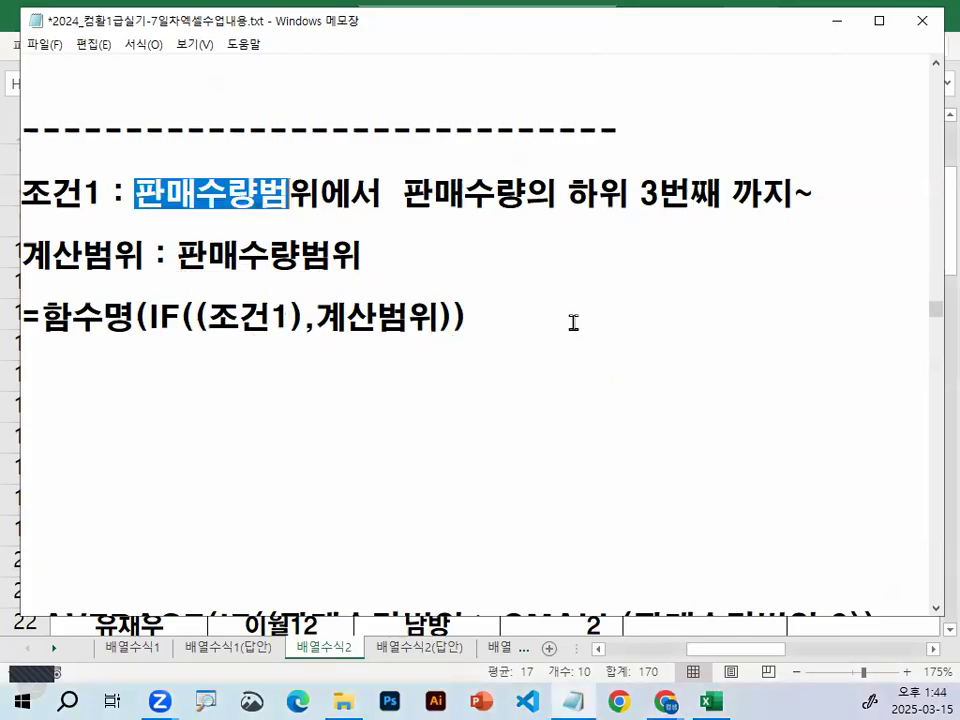
- Remove the extra blank lines above the =AVERAGE(IF((판매수량범위<=SMALL formula and insert blank lines below it
{"action": "left_click", "coordinate": [128, 326]}
{"action": "key", "text": "Delete"}
{"action": "key", "text": "Delete"}
{"action": "key", "text": "Delete"}
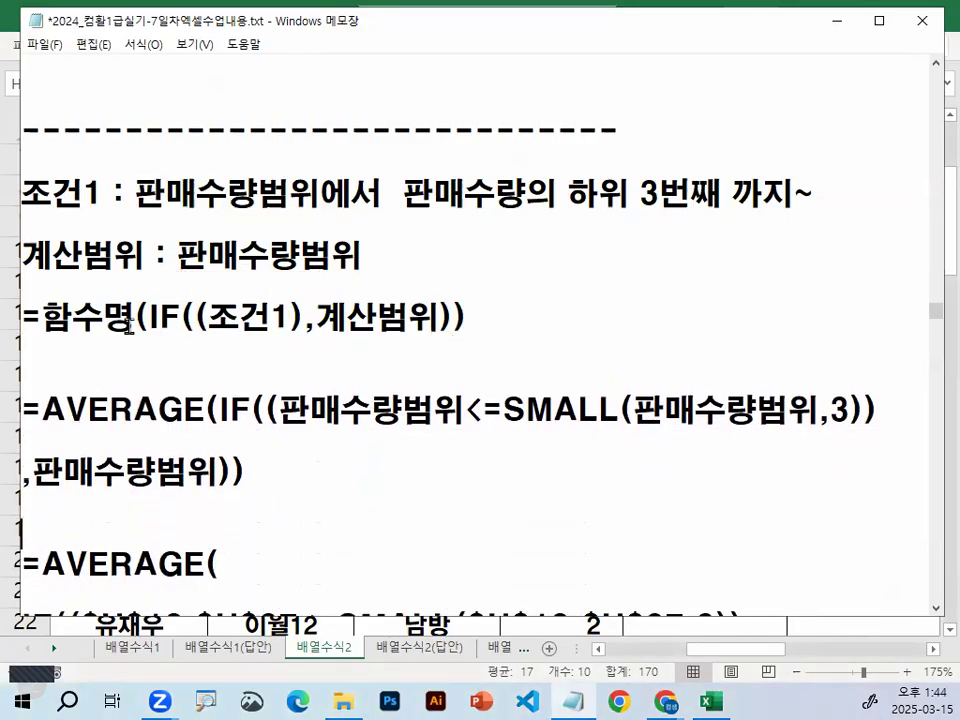
{"action": "key", "text": "Return"}
{"action": "key", "text": "Return"}
{"action": "key", "text": "Return"}
{"action": "scroll", "coordinate": [128, 326], "scroll_direction": "down", "scroll_amount": 1}
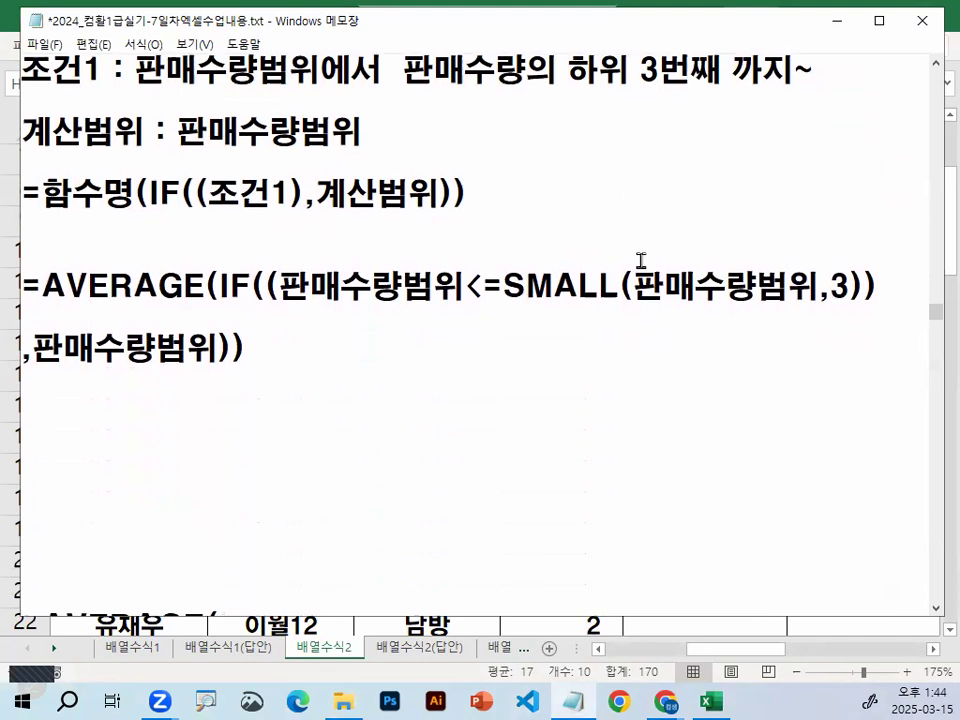
- Underline the first 판매수량범위 in the AVERAGE formula, draw a $ sign and a box below it, and clear the marks
{"action": "left_click_drag", "start_coordinate": [286, 300], "coordinate": [460, 302]}
{"action": "mouse_move", "coordinate": [402, 334]}
{"action": "left_mouse_down"}
{"action": "mouse_move", "coordinate": [381, 348]}
{"action": "mouse_move", "coordinate": [379, 381]}
{"action": "mouse_move", "coordinate": [389, 343]}
{"action": "left_mouse_up"}
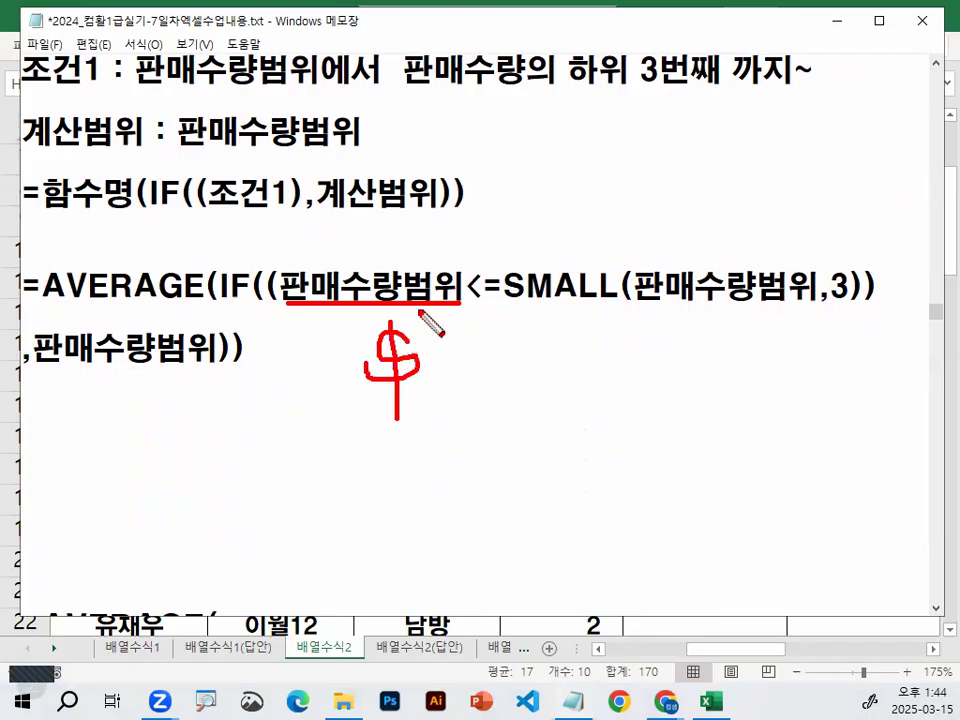
{"action": "mouse_move", "coordinate": [540, 366]}
{"action": "left_mouse_down"}
{"action": "mouse_move", "coordinate": [573, 466]}
{"action": "mouse_move", "coordinate": [541, 369]}
{"action": "mouse_move", "coordinate": [499, 367]}
{"action": "left_mouse_up"}
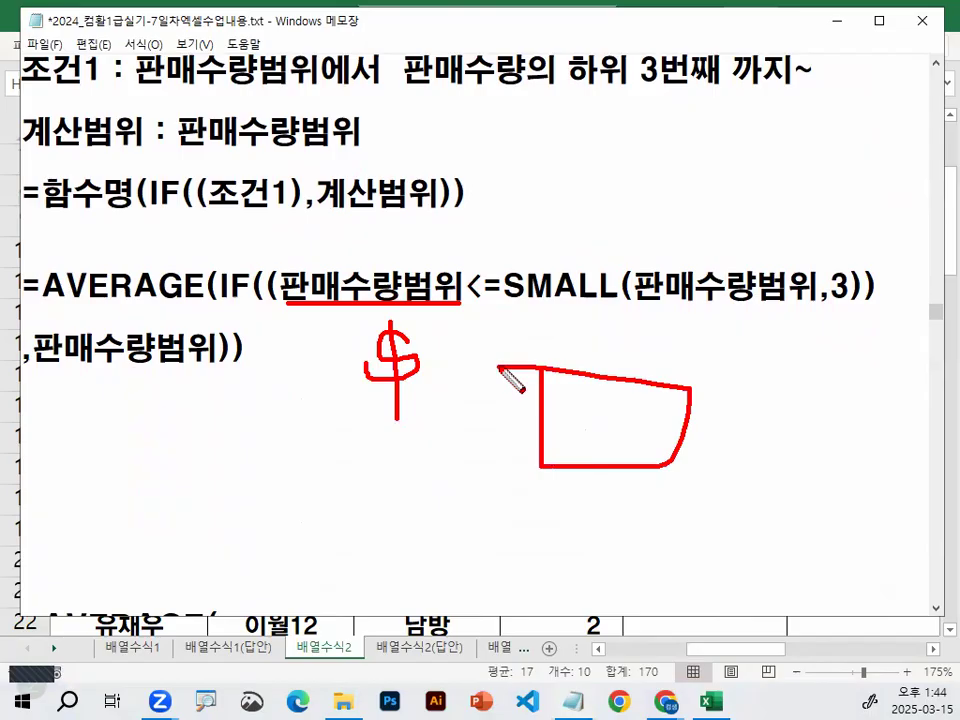
{"action": "key", "text": "Escape"}
- Highlight the <= operator, the first 판매수량범위 and the SMALL argument 3 in the AVERAGE formula
{"action": "left_click_drag", "start_coordinate": [465, 288], "coordinate": [500, 288]}
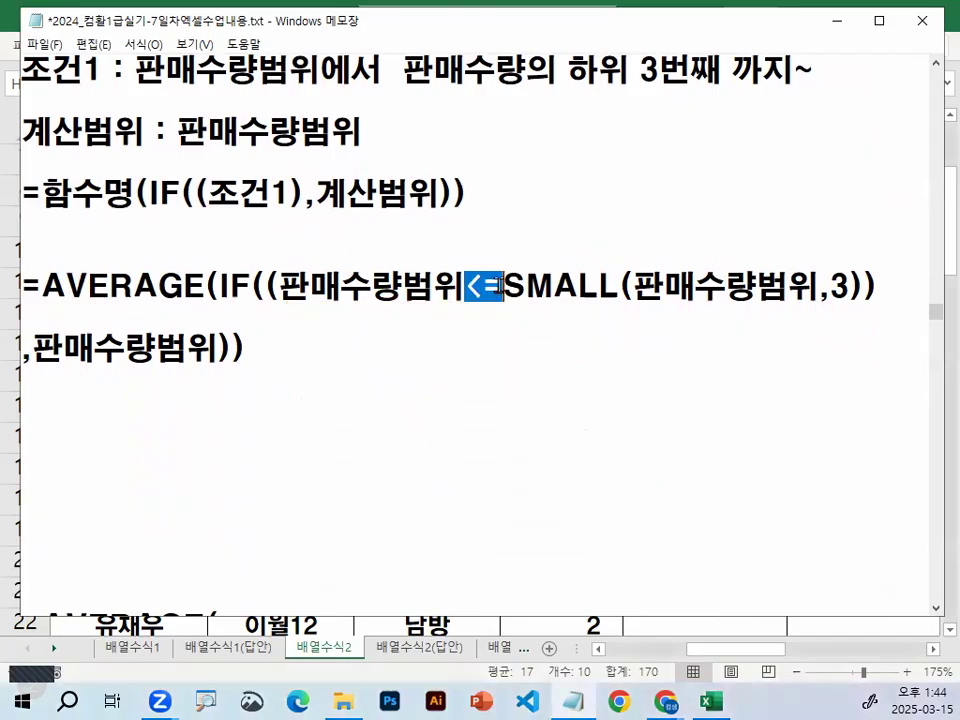
{"action": "left_click_drag", "start_coordinate": [280, 288], "coordinate": [432, 288]}
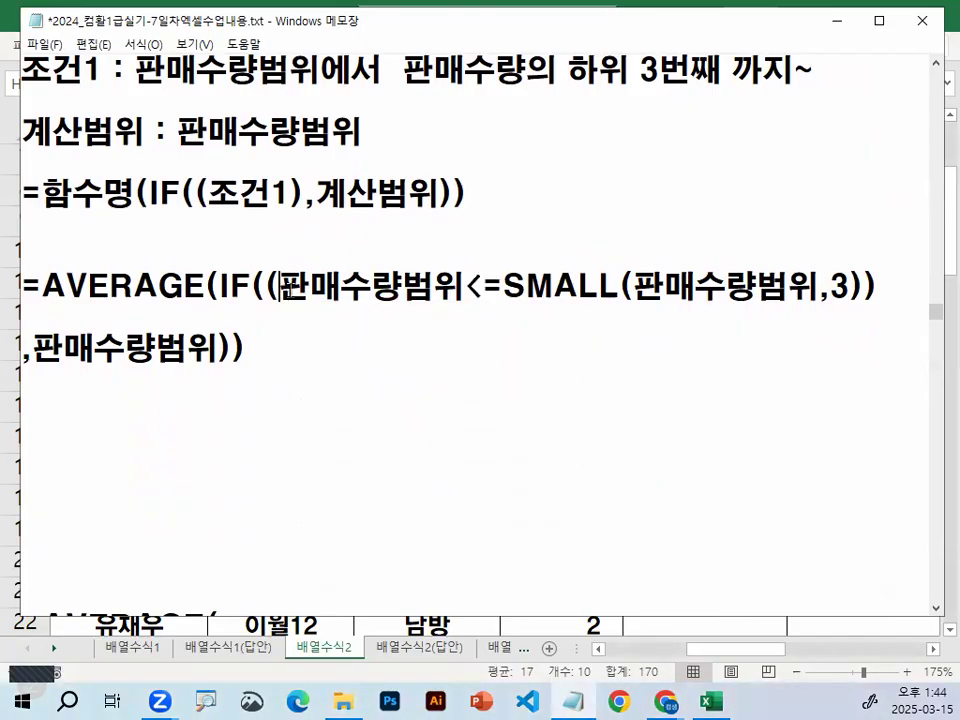
{"action": "left_click_drag", "start_coordinate": [630, 288], "coordinate": [845, 288]}
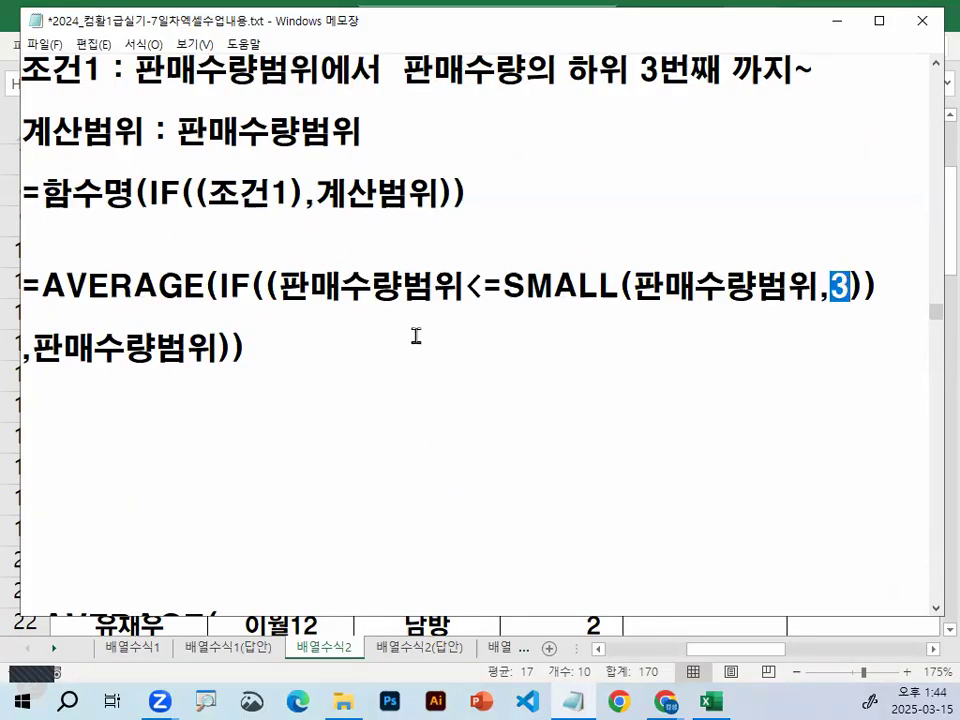
- Circle and check both 판매수량범위 references around <=SMALL in the condition, and clear the marks
{"action": "key", "text": "ctrl+2"}
{"action": "left_click_drag", "start_coordinate": [400, 262], "coordinate": [432, 305]}
{"action": "mouse_move", "coordinate": [808, 289]}
{"action": "left_mouse_down"}
{"action": "mouse_move", "coordinate": [690, 306]}
{"action": "mouse_move", "coordinate": [718, 302]}
{"action": "left_mouse_up"}
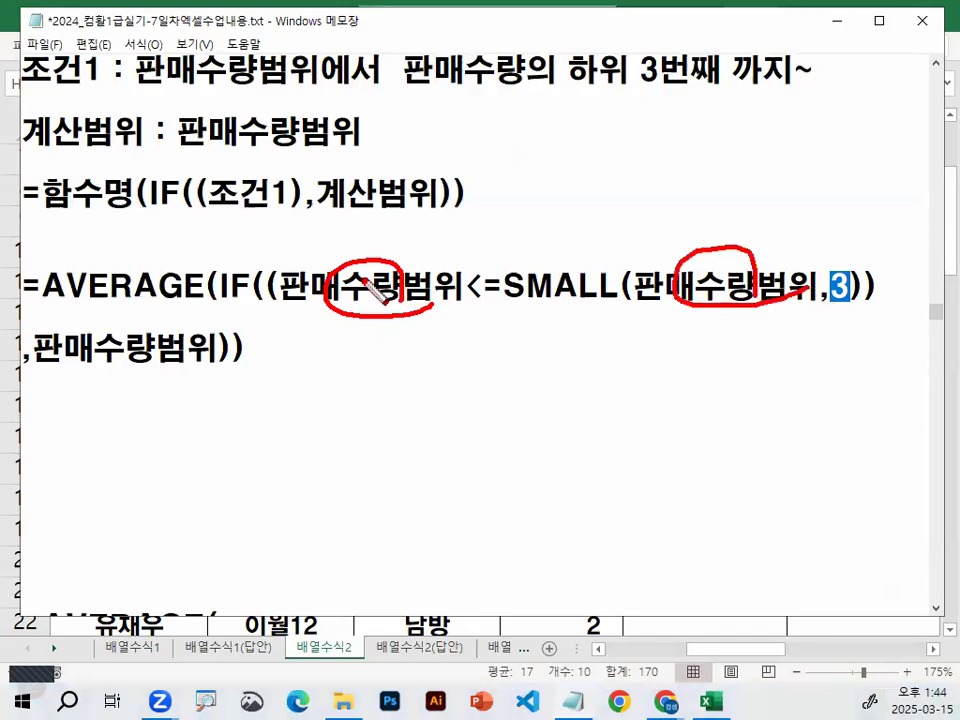
{"action": "left_click_drag", "start_coordinate": [368, 235], "coordinate": [428, 205]}
{"action": "left_click_drag", "start_coordinate": [700, 235], "coordinate": [742, 183]}
{"action": "key", "text": "Escape"}
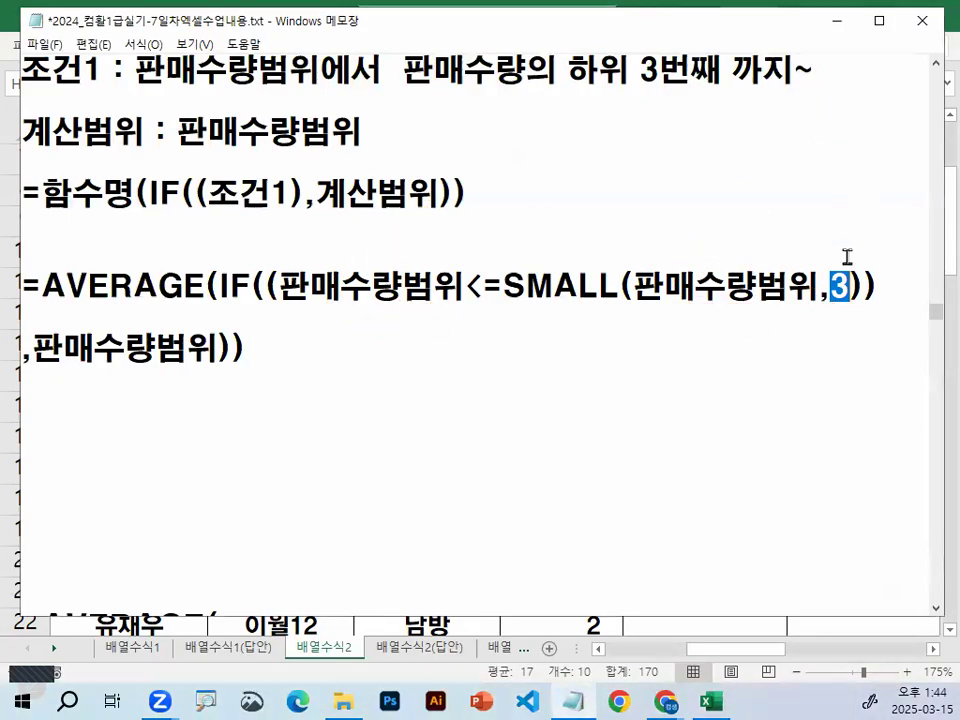
- Zoom in on SMALL(판매수량범위,3)), trace its opening and closing parentheses in red, and clear the marks
{"action": "left_click_drag", "start_coordinate": [862, 288], "coordinate": [851, 290]}
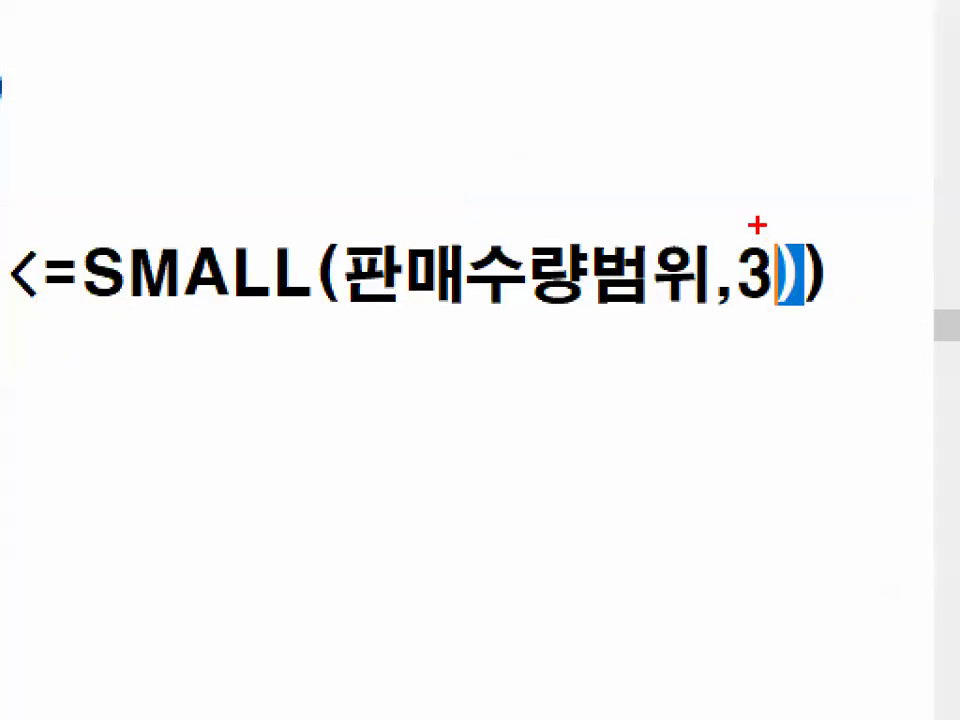
{"action": "left_click_drag", "start_coordinate": [788, 243], "coordinate": [779, 324]}
{"action": "mouse_move", "coordinate": [371, 207]}
{"action": "left_mouse_down"}
{"action": "mouse_move", "coordinate": [327, 236]}
{"action": "mouse_move", "coordinate": [346, 357]}
{"action": "left_mouse_up"}
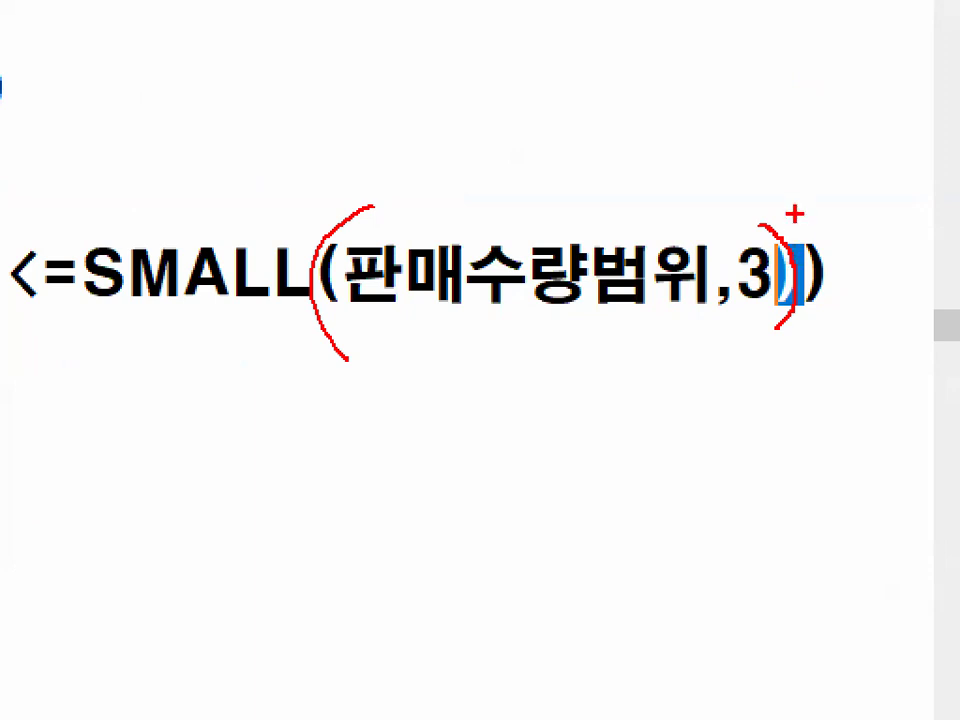
{"action": "left_click_drag", "start_coordinate": [795, 215], "coordinate": [800, 363]}
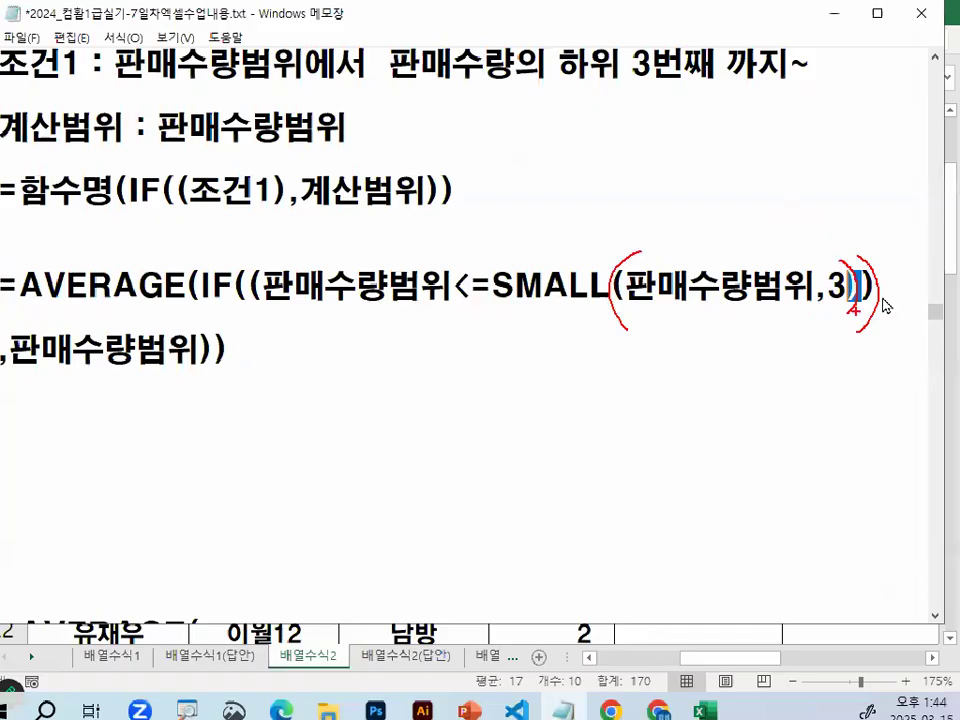
{"action": "key", "text": "Escape"}
{"action": "mouse_move", "coordinate": [870, 298]}
{"action": "left_mouse_down"}
{"action": "mouse_move", "coordinate": [886, 291]}
{"action": "mouse_move", "coordinate": [853, 300]}
{"action": "left_mouse_up"}
{"action": "key", "text": "Escape"}
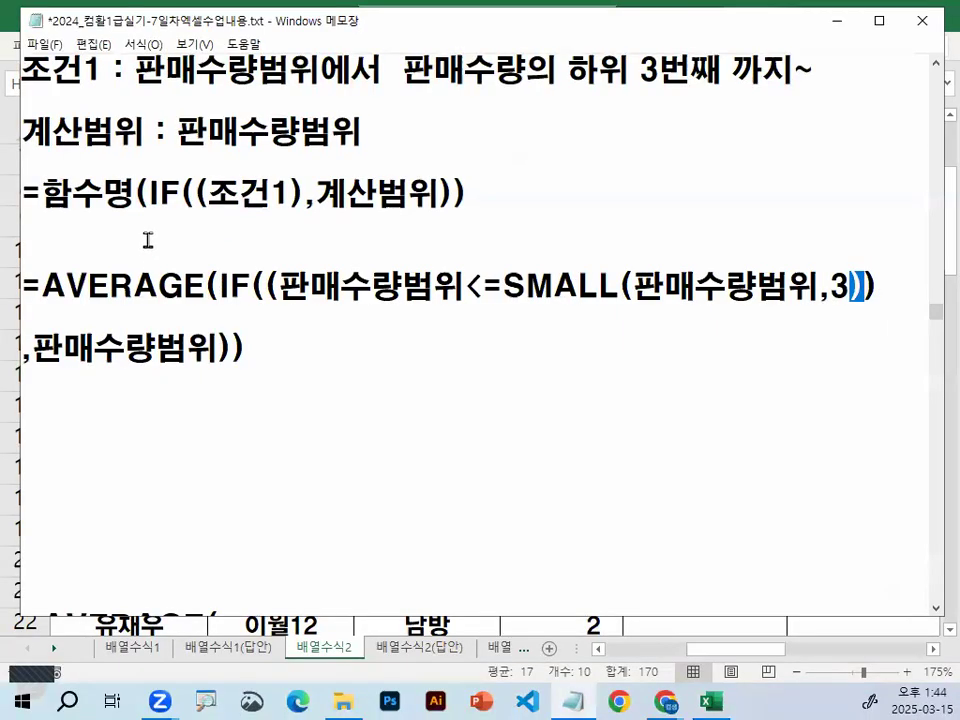
- Highlight 계산범위 in the template line and the matching final 판매수량범위 argument in the AVERAGE formula
{"action": "left_click_drag", "start_coordinate": [258, 288], "coordinate": [205, 288]}
{"action": "left_click_drag", "start_coordinate": [304, 195], "coordinate": [437, 192]}
{"action": "left_click_drag", "start_coordinate": [33, 349], "coordinate": [186, 349]}
- Circle the condition's 판매수량범위, check the final 판매수량범위 argument, and clear the marks
{"action": "key", "text": "ctrl+2"}
{"action": "mouse_move", "coordinate": [313, 262]}
{"action": "left_mouse_down"}
{"action": "mouse_move", "coordinate": [349, 255]}
{"action": "mouse_move", "coordinate": [395, 315]}
{"action": "left_mouse_up"}
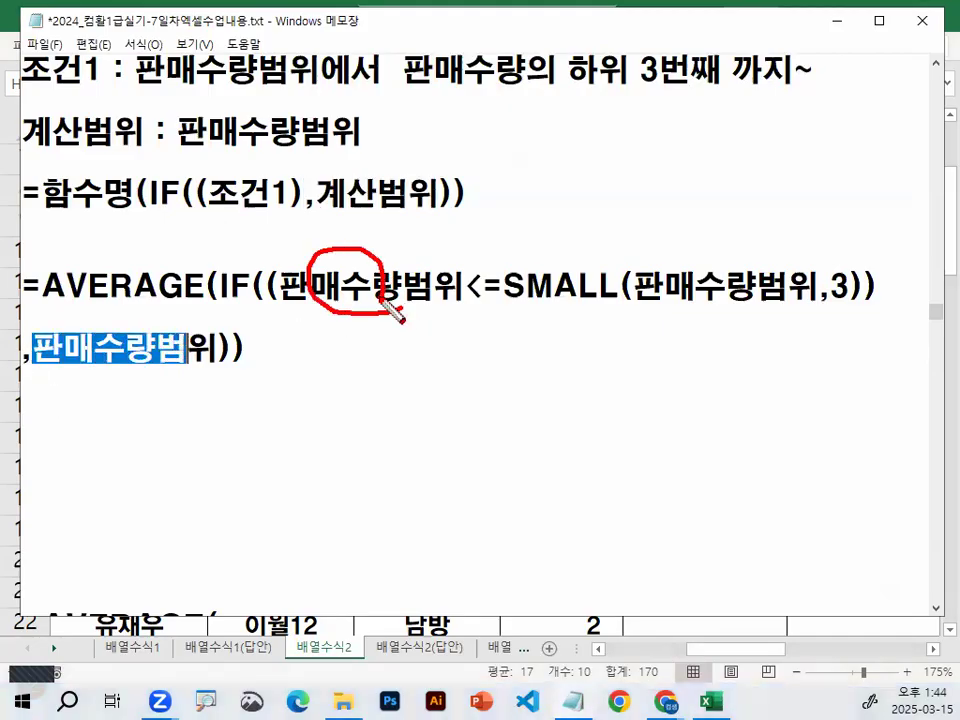
{"action": "left_click_drag", "start_coordinate": [55, 332], "coordinate": [140, 284]}
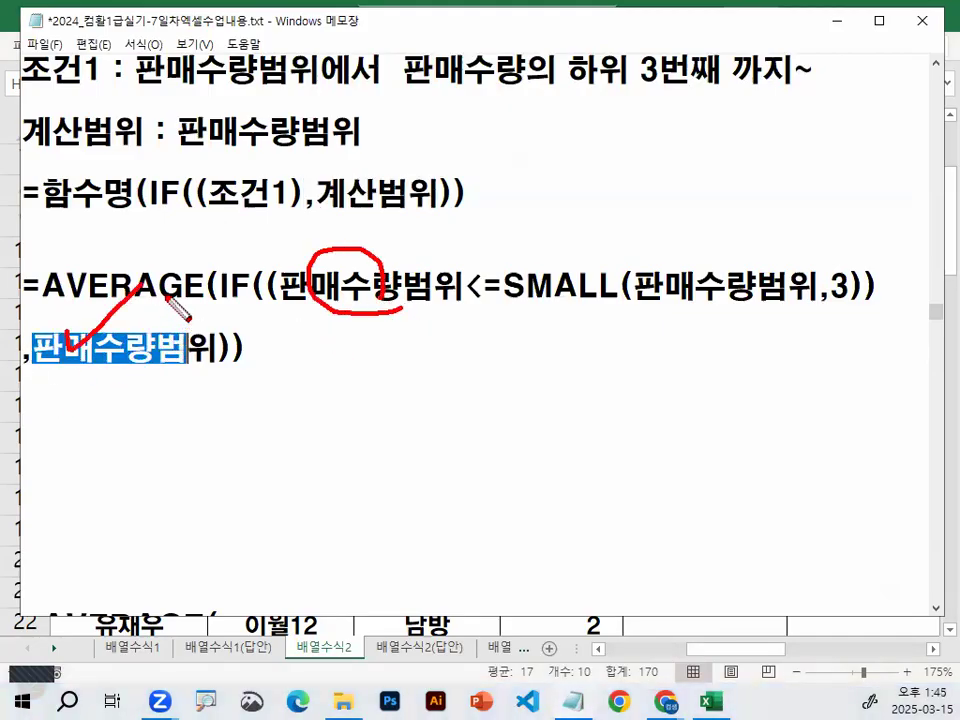
{"action": "mouse_move", "coordinate": [795, 310]}
{"action": "left_mouse_down"}
{"action": "mouse_move", "coordinate": [840, 256]}
{"action": "mouse_move", "coordinate": [820, 278]}
{"action": "left_mouse_up"}
{"action": "mouse_move", "coordinate": [198, 348]}
{"action": "left_mouse_down"}
{"action": "mouse_move", "coordinate": [104, 367]}
{"action": "mouse_move", "coordinate": [237, 372]}
{"action": "left_mouse_up"}
{"action": "key", "text": "Escape"}
- Circle the opening double parentheses after IF and the closing double parentheses ending the AVERAGE formula
{"action": "left_click", "coordinate": [223, 343]}
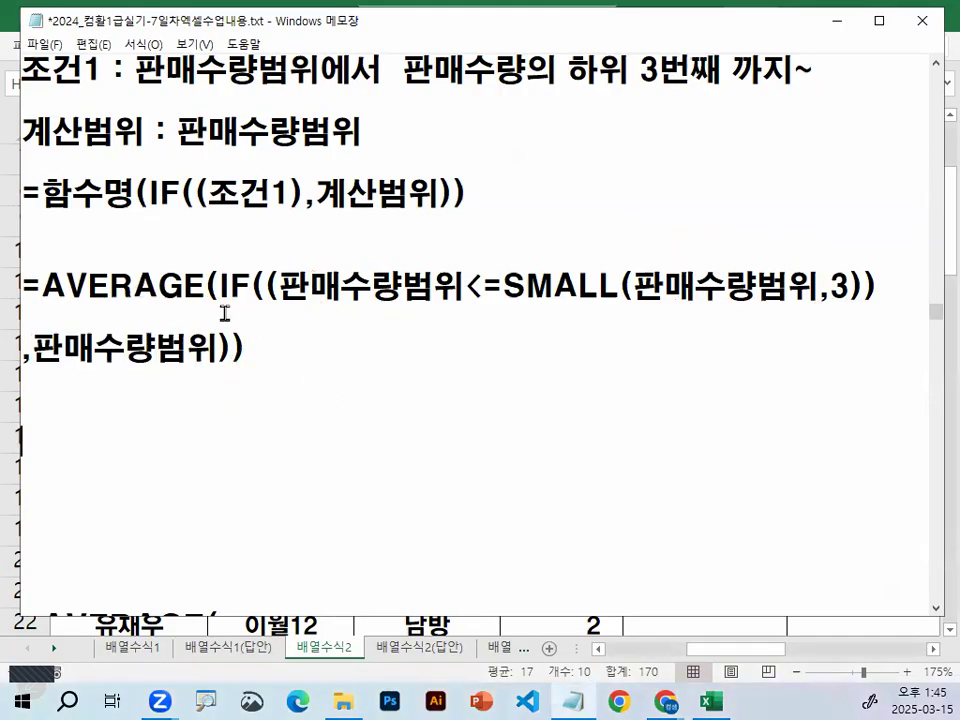
{"action": "key", "text": "ctrl+2"}
{"action": "mouse_move", "coordinate": [282, 260]}
{"action": "left_mouse_down"}
{"action": "mouse_move", "coordinate": [257, 290]}
{"action": "mouse_move", "coordinate": [300, 298]}
{"action": "left_mouse_up"}
{"action": "mouse_move", "coordinate": [250, 328]}
{"action": "left_mouse_down"}
{"action": "mouse_move", "coordinate": [251, 356]}
{"action": "mouse_move", "coordinate": [255, 328]}
{"action": "left_mouse_up"}
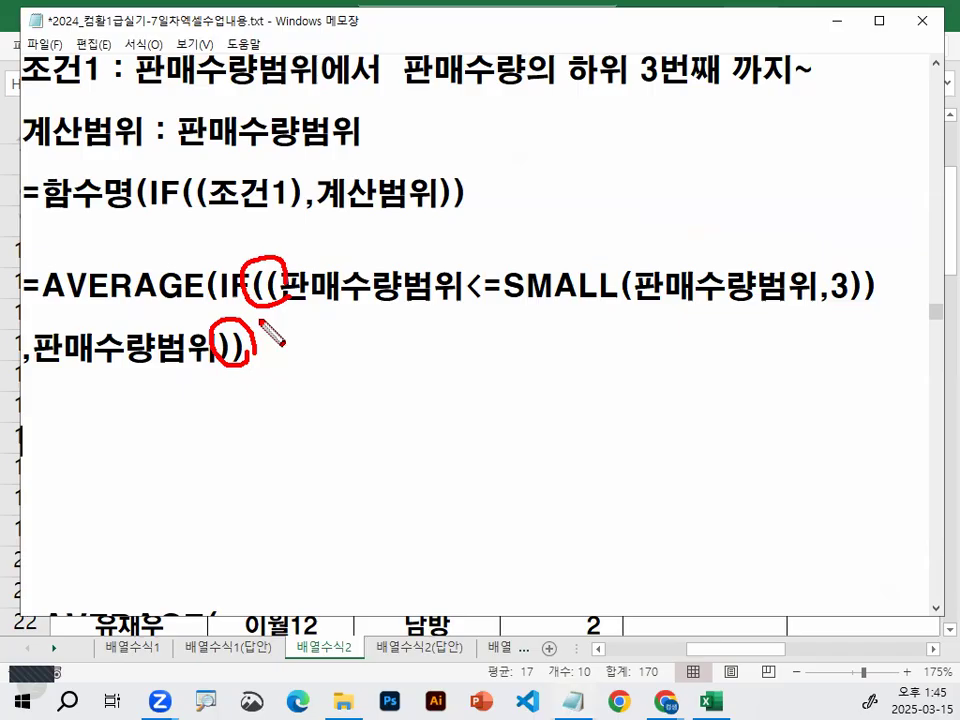
- Clear the red marks and highlight the complete AVERAGE formula in the notes, including its final 판매수량범위 line
{"action": "key", "text": "Escape"}
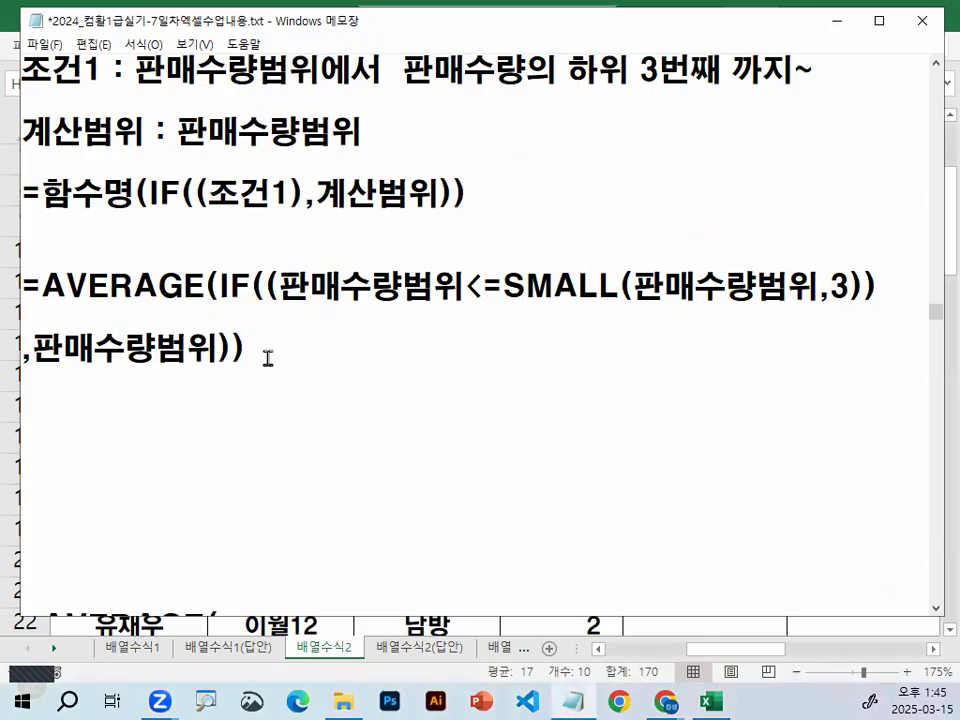
{"action": "left_click_drag", "start_coordinate": [20, 288], "coordinate": [321, 364]}
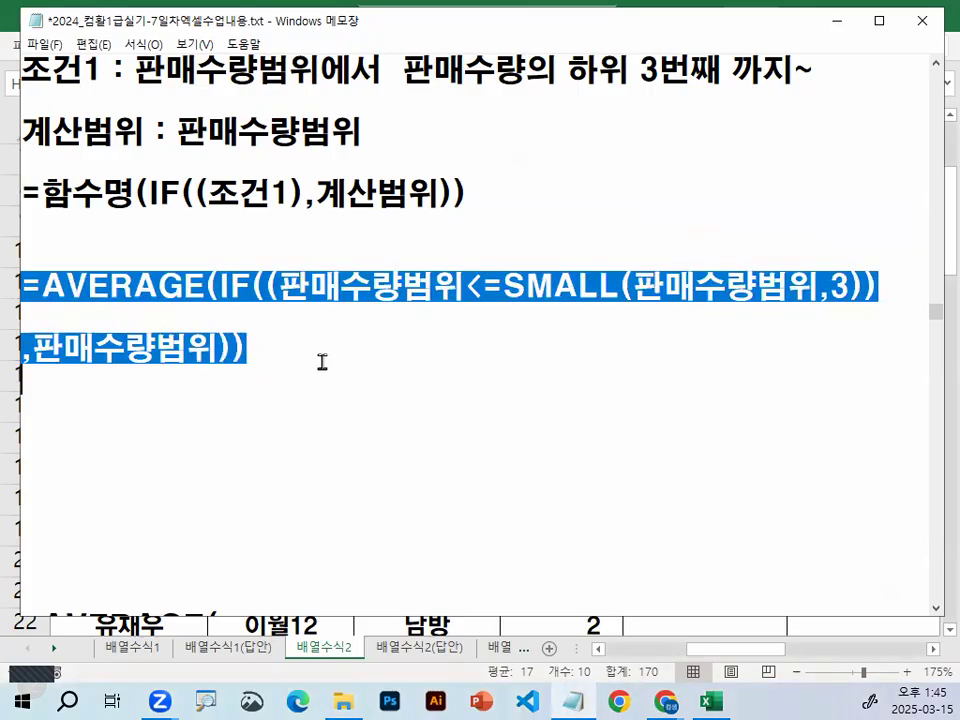
{"action": "left_click", "coordinate": [321, 364]}
- Switch to the Excel sheet 배열수식2 and start the formula =AVERAGE(if(( in M8
{"action": "left_click", "coordinate": [838, 25]}
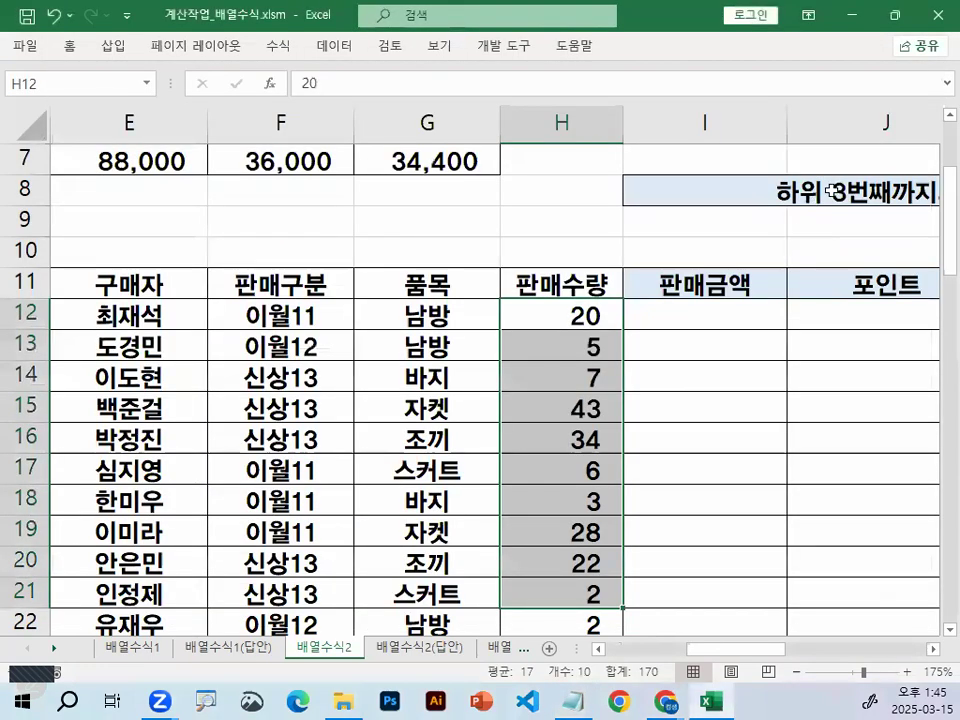
{"action": "scroll", "coordinate": [933, 648], "scroll_direction": "right", "scroll_amount": 5}
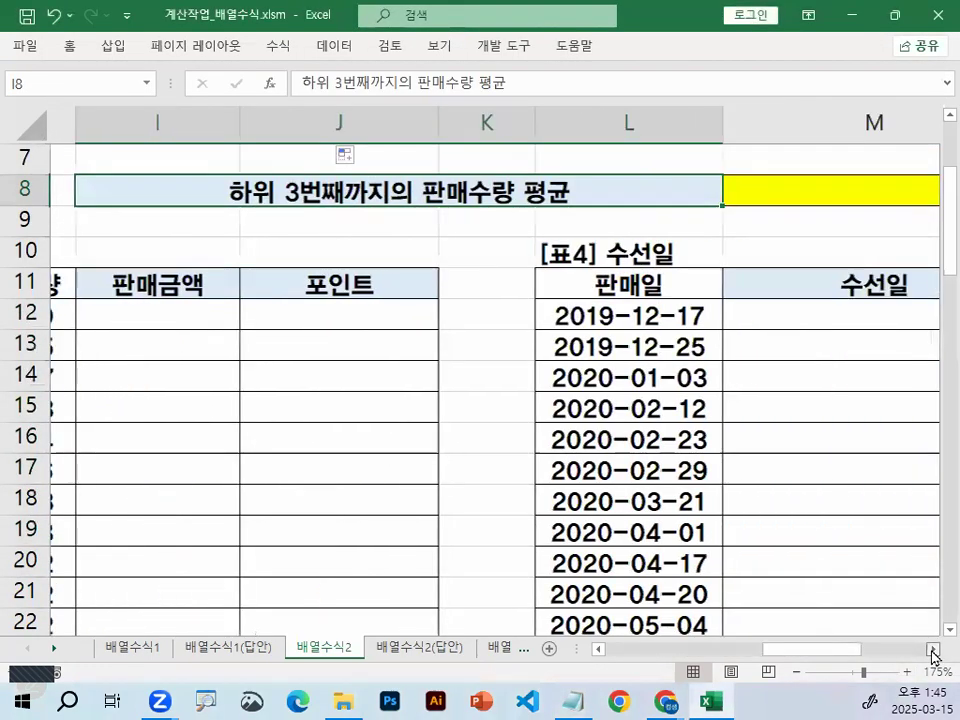
{"action": "left_click", "coordinate": [674, 169]}
{"action": "left_click", "coordinate": [692, 186]}
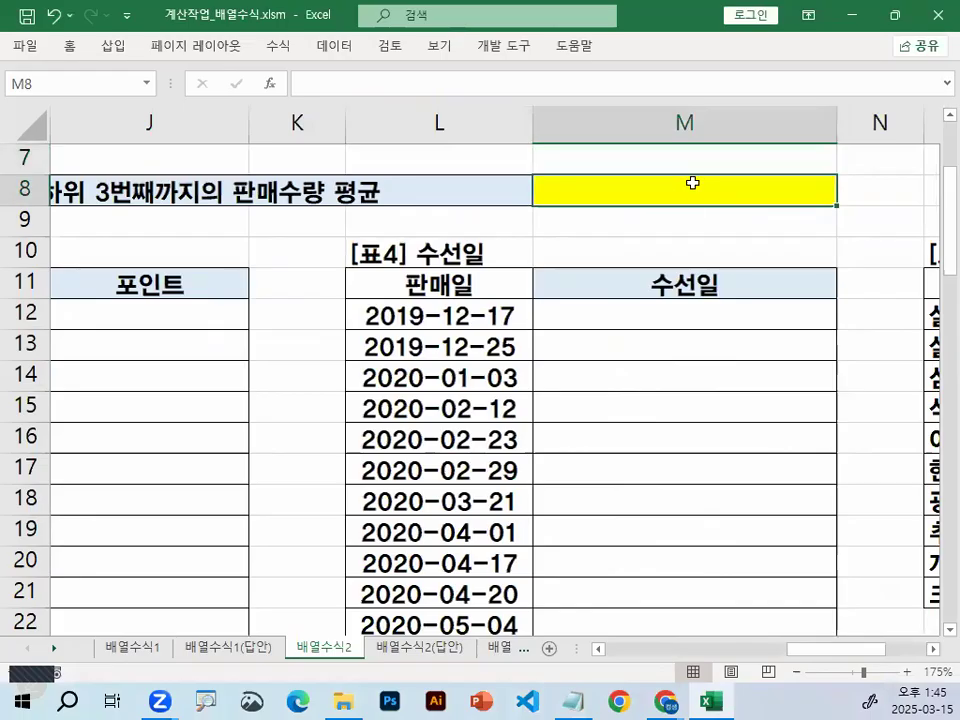
{"action": "type", "text": "="}
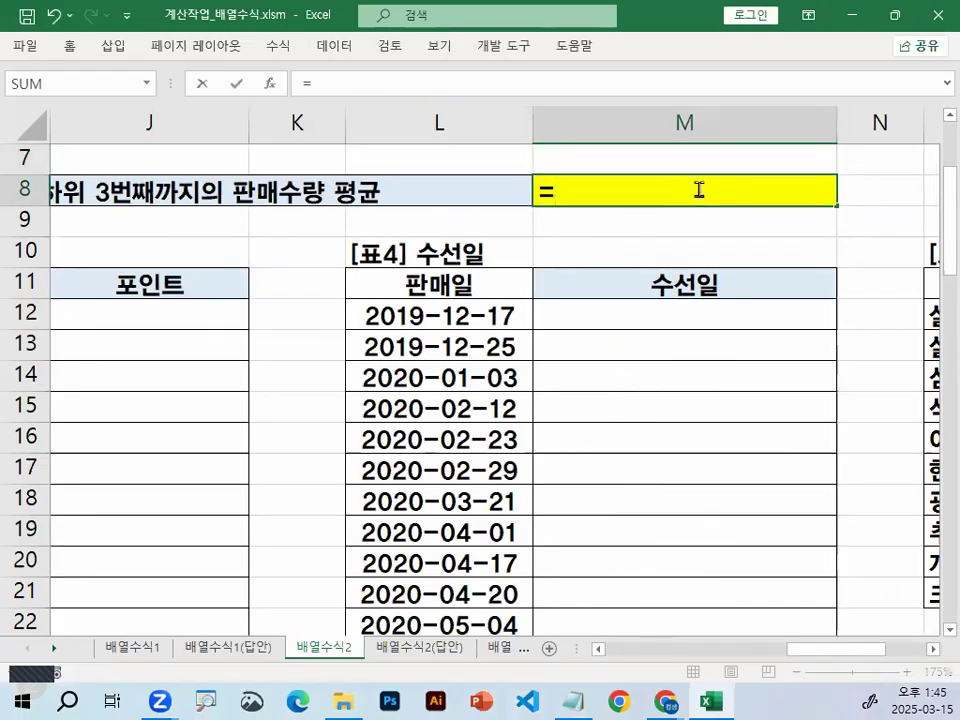
{"action": "type", "text": "av"}
{"action": "key", "text": "Down"}
{"action": "key", "text": "Tab"}
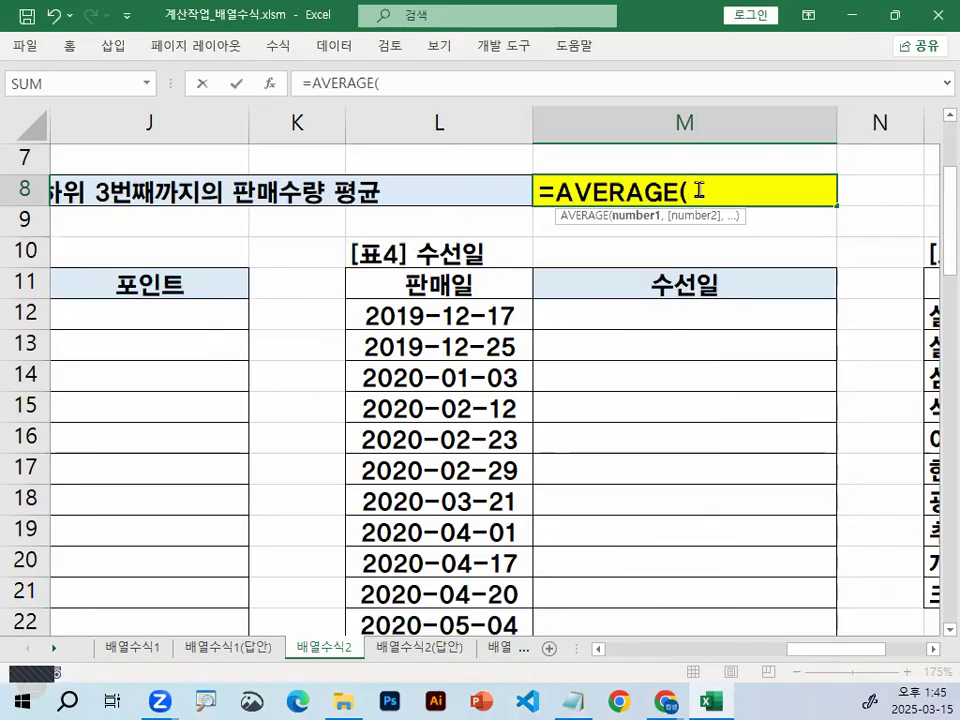
{"action": "type", "text": "if(("}
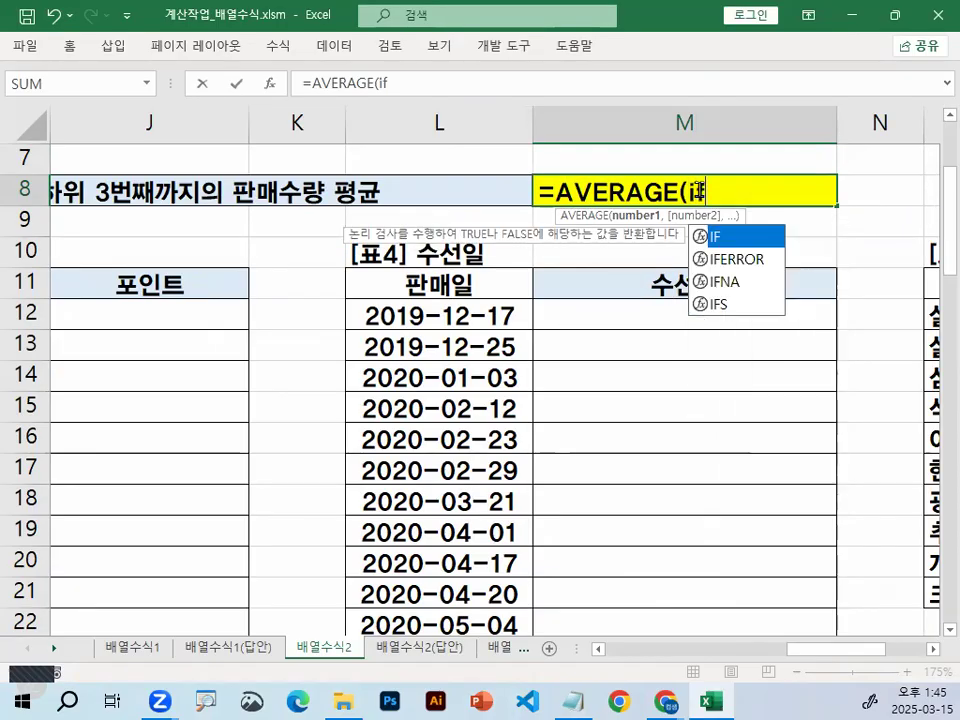
{"action": "key", "text": "Left"}
{"action": "key", "text": "Left"}
{"action": "key", "text": "Left"}
{"action": "key", "text": "Left"}
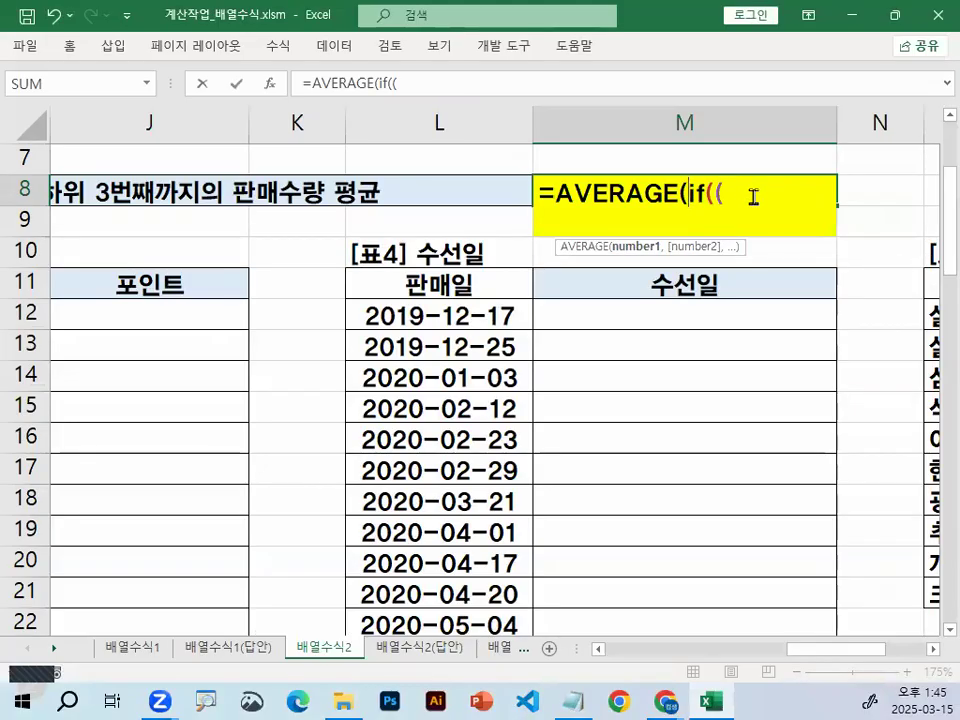
{"action": "key", "text": "Right"}
{"action": "key", "text": "Right"}
{"action": "key", "text": "Right"}
{"action": "key", "text": "Right"}
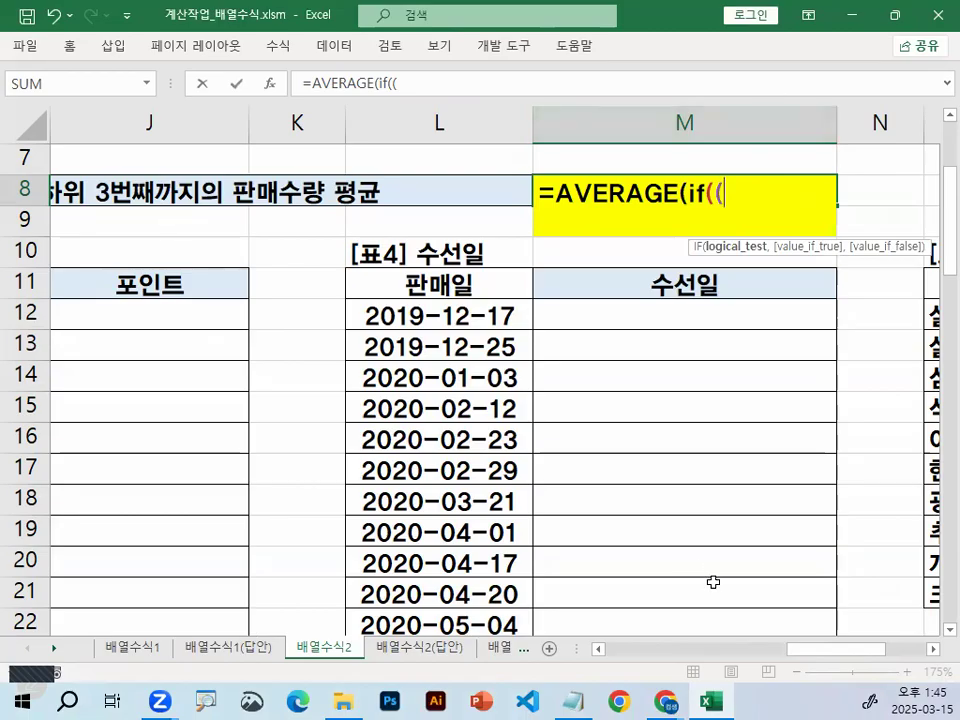
- Reference the 판매수량 cells H12:H37 as the range tested by the IF condition in M8
{"action": "left_click_drag", "start_coordinate": [821, 652], "coordinate": [702, 672]}
{"action": "left_click_drag", "start_coordinate": [687, 309], "coordinate": [718, 549]}
{"action": "scroll", "coordinate": [724, 524], "scroll_direction": "up", "scroll_amount": 6}
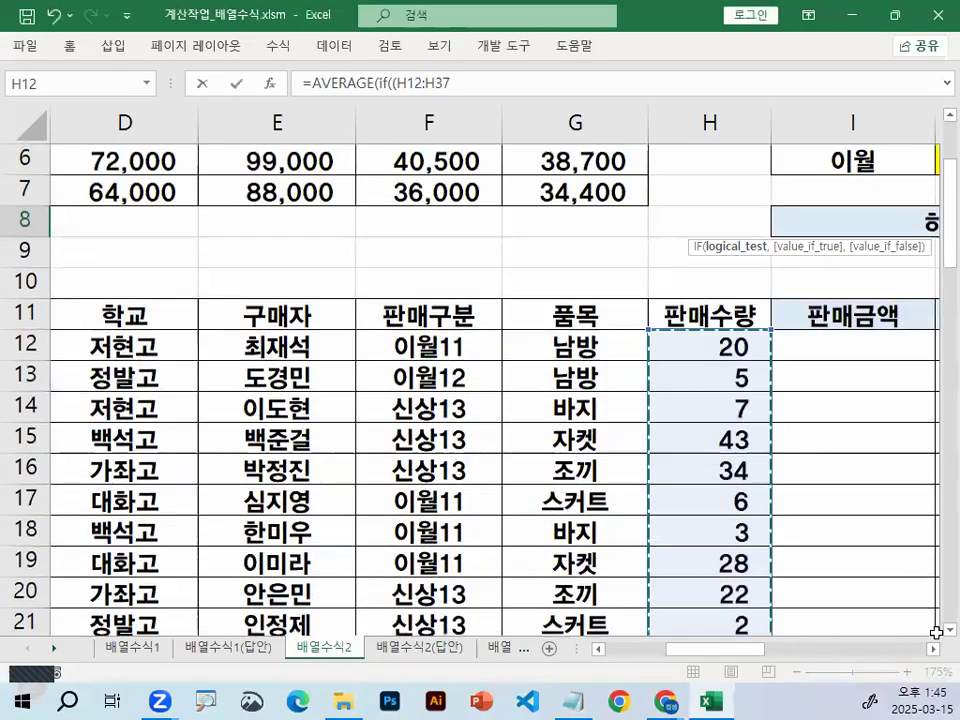
{"action": "left_click", "coordinate": [933, 649]}
{"action": "left_click", "coordinate": [933, 649]}
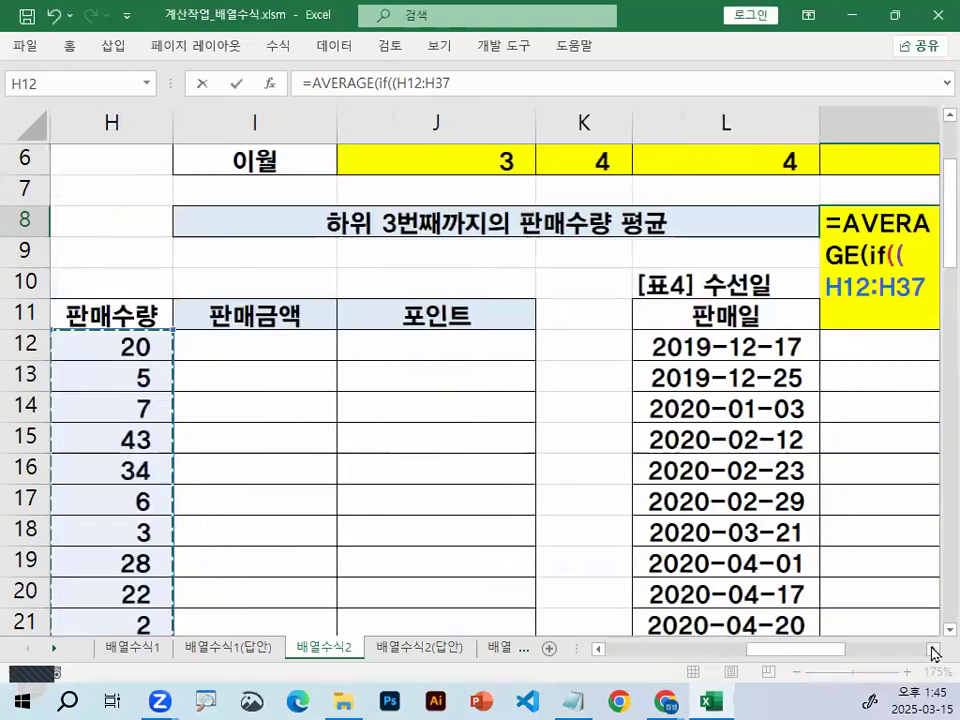
{"action": "left_click", "coordinate": [933, 649]}
{"action": "left_click", "coordinate": [933, 649]}
{"action": "left_click", "coordinate": [447, 224]}
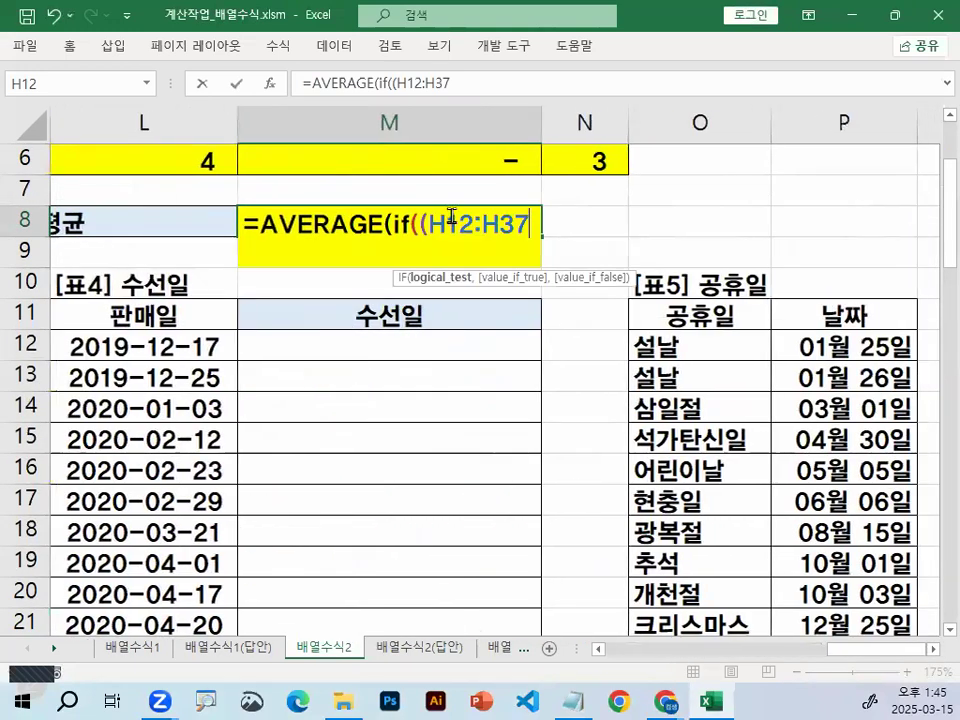
- Copy the H12:H37 reference within the formula and continue the condition with <=SMALL(
{"action": "left_click_drag", "start_coordinate": [458, 224], "coordinate": [584, 311]}
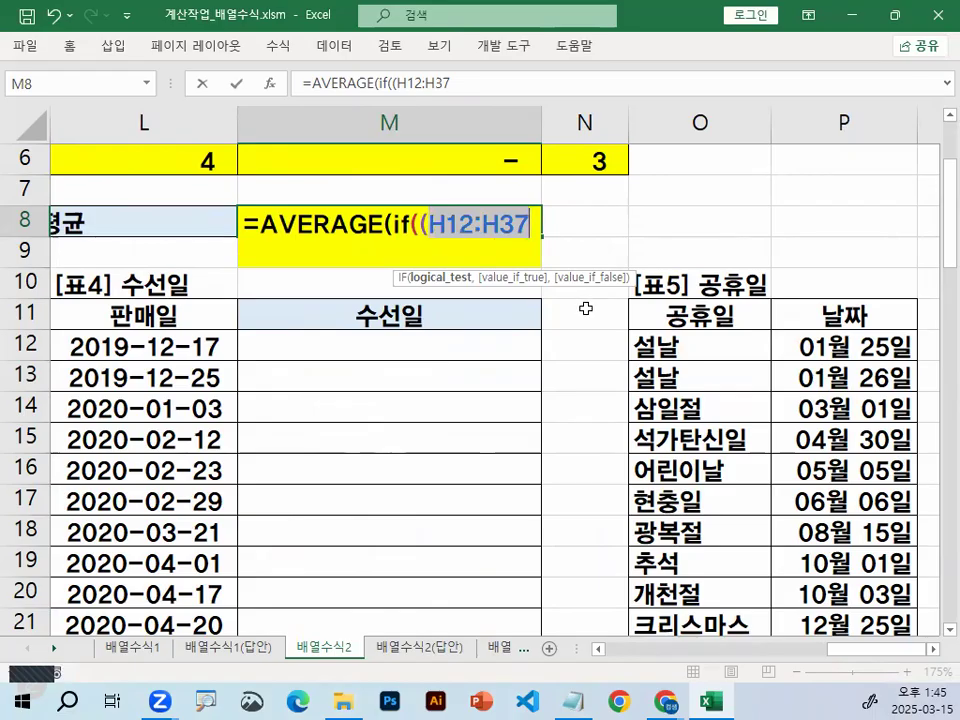
{"action": "left_click", "coordinate": [529, 224]}
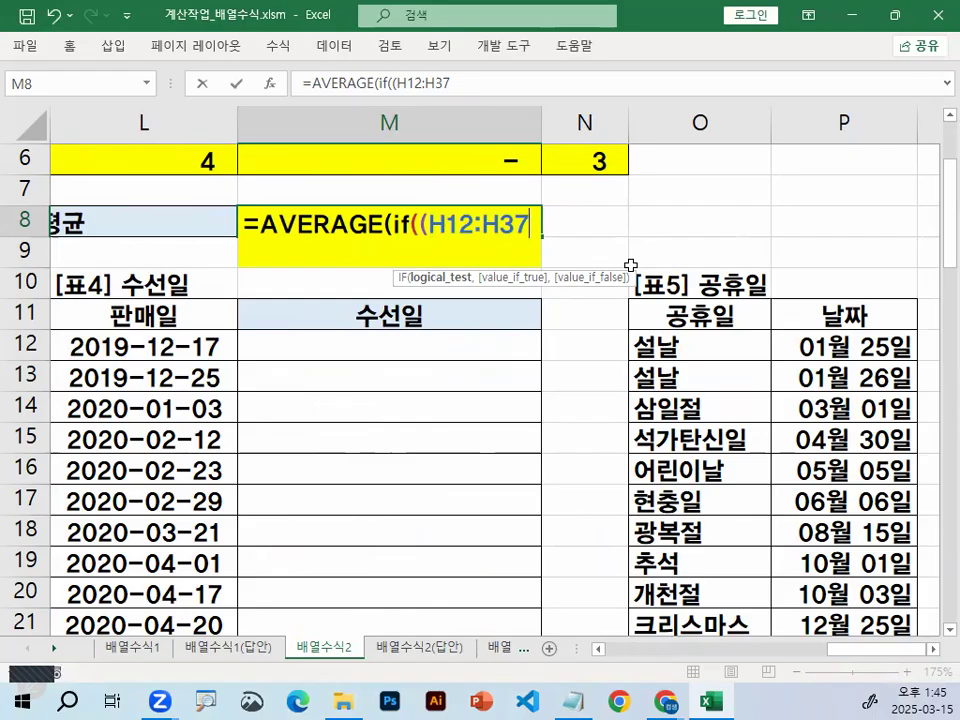
{"action": "type", "text": "<="}
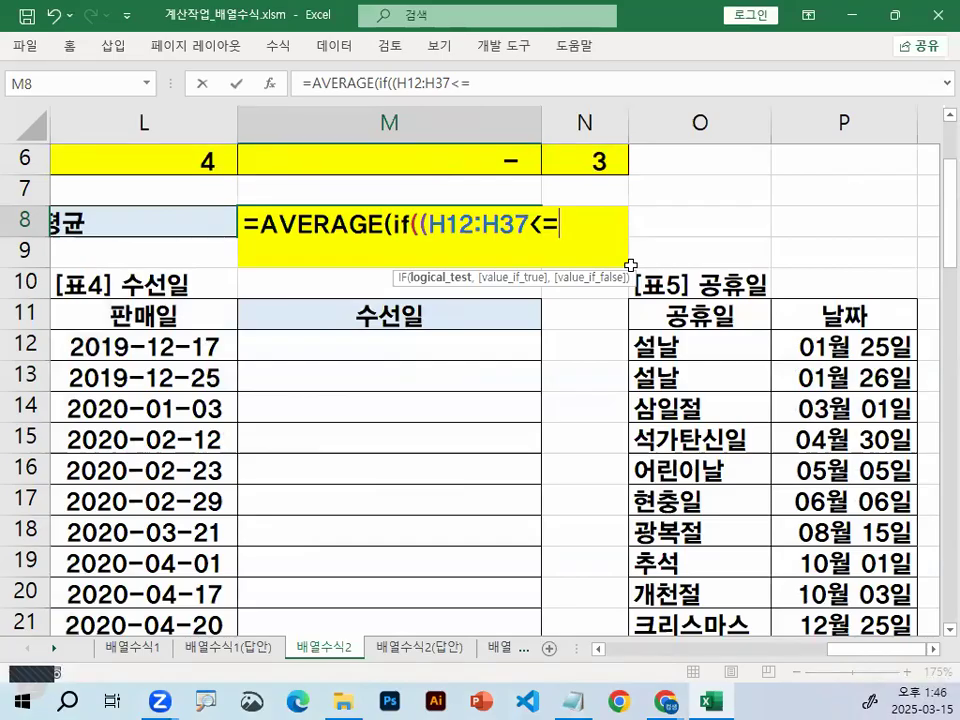
{"action": "type", "text": "SM"}
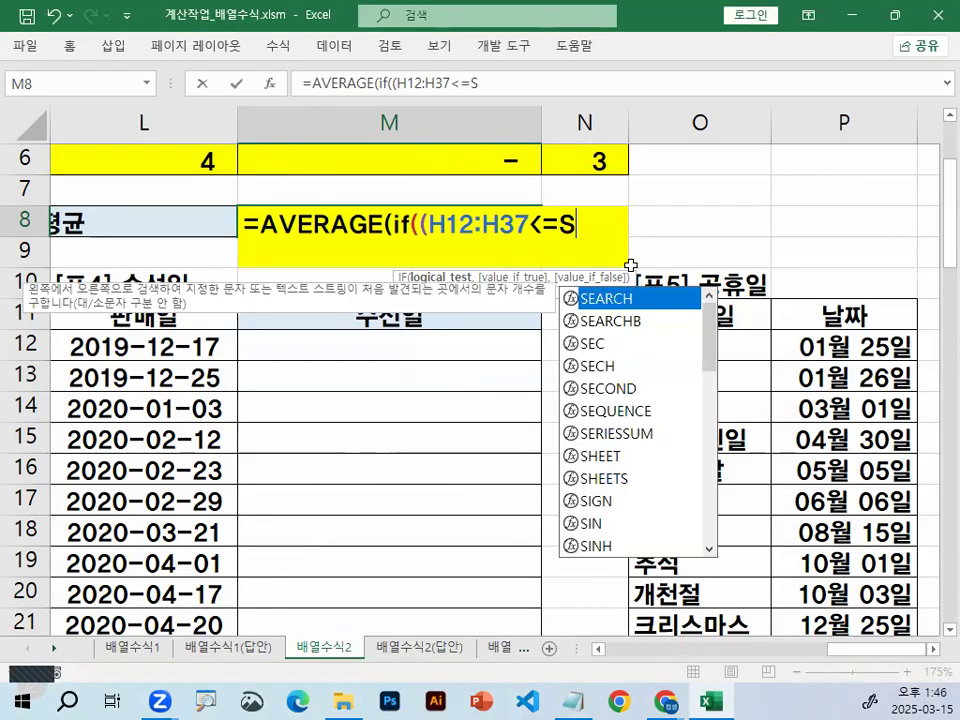
{"action": "double_click", "coordinate": [602, 306]}
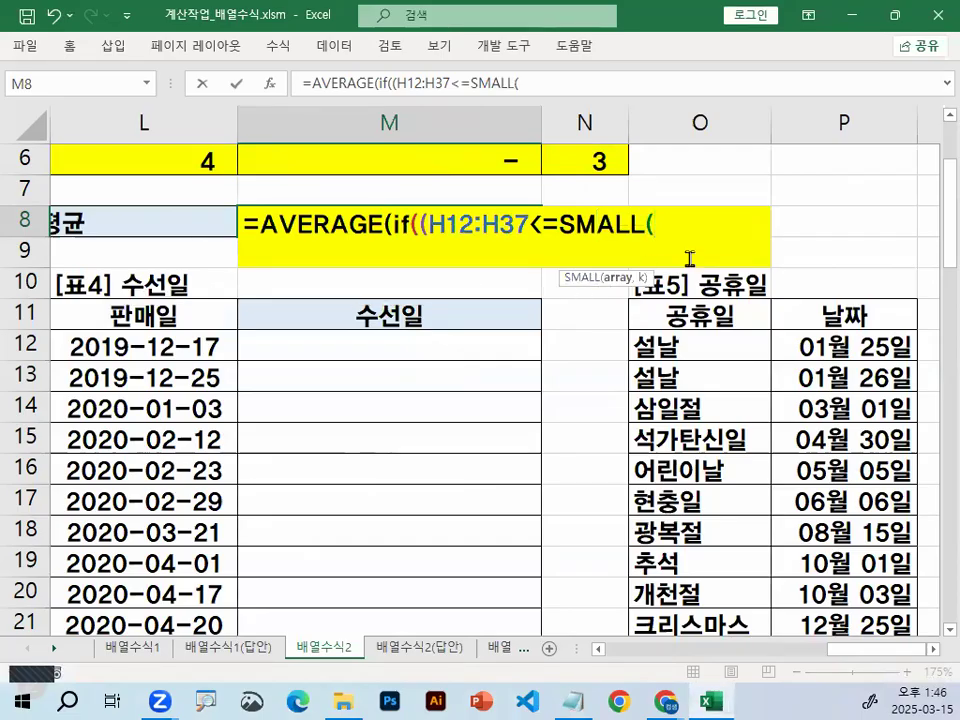
- Paste H12:H37 once as SMALL's array, set its k argument to 3, and close the SMALL function
{"action": "key", "text": "ctrl+v"}
{"action": "key", "text": "ctrl+v"}
{"action": "key", "text": "BackSpace"}
{"action": "key", "text": "BackSpace"}
{"action": "key", "text": "BackSpace"}
{"action": "key", "text": "BackSpace"}
{"action": "key", "text": "BackSpace"}
{"action": "key", "text": "BackSpace"}
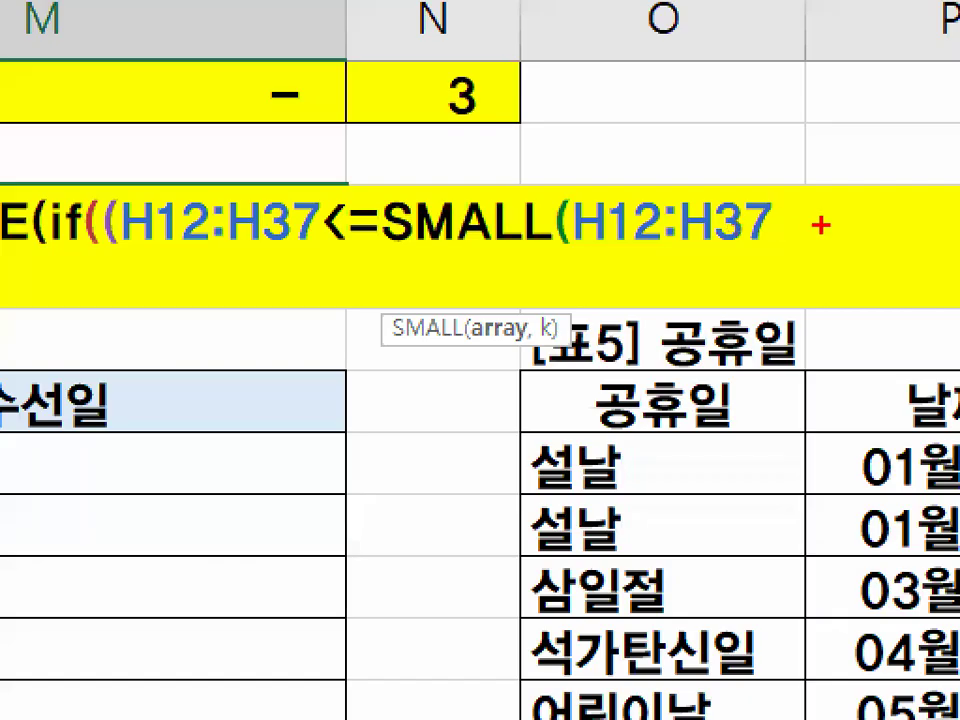
{"action": "left_click_drag", "start_coordinate": [820, 224], "coordinate": [822, 232]}
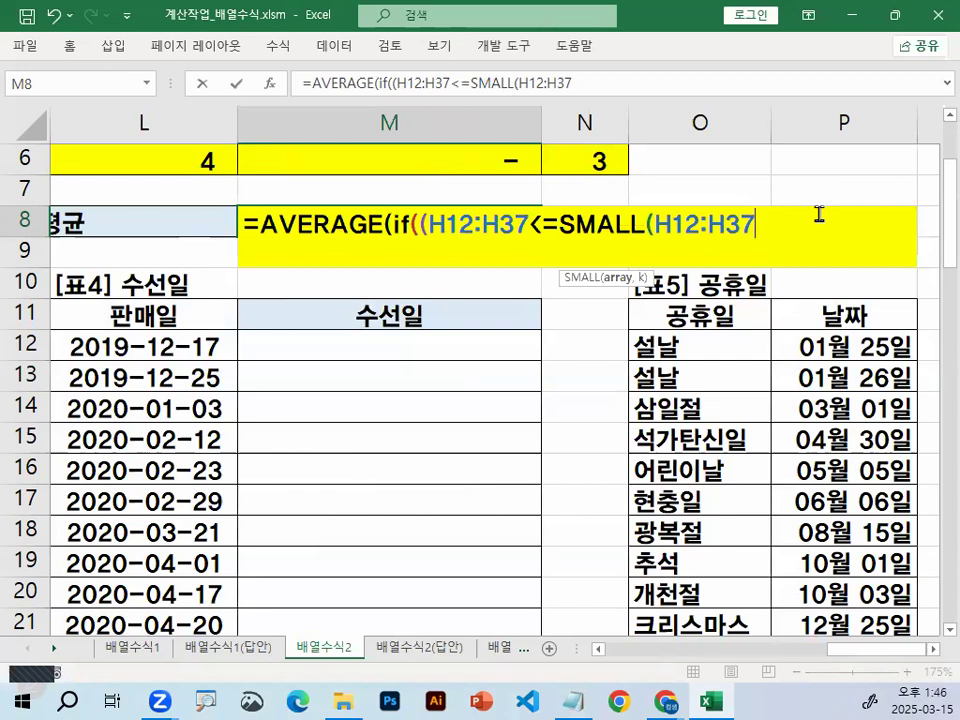
{"action": "type", "text": ",3)"}
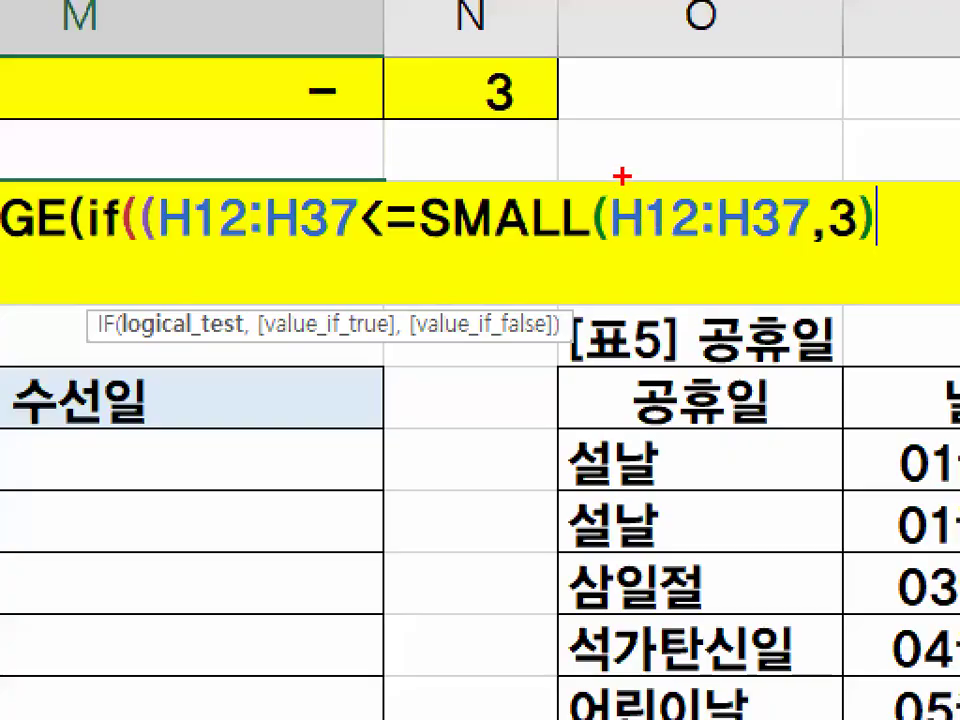
- Mark SMALL's parentheses in red and close the whole IF condition with a second closing parenthesis
{"action": "left_click_drag", "start_coordinate": [658, 204], "coordinate": [662, 250]}
{"action": "left_click_drag", "start_coordinate": [840, 184], "coordinate": [860, 248]}
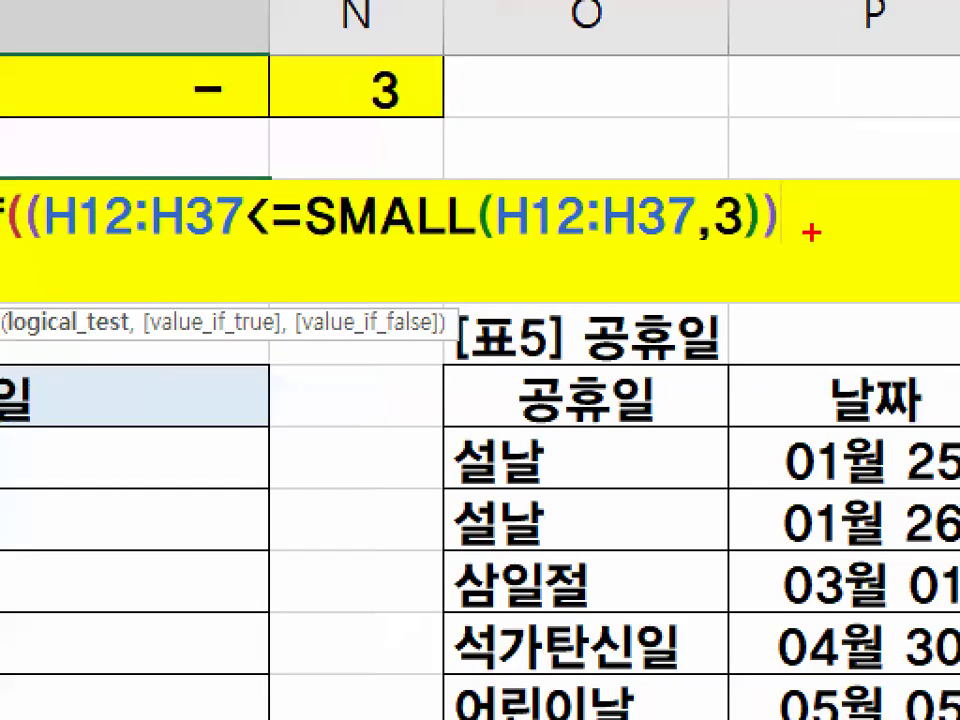
{"action": "left_click_drag", "start_coordinate": [2, 256], "coordinate": [784, 268]}
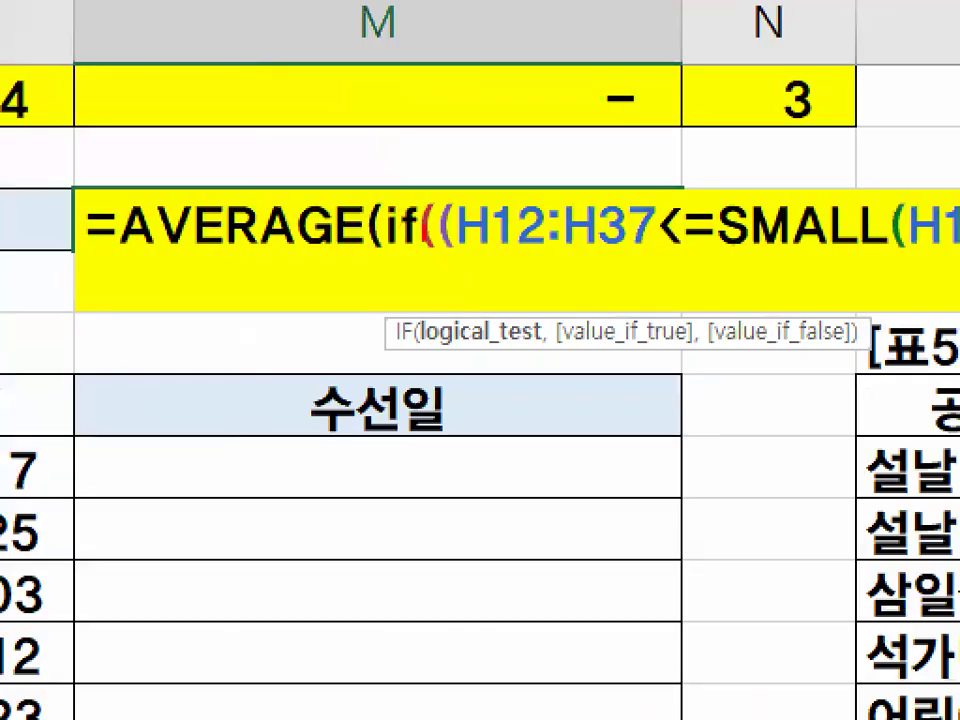
{"action": "mouse_move", "coordinate": [385, 178]}
{"action": "left_mouse_down"}
{"action": "mouse_move", "coordinate": [345, 245]}
{"action": "mouse_move", "coordinate": [440, 235]}
{"action": "mouse_move", "coordinate": [350, 195]}
{"action": "mouse_move", "coordinate": [430, 185]}
{"action": "left_mouse_up"}
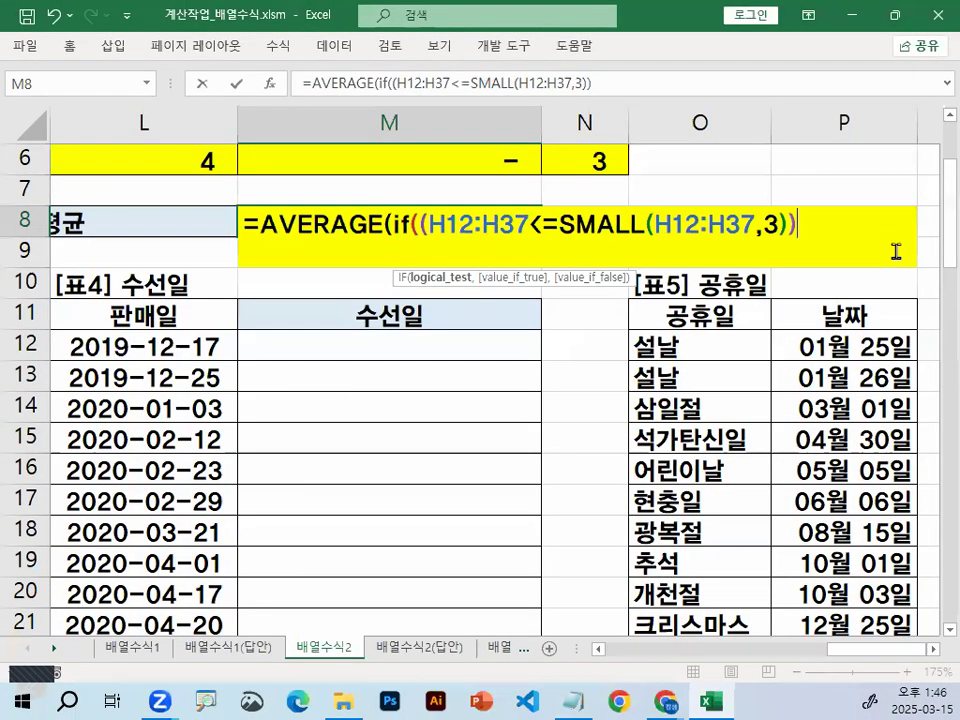
- Add H12:H37 as the IF calculation range, circle it in red, and clear the marks
{"action": "type", "text": ","}
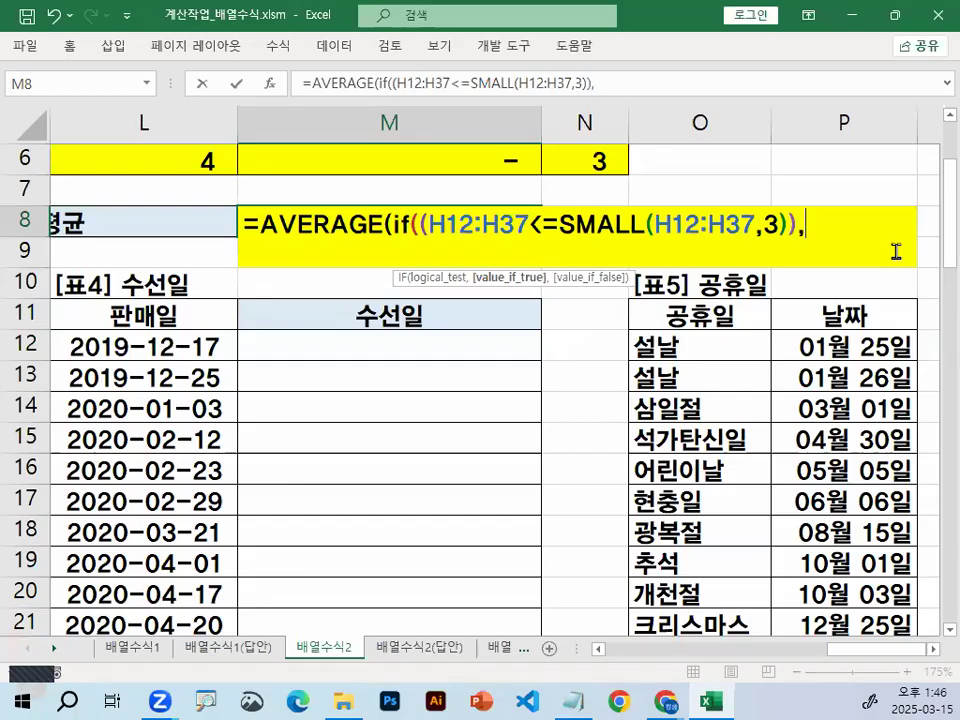
{"action": "type", "text": "H12:H37"}
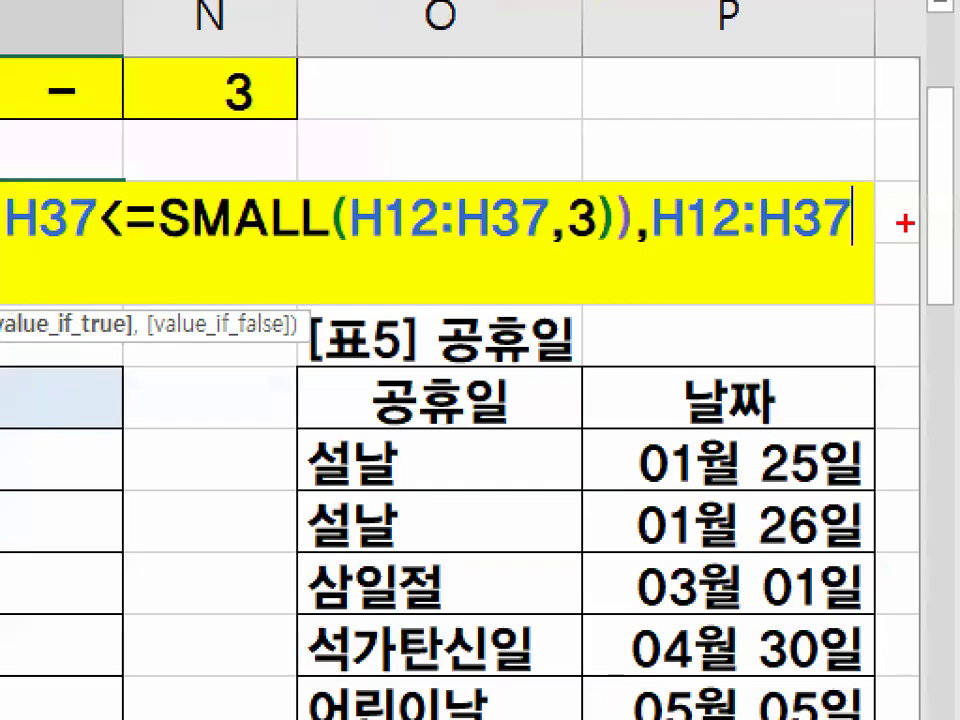
{"action": "left_click_drag", "start_coordinate": [932, 224], "coordinate": [930, 232]}
{"action": "left_click_drag", "start_coordinate": [872, 214], "coordinate": [906, 157]}
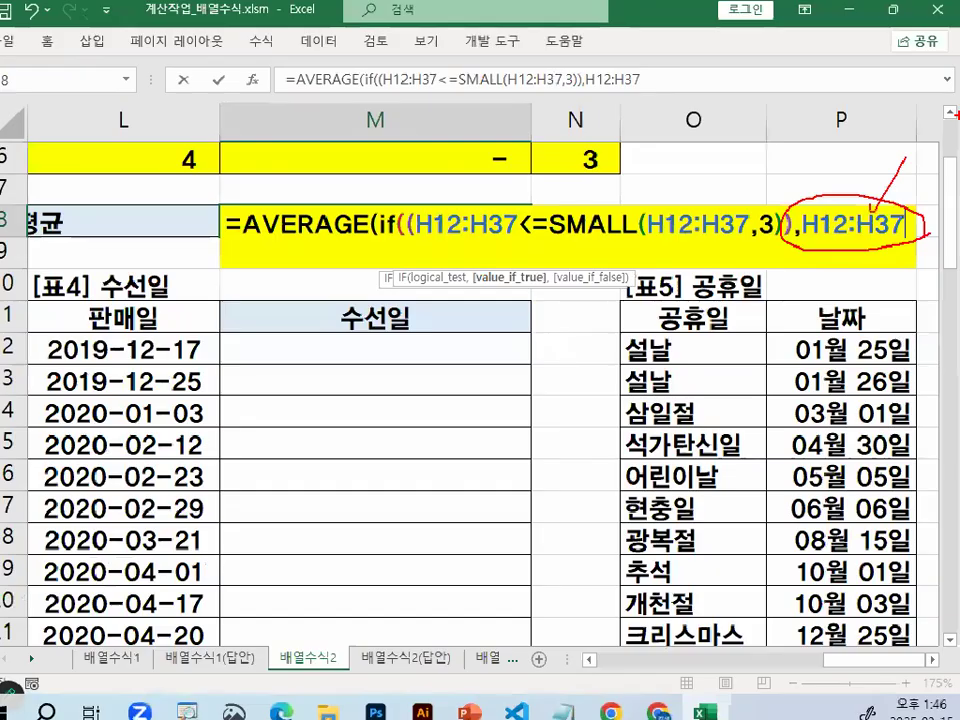
{"action": "key", "text": "e"}
{"action": "left_click_drag", "start_coordinate": [450, 222], "coordinate": [446, 214]}
{"action": "key", "text": "e"}
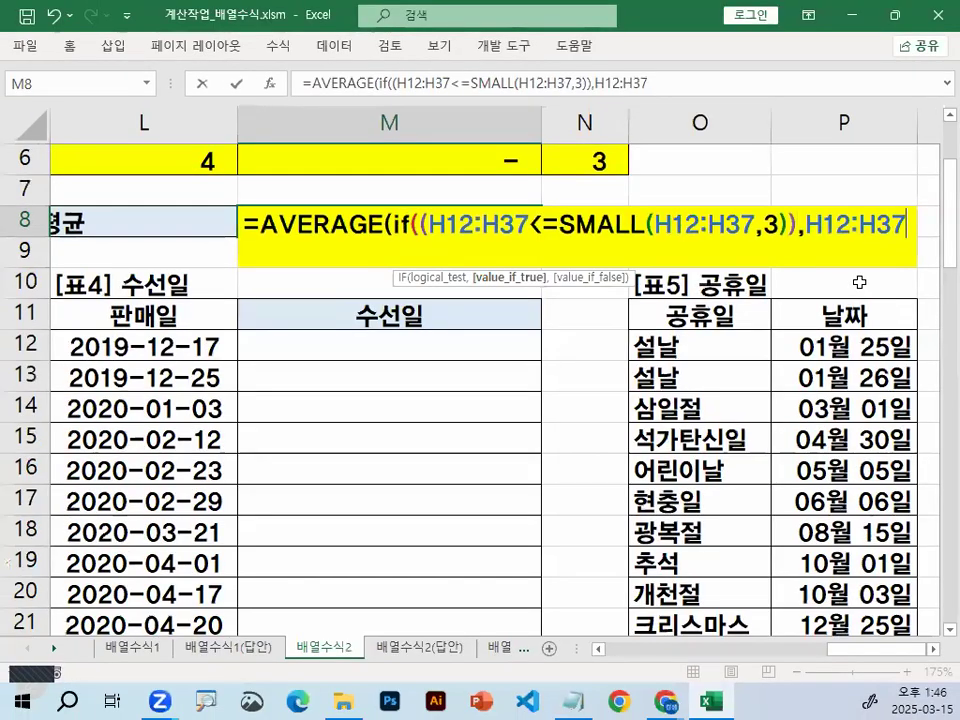
- Close the IF and AVERAGE functions with )) and enter the M8 formula as an array formula
{"action": "type", "text": "))"}
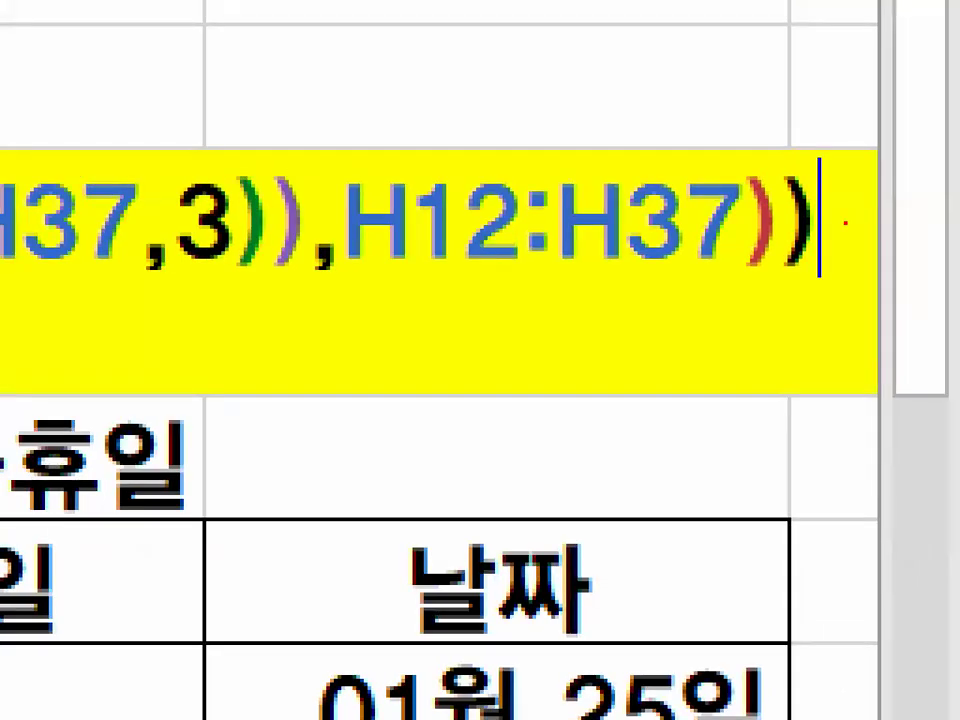
{"action": "mouse_move", "coordinate": [845, 220]}
{"action": "left_mouse_down"}
{"action": "mouse_move", "coordinate": [800, 265]}
{"action": "mouse_move", "coordinate": [765, 118]}
{"action": "mouse_move", "coordinate": [848, 205]}
{"action": "left_mouse_up"}
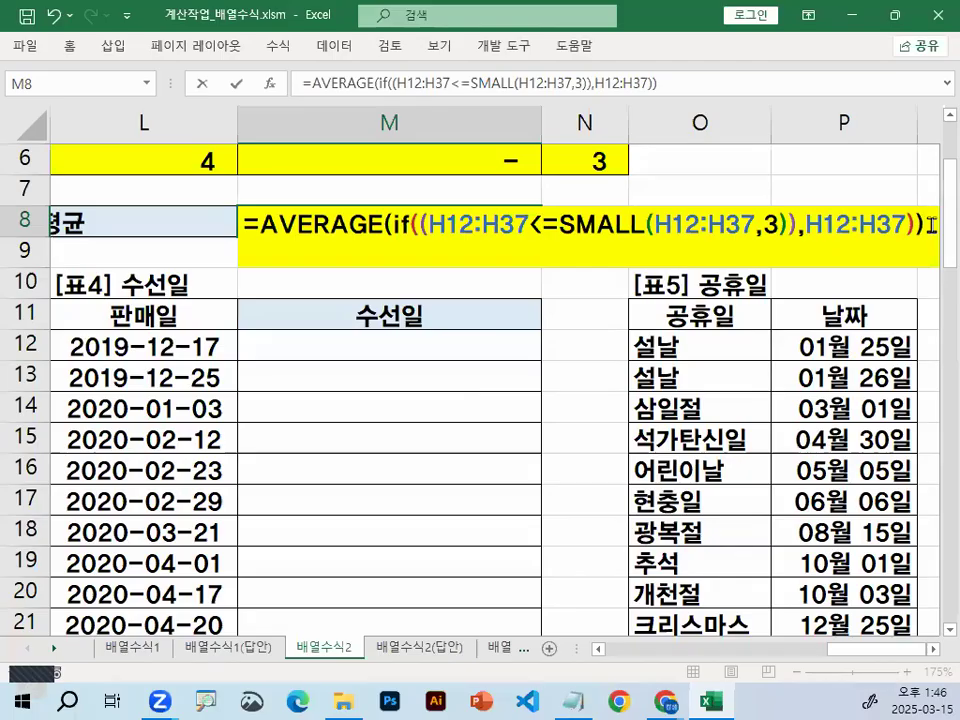
{"action": "key", "text": "ctrl+shift+Return"}
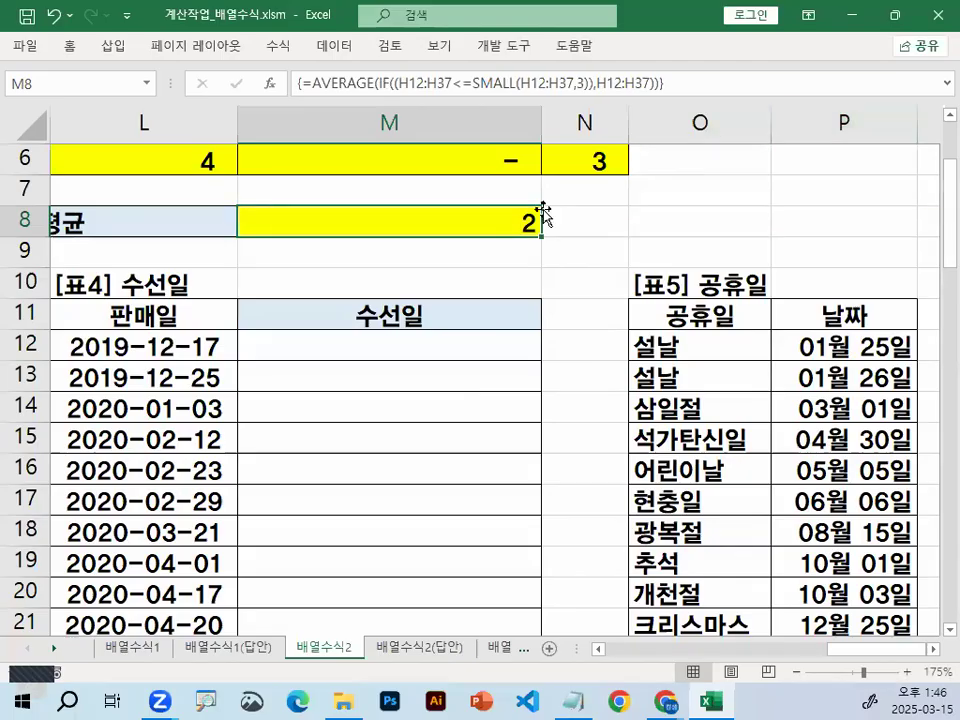
- Switch to the Notepad notes and remove the extra blank lines above the absolute-reference formula =AVERAGE(IF(($H$12:$H$37<=SMALL($H$12:$H$37,3)),$H$12:$H$37))
{"action": "left_click", "coordinate": [574, 698]}
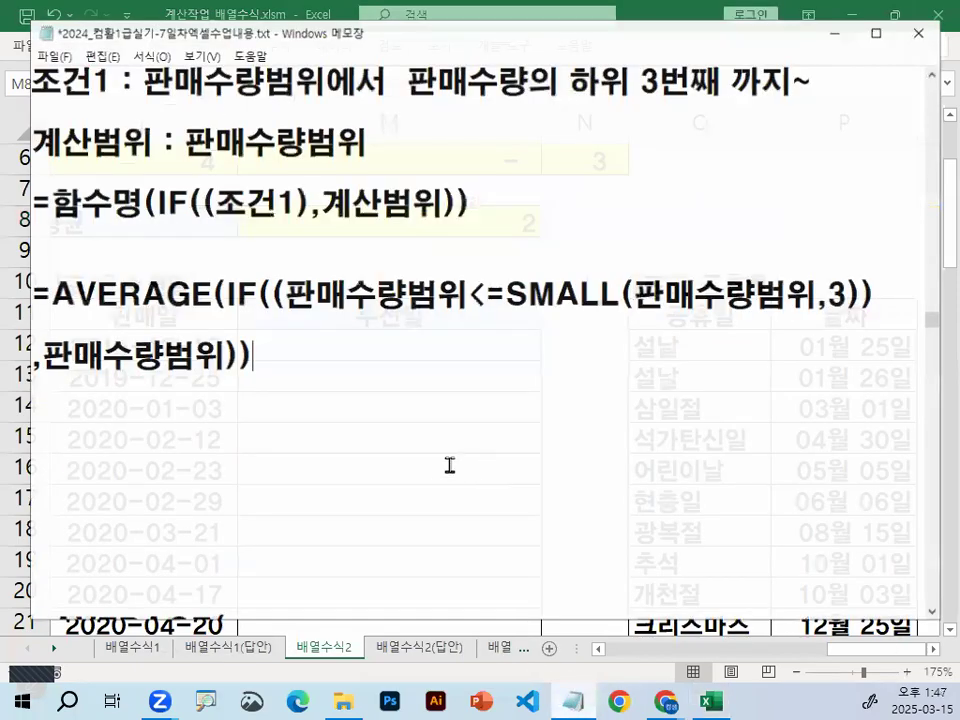
{"action": "type", "text": "=AVERAGE( IF(($H$12:$H$37<=SMALL($H$12:$H$37,3)) ,$H$12:$H$37))"}
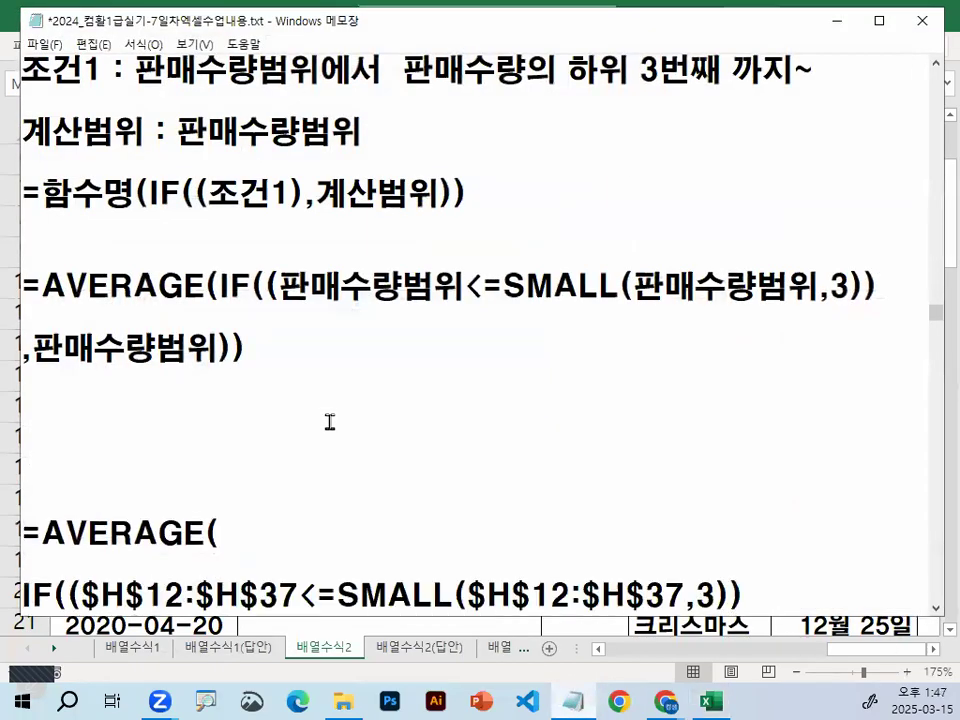
{"action": "key", "text": "Down"}
{"action": "key", "text": "Down"}
{"action": "key", "text": "Down"}
{"action": "key", "text": "Down"}
{"action": "key", "text": "Down"}
{"action": "key", "text": "Down"}
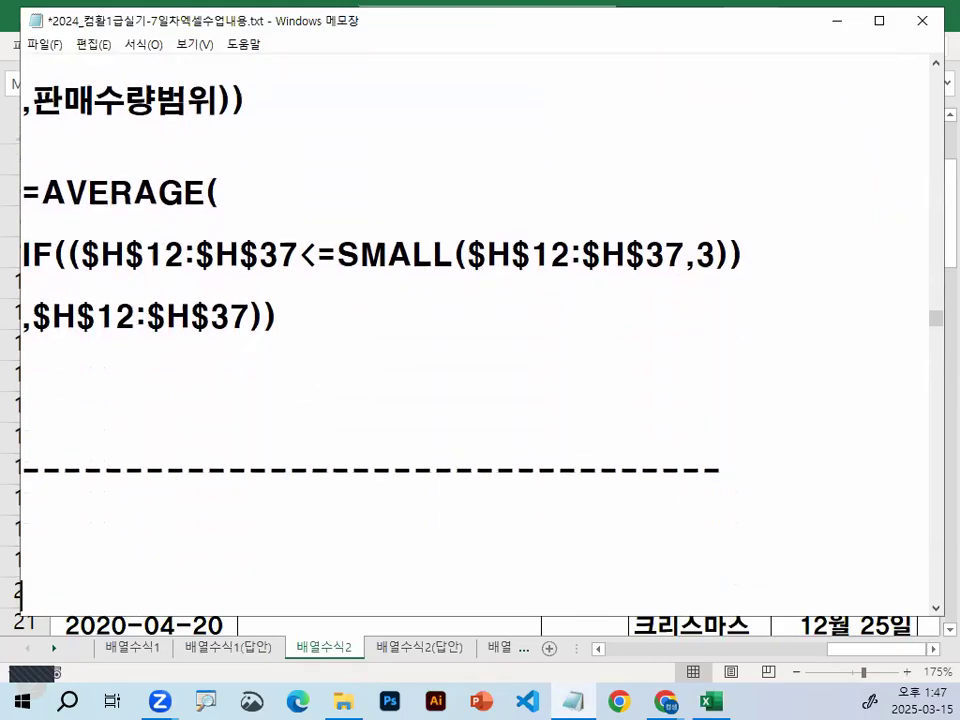
{"action": "key", "text": "super"}
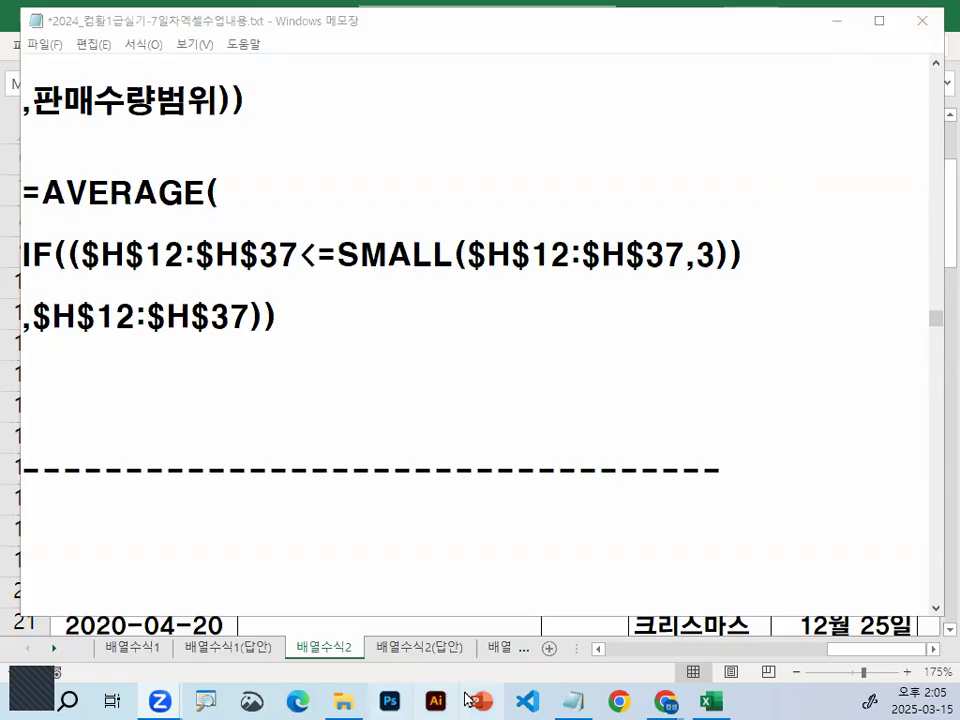
- Switch to Excel, open the 배열수식3 sheet and select K4, the first 업무달성도 평균 cell of [표2]
{"action": "left_click", "coordinate": [505, 658]}
{"action": "left_click", "coordinate": [500, 648]}
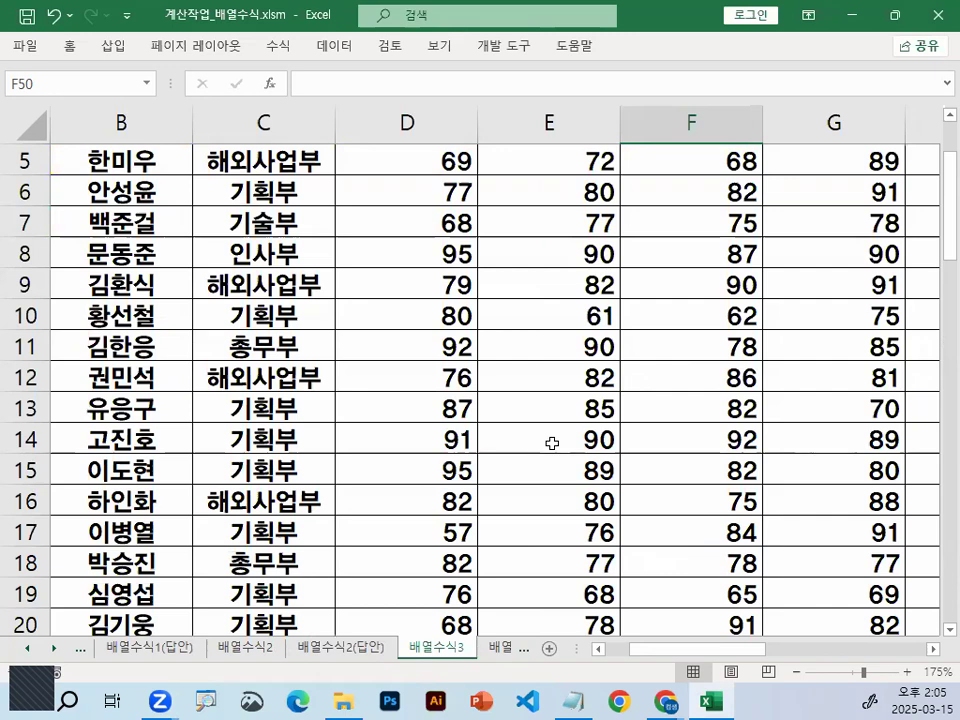
{"action": "scroll", "coordinate": [313, 283], "scroll_direction": "up", "scroll_amount": 2}
{"action": "left_click", "coordinate": [205, 199]}
{"action": "left_click_drag", "start_coordinate": [705, 645], "coordinate": [640, 653]}
{"action": "left_click", "coordinate": [420, 337]}
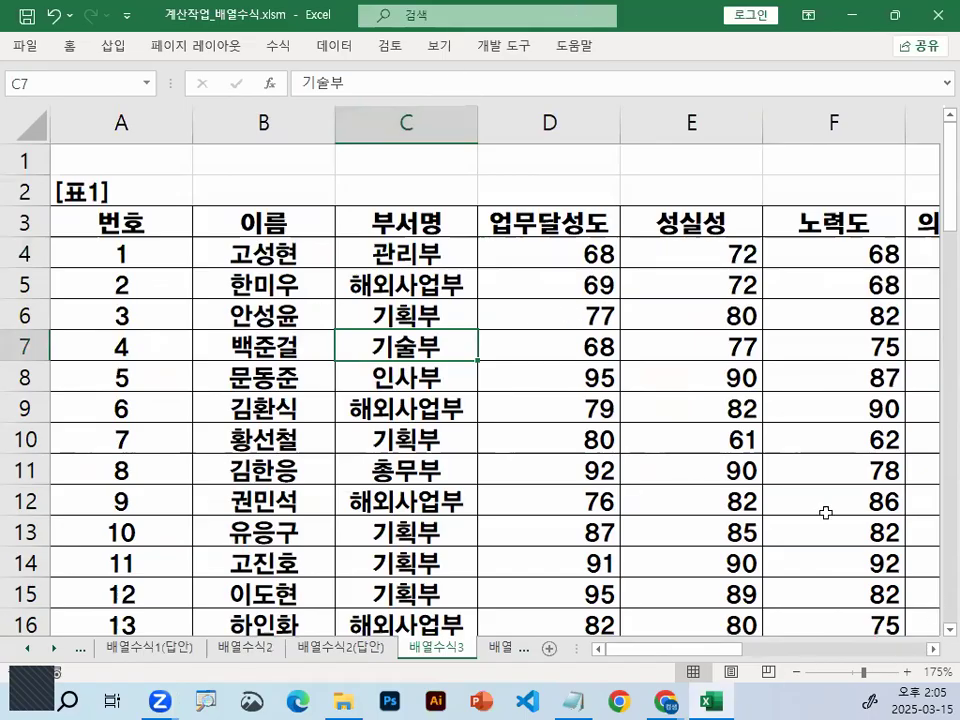
{"action": "left_click_drag", "start_coordinate": [934, 651], "coordinate": [934, 648]}
{"action": "left_click", "coordinate": [692, 250]}
- Mark the yellow result cells, 관리부 and the 업무달성도 평균 header of [표2] in red, and clear the marks
{"action": "left_click_drag", "start_coordinate": [706, 259], "coordinate": [706, 371]}
{"action": "left_click_drag", "start_coordinate": [706, 452], "coordinate": [777, 375]}
{"action": "mouse_move", "coordinate": [215, 240]}
{"action": "left_mouse_down"}
{"action": "mouse_move", "coordinate": [257, 236]}
{"action": "mouse_move", "coordinate": [240, 200]}
{"action": "left_mouse_up"}
{"action": "left_click_drag", "start_coordinate": [400, 28], "coordinate": [245, 240]}
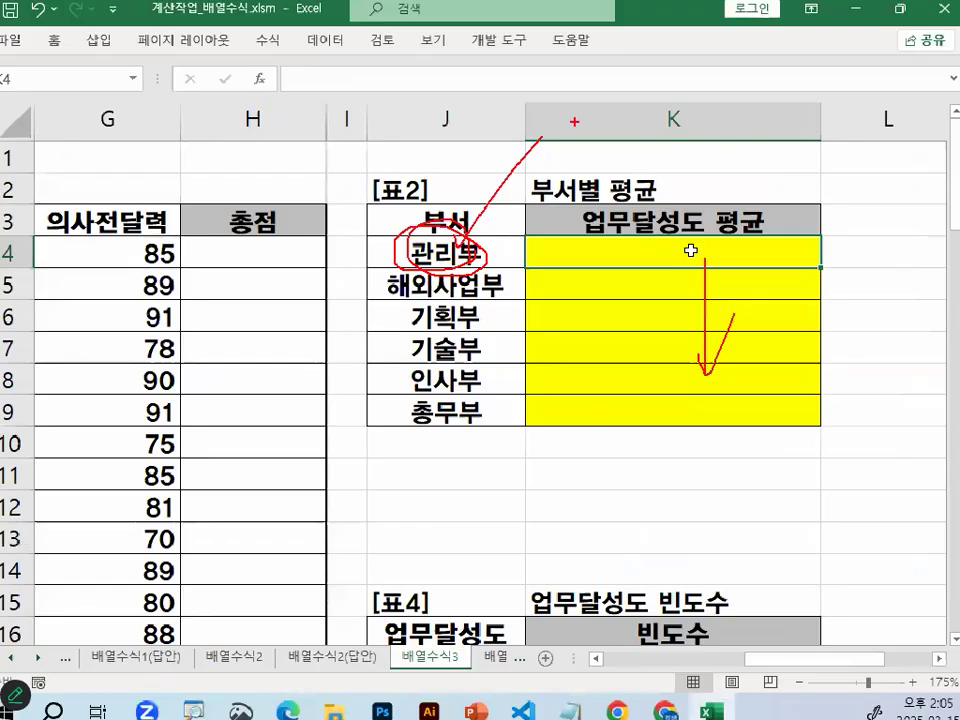
{"action": "mouse_move", "coordinate": [697, 234]}
{"action": "left_mouse_down"}
{"action": "mouse_move", "coordinate": [688, 237]}
{"action": "mouse_move", "coordinate": [694, 201]}
{"action": "mouse_move", "coordinate": [699, 229]}
{"action": "mouse_move", "coordinate": [765, 161]}
{"action": "left_mouse_up"}
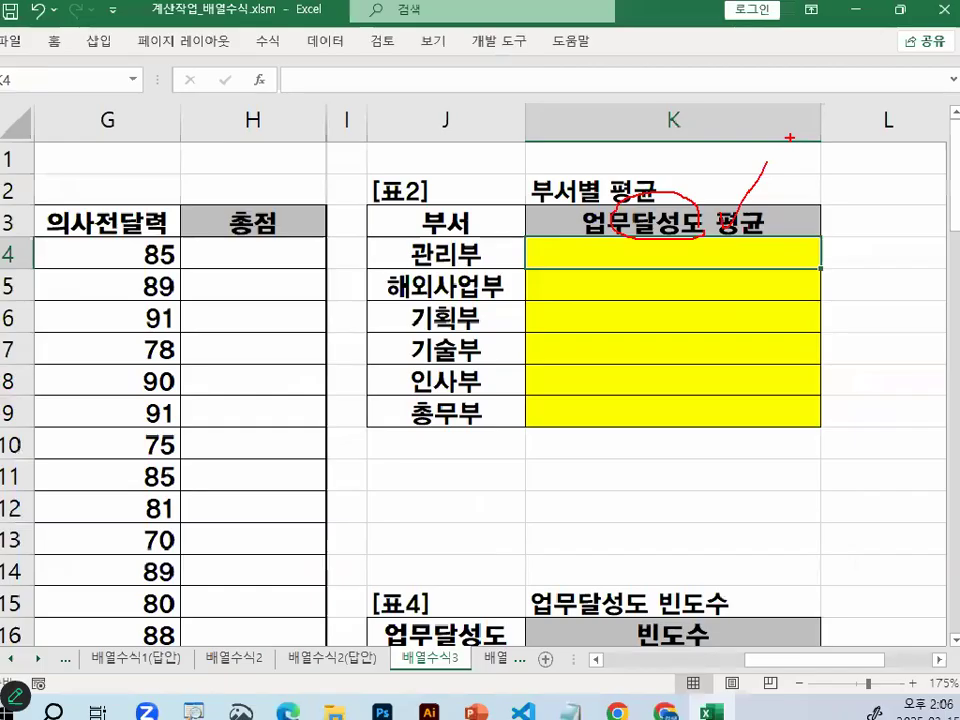
{"action": "key", "text": "Escape"}
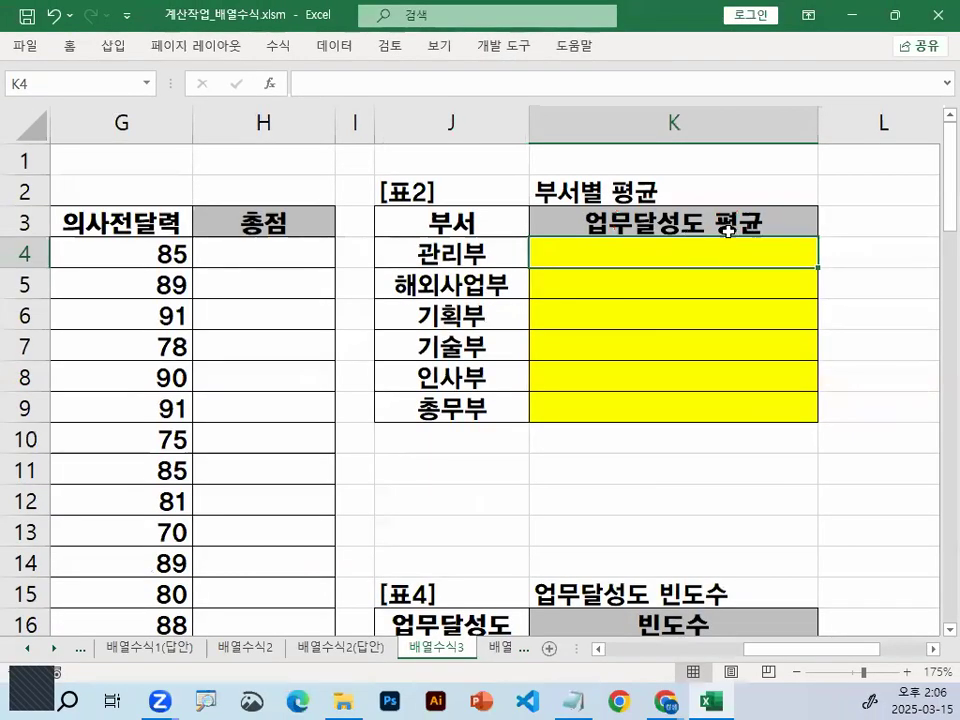
- Switch to the Notepad notes and delete the extra blank lines above and below the dashed line that precedes 유형3)
{"action": "left_click", "coordinate": [470, 423]}
{"action": "key", "text": "alt+Tab"}
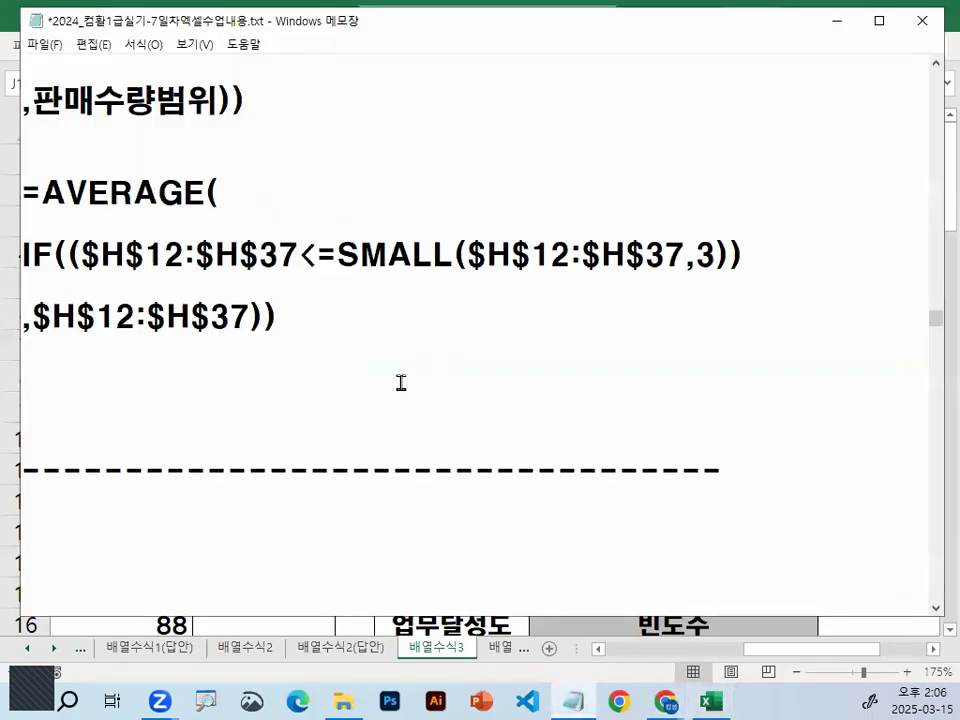
{"action": "left_click", "coordinate": [324, 388]}
{"action": "key", "text": "Delete"}
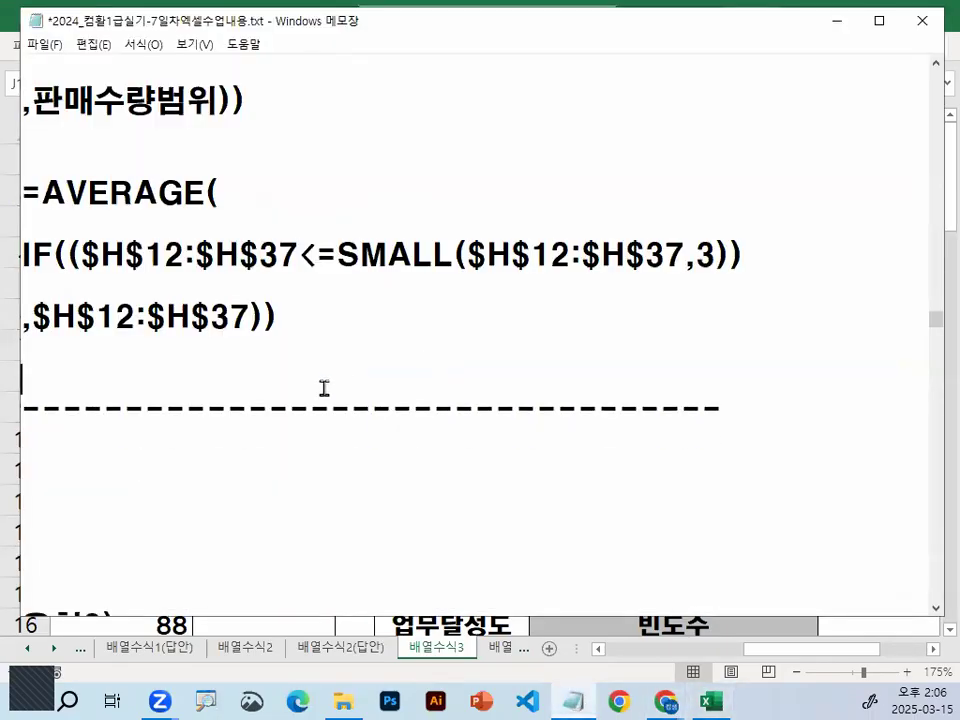
{"action": "left_click", "coordinate": [311, 476]}
{"action": "key", "text": "Delete"}
{"action": "key", "text": "Delete"}
{"action": "key", "text": "Delete"}
{"action": "key", "text": "Delete"}
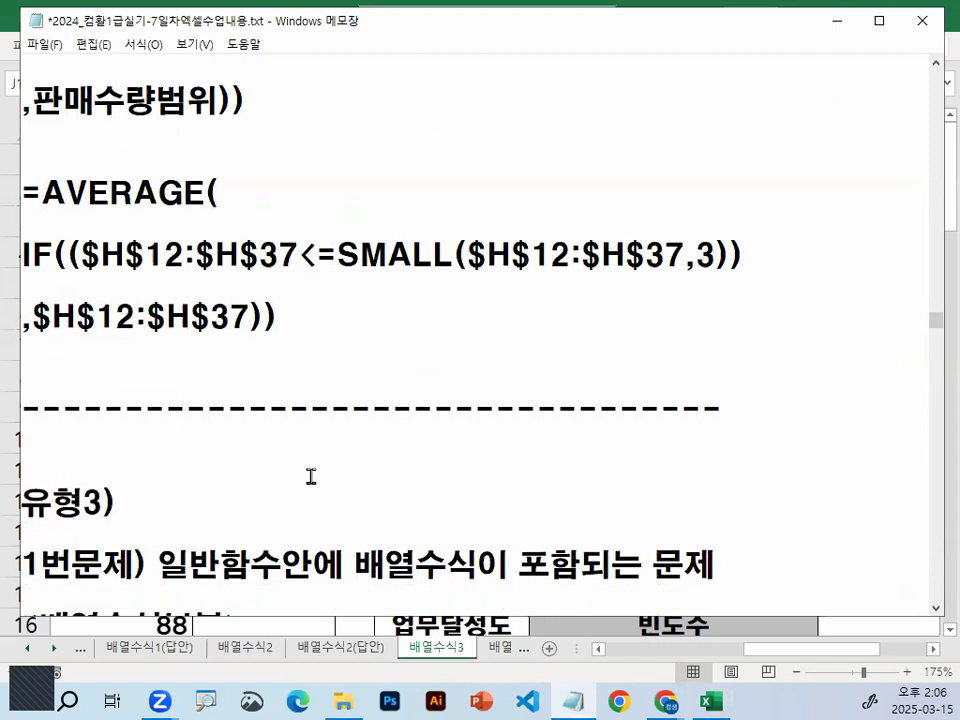
- In the TEXT function notes, mark 형식이 주어짐 and TEXT in red beside a handwritten 0.0점 format example, and clear the marks
{"action": "scroll", "coordinate": [755, 118], "scroll_direction": "down", "scroll_amount": 3}
{"action": "scroll", "coordinate": [731, 60], "scroll_direction": "down", "scroll_amount": 1}
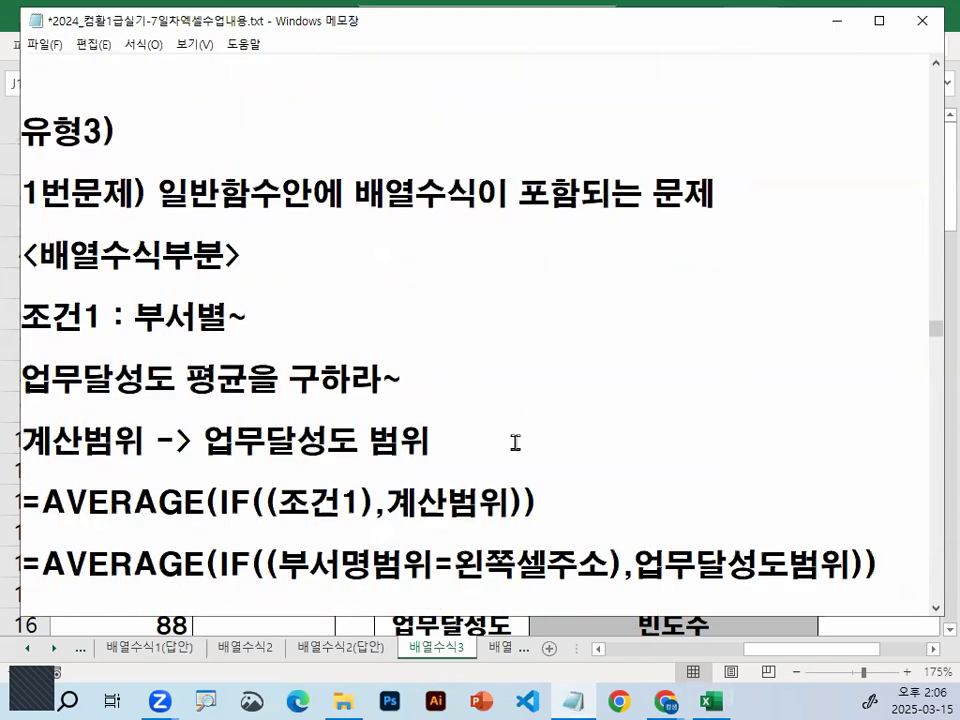
{"action": "scroll", "coordinate": [517, 446], "scroll_direction": "down", "scroll_amount": 3}
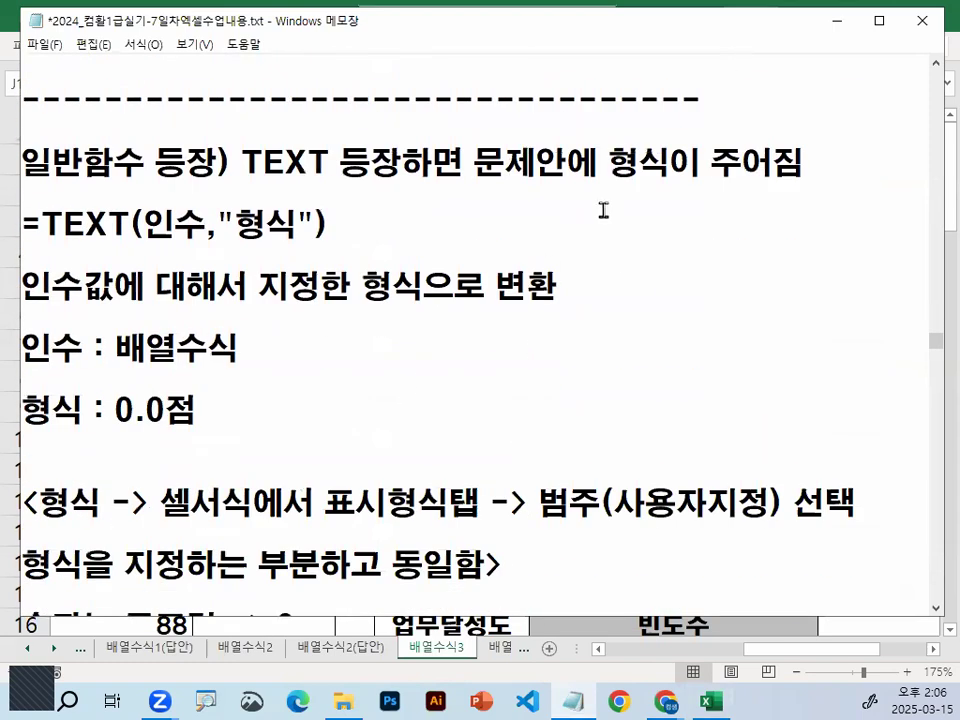
{"action": "left_click_drag", "start_coordinate": [612, 178], "coordinate": [800, 181]}
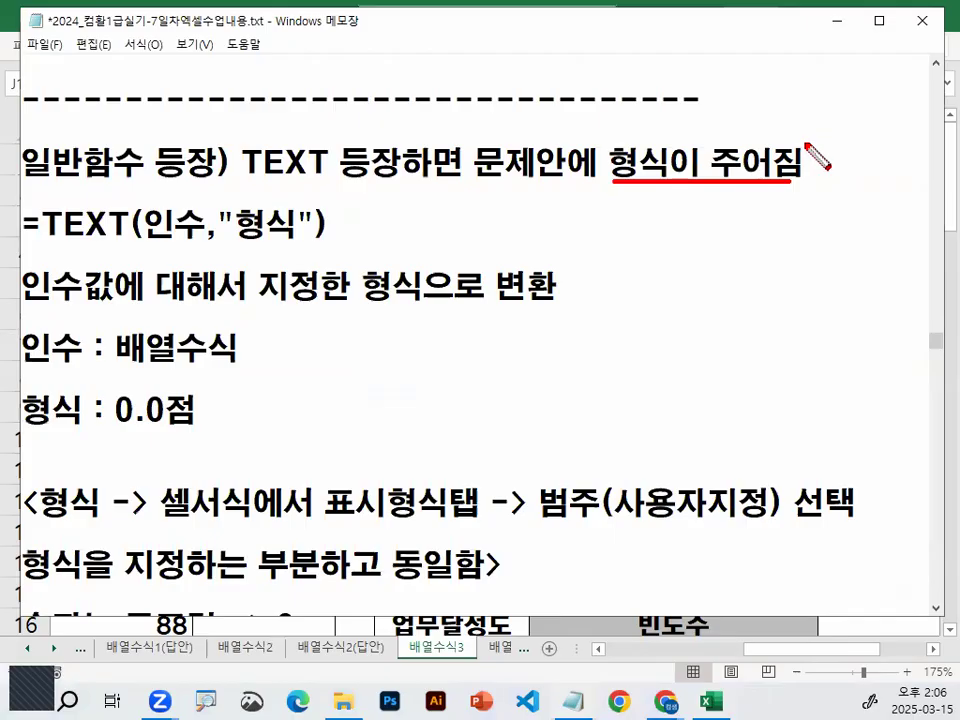
{"action": "mouse_move", "coordinate": [574, 326]}
{"action": "left_mouse_down"}
{"action": "mouse_move", "coordinate": [589, 347]}
{"action": "mouse_move", "coordinate": [664, 340]}
{"action": "mouse_move", "coordinate": [714, 352]}
{"action": "mouse_move", "coordinate": [804, 317]}
{"action": "mouse_move", "coordinate": [826, 322]}
{"action": "mouse_move", "coordinate": [845, 355]}
{"action": "mouse_move", "coordinate": [824, 305]}
{"action": "left_mouse_up"}
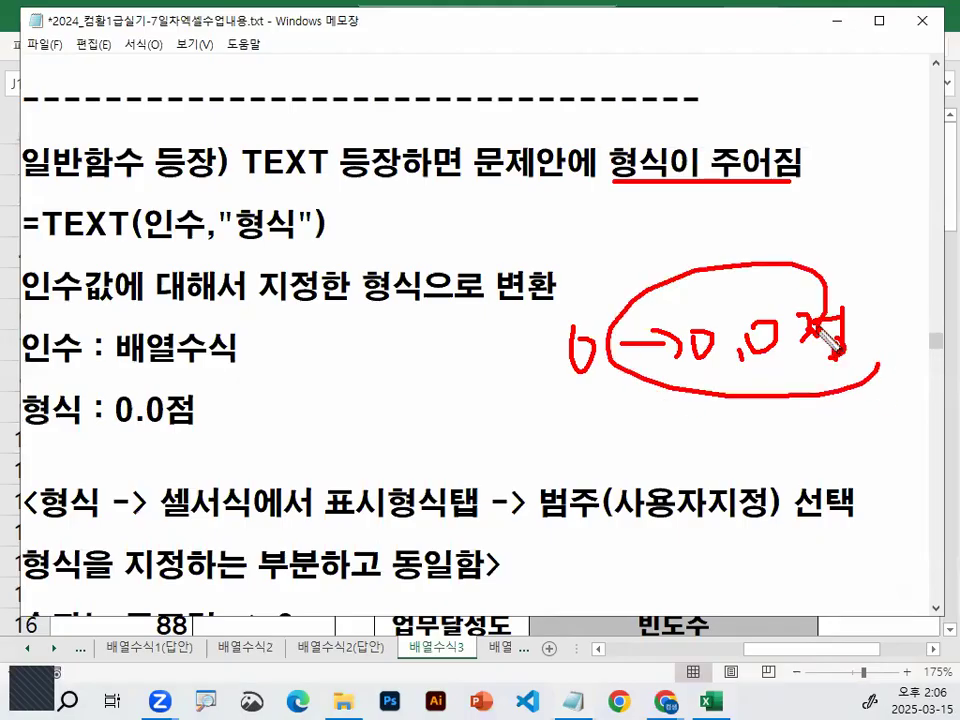
{"action": "left_click_drag", "start_coordinate": [328, 184], "coordinate": [373, 175]}
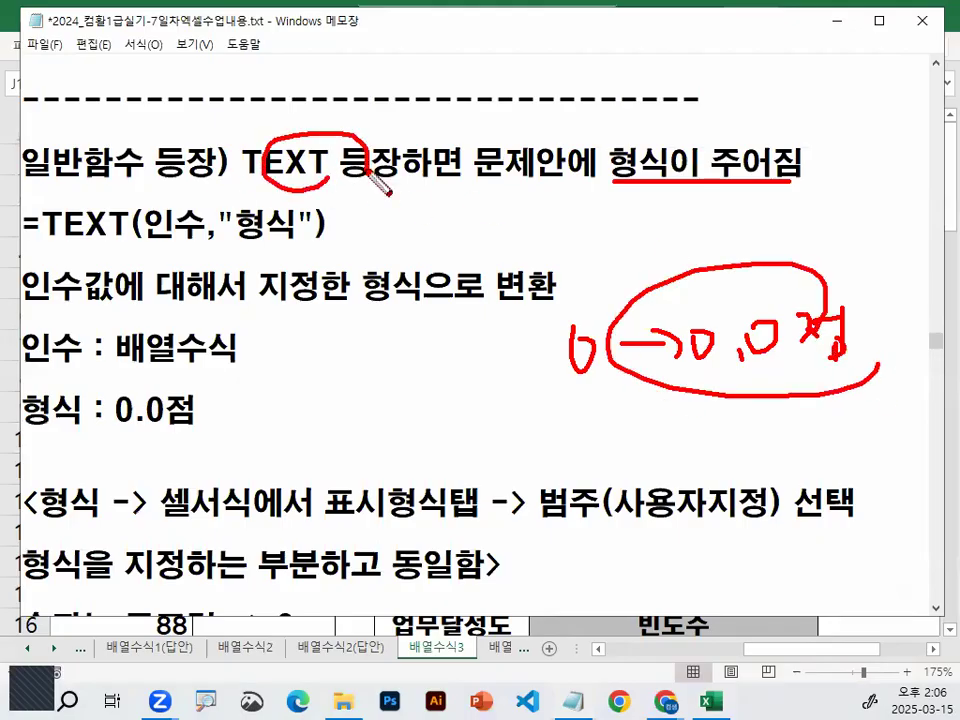
{"action": "key", "text": "Escape"}
- Highlight the =TEXT(인수,"형식") syntax and its explanation lines, including 인수 : 배열수식 and the format 0.0점
{"action": "left_click_drag", "start_coordinate": [44, 222], "coordinate": [298, 222]}
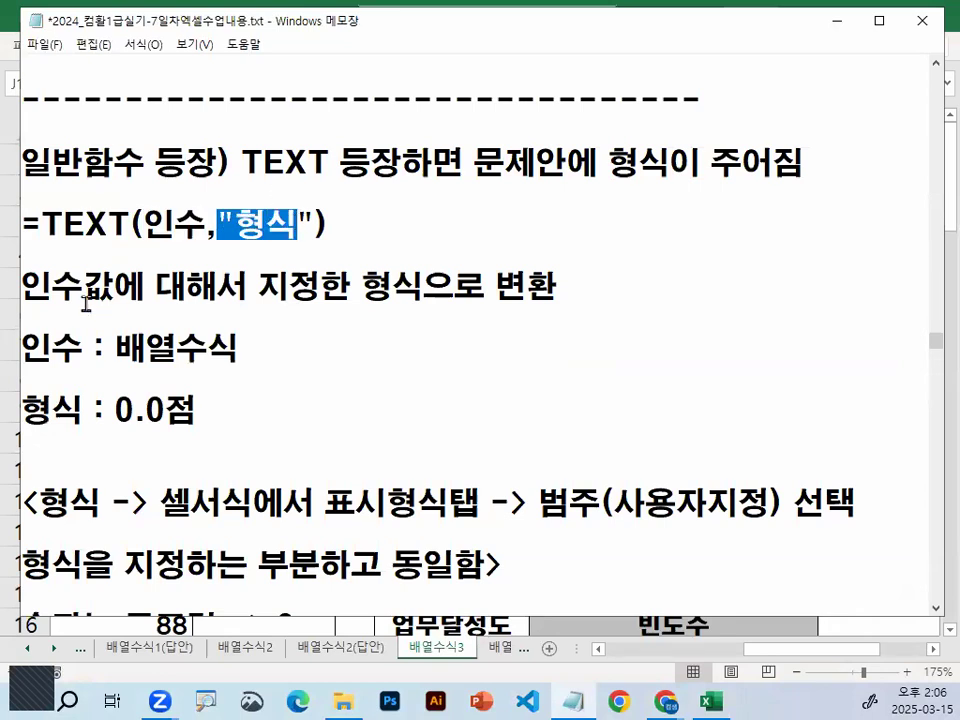
{"action": "left_click_drag", "start_coordinate": [34, 288], "coordinate": [321, 288]}
{"action": "left_click_drag", "start_coordinate": [392, 288], "coordinate": [549, 290]}
{"action": "left_click_drag", "start_coordinate": [22, 347], "coordinate": [88, 347]}
{"action": "left_click_drag", "start_coordinate": [145, 224], "coordinate": [299, 220]}
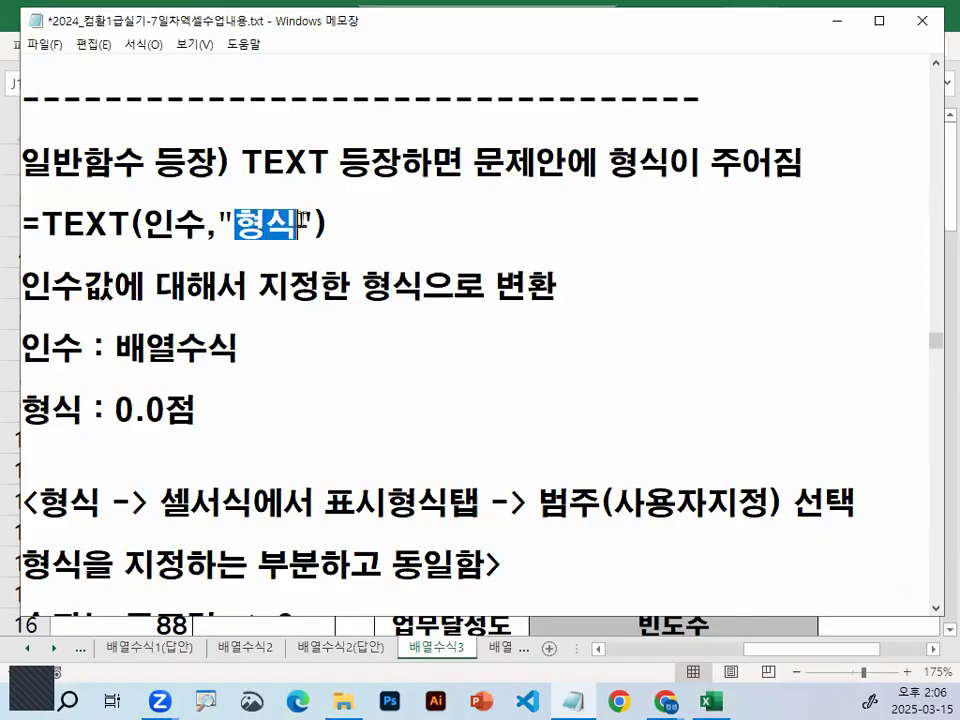
{"action": "left_click_drag", "start_coordinate": [22, 347], "coordinate": [261, 345]}
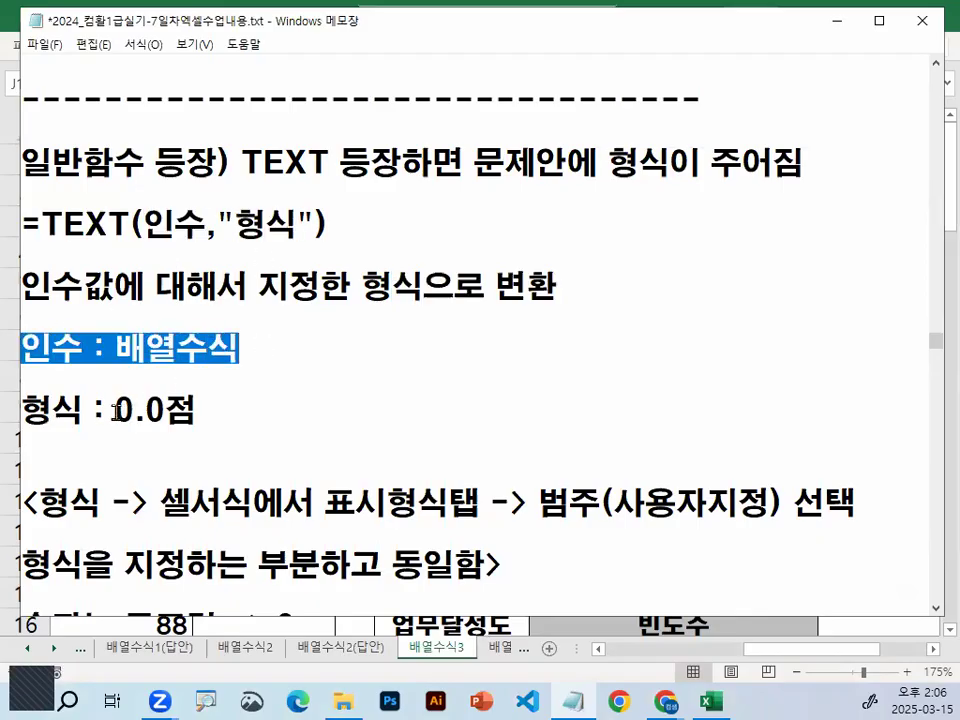
{"action": "left_click_drag", "start_coordinate": [114, 409], "coordinate": [205, 409]}
{"action": "left_click", "coordinate": [207, 409]}
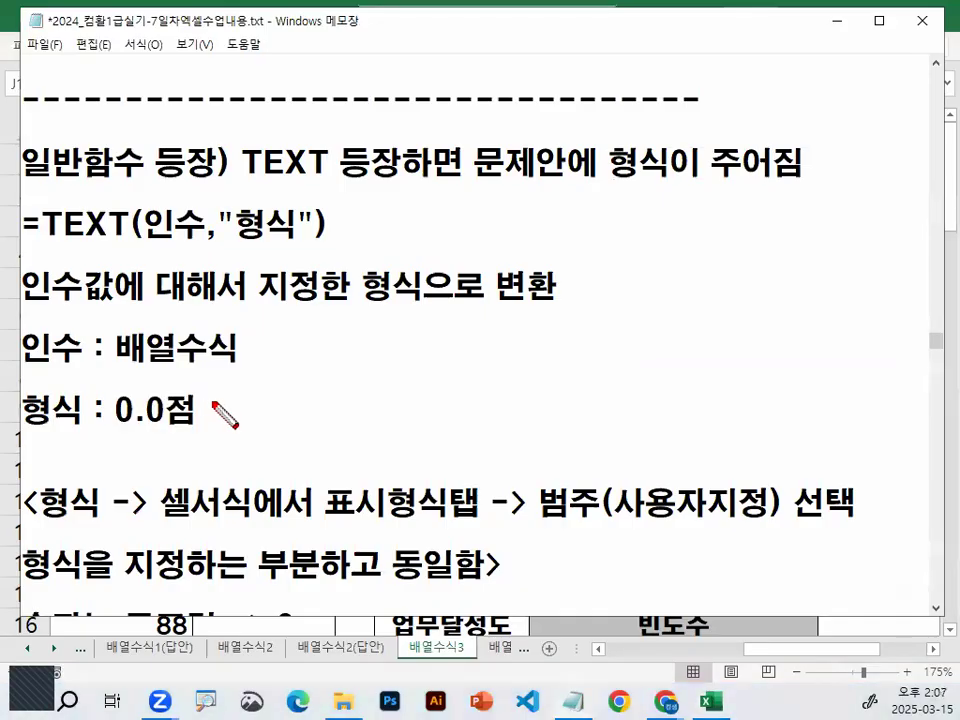
- Underline and circle the 0.0점 format in red with check marks, and clear the marks
{"action": "left_click_drag", "start_coordinate": [112, 425], "coordinate": [151, 425]}
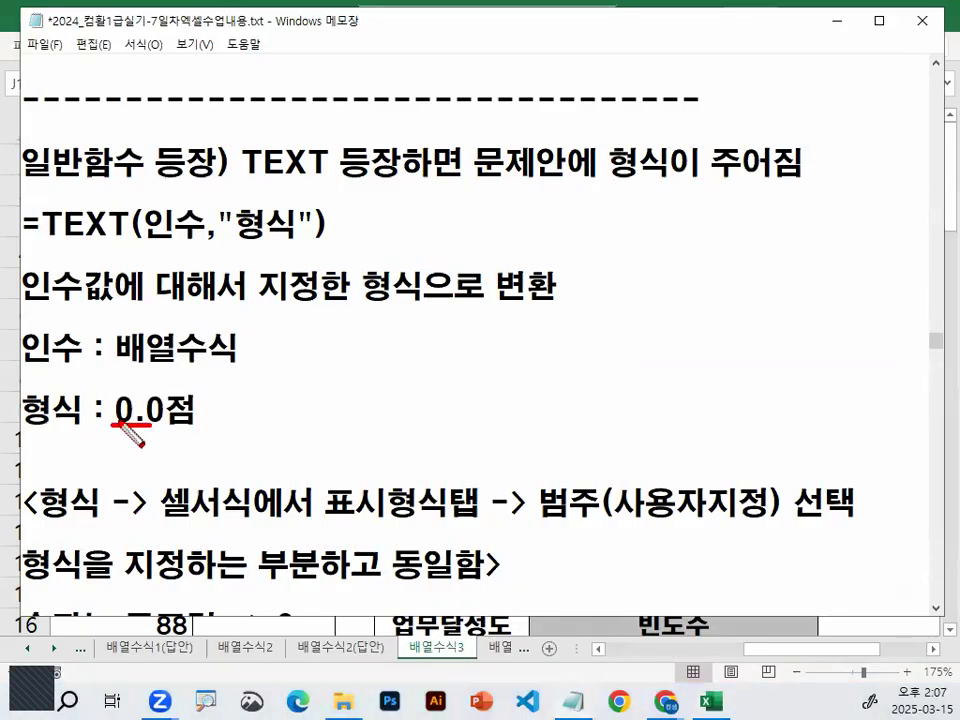
{"action": "left_click_drag", "start_coordinate": [100, 384], "coordinate": [126, 368]}
{"action": "left_click_drag", "start_coordinate": [200, 428], "coordinate": [208, 421]}
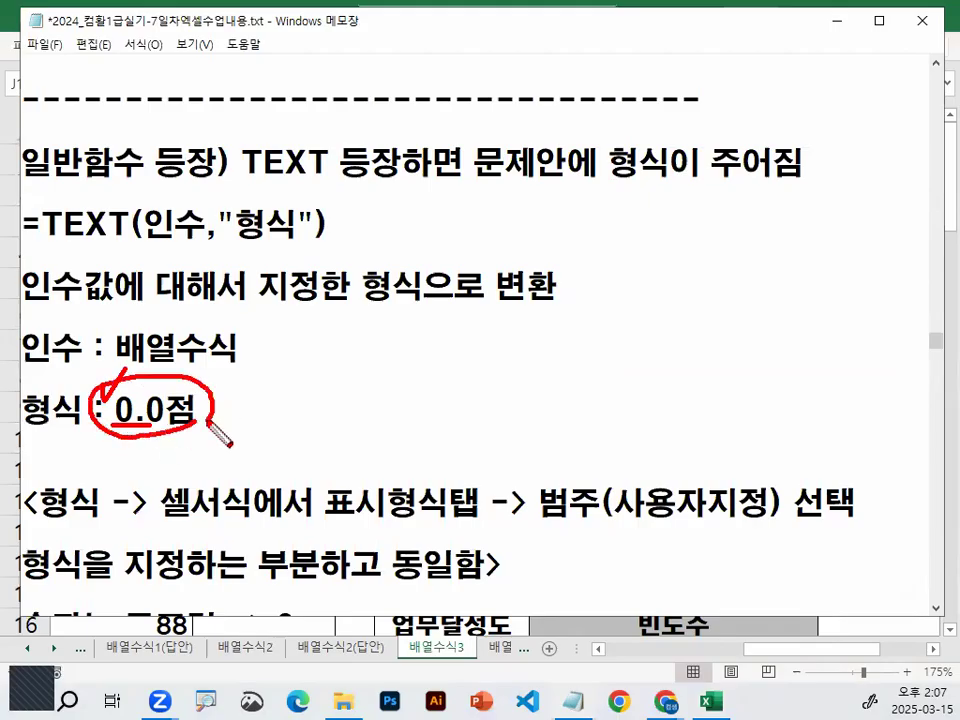
{"action": "left_click_drag", "start_coordinate": [177, 368], "coordinate": [245, 296]}
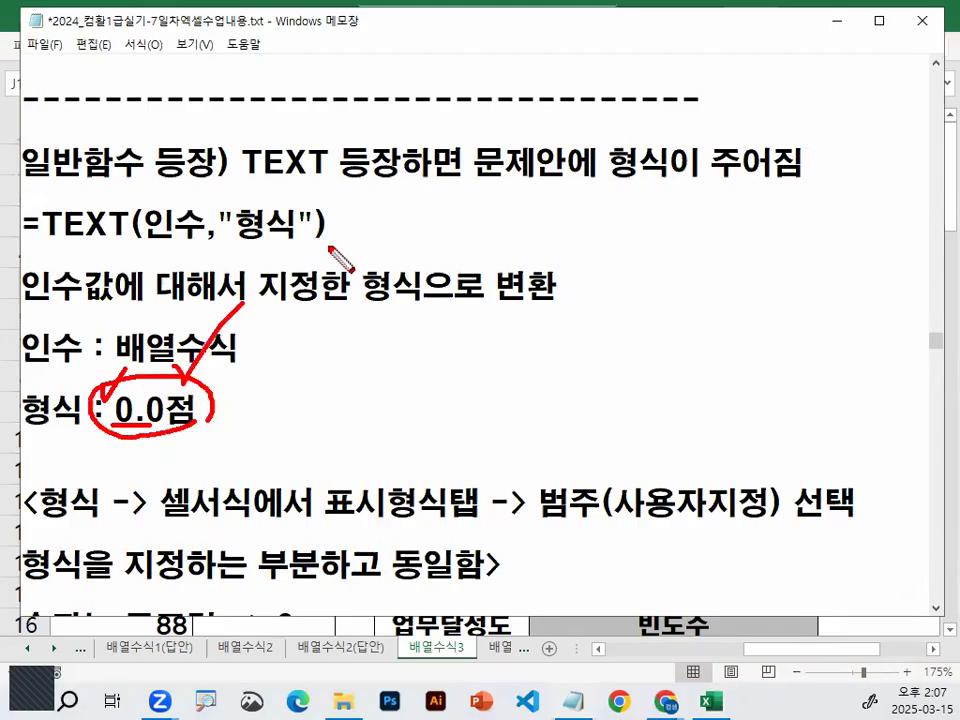
{"action": "key", "text": "Escape"}
- Highlight 형식 in the =TEXT(인수,"형식") syntax and circle its 인수 argument in red
{"action": "double_click", "coordinate": [250, 222]}
{"action": "left_click", "coordinate": [281, 263]}
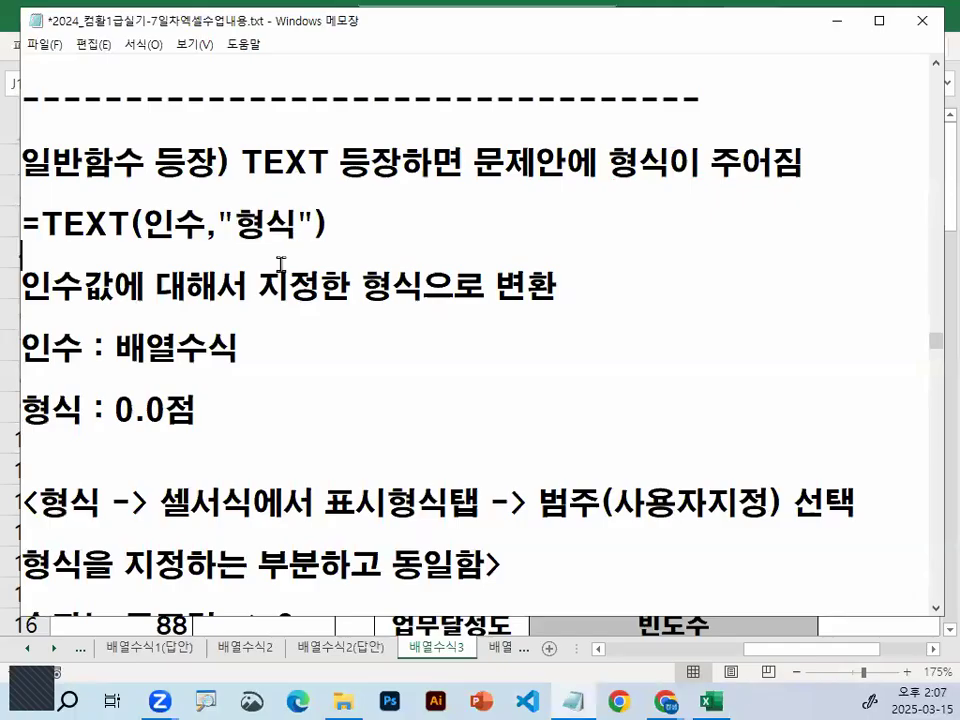
{"action": "mouse_move", "coordinate": [178, 198]}
{"action": "left_mouse_down"}
{"action": "mouse_move", "coordinate": [180, 246]}
{"action": "mouse_move", "coordinate": [203, 257]}
{"action": "left_mouse_up"}
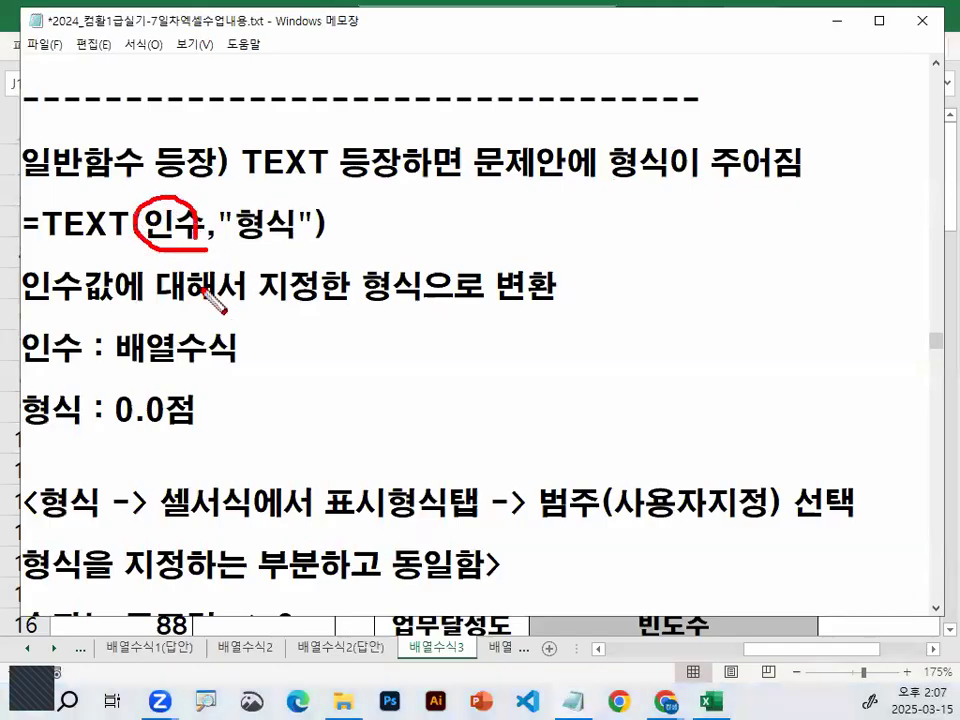
- Review the notes on the TEXT function's argument, the 부서별 condition and the 업무달성도 average in problem 1
{"action": "left_click_drag", "start_coordinate": [114, 370], "coordinate": [240, 362]}
{"action": "key", "text": "Escape"}
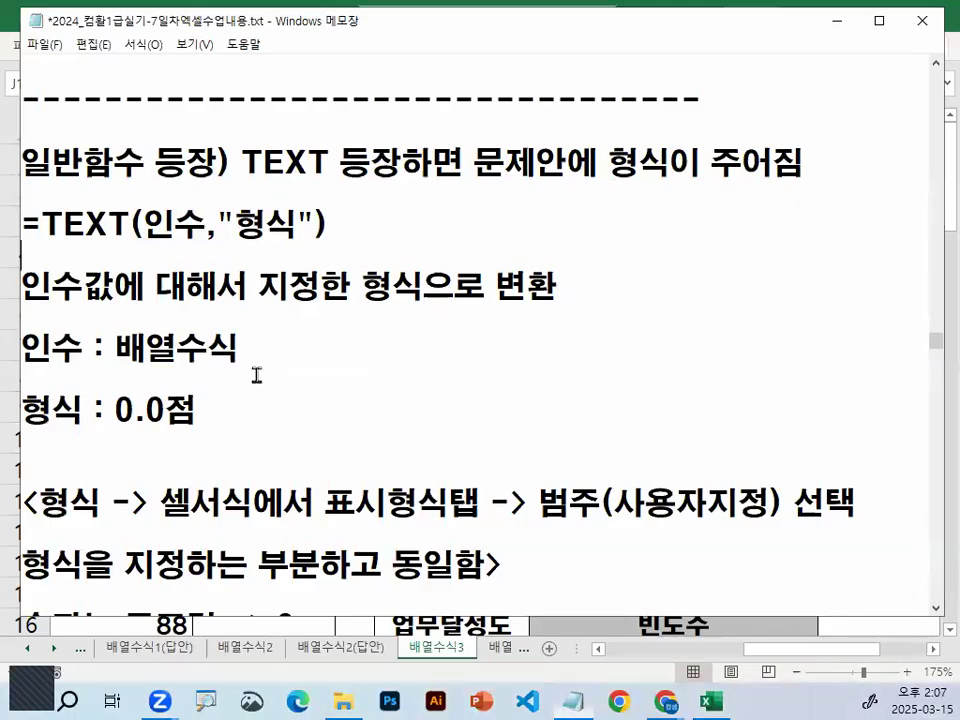
{"action": "scroll", "coordinate": [273, 425], "scroll_direction": "up", "scroll_amount": 3}
{"action": "left_click_drag", "start_coordinate": [135, 225], "coordinate": [242, 228]}
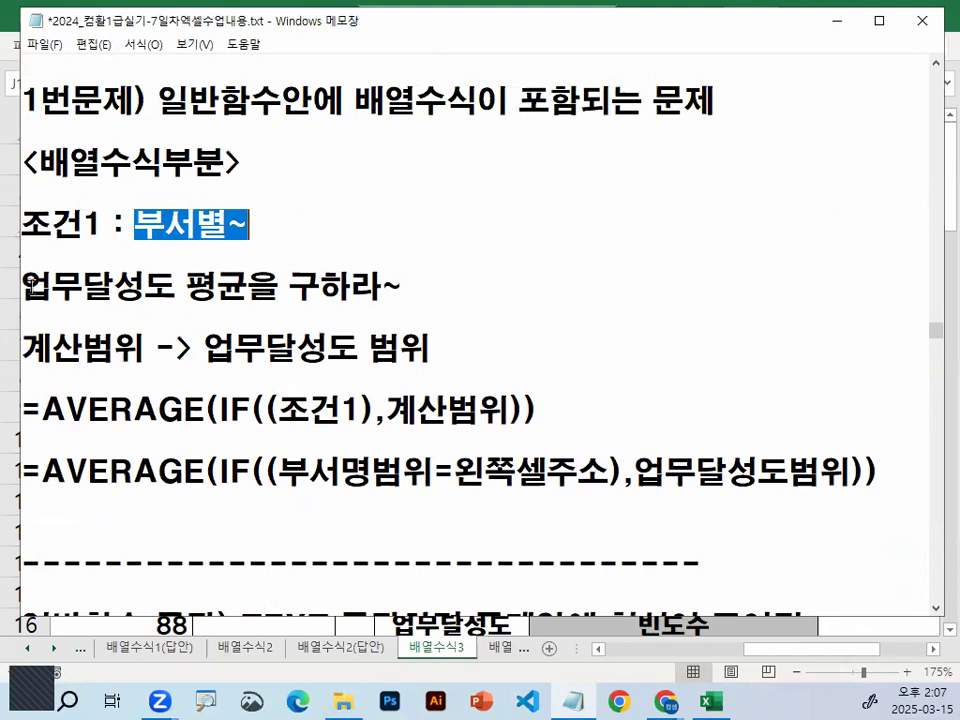
{"action": "left_click_drag", "start_coordinate": [34, 285], "coordinate": [279, 287]}
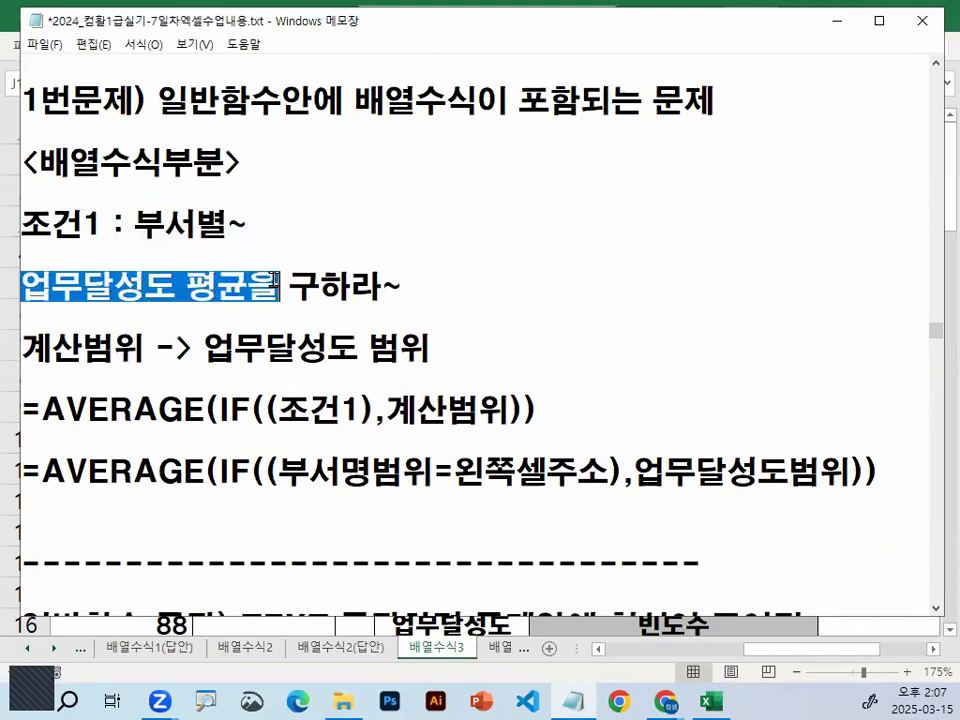
{"action": "left_click_drag", "start_coordinate": [24, 287], "coordinate": [177, 288]}
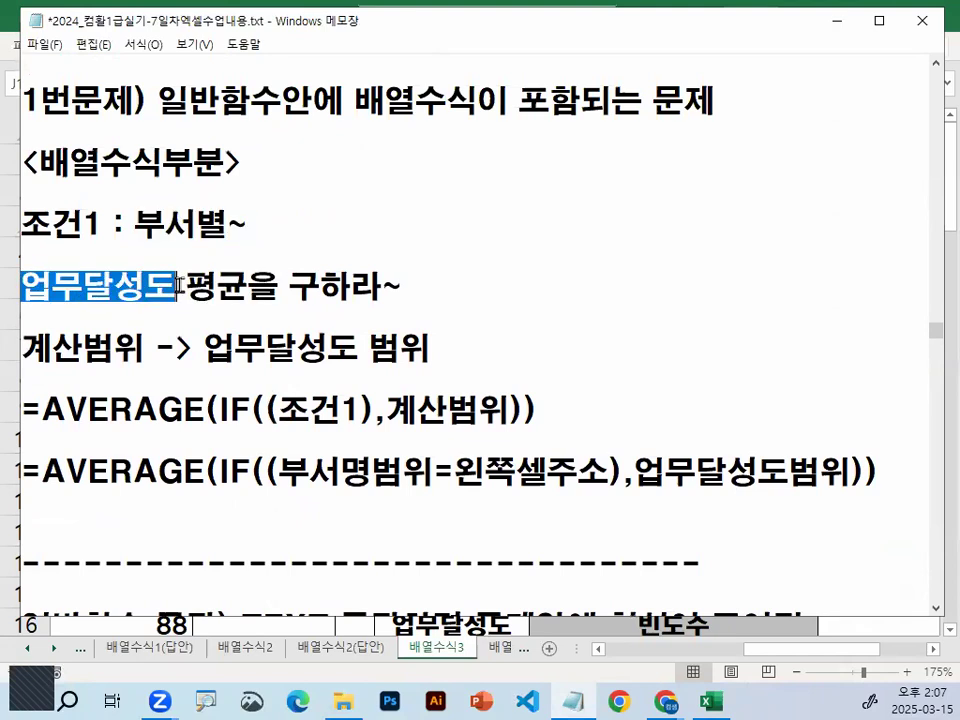
- Switch to Excel and examine the departments in 표2 and the 부서명 column of 표1
{"action": "left_click", "coordinate": [838, 21]}
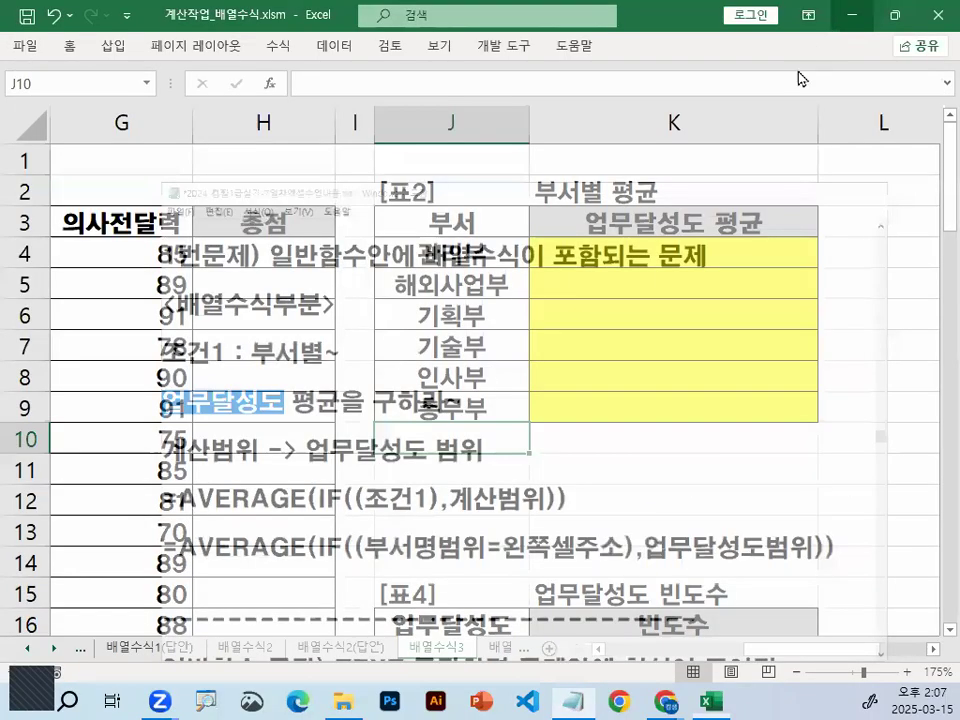
{"action": "left_click", "coordinate": [451, 253]}
{"action": "left_click_drag", "start_coordinate": [866, 650], "coordinate": [668, 650]}
{"action": "left_click_drag", "start_coordinate": [462, 252], "coordinate": [420, 474]}
- Return to Notepad and examine the AVERAGE(IF()) notes, marking the condition, department range, left cell address and 업무달성도 range
{"action": "left_click", "coordinate": [573, 700]}
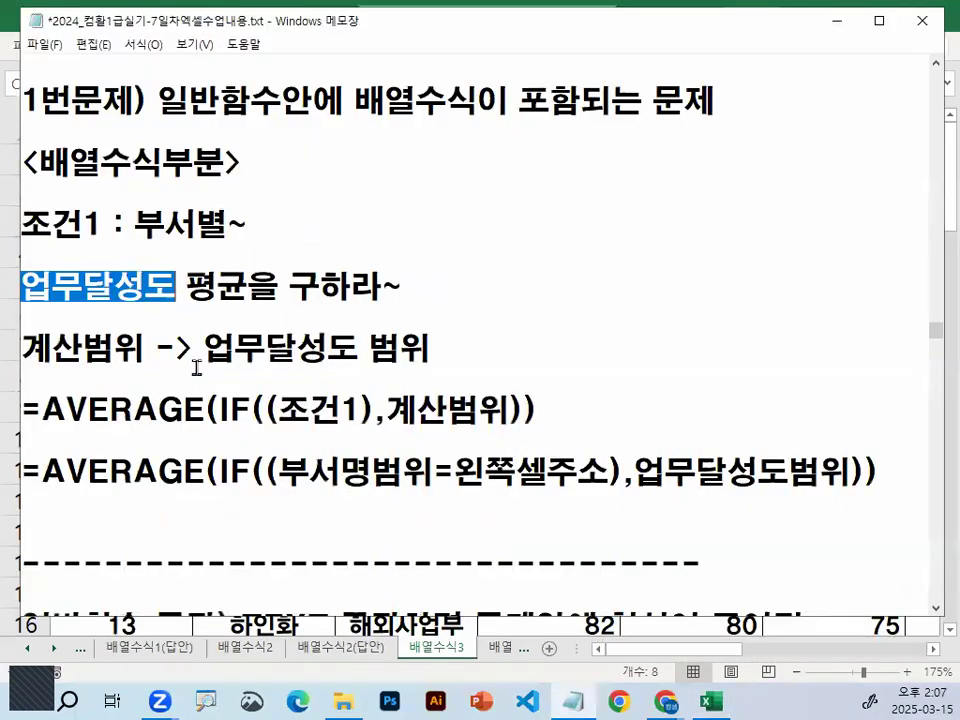
{"action": "scroll", "coordinate": [197, 368], "scroll_direction": "down", "scroll_amount": 1}
{"action": "left_click_drag", "start_coordinate": [42, 316], "coordinate": [281, 316]}
{"action": "left_click_drag", "start_coordinate": [508, 316], "coordinate": [521, 316]}
{"action": "left_click", "coordinate": [563, 313]}
{"action": "left_click_drag", "start_coordinate": [370, 331], "coordinate": [481, 336]}
{"action": "left_click_drag", "start_coordinate": [285, 395], "coordinate": [580, 396]}
{"action": "mouse_move", "coordinate": [288, 390]}
{"action": "left_mouse_down"}
{"action": "mouse_move", "coordinate": [428, 370]}
{"action": "mouse_move", "coordinate": [416, 394]}
{"action": "mouse_move", "coordinate": [497, 364]}
{"action": "mouse_move", "coordinate": [575, 400]}
{"action": "left_mouse_up"}
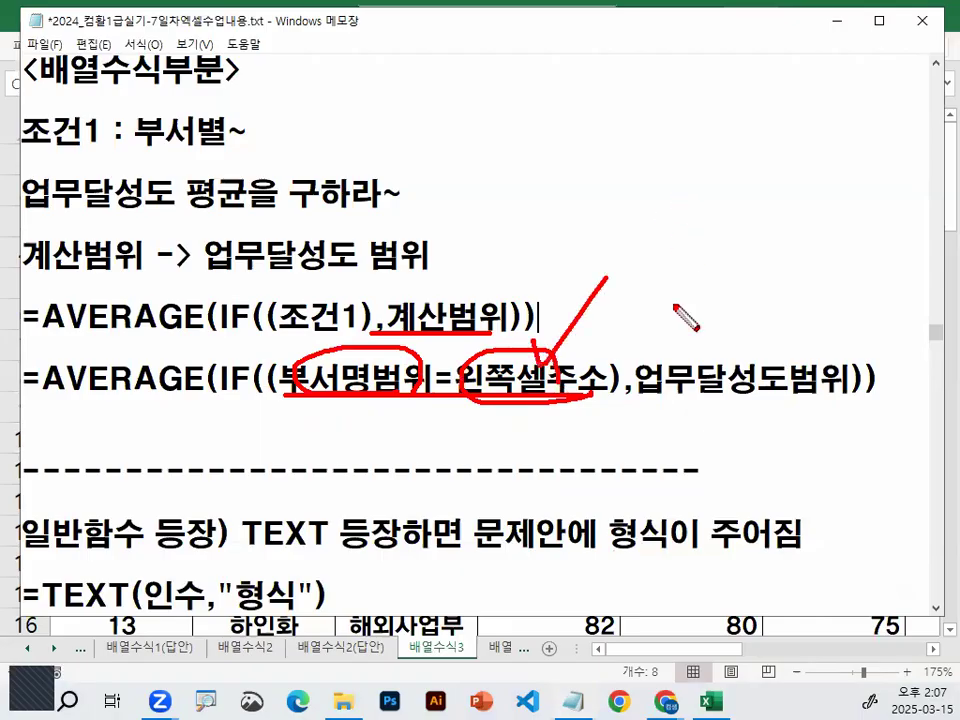
{"action": "left_click_drag", "start_coordinate": [536, 345], "coordinate": [607, 280]}
{"action": "left_click_drag", "start_coordinate": [635, 400], "coordinate": [848, 398]}
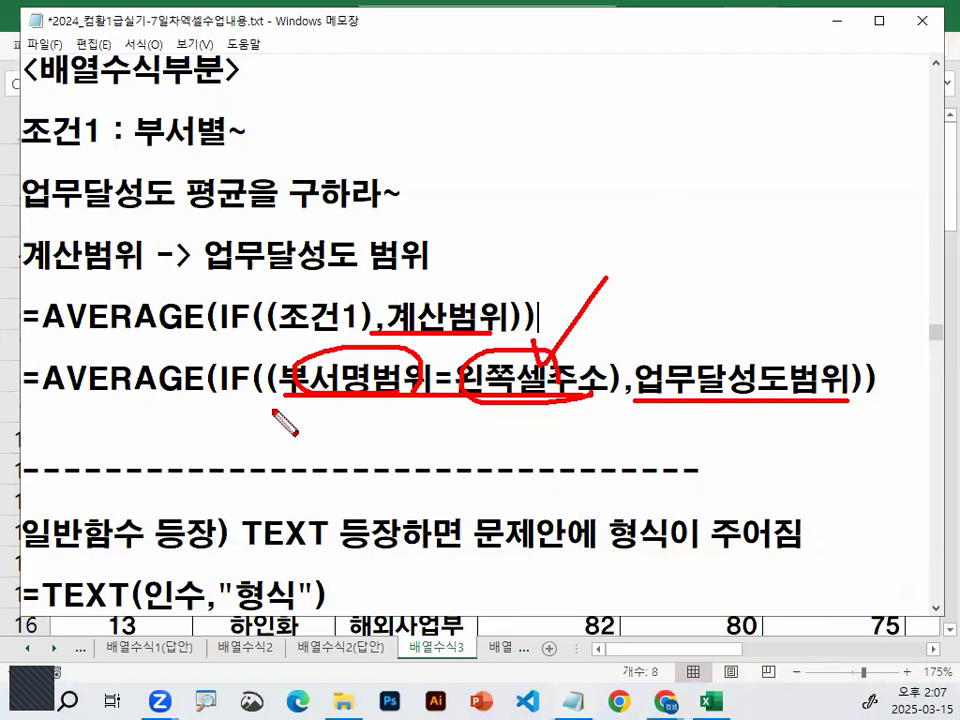
{"action": "key", "text": "Escape"}
- Examine the final TEXT formula in the notes, marking the nested AVERAGE(IF()) argument and the "0.0점" format
{"action": "scroll", "coordinate": [397, 410], "scroll_direction": "down", "scroll_amount": 1}
{"action": "scroll", "coordinate": [397, 410], "scroll_direction": "down", "scroll_amount": 4}
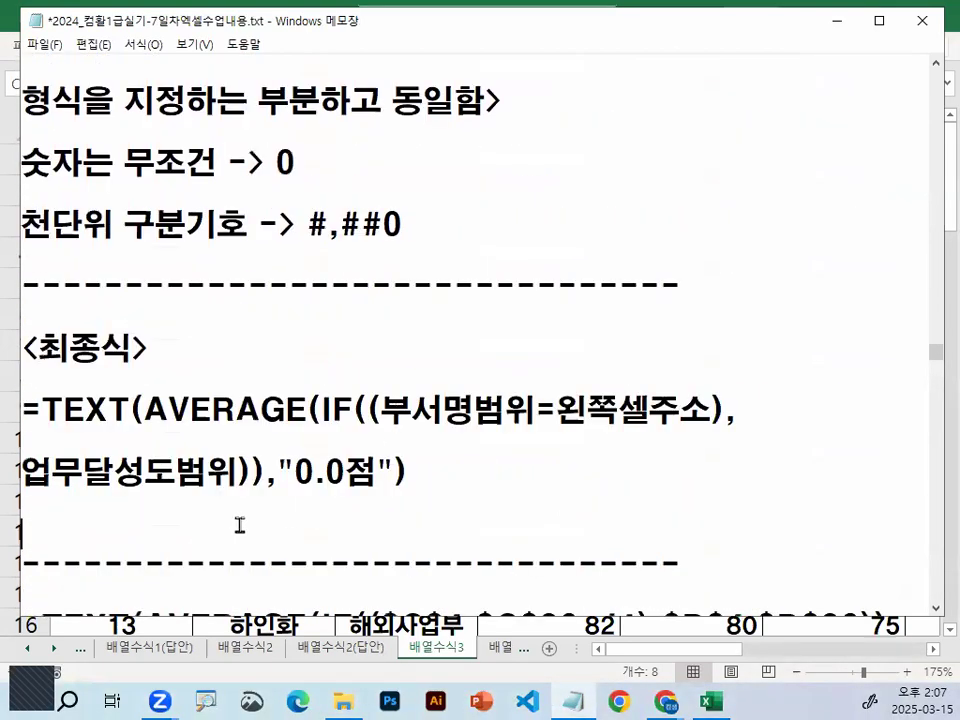
{"action": "scroll", "coordinate": [208, 566], "scroll_direction": "down", "scroll_amount": 1}
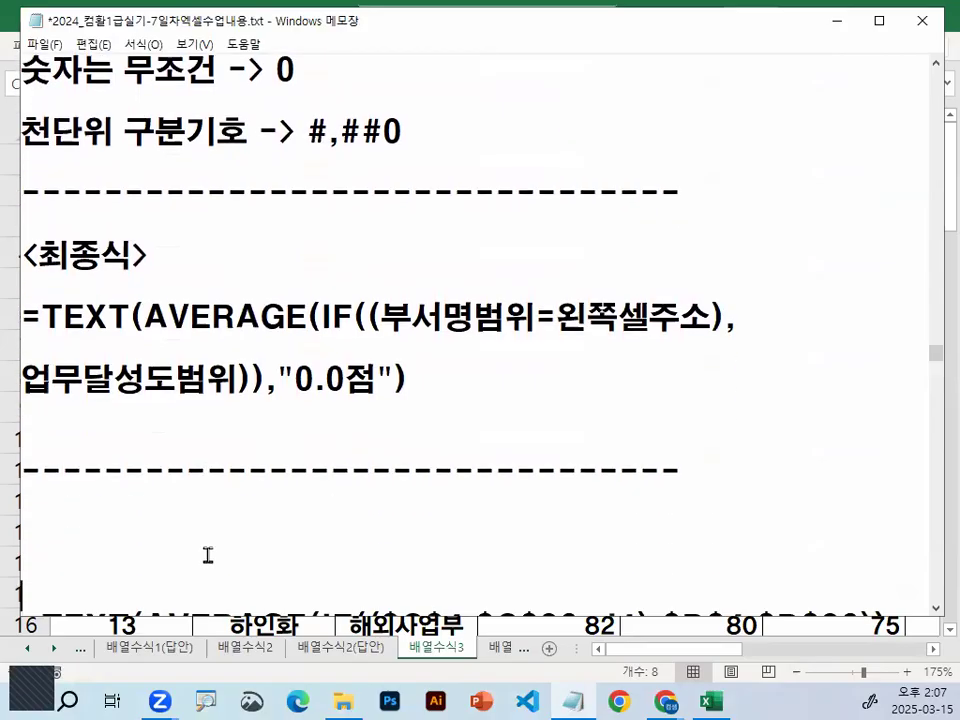
{"action": "left_click_drag", "start_coordinate": [145, 286], "coordinate": [266, 348]}
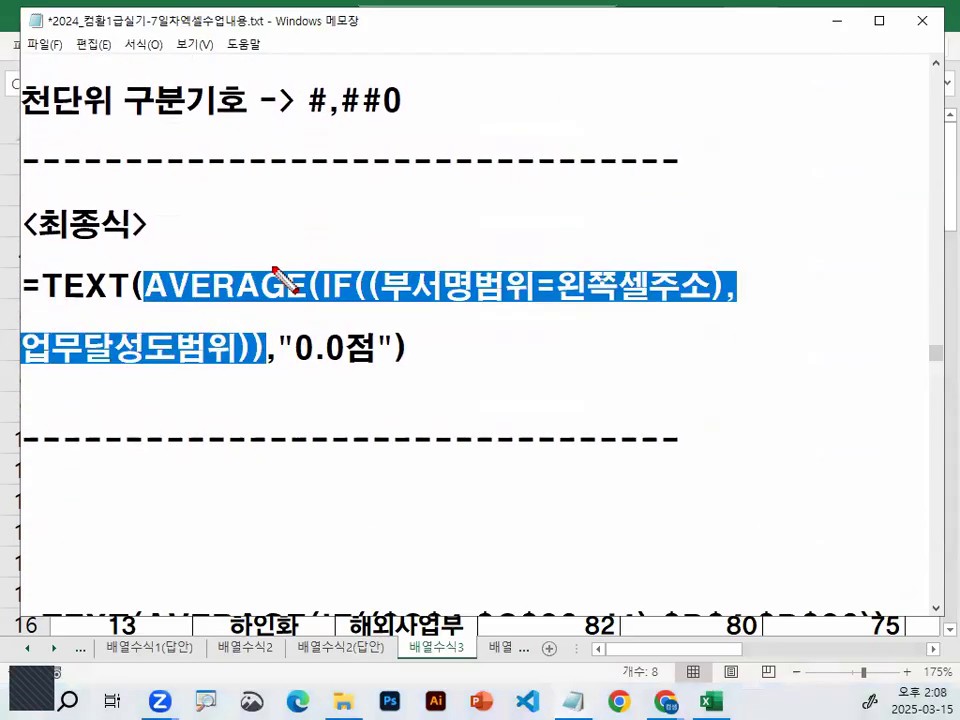
{"action": "left_click_drag", "start_coordinate": [270, 266], "coordinate": [316, 222]}
{"action": "left_click_drag", "start_coordinate": [299, 367], "coordinate": [371, 366]}
{"action": "mouse_move", "coordinate": [334, 313]}
{"action": "left_mouse_down"}
{"action": "mouse_move", "coordinate": [343, 326]}
{"action": "mouse_move", "coordinate": [373, 293]}
{"action": "left_mouse_up"}
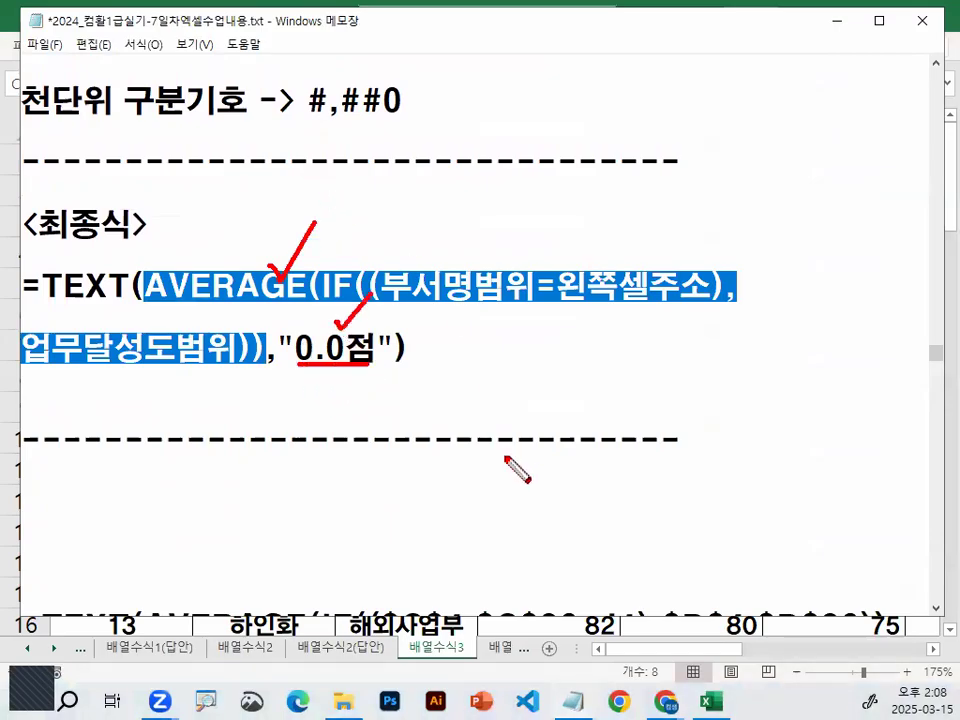
{"action": "key", "text": "Escape"}
{"action": "left_click", "coordinate": [262, 298]}
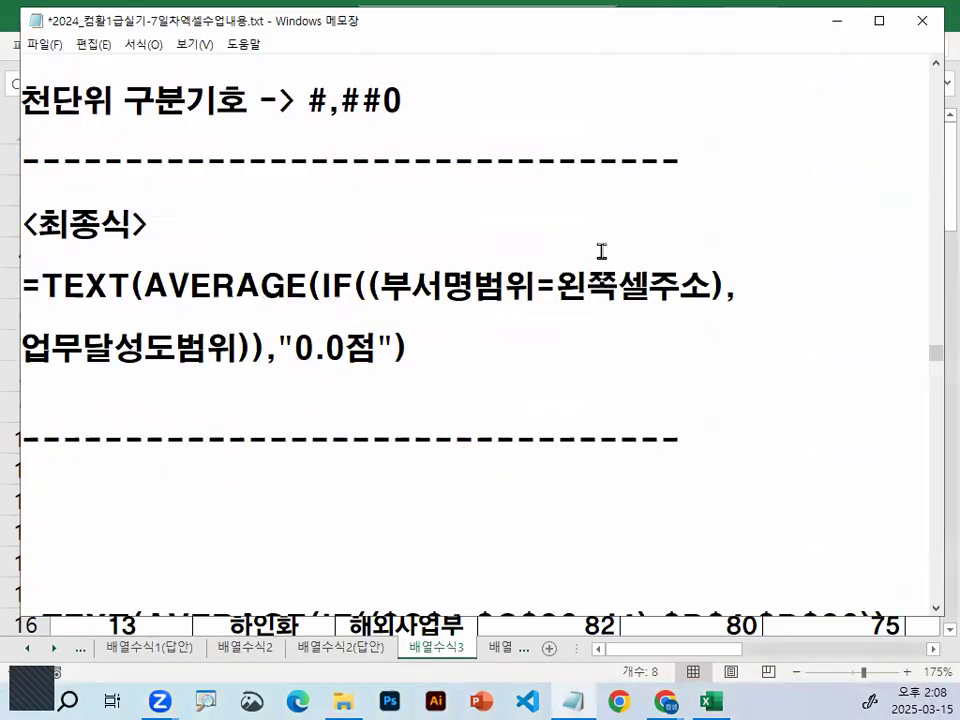
- Switch to Excel and begin the formula =TEXT(AVERAGE(IF(( in cell K4 of 표2
{"action": "left_click", "coordinate": [836, 21]}
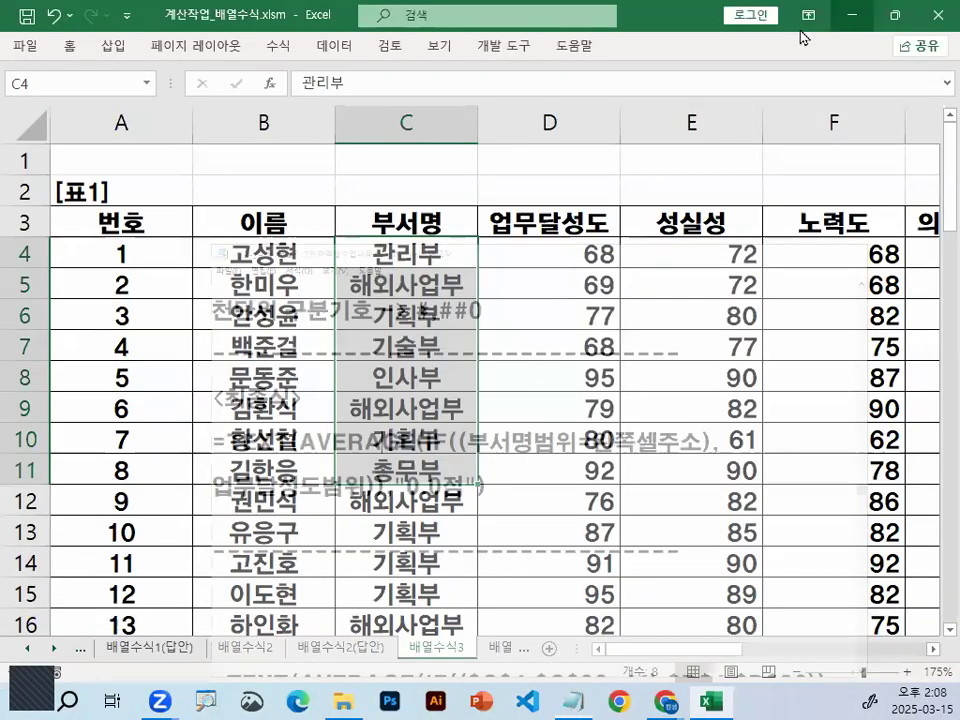
{"action": "left_click_drag", "start_coordinate": [930, 650], "coordinate": [930, 650]}
{"action": "left_click", "coordinate": [648, 241]}
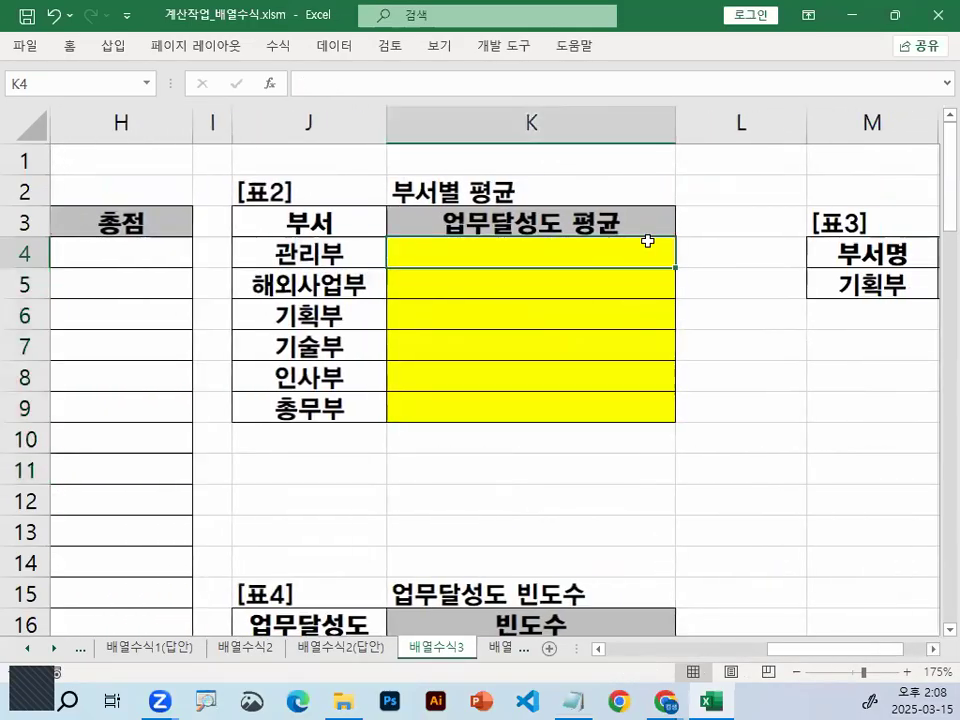
{"action": "type", "text": "="}
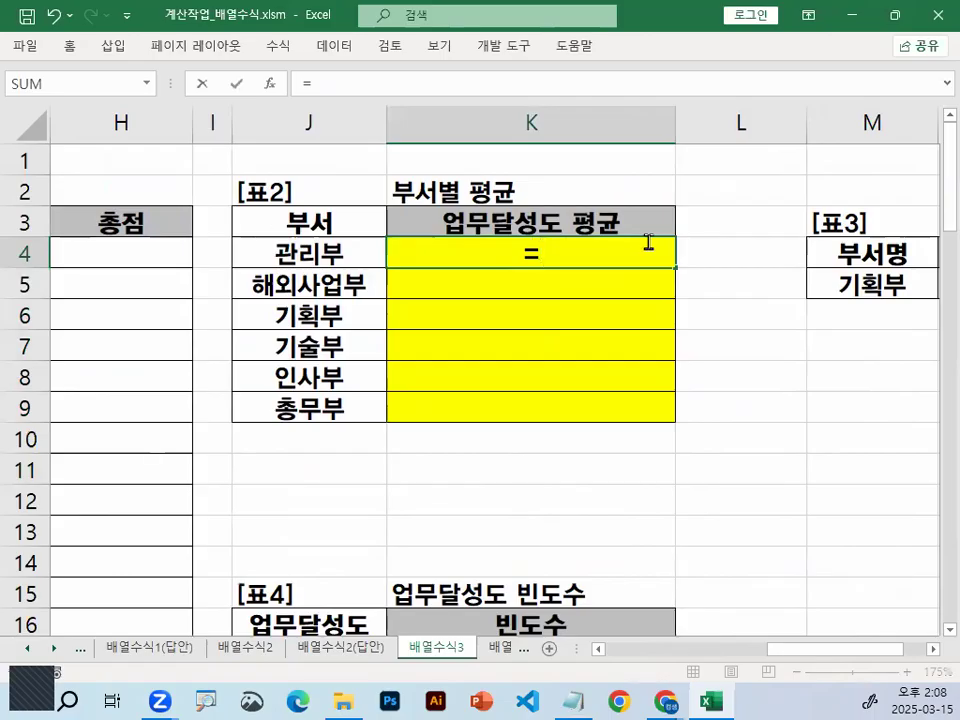
{"action": "type", "text": "TEXT"}
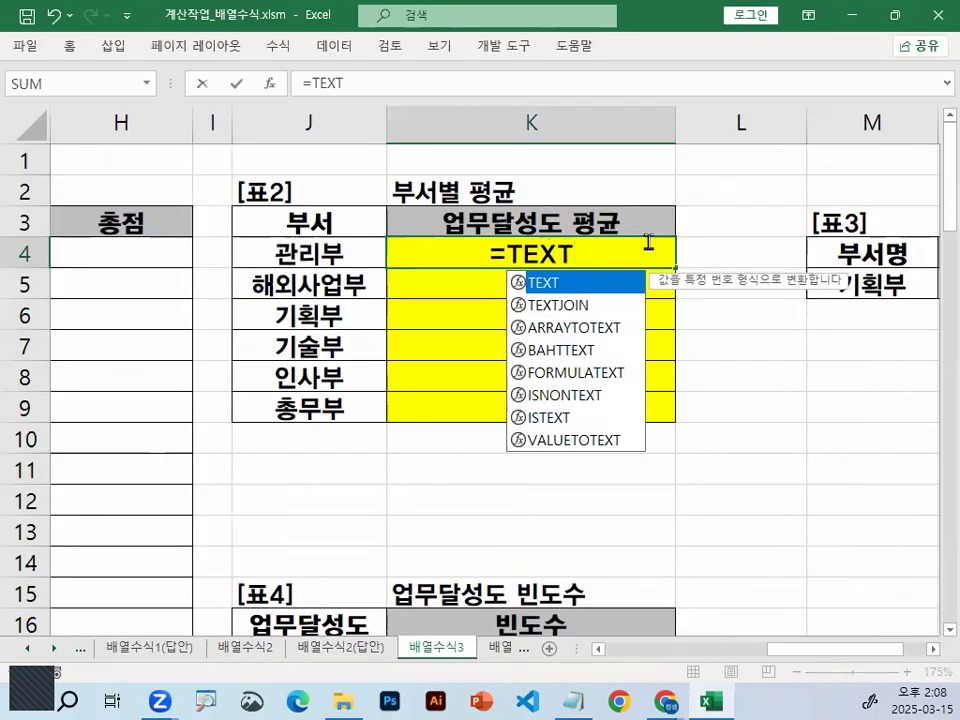
{"action": "type", "text": "("}
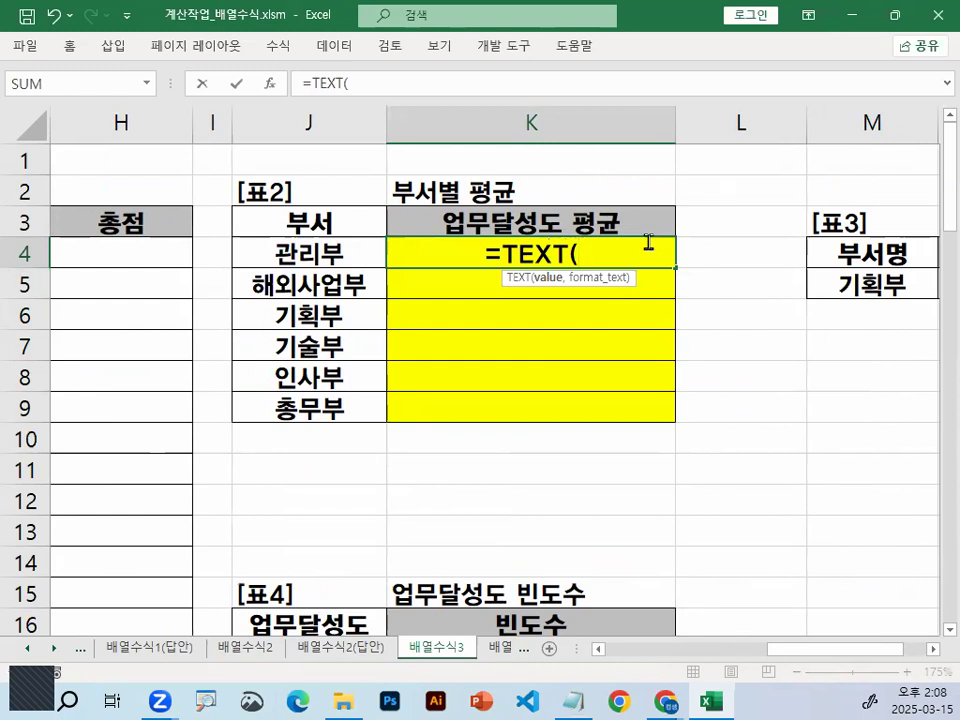
{"action": "type", "text": "AV"}
{"action": "key", "text": "Down"}
{"action": "key", "text": "Tab"}
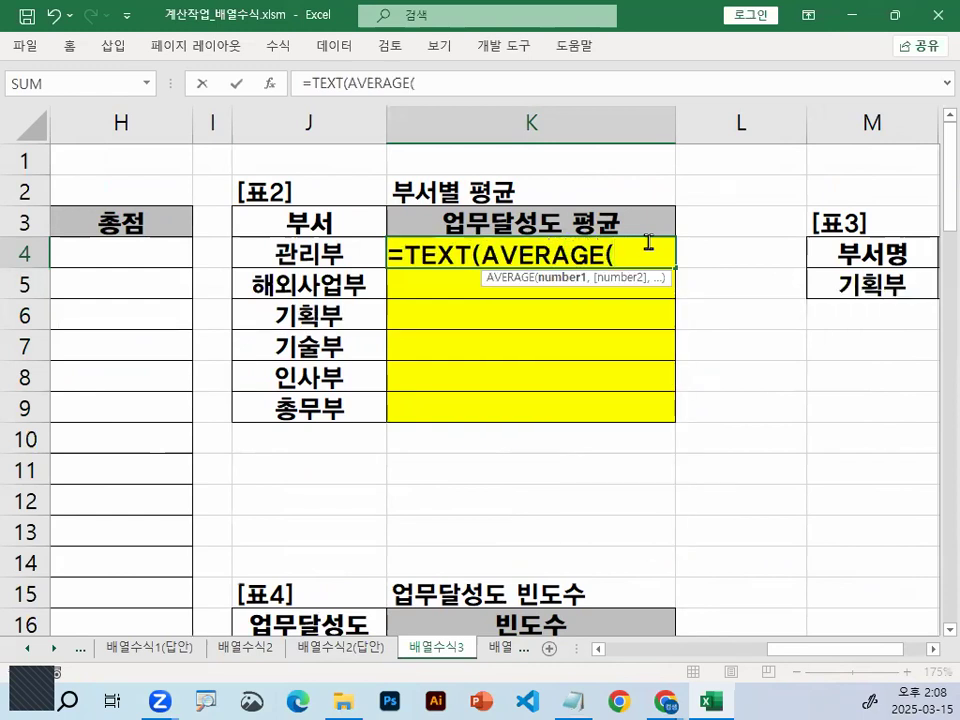
{"action": "type", "text": "IF(("}
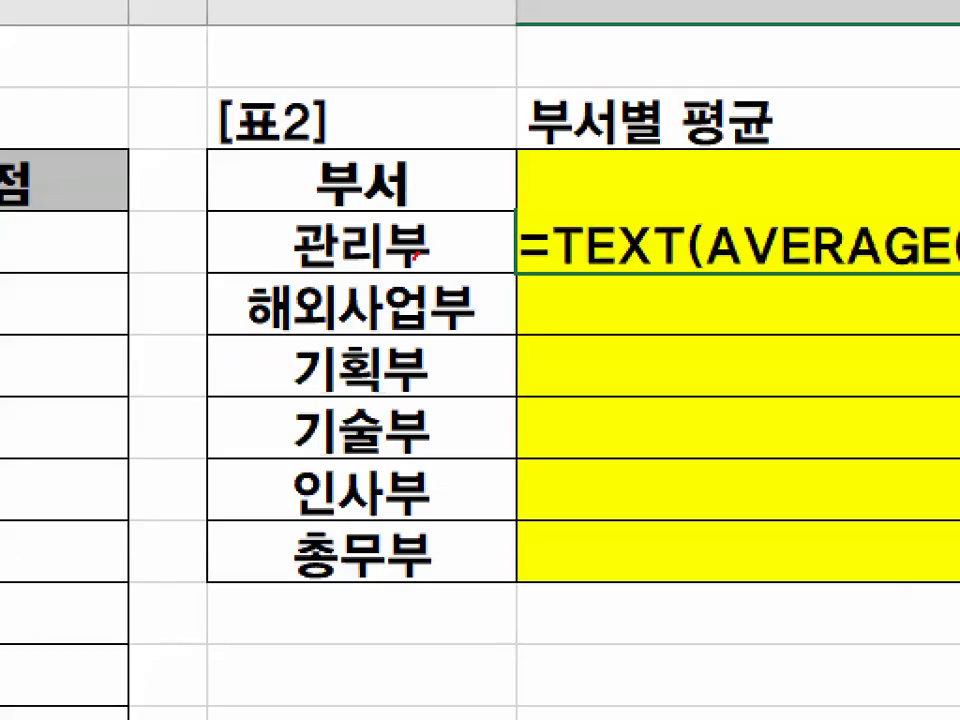
{"action": "left_click_drag", "start_coordinate": [322, 246], "coordinate": [318, 247]}
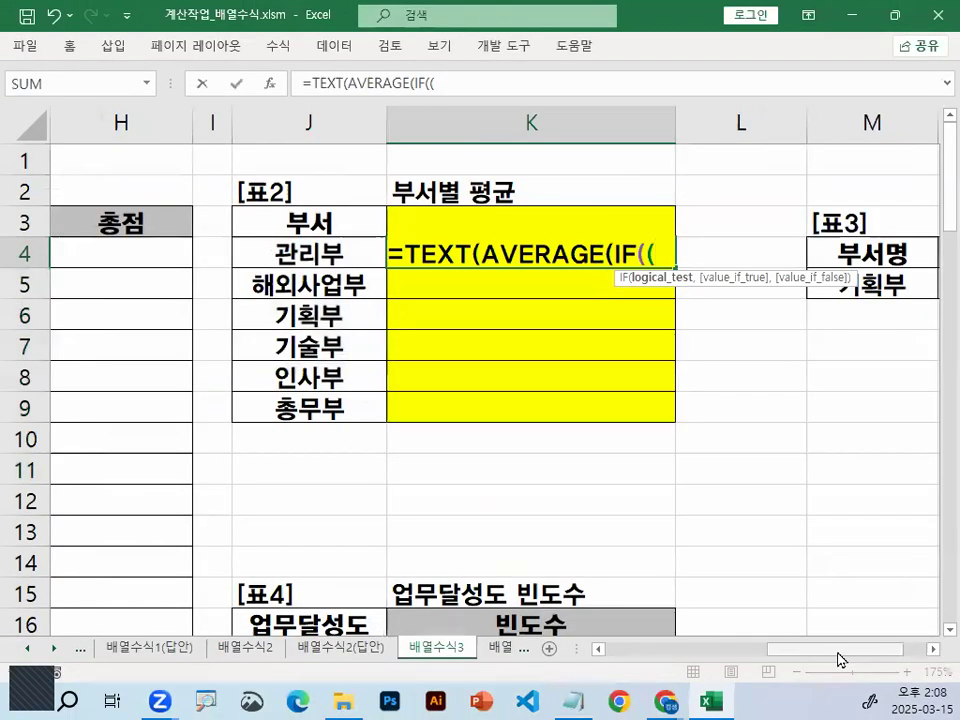
- Add the condition $C$4:$C$26=J4 to the IF function in K4, ready for its next argument
{"action": "scroll", "coordinate": [472, 478], "scroll_direction": "left", "scroll_amount": 3}
{"action": "left_click_drag", "start_coordinate": [405, 258], "coordinate": [441, 561]}
{"action": "key", "text": "F4"}
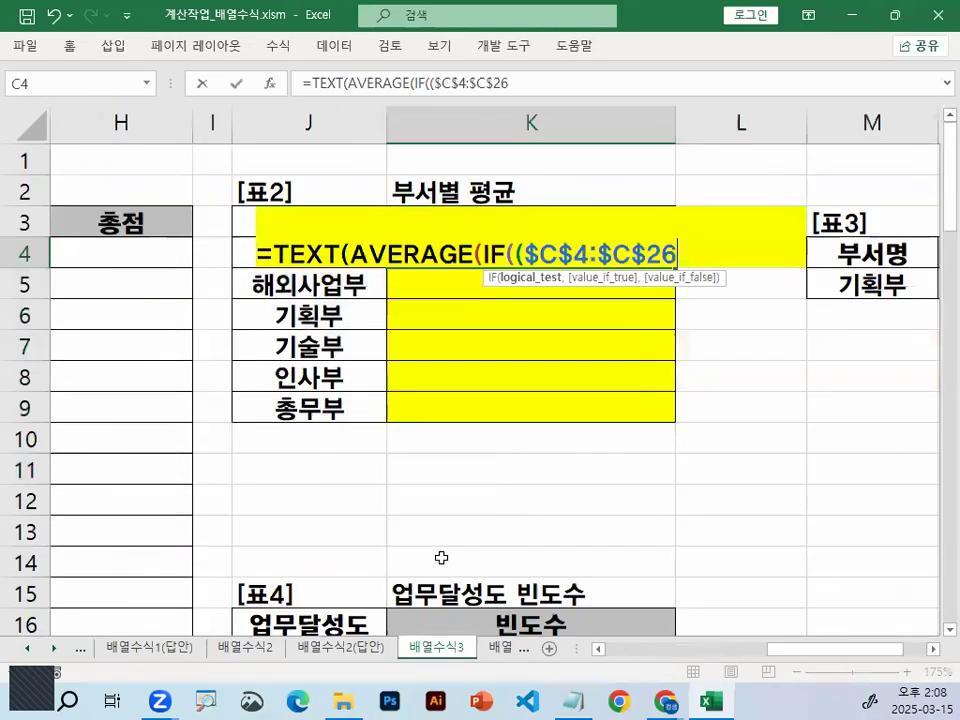
{"action": "type", "text": "="}
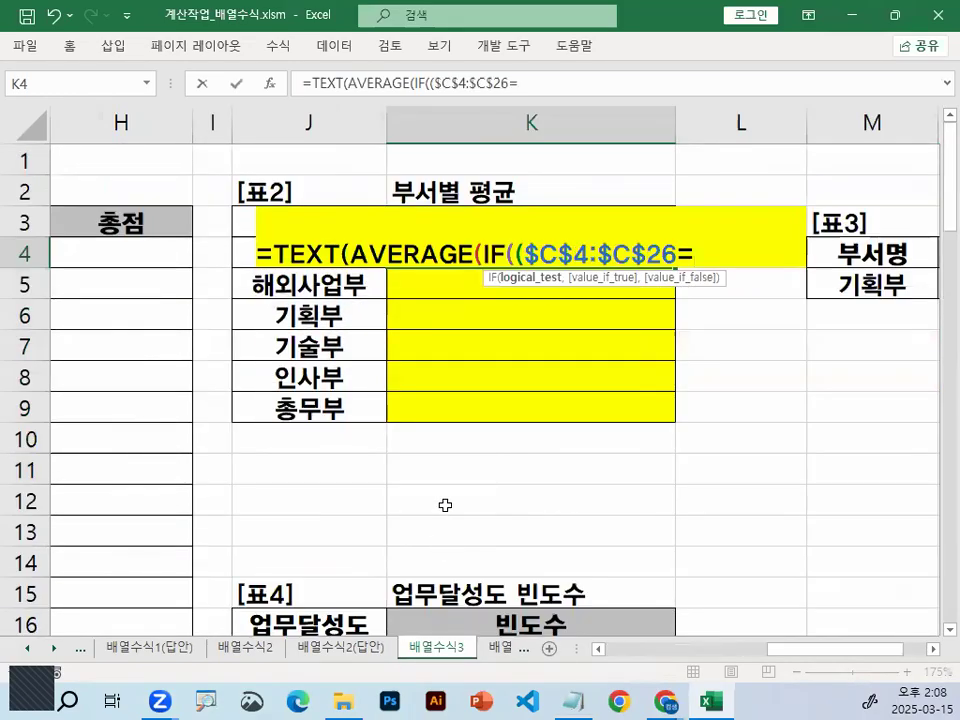
{"action": "left_click", "coordinate": [242, 252]}
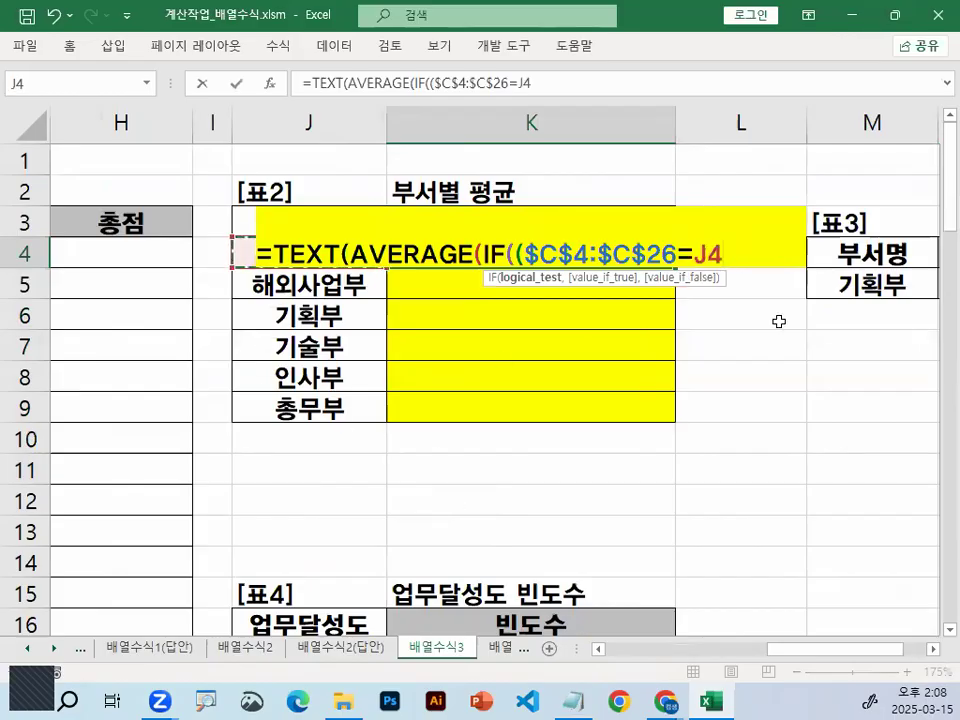
{"action": "type", "text": ")"}
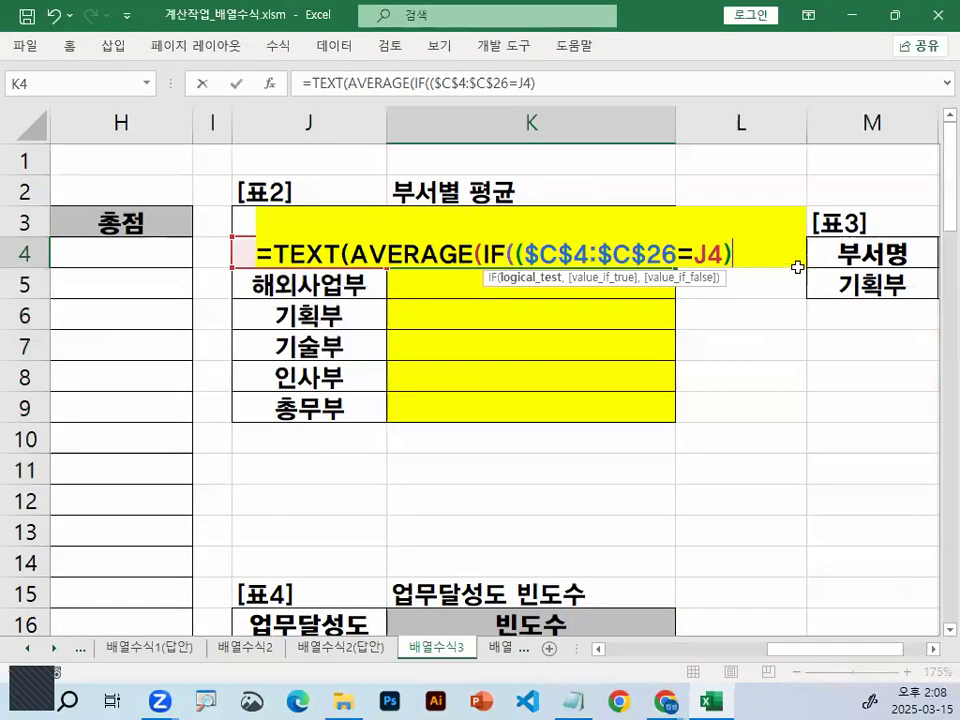
{"action": "type", "text": ","}
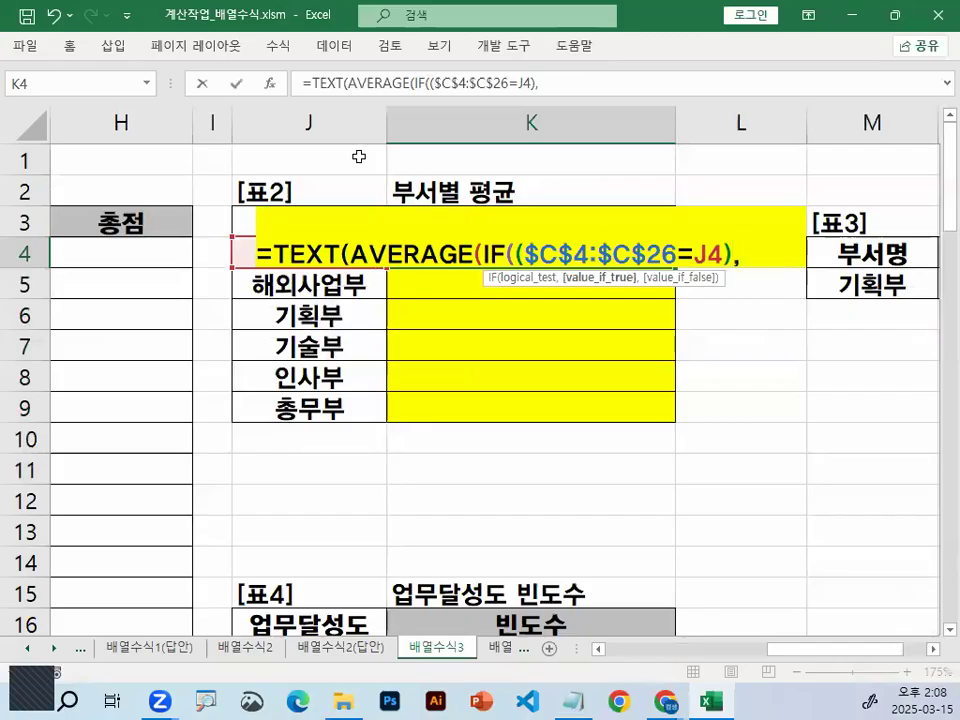
- Add $D$4:$D$26 as the range to average and close the IF and AVERAGE functions in the K4 formula
{"action": "left_click_drag", "start_coordinate": [800, 649], "coordinate": [712, 660]}
{"action": "left_click_drag", "start_coordinate": [146, 253], "coordinate": [167, 561]}
{"action": "key", "text": "F4"}
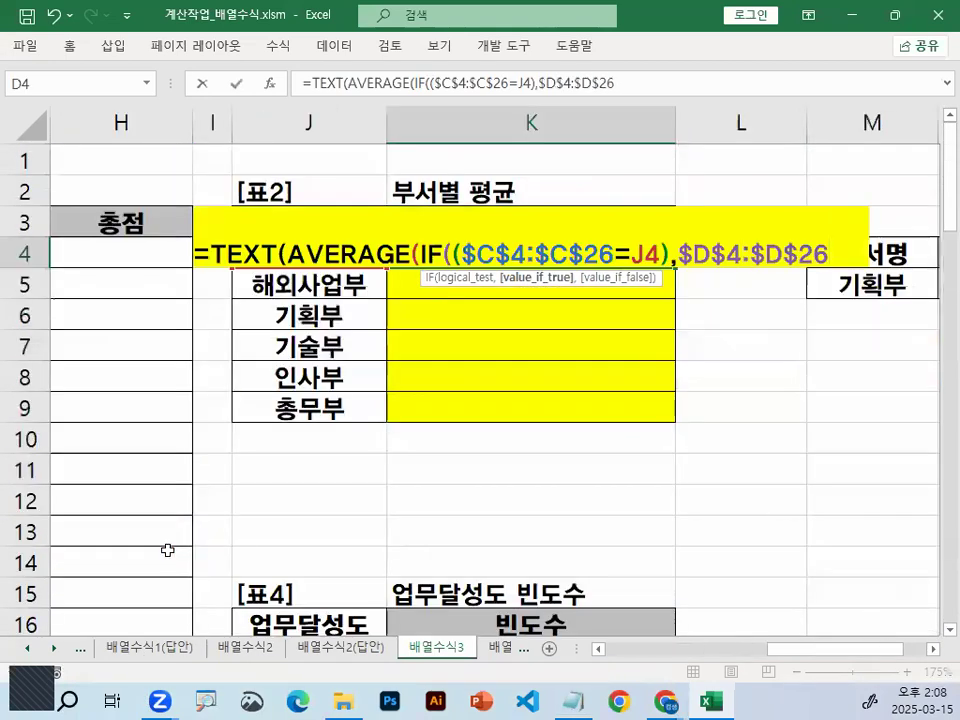
{"action": "type", "text": "))"}
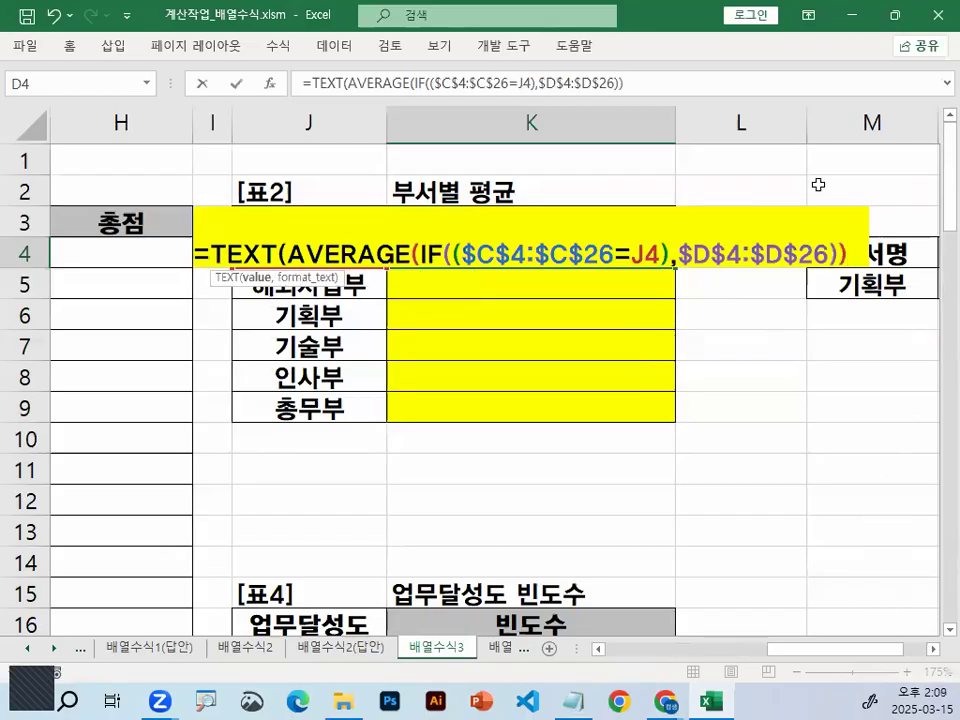
{"action": "type", "text": ","}
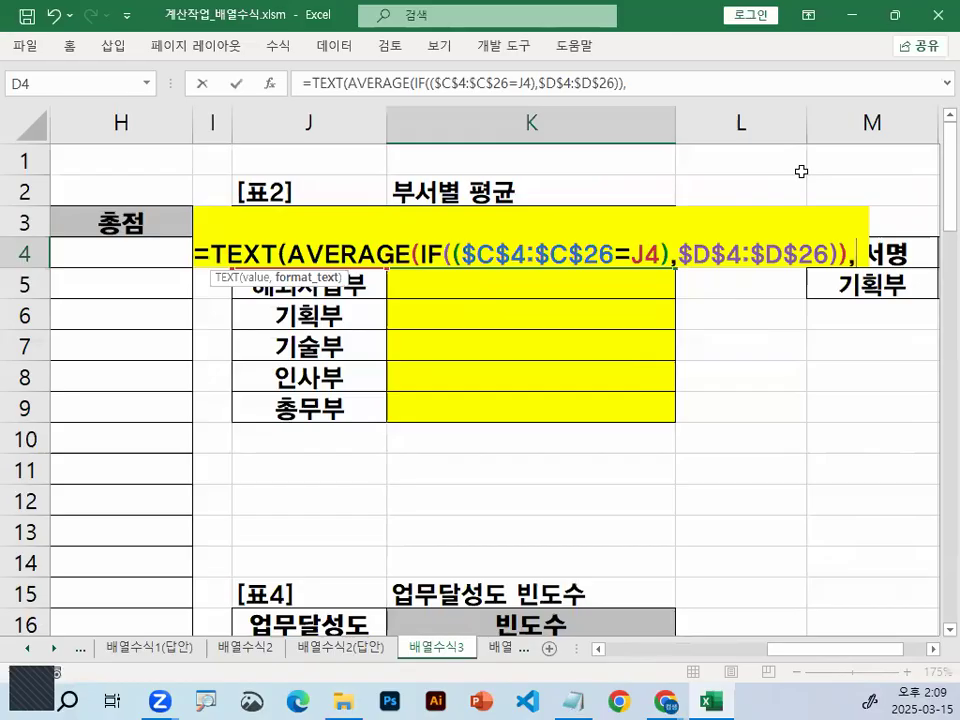
- Add 0.0점 as the format text of the TEXT function in K4
{"action": "mouse_move", "coordinate": [222, 245]}
{"action": "left_mouse_down"}
{"action": "mouse_move", "coordinate": [196, 258]}
{"action": "mouse_move", "coordinate": [284, 264]}
{"action": "left_mouse_up"}
{"action": "key", "text": "Escape"}
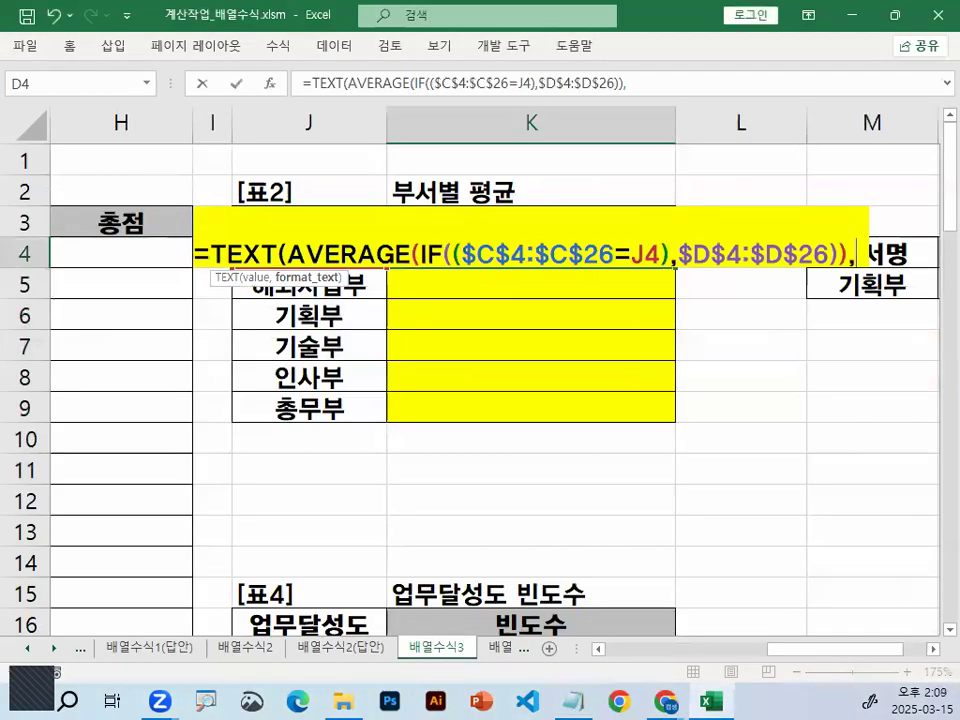
{"action": "type", "text": "\"0"}
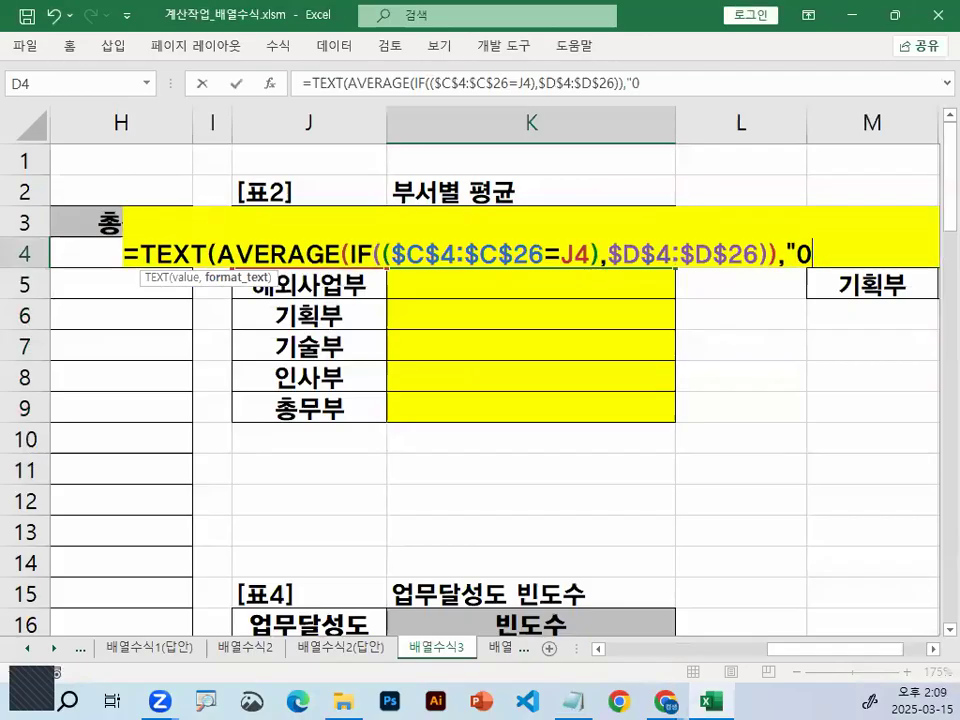
{"action": "type", "text": "0"}
{"action": "type", "text": "WJ"}
{"action": "key", "text": "BackSpace"}
{"action": "key", "text": "BackSpace"}
{"action": "type", "text": "점"}
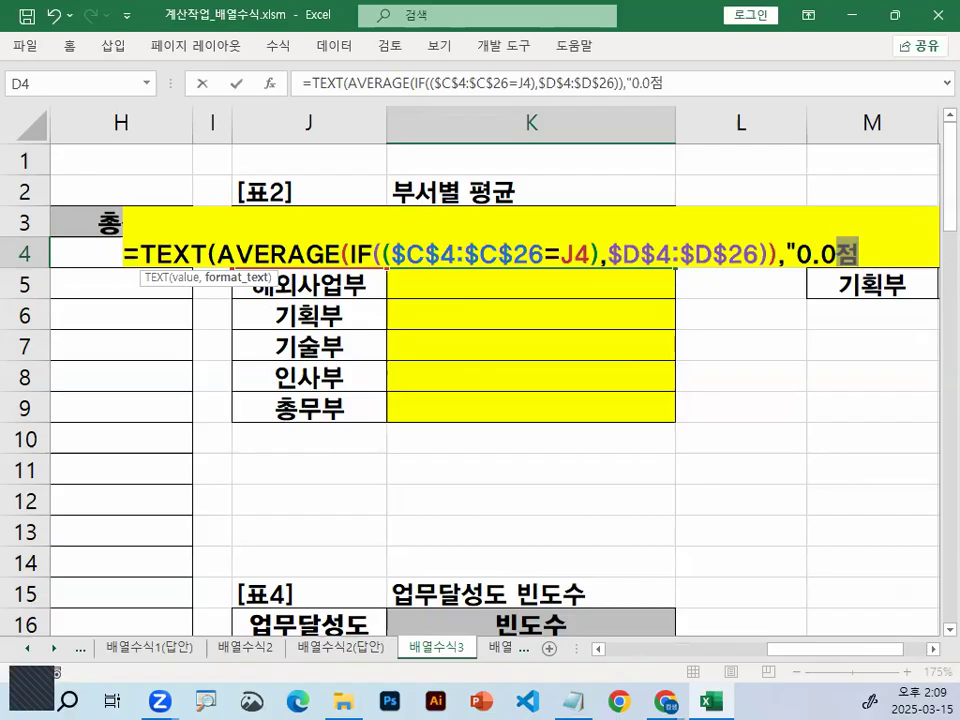
- Close the TEXT function, enter K4 as an array formula and fill it down to K9
{"action": "type", "text": "\")"}
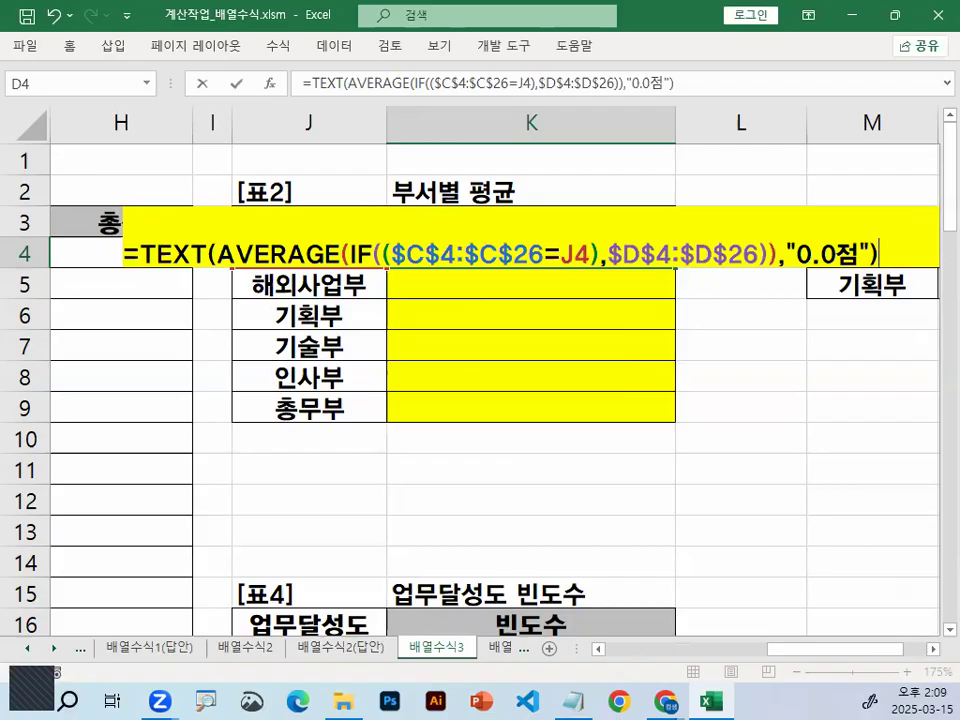
{"action": "key", "text": "ctrl+shift+Return"}
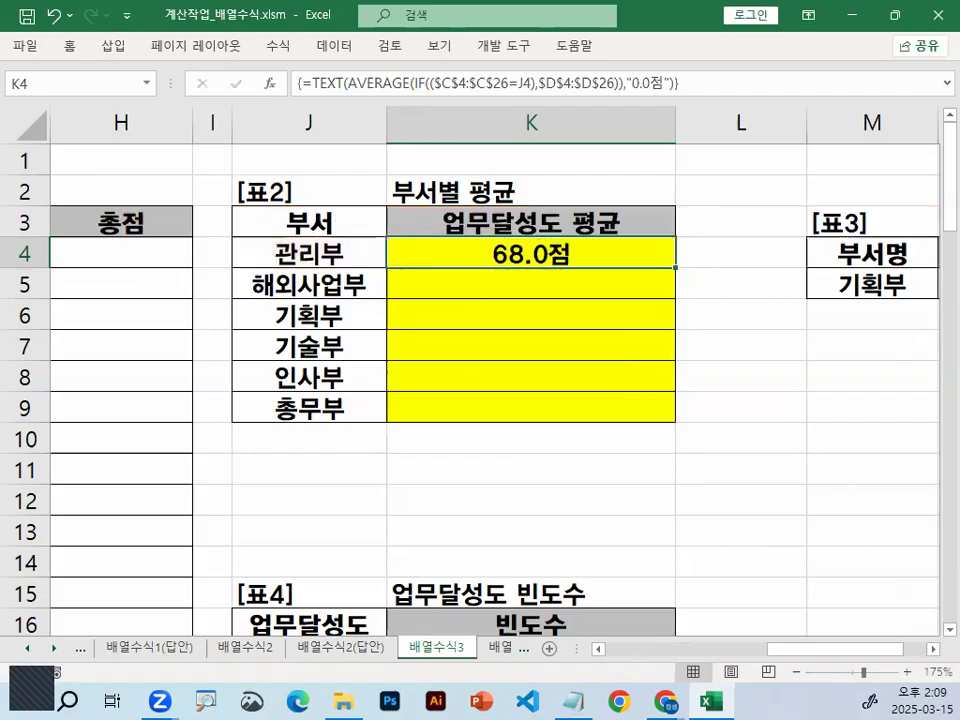
{"action": "double_click", "coordinate": [676, 265]}
{"action": "left_click_drag", "start_coordinate": [591, 251], "coordinate": [585, 405]}
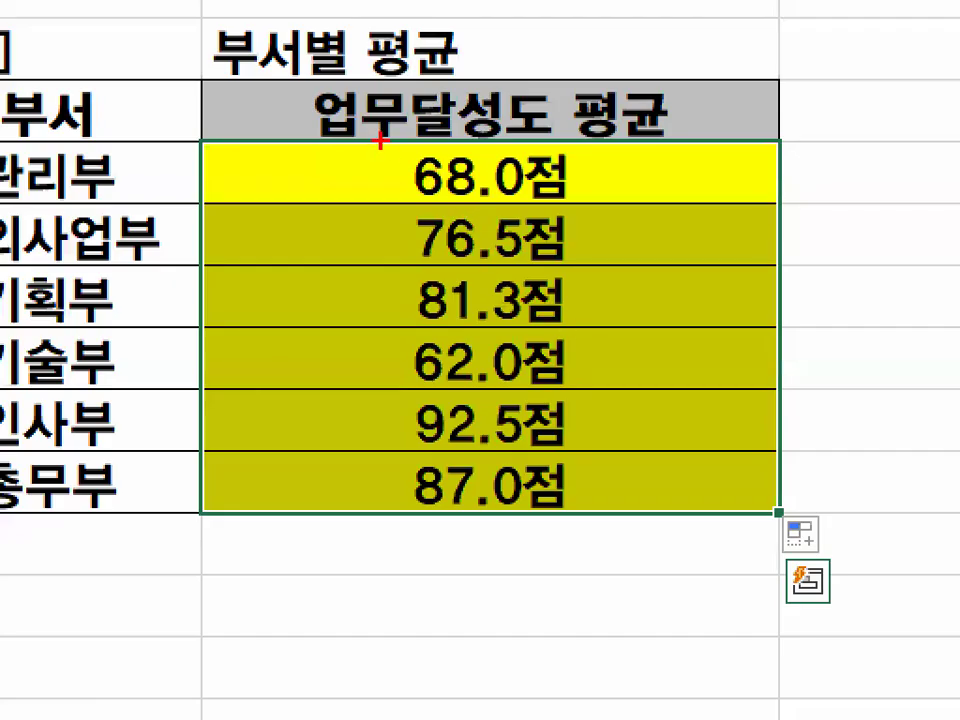
- Check the 업무달성도 averages in 표2 against the 배열수식3(답안) sheet and return to the 배열수식3 sheet
{"action": "left_click_drag", "start_coordinate": [380, 141], "coordinate": [358, 552]}
{"action": "key", "text": "Escape"}
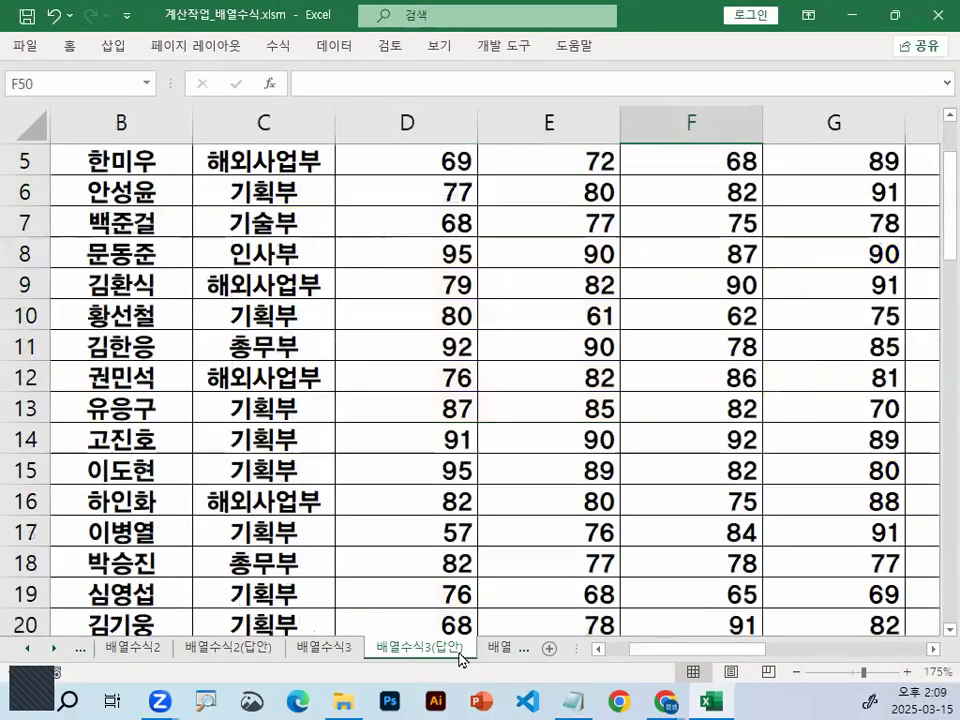
{"action": "left_click", "coordinate": [323, 647]}
- In the Notepad class notes, remove the blank lines above the formula with cell references and insert blank lines above 2번문제
{"action": "key", "text": "alt+Tab"}
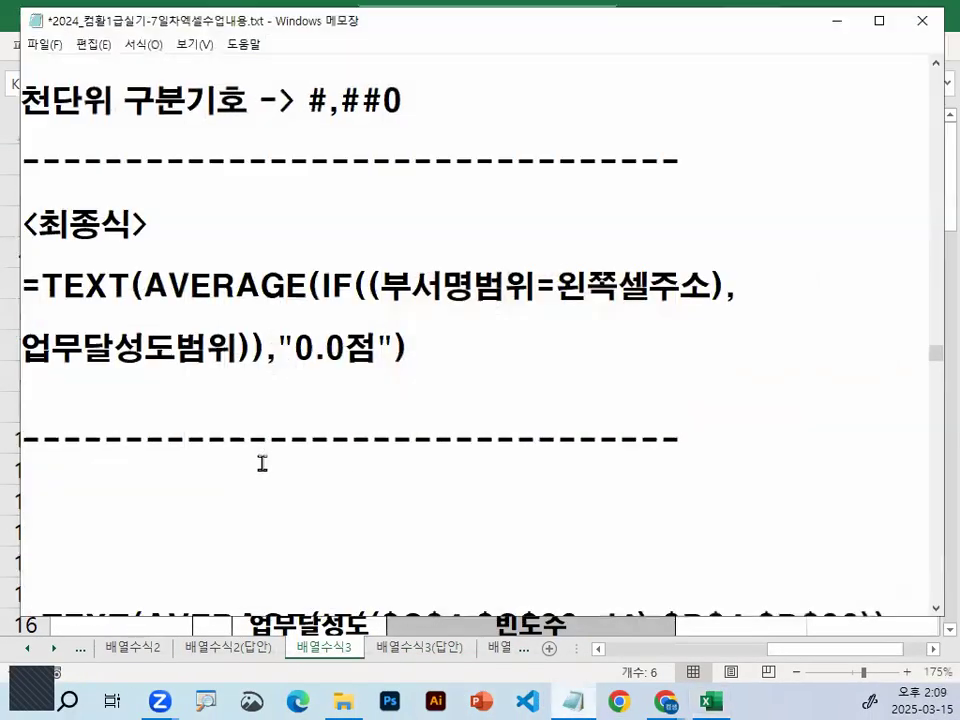
{"action": "scroll", "coordinate": [262, 466], "scroll_direction": "down", "scroll_amount": 1}
{"action": "key", "text": "Delete"}
{"action": "key", "text": "Delete"}
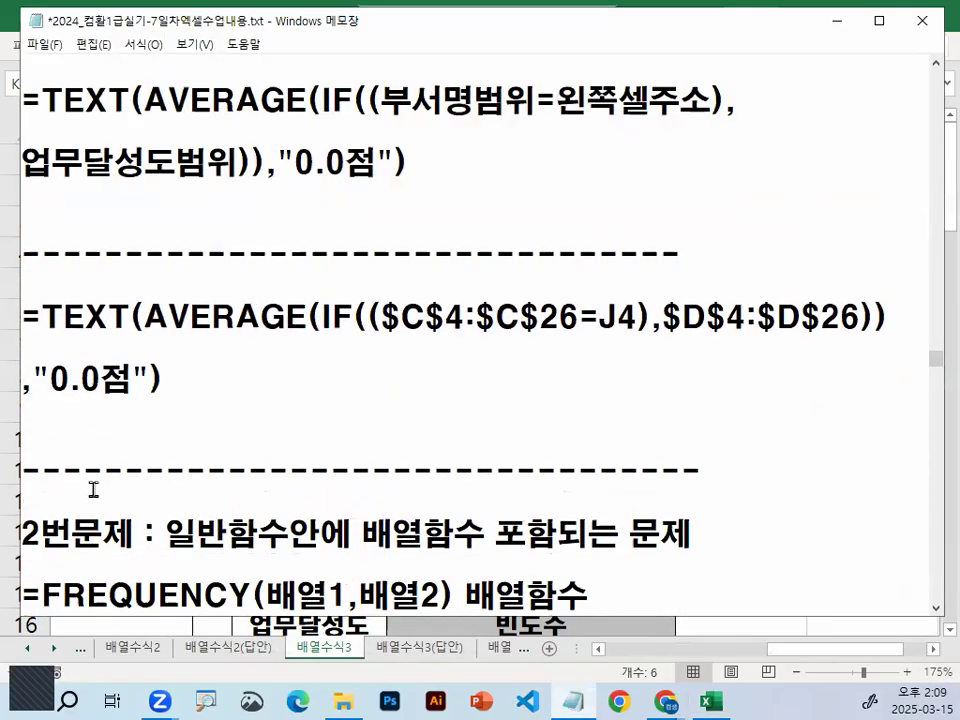
{"action": "key", "text": "Return"}
{"action": "key", "text": "Return"}
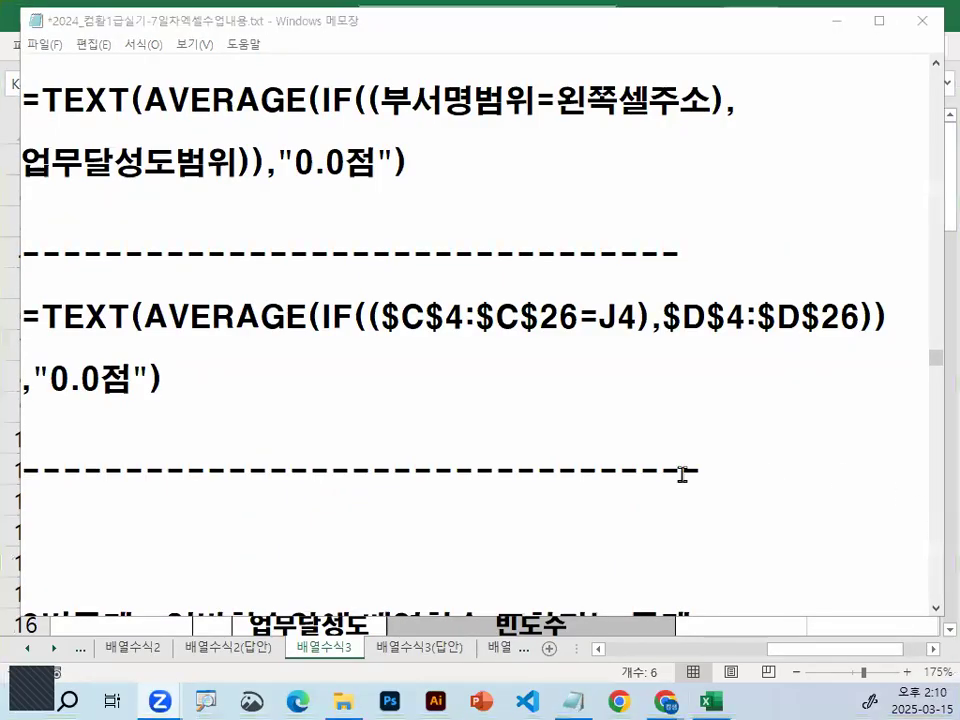
{"action": "left_click", "coordinate": [572, 455]}
{"action": "left_click", "coordinate": [845, 22]}
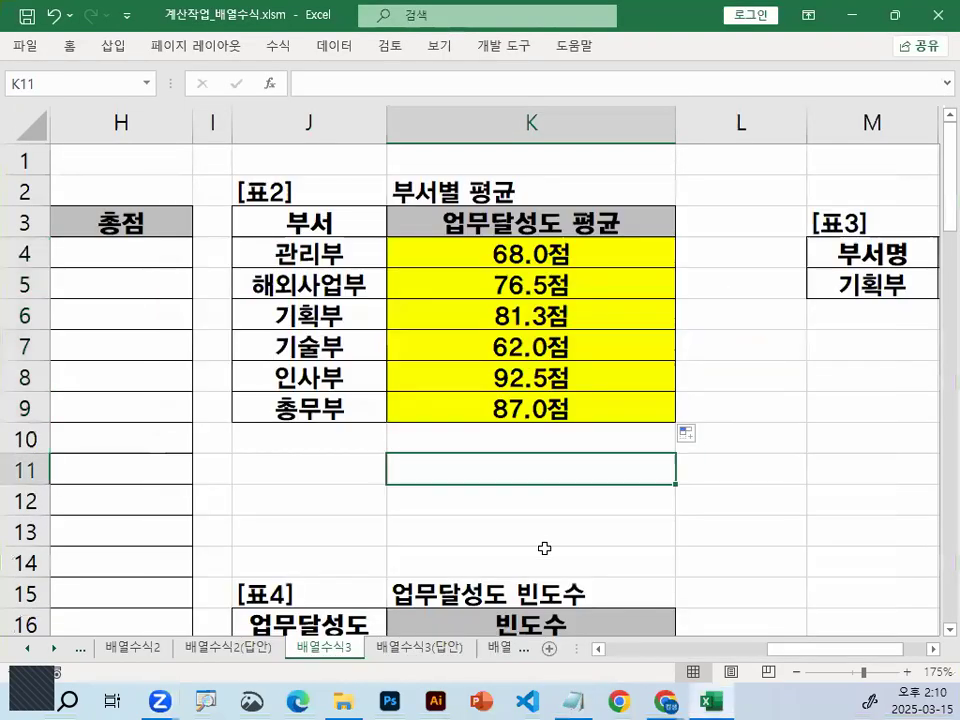
- Back in Excel, examine the 업무달성도 interval values in J17:J21 of 표4 beside the empty 빈도수 cells
{"action": "left_click", "coordinate": [544, 548]}
{"action": "scroll", "coordinate": [544, 548], "scroll_direction": "down", "scroll_amount": 3}
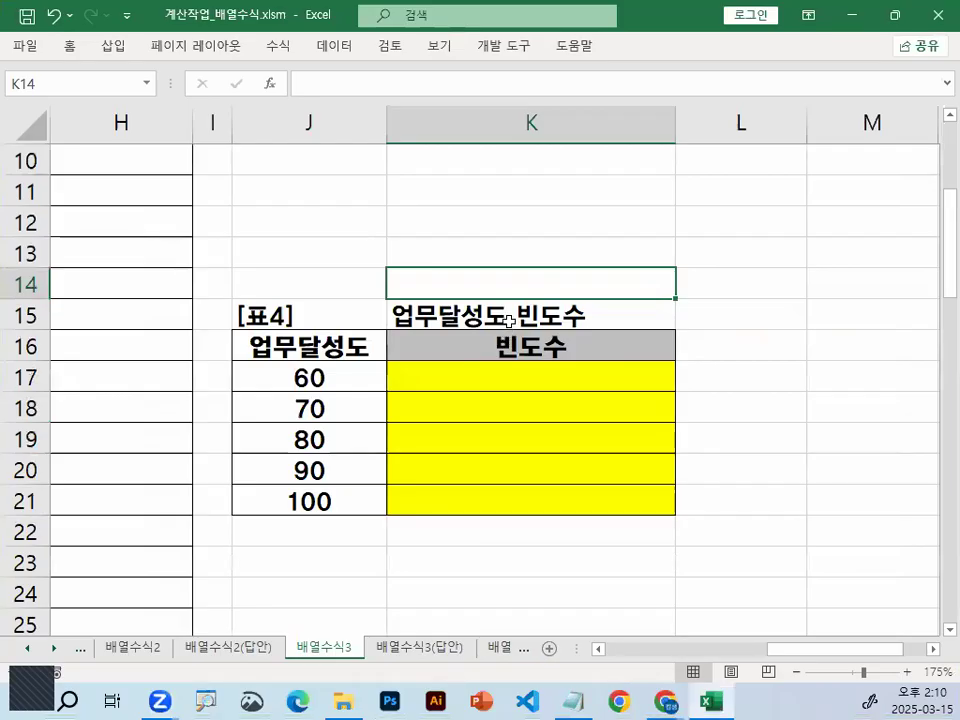
{"action": "left_click", "coordinate": [514, 379]}
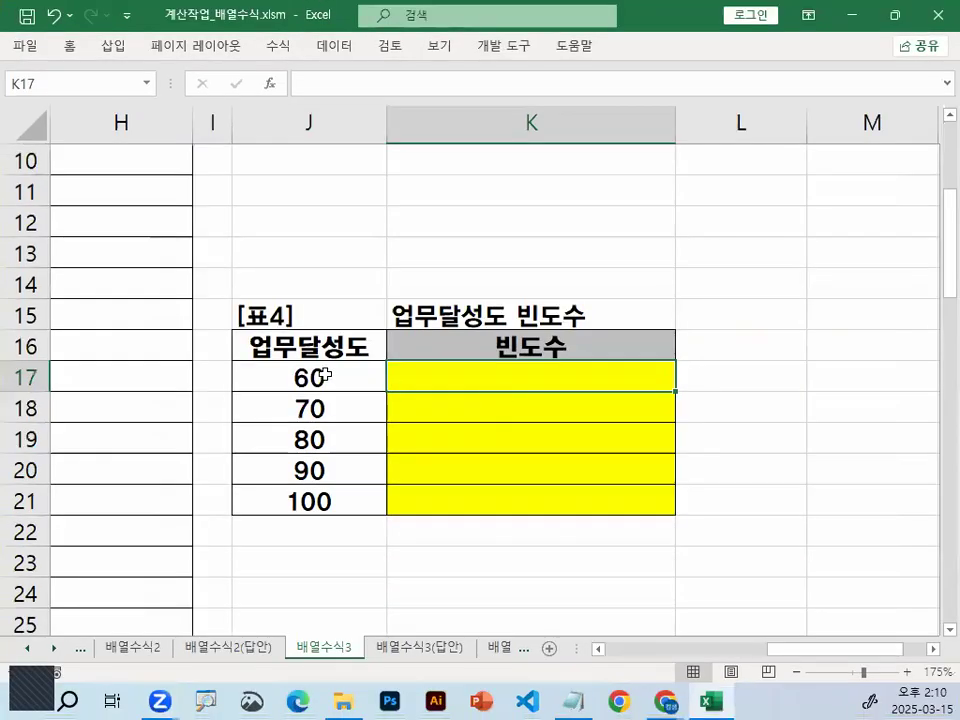
{"action": "left_click", "coordinate": [325, 375]}
{"action": "left_click_drag", "start_coordinate": [325, 375], "coordinate": [321, 499]}
{"action": "left_click_drag", "start_coordinate": [280, 363], "coordinate": [277, 512]}
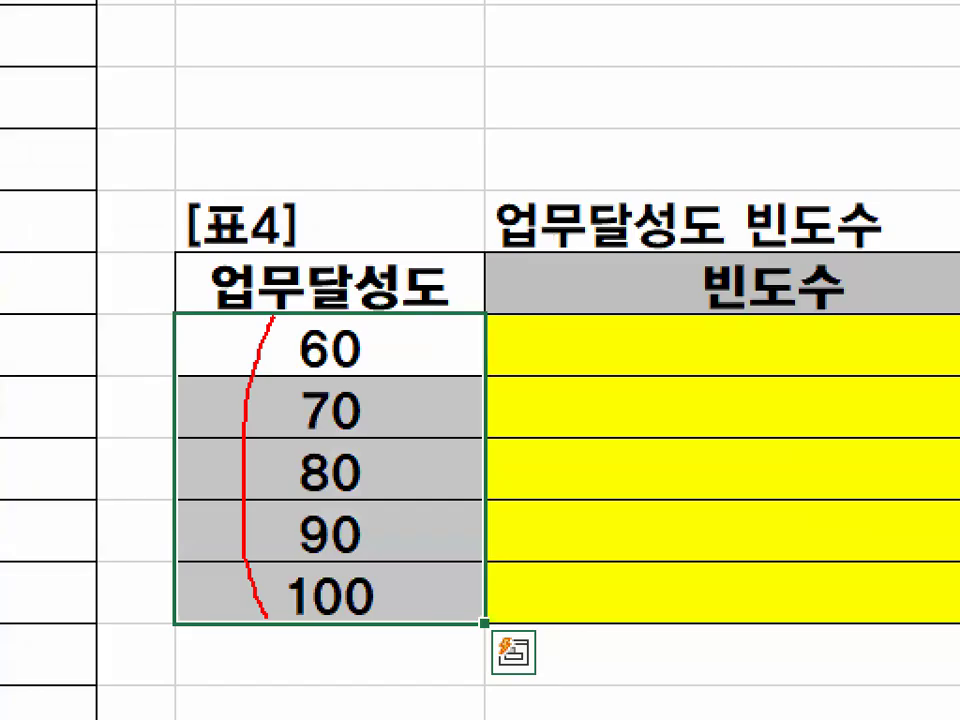
{"action": "mouse_move", "coordinate": [350, 380]}
{"action": "left_mouse_down"}
{"action": "mouse_move", "coordinate": [362, 372]}
{"action": "mouse_move", "coordinate": [352, 432]}
{"action": "left_mouse_up"}
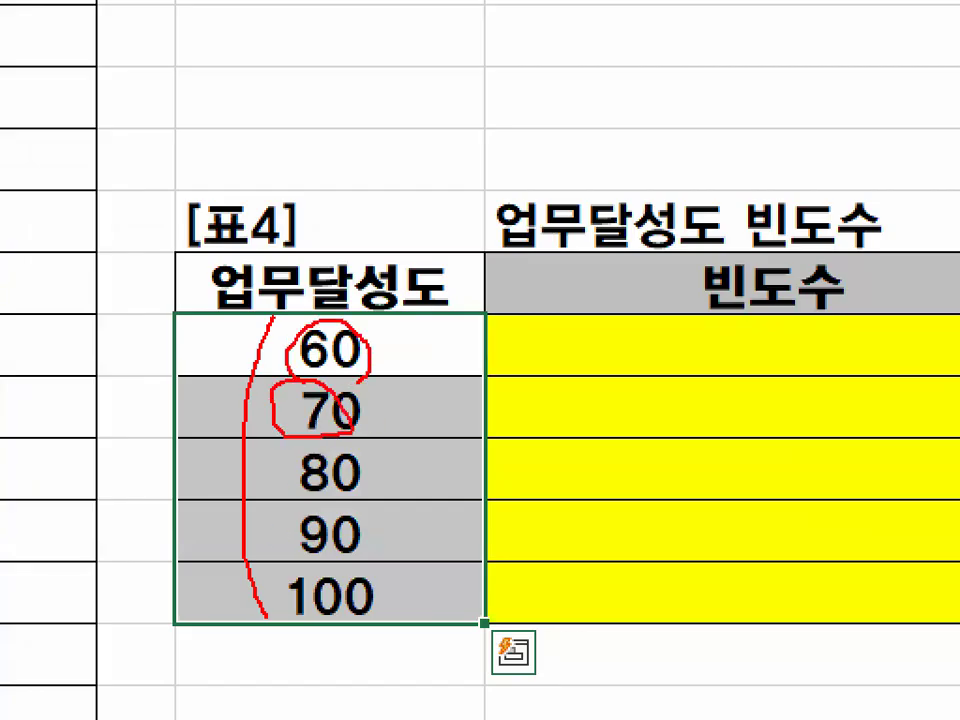
{"action": "key", "text": "e"}
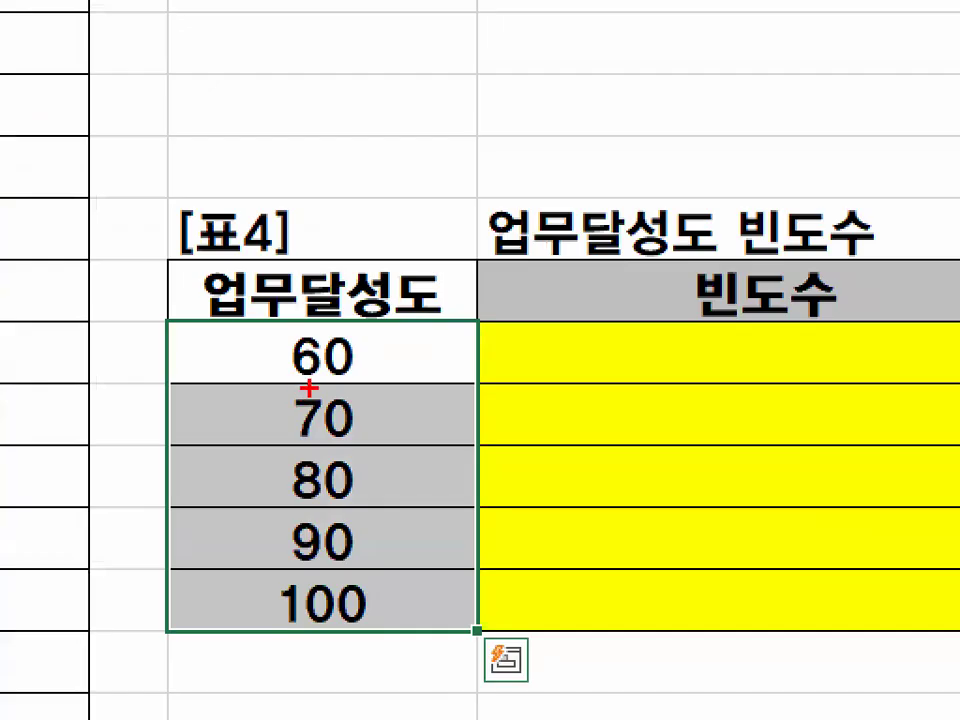
- Examine which 업무달성도 scores the 60 and 70 intervals in 표4 cover
{"action": "left_click_drag", "start_coordinate": [281, 381], "coordinate": [365, 372]}
{"action": "left_click_drag", "start_coordinate": [312, 326], "coordinate": [287, 372]}
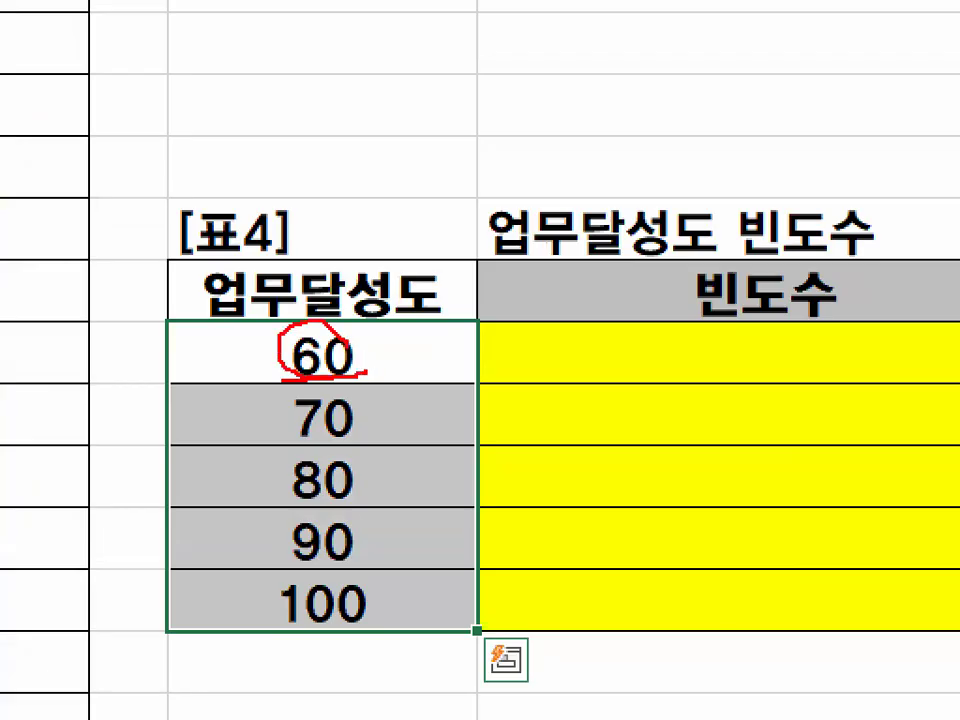
{"action": "mouse_move", "coordinate": [345, 405]}
{"action": "left_mouse_down"}
{"action": "mouse_move", "coordinate": [405, 364]}
{"action": "mouse_move", "coordinate": [402, 376]}
{"action": "left_mouse_up"}
{"action": "left_click_drag", "start_coordinate": [243, 338], "coordinate": [318, 276]}
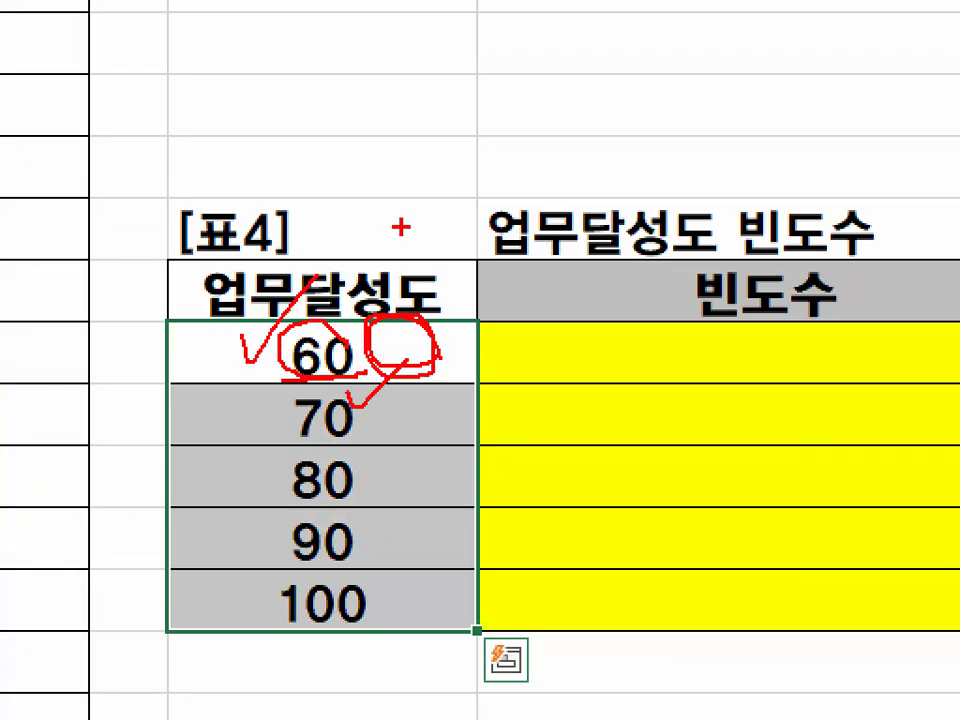
{"action": "mouse_move", "coordinate": [526, 298]}
{"action": "left_mouse_down"}
{"action": "mouse_move", "coordinate": [495, 378]}
{"action": "mouse_move", "coordinate": [540, 352]}
{"action": "mouse_move", "coordinate": [592, 380]}
{"action": "mouse_move", "coordinate": [645, 370]}
{"action": "mouse_move", "coordinate": [700, 340]}
{"action": "mouse_move", "coordinate": [712, 385]}
{"action": "left_mouse_up"}
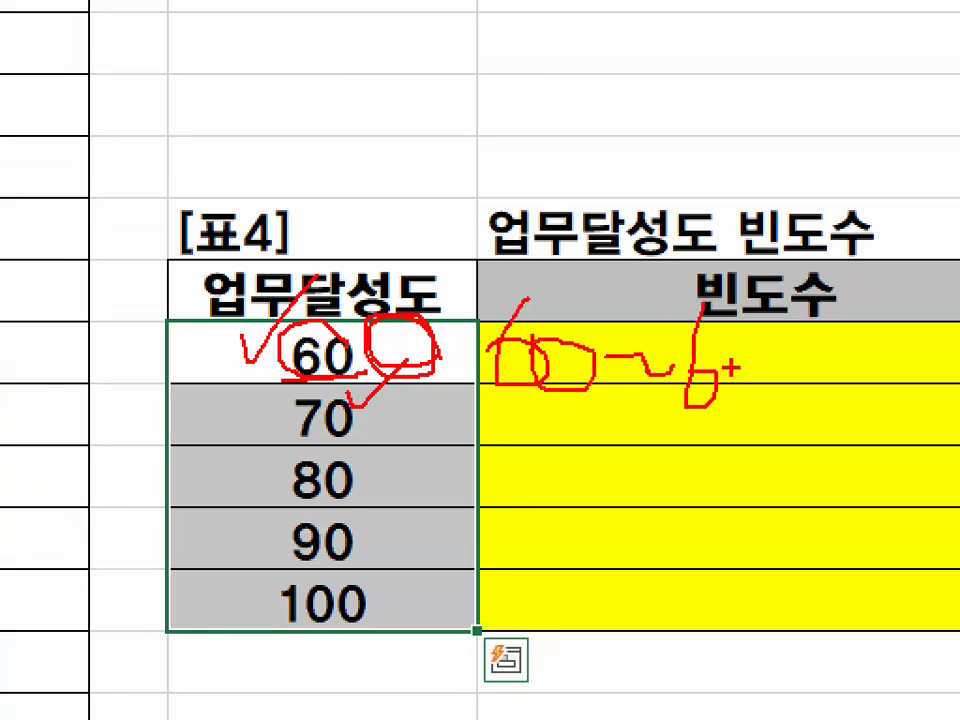
{"action": "left_click_drag", "start_coordinate": [752, 330], "coordinate": [788, 345]}
{"action": "left_click_drag", "start_coordinate": [788, 345], "coordinate": [752, 440]}
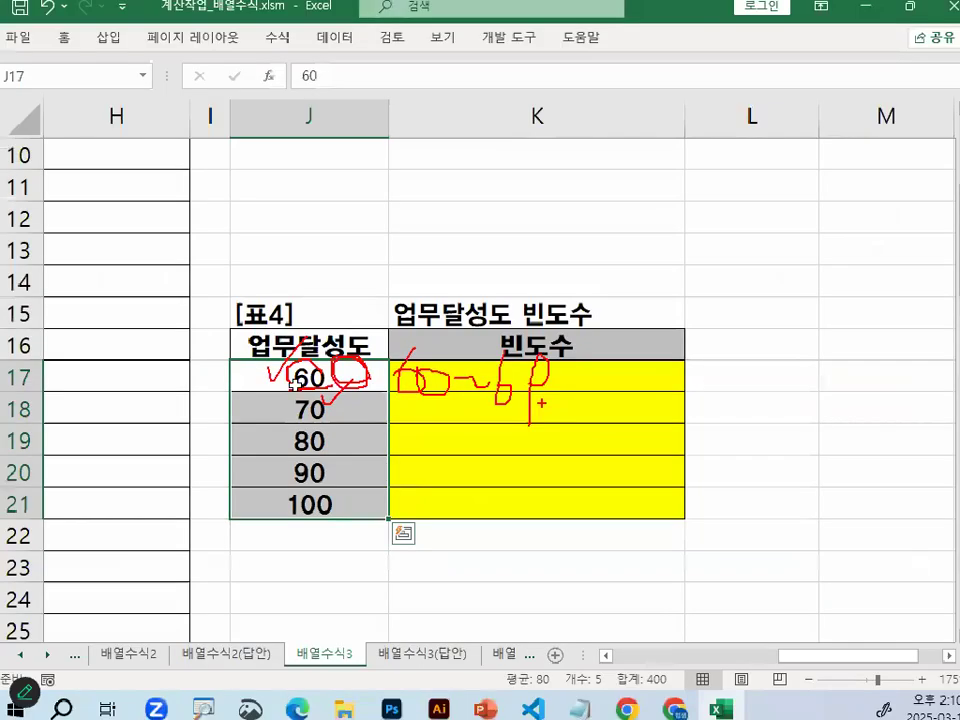
{"action": "key", "text": "Escape"}
- Examine the 업무달성도 interval between 70 and 80 in 표4
{"action": "left_click", "coordinate": [322, 415]}
{"action": "key", "text": "ctrl+1"}
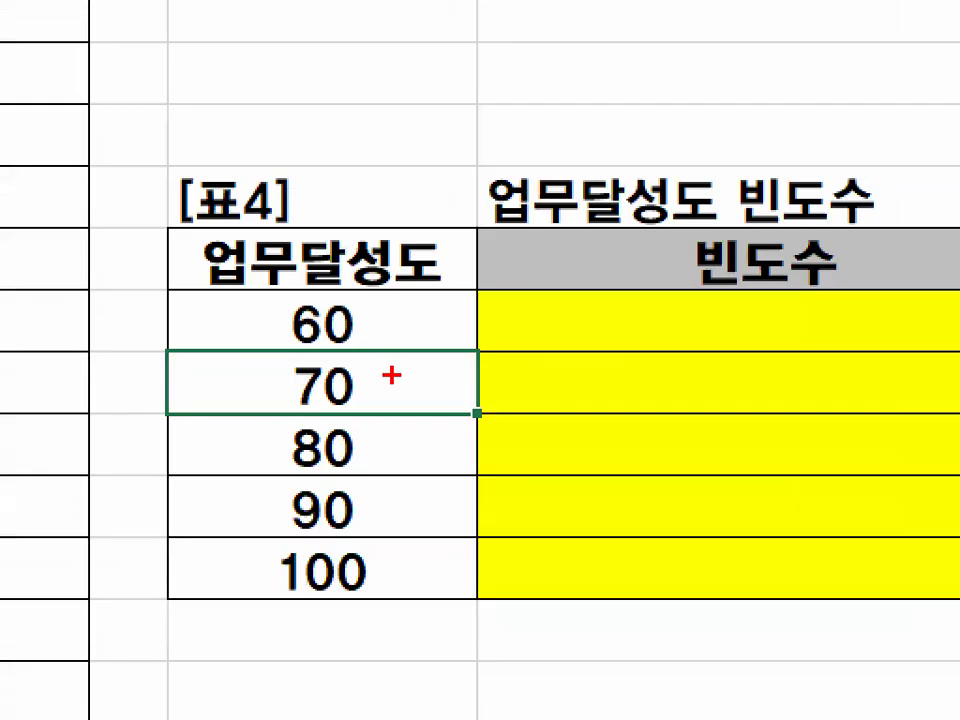
{"action": "left_click_drag", "start_coordinate": [343, 405], "coordinate": [338, 418]}
{"action": "left_click_drag", "start_coordinate": [250, 413], "coordinate": [380, 408]}
{"action": "mouse_move", "coordinate": [300, 428]}
{"action": "left_mouse_down"}
{"action": "mouse_move", "coordinate": [268, 465]}
{"action": "mouse_move", "coordinate": [360, 430]}
{"action": "mouse_move", "coordinate": [388, 470]}
{"action": "left_mouse_up"}
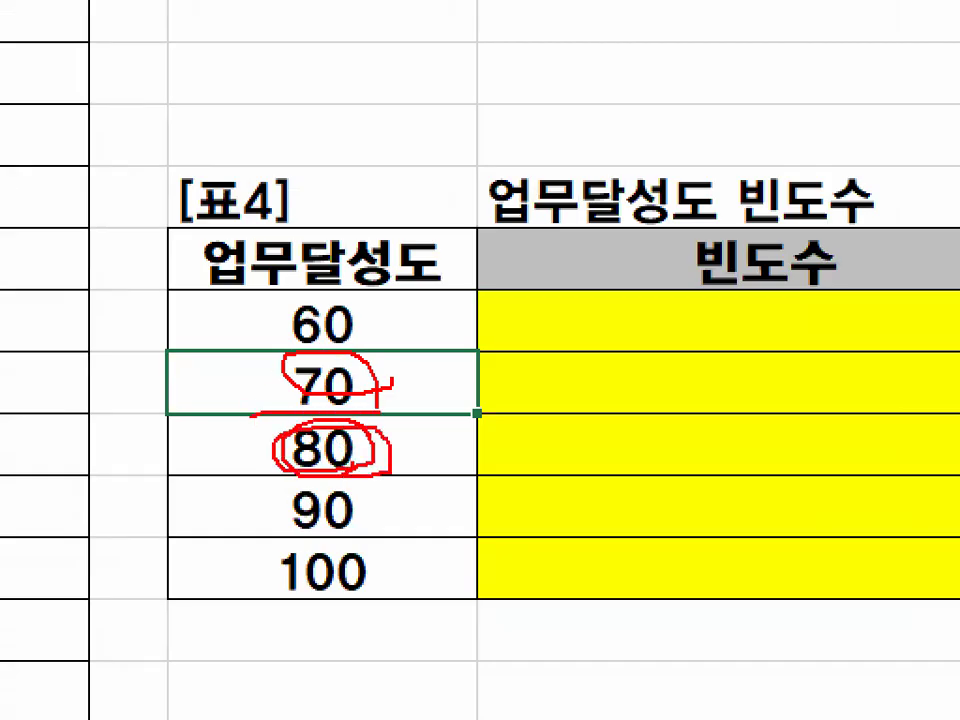
{"action": "key", "text": "Escape"}
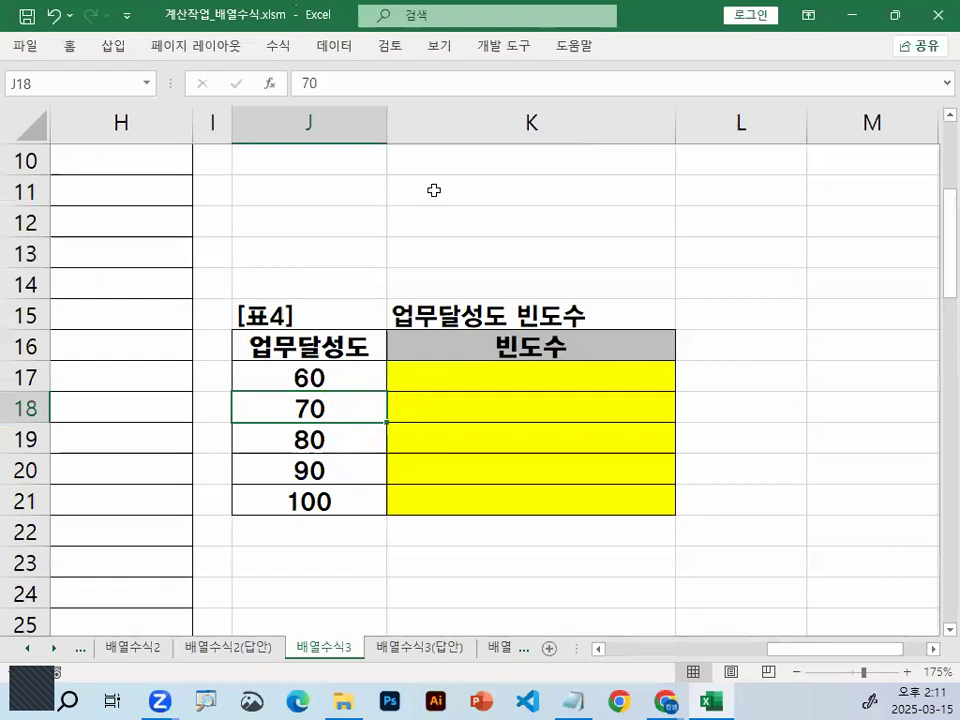
- Switch to the Notepad class notes and remove the blank lines above 2번문제
{"action": "left_click", "coordinate": [739, 570]}
{"action": "left_click", "coordinate": [603, 698]}
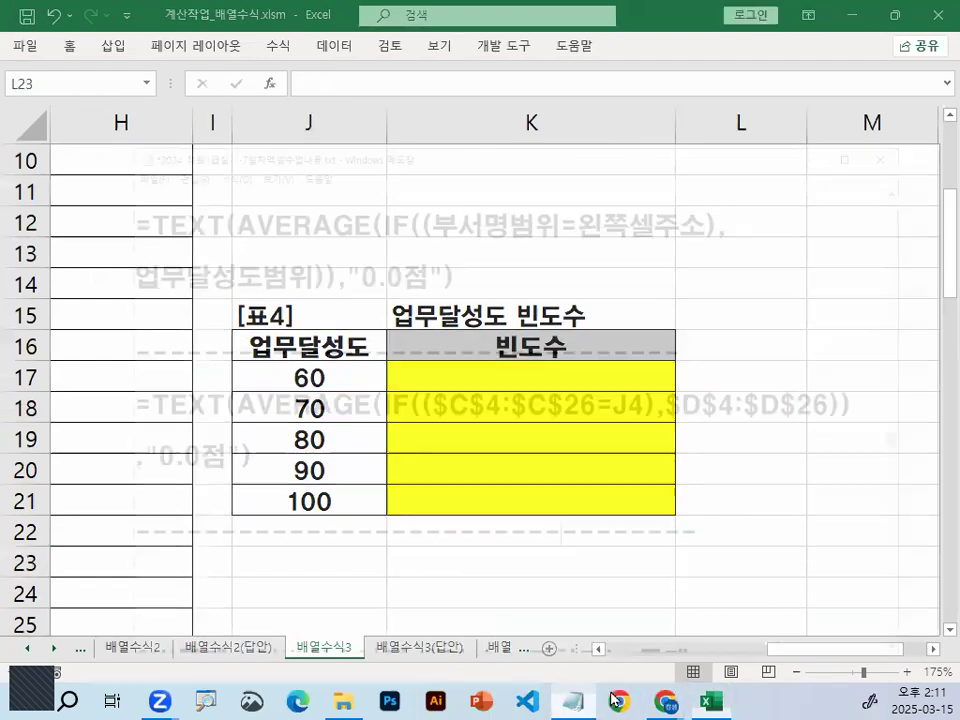
{"action": "scroll", "coordinate": [230, 360], "scroll_direction": "down", "scroll_amount": 1}
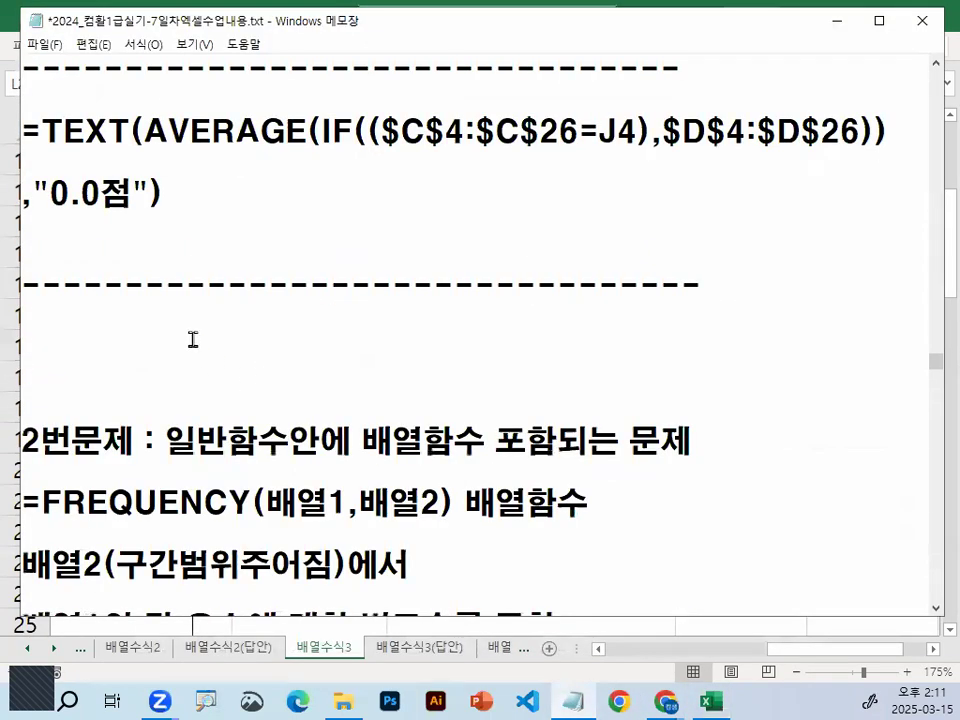
{"action": "scroll", "coordinate": [193, 340], "scroll_direction": "down", "scroll_amount": 1}
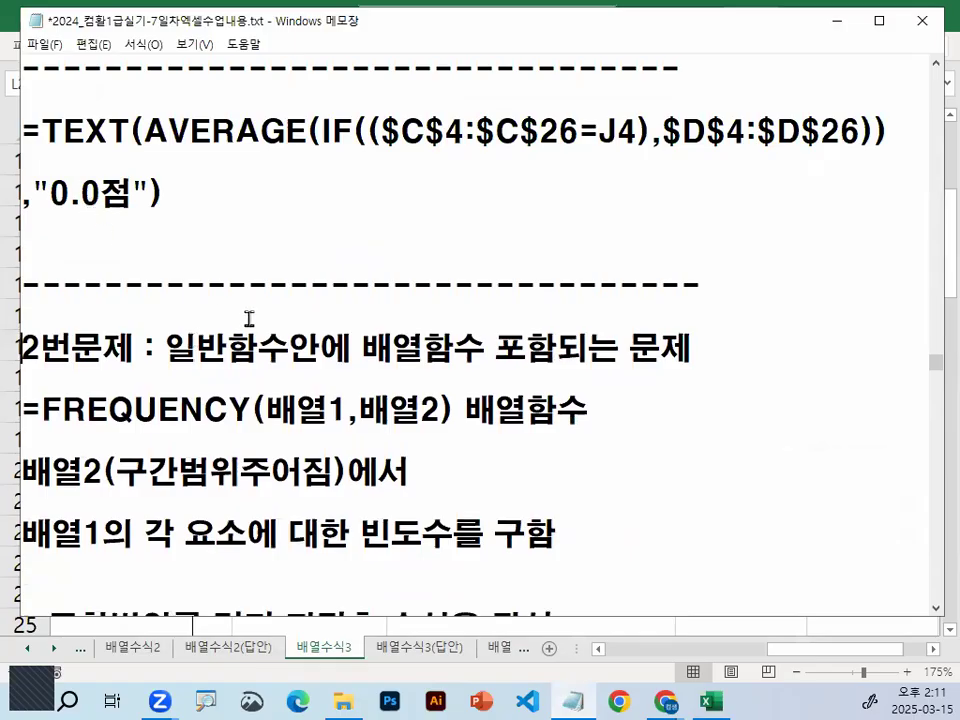
- Examine the 2번문제 note on the array function FREQUENCY(배열1,배열2) and its use for finding 빈도수
{"action": "scroll", "coordinate": [249, 319], "scroll_direction": "down", "scroll_amount": 1}
{"action": "mouse_move", "coordinate": [440, 238]}
{"action": "left_mouse_down"}
{"action": "mouse_move", "coordinate": [420, 270]}
{"action": "mouse_move", "coordinate": [482, 264]}
{"action": "left_mouse_up"}
{"action": "left_click_drag", "start_coordinate": [22, 340], "coordinate": [405, 340]}
{"action": "mouse_move", "coordinate": [468, 282]}
{"action": "left_mouse_down"}
{"action": "mouse_move", "coordinate": [490, 334]}
{"action": "mouse_move", "coordinate": [540, 320]}
{"action": "left_mouse_up"}
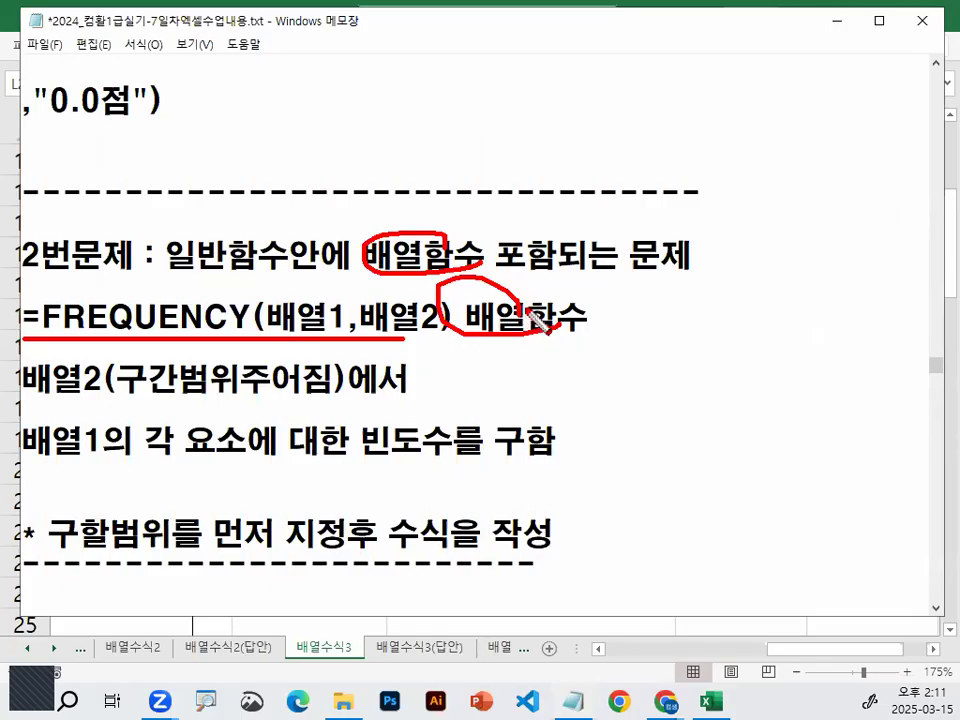
{"action": "mouse_move", "coordinate": [294, 332]}
{"action": "left_mouse_down"}
{"action": "mouse_move", "coordinate": [343, 300]}
{"action": "mouse_move", "coordinate": [435, 343]}
{"action": "left_mouse_up"}
{"action": "key", "text": "Escape"}
{"action": "key", "text": "shift+Right"}
{"action": "key", "text": "shift+Right"}
{"action": "key", "text": "shift+Right"}
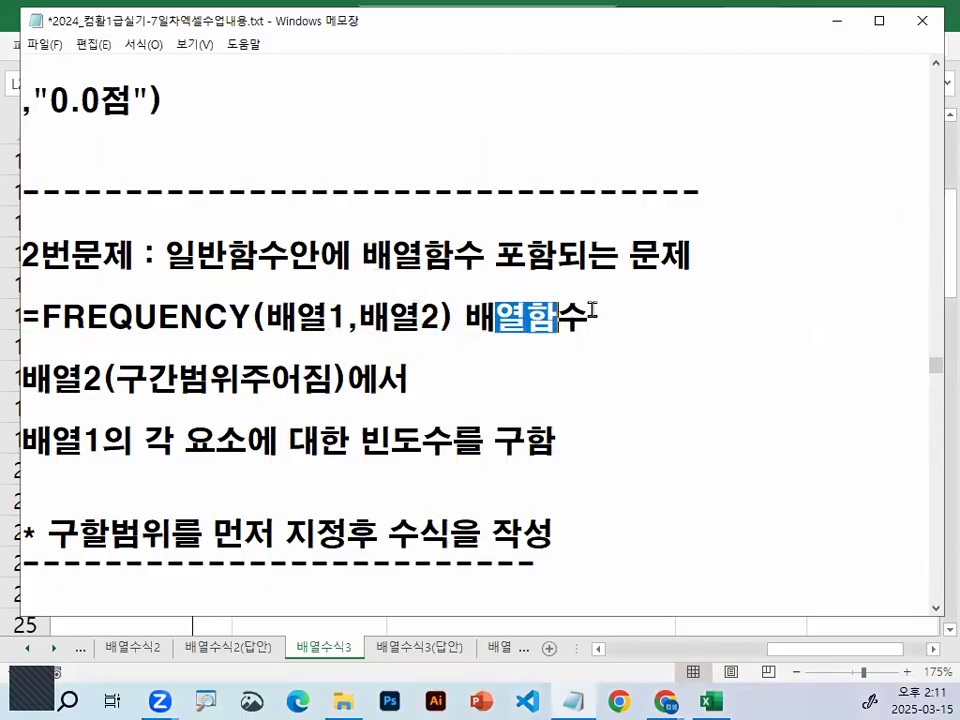
{"action": "mouse_move", "coordinate": [361, 441]}
{"action": "left_mouse_down"}
{"action": "mouse_move", "coordinate": [452, 432]}
{"action": "mouse_move", "coordinate": [480, 460]}
{"action": "left_mouse_up"}
{"action": "key", "text": "Escape"}
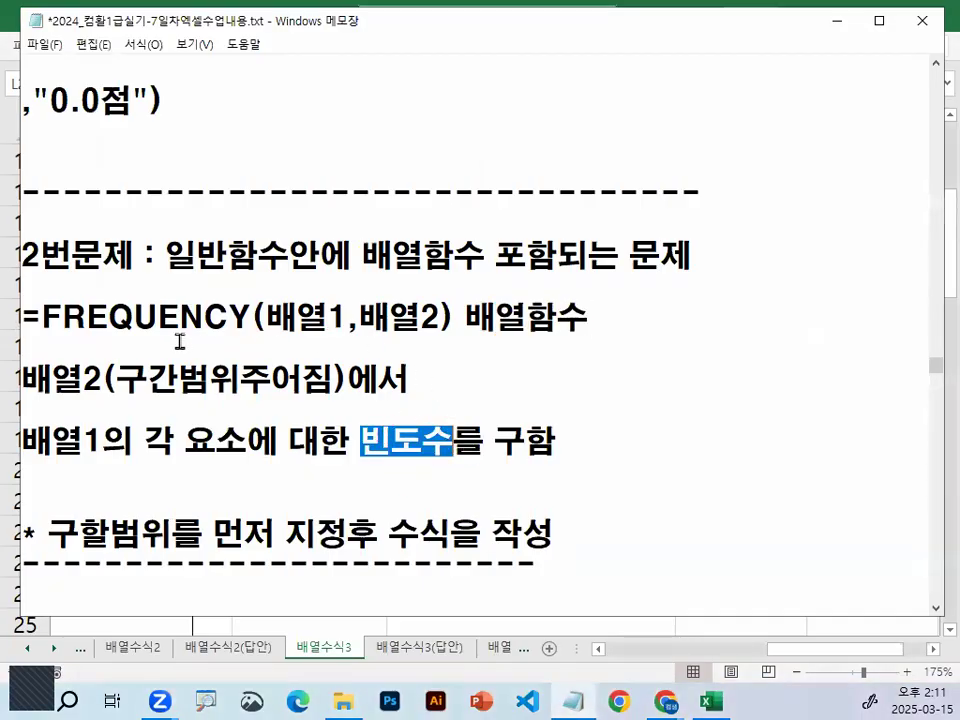
- Reposition the Notepad window, examine the note on 배열2 as the given interval range, and minimize Notepad
{"action": "left_click_drag", "start_coordinate": [16, 374], "coordinate": [32, 374]}
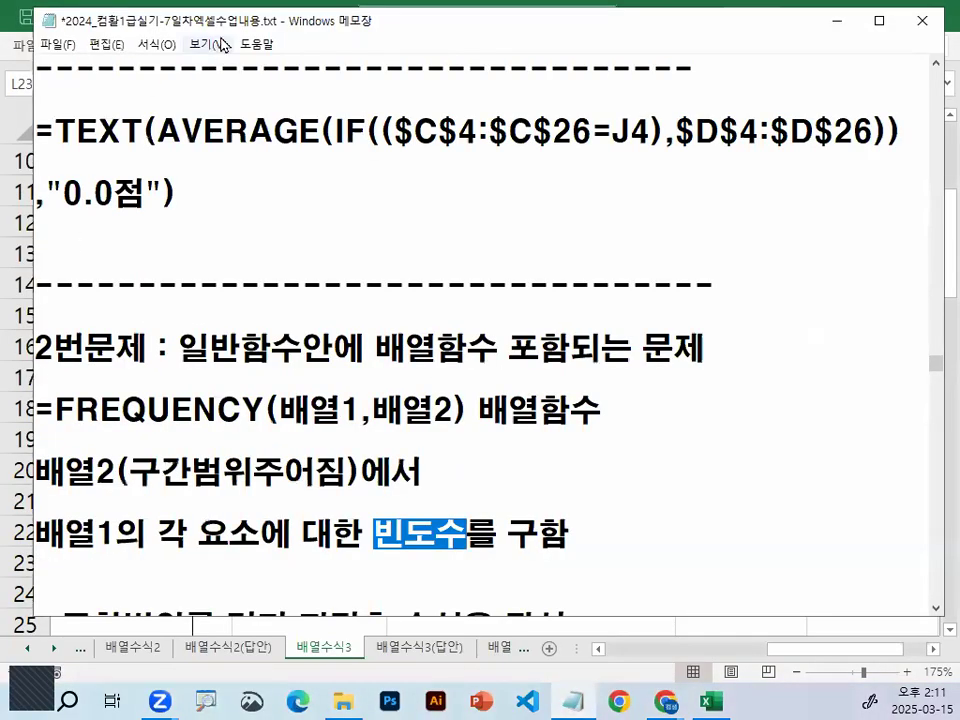
{"action": "left_click_drag", "start_coordinate": [223, 31], "coordinate": [211, 25]}
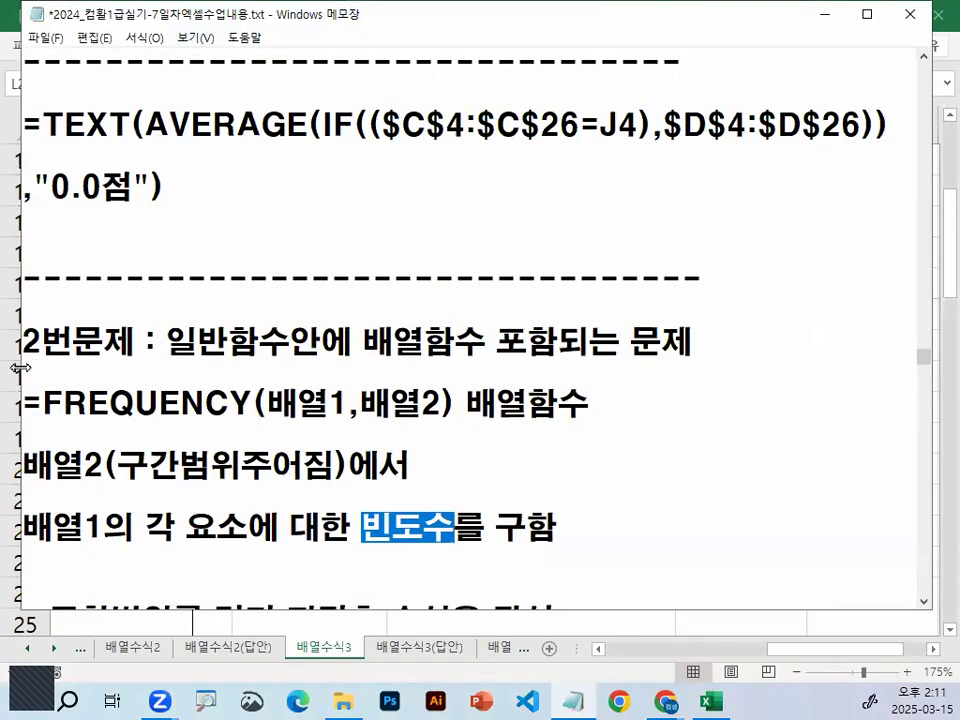
{"action": "left_click_drag", "start_coordinate": [18, 368], "coordinate": [12, 368]}
{"action": "left_click_drag", "start_coordinate": [30, 451], "coordinate": [381, 450]}
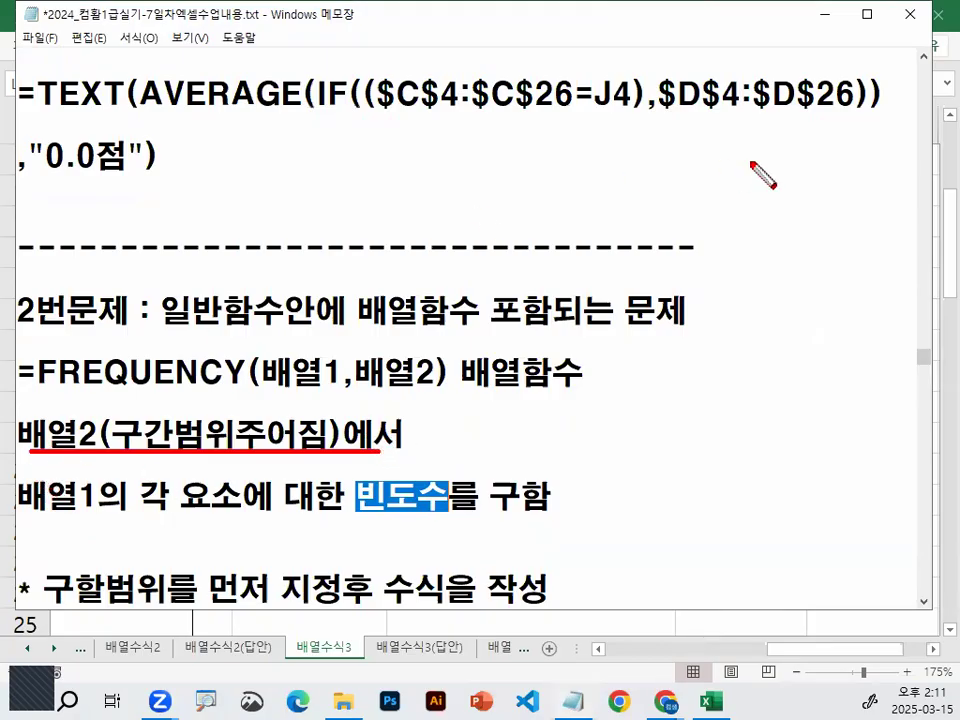
{"action": "key", "text": "Escape"}
{"action": "left_click", "coordinate": [824, 14]}
- Examine J17:J21 in 표4 as the interval range for the second FREQUENCY argument
{"action": "left_click", "coordinate": [521, 375]}
{"action": "left_click", "coordinate": [518, 498], "text": "shift"}
{"action": "left_click_drag", "start_coordinate": [259, 371], "coordinate": [274, 499]}
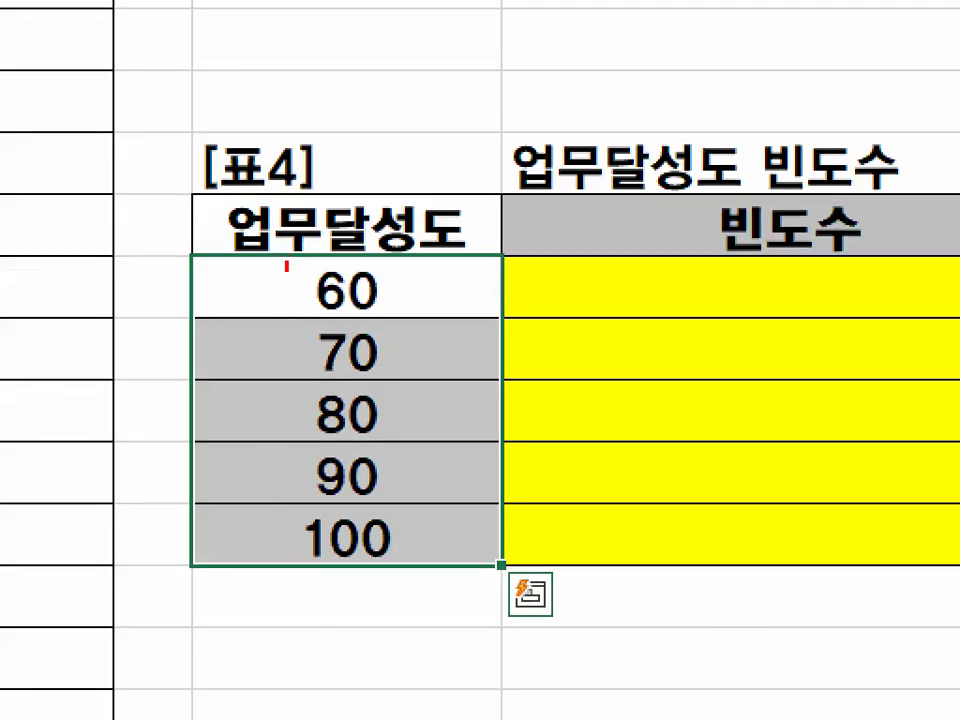
{"action": "left_click_drag", "start_coordinate": [287, 266], "coordinate": [285, 505]}
{"action": "left_click_drag", "start_coordinate": [253, 456], "coordinate": [333, 398]}
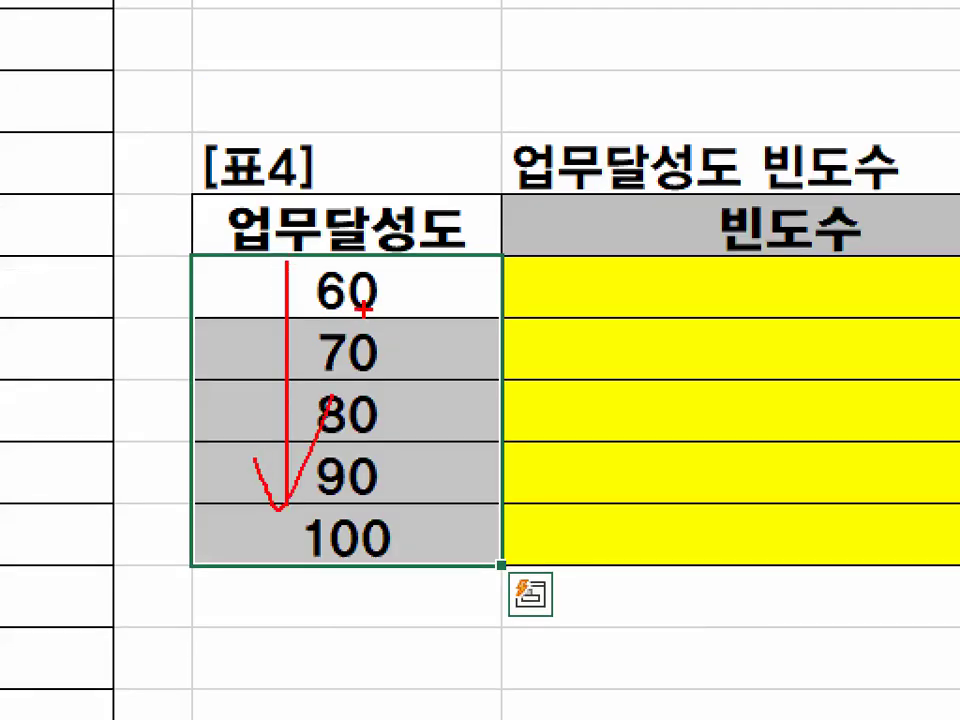
{"action": "mouse_move", "coordinate": [470, 548]}
{"action": "left_mouse_down"}
{"action": "mouse_move", "coordinate": [210, 542]}
{"action": "mouse_move", "coordinate": [506, 364]}
{"action": "mouse_move", "coordinate": [512, 540]}
{"action": "left_mouse_up"}
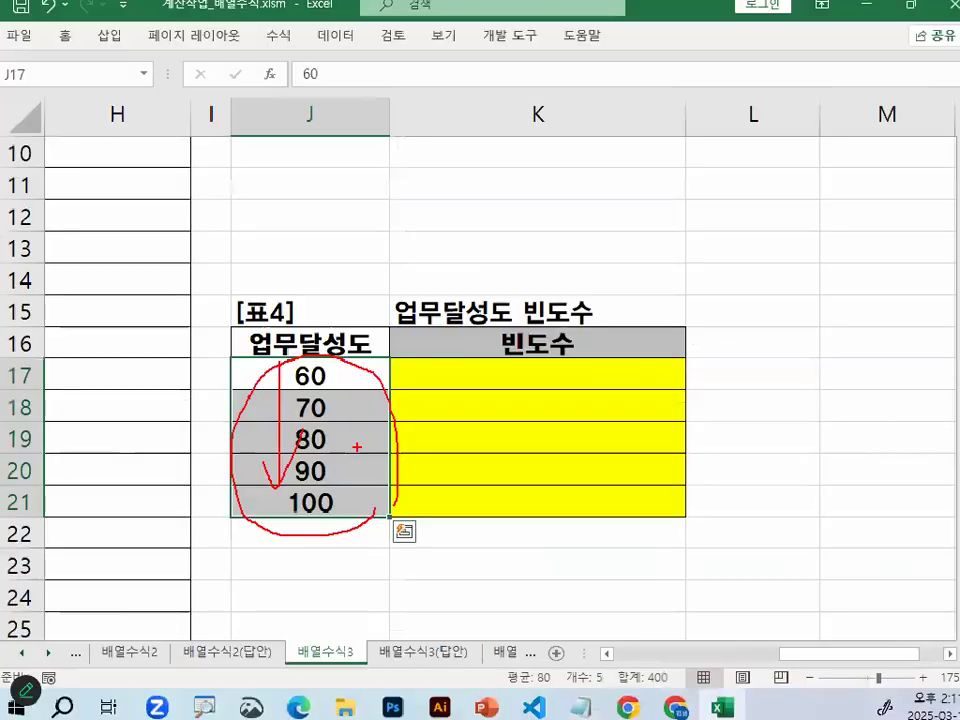
{"action": "key", "text": "Escape"}
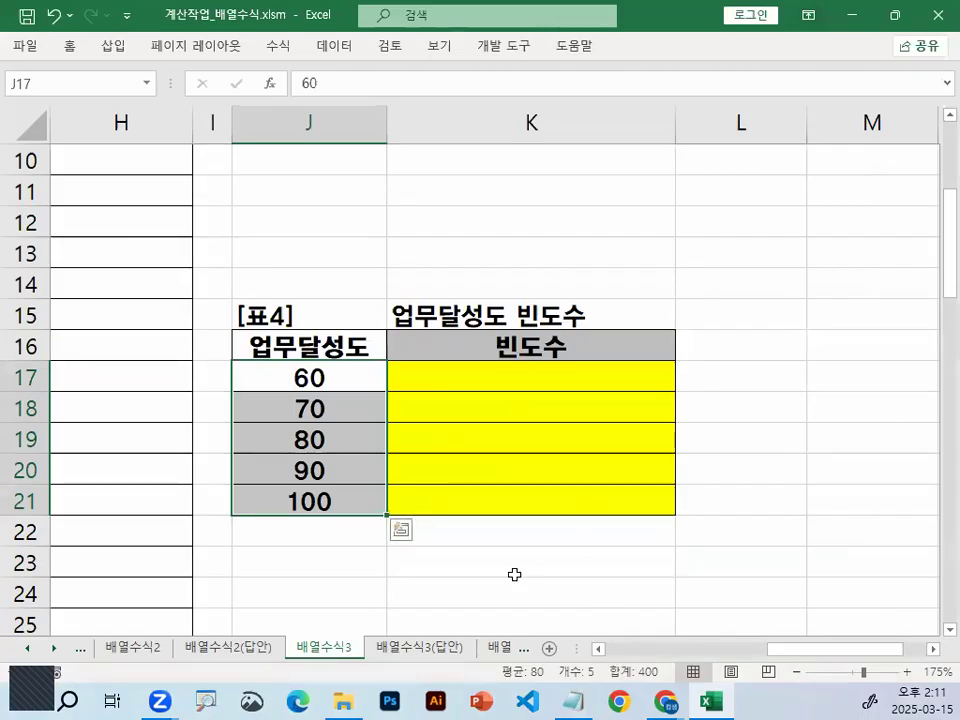
- Examine the 업무달성도 scores in column D from D4 down as the data for the 표4 intervals
{"action": "left_click", "coordinate": [330, 376]}
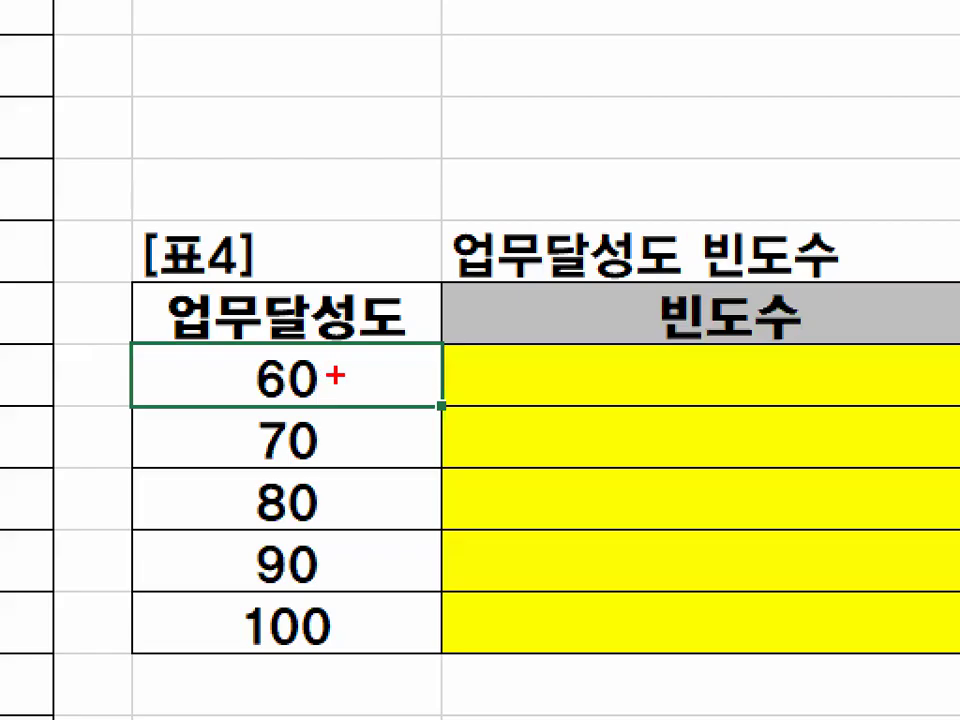
{"action": "left_click_drag", "start_coordinate": [331, 380], "coordinate": [341, 380]}
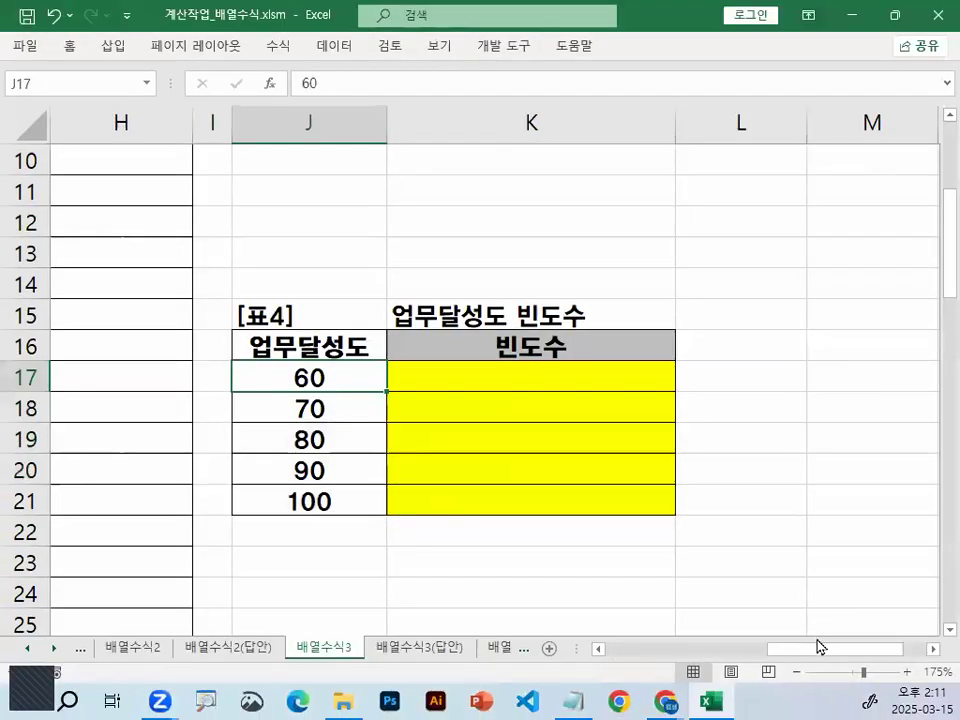
{"action": "left_click_drag", "start_coordinate": [825, 655], "coordinate": [563, 626]}
{"action": "scroll", "coordinate": [563, 626], "scroll_direction": "up", "scroll_amount": 3}
{"action": "scroll", "coordinate": [536, 281], "scroll_direction": "up", "scroll_amount": 1}
{"action": "left_click_drag", "start_coordinate": [555, 245], "coordinate": [555, 500]}
{"action": "left_click_drag", "start_coordinate": [574, 186], "coordinate": [580, 489]}
{"action": "mouse_move", "coordinate": [563, 437]}
{"action": "left_mouse_down"}
{"action": "mouse_move", "coordinate": [580, 490]}
{"action": "mouse_move", "coordinate": [625, 355]}
{"action": "left_mouse_up"}
{"action": "mouse_move", "coordinate": [742, 425]}
{"action": "left_mouse_down"}
{"action": "mouse_move", "coordinate": [362, 520]}
{"action": "mouse_move", "coordinate": [739, 476]}
{"action": "mouse_move", "coordinate": [490, 170]}
{"action": "mouse_move", "coordinate": [735, 500]}
{"action": "left_mouse_up"}
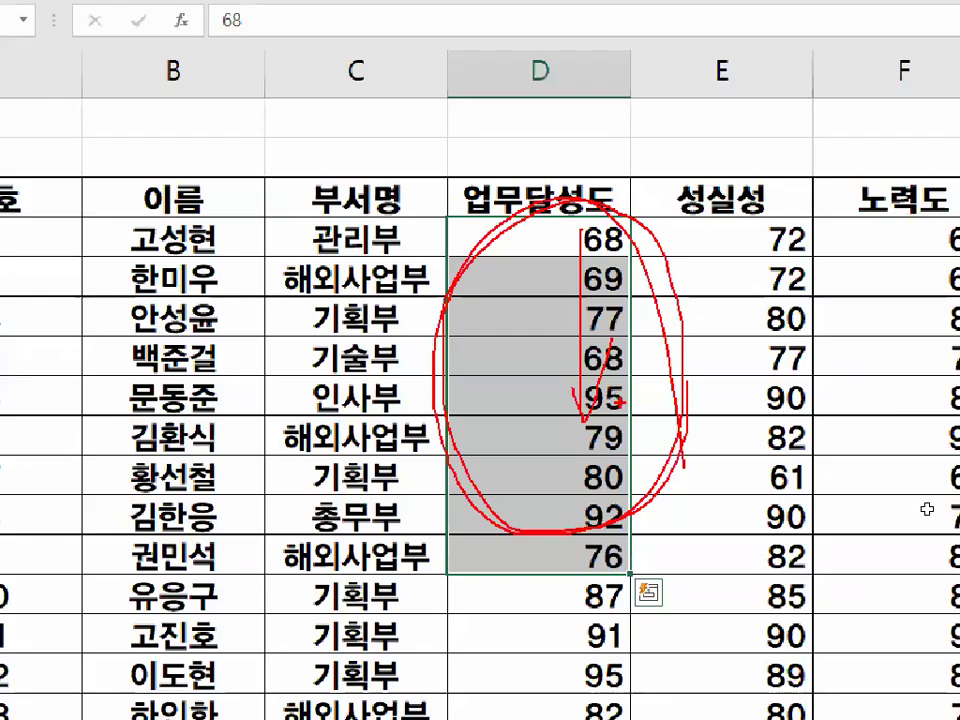
- Examine the first interval value 60 in 표4 and its neighbouring 빈도수 cell
{"action": "left_click", "coordinate": [934, 650]}
{"action": "left_click", "coordinate": [934, 650]}
{"action": "left_click", "coordinate": [934, 650]}
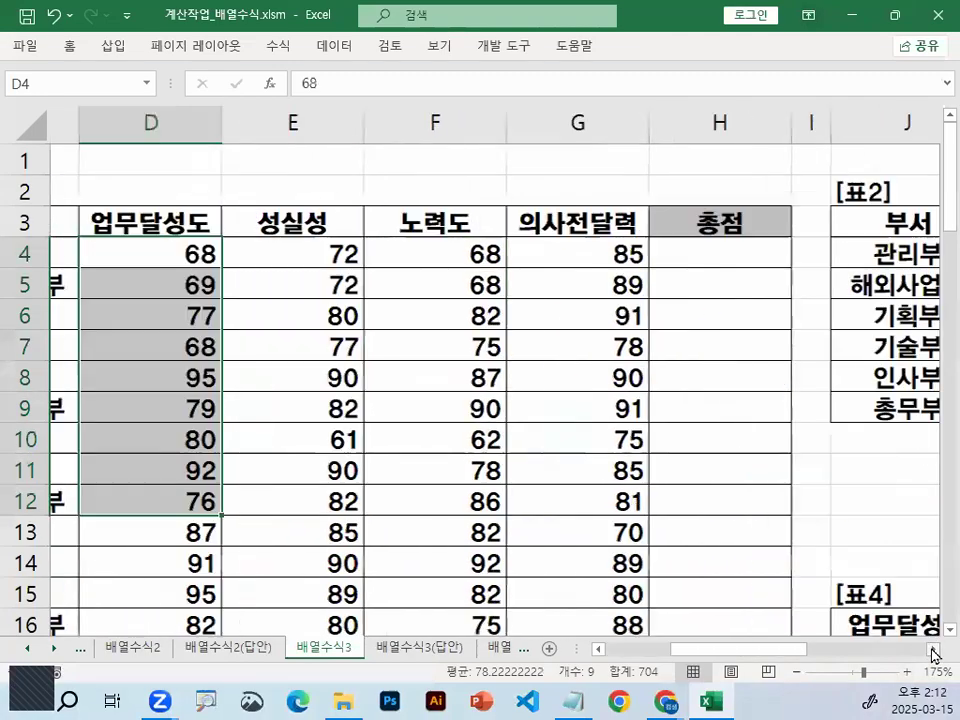
{"action": "left_click", "coordinate": [934, 650]}
{"action": "left_click", "coordinate": [934, 650]}
{"action": "scroll", "coordinate": [853, 580], "scroll_direction": "down", "scroll_amount": 3}
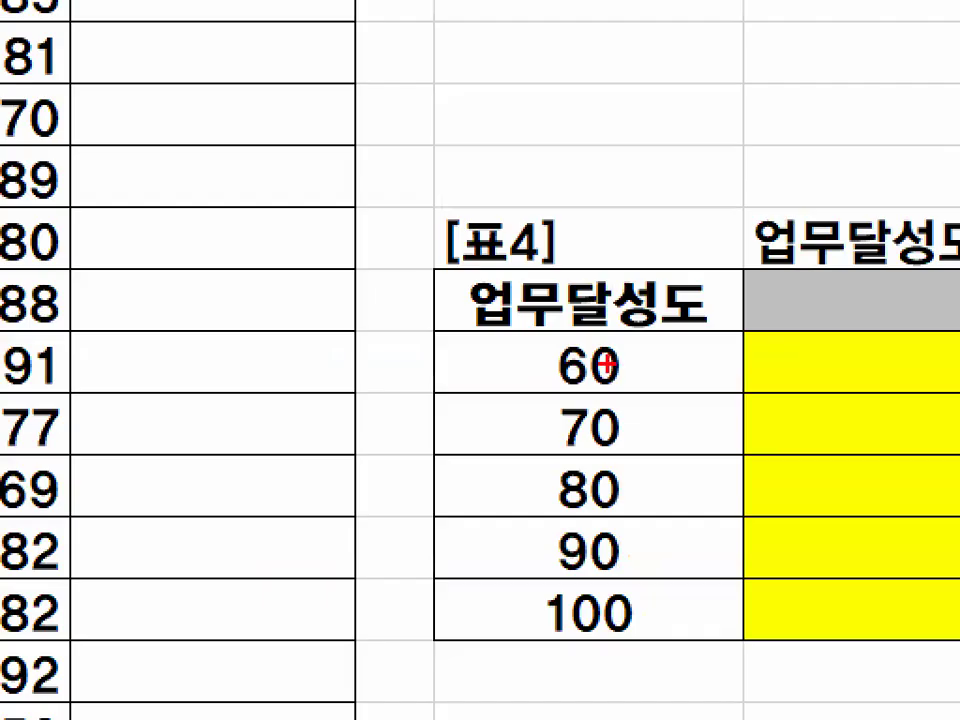
{"action": "mouse_move", "coordinate": [605, 365]}
{"action": "left_mouse_down"}
{"action": "mouse_move", "coordinate": [545, 366]}
{"action": "mouse_move", "coordinate": [636, 368]}
{"action": "left_mouse_up"}
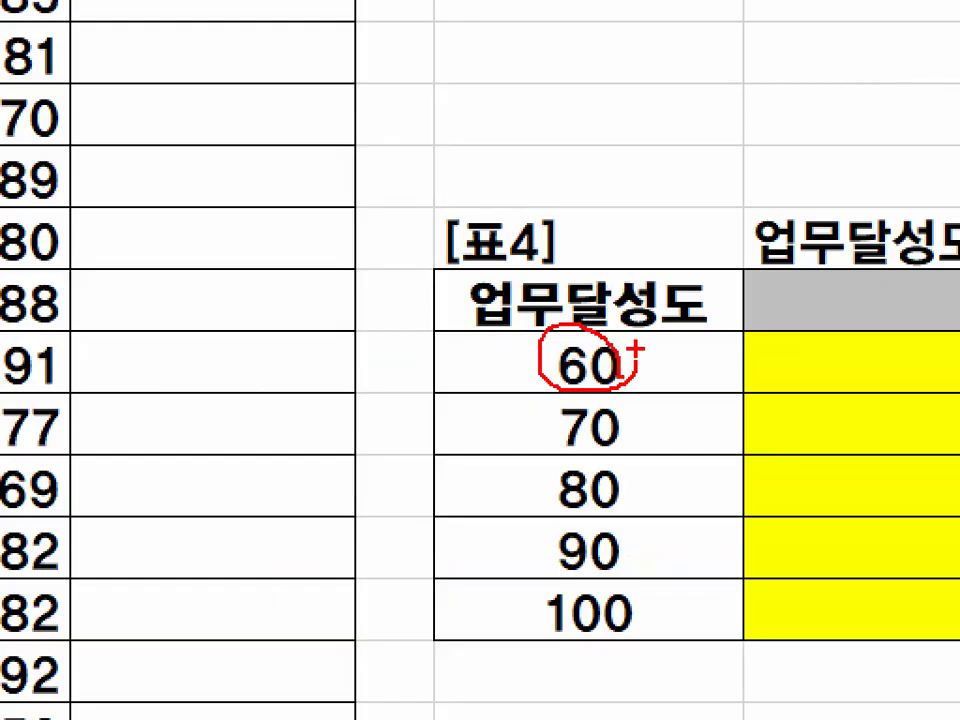
{"action": "left_click_drag", "start_coordinate": [798, 325], "coordinate": [906, 127]}
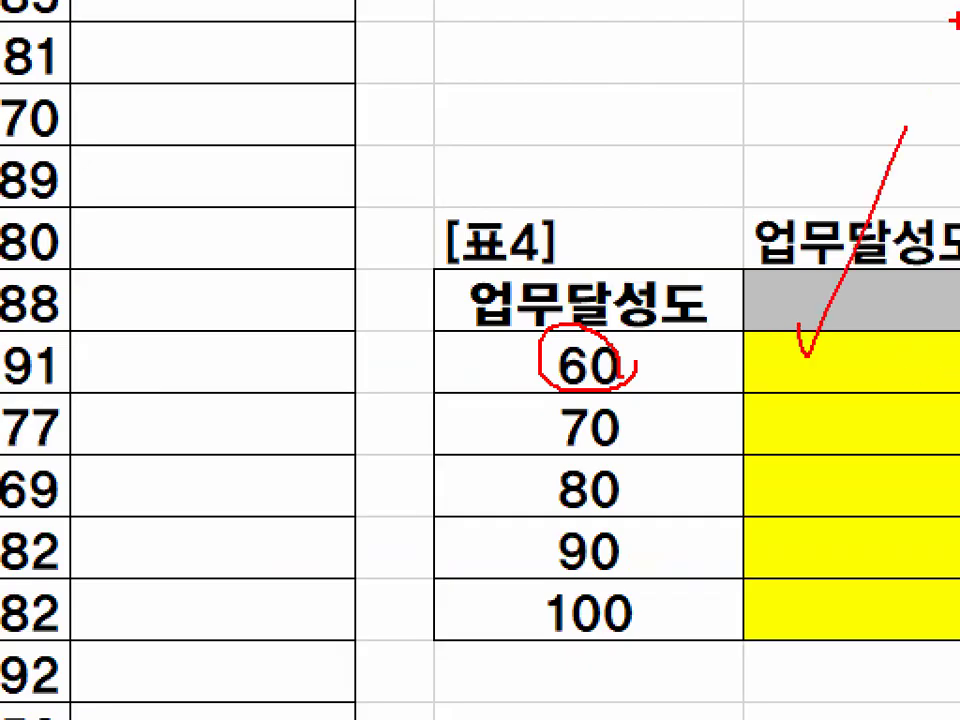
{"action": "key", "text": "Escape"}
- Switch to Notepad and examine 배열1 in the FREQUENCY syntax and the note on finding its 빈도수
{"action": "key", "text": "alt+Tab"}
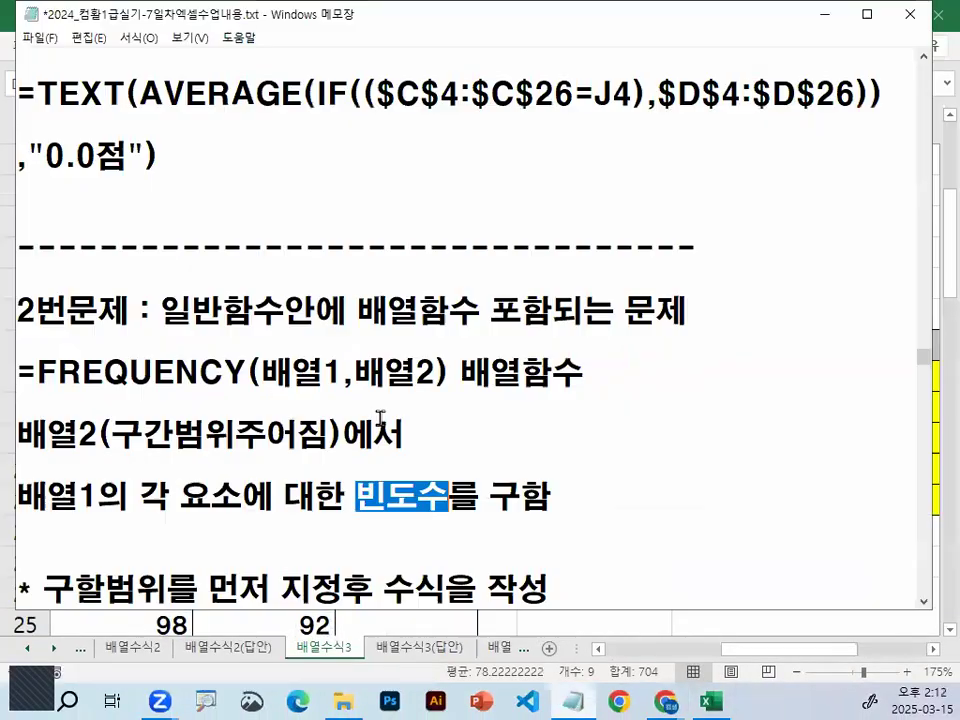
{"action": "left_click_drag", "start_coordinate": [261, 373], "coordinate": [340, 374]}
{"action": "scroll", "coordinate": [335, 376], "scroll_direction": "down", "scroll_amount": 1}
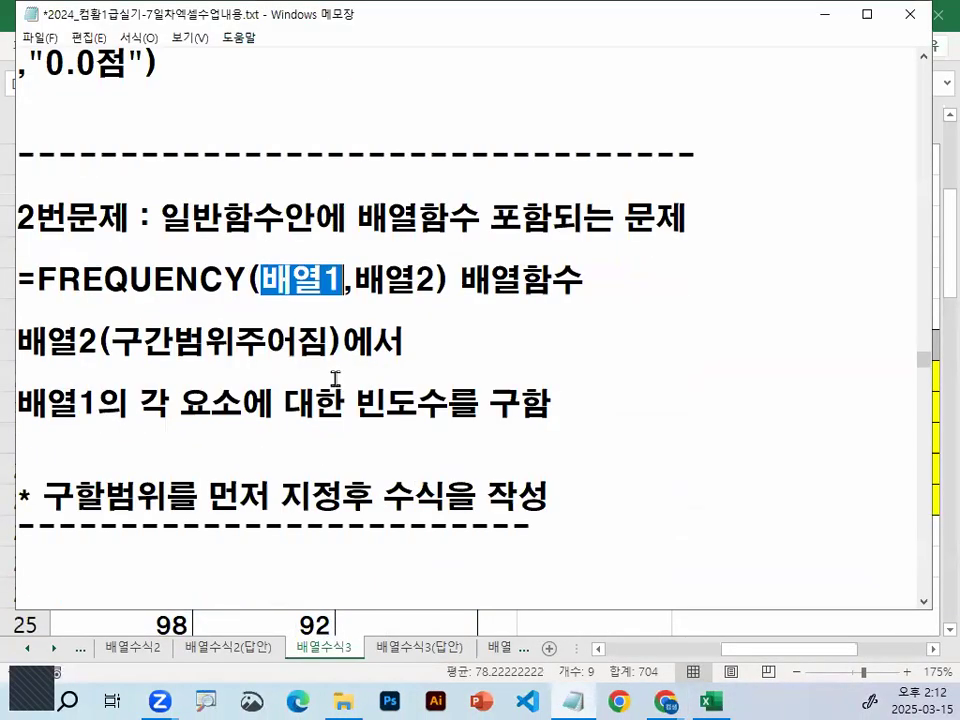
{"action": "left_click_drag", "start_coordinate": [17, 403], "coordinate": [92, 402]}
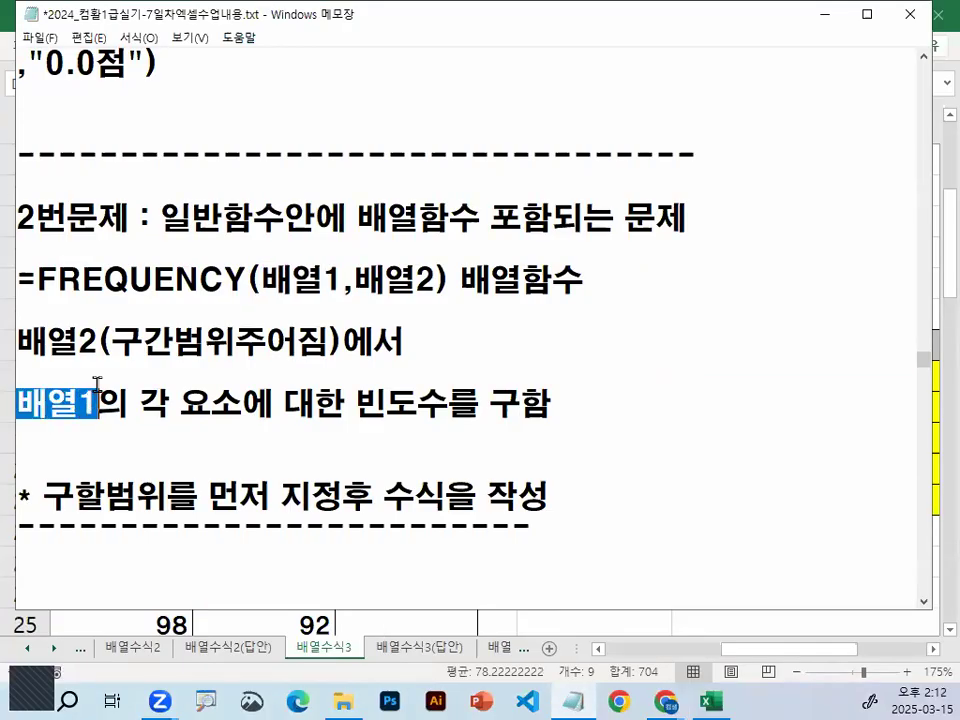
{"action": "left_click_drag", "start_coordinate": [14, 423], "coordinate": [453, 421]}
{"action": "key", "text": "Escape"}
{"action": "left_click", "coordinate": [97, 405]}
- Add the line "배열1의 각각의 요소들이 배열2구간에 등장하는 빈도수를 구함" below the existing FREQUENCY explanation
{"action": "left_click", "coordinate": [225, 444]}
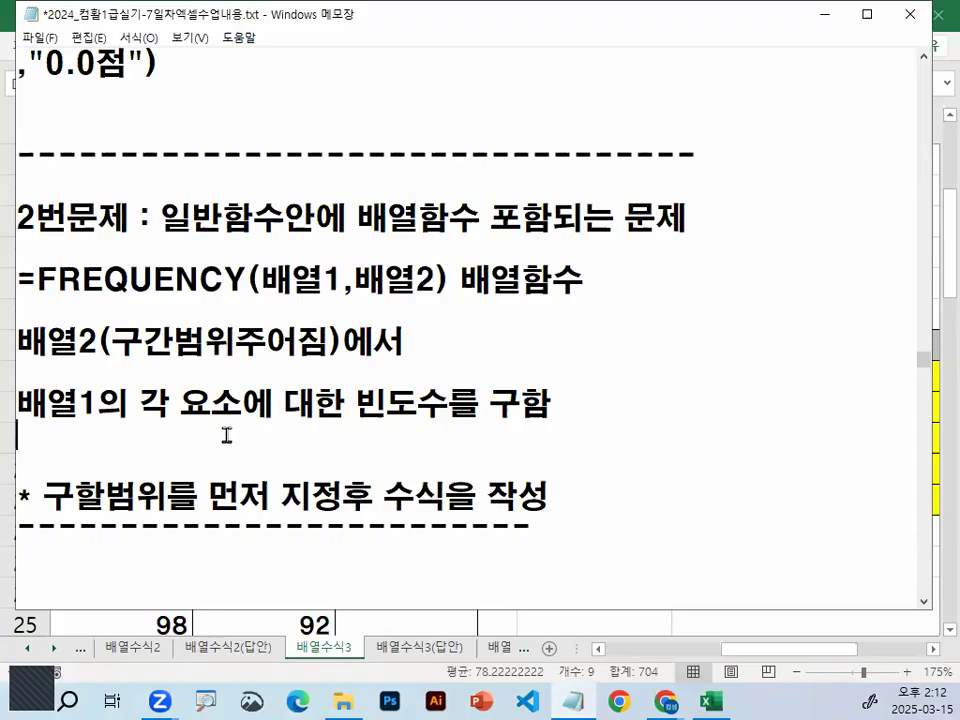
{"action": "key", "text": "Return"}
{"action": "type", "text": "배"}
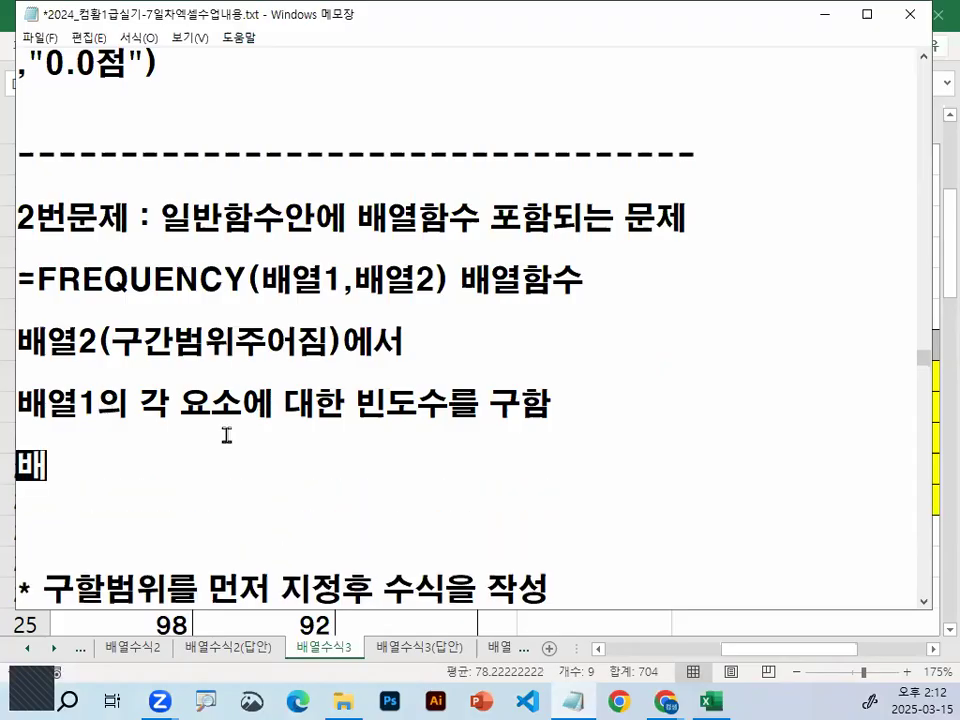
{"action": "type", "text": "열1의 각각의 요소"}
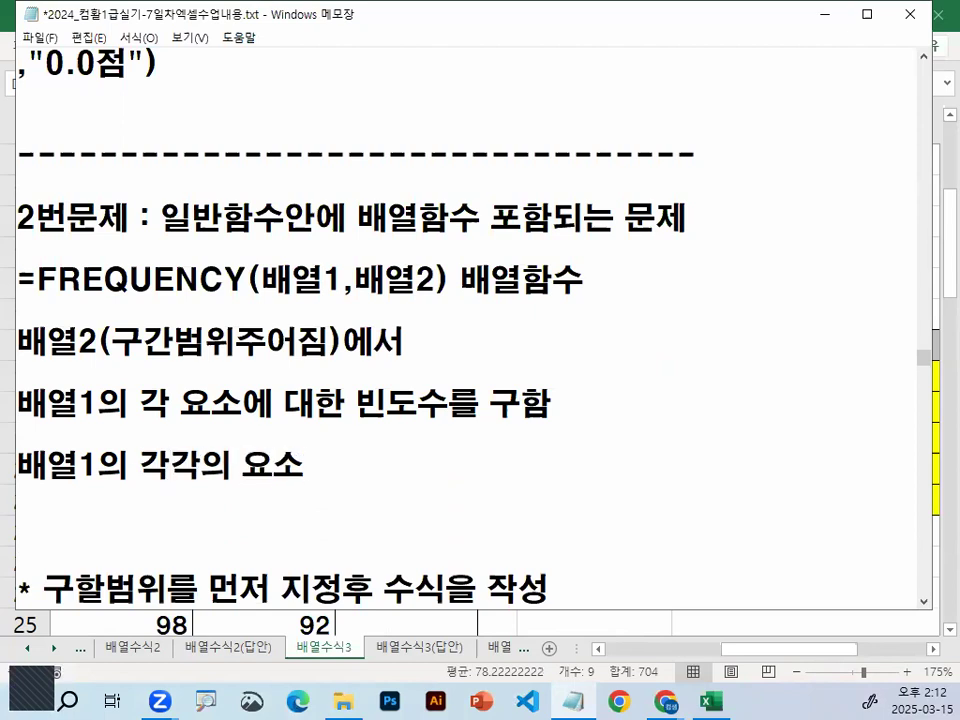
{"action": "type", "text": "들이 "}
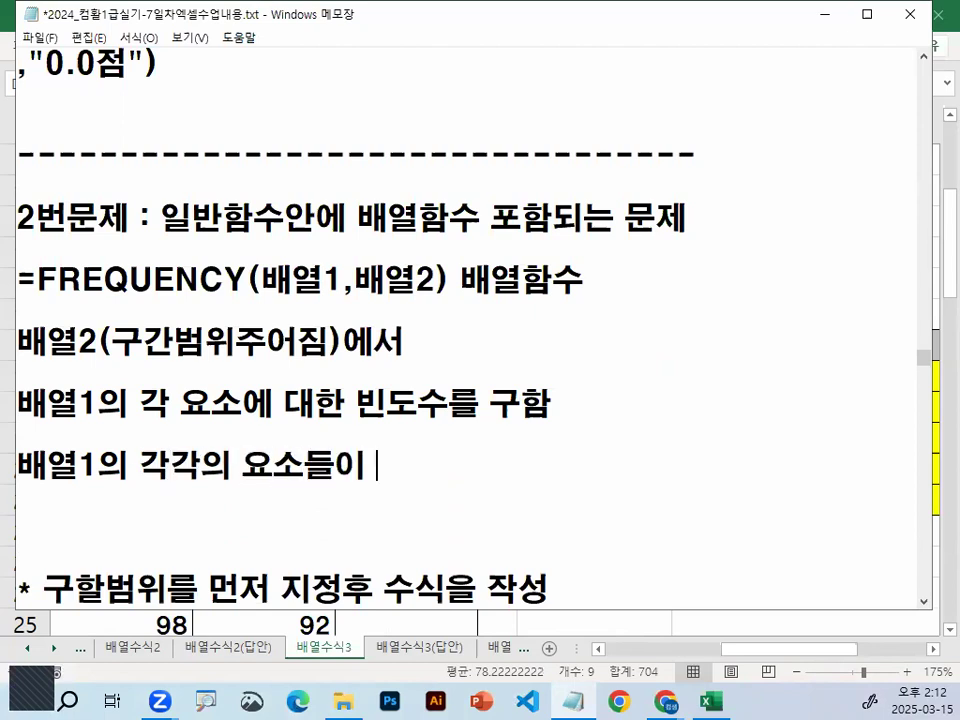
{"action": "type", "text": "배열2구간ㅇ"}
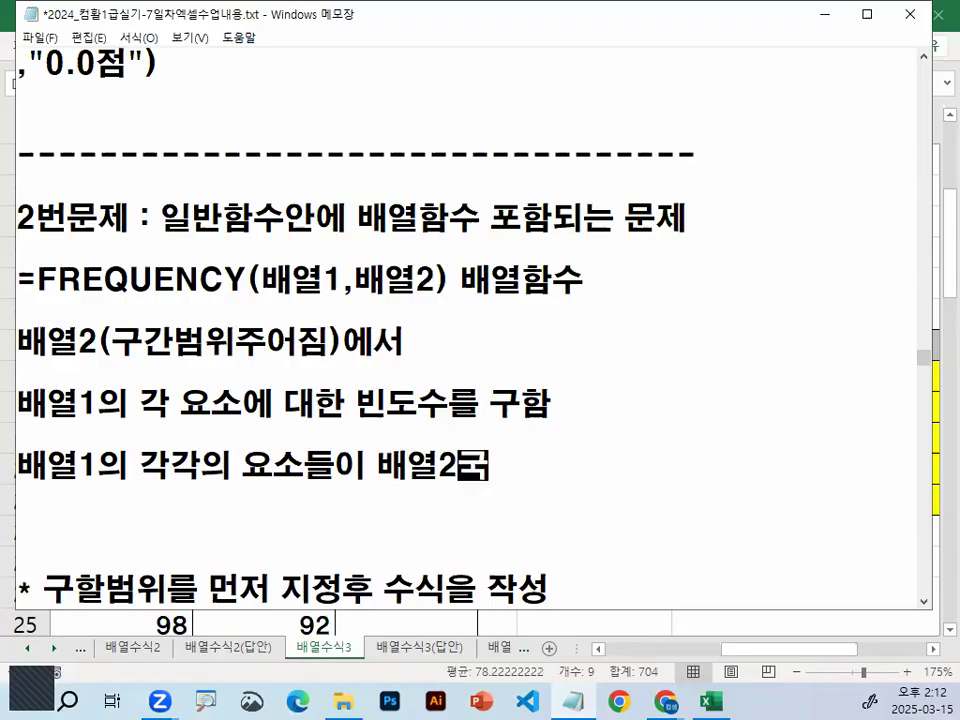
{"action": "type", "text": "에 "}
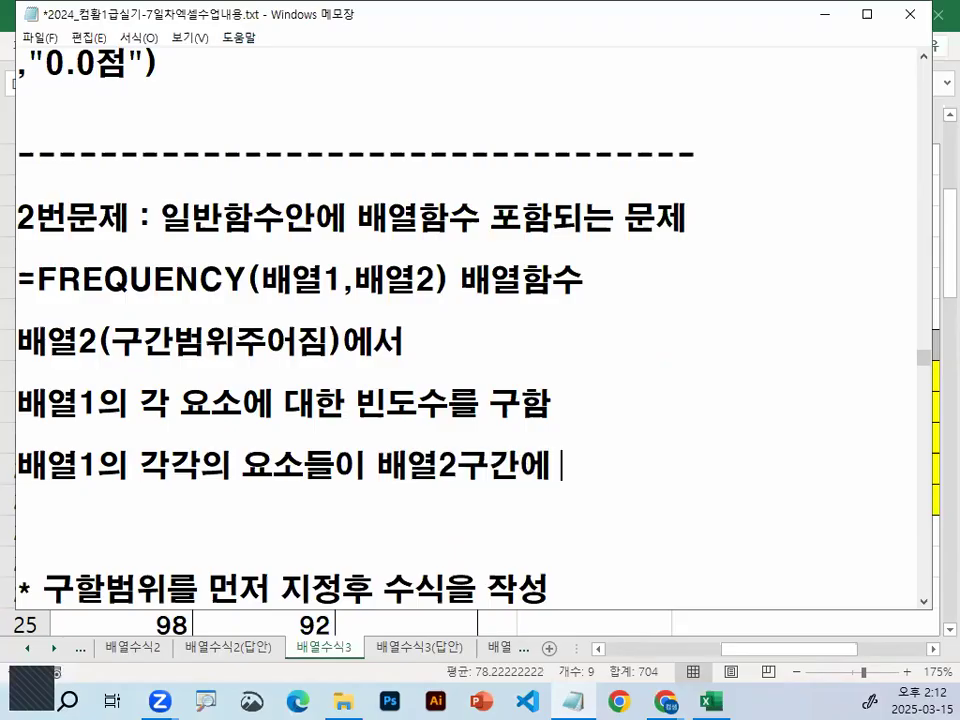
{"action": "type", "text": "ㅁ"}
{"action": "key", "text": "BackSpace"}
{"action": "key", "text": "BackSpace"}
{"action": "type", "text": "등장하는 비"}
{"action": "type", "text": "ㄴ도수를 수하"}
{"action": "type", "text": "ㅁ"}
{"action": "key", "text": "BackSpace"}
{"action": "key", "text": "BackSpace"}
{"action": "key", "text": "BackSpace"}
{"action": "key", "text": "BackSpace"}
{"action": "type", "text": "구함"}
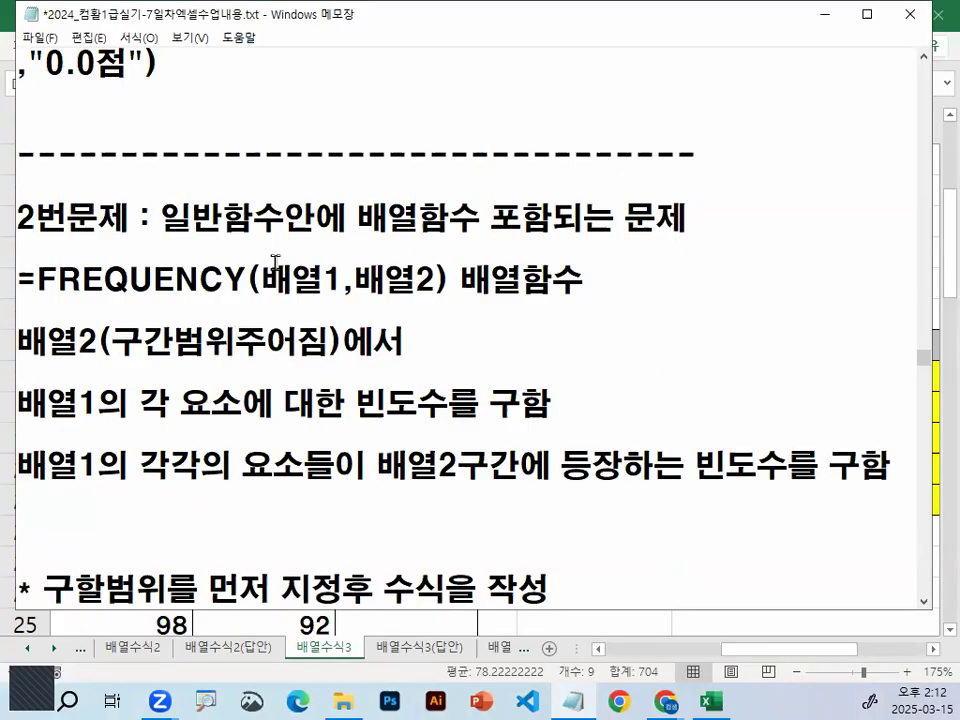
- Examine the two FREQUENCY arguments, 배열1 and 배열2, and the note on 배열2 as the given interval range
{"action": "left_click_drag", "start_coordinate": [261, 280], "coordinate": [434, 280]}
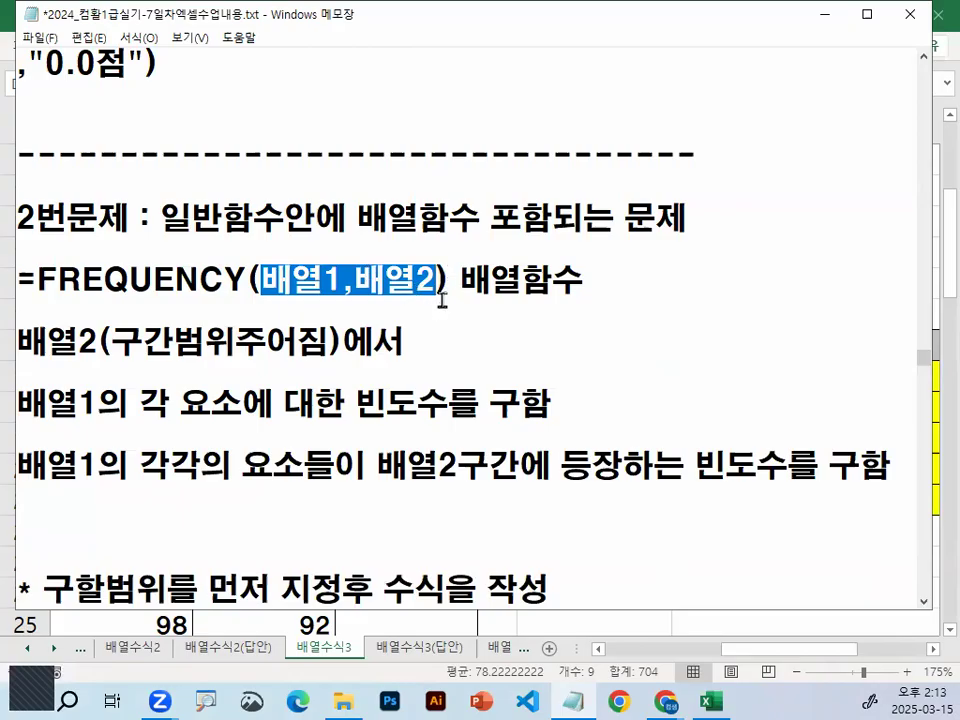
{"action": "left_click", "coordinate": [441, 300]}
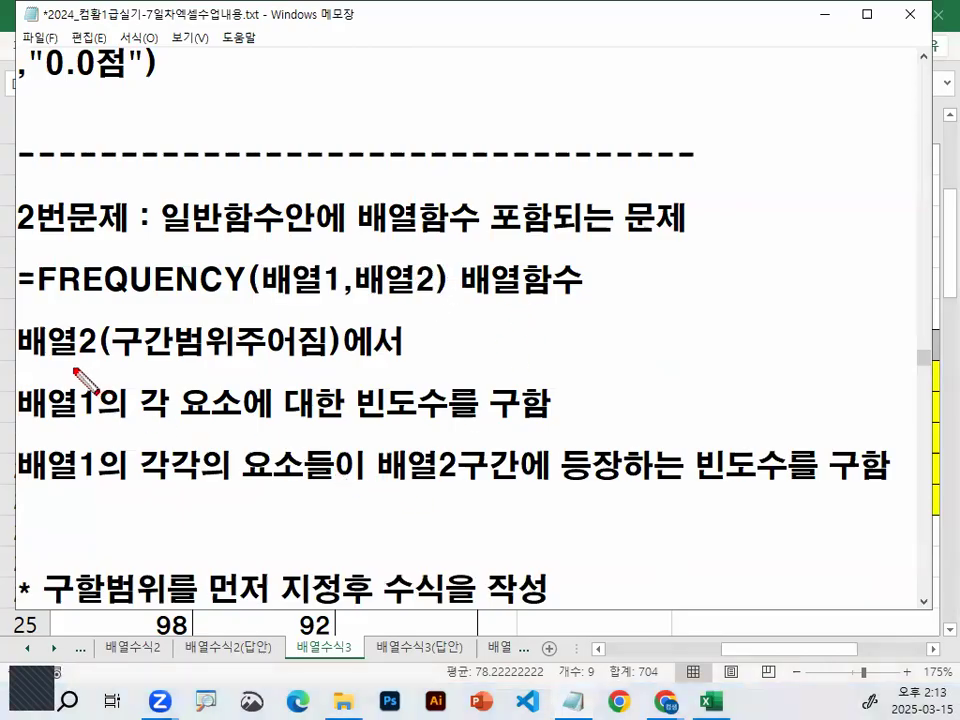
{"action": "left_click_drag", "start_coordinate": [18, 358], "coordinate": [290, 358]}
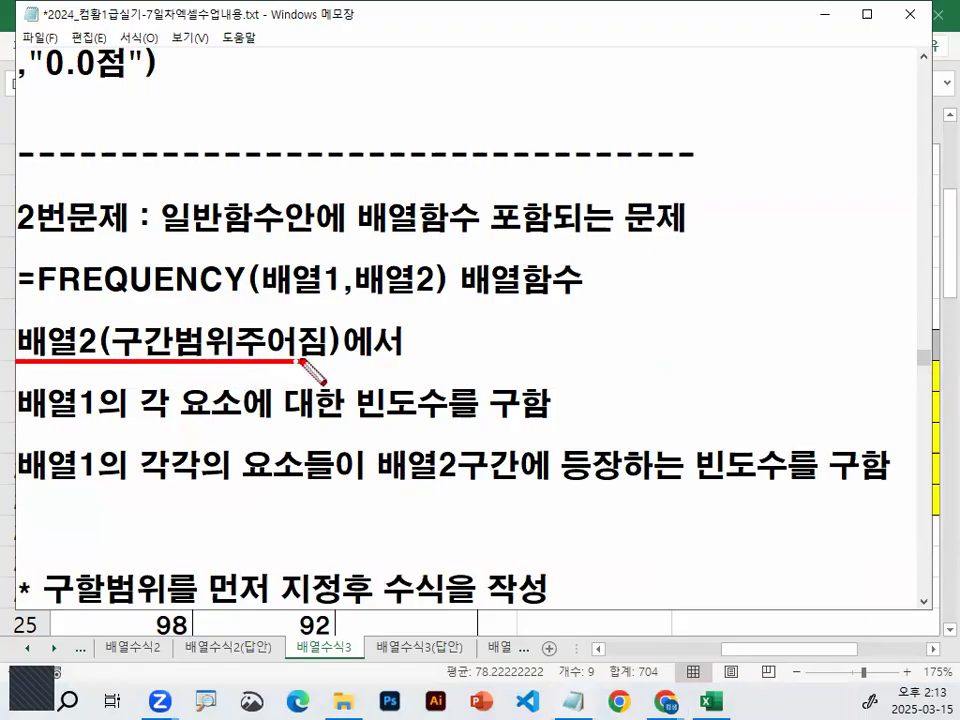
{"action": "mouse_move", "coordinate": [443, 290]}
{"action": "left_mouse_down"}
{"action": "mouse_move", "coordinate": [371, 296]}
{"action": "mouse_move", "coordinate": [440, 288]}
{"action": "left_mouse_up"}
{"action": "key", "text": "Escape"}
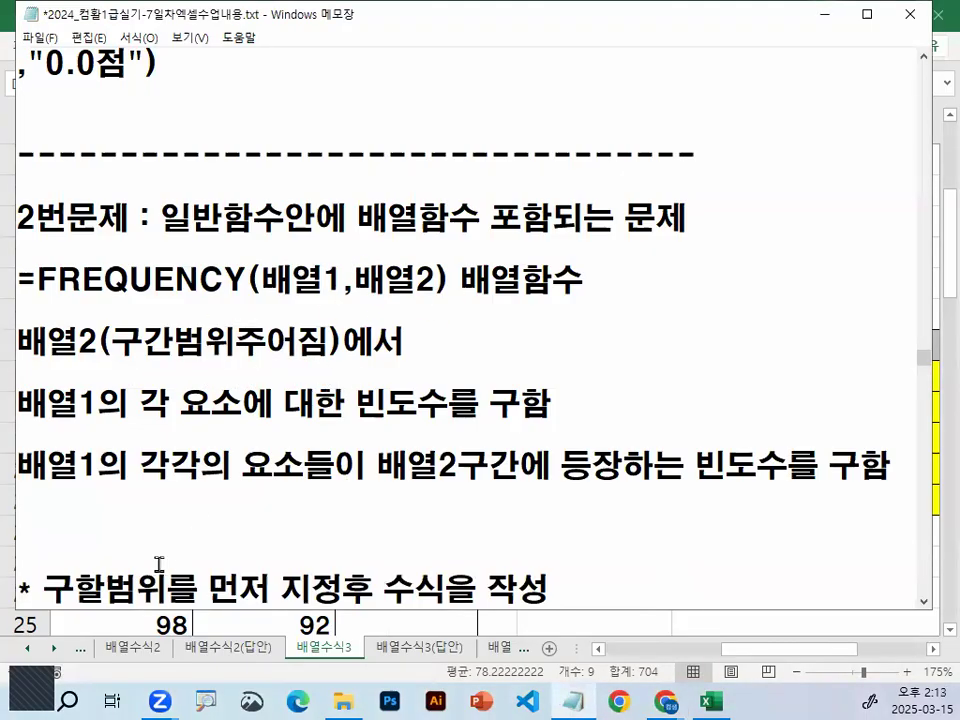
- Add a dashed separator line above the "구할범위를 먼저 지정후 수식을 작성" note, examine that note, and minimize Notepad
{"action": "type", "text": "-------------------------------"}
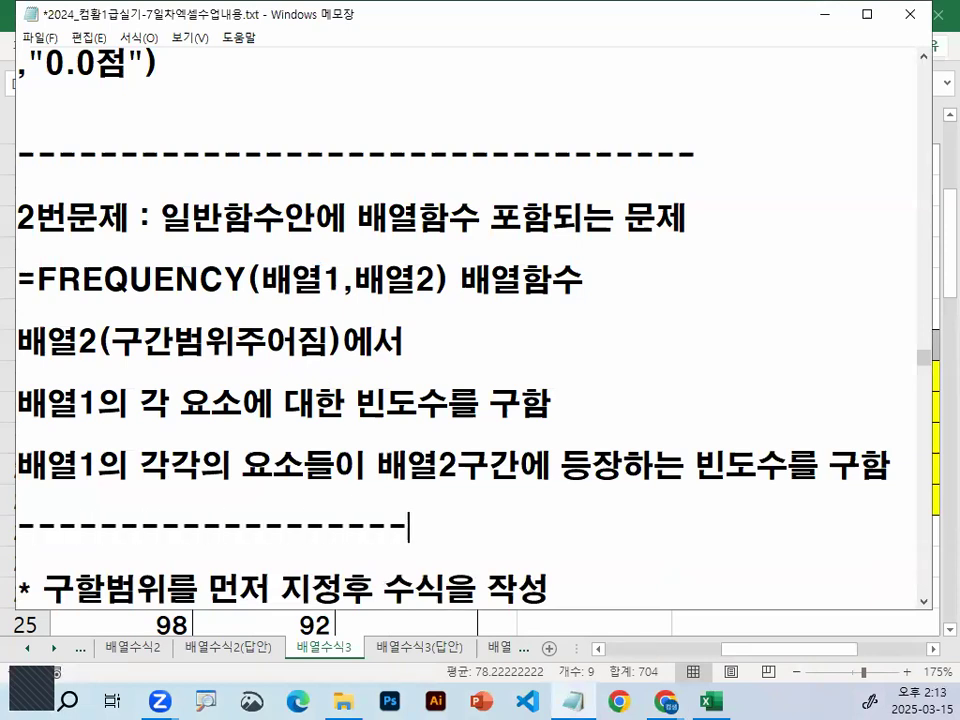
{"action": "scroll", "coordinate": [166, 510], "scroll_direction": "down", "scroll_amount": 3}
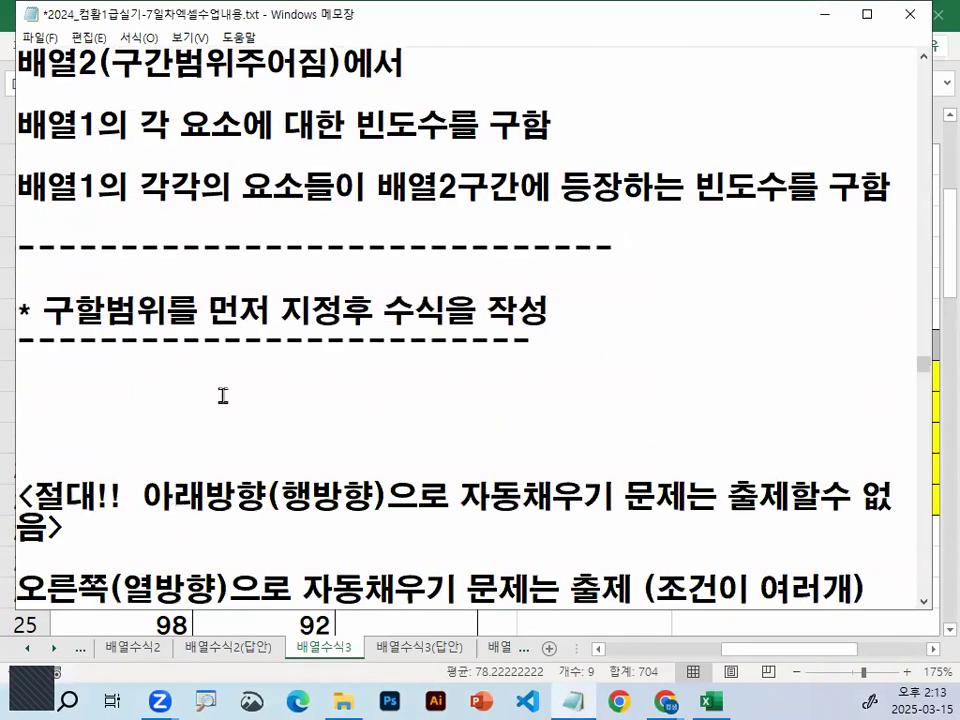
{"action": "key", "text": "ctrl+2"}
{"action": "mouse_move", "coordinate": [343, 324]}
{"action": "left_mouse_down"}
{"action": "mouse_move", "coordinate": [305, 316]}
{"action": "mouse_move", "coordinate": [355, 314]}
{"action": "left_mouse_up"}
{"action": "mouse_move", "coordinate": [425, 318]}
{"action": "left_mouse_down"}
{"action": "mouse_move", "coordinate": [395, 322]}
{"action": "mouse_move", "coordinate": [448, 326]}
{"action": "left_mouse_up"}
{"action": "key", "text": "Escape"}
{"action": "left_click", "coordinate": [825, 14]}
- Examine K17:K21 in the 빈도수 column of 표4 as the result range for the FREQUENCY formula
{"action": "scroll", "coordinate": [930, 660], "scroll_direction": "right", "scroll_amount": 2}
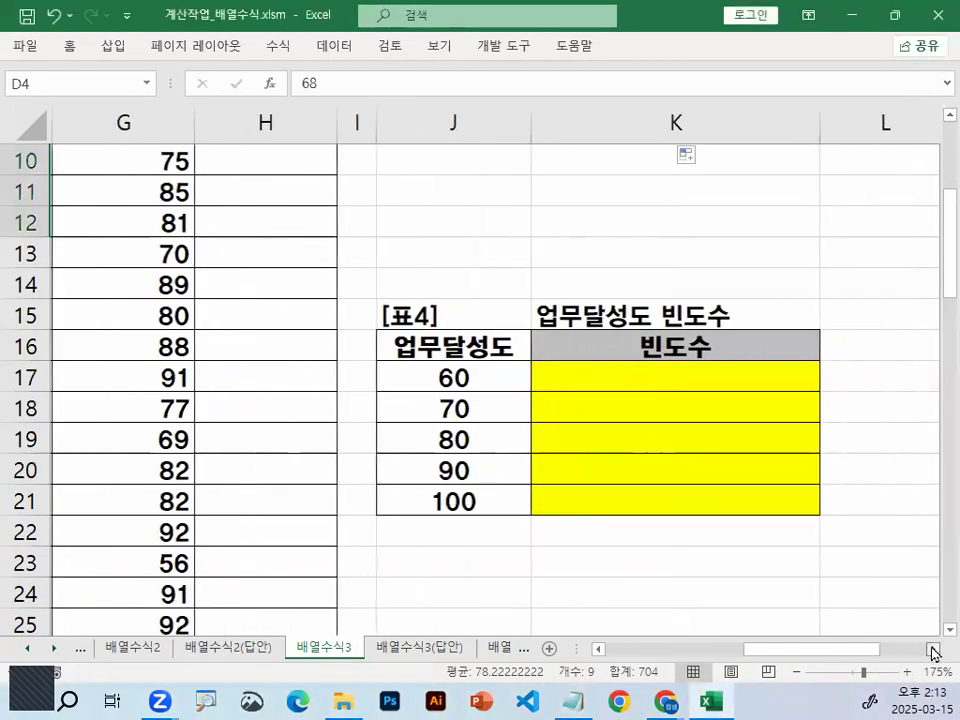
{"action": "left_click", "coordinate": [619, 377]}
{"action": "key", "text": "ctrl+2"}
{"action": "left_click_drag", "start_coordinate": [676, 390], "coordinate": [676, 450]}
{"action": "mouse_move", "coordinate": [685, 493]}
{"action": "left_mouse_down"}
{"action": "mouse_move", "coordinate": [677, 512]}
{"action": "mouse_move", "coordinate": [699, 481]}
{"action": "left_mouse_up"}
{"action": "left_click_drag", "start_coordinate": [891, 357], "coordinate": [793, 508]}
{"action": "left_click_drag", "start_coordinate": [800, 405], "coordinate": [863, 500]}
{"action": "key", "text": "Escape"}
{"action": "mouse_move", "coordinate": [594, 368]}
{"action": "left_mouse_down"}
{"action": "mouse_move", "coordinate": [593, 501]}
{"action": "mouse_move", "coordinate": [482, 390]}
{"action": "mouse_move", "coordinate": [636, 497]}
{"action": "left_mouse_up"}
{"action": "key", "text": "ctrl+2"}
{"action": "left_click_drag", "start_coordinate": [507, 365], "coordinate": [555, 323]}
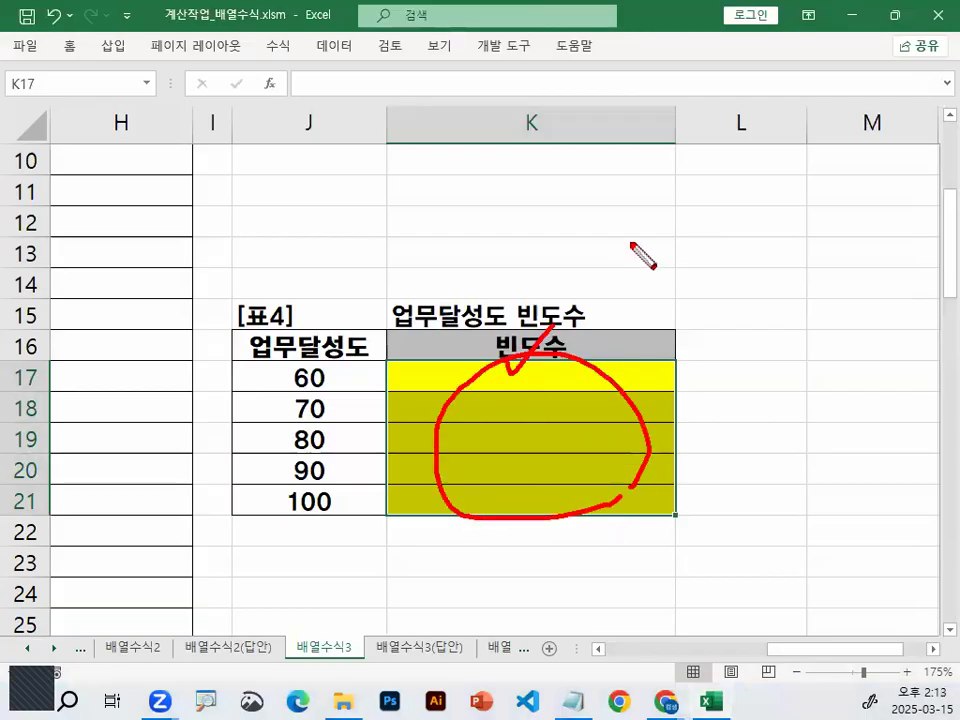
{"action": "key", "text": "Escape"}
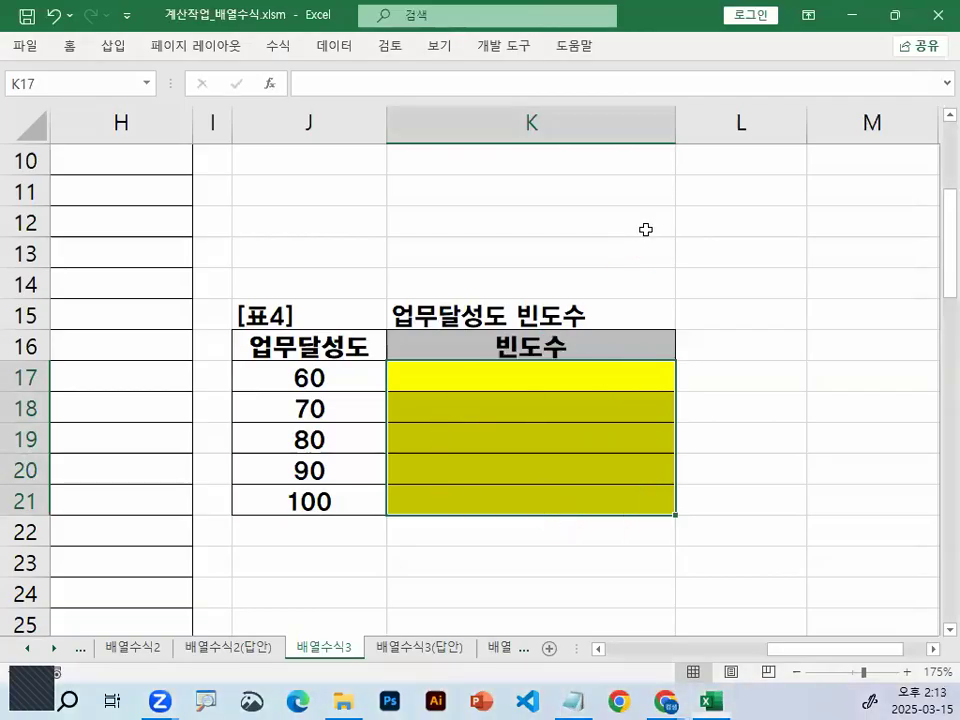
- Examine the 업무달성도 scores in column D of 표1, and return to the 빈도수 cells in 표4
{"action": "left_click", "coordinate": [477, 379]}
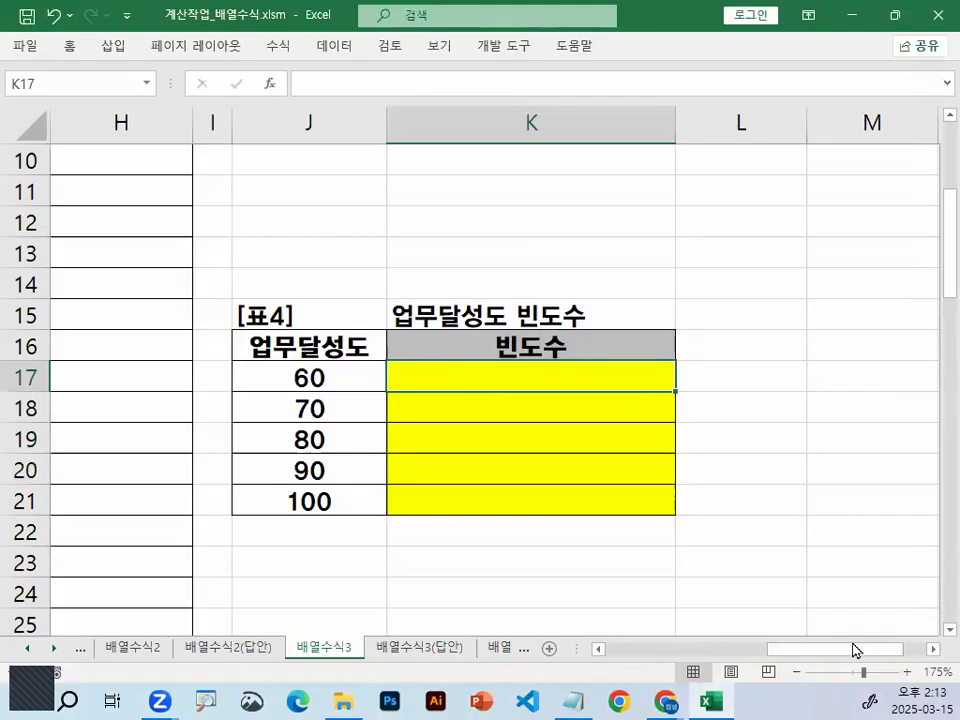
{"action": "left_click_drag", "start_coordinate": [851, 653], "coordinate": [648, 684]}
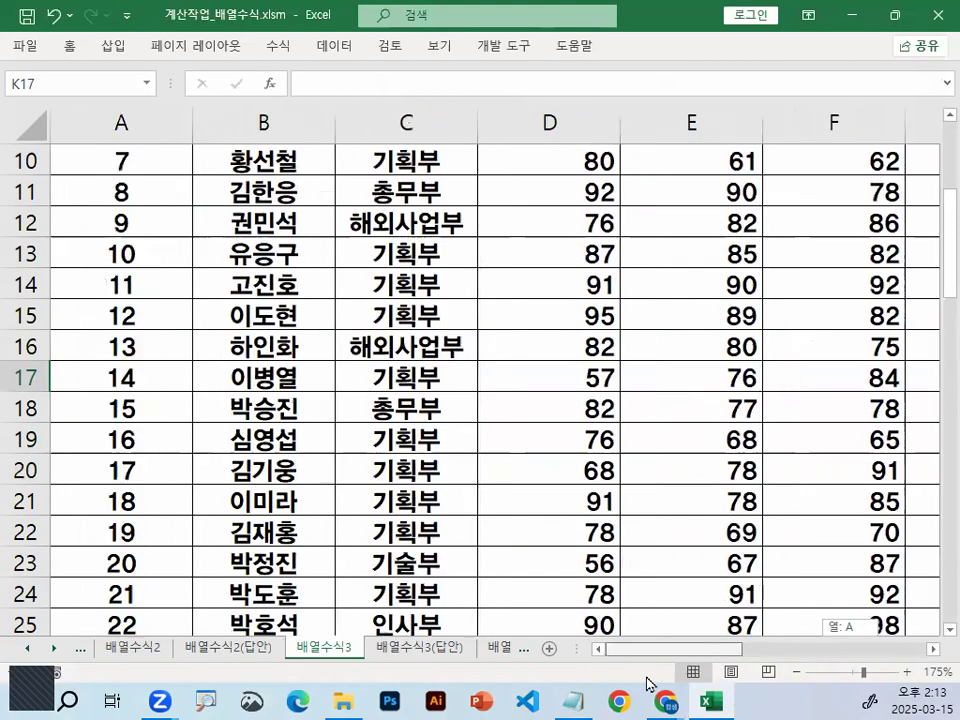
{"action": "scroll", "coordinate": [673, 653], "scroll_direction": "up", "scroll_amount": 3}
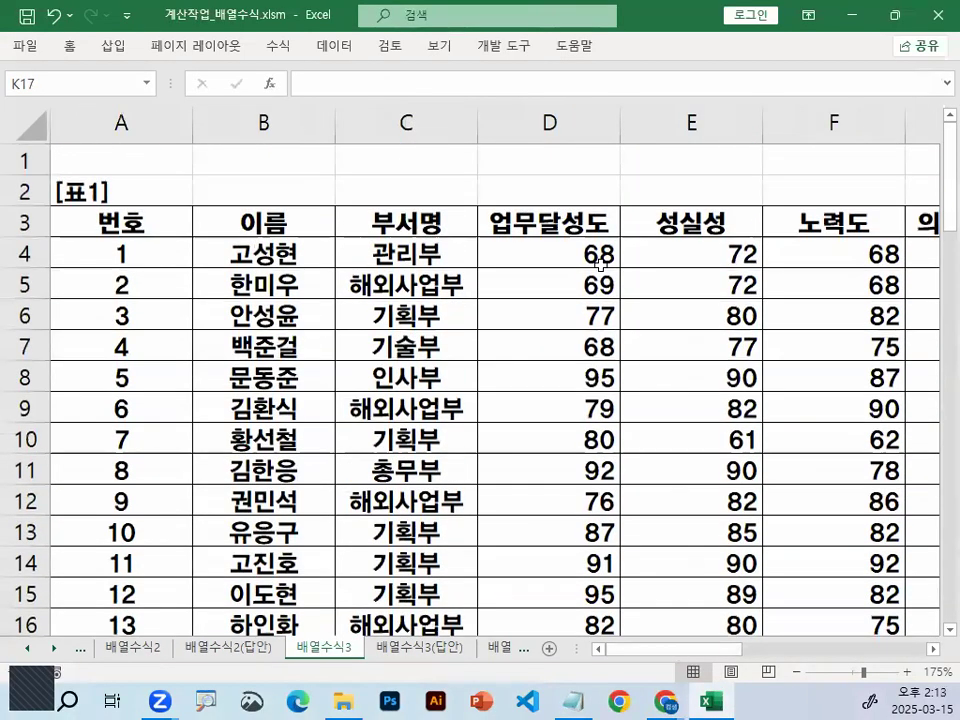
{"action": "left_click_drag", "start_coordinate": [570, 265], "coordinate": [580, 560]}
{"action": "left_click_drag", "start_coordinate": [673, 653], "coordinate": [851, 654]}
{"action": "scroll", "coordinate": [617, 523], "scroll_direction": "down", "scroll_amount": 1}
{"action": "left_click", "coordinate": [449, 565]}
{"action": "scroll", "coordinate": [449, 563], "scroll_direction": "down", "scroll_amount": 2}
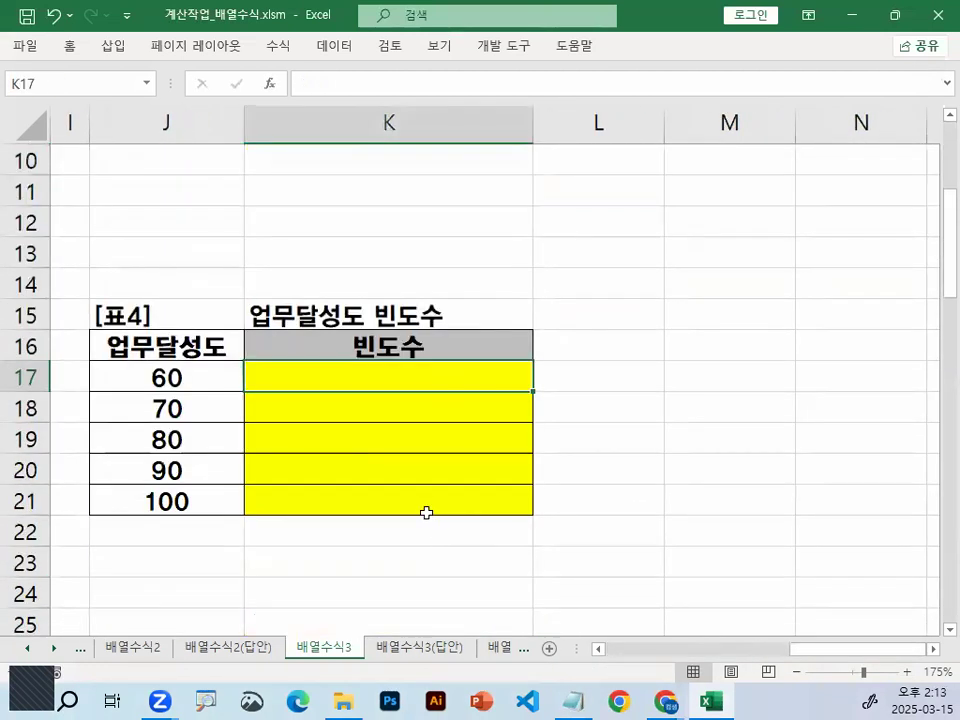
- Examine how filling a formula down from K17 would shift the interval range J17:J21
{"action": "mouse_move", "coordinate": [214, 500]}
{"action": "left_mouse_down"}
{"action": "mouse_move", "coordinate": [124, 459]}
{"action": "mouse_move", "coordinate": [219, 410]}
{"action": "mouse_move", "coordinate": [226, 493]}
{"action": "left_mouse_up"}
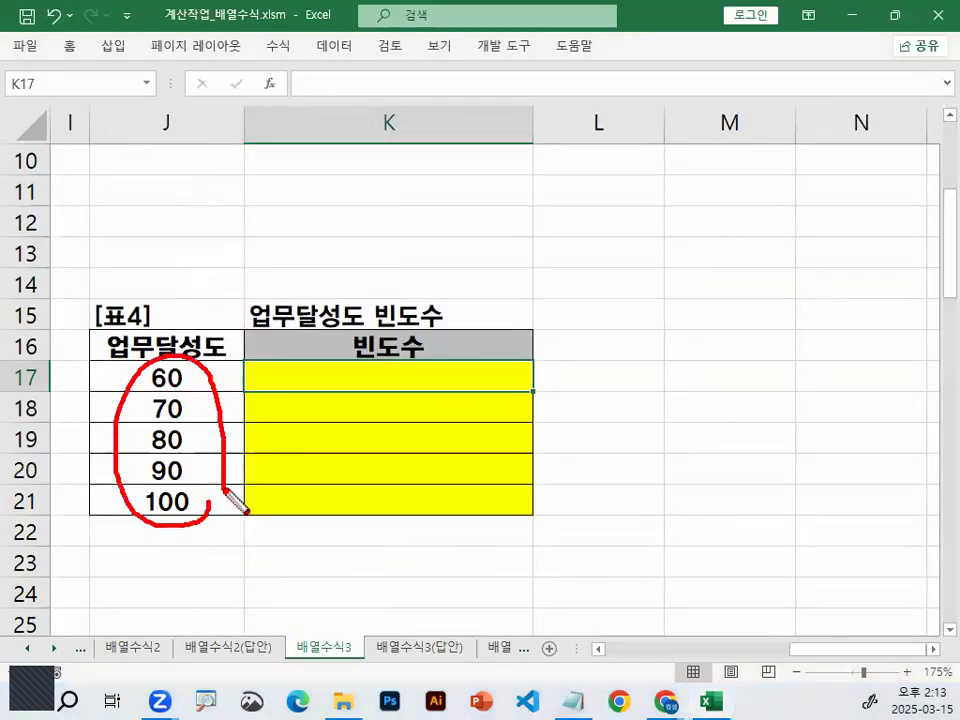
{"action": "left_click", "coordinate": [343, 374]}
{"action": "left_click_drag", "start_coordinate": [536, 392], "coordinate": [535, 514]}
{"action": "left_click_drag", "start_coordinate": [523, 509], "coordinate": [546, 540]}
{"action": "mouse_move", "coordinate": [228, 418]}
{"action": "left_mouse_down"}
{"action": "mouse_move", "coordinate": [238, 652]}
{"action": "mouse_move", "coordinate": [266, 585]}
{"action": "left_mouse_up"}
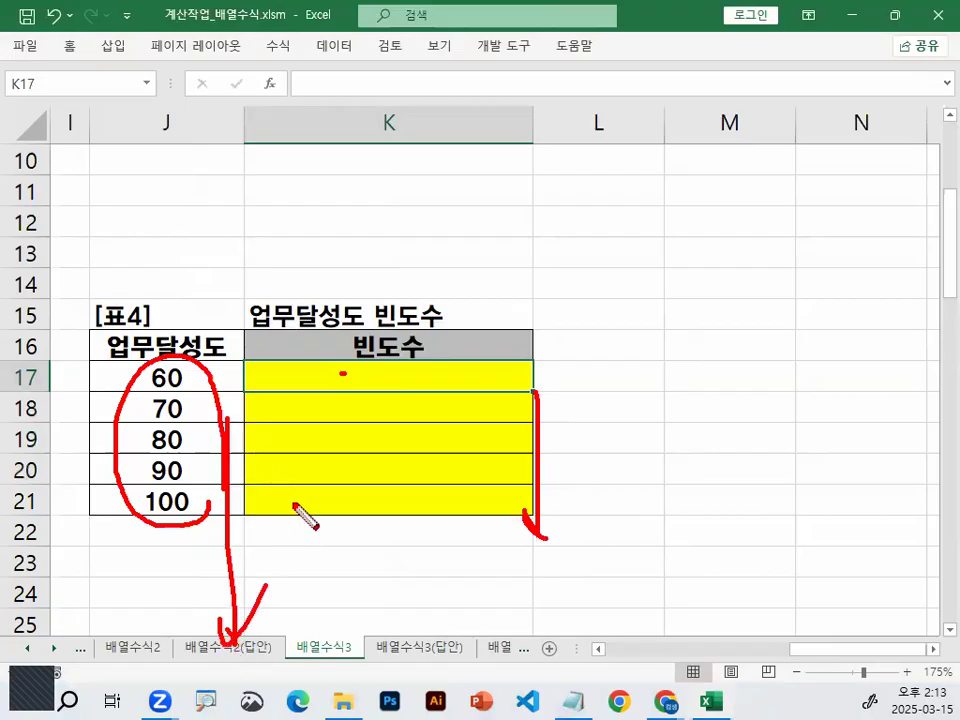
{"action": "left_click_drag", "start_coordinate": [133, 403], "coordinate": [199, 392]}
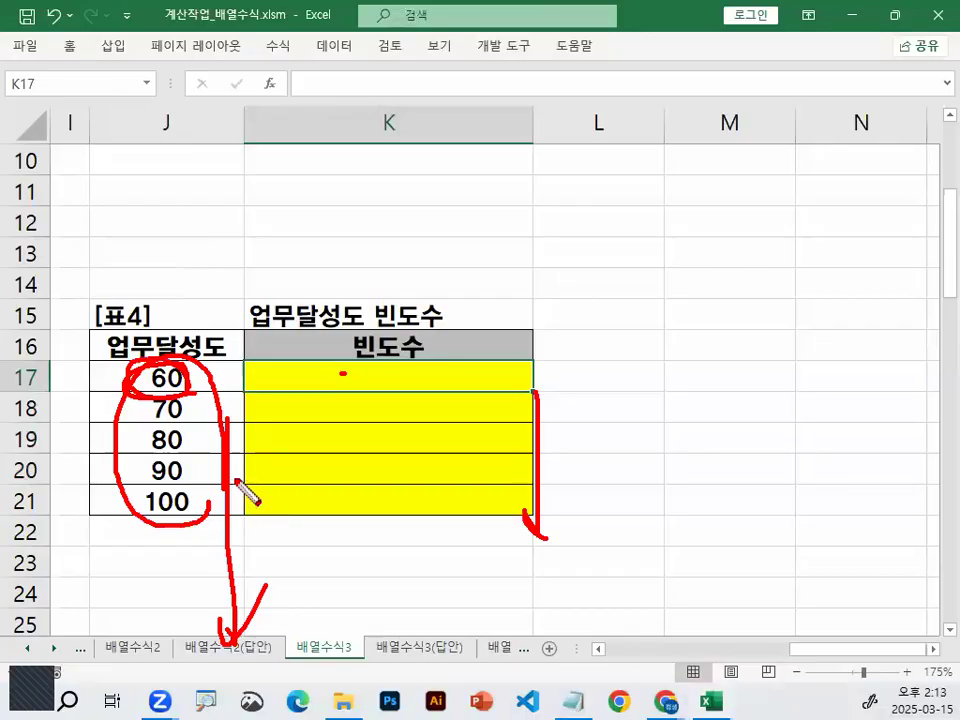
{"action": "key", "text": "Escape"}
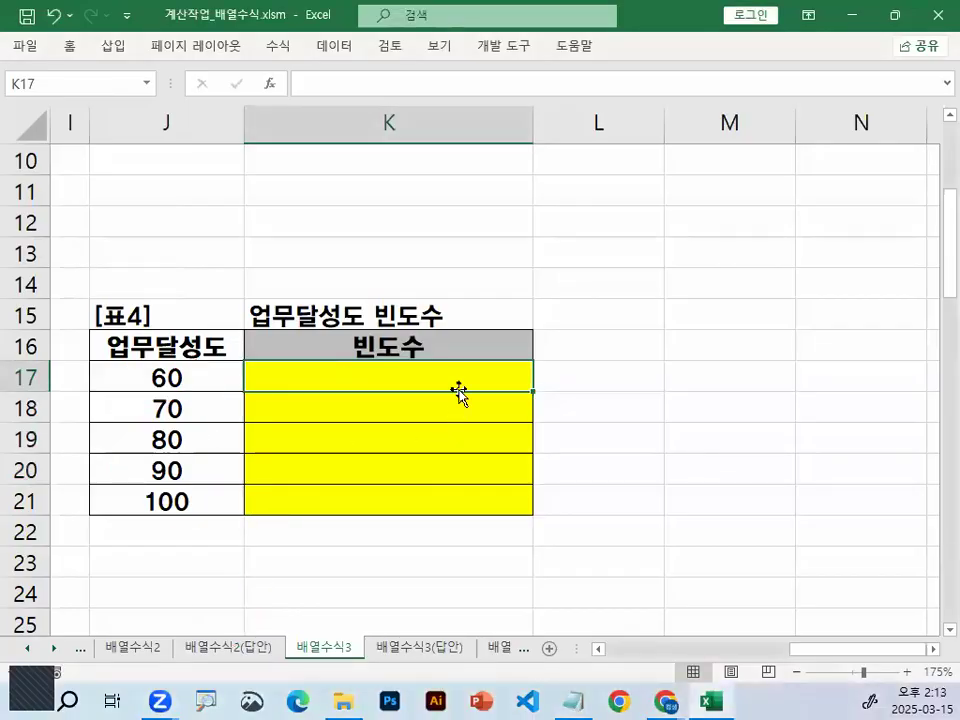
- Select the result range K17:K21 in 표4 and examine J17:J21 as the interval range
{"action": "left_click_drag", "start_coordinate": [464, 381], "coordinate": [464, 505]}
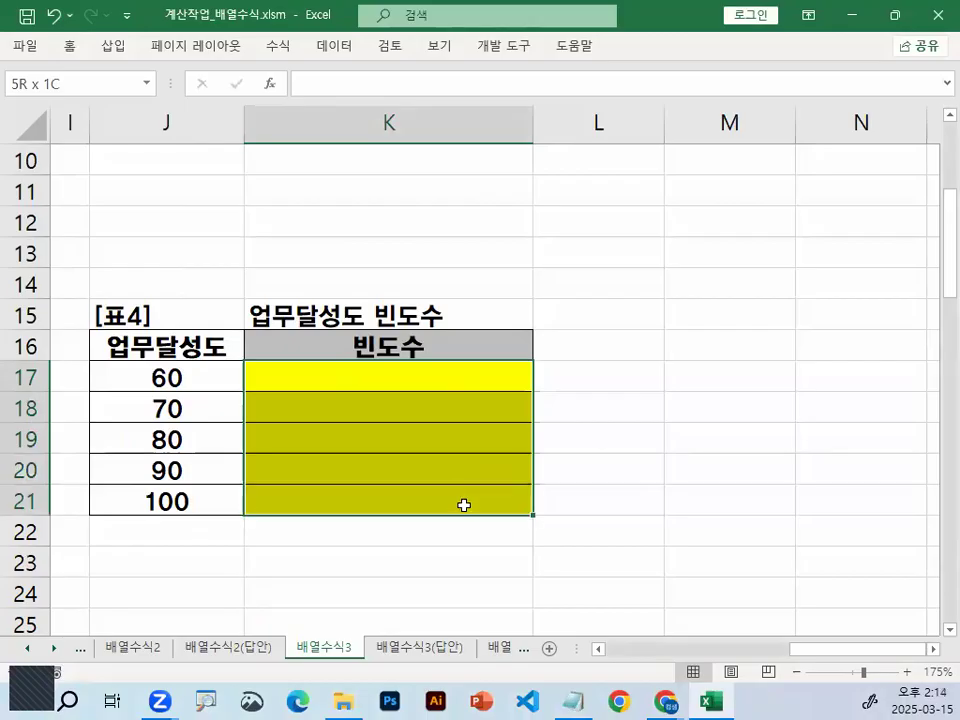
{"action": "left_click_drag", "start_coordinate": [826, 654], "coordinate": [778, 658]}
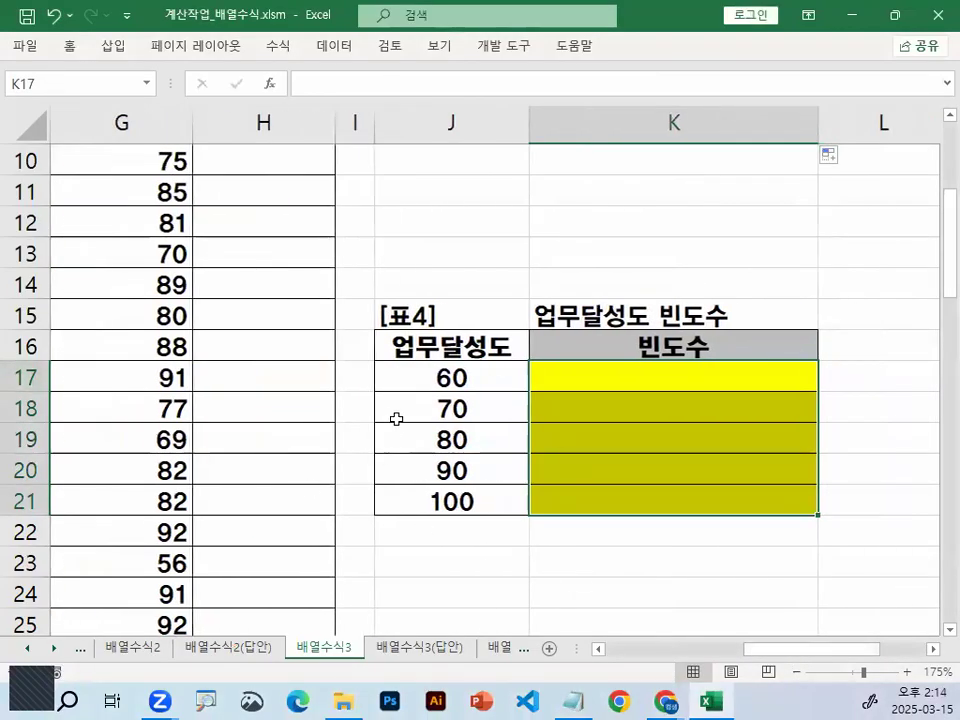
{"action": "mouse_move", "coordinate": [495, 405]}
{"action": "left_mouse_down"}
{"action": "mouse_move", "coordinate": [499, 508]}
{"action": "mouse_move", "coordinate": [388, 400]}
{"action": "mouse_move", "coordinate": [493, 487]}
{"action": "left_mouse_up"}
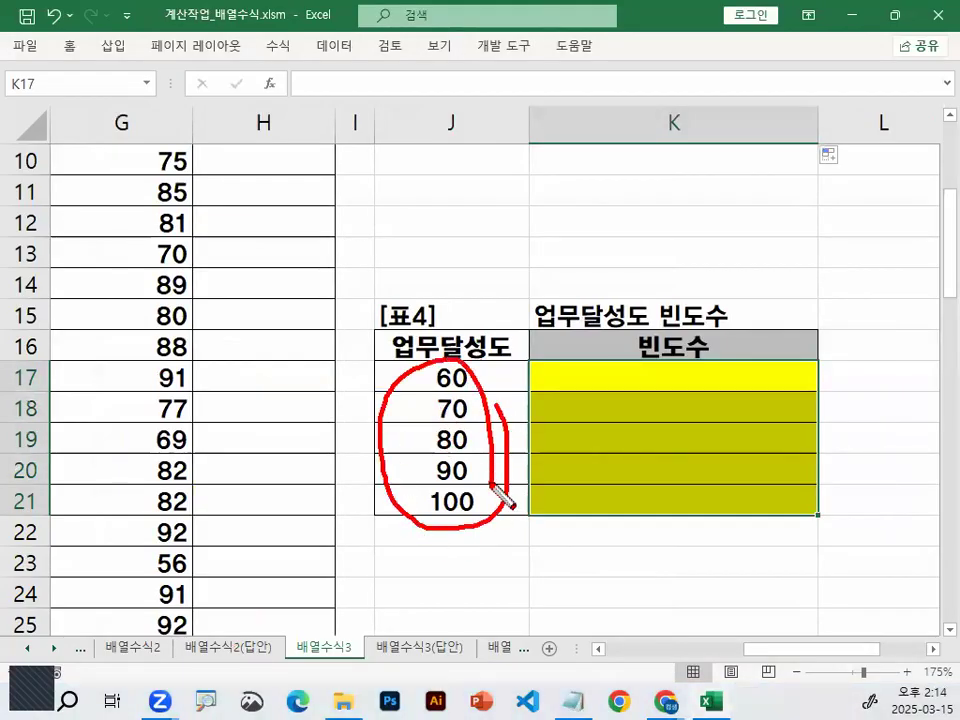
{"action": "right_click", "coordinate": [183, 337]}
{"action": "mouse_move", "coordinate": [230, 380]}
{"action": "left_click", "coordinate": [331, 440]}
{"action": "left_click_drag", "start_coordinate": [197, 249], "coordinate": [298, 584]}
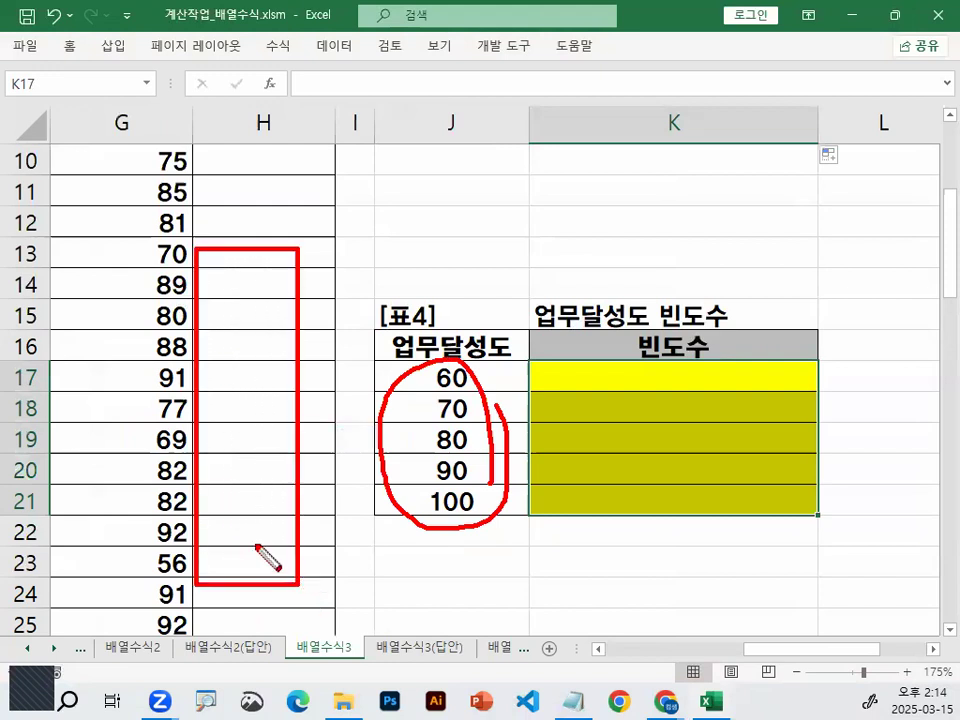
- Examine how each data value is matched against the 업무달성도 intervals J17:J21 to count the 빈도수 in K17:K21
{"action": "right_click", "coordinate": [253, 547]}
{"action": "mouse_move", "coordinate": [302, 594]}
{"action": "left_click", "coordinate": [395, 587]}
{"action": "mouse_move", "coordinate": [266, 264]}
{"action": "left_mouse_down"}
{"action": "mouse_move", "coordinate": [212, 329]}
{"action": "mouse_move", "coordinate": [210, 402]}
{"action": "mouse_move", "coordinate": [237, 459]}
{"action": "left_mouse_up"}
{"action": "mouse_move", "coordinate": [274, 461]}
{"action": "left_mouse_down"}
{"action": "mouse_move", "coordinate": [246, 515]}
{"action": "mouse_move", "coordinate": [245, 550]}
{"action": "left_mouse_up"}
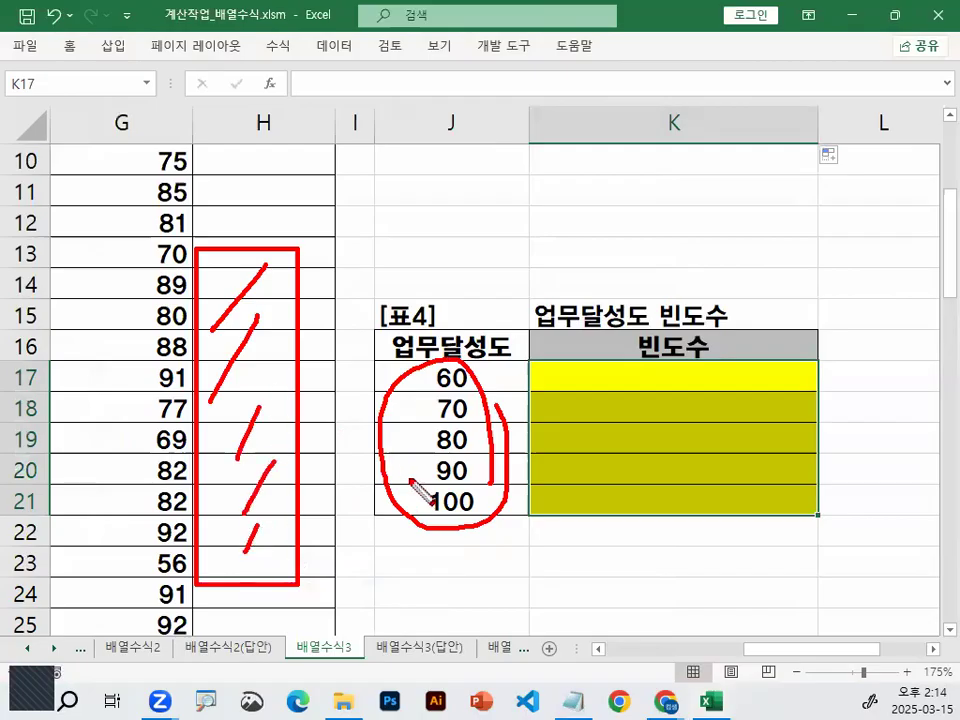
{"action": "left_click_drag", "start_coordinate": [442, 364], "coordinate": [488, 322]}
{"action": "left_click", "coordinate": [453, 394]}
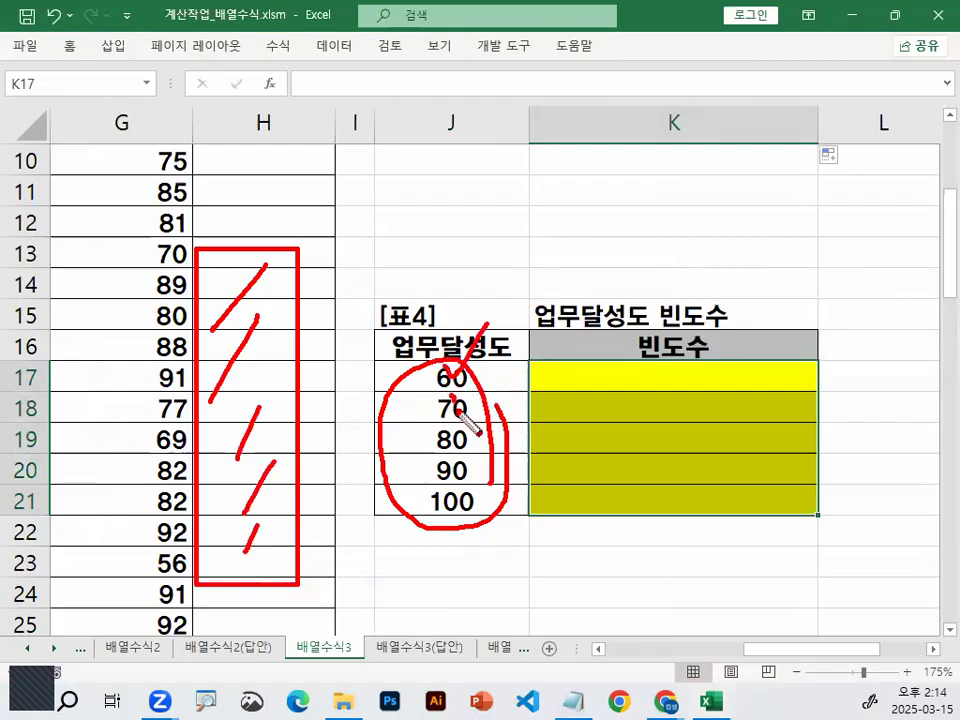
{"action": "left_click_drag", "start_coordinate": [452, 399], "coordinate": [483, 390]}
{"action": "left_click_drag", "start_coordinate": [452, 430], "coordinate": [484, 420]}
{"action": "mouse_move", "coordinate": [455, 460]}
{"action": "left_mouse_down"}
{"action": "mouse_move", "coordinate": [485, 445]}
{"action": "mouse_move", "coordinate": [500, 500]}
{"action": "mouse_move", "coordinate": [486, 478]}
{"action": "left_mouse_up"}
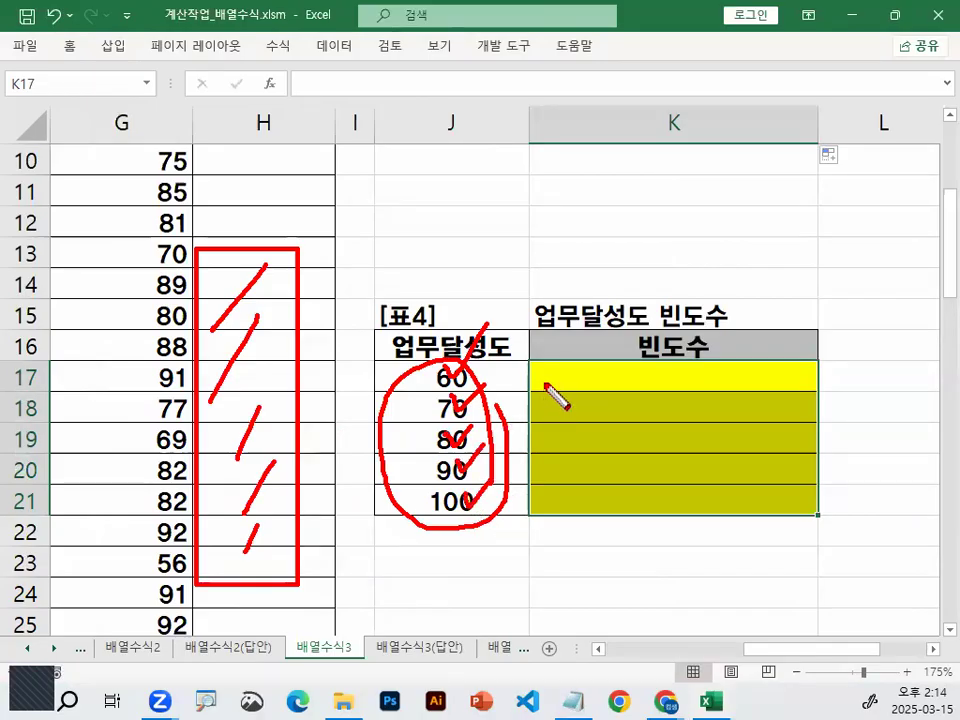
{"action": "mouse_move", "coordinate": [214, 316]}
{"action": "left_mouse_down"}
{"action": "mouse_move", "coordinate": [287, 345]}
{"action": "mouse_move", "coordinate": [386, 362]}
{"action": "mouse_move", "coordinate": [396, 407]}
{"action": "mouse_move", "coordinate": [261, 349]}
{"action": "mouse_move", "coordinate": [393, 430]}
{"action": "left_mouse_up"}
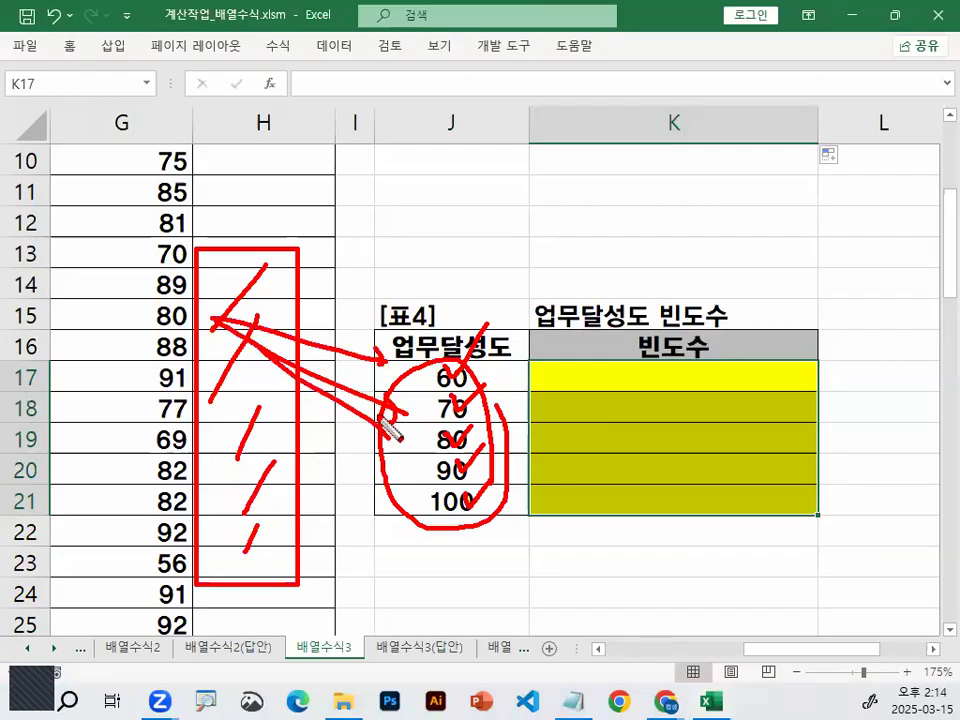
{"action": "mouse_move", "coordinate": [240, 336]}
{"action": "left_mouse_down"}
{"action": "mouse_move", "coordinate": [381, 461]}
{"action": "mouse_move", "coordinate": [364, 508]}
{"action": "mouse_move", "coordinate": [380, 518]}
{"action": "left_mouse_up"}
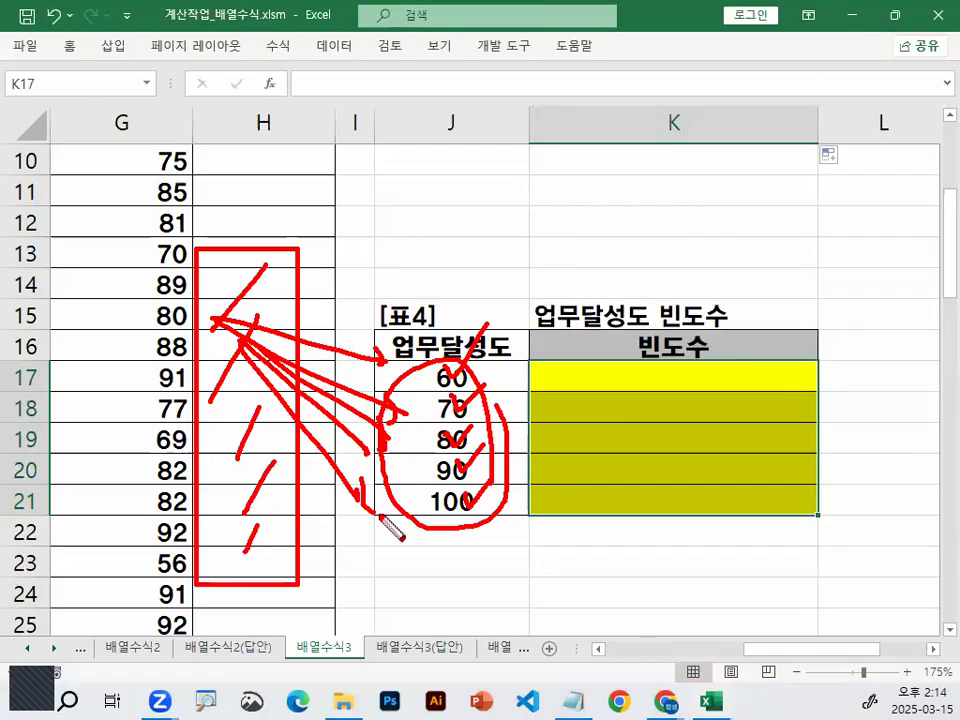
{"action": "left_click_drag", "start_coordinate": [750, 503], "coordinate": [740, 525]}
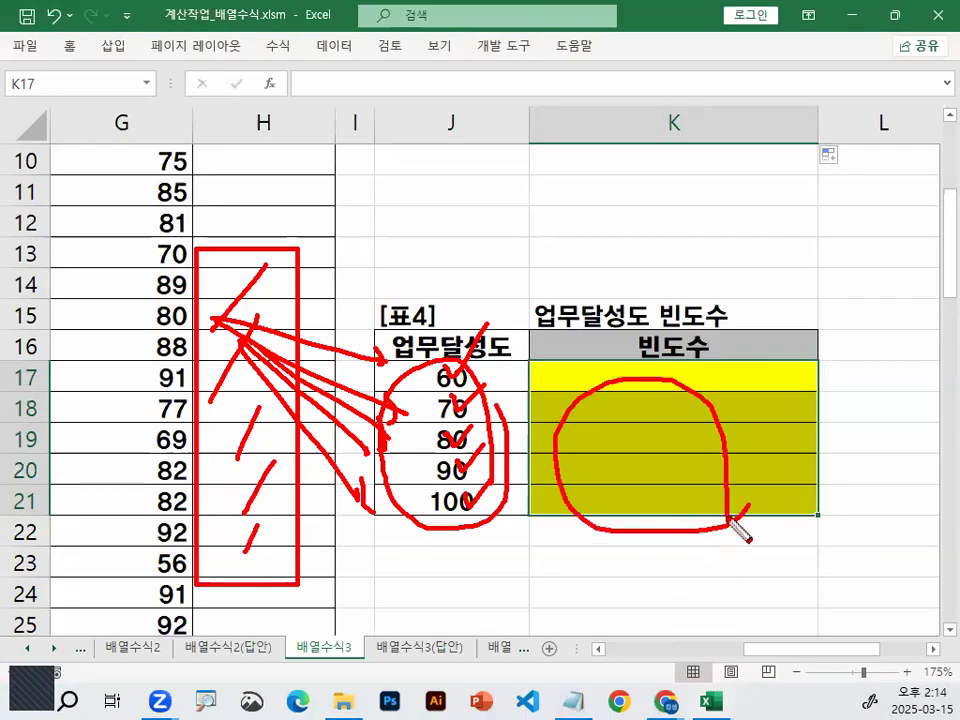
{"action": "key", "text": "Escape"}
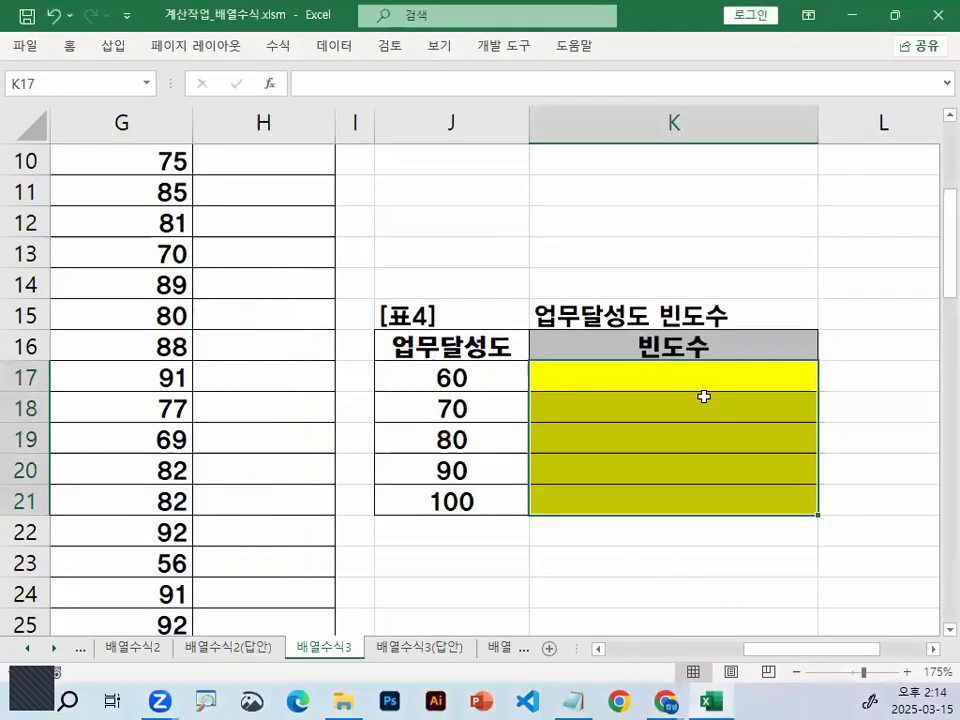
- Select the result range K17:K21 in 표4 and start a FREQUENCY formula across it
{"action": "left_click", "coordinate": [704, 365]}
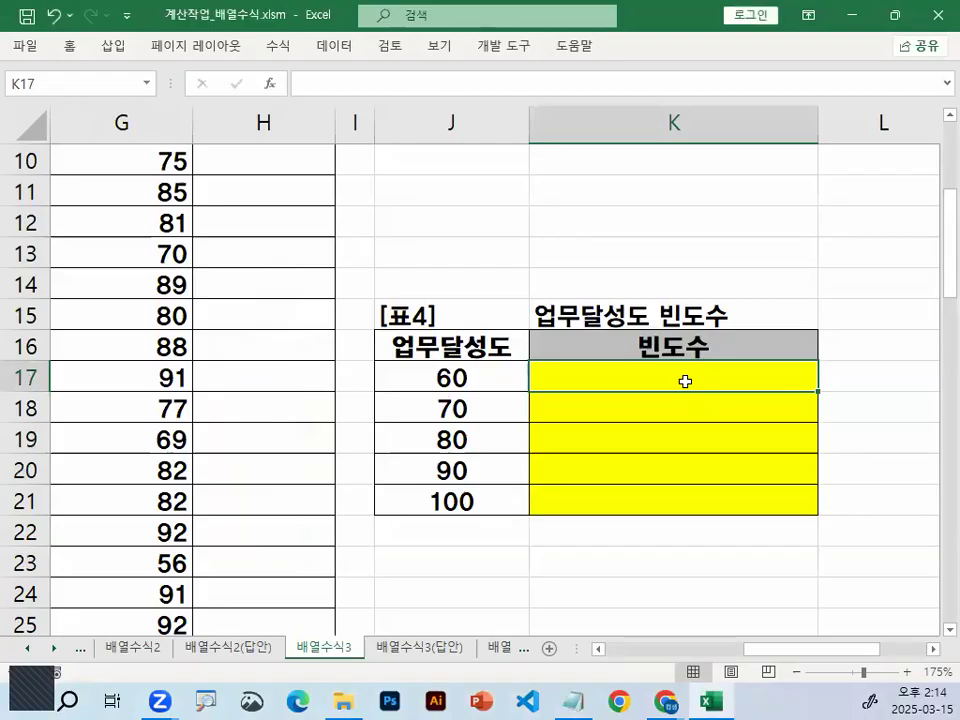
{"action": "left_click_drag", "start_coordinate": [677, 376], "coordinate": [694, 490]}
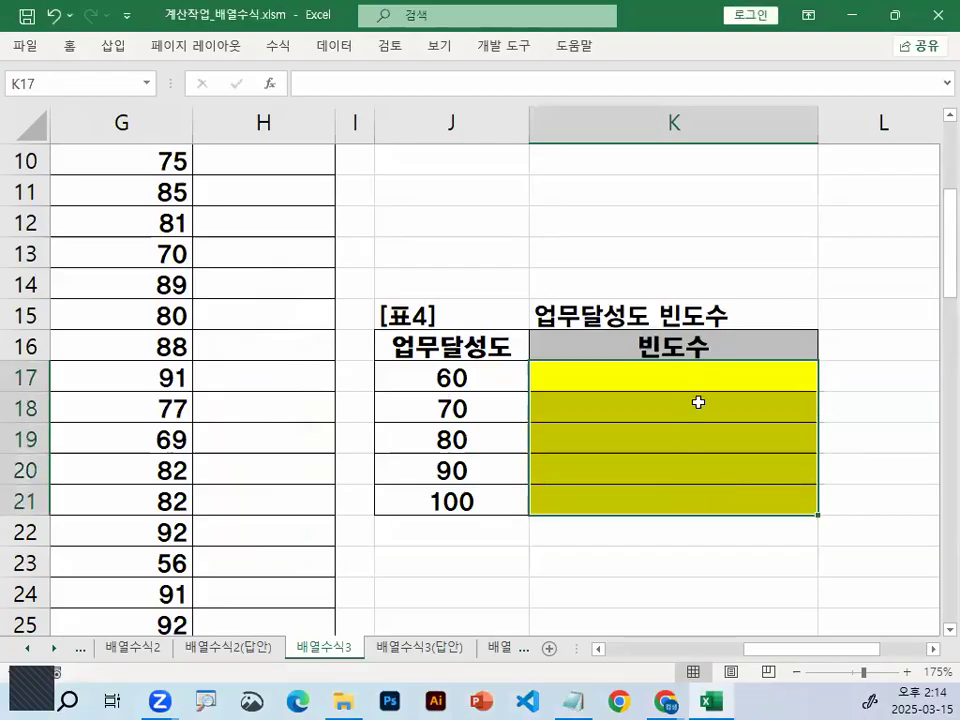
{"action": "type", "text": "="}
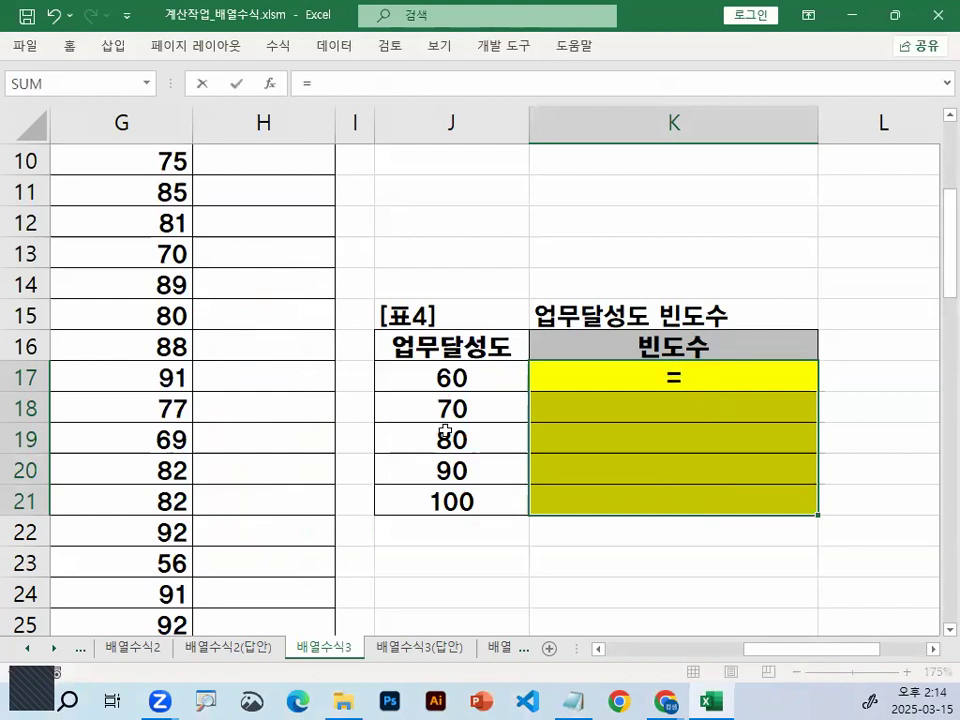
{"action": "type", "text": "ㄹ"}
{"action": "key", "text": "BackSpace"}
{"action": "key", "text": "Hangul"}
{"action": "type", "text": "FR"}
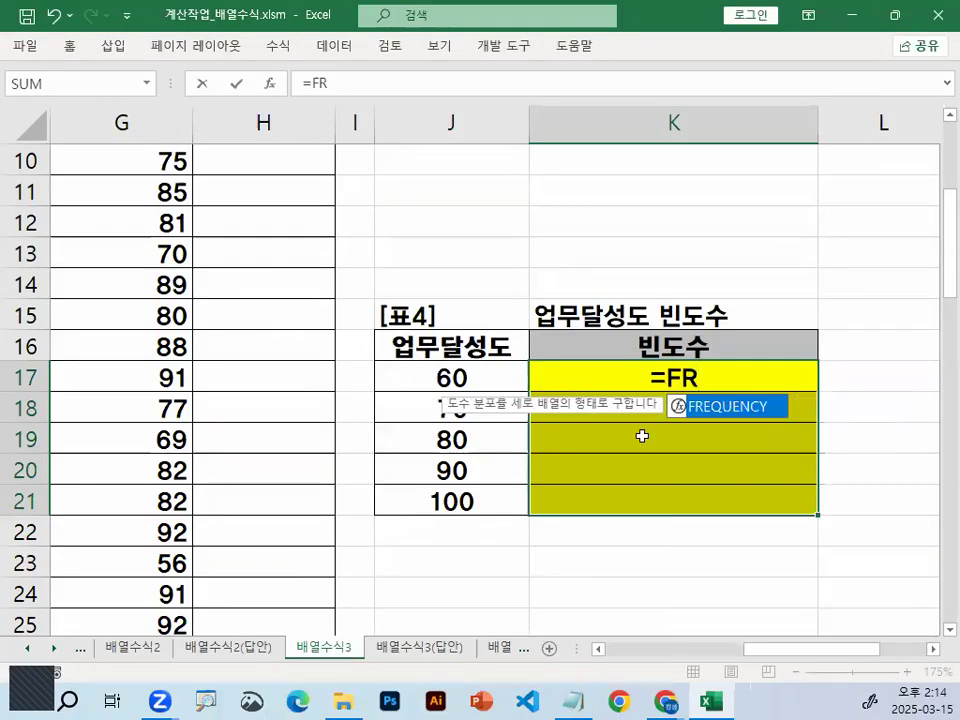
{"action": "double_click", "coordinate": [740, 407]}
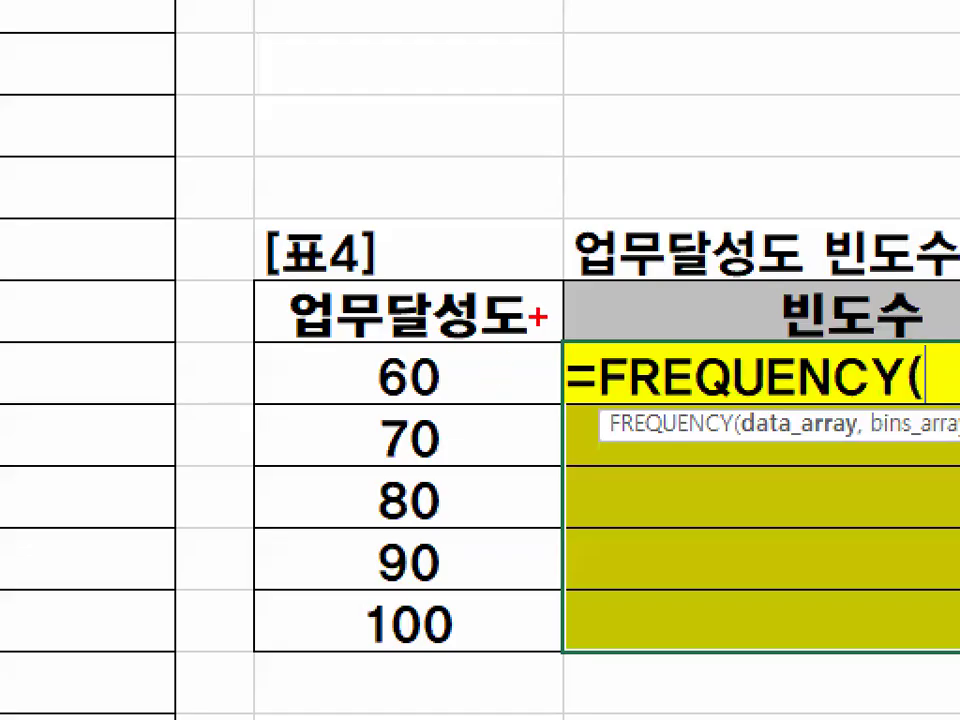
- Set the 업무달성도 scores D4:D26 in 표1 as the data array of the FREQUENCY formula
{"action": "left_click_drag", "start_coordinate": [500, 370], "coordinate": [398, 522]}
{"action": "left_click_drag", "start_coordinate": [416, 369], "coordinate": [477, 474]}
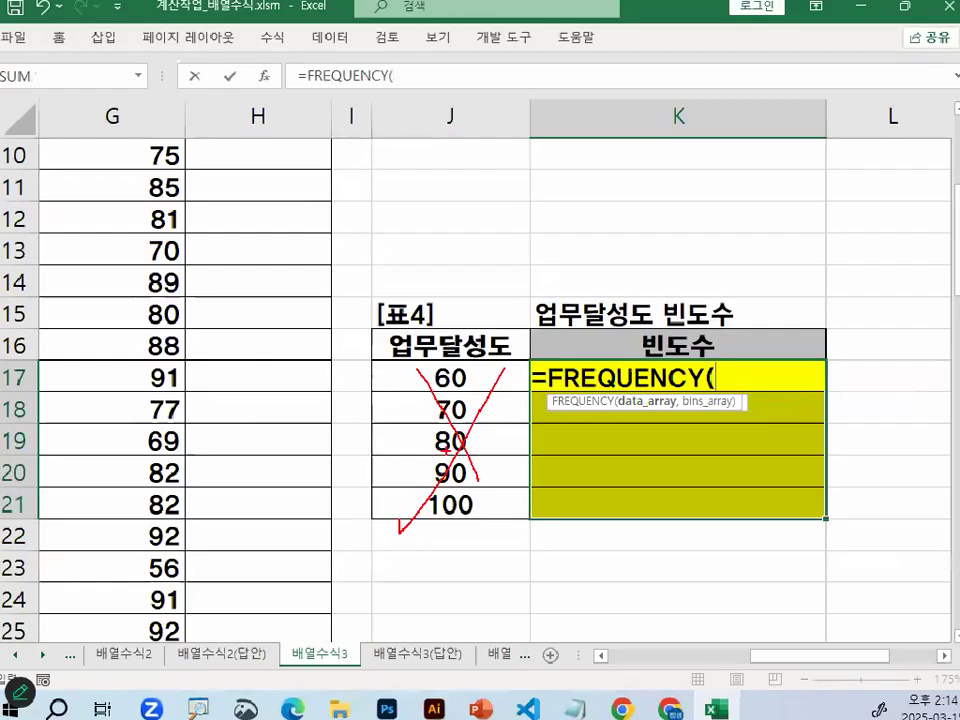
{"action": "key", "text": "Escape"}
{"action": "left_click_drag", "start_coordinate": [836, 655], "coordinate": [700, 655]}
{"action": "scroll", "coordinate": [362, 479], "scroll_direction": "up", "scroll_amount": 2}
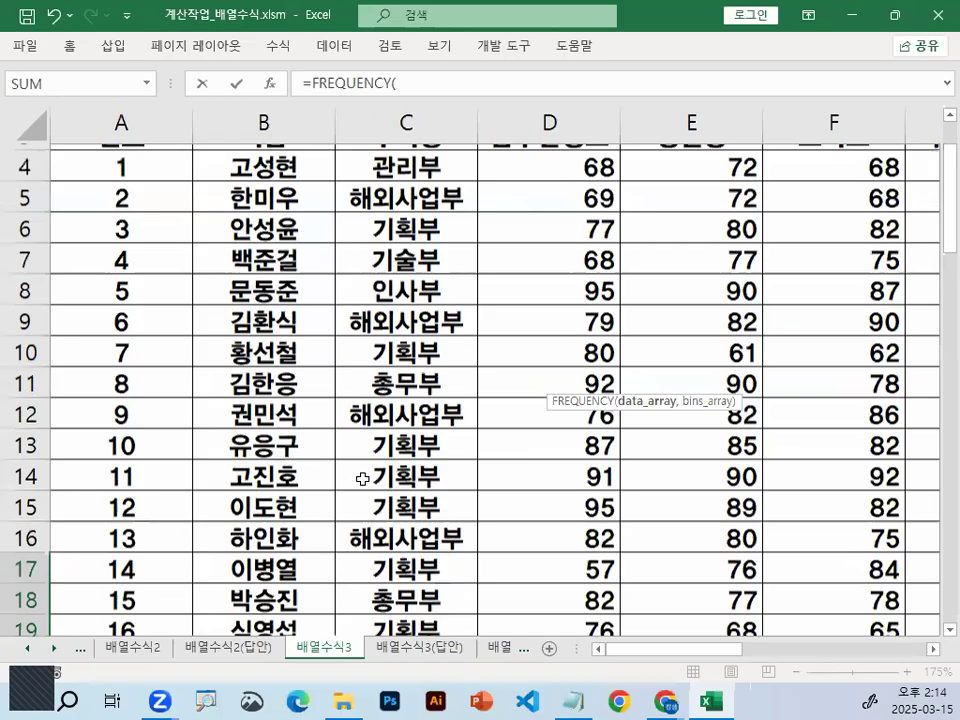
{"action": "scroll", "coordinate": [362, 479], "scroll_direction": "up", "scroll_amount": 1}
{"action": "left_click_drag", "start_coordinate": [544, 246], "coordinate": [585, 563]}
{"action": "left_click", "coordinate": [727, 650]}
{"action": "left_click_drag", "start_coordinate": [727, 652], "coordinate": [769, 632]}
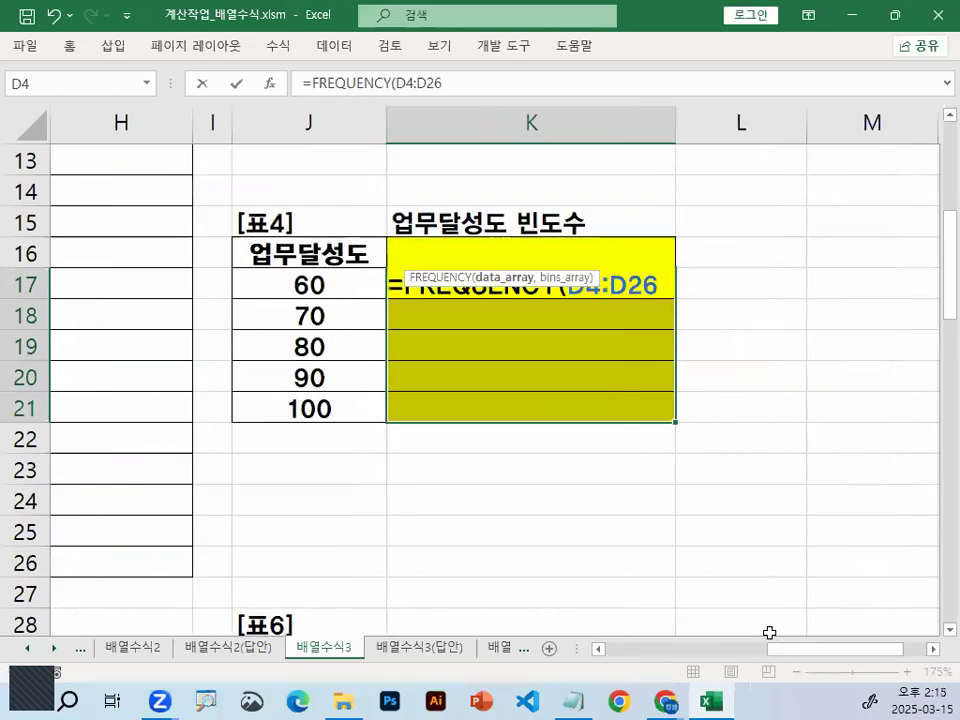
- Add J17:J21 as the interval array and enter =FREQUENCY(D4:D26,J17:J21) as an array formula across K17:K21
{"action": "type", "text": ","}
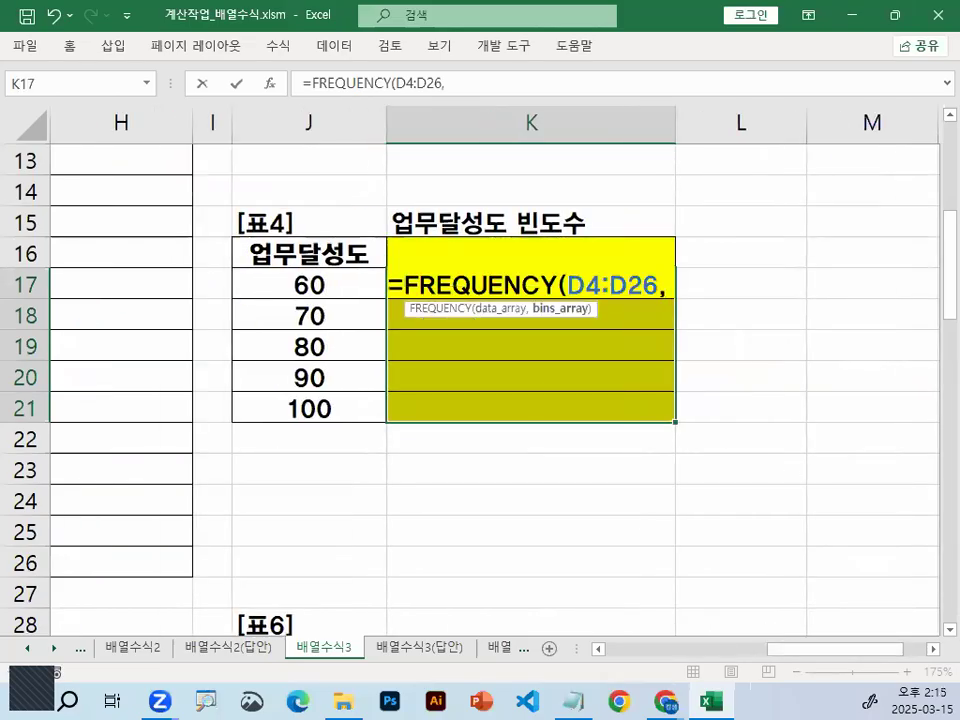
{"action": "left_click_drag", "start_coordinate": [314, 286], "coordinate": [306, 402]}
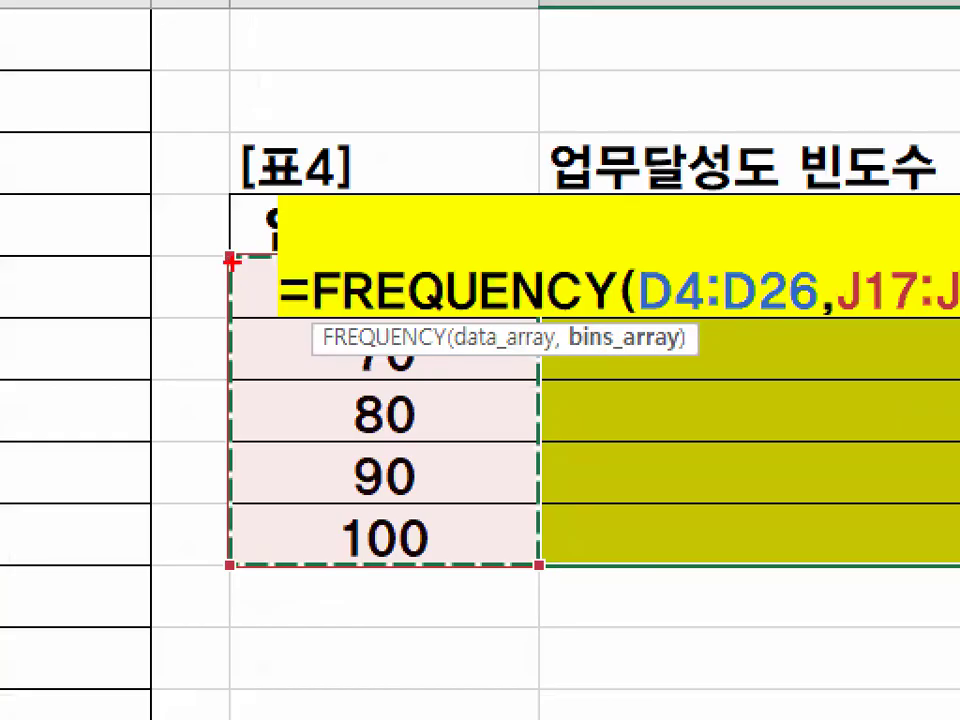
{"action": "left_click_drag", "start_coordinate": [231, 262], "coordinate": [207, 530]}
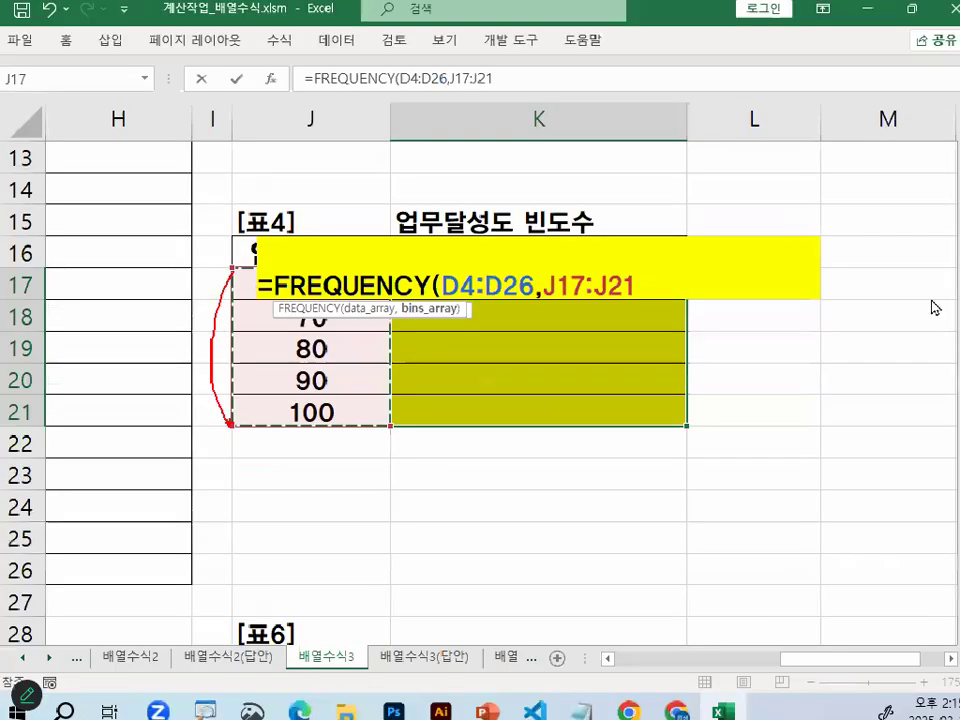
{"action": "type", "text": ")"}
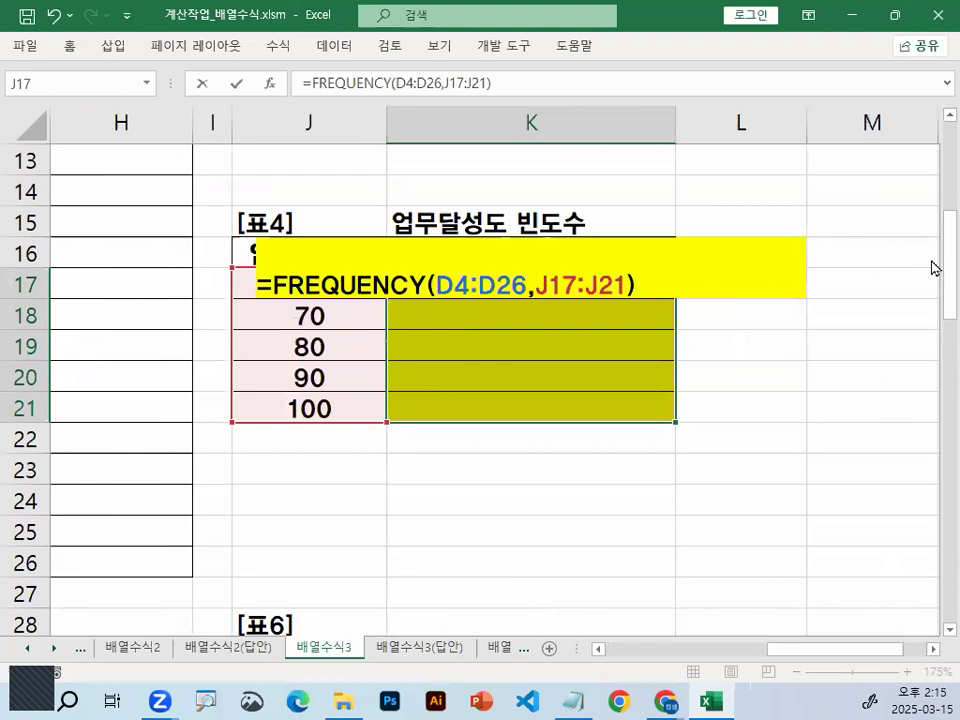
{"action": "key", "text": "ctrl+shift+Return"}
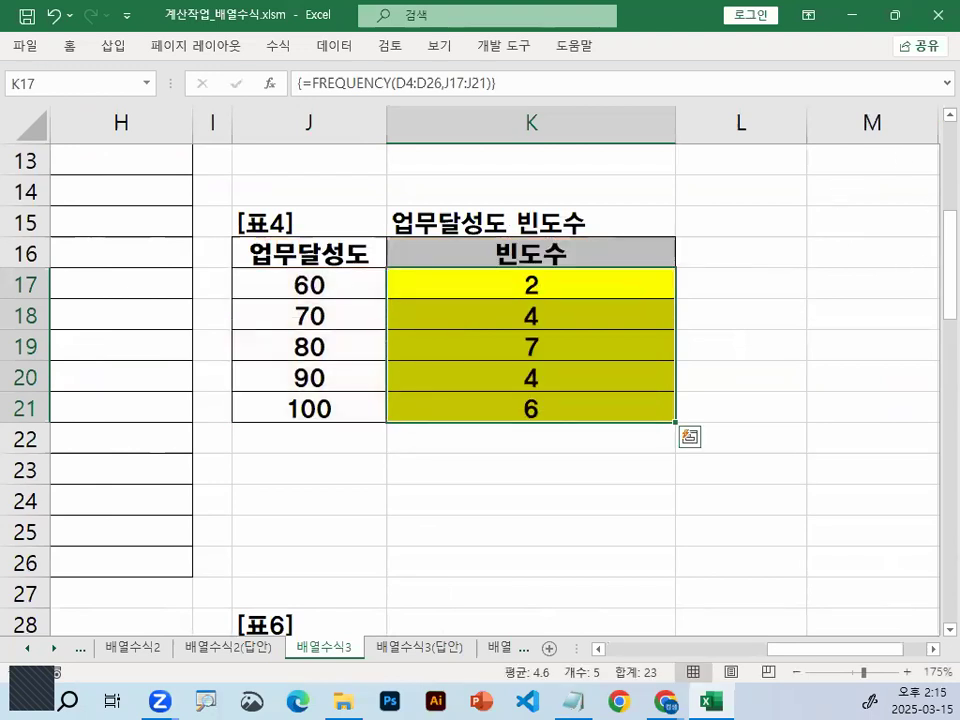
{"action": "mouse_move", "coordinate": [596, 390]}
{"action": "left_mouse_down"}
{"action": "mouse_move", "coordinate": [561, 446]}
{"action": "mouse_move", "coordinate": [606, 350]}
{"action": "mouse_move", "coordinate": [611, 397]}
{"action": "left_mouse_up"}
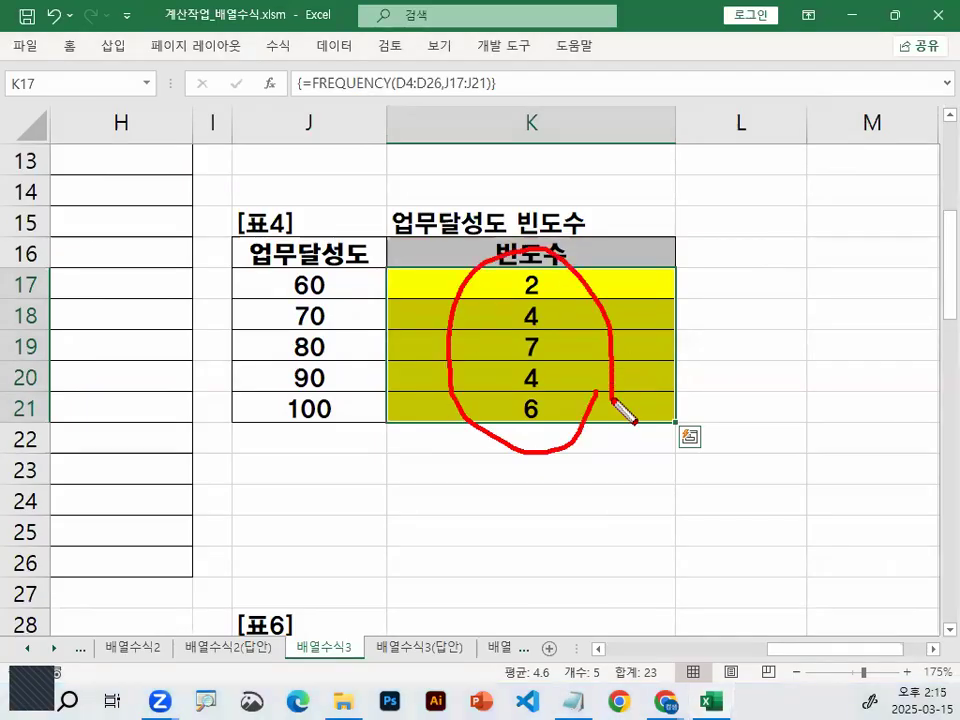
- In the Notepad class notes, remove blank lines above the <절대!!> note, split it before 출제할수 없음>, and add blank lines below it
{"action": "left_click", "coordinate": [572, 700]}
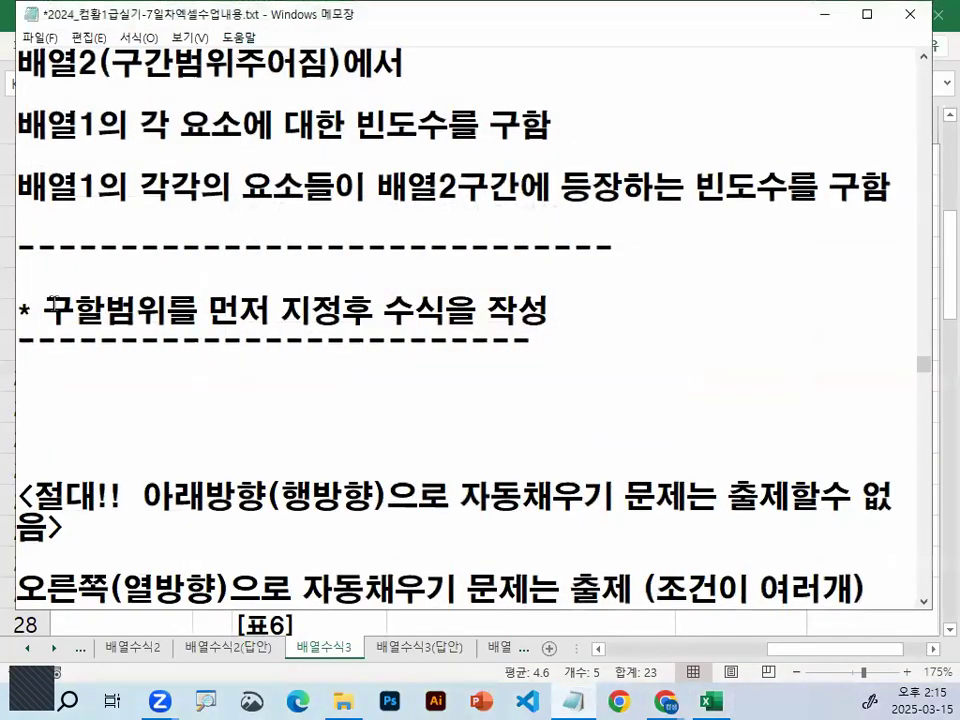
{"action": "left_click_drag", "start_coordinate": [43, 310], "coordinate": [550, 310]}
{"action": "left_click", "coordinate": [572, 302]}
{"action": "key", "text": "Delete"}
{"action": "key", "text": "Delete"}
{"action": "key", "text": "Delete"}
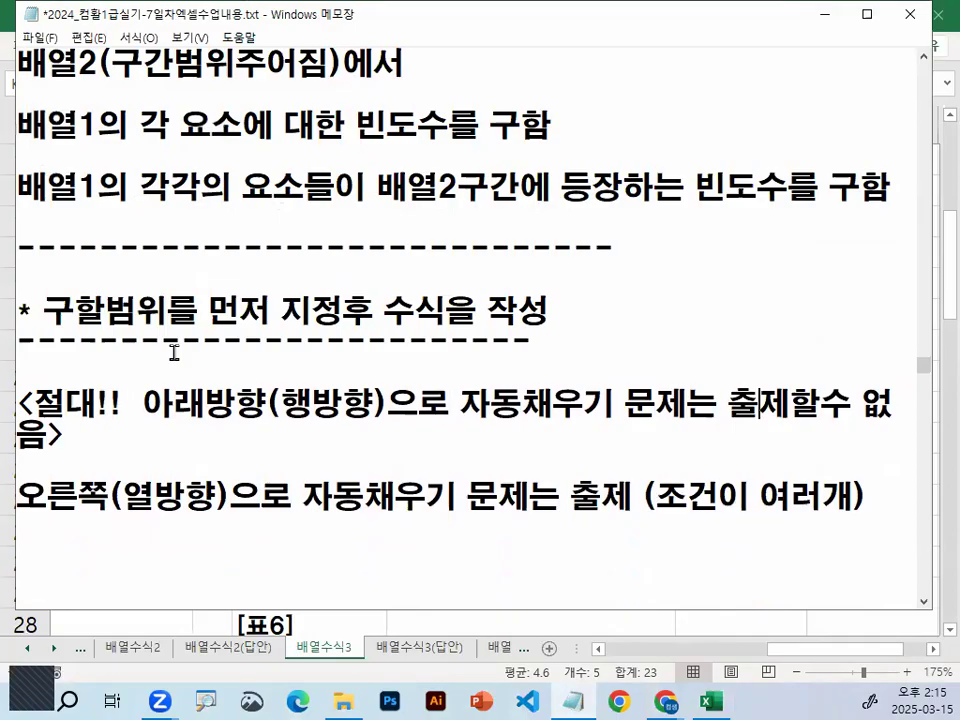
{"action": "key", "text": "Return"}
{"action": "key", "text": "Return"}
{"action": "key", "text": "Down"}
{"action": "key", "text": "Return"}
{"action": "key", "text": "Return"}
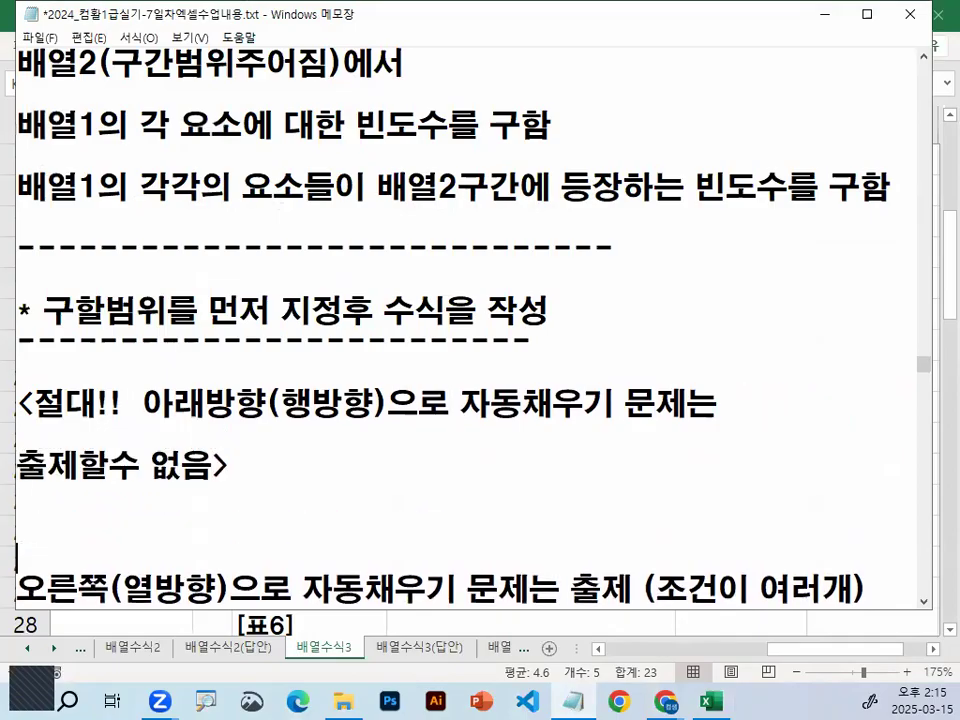
- Examine the note on 오른쪽(열방향) 자동채우기 questions with several conditions, compared with the 아래방향(행방향) note
{"action": "scroll", "coordinate": [155, 347], "scroll_direction": "down", "scroll_amount": 1}
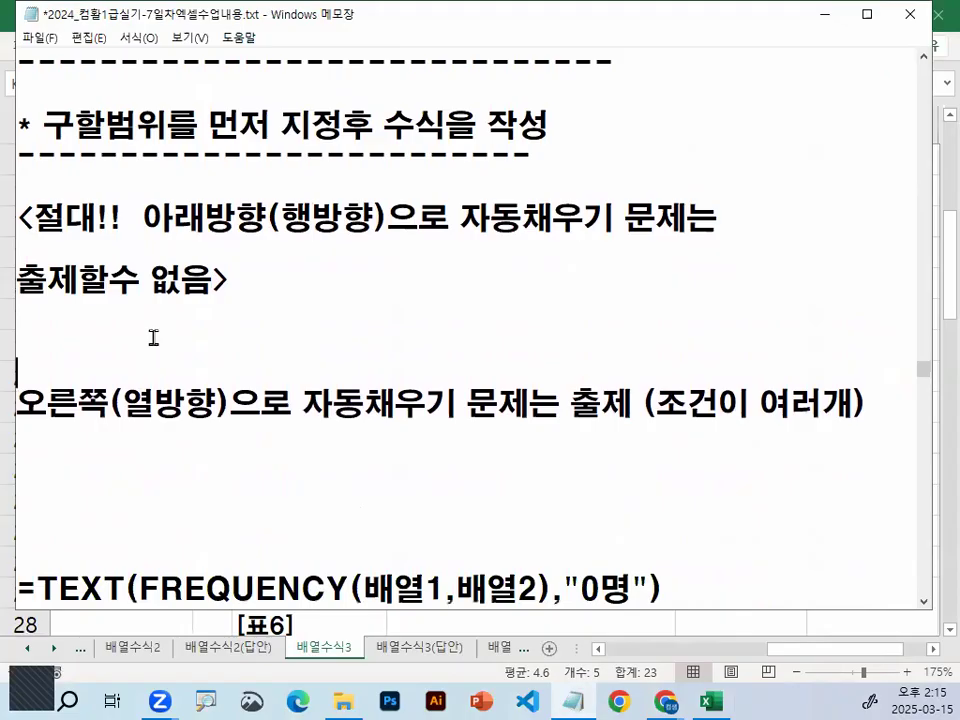
{"action": "mouse_move", "coordinate": [39, 426]}
{"action": "left_mouse_down"}
{"action": "mouse_move", "coordinate": [332, 439]}
{"action": "mouse_move", "coordinate": [415, 427]}
{"action": "left_mouse_up"}
{"action": "mouse_move", "coordinate": [507, 368]}
{"action": "left_mouse_down"}
{"action": "mouse_move", "coordinate": [540, 408]}
{"action": "mouse_move", "coordinate": [548, 398]}
{"action": "left_mouse_up"}
{"action": "left_click_drag", "start_coordinate": [622, 382], "coordinate": [632, 404]}
{"action": "left_click_drag", "start_coordinate": [586, 345], "coordinate": [626, 293]}
{"action": "left_click_drag", "start_coordinate": [687, 415], "coordinate": [829, 416]}
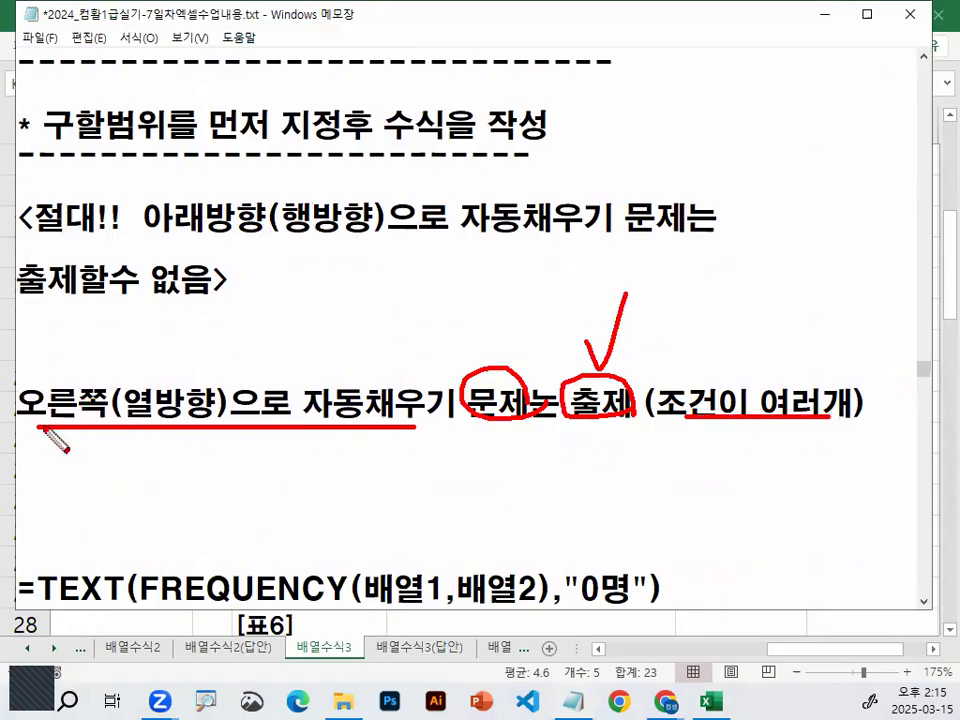
{"action": "mouse_move", "coordinate": [10, 419]}
{"action": "left_mouse_down"}
{"action": "mouse_move", "coordinate": [133, 418]}
{"action": "mouse_move", "coordinate": [141, 403]}
{"action": "mouse_move", "coordinate": [110, 458]}
{"action": "left_mouse_up"}
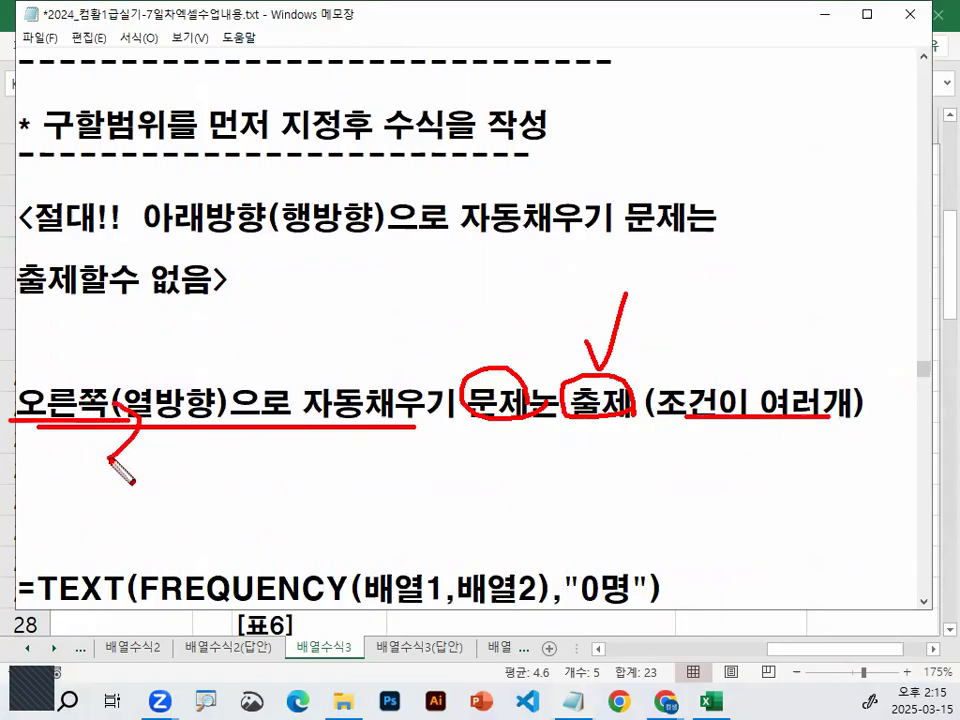
{"action": "left_click_drag", "start_coordinate": [364, 193], "coordinate": [364, 268]}
{"action": "left_click_drag", "start_coordinate": [392, 225], "coordinate": [392, 274]}
{"action": "key", "text": "Escape"}
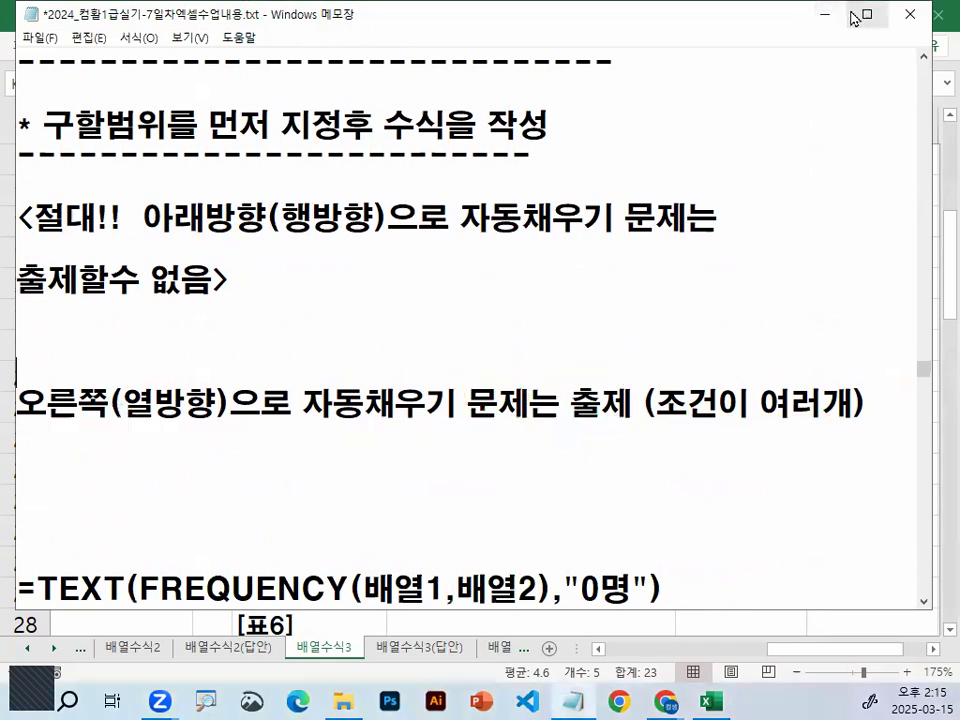
- Return to the Excel workbook and examine K17:K21 against filling down and against a layout with several result columns
{"action": "left_click", "coordinate": [838, 15]}
{"action": "mouse_move", "coordinate": [665, 424]}
{"action": "left_mouse_down"}
{"action": "mouse_move", "coordinate": [665, 517]}
{"action": "mouse_move", "coordinate": [712, 450]}
{"action": "left_mouse_up"}
{"action": "left_click_drag", "start_coordinate": [655, 350], "coordinate": [641, 400]}
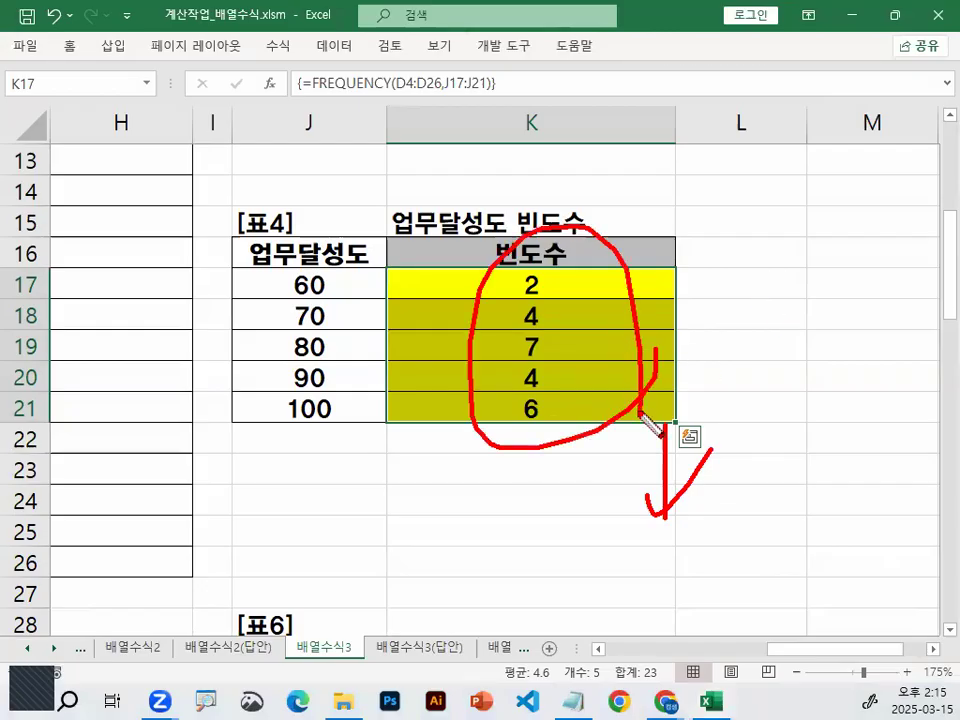
{"action": "mouse_move", "coordinate": [800, 222]}
{"action": "left_mouse_down"}
{"action": "mouse_move", "coordinate": [848, 262]}
{"action": "mouse_move", "coordinate": [848, 282]}
{"action": "left_mouse_up"}
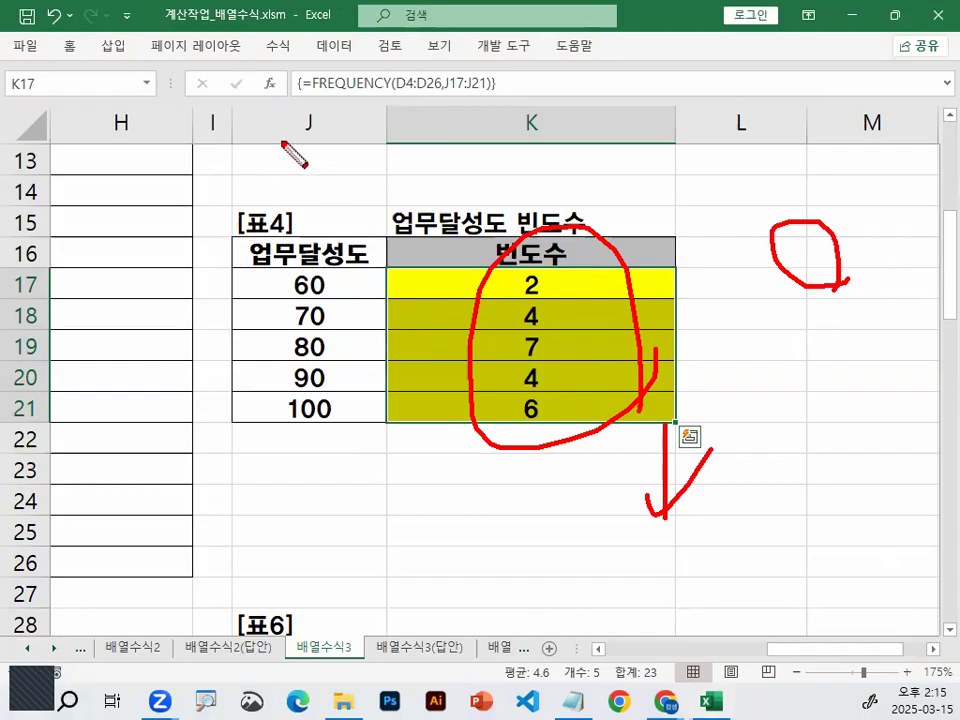
{"action": "mouse_move", "coordinate": [103, 125]}
{"action": "left_mouse_down"}
{"action": "mouse_move", "coordinate": [221, 133]}
{"action": "mouse_move", "coordinate": [150, 47]}
{"action": "mouse_move", "coordinate": [117, 104]}
{"action": "mouse_move", "coordinate": [79, 236]}
{"action": "mouse_move", "coordinate": [230, 80]}
{"action": "mouse_move", "coordinate": [225, 88]}
{"action": "mouse_move", "coordinate": [560, 200]}
{"action": "mouse_move", "coordinate": [643, 251]}
{"action": "left_mouse_up"}
{"action": "mouse_move", "coordinate": [598, 85]}
{"action": "left_mouse_down"}
{"action": "mouse_move", "coordinate": [643, 60]}
{"action": "mouse_move", "coordinate": [643, 43]}
{"action": "left_mouse_up"}
{"action": "mouse_move", "coordinate": [470, 279]}
{"action": "left_mouse_down"}
{"action": "mouse_move", "coordinate": [958, 272]}
{"action": "mouse_move", "coordinate": [407, 400]}
{"action": "left_mouse_up"}
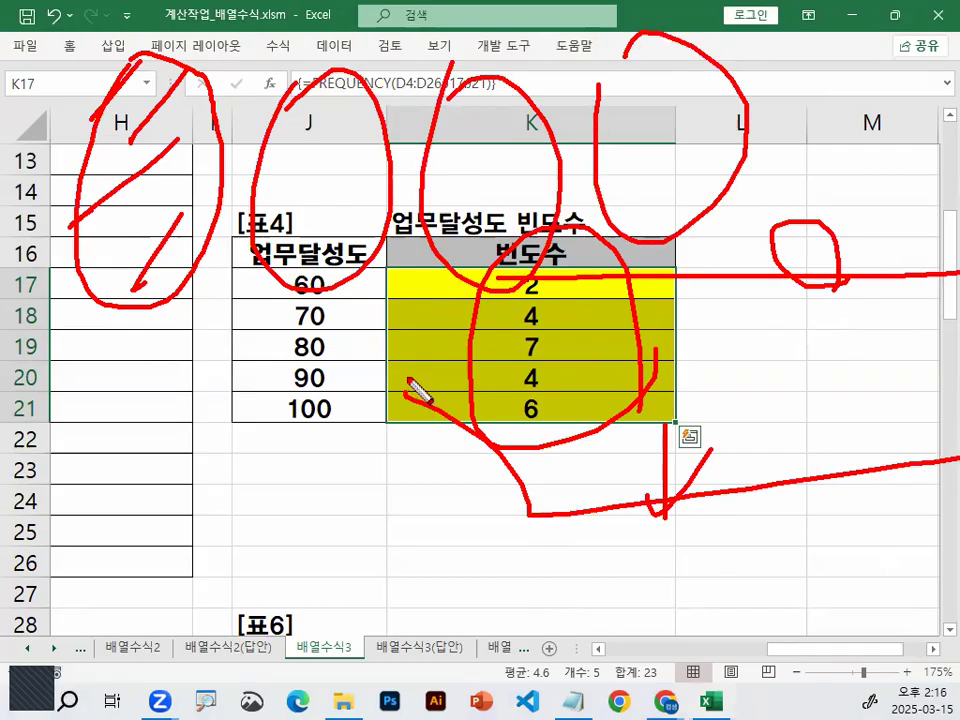
{"action": "key", "text": "e"}
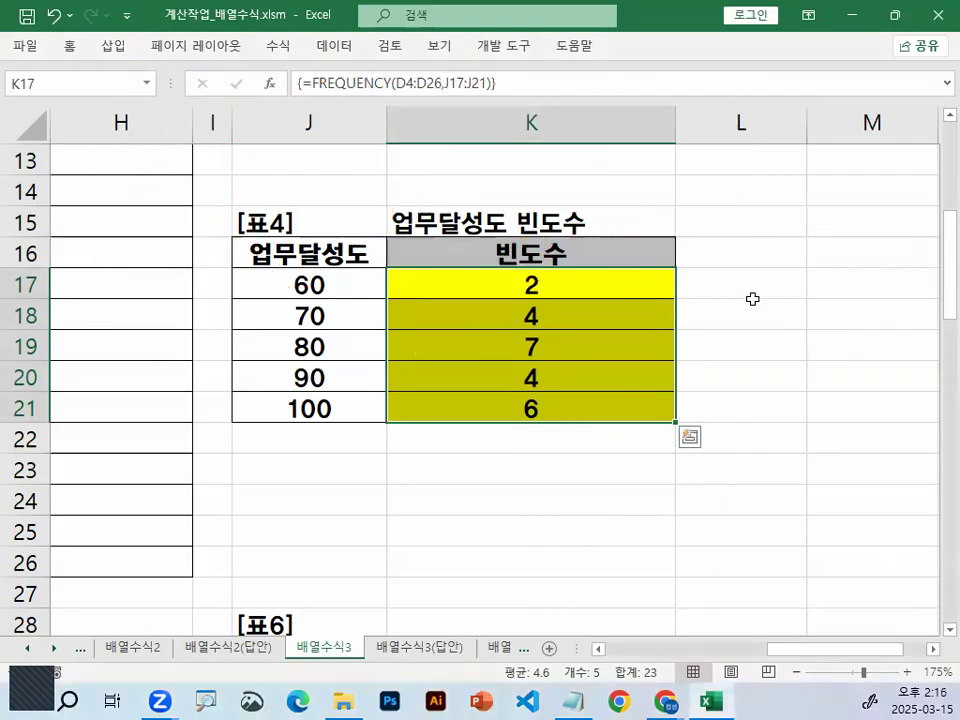
- Examine whether the single 빈도수 column K17:K21 calls for filling the formula rightward
{"action": "mouse_move", "coordinate": [491, 464]}
{"action": "left_mouse_down"}
{"action": "mouse_move", "coordinate": [780, 466]}
{"action": "mouse_move", "coordinate": [740, 494]}
{"action": "left_mouse_up"}
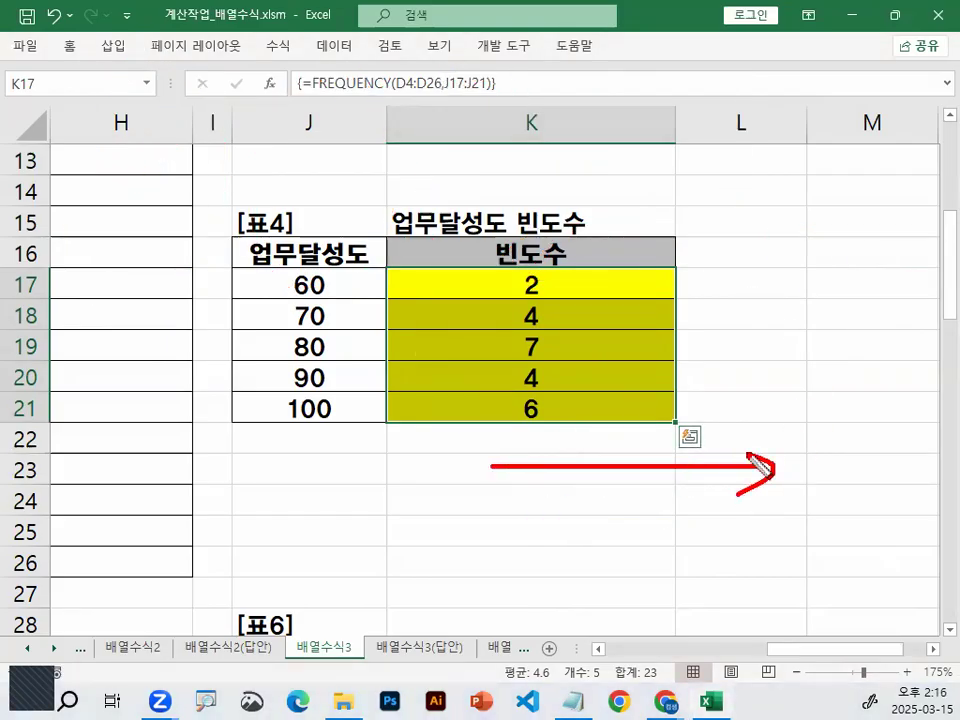
{"action": "mouse_move", "coordinate": [806, 347]}
{"action": "left_mouse_down"}
{"action": "mouse_move", "coordinate": [775, 408]}
{"action": "mouse_move", "coordinate": [832, 426]}
{"action": "left_mouse_up"}
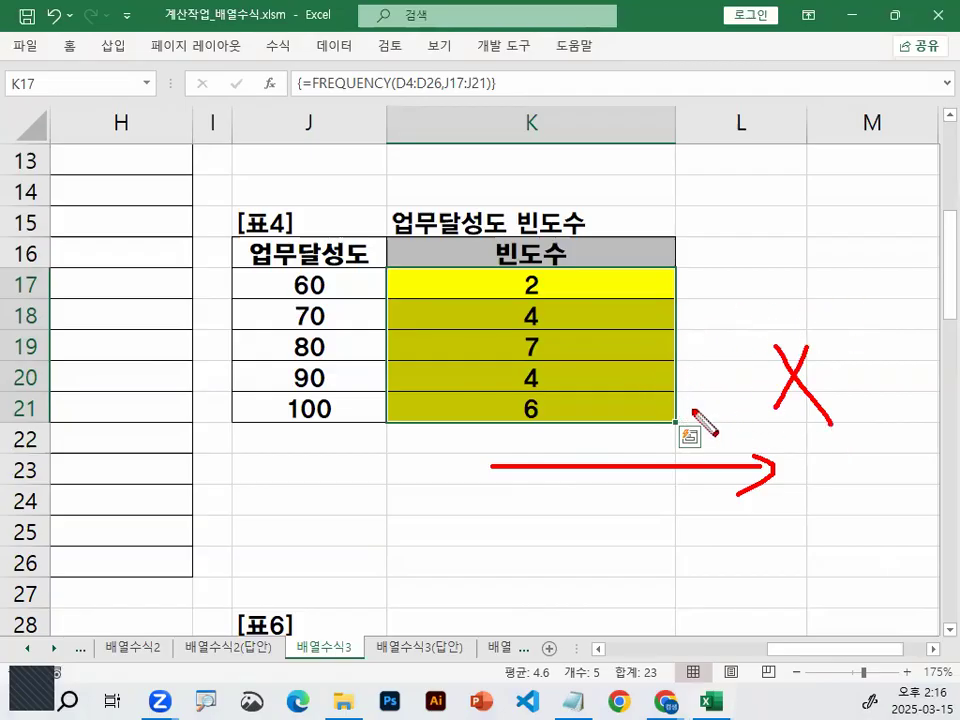
{"action": "left_click_drag", "start_coordinate": [680, 262], "coordinate": [681, 428]}
{"action": "mouse_move", "coordinate": [615, 415]}
{"action": "left_mouse_down"}
{"action": "mouse_move", "coordinate": [553, 428]}
{"action": "mouse_move", "coordinate": [550, 279]}
{"action": "mouse_move", "coordinate": [593, 439]}
{"action": "left_mouse_up"}
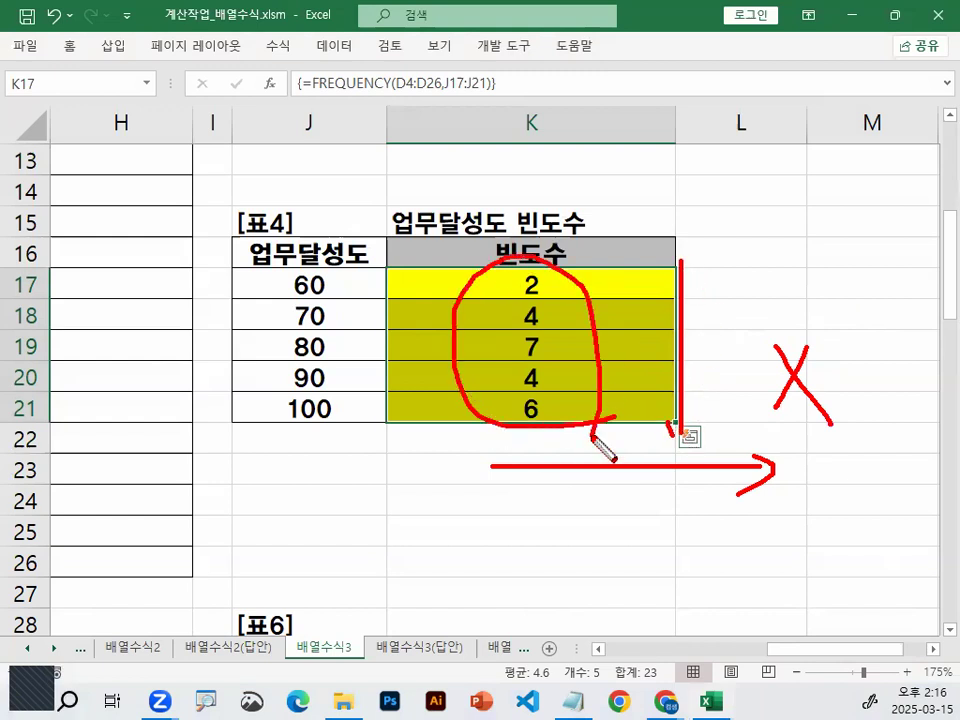
- Select K17 and examine how its fill handle relates to filling the 빈도수 formula down or to the right
{"action": "key", "text": "Escape"}
{"action": "left_click", "coordinate": [600, 276]}
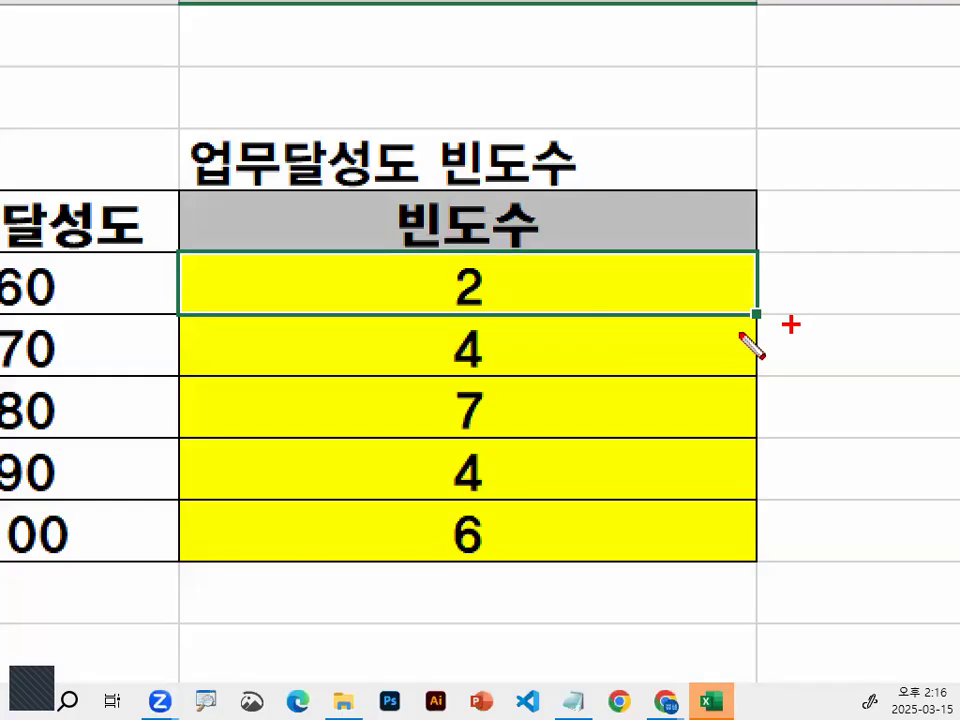
{"action": "mouse_move", "coordinate": [745, 325]}
{"action": "left_mouse_down"}
{"action": "mouse_move", "coordinate": [745, 462]}
{"action": "mouse_move", "coordinate": [780, 443]}
{"action": "left_mouse_up"}
{"action": "left_click_drag", "start_coordinate": [851, 379], "coordinate": [800, 460]}
{"action": "mouse_move", "coordinate": [812, 398]}
{"action": "left_mouse_down"}
{"action": "mouse_move", "coordinate": [866, 454]}
{"action": "mouse_move", "coordinate": [639, 583]}
{"action": "mouse_move", "coordinate": [758, 380]}
{"action": "left_mouse_up"}
{"action": "key", "text": "Escape"}
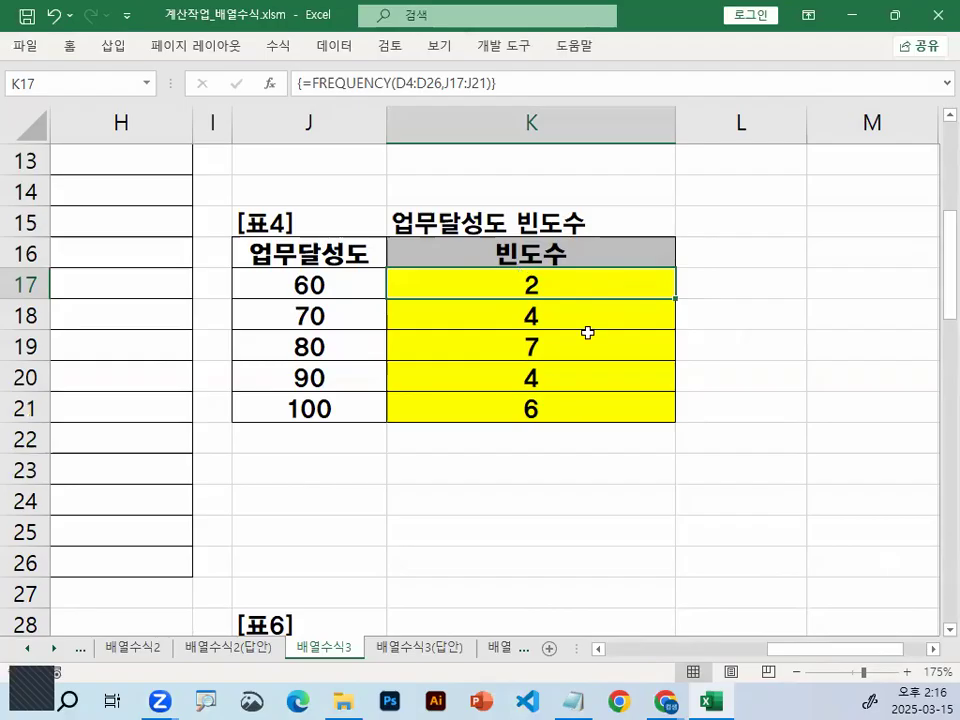
- Select K17:K21, restore the workbook window from full screen, and enlarge it downward and to the right around 표4
{"action": "left_click_drag", "start_coordinate": [507, 281], "coordinate": [500, 407]}
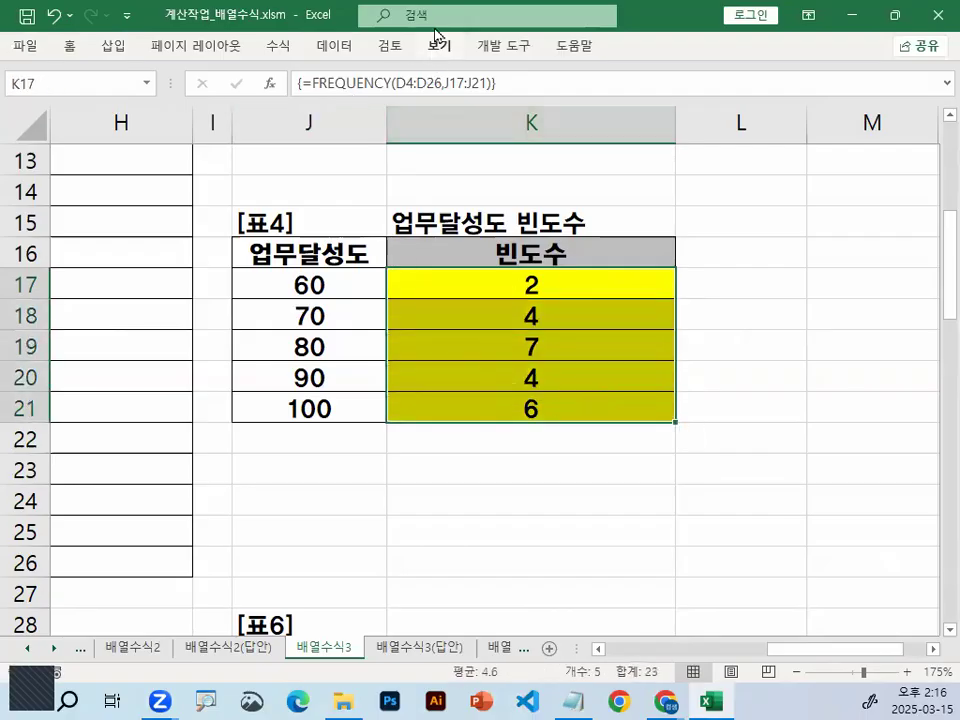
{"action": "left_click_drag", "start_coordinate": [673, 14], "coordinate": [486, 51]}
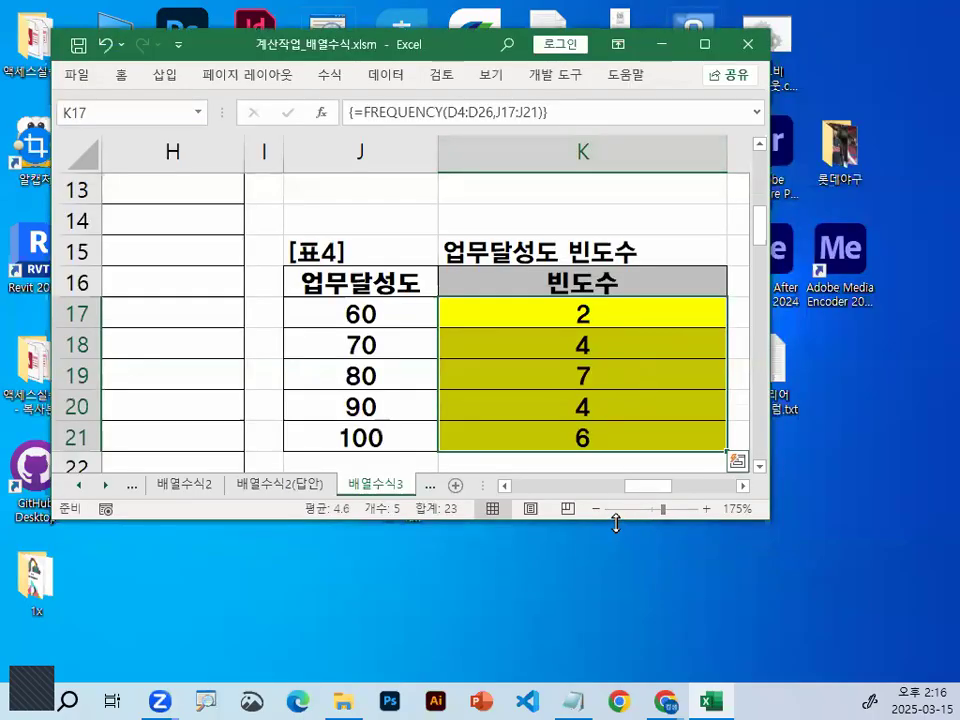
{"action": "left_click_drag", "start_coordinate": [616, 519], "coordinate": [616, 683]}
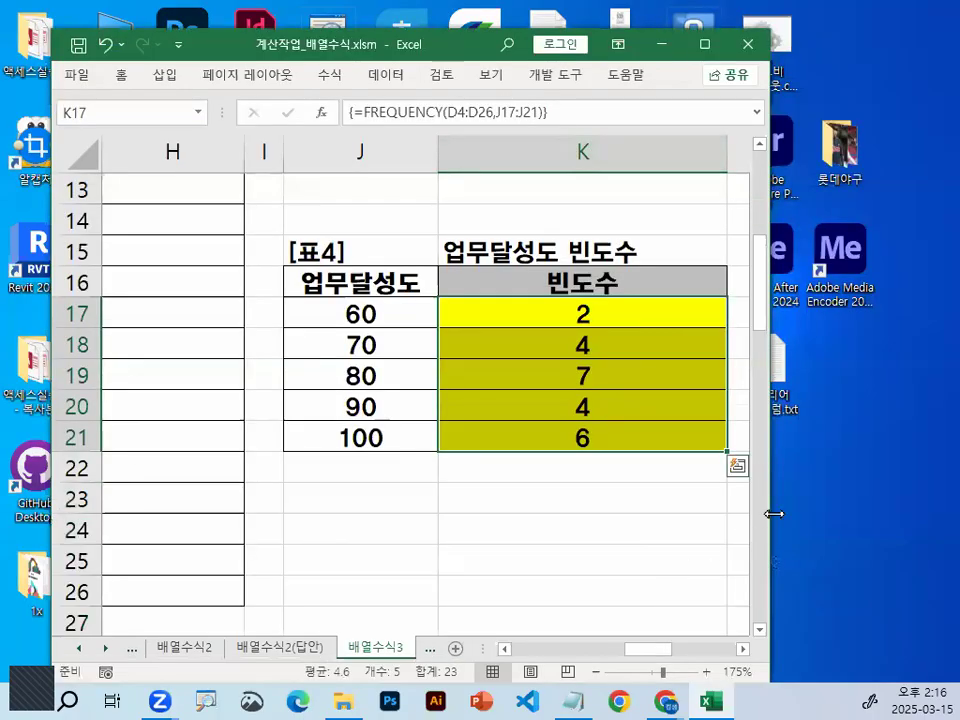
{"action": "left_click_drag", "start_coordinate": [774, 513], "coordinate": [952, 513]}
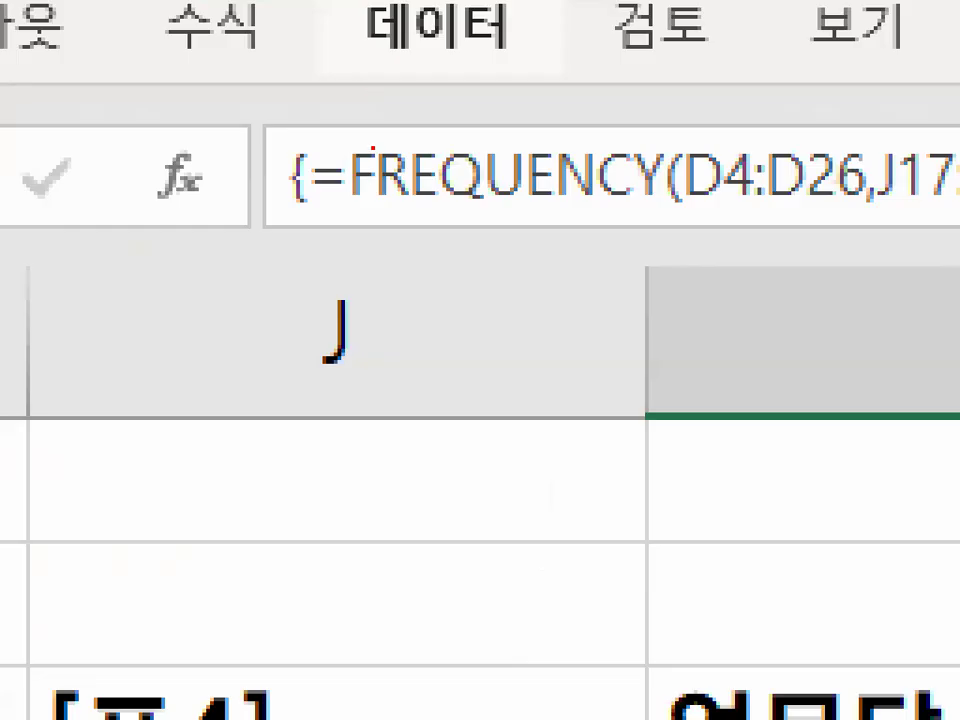
{"action": "left_click_drag", "start_coordinate": [373, 139], "coordinate": [449, 42]}
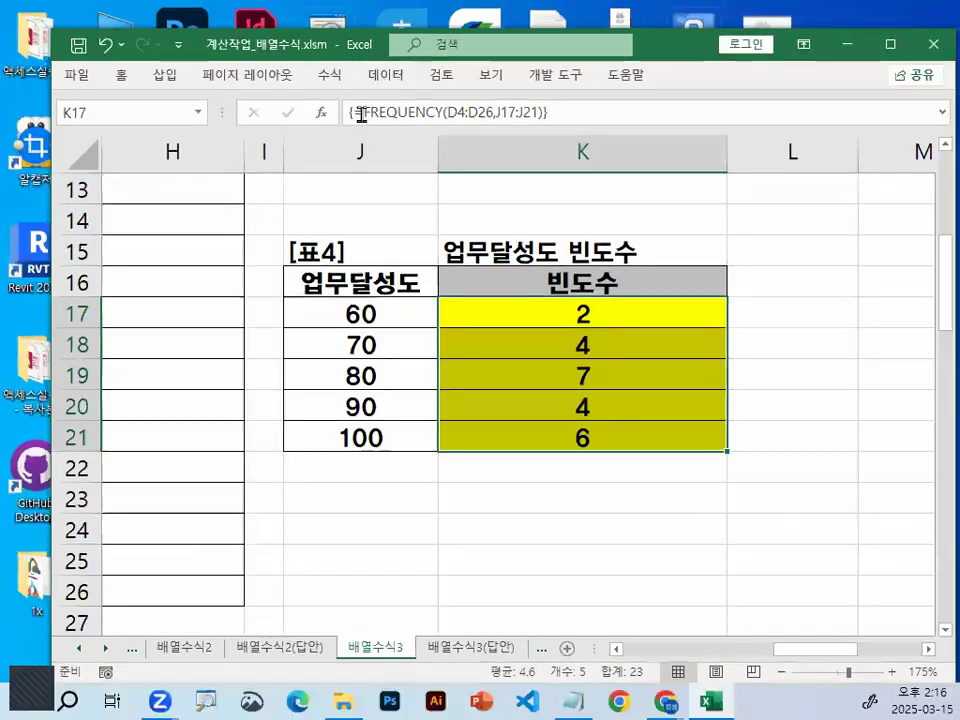
- Wrap the FREQUENCY formula for K17:K21 in TEXT with the format "0명" and enter it as an array formula
{"action": "left_click", "coordinate": [358, 113]}
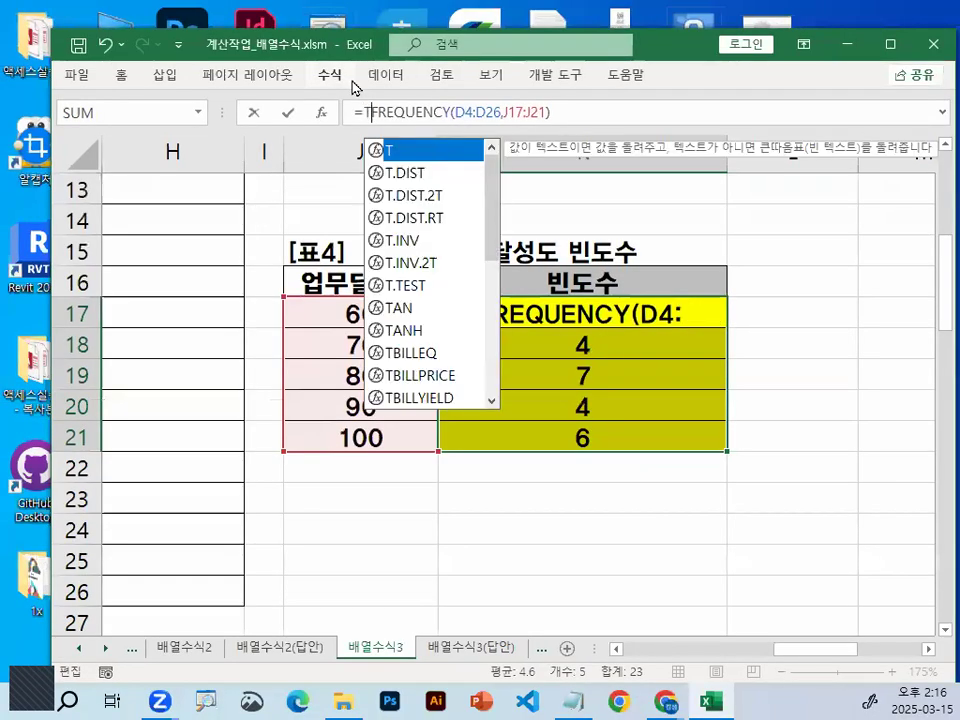
{"action": "type", "text": "EXT"}
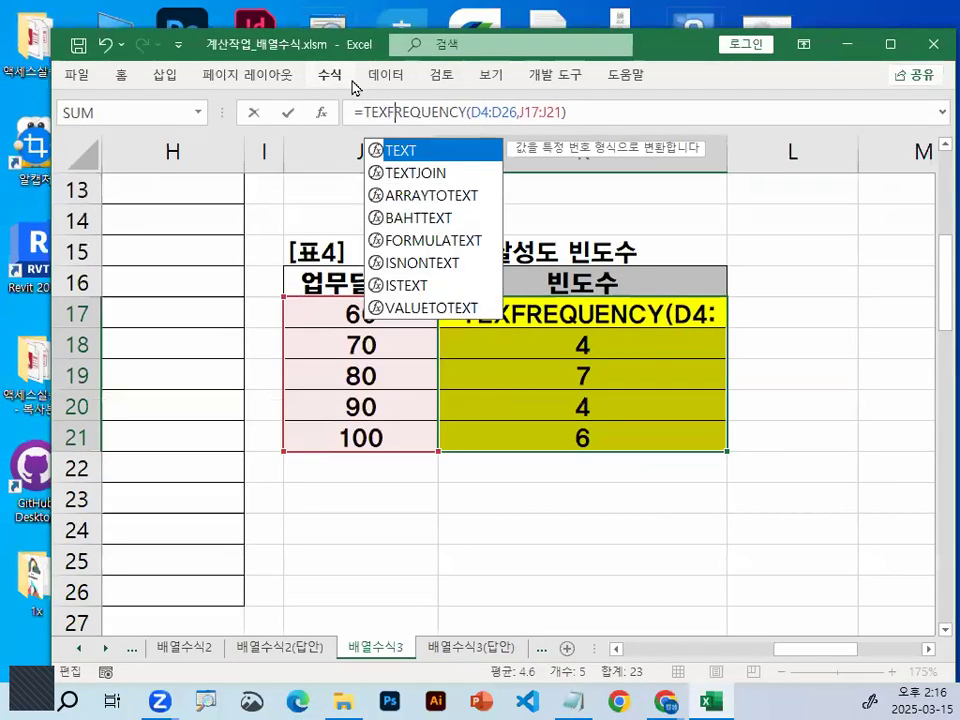
{"action": "type", "text": "("}
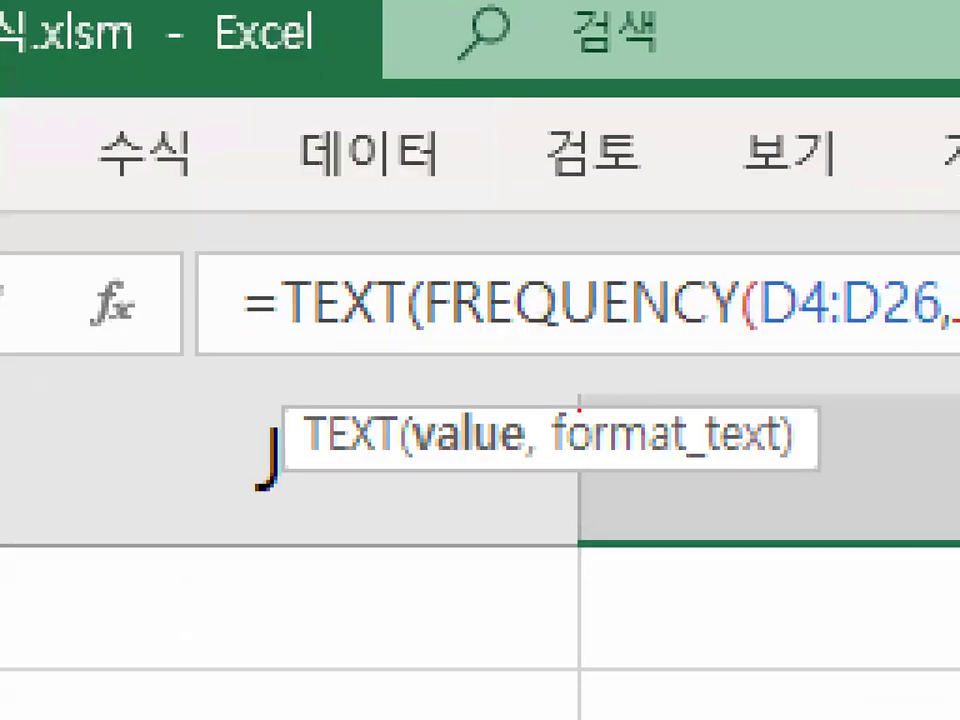
{"action": "left_click_drag", "start_coordinate": [425, 335], "coordinate": [735, 334]}
{"action": "left_click_drag", "start_coordinate": [686, 293], "coordinate": [655, 342]}
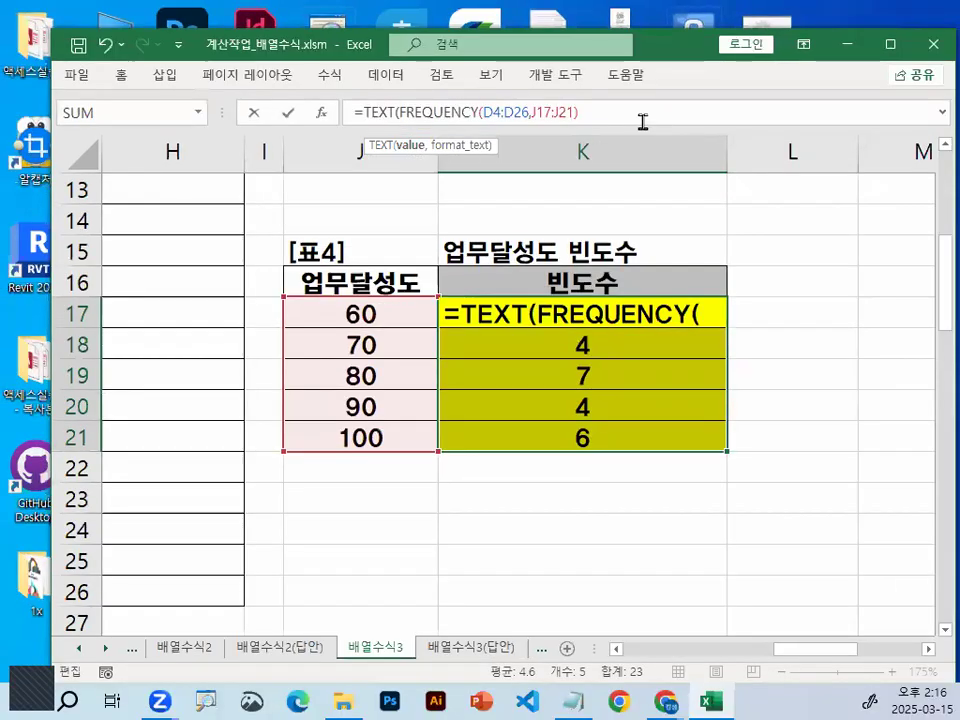
{"action": "left_click", "coordinate": [643, 120]}
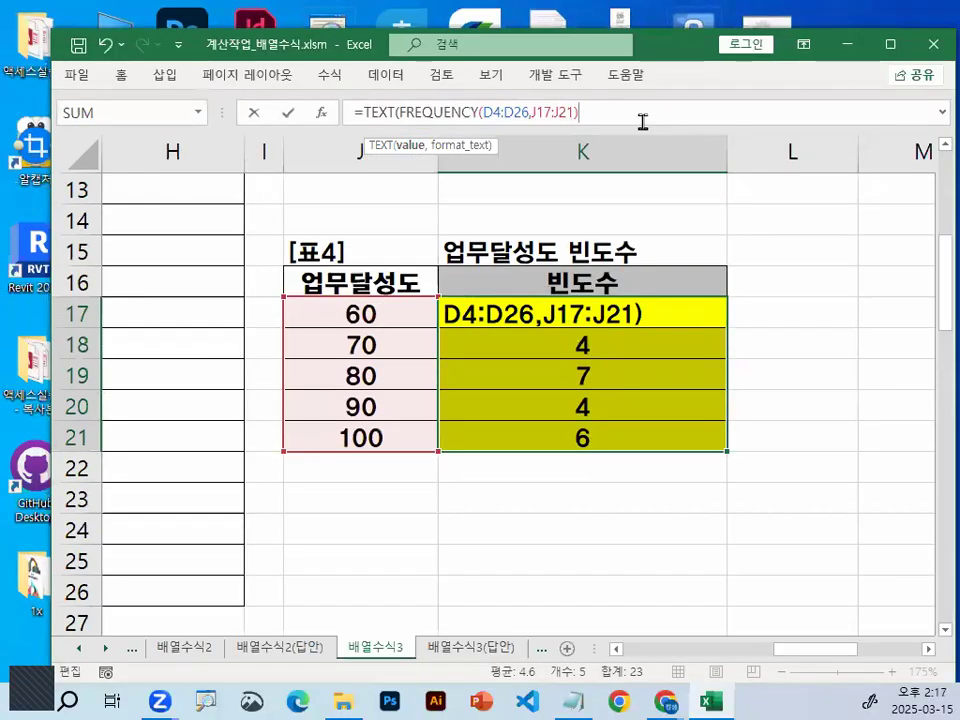
{"action": "type", "text": ","}
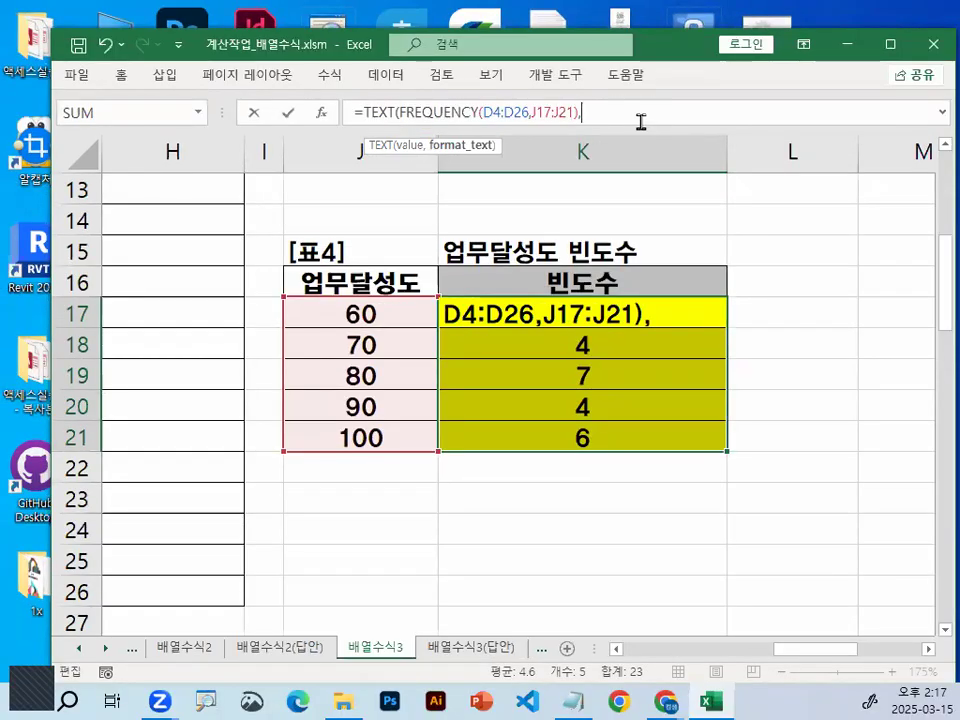
{"action": "type", "text": "\""}
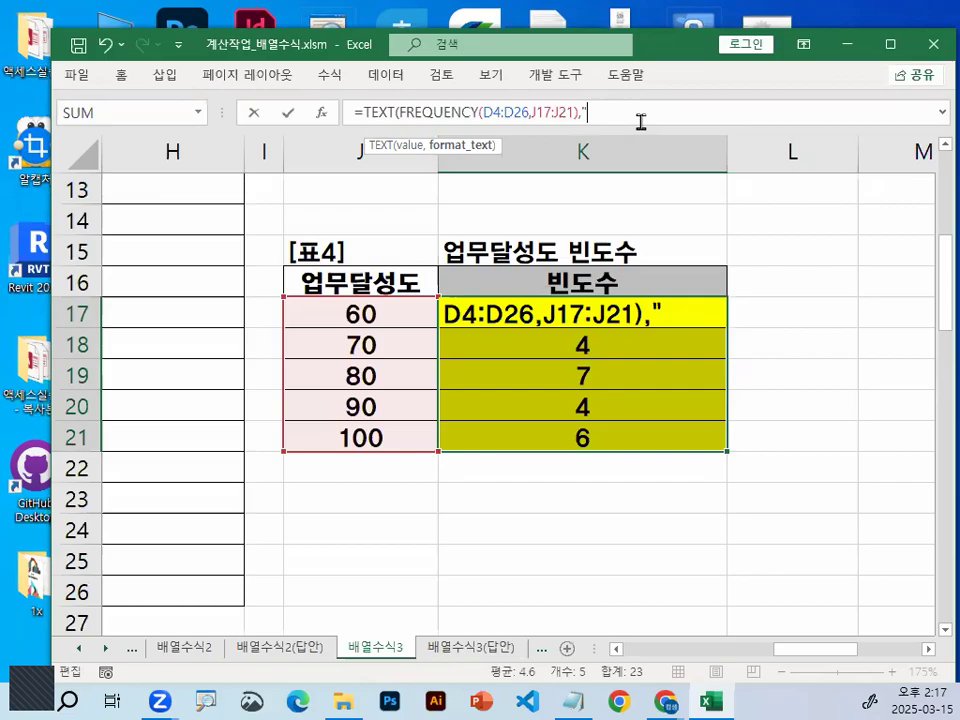
{"action": "type", "text": "0AUD"}
{"action": "key", "text": "BackSpace"}
{"action": "key", "text": "BackSpace"}
{"action": "type", "text": "명\")"}
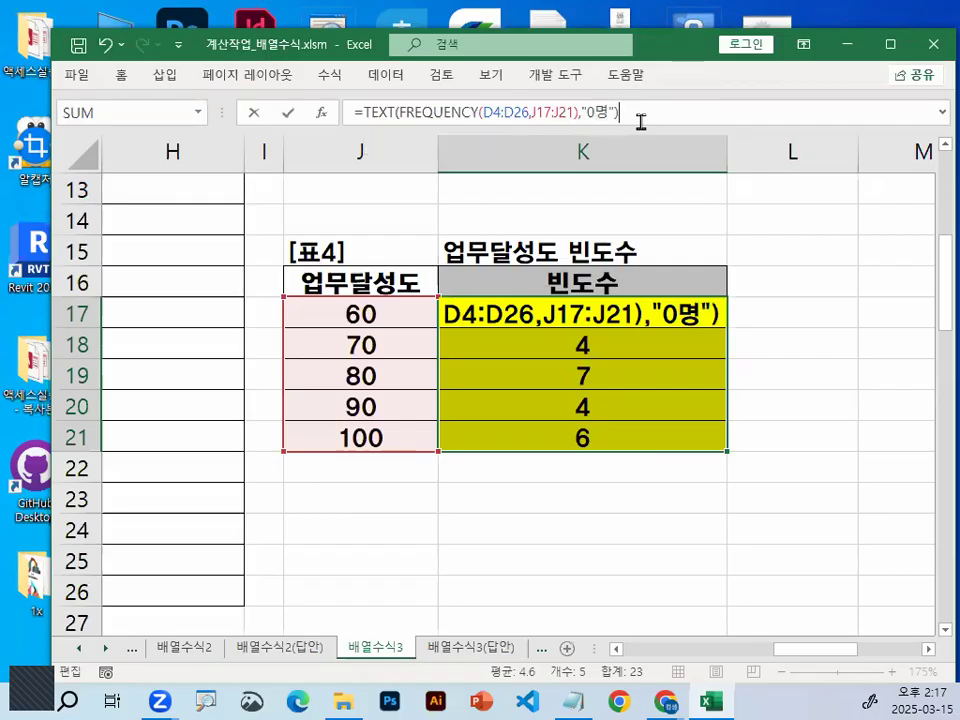
{"action": "key", "text": "ctrl+shift+Return"}
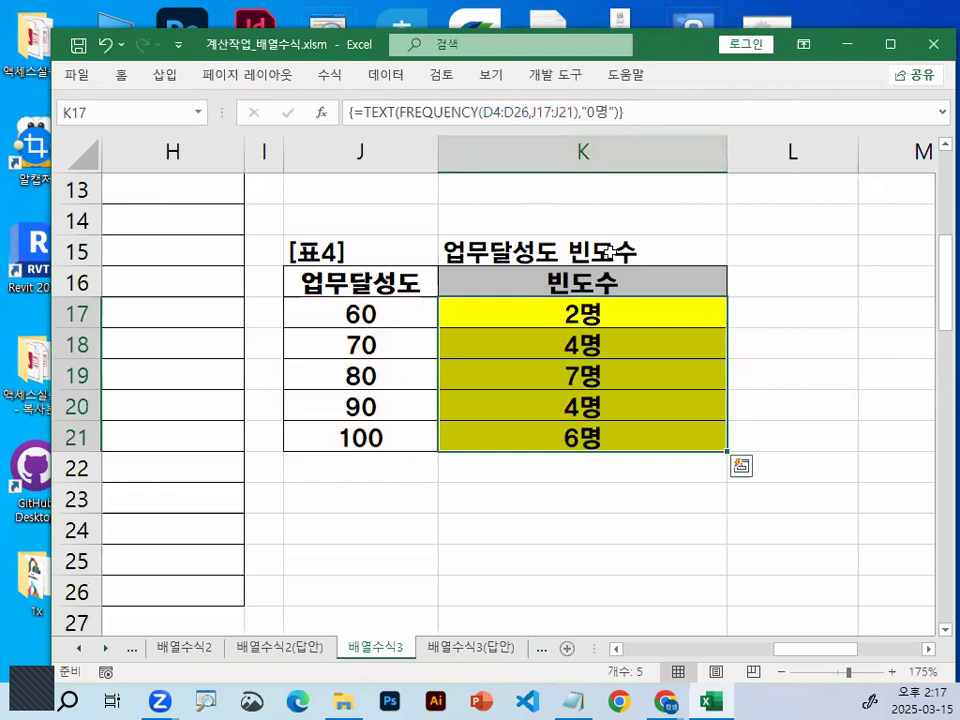
- Check the array formula in each 빈도수 cell from K17 to K21
{"action": "left_click", "coordinate": [573, 318]}
{"action": "left_click", "coordinate": [575, 345]}
{"action": "left_click", "coordinate": [578, 375]}
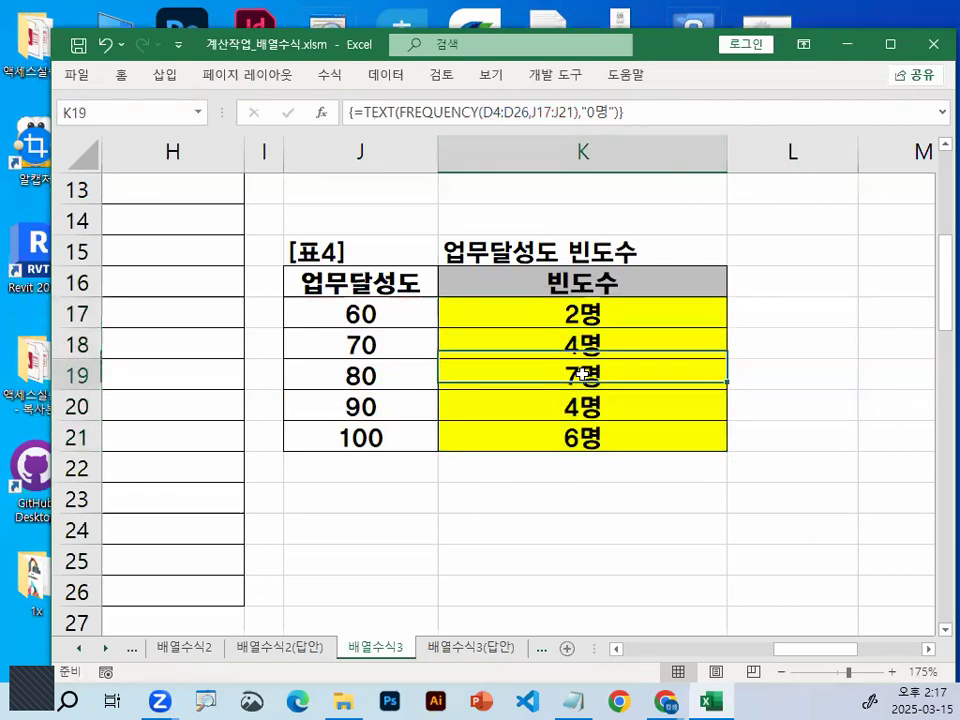
{"action": "left_click", "coordinate": [587, 410]}
{"action": "left_click", "coordinate": [585, 437]}
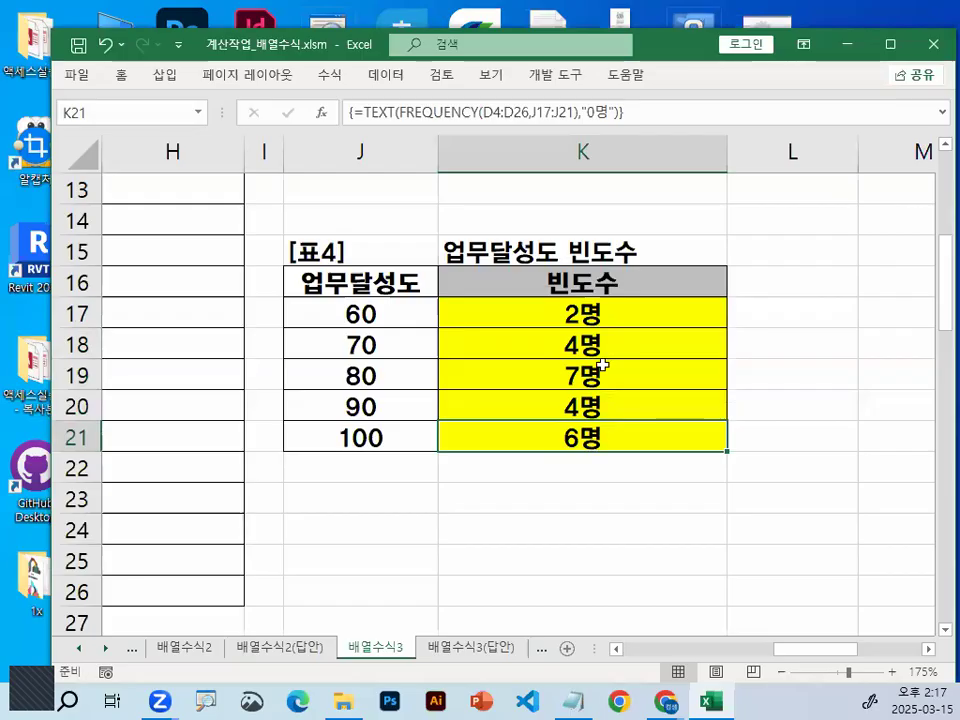
{"action": "left_click_drag", "start_coordinate": [514, 268], "coordinate": [493, 574]}
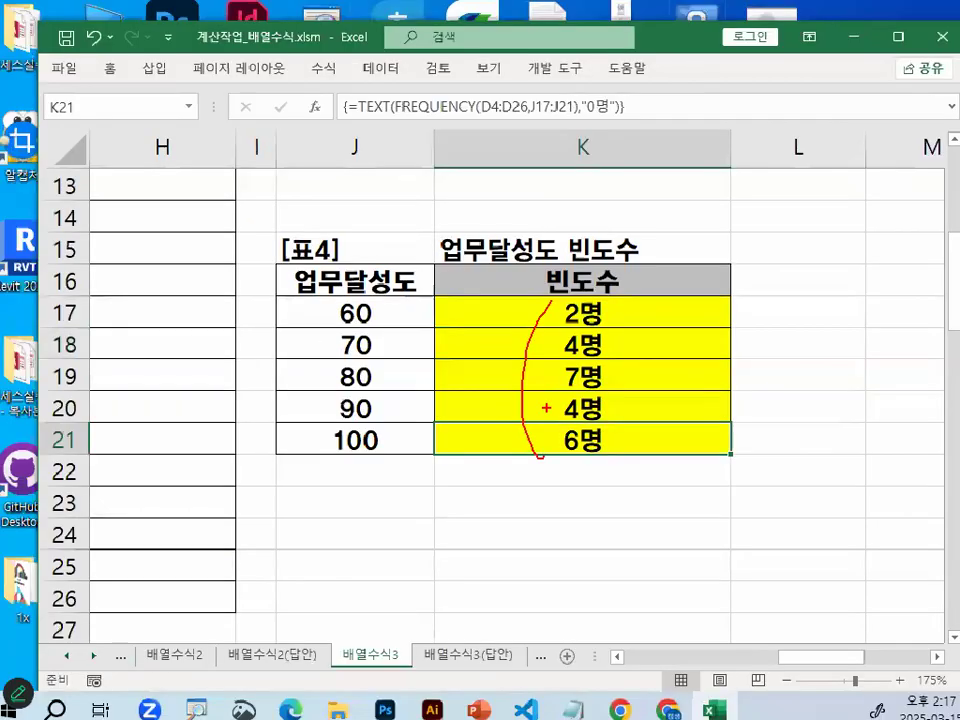
- Switch to the Notepad class notes and examine the ranges and "0명" format in =TEXT(FREQUENCY(D4:D26,J17:J21),"0명"), then return to the workbook
{"action": "left_click", "coordinate": [569, 699]}
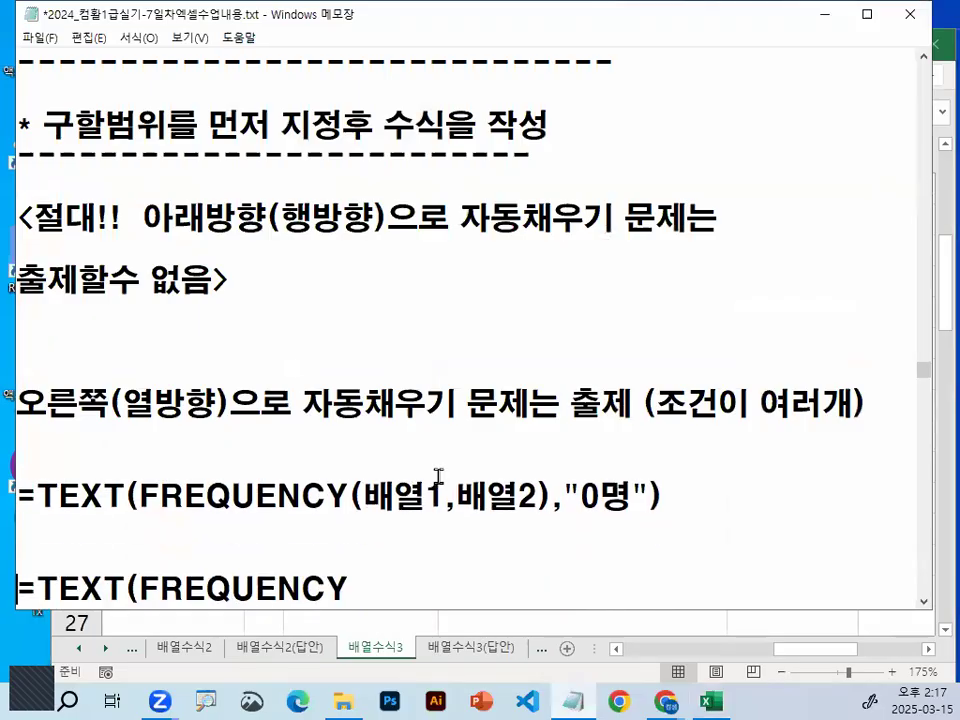
{"action": "scroll", "coordinate": [438, 477], "scroll_direction": "down", "scroll_amount": 3}
{"action": "scroll", "coordinate": [438, 477], "scroll_direction": "down", "scroll_amount": 2}
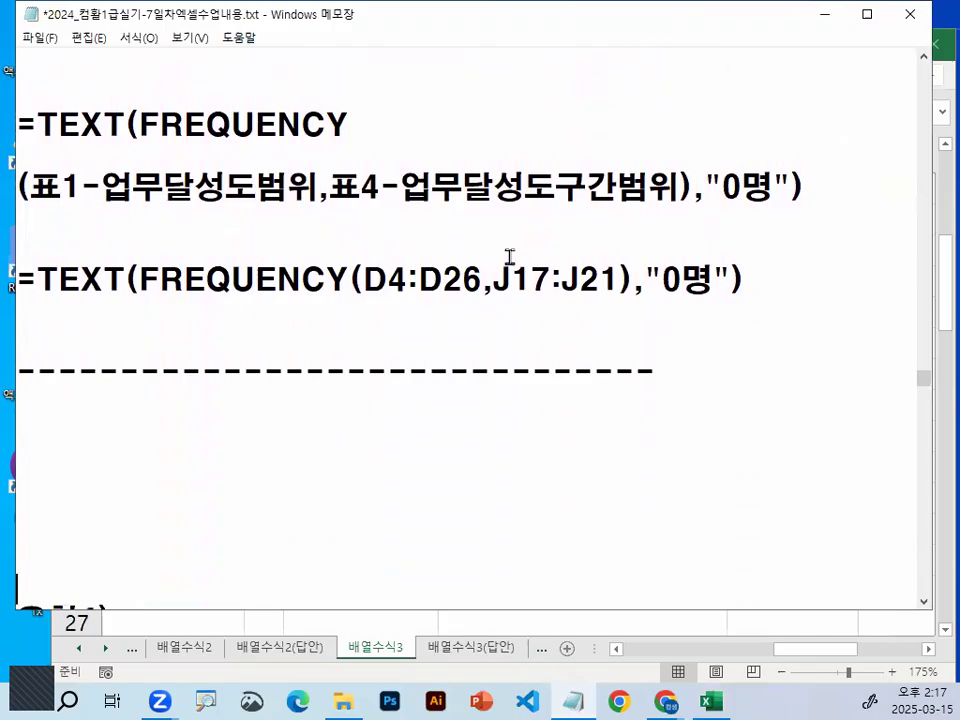
{"action": "left_click_drag", "start_coordinate": [368, 294], "coordinate": [714, 297]}
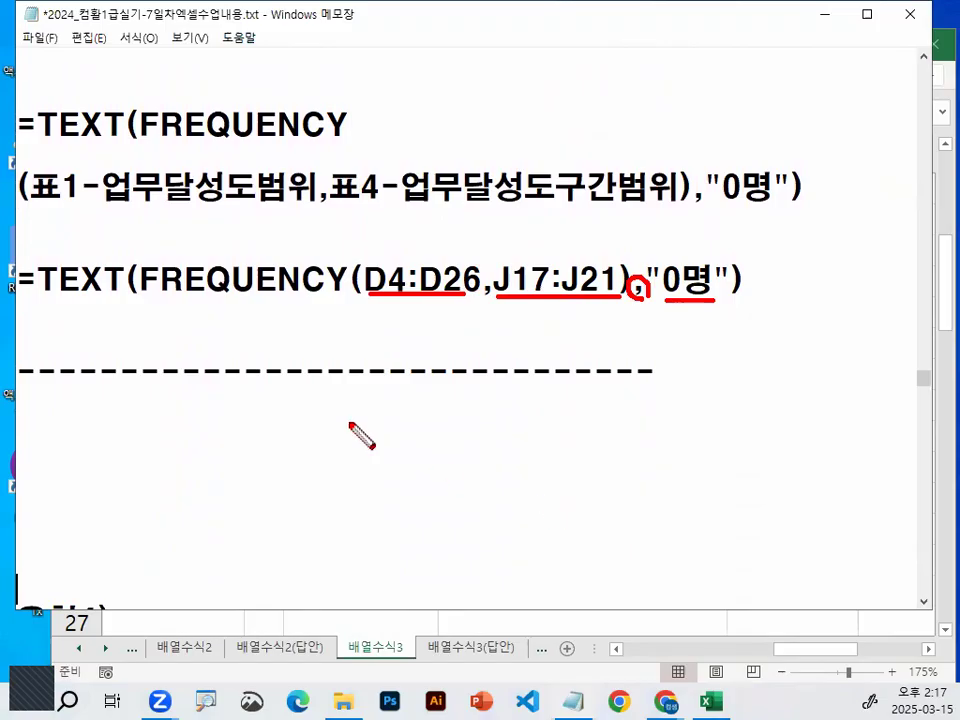
{"action": "left_click_drag", "start_coordinate": [57, 233], "coordinate": [112, 197]}
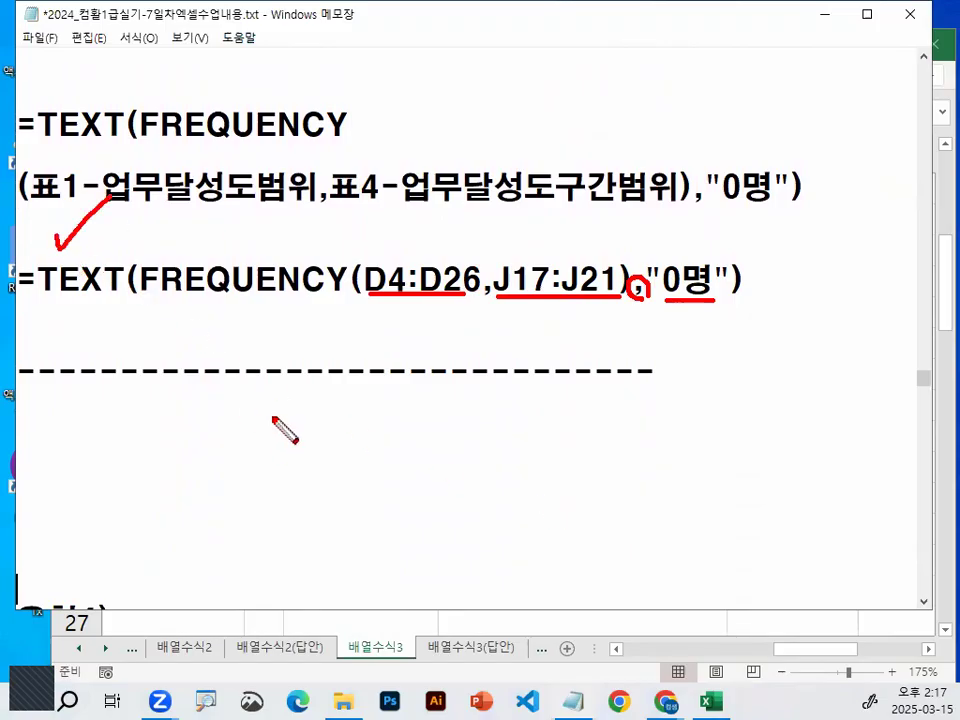
{"action": "key", "text": "e"}
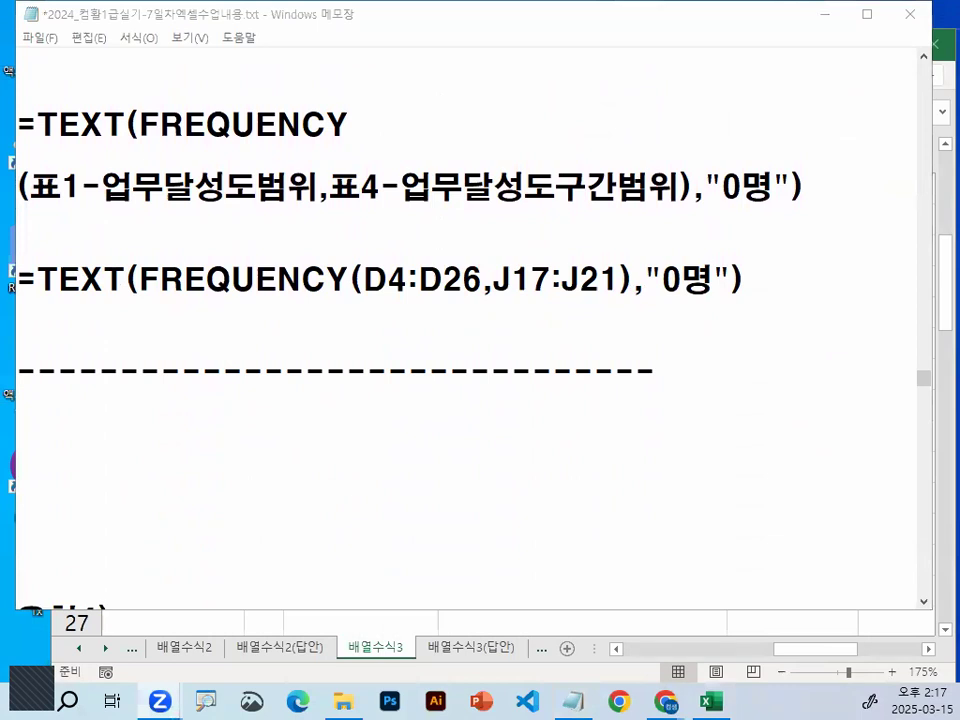
{"action": "key", "text": "alt+Tab"}
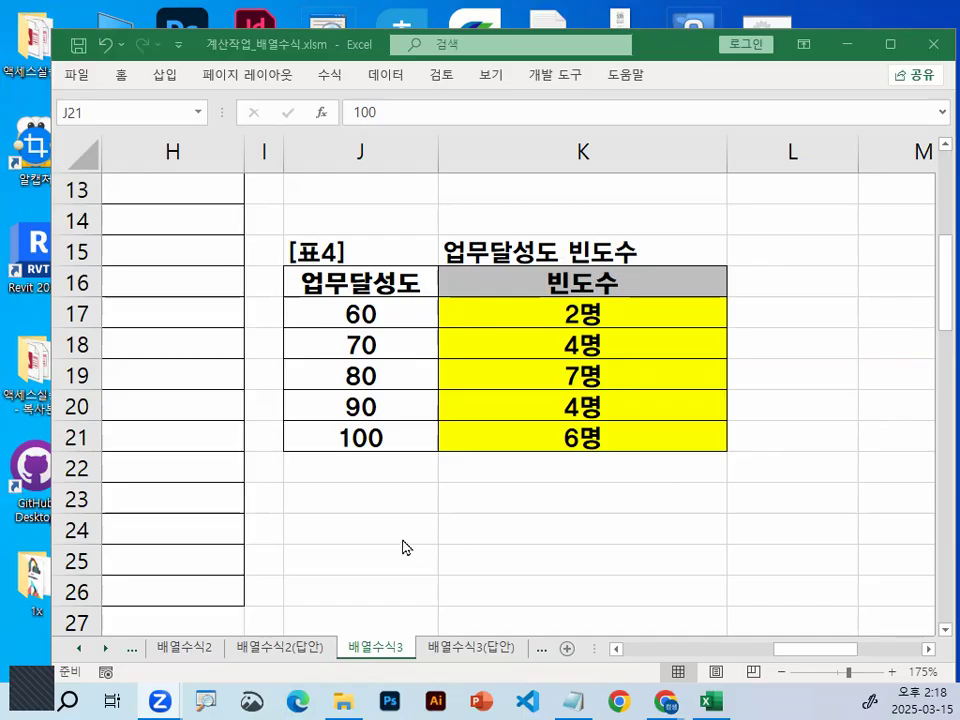
- Switch to the Notepad class notes and examine the 유형4 explanation of =IFERROR(수식,값) and its "해당없음" value
{"action": "left_click", "coordinate": [575, 698]}
{"action": "scroll", "coordinate": [380, 352], "scroll_direction": "down", "scroll_amount": 5}
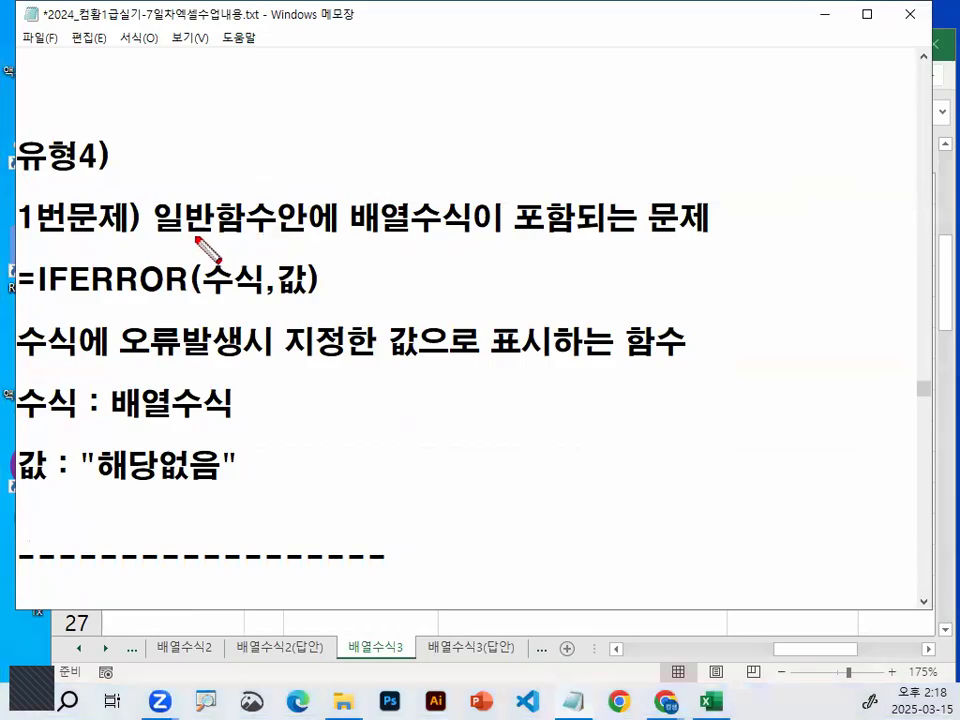
{"action": "left_click_drag", "start_coordinate": [34, 298], "coordinate": [316, 299]}
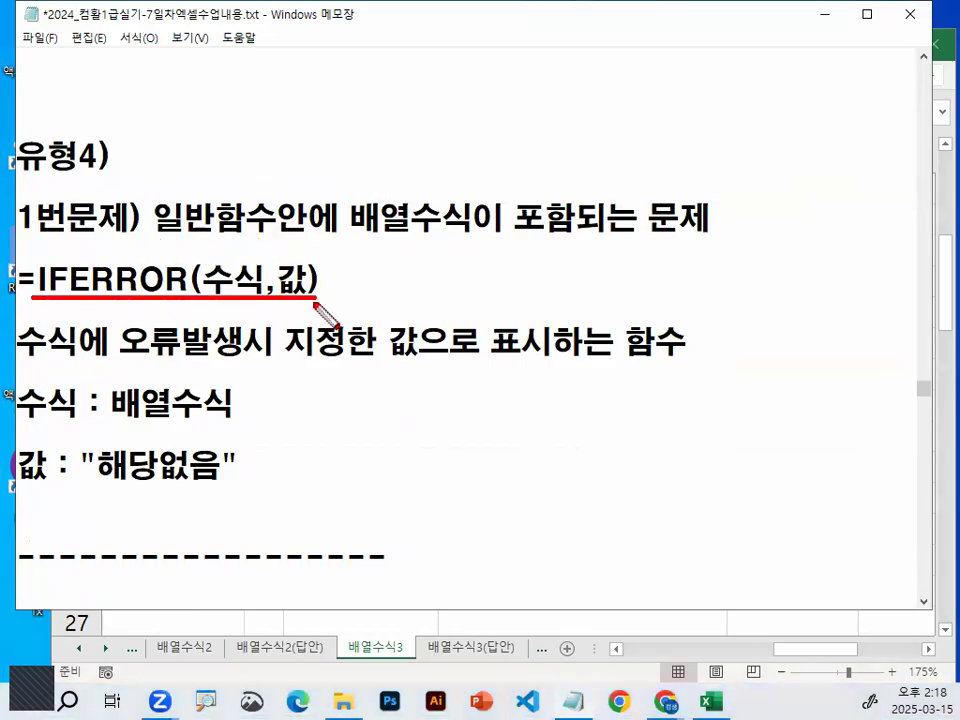
{"action": "left_click_drag", "start_coordinate": [20, 357], "coordinate": [97, 357]}
{"action": "left_click_drag", "start_coordinate": [122, 358], "coordinate": [210, 358]}
{"action": "left_click_drag", "start_coordinate": [270, 358], "coordinate": [355, 358]}
{"action": "mouse_move", "coordinate": [541, 357]}
{"action": "left_mouse_down"}
{"action": "mouse_move", "coordinate": [527, 343]}
{"action": "mouse_move", "coordinate": [536, 358]}
{"action": "left_mouse_up"}
{"action": "mouse_move", "coordinate": [272, 281]}
{"action": "left_mouse_down"}
{"action": "mouse_move", "coordinate": [207, 292]}
{"action": "mouse_move", "coordinate": [238, 243]}
{"action": "mouse_move", "coordinate": [268, 287]}
{"action": "mouse_move", "coordinate": [332, 206]}
{"action": "left_mouse_up"}
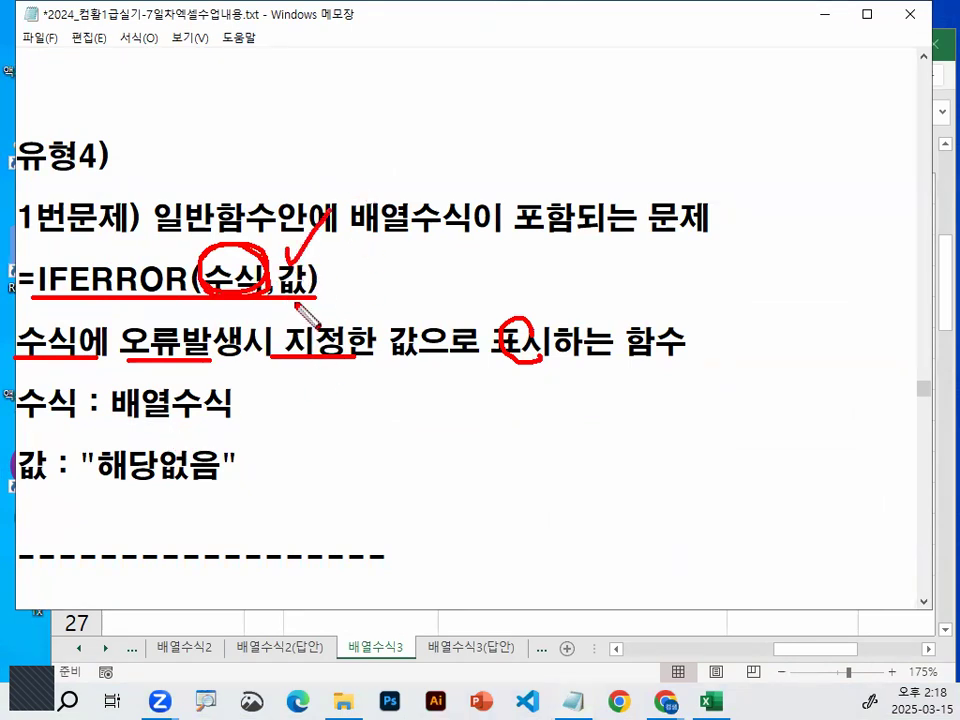
{"action": "left_click_drag", "start_coordinate": [311, 263], "coordinate": [316, 288]}
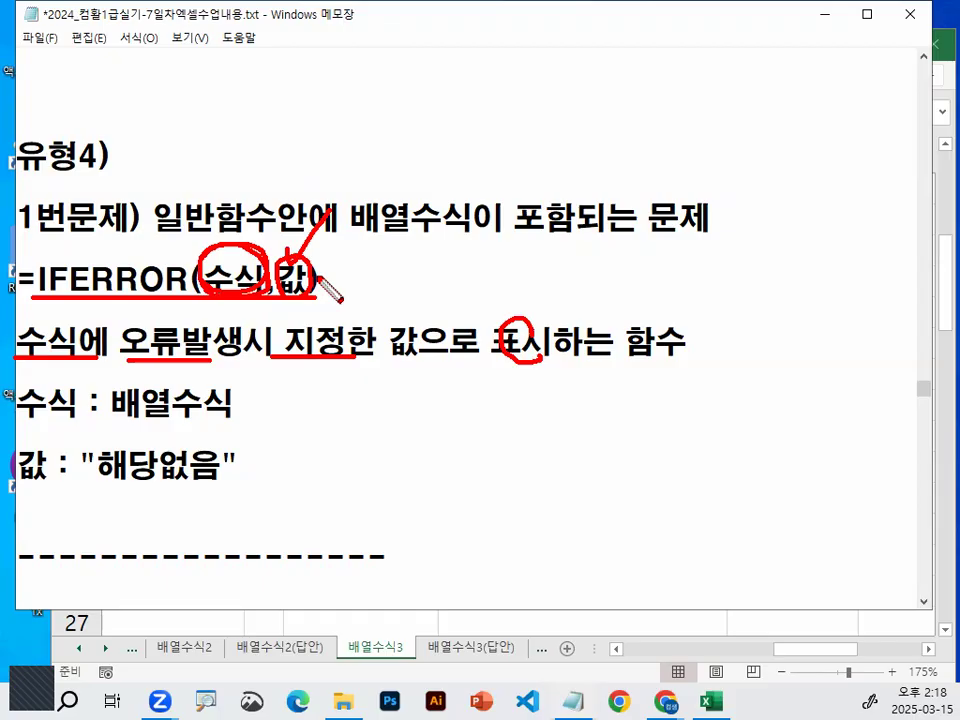
{"action": "mouse_move", "coordinate": [29, 485]}
{"action": "left_mouse_down"}
{"action": "mouse_move", "coordinate": [234, 488]}
{"action": "mouse_move", "coordinate": [258, 479]}
{"action": "mouse_move", "coordinate": [276, 455]}
{"action": "left_mouse_up"}
{"action": "key", "text": "Escape"}
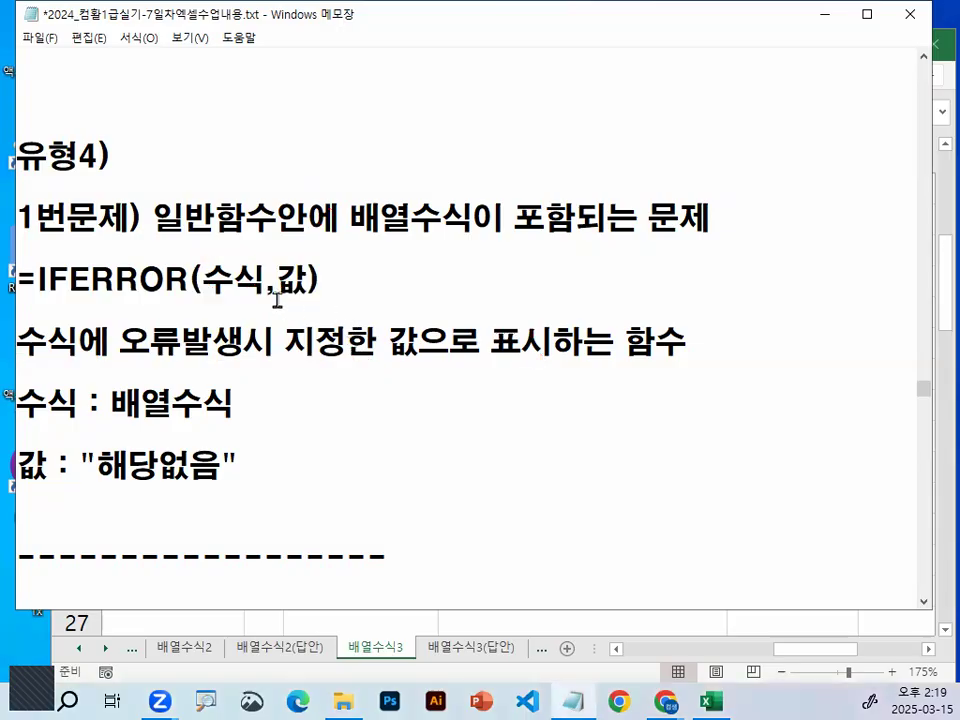
- Select 수식 in the =IFERROR(수식,값) note and examine it as the place for the array formula
{"action": "double_click", "coordinate": [207, 281]}
{"action": "key", "text": "ctrl+2"}
{"action": "mouse_move", "coordinate": [274, 304]}
{"action": "left_mouse_down"}
{"action": "mouse_move", "coordinate": [258, 262]}
{"action": "mouse_move", "coordinate": [283, 298]}
{"action": "left_mouse_up"}
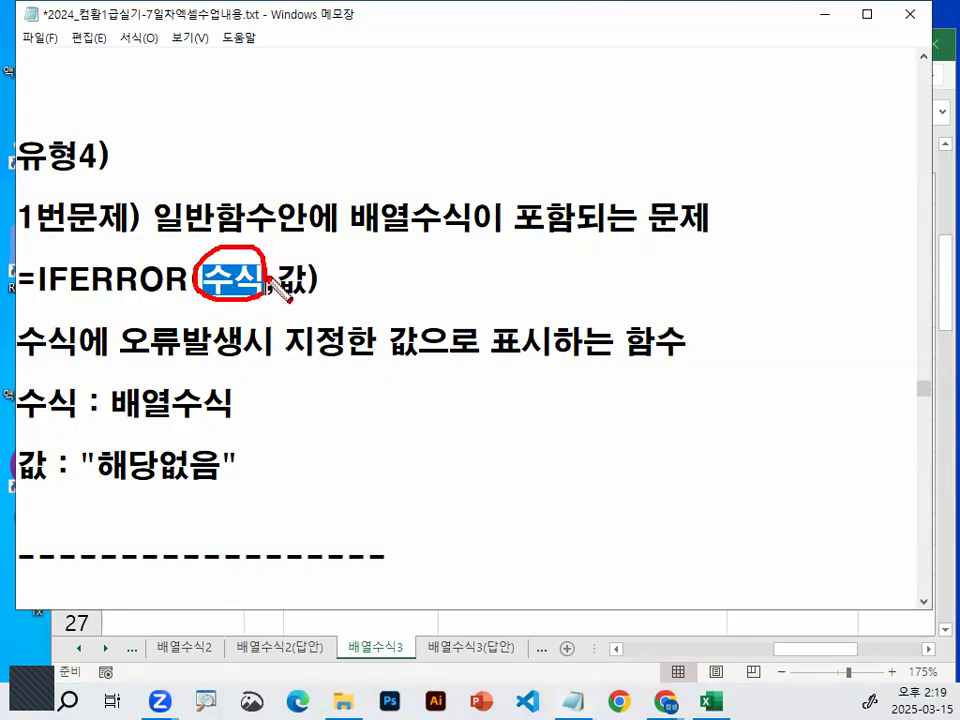
{"action": "key", "text": "Escape"}
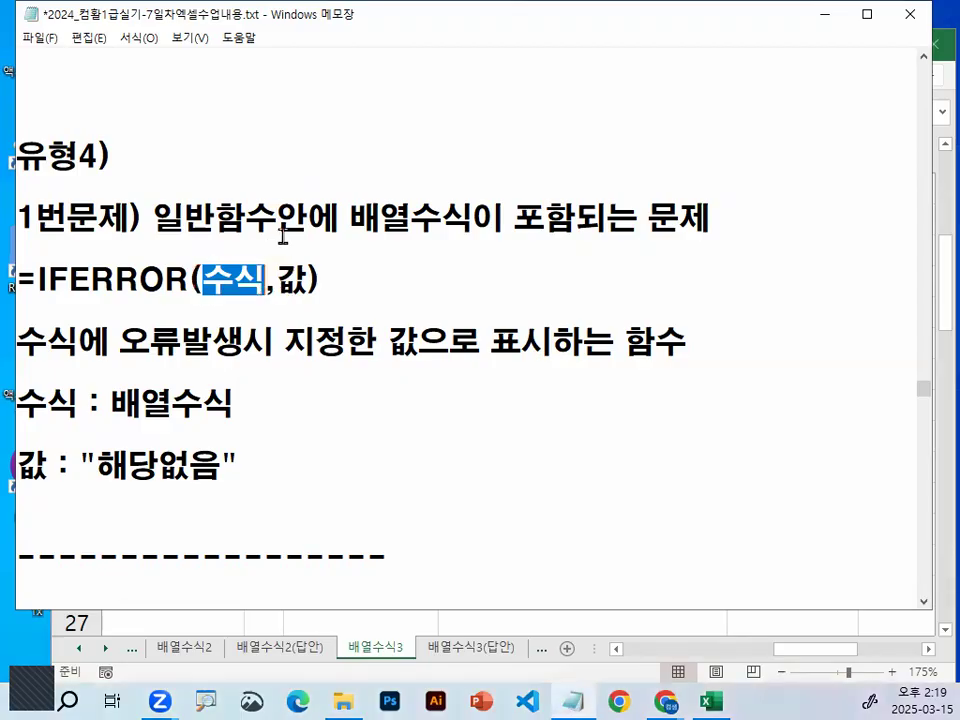
- Minimize the Notepad notes and open the 배열수식4 sheet in the Excel workbook
{"action": "left_click", "coordinate": [824, 16]}
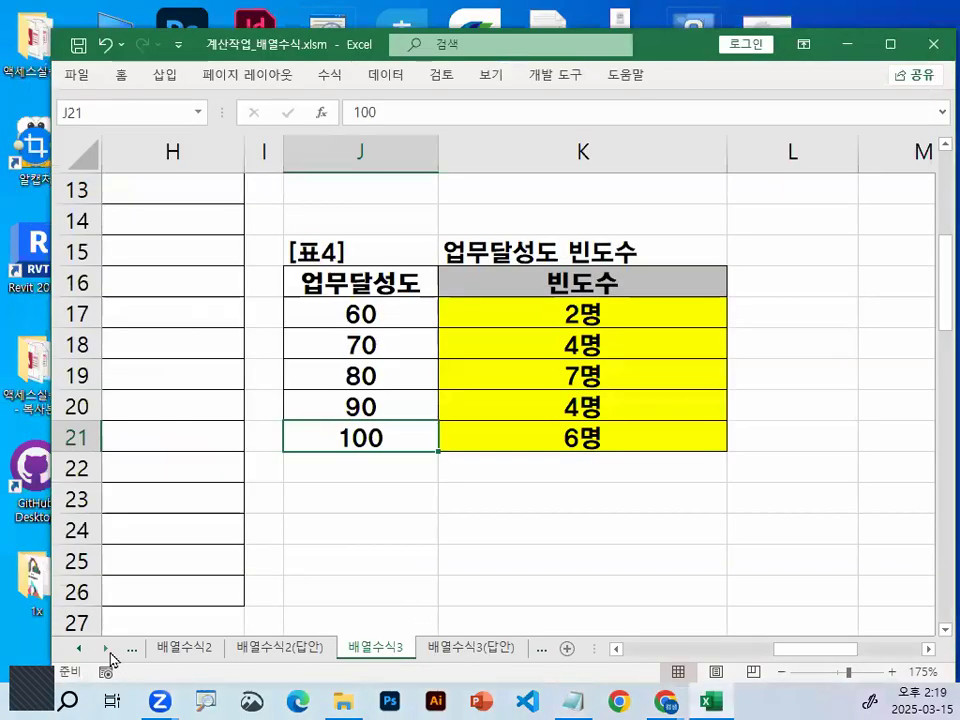
{"action": "left_click", "coordinate": [106, 648]}
{"action": "left_click", "coordinate": [106, 648]}
{"action": "left_click", "coordinate": [294, 652]}
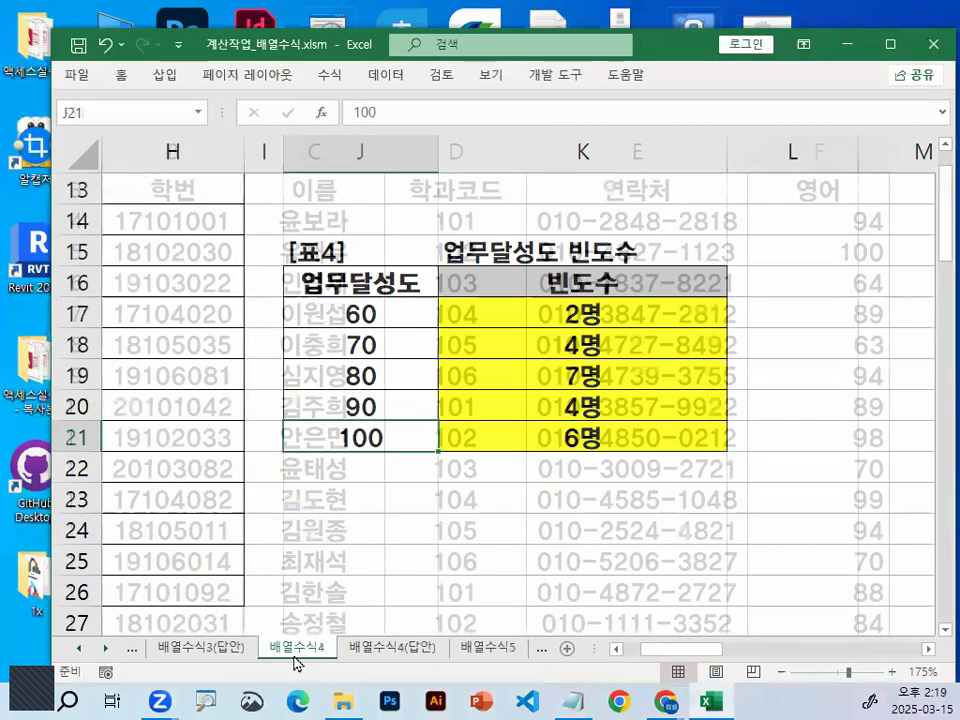
{"action": "key", "text": "ctrl+1"}
{"action": "left_click_drag", "start_coordinate": [380, 566], "coordinate": [386, 597]}
{"action": "key", "text": "Escape"}
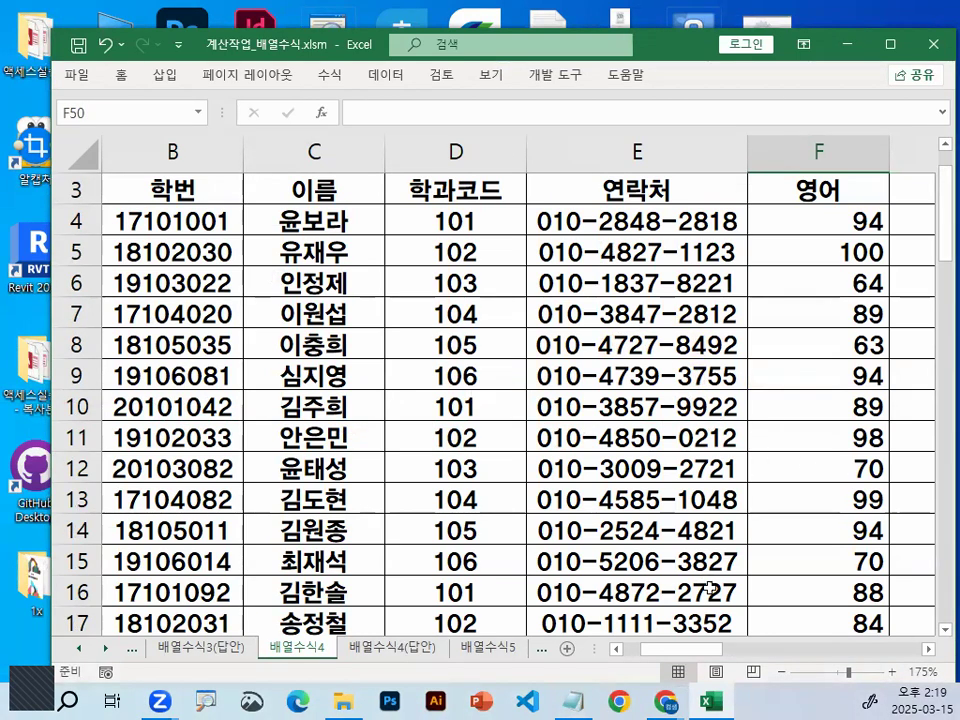
- Fill the 영어최고 cells M8:R8 in 표2 with a light blue theme colour
{"action": "left_click_drag", "start_coordinate": [712, 650], "coordinate": [848, 654]}
{"action": "left_click_drag", "start_coordinate": [505, 317], "coordinate": [787, 316]}
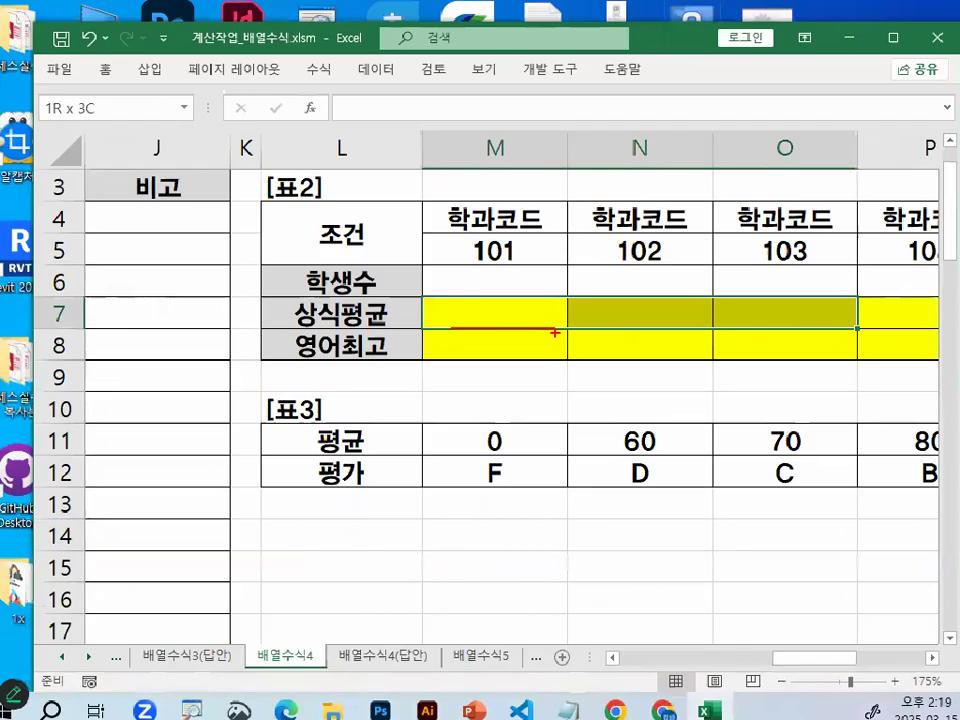
{"action": "left_click_drag", "start_coordinate": [553, 335], "coordinate": [748, 362]}
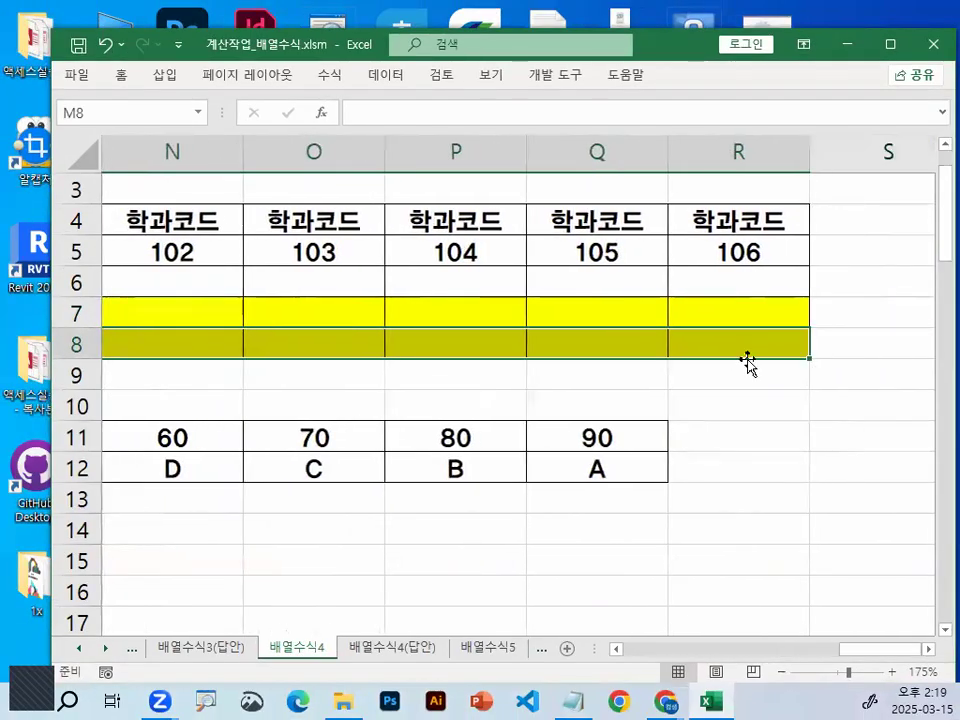
{"action": "left_click", "coordinate": [121, 74]}
{"action": "left_click", "coordinate": [314, 141]}
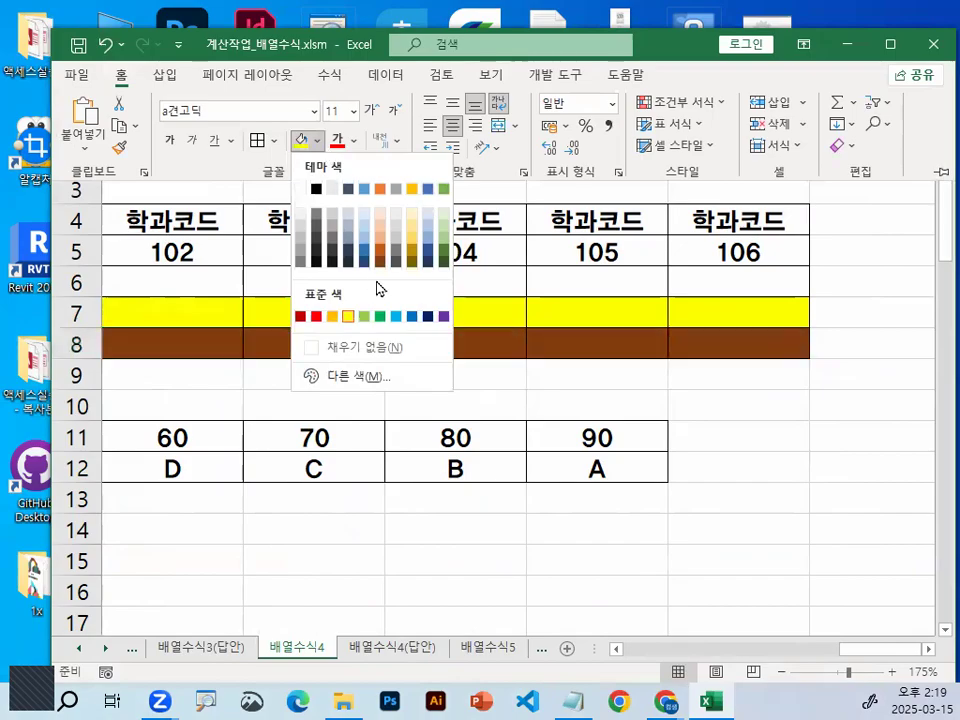
{"action": "left_click", "coordinate": [430, 222]}
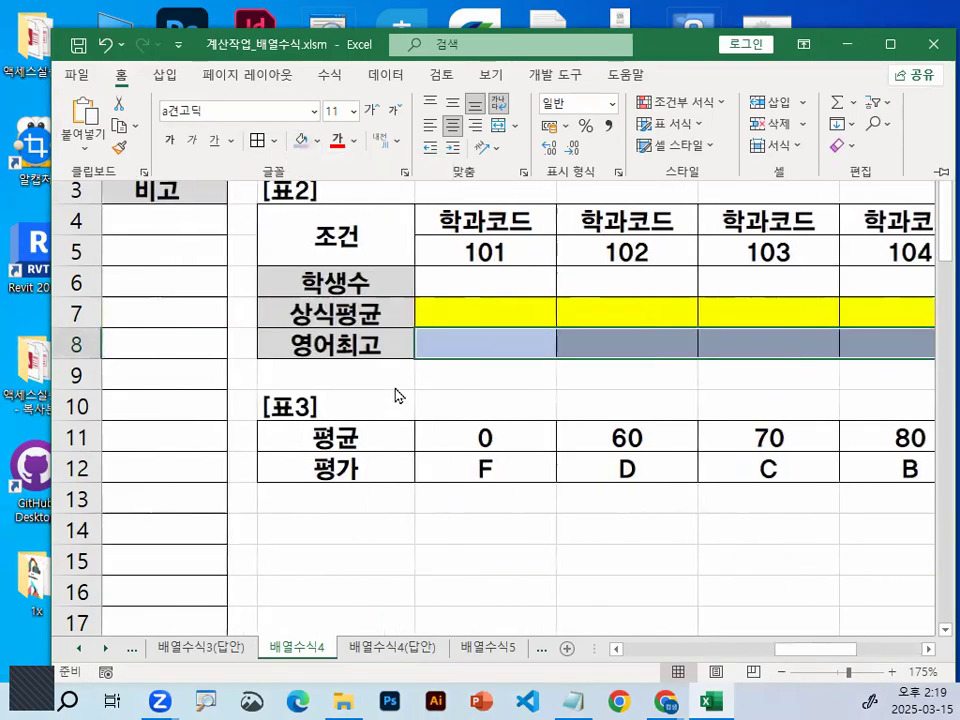
- Select the first 상식평균 cell M7 in 표2 and examine its 학과코드 101 condition above
{"action": "left_click", "coordinate": [499, 316]}
{"action": "mouse_move", "coordinate": [543, 319]}
{"action": "left_mouse_down"}
{"action": "mouse_move", "coordinate": [482, 321]}
{"action": "mouse_move", "coordinate": [534, 321]}
{"action": "mouse_move", "coordinate": [525, 321]}
{"action": "left_mouse_up"}
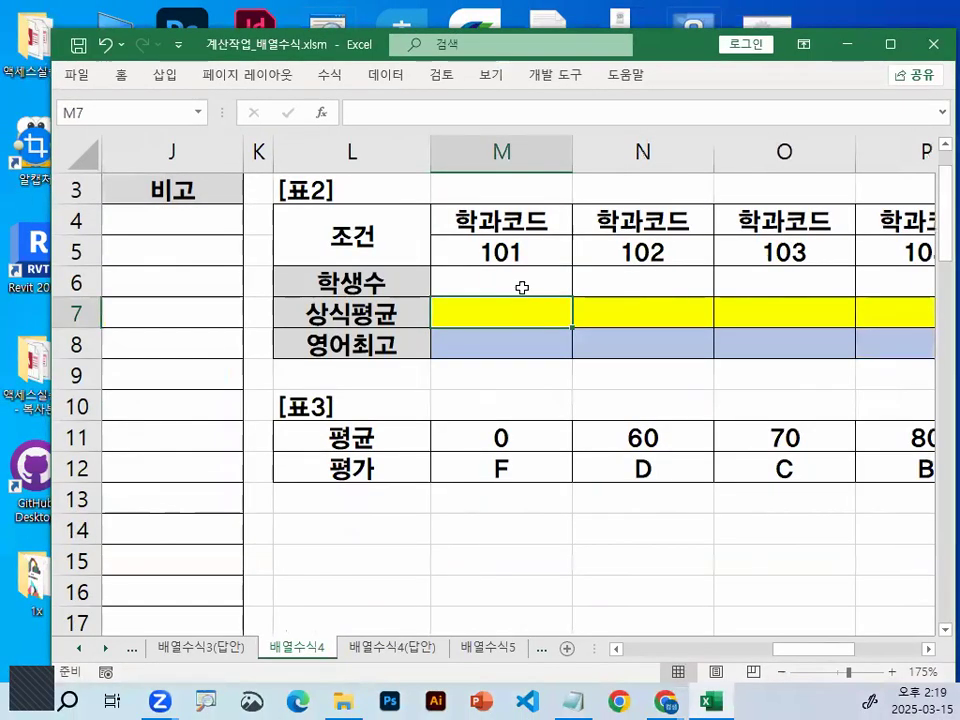
{"action": "mouse_move", "coordinate": [497, 215]}
{"action": "left_mouse_down"}
{"action": "mouse_move", "coordinate": [577, 199]}
{"action": "mouse_move", "coordinate": [545, 147]}
{"action": "left_mouse_up"}
{"action": "mouse_move", "coordinate": [533, 245]}
{"action": "left_mouse_down"}
{"action": "mouse_move", "coordinate": [515, 240]}
{"action": "mouse_move", "coordinate": [540, 245]}
{"action": "mouse_move", "coordinate": [580, 140]}
{"action": "left_mouse_up"}
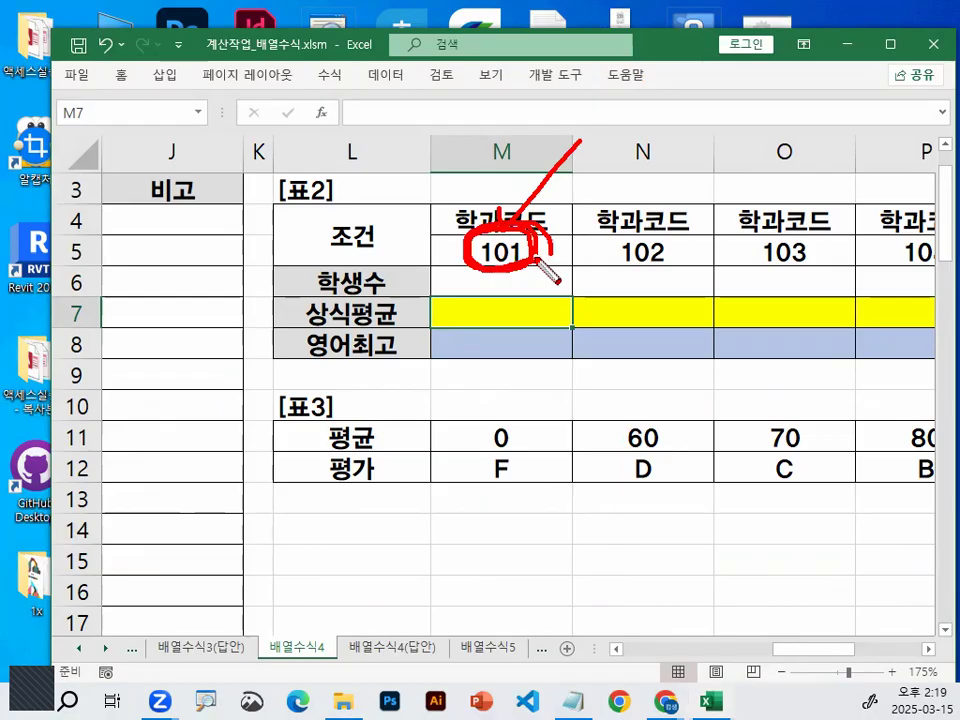
{"action": "key", "text": "Escape"}
- Select D4:D14 and examine the 학과코드 column as the first condition range, then return to 표2
{"action": "left_click_drag", "start_coordinate": [823, 650], "coordinate": [676, 660]}
{"action": "left_click_drag", "start_coordinate": [509, 221], "coordinate": [510, 530]}
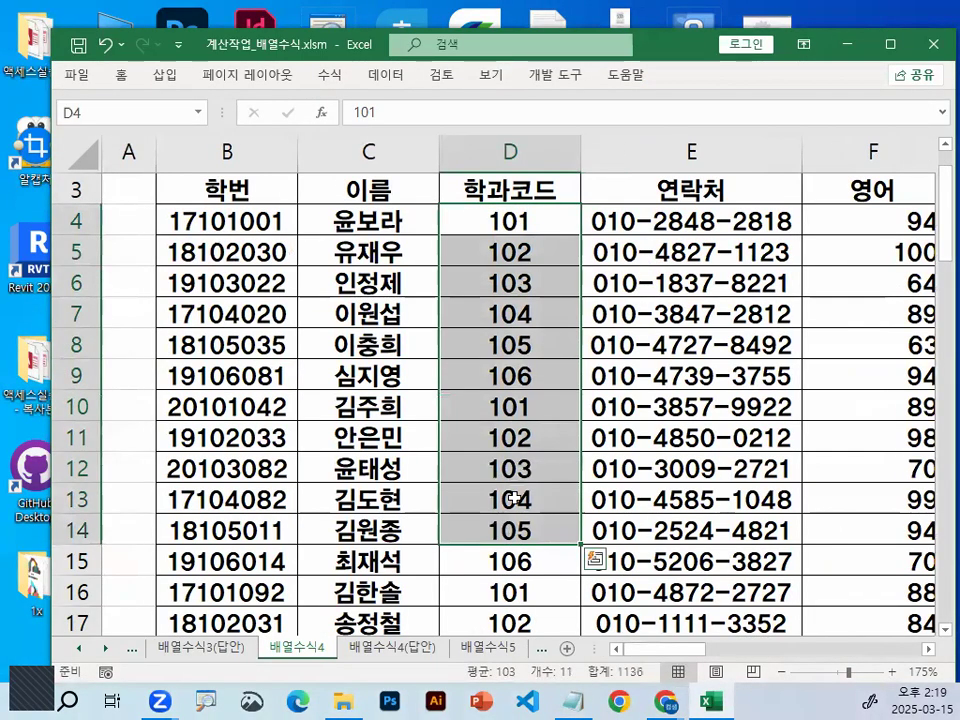
{"action": "mouse_move", "coordinate": [600, 240]}
{"action": "left_mouse_down"}
{"action": "mouse_move", "coordinate": [611, 467]}
{"action": "mouse_move", "coordinate": [561, 336]}
{"action": "mouse_move", "coordinate": [600, 235]}
{"action": "left_mouse_up"}
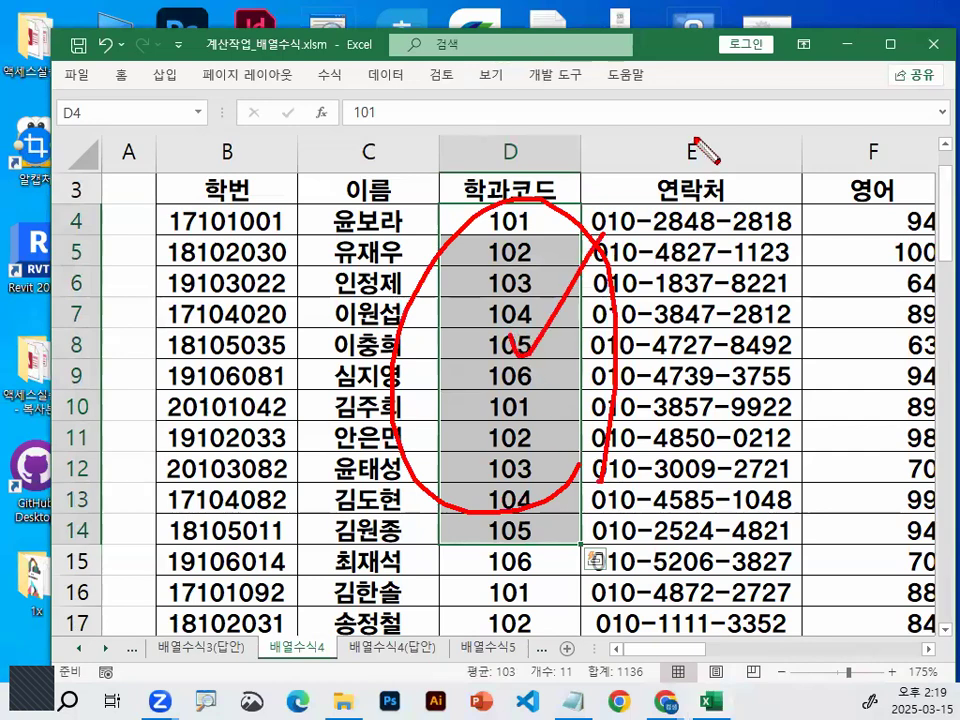
{"action": "left_click", "coordinate": [929, 652]}
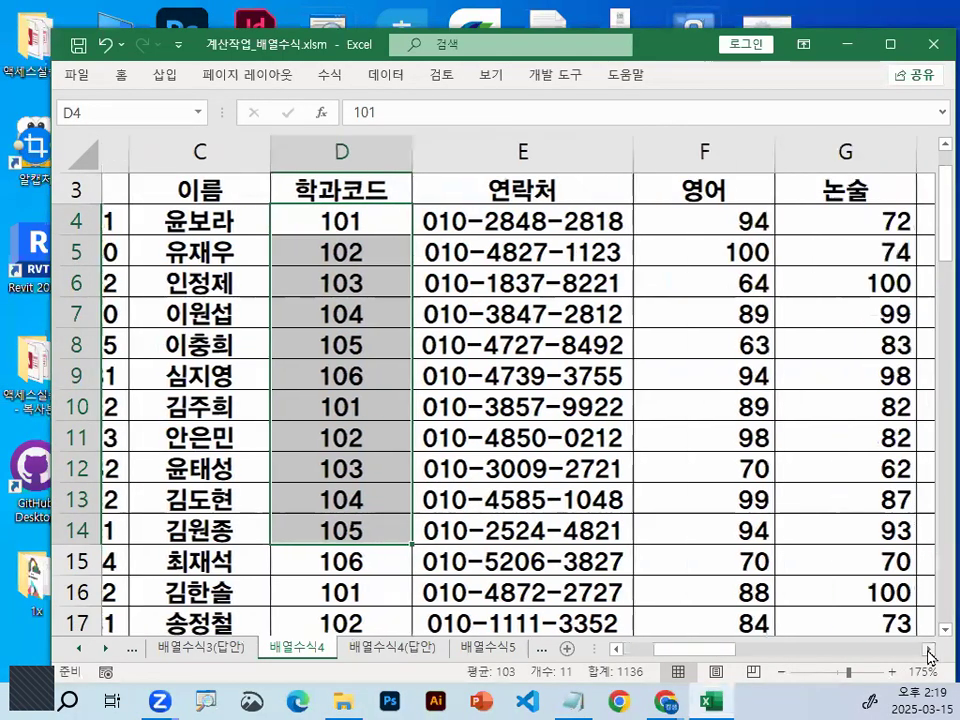
{"action": "left_click", "coordinate": [929, 652]}
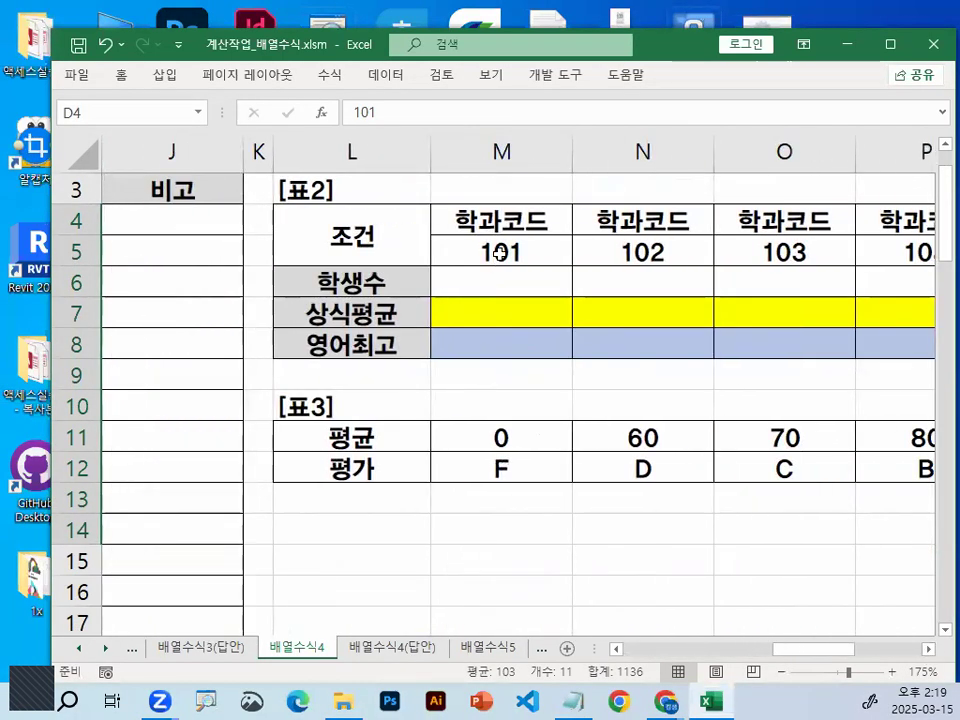
- Select the condition cell M5 in 표2 and examine how its reference behaves when the formula is filled across
{"action": "left_click", "coordinate": [497, 251]}
{"action": "mouse_move", "coordinate": [440, 326]}
{"action": "left_mouse_down"}
{"action": "mouse_move", "coordinate": [738, 327]}
{"action": "mouse_move", "coordinate": [708, 350]}
{"action": "left_mouse_up"}
{"action": "mouse_move", "coordinate": [545, 240]}
{"action": "left_mouse_down"}
{"action": "mouse_move", "coordinate": [490, 279]}
{"action": "mouse_move", "coordinate": [510, 279]}
{"action": "mouse_move", "coordinate": [543, 256]}
{"action": "left_mouse_up"}
{"action": "mouse_move", "coordinate": [497, 225]}
{"action": "left_mouse_down"}
{"action": "mouse_move", "coordinate": [505, 240]}
{"action": "mouse_move", "coordinate": [540, 170]}
{"action": "left_mouse_up"}
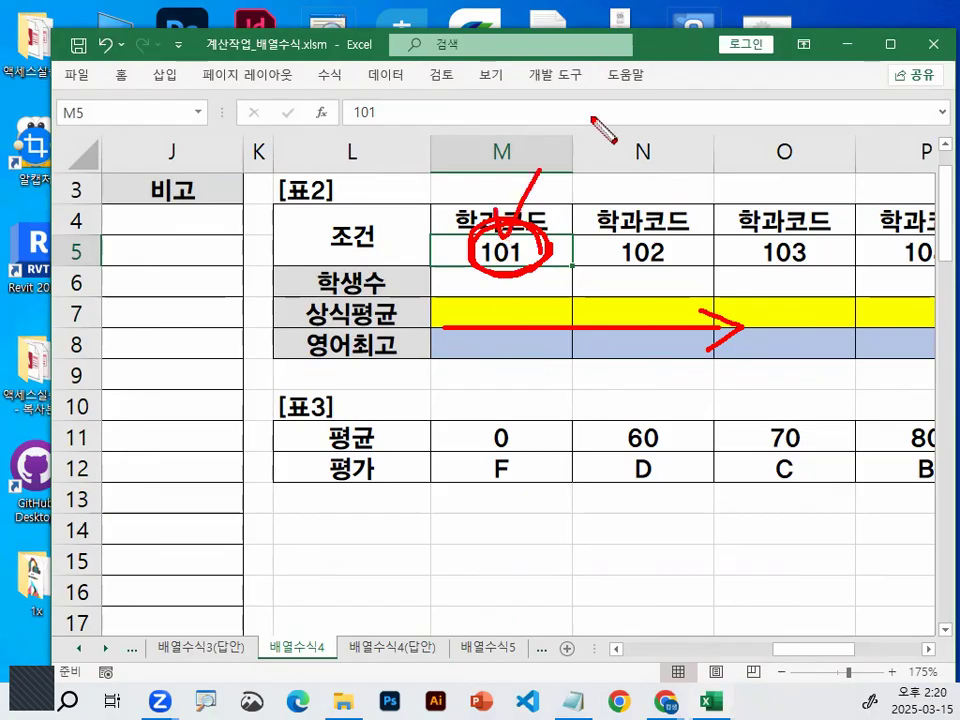
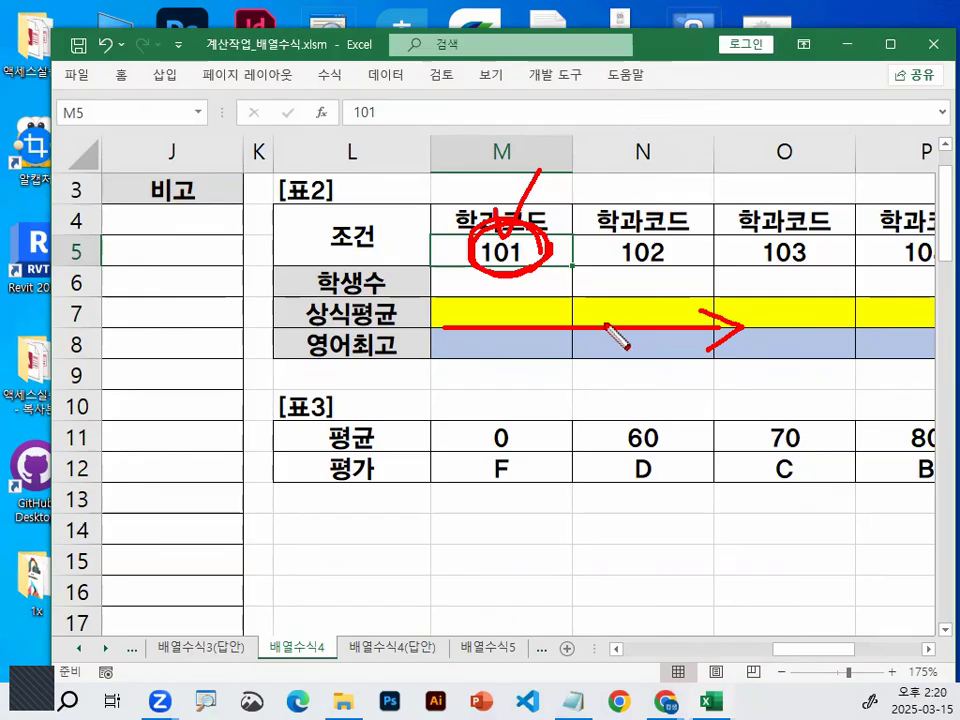
{"action": "key", "text": "e"}
{"action": "mouse_move", "coordinate": [530, 243]}
{"action": "left_mouse_down"}
{"action": "mouse_move", "coordinate": [540, 268]}
{"action": "mouse_move", "coordinate": [550, 262]}
{"action": "left_mouse_up"}
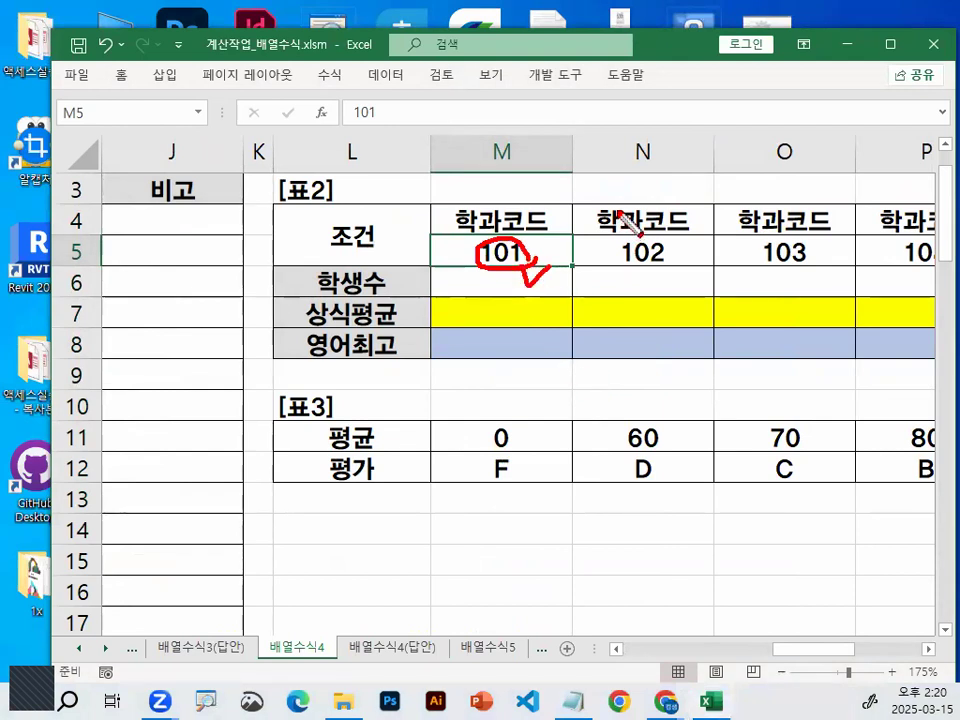
- Sketch the >=90 criterion over the 상식평균 row as a temporary annotation and clear it
{"action": "key", "text": "e"}
{"action": "mouse_move", "coordinate": [528, 290]}
{"action": "left_mouse_down"}
{"action": "mouse_move", "coordinate": [540, 295]}
{"action": "mouse_move", "coordinate": [540, 380]}
{"action": "left_mouse_up"}
{"action": "mouse_move", "coordinate": [592, 305]}
{"action": "left_mouse_down"}
{"action": "mouse_move", "coordinate": [640, 305]}
{"action": "mouse_move", "coordinate": [705, 262]}
{"action": "mouse_move", "coordinate": [688, 370]}
{"action": "left_mouse_up"}
{"action": "mouse_move", "coordinate": [724, 300]}
{"action": "left_mouse_down"}
{"action": "mouse_move", "coordinate": [724, 330]}
{"action": "mouse_move", "coordinate": [724, 290]}
{"action": "left_mouse_up"}
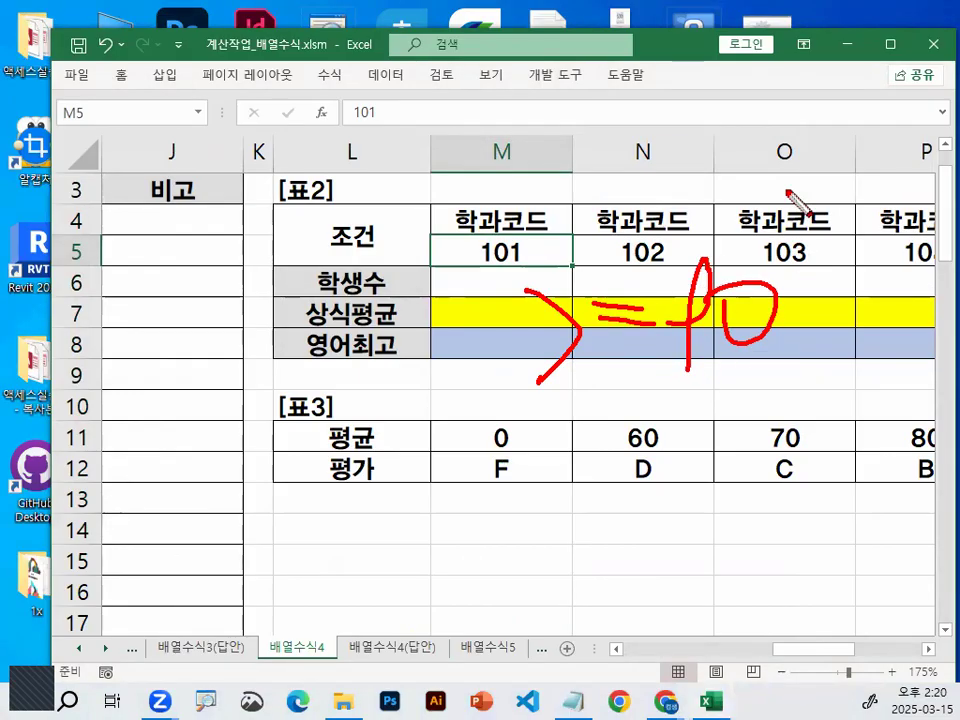
{"action": "key", "text": "Escape"}
- Select H4:H14 and examine the 상식 scores as both the second condition range and the range to average
{"action": "left_click_drag", "start_coordinate": [812, 649], "coordinate": [728, 650]}
{"action": "left_click", "coordinate": [704, 236]}
{"action": "left_click_drag", "start_coordinate": [704, 236], "coordinate": [704, 530]}
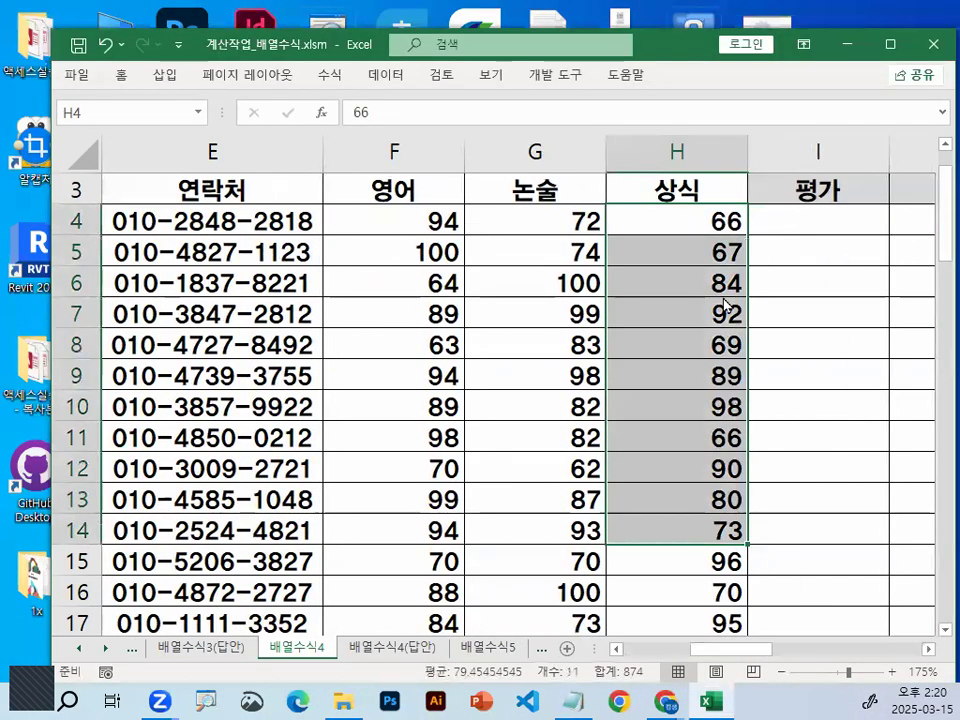
{"action": "mouse_move", "coordinate": [742, 318]}
{"action": "left_mouse_down"}
{"action": "mouse_move", "coordinate": [724, 377]}
{"action": "mouse_move", "coordinate": [653, 200]}
{"action": "left_mouse_up"}
{"action": "mouse_move", "coordinate": [584, 109]}
{"action": "left_mouse_down"}
{"action": "mouse_move", "coordinate": [620, 490]}
{"action": "mouse_move", "coordinate": [643, 124]}
{"action": "mouse_move", "coordinate": [745, 203]}
{"action": "left_mouse_up"}
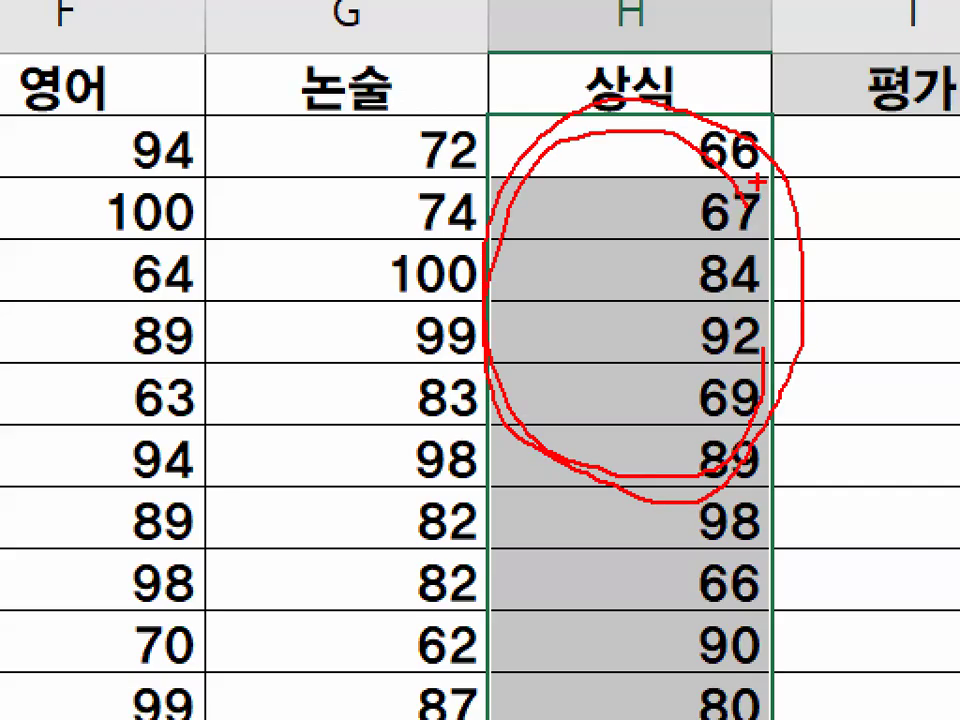
{"action": "mouse_move", "coordinate": [585, 175]}
{"action": "left_mouse_down"}
{"action": "mouse_move", "coordinate": [630, 200]}
{"action": "mouse_move", "coordinate": [927, 5]}
{"action": "left_mouse_up"}
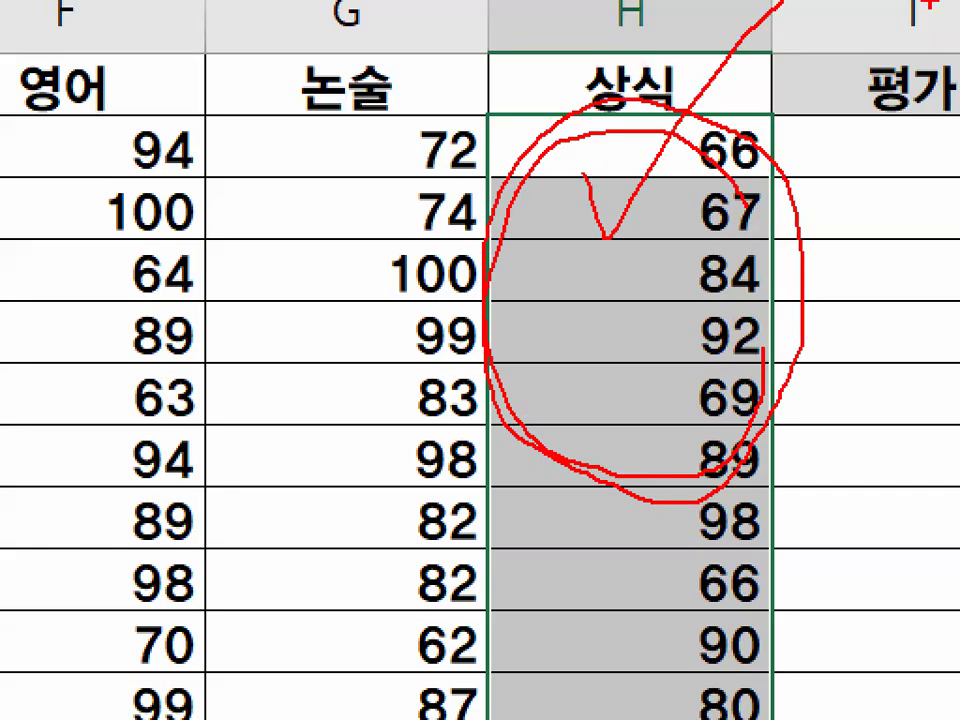
{"action": "key", "text": "Escape"}
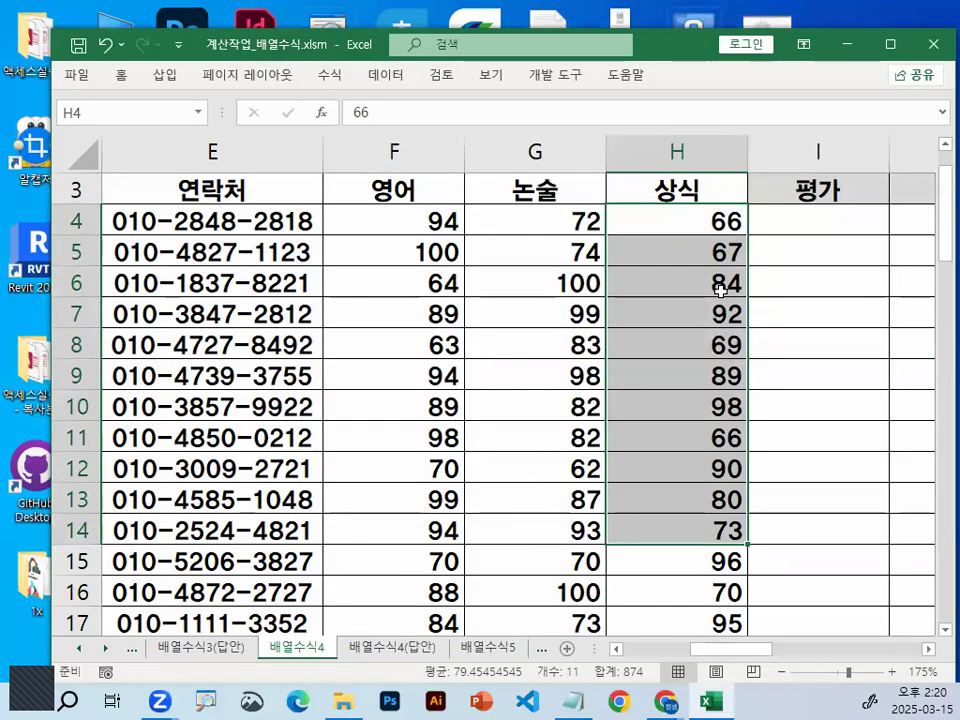
{"action": "mouse_move", "coordinate": [788, 350]}
{"action": "left_mouse_down"}
{"action": "mouse_move", "coordinate": [786, 398]}
{"action": "mouse_move", "coordinate": [649, 189]}
{"action": "mouse_move", "coordinate": [681, 481]}
{"action": "mouse_move", "coordinate": [800, 242]}
{"action": "left_mouse_up"}
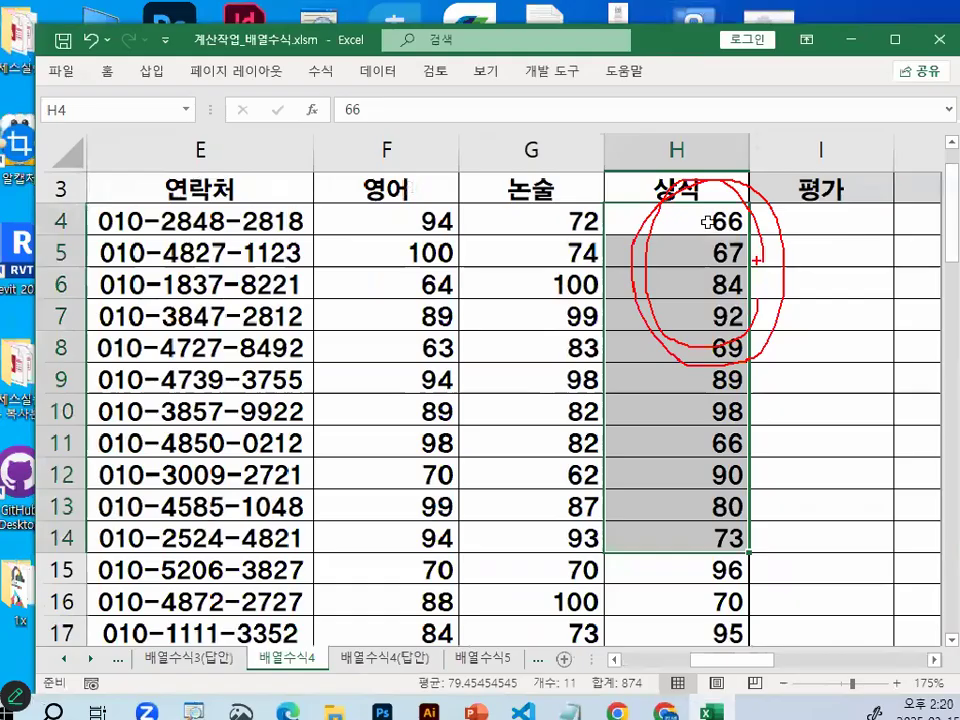
{"action": "key", "text": "Escape"}
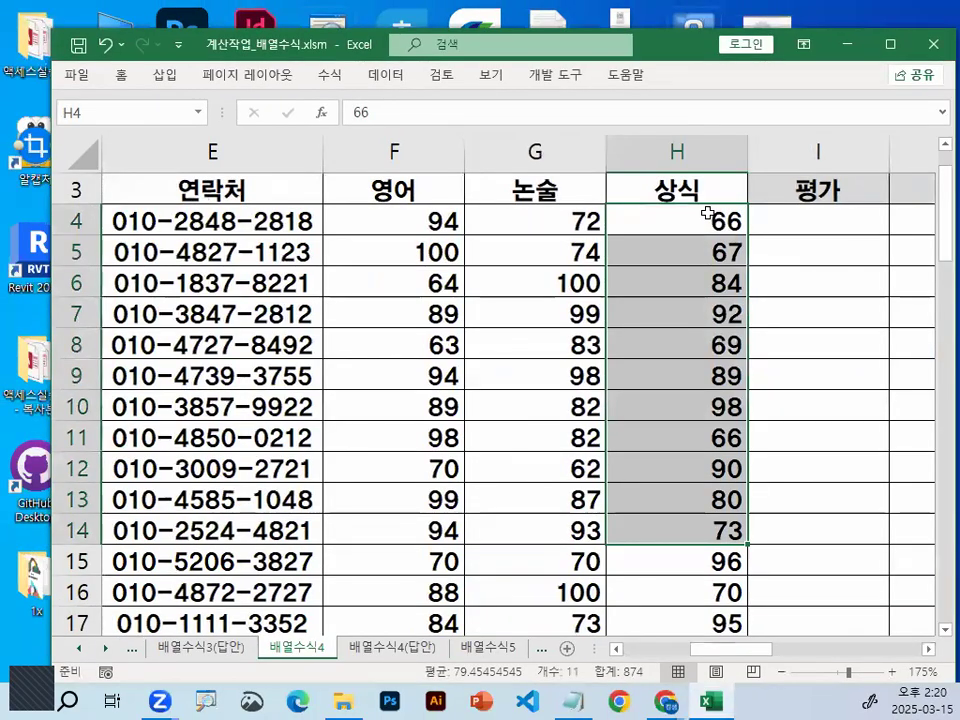
- Switch to the Notepad class notes and examine 조건1 (학과코드별) and 조건2 (상식의 점수가 90이상) for the IFERROR 수식 argument
{"action": "left_click", "coordinate": [575, 692]}
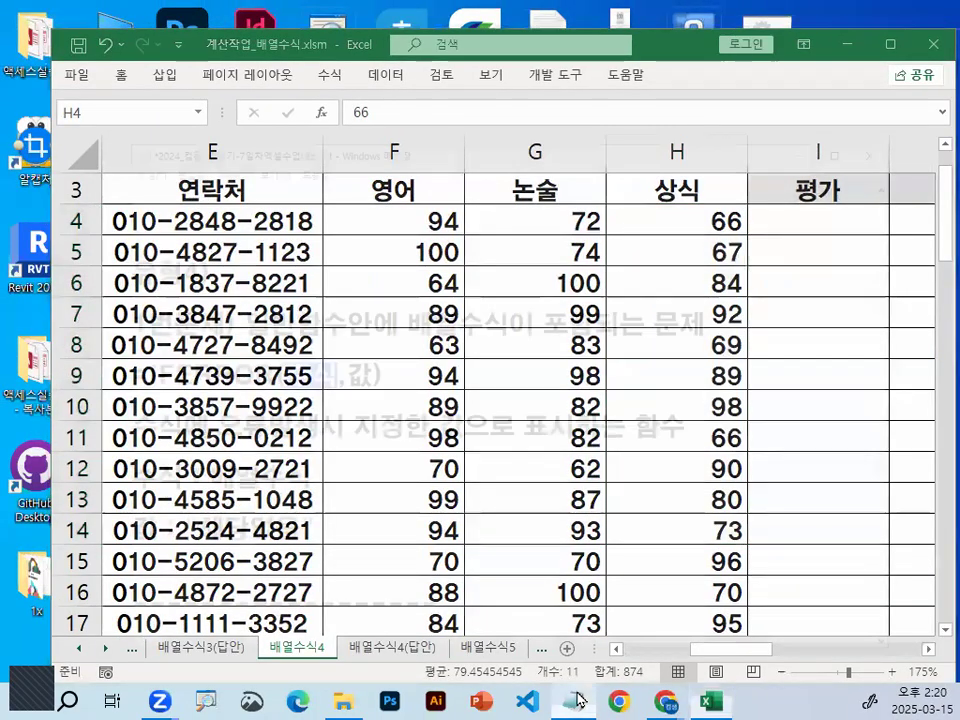
{"action": "left_click_drag", "start_coordinate": [204, 280], "coordinate": [259, 276]}
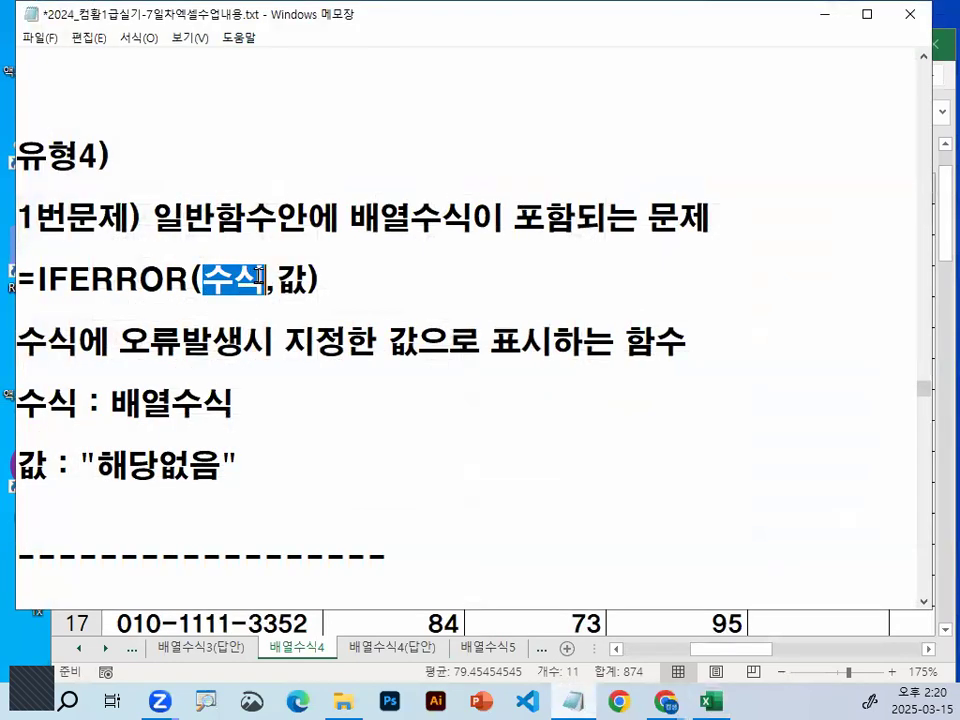
{"action": "scroll", "coordinate": [257, 358], "scroll_direction": "down", "scroll_amount": 3}
{"action": "left_click_drag", "start_coordinate": [131, 185], "coordinate": [305, 184]}
{"action": "left_click_drag", "start_coordinate": [131, 247], "coordinate": [464, 248]}
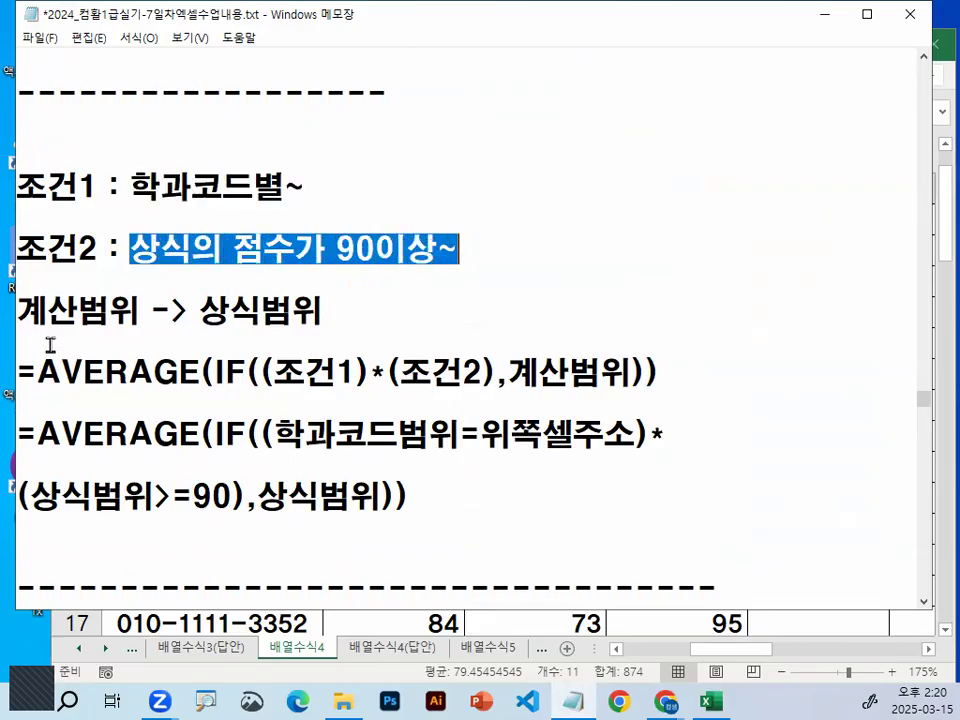
- Examine the 상식범위 calculation range and the parentheses of =AVERAGE(IF((조건1)*(조건2),계산범위)) in the notes
{"action": "left_click_drag", "start_coordinate": [27, 318], "coordinate": [82, 318]}
{"action": "left_click_drag", "start_coordinate": [198, 314], "coordinate": [322, 315]}
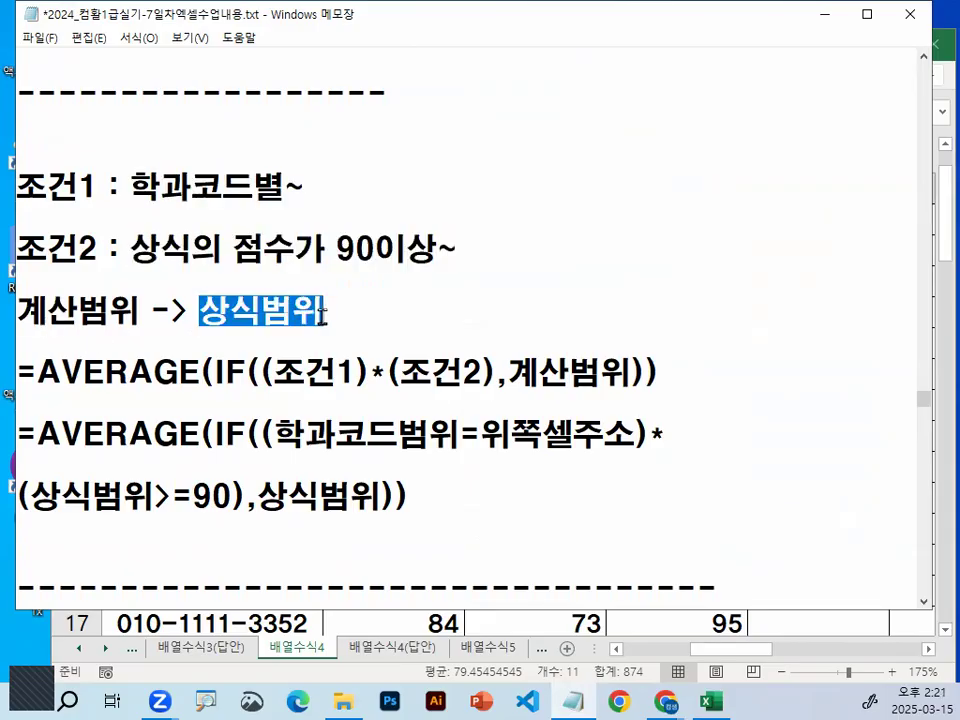
{"action": "left_click_drag", "start_coordinate": [37, 372], "coordinate": [272, 372]}
{"action": "left_click_drag", "start_coordinate": [630, 372], "coordinate": [658, 372]}
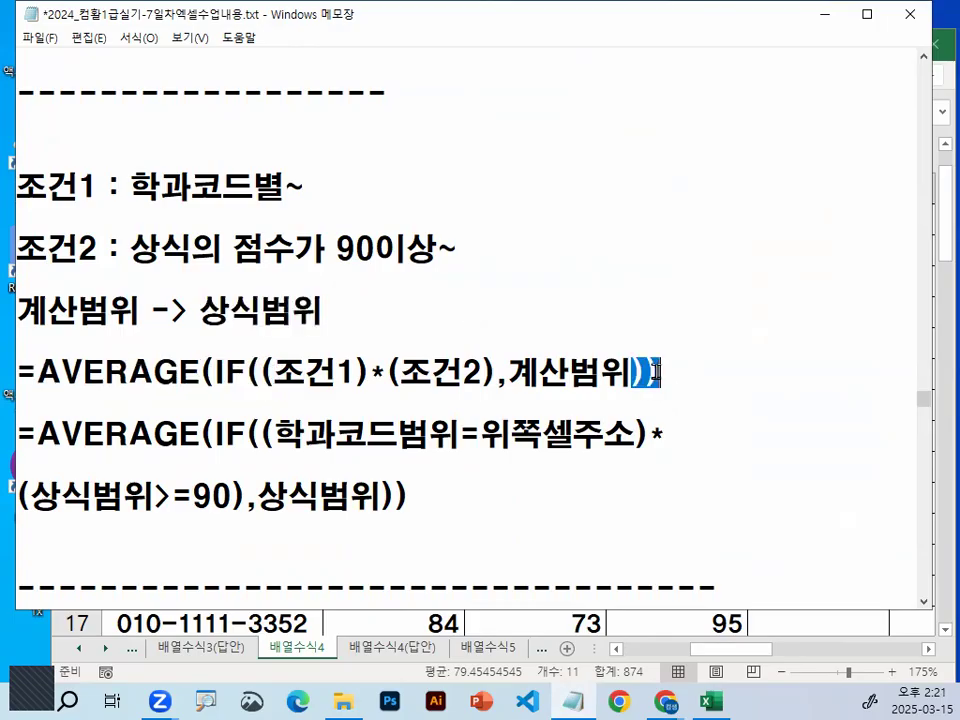
- Insert blank lines in the notes between the two AVERAGE formulas and above the <최종식> heading
{"action": "left_click", "coordinate": [19, 395]}
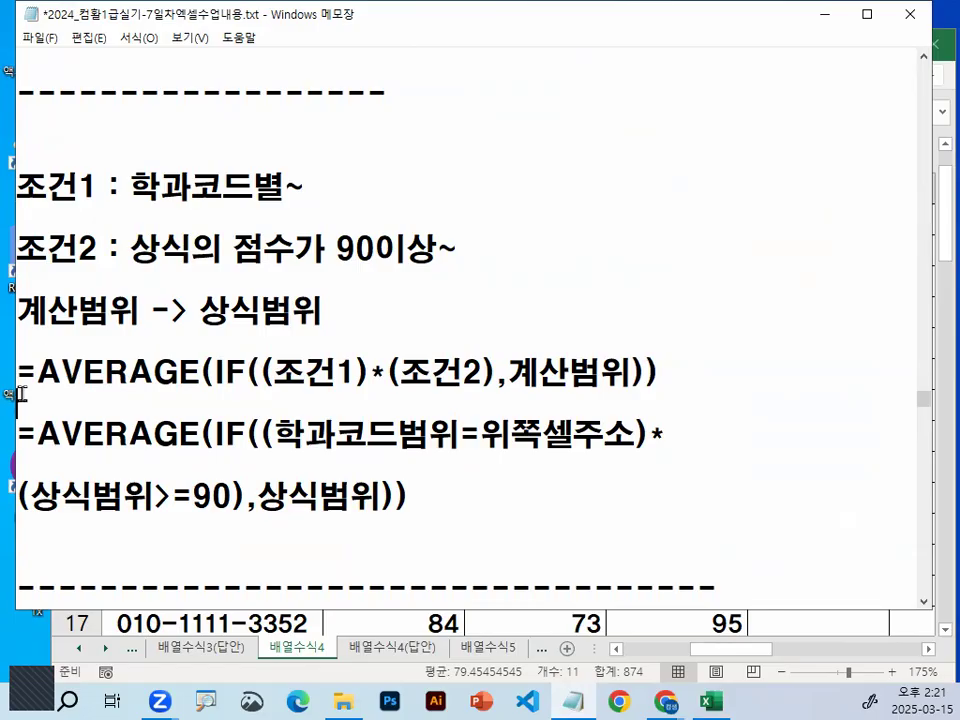
{"action": "key", "text": "Return"}
{"action": "left_click", "coordinate": [200, 188]}
{"action": "scroll", "coordinate": [257, 225], "scroll_direction": "down", "scroll_amount": 1}
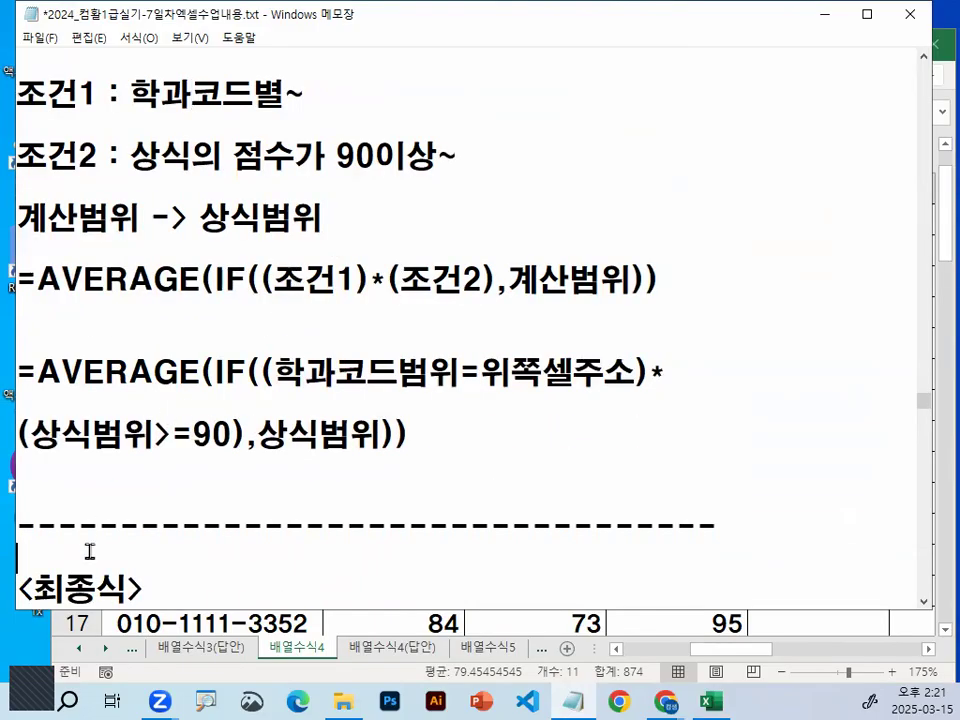
{"action": "key", "text": "Return"}
{"action": "key", "text": "Return"}
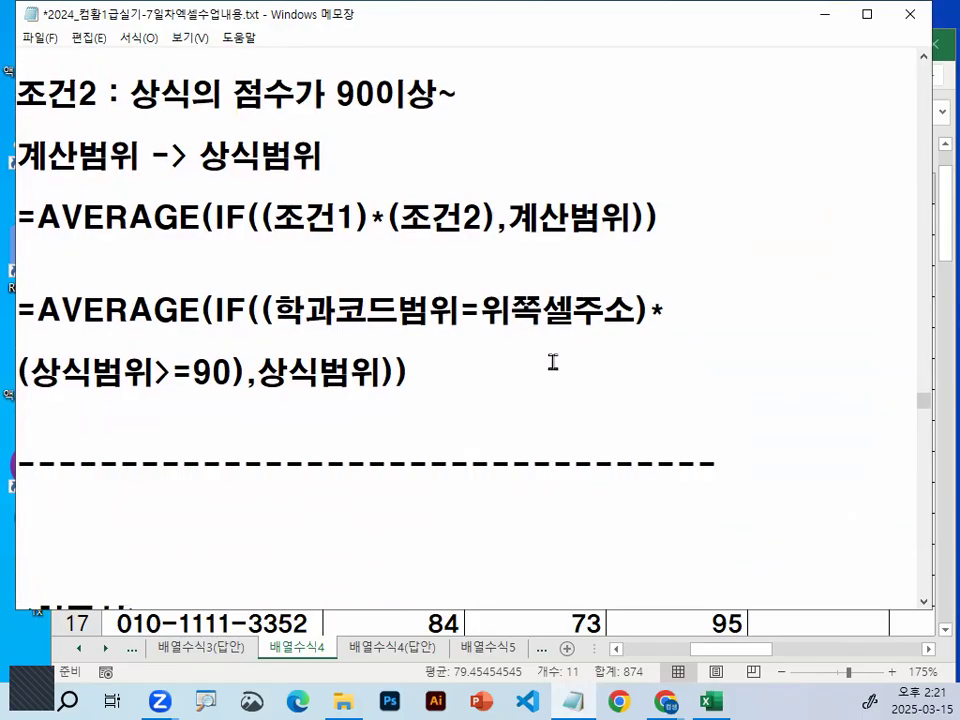
- Mark up the first condition (학과코드범위=위쪽셀주소) in the AVERAGE formula, noting its parentheses, absolute range and the * operator
{"action": "left_click_drag", "start_coordinate": [252, 326], "coordinate": [281, 326]}
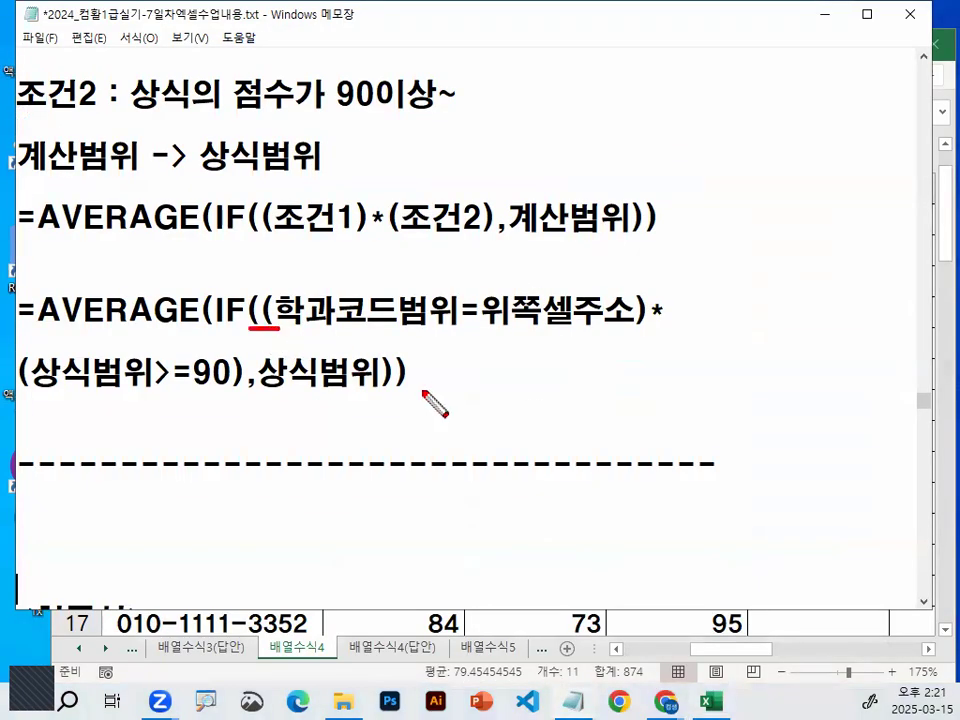
{"action": "left_click_drag", "start_coordinate": [374, 389], "coordinate": [403, 388]}
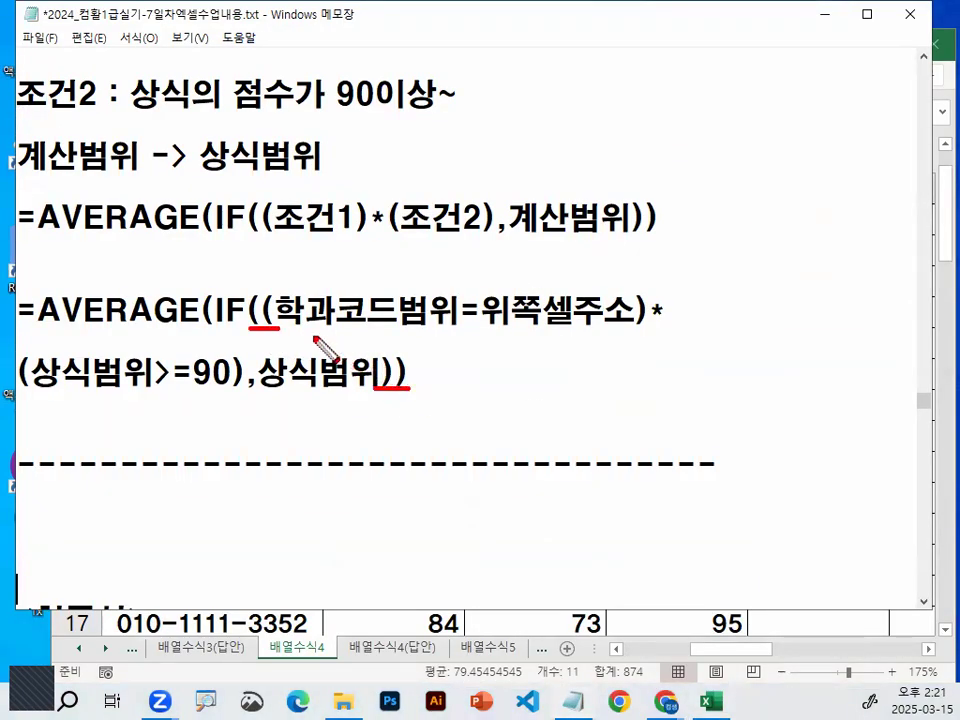
{"action": "left_click_drag", "start_coordinate": [278, 329], "coordinate": [425, 330]}
{"action": "mouse_move", "coordinate": [346, 258]}
{"action": "left_mouse_down"}
{"action": "mouse_move", "coordinate": [376, 262]}
{"action": "mouse_move", "coordinate": [358, 302]}
{"action": "left_mouse_up"}
{"action": "left_click_drag", "start_coordinate": [490, 327], "coordinate": [638, 328]}
{"action": "mouse_move", "coordinate": [544, 258]}
{"action": "left_mouse_down"}
{"action": "mouse_move", "coordinate": [551, 293]}
{"action": "mouse_move", "coordinate": [603, 184]}
{"action": "left_mouse_up"}
{"action": "left_click_drag", "start_coordinate": [545, 268], "coordinate": [572, 326]}
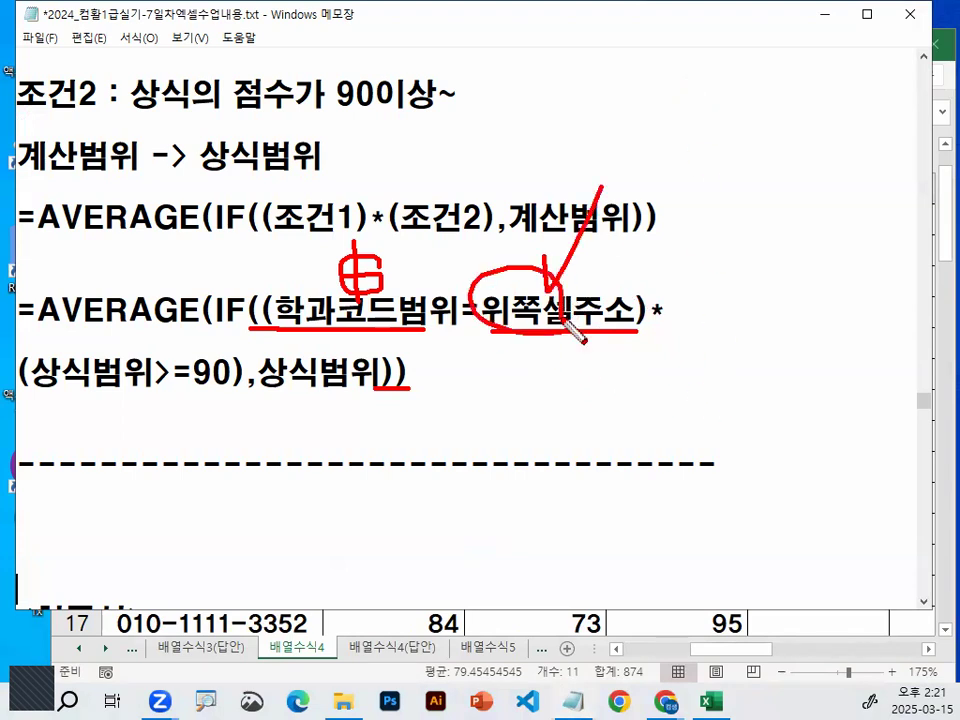
{"action": "mouse_move", "coordinate": [621, 277]}
{"action": "left_mouse_down"}
{"action": "mouse_move", "coordinate": [636, 340]}
{"action": "mouse_move", "coordinate": [645, 302]}
{"action": "mouse_move", "coordinate": [671, 321]}
{"action": "left_mouse_up"}
- Mark up the (상식범위>=90) condition and the 상식범위 calculation range in the AVERAGE formula, then clear the annotations
{"action": "left_click_drag", "start_coordinate": [35, 400], "coordinate": [251, 402]}
{"action": "left_click_drag", "start_coordinate": [80, 340], "coordinate": [120, 308]}
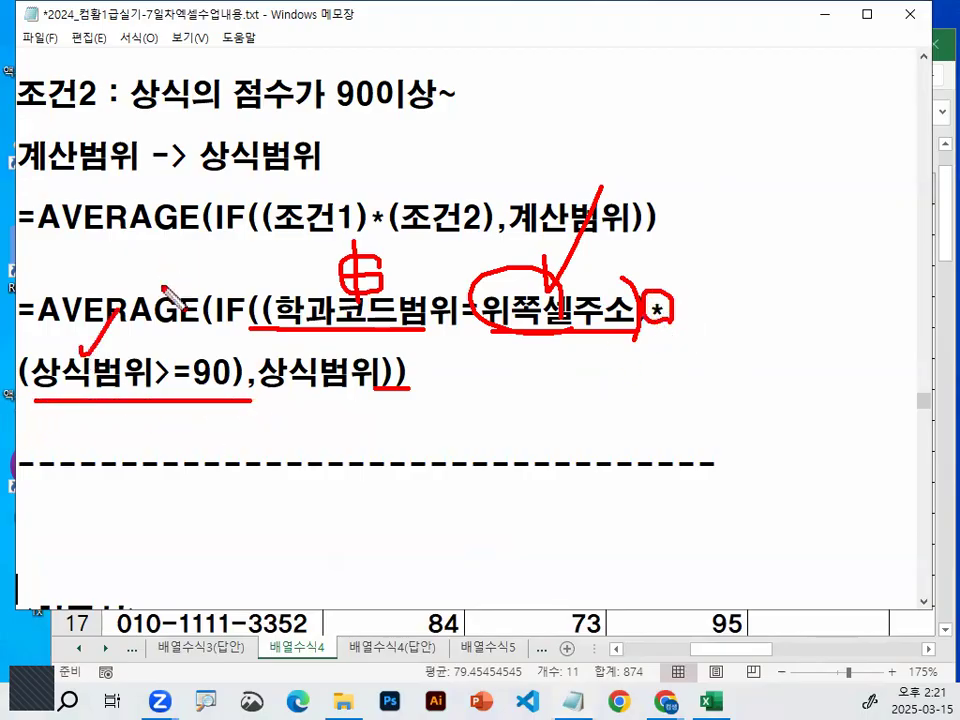
{"action": "mouse_move", "coordinate": [112, 412]}
{"action": "left_mouse_down"}
{"action": "mouse_move", "coordinate": [84, 447]}
{"action": "mouse_move", "coordinate": [92, 465]}
{"action": "left_mouse_up"}
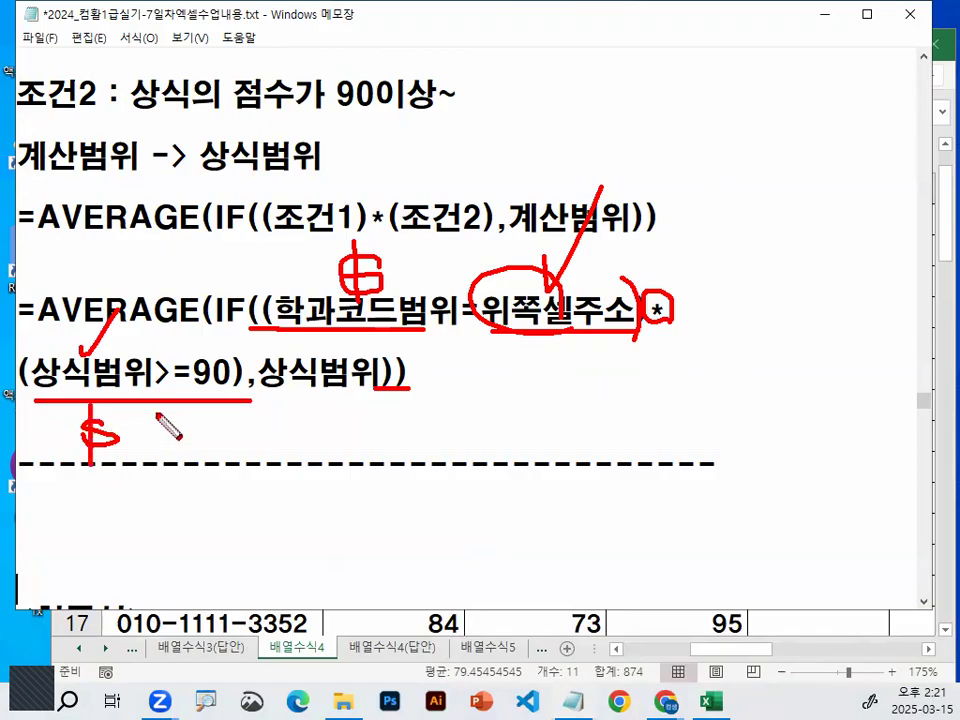
{"action": "mouse_move", "coordinate": [196, 400]}
{"action": "left_mouse_down"}
{"action": "mouse_move", "coordinate": [160, 380]}
{"action": "mouse_move", "coordinate": [232, 376]}
{"action": "mouse_move", "coordinate": [222, 404]}
{"action": "mouse_move", "coordinate": [380, 395]}
{"action": "left_mouse_up"}
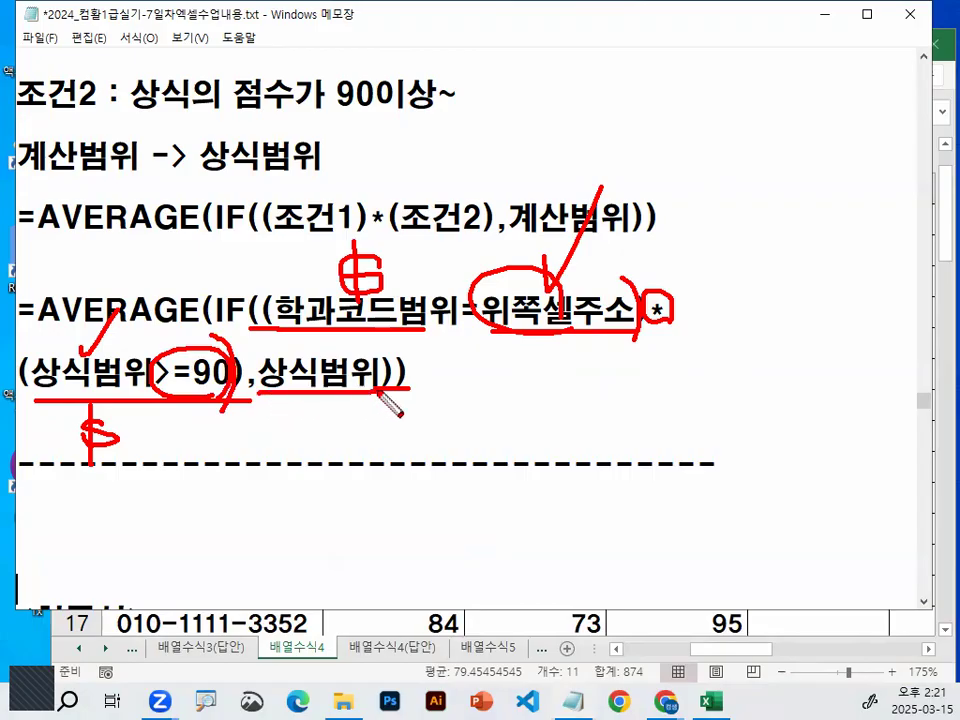
{"action": "key", "text": "Escape"}
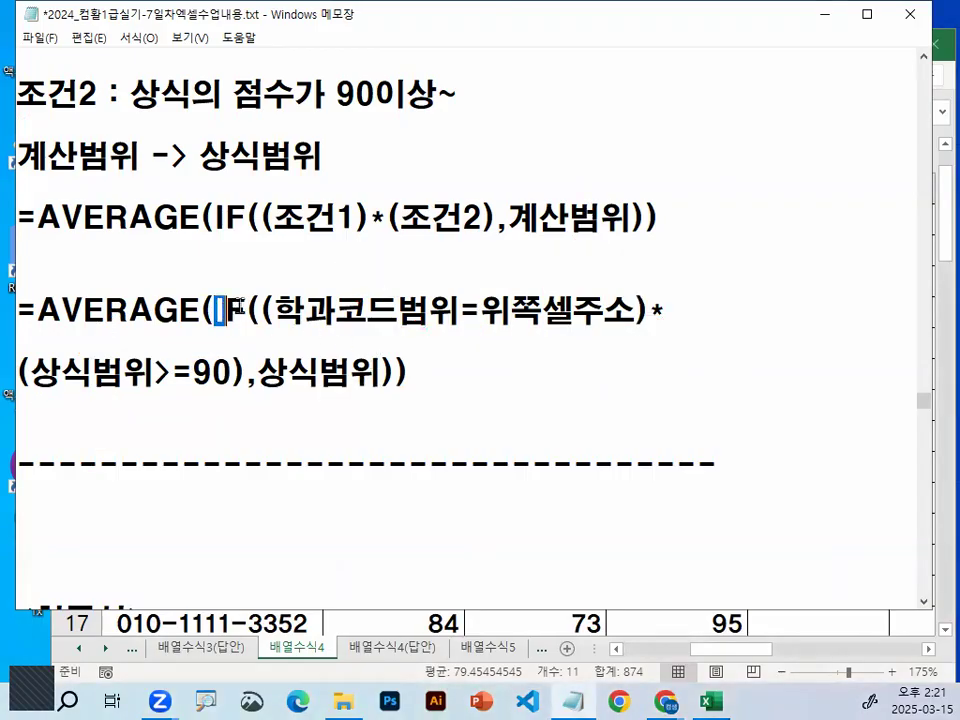
- Mark up the opening and closing parentheses of the AVERAGE(IF(...)) formula in the notes, then clear the annotations
{"action": "double_click", "coordinate": [268, 309]}
{"action": "double_click", "coordinate": [405, 371]}
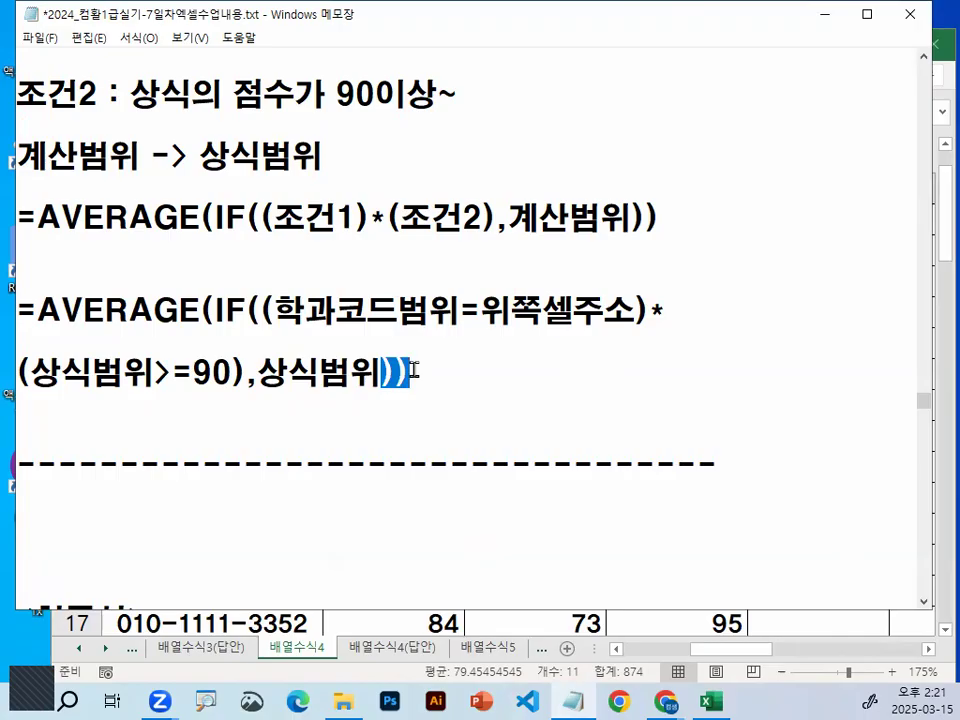
{"action": "key", "text": "ctrl+2"}
{"action": "left_click_drag", "start_coordinate": [414, 396], "coordinate": [450, 377]}
{"action": "mouse_move", "coordinate": [396, 318]}
{"action": "left_mouse_down"}
{"action": "mouse_move", "coordinate": [403, 367]}
{"action": "mouse_move", "coordinate": [439, 386]}
{"action": "left_mouse_up"}
{"action": "key", "text": "Escape"}
- Insert blank lines in the notes between the descriptive <최종식> formula and the IFERROR formula with cell references
{"action": "scroll", "coordinate": [380, 373], "scroll_direction": "down", "scroll_amount": 1}
{"action": "scroll", "coordinate": [359, 345], "scroll_direction": "down", "scroll_amount": 1}
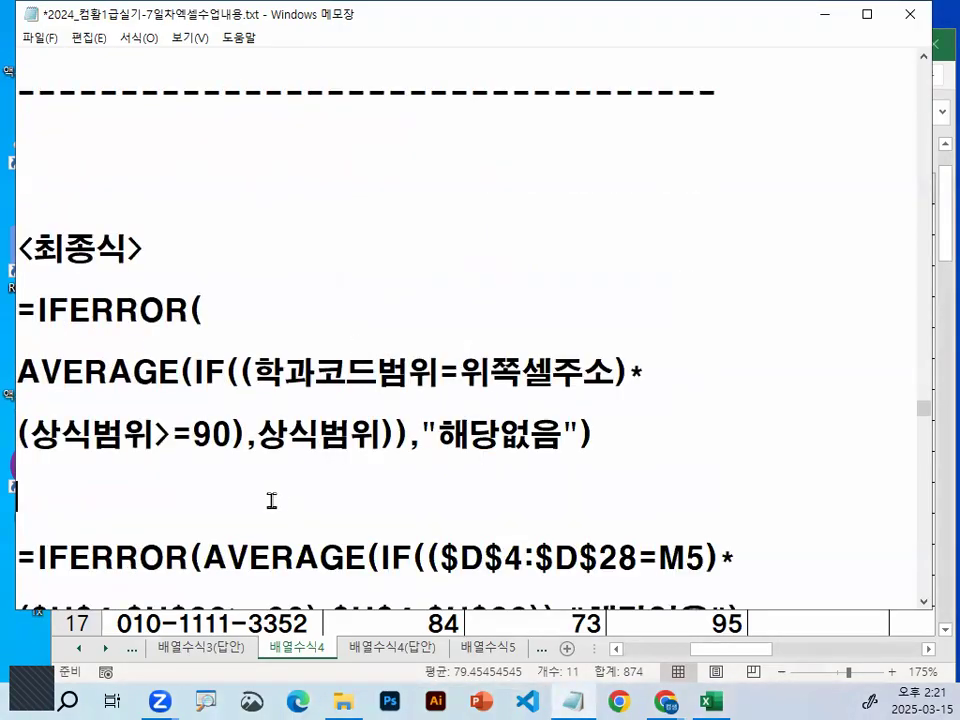
{"action": "key", "text": "Return"}
{"action": "key", "text": "Return"}
{"action": "key", "text": "Return"}
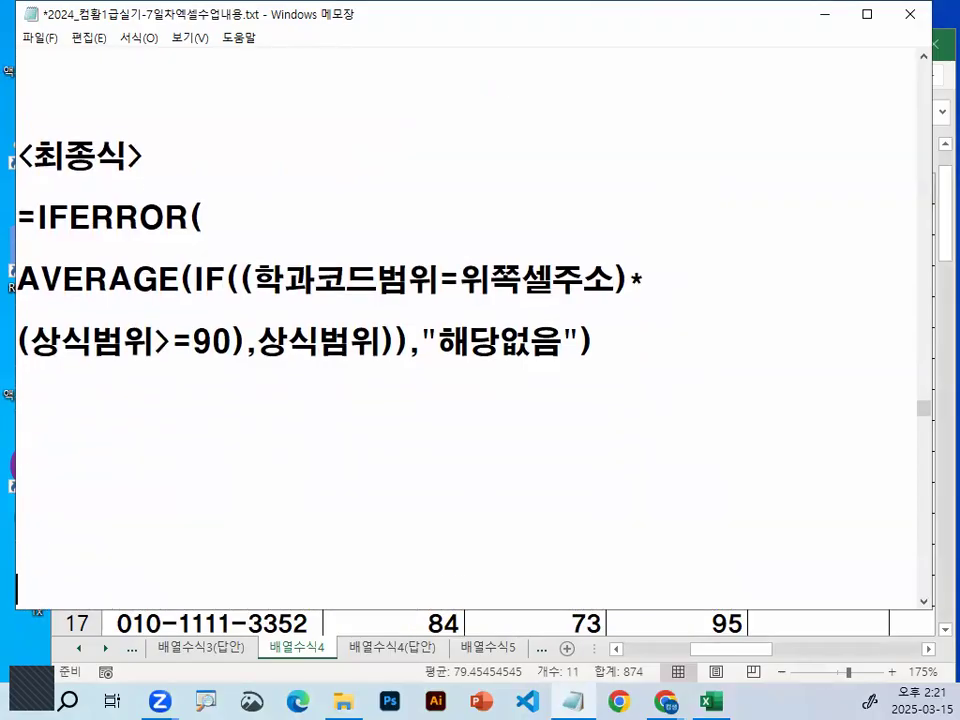
- Mark up IFERROR, its AVERAGE(IF(...)) argument, the closing parenthesis with comma and "해당없음" in the <최종식> formula, then clear the annotations
{"action": "left_click_drag", "start_coordinate": [28, 236], "coordinate": [205, 234]}
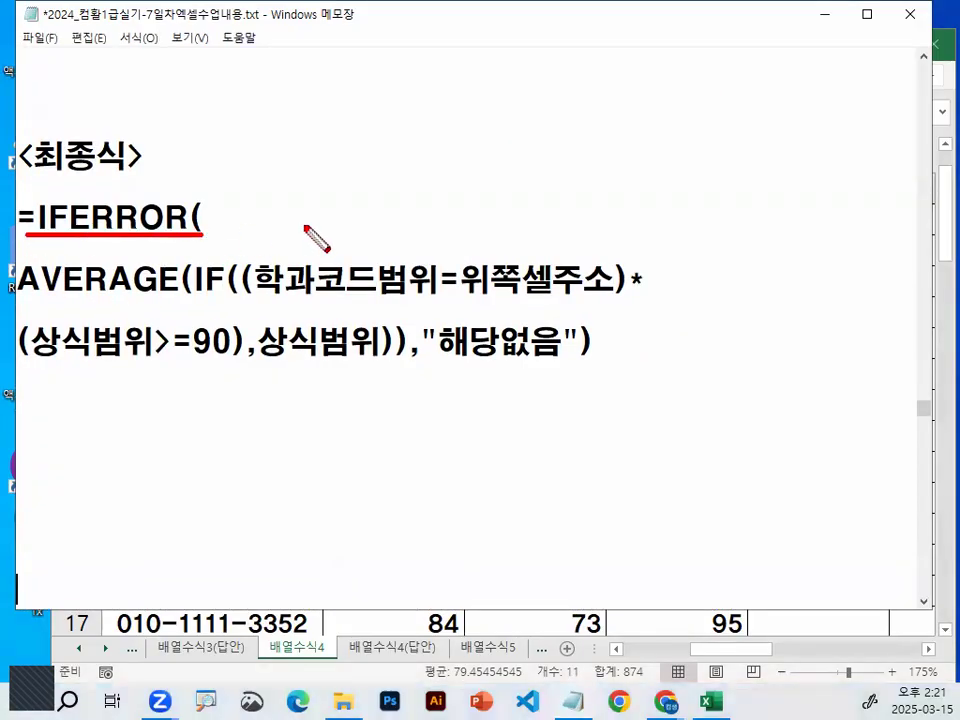
{"action": "left_click_drag", "start_coordinate": [300, 232], "coordinate": [215, 237]}
{"action": "key", "text": "Escape"}
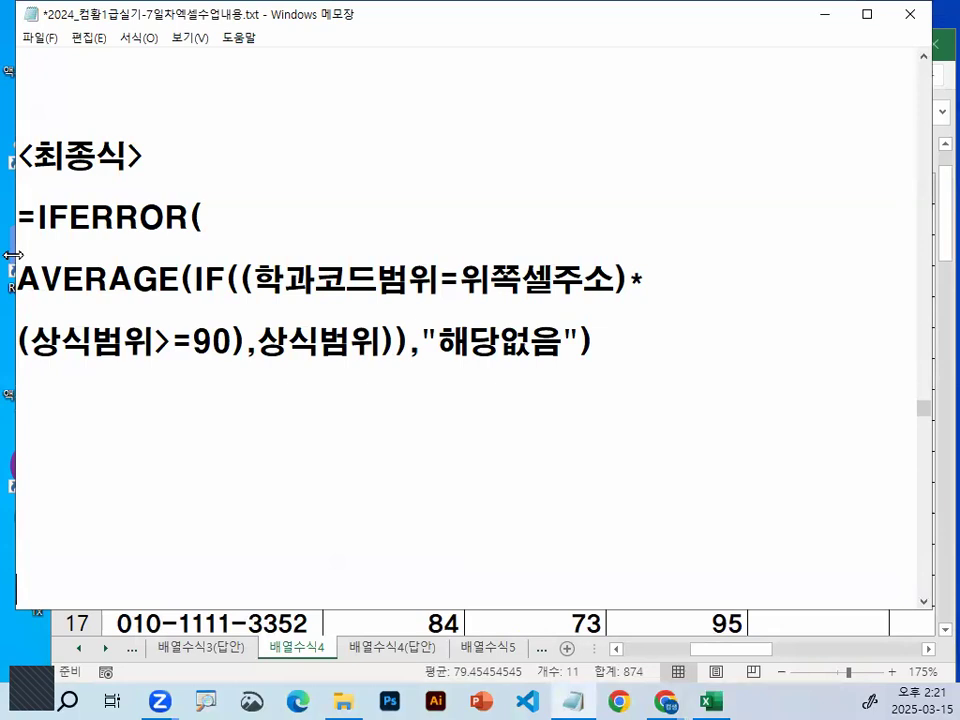
{"action": "left_click_drag", "start_coordinate": [16, 272], "coordinate": [410, 343]}
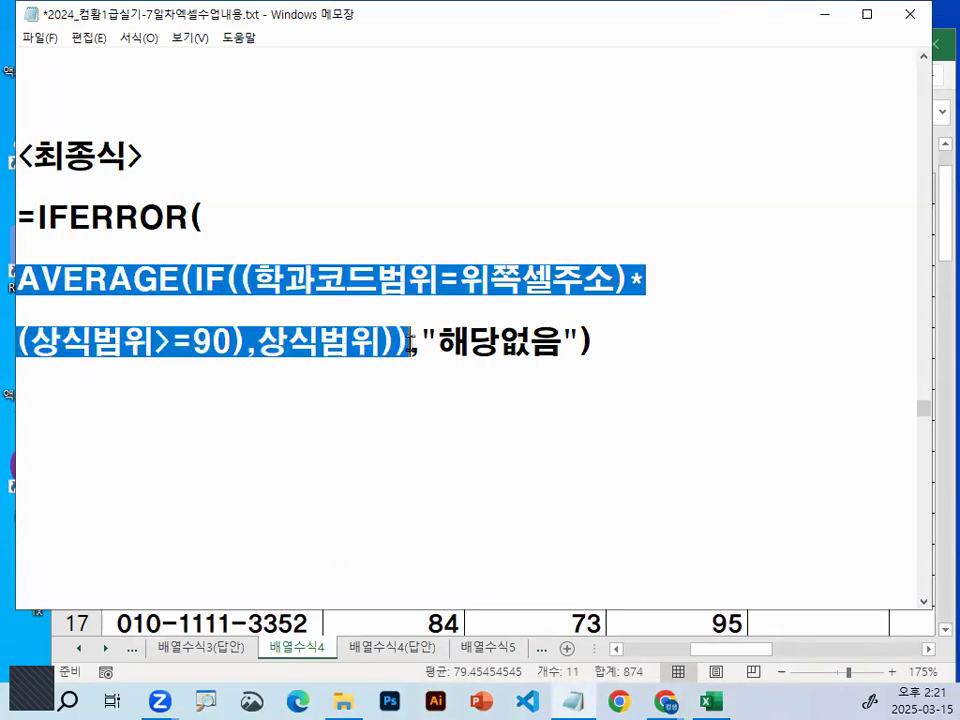
{"action": "mouse_move", "coordinate": [315, 268]}
{"action": "left_mouse_down"}
{"action": "mouse_move", "coordinate": [255, 372]}
{"action": "mouse_move", "coordinate": [325, 362]}
{"action": "mouse_move", "coordinate": [325, 330]}
{"action": "left_mouse_up"}
{"action": "left_click_drag", "start_coordinate": [436, 361], "coordinate": [561, 360]}
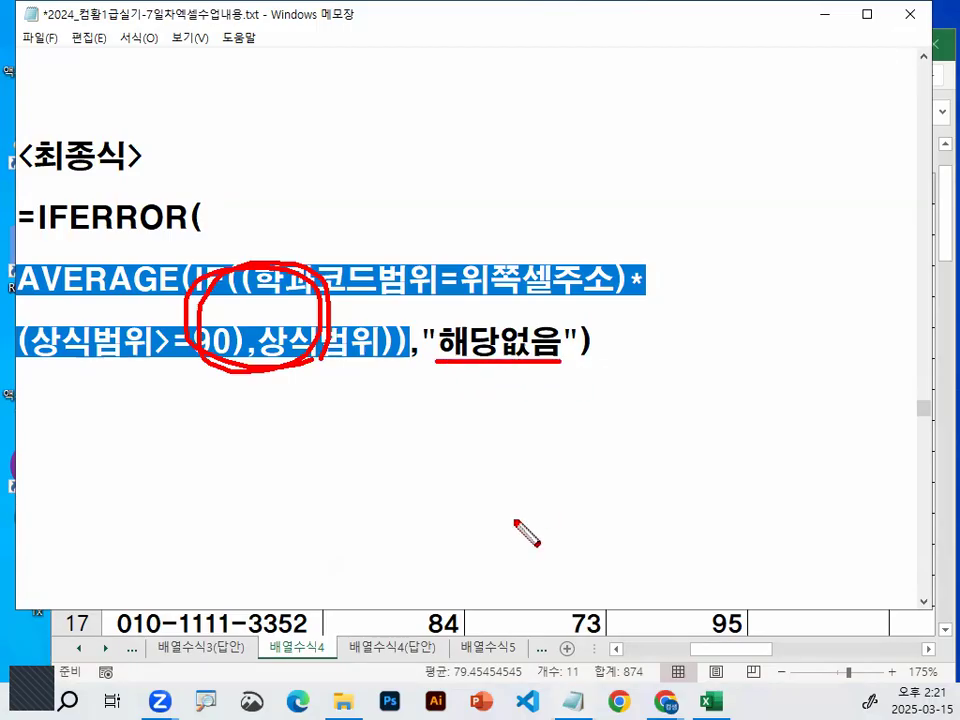
{"action": "mouse_move", "coordinate": [392, 349]}
{"action": "left_mouse_down"}
{"action": "mouse_move", "coordinate": [420, 339]}
{"action": "mouse_move", "coordinate": [391, 354]}
{"action": "left_mouse_up"}
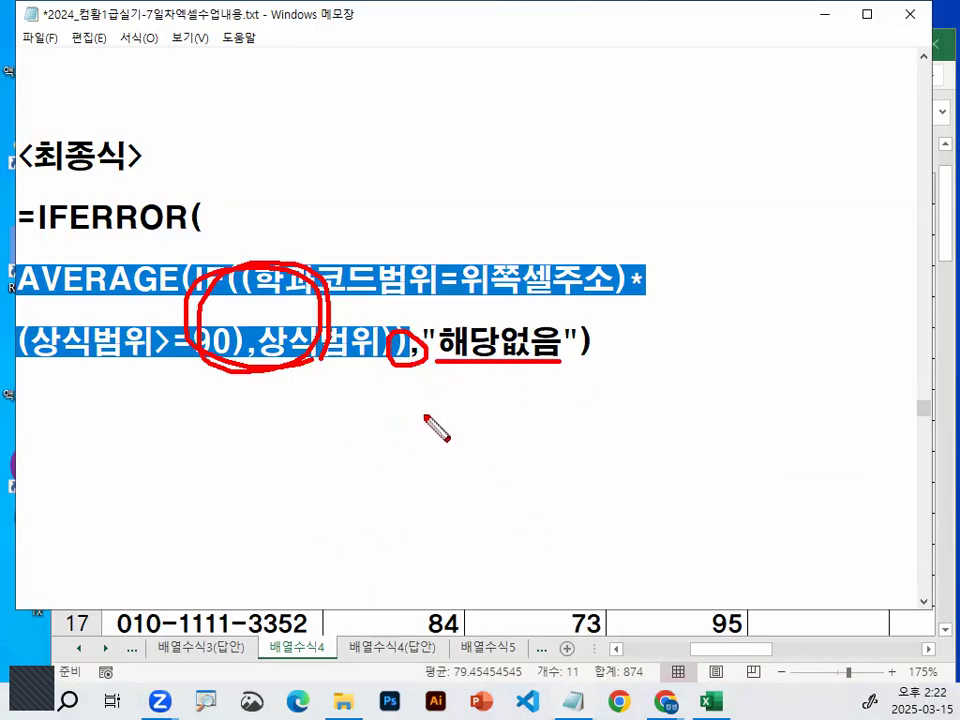
{"action": "key", "text": "Escape"}
{"action": "left_click_drag", "start_coordinate": [17, 217], "coordinate": [703, 350]}
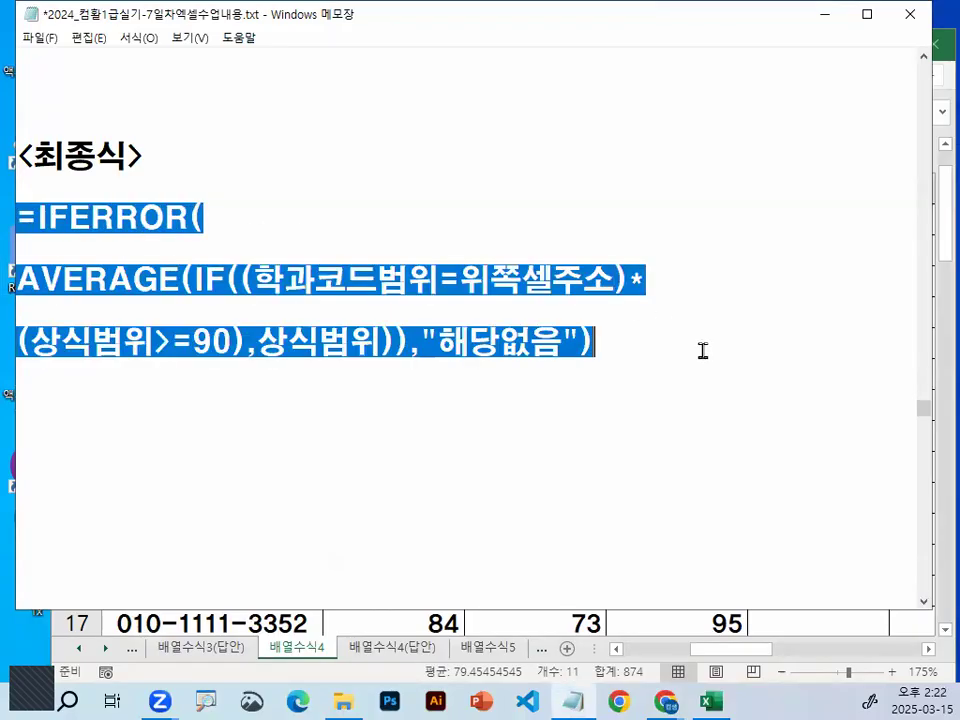
{"action": "left_click", "coordinate": [703, 350]}
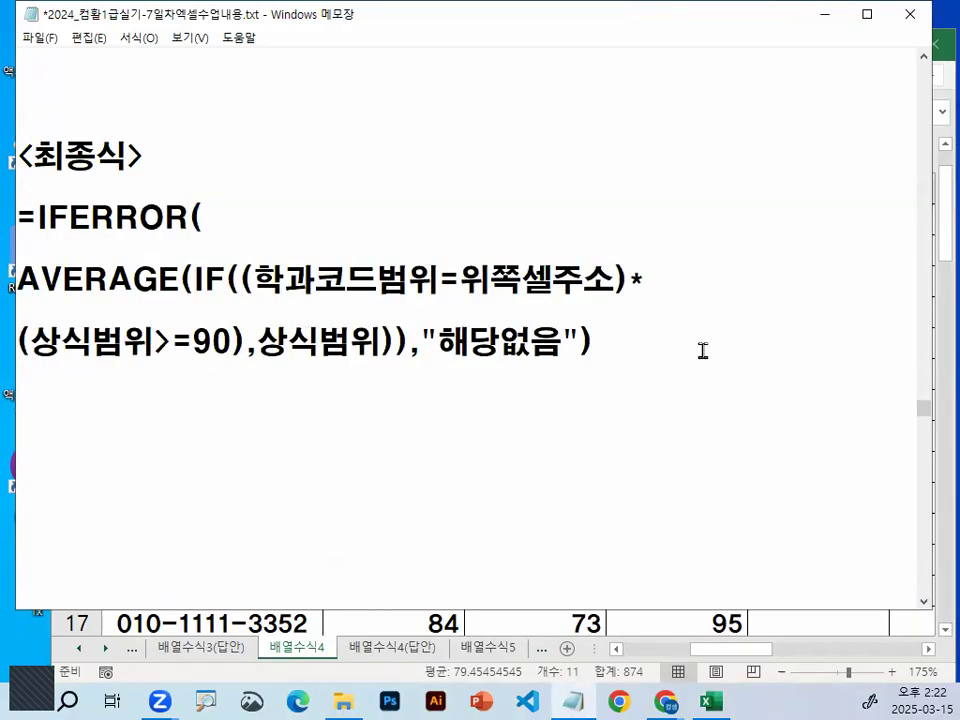
{"action": "key", "text": "Home"}
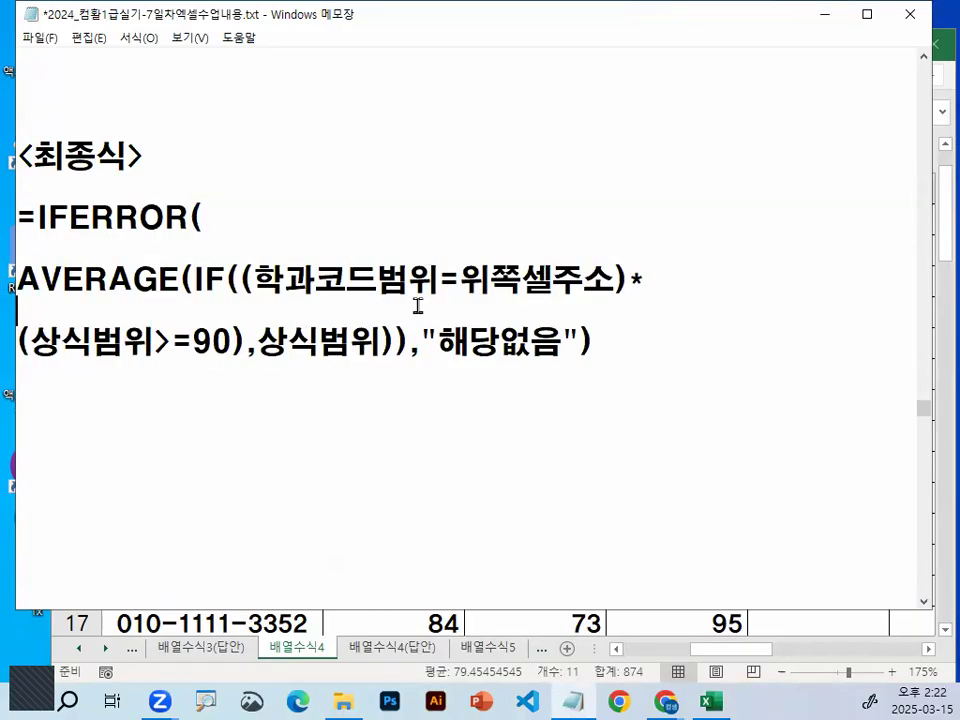
- Switch to the Excel workbook and start the 상식평균 formula in cell M7 with =IFERROR(
{"action": "left_click", "coordinate": [829, 15]}
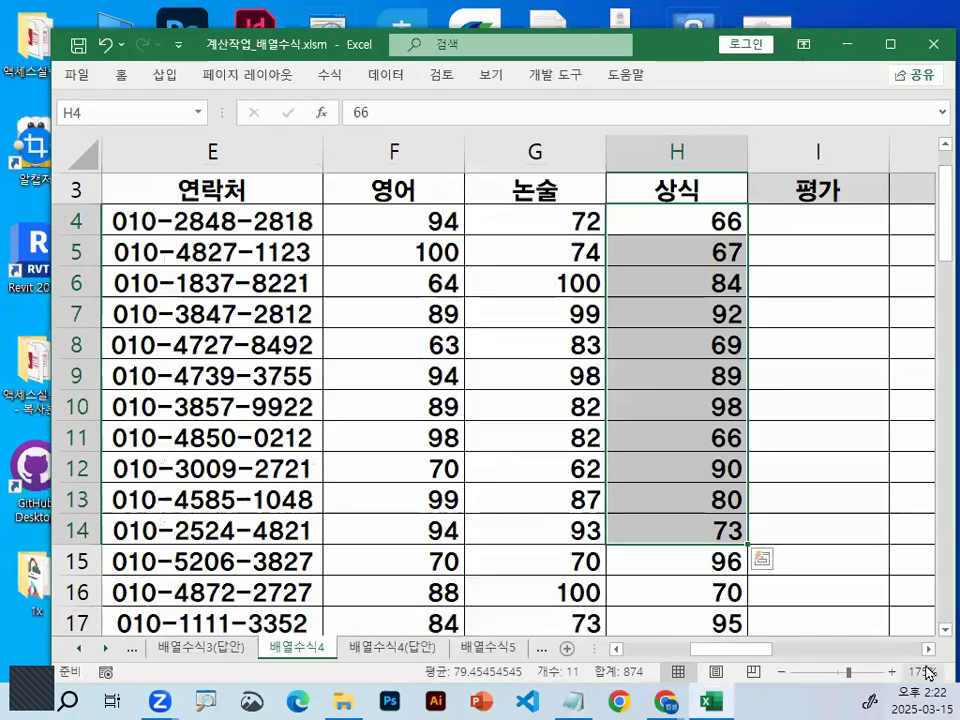
{"action": "scroll", "coordinate": [930, 650], "scroll_direction": "right", "scroll_amount": 5}
{"action": "left_click", "coordinate": [510, 311]}
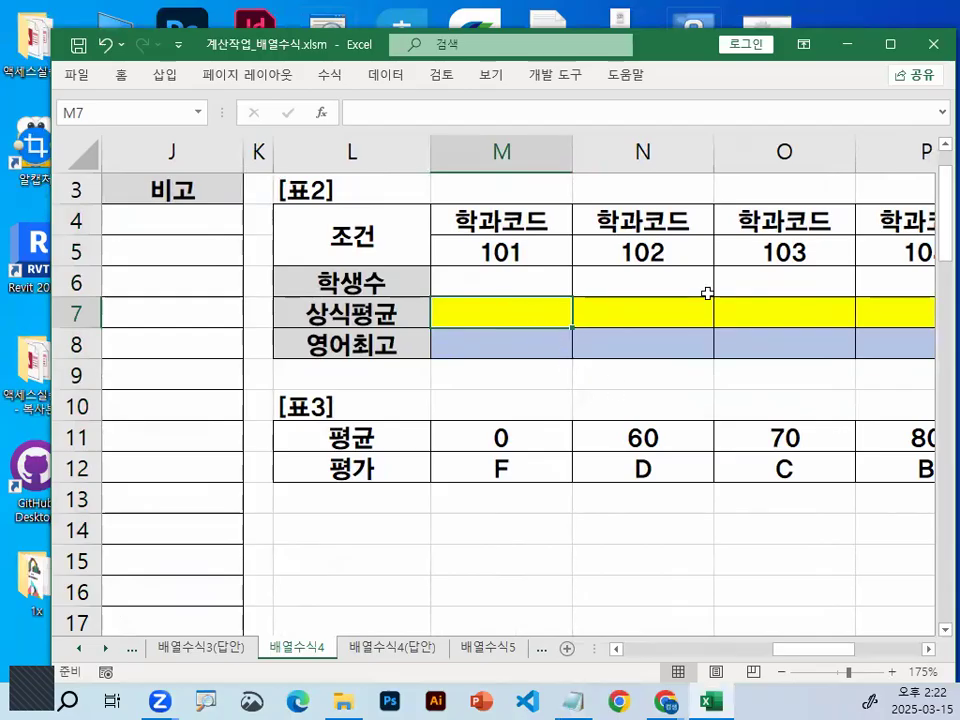
{"action": "type", "text": "="}
{"action": "type", "text": "ㅎ"}
{"action": "key", "text": "BackSpace"}
{"action": "type", "text": "IF"}
{"action": "key", "text": "Down"}
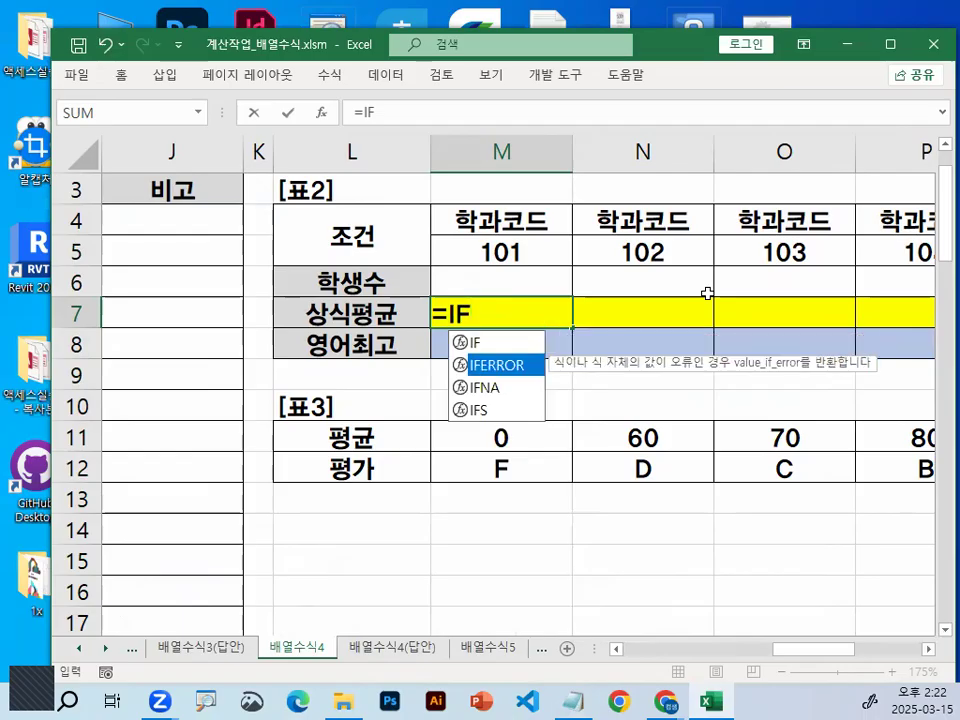
{"action": "key", "text": "Tab"}
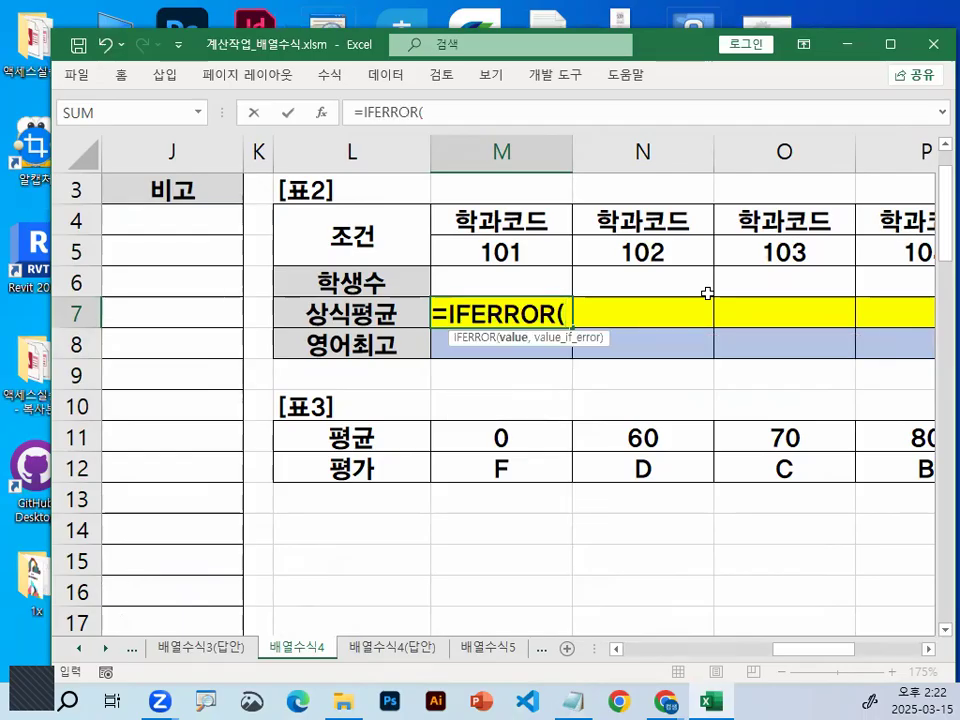
- Nest AVERAGE and IF inside IFERROR in M7, adding AVERAGE(IF(( with an extra opening parenthesis for the first condition
{"action": "type", "text": "AV"}
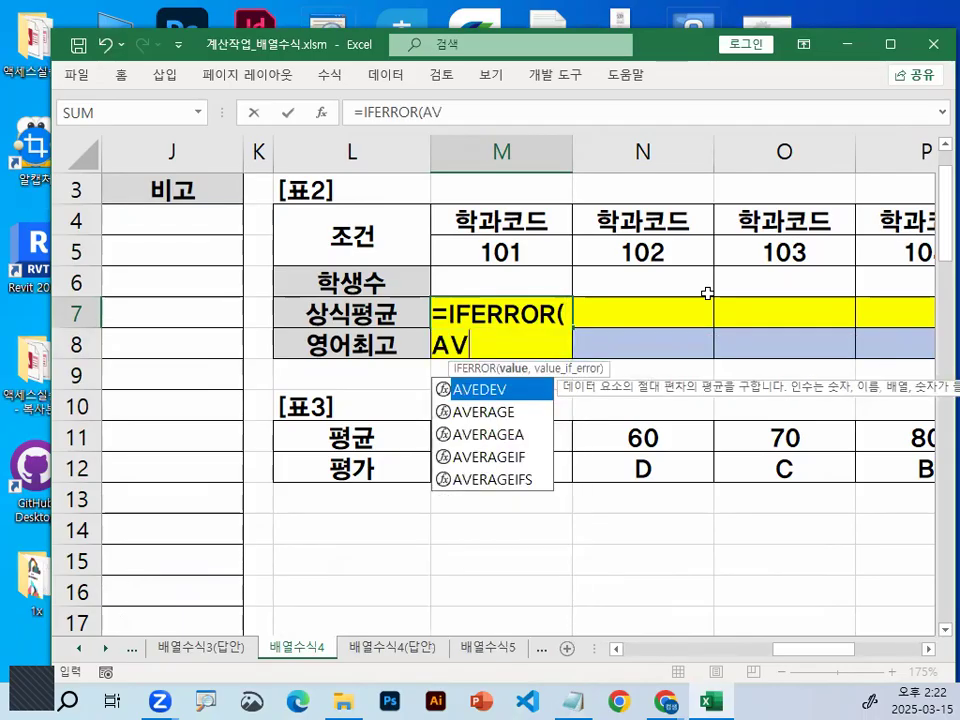
{"action": "key", "text": "Down"}
{"action": "key", "text": "Tab"}
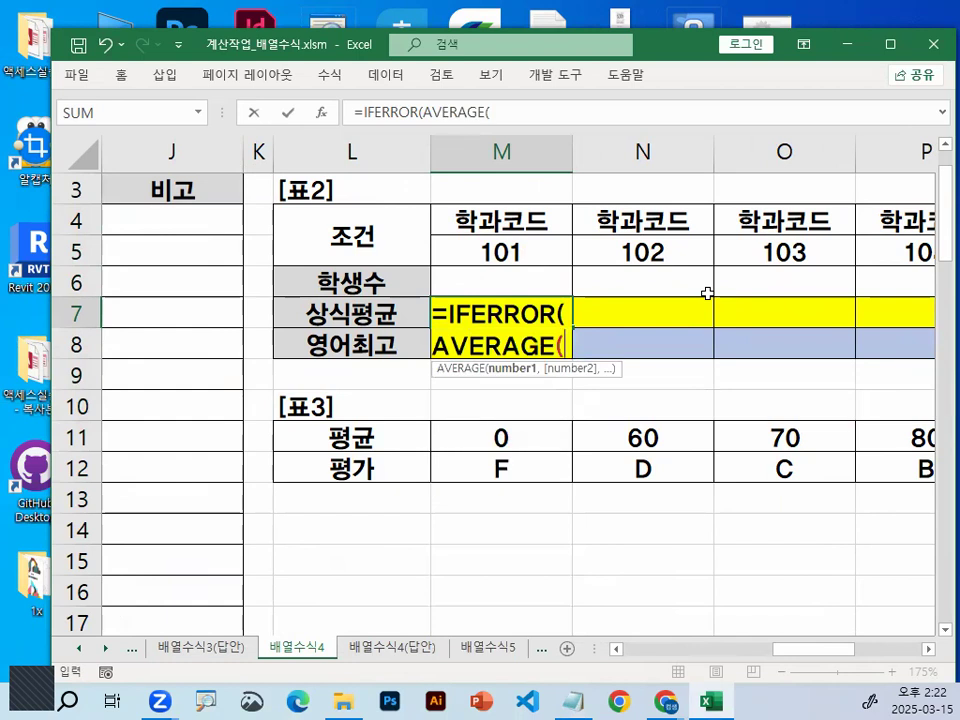
{"action": "type", "text": "IF"}
{"action": "key", "text": "Tab"}
{"action": "type", "text": "("}
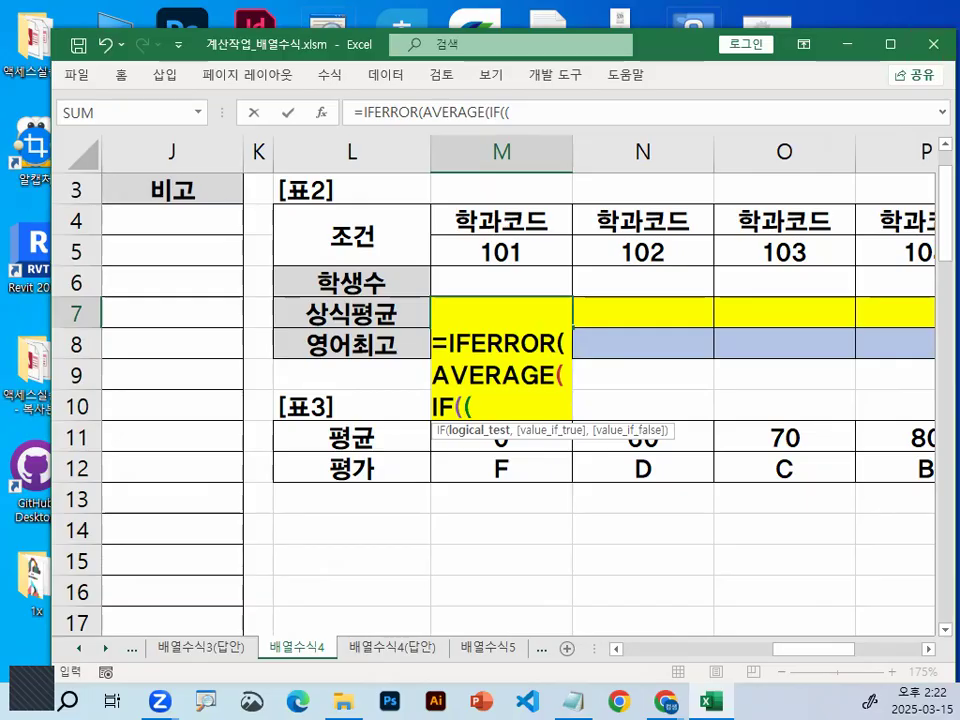
- Complete the first condition in the M7 formula by comparing the absolute 학과코드 range with M5, as $D$4:$D$28=M5)
{"action": "key", "text": "ctrl+1"}
{"action": "left_click", "coordinate": [524, 251]}
{"action": "left_click_drag", "start_coordinate": [587, 259], "coordinate": [538, 253]}
{"action": "key", "text": "Escape"}
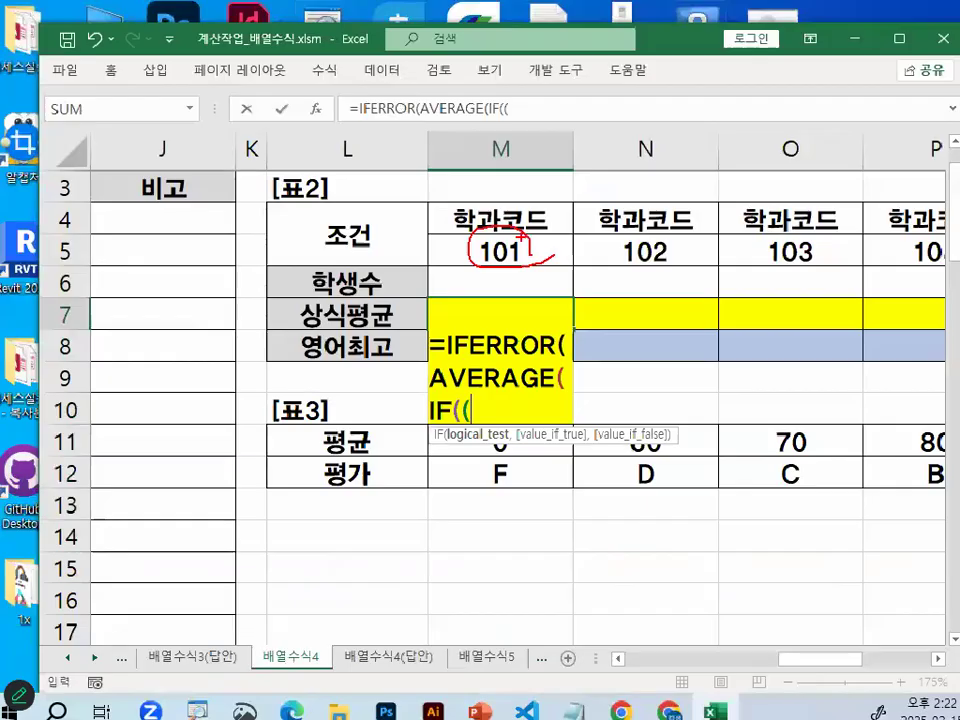
{"action": "scroll", "coordinate": [473, 224], "scroll_direction": "left", "scroll_amount": 5}
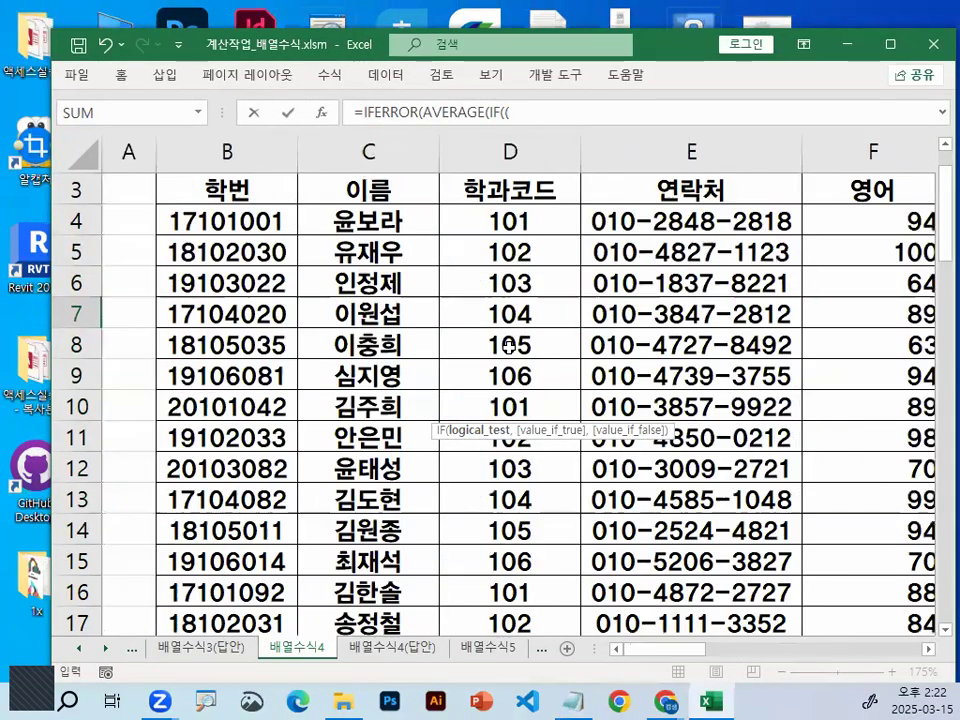
{"action": "left_click_drag", "start_coordinate": [473, 224], "coordinate": [529, 561]}
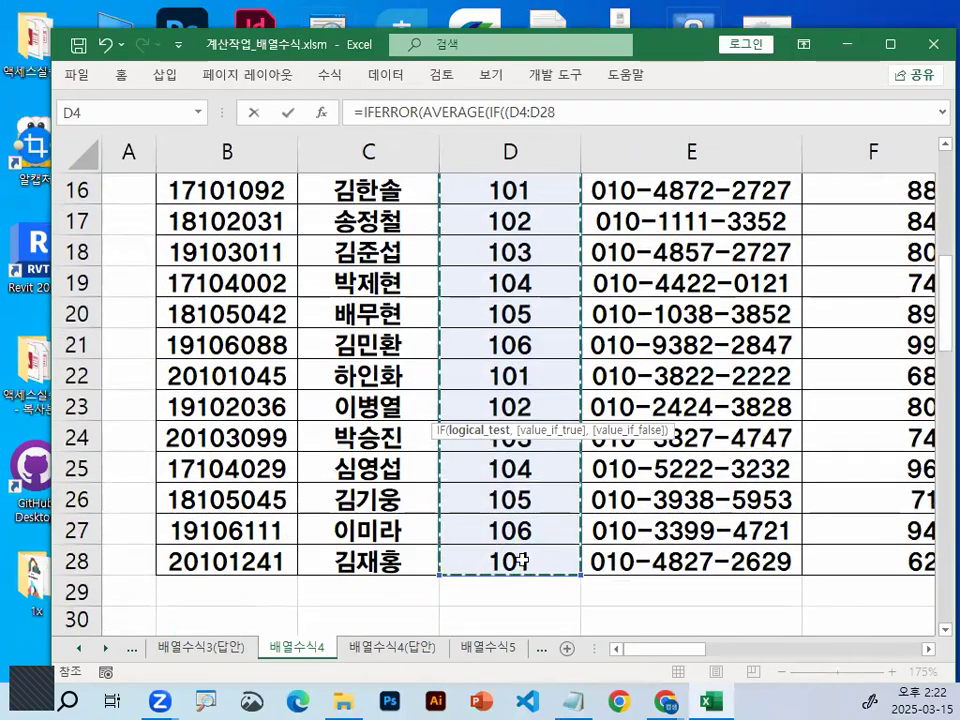
{"action": "key", "text": "F4"}
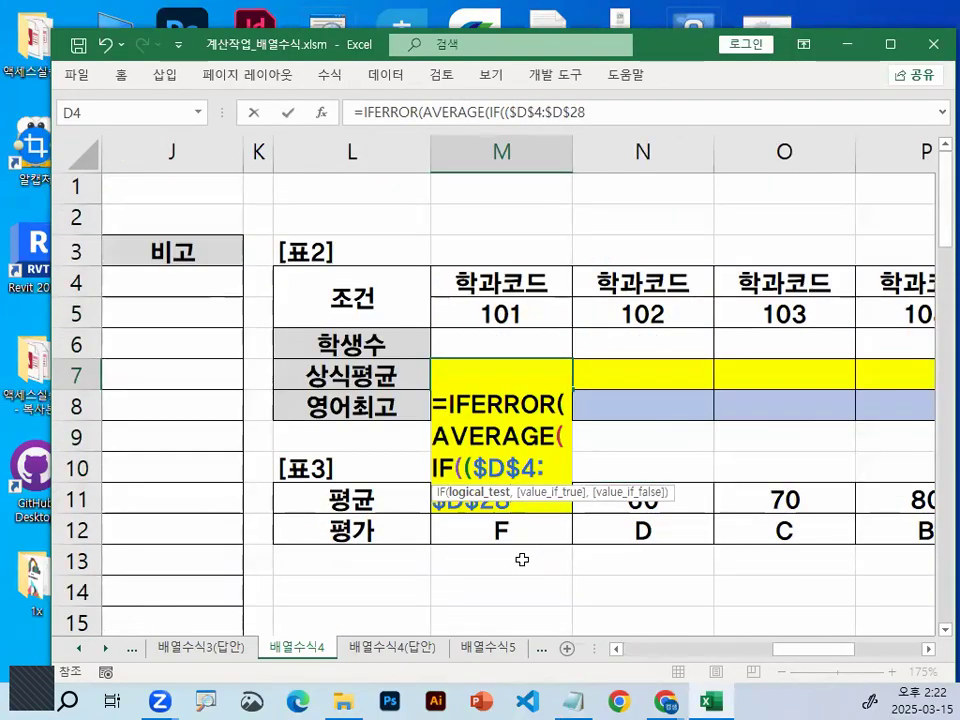
{"action": "type", "text": "="}
{"action": "left_click", "coordinate": [512, 311]}
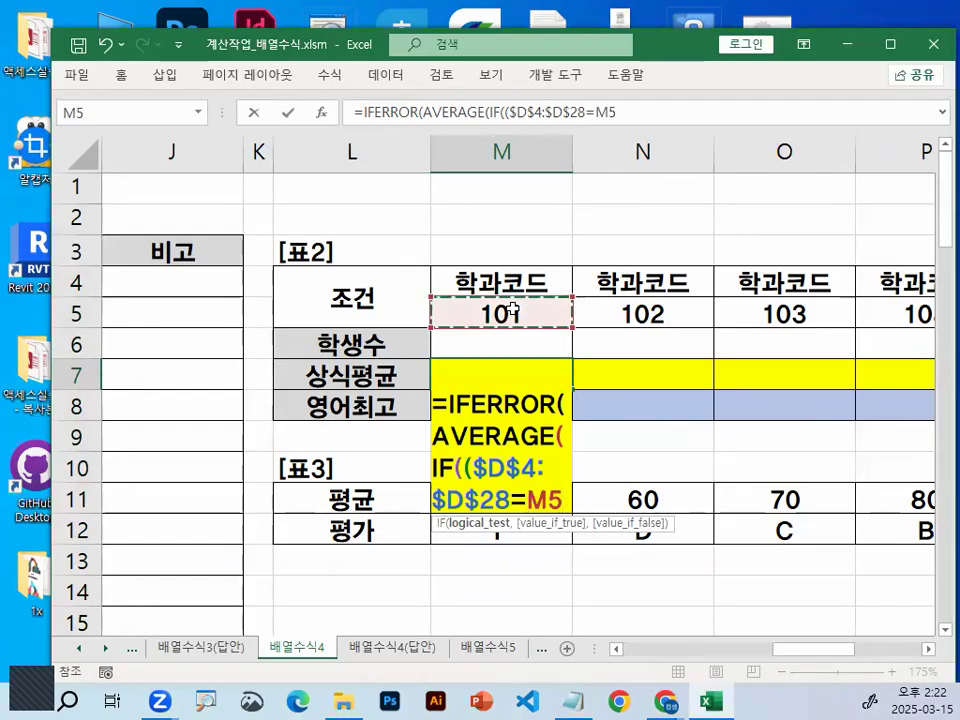
{"action": "left_click_drag", "start_coordinate": [524, 305], "coordinate": [531, 316]}
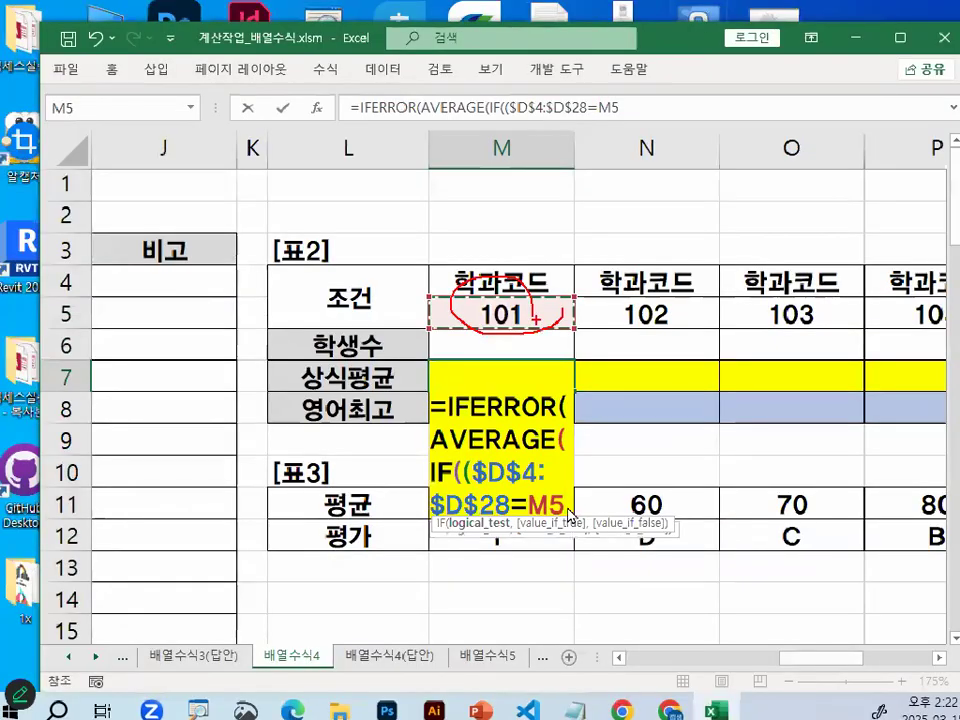
{"action": "type", "text": ")"}
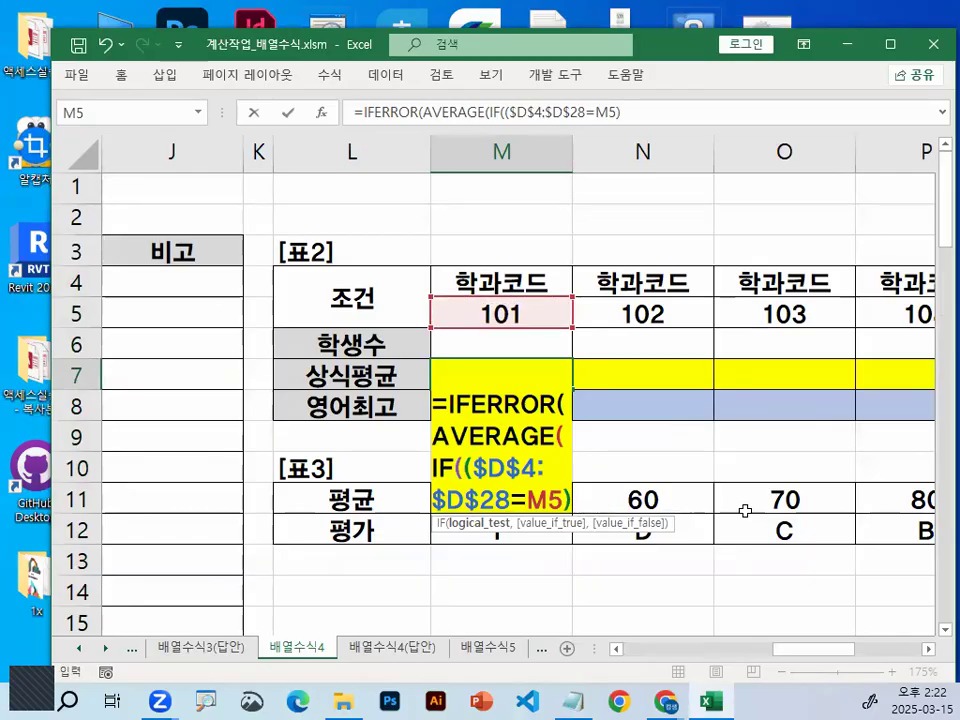
- Multiply by the second condition in the M7 formula, using the absolute 상식 range: *($H$4:$H$28>=90)
{"action": "type", "text": "*"}
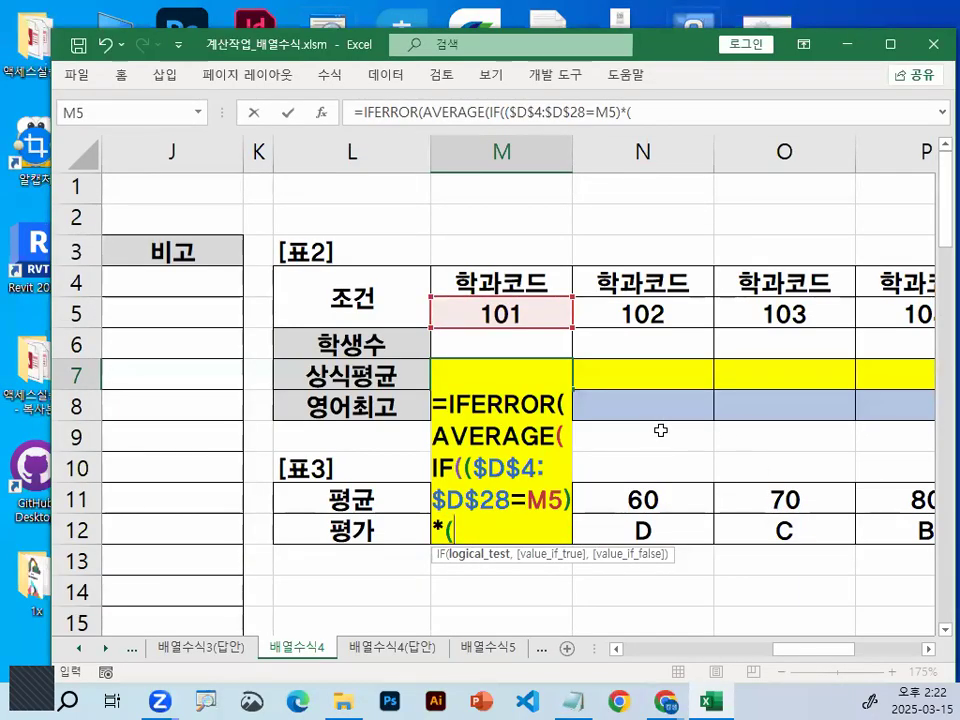
{"action": "left_click_drag", "start_coordinate": [825, 651], "coordinate": [722, 651]}
{"action": "left_click_drag", "start_coordinate": [797, 279], "coordinate": [836, 606]}
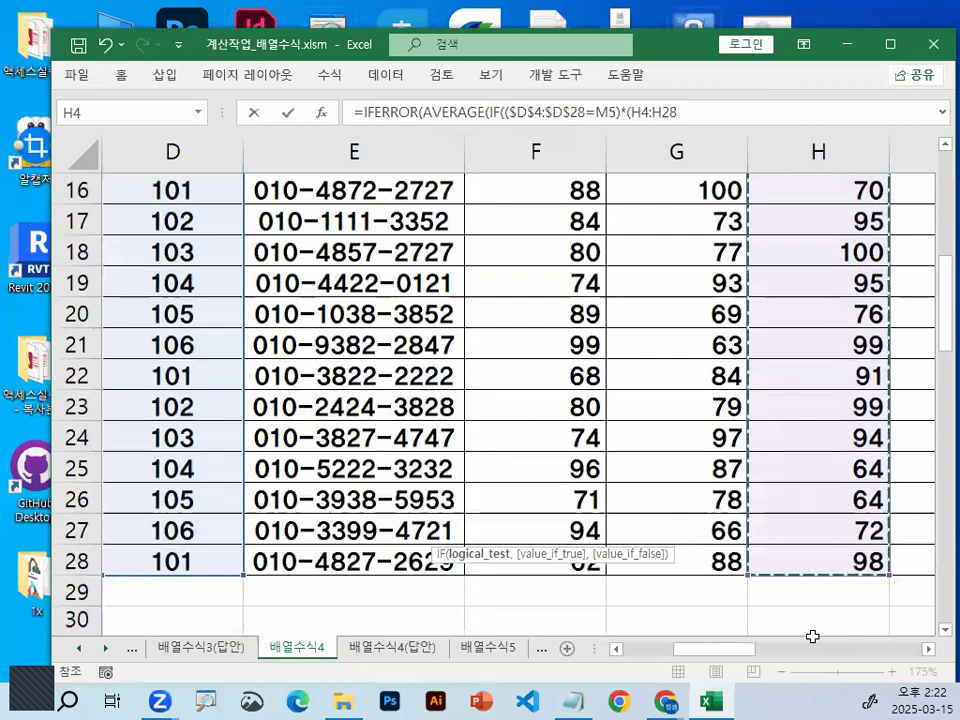
{"action": "left_click_drag", "start_coordinate": [741, 651], "coordinate": [928, 697]}
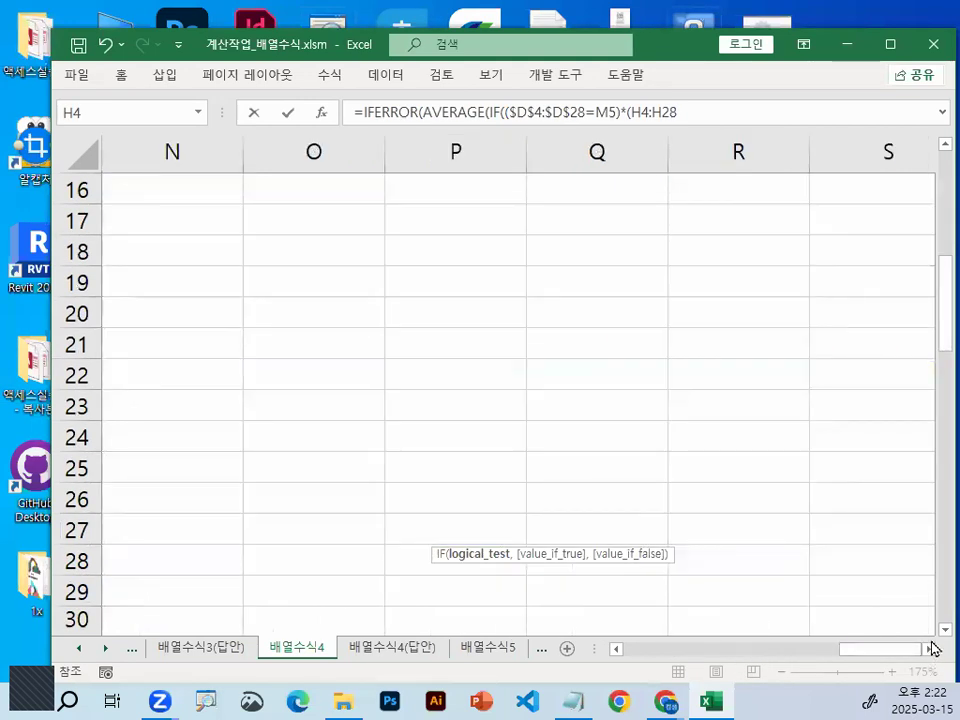
{"action": "key", "text": "F4"}
{"action": "scroll", "coordinate": [591, 469], "scroll_direction": "down", "scroll_amount": 1}
{"action": "scroll", "coordinate": [591, 469], "scroll_direction": "down", "scroll_amount": 1}
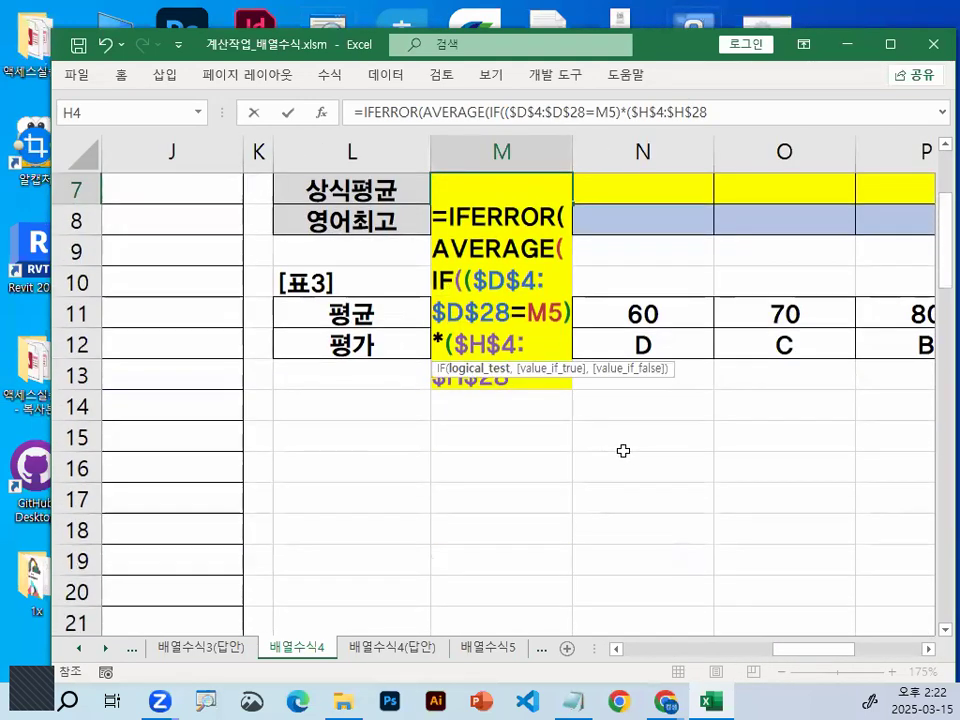
{"action": "type", "text": ">"}
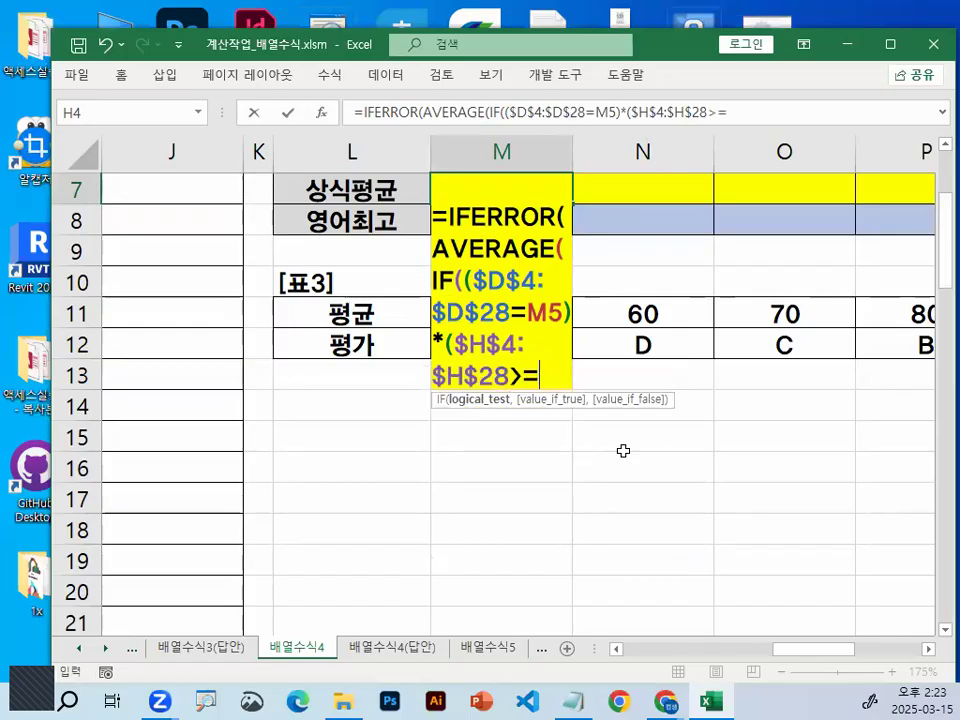
{"action": "type", "text": "=90)"}
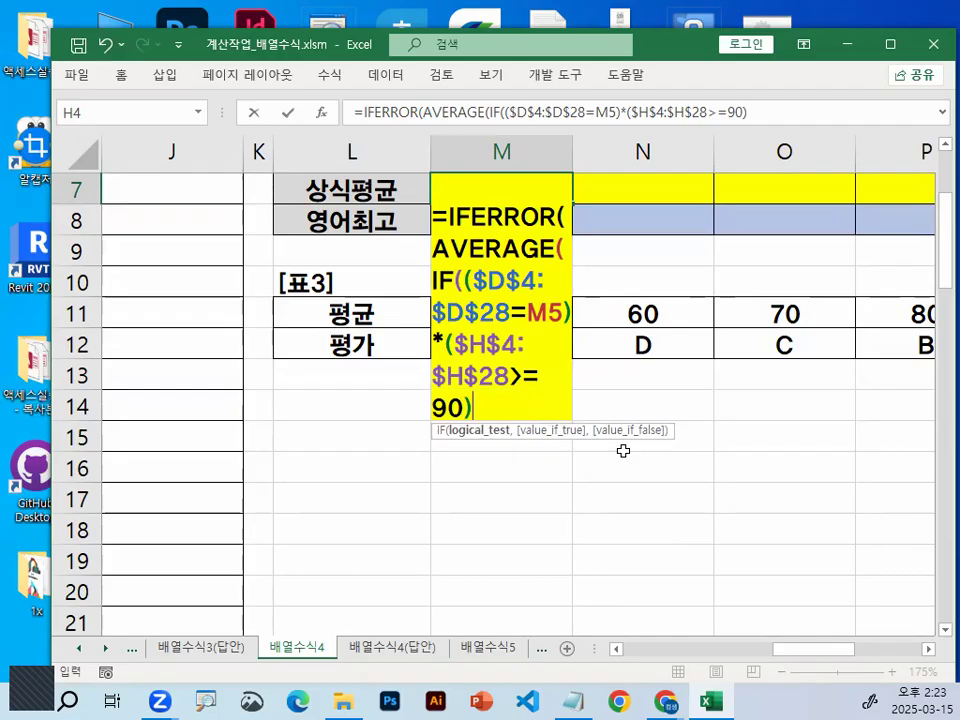
- Add the absolute 상식 range $H$4:$H$28 as the IF function's value-if-true argument in the M7 formula
{"action": "type", "text": ","}
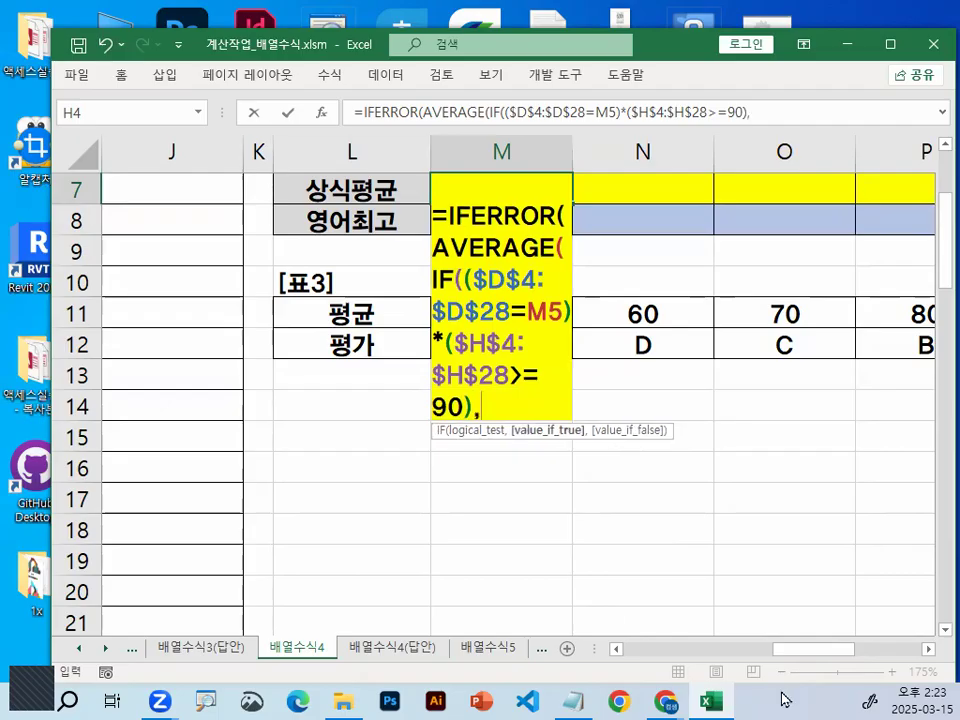
{"action": "scroll", "coordinate": [727, 627], "scroll_direction": "left", "scroll_amount": 10}
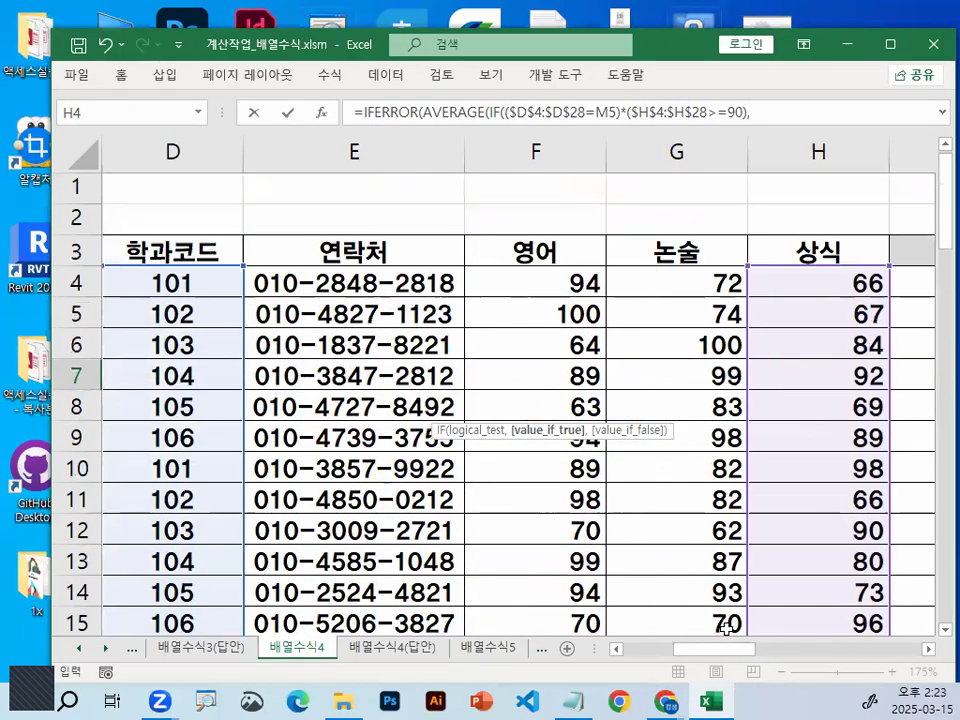
{"action": "left_click_drag", "start_coordinate": [795, 272], "coordinate": [857, 579]}
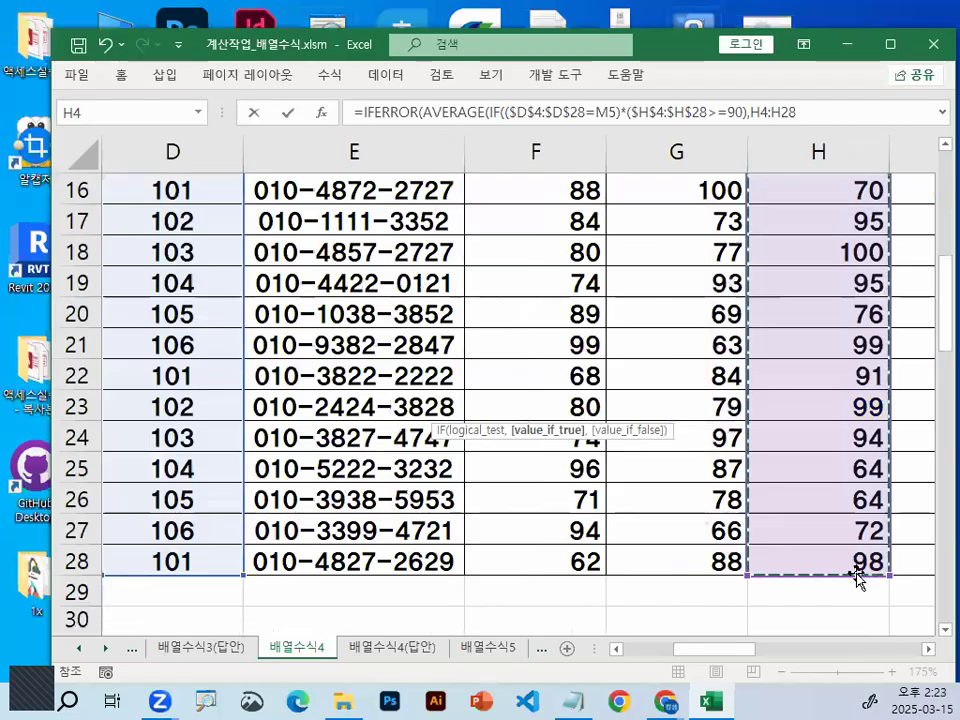
{"action": "key", "text": "F4"}
{"action": "scroll", "coordinate": [780, 422], "scroll_direction": "down", "scroll_amount": 1}
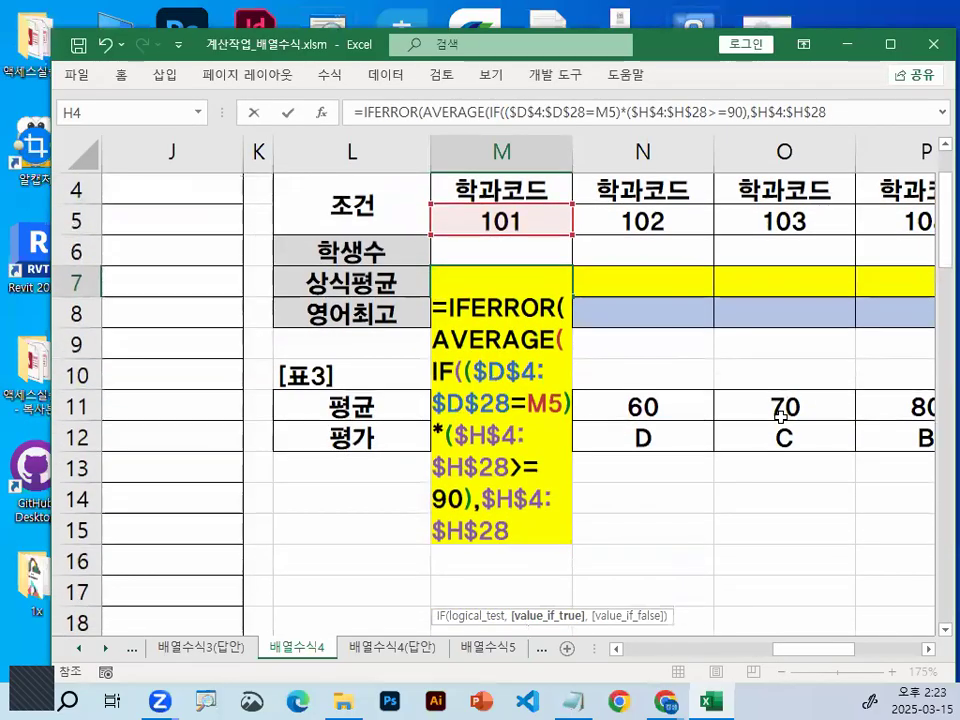
- Close the IF and AVERAGE functions in the M7 formula with two closing parentheses
{"action": "scroll", "coordinate": [780, 420], "scroll_direction": "down", "scroll_amount": 1}
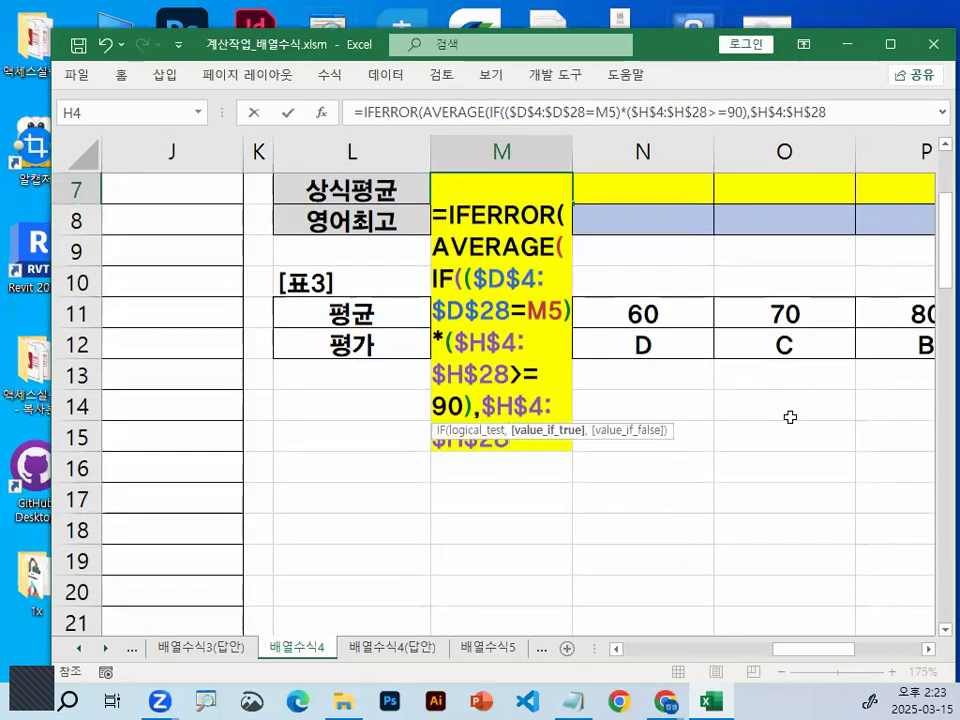
{"action": "type", "text": "))"}
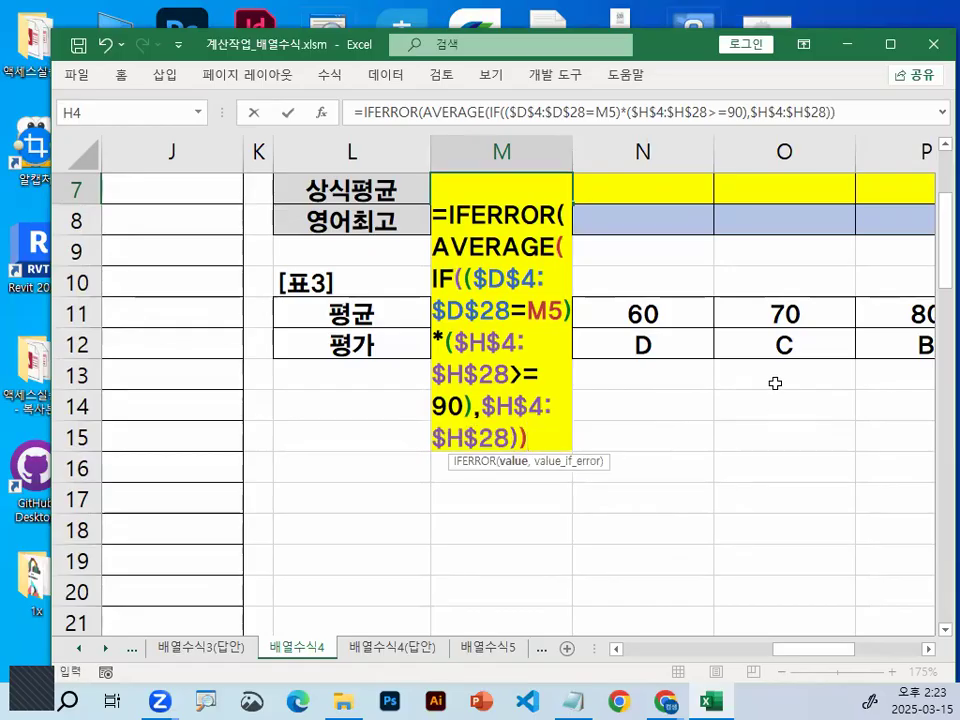
{"action": "left_click_drag", "start_coordinate": [572, 426], "coordinate": [539, 452]}
{"action": "left_click_drag", "start_coordinate": [522, 350], "coordinate": [540, 430]}
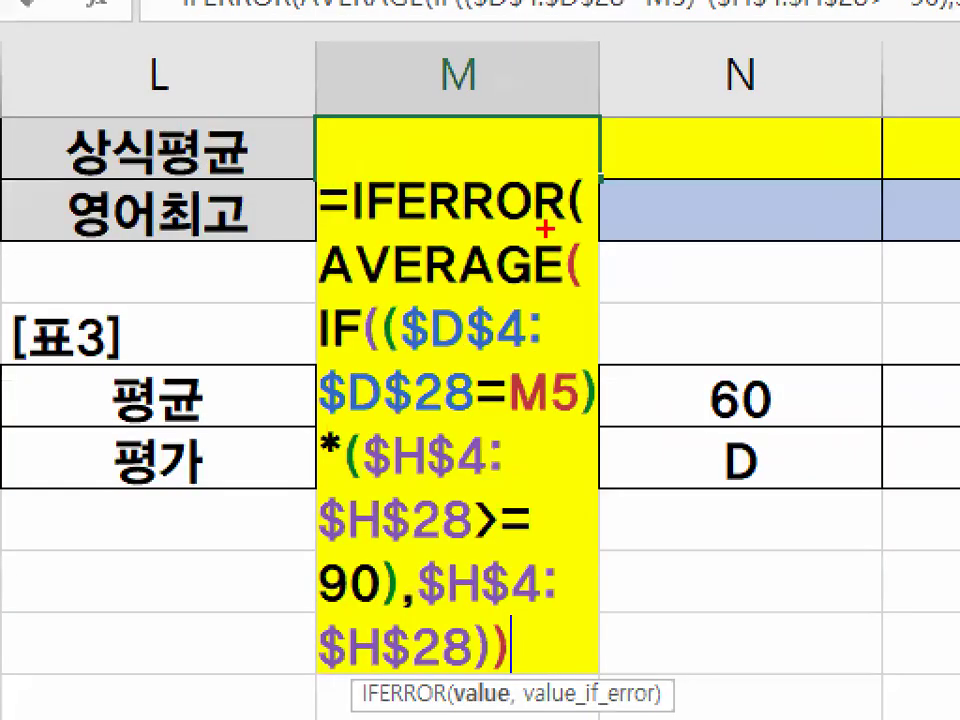
{"action": "left_click_drag", "start_coordinate": [344, 227], "coordinate": [558, 228]}
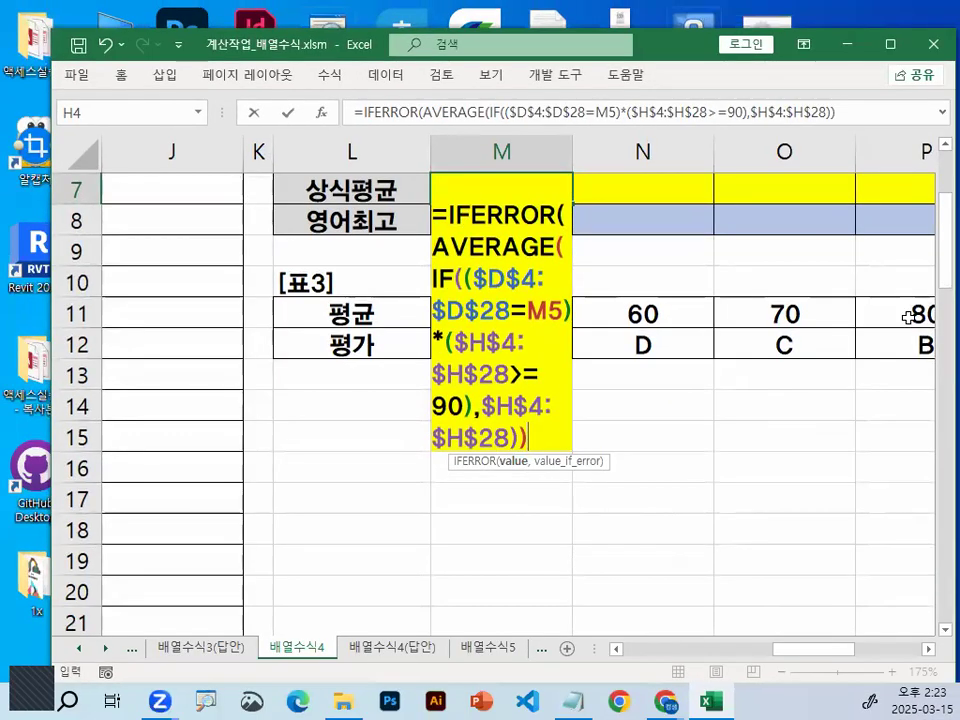
- Add "해당없음" as IFERROR's value-if-error argument, close the M7 formula and enter it as an array formula
{"action": "type", "text": ","}
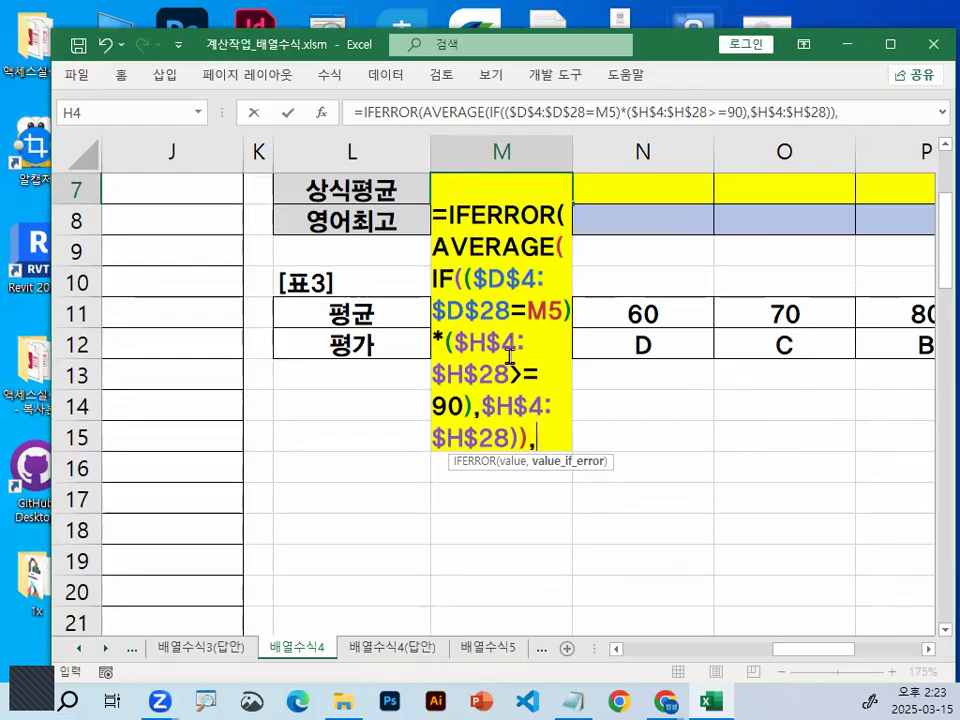
{"action": "scroll", "coordinate": [603, 481], "scroll_direction": "down", "scroll_amount": 1}
{"action": "scroll", "coordinate": [604, 479], "scroll_direction": "up", "scroll_amount": 1}
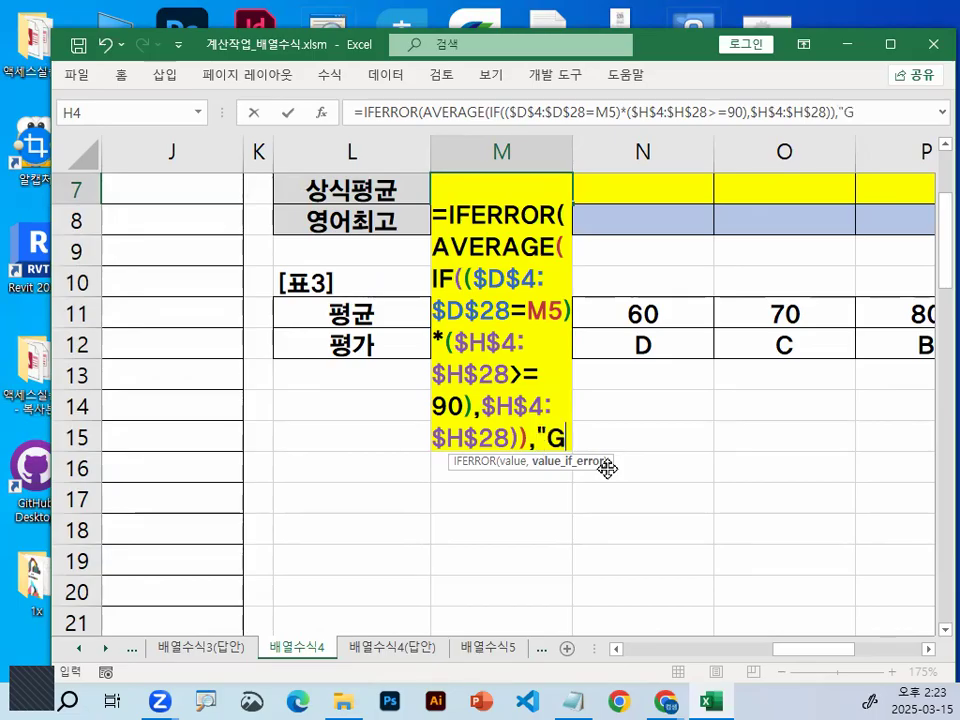
{"action": "type", "text": "해당없"}
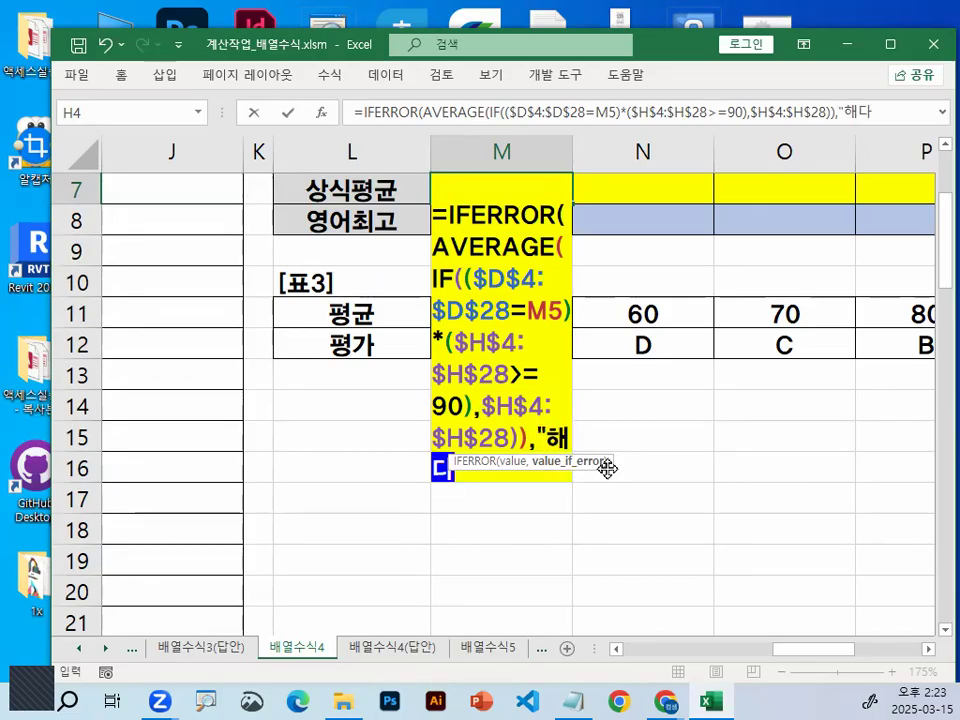
{"action": "type", "text": "음\""}
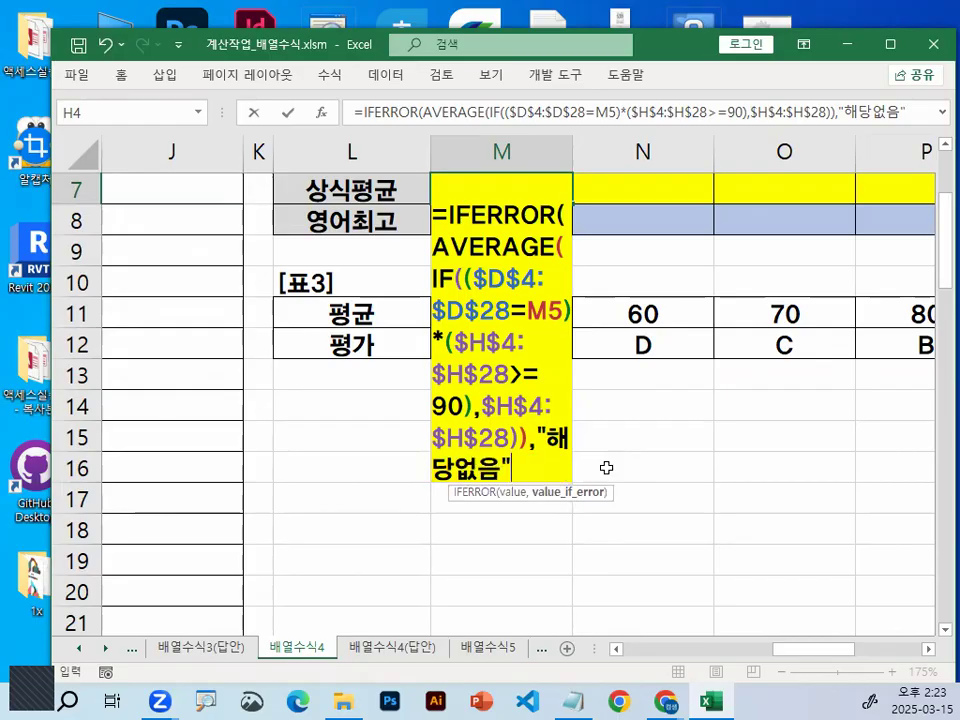
{"action": "type", "text": ")"}
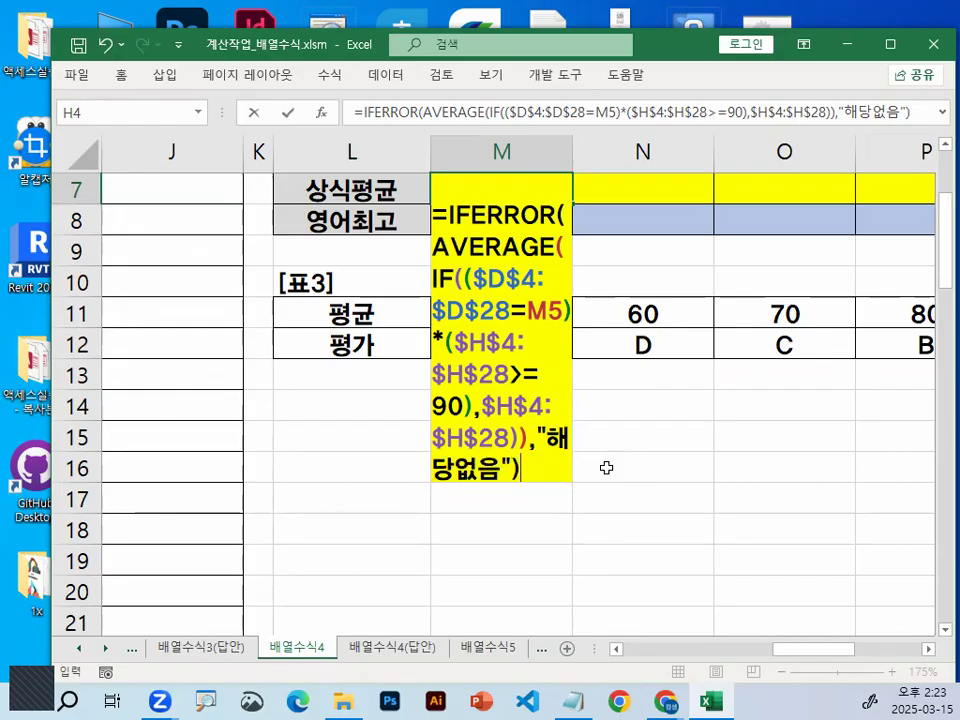
{"action": "key", "text": "ctrl+shift+Return"}
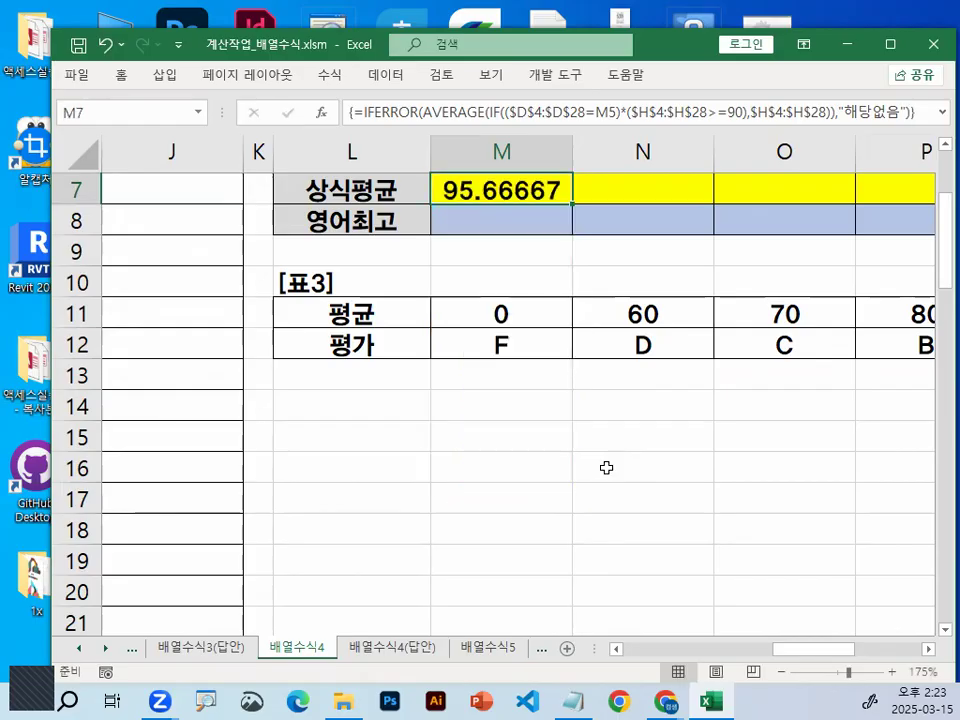
- Fill the M7 상식평균 array formula across row 7 through R7
{"action": "scroll", "coordinate": [572, 280], "scroll_direction": "up", "scroll_amount": 1}
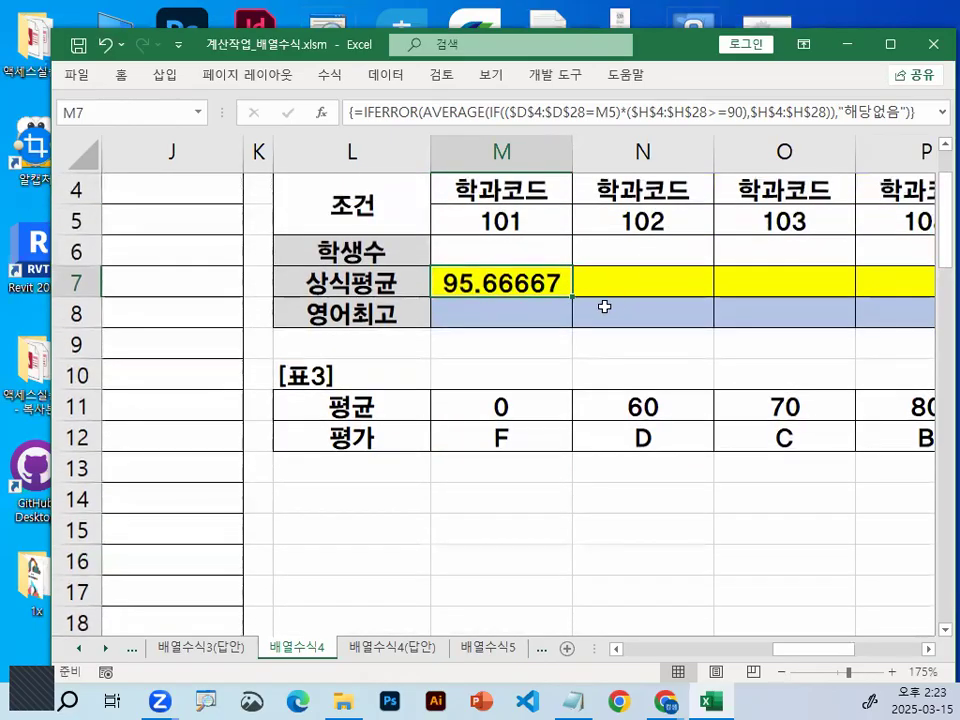
{"action": "left_click_drag", "start_coordinate": [572, 297], "coordinate": [681, 290]}
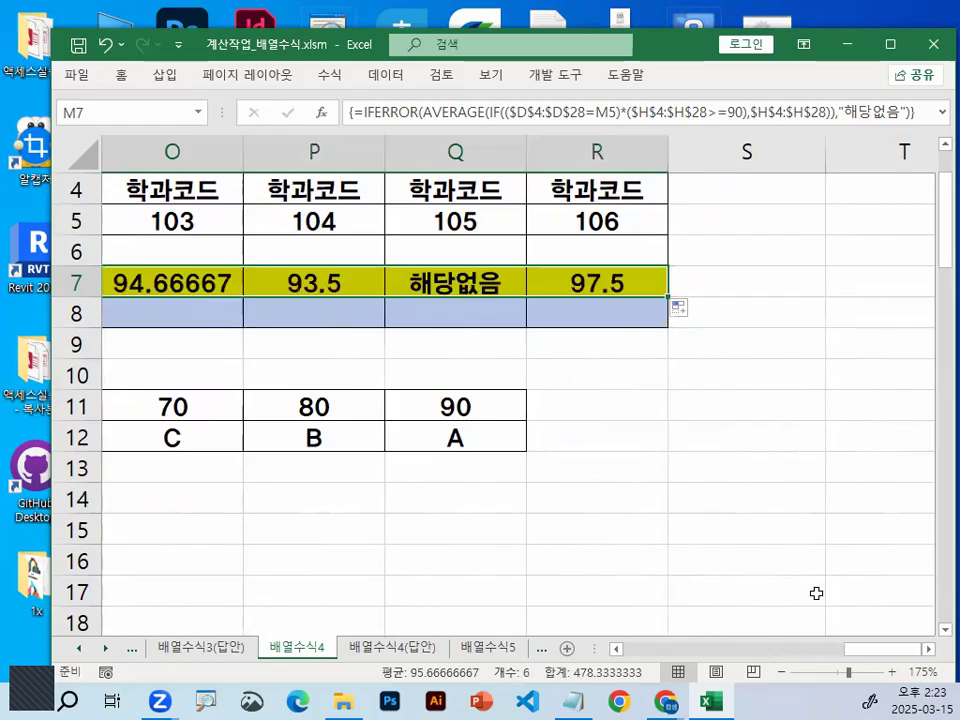
{"action": "left_click_drag", "start_coordinate": [900, 657], "coordinate": [872, 650]}
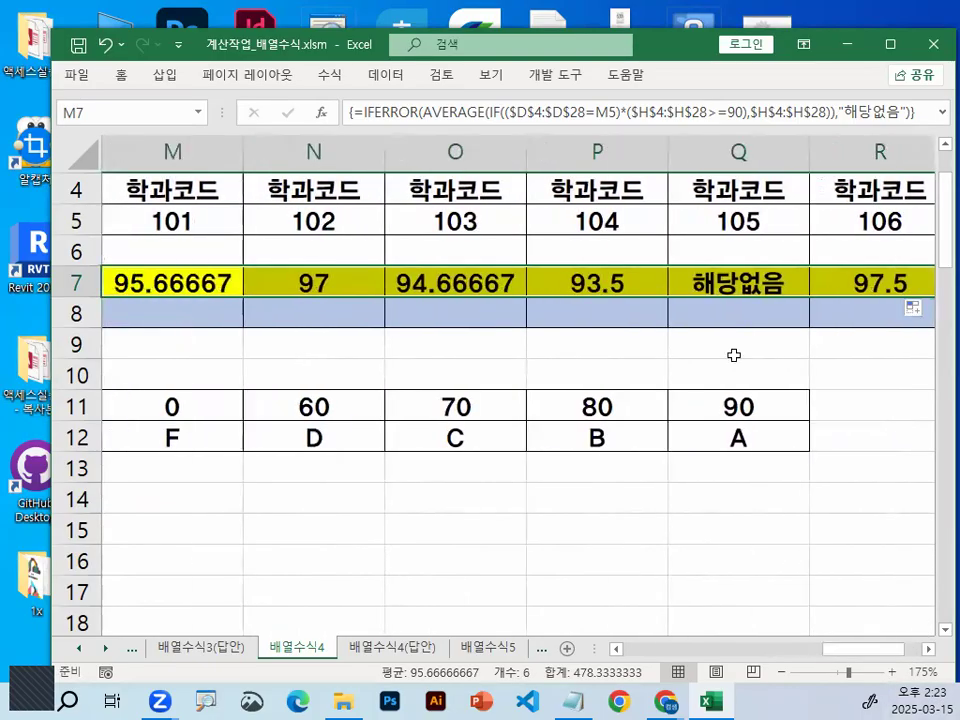
- Check the Q7 상식평균 result for 학과코드 105 against the matching codes in the source table's column D
{"action": "left_click", "coordinate": [745, 275]}
{"action": "left_click_drag", "start_coordinate": [789, 210], "coordinate": [815, 299]}
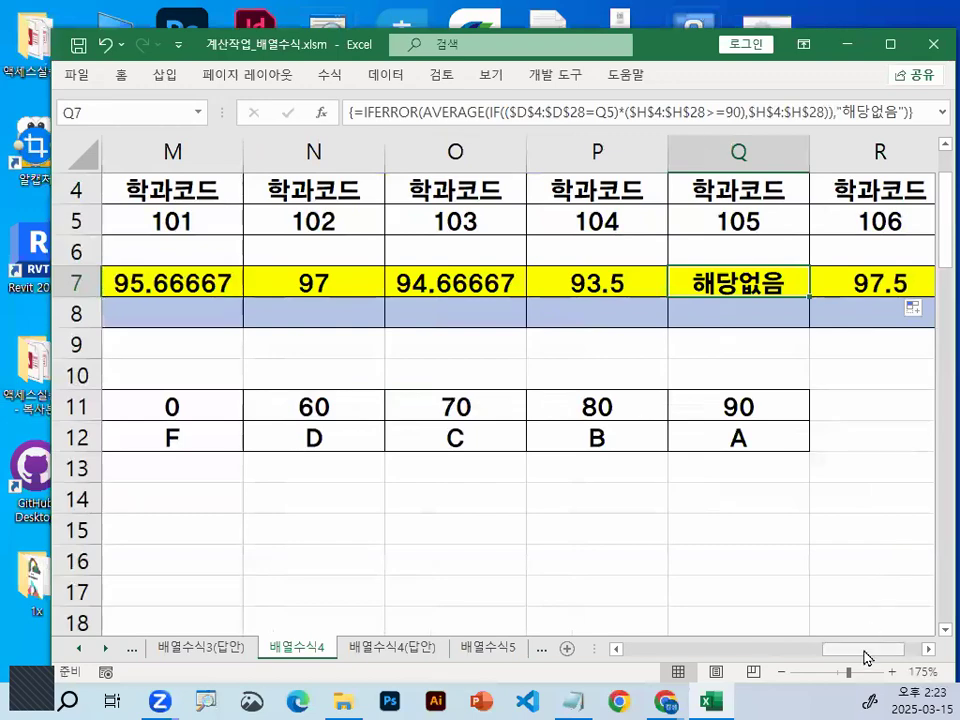
{"action": "left_click_drag", "start_coordinate": [866, 666], "coordinate": [711, 664]}
{"action": "scroll", "coordinate": [795, 545], "scroll_direction": "up", "scroll_amount": 1}
{"action": "left_click_drag", "start_coordinate": [313, 283], "coordinate": [317, 540]}
{"action": "scroll", "coordinate": [317, 531], "scroll_direction": "down", "scroll_amount": 3}
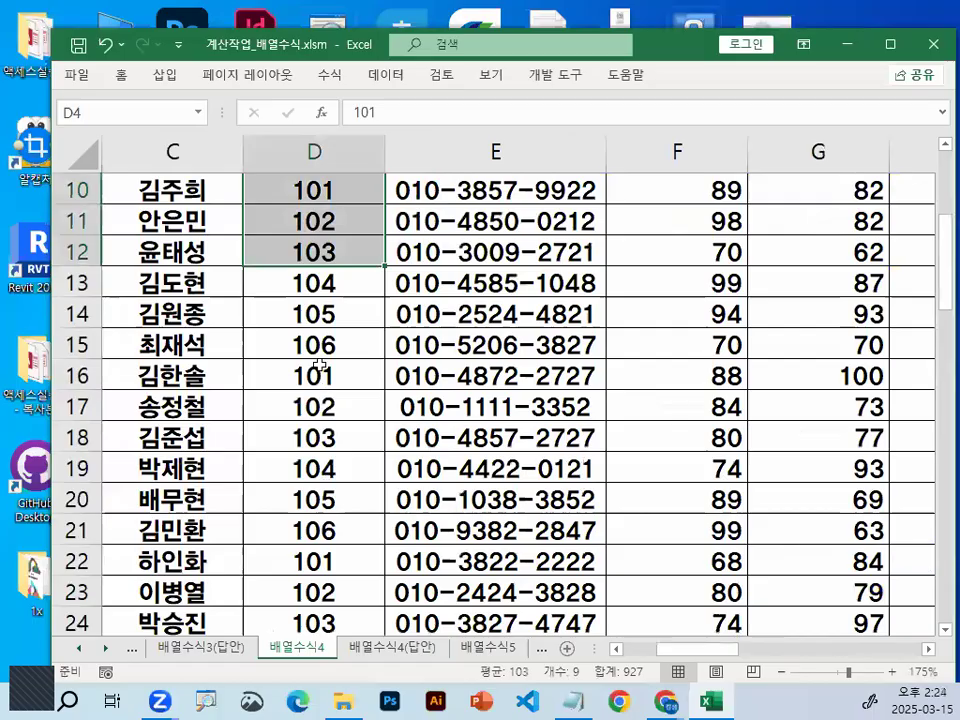
{"action": "left_click", "coordinate": [318, 315]}
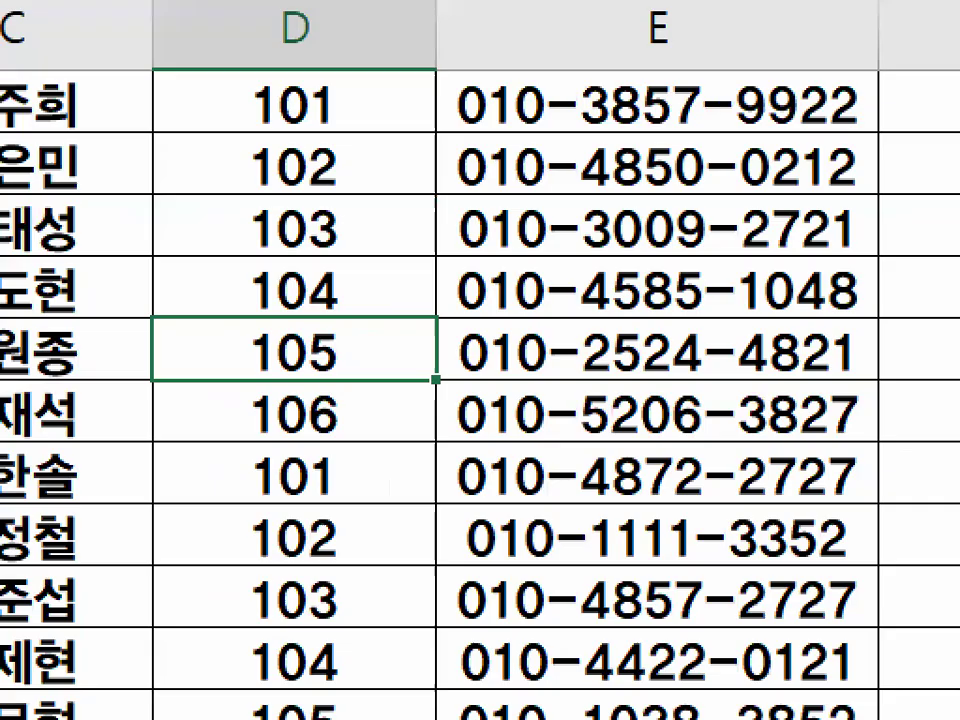
{"action": "left_click_drag", "start_coordinate": [337, 298], "coordinate": [332, 355]}
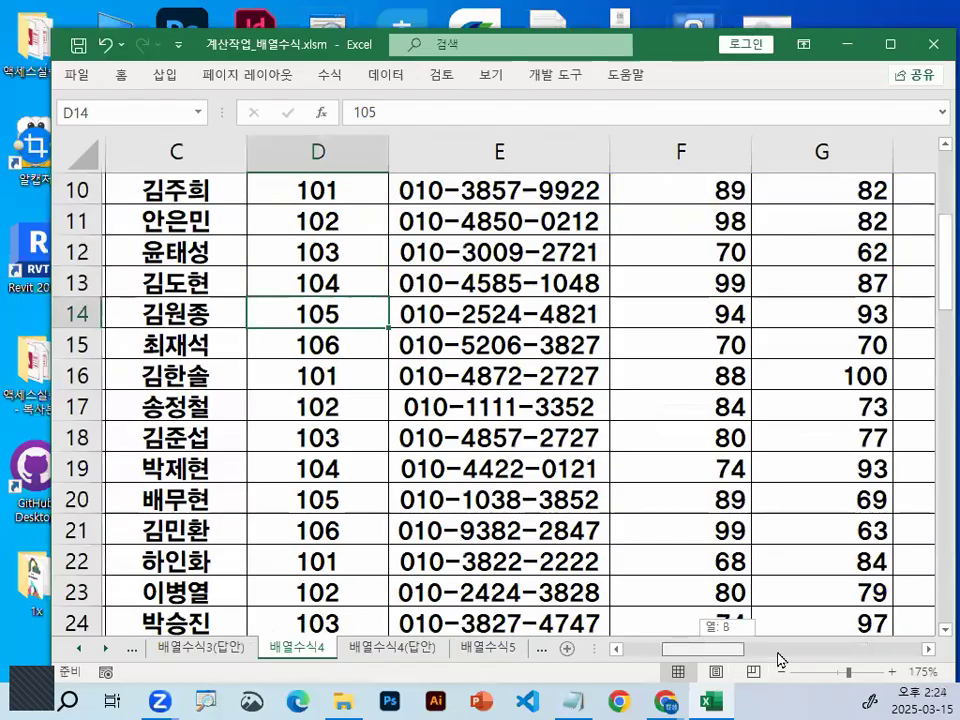
- Return to 표2 and review the 상식평균 results from M7 to Q7, including the one for 학과코드 105
{"action": "left_click_drag", "start_coordinate": [782, 660], "coordinate": [870, 658]}
{"action": "scroll", "coordinate": [870, 652], "scroll_direction": "up", "scroll_amount": 3}
{"action": "left_click", "coordinate": [836, 374]}
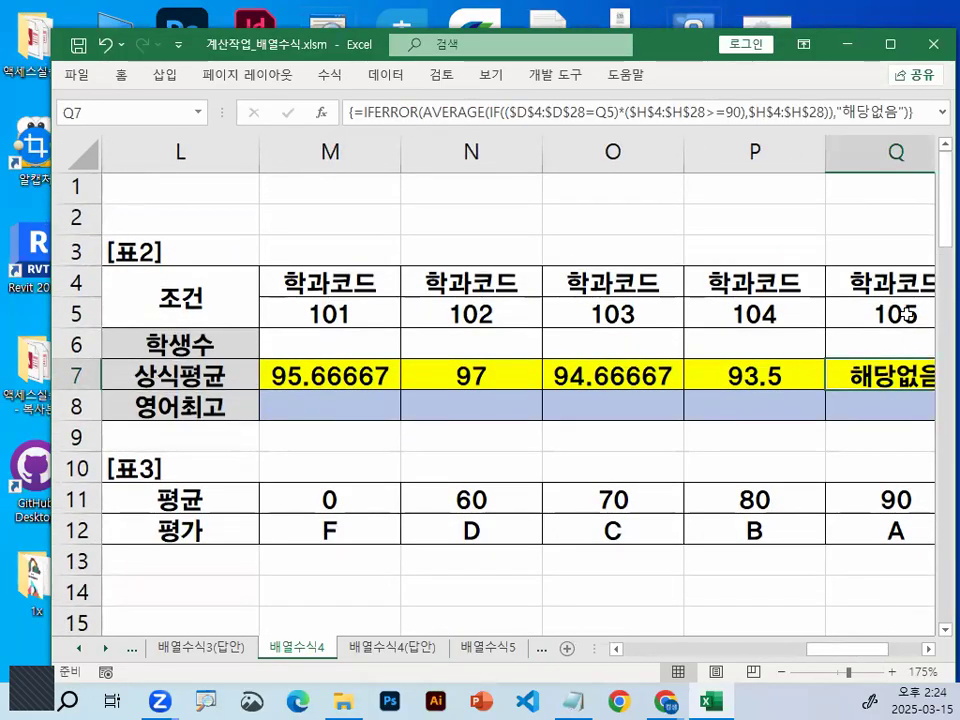
{"action": "left_click_drag", "start_coordinate": [912, 290], "coordinate": [925, 322]}
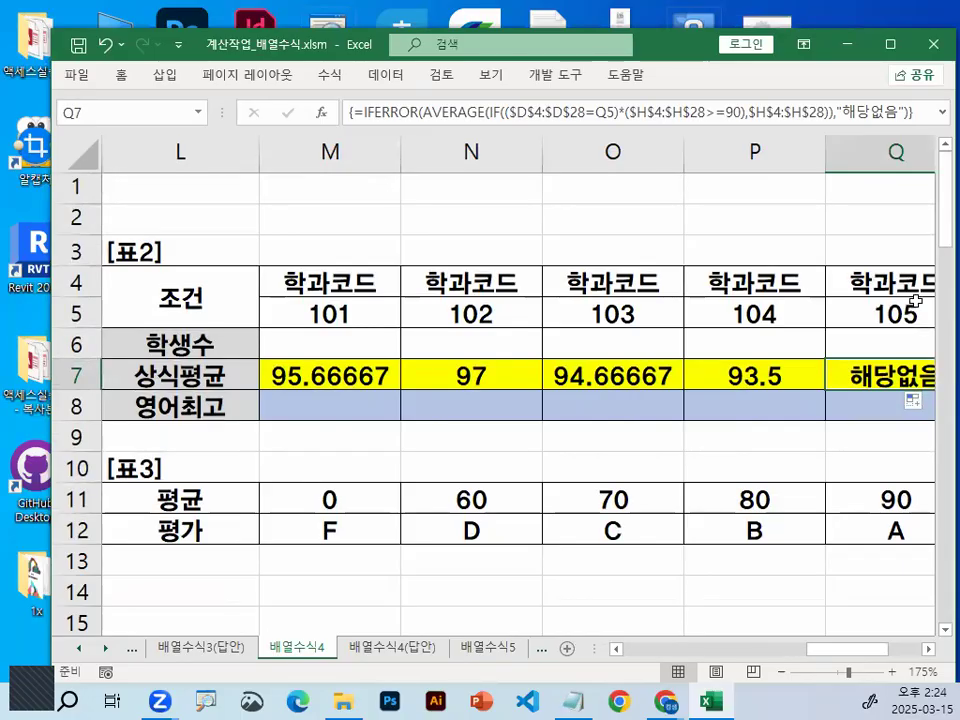
{"action": "mouse_move", "coordinate": [873, 376]}
{"action": "left_mouse_down"}
{"action": "mouse_move", "coordinate": [923, 402]}
{"action": "mouse_move", "coordinate": [885, 357]}
{"action": "left_mouse_up"}
{"action": "left_click_drag", "start_coordinate": [304, 369], "coordinate": [851, 371]}
- Switch to the Notepad notes and delete the blank lines above the completed 상식평균 formula under <최종식>
{"action": "left_click", "coordinate": [574, 700]}
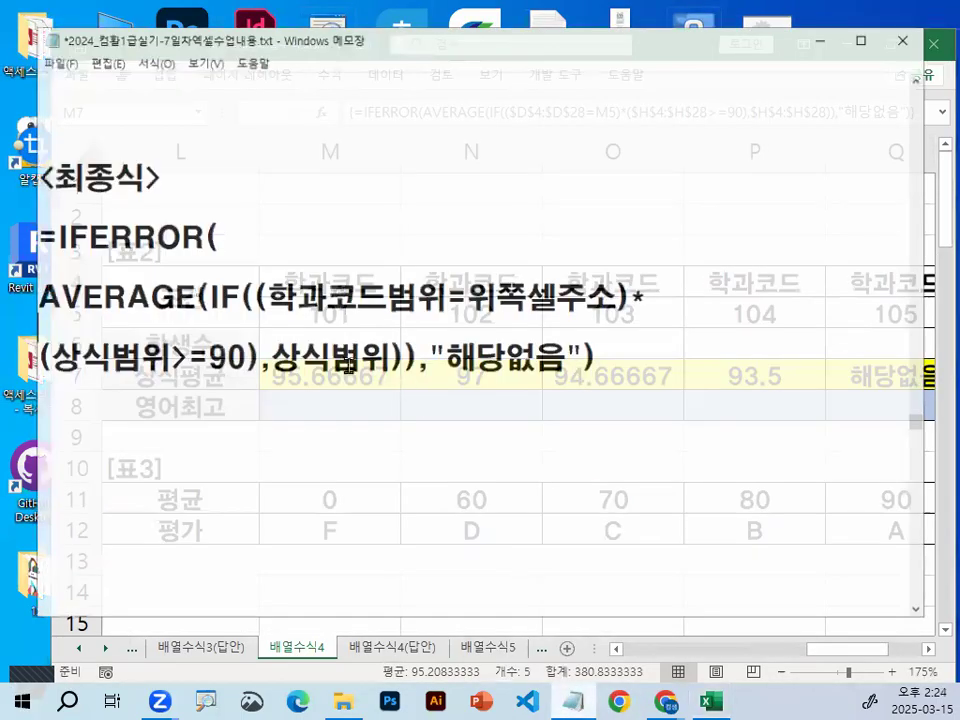
{"action": "key", "text": "Delete"}
{"action": "key", "text": "Delete"}
{"action": "key", "text": "Delete"}
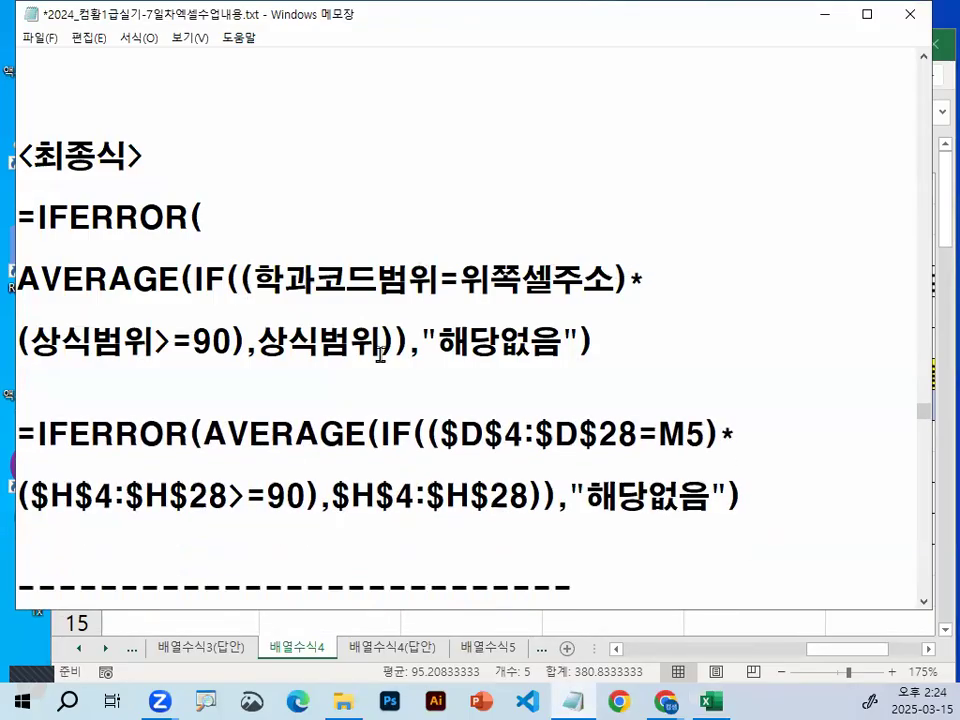
{"action": "scroll", "coordinate": [470, 387], "scroll_direction": "down", "scroll_amount": 1}
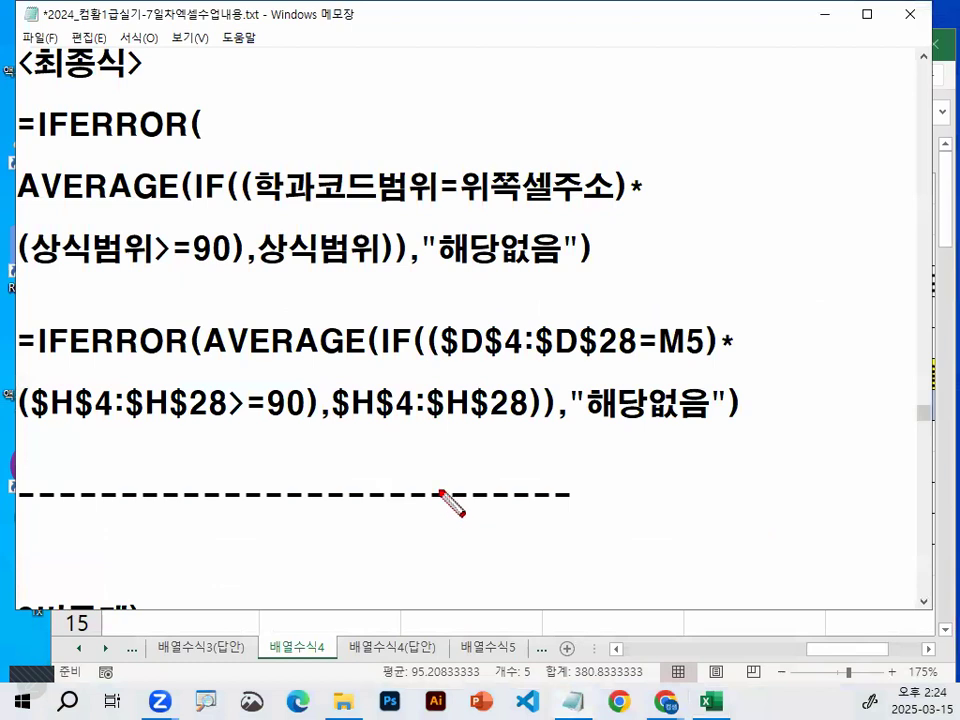
- Review the absolute ranges $D$4:$D$28 and $H$4:$H$28 in the completed formula in the notes
{"action": "left_click_drag", "start_coordinate": [445, 352], "coordinate": [623, 353]}
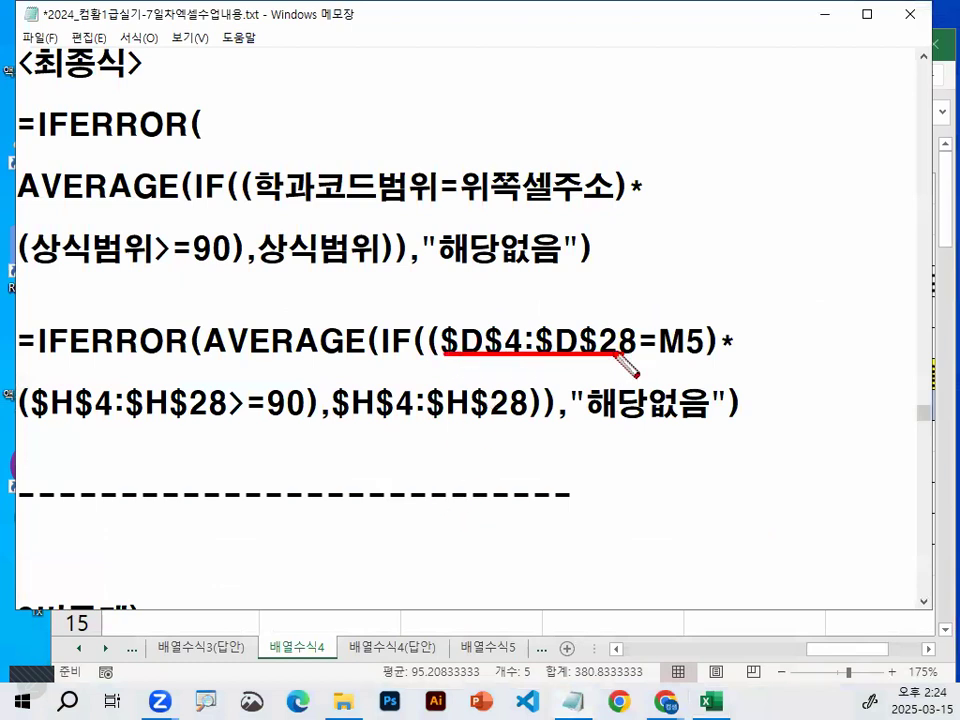
{"action": "left_click_drag", "start_coordinate": [36, 418], "coordinate": [216, 418]}
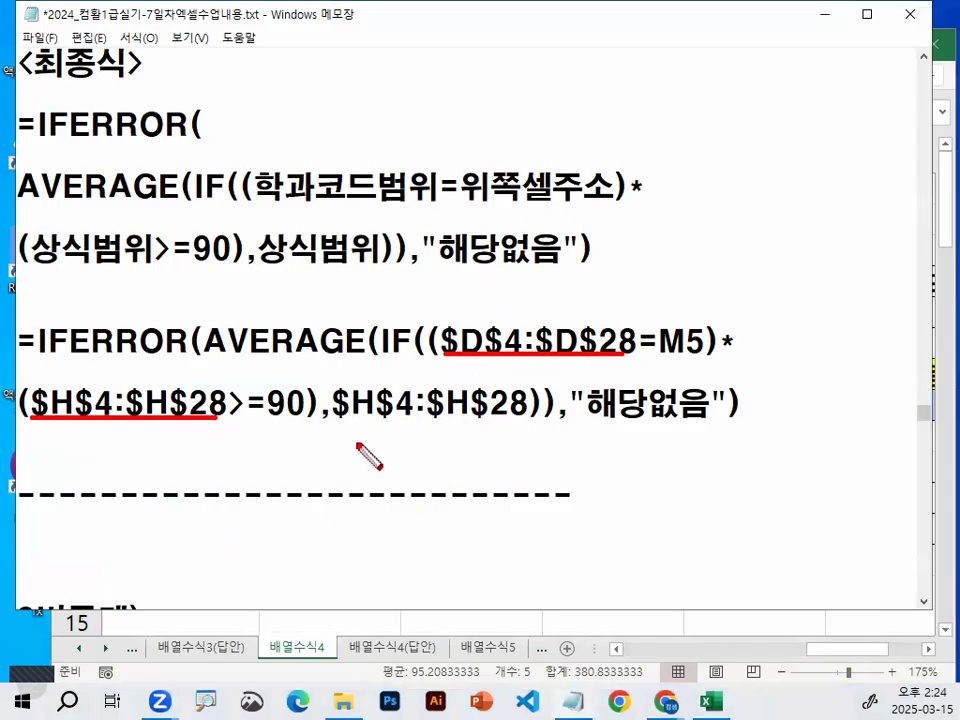
{"action": "left_click_drag", "start_coordinate": [334, 417], "coordinate": [534, 418]}
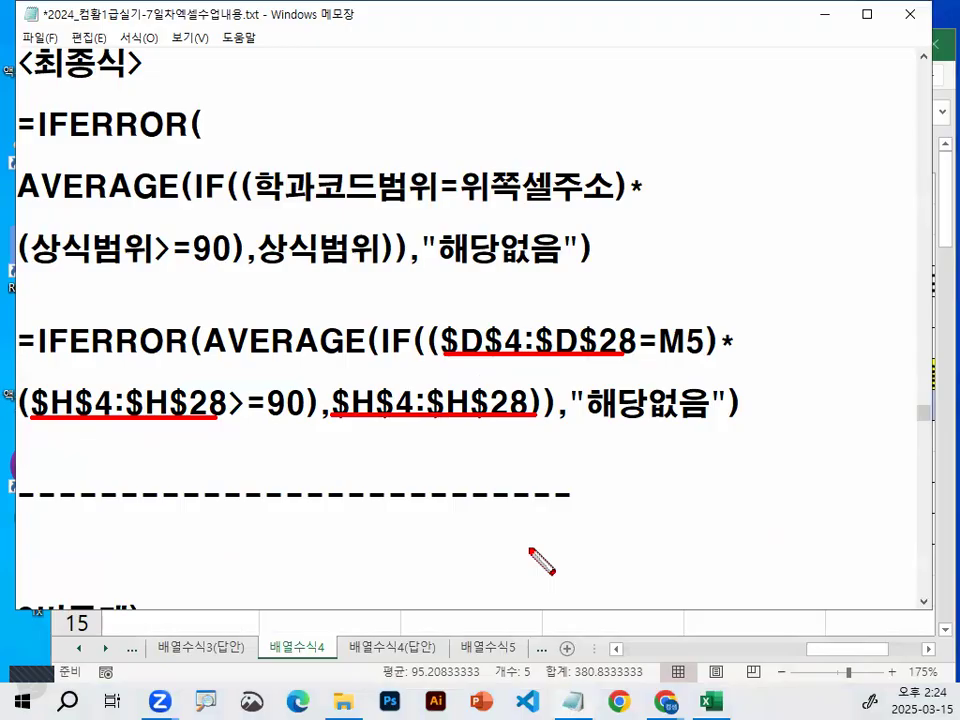
{"action": "key", "text": "Escape"}
{"action": "key", "text": "super"}
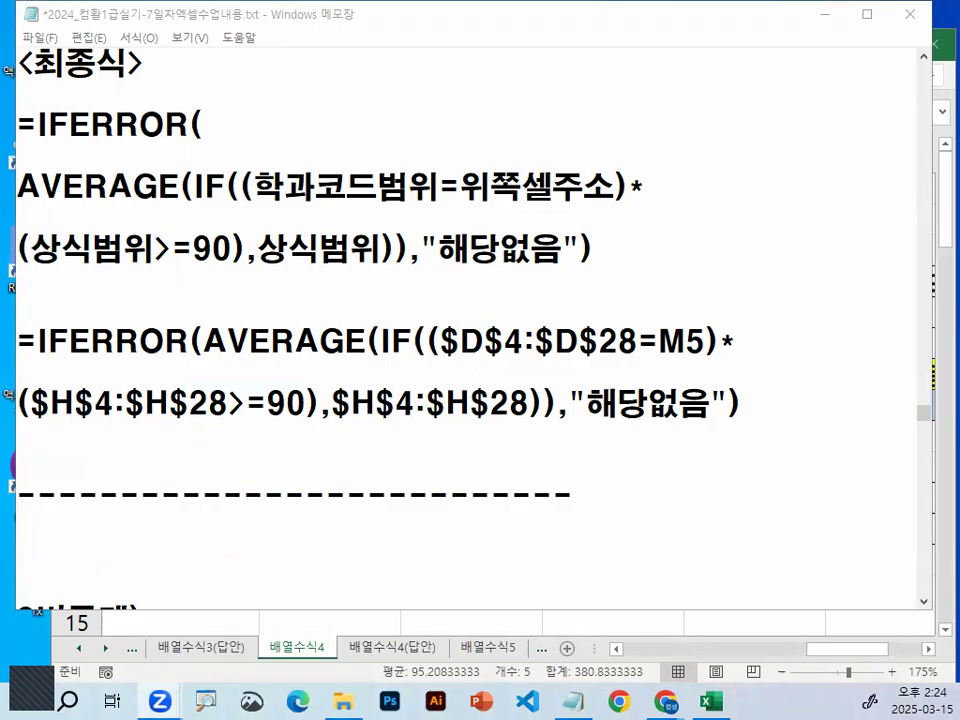
{"action": "left_click", "coordinate": [513, 497]}
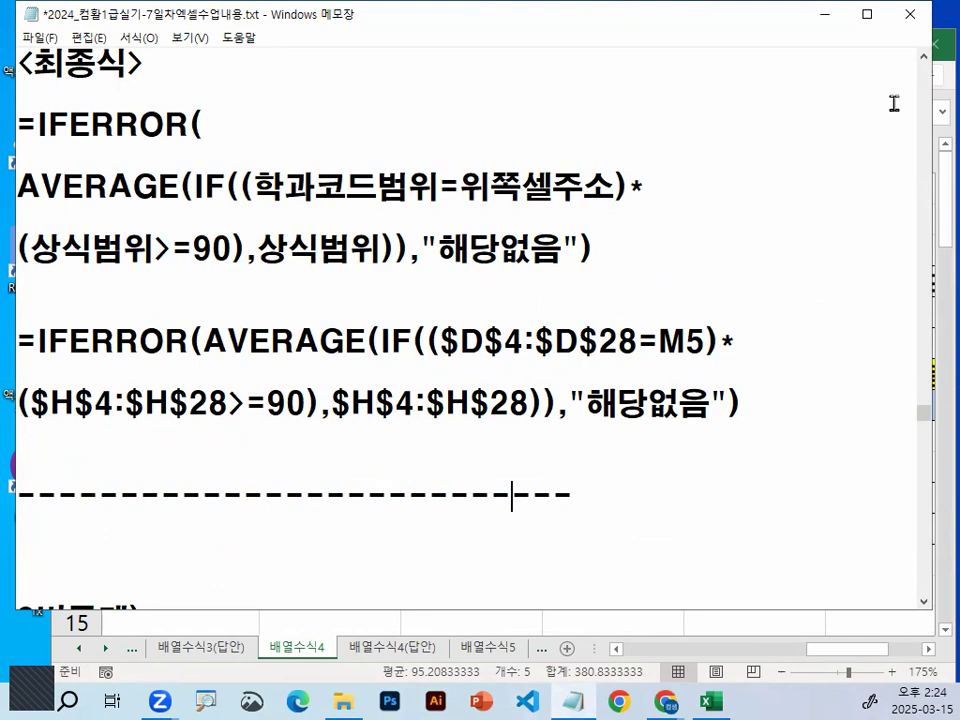
- Minimize the notes, open the 배열수식5 sheet in Excel and select B32 in 표4
{"action": "left_click", "coordinate": [825, 15]}
{"action": "left_click", "coordinate": [414, 461]}
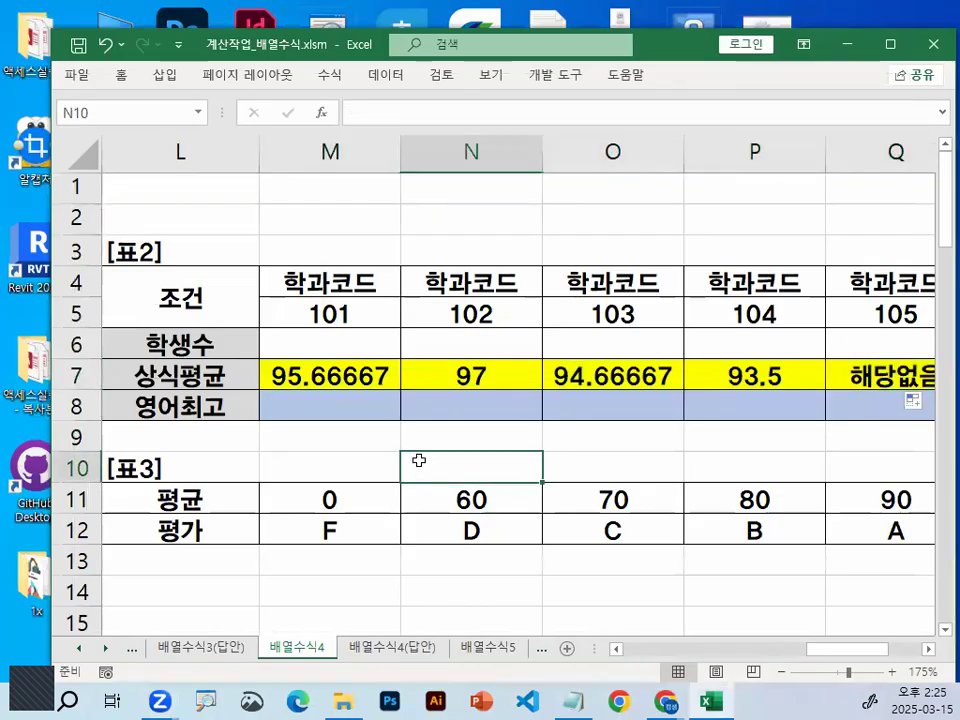
{"action": "left_click", "coordinate": [503, 655]}
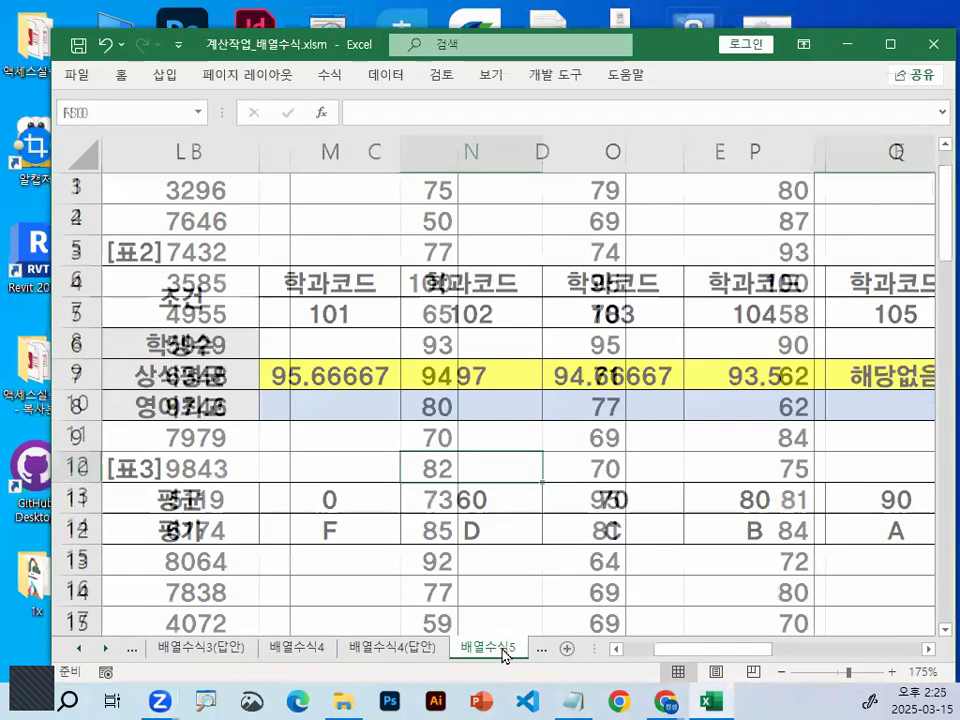
{"action": "left_click", "coordinate": [598, 280]}
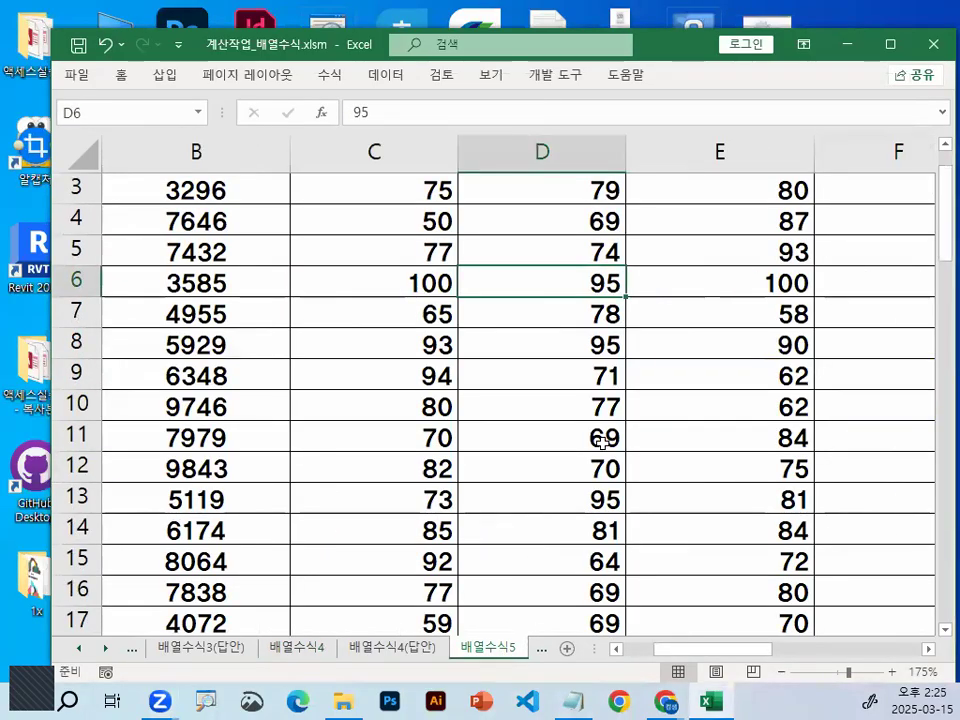
{"action": "scroll", "coordinate": [600, 440], "scroll_direction": "down", "scroll_amount": 7}
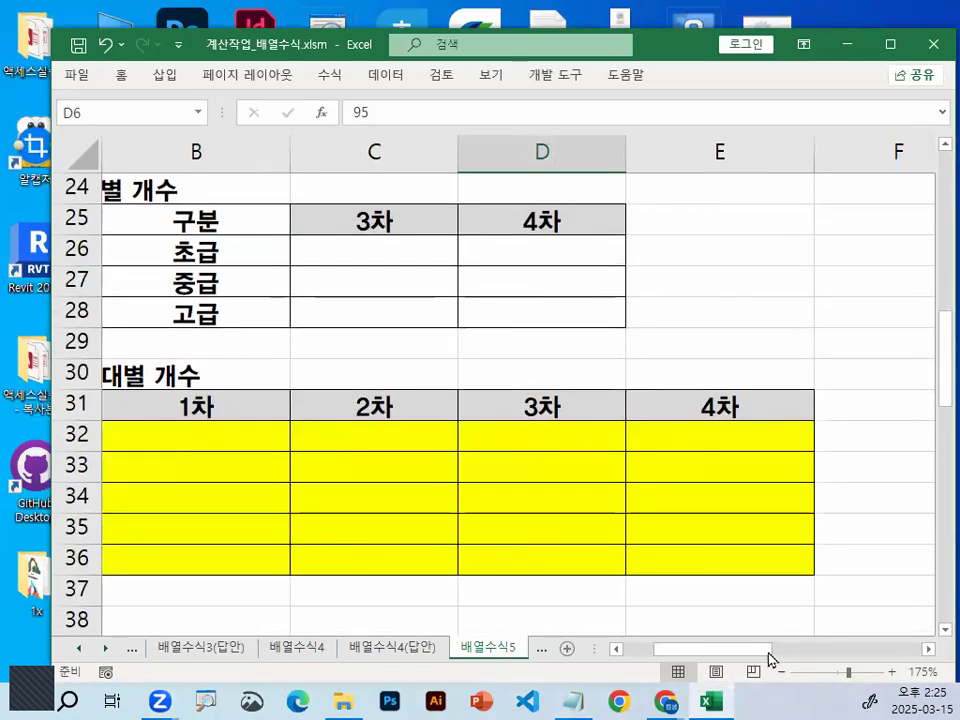
{"action": "left_click_drag", "start_coordinate": [768, 650], "coordinate": [671, 652]}
{"action": "left_click", "coordinate": [291, 436]}
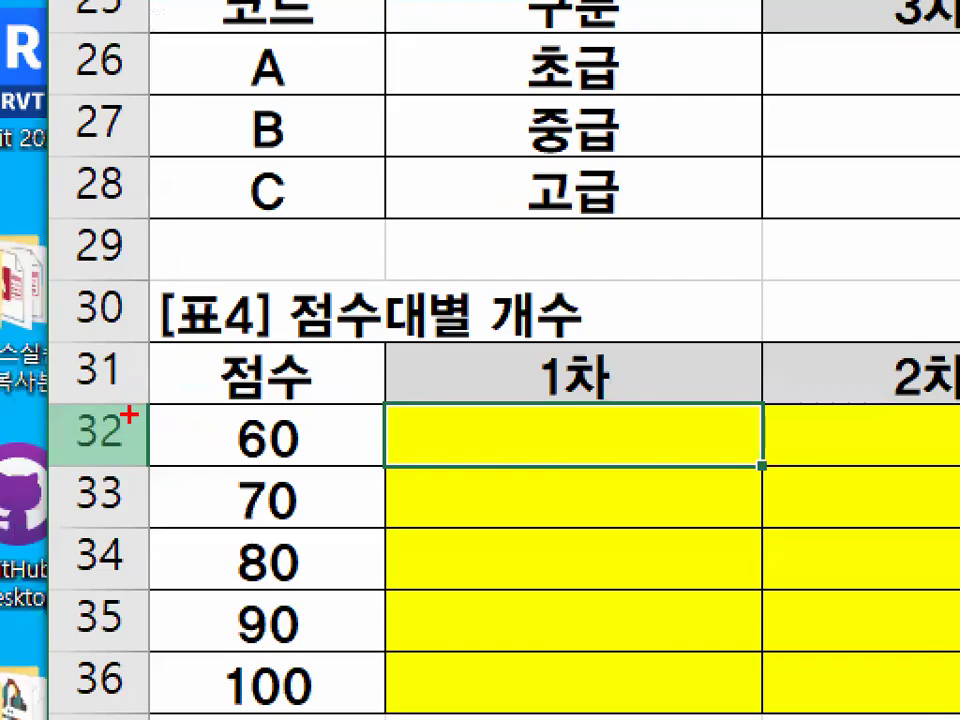
- Examine the 점수 values and the answer ranges for 1차 through 4차, rows 32 to 36, in 표4
{"action": "left_click_drag", "start_coordinate": [312, 577], "coordinate": [242, 577]}
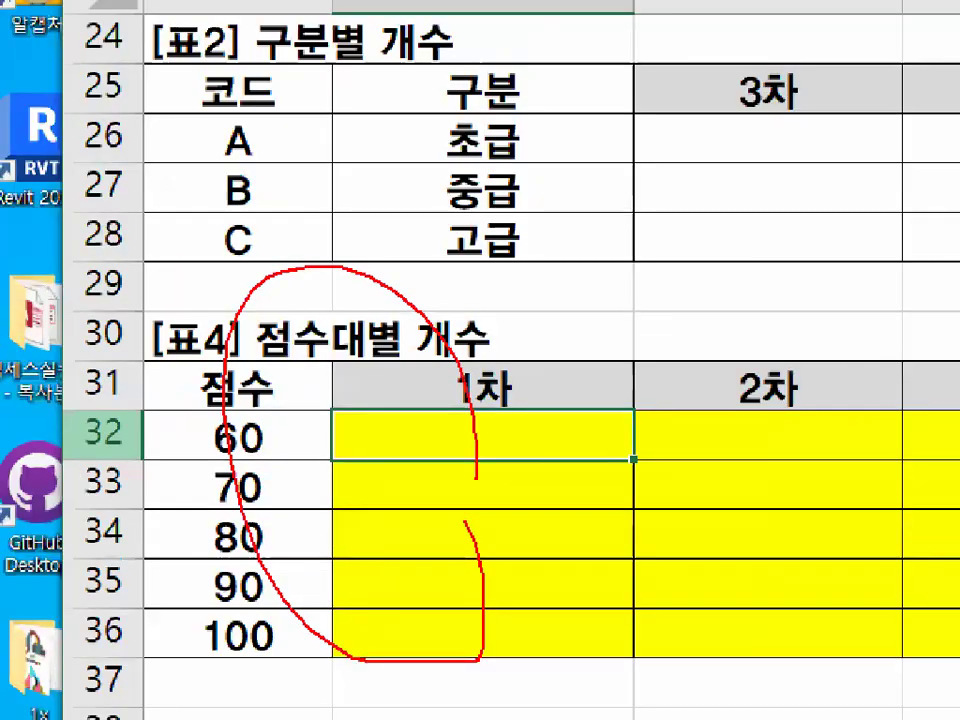
{"action": "left_click_drag", "start_coordinate": [610, 428], "coordinate": [610, 698]}
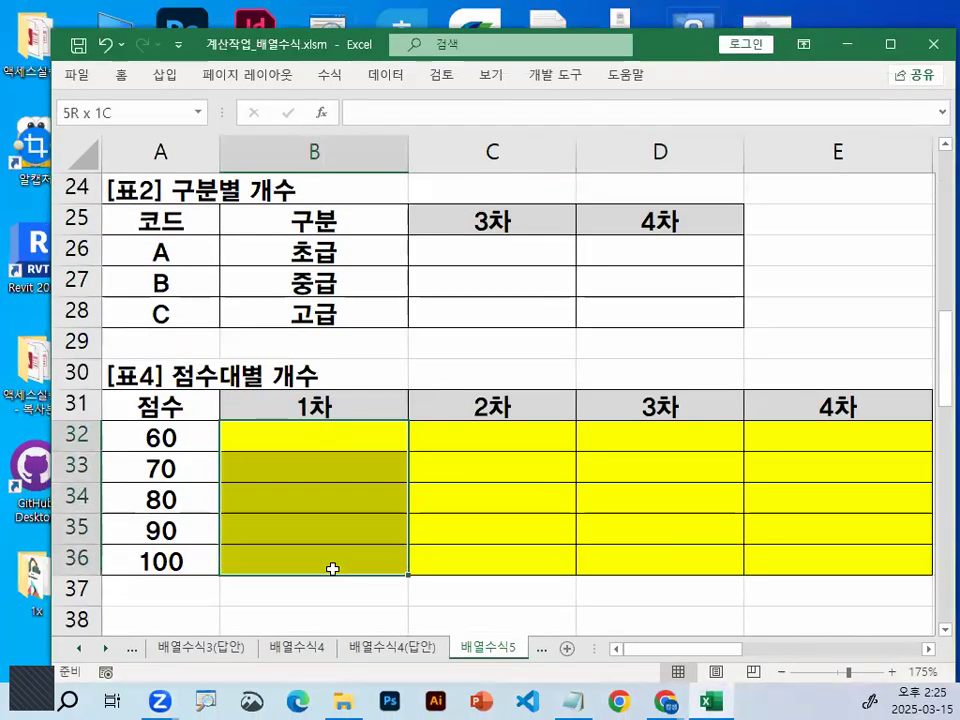
{"action": "left_click_drag", "start_coordinate": [492, 436], "coordinate": [470, 563]}
{"action": "left_click_drag", "start_coordinate": [649, 437], "coordinate": [655, 563]}
{"action": "left_click_drag", "start_coordinate": [821, 433], "coordinate": [822, 550]}
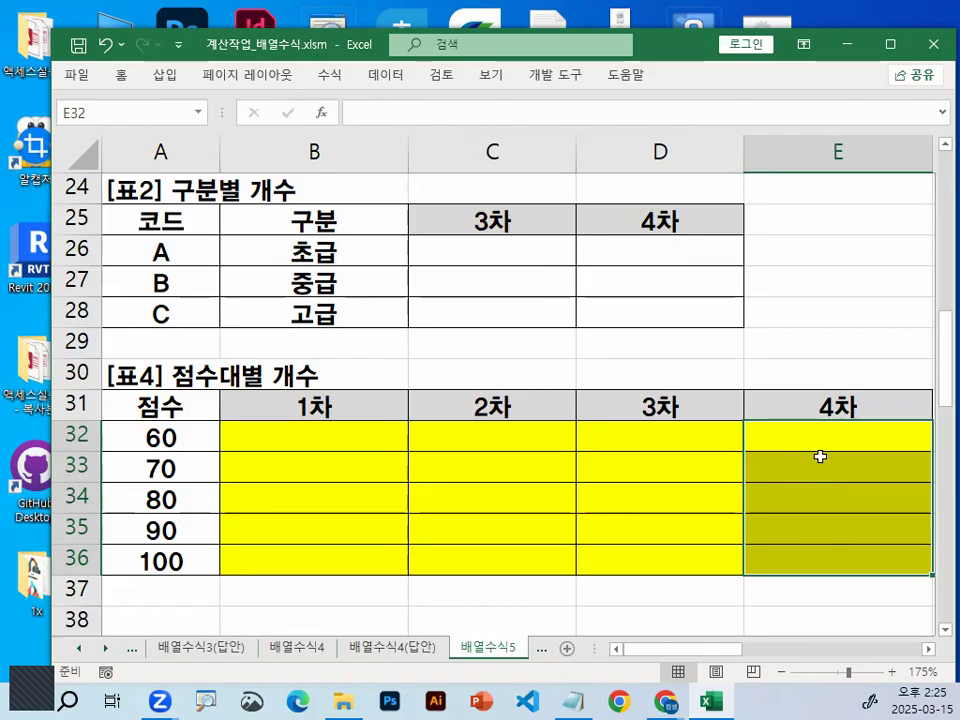
- Examine the score 60 in A32 and the 1차 answer range B32:B36 in 표4
{"action": "left_click", "coordinate": [126, 441]}
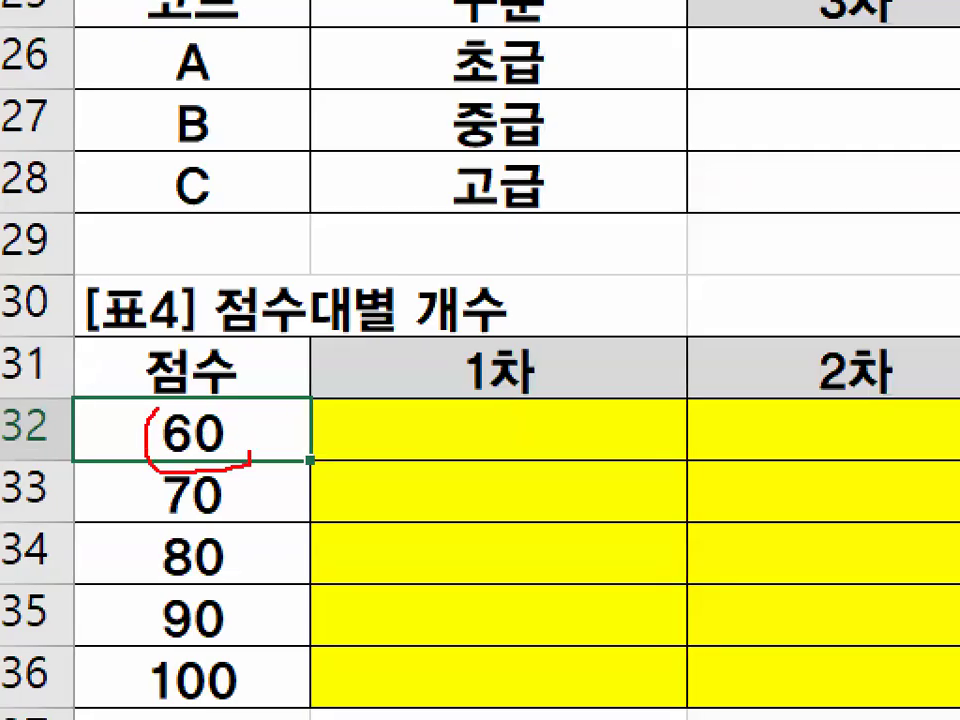
{"action": "left_click_drag", "start_coordinate": [248, 455], "coordinate": [160, 403]}
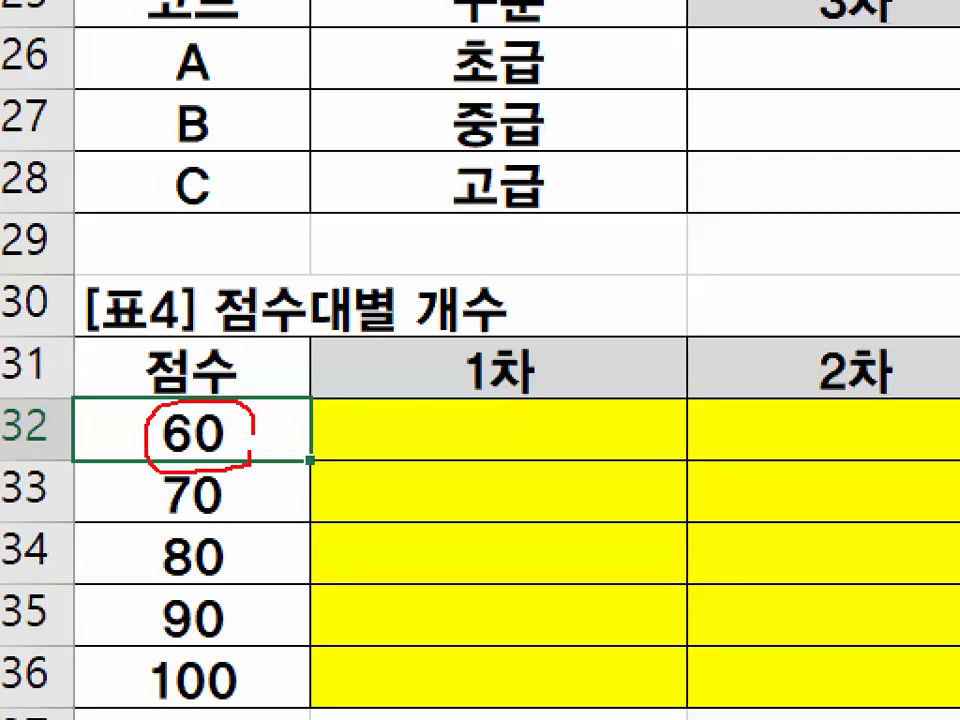
{"action": "left_click_drag", "start_coordinate": [572, 420], "coordinate": [578, 433]}
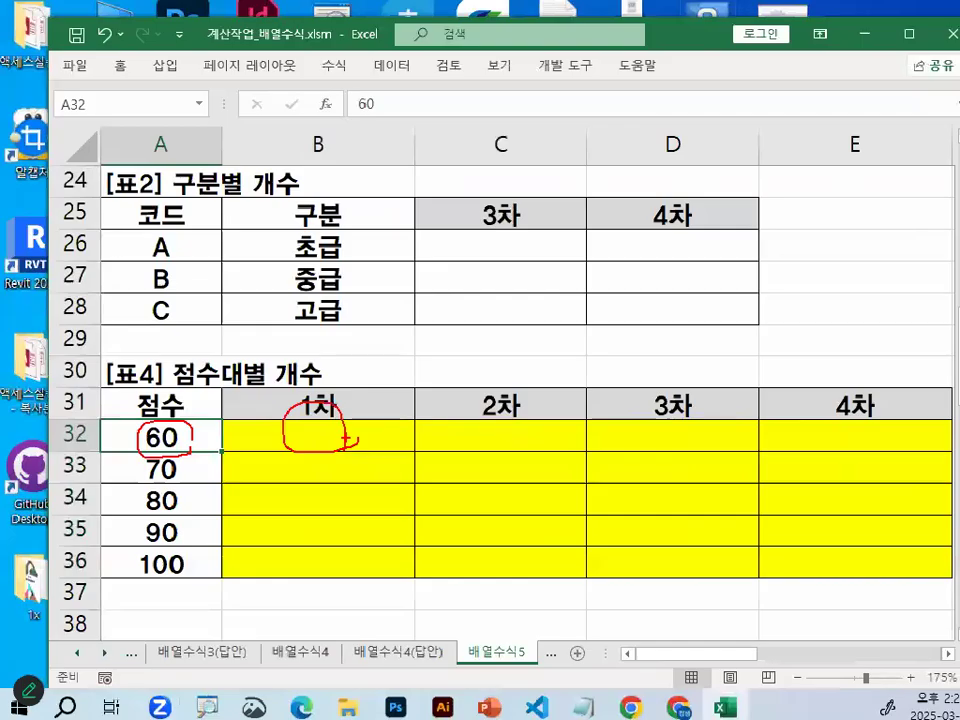
{"action": "key", "text": "Escape"}
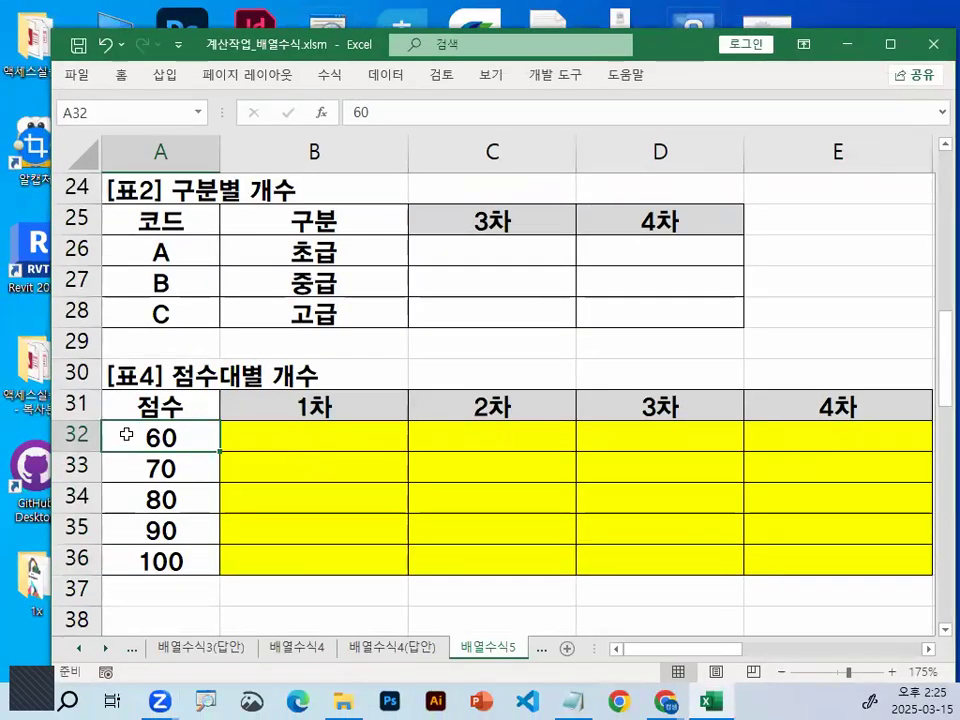
{"action": "left_click_drag", "start_coordinate": [298, 445], "coordinate": [297, 552]}
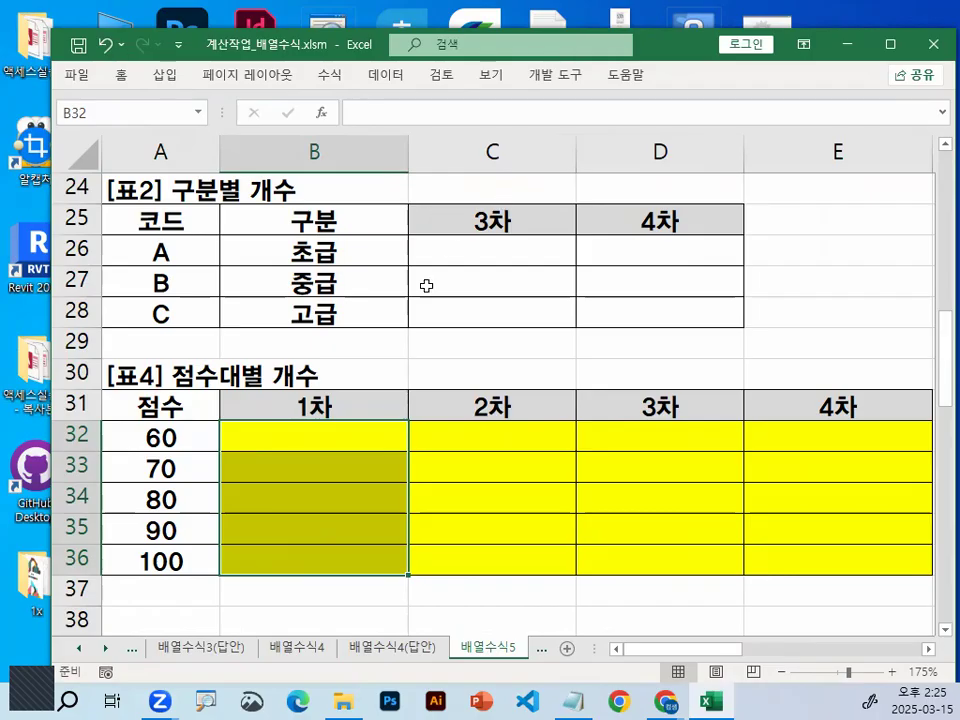
{"action": "left_click", "coordinate": [467, 347]}
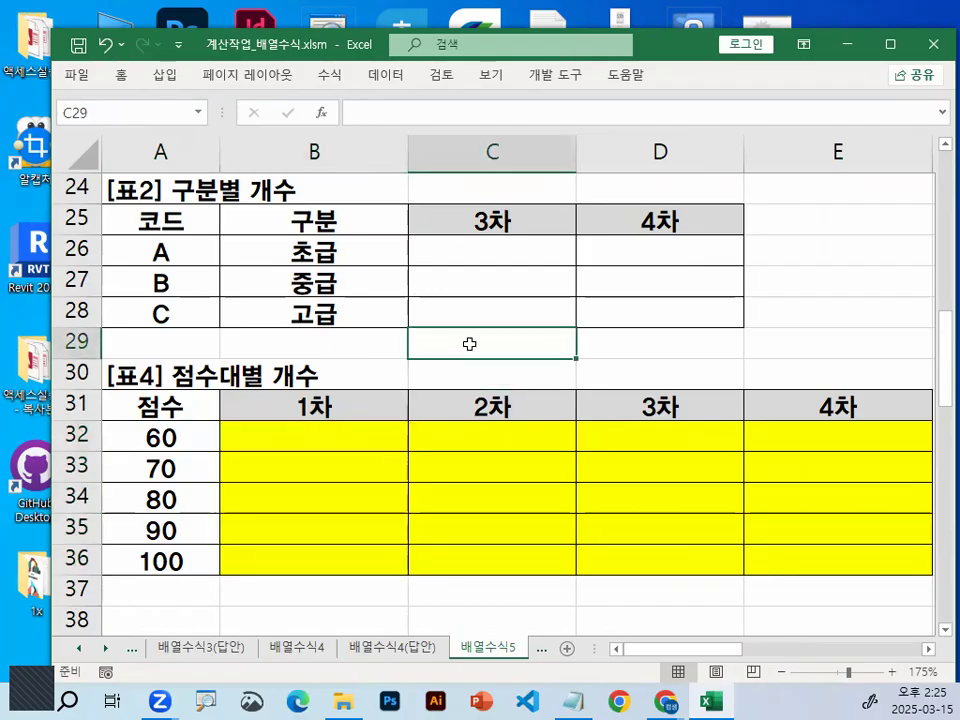
- Switch to the Notepad notes and find the 2번문제 section covering REPT and FREQUENCY
{"action": "left_click", "coordinate": [572, 700]}
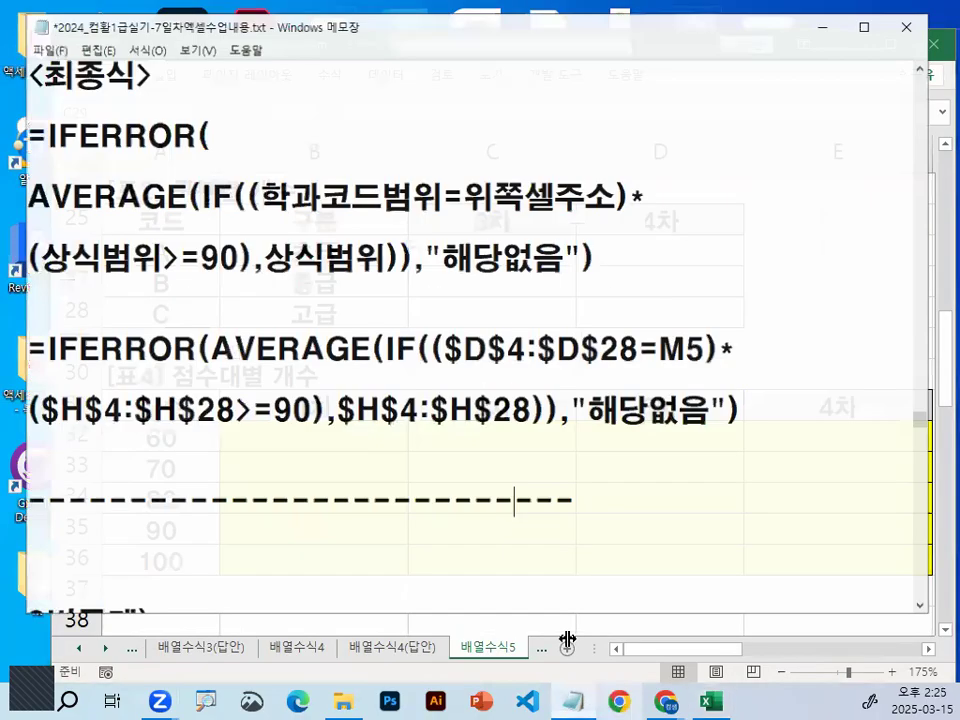
{"action": "scroll", "coordinate": [378, 504], "scroll_direction": "down", "scroll_amount": 9}
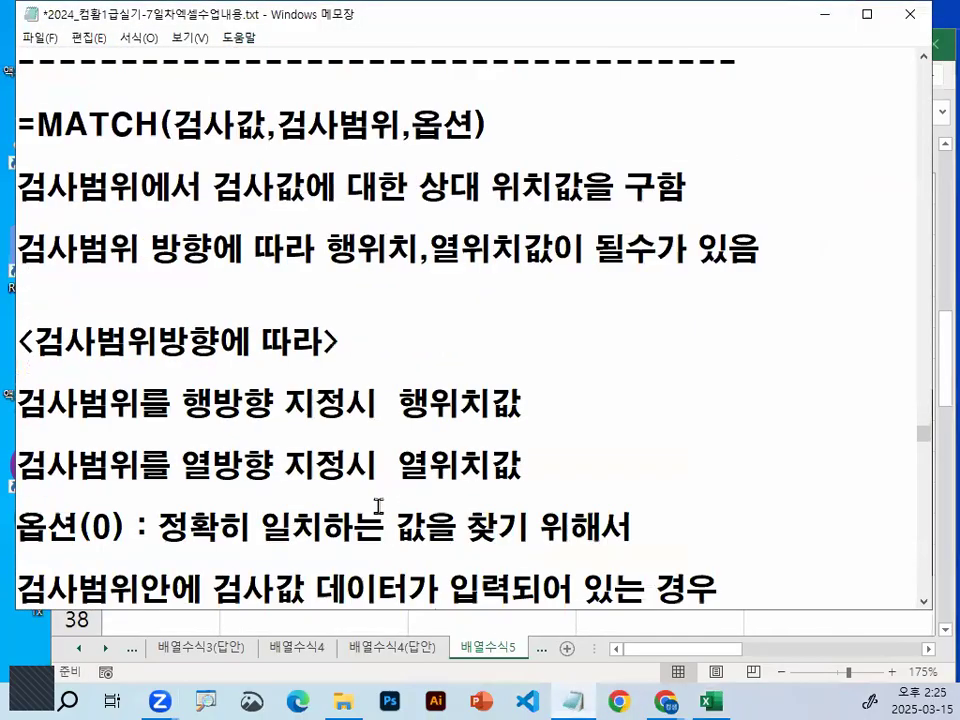
{"action": "scroll", "coordinate": [378, 504], "scroll_direction": "down", "scroll_amount": 3}
{"action": "left_click_drag", "start_coordinate": [926, 454], "coordinate": [932, 585]}
{"action": "scroll", "coordinate": [727, 478], "scroll_direction": "up", "scroll_amount": 6}
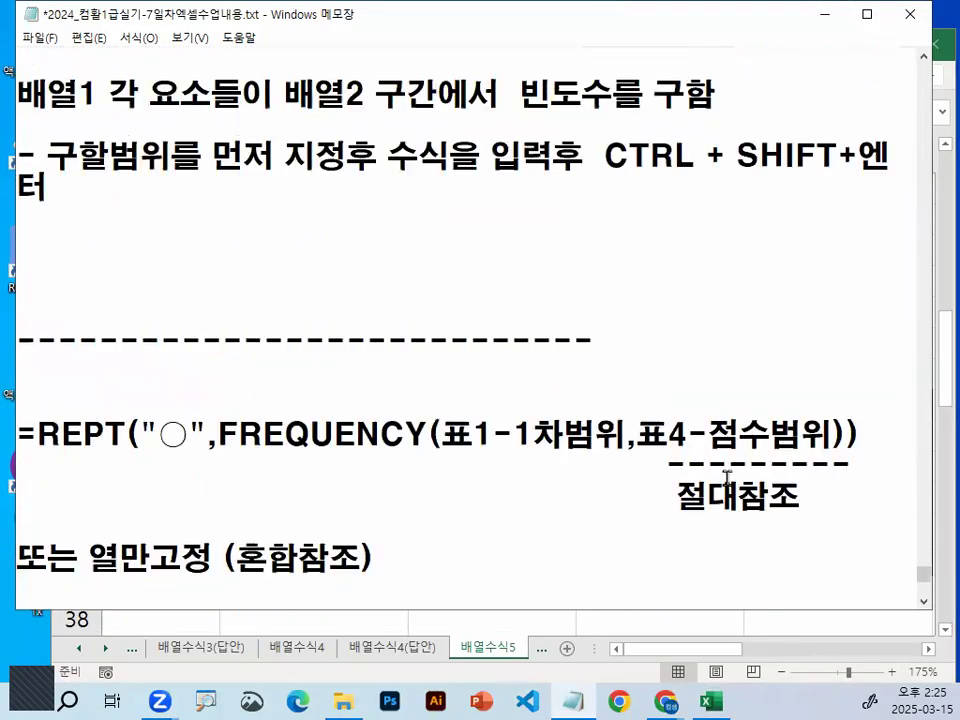
- Review the REPT("반복표시문자",개수) syntax and the ㅁ+한자키 method for entering special characters
{"action": "mouse_move", "coordinate": [152, 187]}
{"action": "left_mouse_down"}
{"action": "mouse_move", "coordinate": [338, 189]}
{"action": "mouse_move", "coordinate": [428, 178]}
{"action": "mouse_move", "coordinate": [386, 180]}
{"action": "mouse_move", "coordinate": [428, 196]}
{"action": "left_mouse_up"}
{"action": "key", "text": "ctrl+2"}
{"action": "left_click_drag", "start_coordinate": [168, 207], "coordinate": [322, 207]}
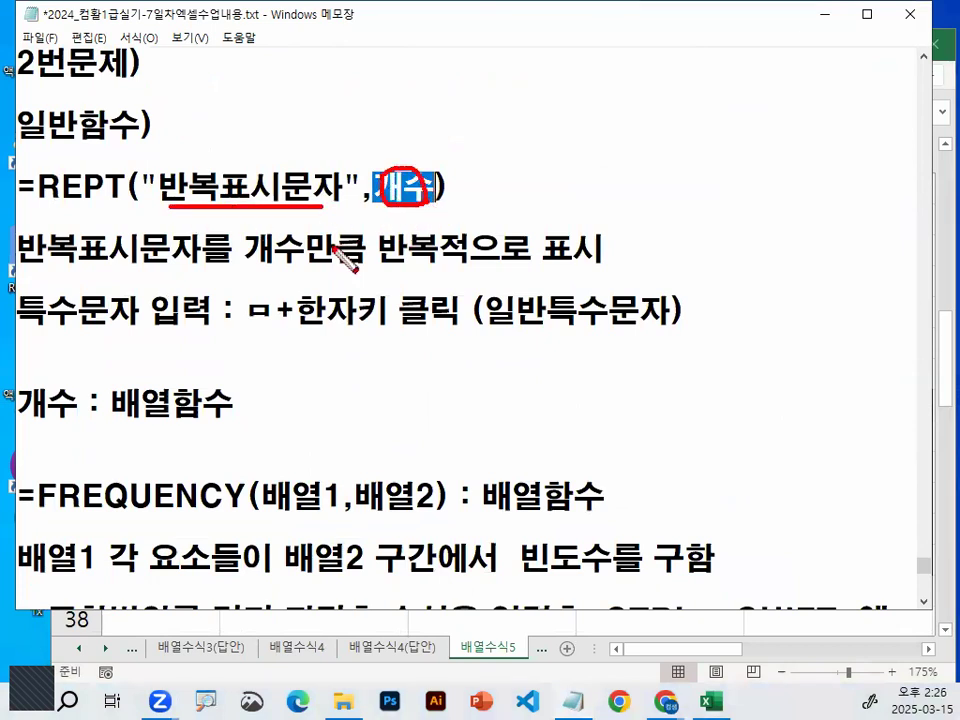
{"action": "left_click_drag", "start_coordinate": [398, 265], "coordinate": [590, 264]}
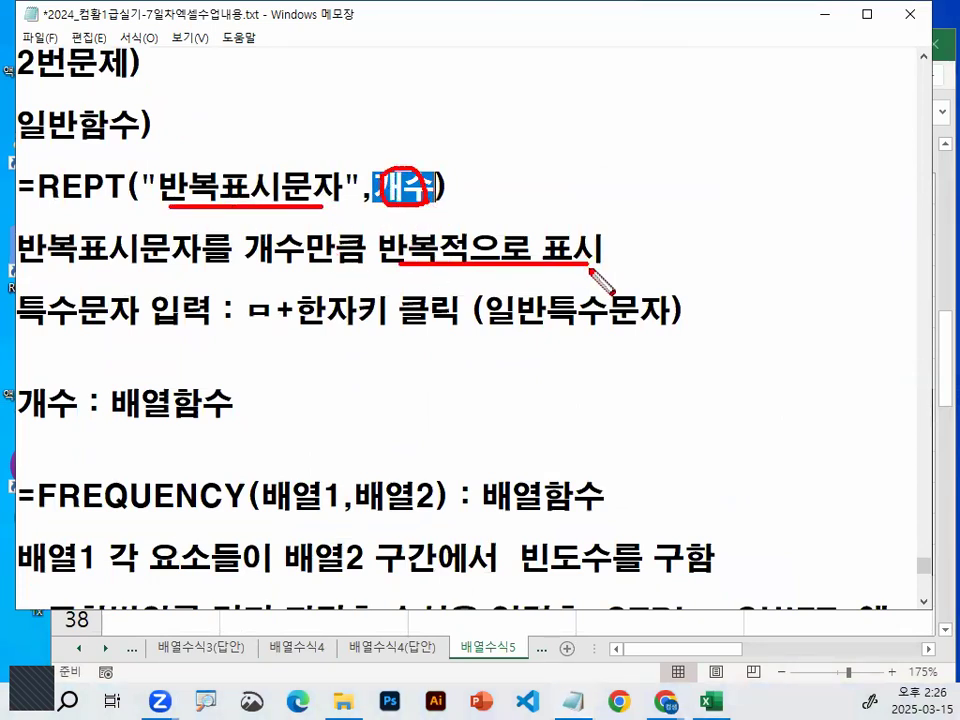
{"action": "mouse_move", "coordinate": [311, 197]}
{"action": "left_mouse_down"}
{"action": "mouse_move", "coordinate": [160, 205]}
{"action": "mouse_move", "coordinate": [175, 152]}
{"action": "mouse_move", "coordinate": [350, 190]}
{"action": "left_mouse_up"}
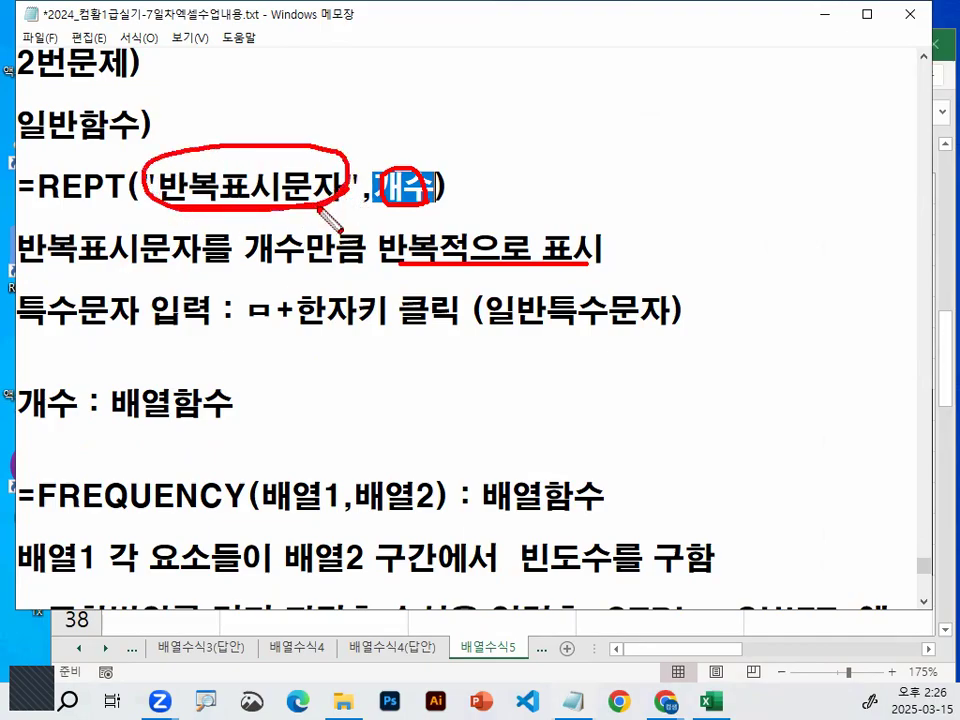
{"action": "left_click_drag", "start_coordinate": [205, 148], "coordinate": [303, 57]}
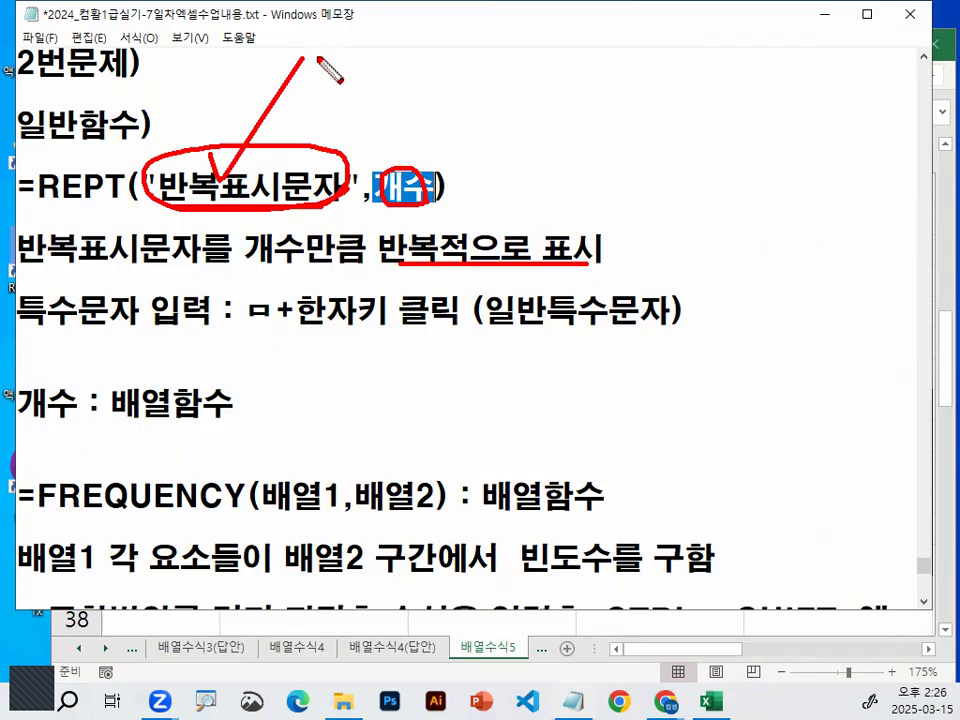
{"action": "mouse_move", "coordinate": [305, 322]}
{"action": "left_mouse_down"}
{"action": "mouse_move", "coordinate": [240, 309]}
{"action": "mouse_move", "coordinate": [246, 330]}
{"action": "left_mouse_up"}
{"action": "mouse_move", "coordinate": [308, 325]}
{"action": "left_mouse_down"}
{"action": "mouse_move", "coordinate": [377, 289]}
{"action": "mouse_move", "coordinate": [405, 332]}
{"action": "left_mouse_up"}
{"action": "mouse_move", "coordinate": [445, 188]}
{"action": "left_mouse_down"}
{"action": "mouse_move", "coordinate": [424, 166]}
{"action": "mouse_move", "coordinate": [448, 215]}
{"action": "left_mouse_up"}
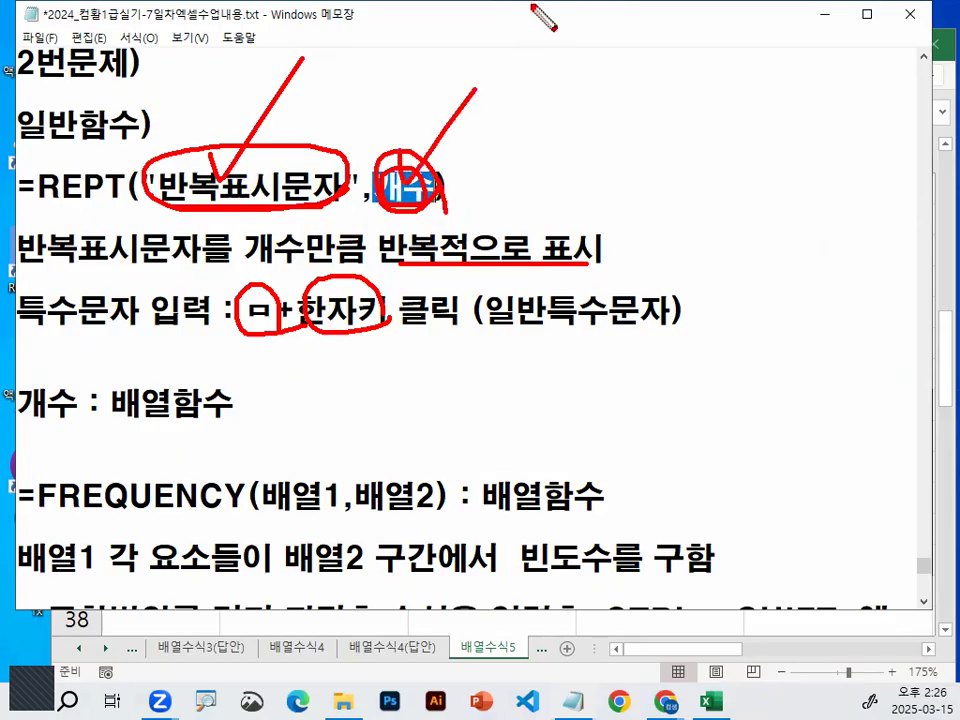
{"action": "key", "text": "Escape"}
{"action": "left_click_drag", "start_coordinate": [159, 186], "coordinate": [340, 183]}
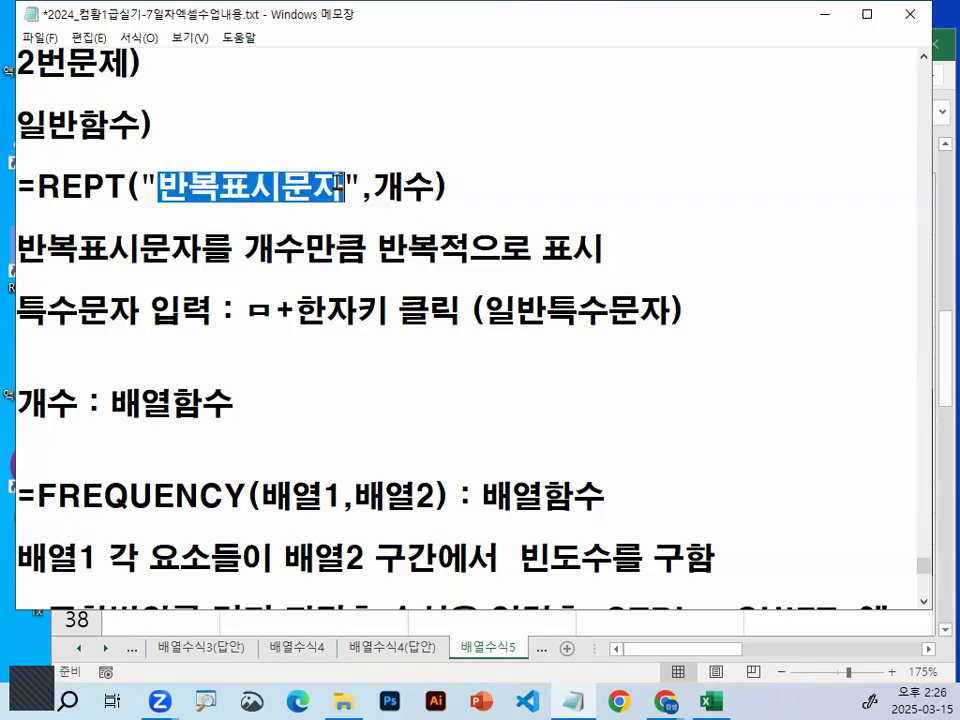
{"action": "left_click", "coordinate": [338, 178]}
- Review the FREQUENCY(배열1,배열2) notes and clear the completed formula from directly below the 또는 열만고정 (혼합참조) line
{"action": "scroll", "coordinate": [363, 255], "scroll_direction": "down", "scroll_amount": 1}
{"action": "left_click_drag", "start_coordinate": [36, 402], "coordinate": [609, 401]}
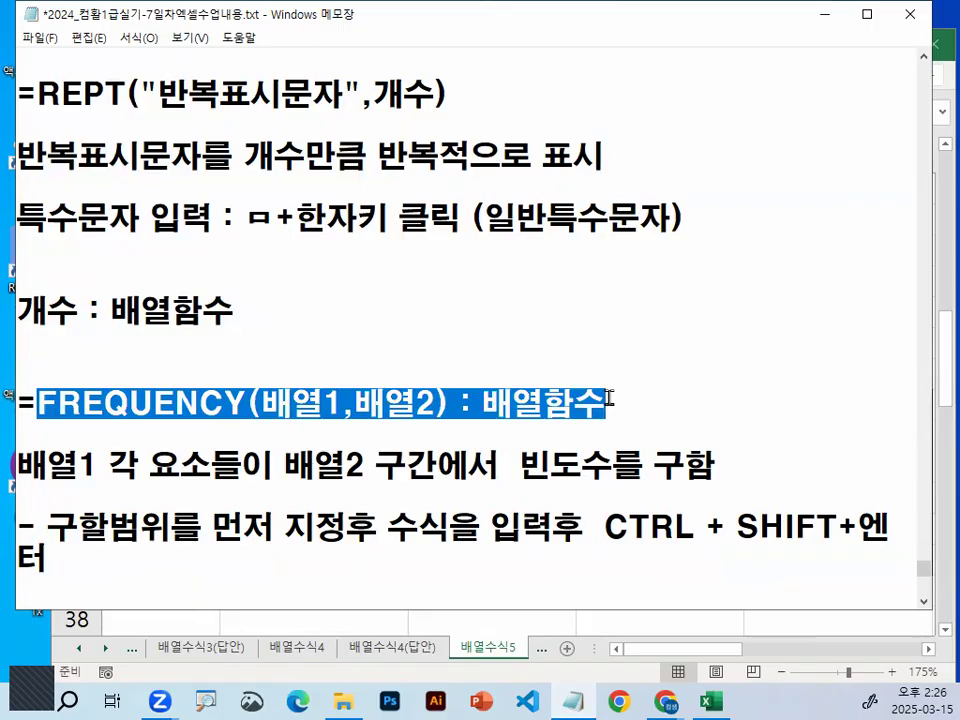
{"action": "scroll", "coordinate": [609, 398], "scroll_direction": "down", "scroll_amount": 1}
{"action": "scroll", "coordinate": [609, 397], "scroll_direction": "down", "scroll_amount": 2}
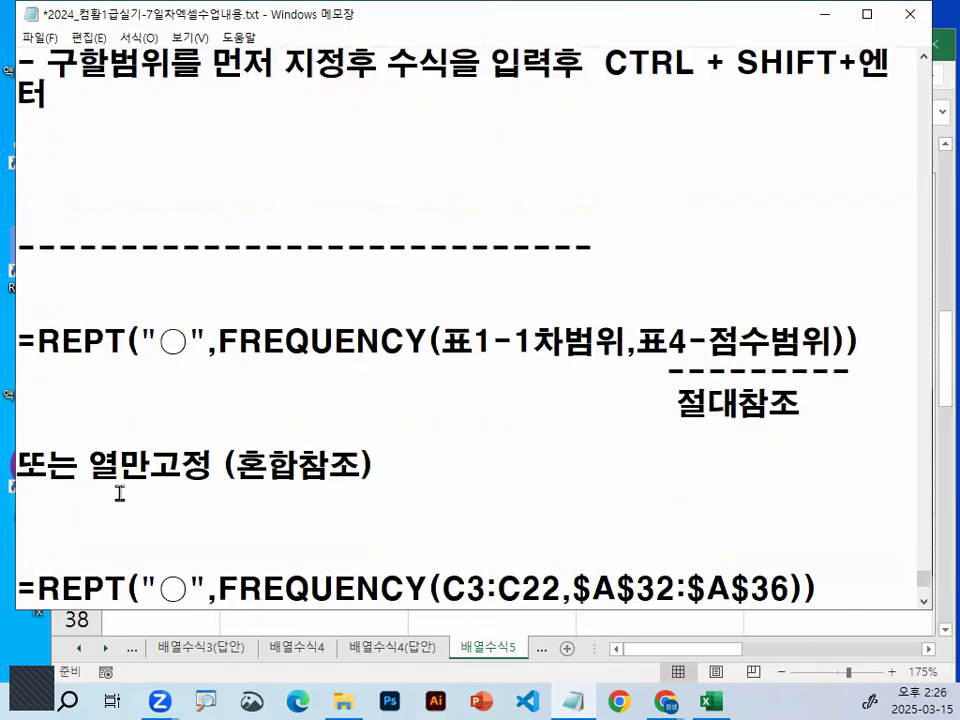
{"action": "key", "text": "ctrl+z"}
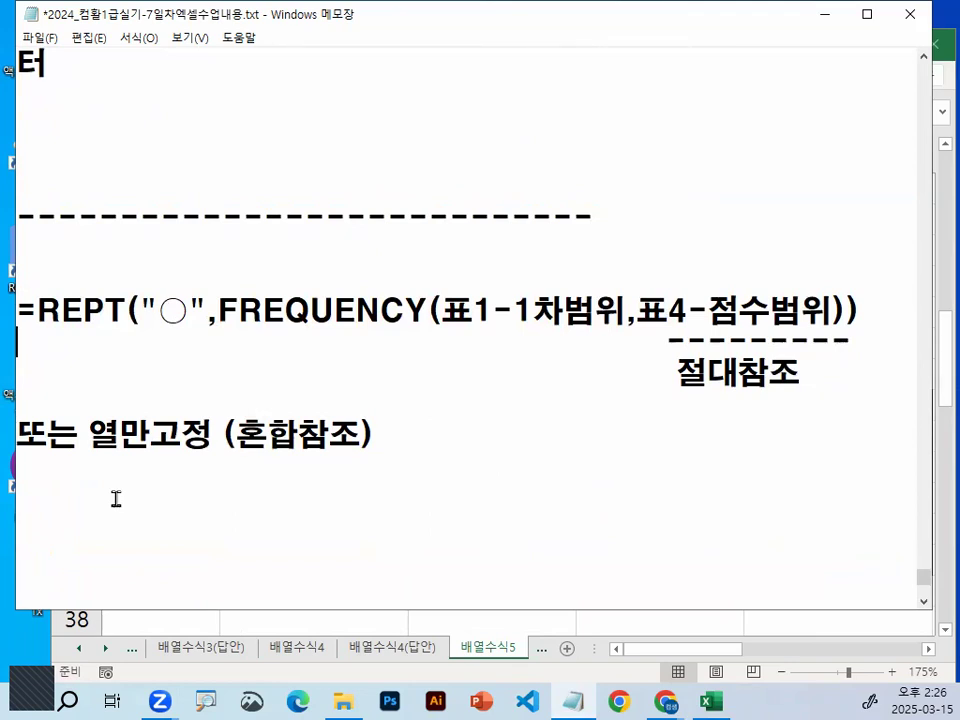
- Examine how FREQUENCY is nested as the count argument of REPT("○",…) in the outline formula
{"action": "left_click_drag", "start_coordinate": [38, 324], "coordinate": [112, 324]}
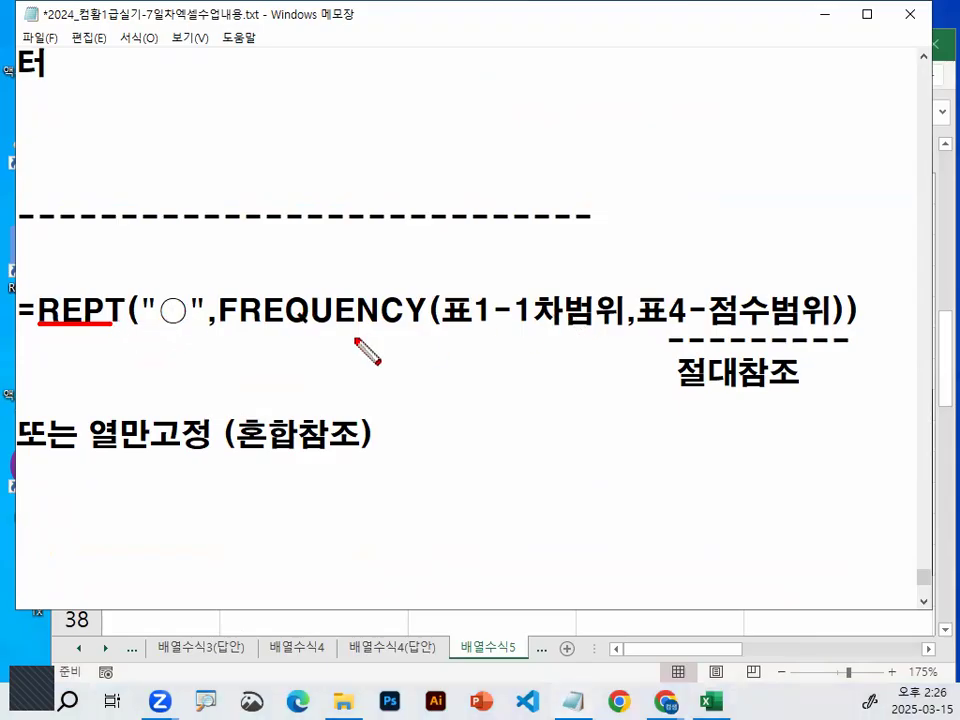
{"action": "left_click_drag", "start_coordinate": [219, 324], "coordinate": [410, 325]}
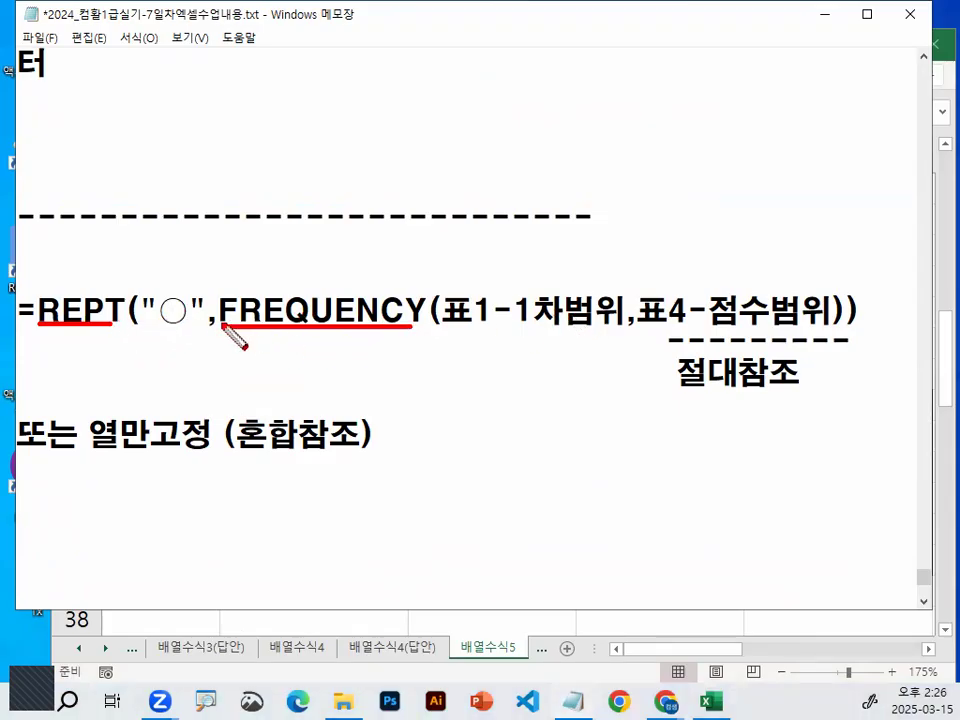
{"action": "mouse_move", "coordinate": [213, 323]}
{"action": "left_mouse_down"}
{"action": "mouse_move", "coordinate": [133, 296]}
{"action": "mouse_move", "coordinate": [182, 276]}
{"action": "mouse_move", "coordinate": [212, 302]}
{"action": "mouse_move", "coordinate": [200, 283]}
{"action": "mouse_move", "coordinate": [261, 311]}
{"action": "mouse_move", "coordinate": [518, 311]}
{"action": "left_mouse_up"}
{"action": "key", "text": "Escape"}
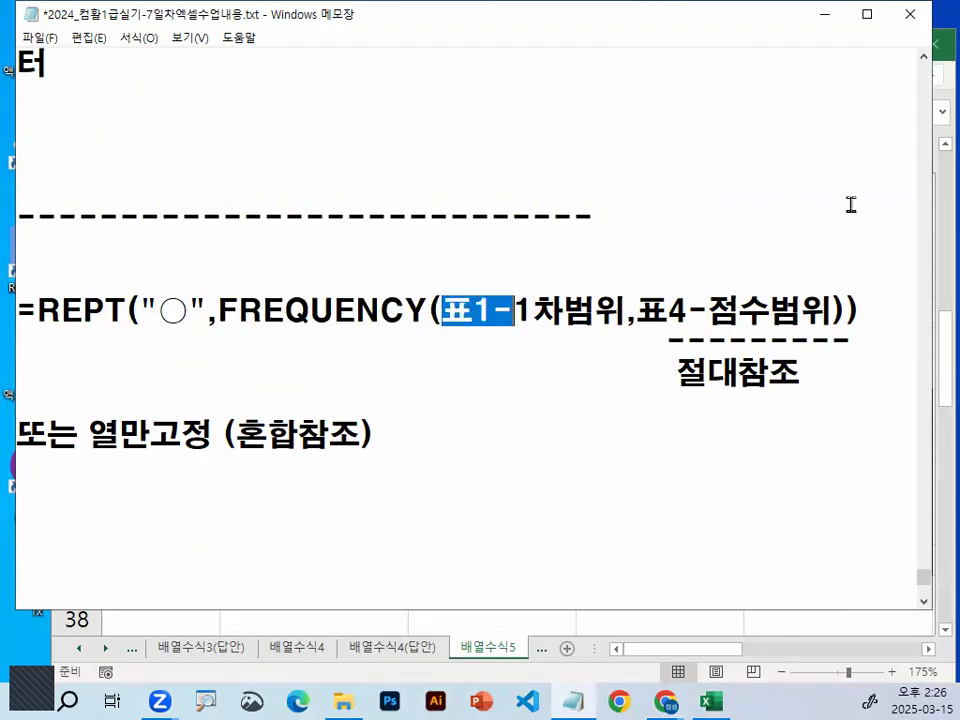
- Minimize the notes and, in Excel, inspect 표4's 점수 range A32:A36 and 표1's 1차 scores from C3 down
{"action": "left_click", "coordinate": [825, 15]}
{"action": "left_click_drag", "start_coordinate": [185, 436], "coordinate": [185, 560]}
{"action": "scroll", "coordinate": [495, 500], "scroll_direction": "up", "scroll_amount": 8}
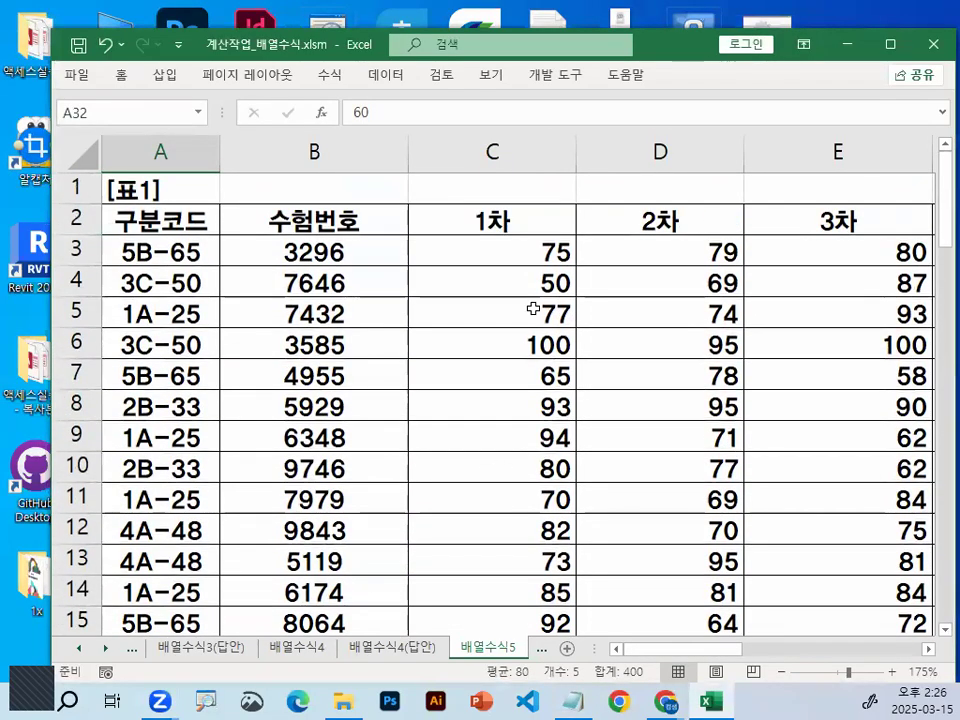
{"action": "left_click_drag", "start_coordinate": [553, 255], "coordinate": [523, 593]}
{"action": "scroll", "coordinate": [525, 579], "scroll_direction": "down", "scroll_amount": 5}
- Examine the 1차 answer range B32:B36 and the fill direction across 2차, 3차 and 4차 in 표4
{"action": "left_click_drag", "start_coordinate": [343, 426], "coordinate": [872, 566]}
{"action": "mouse_move", "coordinate": [345, 435]}
{"action": "left_mouse_down"}
{"action": "mouse_move", "coordinate": [328, 574]}
{"action": "mouse_move", "coordinate": [356, 563]}
{"action": "mouse_move", "coordinate": [264, 521]}
{"action": "mouse_move", "coordinate": [351, 433]}
{"action": "mouse_move", "coordinate": [345, 583]}
{"action": "left_mouse_up"}
{"action": "mouse_move", "coordinate": [426, 577]}
{"action": "left_mouse_down"}
{"action": "mouse_move", "coordinate": [691, 577]}
{"action": "mouse_move", "coordinate": [703, 598]}
{"action": "left_mouse_up"}
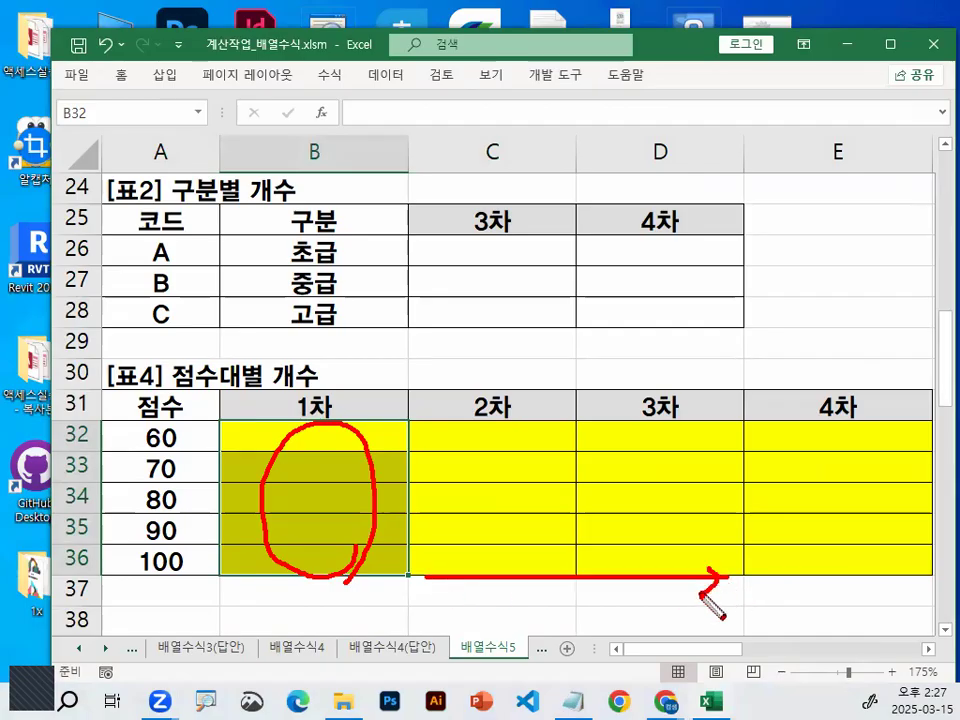
{"action": "mouse_move", "coordinate": [551, 556]}
{"action": "left_mouse_down"}
{"action": "mouse_move", "coordinate": [474, 564]}
{"action": "mouse_move", "coordinate": [553, 567]}
{"action": "left_mouse_up"}
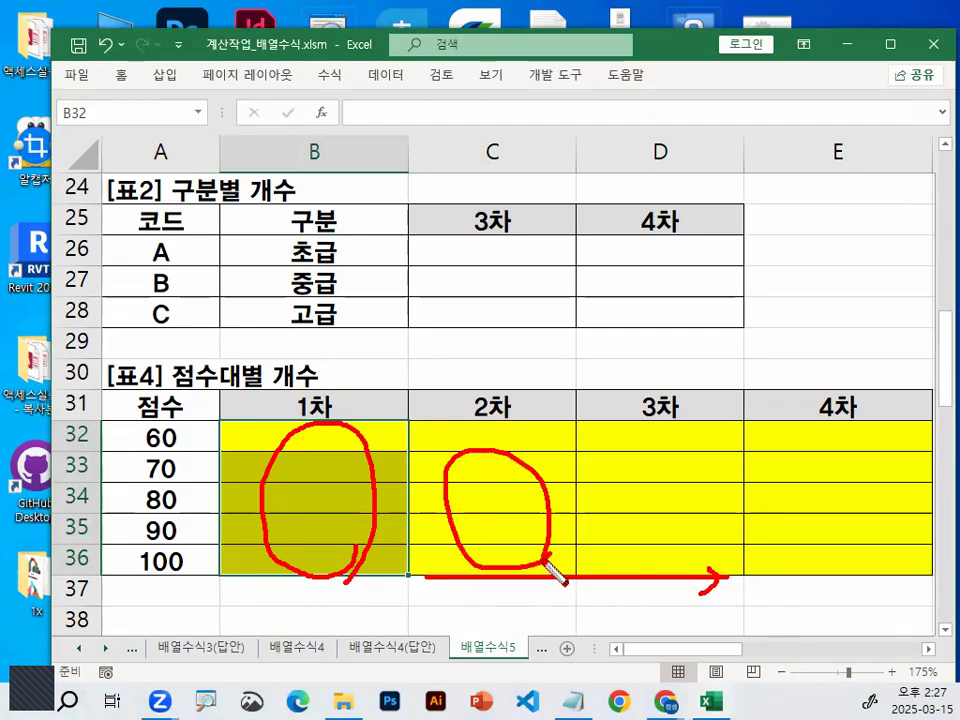
{"action": "left_click_drag", "start_coordinate": [600, 478], "coordinate": [697, 545]}
{"action": "left_click_drag", "start_coordinate": [692, 452], "coordinate": [604, 480]}
{"action": "mouse_move", "coordinate": [935, 530]}
{"action": "left_mouse_down"}
{"action": "mouse_move", "coordinate": [879, 565]}
{"action": "mouse_move", "coordinate": [900, 521]}
{"action": "left_mouse_up"}
{"action": "key", "text": "Escape"}
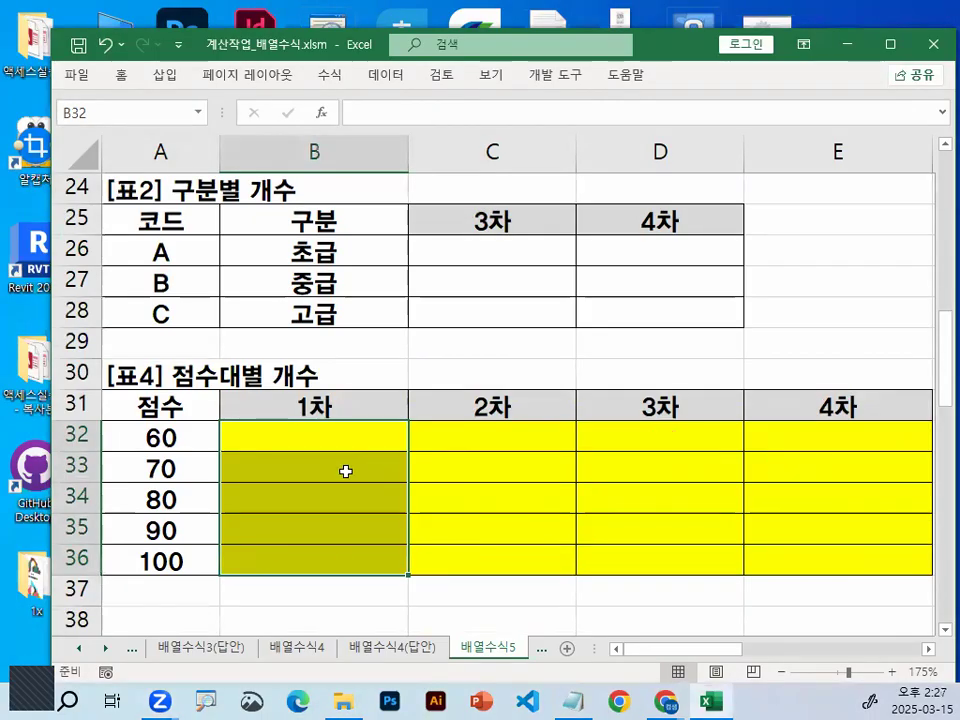
- Compare 표1's 1차 scores with the 점수 values in 표4, ending with B32 selected
{"action": "left_click", "coordinate": [323, 437]}
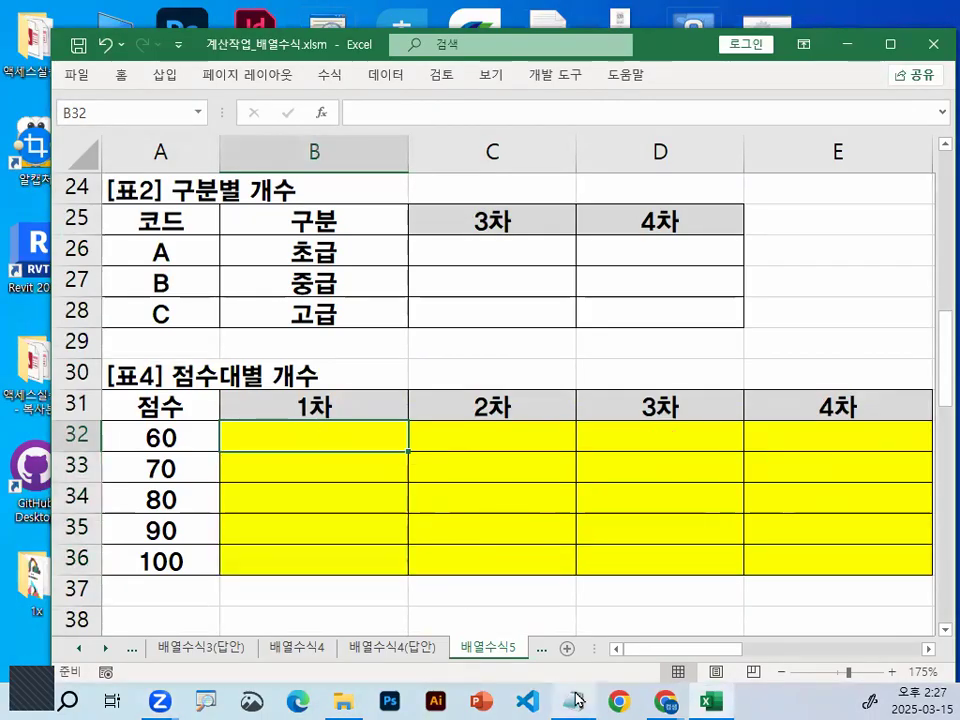
{"action": "scroll", "coordinate": [327, 392], "scroll_direction": "up", "scroll_amount": 8}
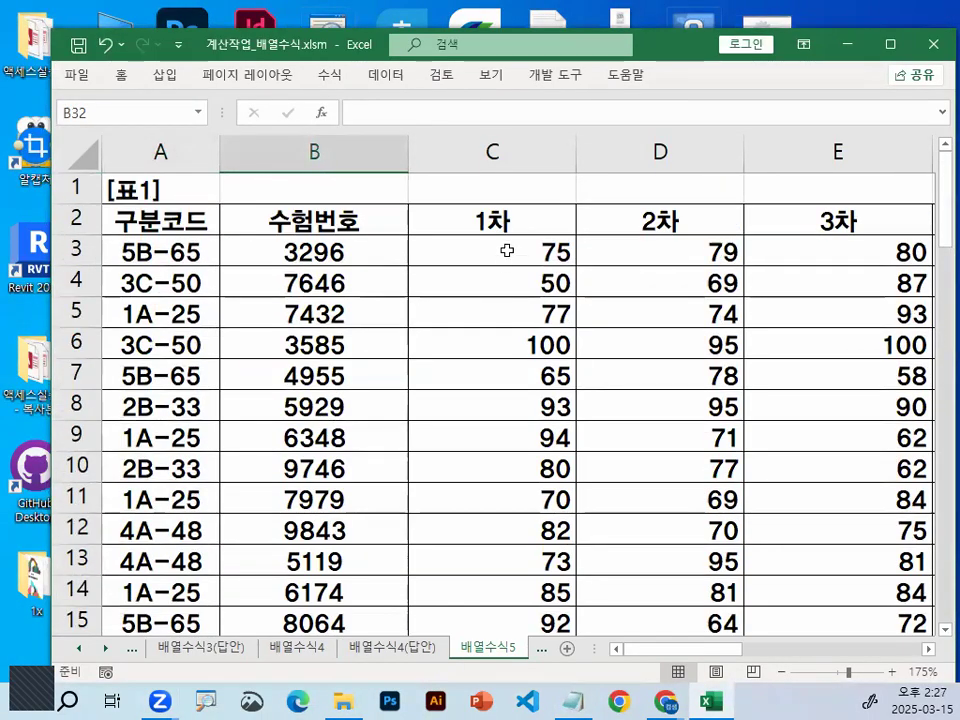
{"action": "left_click_drag", "start_coordinate": [506, 255], "coordinate": [492, 430]}
{"action": "scroll", "coordinate": [492, 430], "scroll_direction": "down", "scroll_amount": 7}
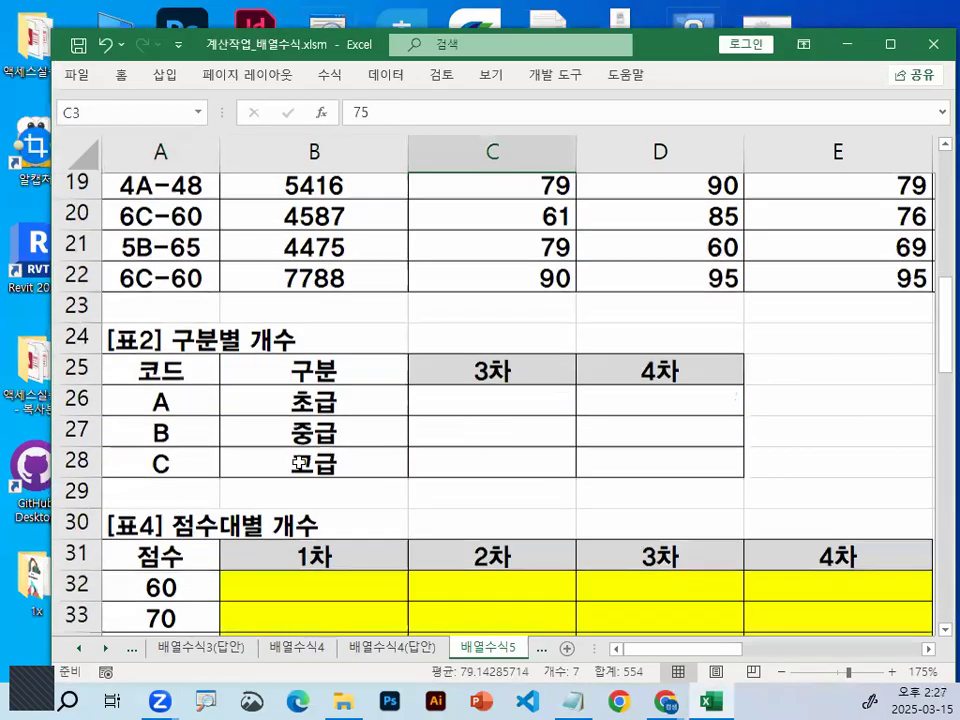
{"action": "left_click", "coordinate": [158, 507]}
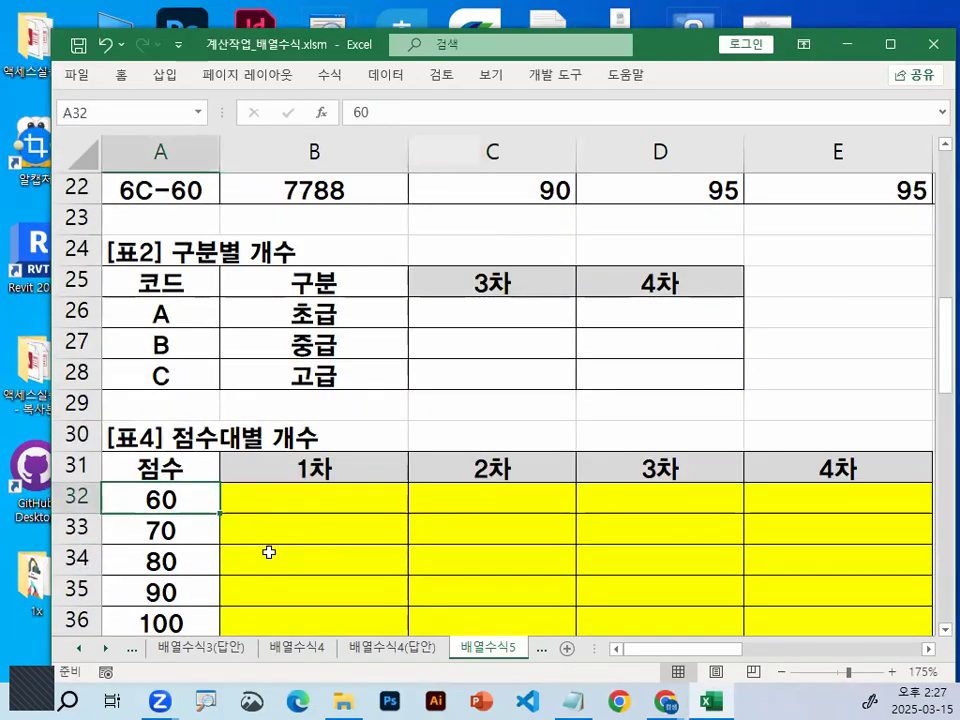
{"action": "left_click", "coordinate": [320, 496]}
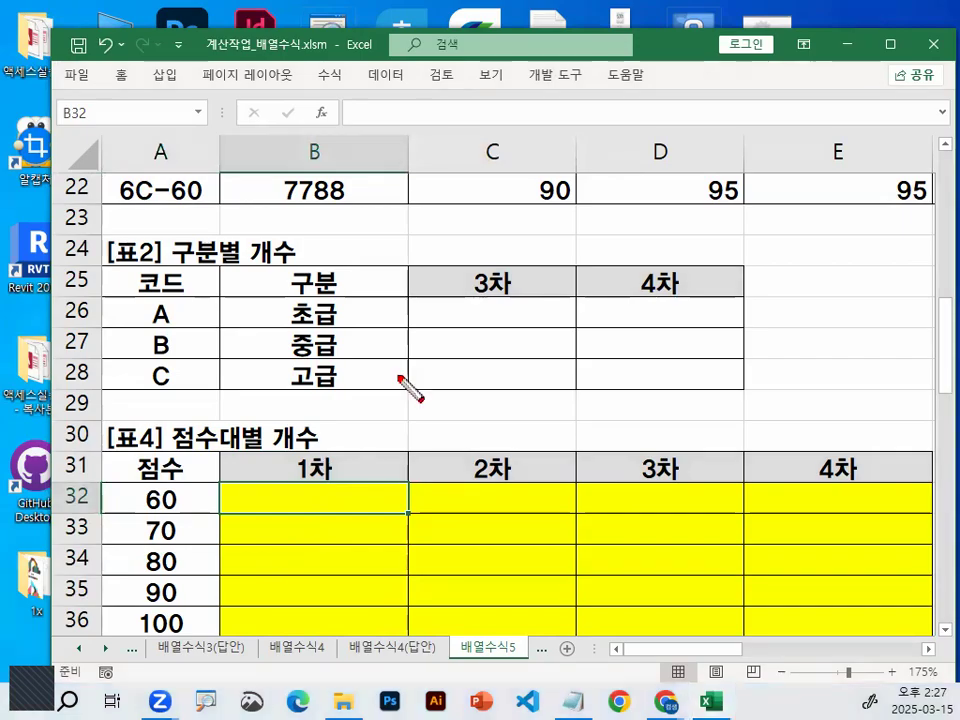
{"action": "mouse_move", "coordinate": [355, 300]}
{"action": "left_mouse_down"}
{"action": "mouse_move", "coordinate": [374, 314]}
{"action": "mouse_move", "coordinate": [371, 376]}
{"action": "left_mouse_up"}
{"action": "mouse_move", "coordinate": [439, 343]}
{"action": "left_mouse_down"}
{"action": "mouse_move", "coordinate": [429, 381]}
{"action": "mouse_move", "coordinate": [460, 395]}
{"action": "left_mouse_up"}
{"action": "left_click_drag", "start_coordinate": [571, 363], "coordinate": [601, 320]}
{"action": "mouse_move", "coordinate": [757, 318]}
{"action": "left_mouse_down"}
{"action": "mouse_move", "coordinate": [810, 306]}
{"action": "mouse_move", "coordinate": [765, 300]}
{"action": "left_mouse_up"}
{"action": "key", "text": "Escape"}
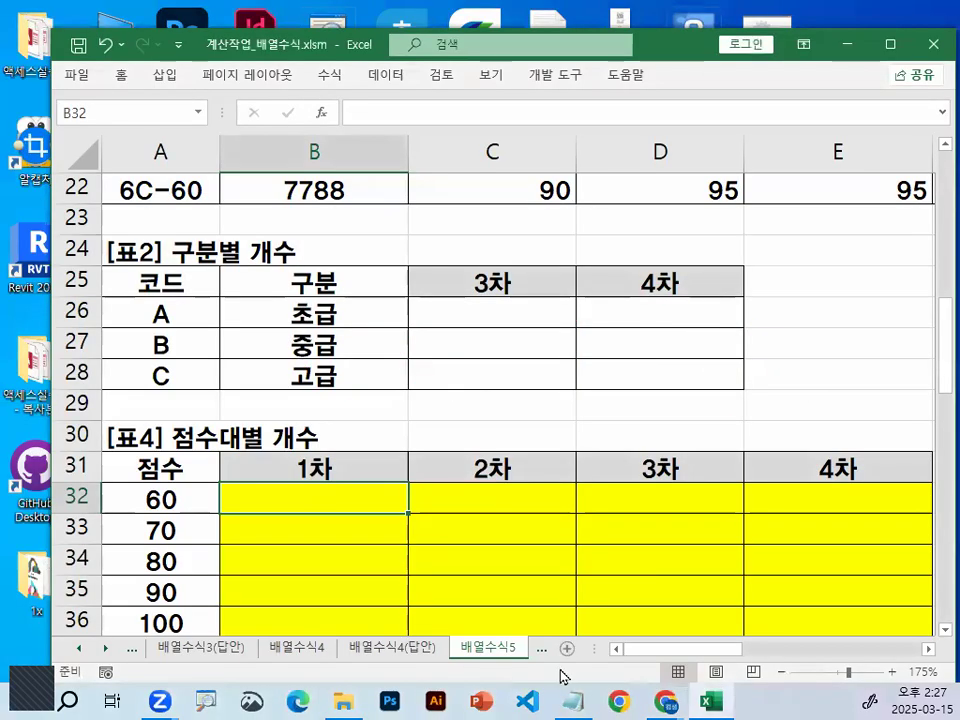
- Return to the notes and review the 표1-1차범위 and absolute 표4-점수범위 arguments in the REPT and FREQUENCY outline formula
{"action": "left_click", "coordinate": [560, 692]}
{"action": "left_click_drag", "start_coordinate": [40, 300], "coordinate": [108, 311]}
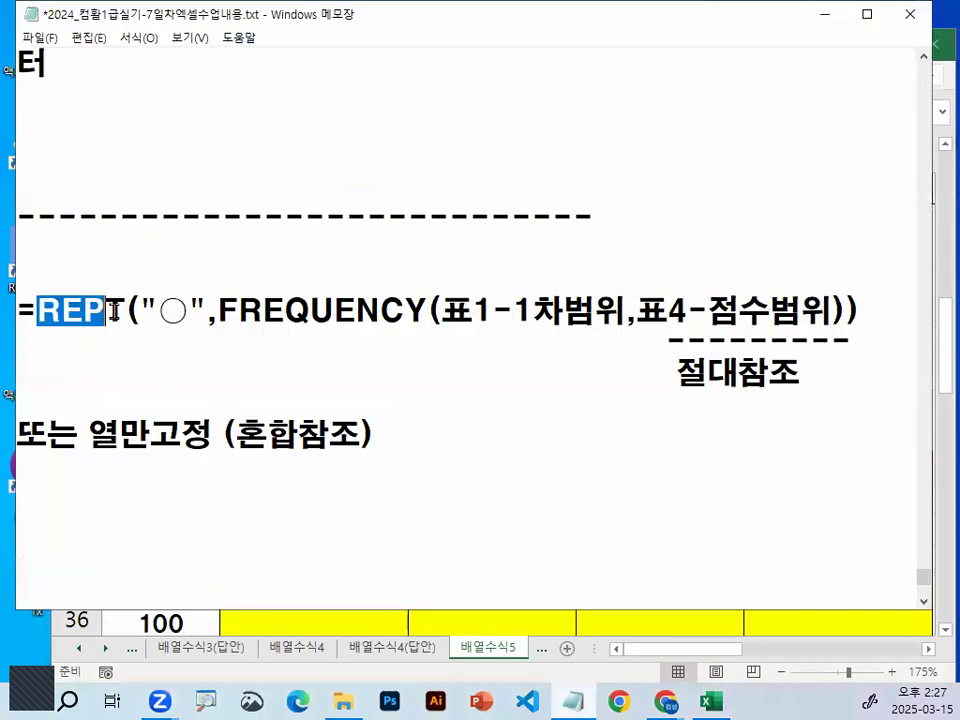
{"action": "left_click", "coordinate": [114, 312]}
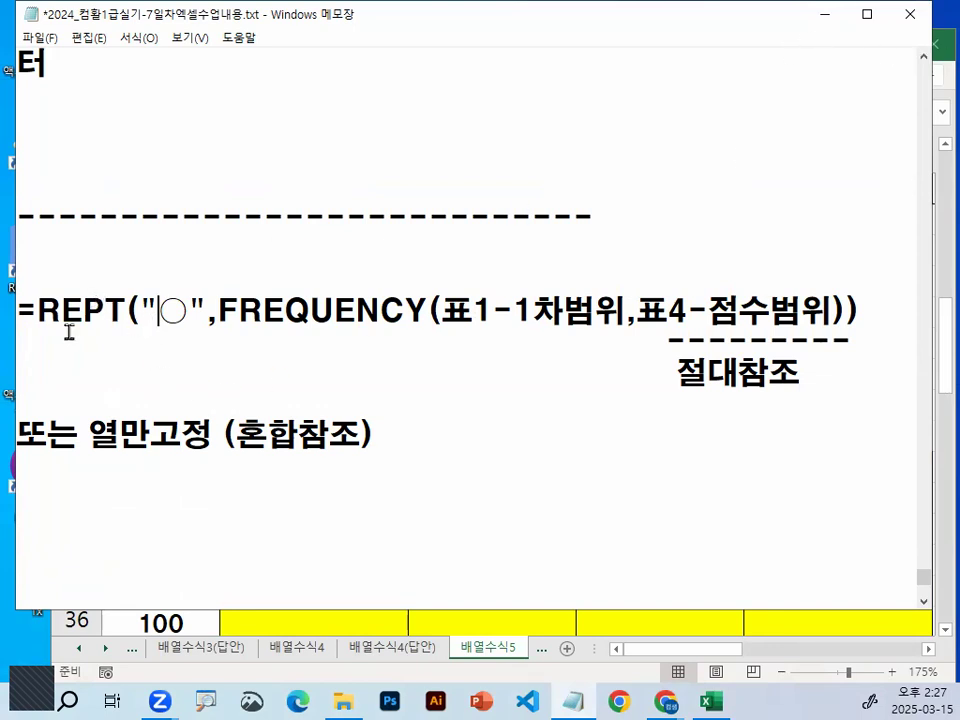
{"action": "left_click_drag", "start_coordinate": [443, 310], "coordinate": [831, 311]}
{"action": "left_click", "coordinate": [829, 305]}
{"action": "left_click_drag", "start_coordinate": [816, 390], "coordinate": [750, 386]}
{"action": "key", "text": "Escape"}
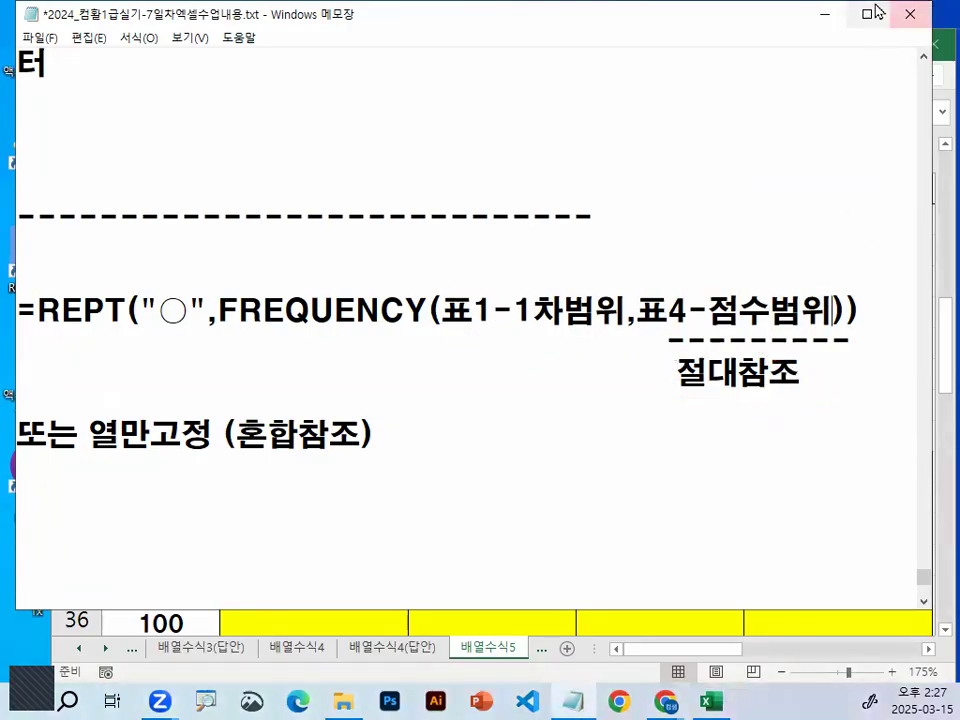
- Minimize the notes, select B32:B36 in 표4 and examine the 점수 range and the fill direction toward 4차
{"action": "left_click", "coordinate": [818, 15]}
{"action": "scroll", "coordinate": [165, 495], "scroll_direction": "down", "scroll_amount": 2}
{"action": "left_click_drag", "start_coordinate": [314, 312], "coordinate": [321, 437]}
{"action": "mouse_move", "coordinate": [410, 464]}
{"action": "left_mouse_down"}
{"action": "mouse_move", "coordinate": [645, 463]}
{"action": "mouse_move", "coordinate": [648, 452]}
{"action": "mouse_move", "coordinate": [628, 480]}
{"action": "left_mouse_up"}
{"action": "mouse_move", "coordinate": [212, 422]}
{"action": "left_mouse_down"}
{"action": "mouse_move", "coordinate": [126, 440]}
{"action": "mouse_move", "coordinate": [214, 317]}
{"action": "mouse_move", "coordinate": [197, 446]}
{"action": "left_mouse_up"}
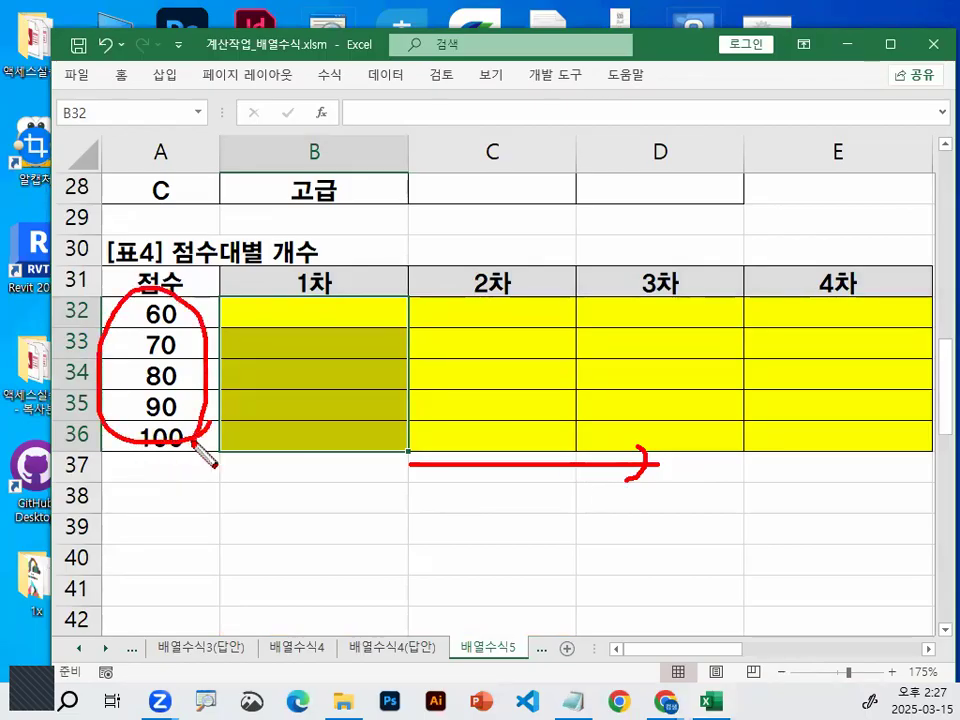
- Compare 표1's 1차 and 2차 score columns with the 점수 range A32:A36 in 표4, ending on an empty cell below 표4
{"action": "mouse_move", "coordinate": [165, 355]}
{"action": "left_mouse_down"}
{"action": "mouse_move", "coordinate": [283, 358]}
{"action": "mouse_move", "coordinate": [280, 370]}
{"action": "left_mouse_up"}
{"action": "left_click_drag", "start_coordinate": [261, 354], "coordinate": [274, 401]}
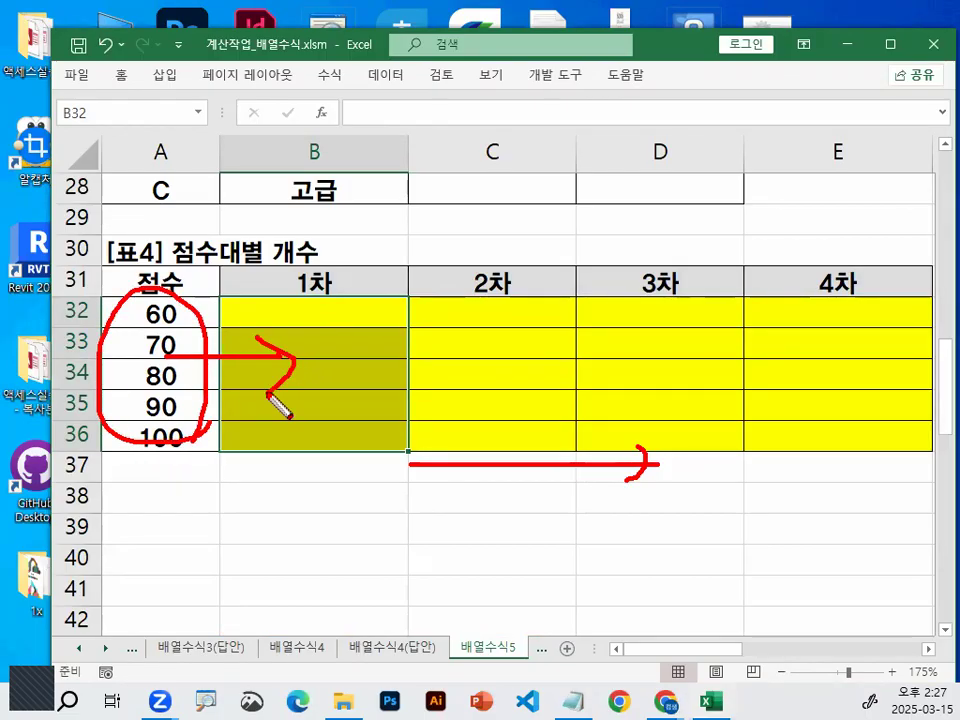
{"action": "key", "text": "Escape"}
{"action": "scroll", "coordinate": [545, 464], "scroll_direction": "up", "scroll_amount": 3}
{"action": "scroll", "coordinate": [545, 464], "scroll_direction": "up", "scroll_amount": 6}
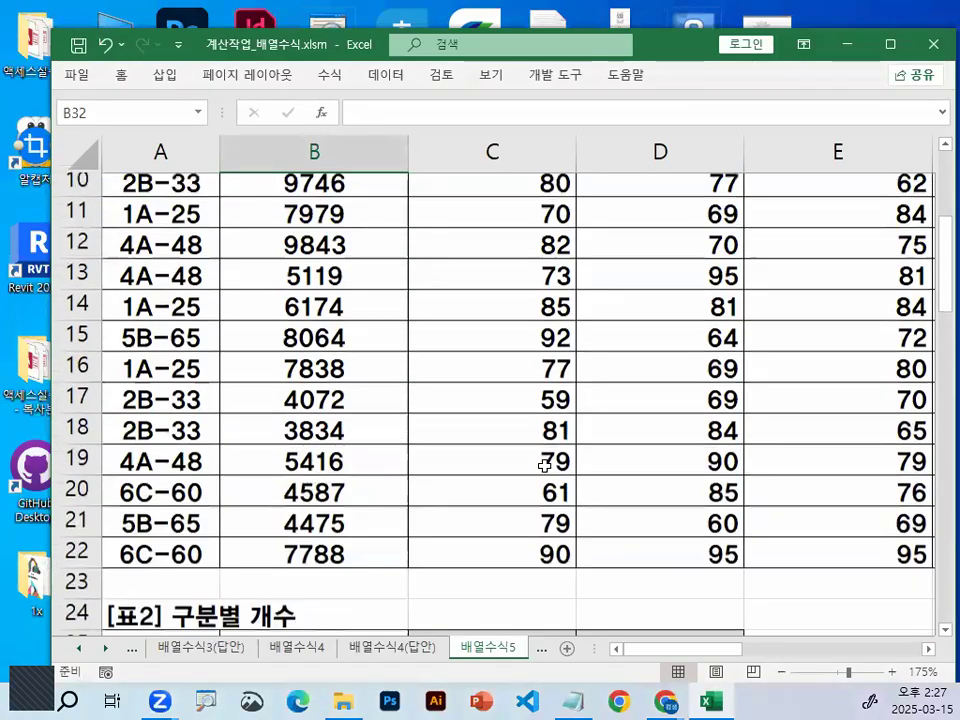
{"action": "key", "text": "ctrl+2"}
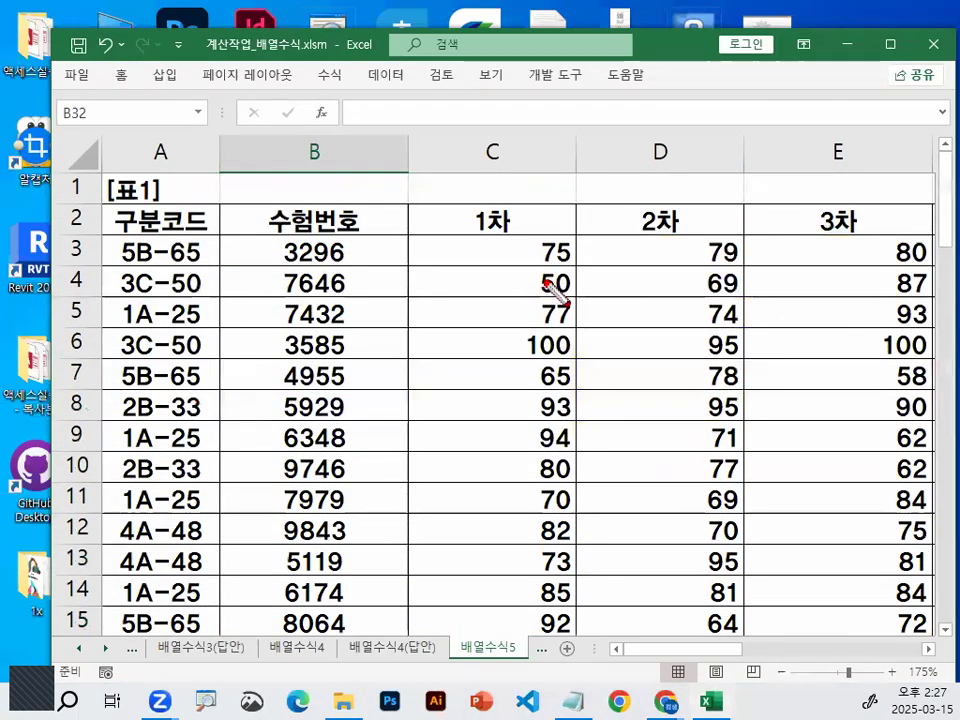
{"action": "mouse_move", "coordinate": [538, 447]}
{"action": "left_mouse_down"}
{"action": "mouse_move", "coordinate": [503, 394]}
{"action": "mouse_move", "coordinate": [677, 360]}
{"action": "left_mouse_up"}
{"action": "left_click_drag", "start_coordinate": [622, 332], "coordinate": [623, 386]}
{"action": "mouse_move", "coordinate": [755, 212]}
{"action": "left_mouse_down"}
{"action": "mouse_move", "coordinate": [757, 440]}
{"action": "mouse_move", "coordinate": [506, 527]}
{"action": "mouse_move", "coordinate": [372, 608]}
{"action": "left_mouse_up"}
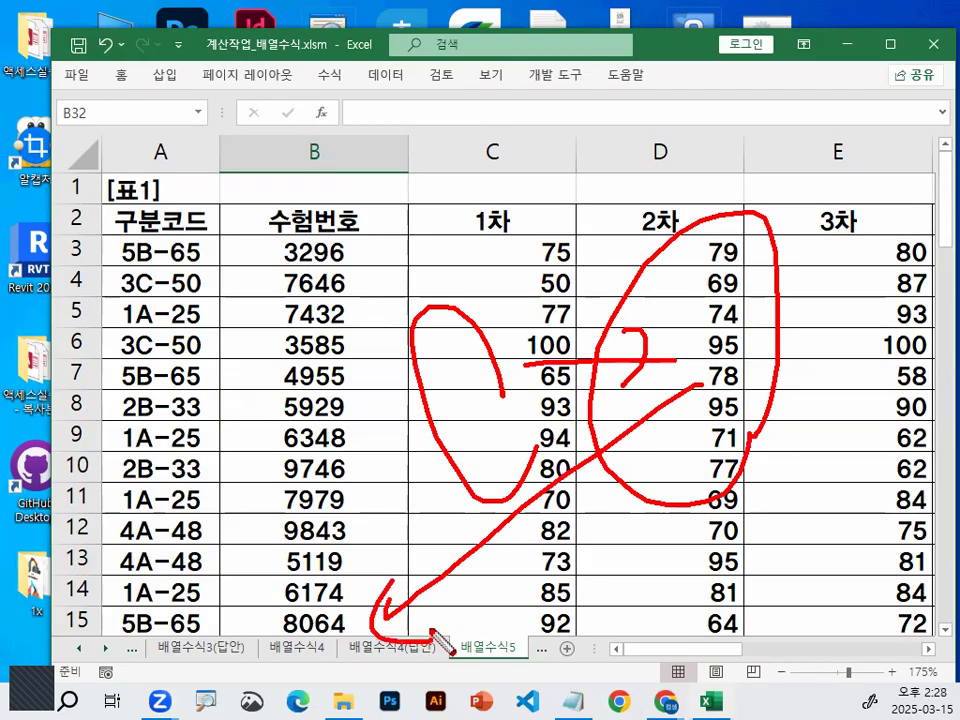
{"action": "key", "text": "Escape"}
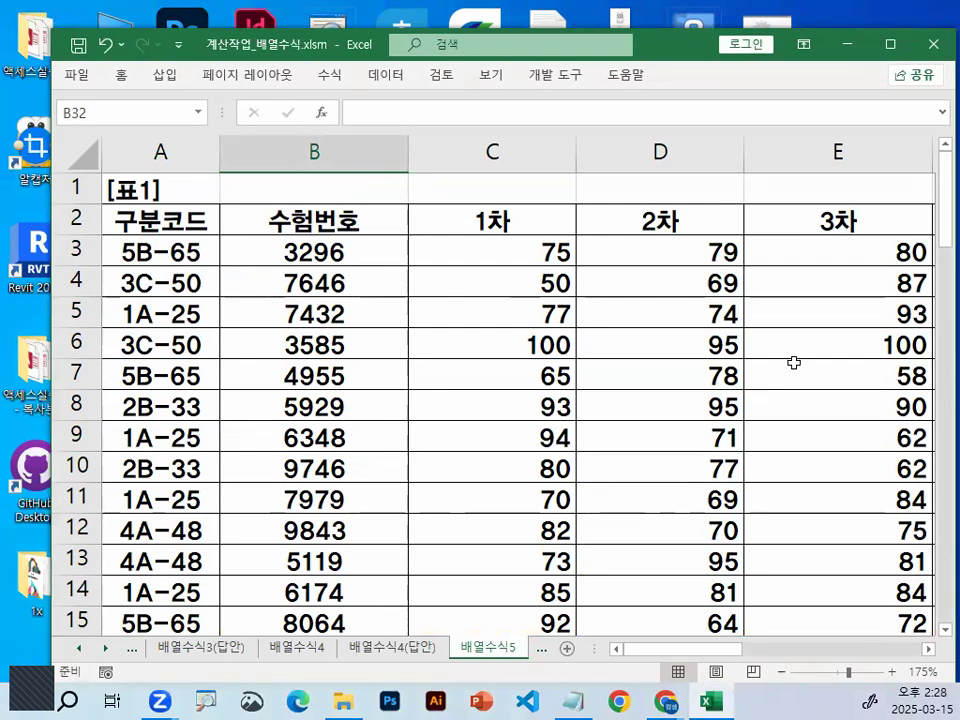
{"action": "scroll", "coordinate": [266, 371], "scroll_direction": "down", "scroll_amount": 8}
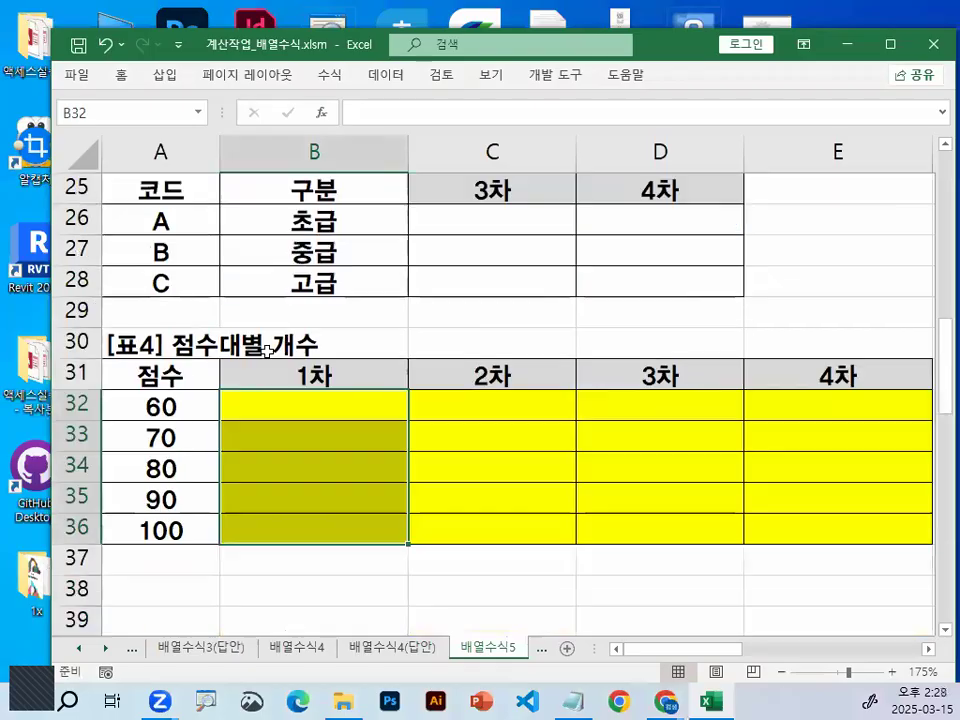
{"action": "scroll", "coordinate": [268, 358], "scroll_direction": "down", "scroll_amount": 1}
{"action": "left_click_drag", "start_coordinate": [180, 318], "coordinate": [172, 437]}
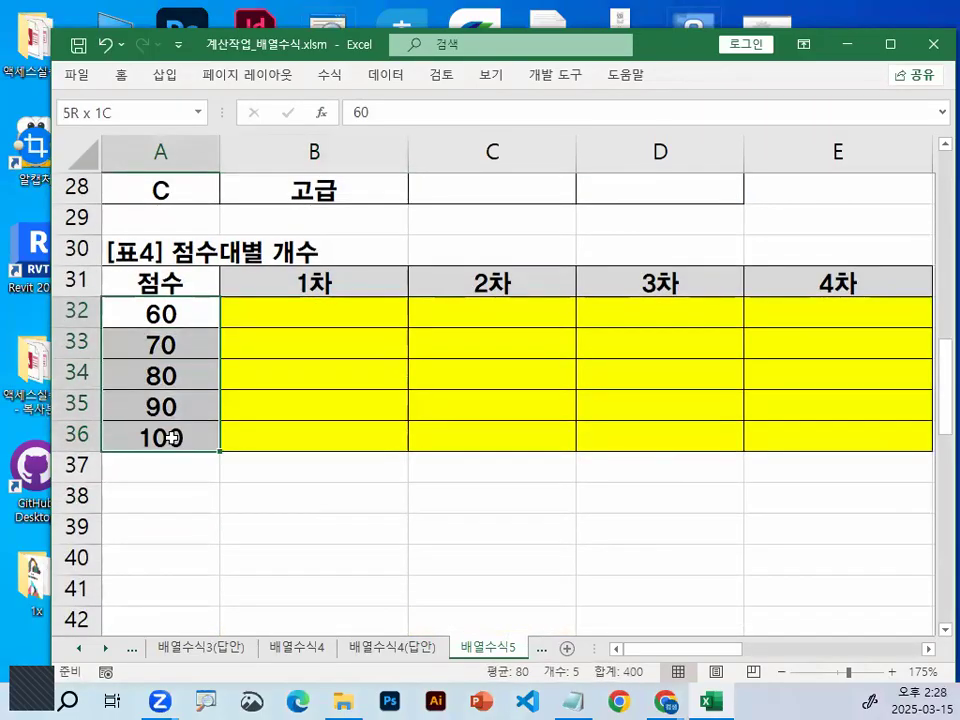
{"action": "left_click", "coordinate": [441, 536]}
{"action": "scroll", "coordinate": [364, 544], "scroll_direction": "down", "scroll_amount": 1}
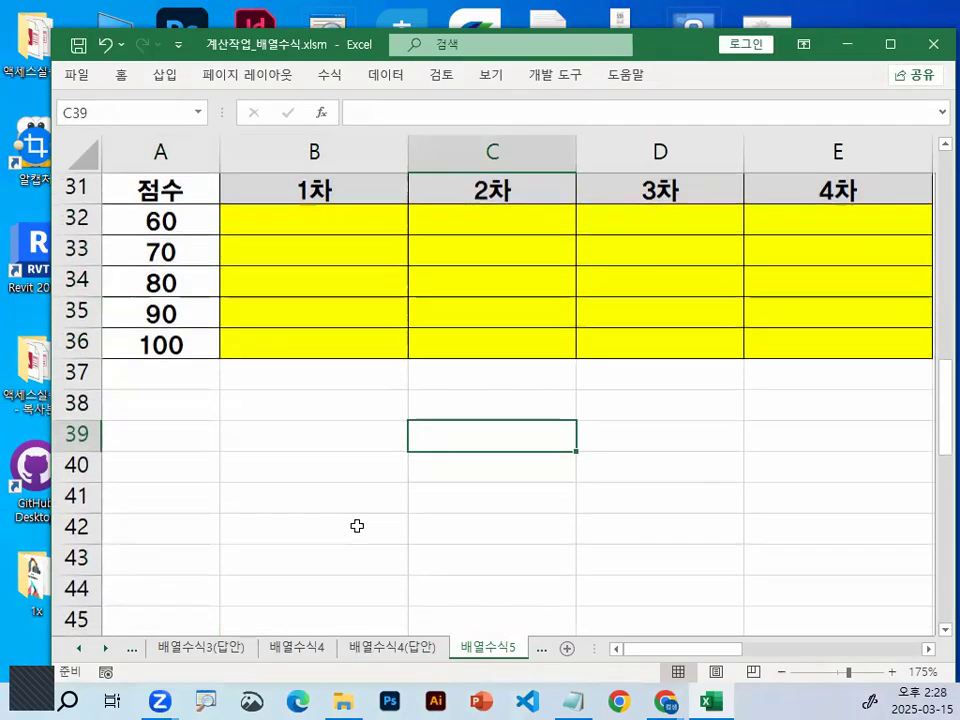
- Start a trial formula in B38 that refers to the 점수 values A32:A36 and make the reference absolute as $A$32:$A$36
{"action": "left_click", "coordinate": [316, 410]}
{"action": "type", "text": "="}
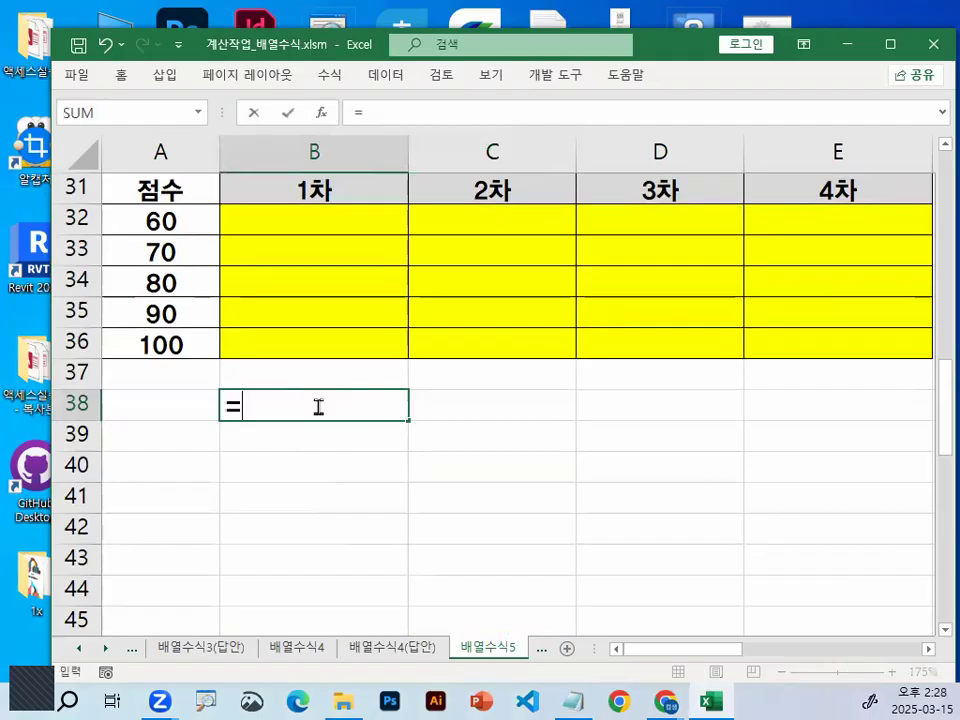
{"action": "mouse_move", "coordinate": [420, 358]}
{"action": "left_mouse_down"}
{"action": "mouse_move", "coordinate": [617, 358]}
{"action": "mouse_move", "coordinate": [607, 368]}
{"action": "left_mouse_up"}
{"action": "mouse_move", "coordinate": [348, 165]}
{"action": "left_mouse_down"}
{"action": "mouse_move", "coordinate": [283, 158]}
{"action": "mouse_move", "coordinate": [365, 170]}
{"action": "left_mouse_up"}
{"action": "mouse_move", "coordinate": [497, 174]}
{"action": "left_mouse_down"}
{"action": "mouse_move", "coordinate": [585, 176]}
{"action": "mouse_move", "coordinate": [804, 118]}
{"action": "mouse_move", "coordinate": [877, 208]}
{"action": "left_mouse_up"}
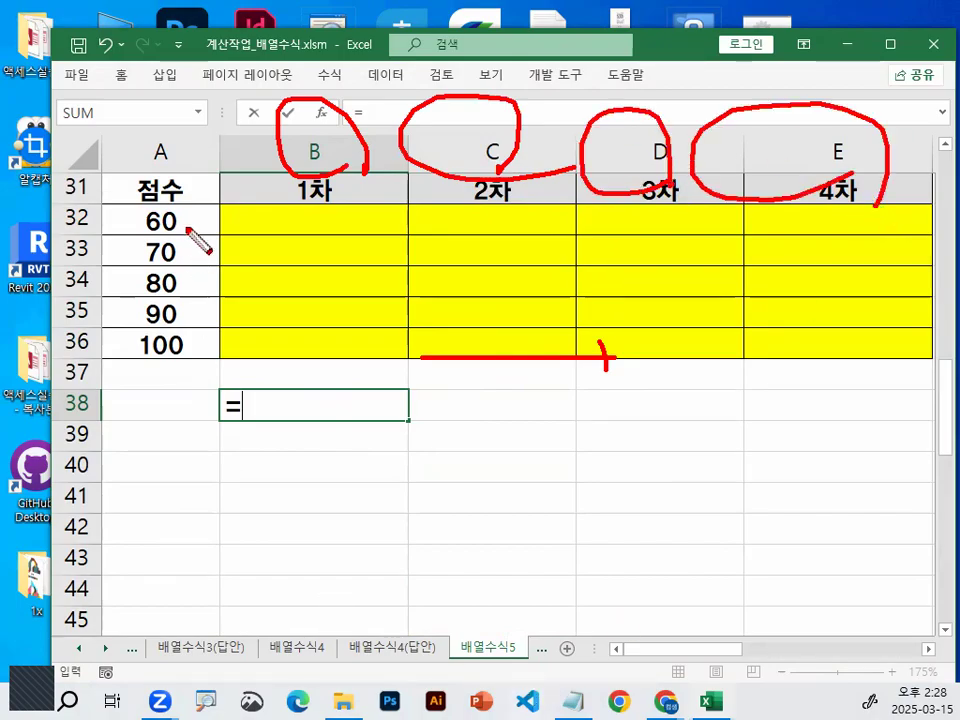
{"action": "key", "text": "Escape"}
{"action": "left_click_drag", "start_coordinate": [178, 218], "coordinate": [178, 310]}
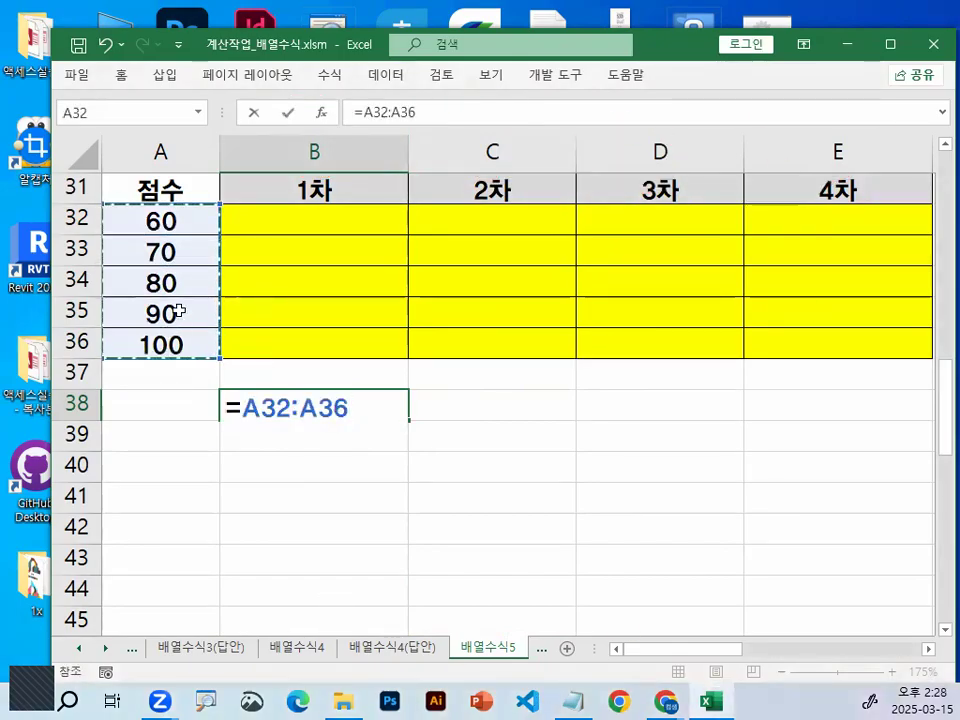
{"action": "key", "text": "F4"}
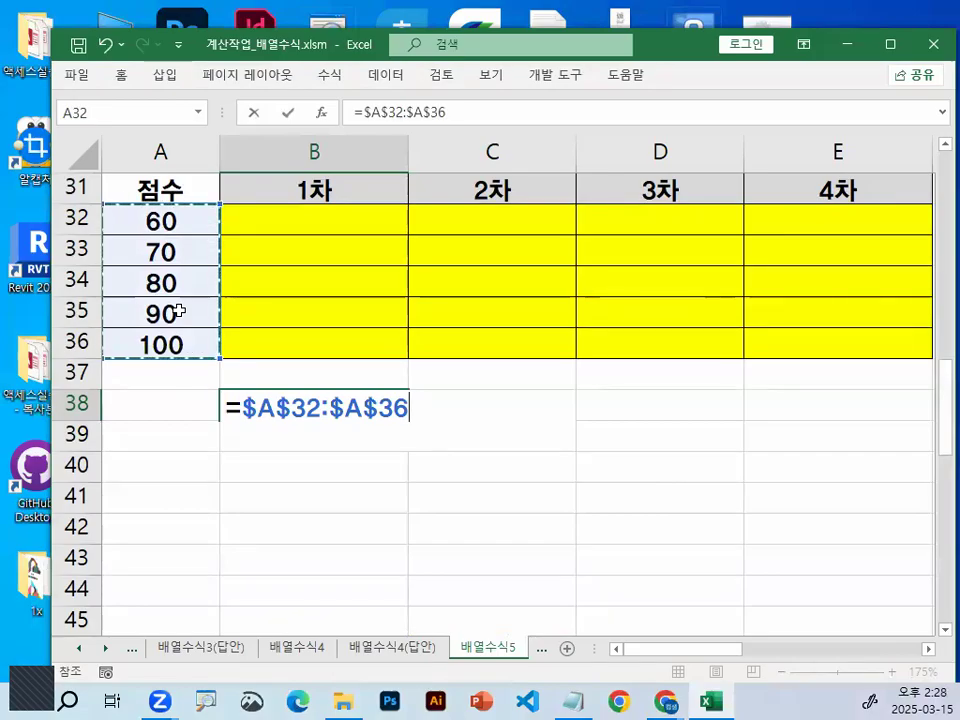
- Cycle the trial reference in B38 through its reference types to the column-locked form $A32:$A36 and examine its column lock
{"action": "key", "text": "F4"}
{"action": "key", "text": "F4"}
{"action": "key", "text": "F4"}
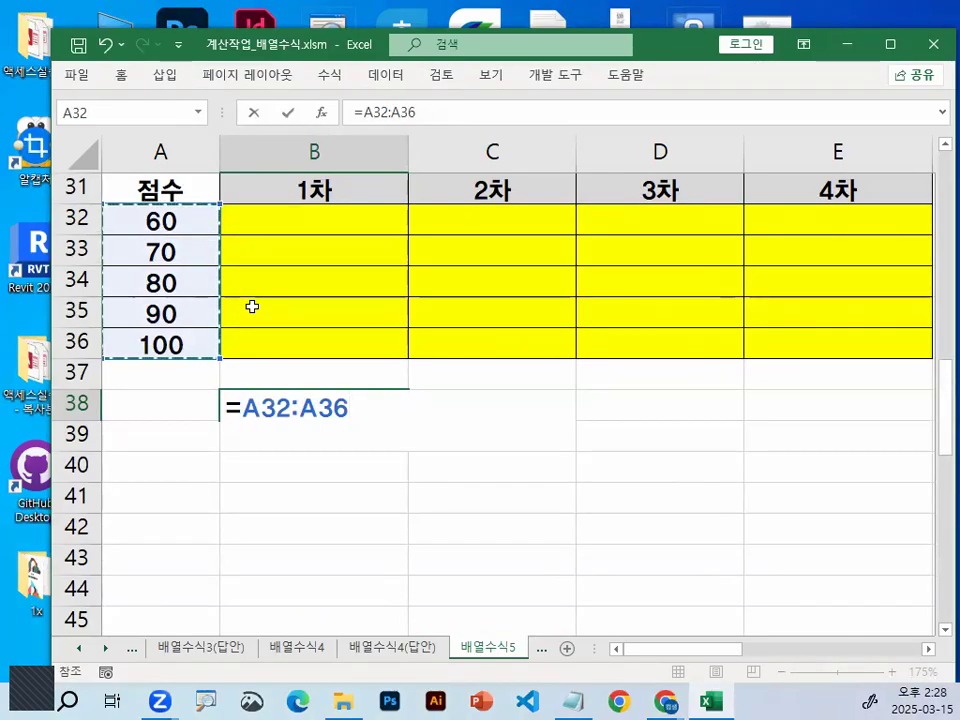
{"action": "key", "text": "F4"}
{"action": "key", "text": "F4"}
{"action": "key", "text": "F4"}
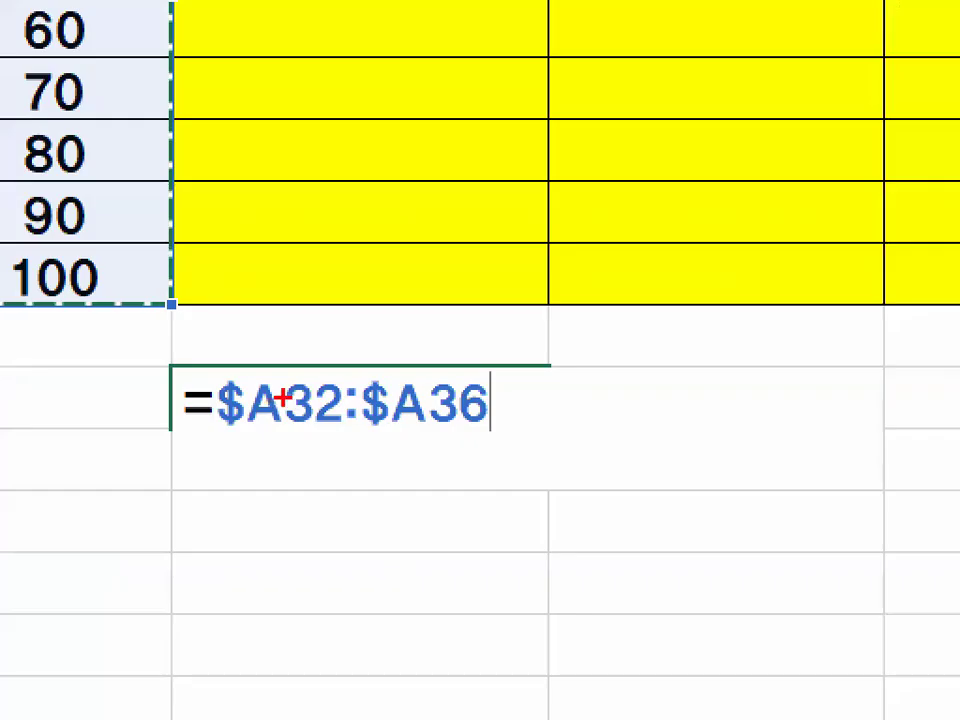
{"action": "mouse_move", "coordinate": [264, 366]}
{"action": "left_mouse_down"}
{"action": "mouse_move", "coordinate": [274, 417]}
{"action": "mouse_move", "coordinate": [294, 387]}
{"action": "left_mouse_up"}
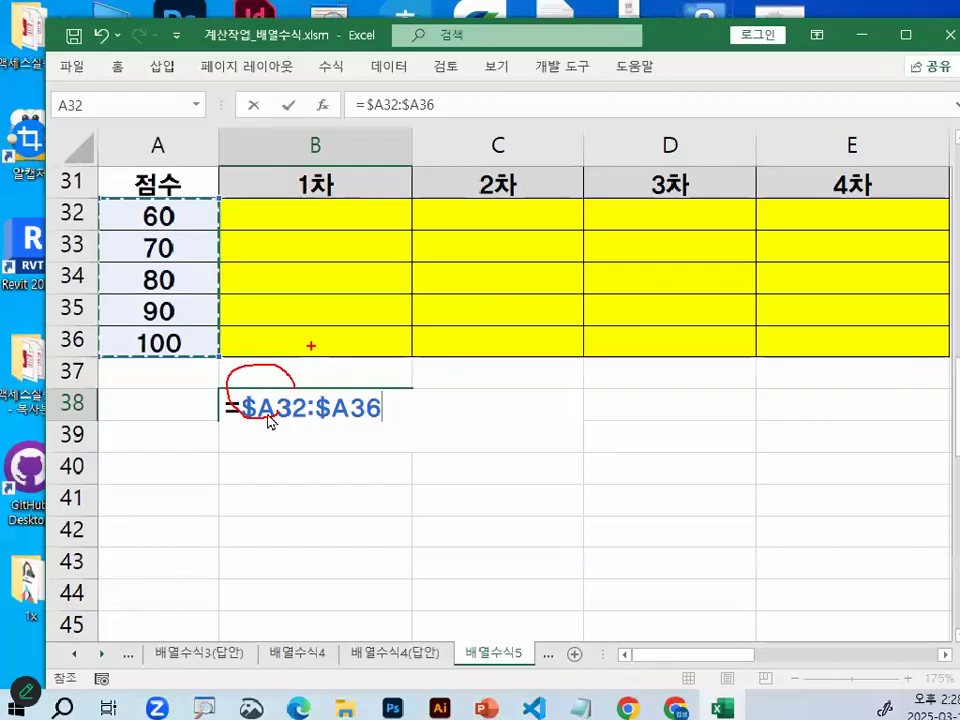
- Switch the trial reference back to $A$32:$A$36, examine its column and row locks, and cancel the entry in B38
{"action": "key", "text": "F4"}
{"action": "key", "text": "F4"}
{"action": "key", "text": "F4"}
{"action": "key", "text": "F4"}
{"action": "key", "text": "F4"}
{"action": "key", "text": "F4"}
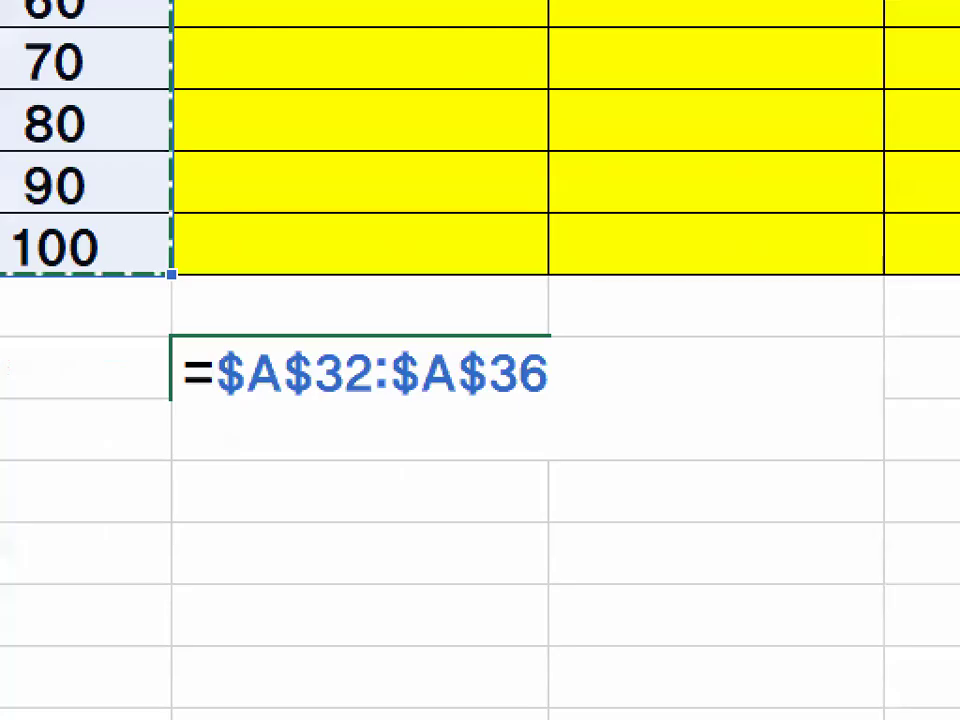
{"action": "mouse_move", "coordinate": [275, 382]}
{"action": "left_mouse_down"}
{"action": "mouse_move", "coordinate": [192, 360]}
{"action": "mouse_move", "coordinate": [280, 372]}
{"action": "left_mouse_up"}
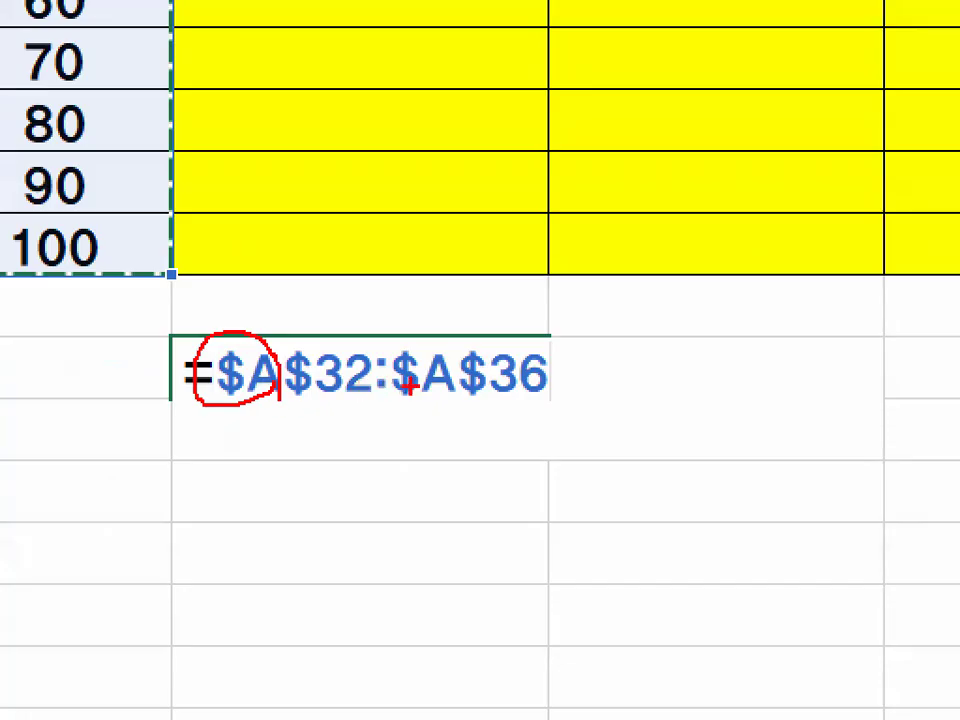
{"action": "left_click_drag", "start_coordinate": [455, 397], "coordinate": [457, 388]}
{"action": "left_click_drag", "start_coordinate": [382, 304], "coordinate": [276, 466]}
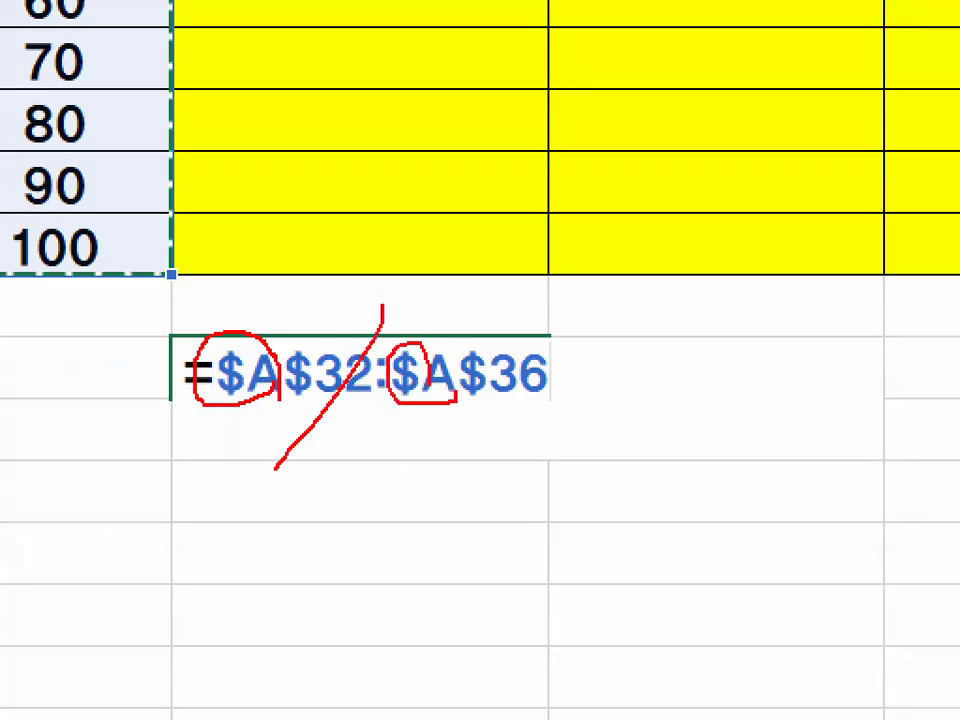
{"action": "left_click_drag", "start_coordinate": [273, 301], "coordinate": [400, 460]}
{"action": "left_click_drag", "start_coordinate": [578, 312], "coordinate": [374, 492]}
{"action": "left_click_drag", "start_coordinate": [416, 297], "coordinate": [580, 503]}
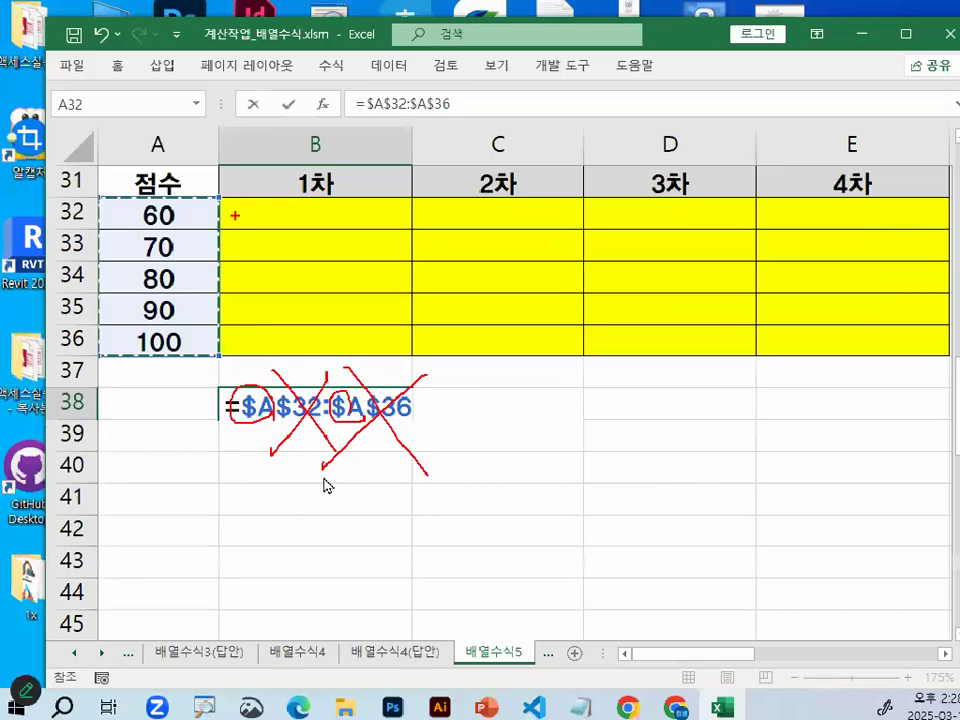
{"action": "key", "text": "Escape"}
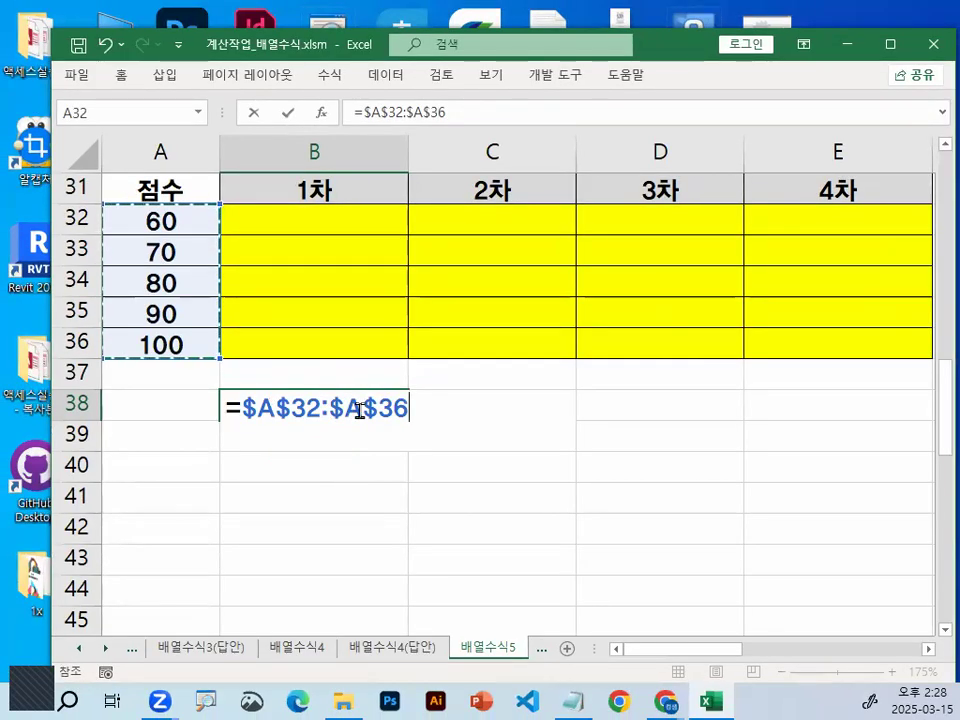
{"action": "key", "text": "Escape"}
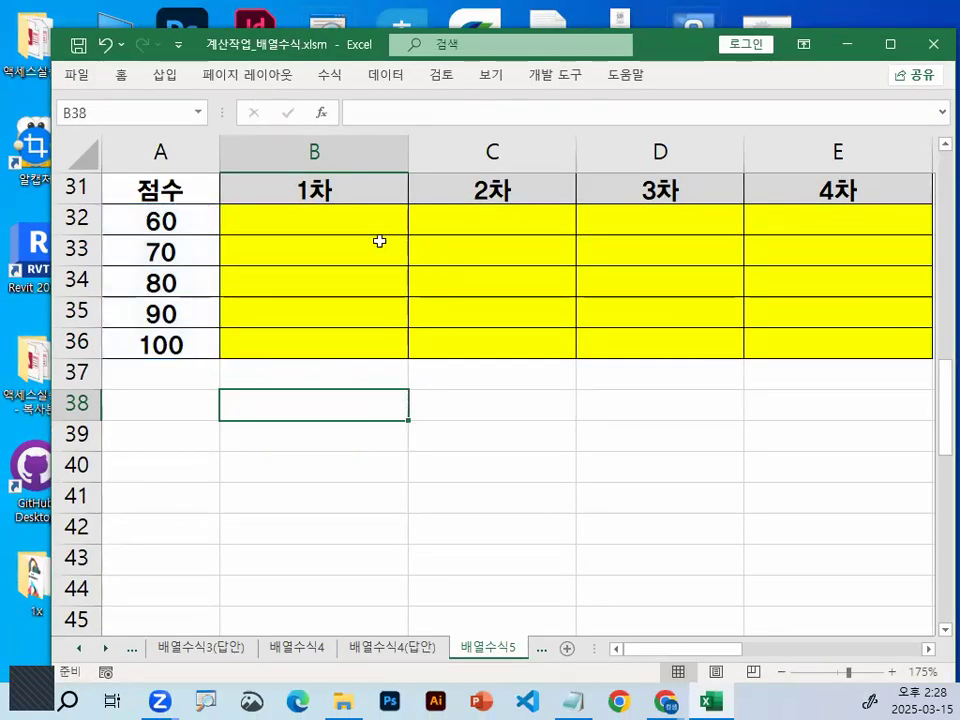
- Examine the 점수 range, then review the REPT and FREQUENCY outline and its absolute or column-only mixed reference options in the notes
{"action": "key", "text": "ctrl+2"}
{"action": "mouse_move", "coordinate": [204, 288]}
{"action": "left_mouse_down"}
{"action": "mouse_move", "coordinate": [107, 375]}
{"action": "mouse_move", "coordinate": [219, 328]}
{"action": "left_mouse_up"}
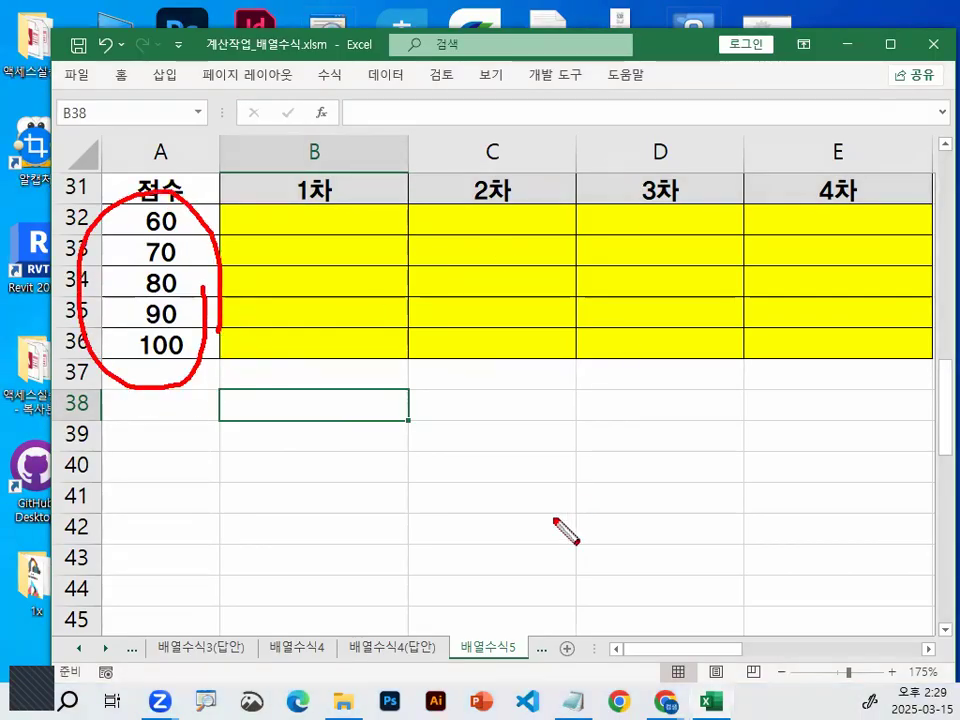
{"action": "key", "text": "Escape"}
{"action": "key", "text": "alt+Tab"}
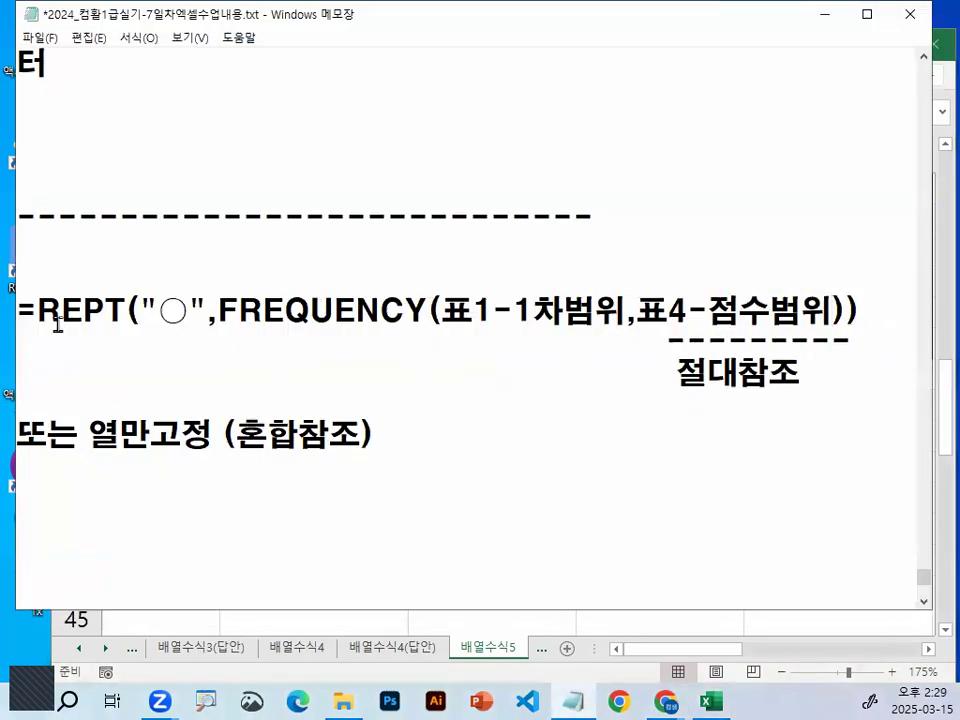
{"action": "left_click_drag", "start_coordinate": [36, 312], "coordinate": [860, 312]}
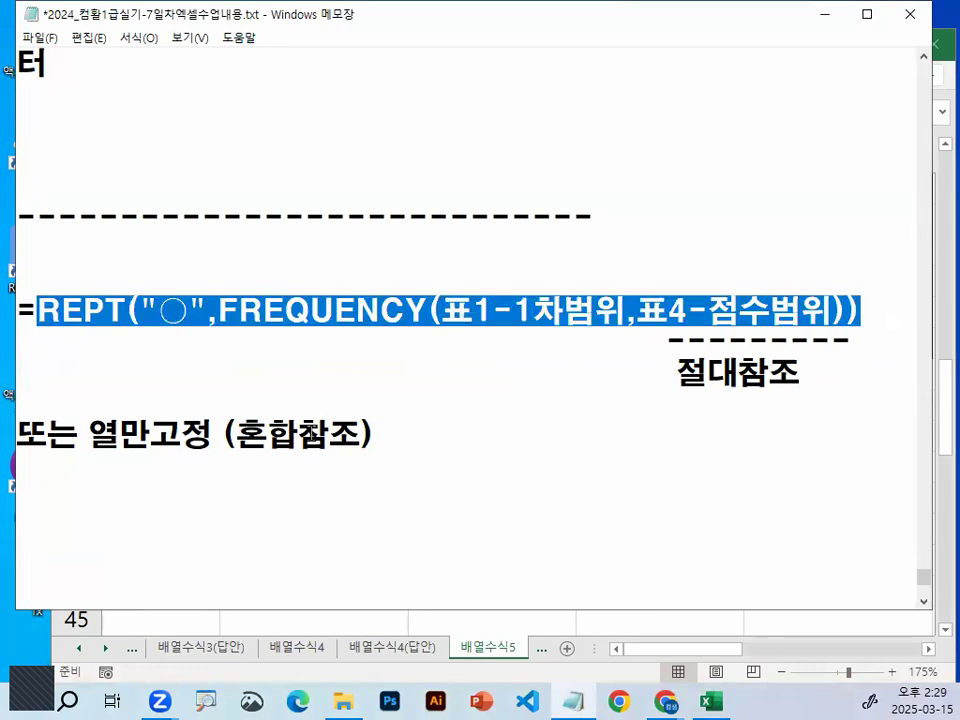
{"action": "left_click", "coordinate": [300, 436]}
{"action": "key", "text": "shift+End"}
{"action": "left_click_drag", "start_coordinate": [112, 436], "coordinate": [338, 428]}
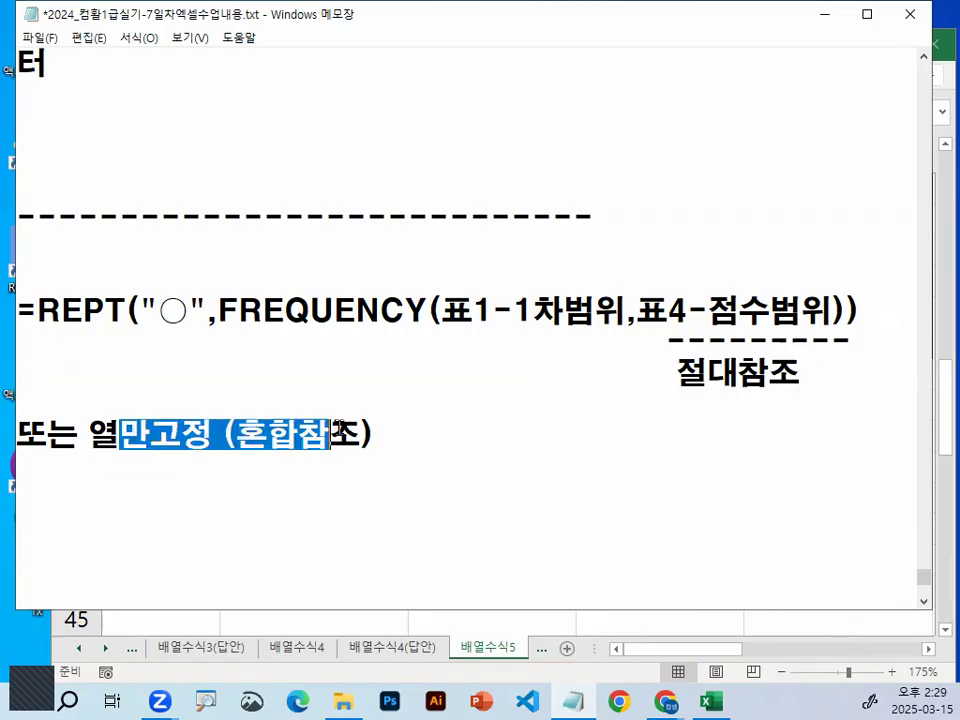
{"action": "left_click", "coordinate": [345, 428]}
{"action": "left_click", "coordinate": [825, 14]}
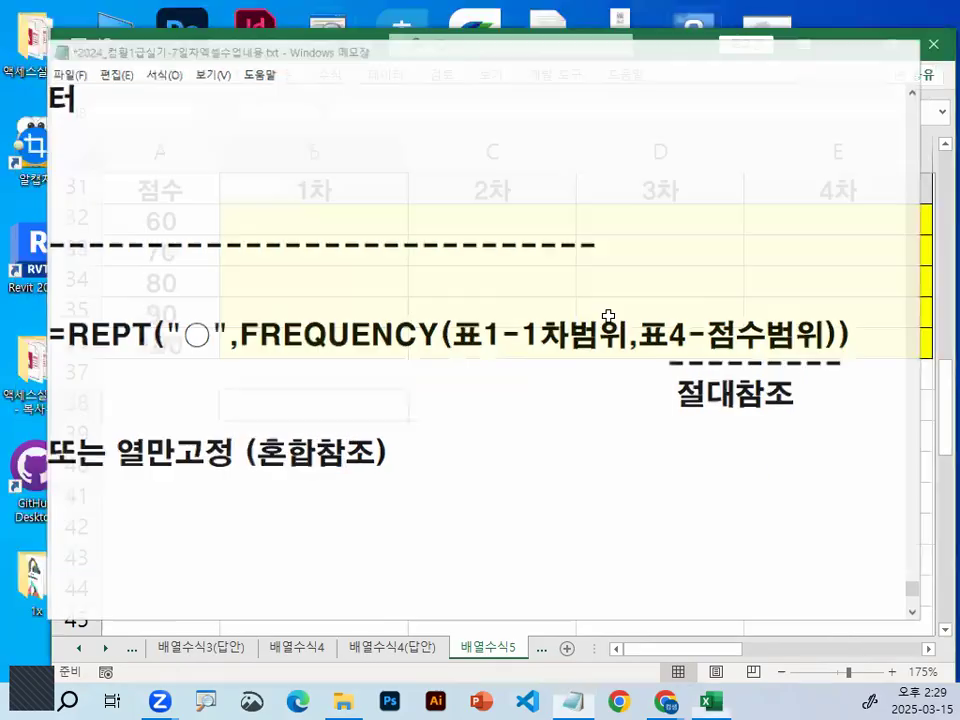
- Select the 1차 answer range B32:B36 in 표4 and begin a REPT formula with an opening quotation mark
{"action": "left_click", "coordinate": [336, 196]}
{"action": "left_click_drag", "start_coordinate": [336, 206], "coordinate": [889, 337]}
{"action": "left_click_drag", "start_coordinate": [357, 222], "coordinate": [347, 353]}
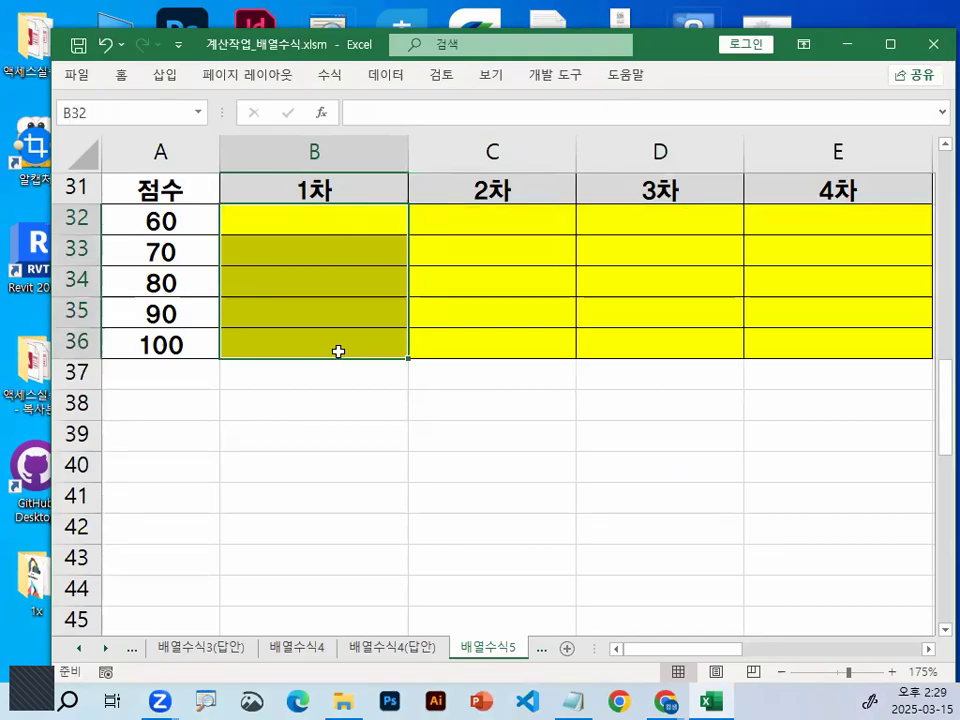
{"action": "type", "text": "="}
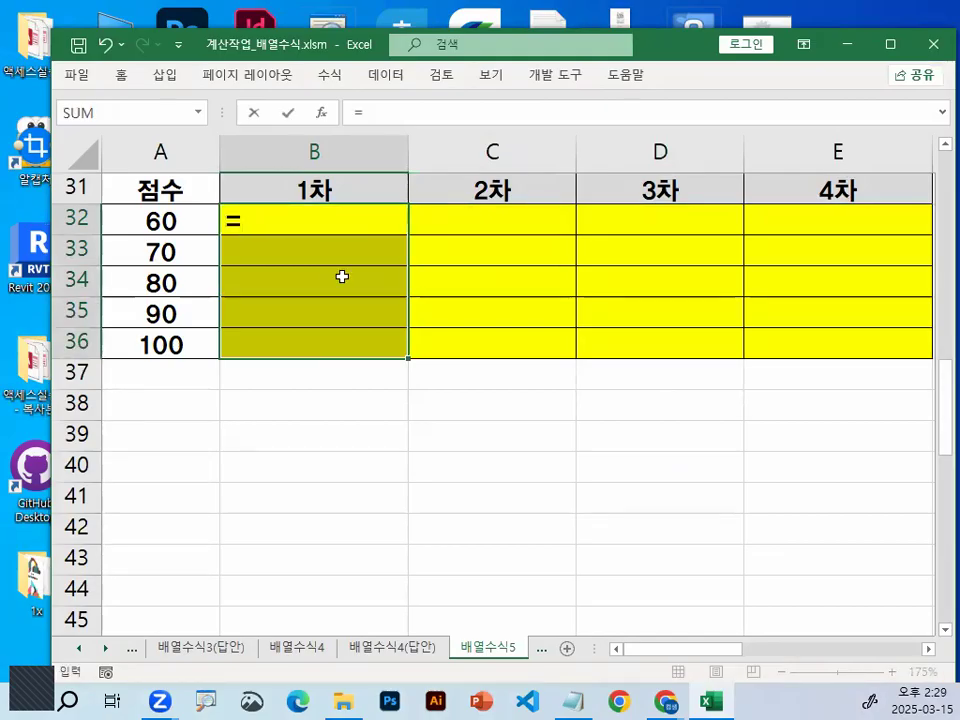
{"action": "type", "text": "ㄱㄷ"}
{"action": "type", "text": "REPT"}
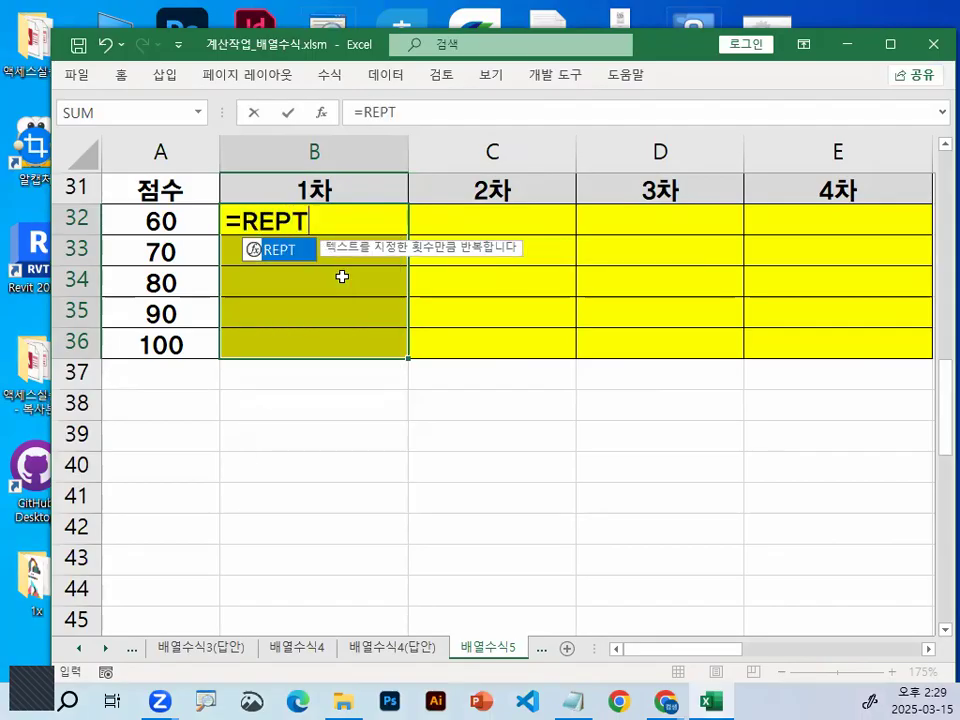
{"action": "type", "text": "("}
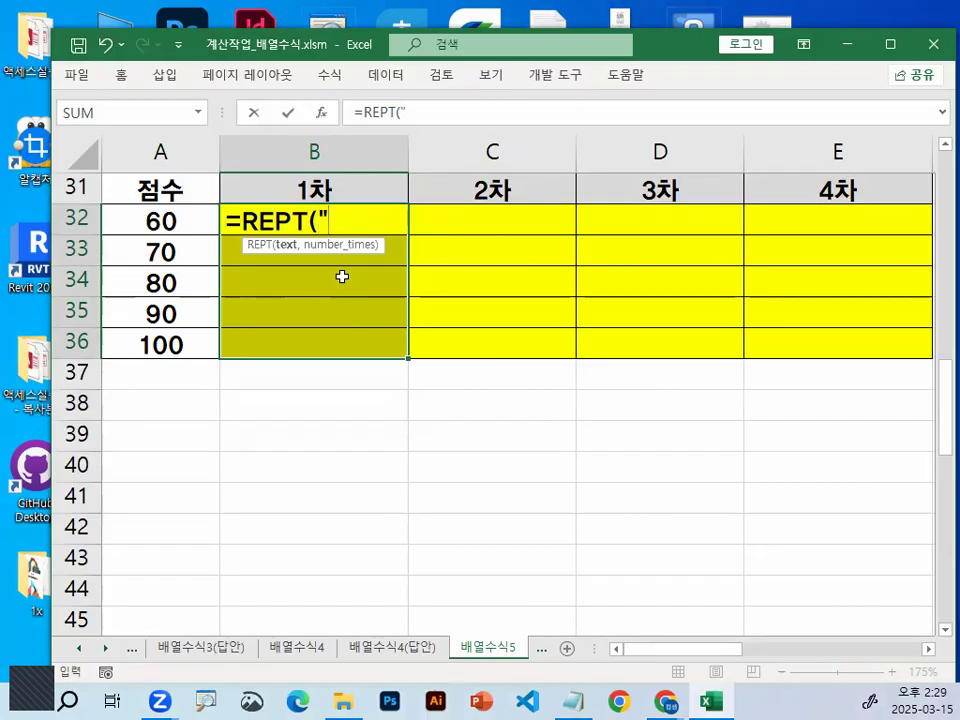
- Insert the special symbol "○" in quotation marks as the REPT formula's text argument
{"action": "type", "text": "A"}
{"action": "key", "text": "BackSpace"}
{"action": "type", "text": "ㅁㅌ"}
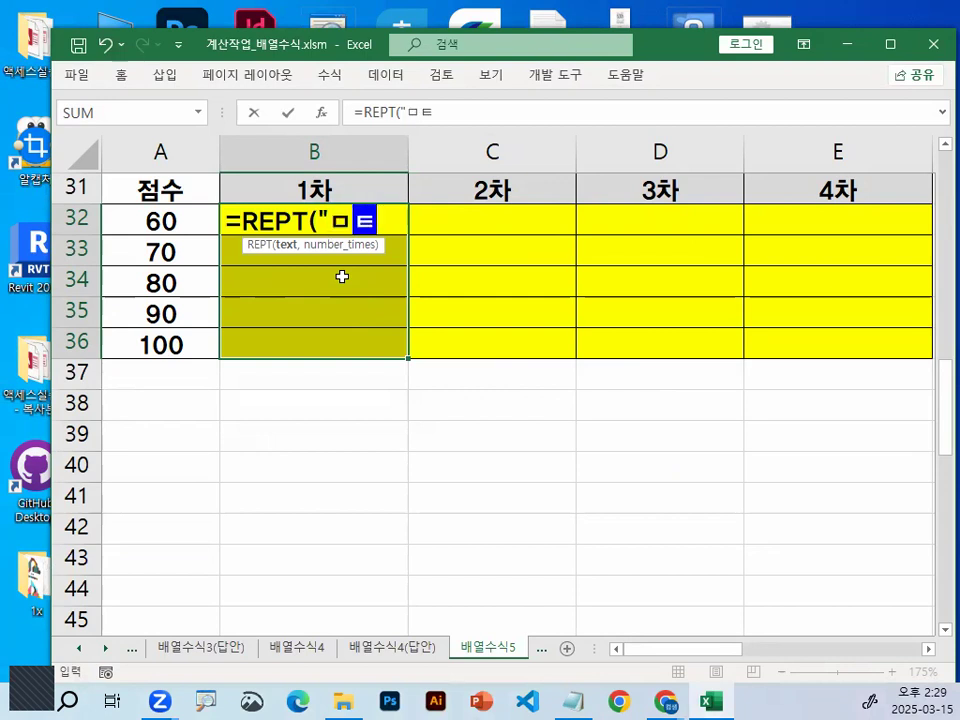
{"action": "key", "text": "BackSpace"}
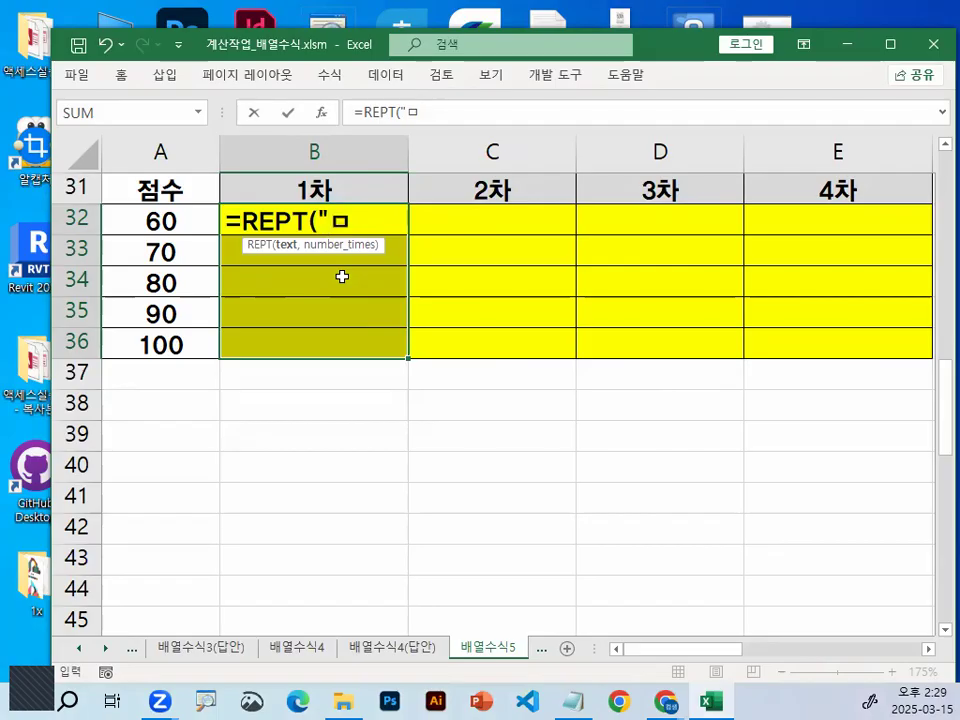
{"action": "key", "text": "Hangul_Hanja"}
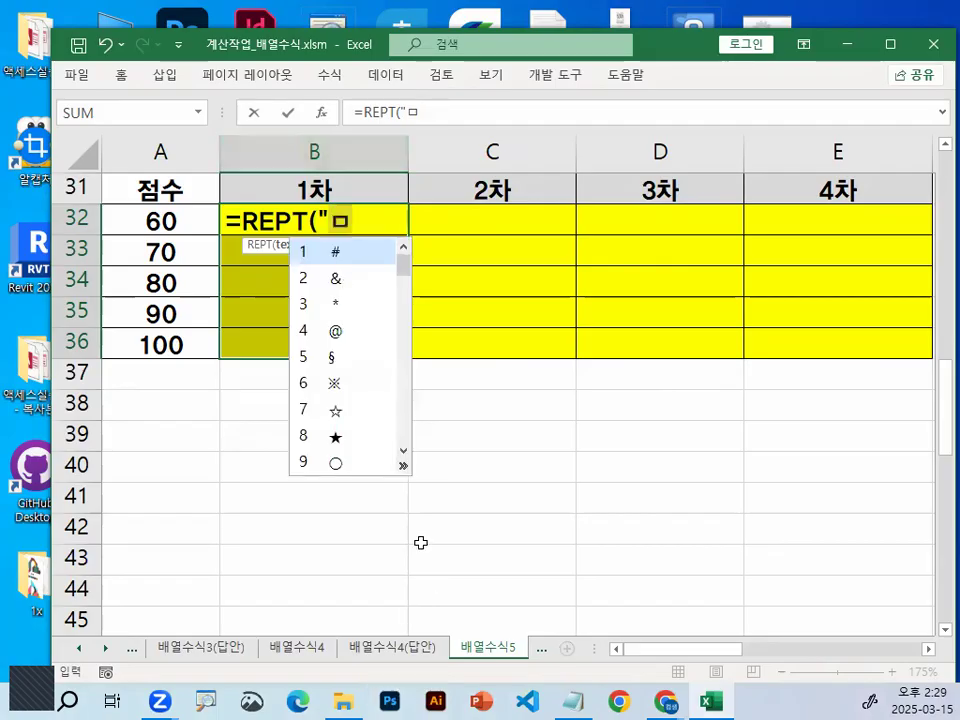
{"action": "left_click", "coordinate": [341, 463]}
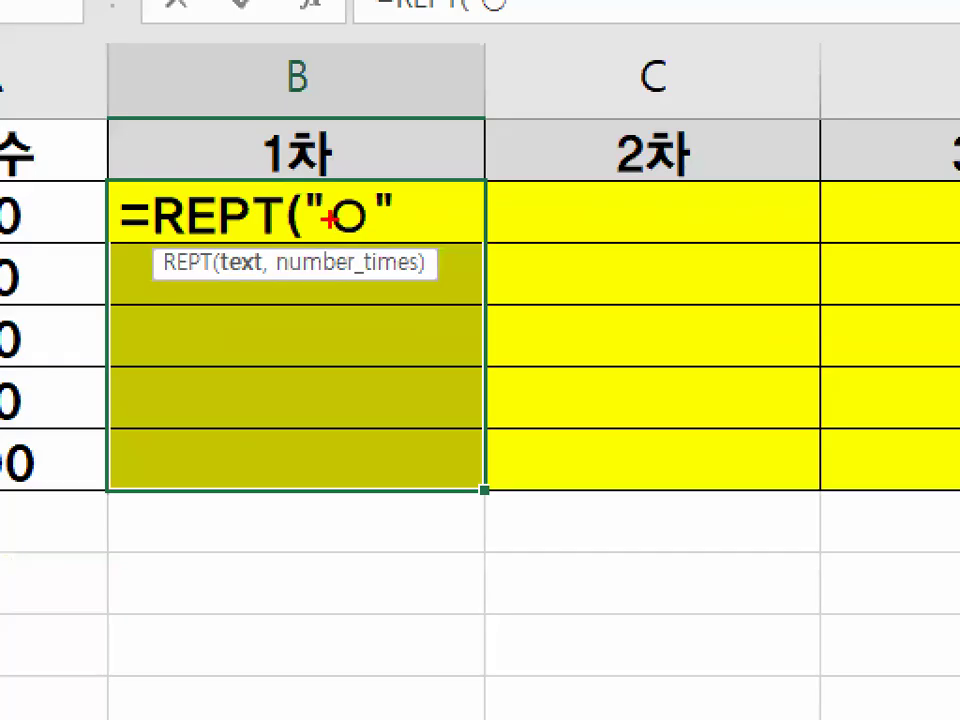
{"action": "mouse_move", "coordinate": [374, 220]}
{"action": "left_mouse_down"}
{"action": "mouse_move", "coordinate": [340, 234]}
{"action": "mouse_move", "coordinate": [338, 199]}
{"action": "left_mouse_up"}
{"action": "key", "text": "Escape"}
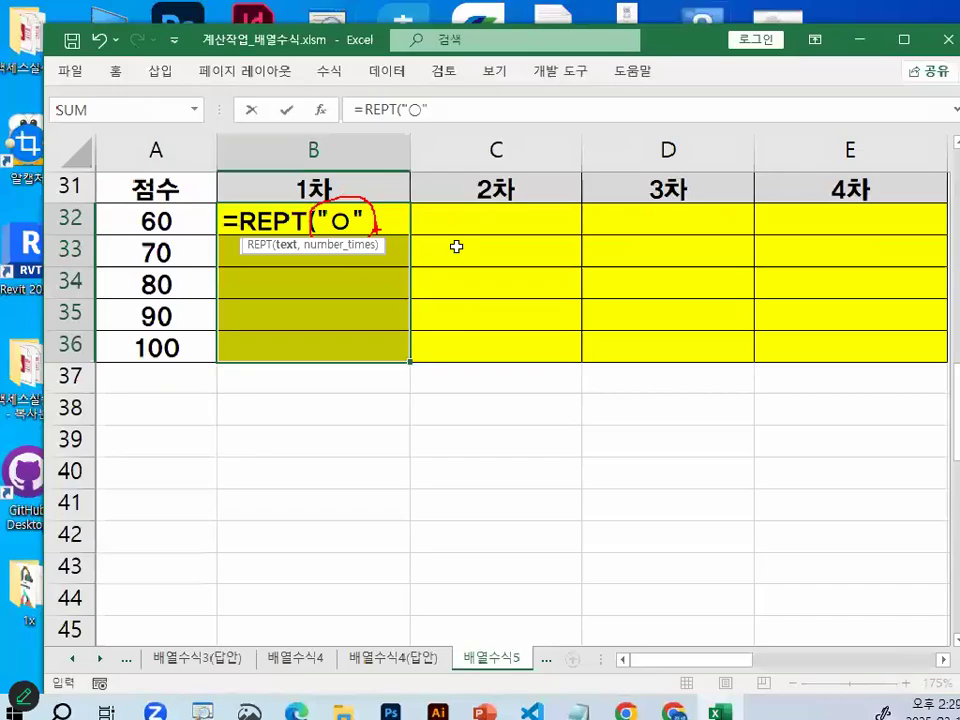
- Nest the FREQUENCY function as the number_times argument of the REPT formula in B32
{"action": "type", "text": ","}
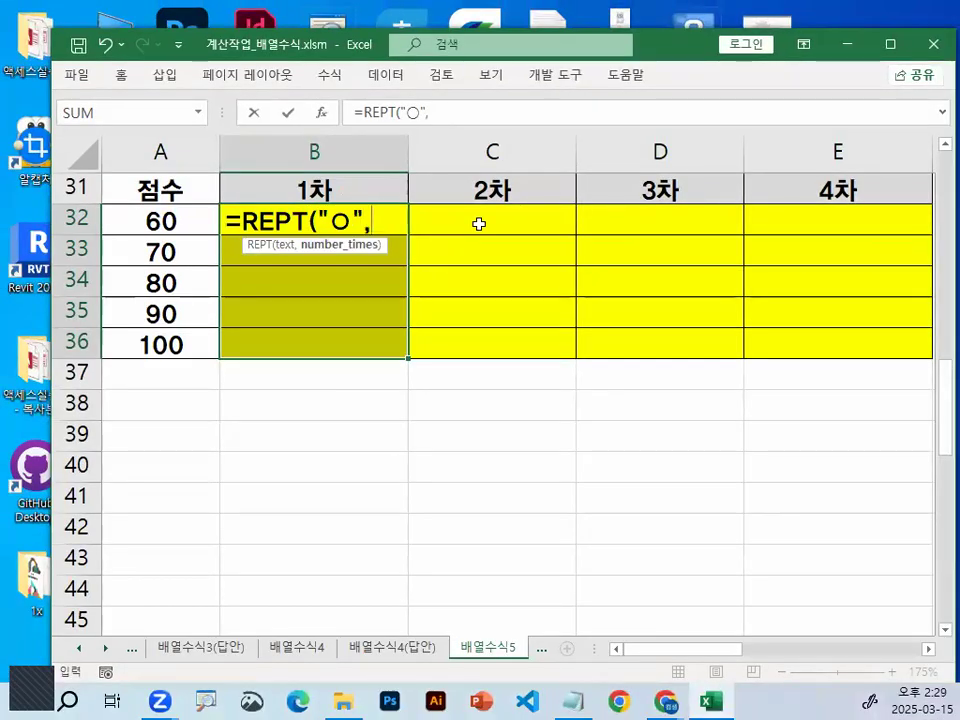
{"action": "type", "text": "ㄺ"}
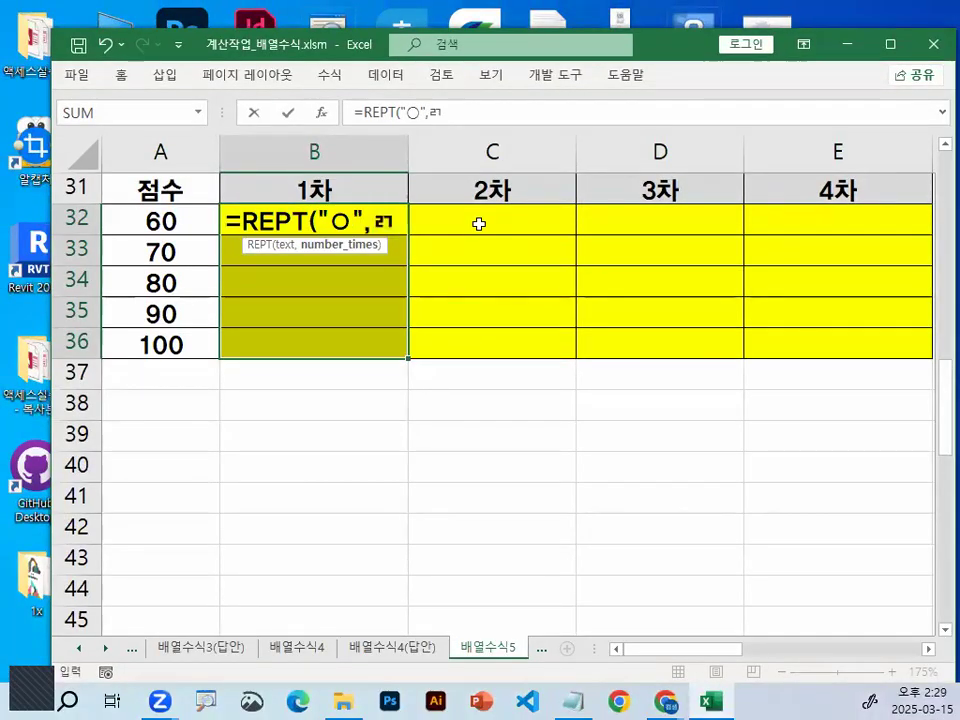
{"action": "key", "text": "BackSpace"}
{"action": "key", "text": "BackSpace"}
{"action": "type", "text": "FR"}
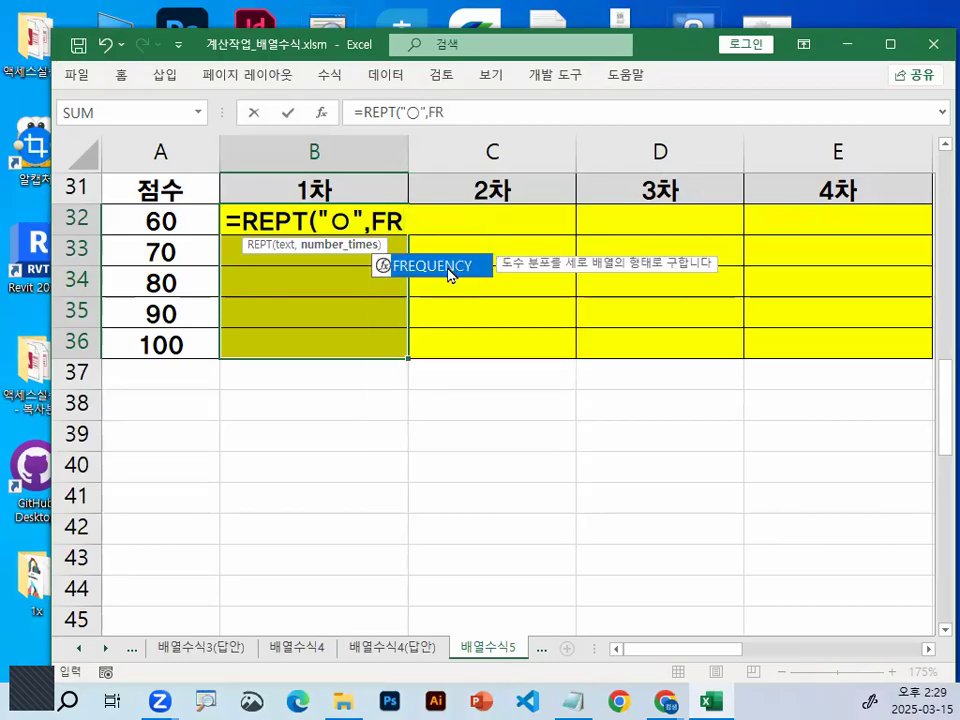
{"action": "double_click", "coordinate": [470, 265]}
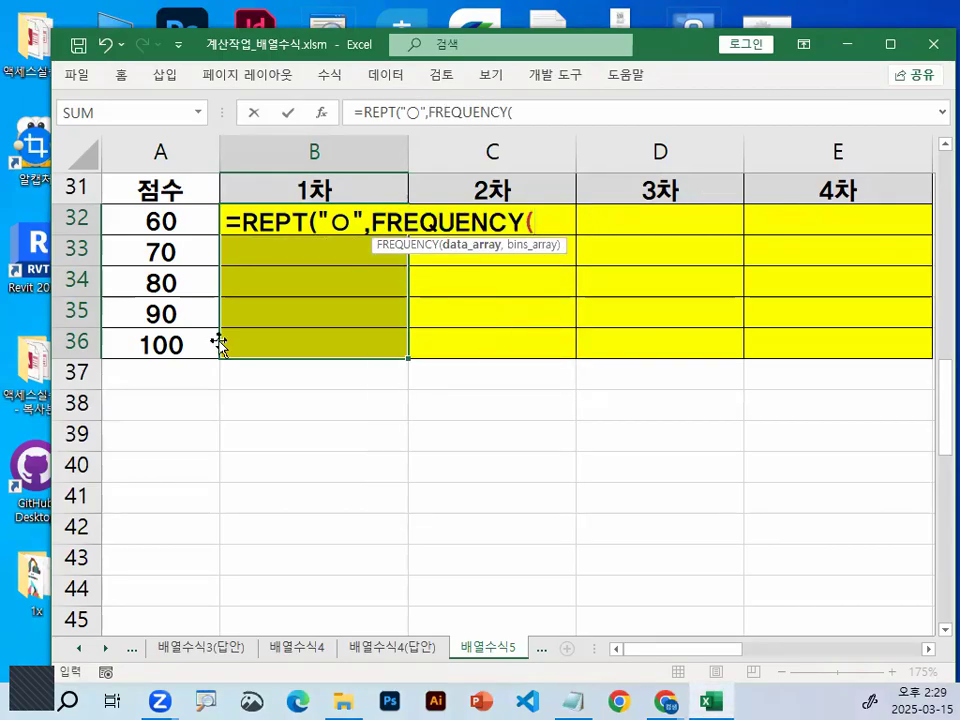
- Set FREQUENCY's data array to the first-round scores C3:C22 and its bins array to the absolute range $A$32:$A$36
{"action": "scroll", "coordinate": [317, 463], "scroll_direction": "up", "scroll_amount": 10}
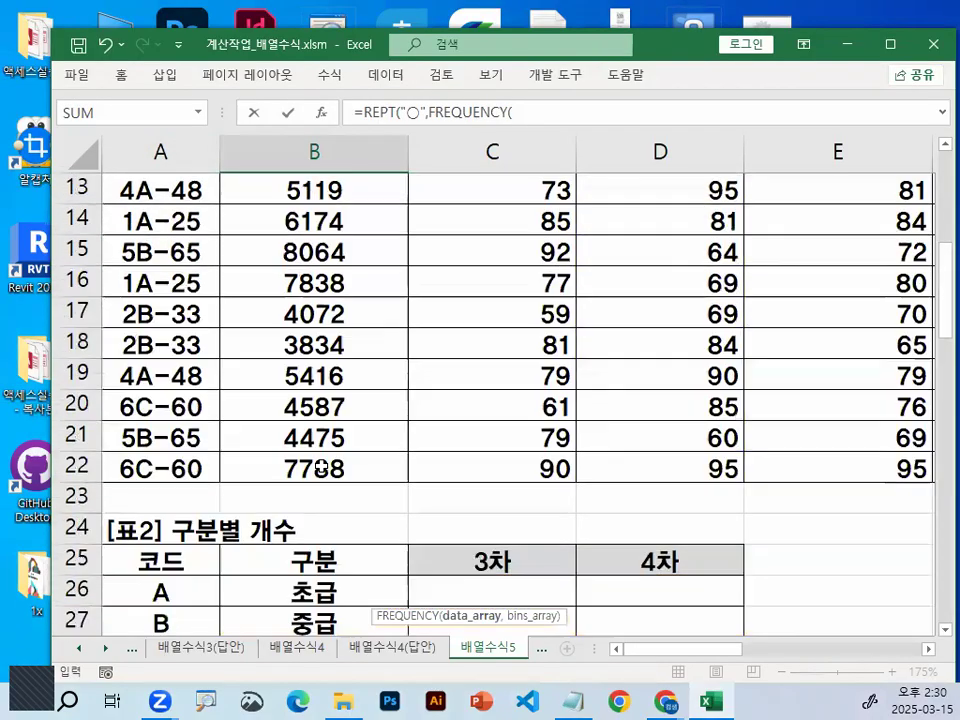
{"action": "left_click_drag", "start_coordinate": [497, 240], "coordinate": [561, 562]}
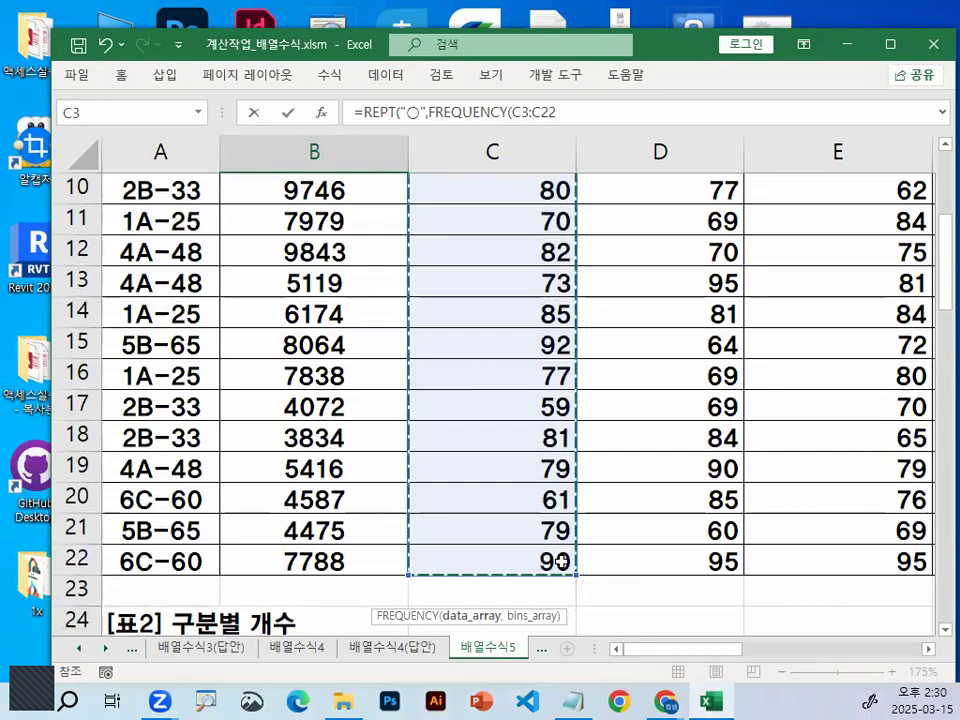
{"action": "scroll", "coordinate": [562, 550], "scroll_direction": "down", "scroll_amount": 6}
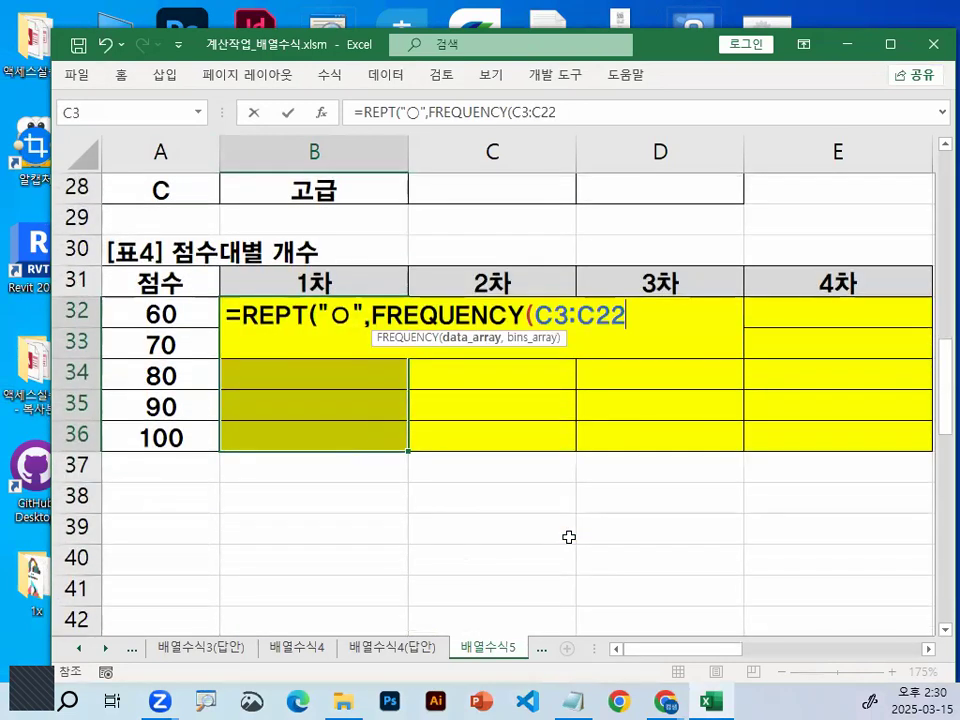
{"action": "type", "text": ","}
{"action": "left_click_drag", "start_coordinate": [190, 314], "coordinate": [183, 435]}
{"action": "key", "text": "F4"}
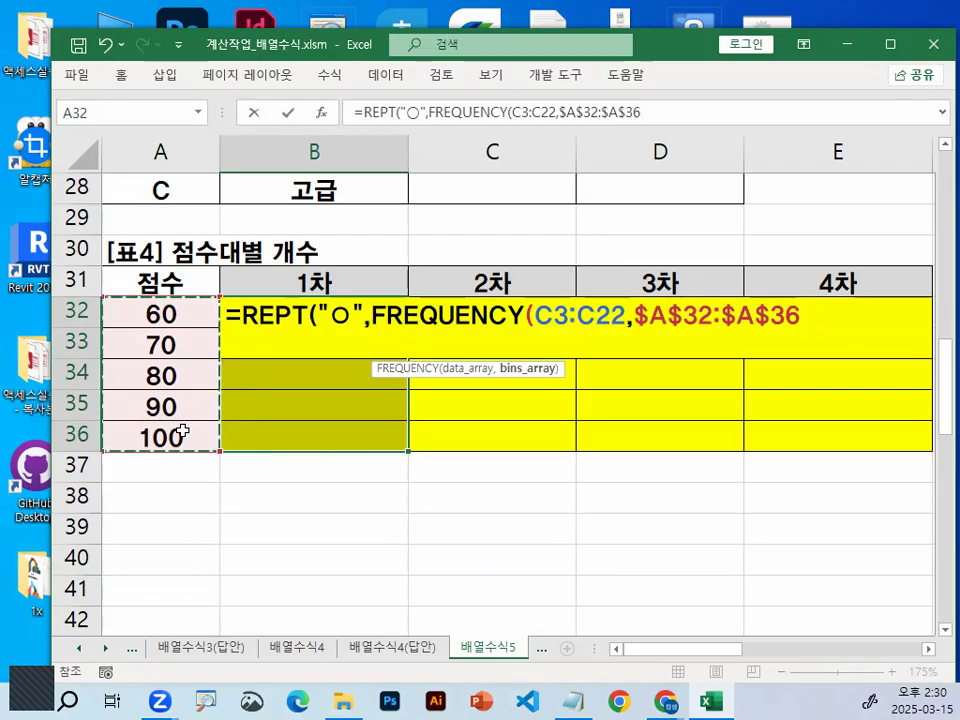
- Close both functions, enter the formula as an array formula in B32:B36, and fill it across to the 4차 column
{"action": "type", "text": ")"}
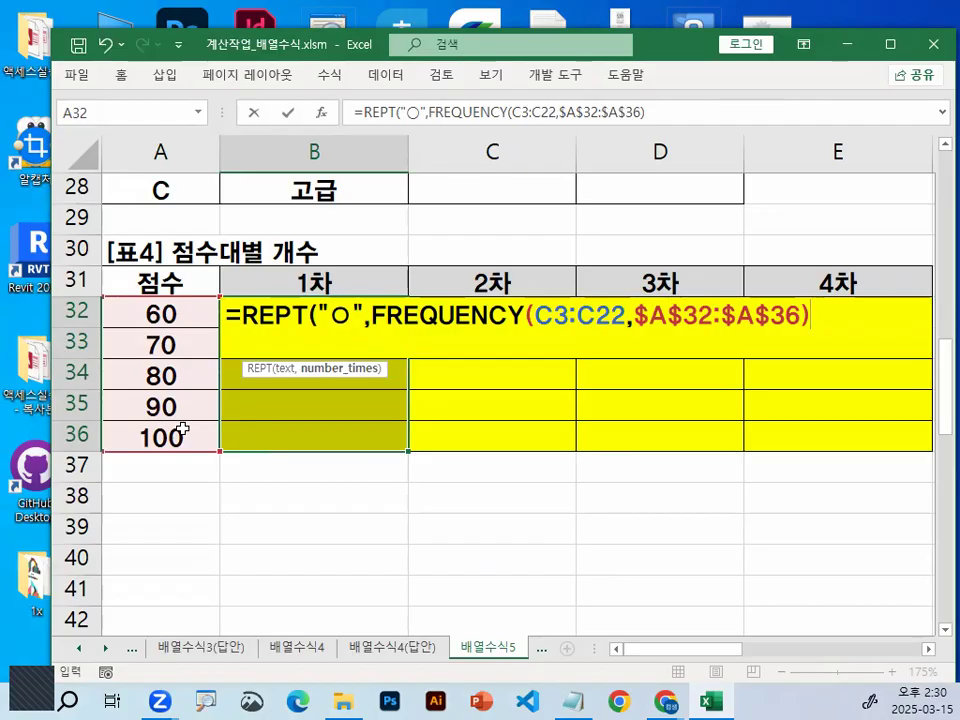
{"action": "type", "text": ")"}
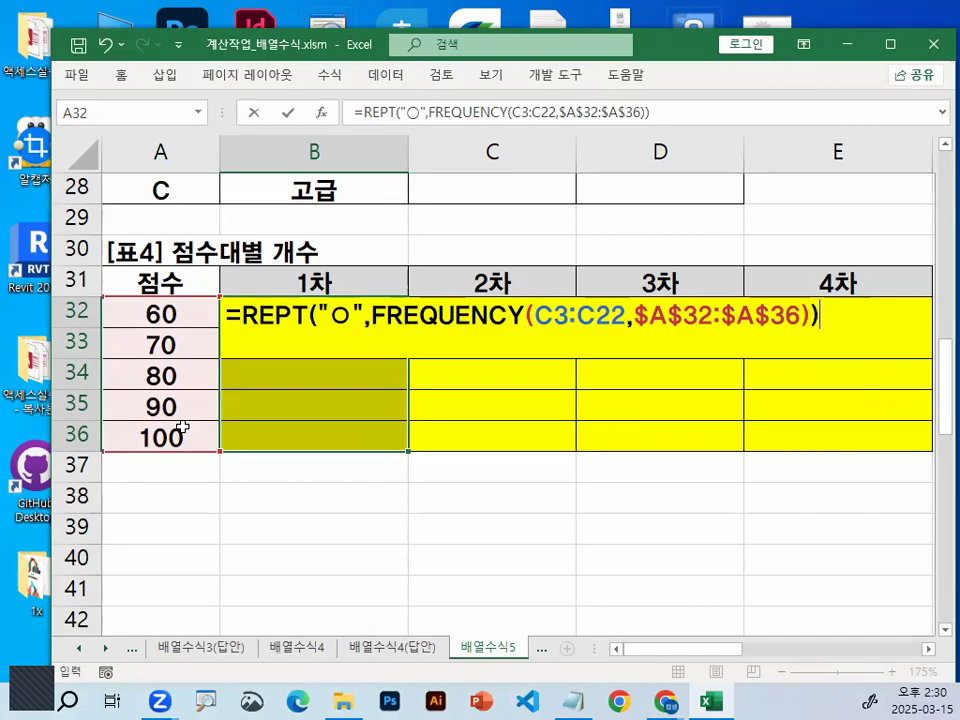
{"action": "key", "text": "ctrl+shift+Return"}
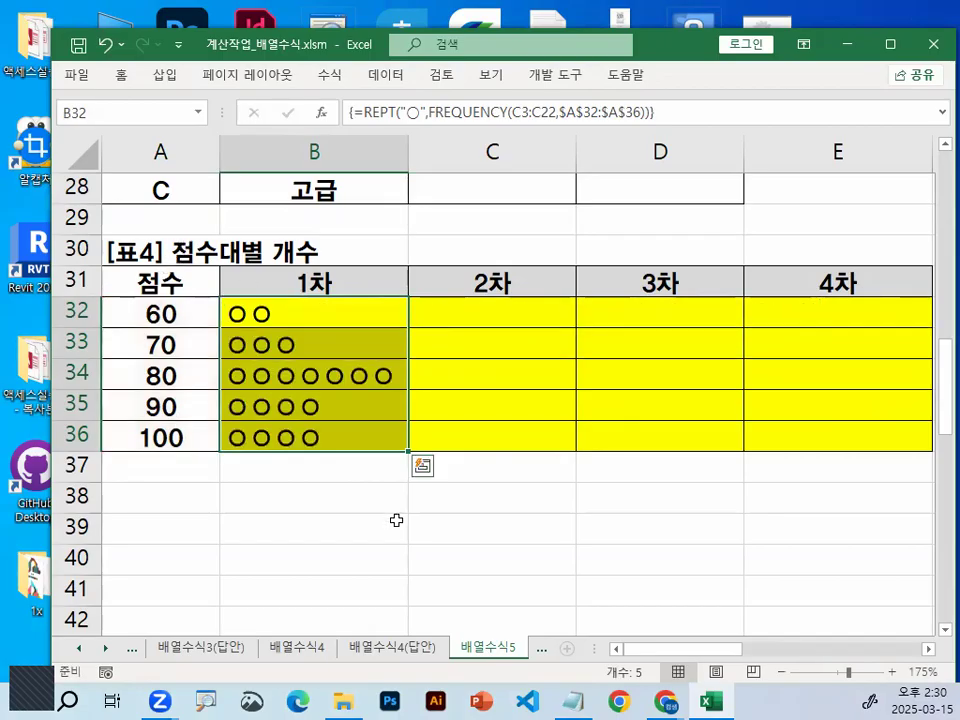
{"action": "left_click_drag", "start_coordinate": [407, 450], "coordinate": [878, 445]}
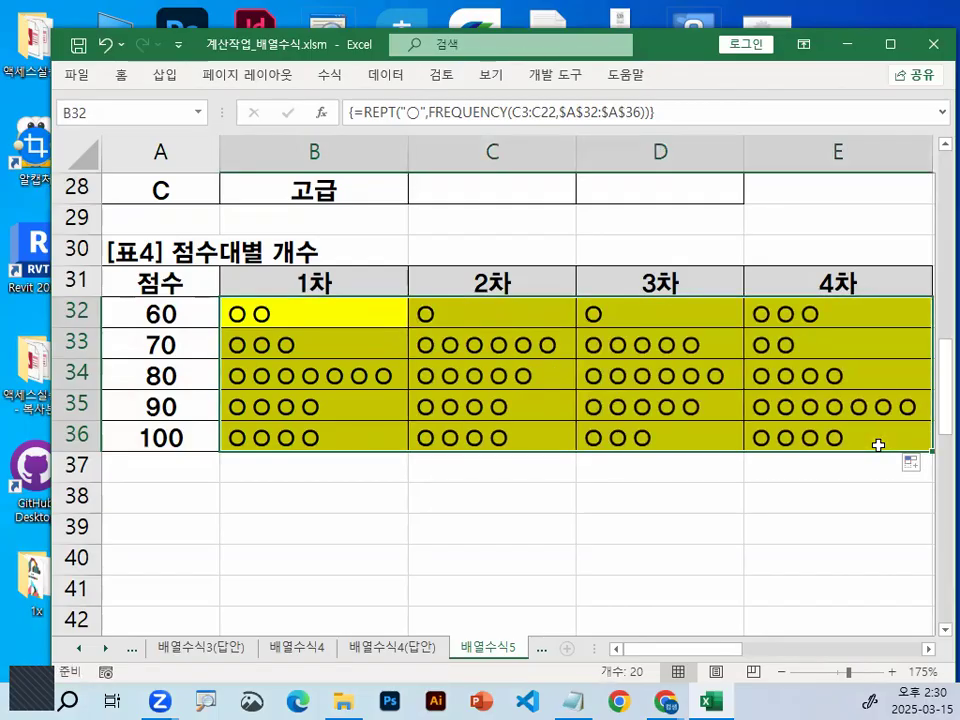
{"action": "left_click", "coordinate": [774, 514]}
- Check the array formulas in B32, C32, D32 and E32 of 표4 and compare the results across the four columns
{"action": "left_click", "coordinate": [253, 306]}
{"action": "left_click", "coordinate": [495, 330]}
{"action": "left_click", "coordinate": [588, 317]}
{"action": "left_click", "coordinate": [755, 310]}
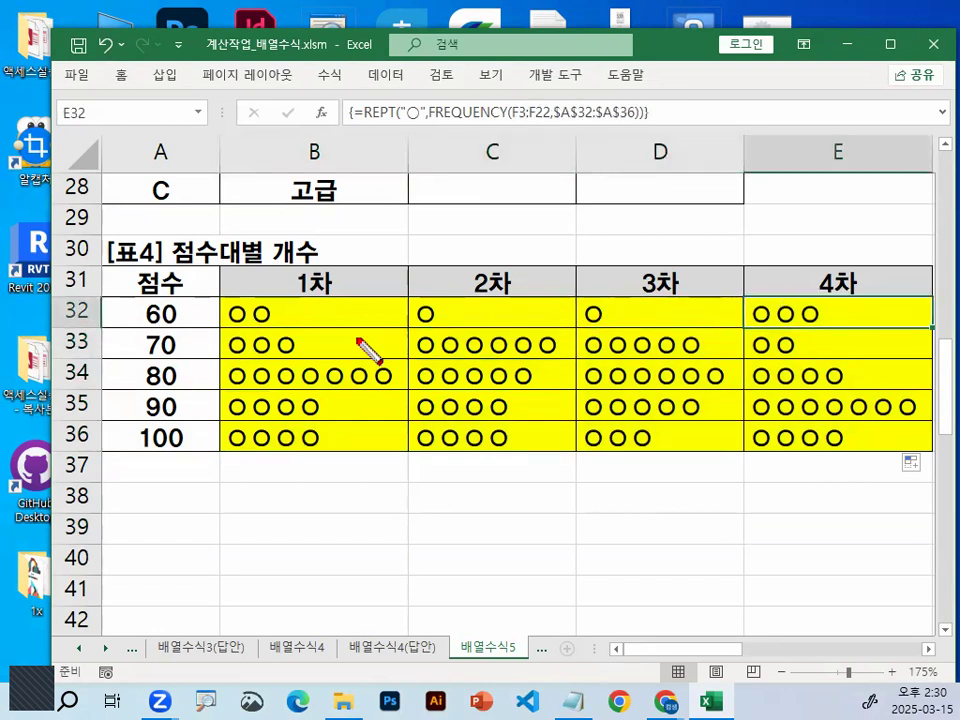
{"action": "left_click_drag", "start_coordinate": [223, 339], "coordinate": [840, 339]}
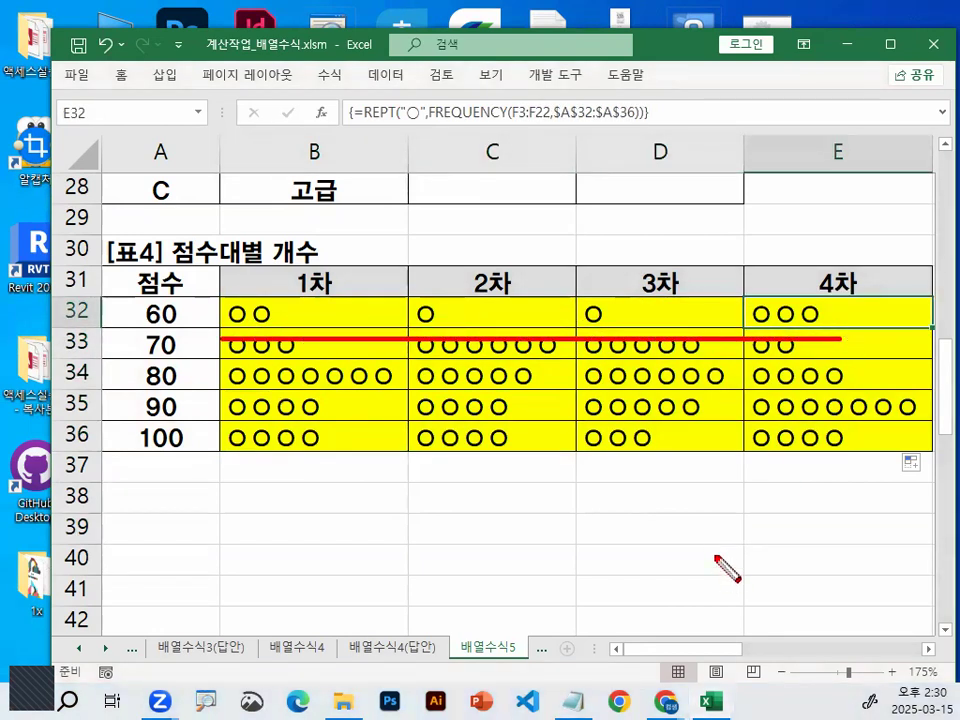
{"action": "key", "text": "Escape"}
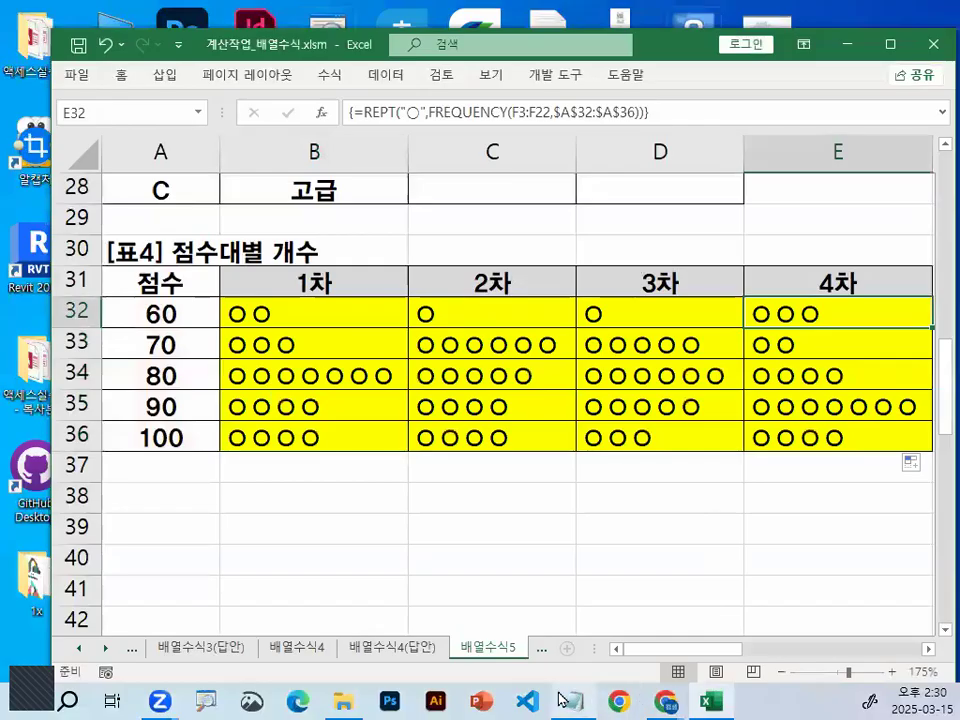
- Switch to the Notepad notes and review the REPT and FREQUENCY answer with $A$32:$A$36 and its alternative with C$3:C$22 and $A32:$A36
{"action": "key", "text": "alt+Tab"}
{"action": "left_click", "coordinate": [400, 532]}
{"action": "type", "text": "=REPT(\"○\",FREQUENCY(C3:C22,$A$32:$A$36))"}
{"action": "key", "text": "Return"}
{"action": "type", "text": "또는"}
{"action": "key", "text": "Down"}
{"action": "key", "text": "Down"}
{"action": "key", "text": "Down"}
{"action": "key", "text": "Down"}
{"action": "key", "text": "Down"}
{"action": "key", "text": "Down"}
{"action": "key", "text": "Down"}
{"action": "key", "text": "Down"}
{"action": "key", "text": "Down"}
{"action": "key", "text": "Down"}
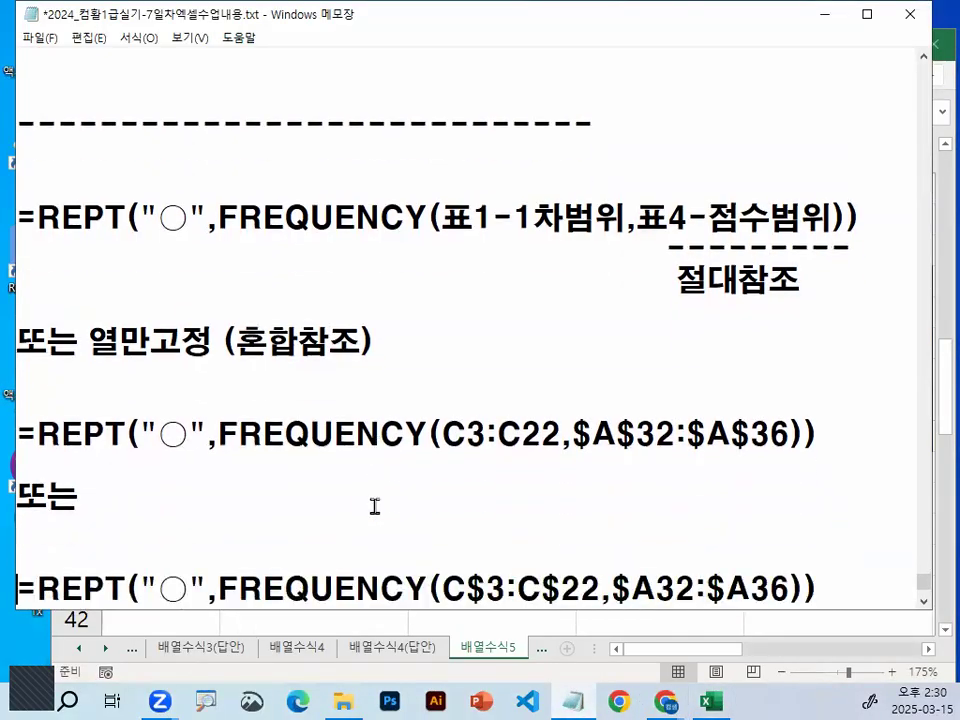